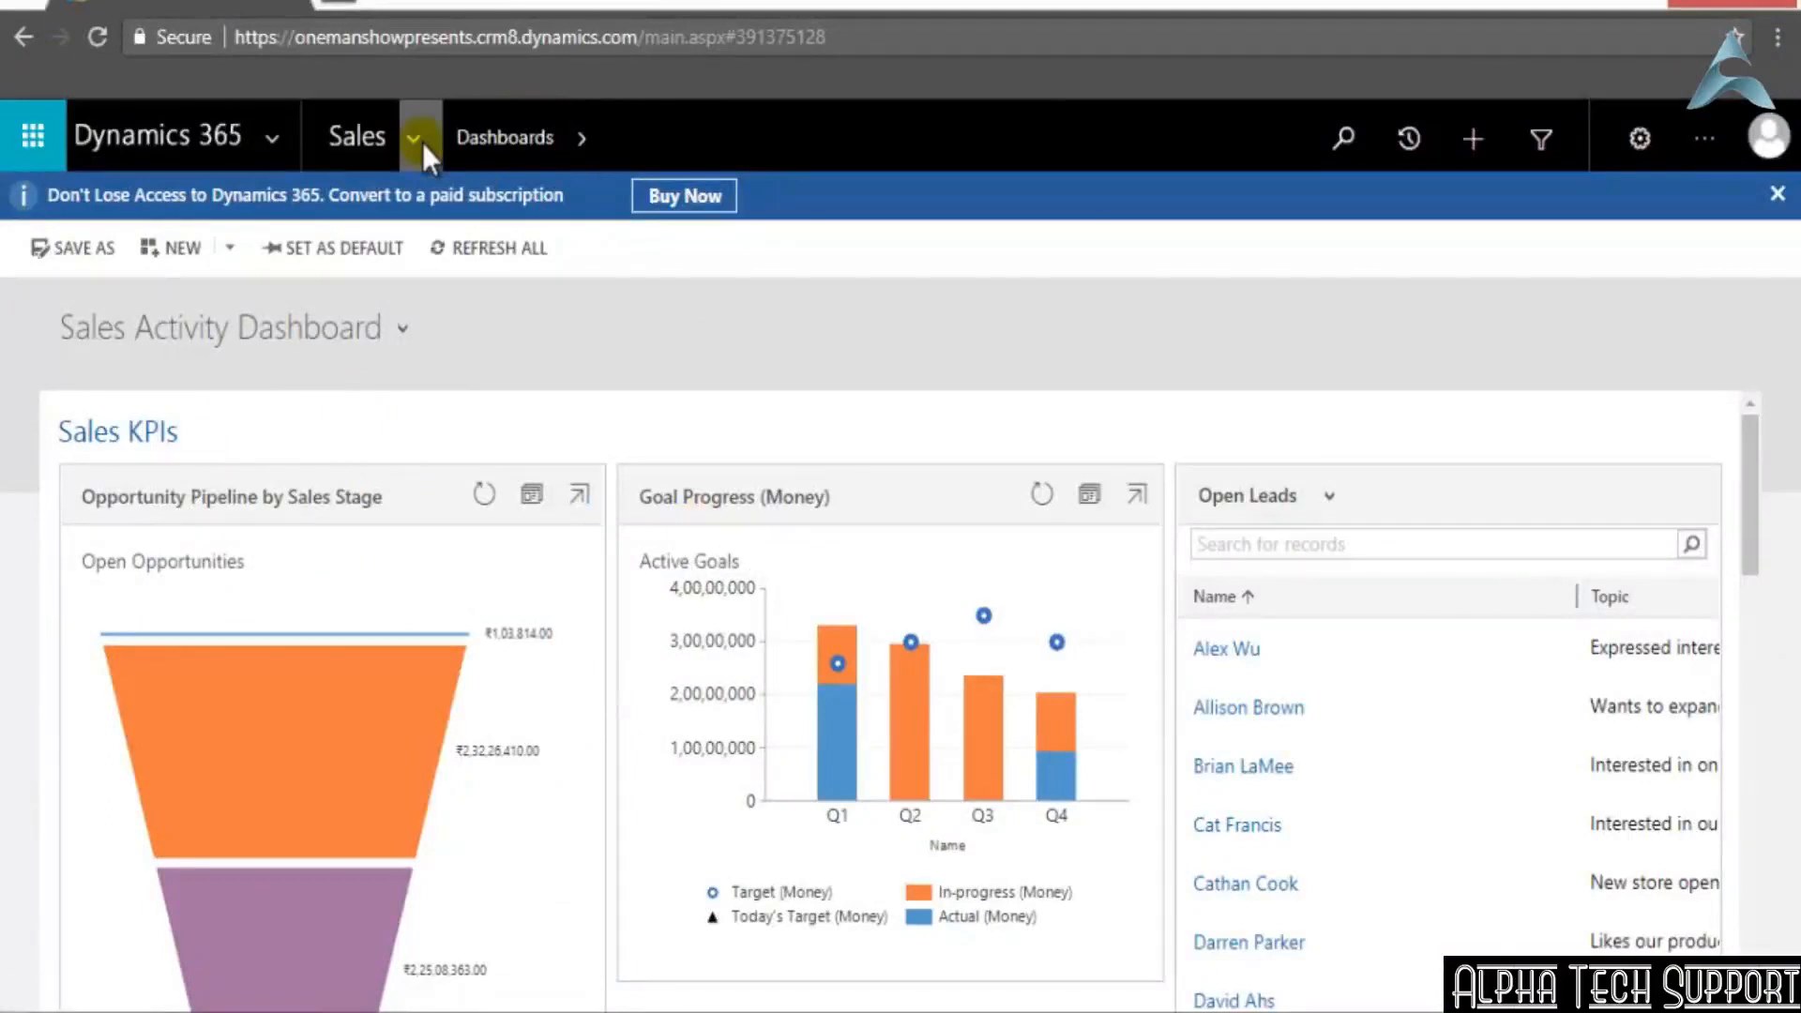
Browse the entities available in the Sales, Service and Marketing work areas
{"action": "left_click", "coordinate": [414, 139]}
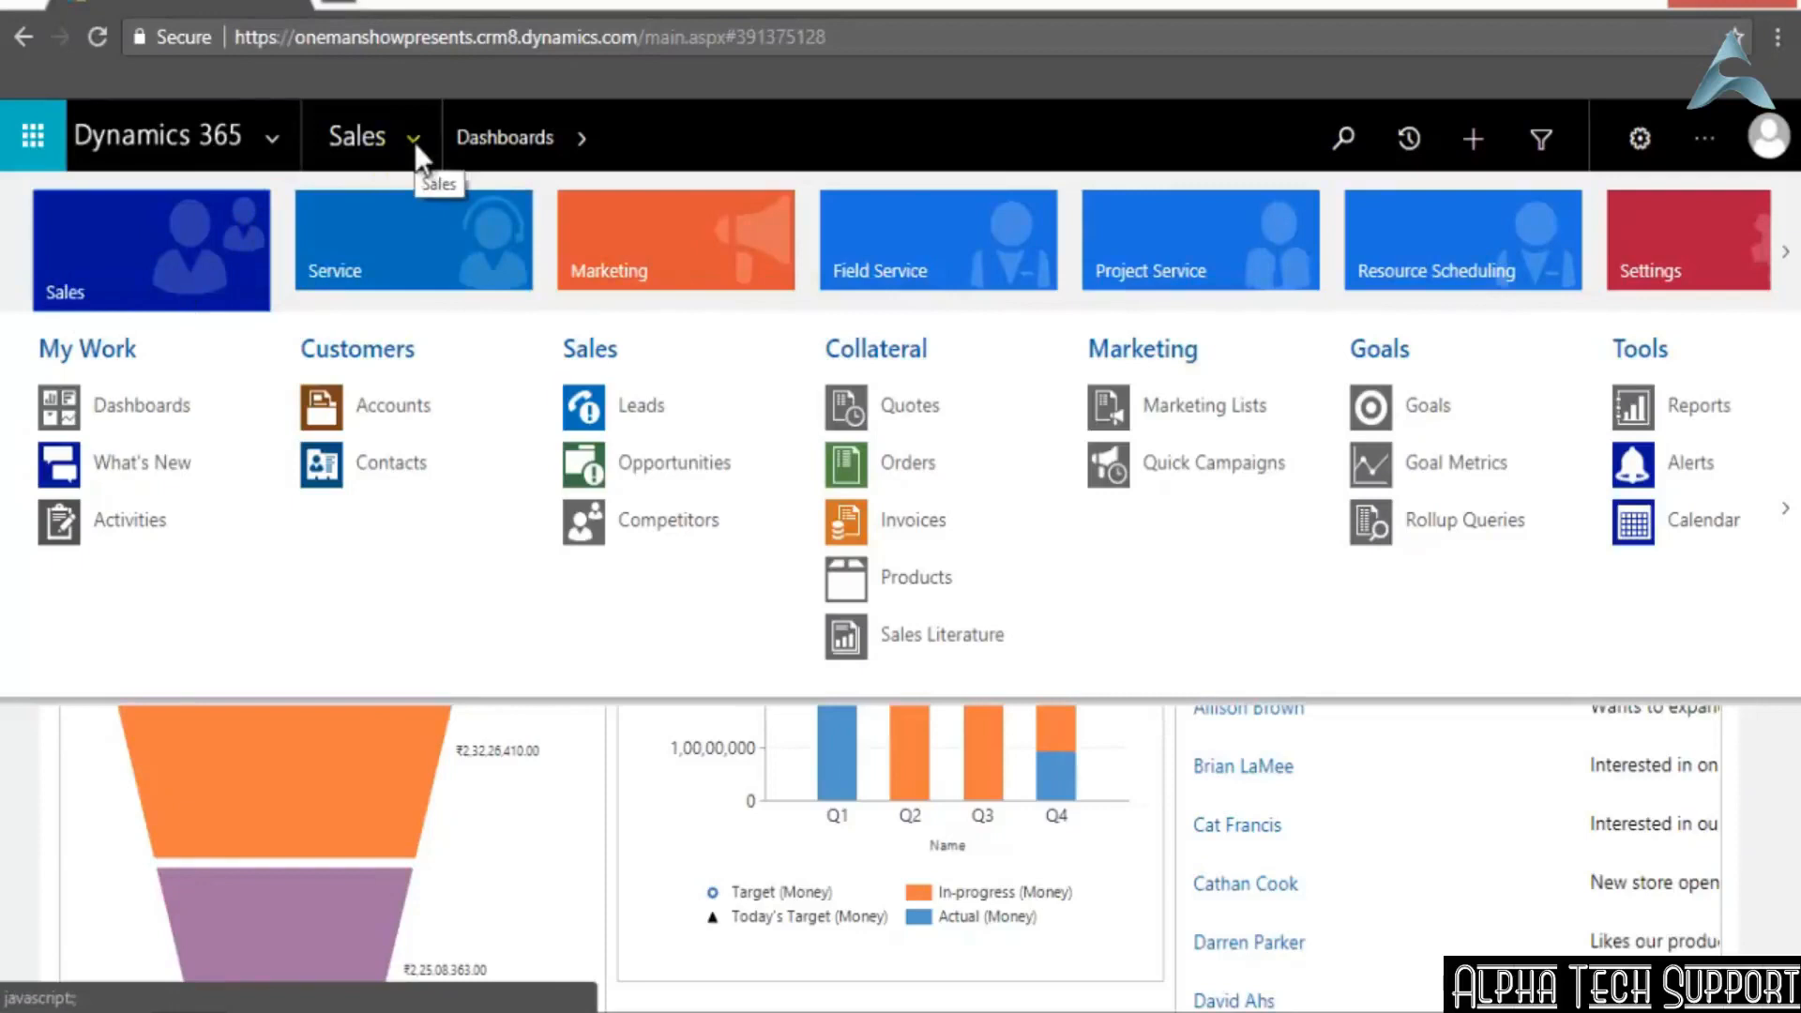
{"action": "left_click", "coordinate": [373, 249]}
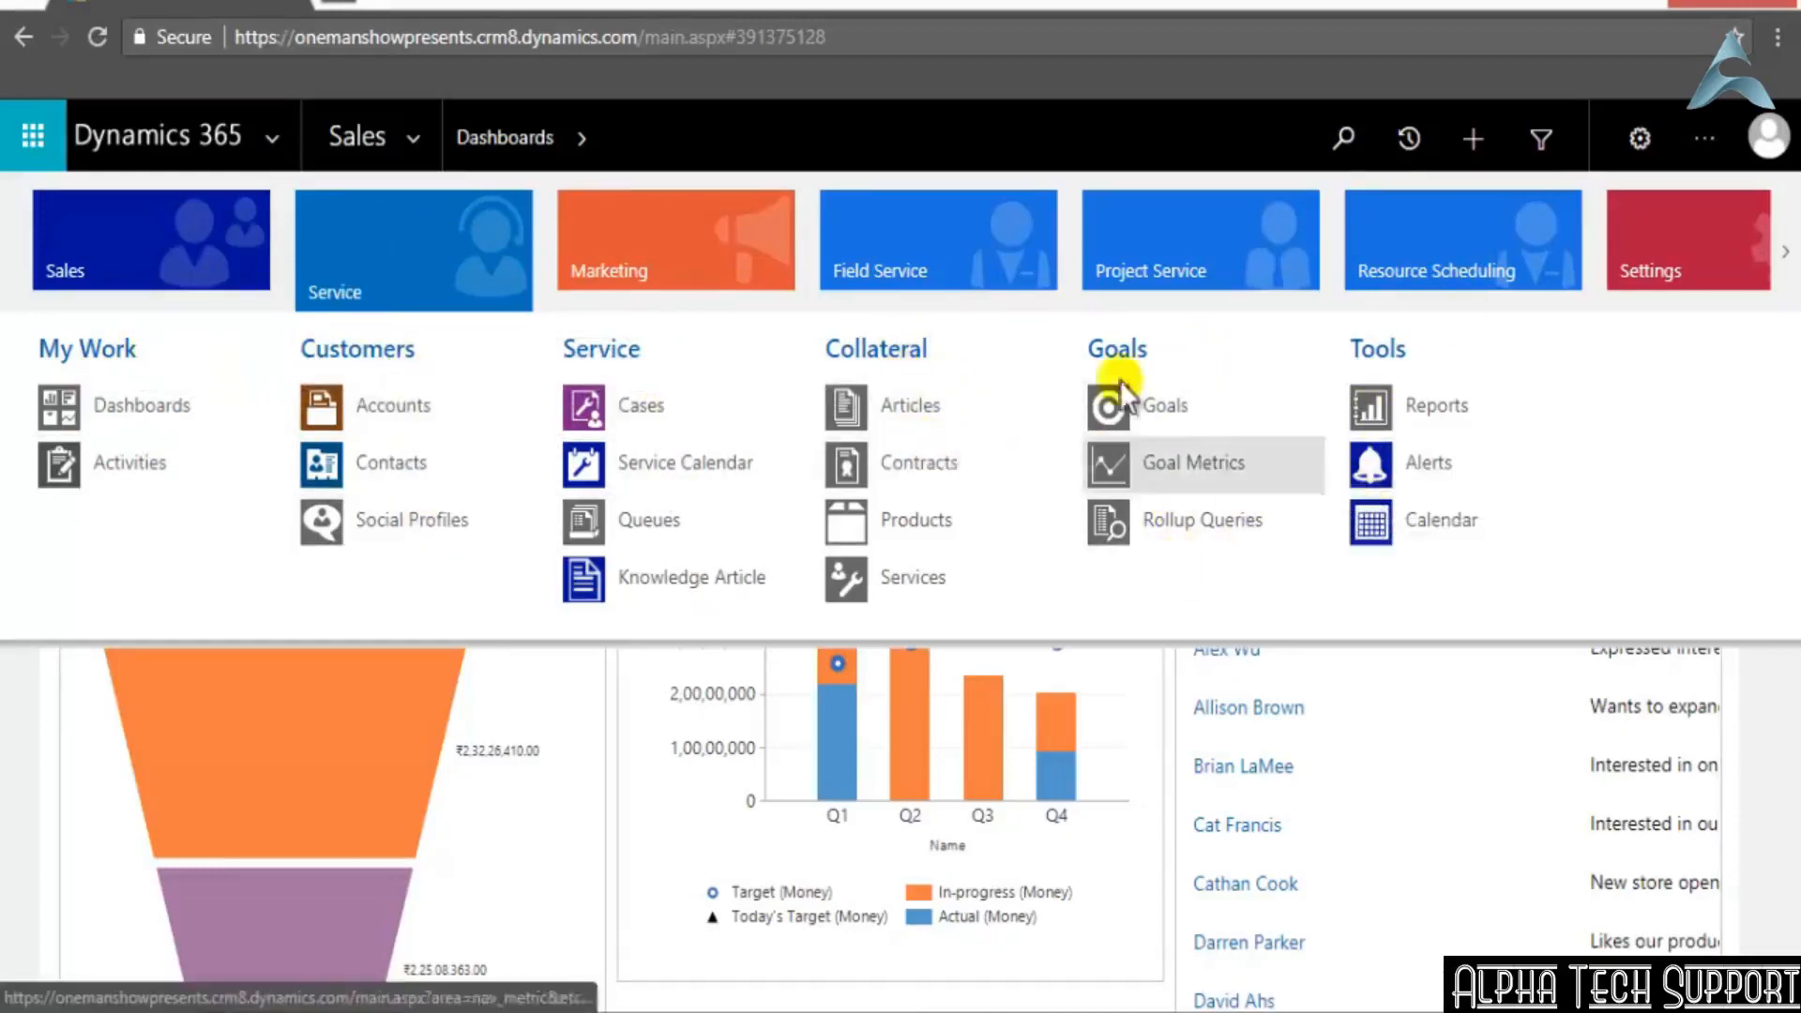
{"action": "left_click", "coordinate": [194, 213]}
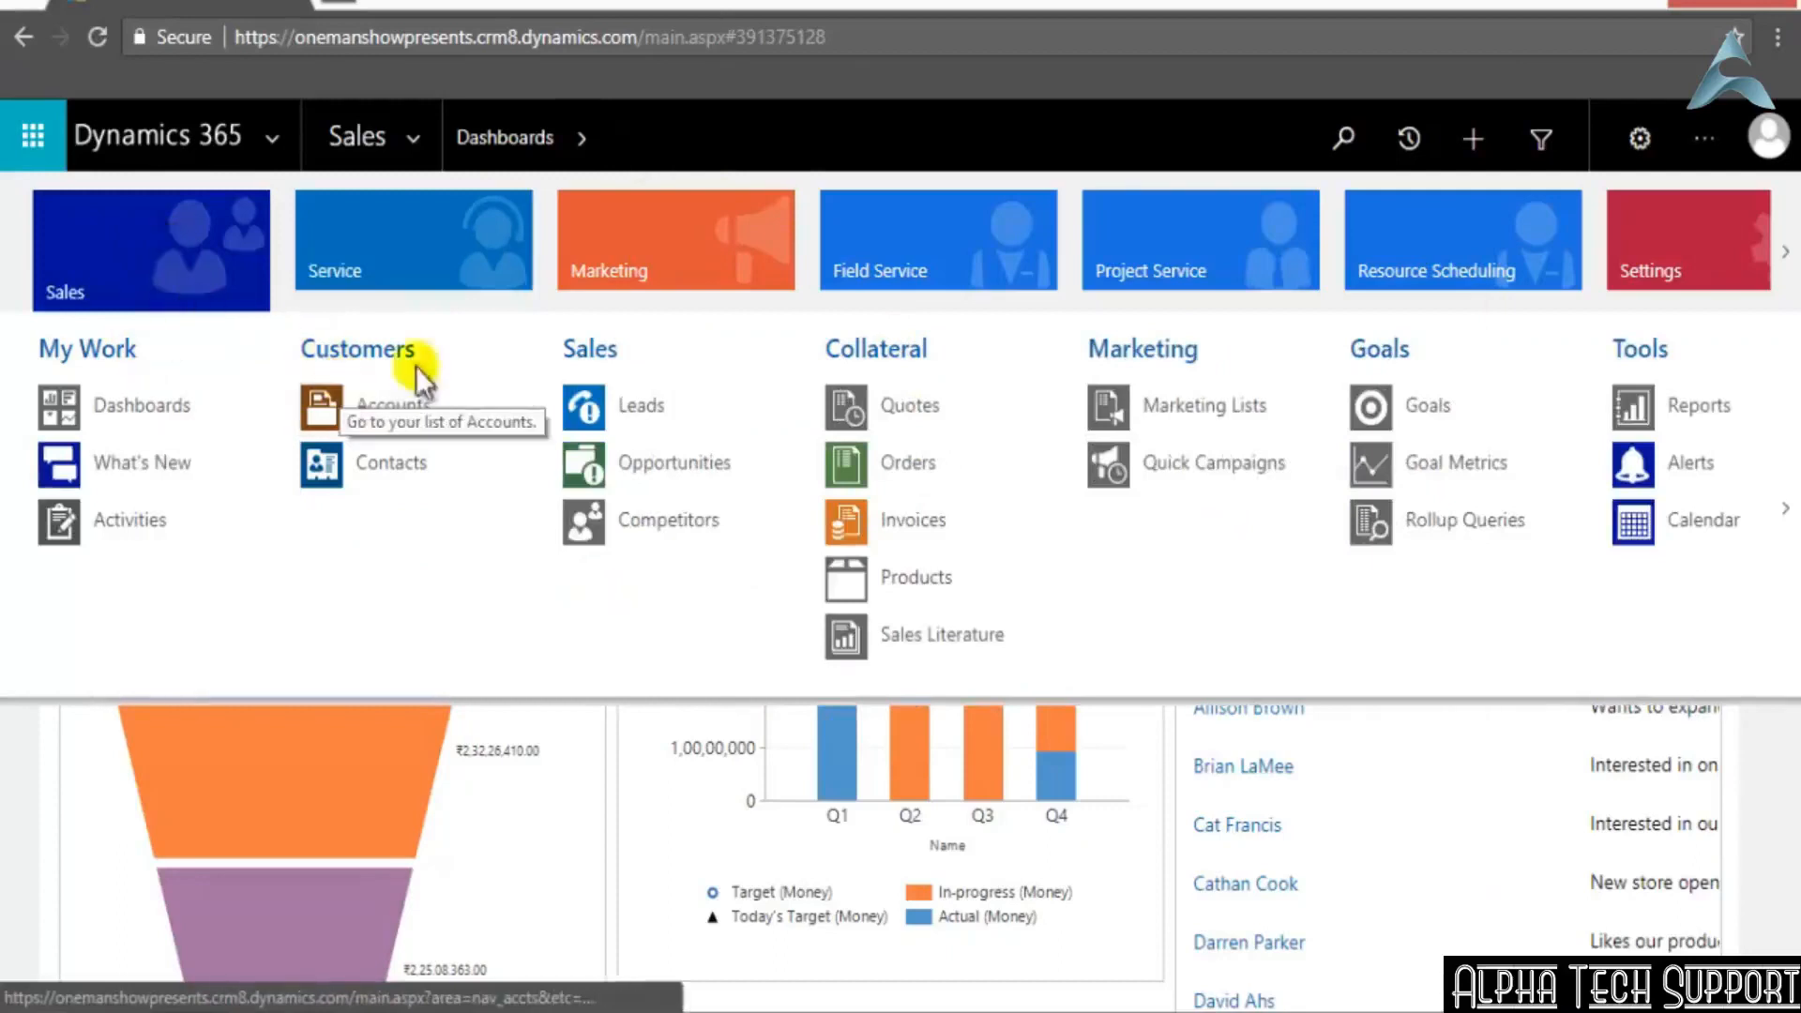
{"action": "left_click", "coordinate": [644, 256]}
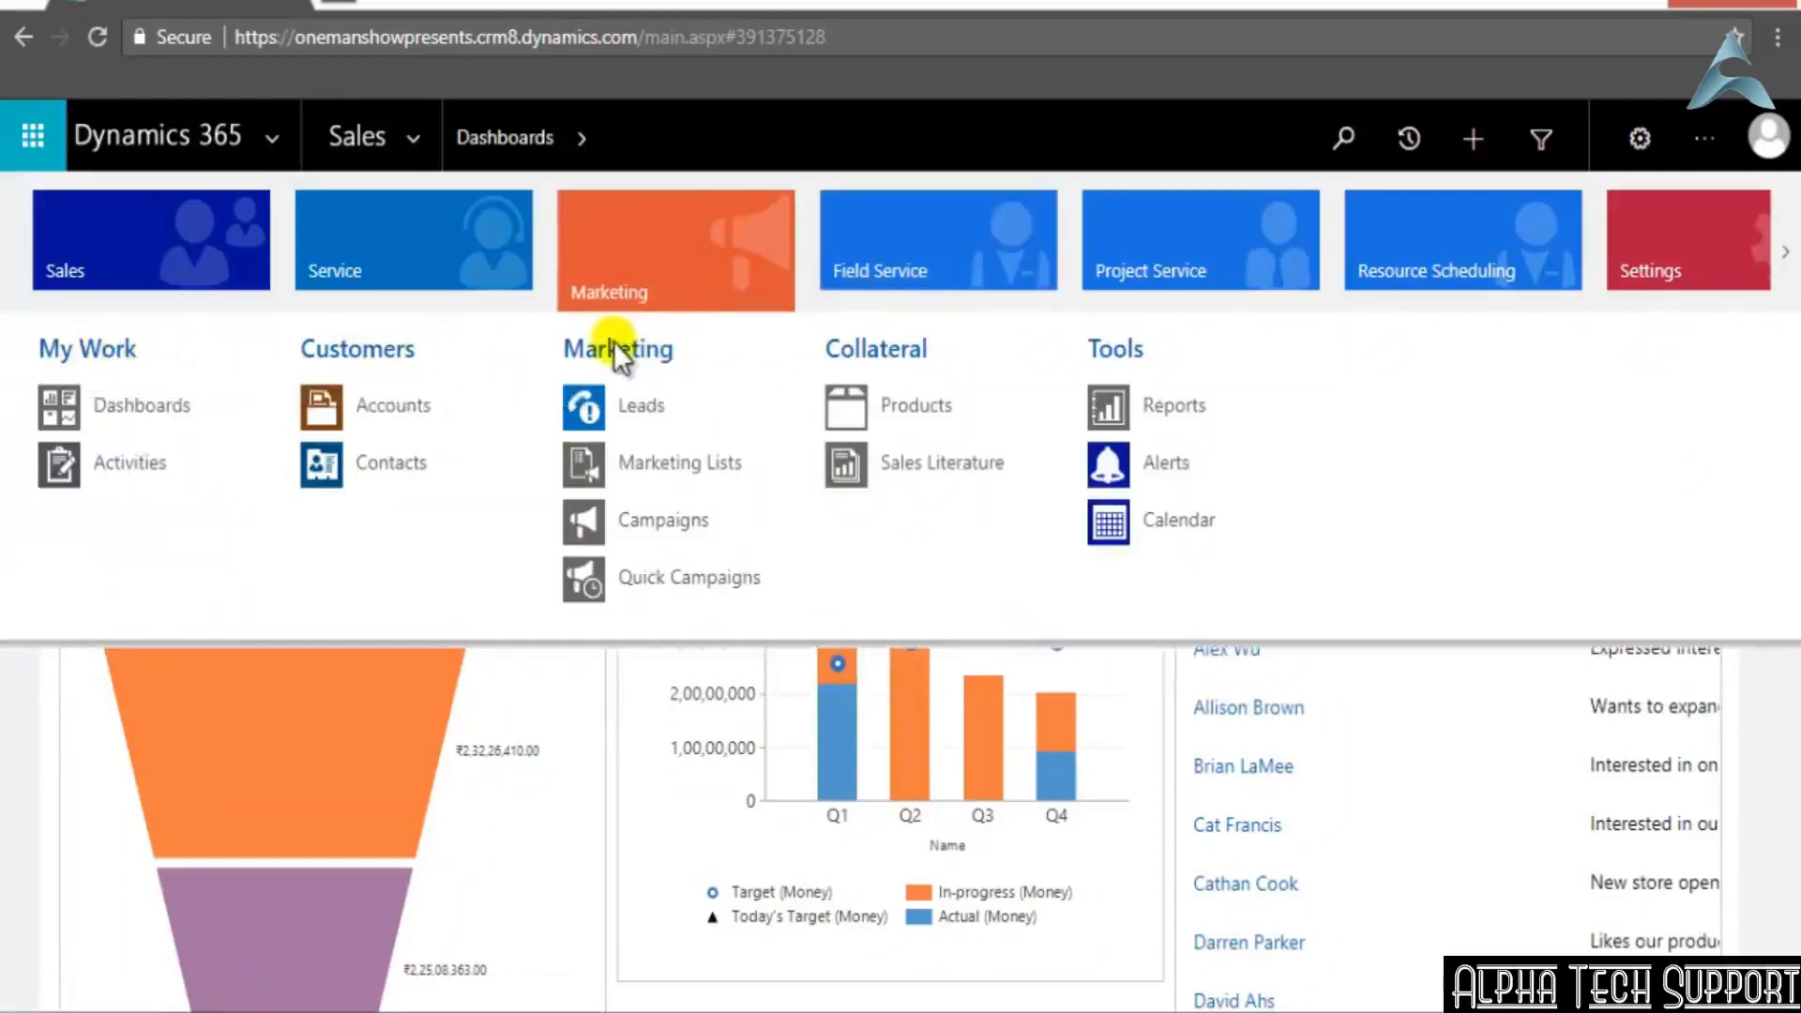
{"action": "left_click", "coordinate": [1021, 279]}
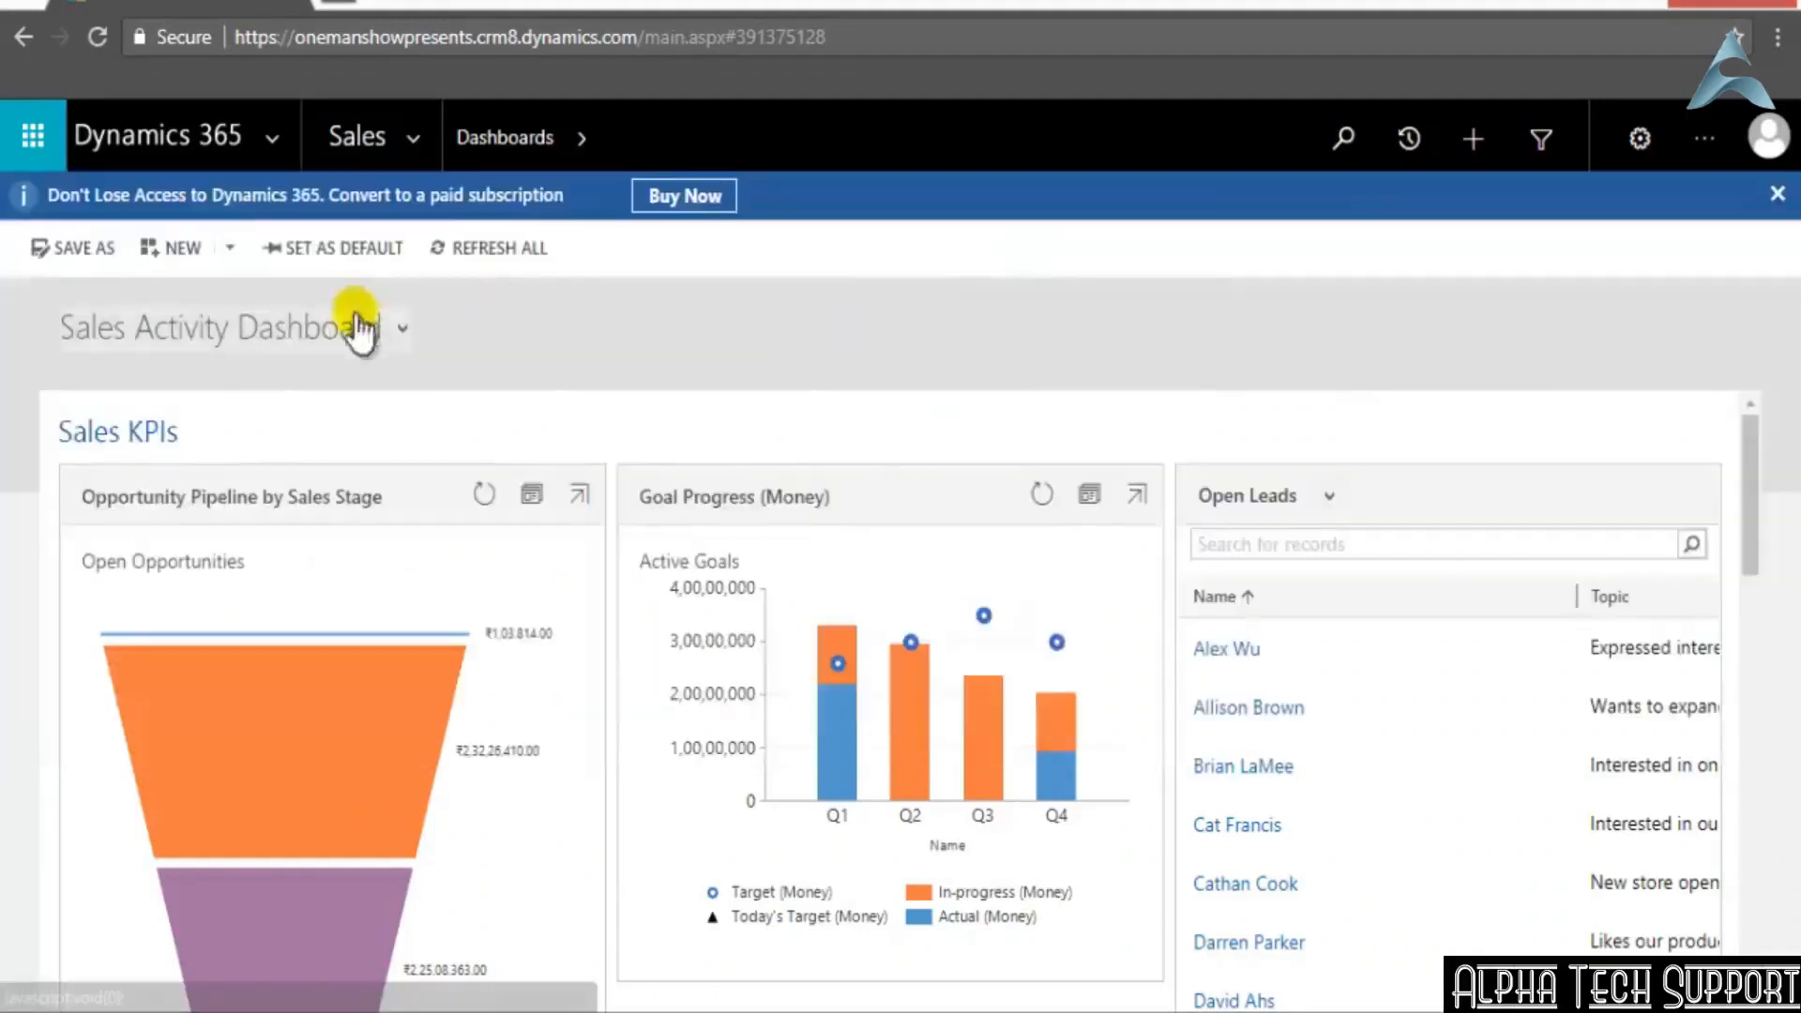
Open a blank new account form from the Sales area's Accounts list, declining to send the error report
{"action": "left_click", "coordinate": [413, 140]}
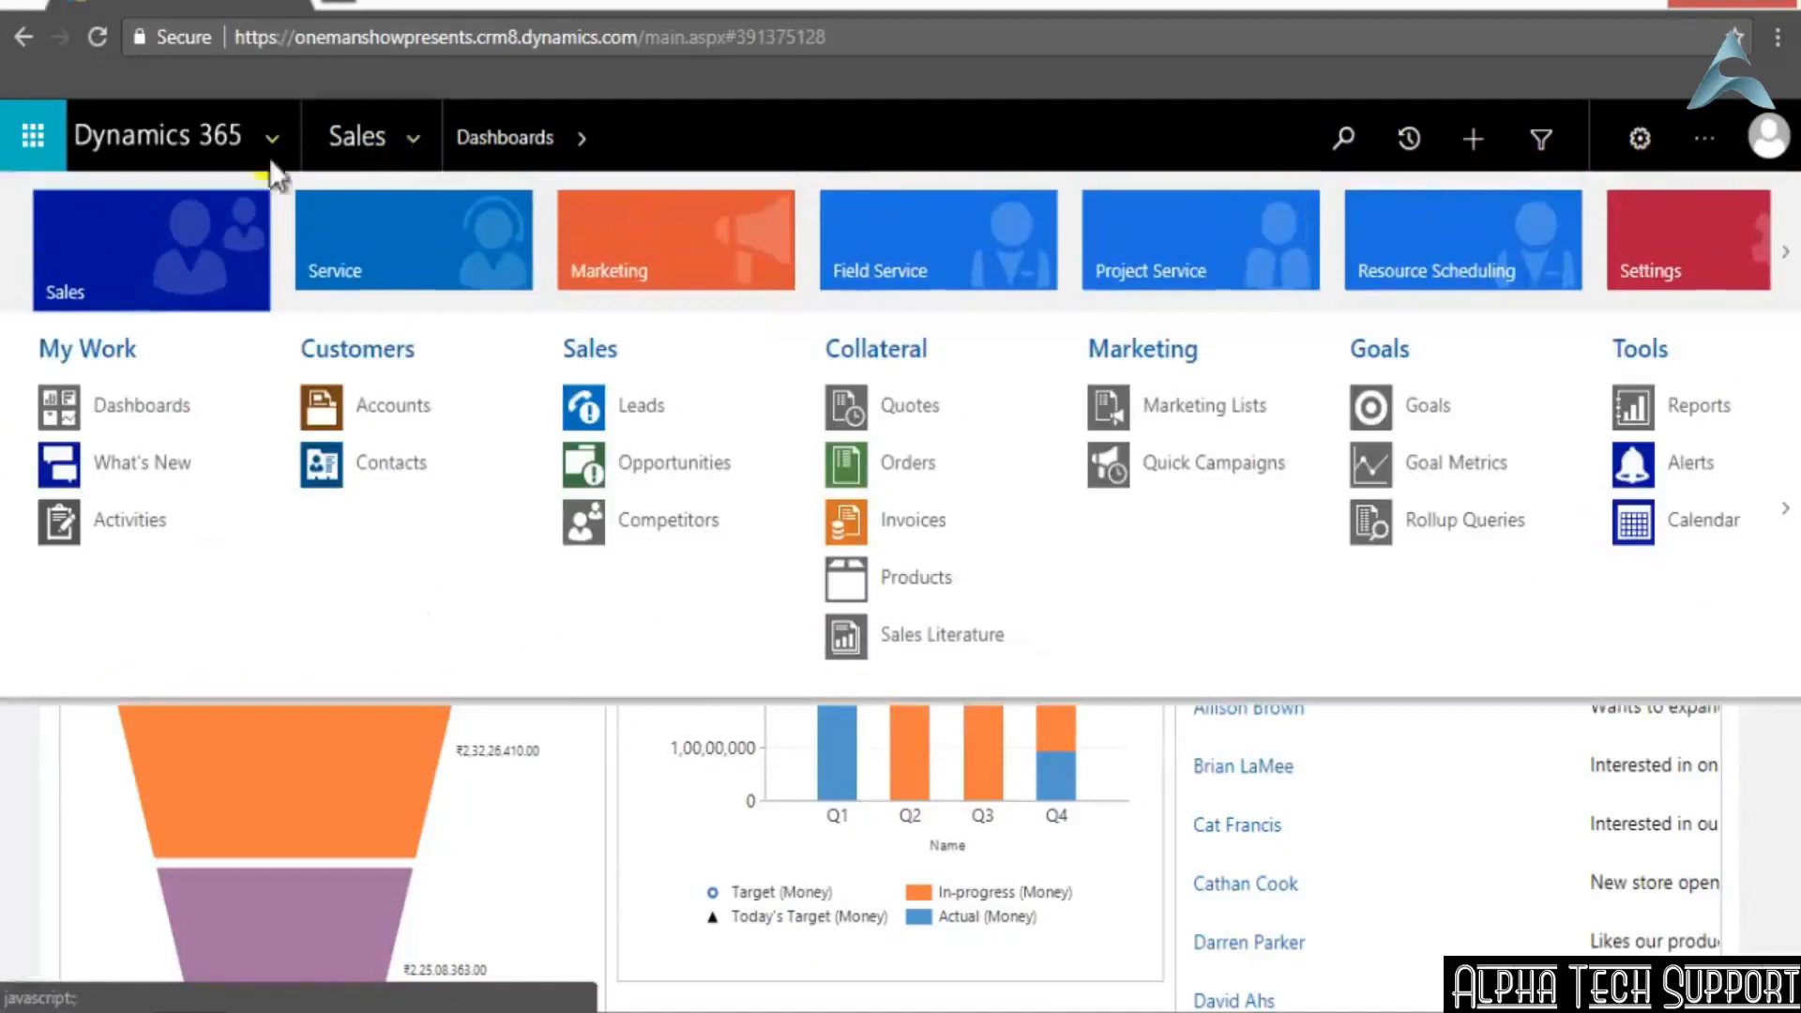
{"action": "left_click", "coordinate": [149, 255]}
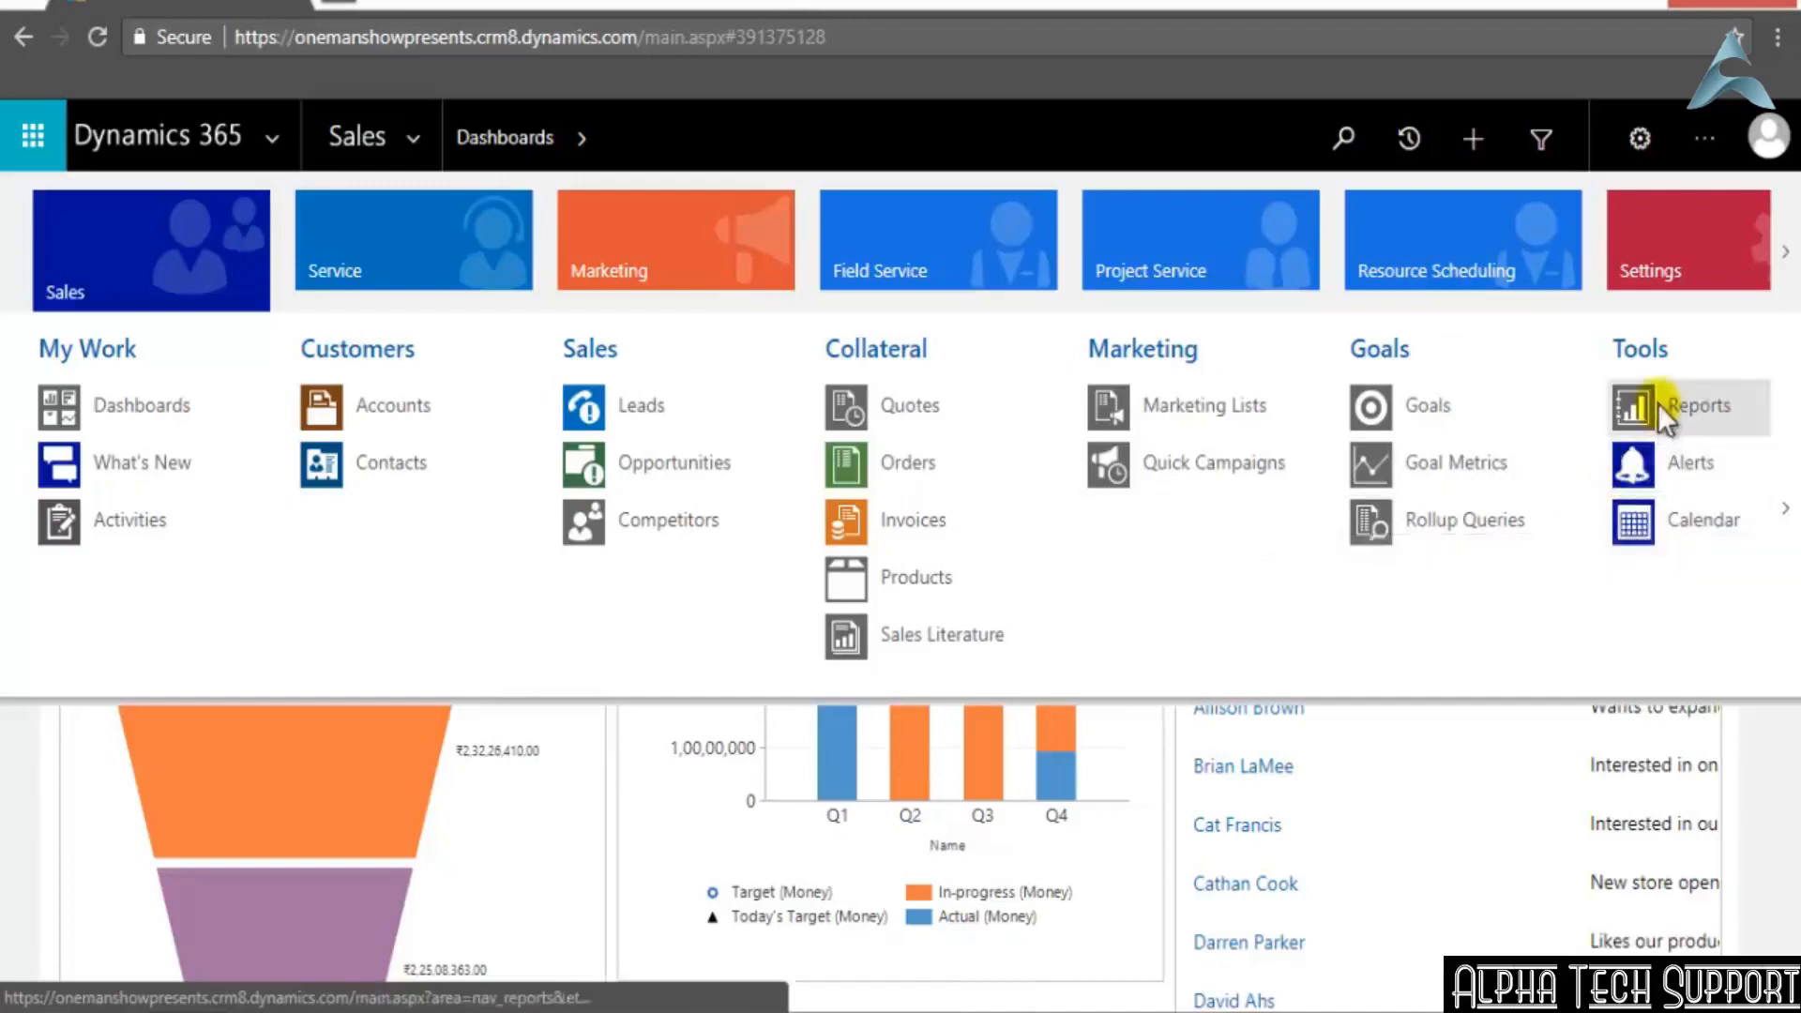
{"action": "left_click", "coordinate": [345, 413]}
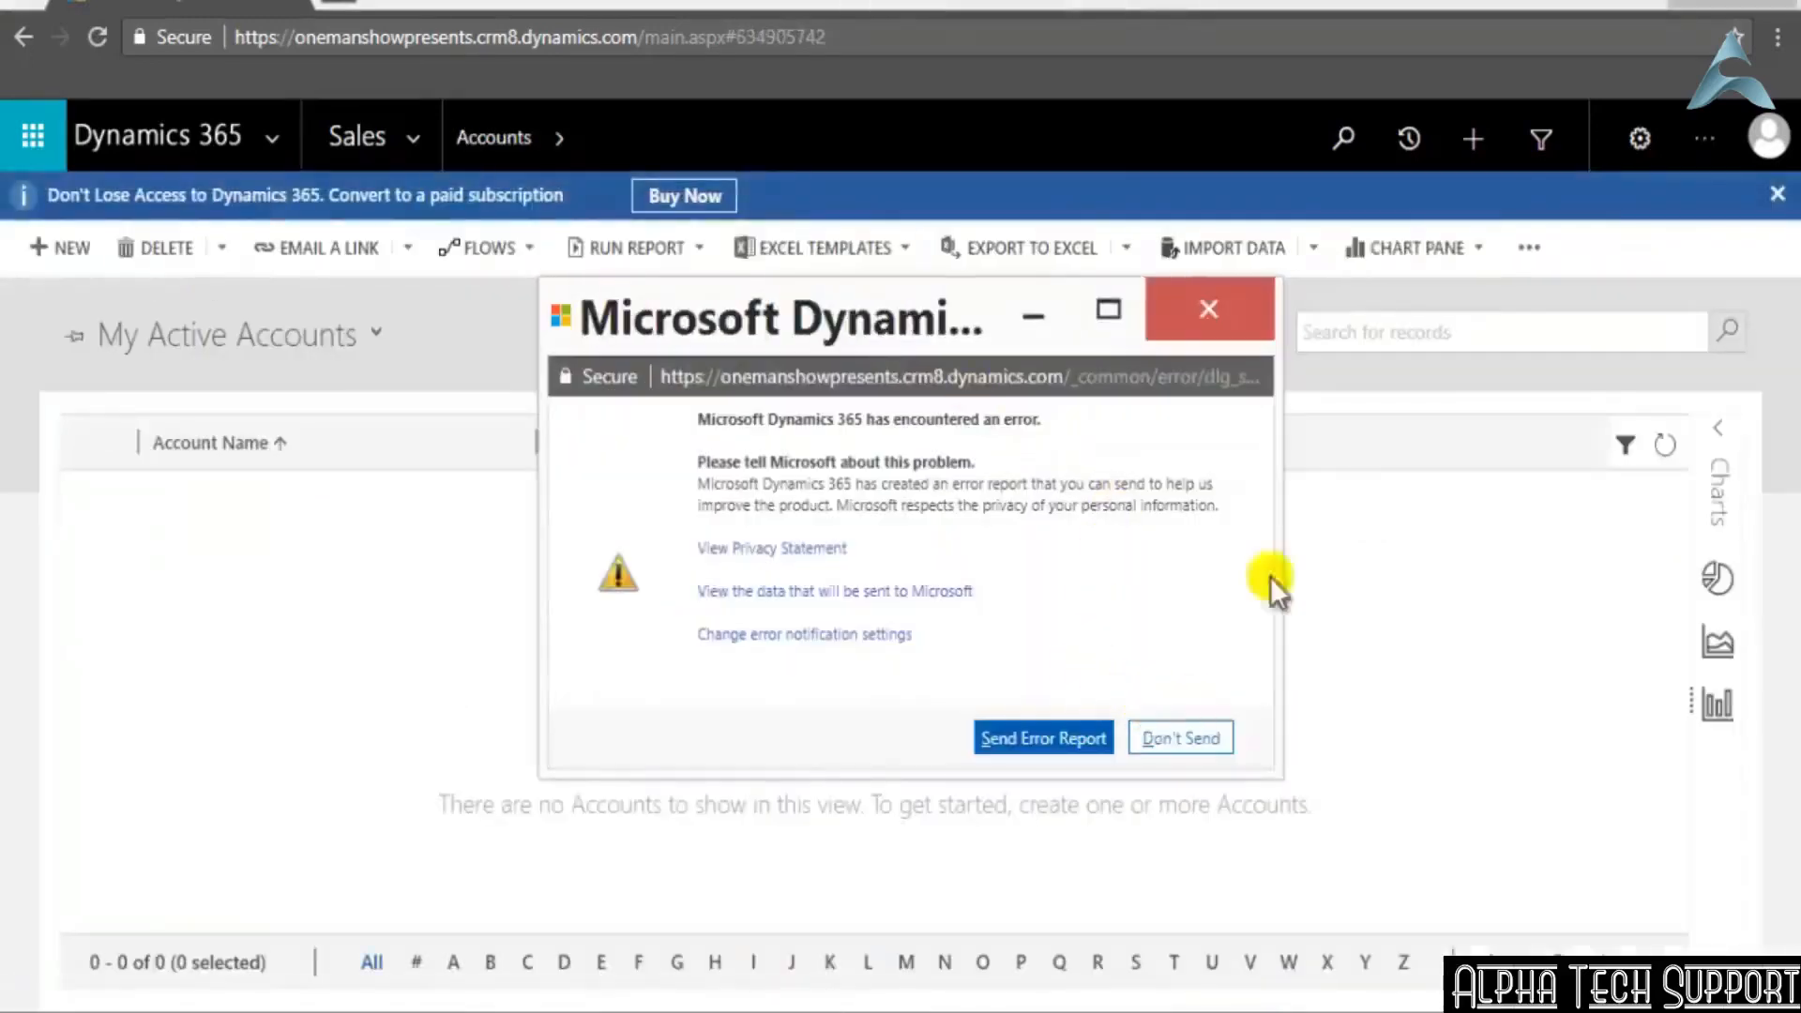
{"action": "left_click", "coordinate": [1168, 741]}
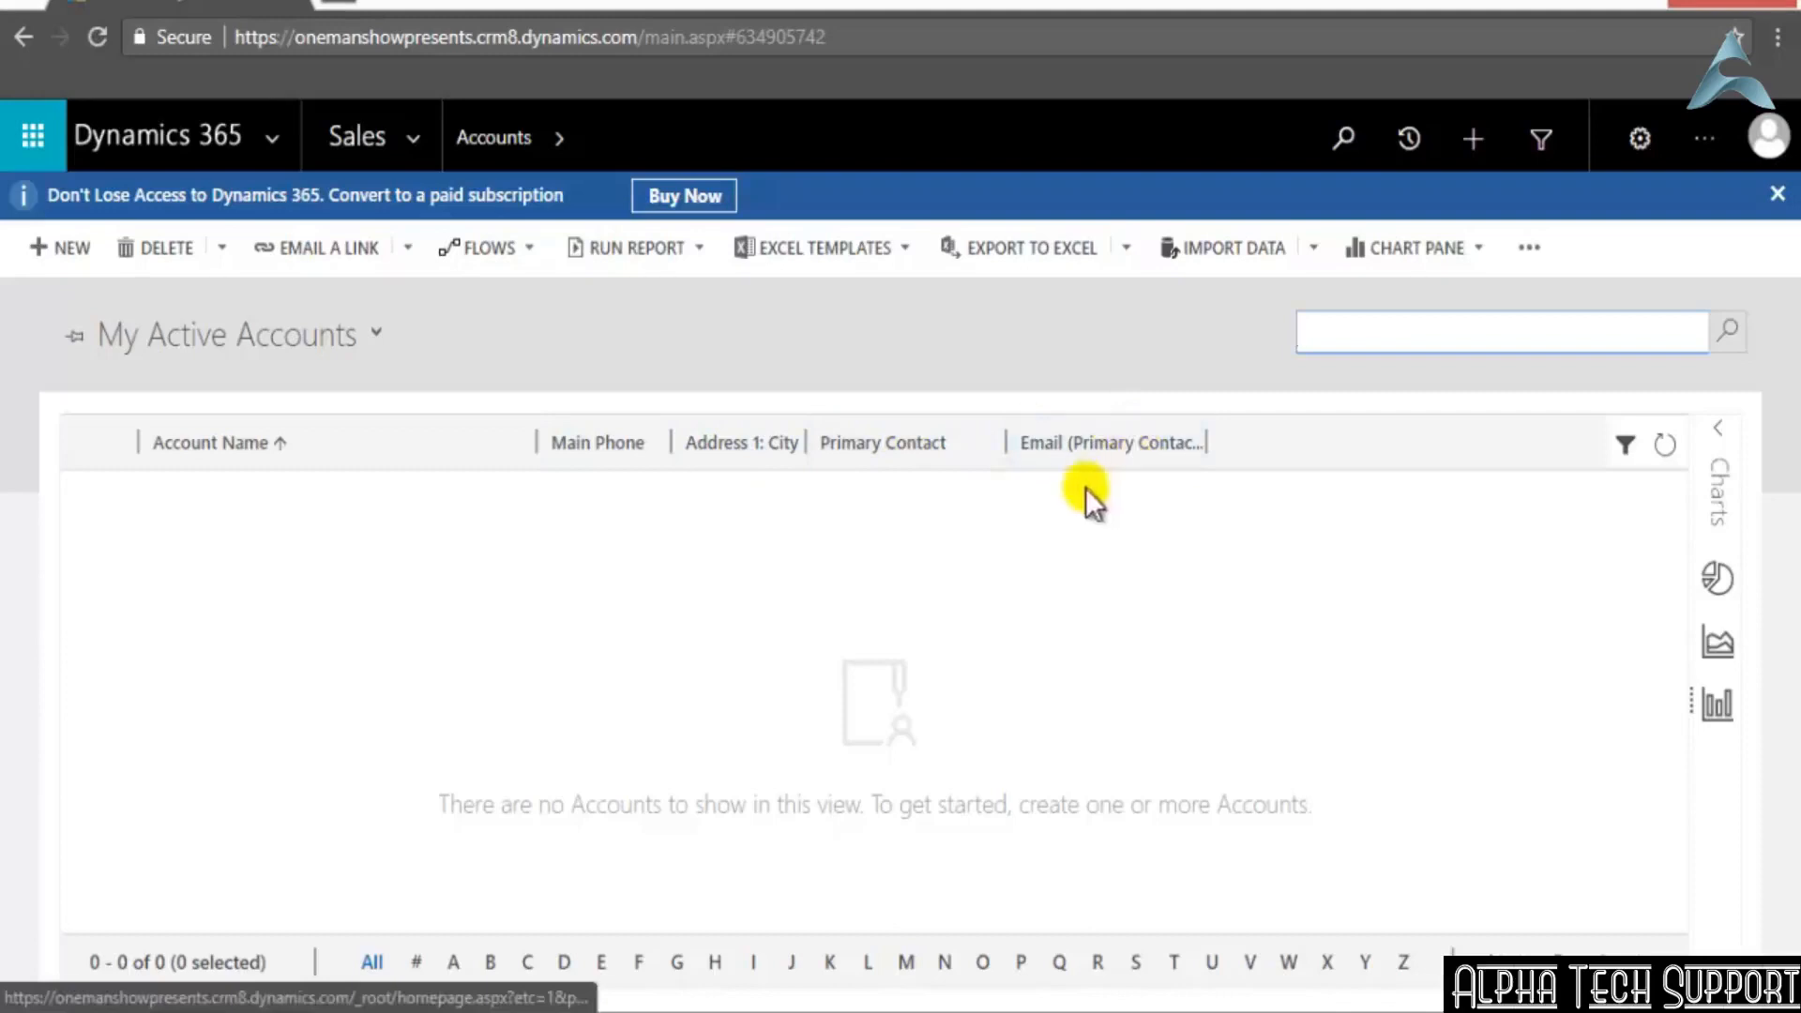
{"action": "left_click", "coordinate": [67, 247]}
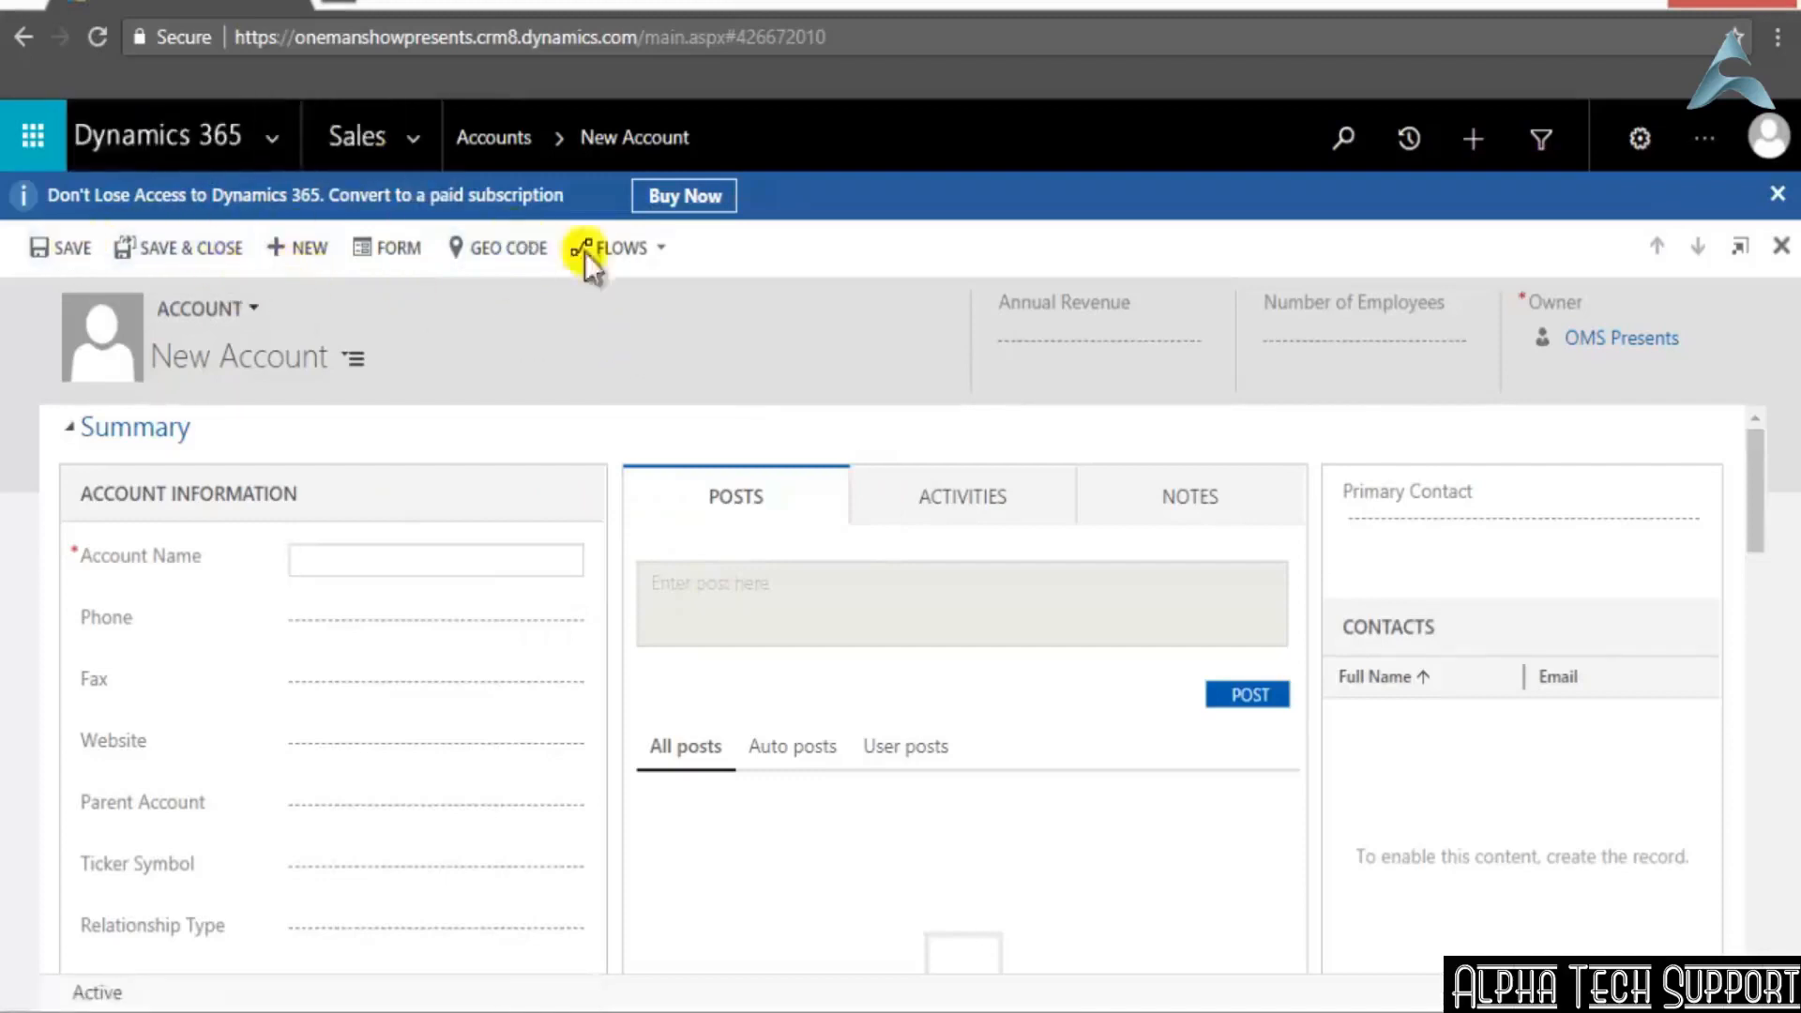
Leave the new account form and return to the Sales Activity Dashboard
{"action": "left_click", "coordinate": [407, 143]}
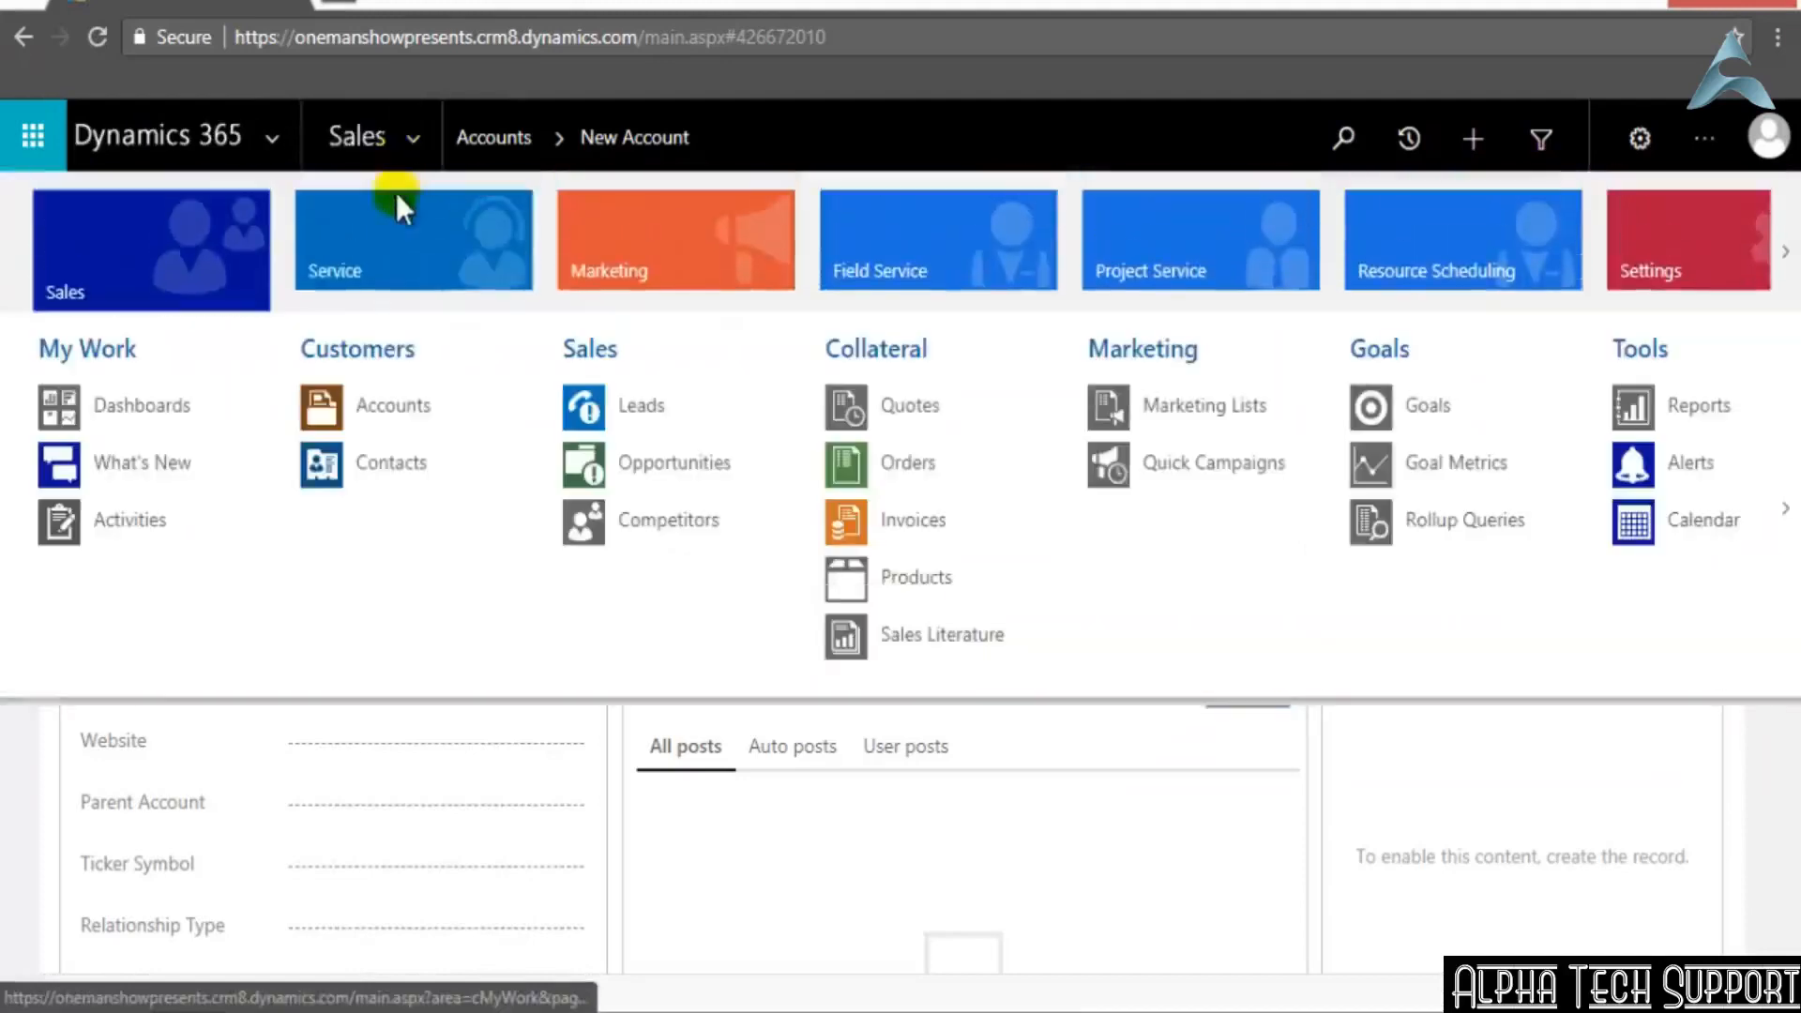
{"action": "left_click", "coordinate": [205, 221]}
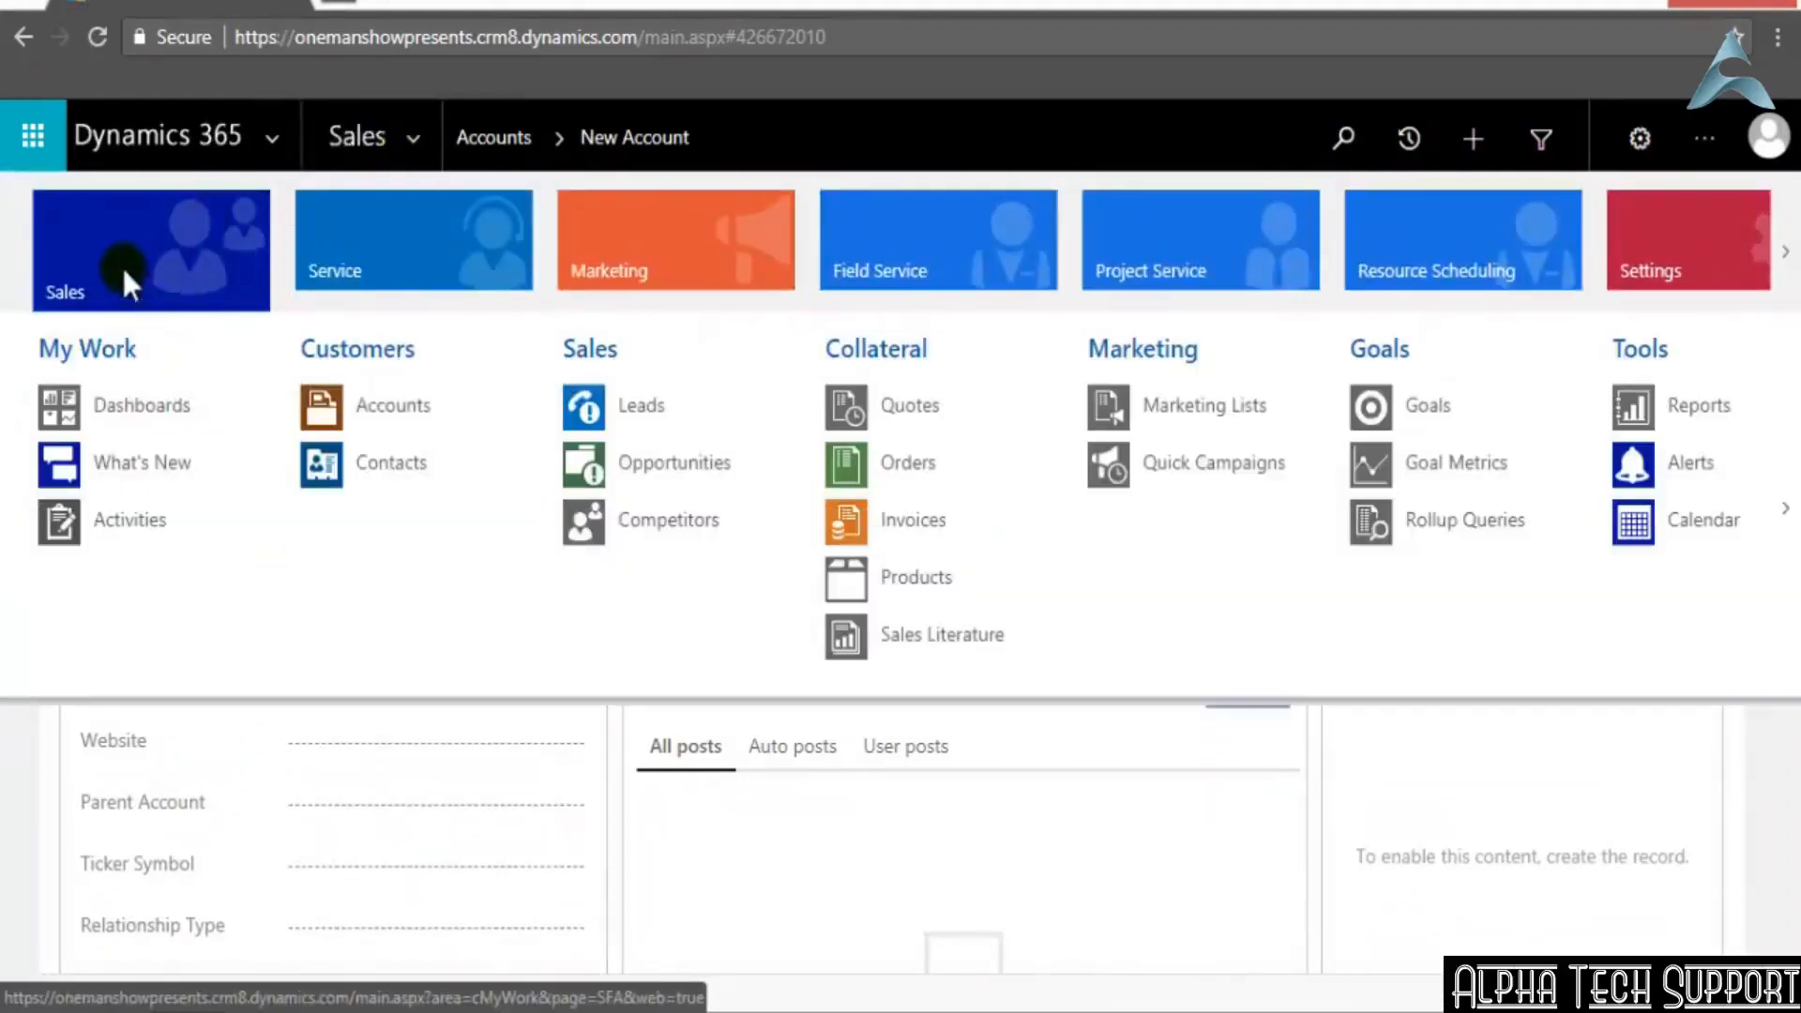
{"action": "left_click", "coordinate": [121, 265]}
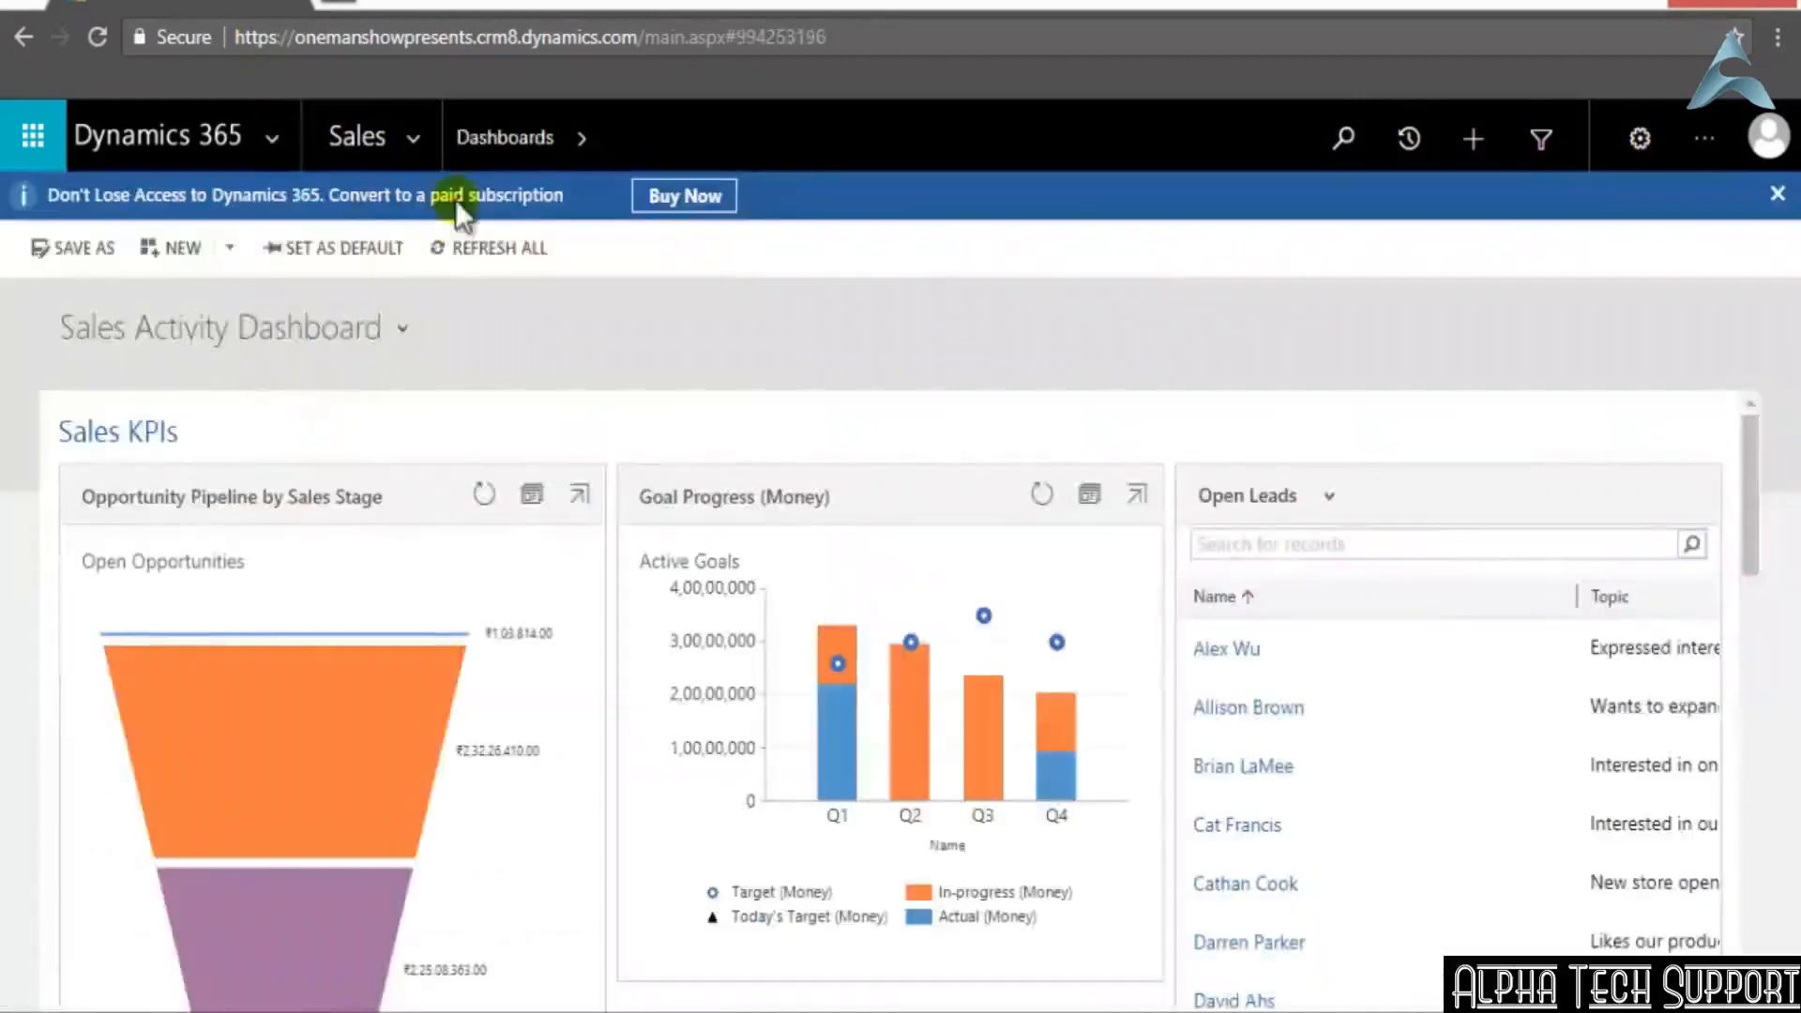
{"action": "left_click", "coordinate": [417, 141]}
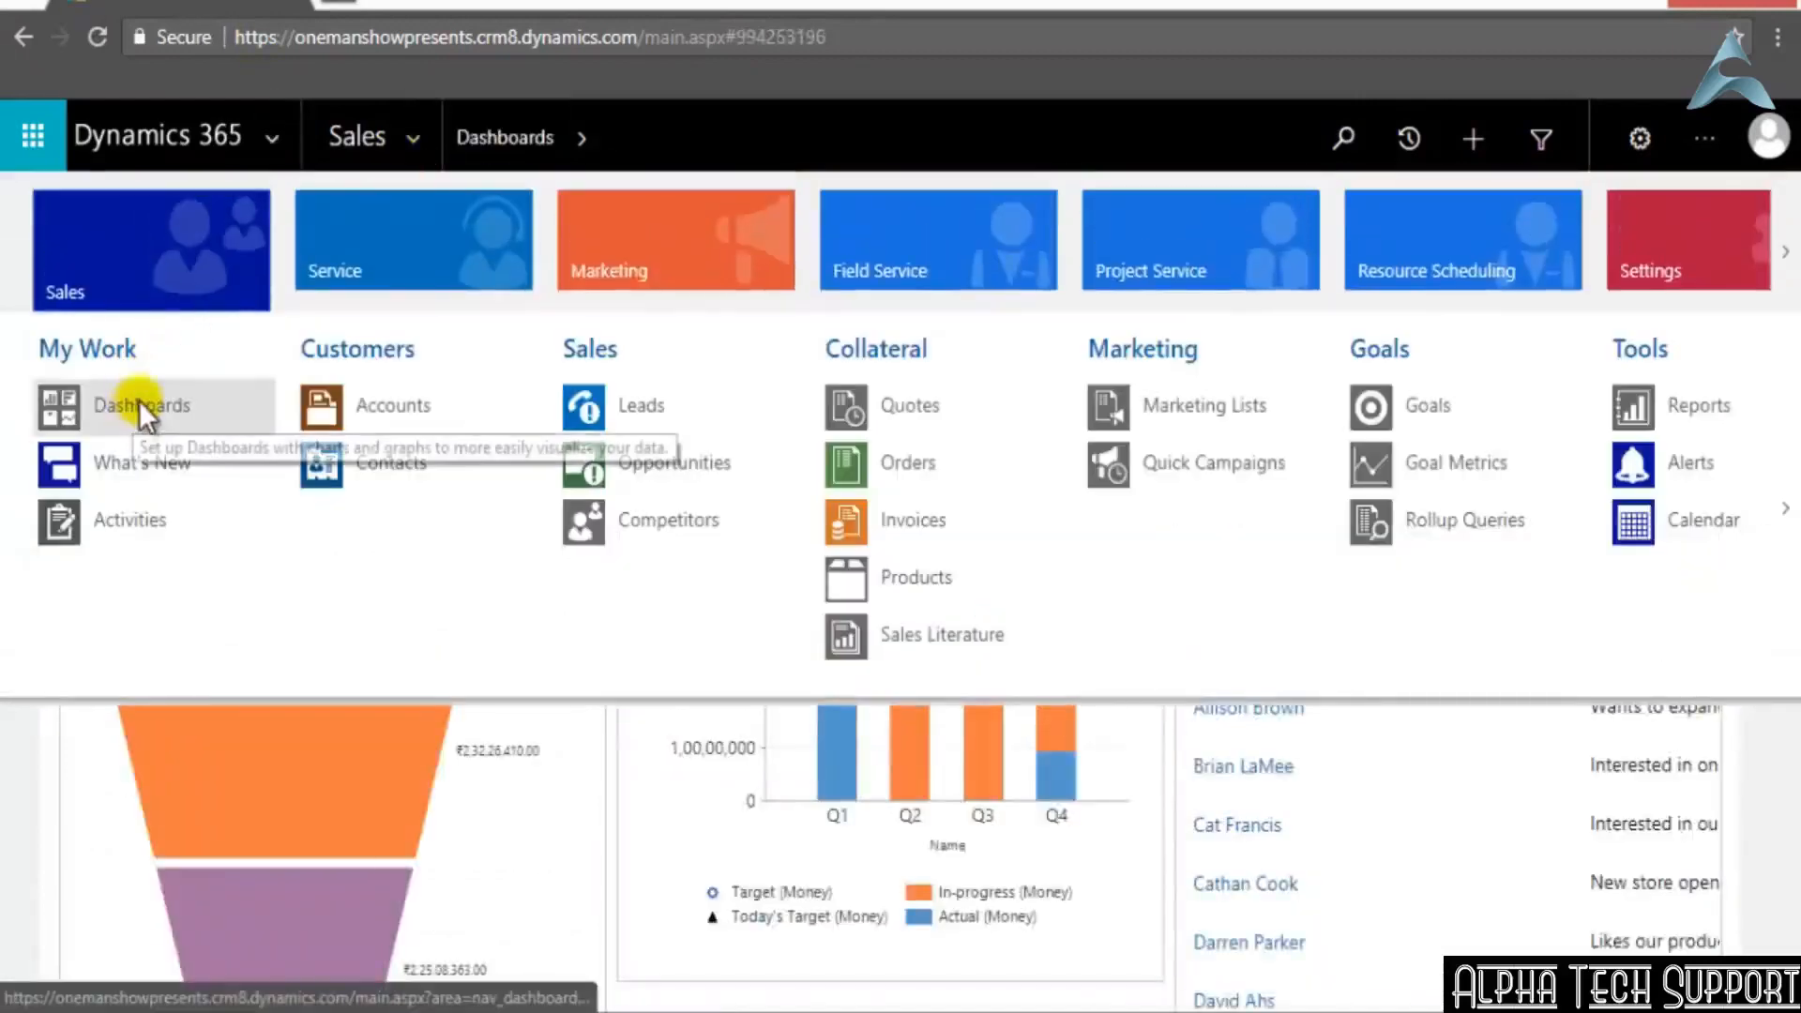
{"action": "left_click", "coordinate": [58, 782]}
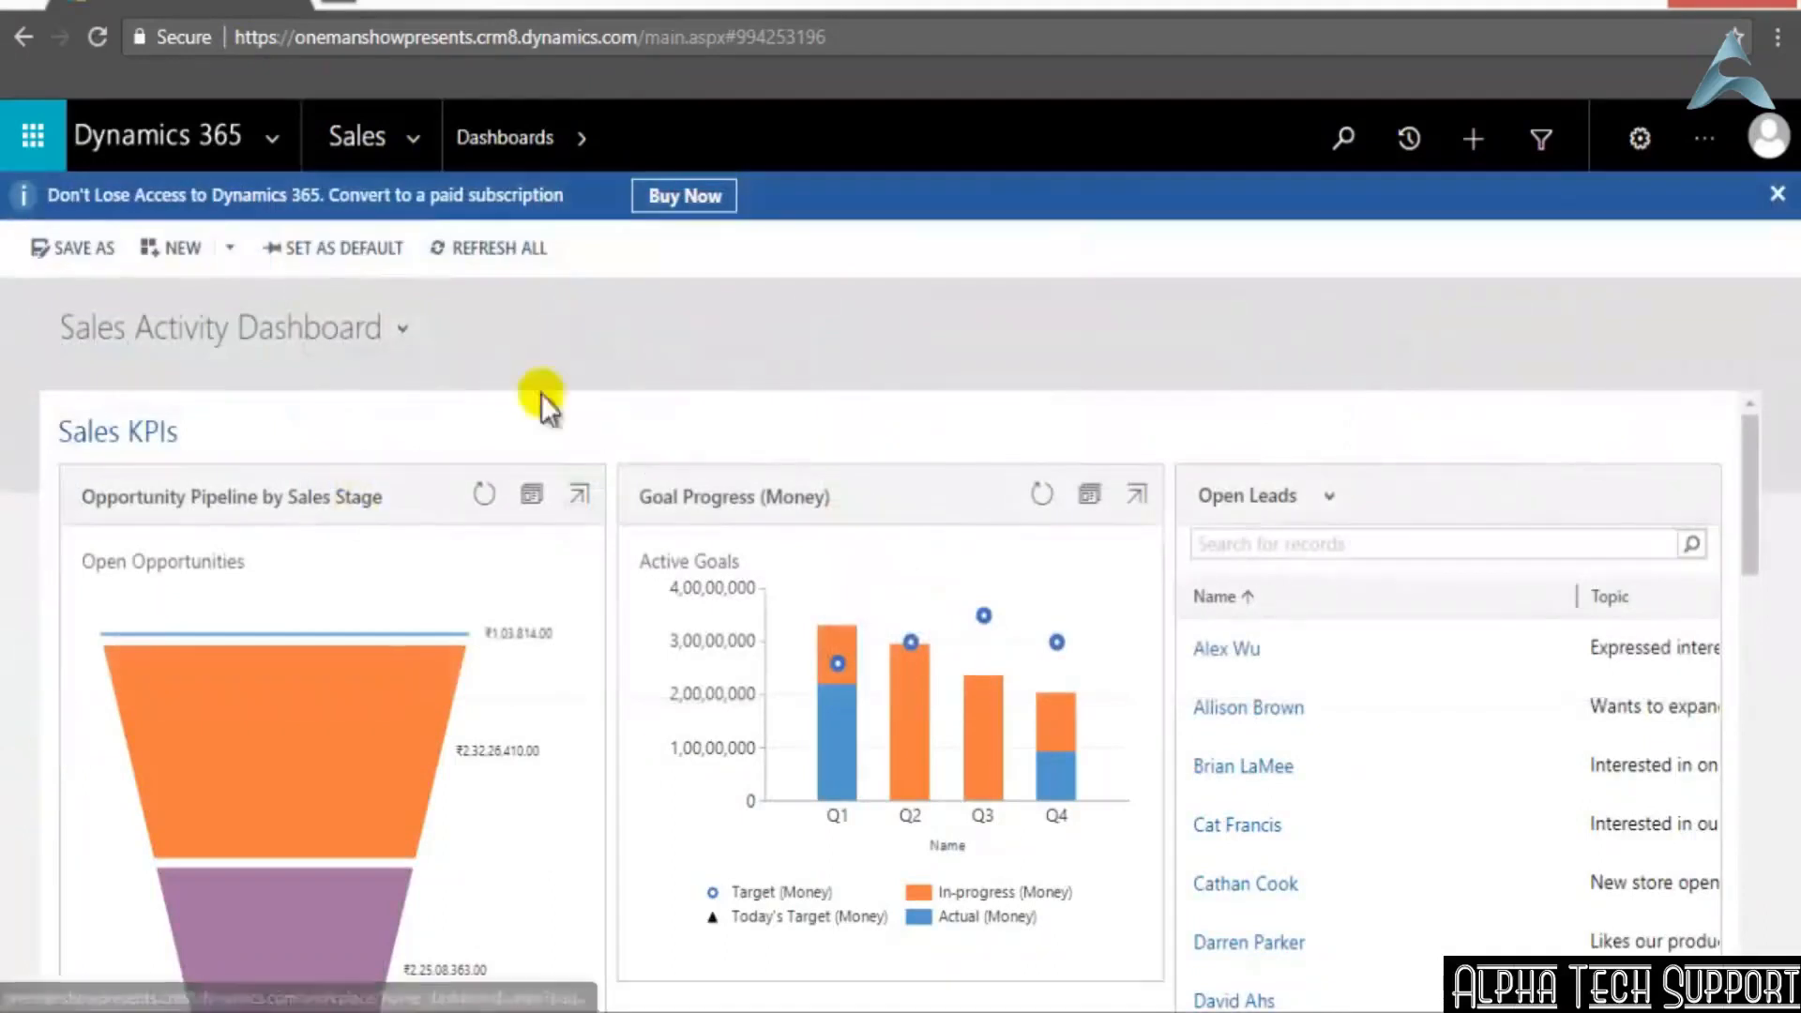
View the My Open Leads list in the Sales area and go back to the dashboard
{"action": "left_click", "coordinate": [416, 139]}
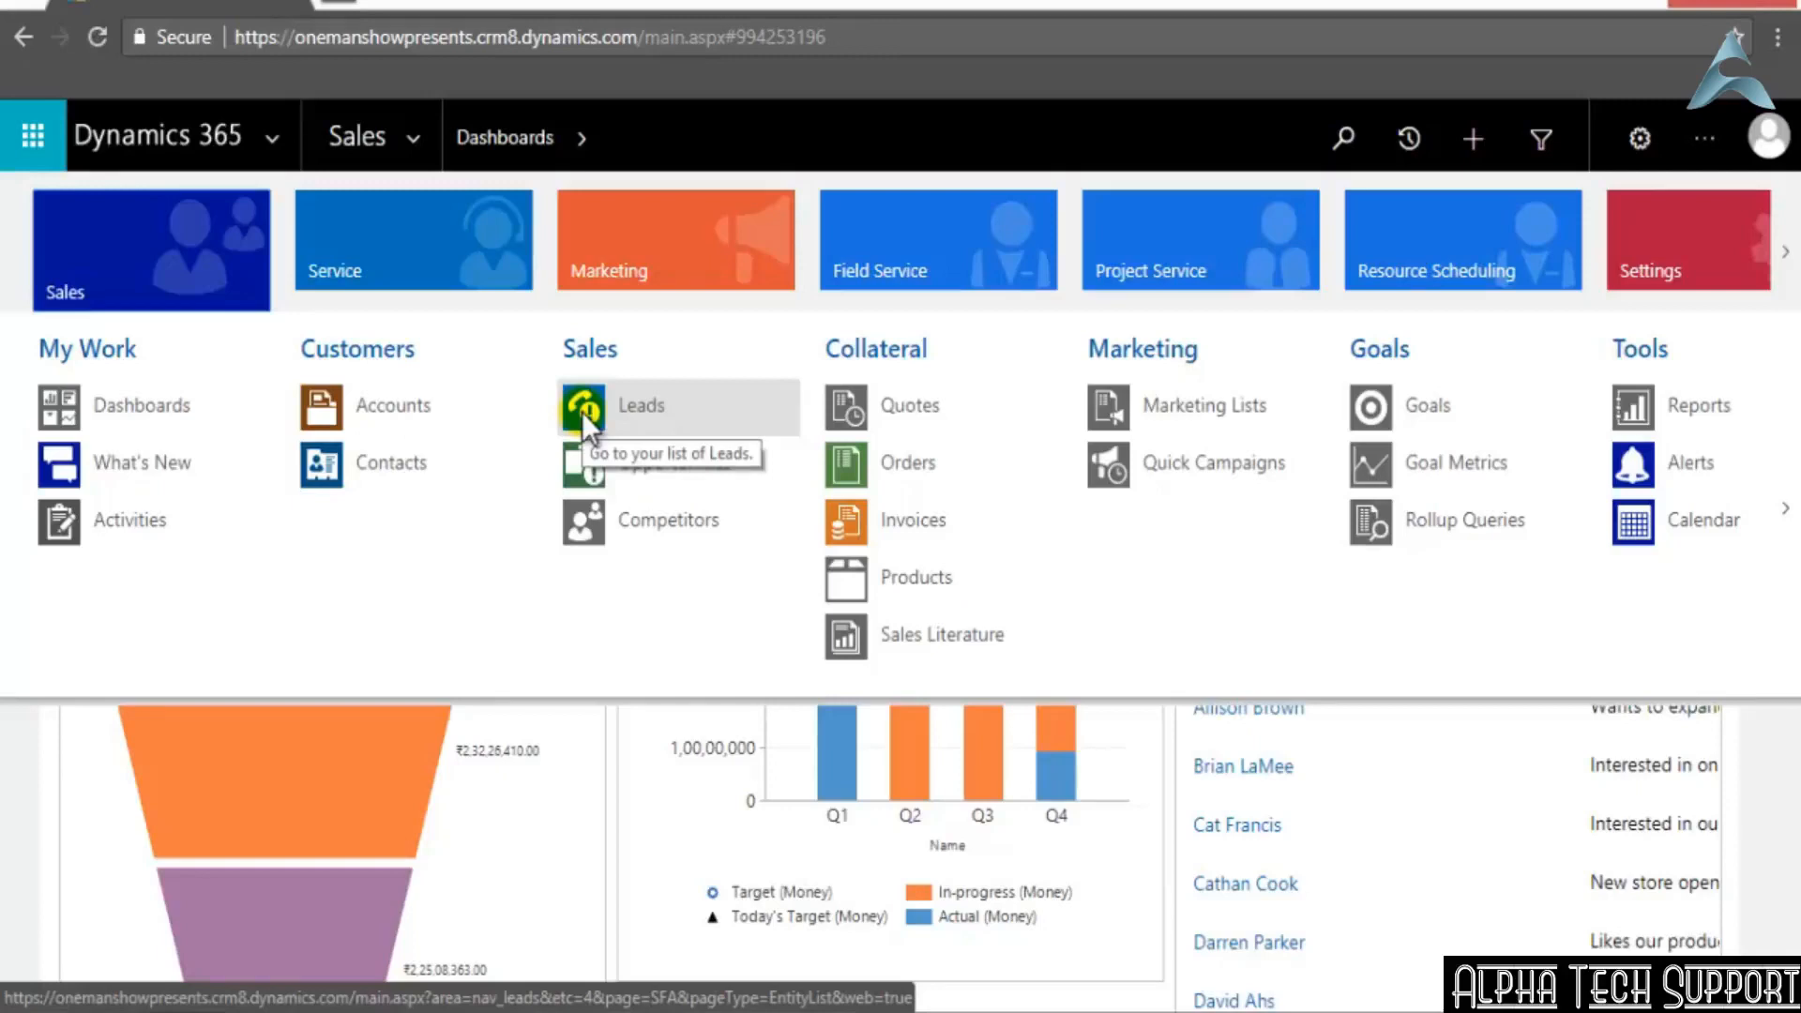
{"action": "left_click", "coordinate": [582, 412]}
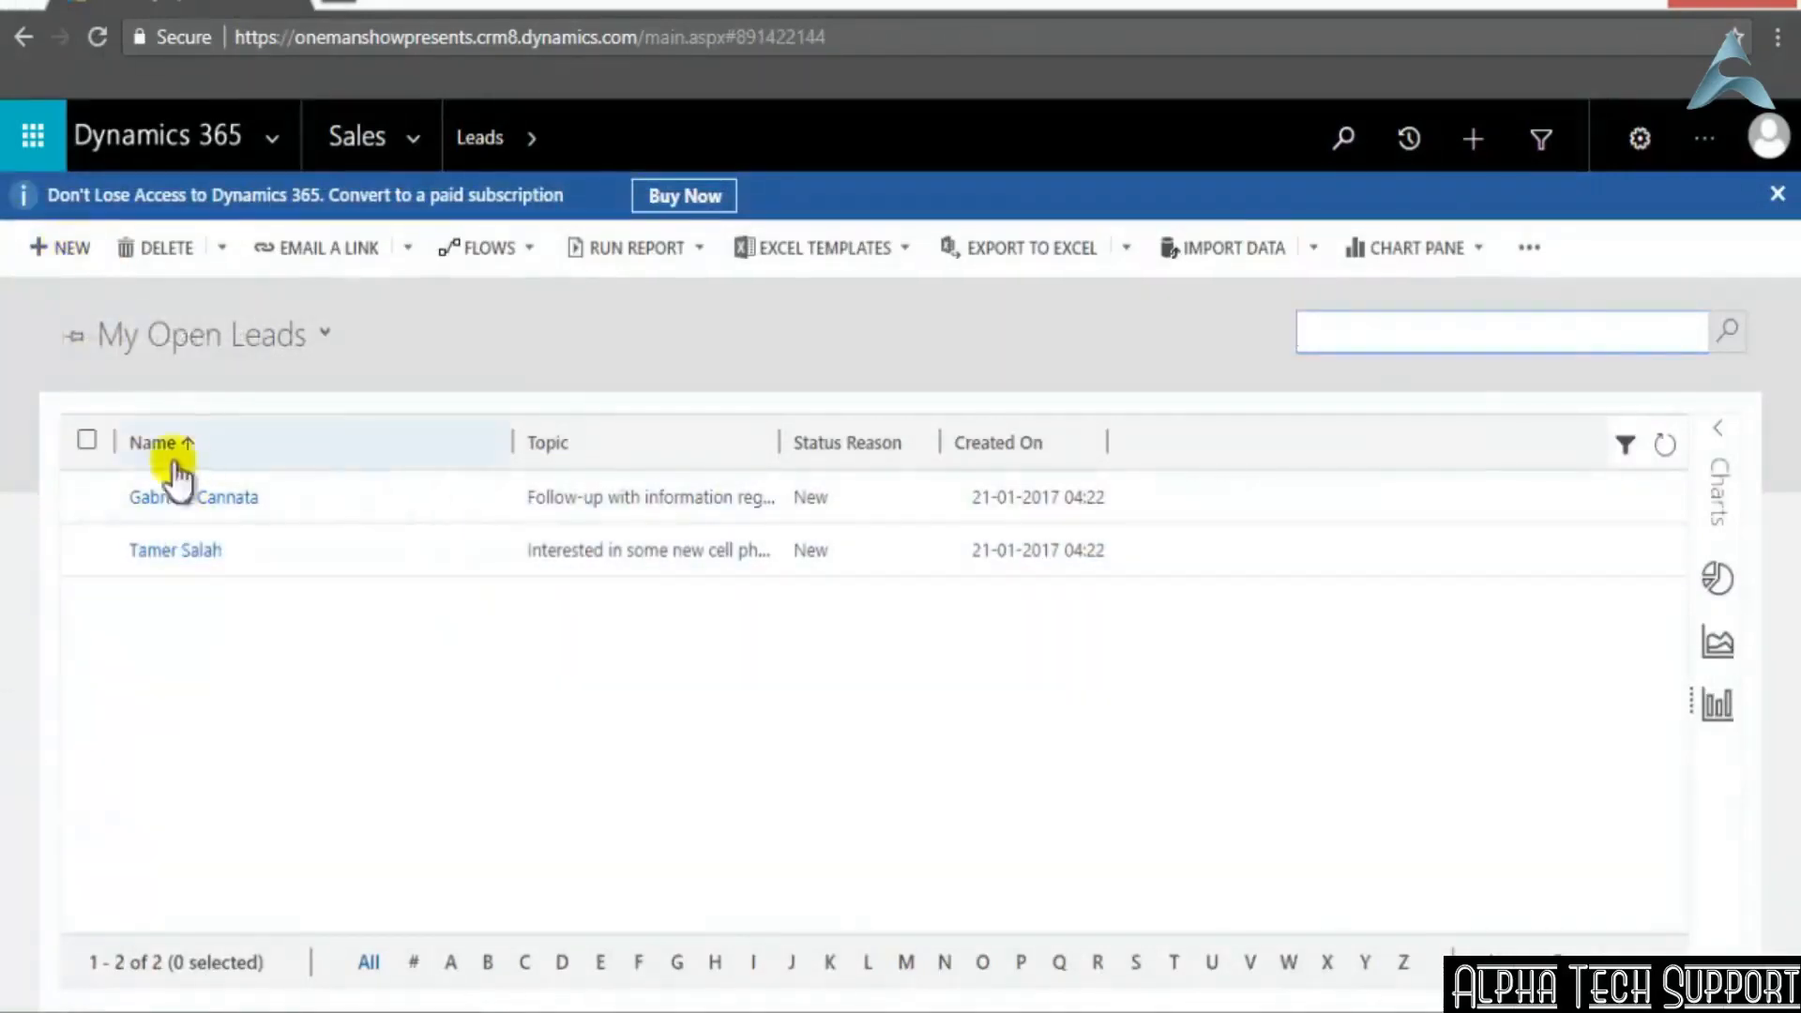
{"action": "left_click", "coordinate": [432, 139]}
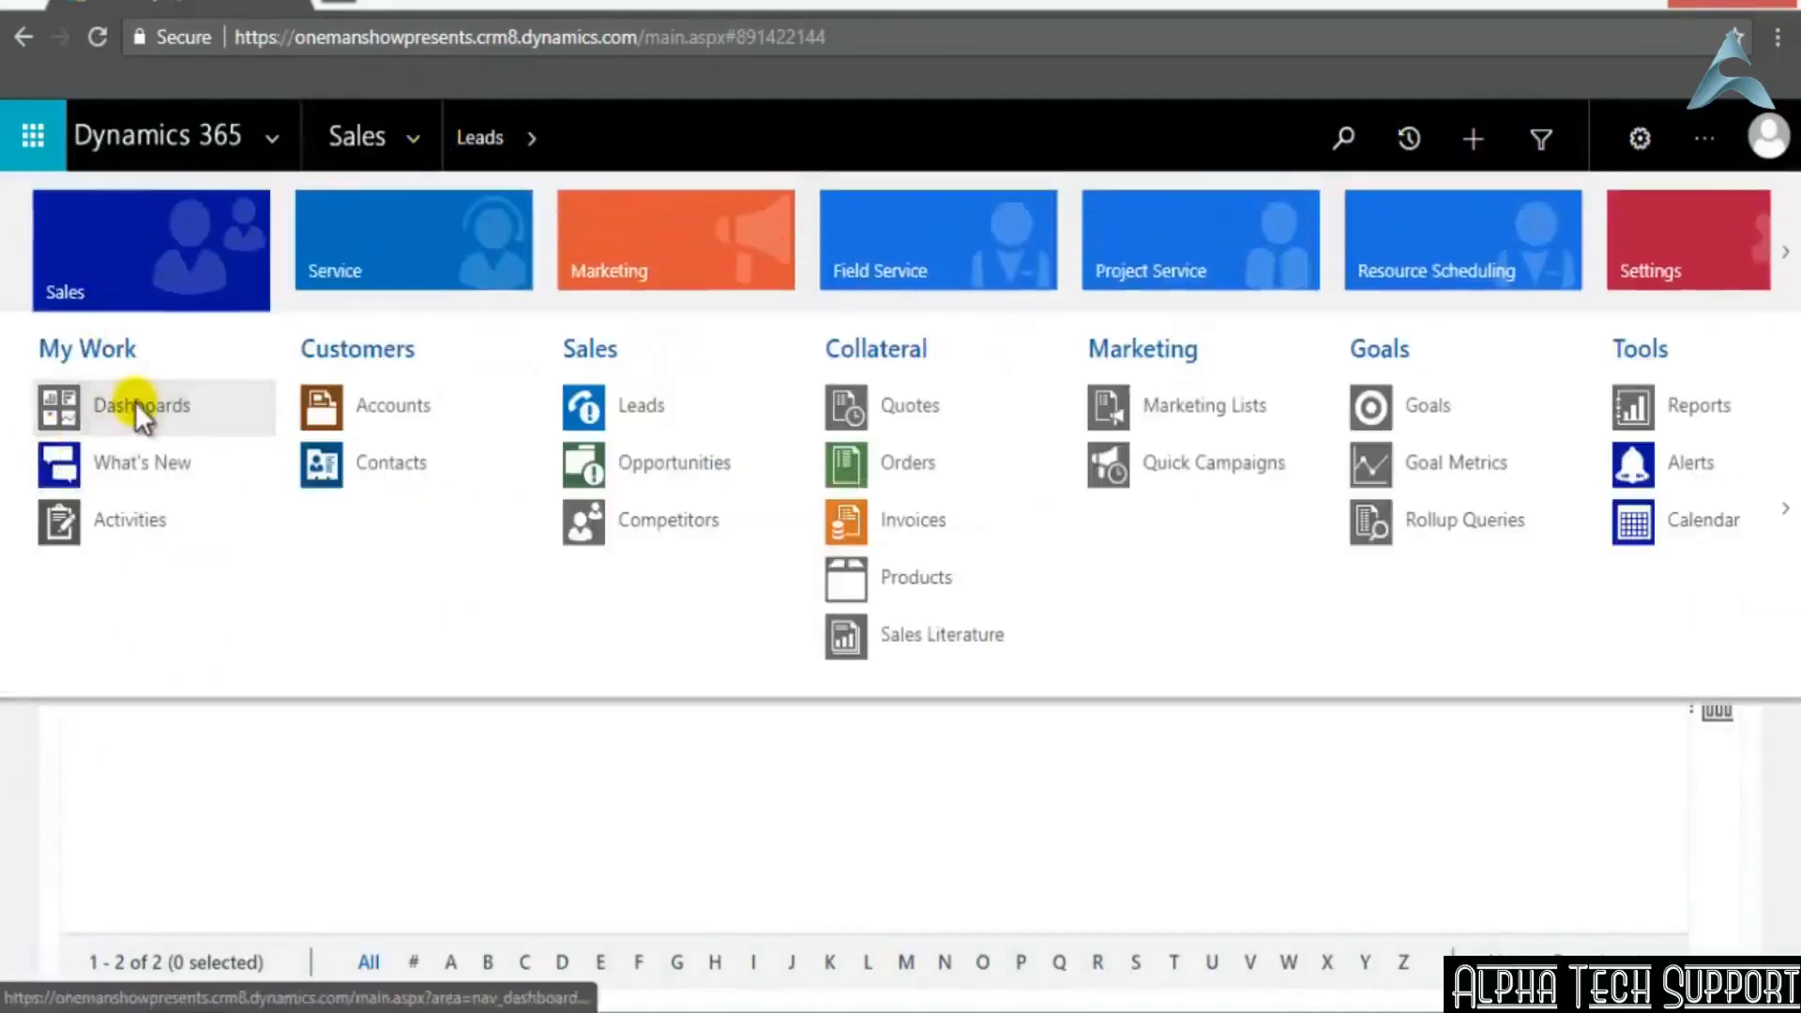
{"action": "left_click", "coordinate": [139, 403]}
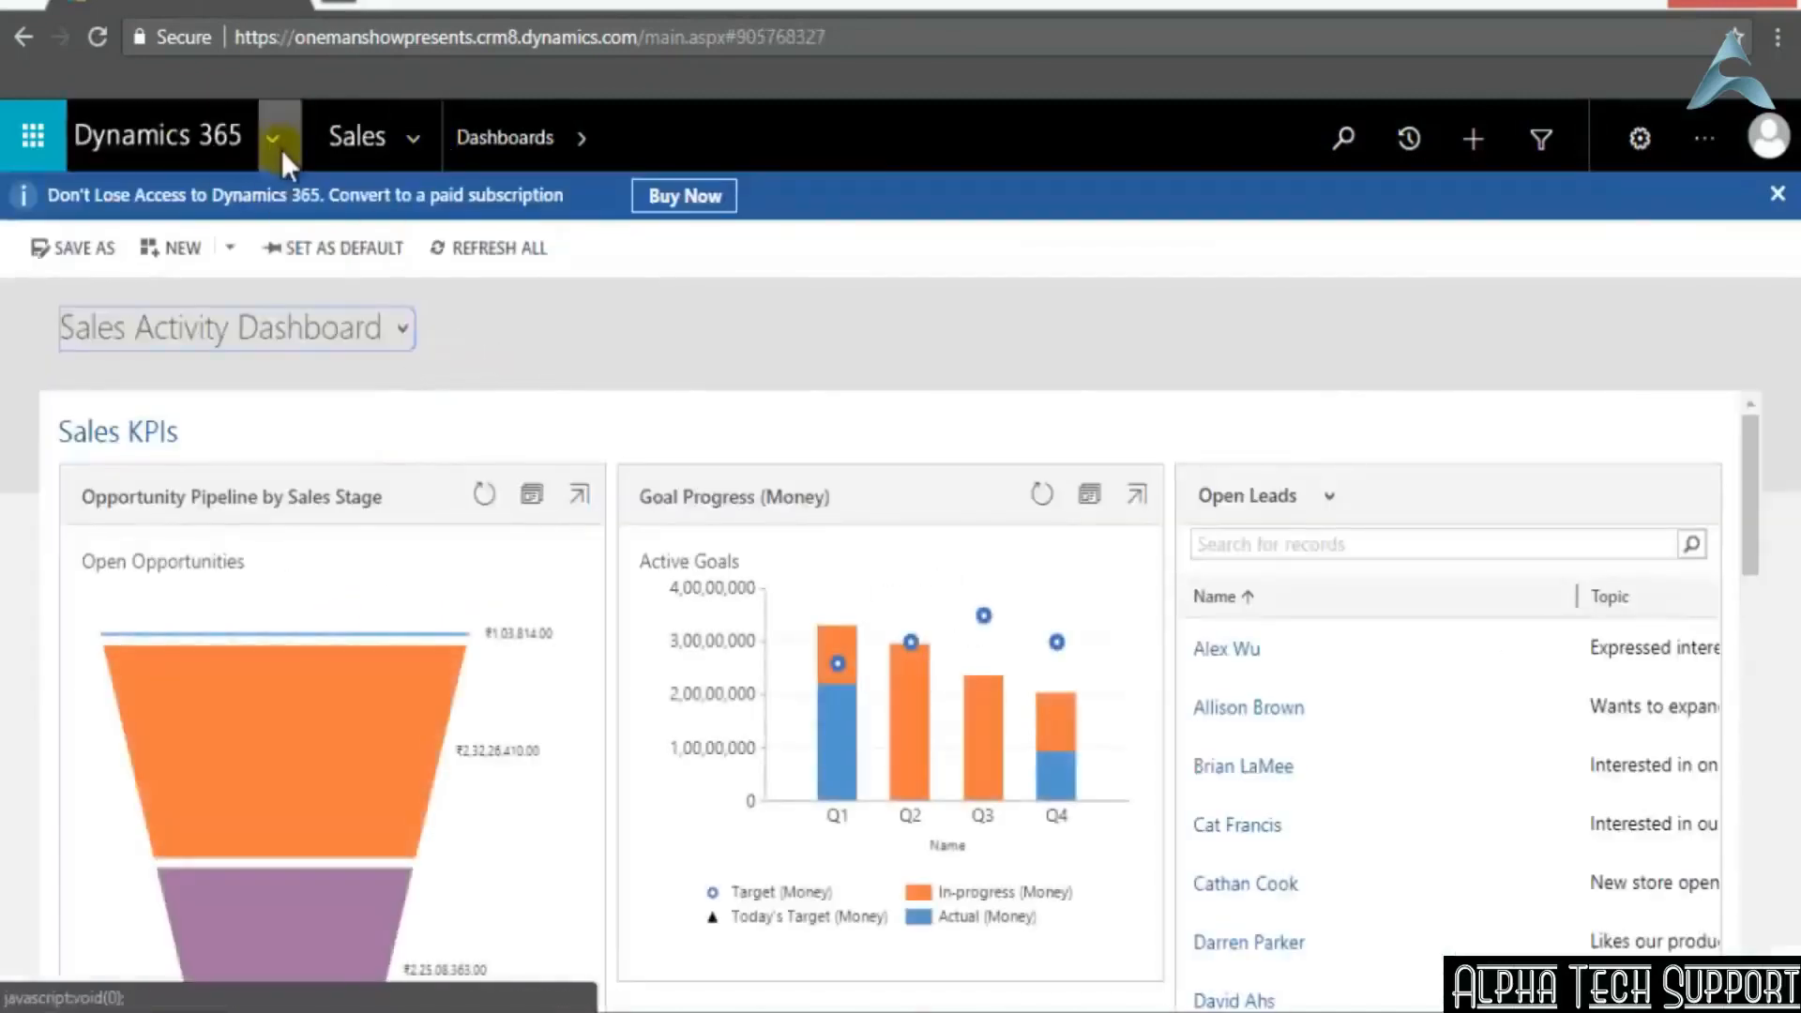
Look over the Opportunities and Competitors entries among the Sales area's entities
{"action": "left_click", "coordinate": [424, 133]}
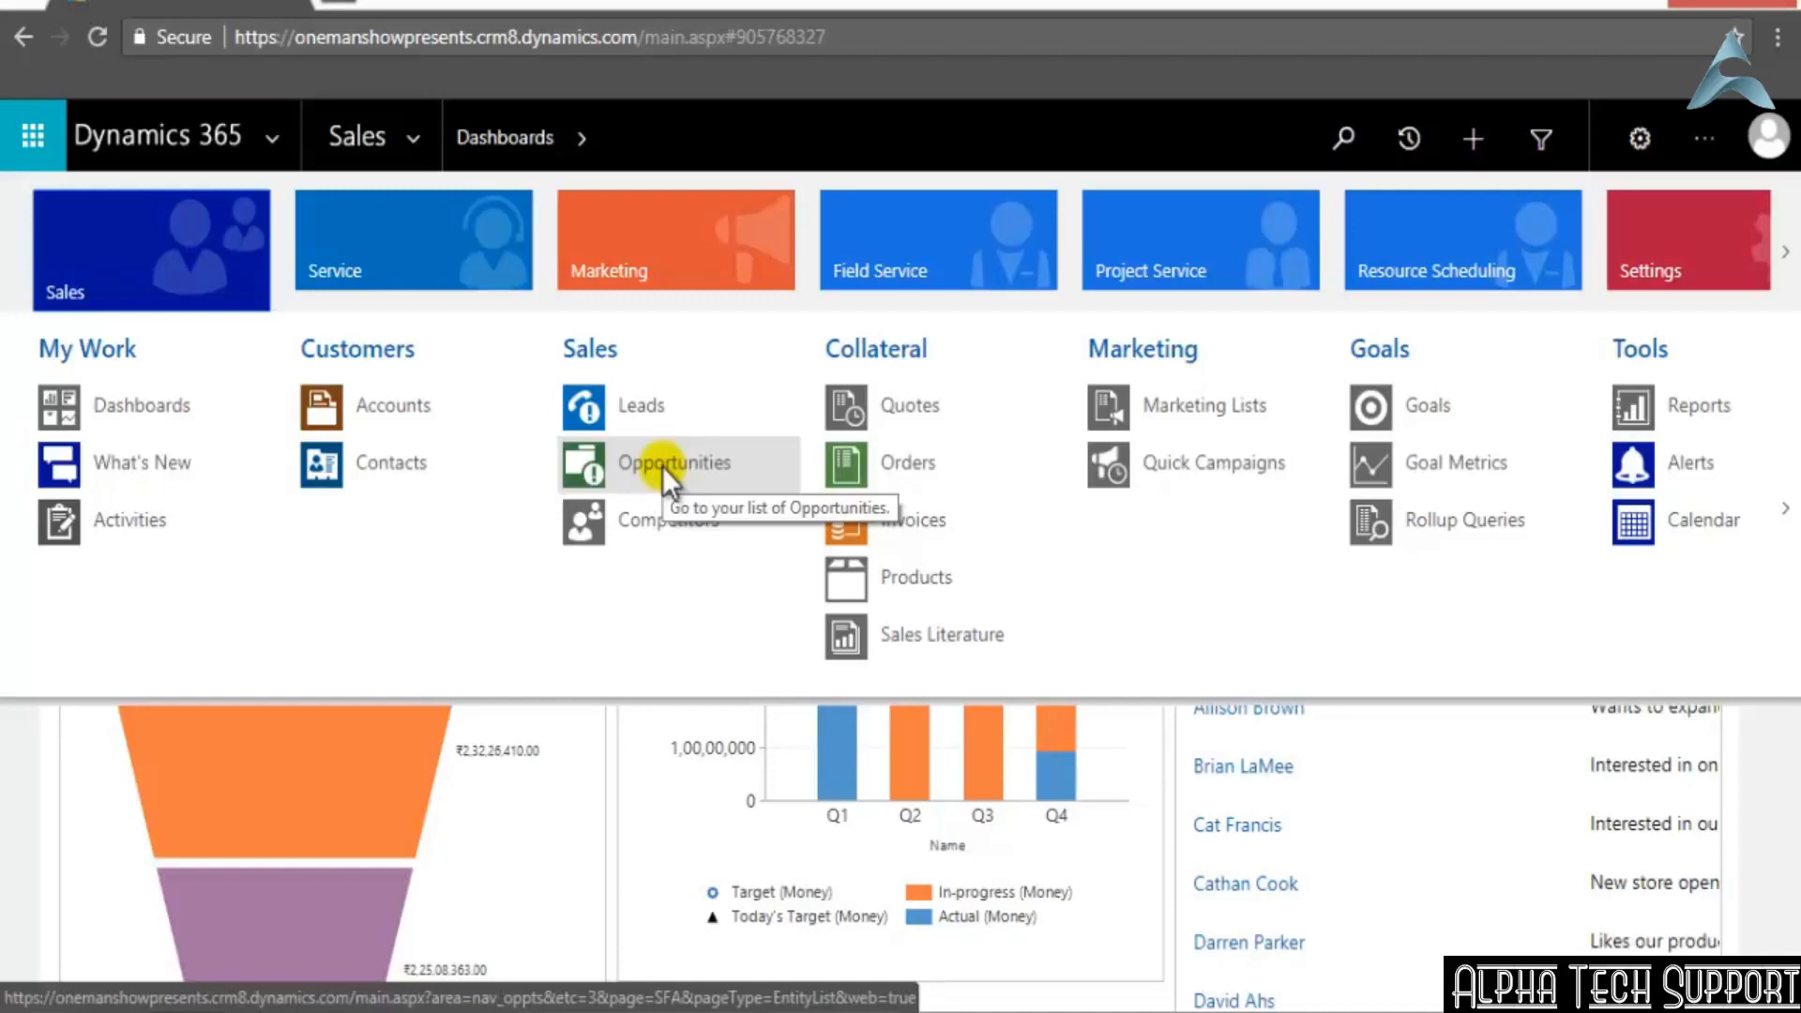
{"action": "scroll", "coordinate": [662, 466], "scroll_direction": "down", "scroll_amount": 5}
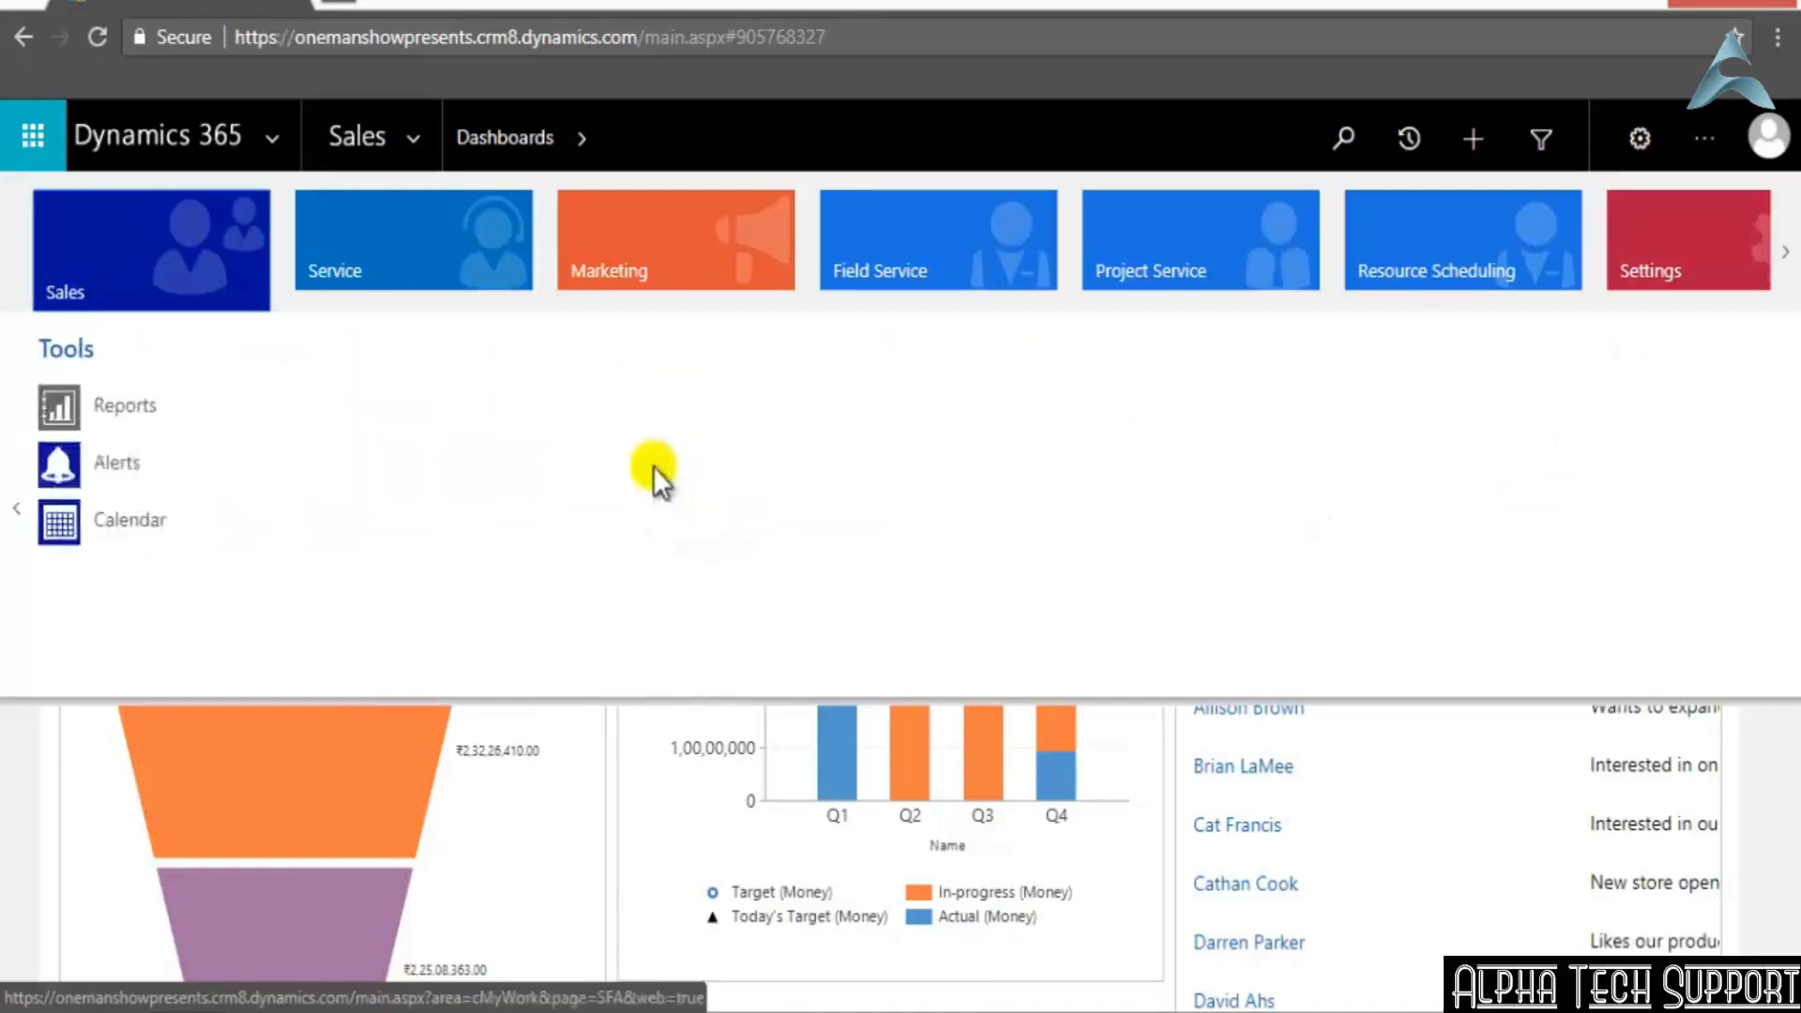
{"action": "left_click", "coordinate": [12, 515]}
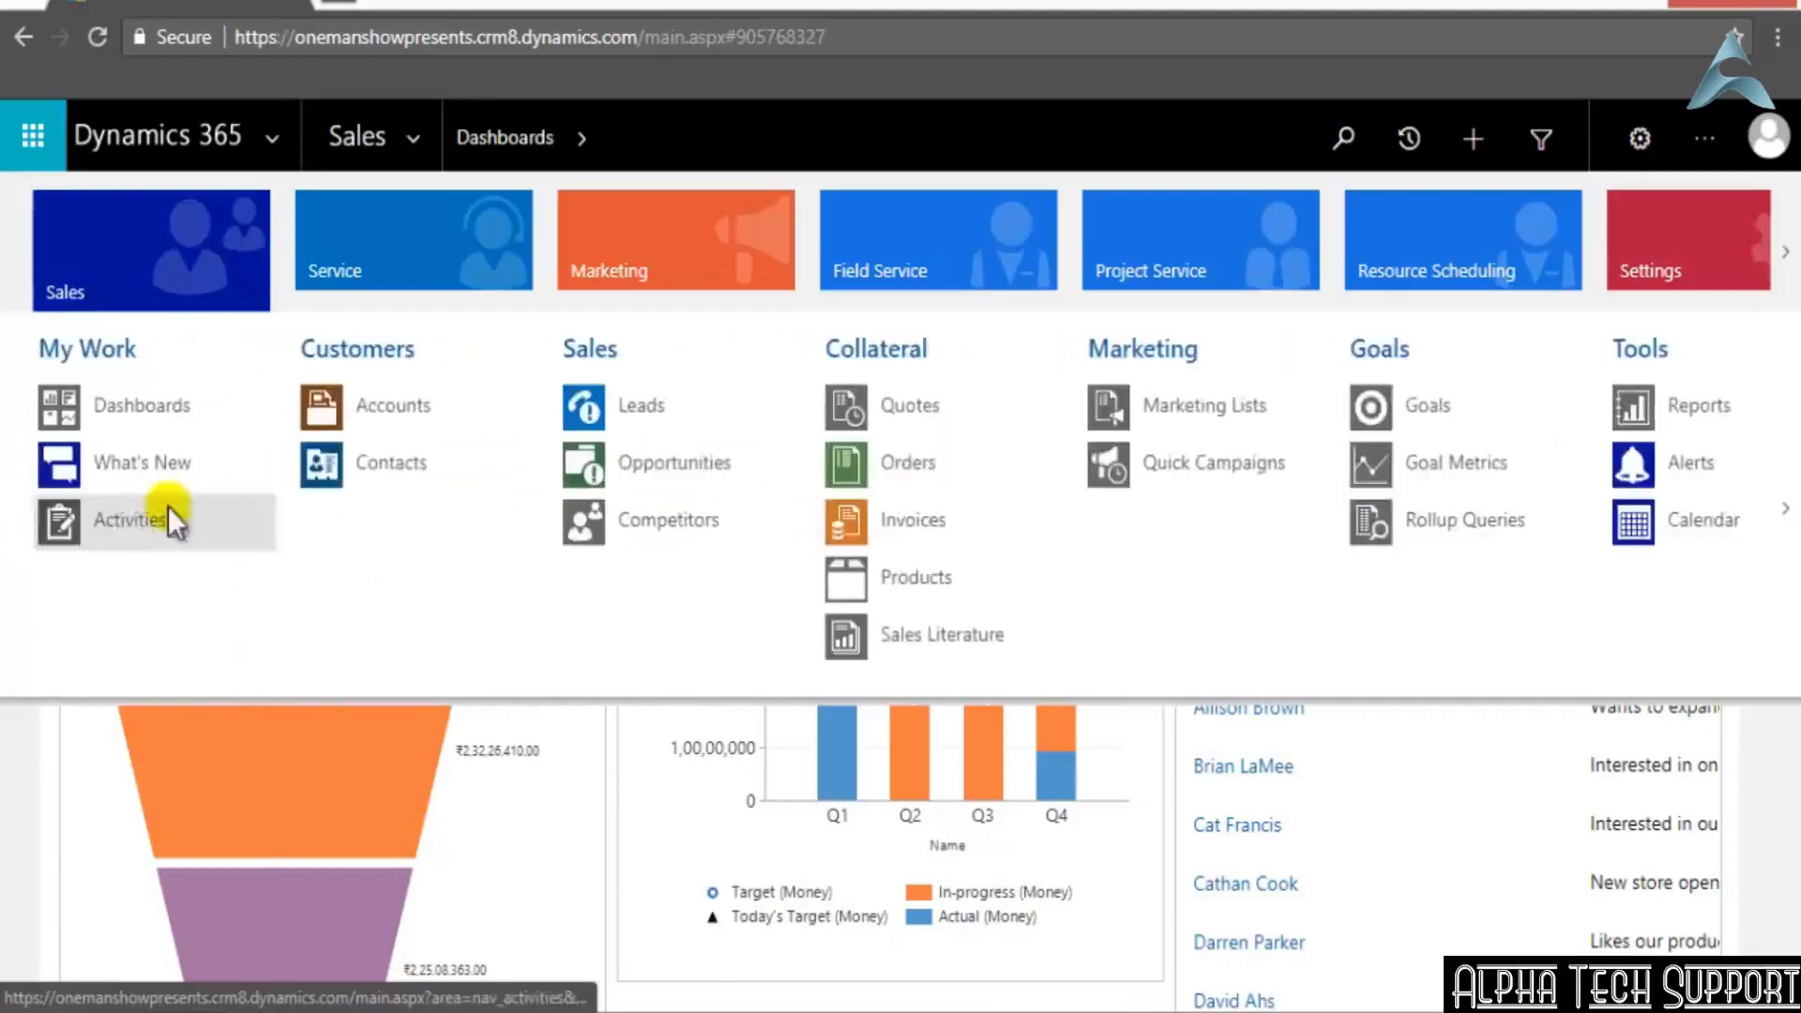
{"action": "left_click", "coordinate": [660, 514]}
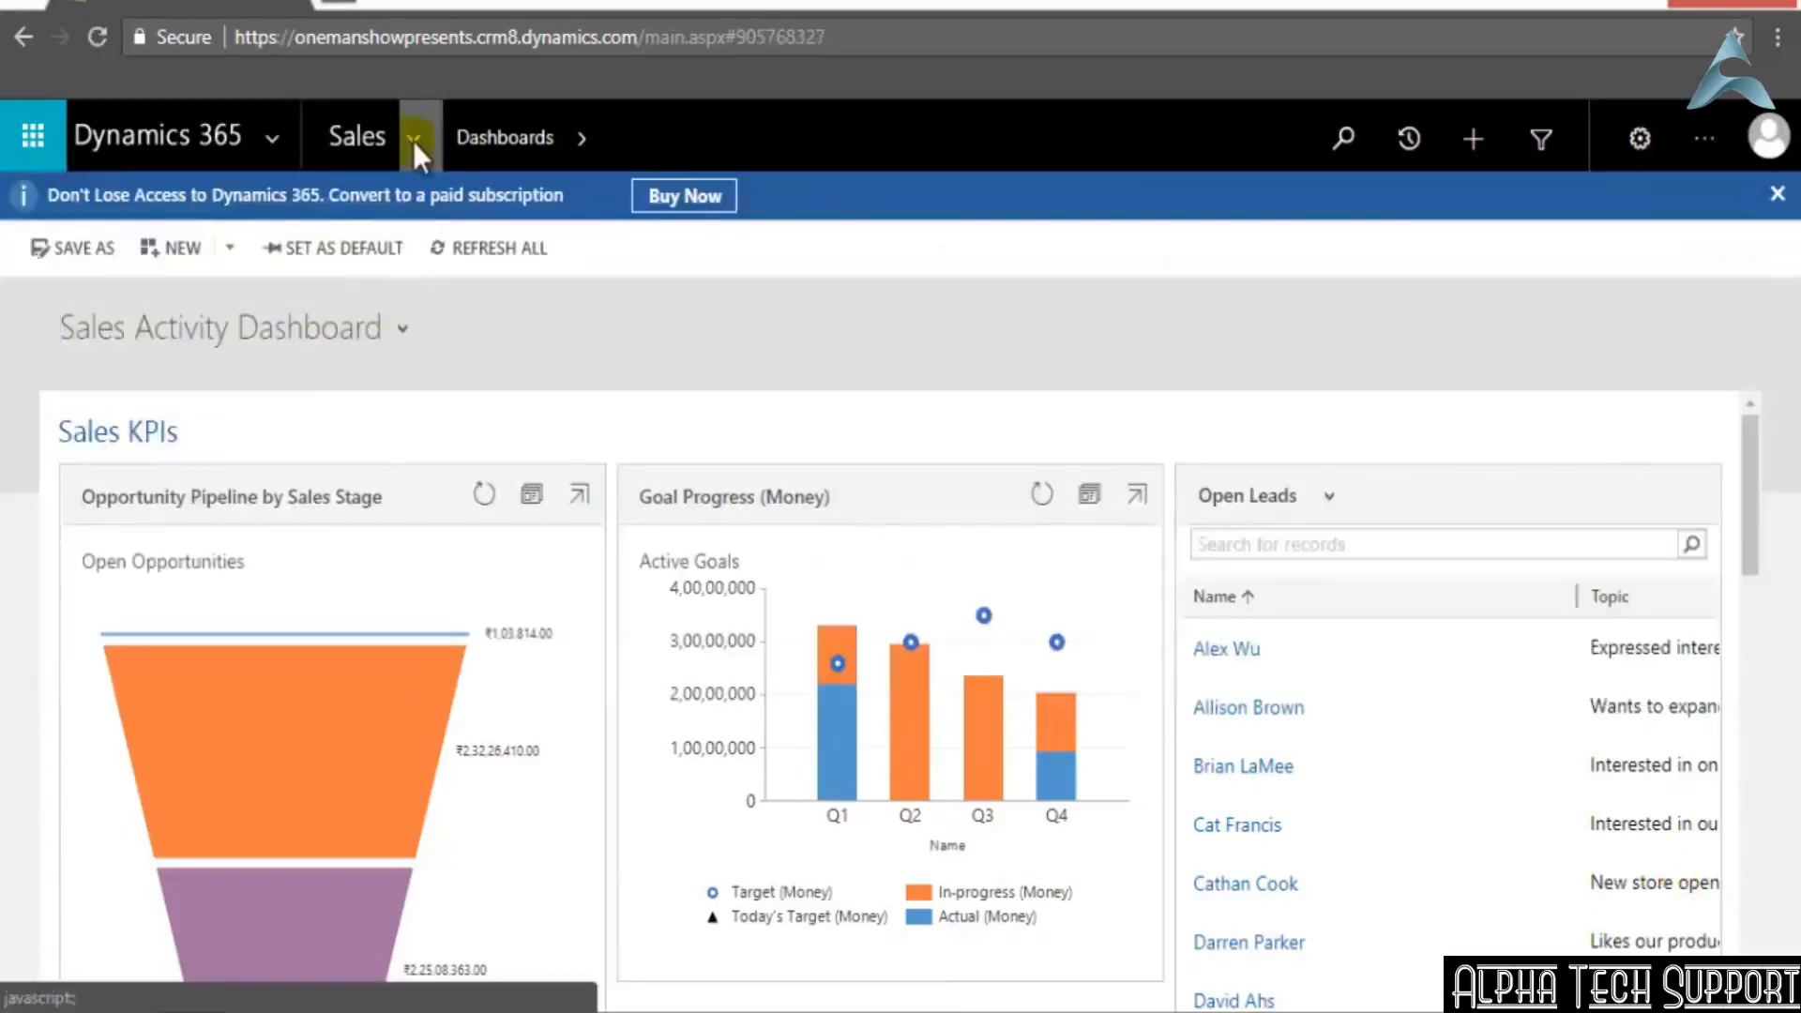
Examine the Marketing Lists and Quick Campaigns entries in the Sales area's Marketing group
{"action": "left_click", "coordinate": [412, 141]}
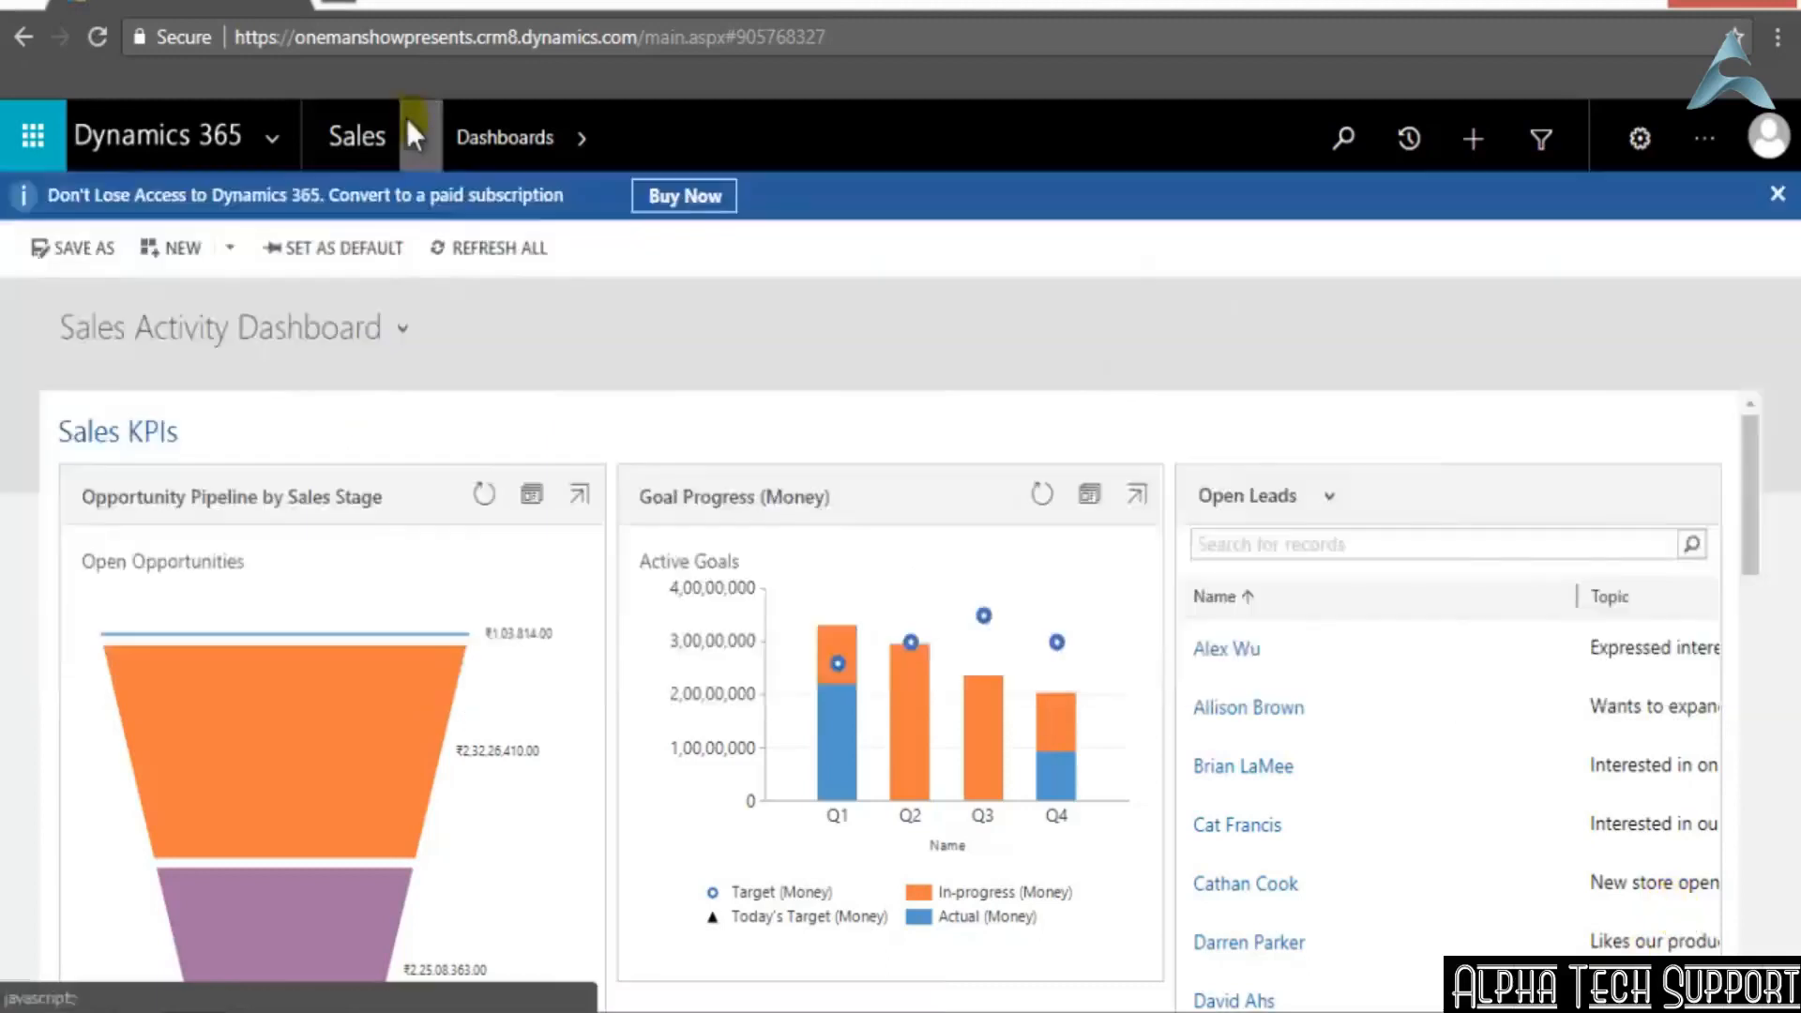
{"action": "left_click", "coordinate": [411, 135]}
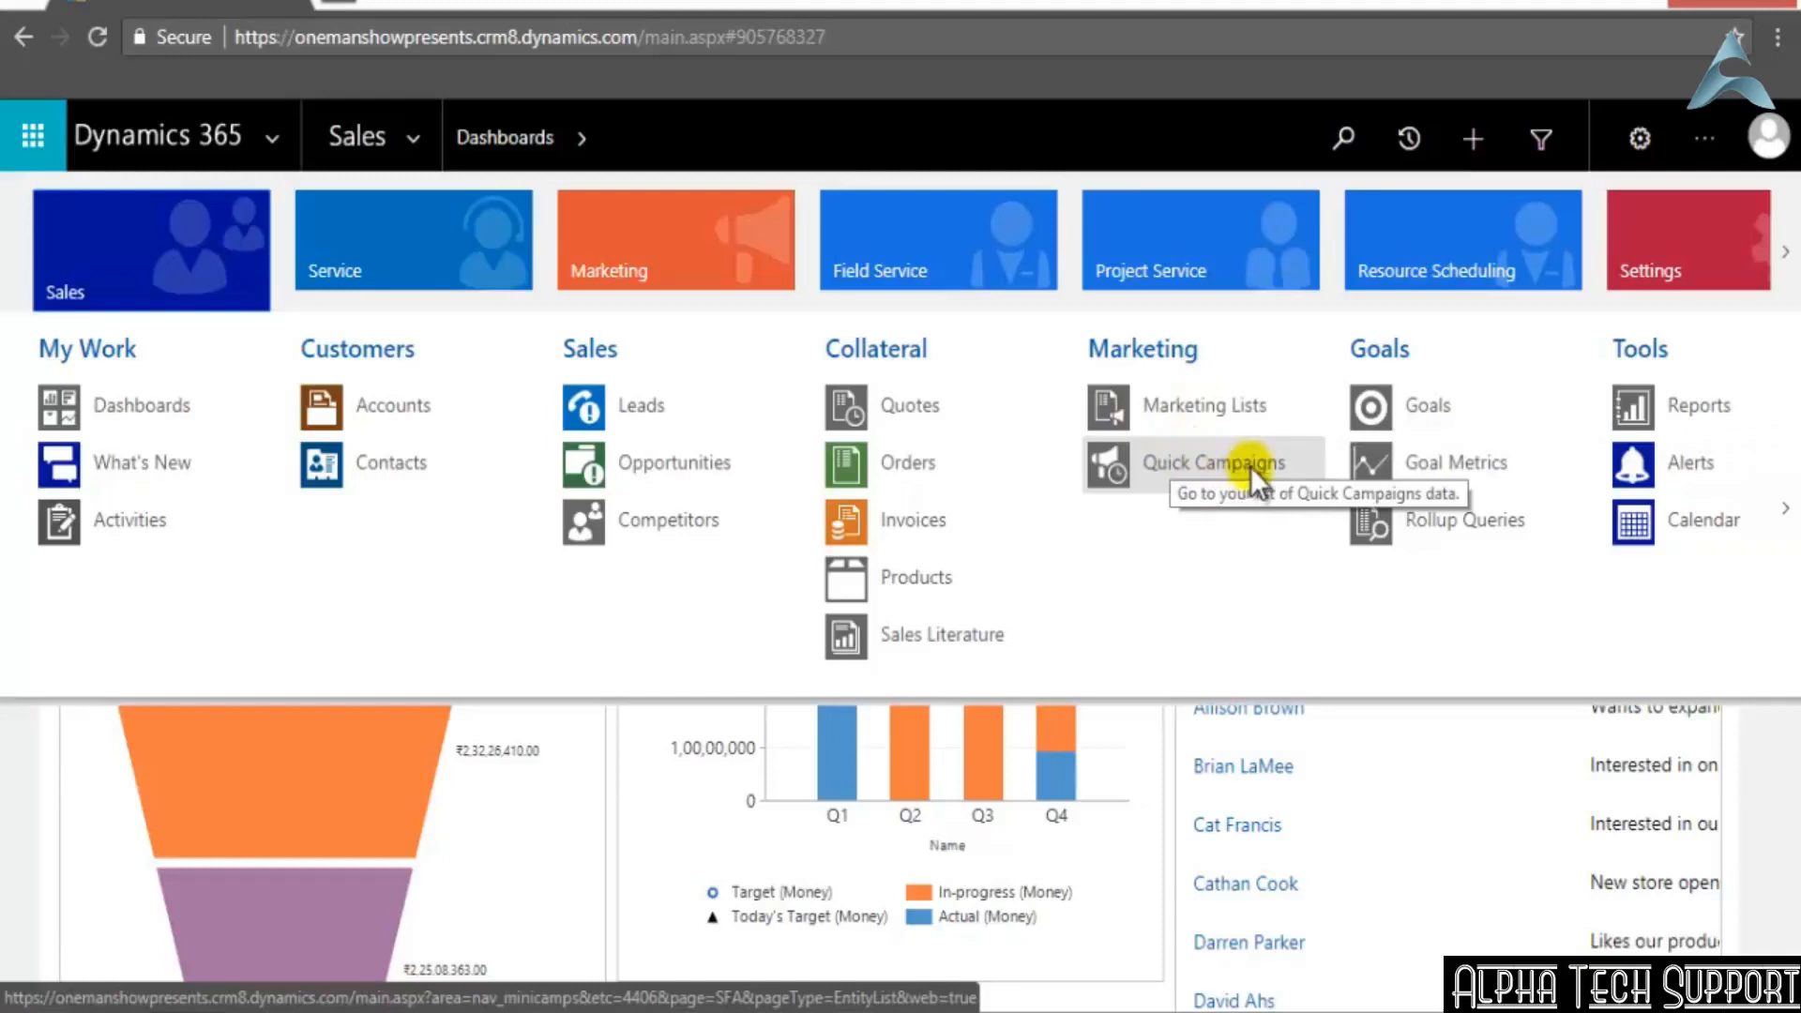
{"action": "left_click", "coordinate": [411, 134]}
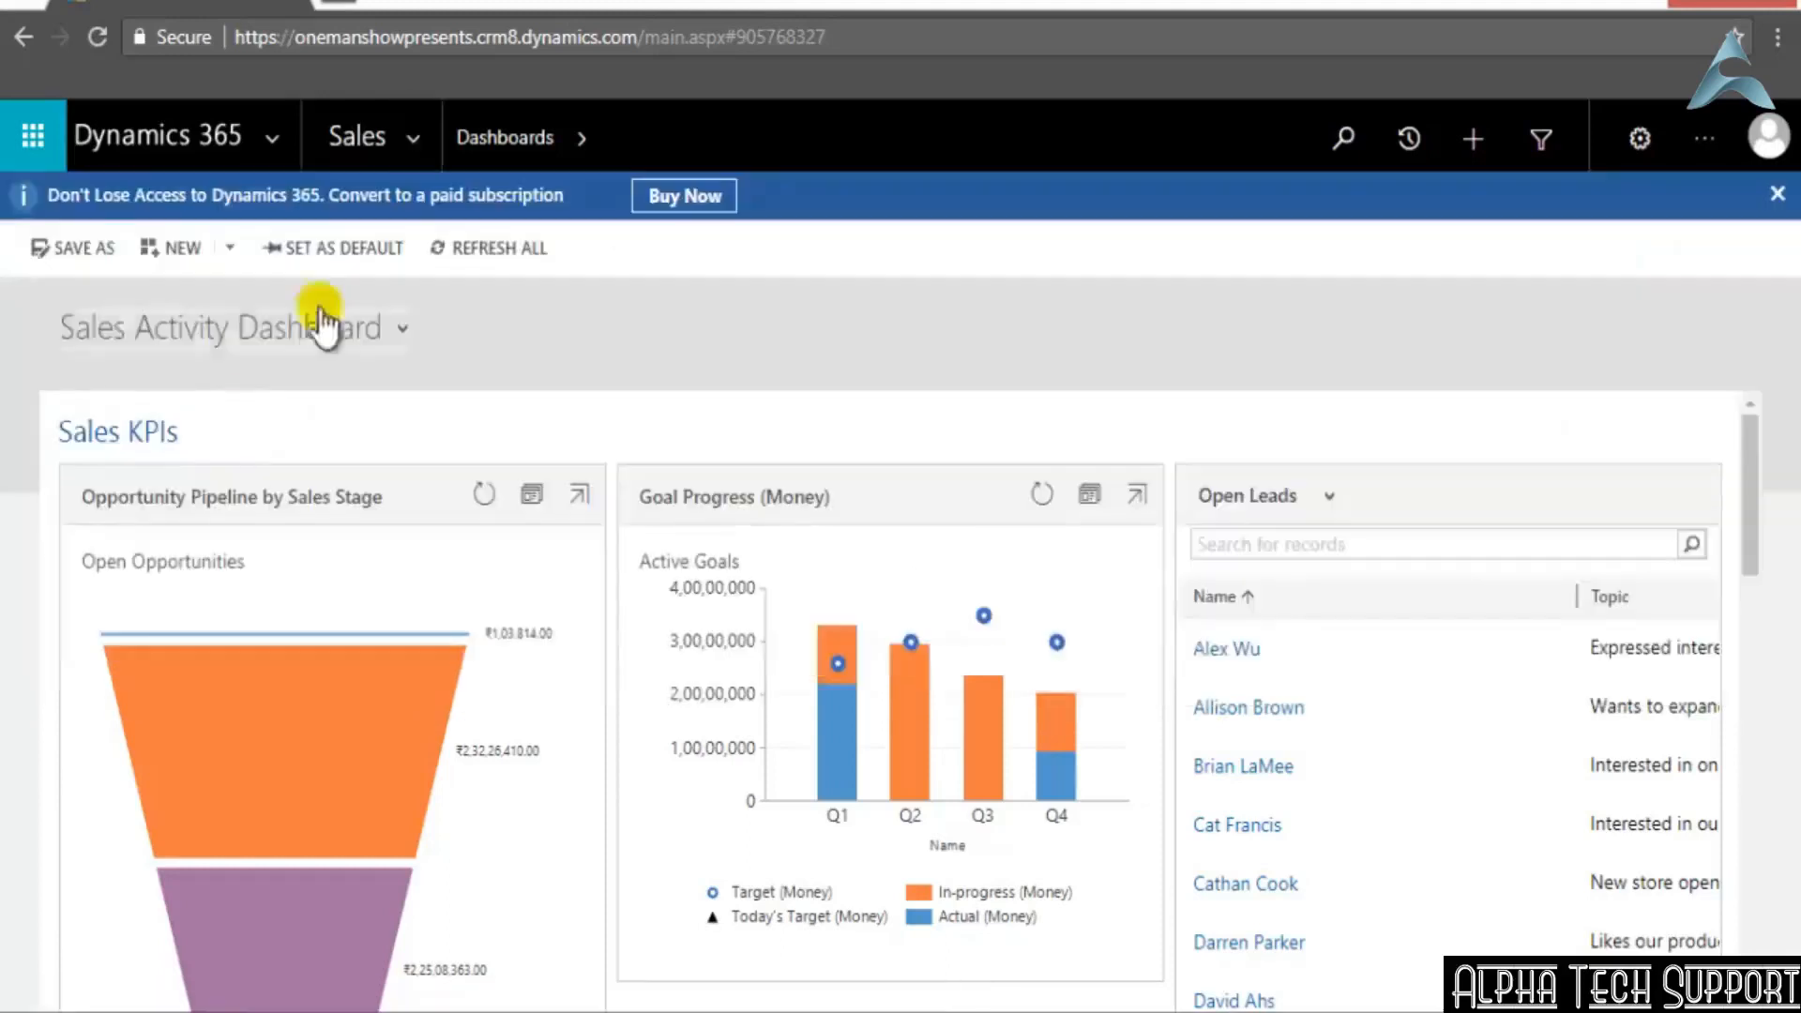
View the My Goals for This Period list, followed by the All Metrics list of goal metrics
{"action": "left_click", "coordinate": [406, 136]}
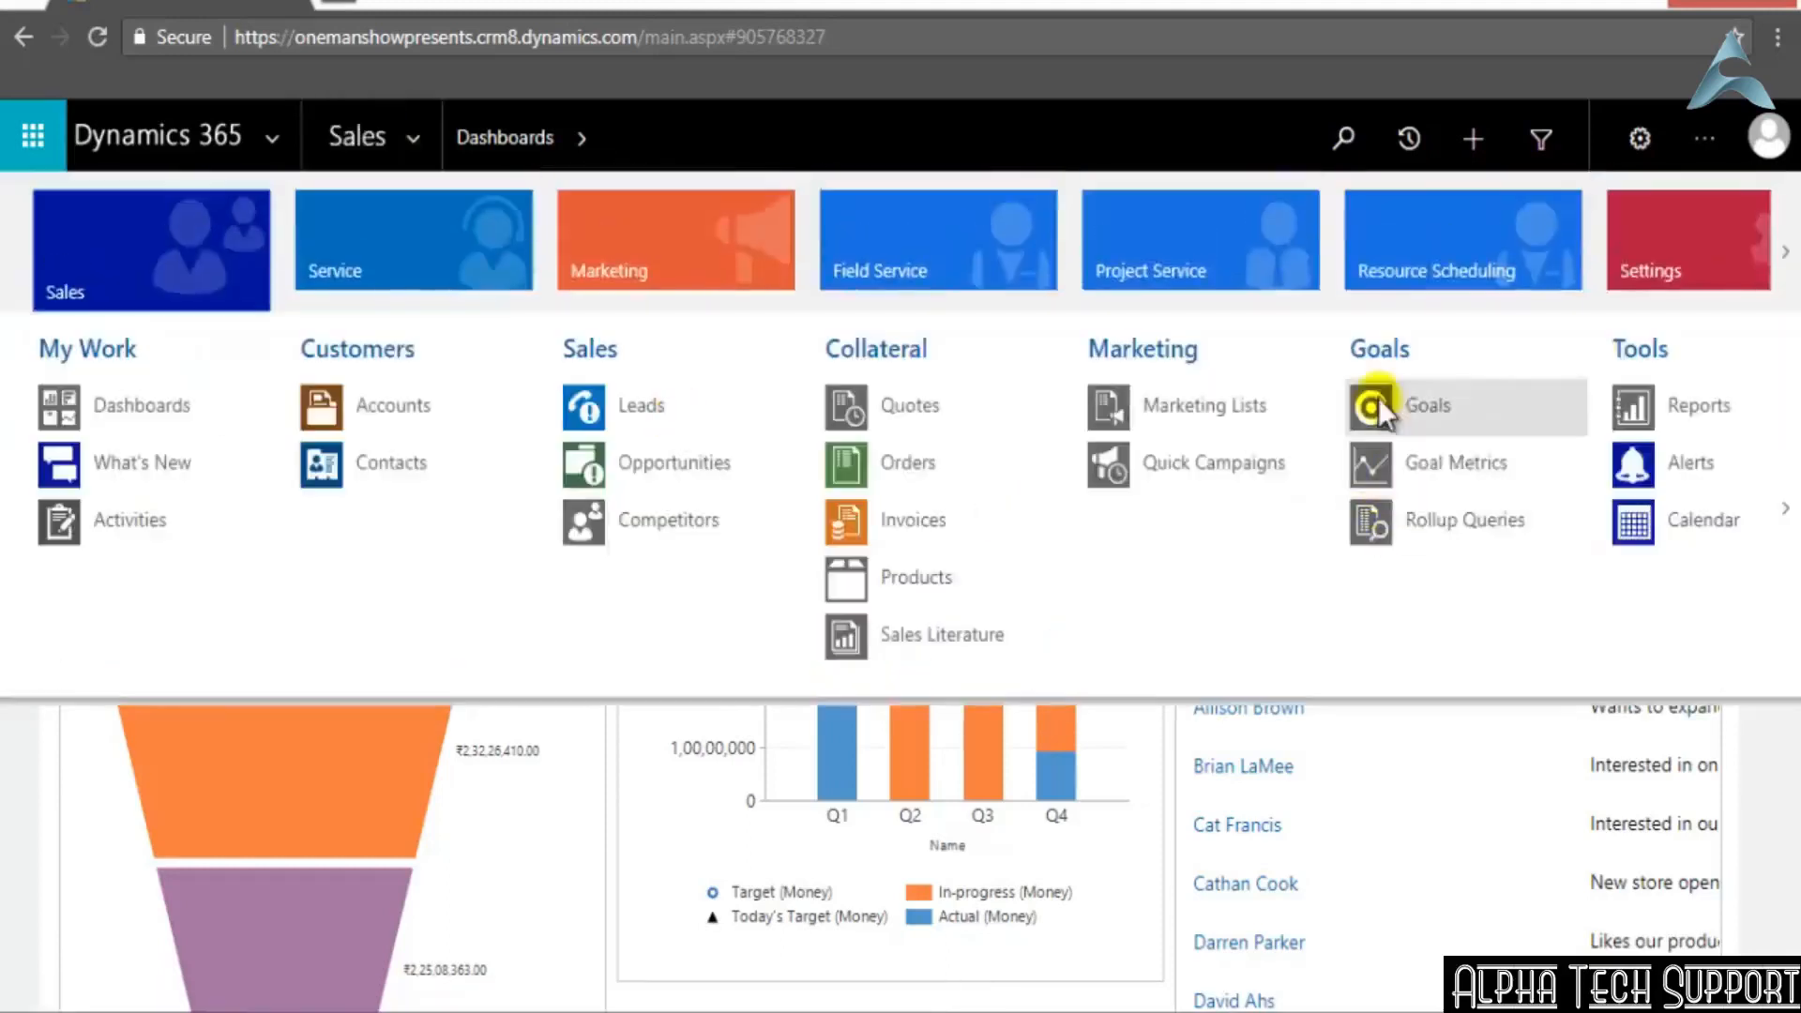
{"action": "left_click", "coordinate": [1430, 410]}
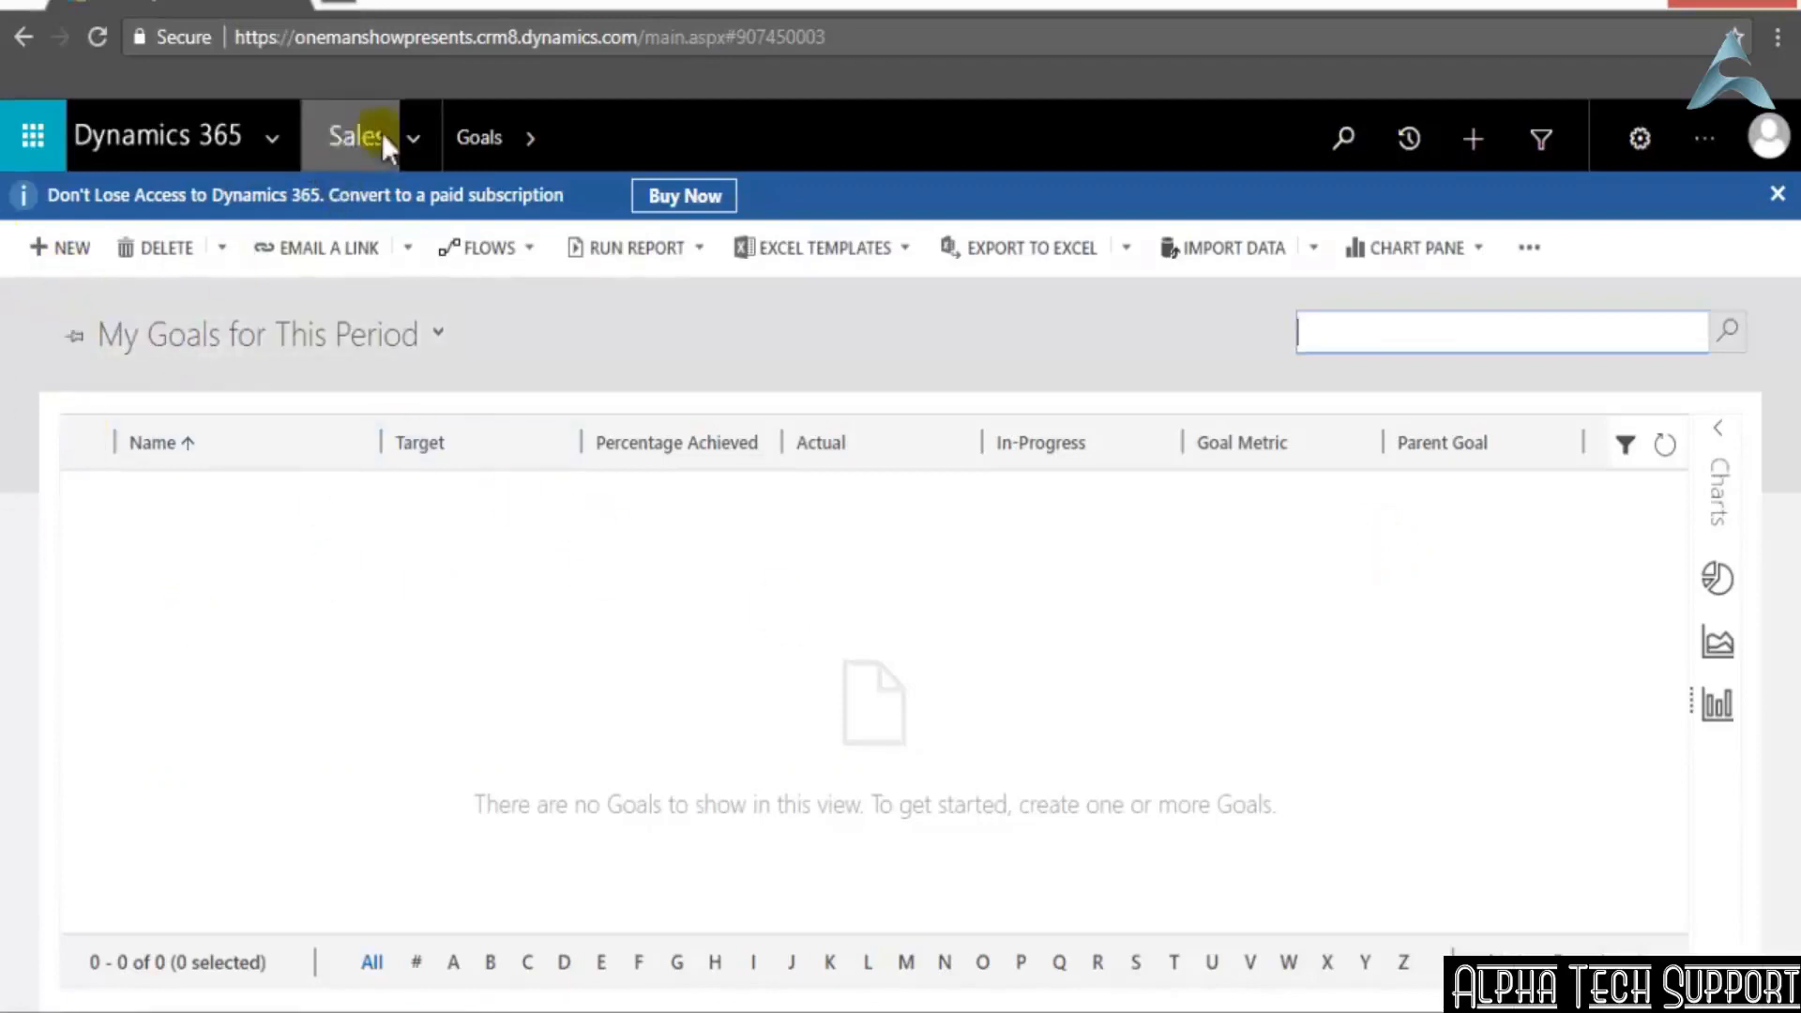
{"action": "left_click", "coordinate": [414, 137]}
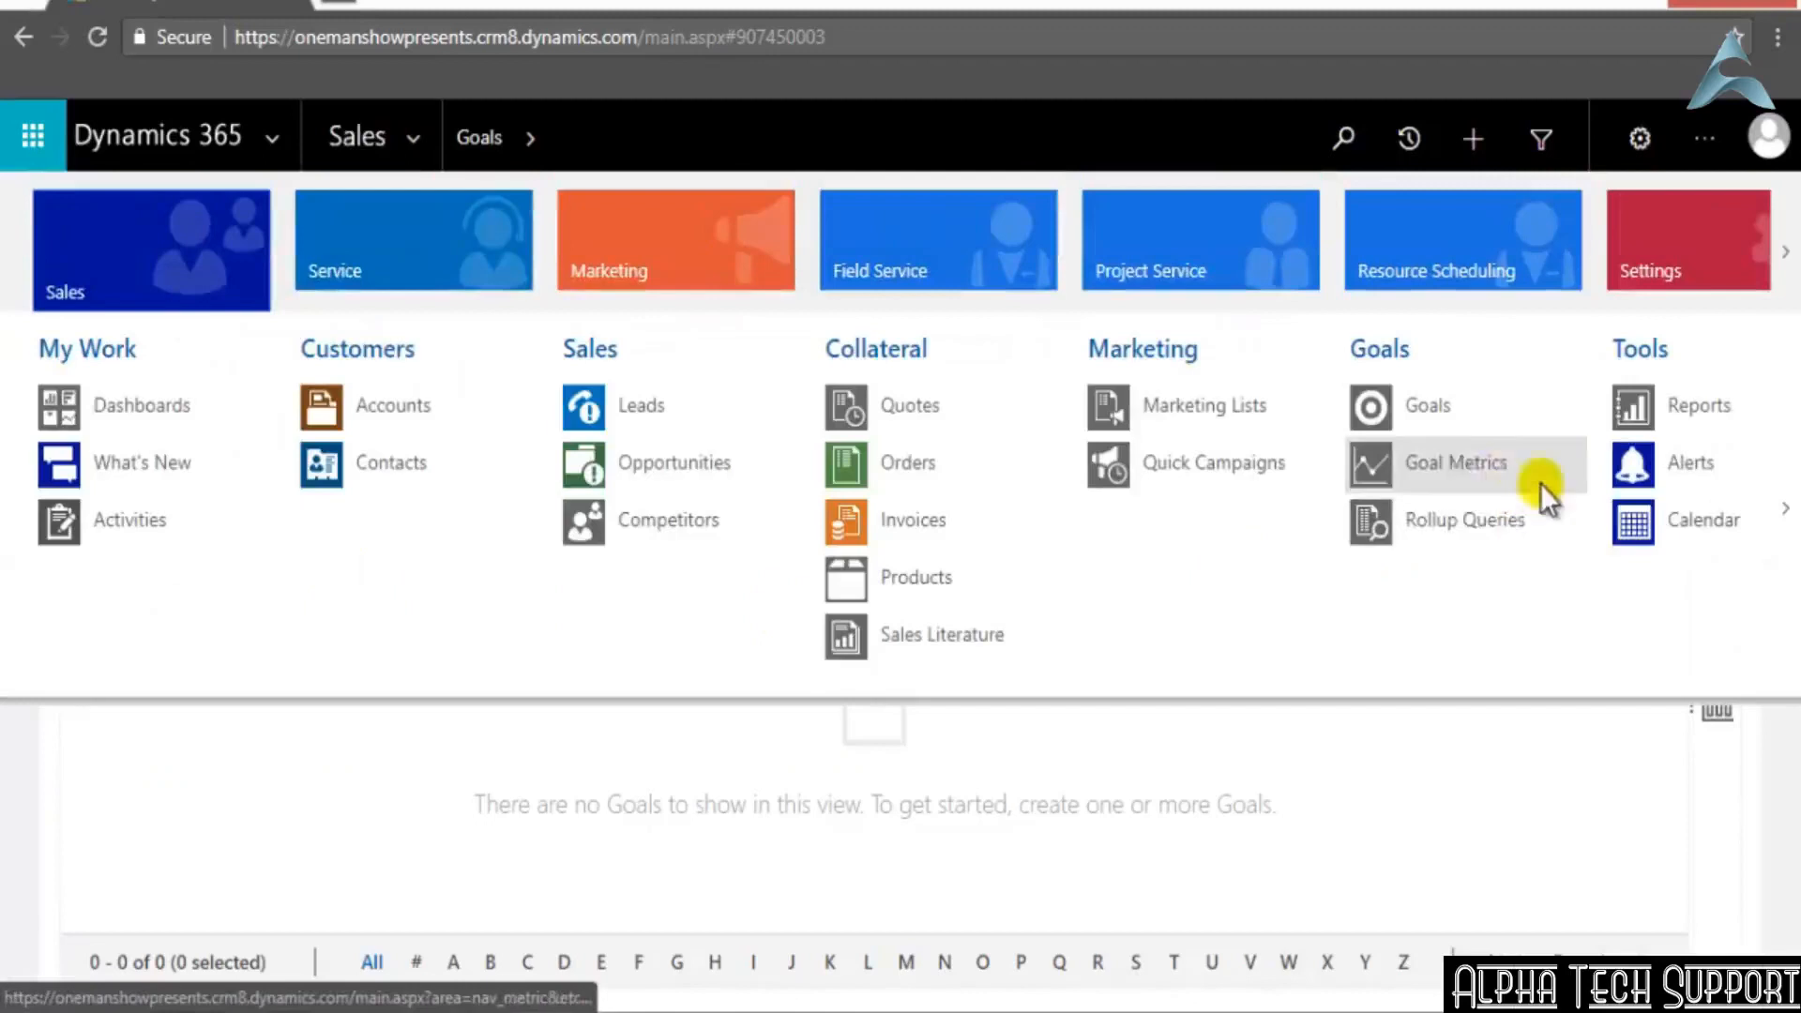
{"action": "left_click", "coordinate": [1454, 465]}
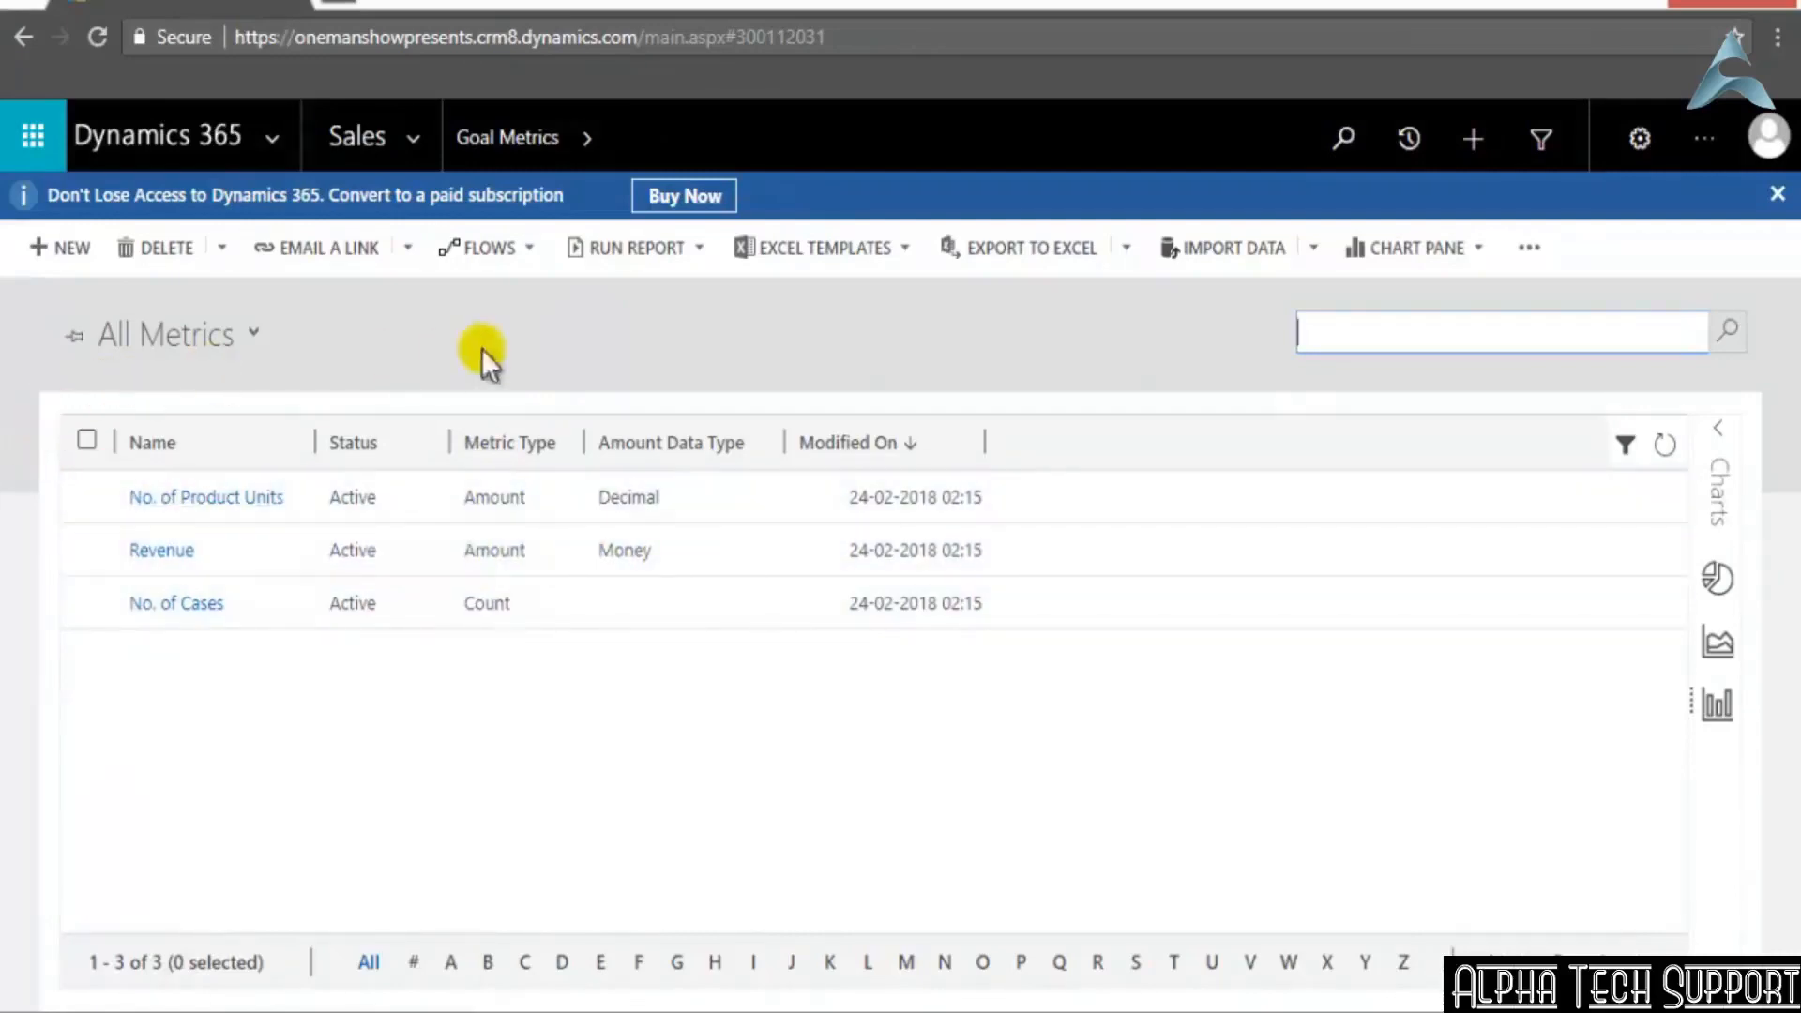
View the My Active Rollup Queries list in the Sales area
{"action": "left_click", "coordinate": [424, 141]}
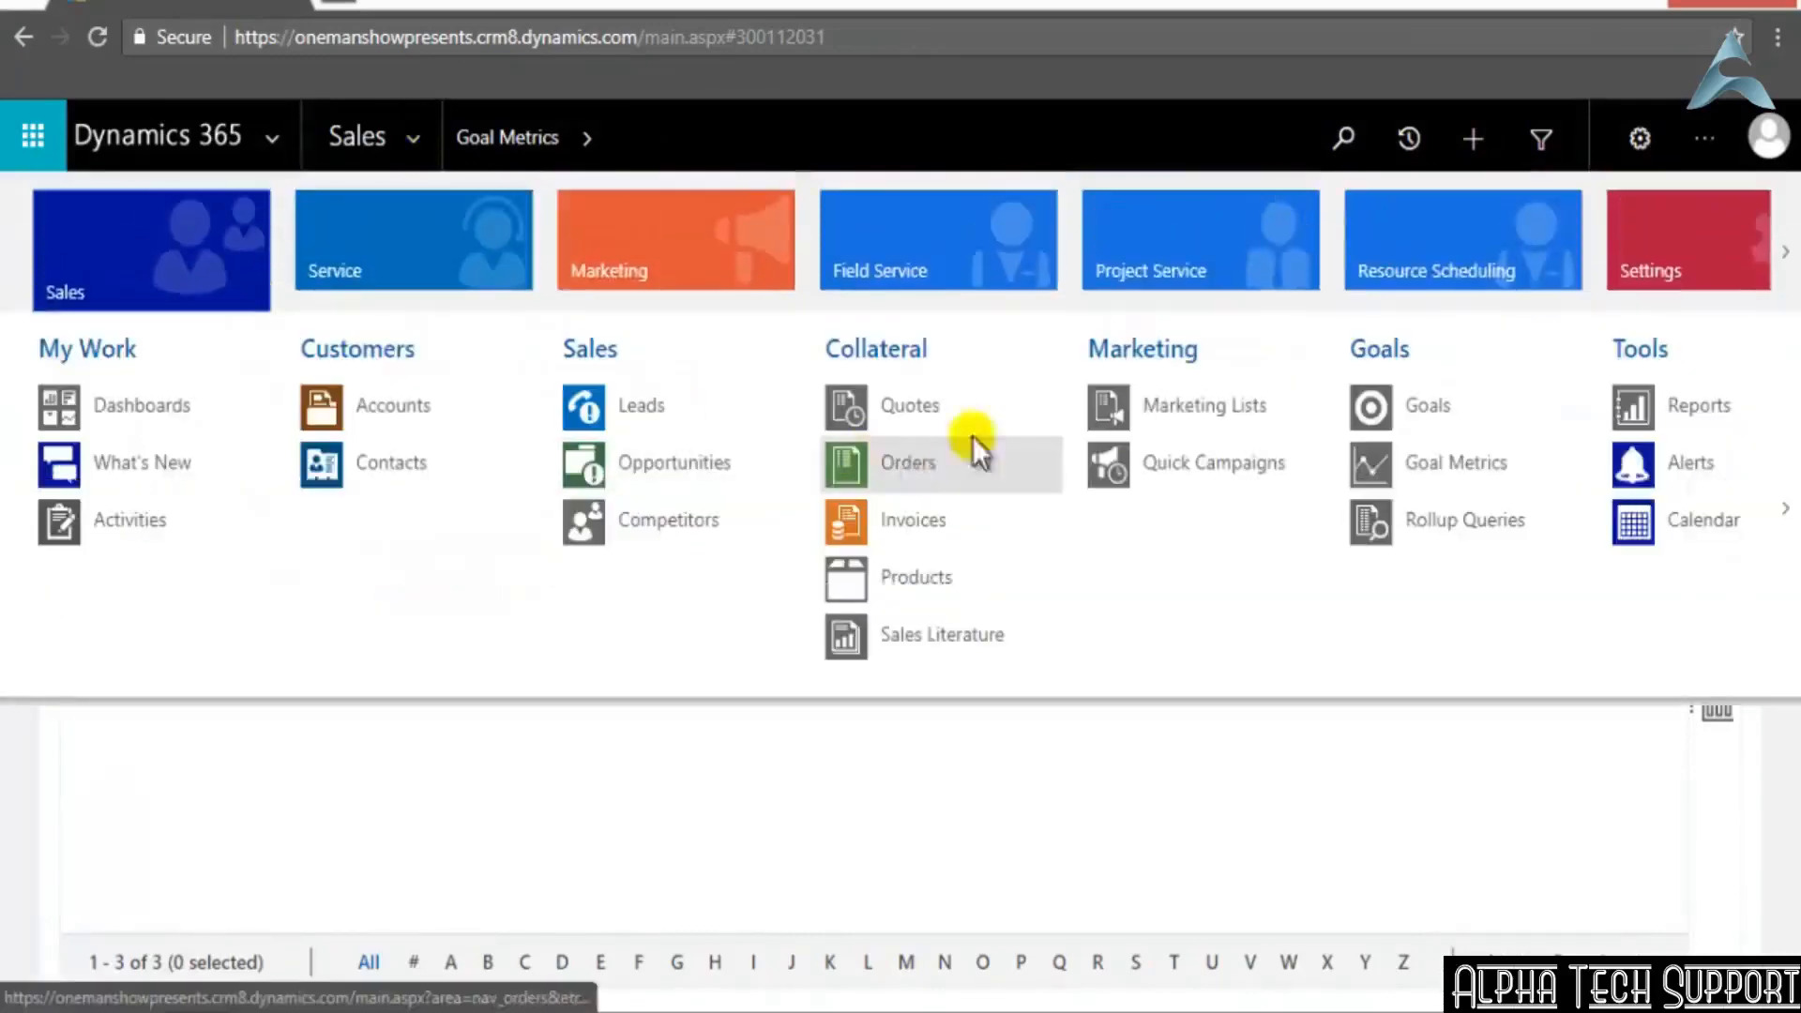
{"action": "left_click", "coordinate": [1424, 526]}
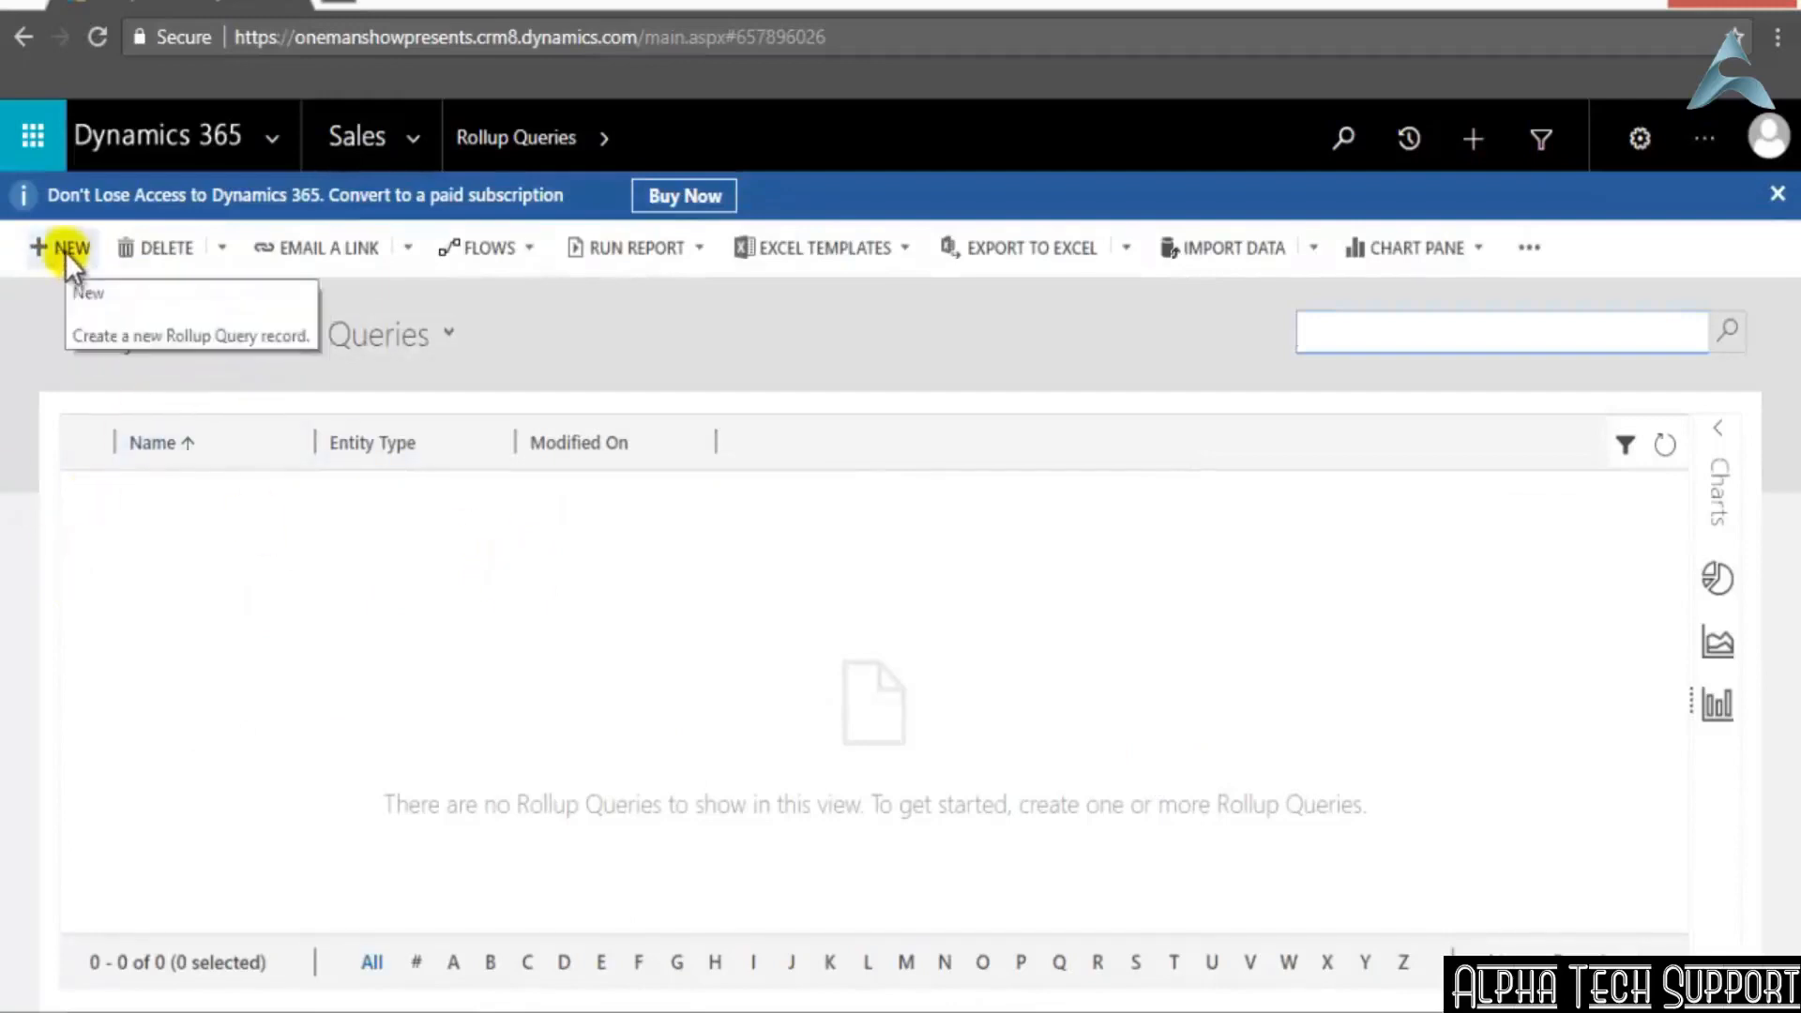
{"action": "left_click", "coordinate": [385, 138]}
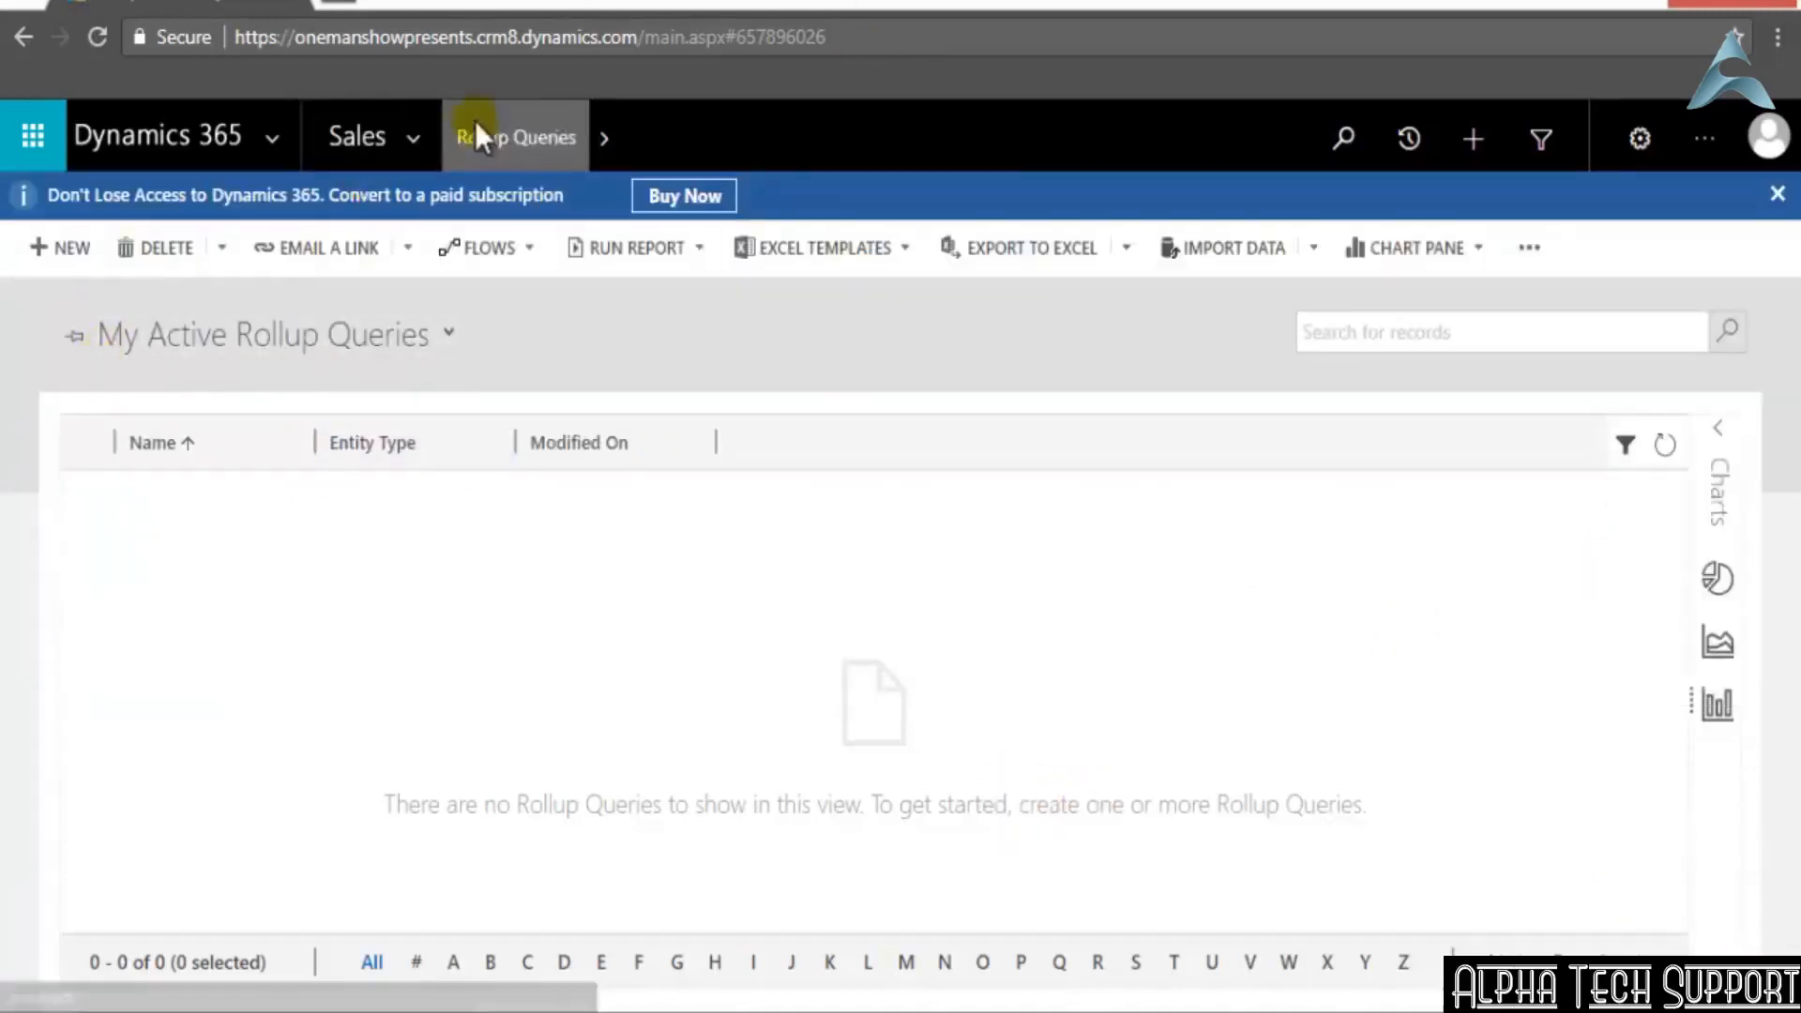
Look over all the available work areas, from Sales through Settings and Training
{"action": "left_click", "coordinate": [407, 150]}
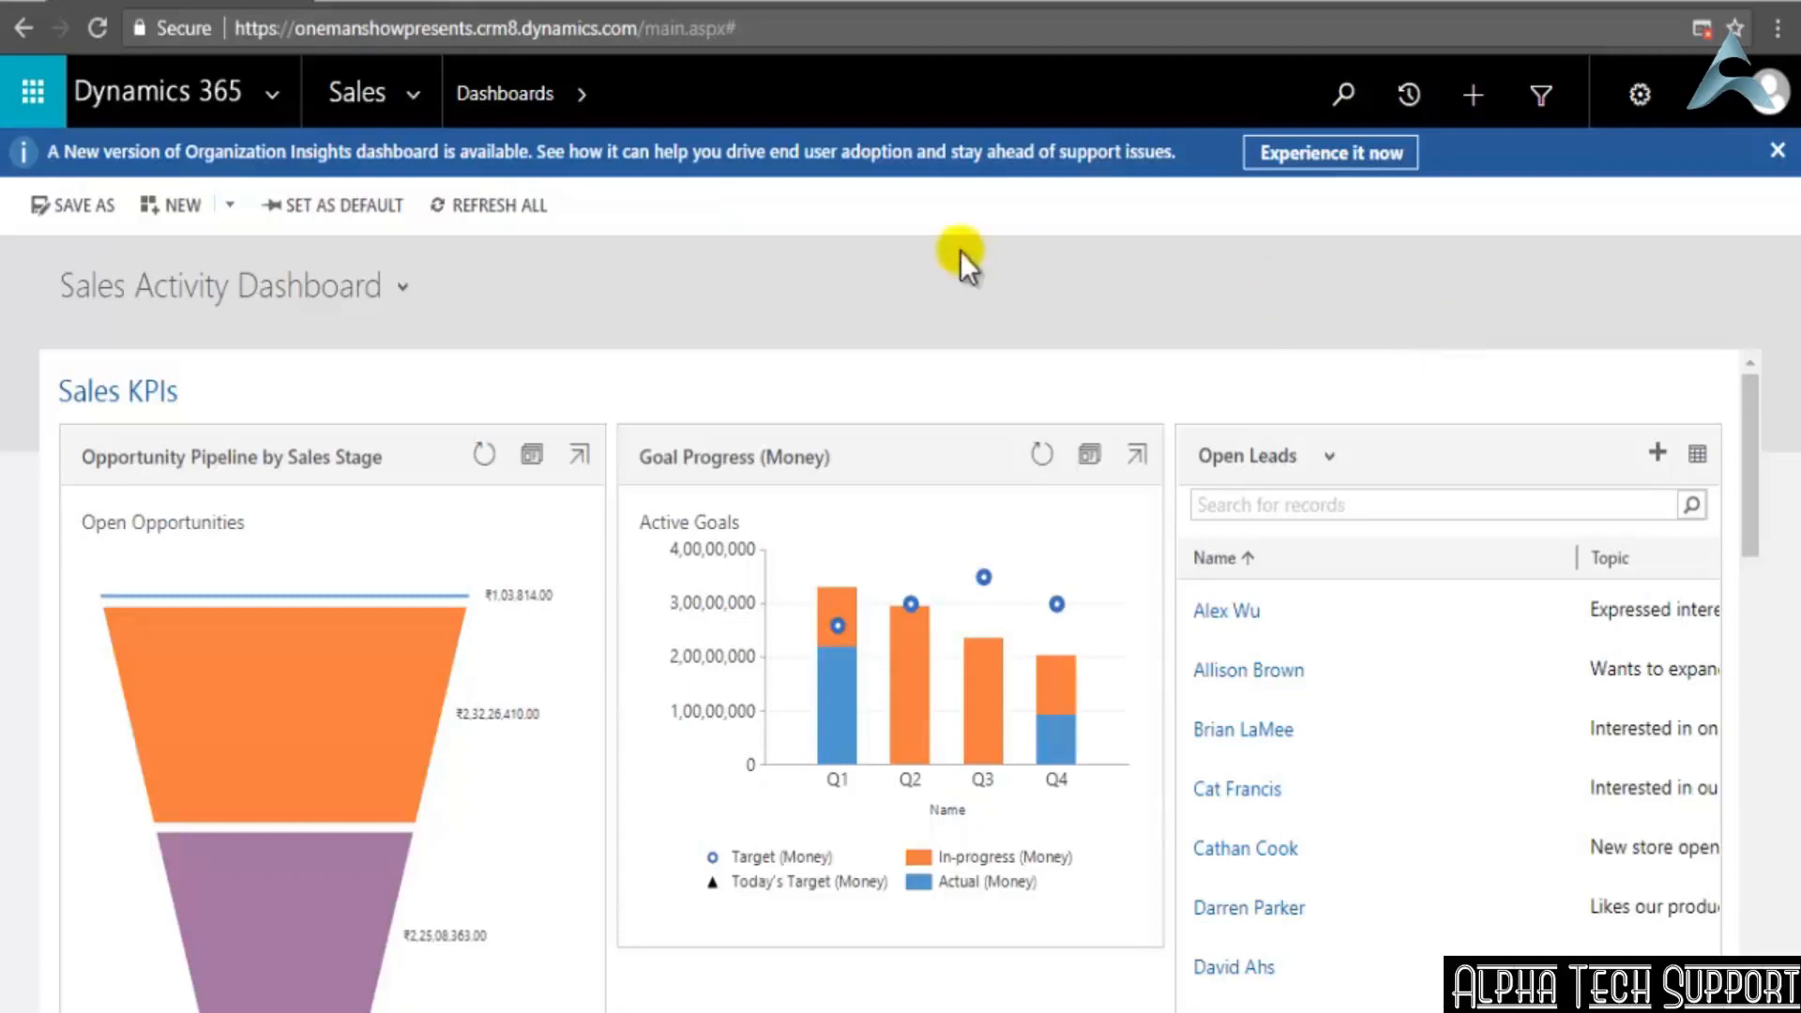
{"action": "left_click", "coordinate": [420, 93]}
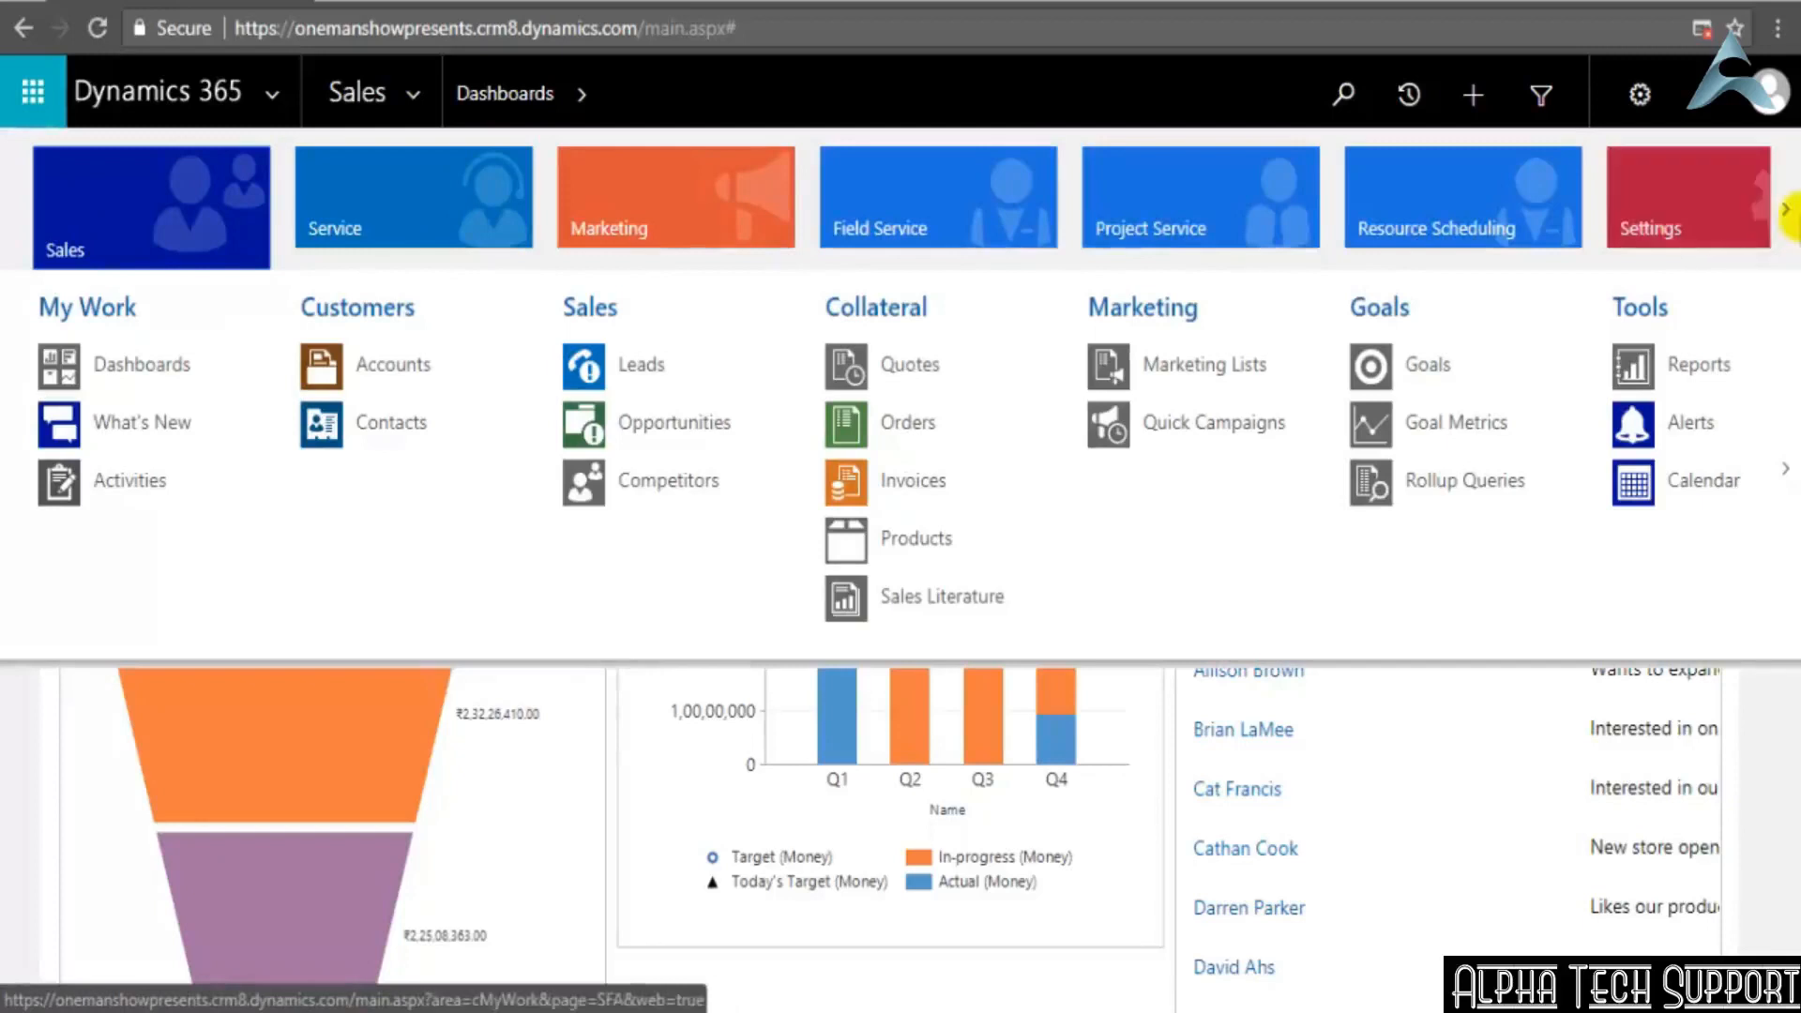
{"action": "left_click", "coordinate": [1787, 218]}
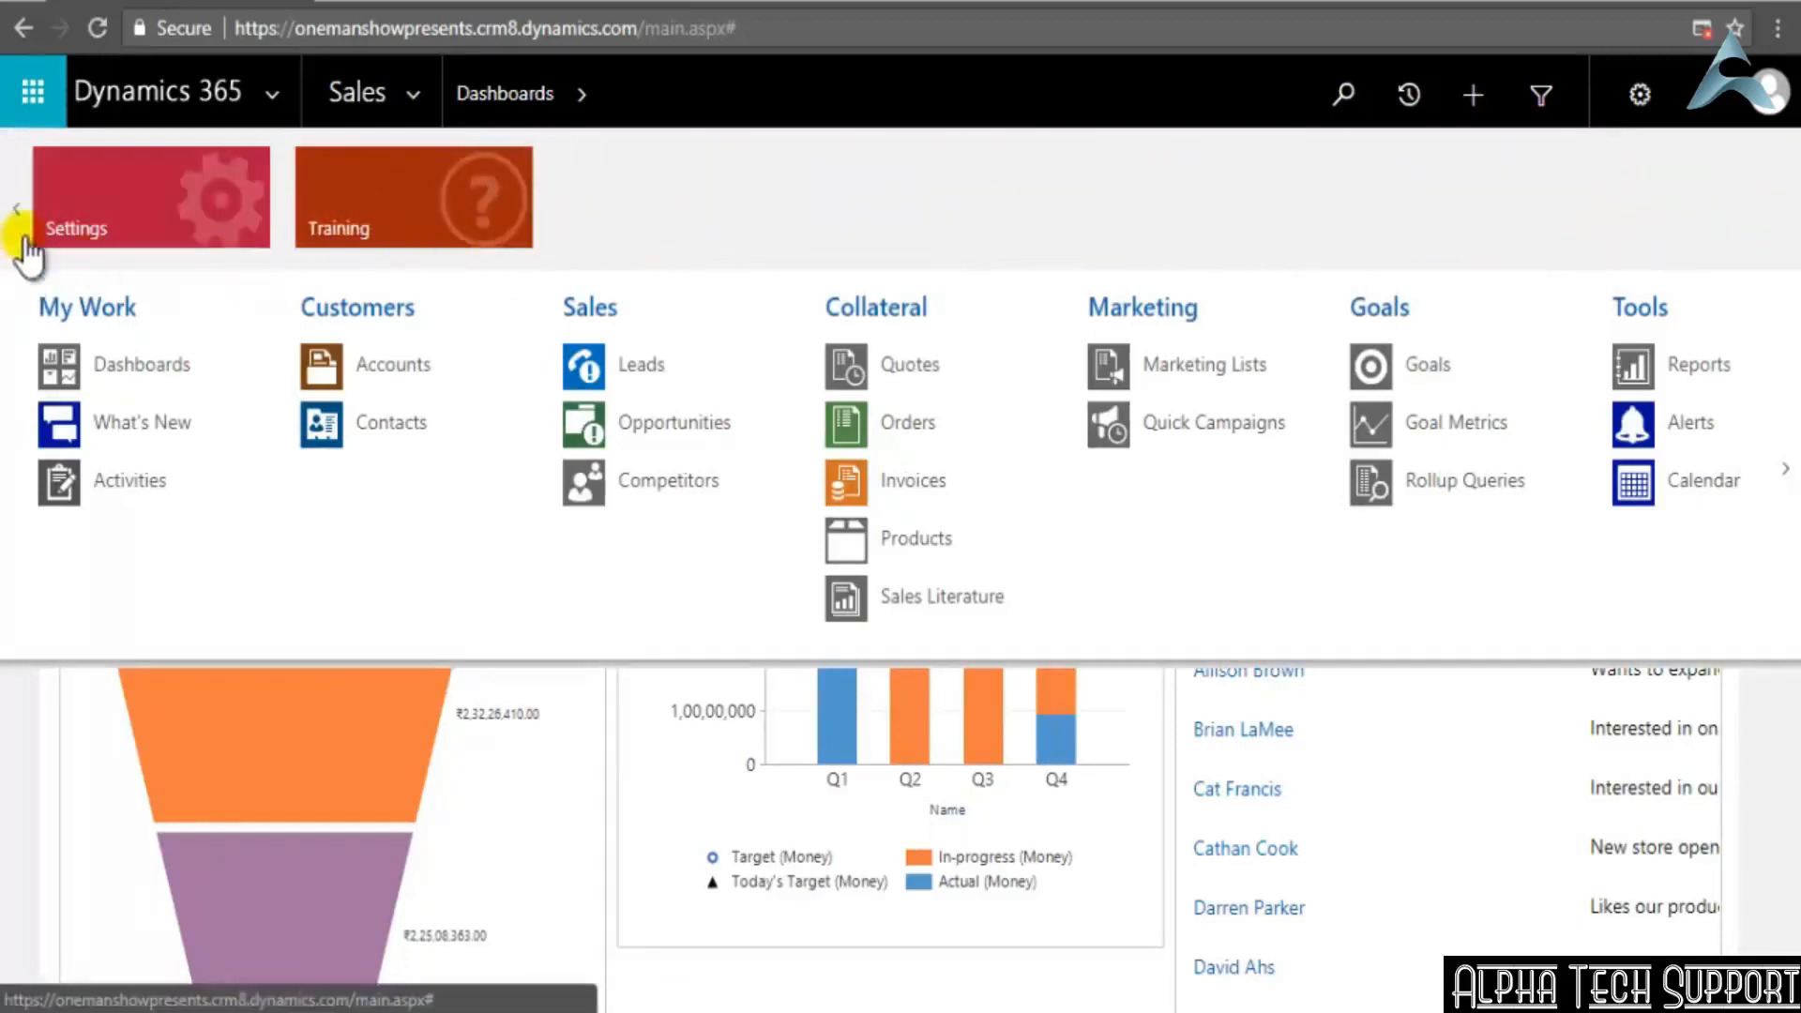
{"action": "left_click", "coordinate": [17, 218]}
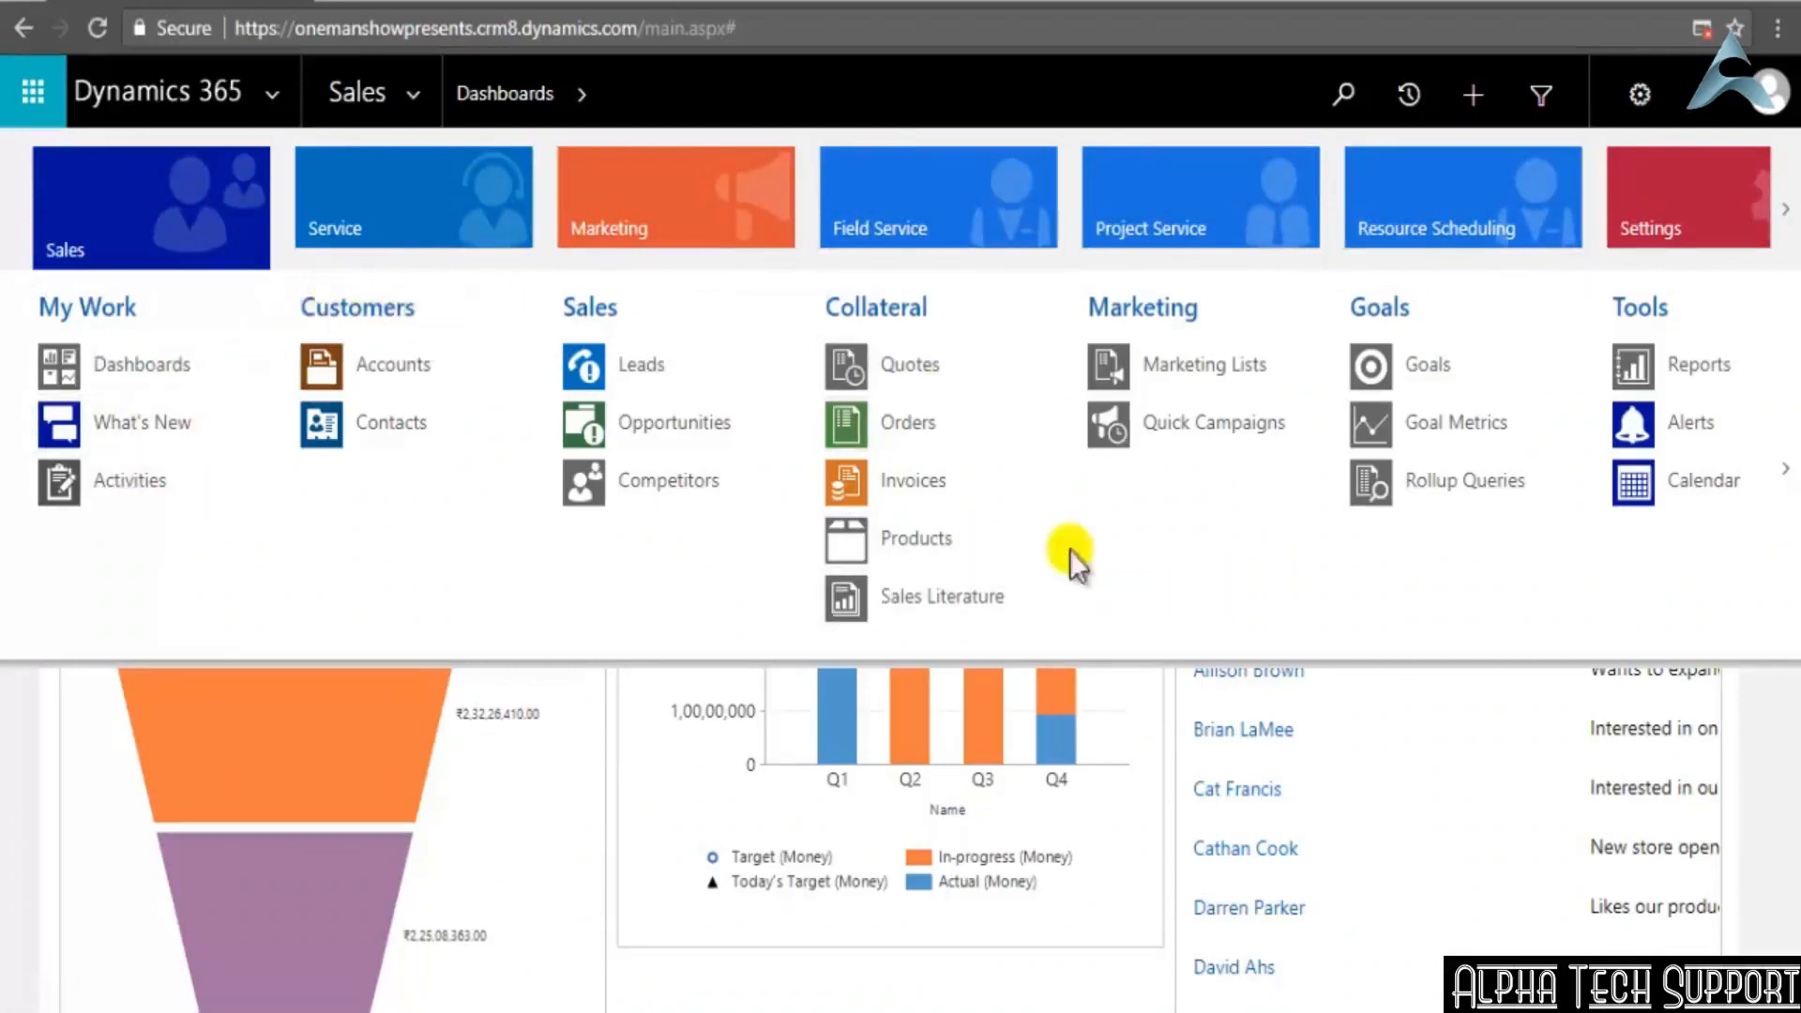
View the Service area's dashboard and look over the Service area's entities
{"action": "left_click", "coordinate": [446, 210]}
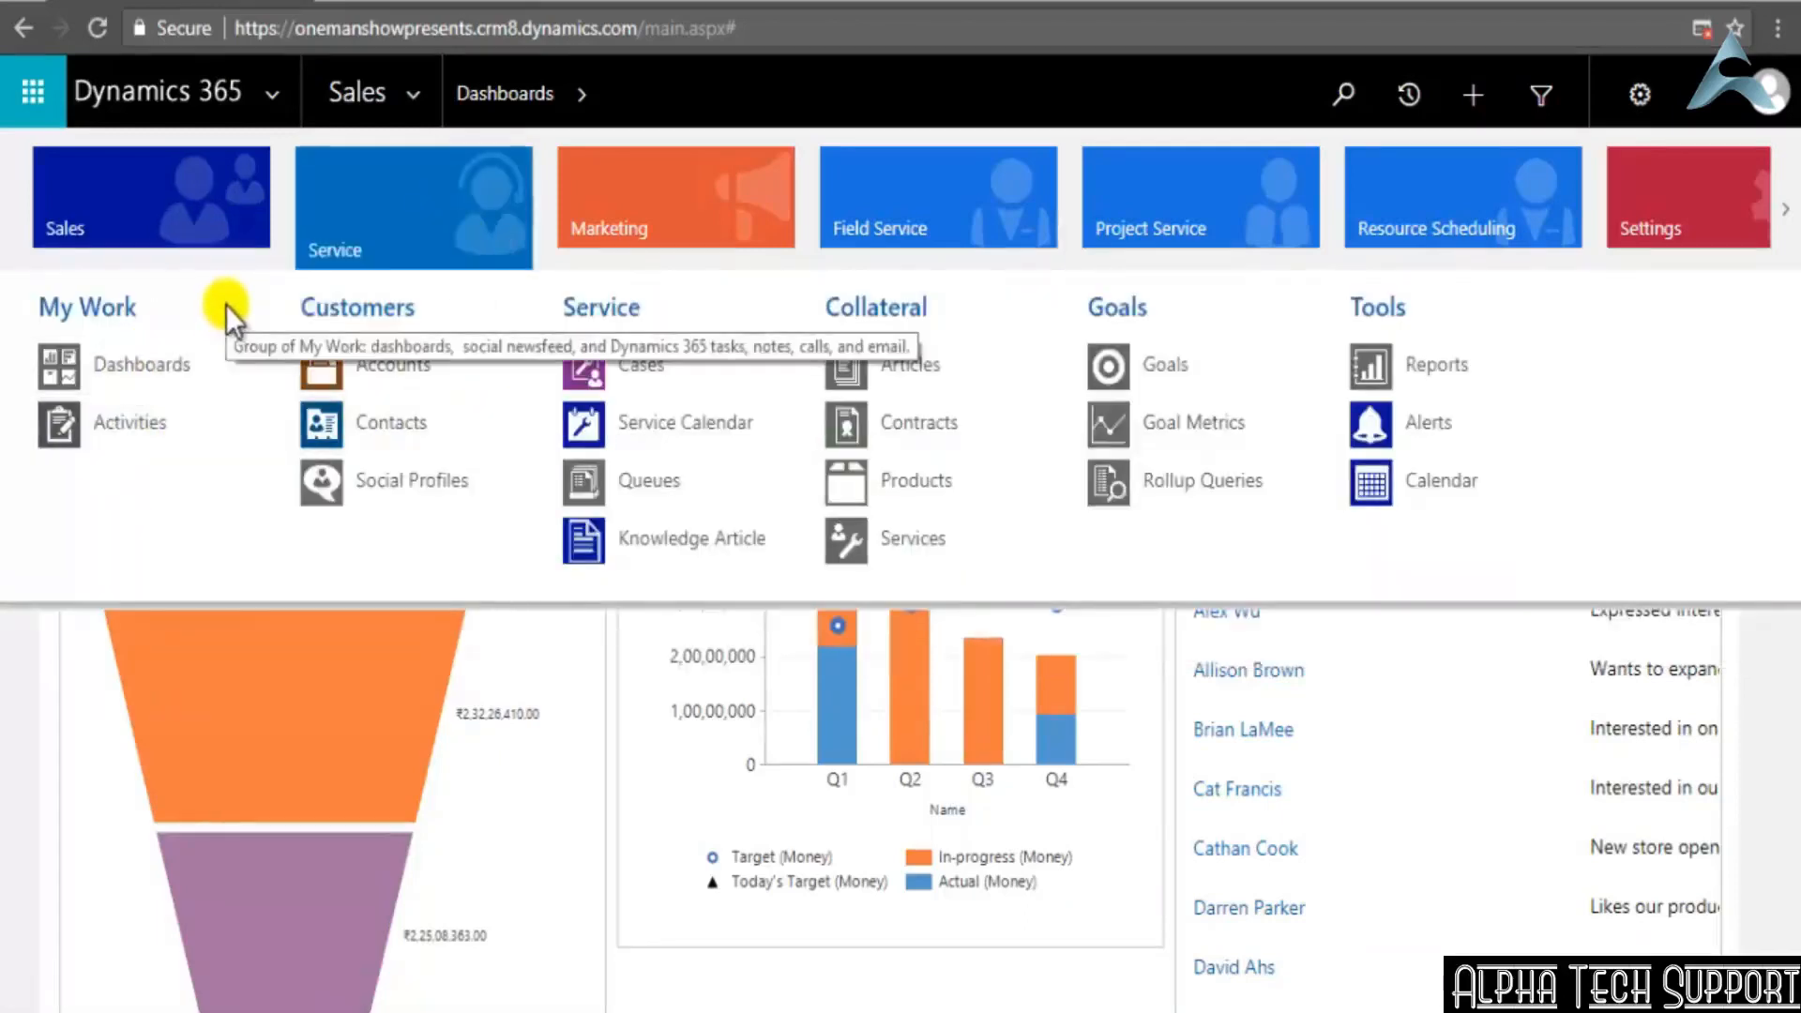
{"action": "left_click", "coordinate": [114, 362]}
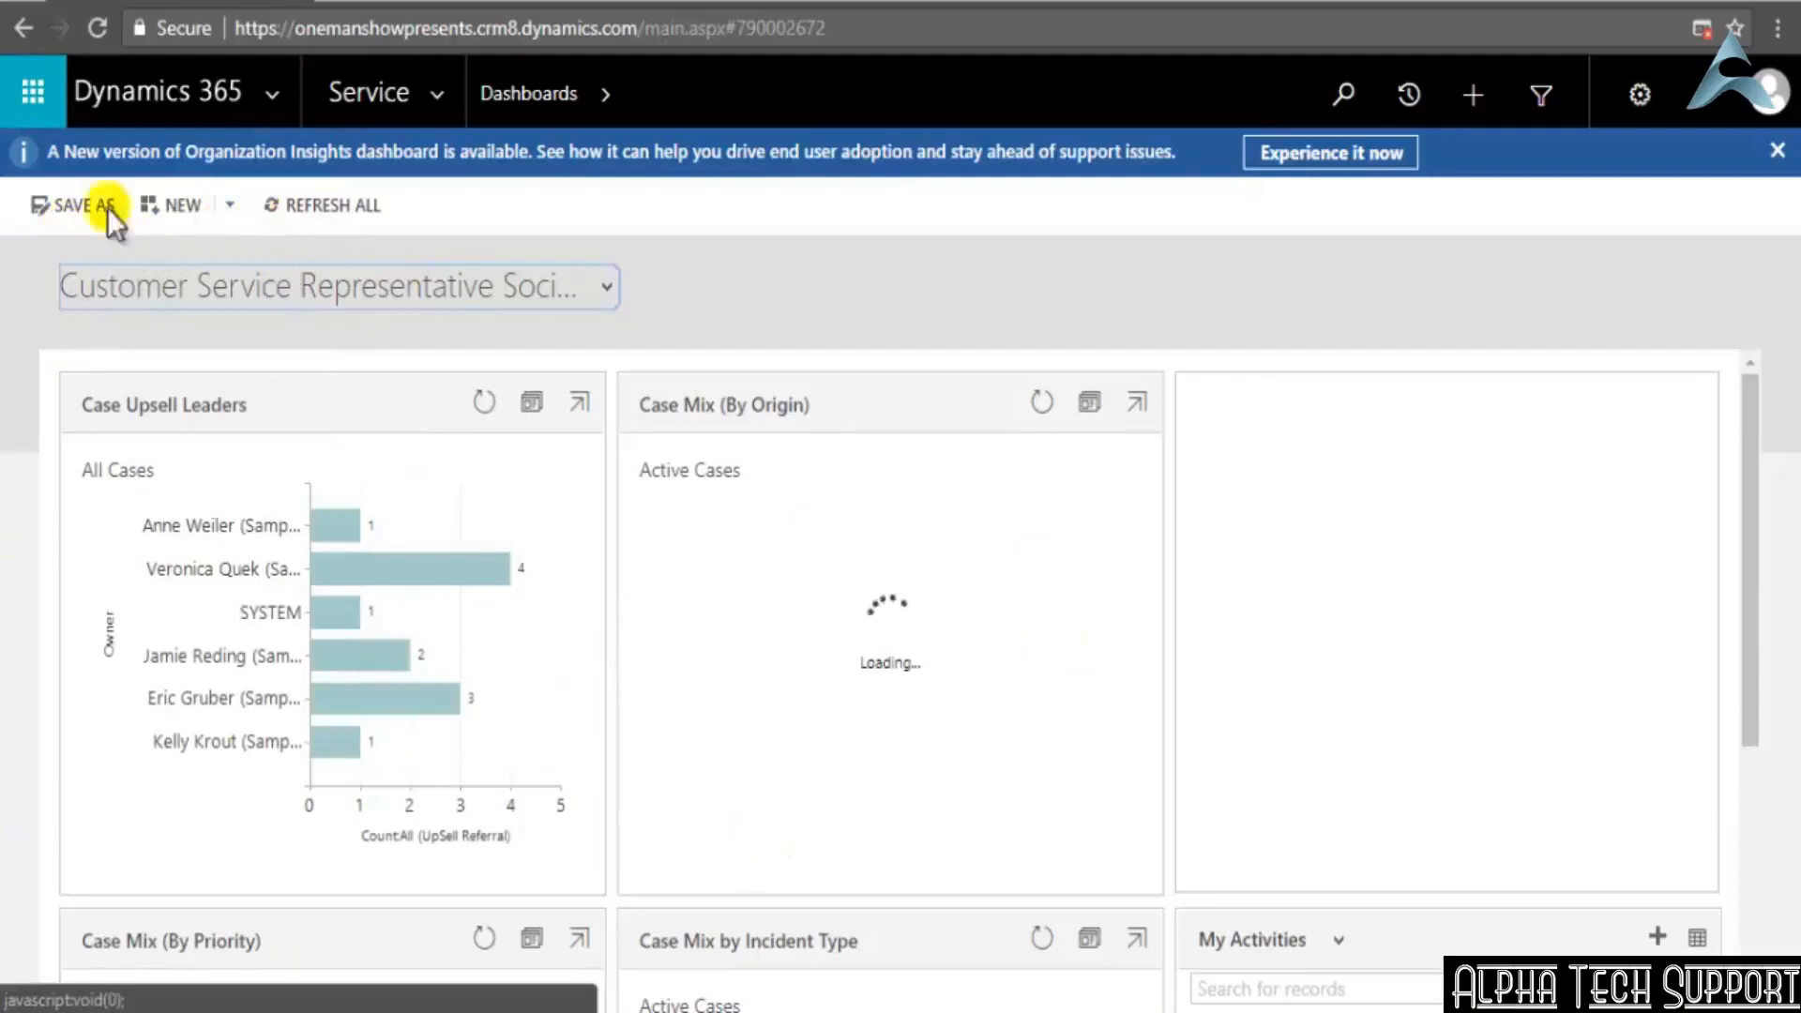
{"action": "left_click", "coordinate": [435, 98]}
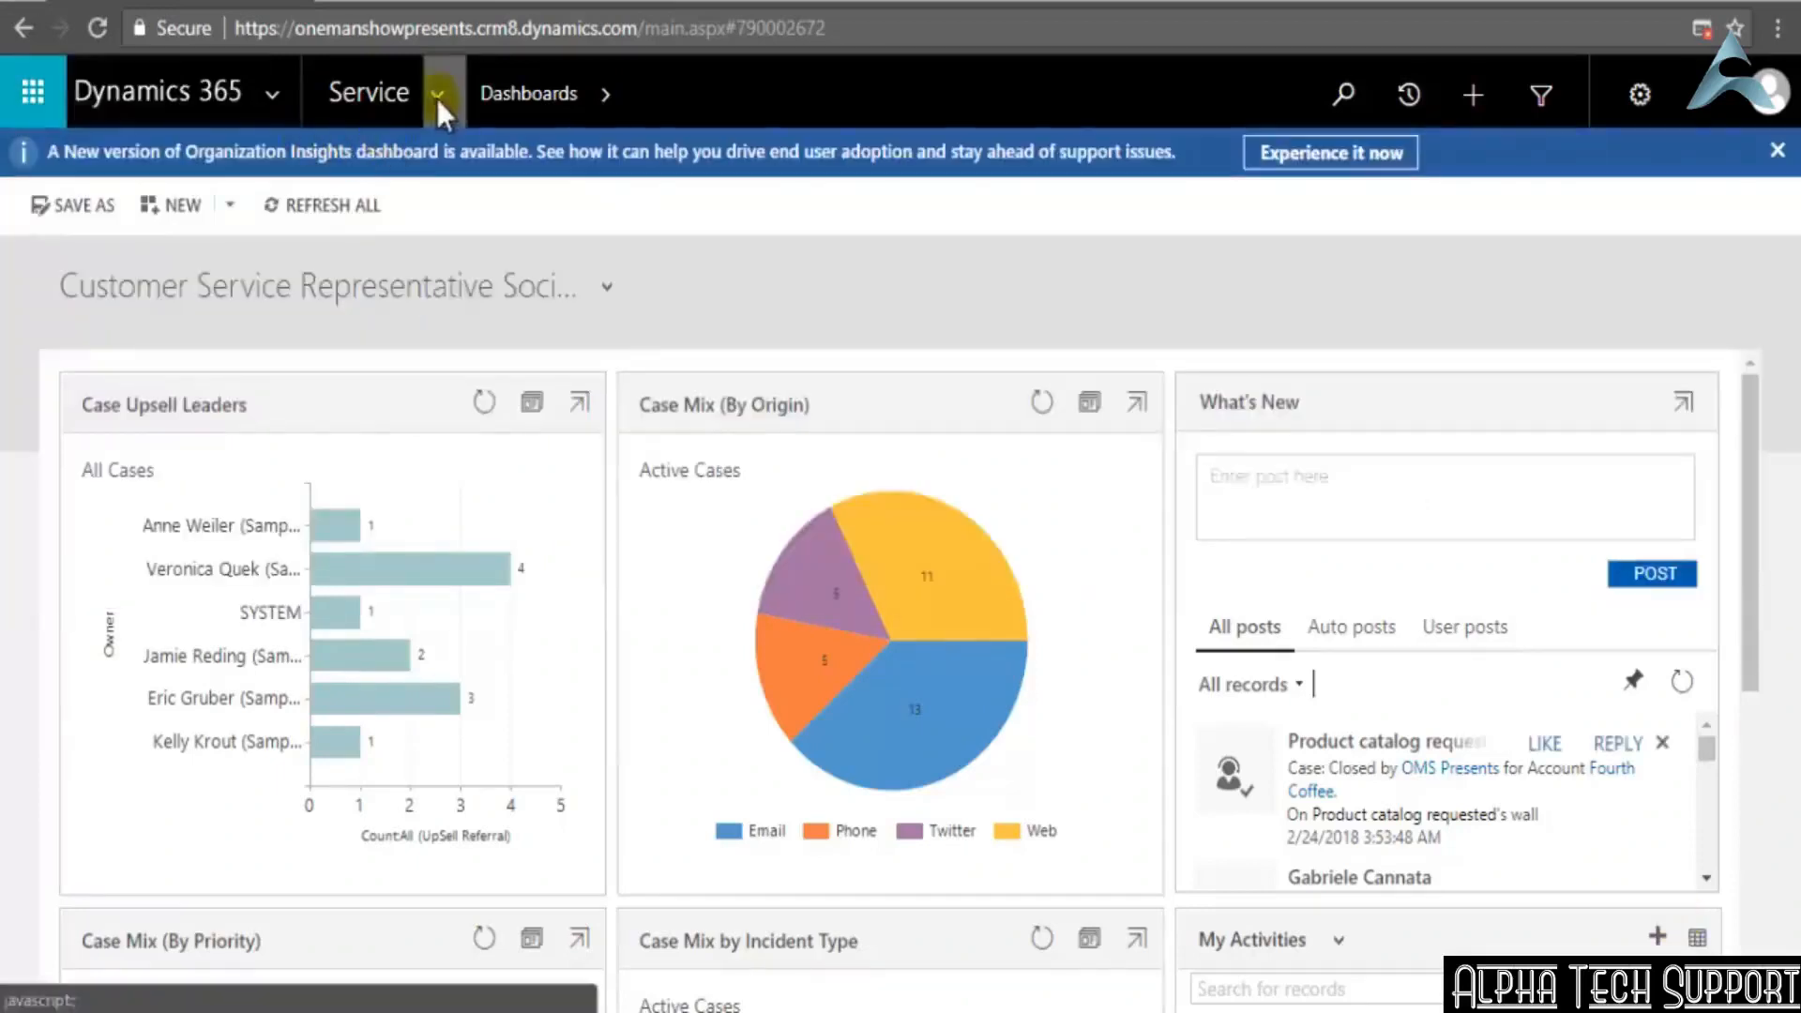
Examine the entries of the Marketing area, from My Work to Tools
{"action": "left_click", "coordinate": [436, 96]}
{"action": "left_click", "coordinate": [633, 230]}
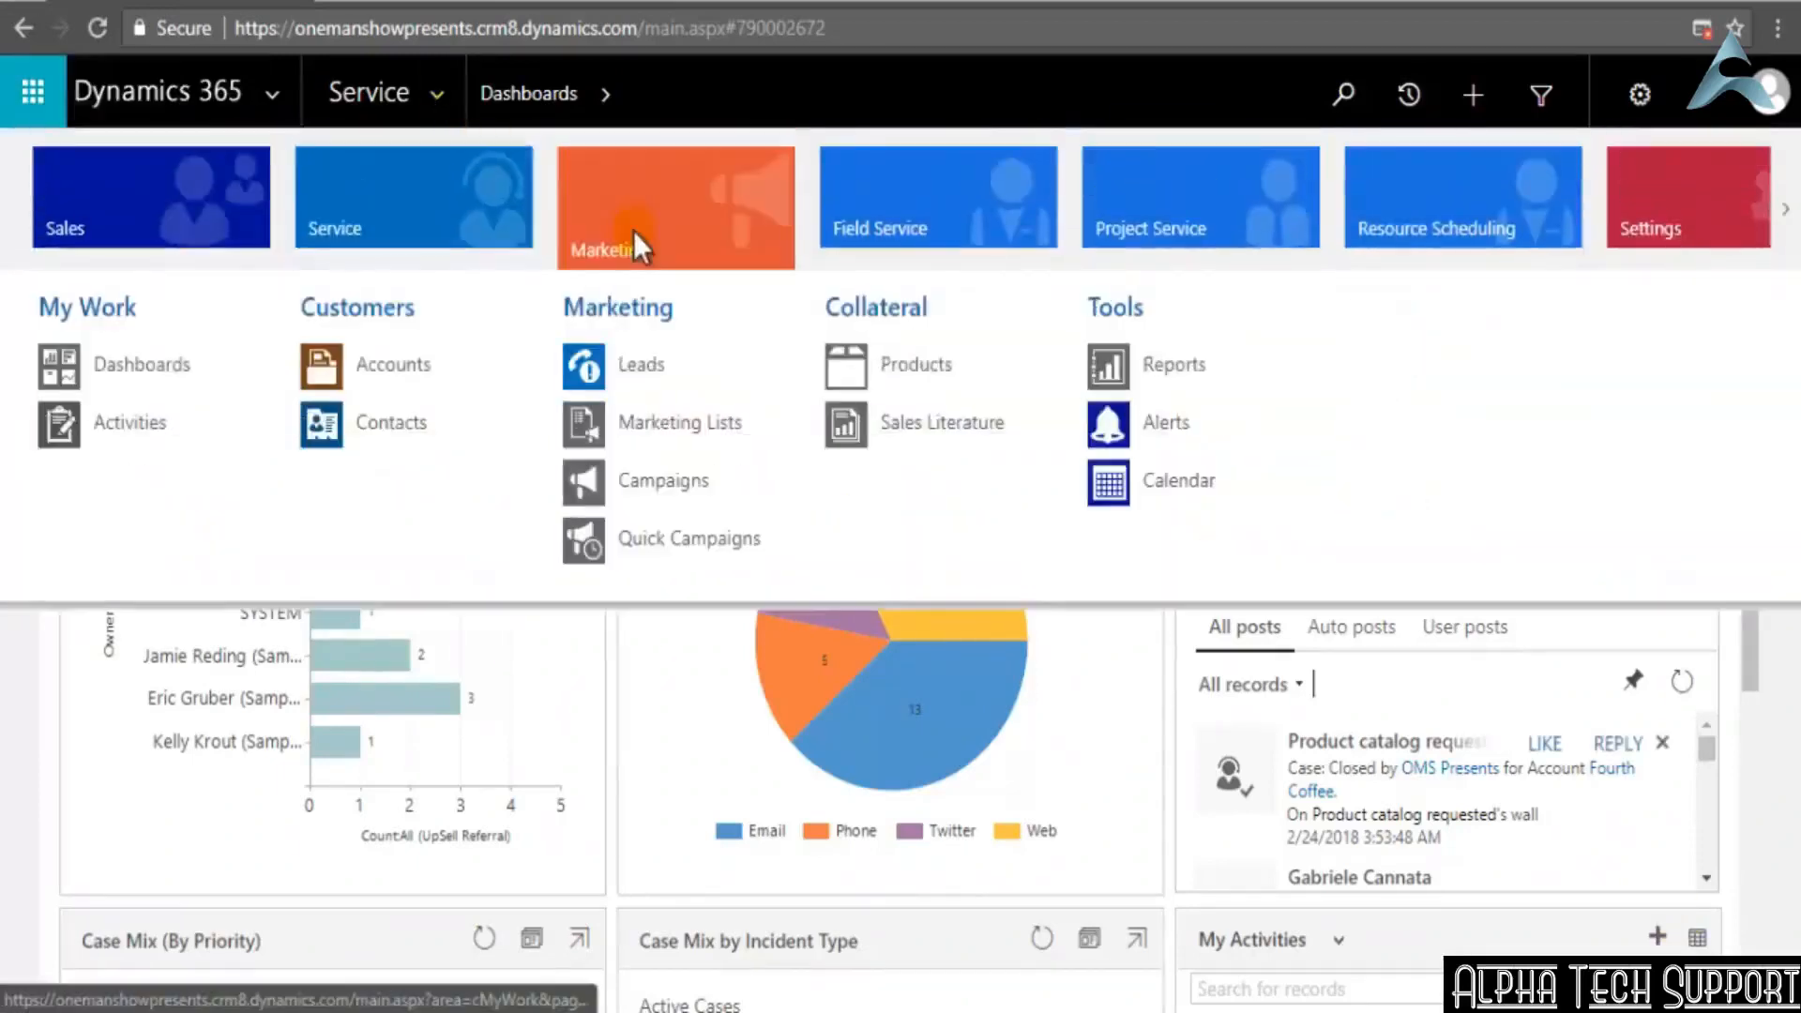
{"action": "left_click", "coordinate": [123, 373]}
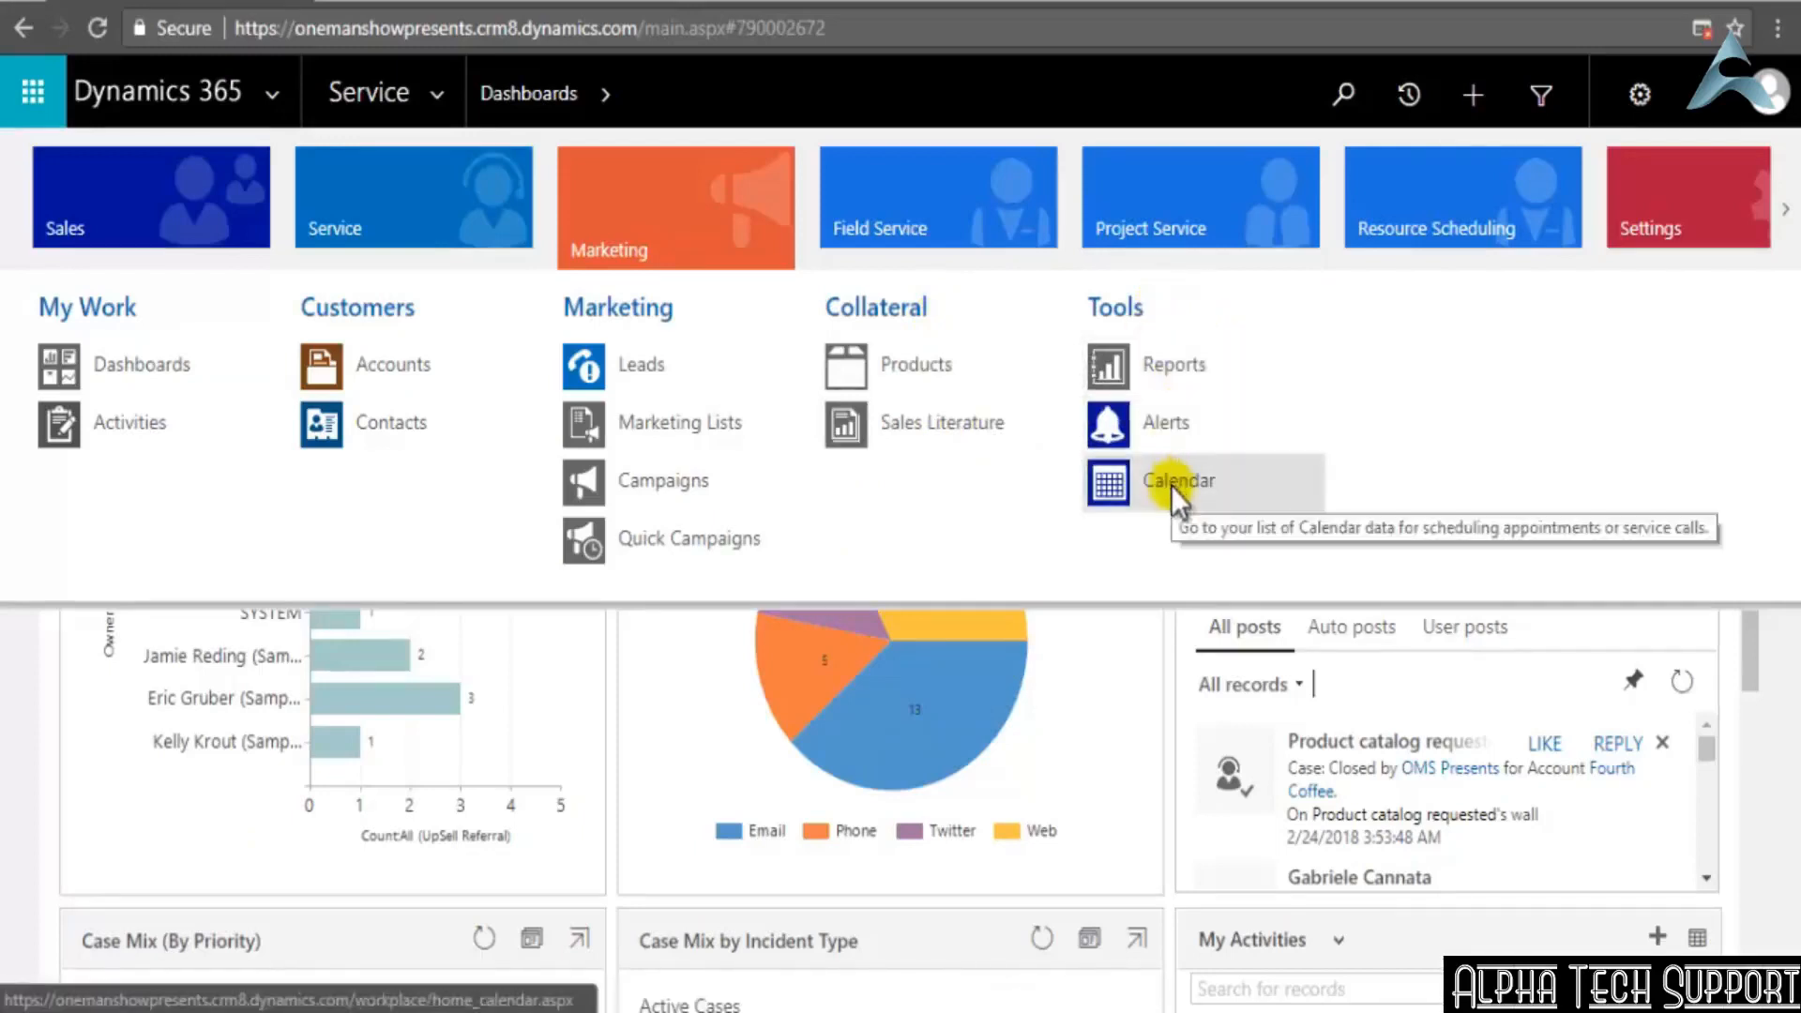
Examine the entries of the Field Service, Project Service and Resource Scheduling areas
{"action": "left_click", "coordinate": [967, 212]}
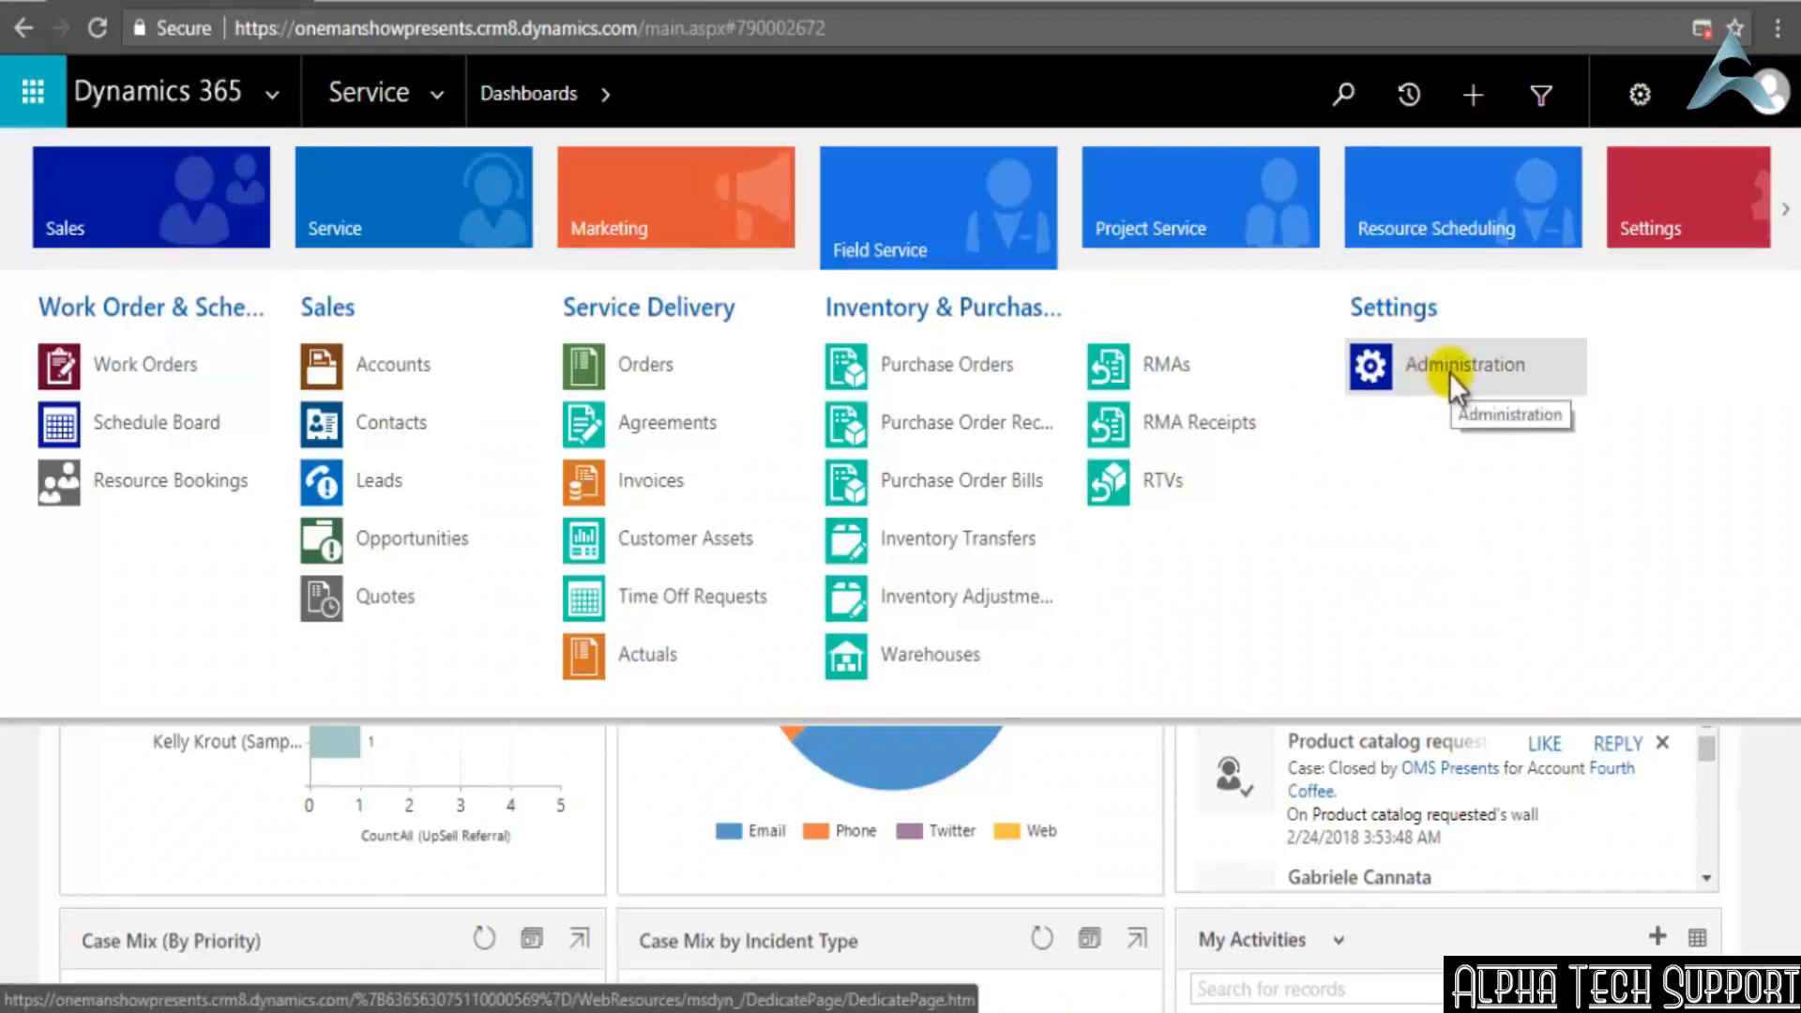
{"action": "left_click", "coordinate": [1251, 234]}
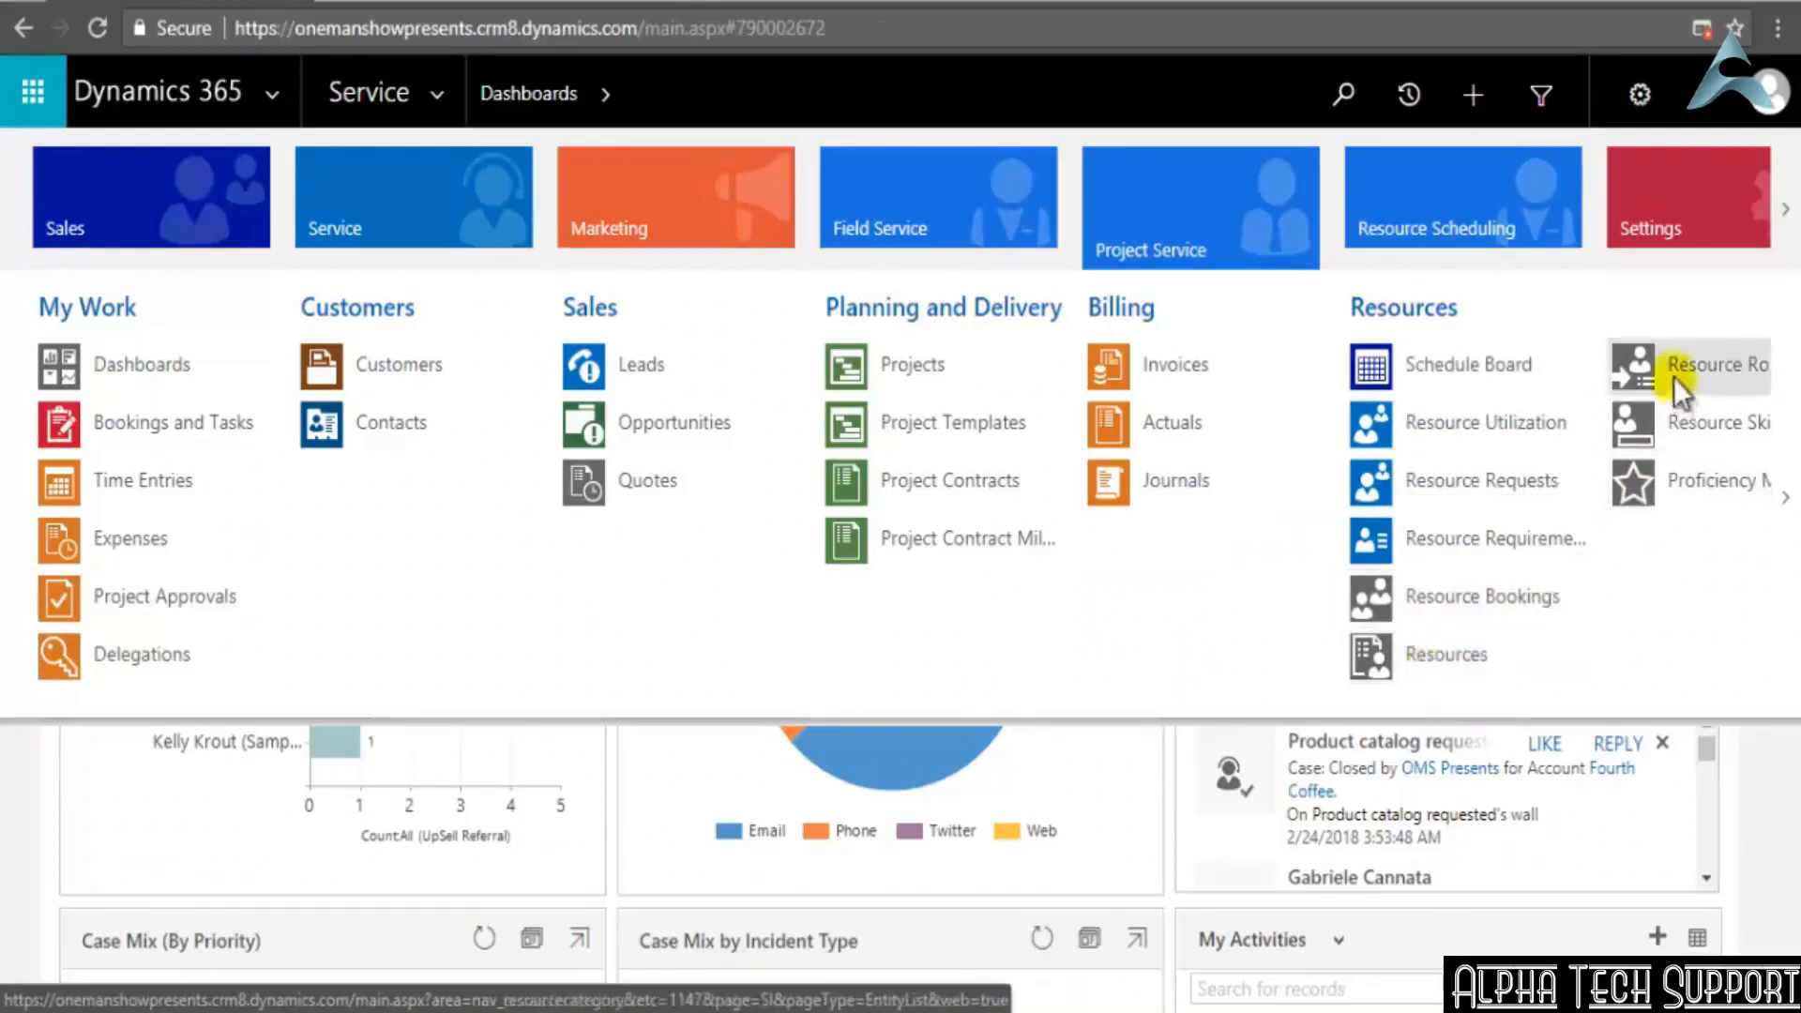
{"action": "left_click", "coordinate": [1785, 497]}
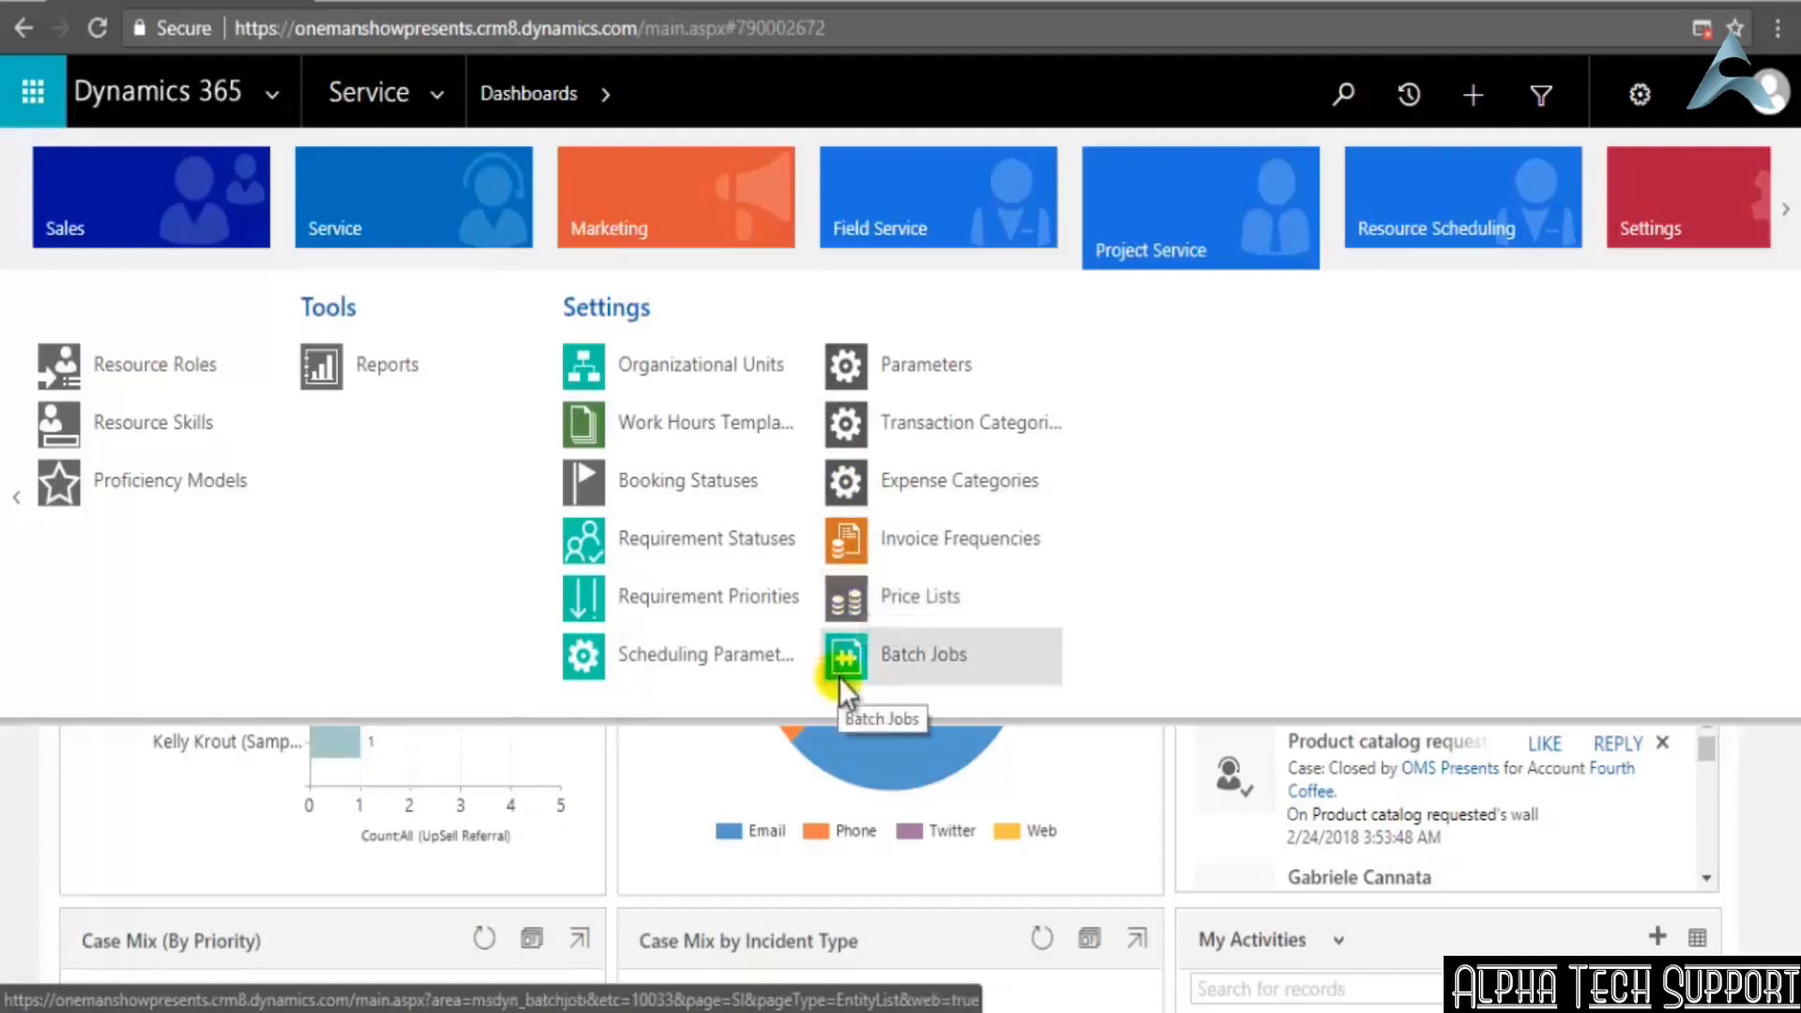
{"action": "left_click", "coordinate": [1428, 204]}
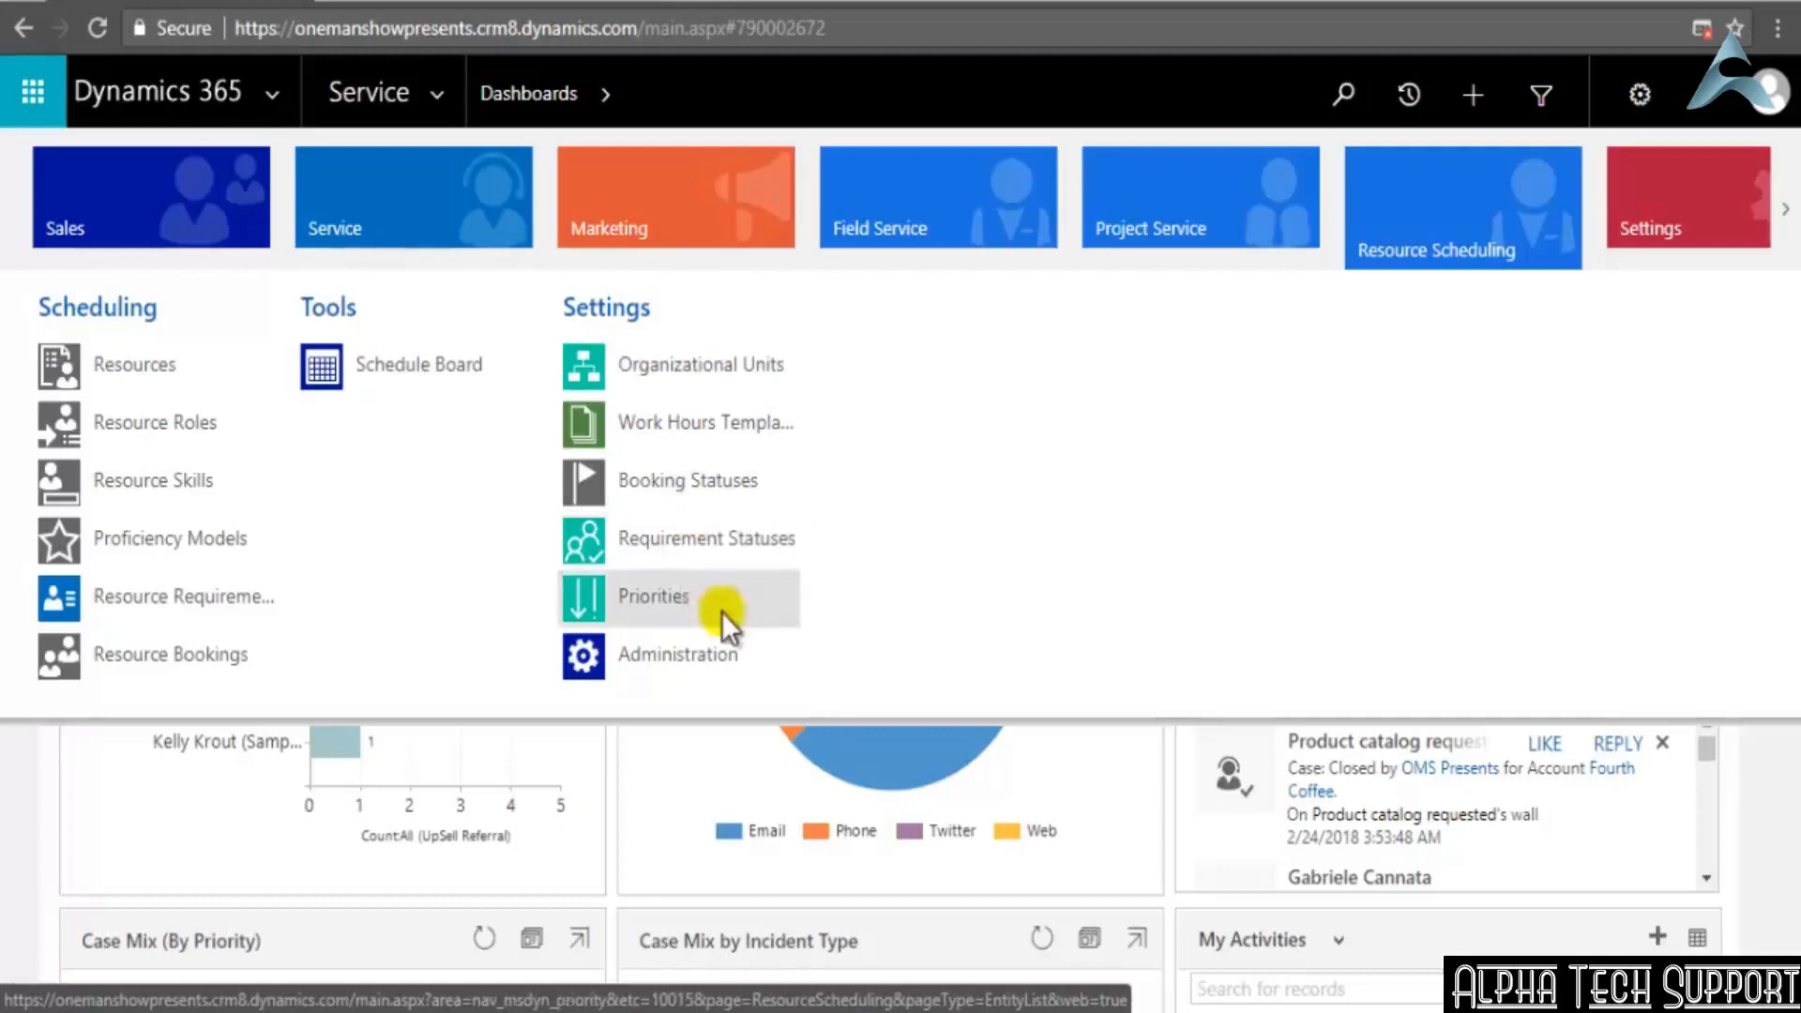
Look over the entries of the Settings and Training areas, and return to the Service dashboard
{"action": "left_click", "coordinate": [1707, 195]}
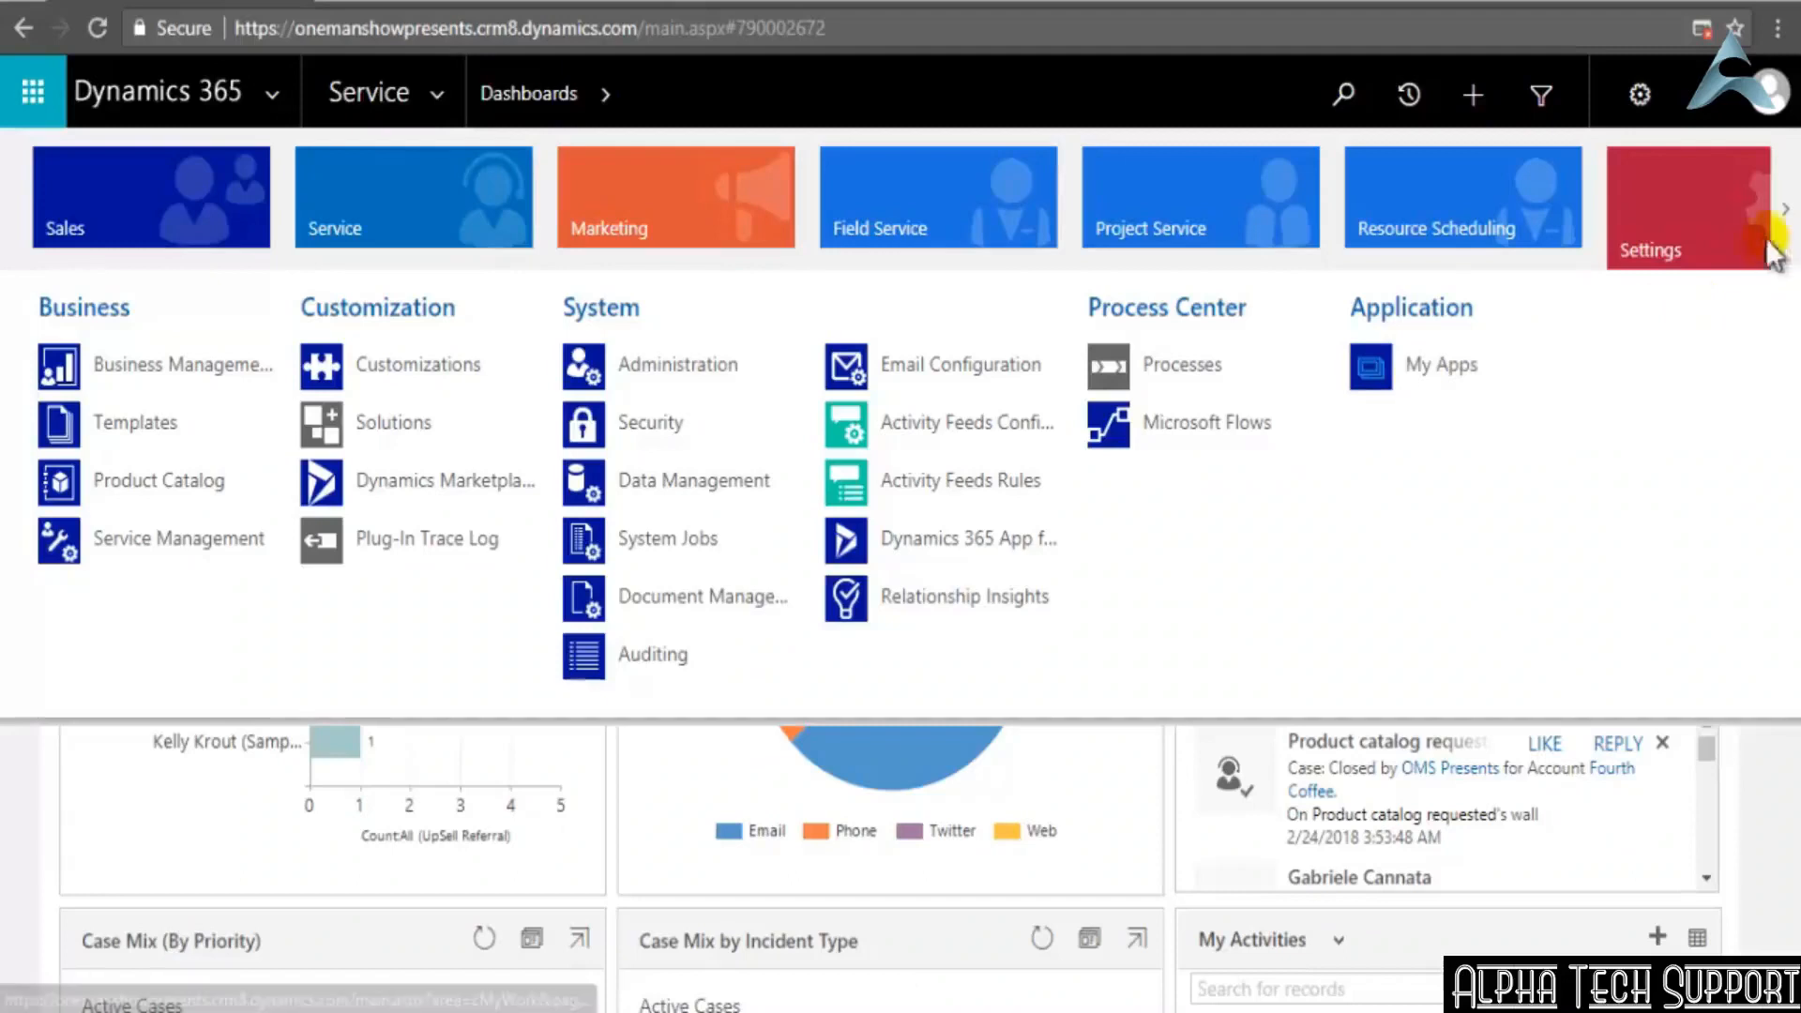
{"action": "left_click", "coordinate": [1785, 209]}
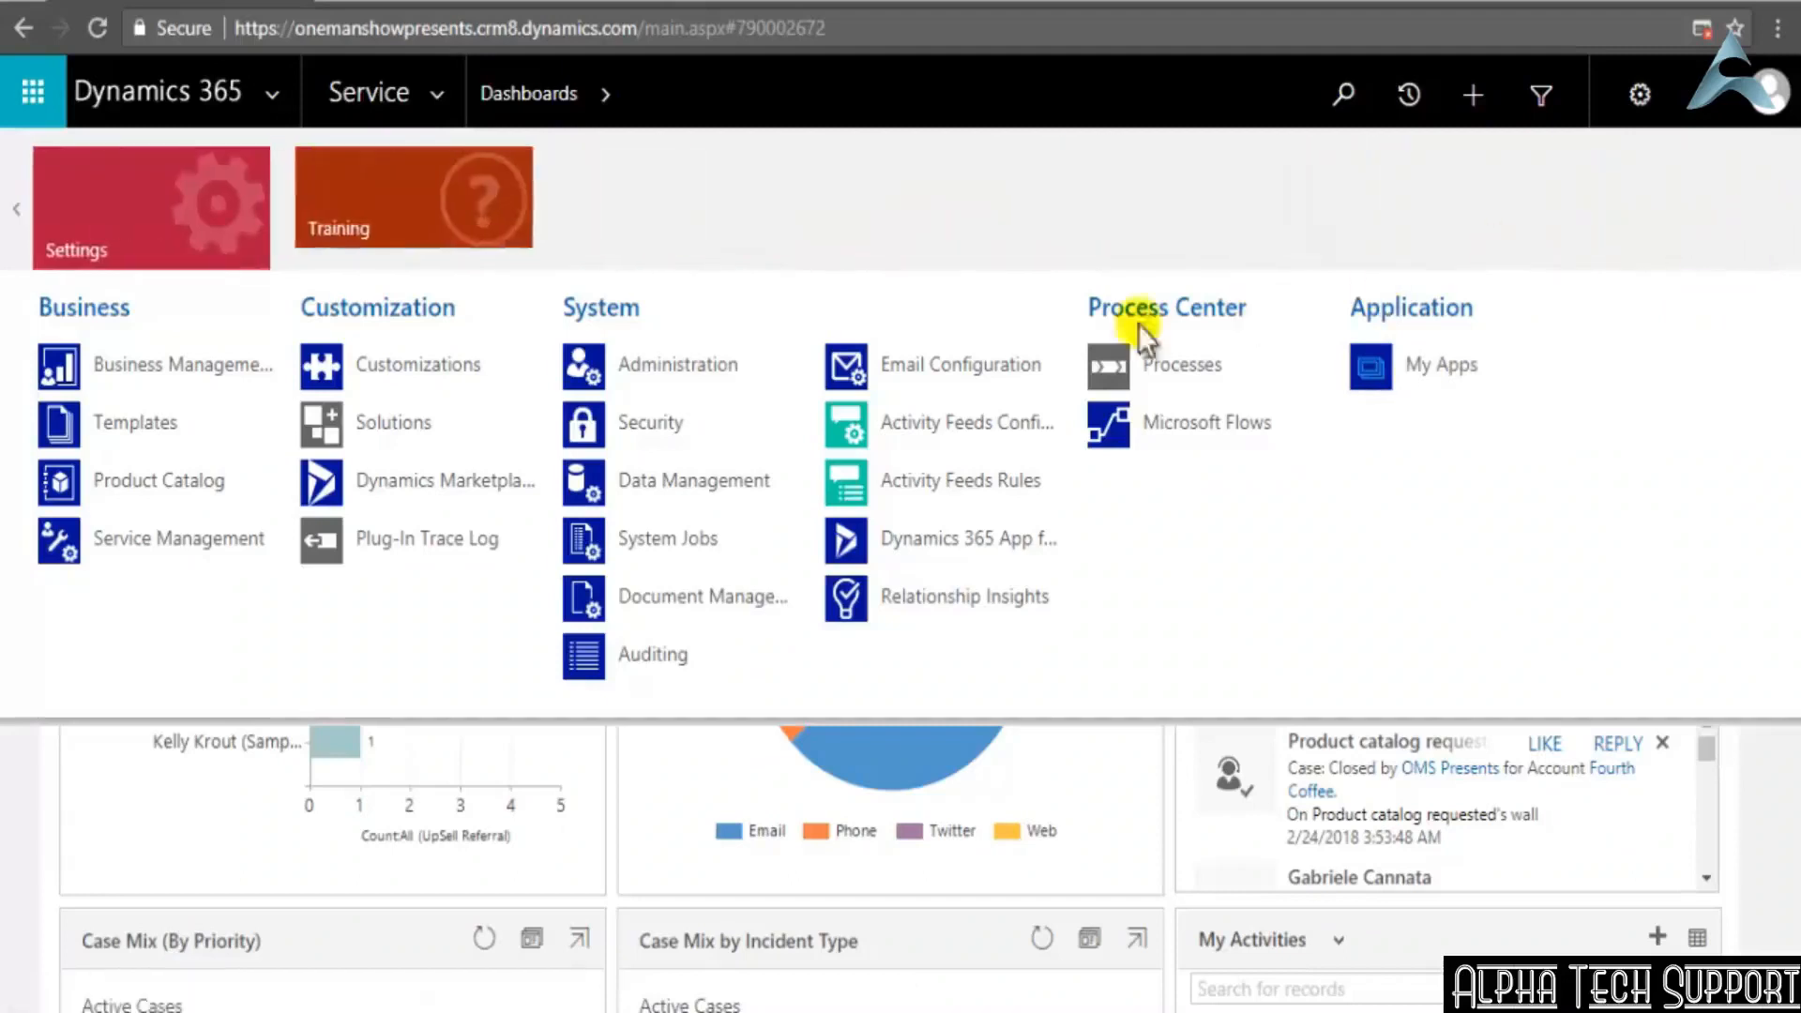
{"action": "left_click", "coordinate": [432, 169]}
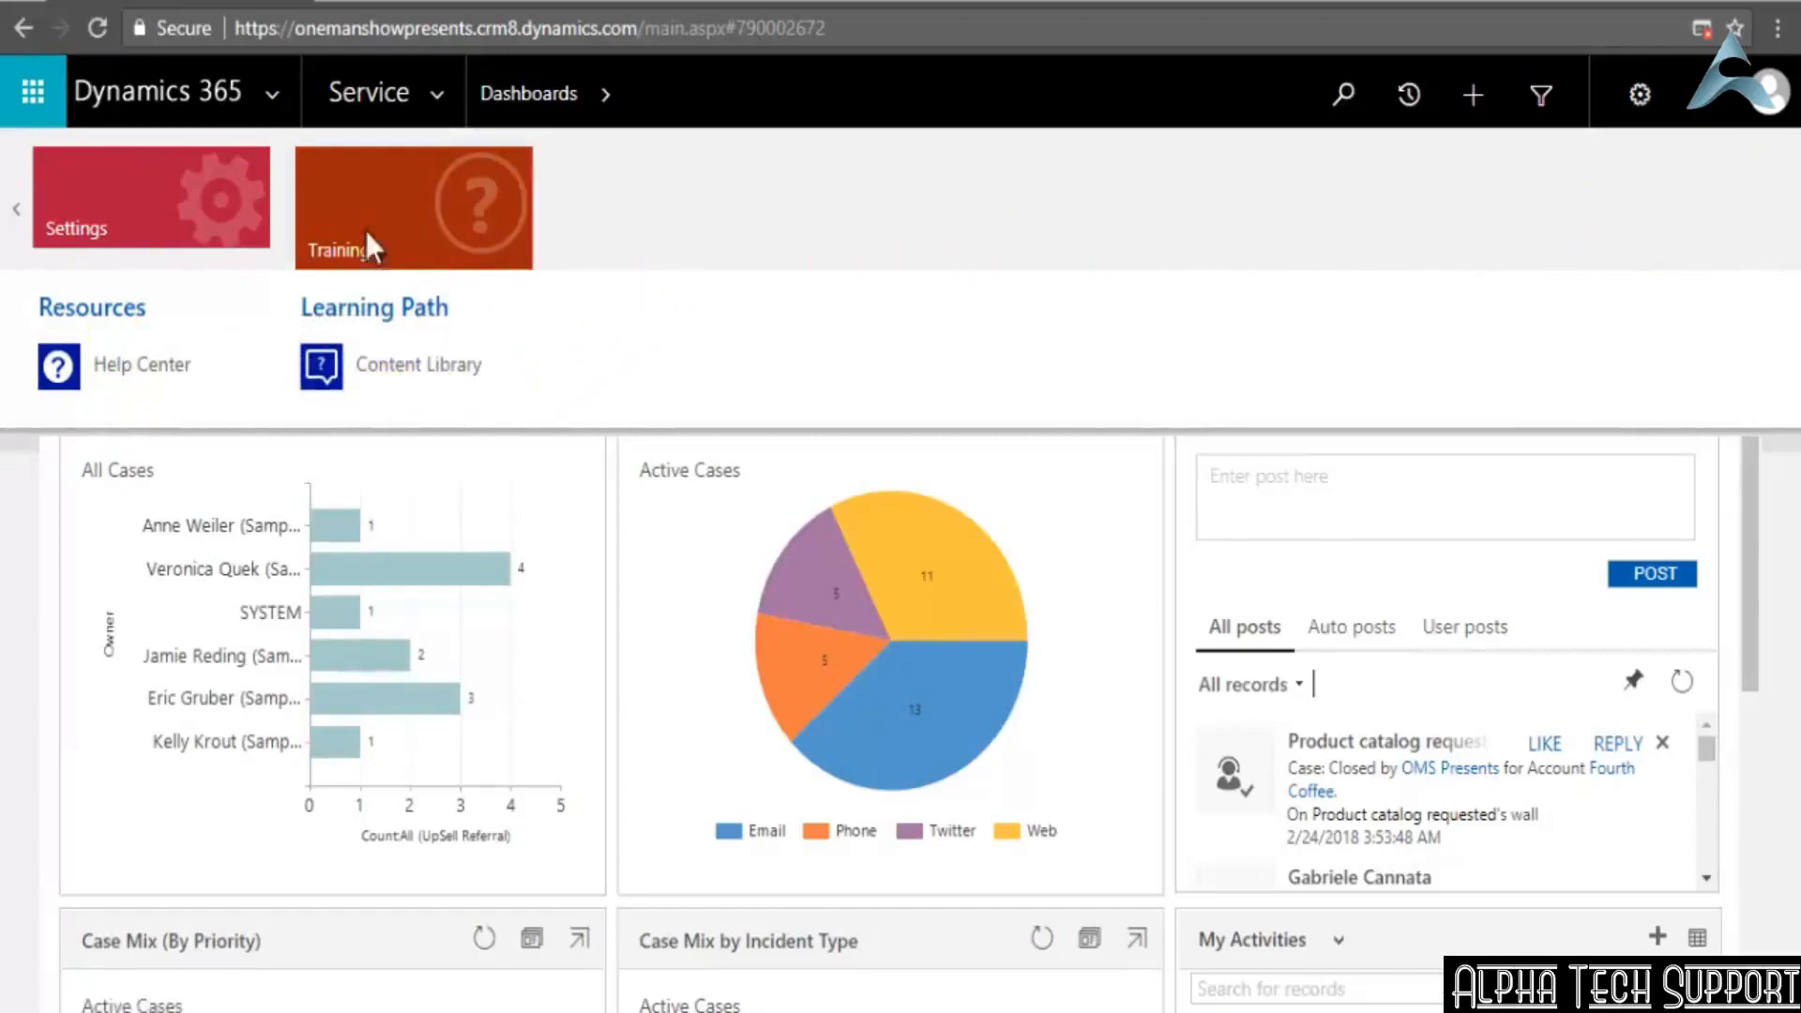
{"action": "left_click", "coordinate": [19, 214]}
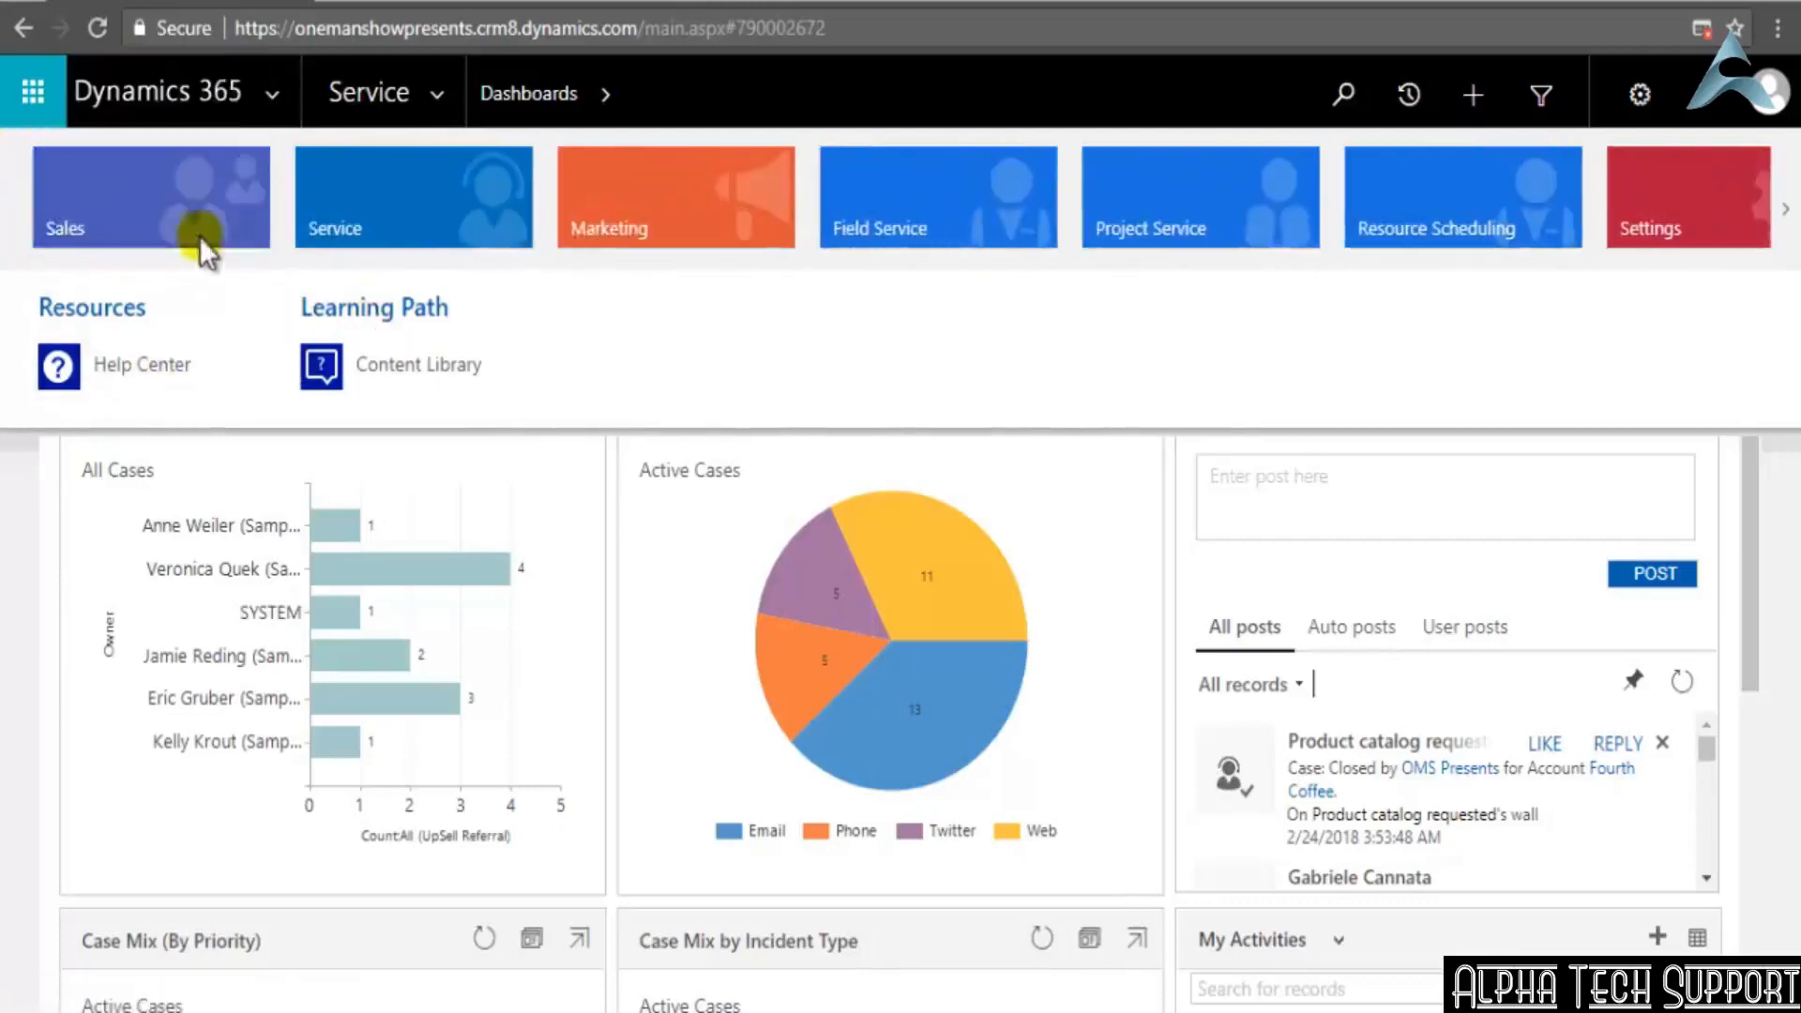
{"action": "left_click", "coordinate": [1674, 903]}
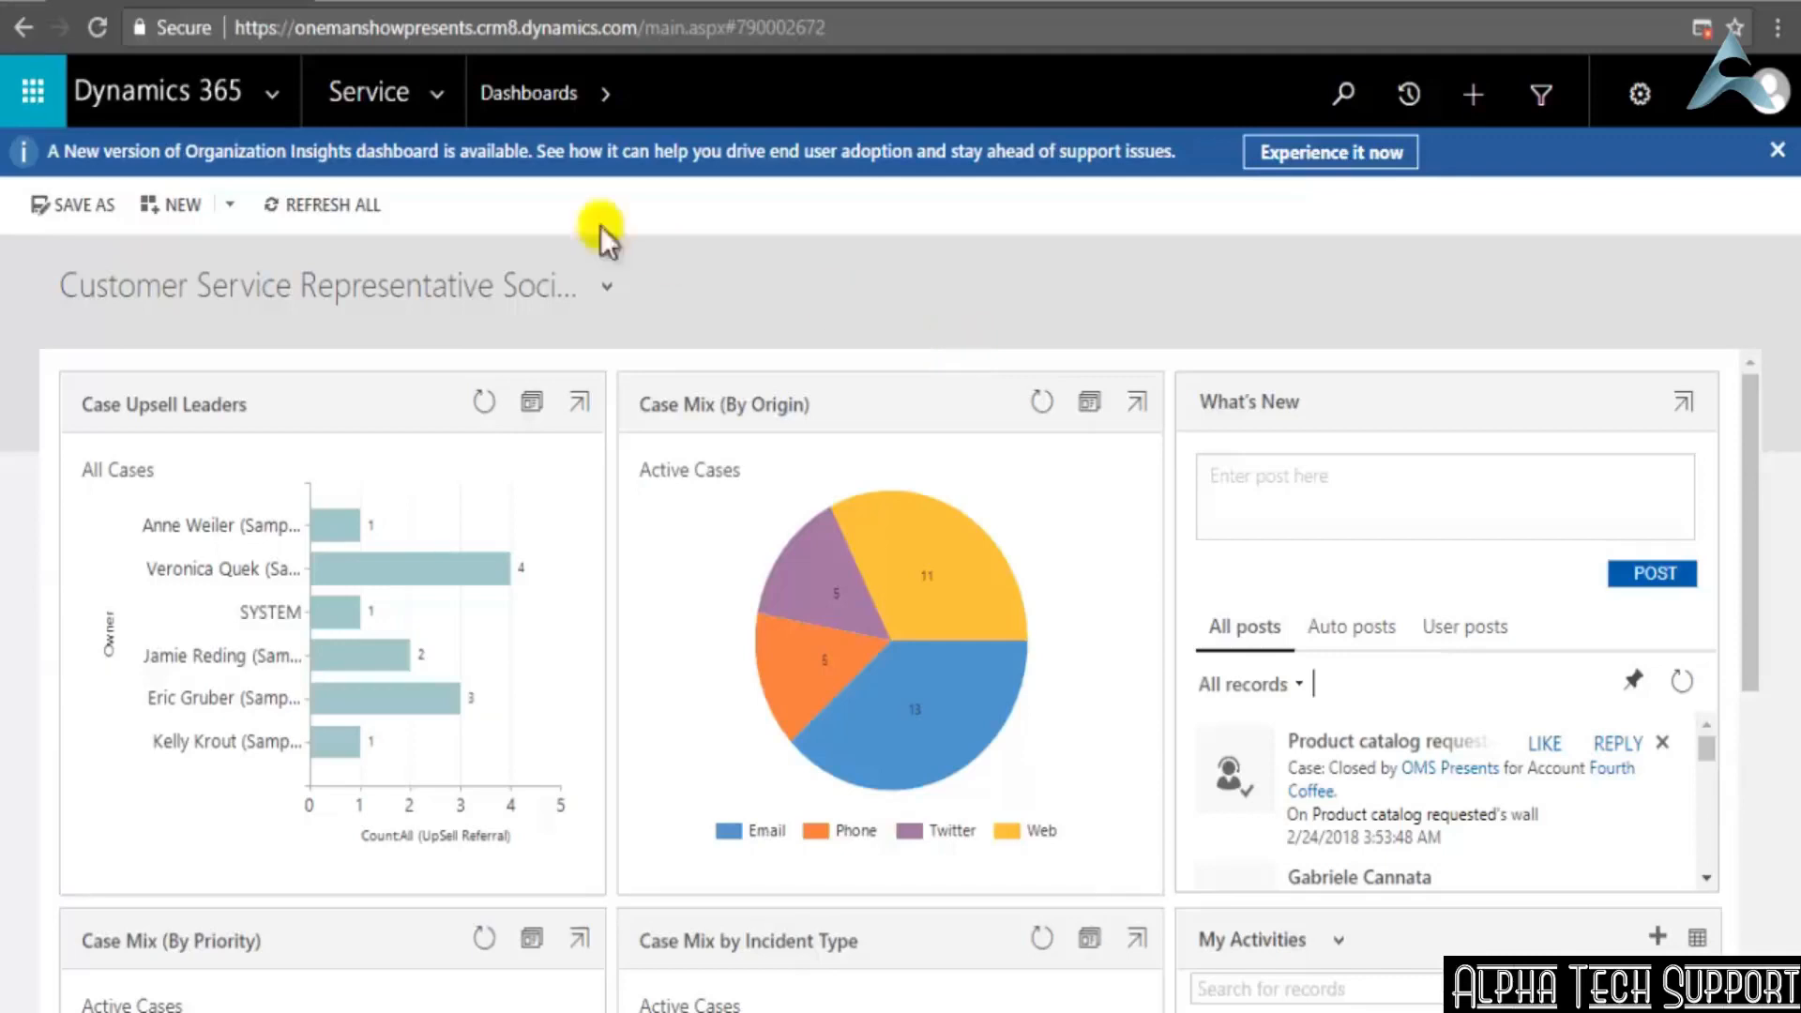
Open the Default Solution through Customize the System in the Settings area's Customizations
{"action": "left_click", "coordinate": [436, 95]}
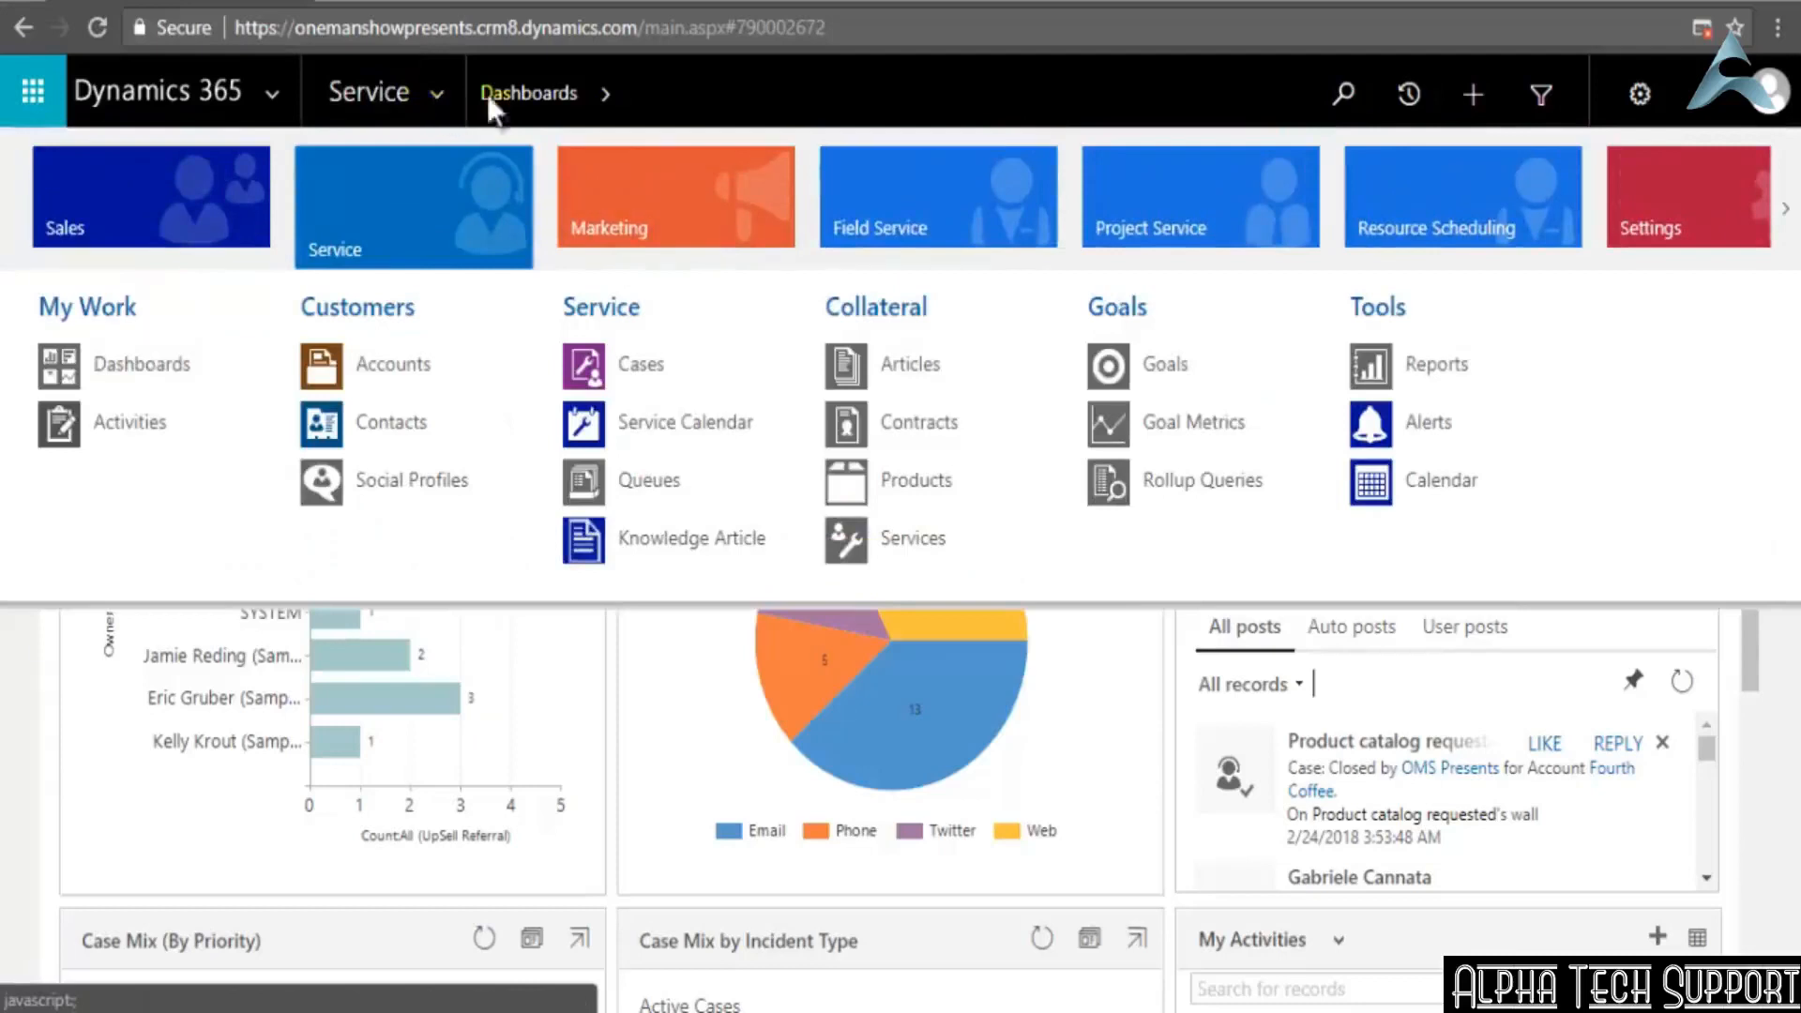
{"action": "left_click", "coordinate": [1675, 224]}
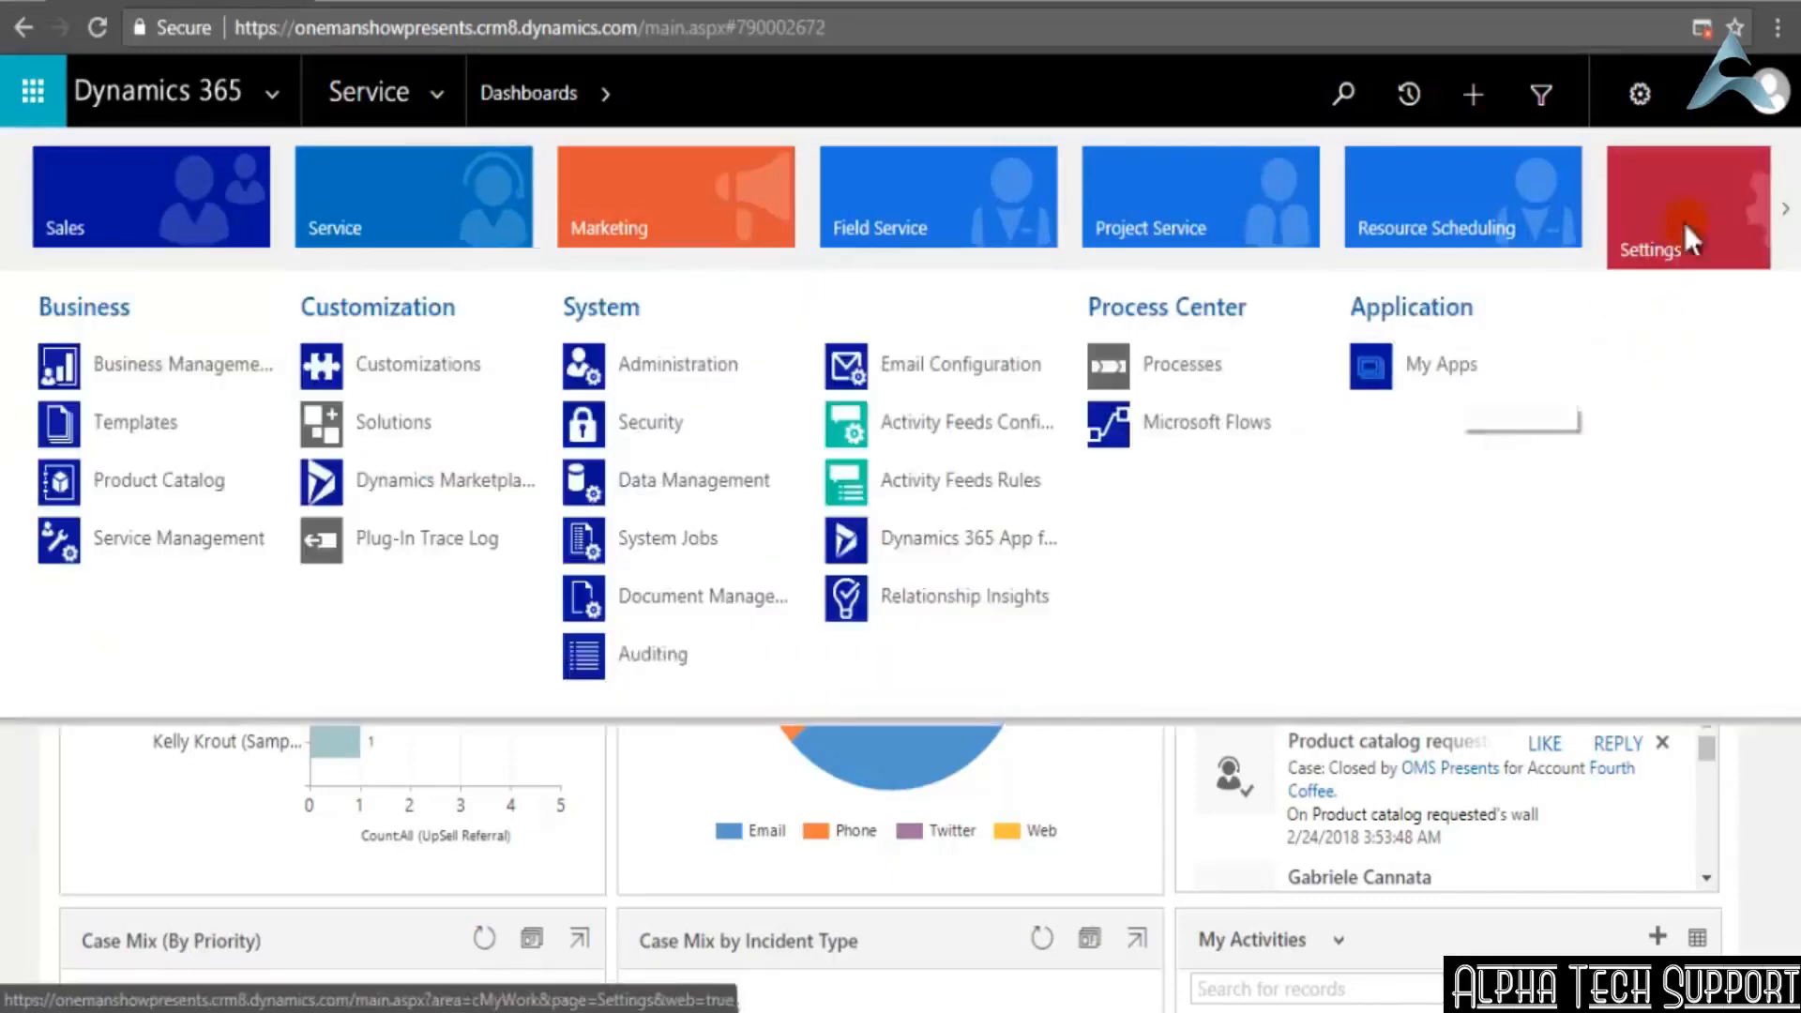
{"action": "left_click", "coordinate": [355, 362]}
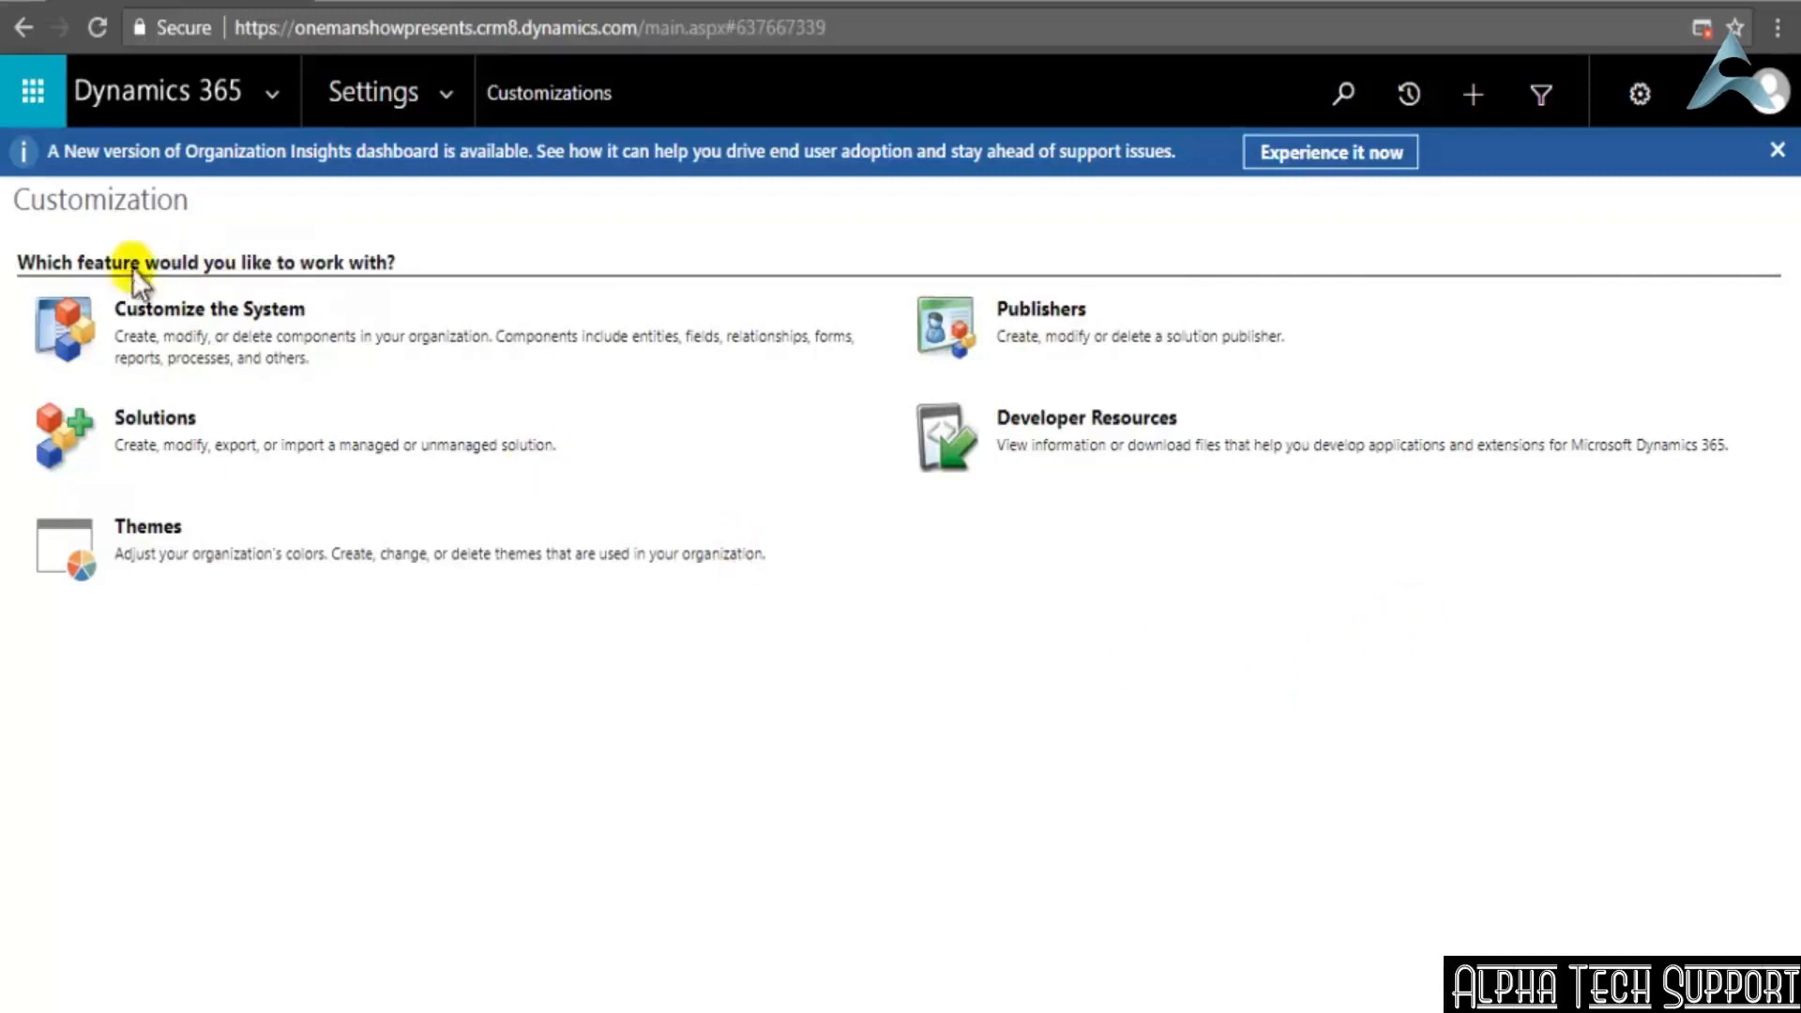
{"action": "left_click", "coordinate": [188, 317]}
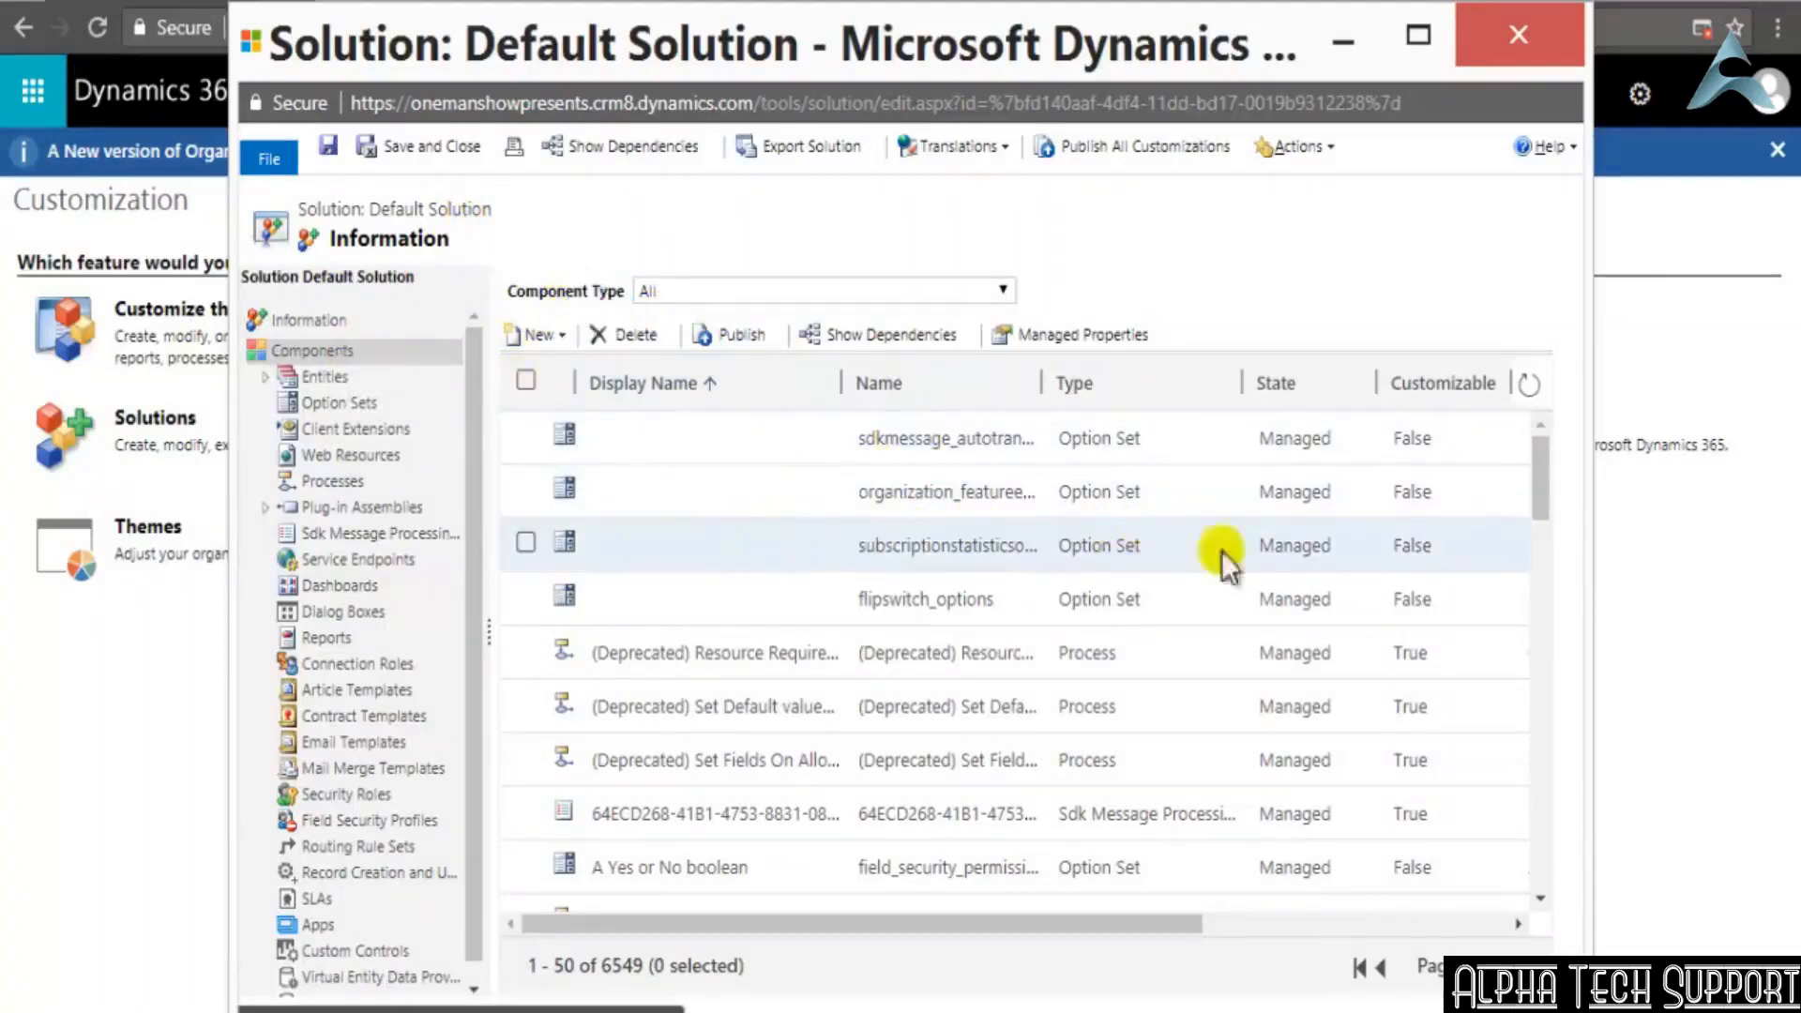
Look through the Default Solution's components and display its list of customizable entities
{"action": "scroll", "coordinate": [1273, 611], "scroll_direction": "down", "scroll_amount": 6}
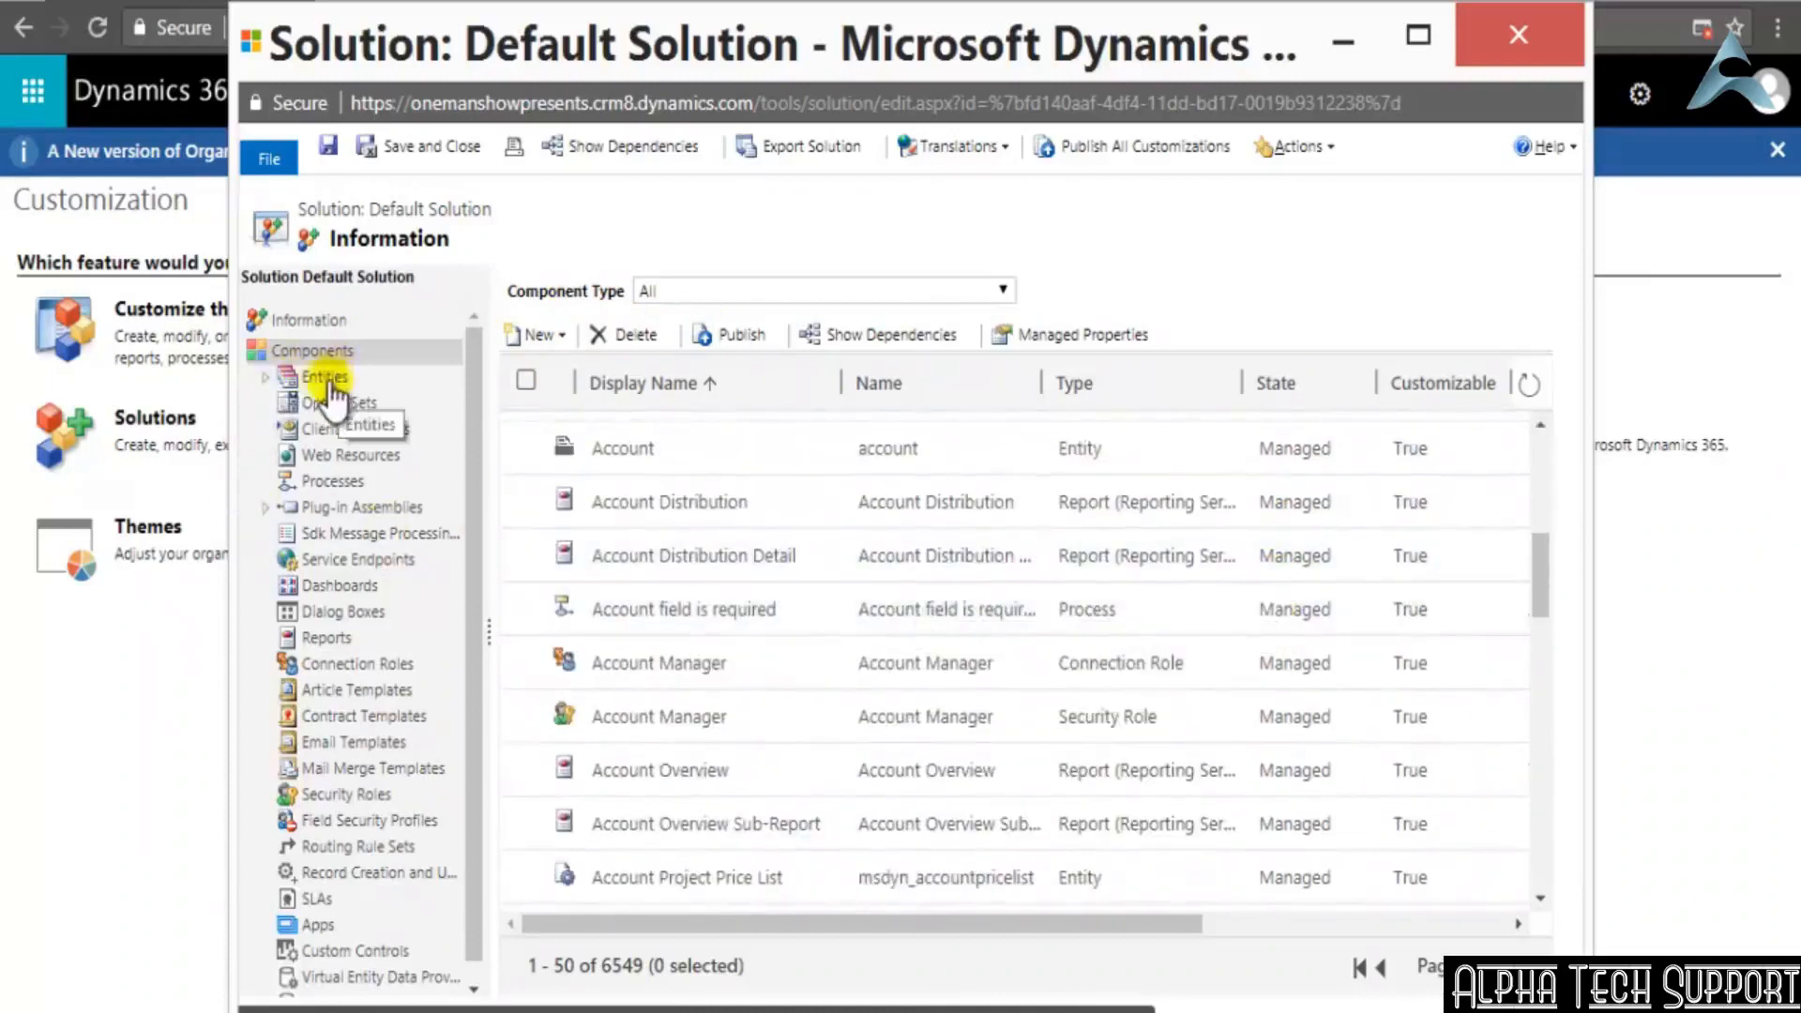
{"action": "left_click", "coordinate": [264, 383]}
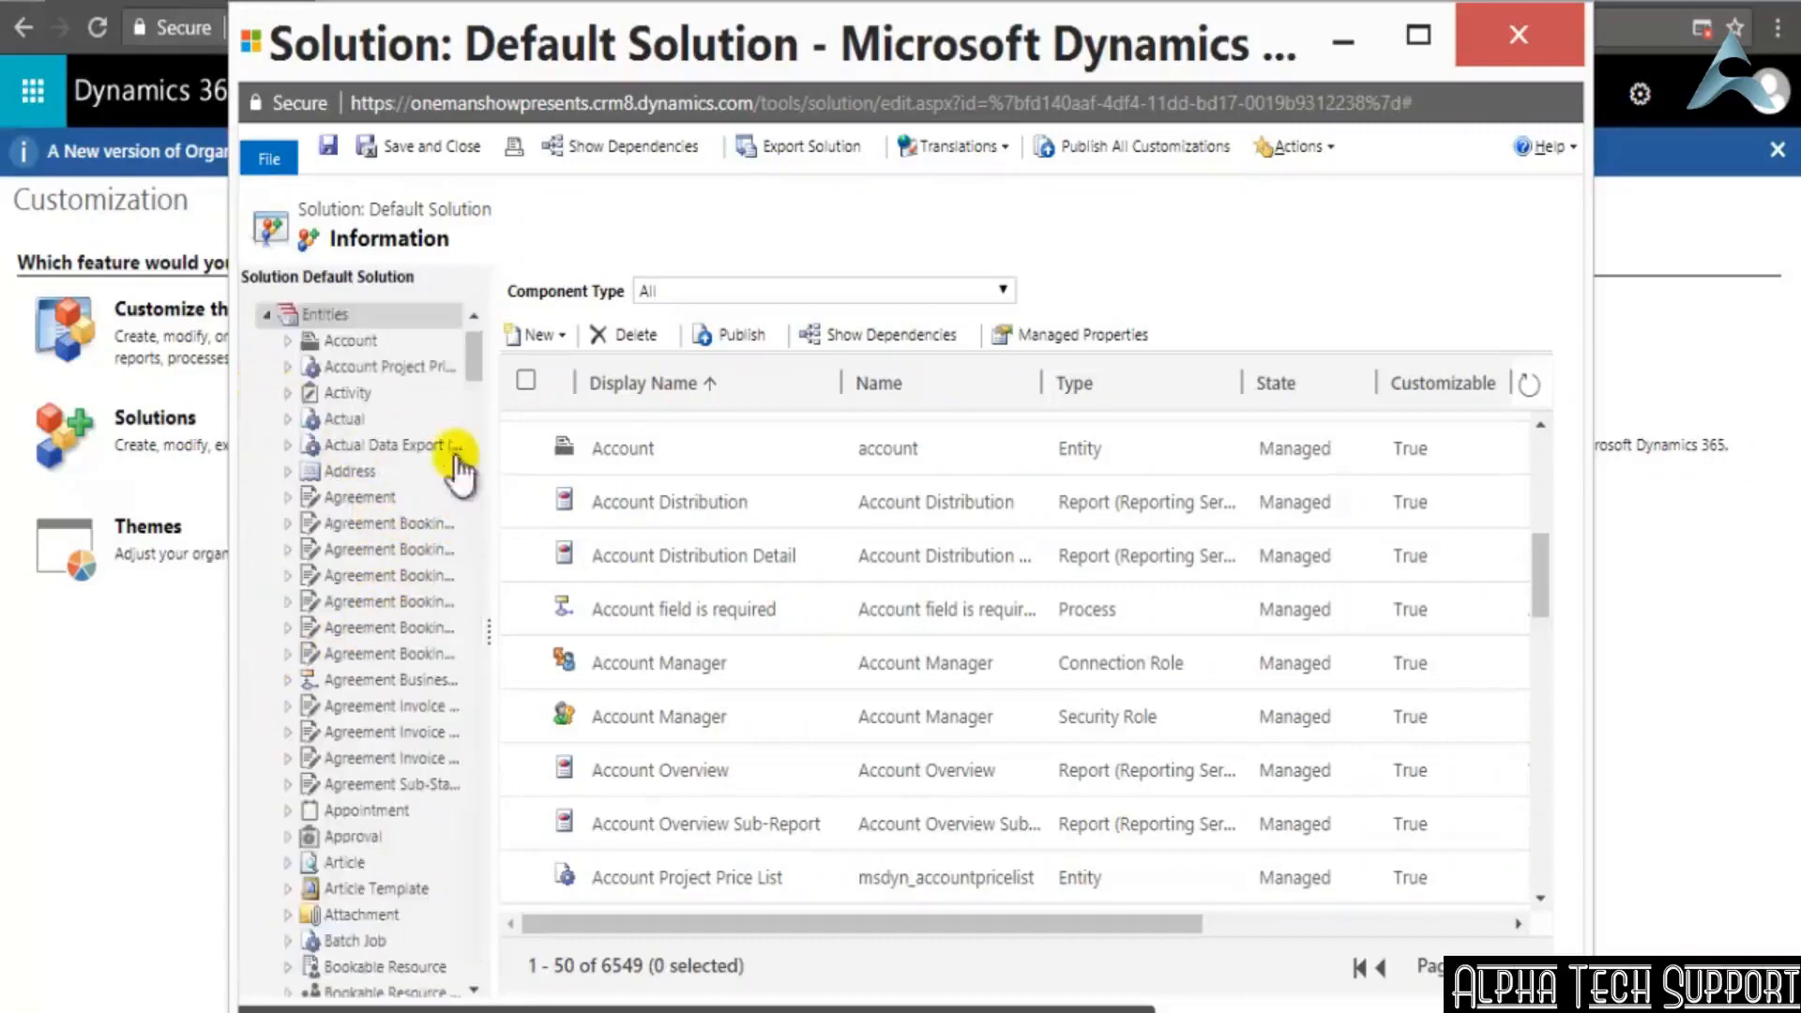
{"action": "left_click_drag", "start_coordinate": [476, 356], "coordinate": [474, 387]}
{"action": "scroll", "coordinate": [474, 386], "scroll_direction": "down", "scroll_amount": 8}
{"action": "scroll", "coordinate": [475, 386], "scroll_direction": "up", "scroll_amount": 15}
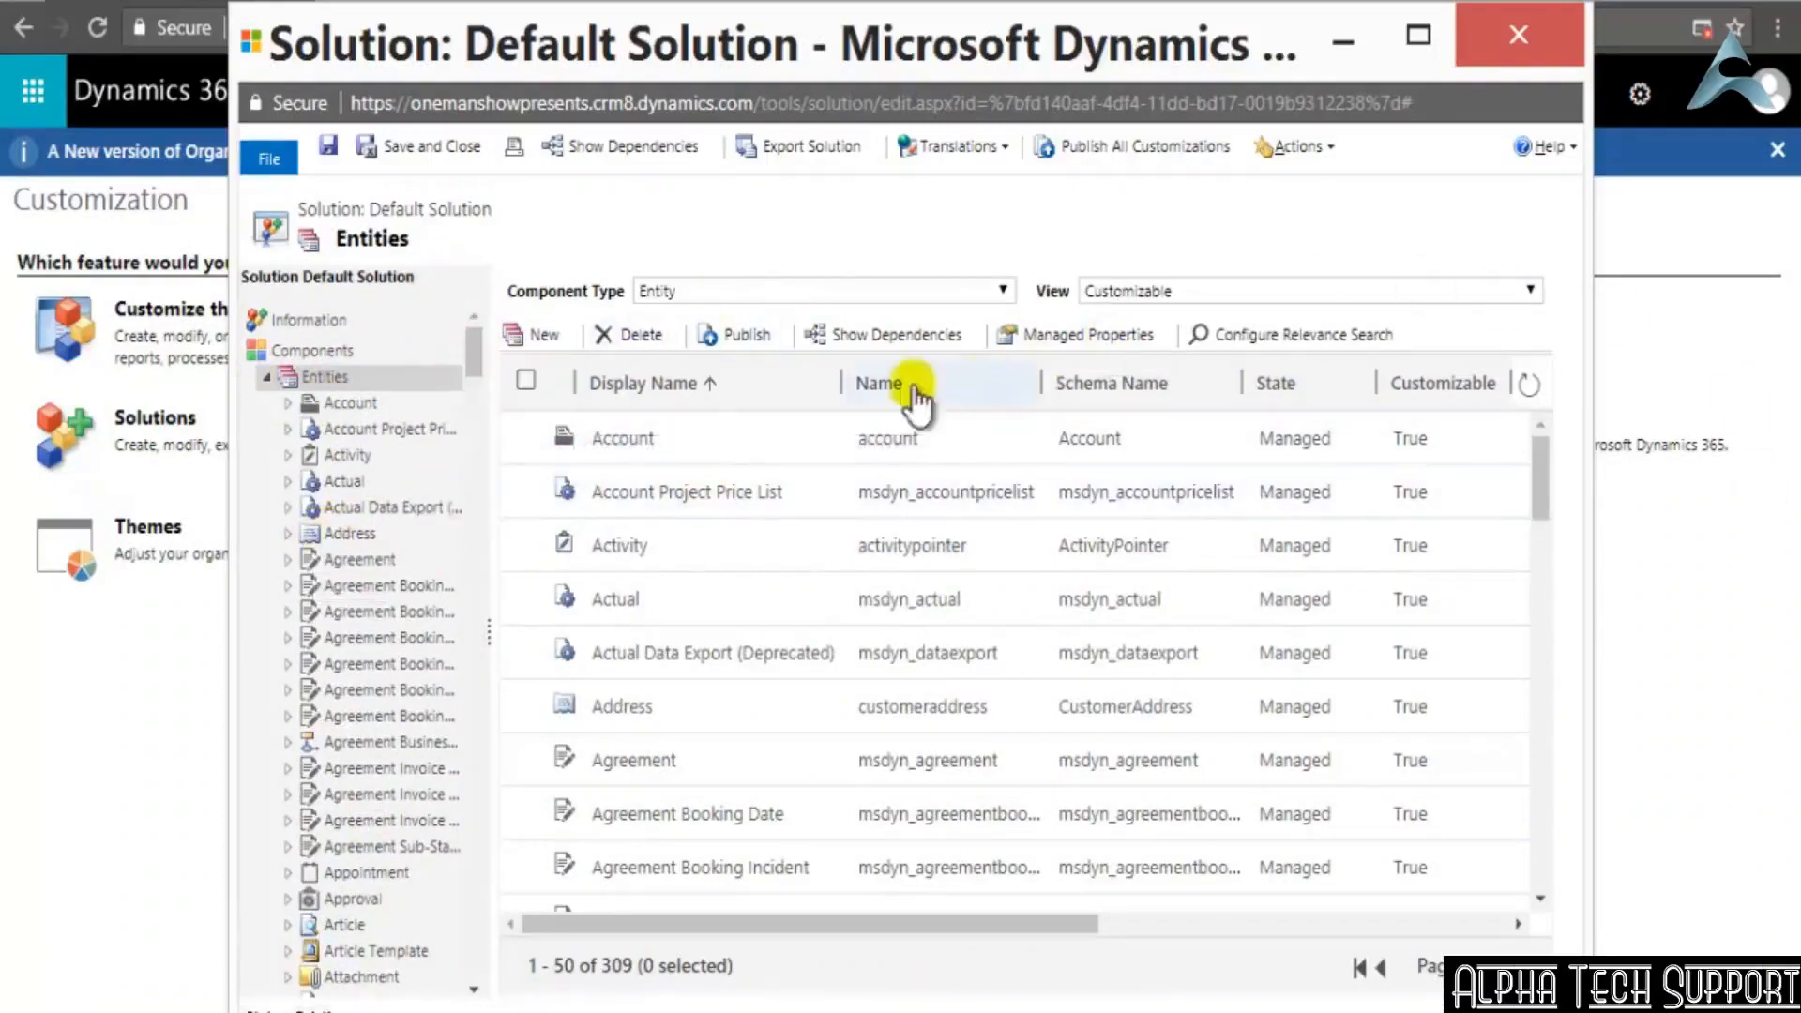
Start a new entity with the display name Employer and the plural name Employers
{"action": "left_click", "coordinate": [541, 328]}
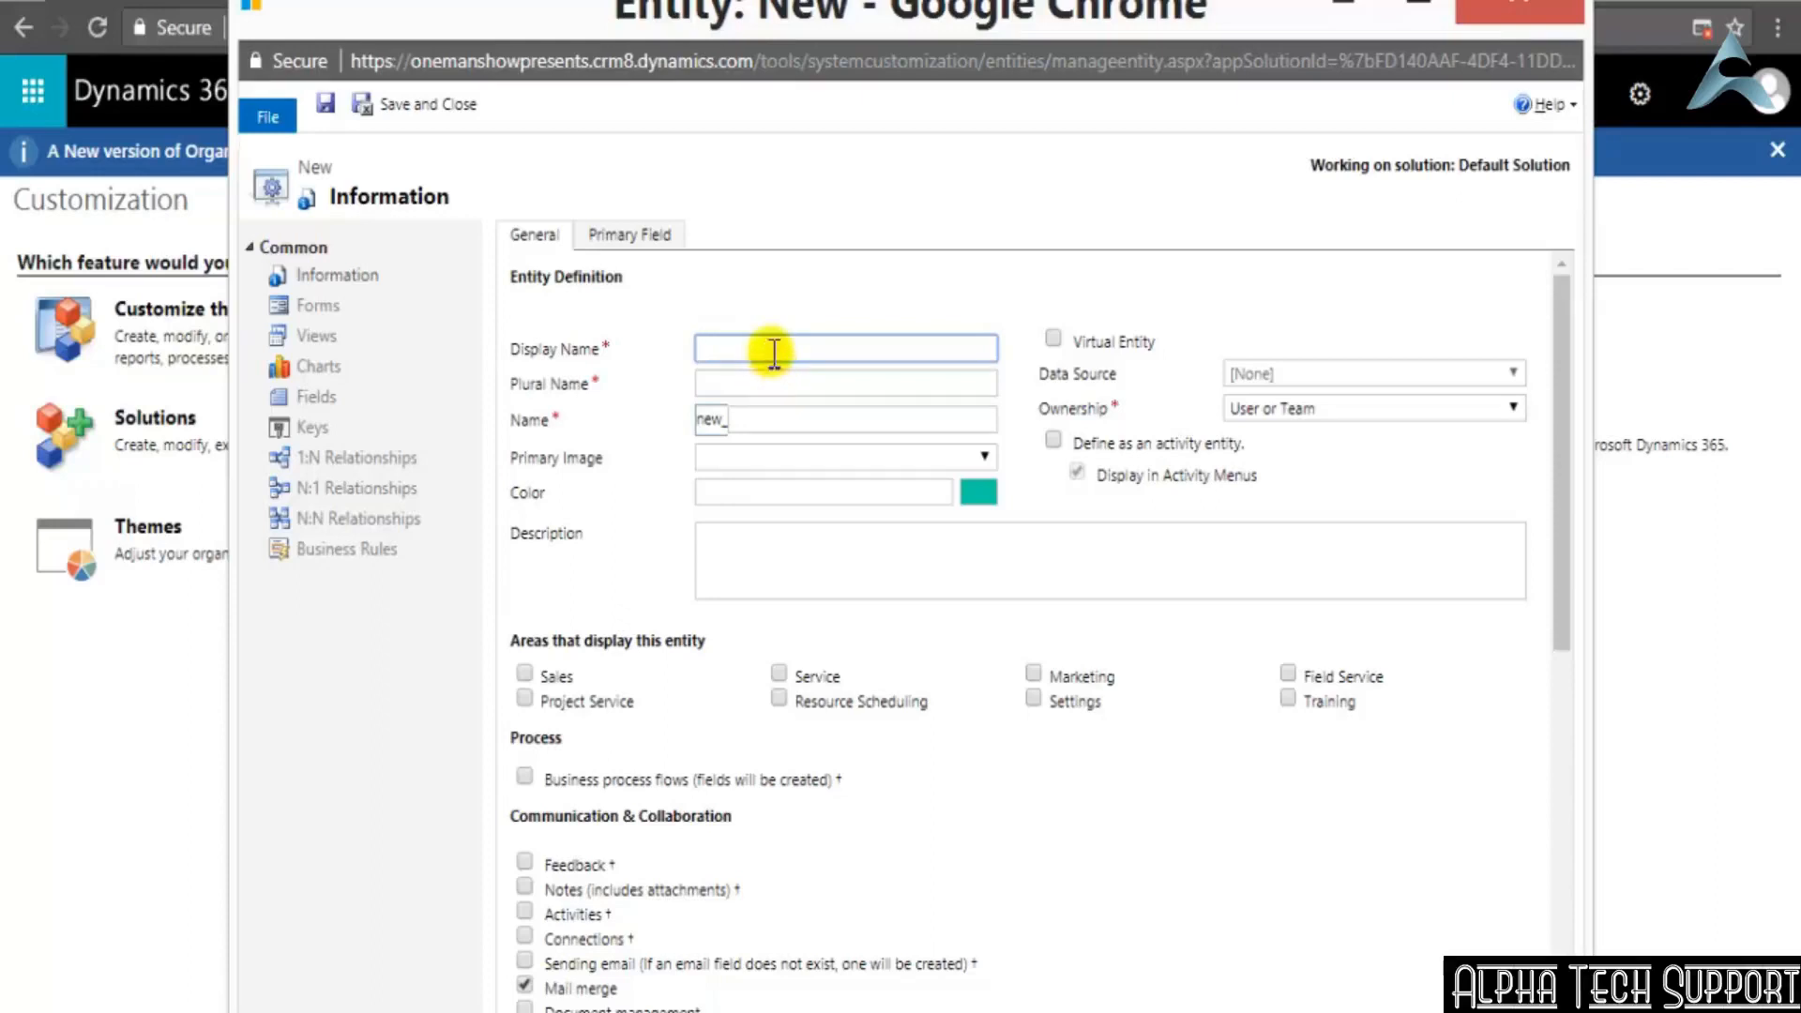
{"action": "type", "text": "Employer"}
{"action": "key", "text": "Tab"}
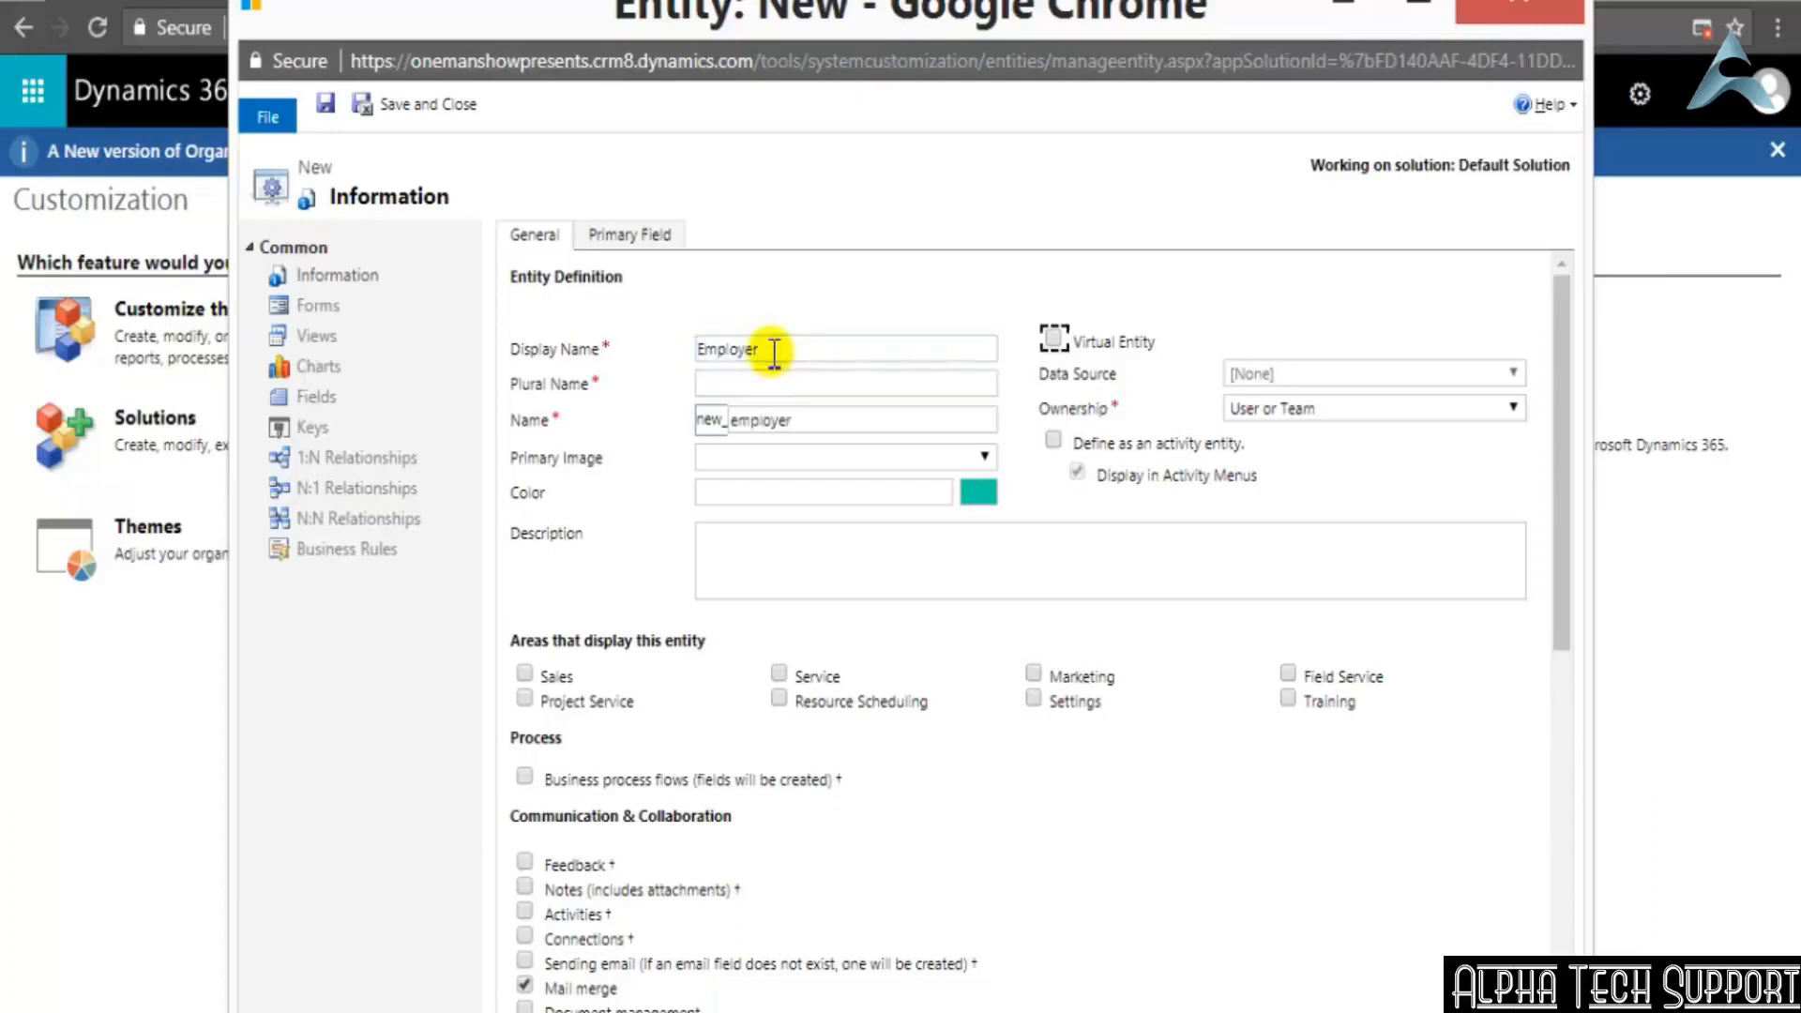
{"action": "key", "text": "shift+Tab"}
{"action": "key", "text": "ctrl+c"}
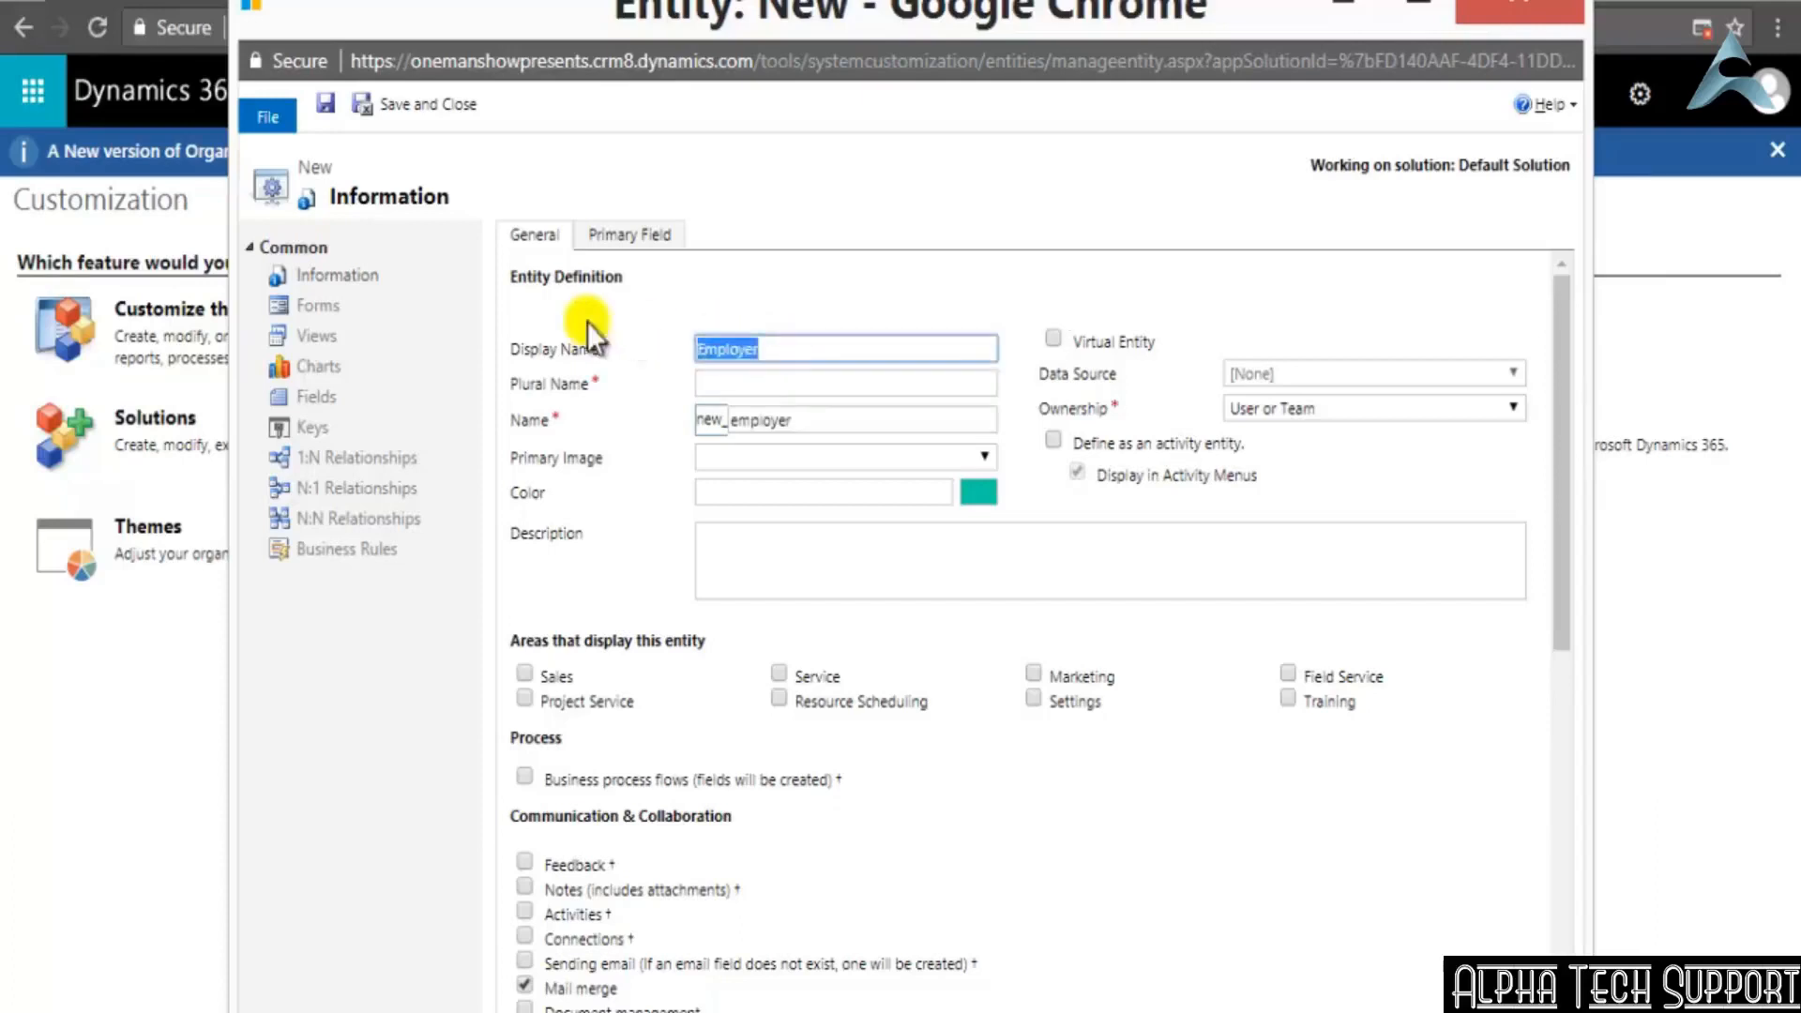
{"action": "left_click", "coordinate": [790, 382]}
{"action": "key", "text": "ctrl+v"}
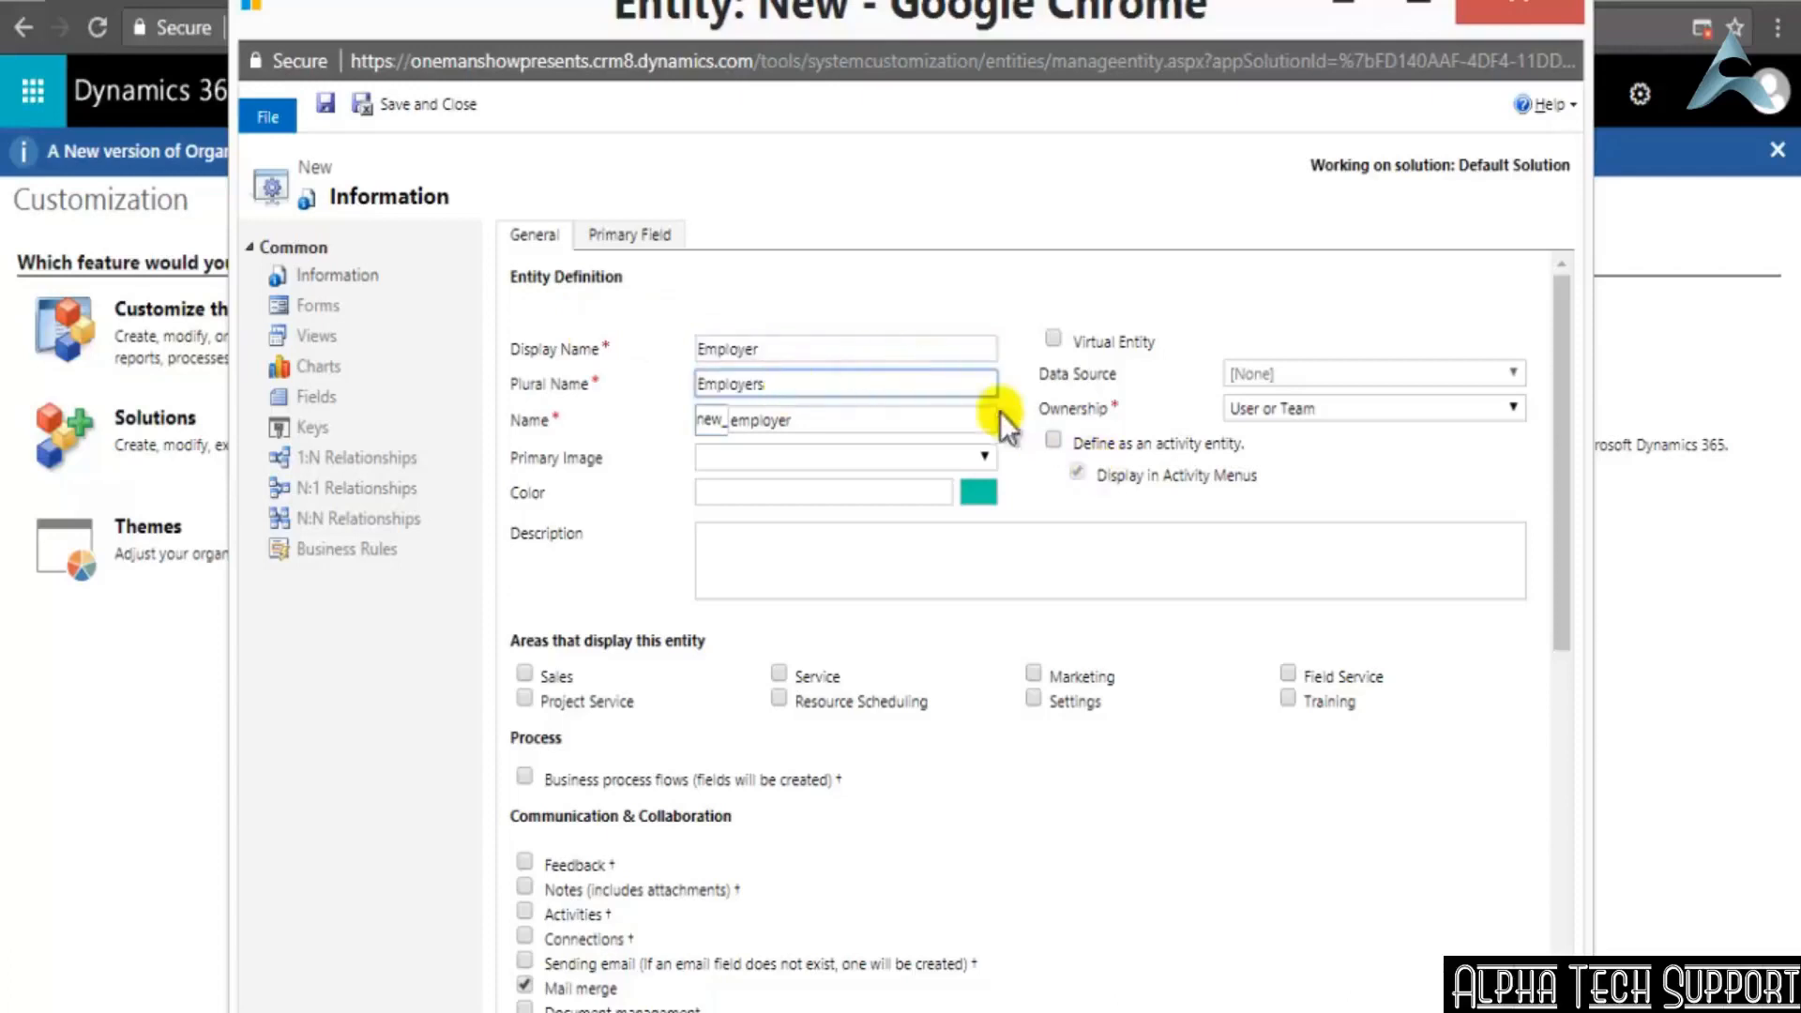
{"action": "type", "text": "s"}
Set the Employer entity to display in the Sales, Service, Marketing and Settings areas
{"action": "left_click", "coordinate": [1019, 366]}
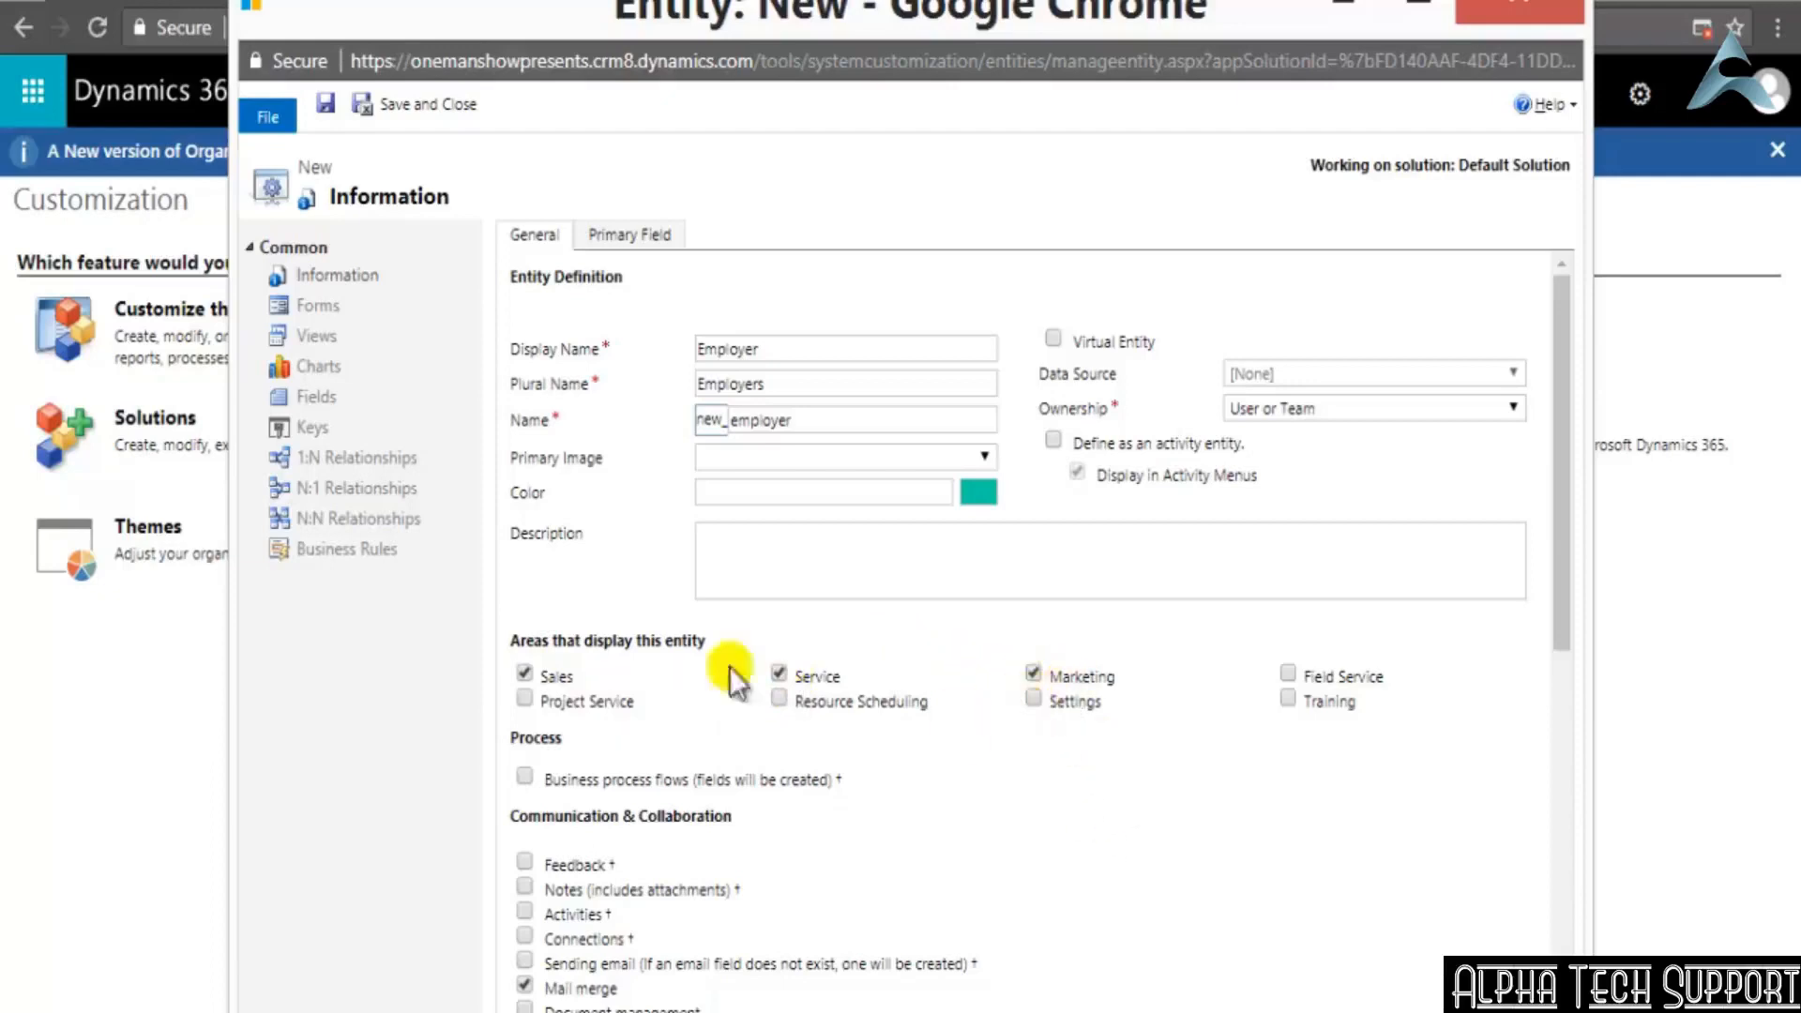
{"action": "left_click", "coordinate": [1034, 700]}
Examine the Name, Color and Description fields in the Employer entity's definition
{"action": "left_click", "coordinate": [796, 419]}
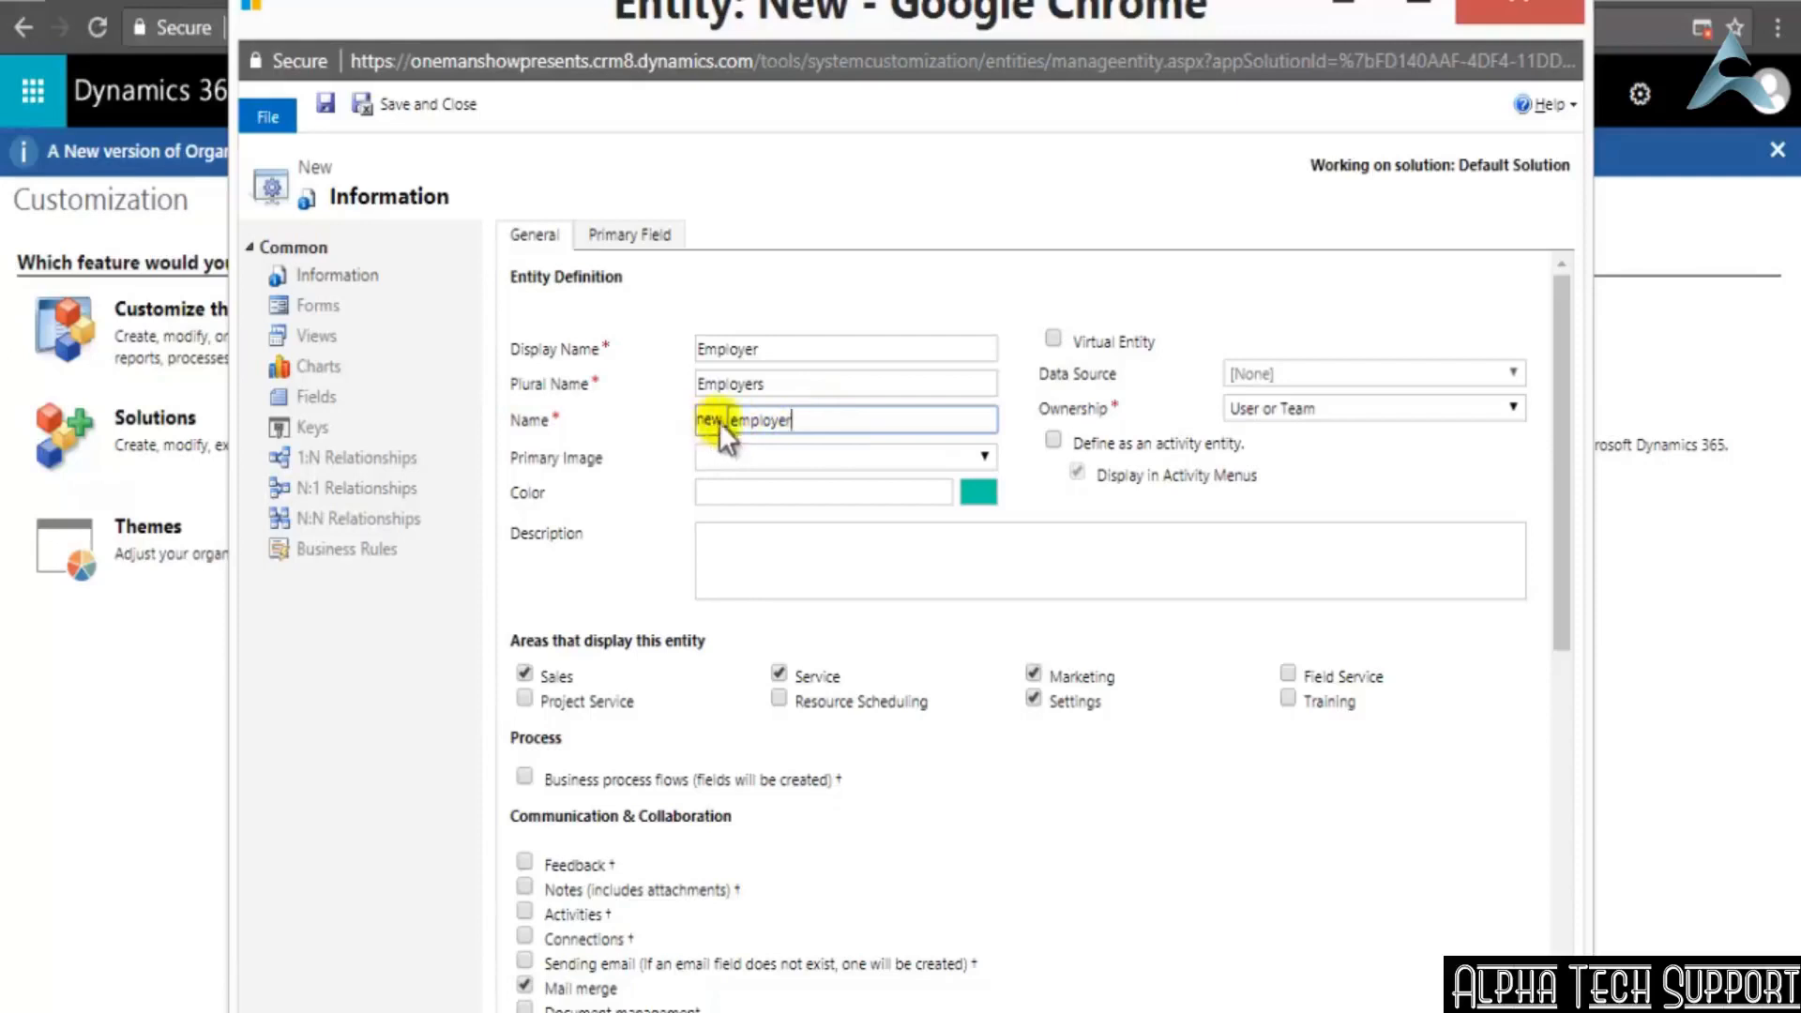
{"action": "left_click", "coordinate": [869, 408]}
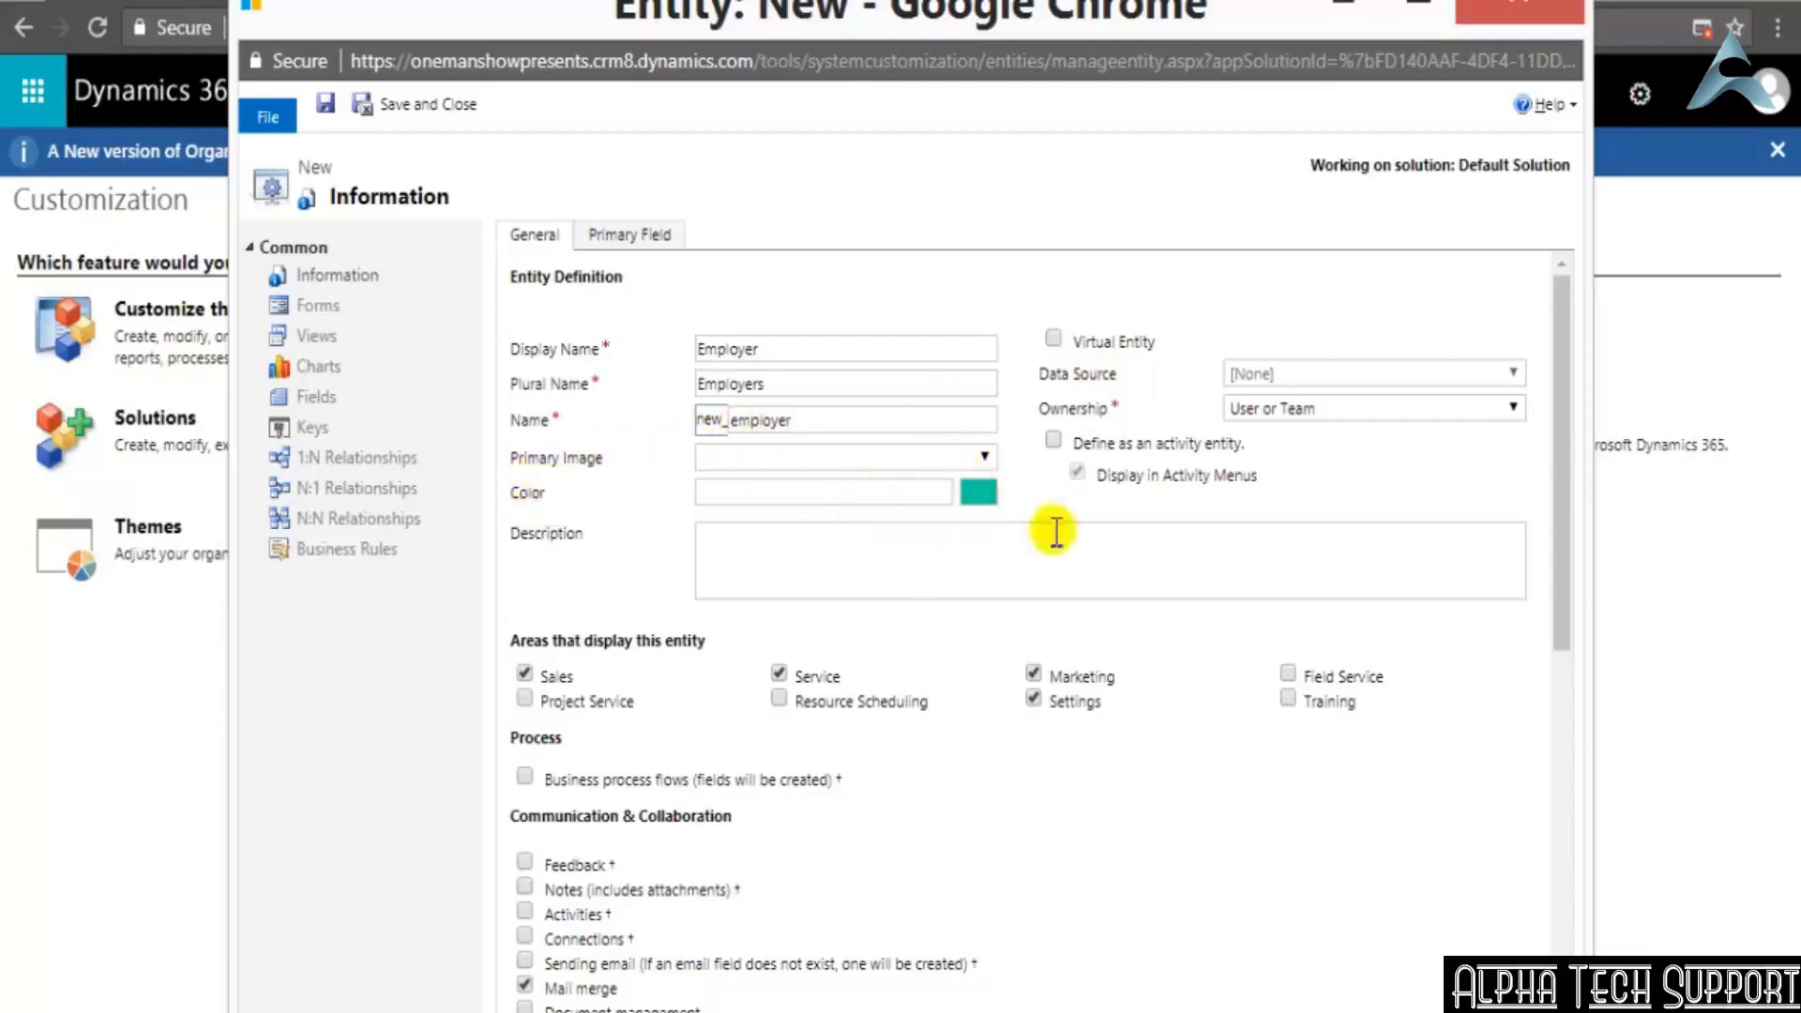
{"action": "left_click", "coordinate": [977, 501]}
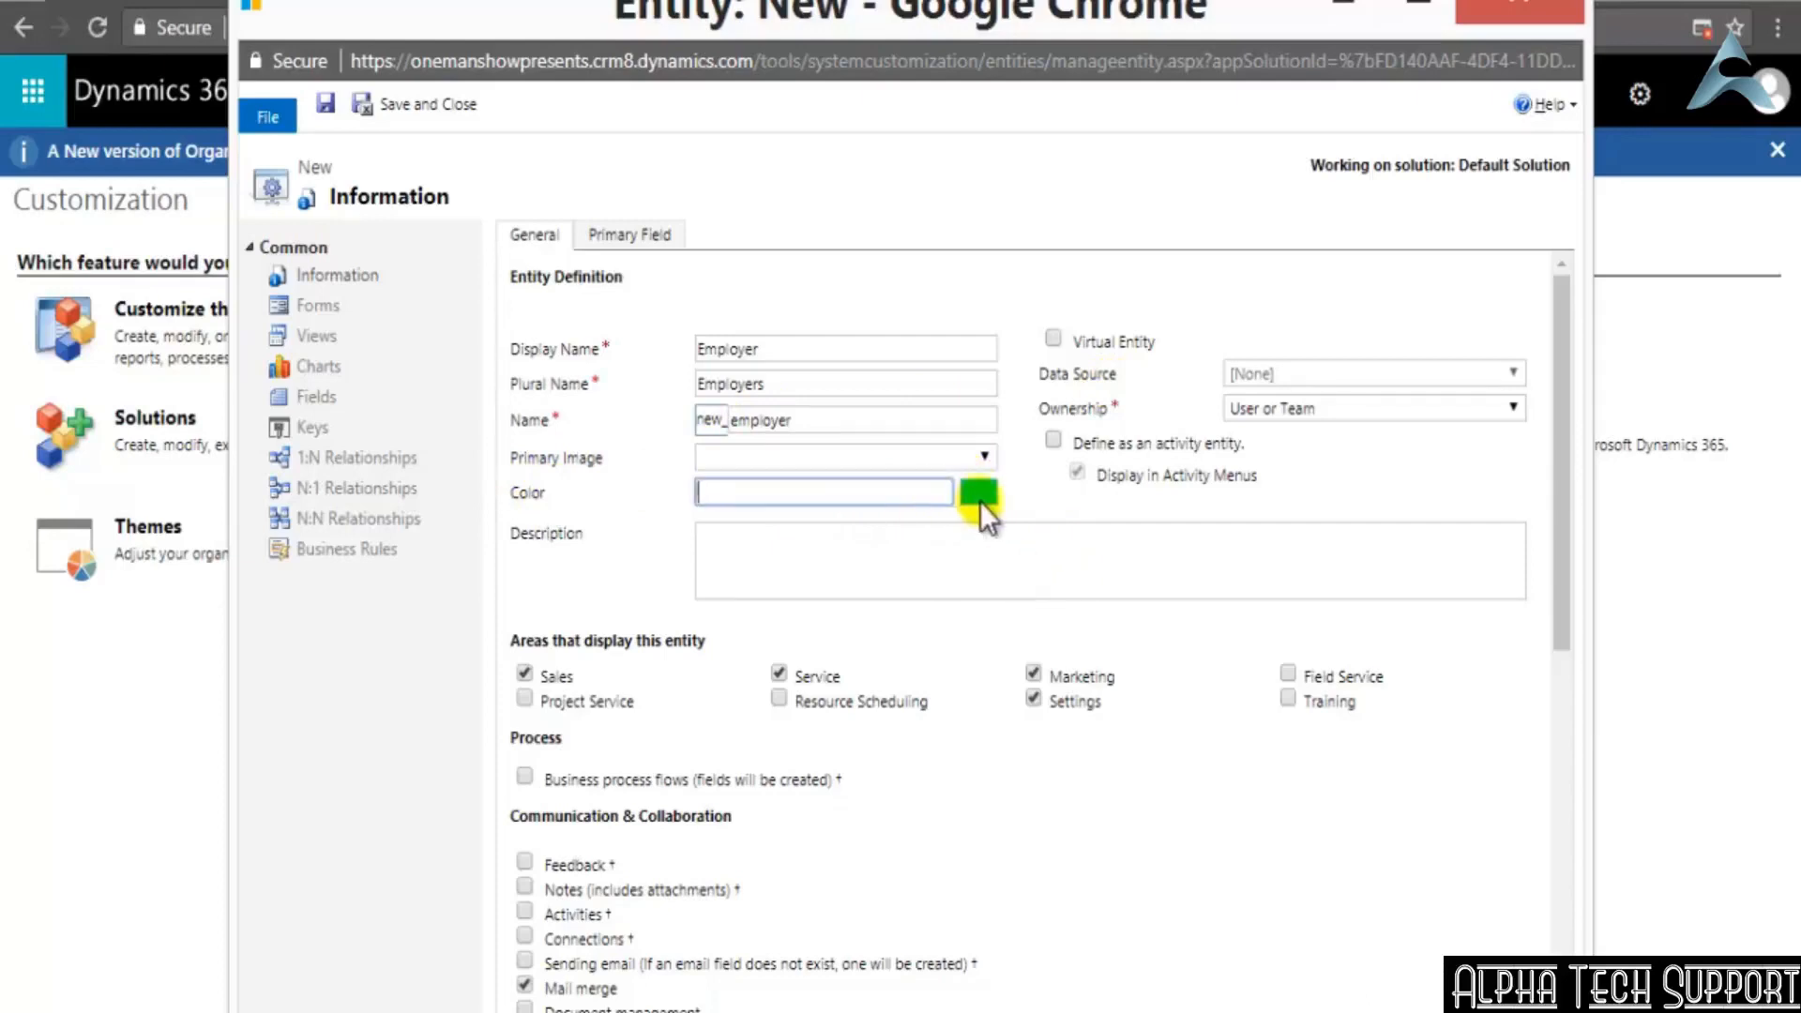
{"action": "left_click", "coordinate": [823, 542]}
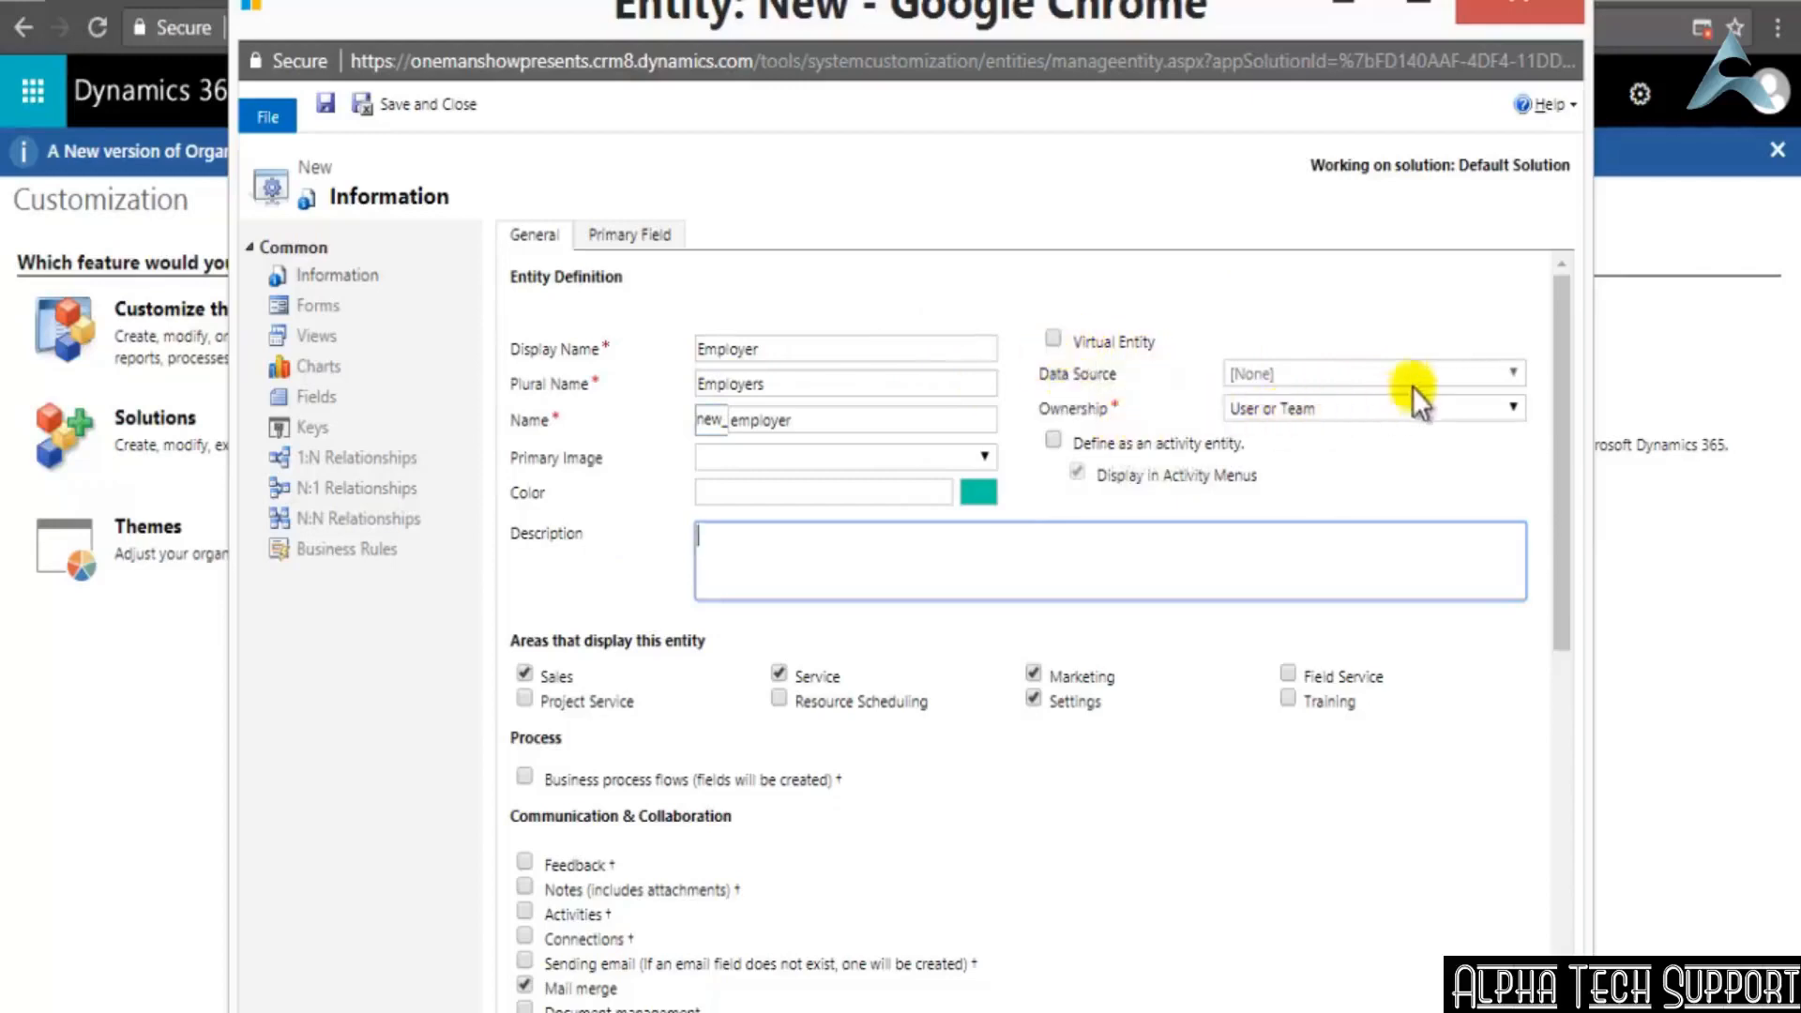
Mark the Employer entity as a virtual entity
{"action": "left_click", "coordinate": [1054, 338]}
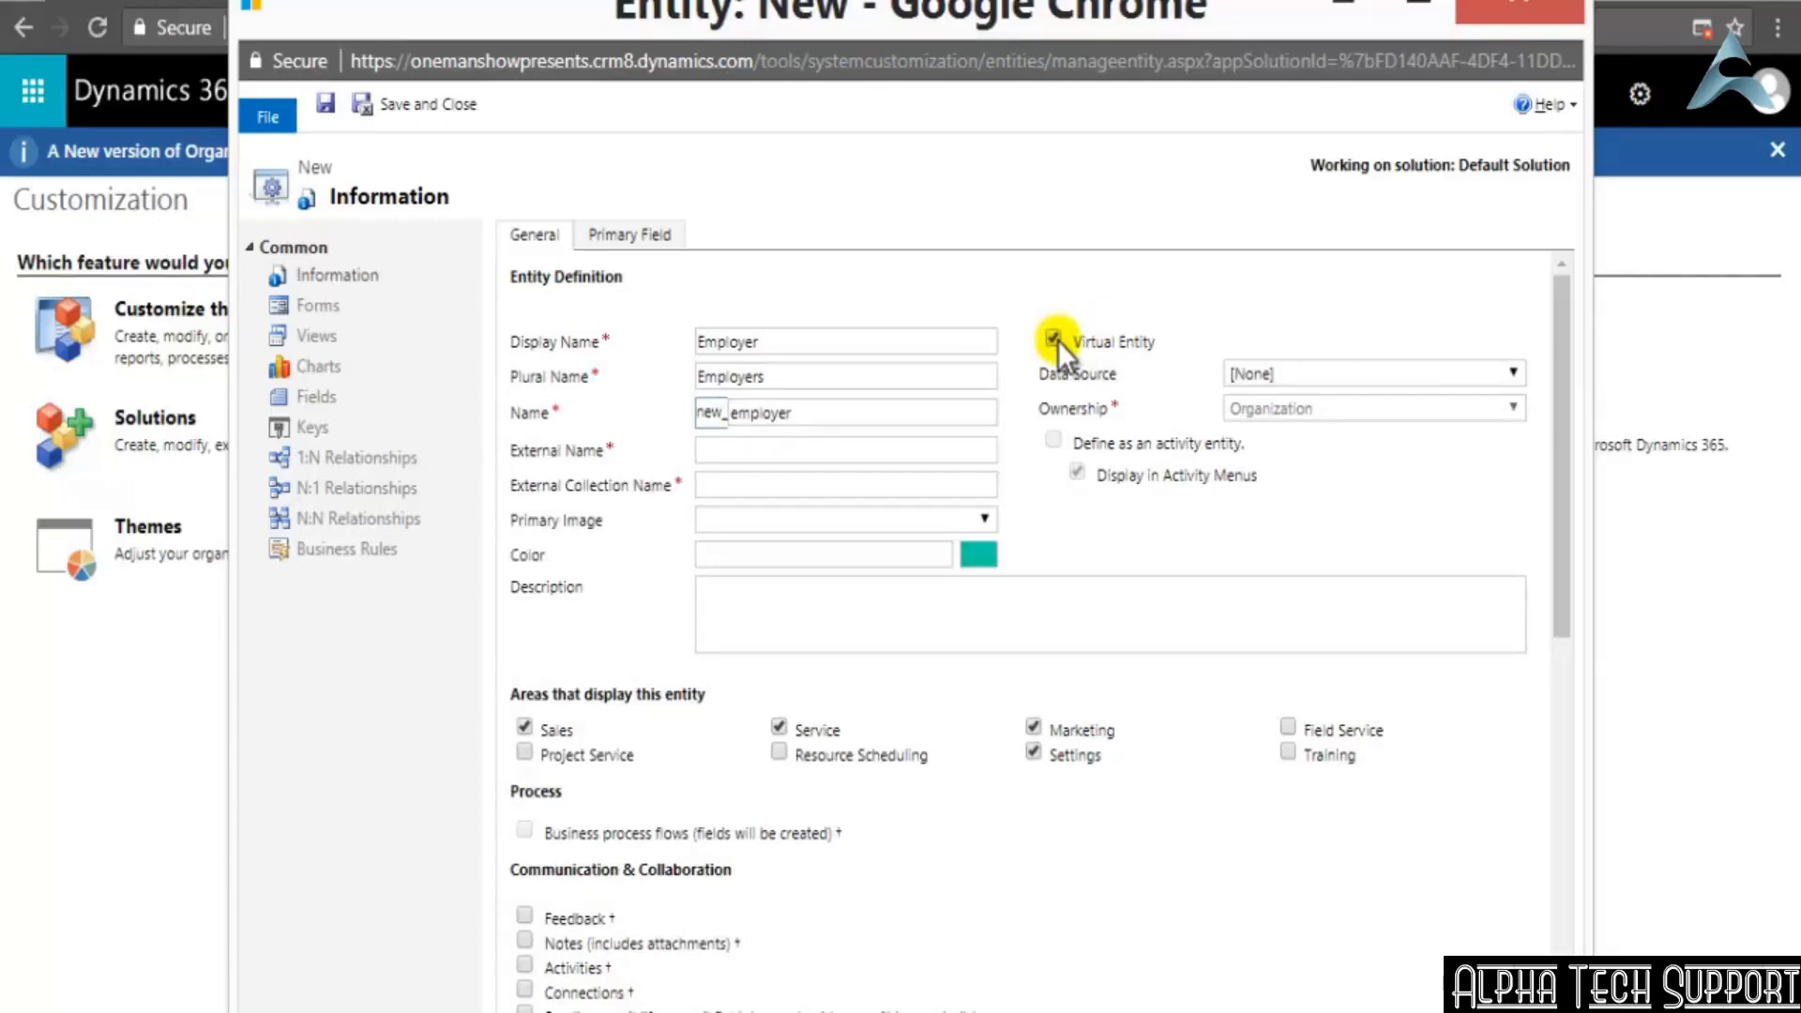
Make Employer a non-virtual entity and set its ownership to Organization
{"action": "left_click", "coordinate": [1054, 337]}
{"action": "left_click", "coordinate": [1056, 339]}
{"action": "left_click", "coordinate": [1055, 340]}
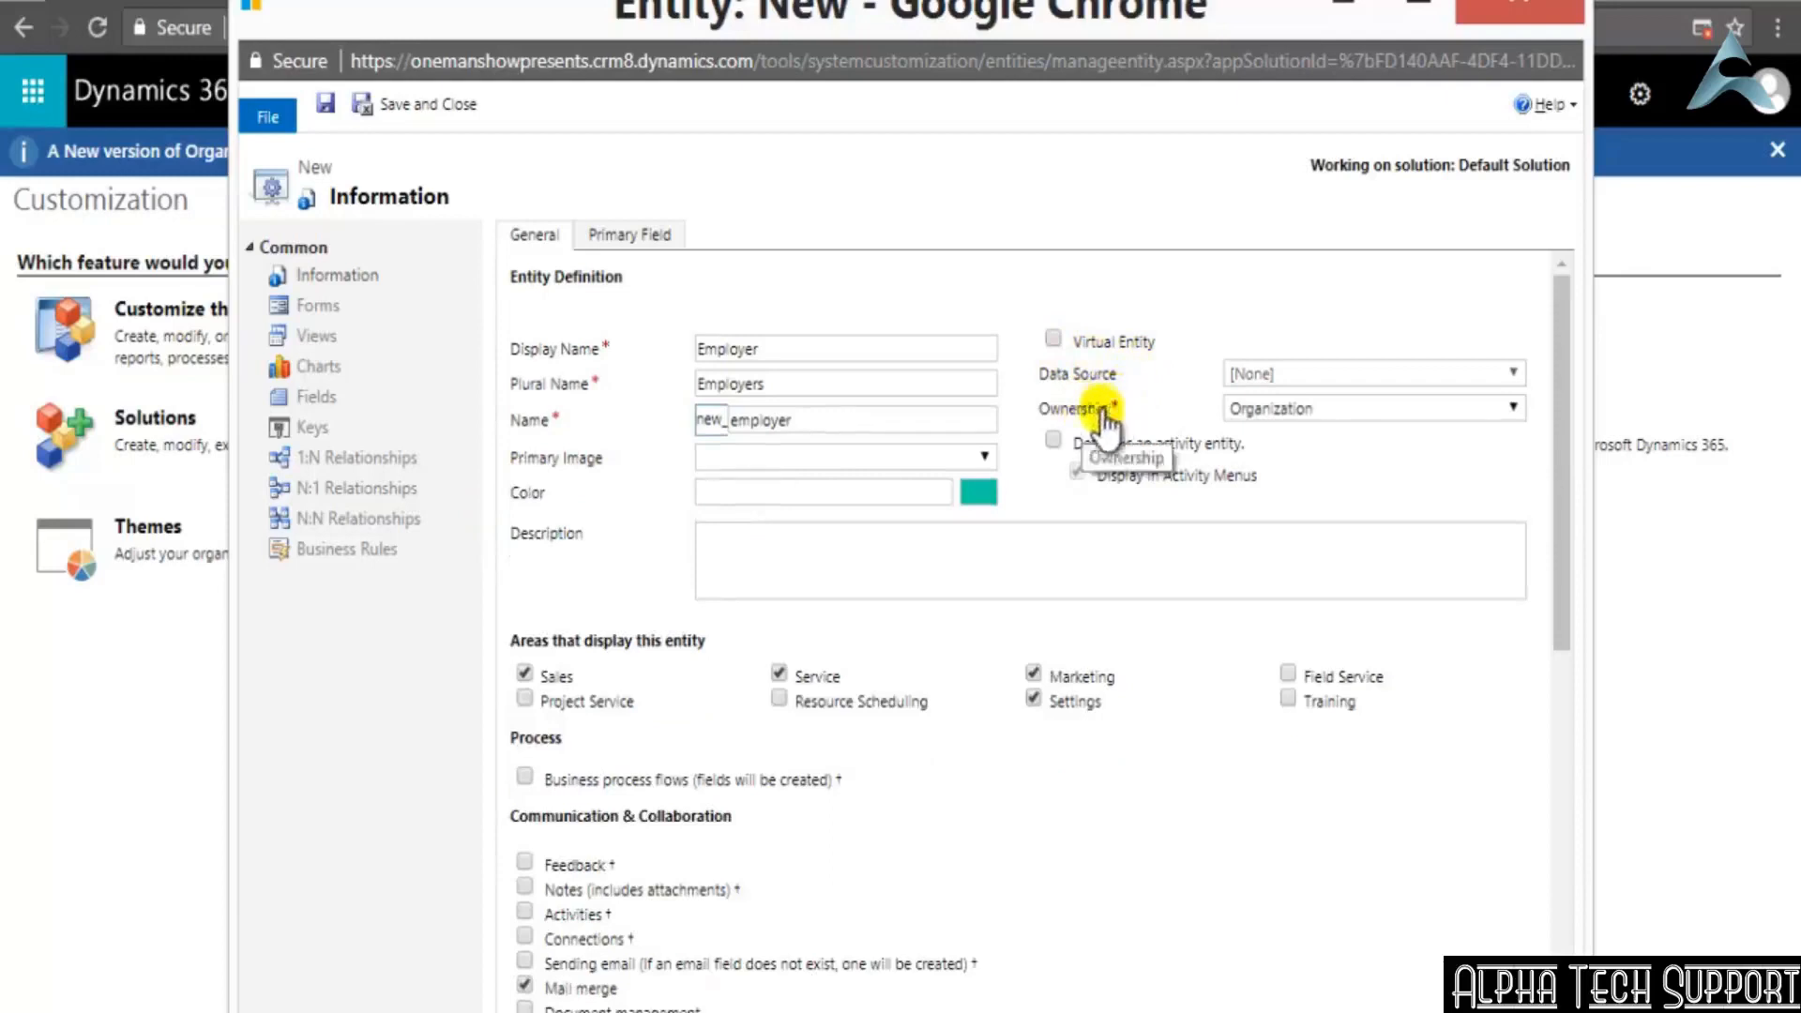
{"action": "left_click", "coordinate": [1513, 406]}
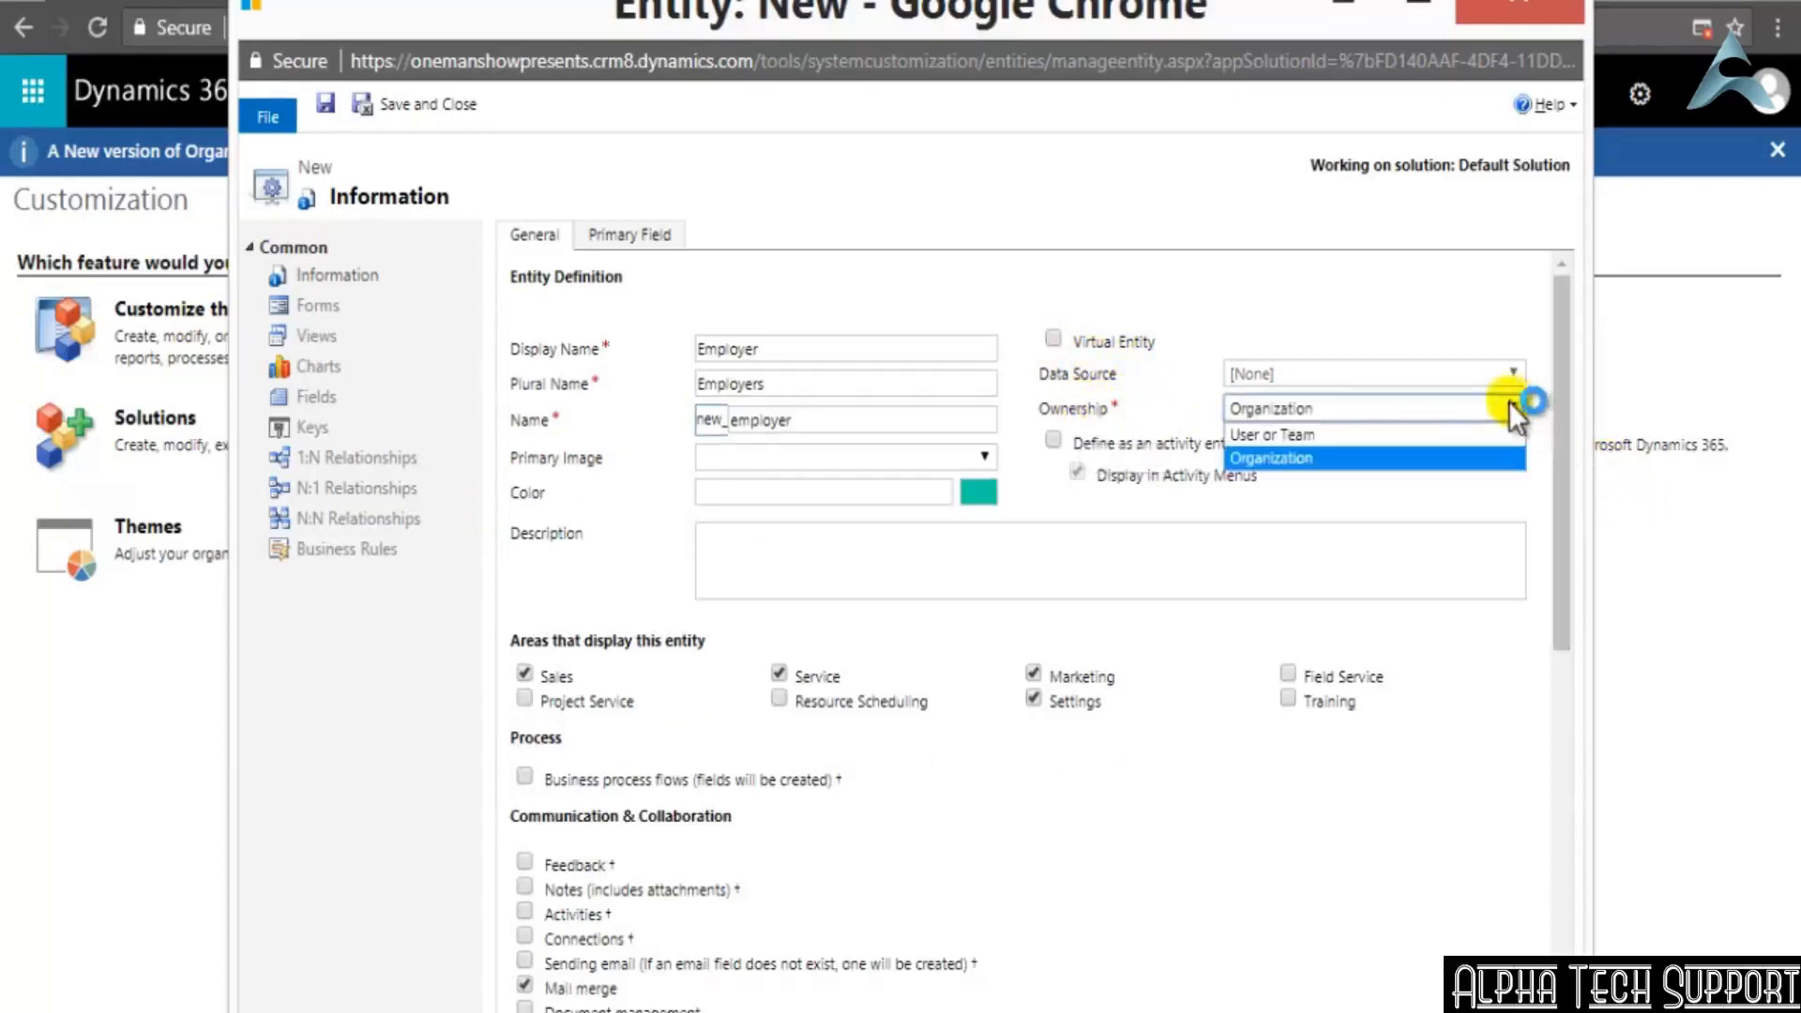
{"action": "left_click", "coordinate": [1313, 455]}
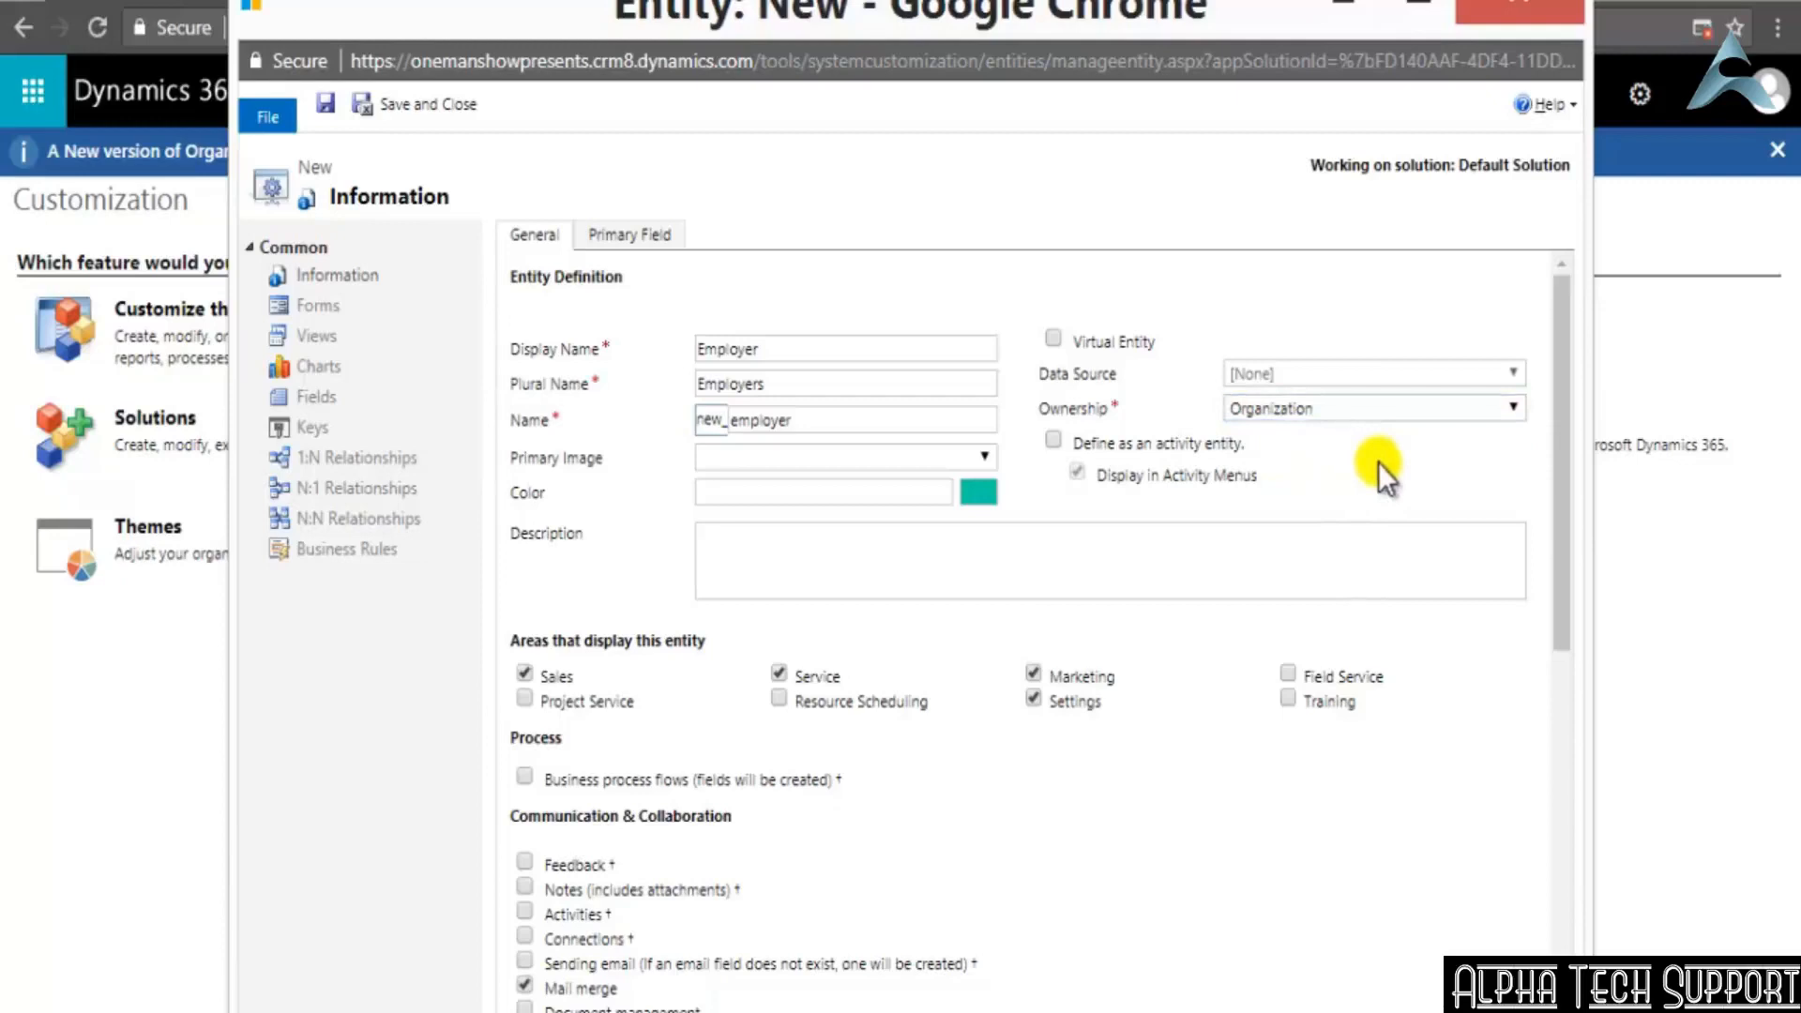
Examine the Employer entity's activity, Process, Communication & Collaboration, Data Services, Outlook & Mobile and Help options
{"action": "scroll", "coordinate": [689, 606], "scroll_direction": "down", "scroll_amount": 3}
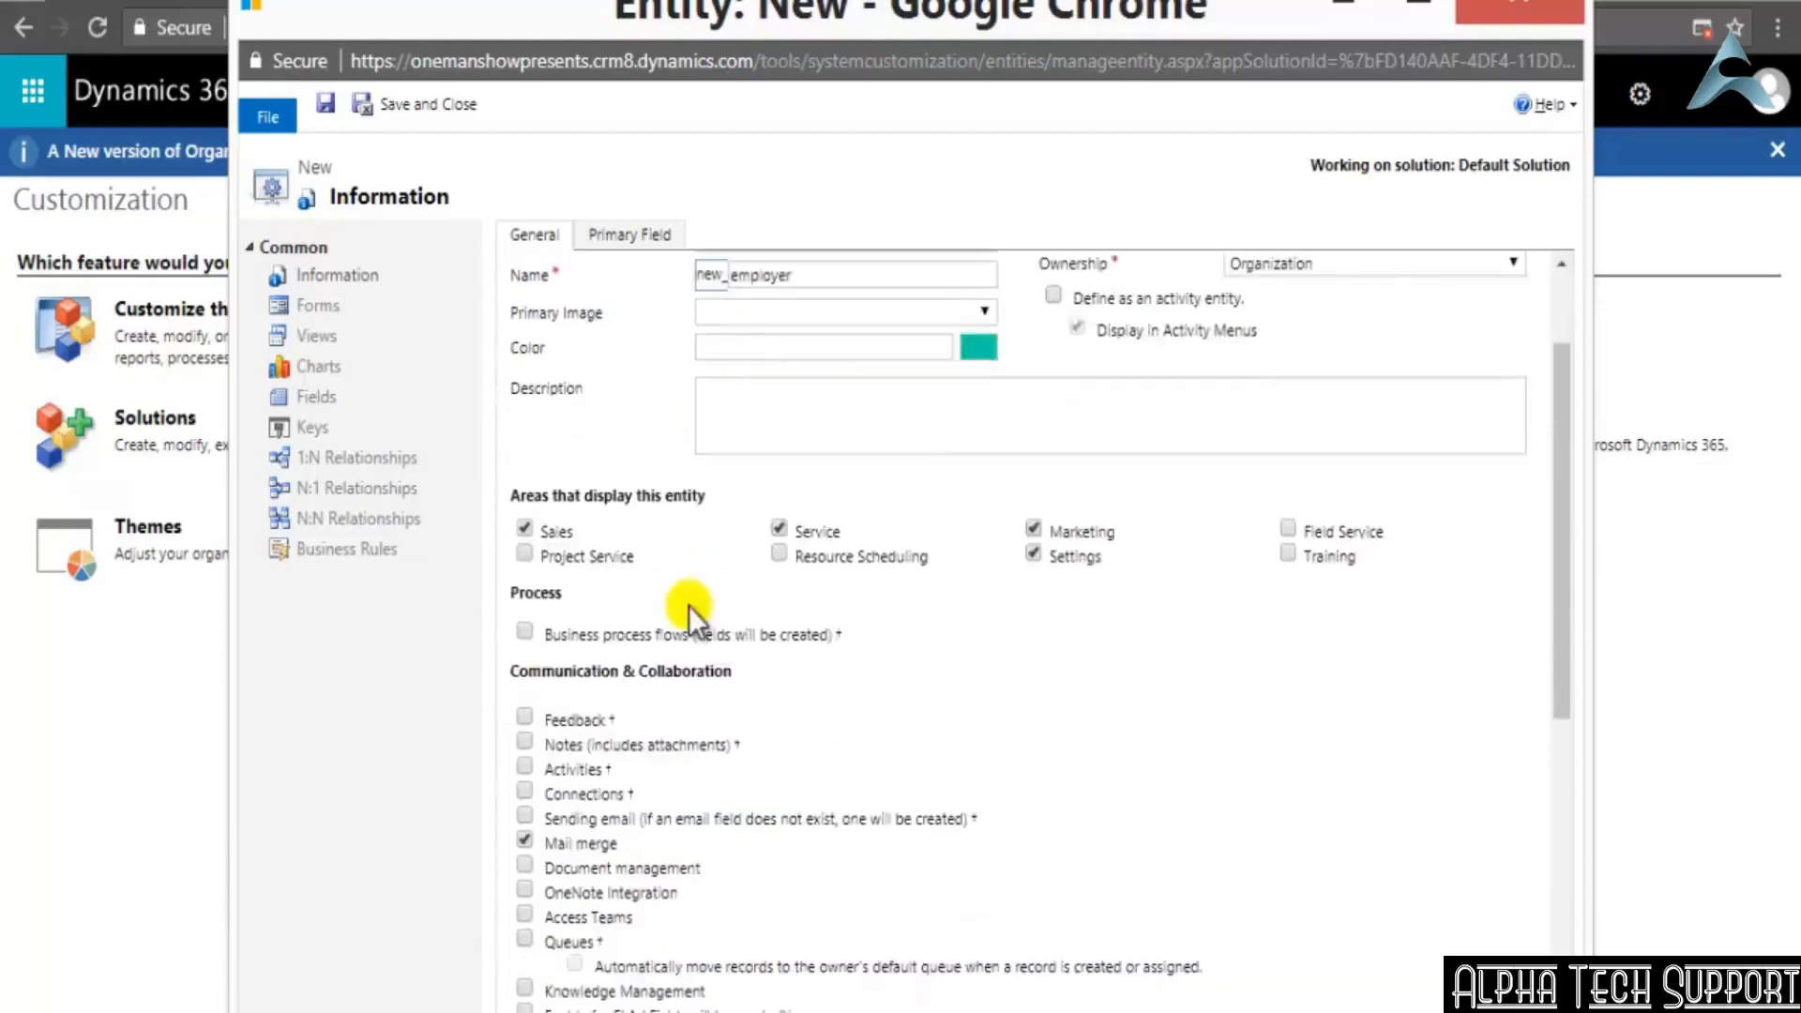
{"action": "scroll", "coordinate": [1027, 544], "scroll_direction": "up", "scroll_amount": 3}
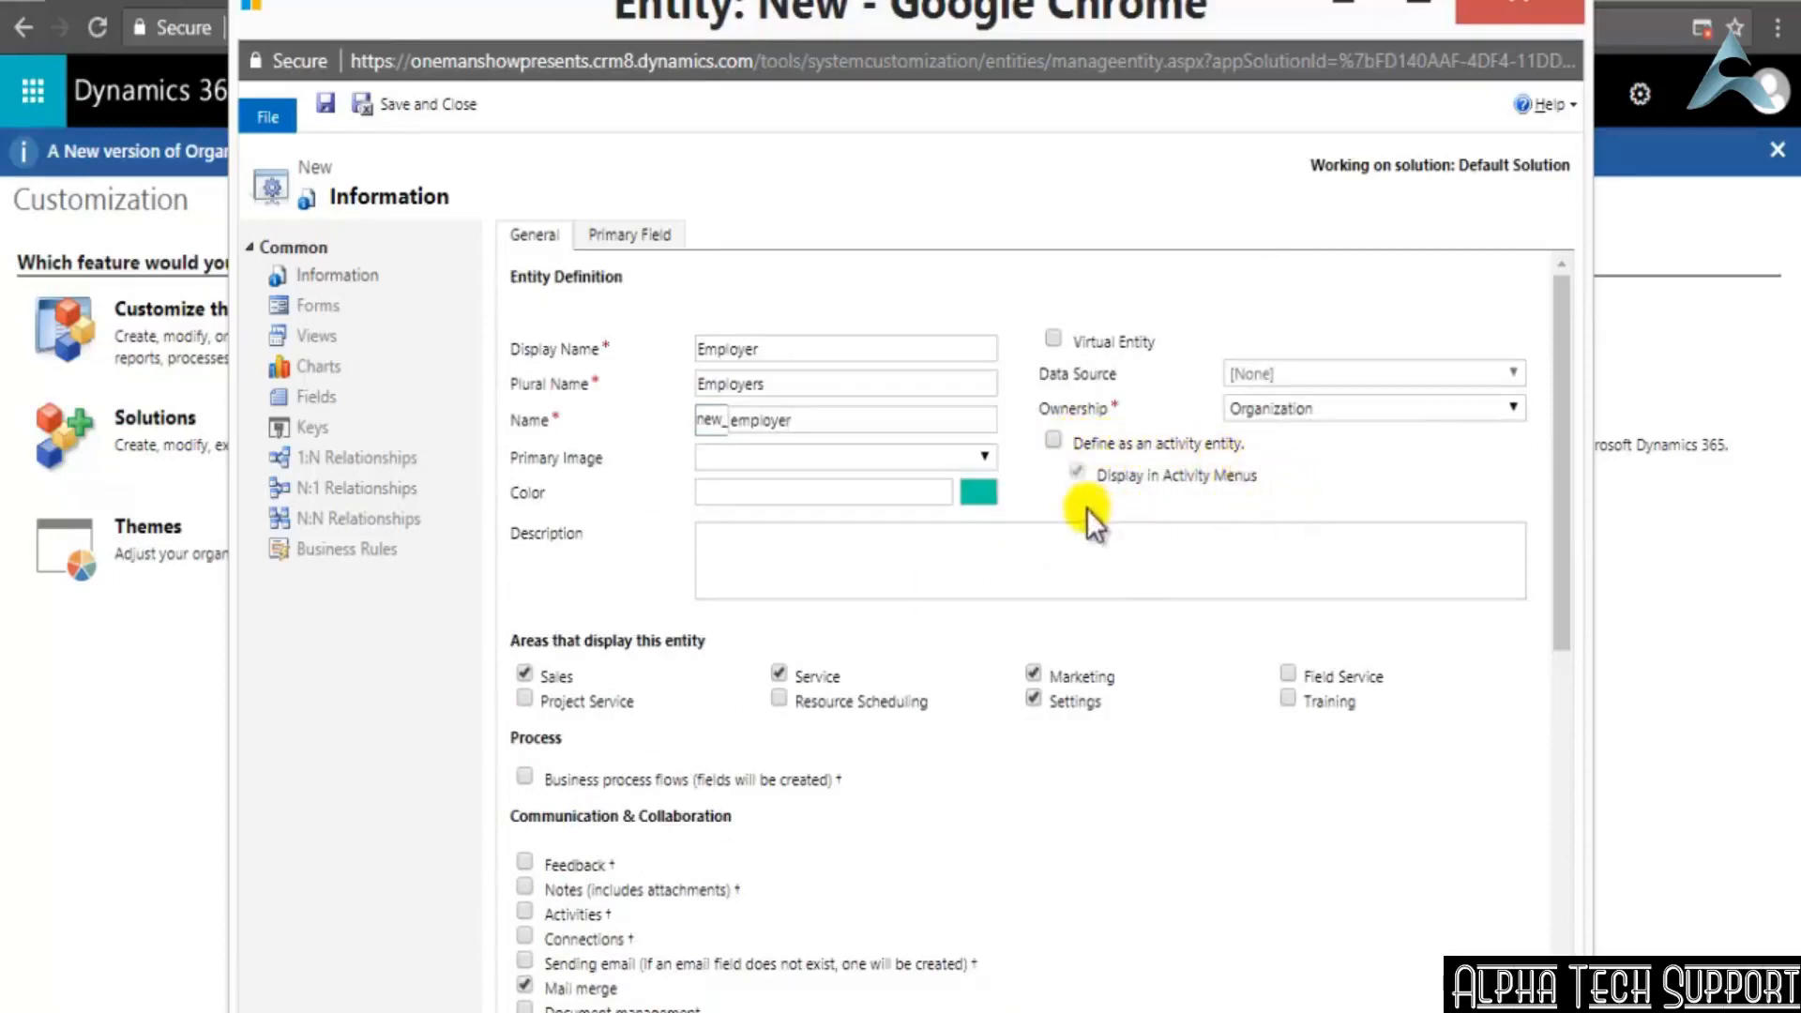
{"action": "scroll", "coordinate": [1086, 509], "scroll_direction": "down", "scroll_amount": 9}
{"action": "scroll", "coordinate": [1087, 509], "scroll_direction": "down", "scroll_amount": 1}
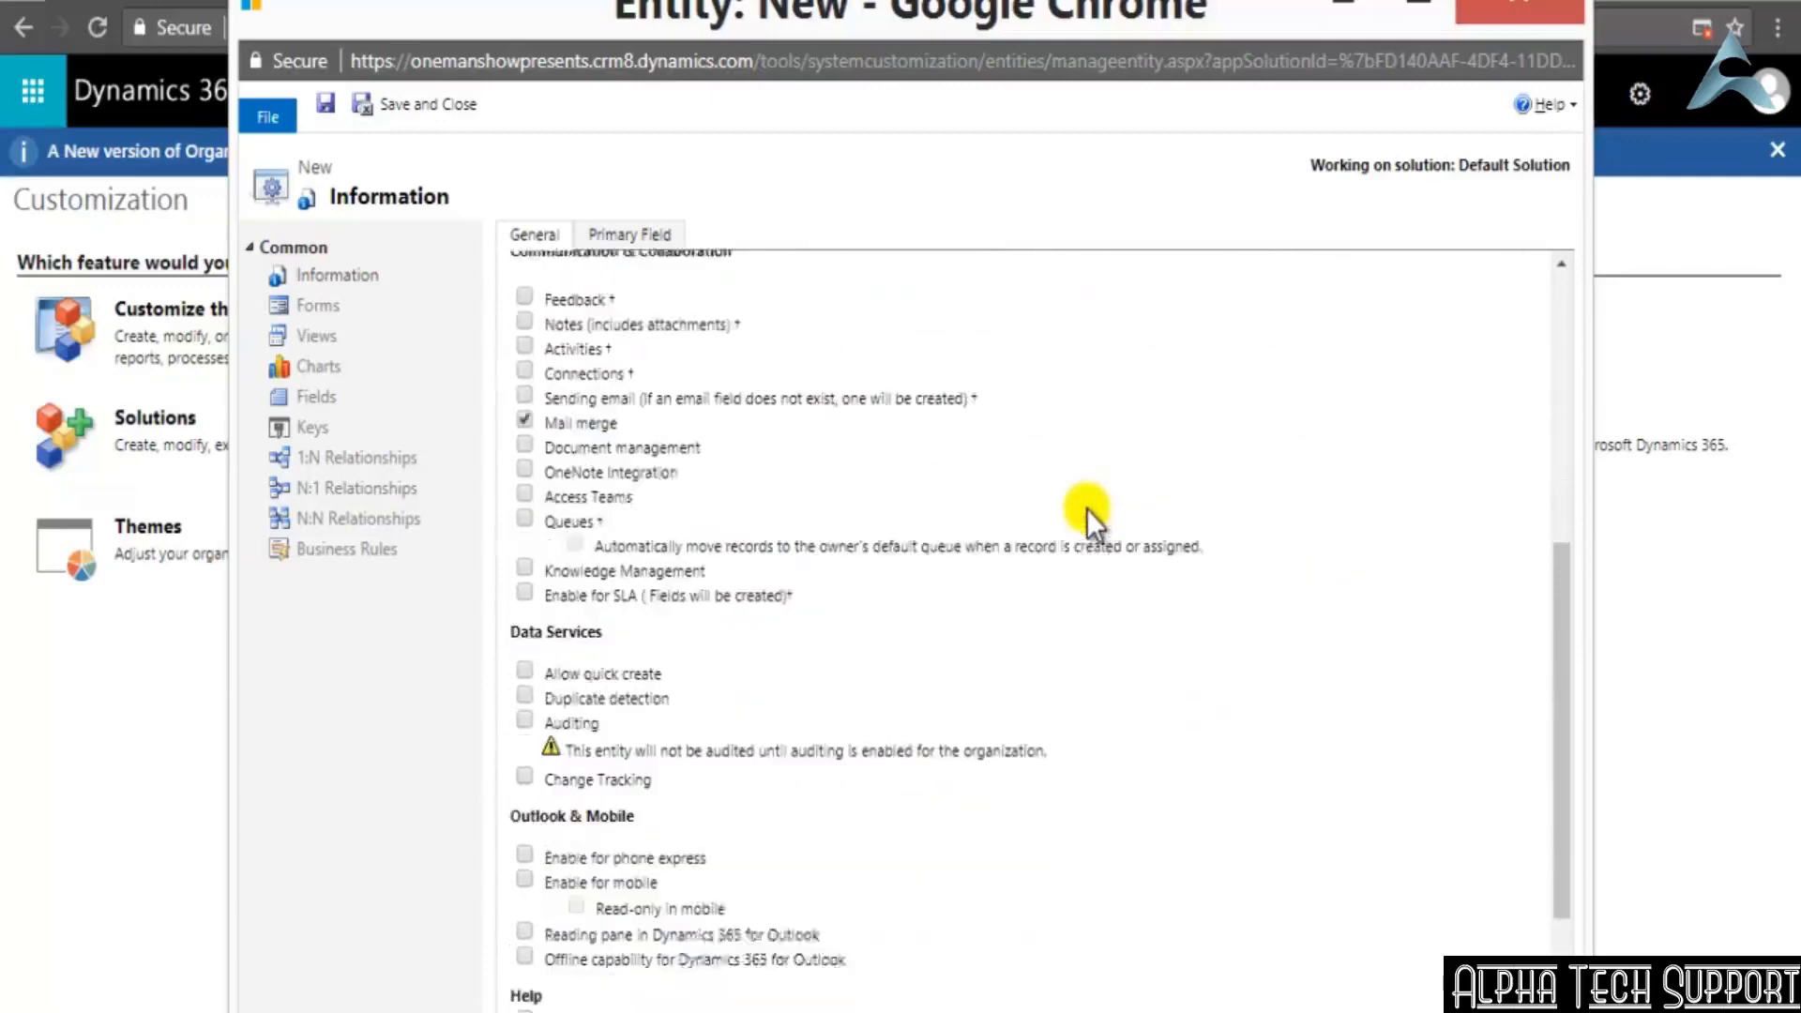
{"action": "scroll", "coordinate": [1086, 508], "scroll_direction": "up", "scroll_amount": 1}
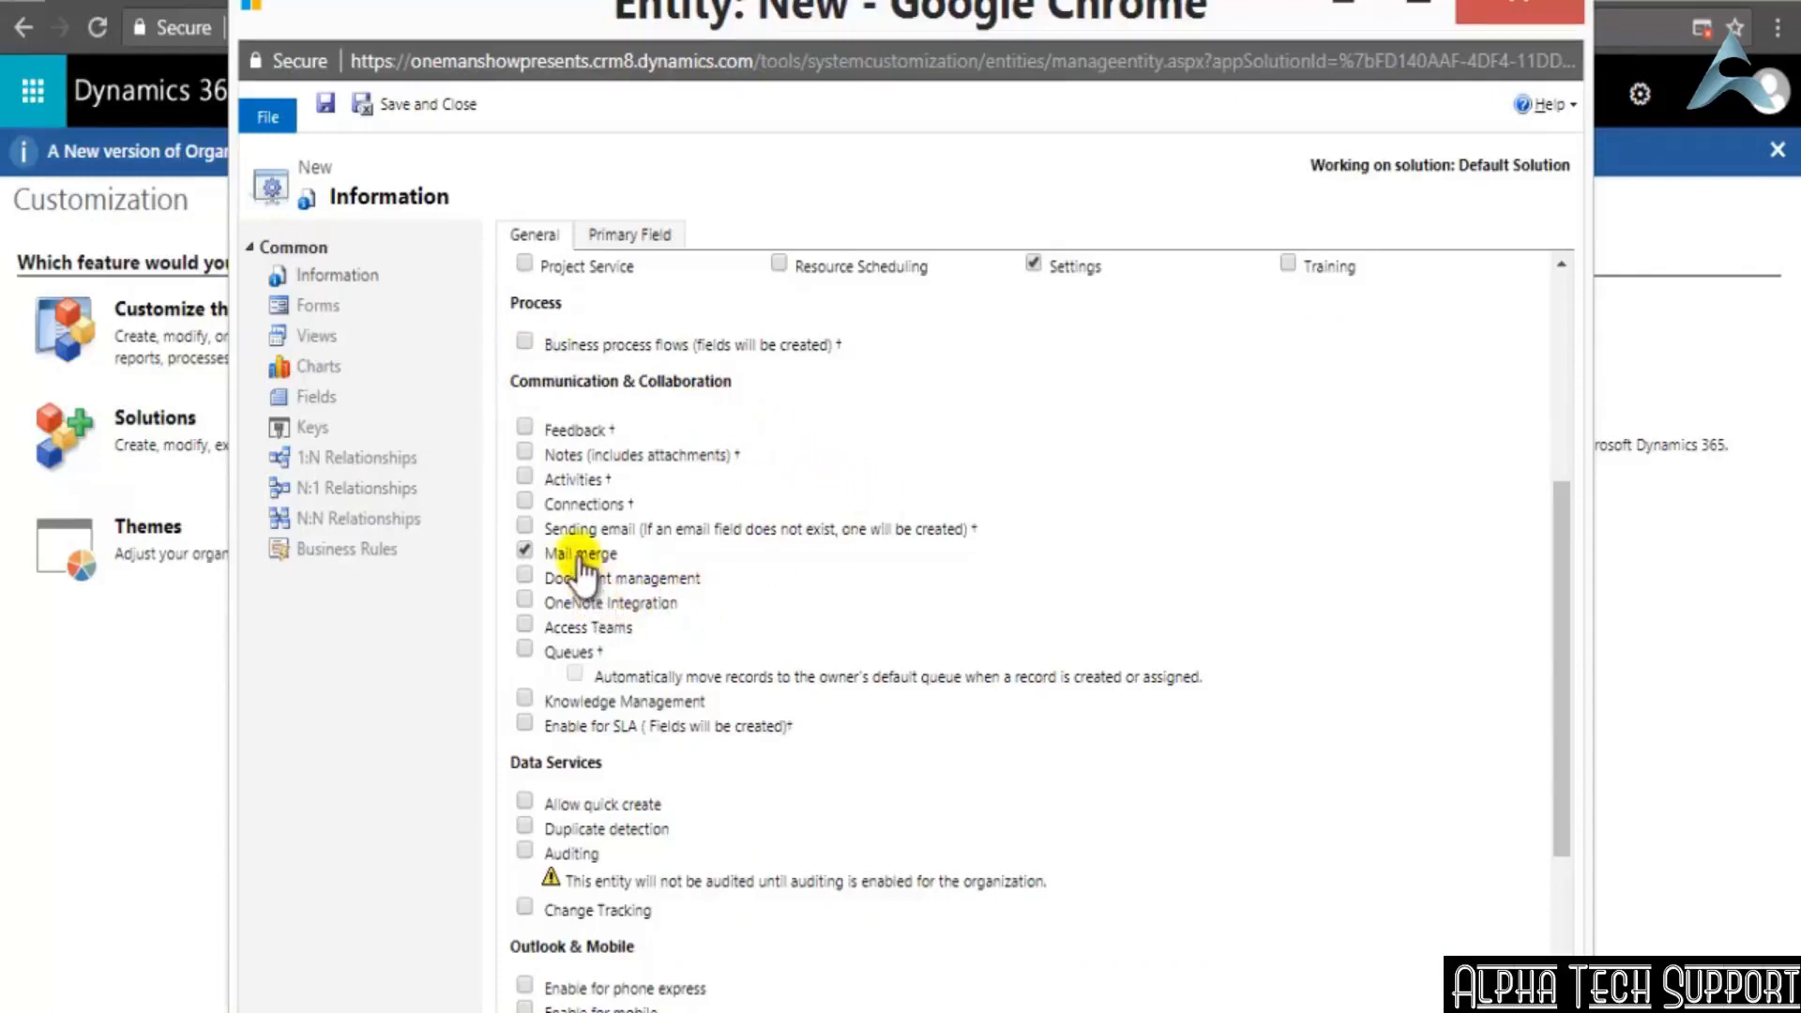
{"action": "scroll", "coordinate": [598, 775], "scroll_direction": "down", "scroll_amount": 2}
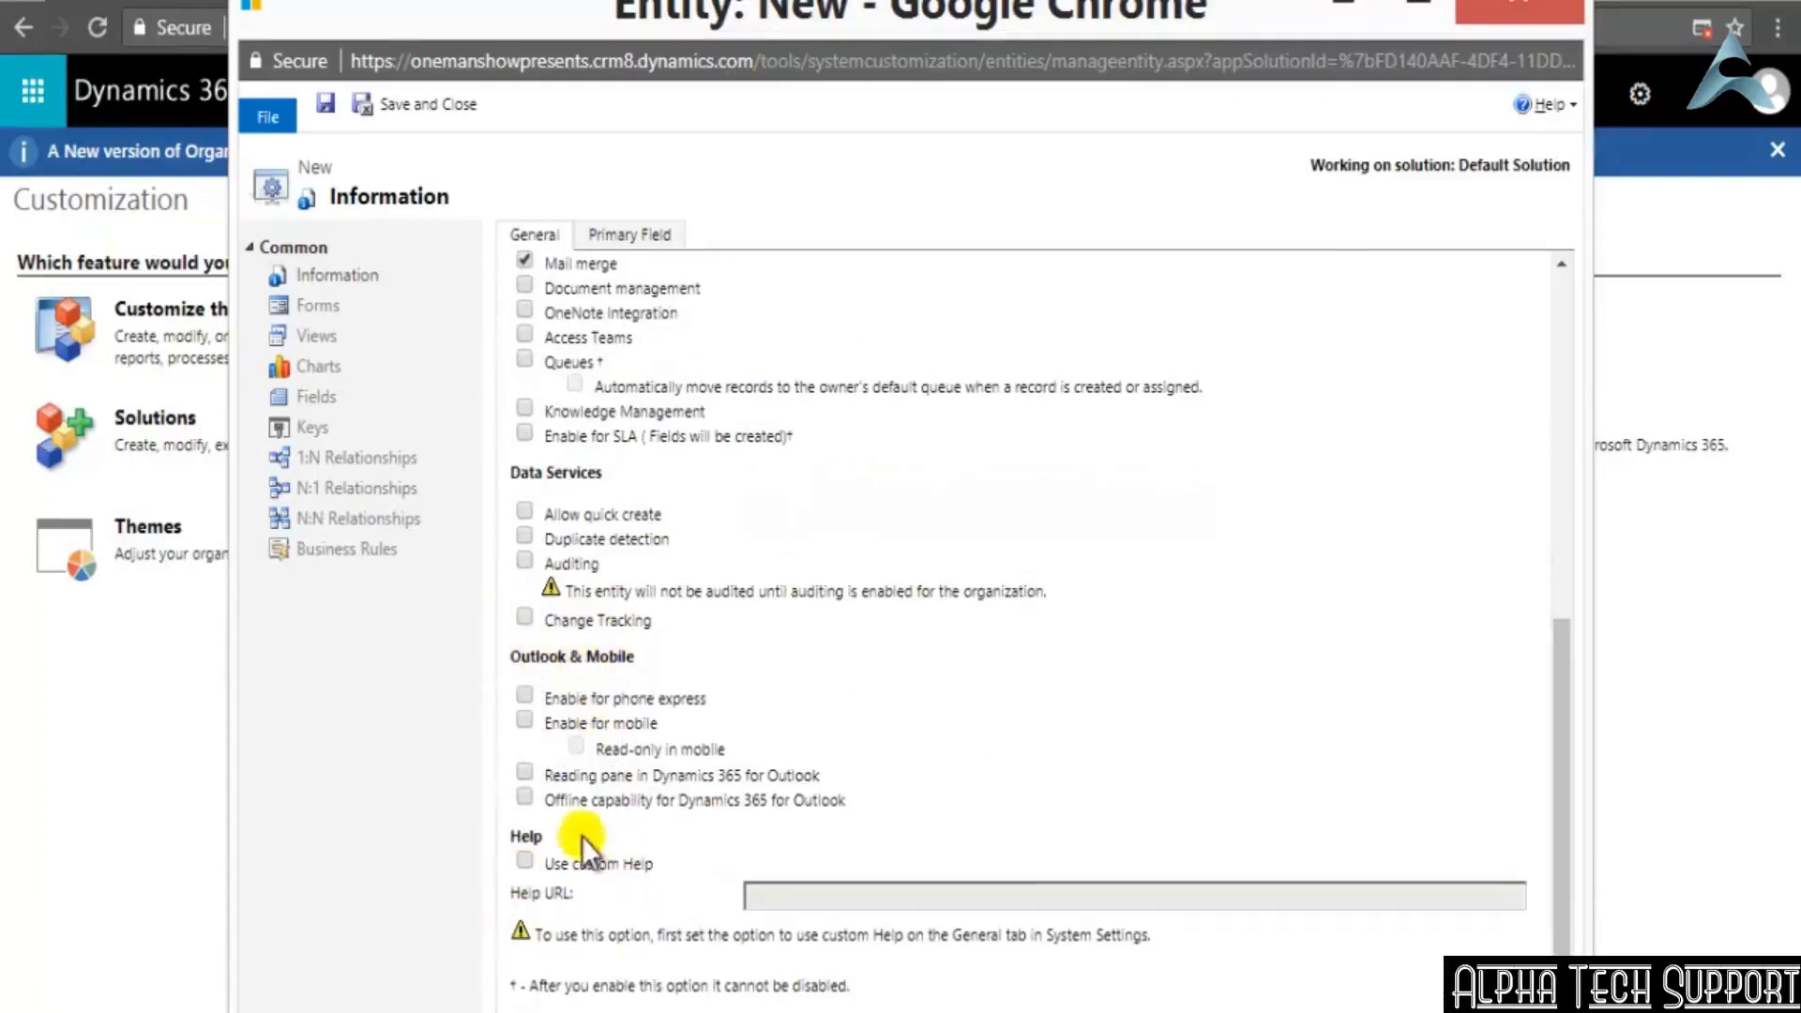
{"action": "scroll", "coordinate": [578, 836], "scroll_direction": "down", "scroll_amount": 1}
{"action": "scroll", "coordinate": [591, 835], "scroll_direction": "up", "scroll_amount": 5}
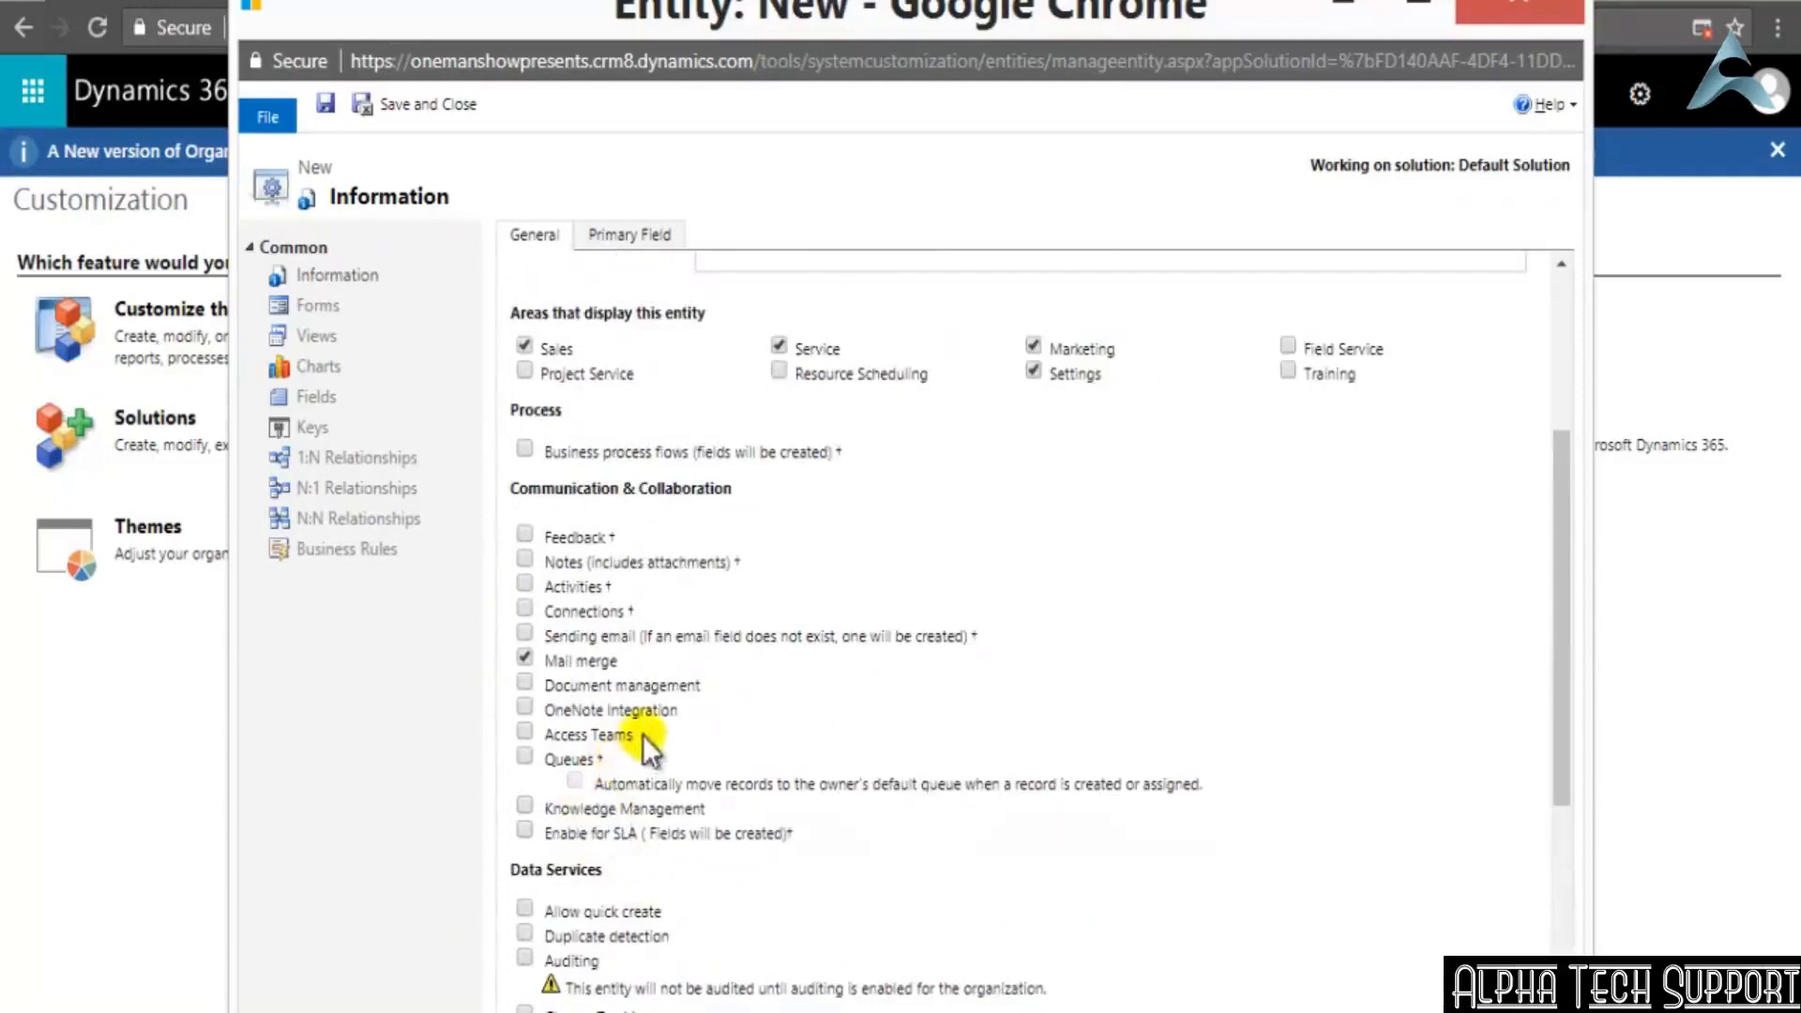
Save the new Employer entity in the Default Solution
{"action": "left_click", "coordinate": [325, 102]}
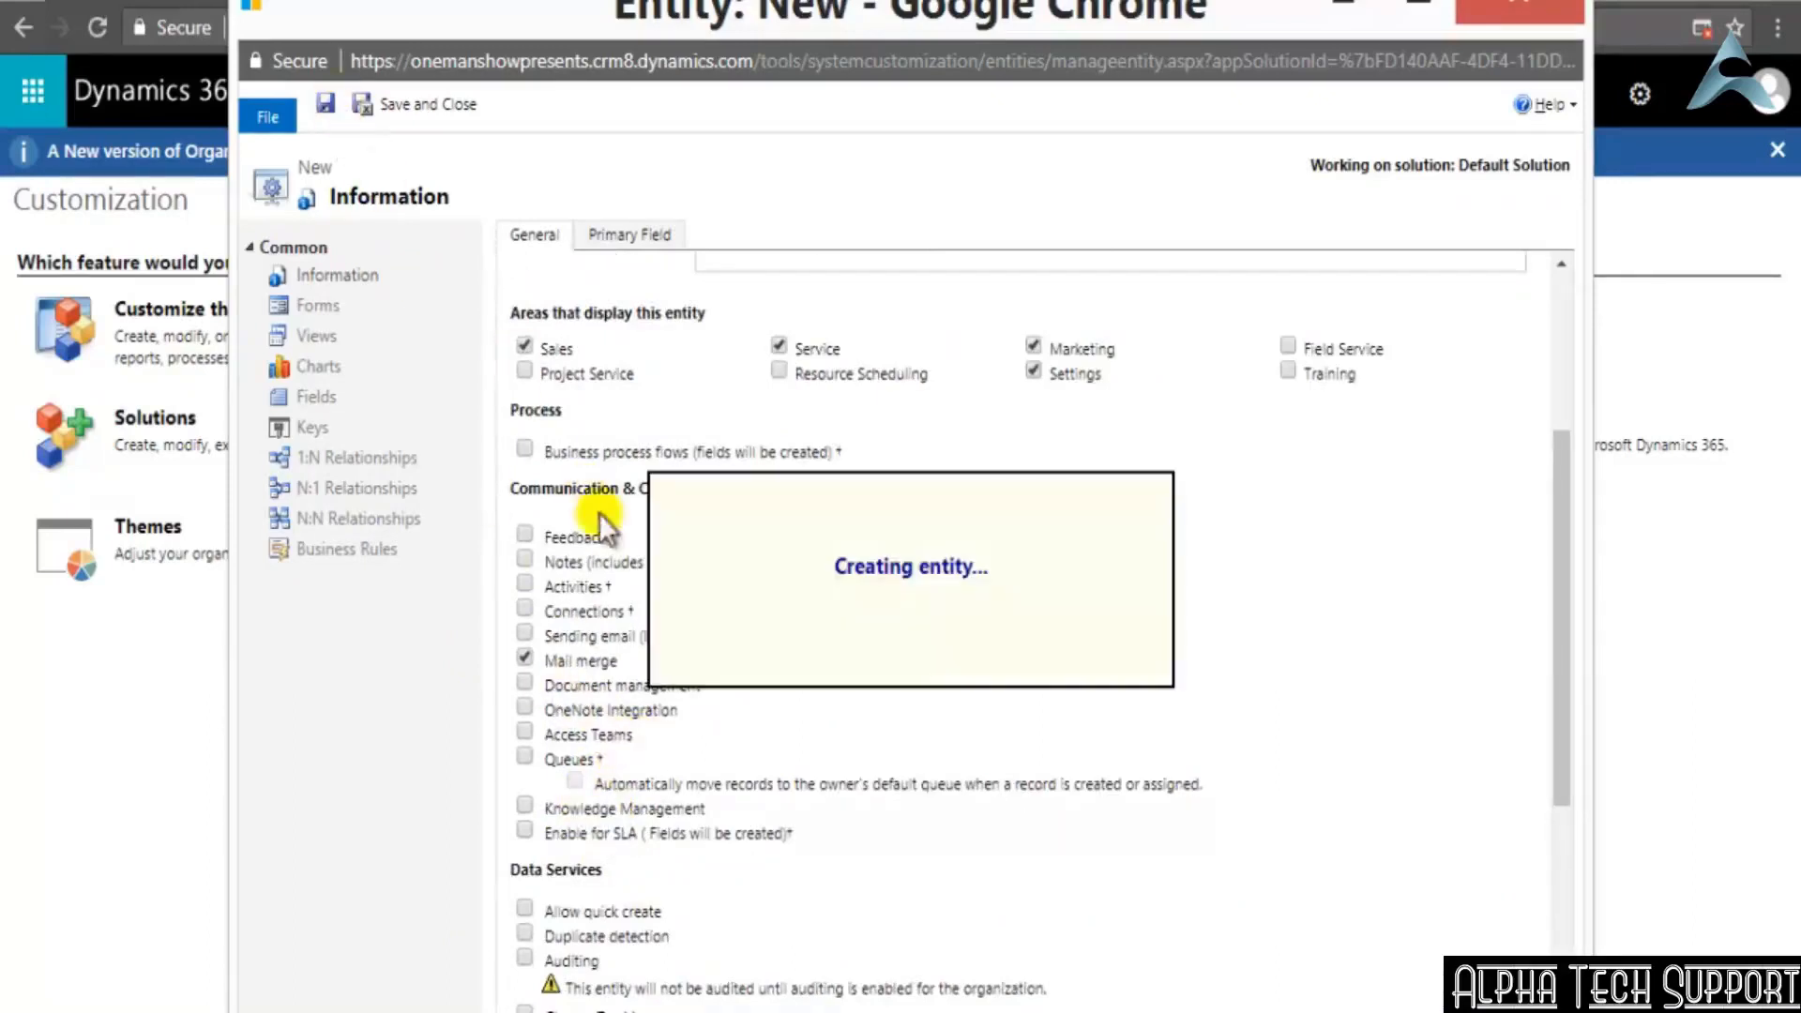
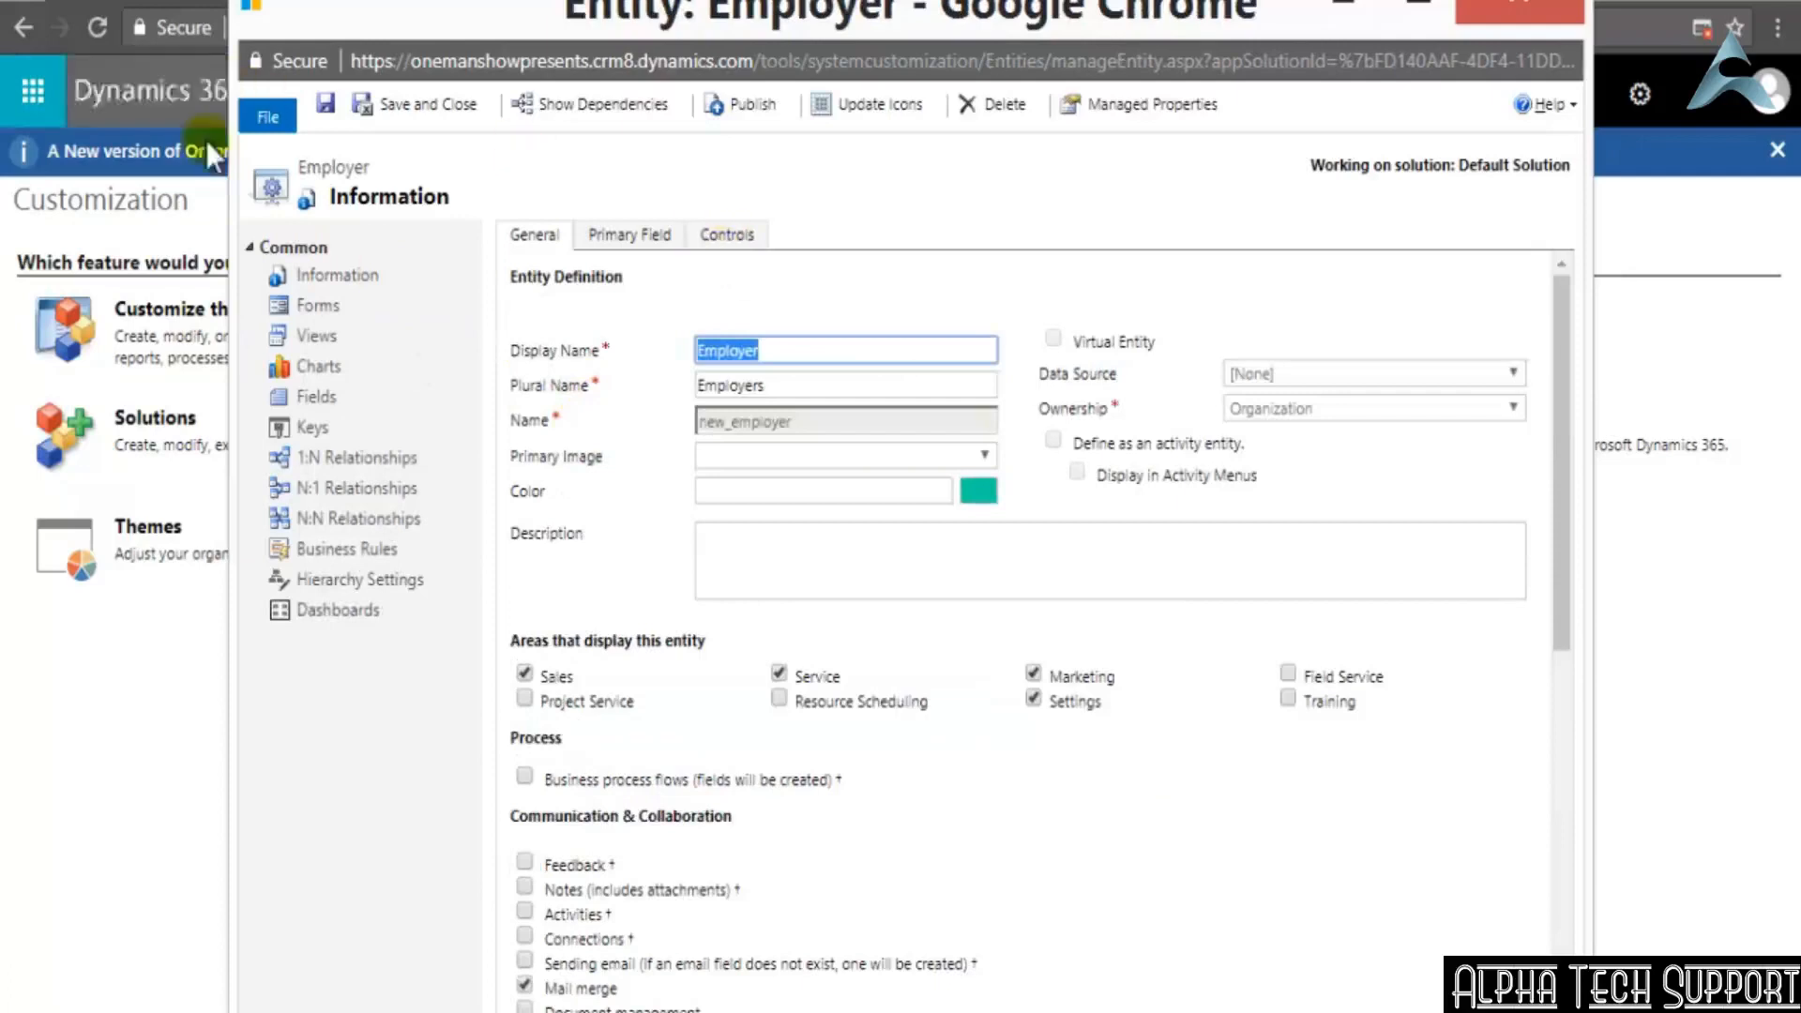
Save and close the Employer entity, and refresh the Default Solution's entity list
{"action": "left_click", "coordinate": [445, 113]}
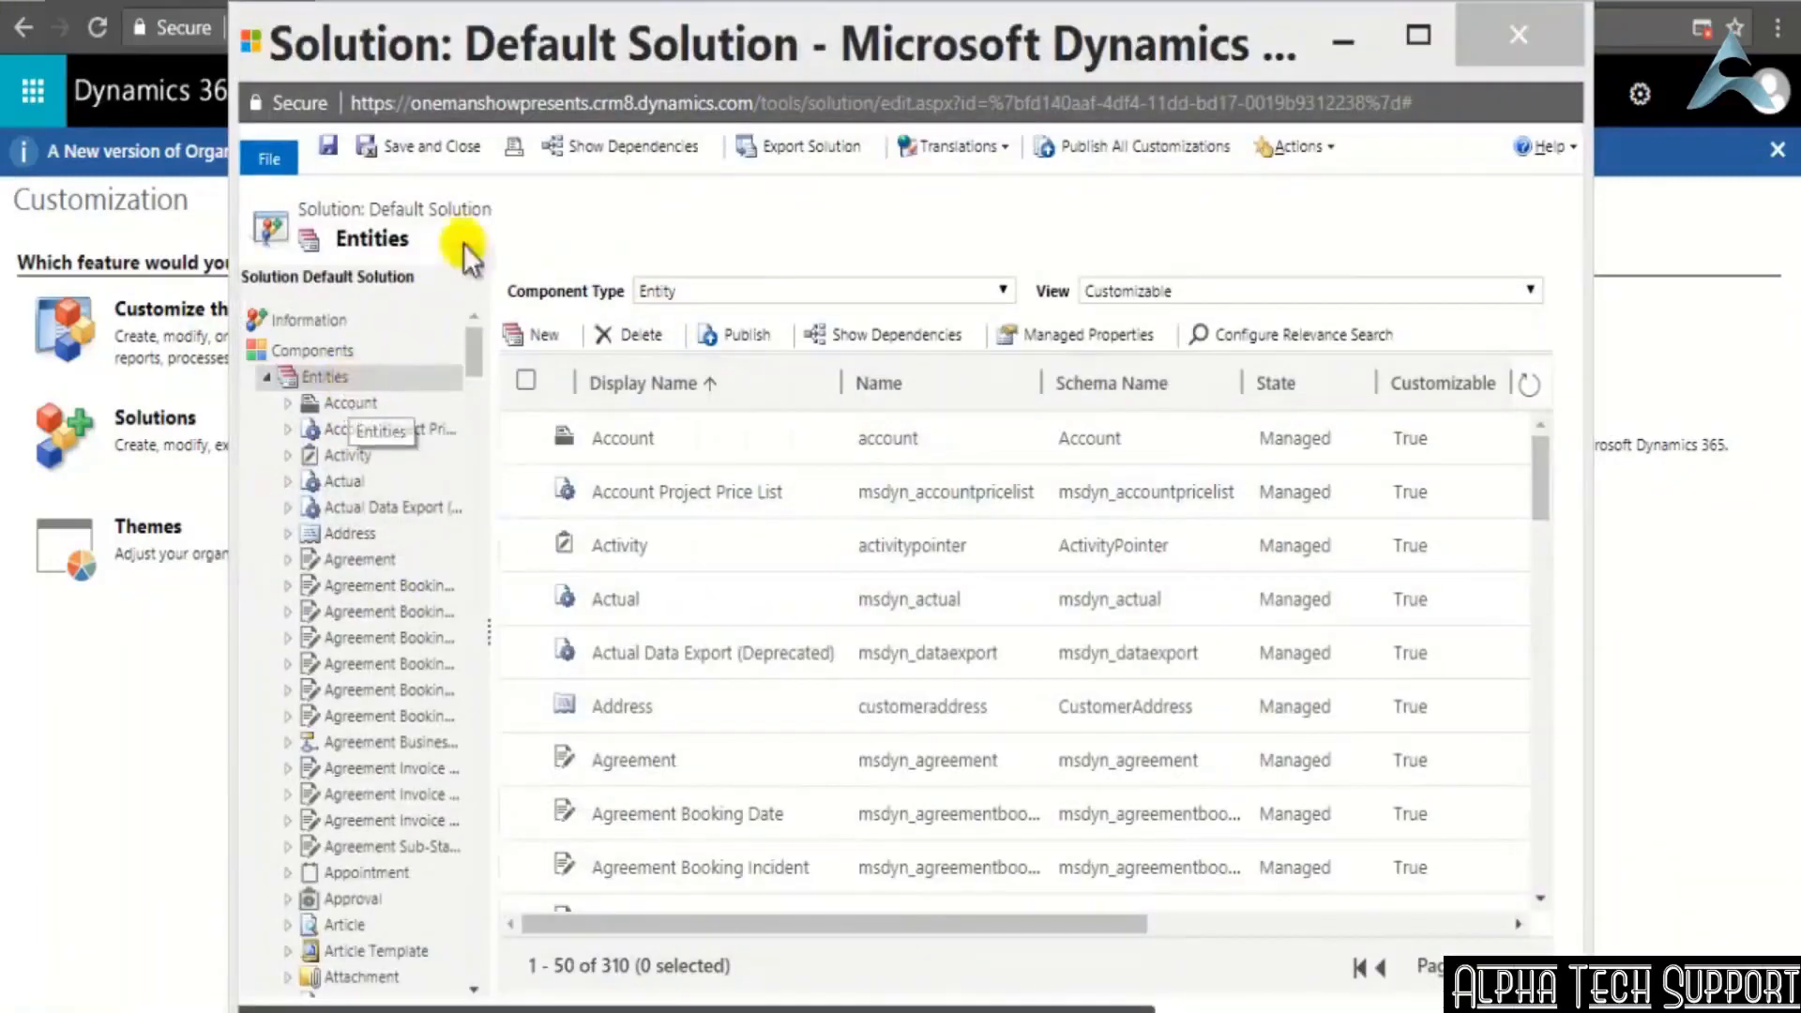
{"action": "left_click", "coordinate": [267, 376]}
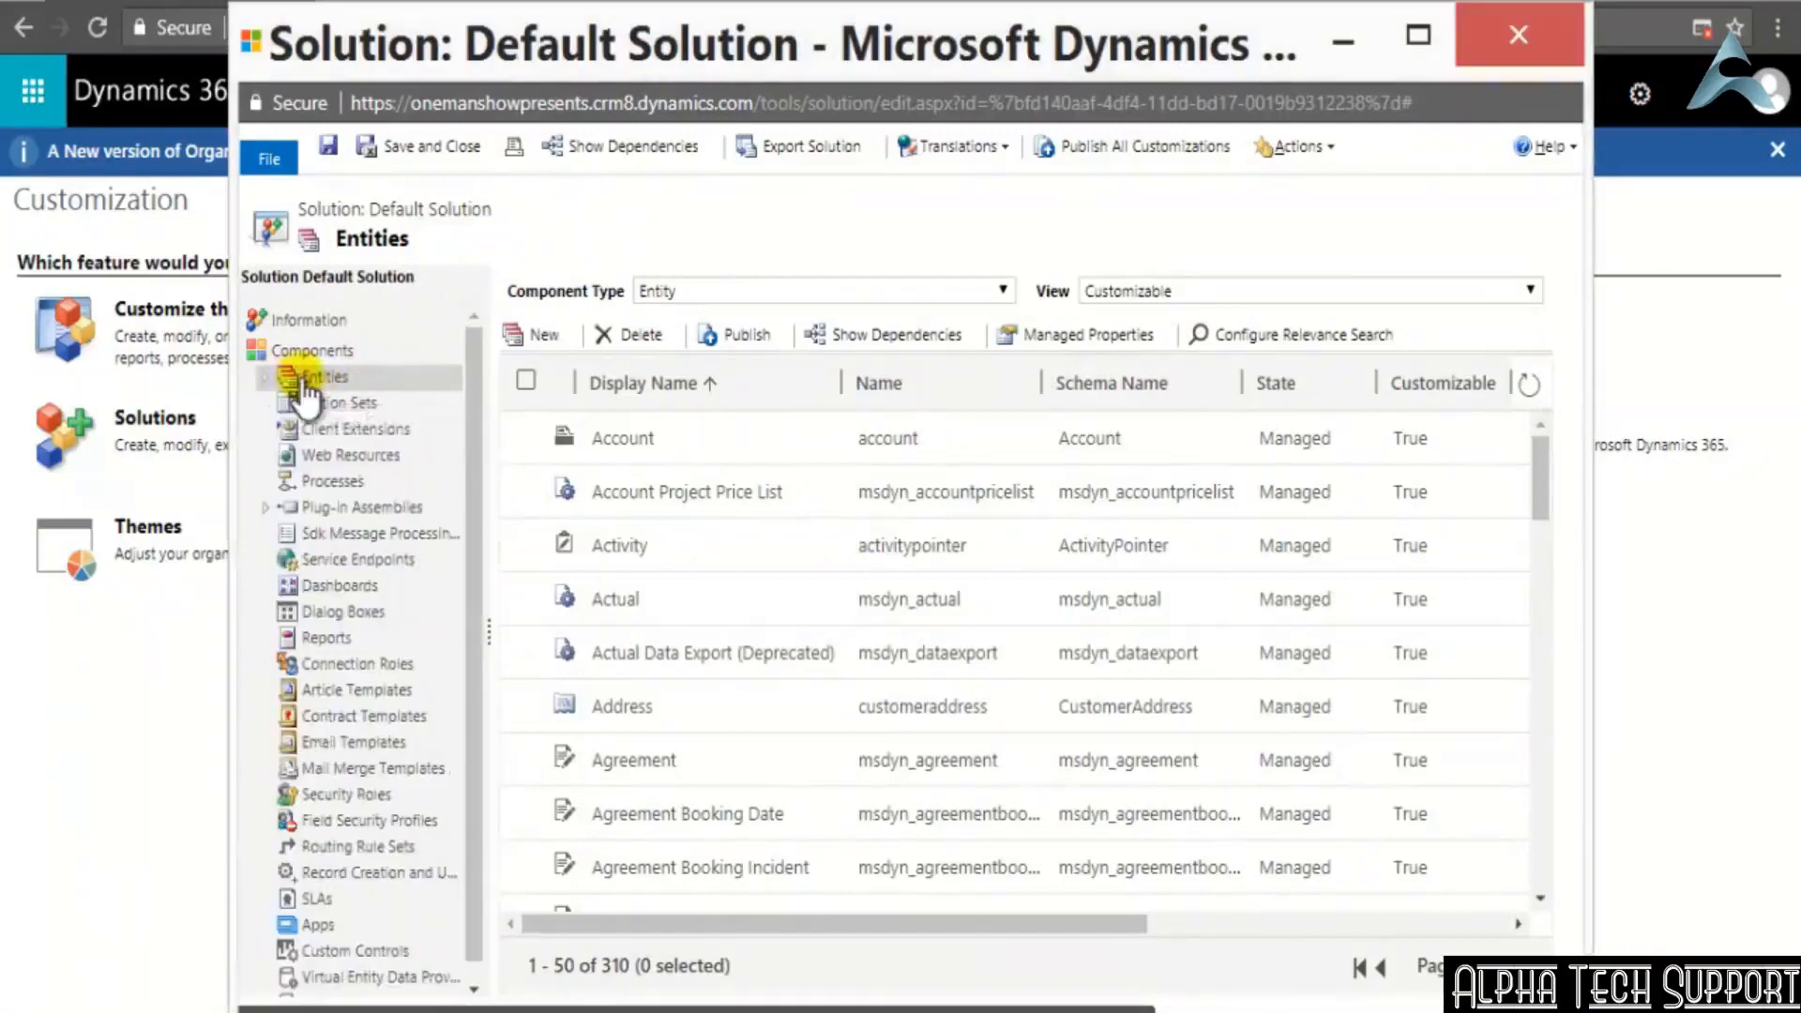
{"action": "left_click", "coordinate": [272, 378]}
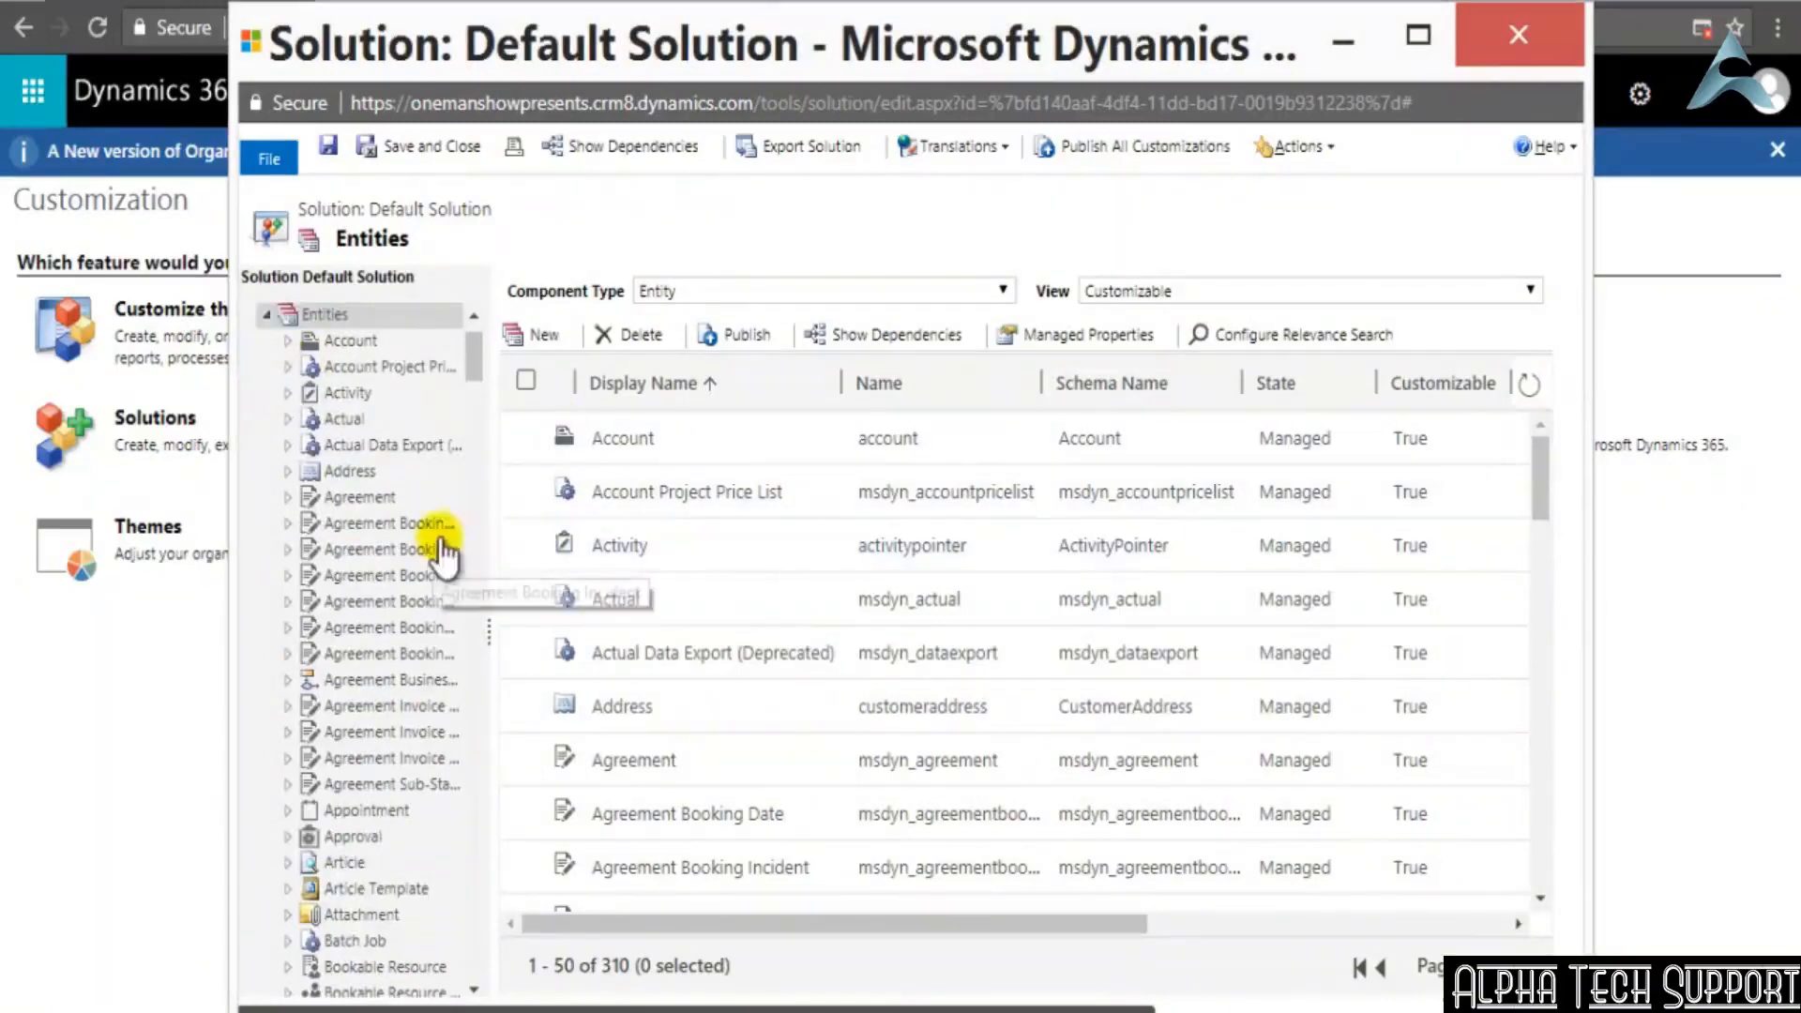
{"action": "left_click", "coordinate": [1529, 385]}
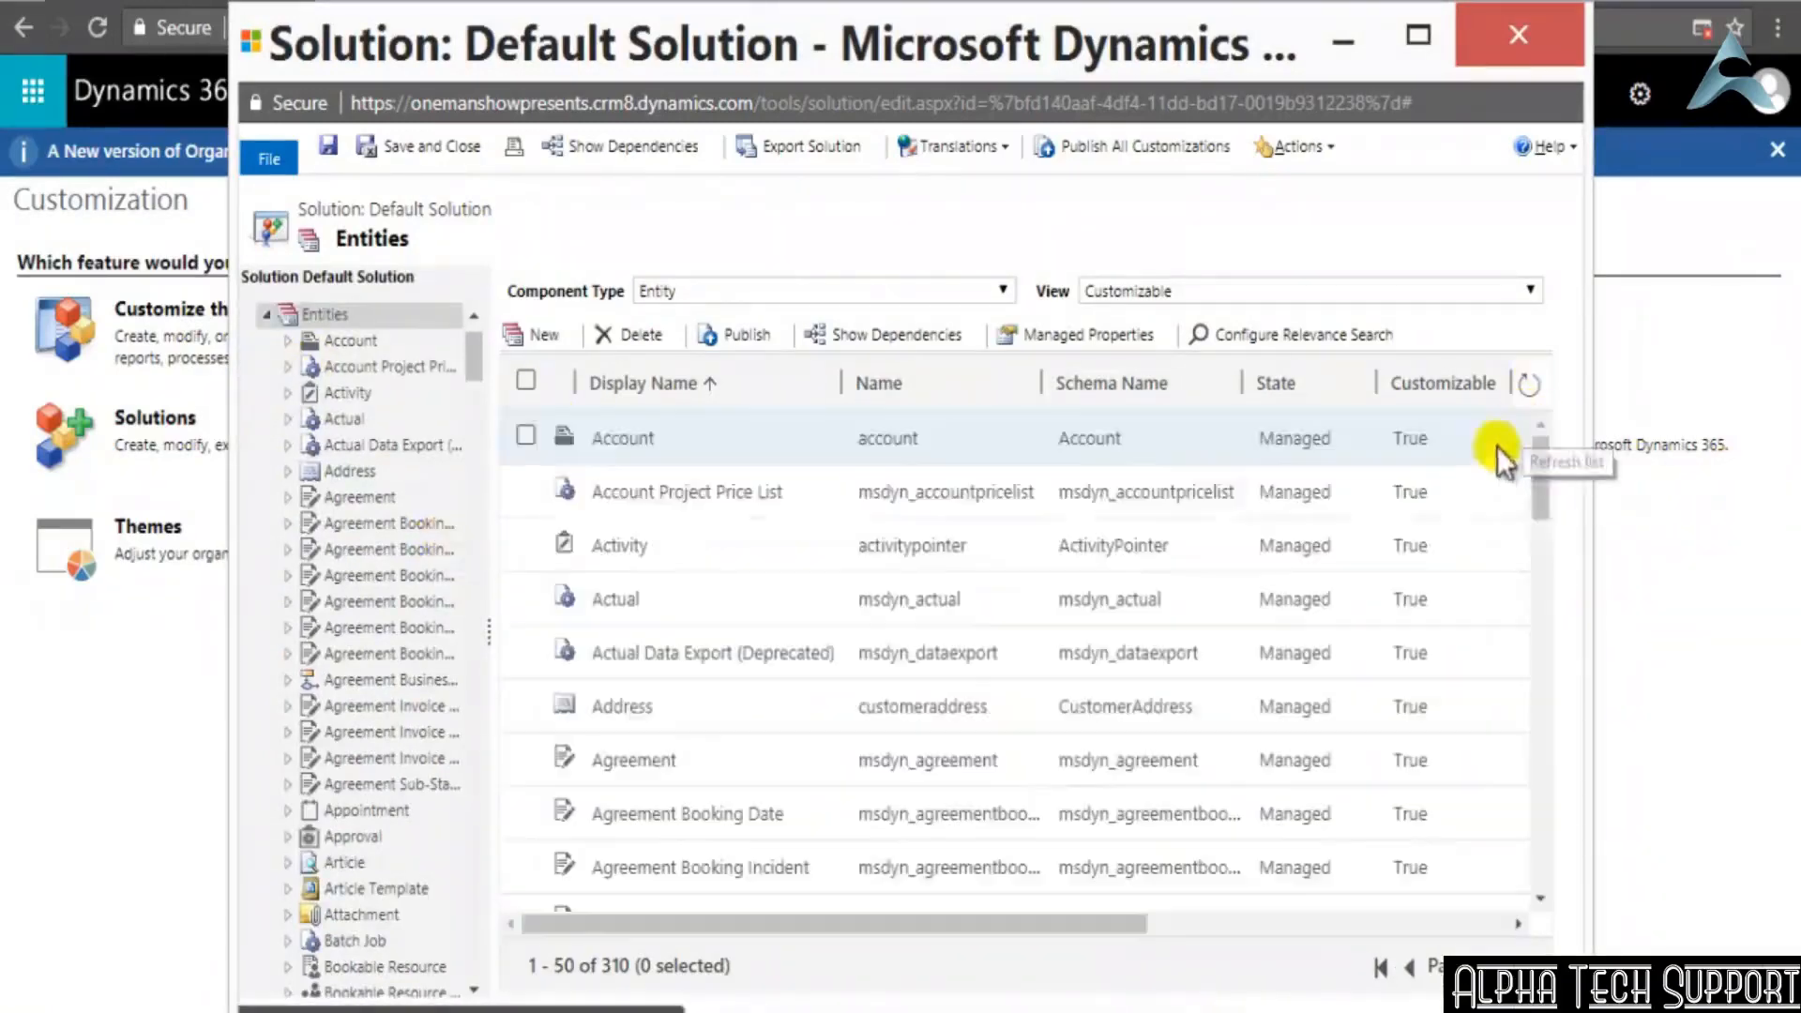
Find the Employer entity in the customizable entities list and examine its State, Customizable, Audit Status and Description columns
{"action": "left_click_drag", "start_coordinate": [1540, 510], "coordinate": [1491, 929]}
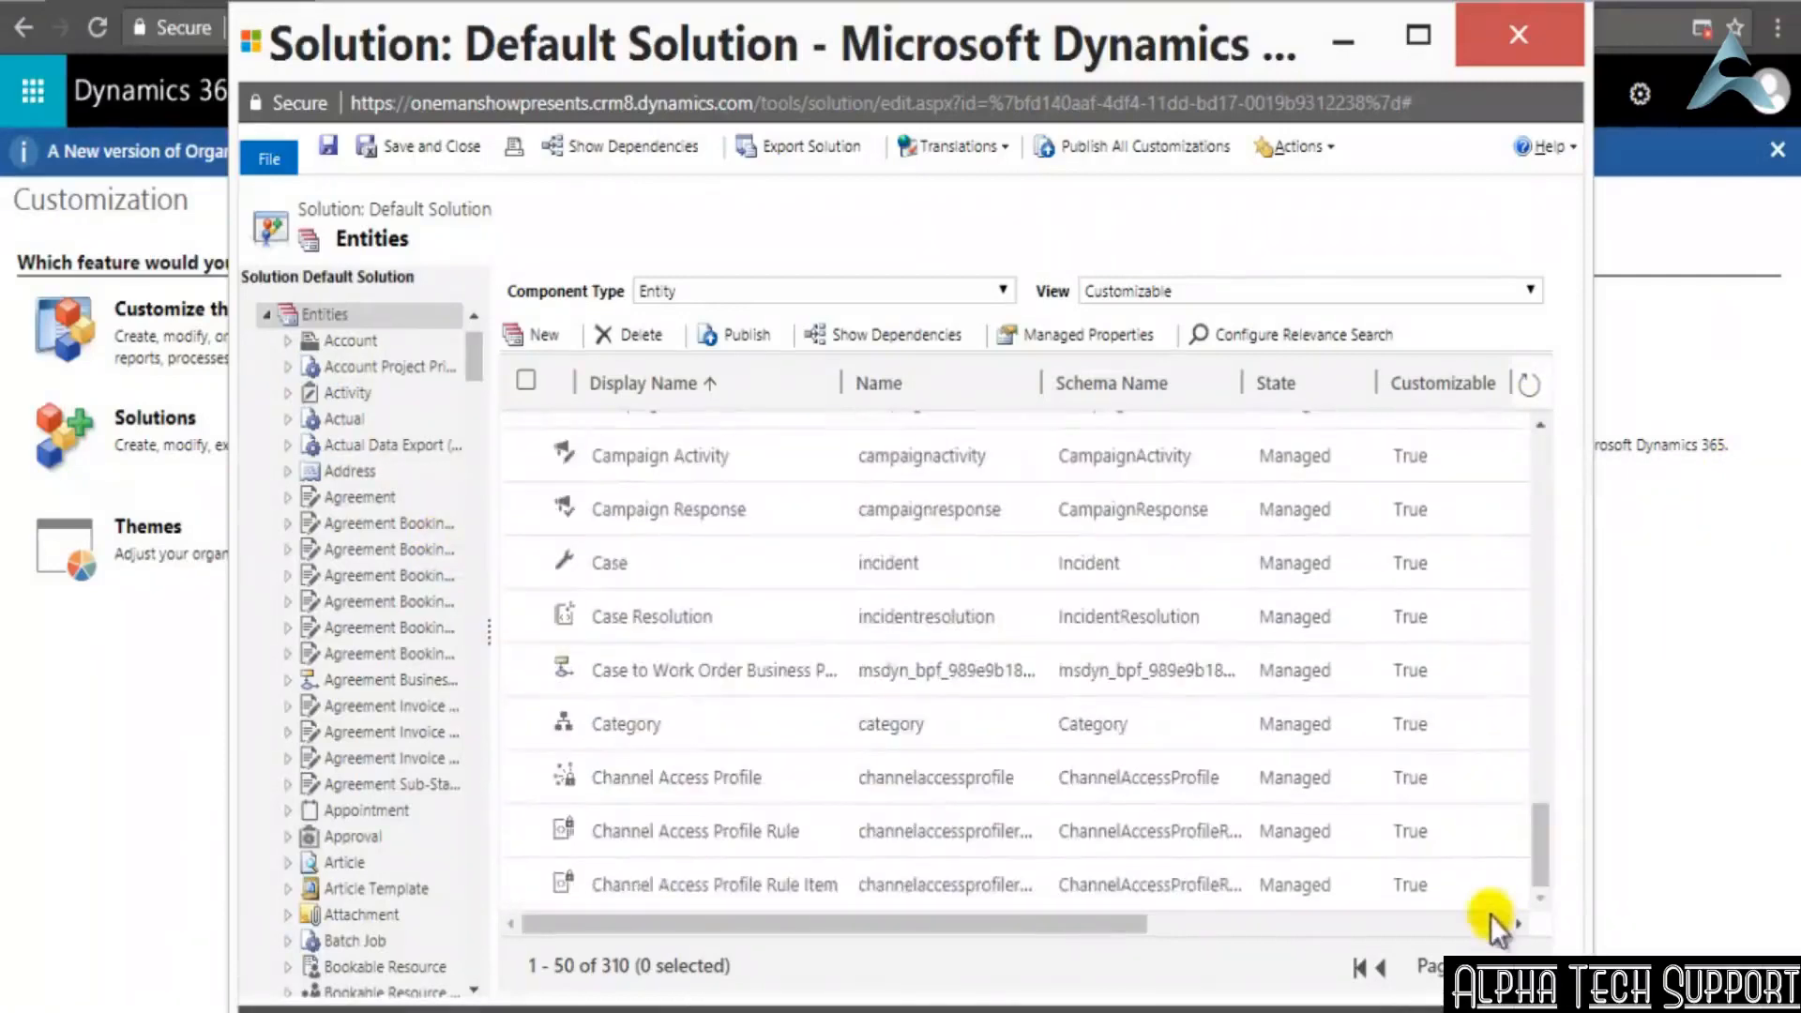
{"action": "left_click", "coordinate": [1499, 968]}
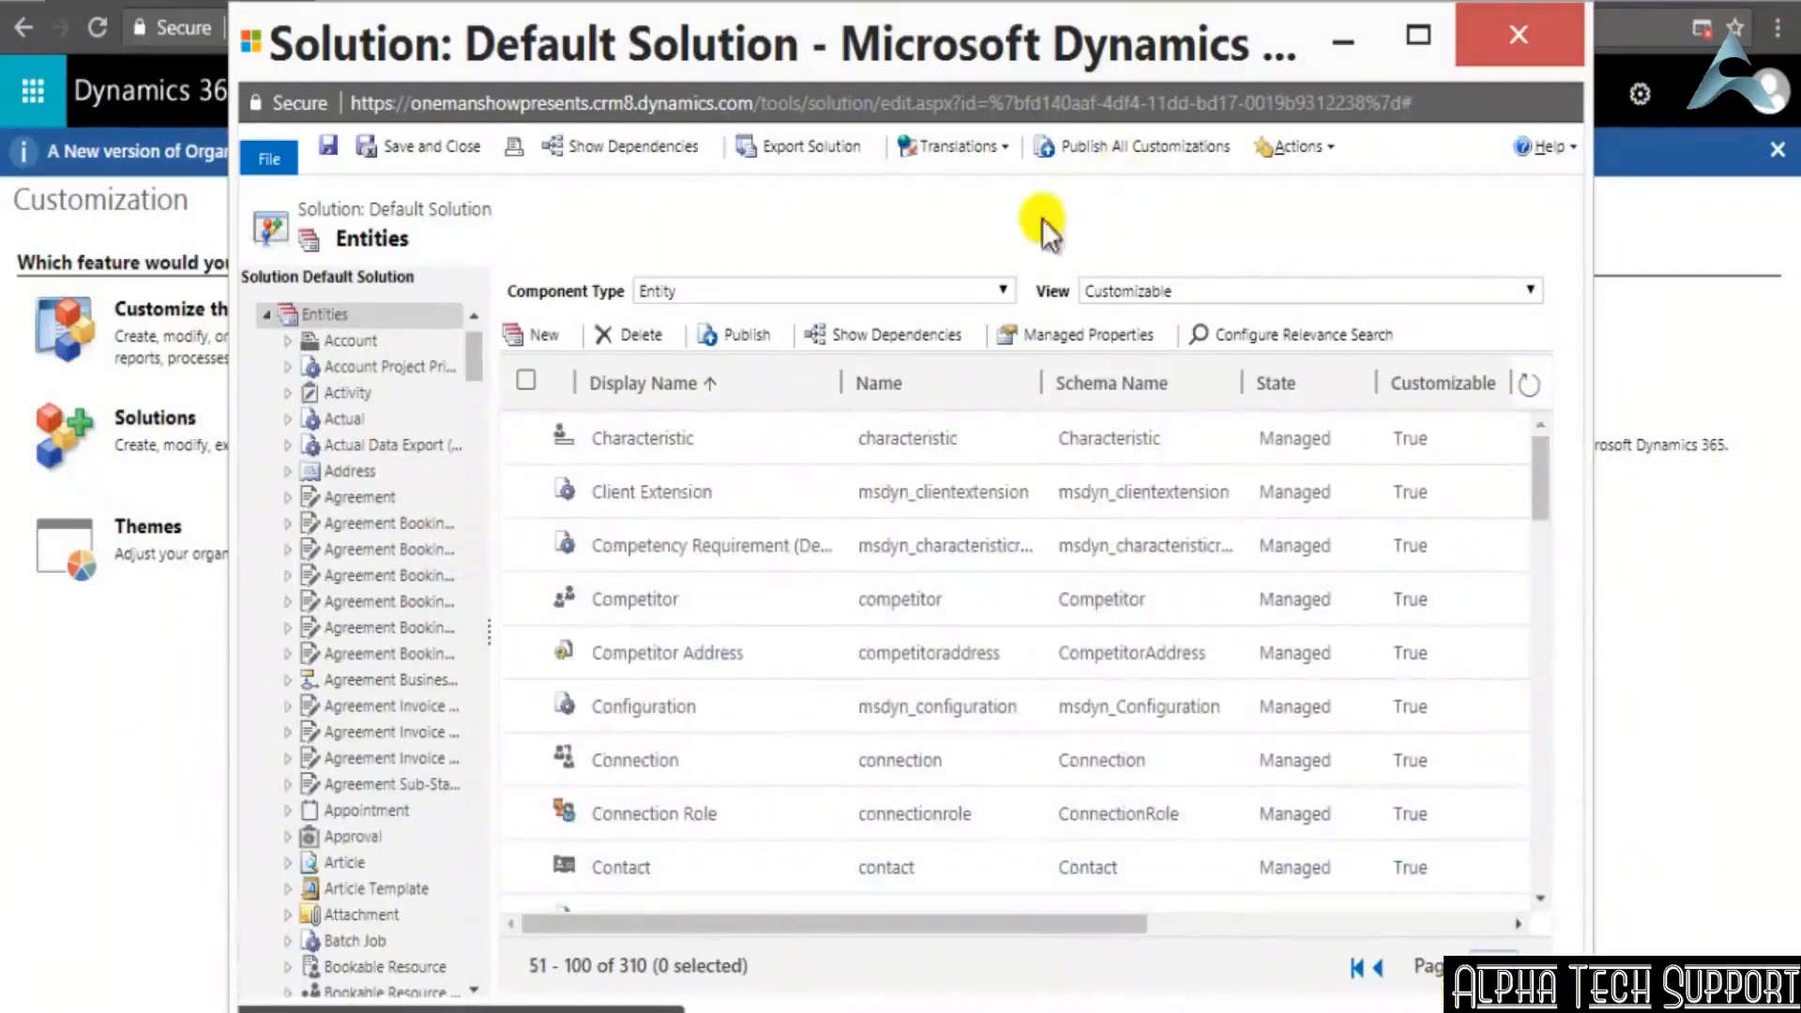
{"action": "left_click", "coordinate": [778, 291]}
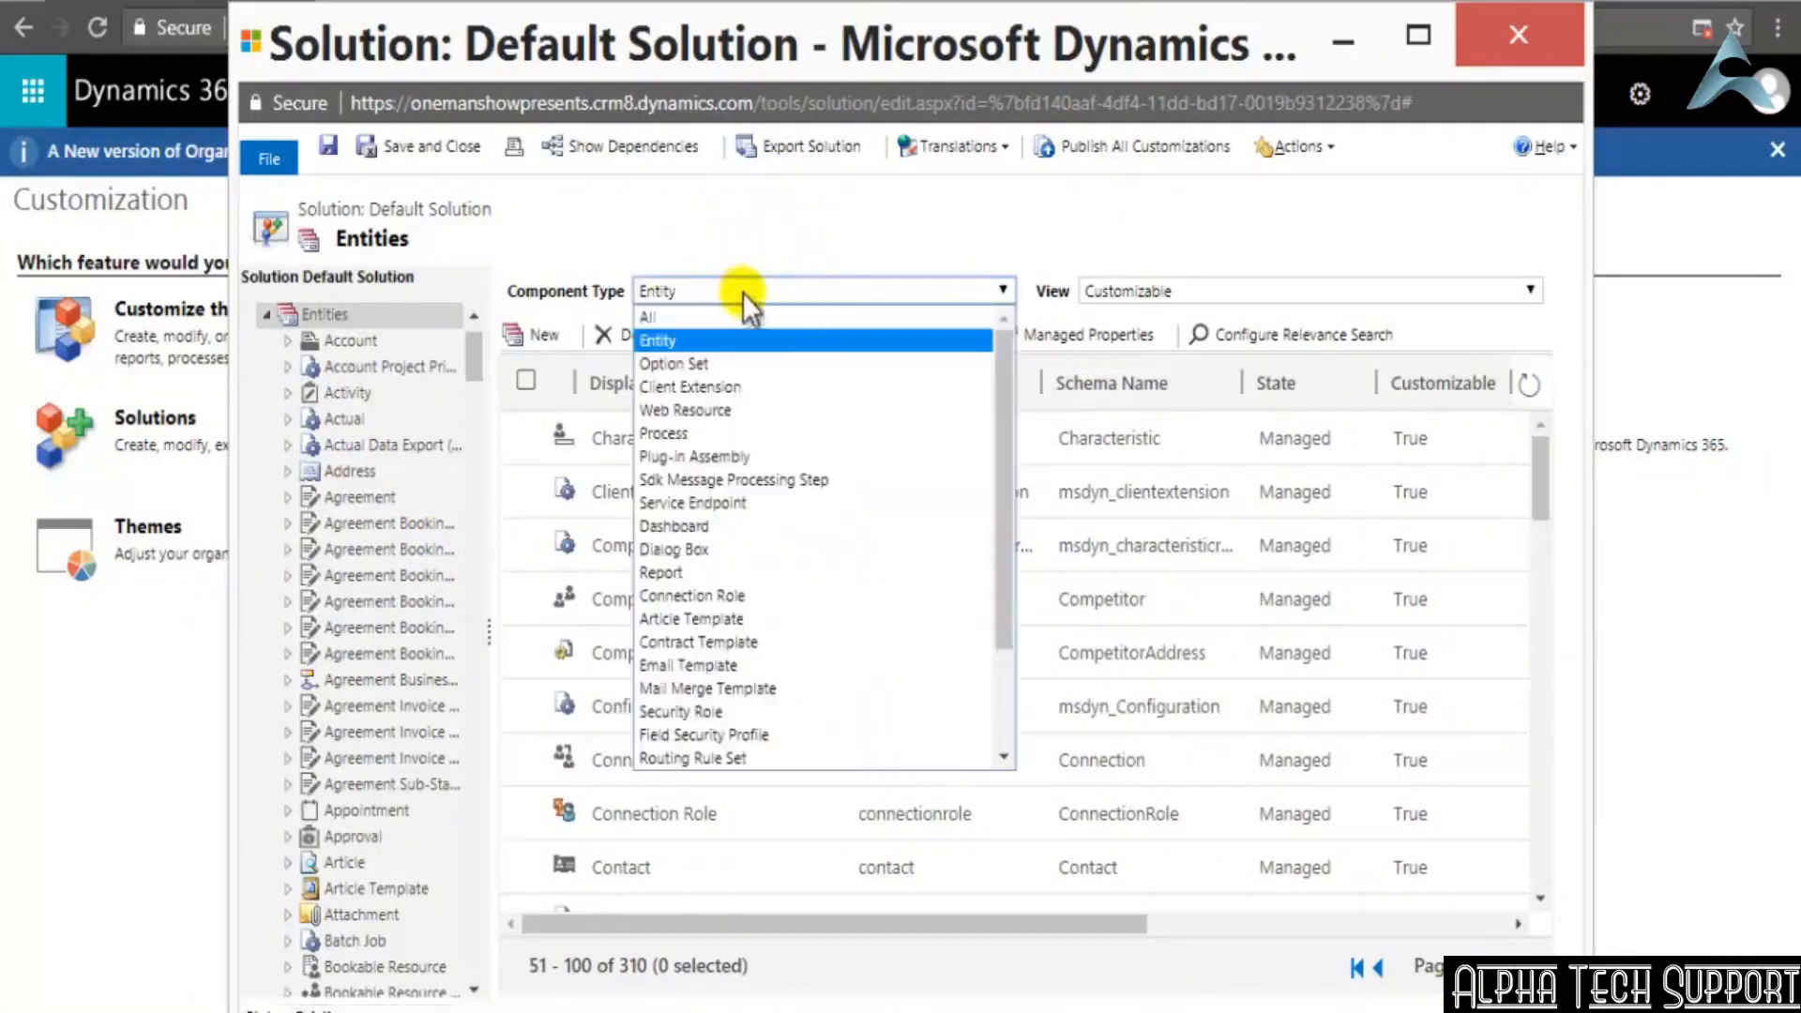
{"action": "left_click", "coordinate": [1178, 246]}
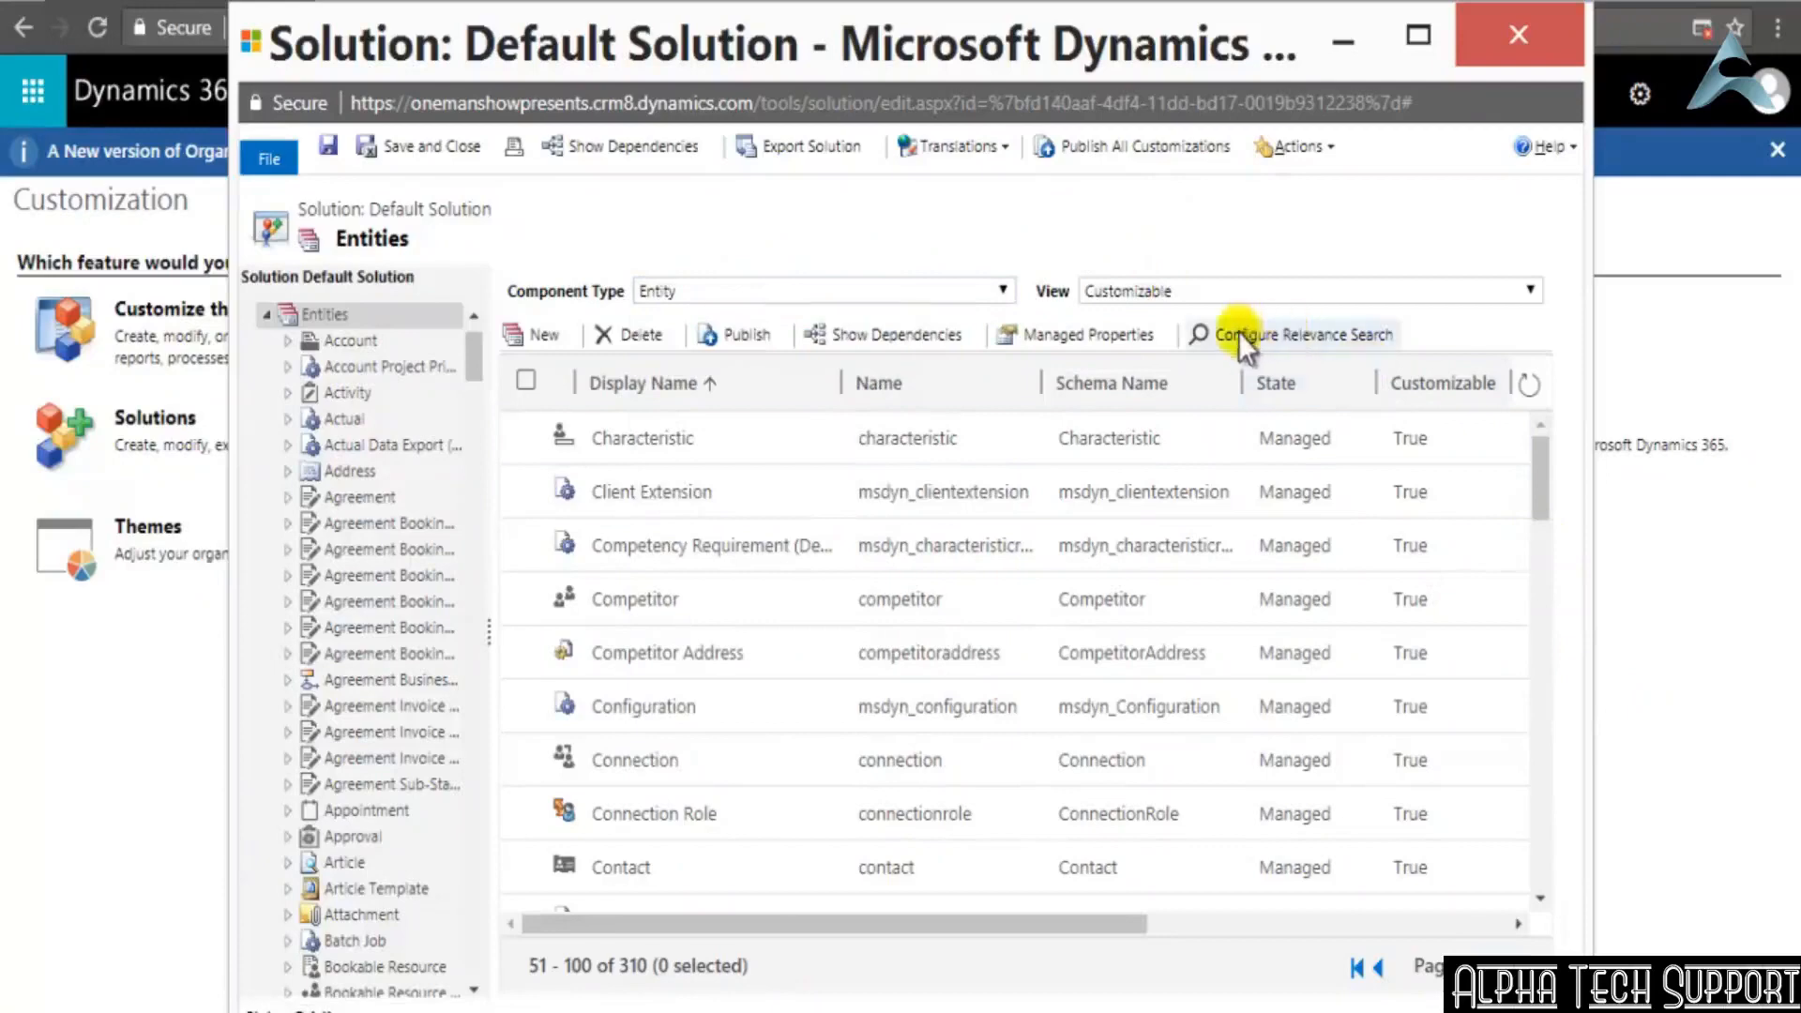
{"action": "left_click_drag", "start_coordinate": [1544, 481], "coordinate": [1524, 674]}
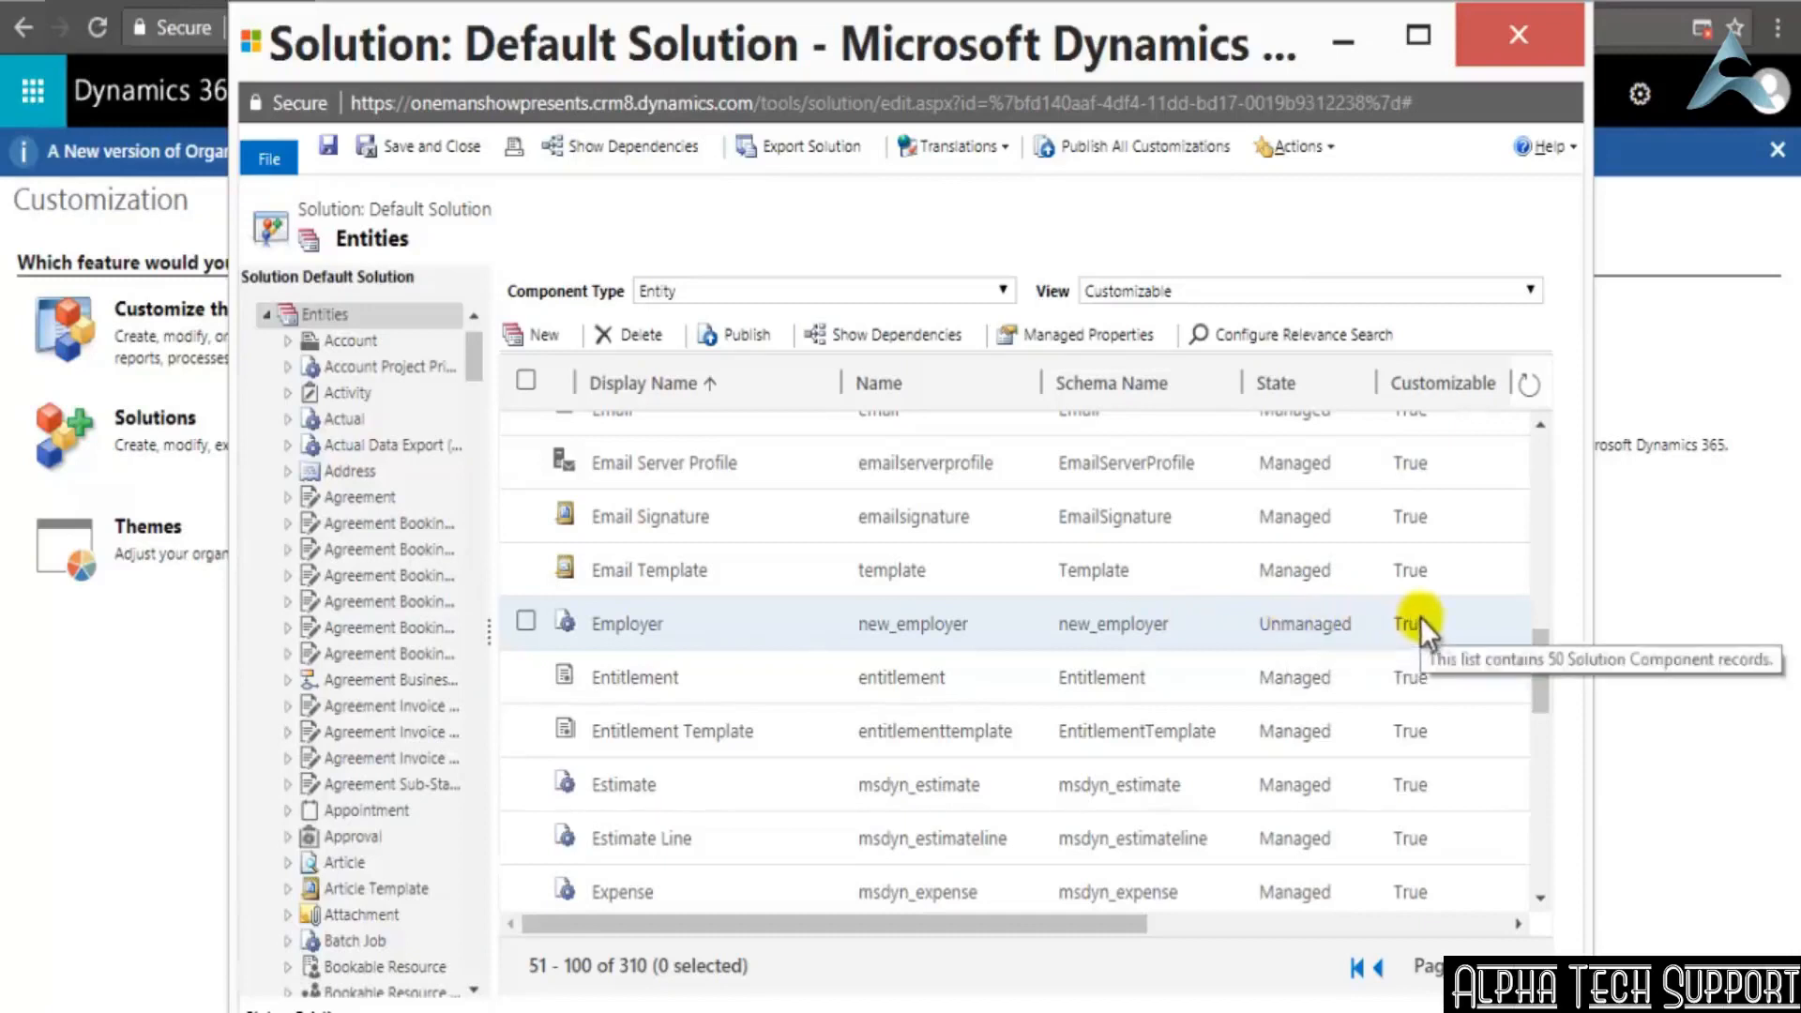
{"action": "left_click_drag", "start_coordinate": [1130, 918], "coordinate": [1538, 916]}
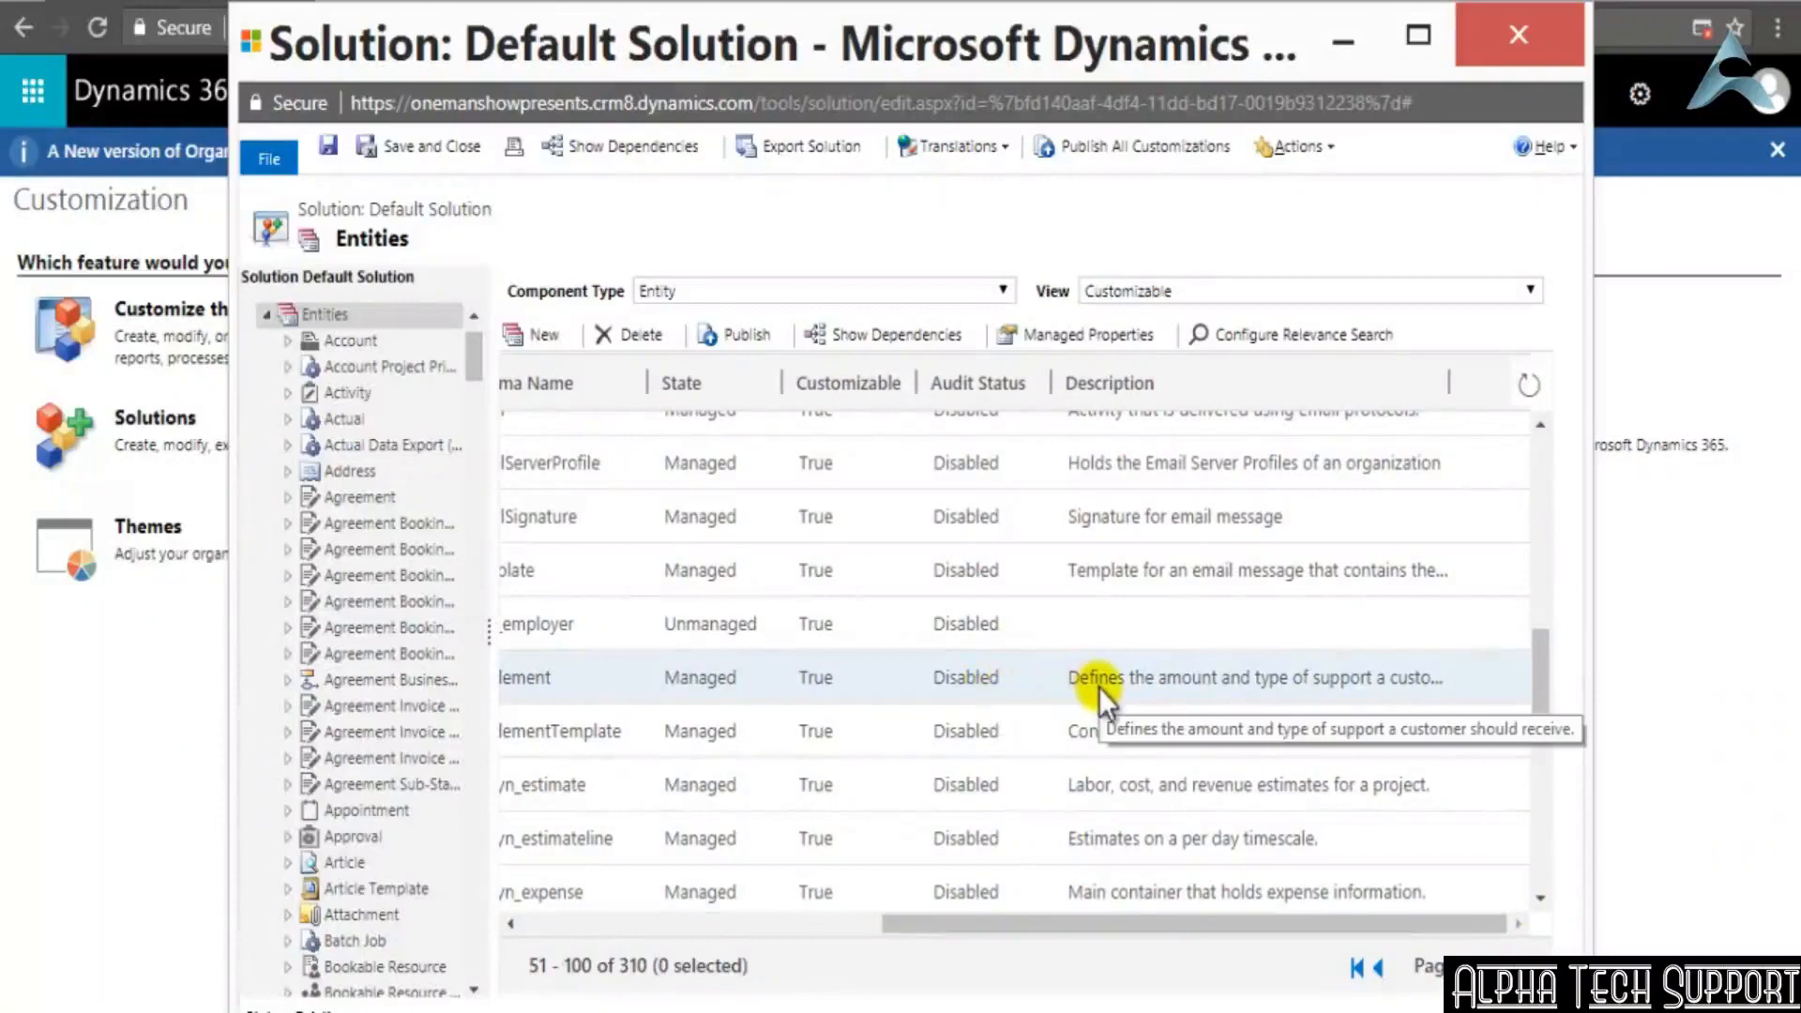
{"action": "left_click_drag", "start_coordinate": [1168, 915], "coordinate": [1318, 989]}
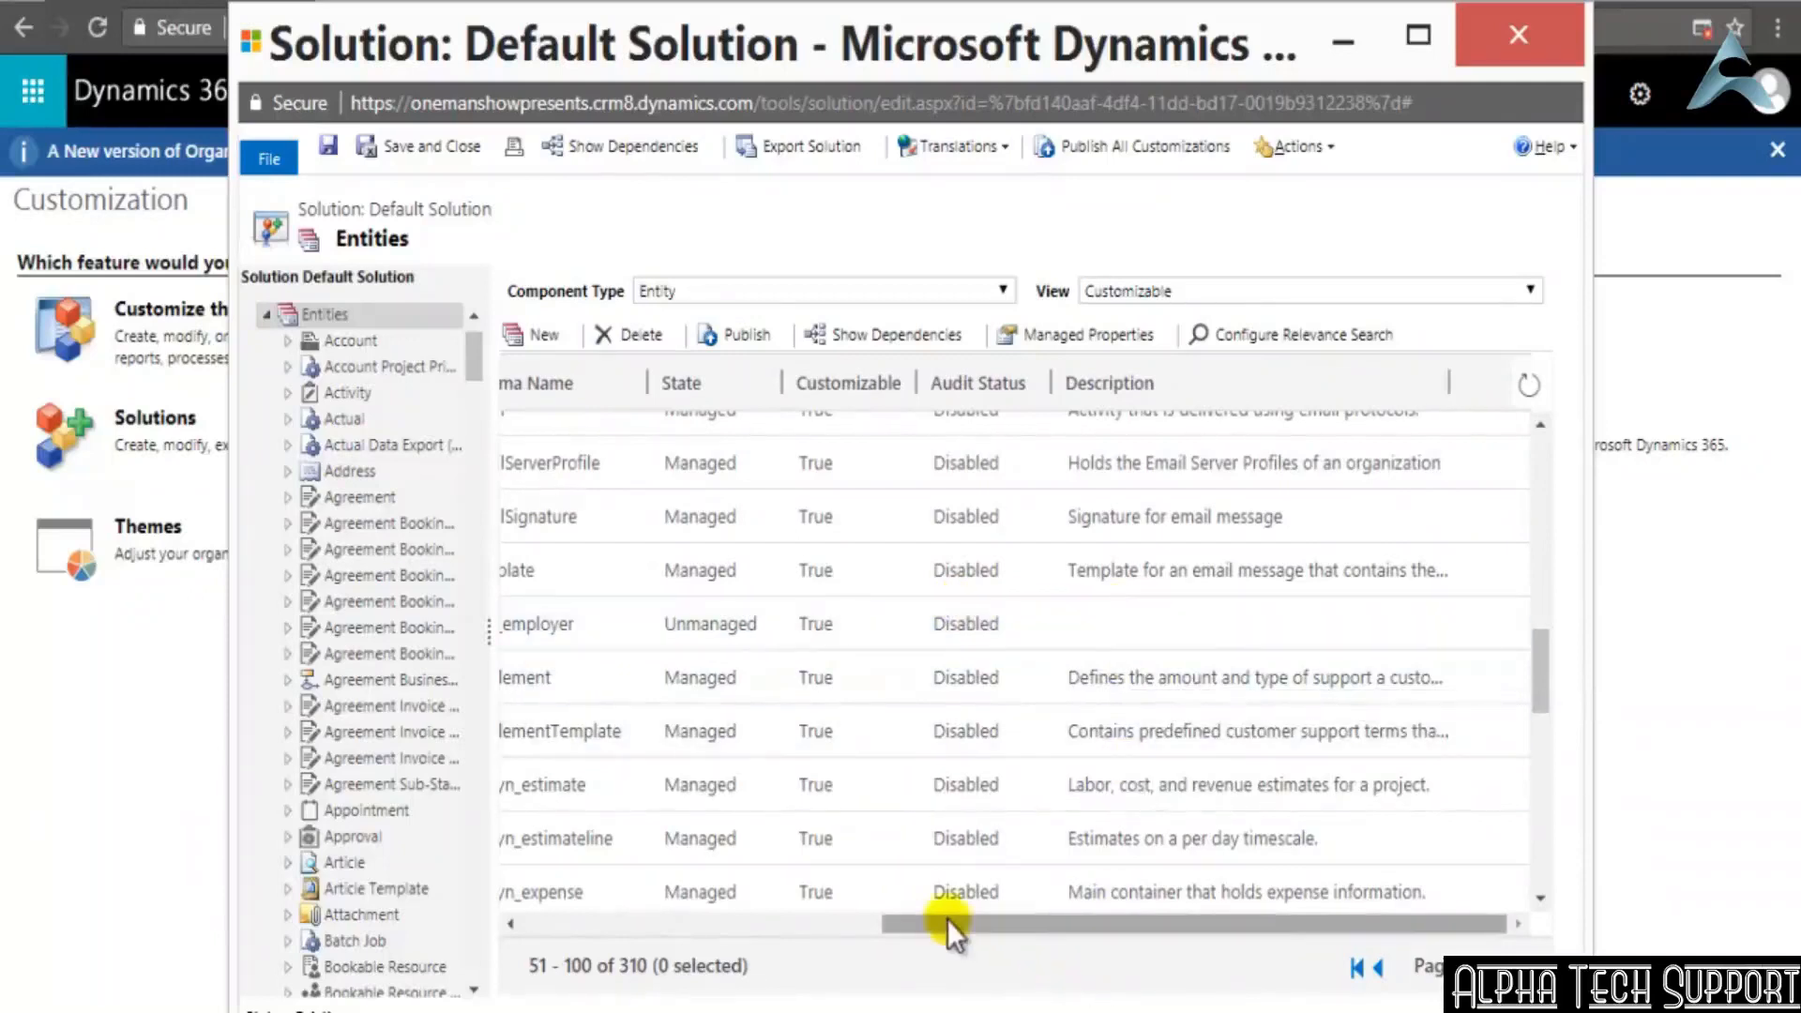
{"action": "left_click_drag", "start_coordinate": [947, 920], "coordinate": [525, 906]}
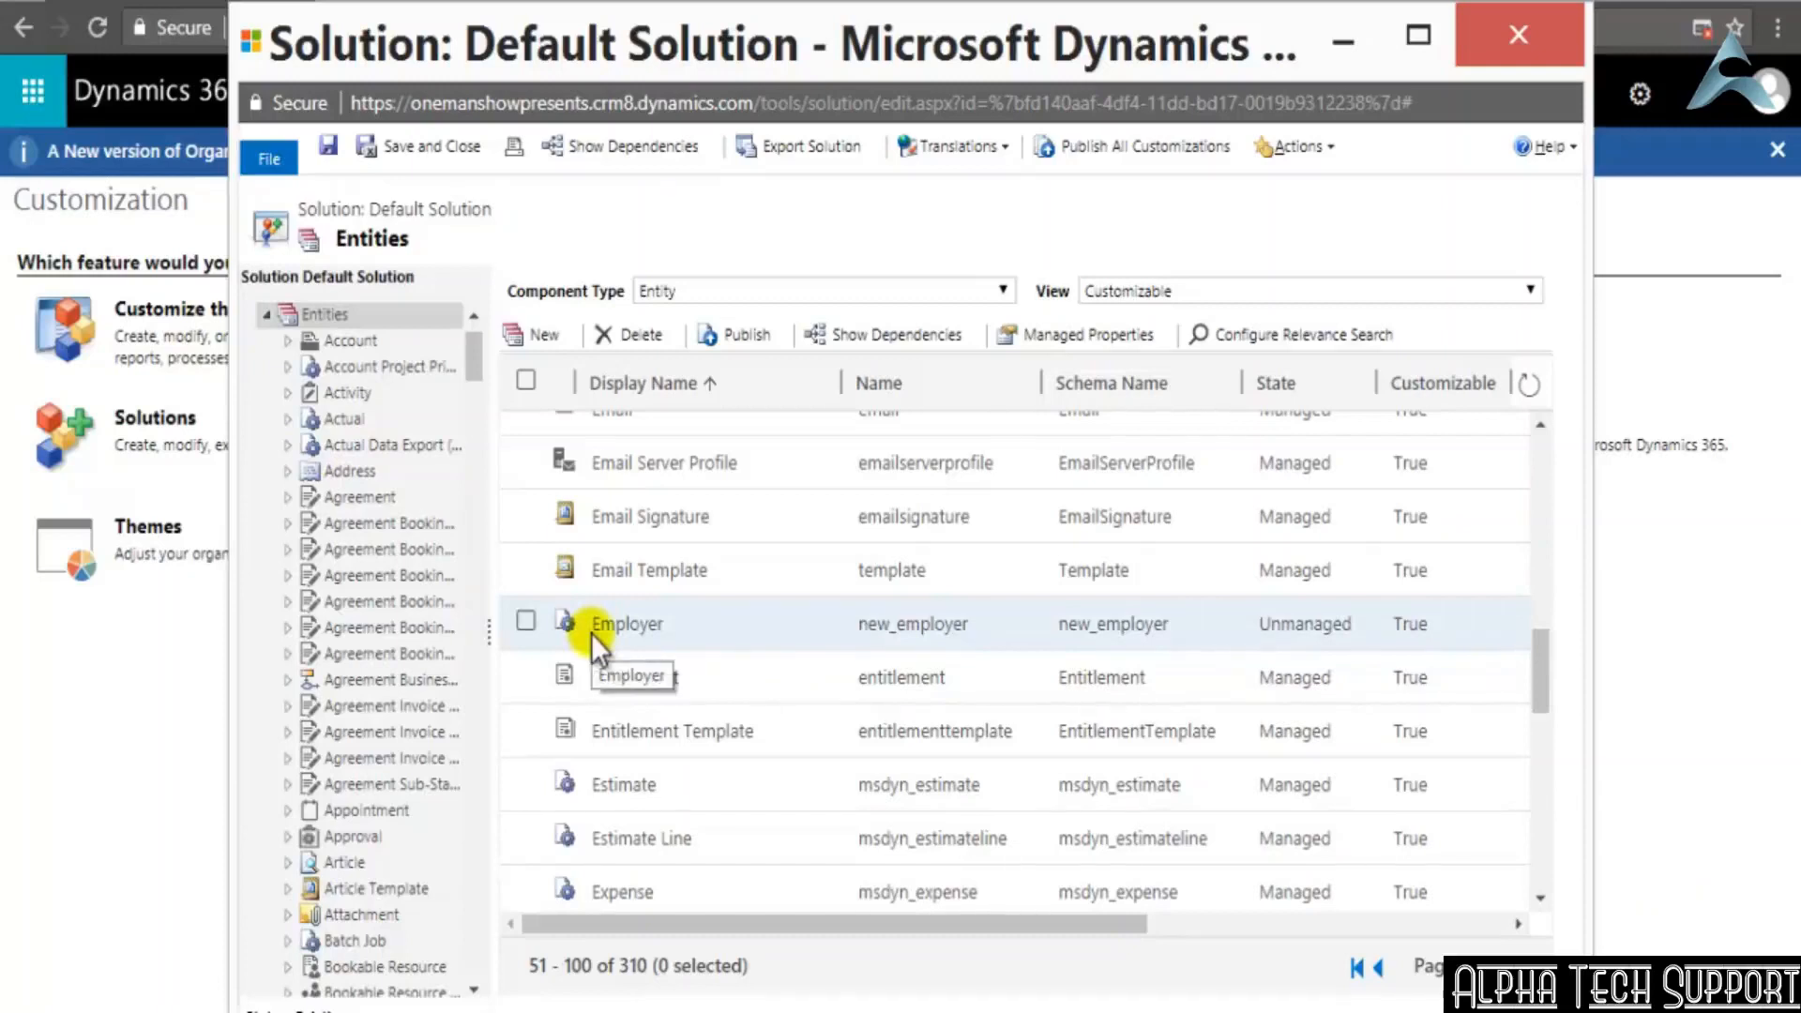
Publish all customizations, and save and close the Default Solution
{"action": "left_click", "coordinate": [1137, 149]}
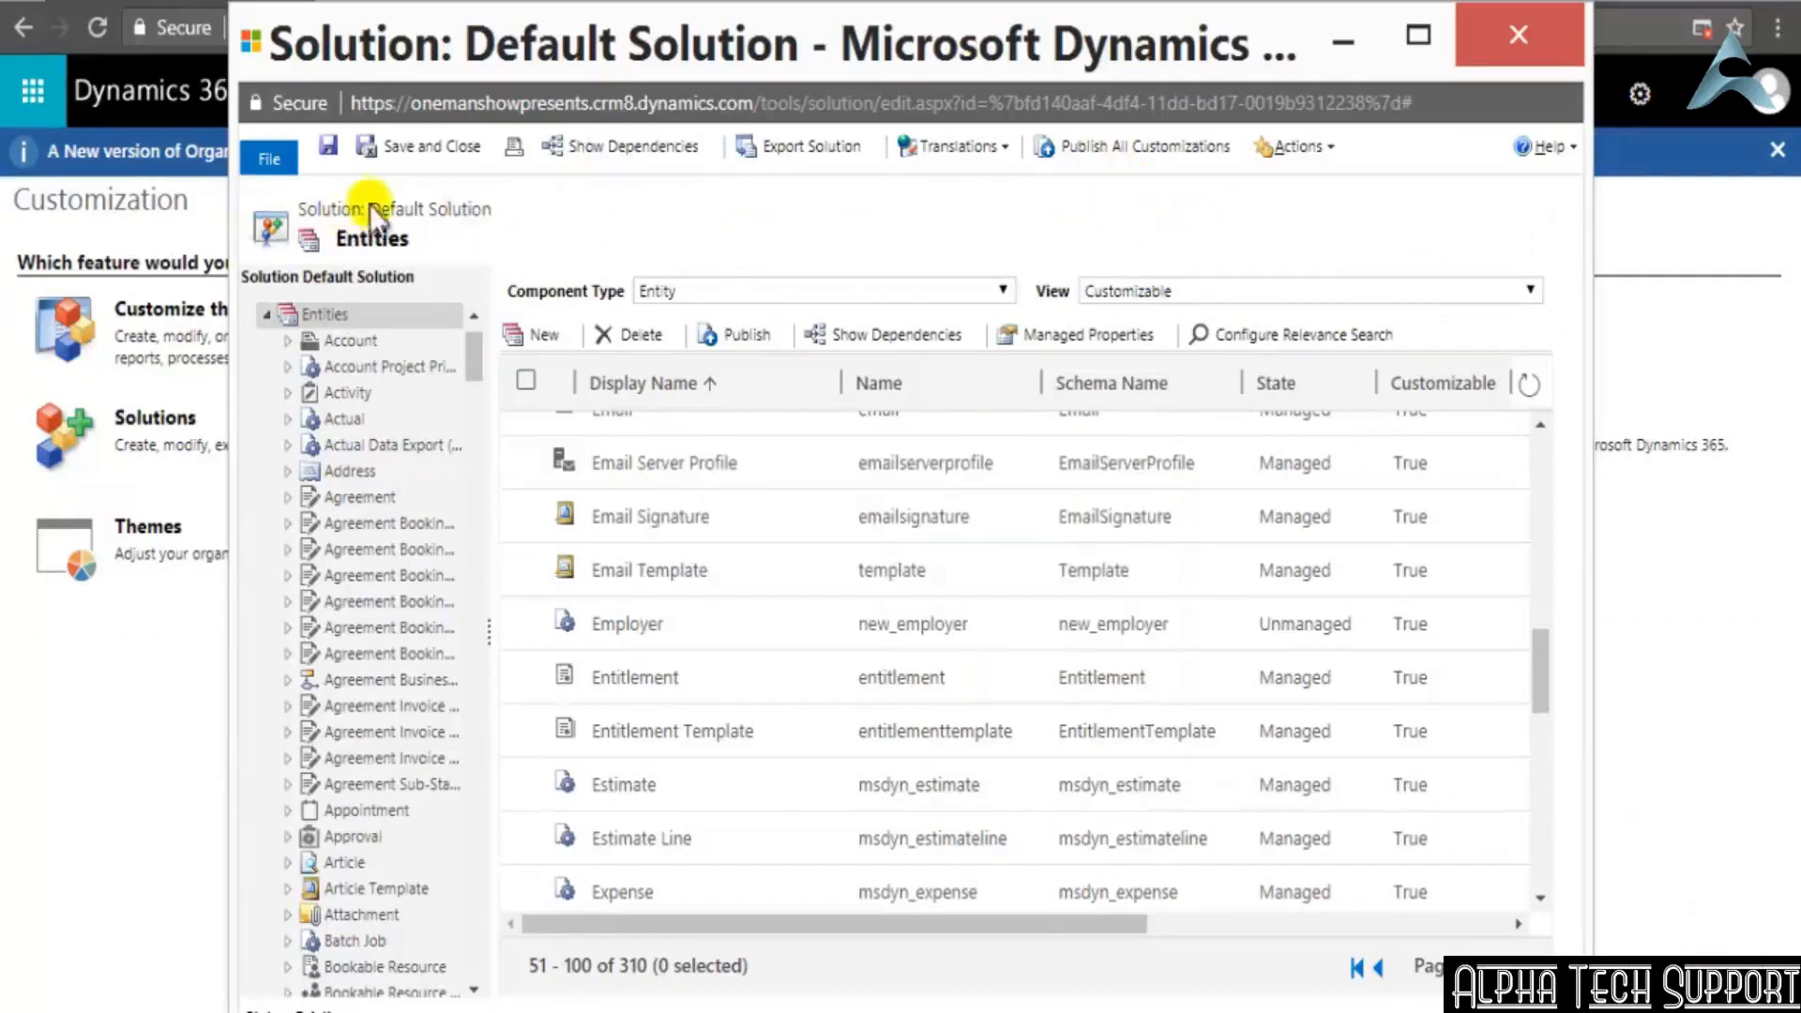
{"action": "left_click", "coordinate": [438, 152]}
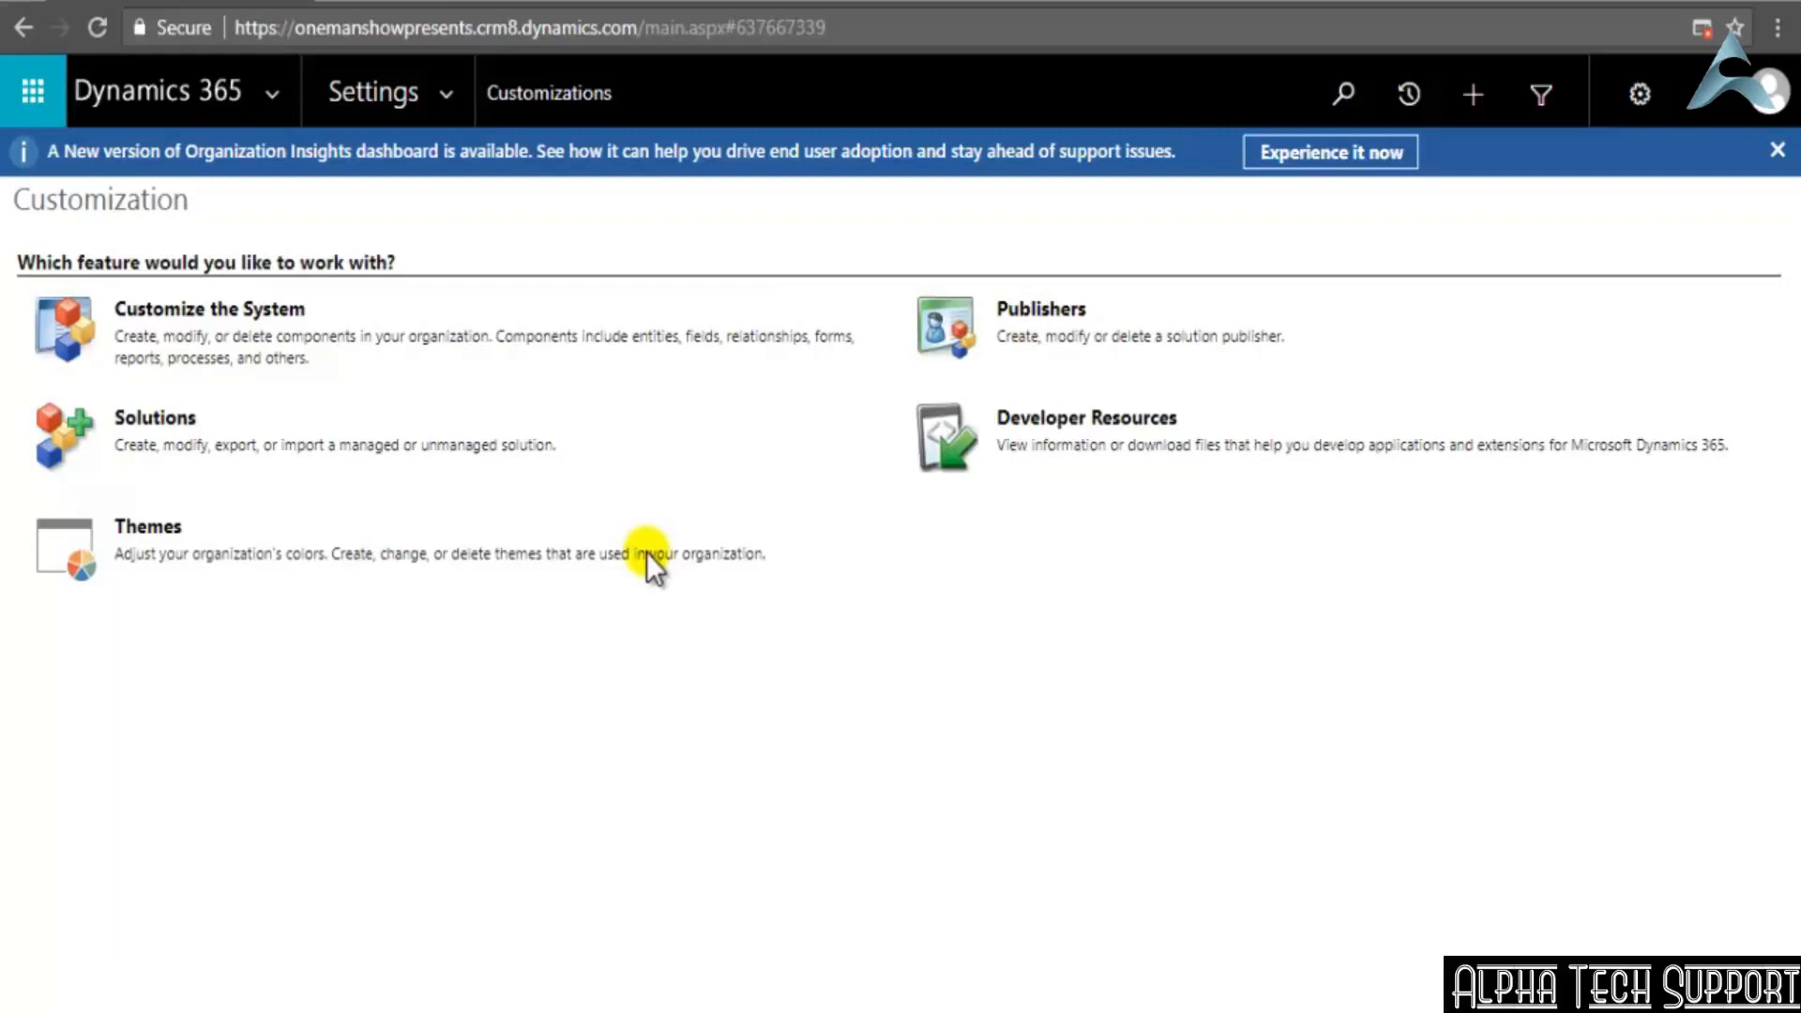
Check the Sales area's navigation groups for the new Employers entity
{"action": "left_click", "coordinate": [441, 94]}
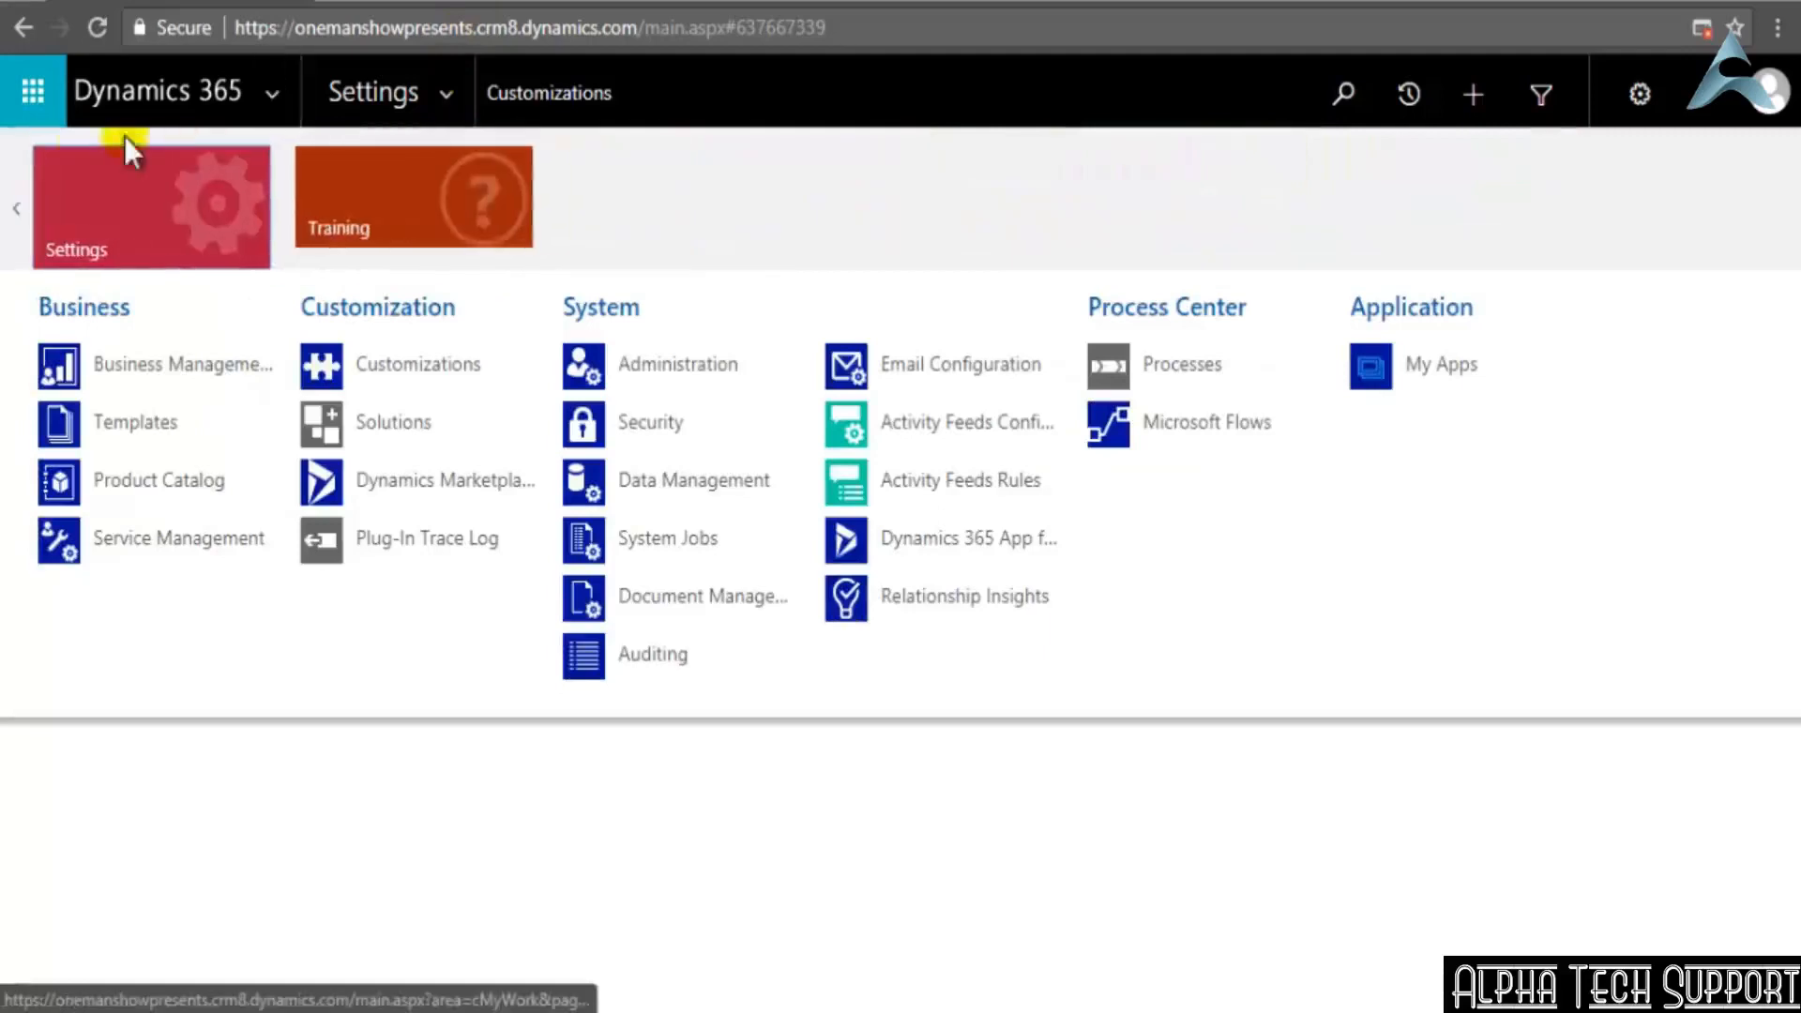
{"action": "left_click", "coordinate": [18, 210]}
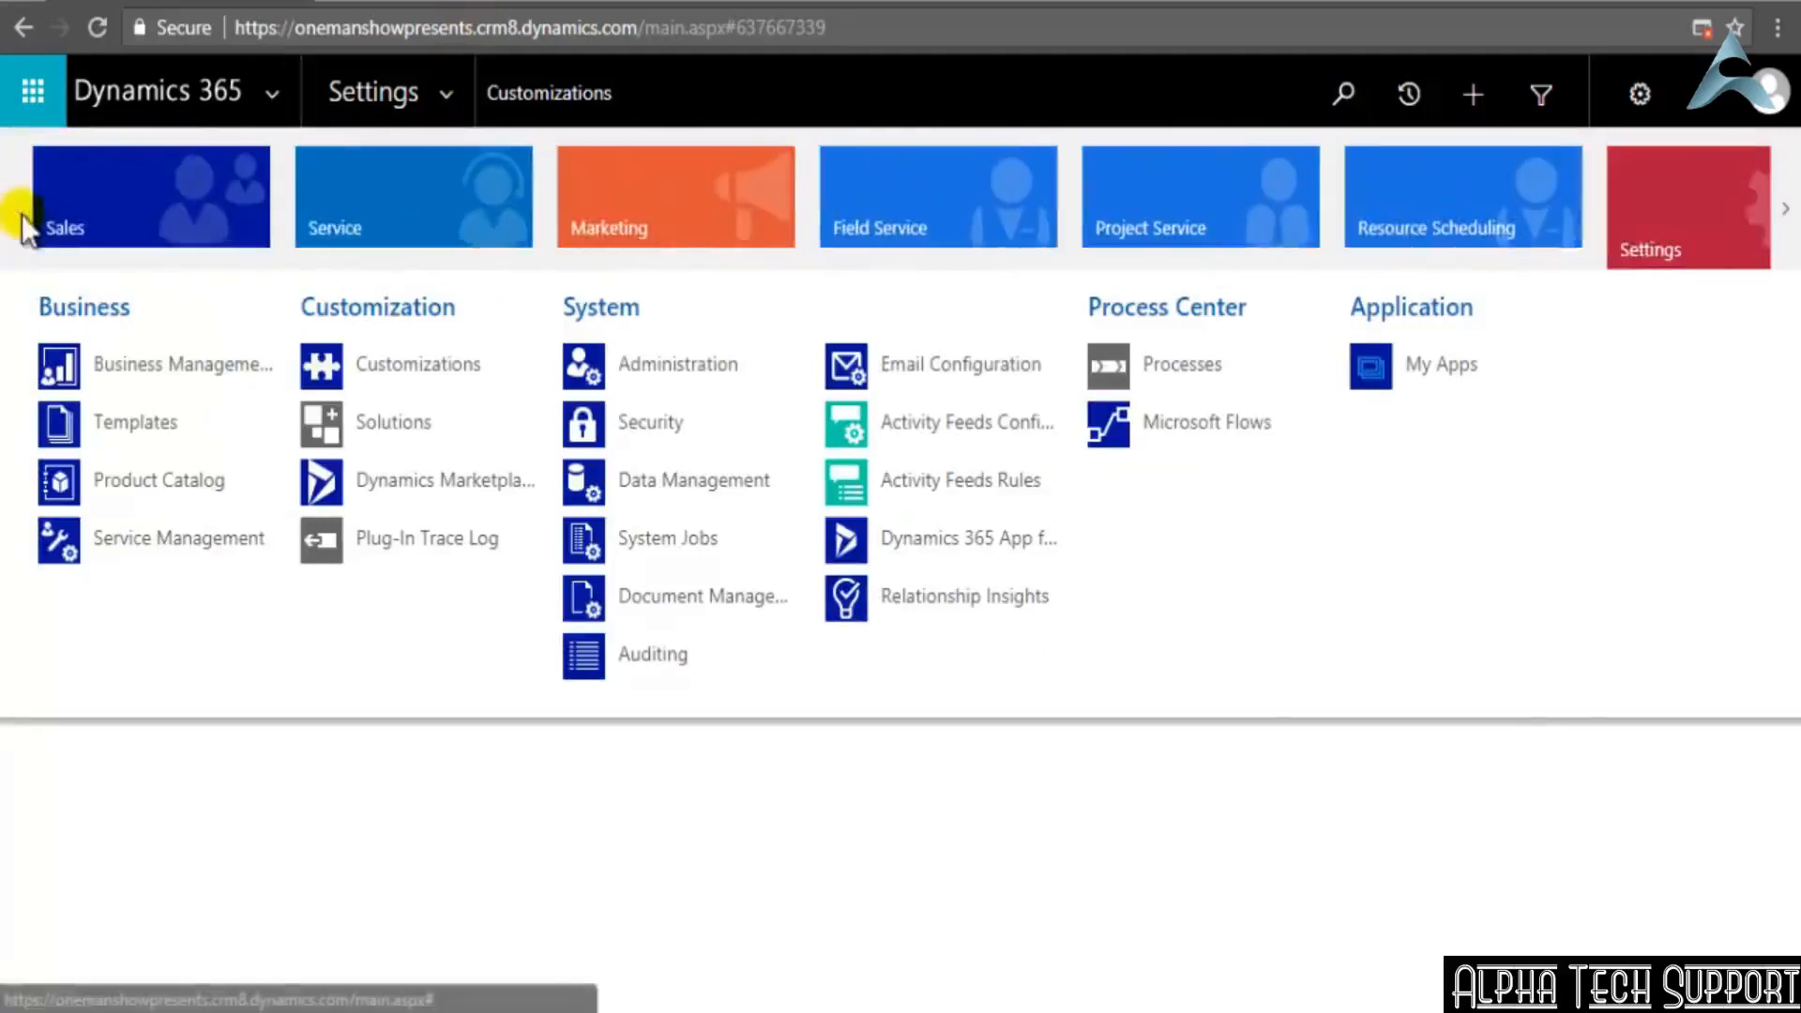
{"action": "left_click", "coordinate": [80, 195]}
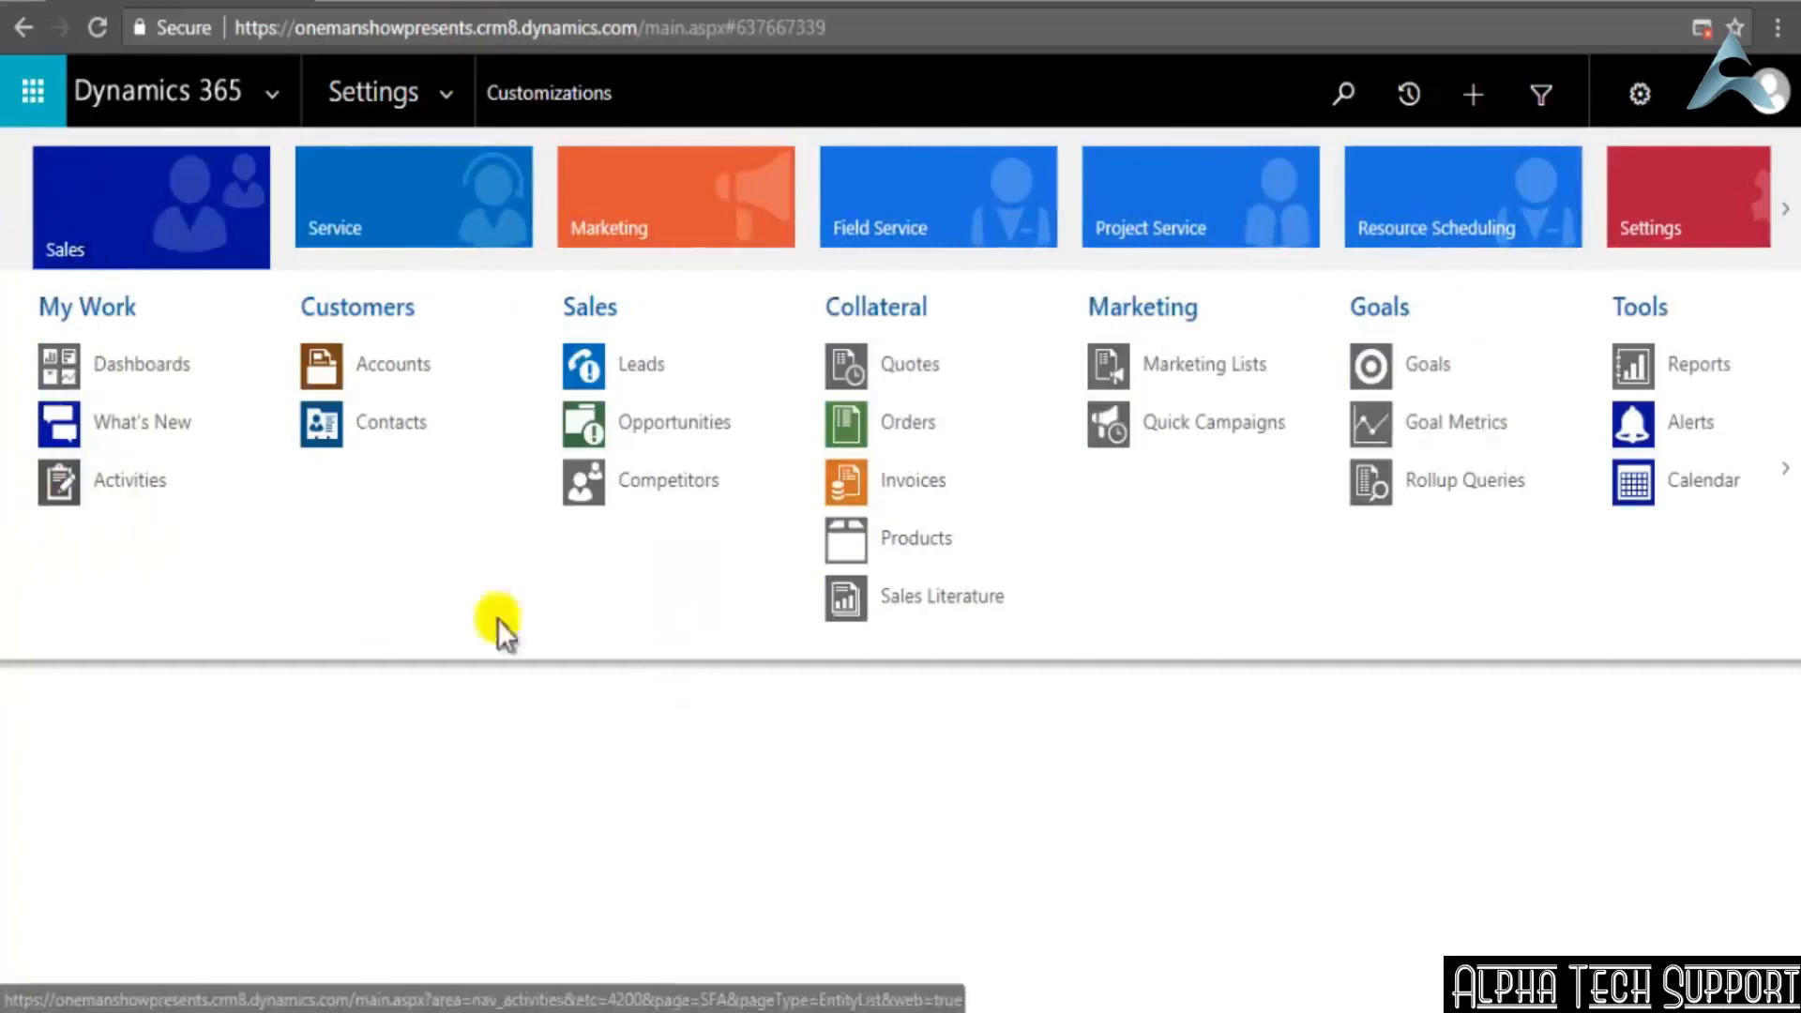
{"action": "left_click", "coordinate": [1782, 480]}
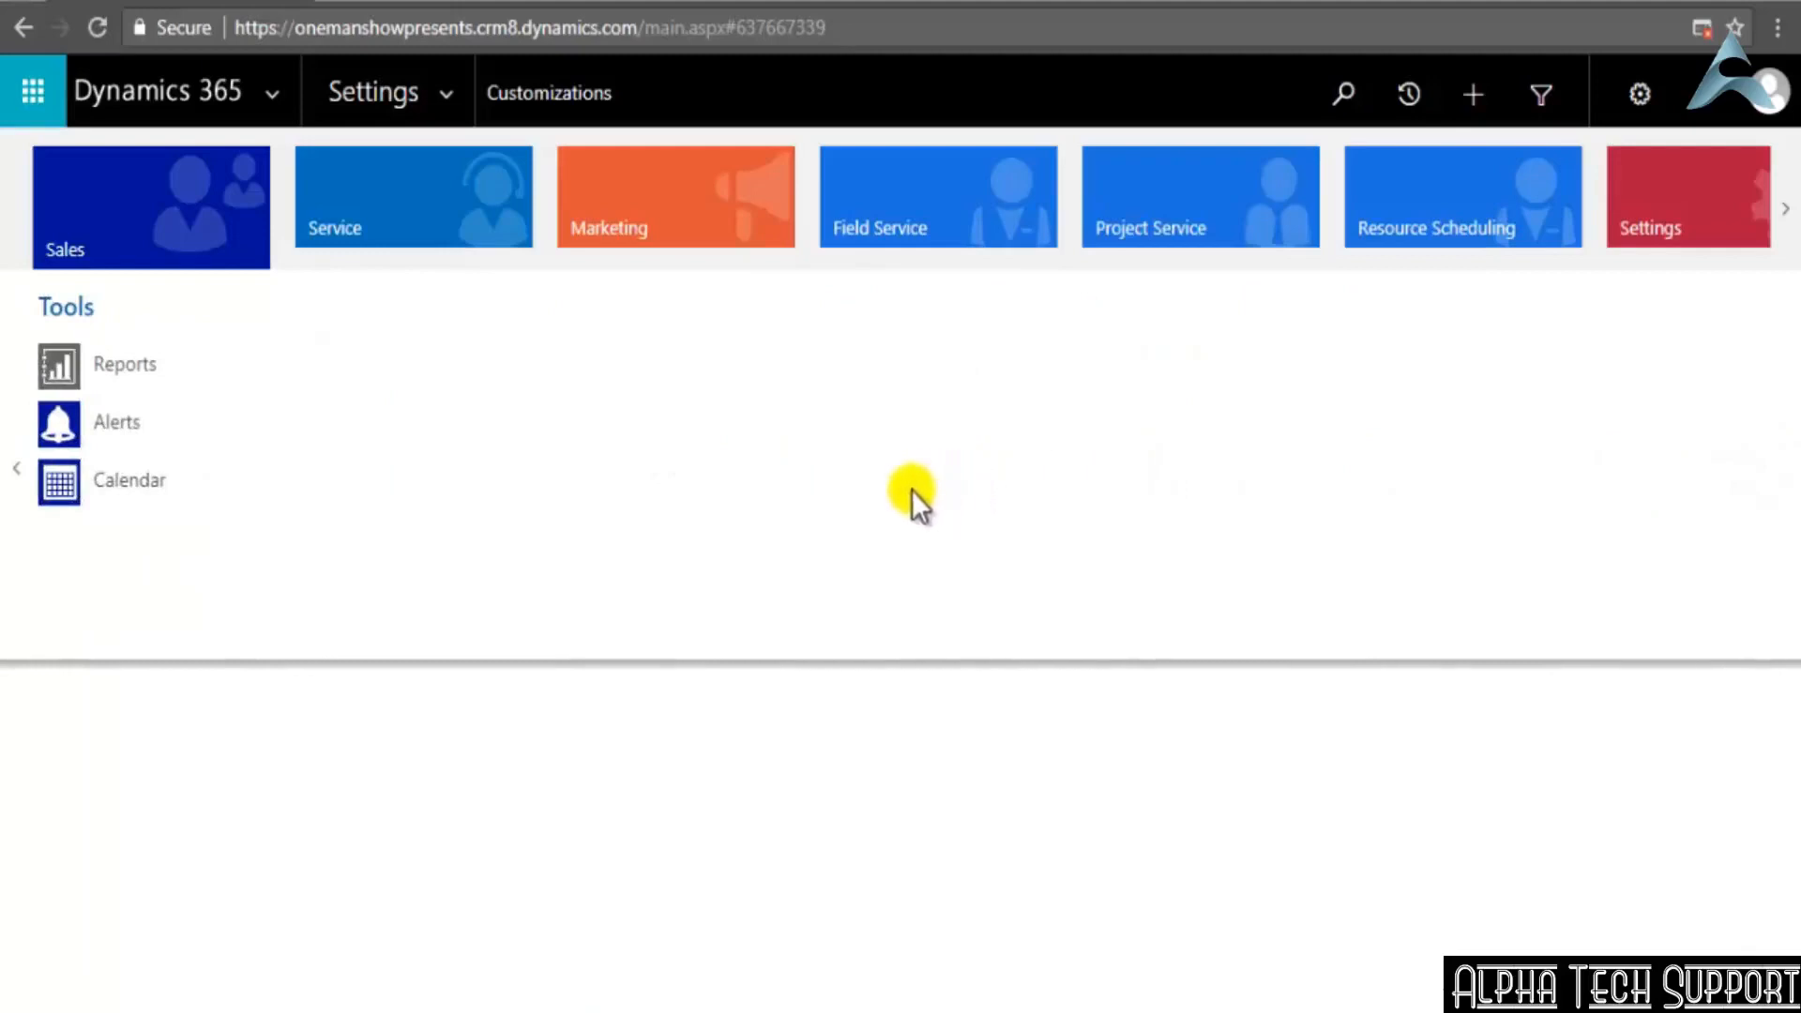
{"action": "left_click", "coordinate": [17, 469]}
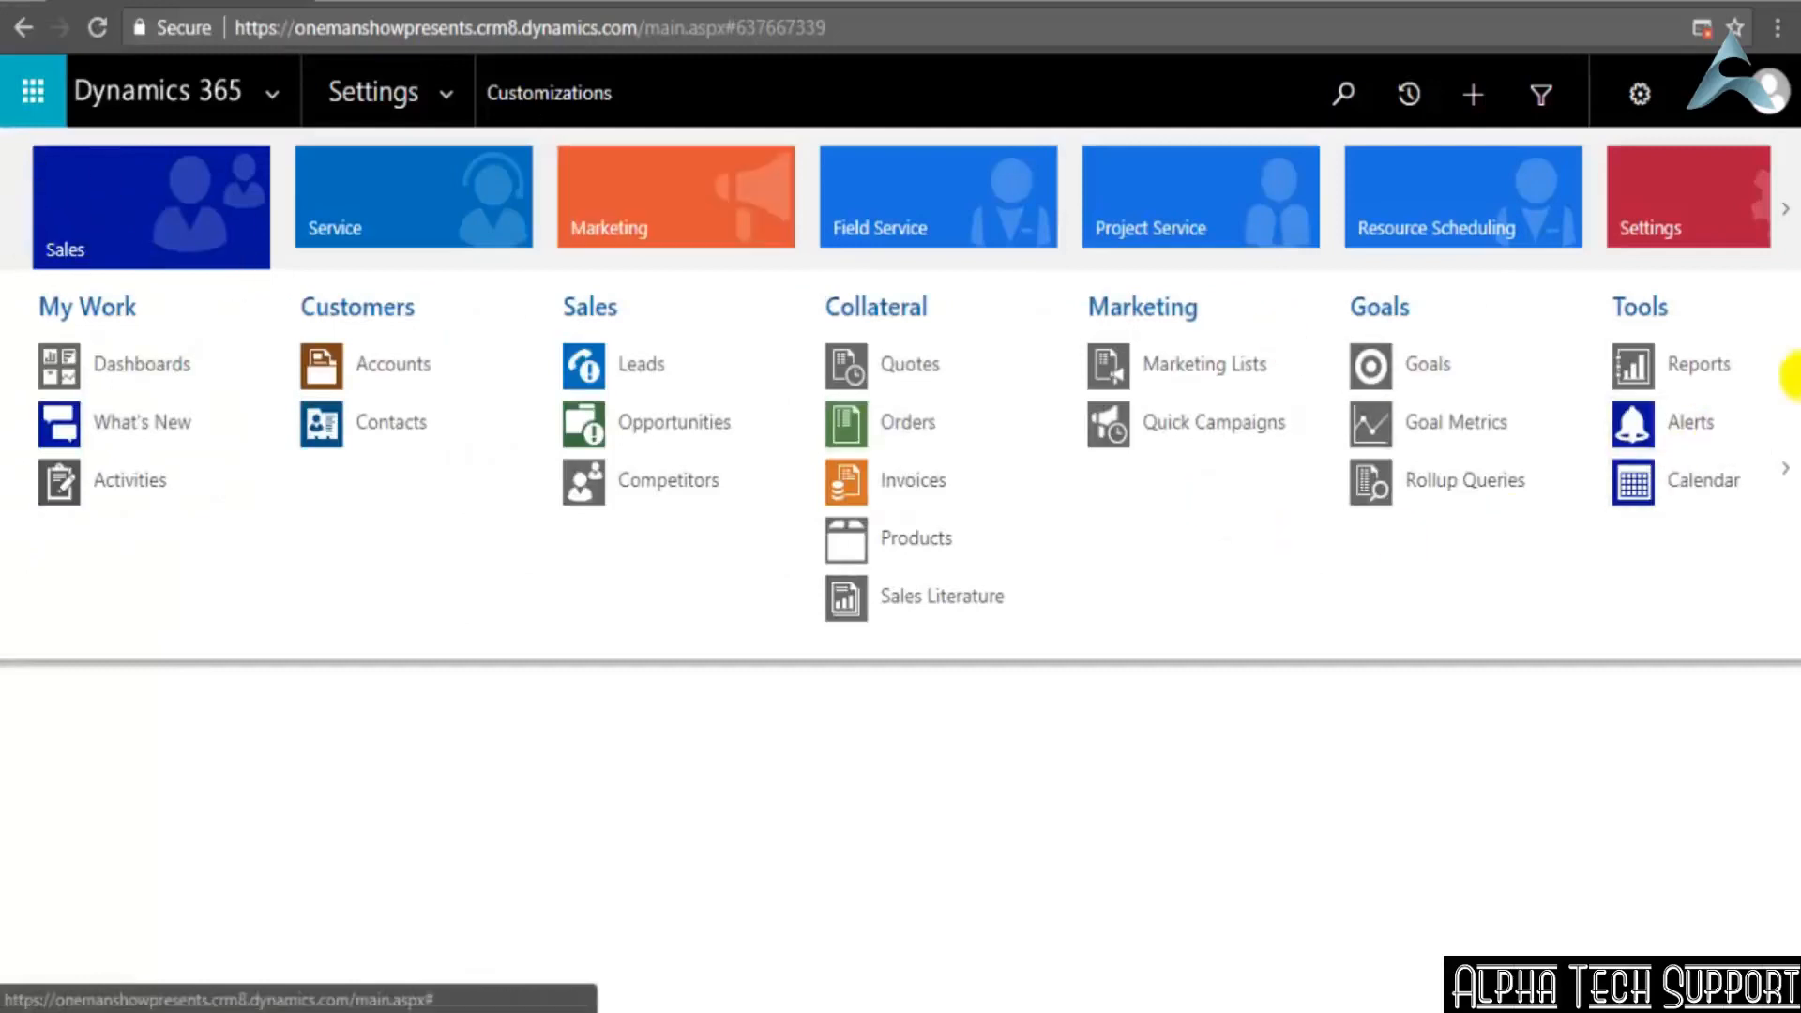
{"action": "left_click", "coordinate": [1785, 469]}
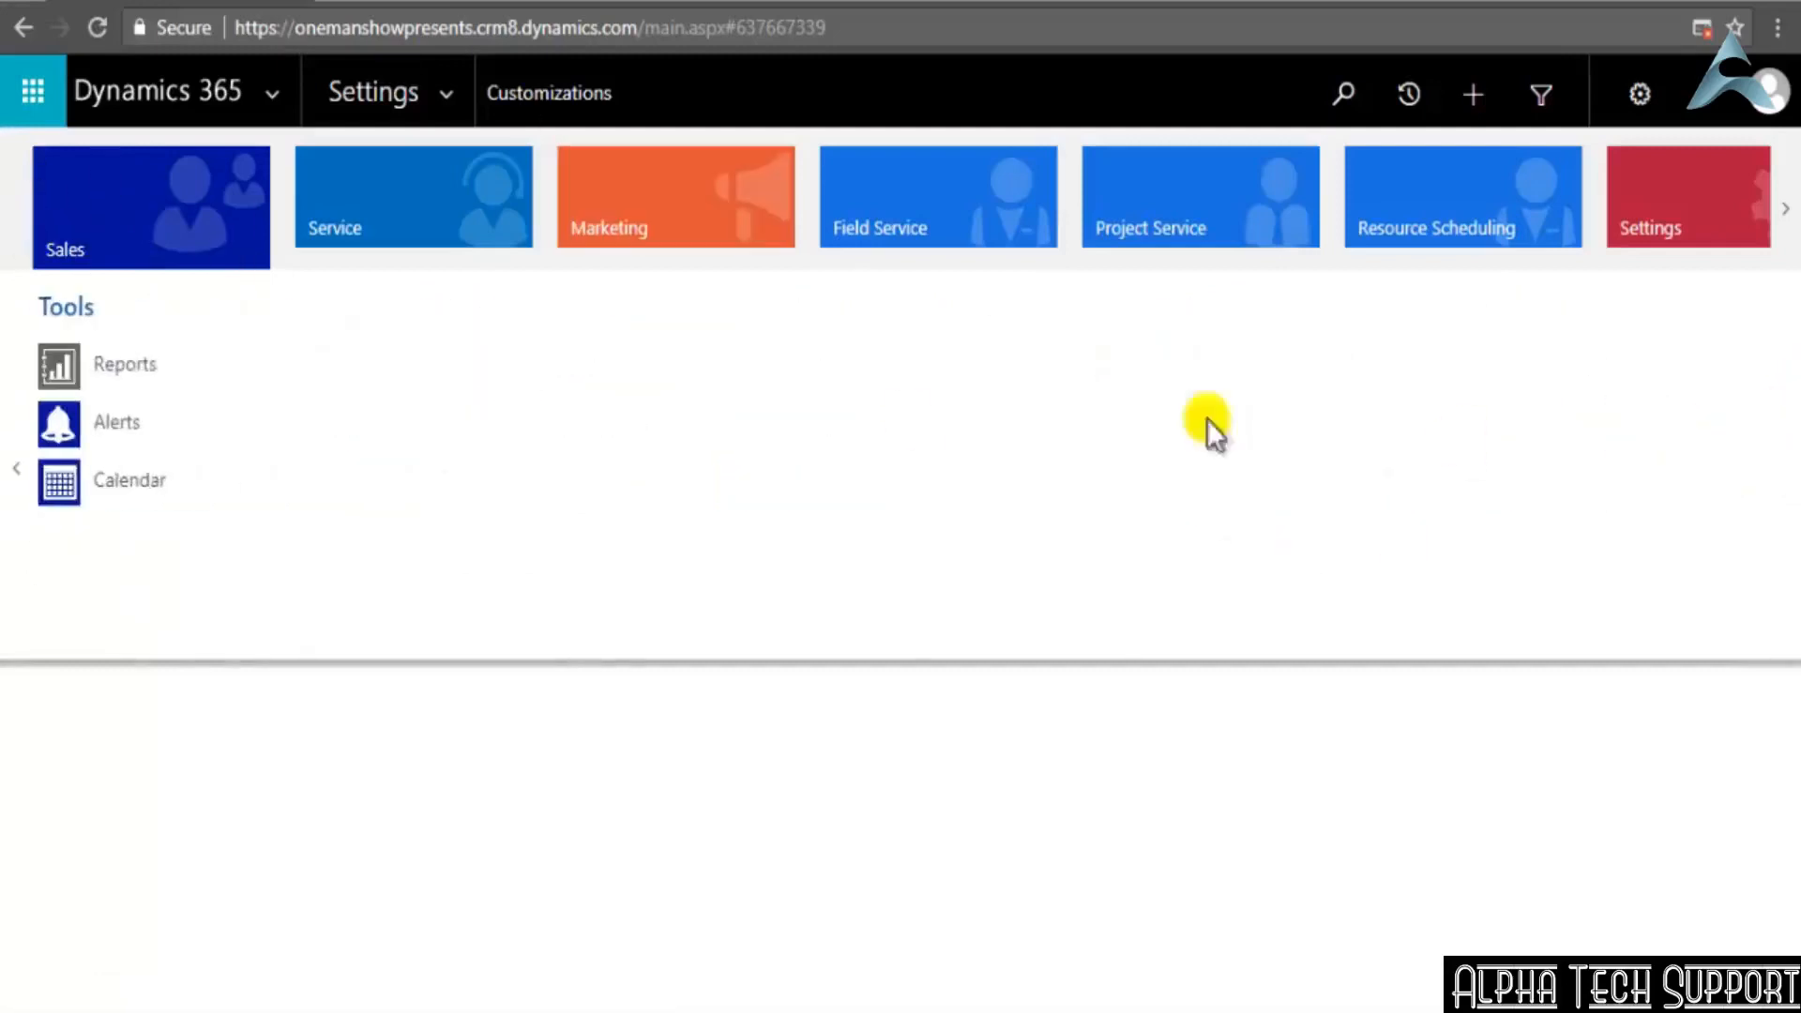
Load the Sales area and open the Employers list under Extensions
{"action": "left_click", "coordinate": [133, 208]}
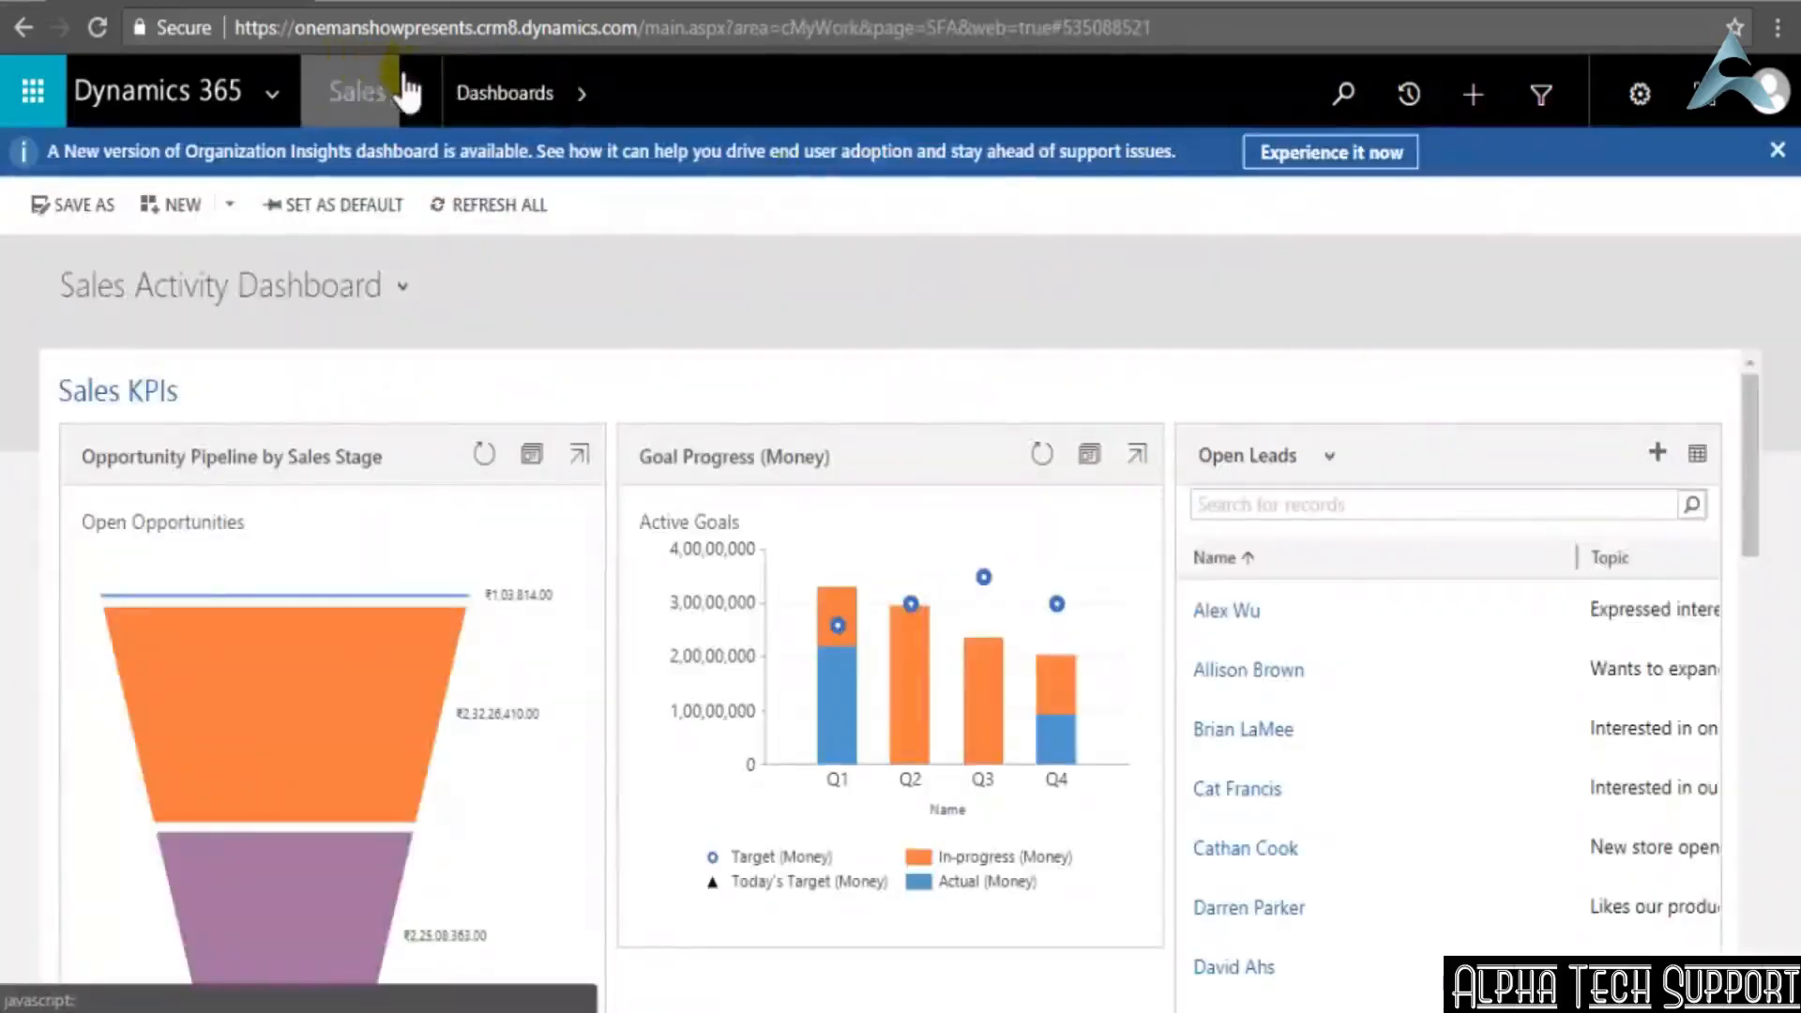
{"action": "left_click", "coordinate": [405, 92]}
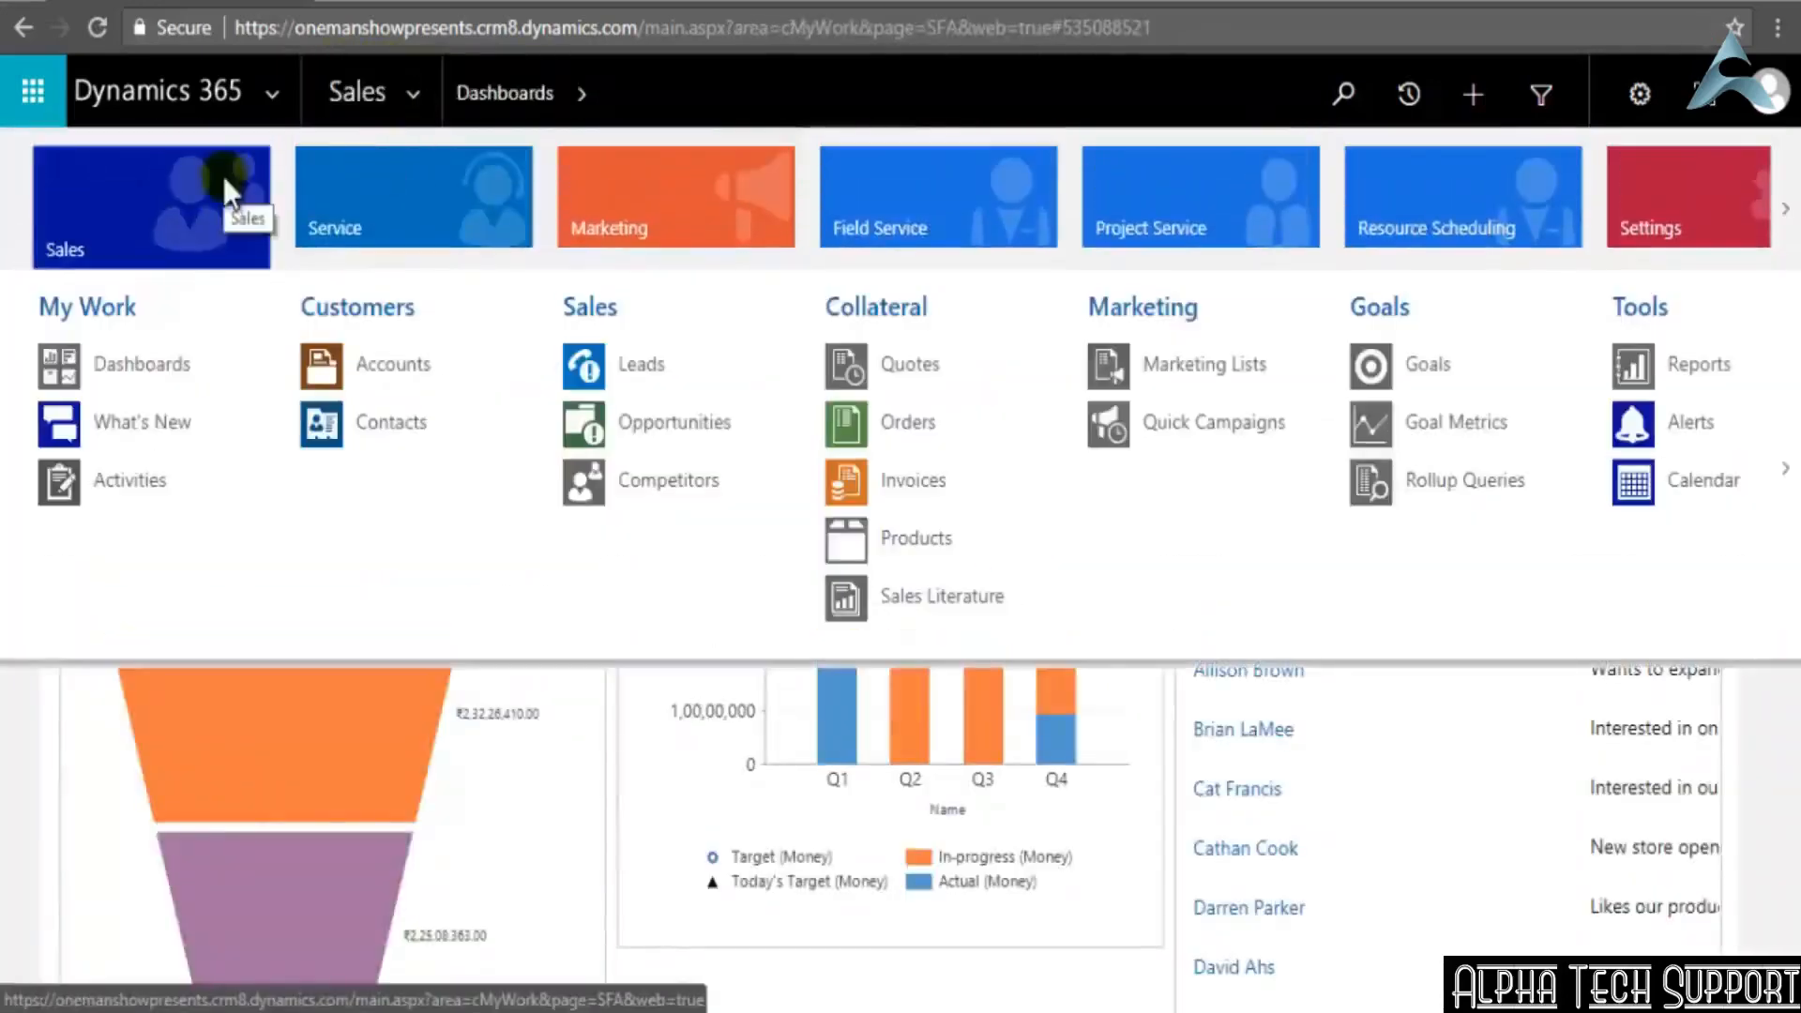
{"action": "scroll", "coordinate": [225, 180], "scroll_direction": "down", "scroll_amount": 5}
{"action": "scroll", "coordinate": [225, 180], "scroll_direction": "up", "scroll_amount": 5}
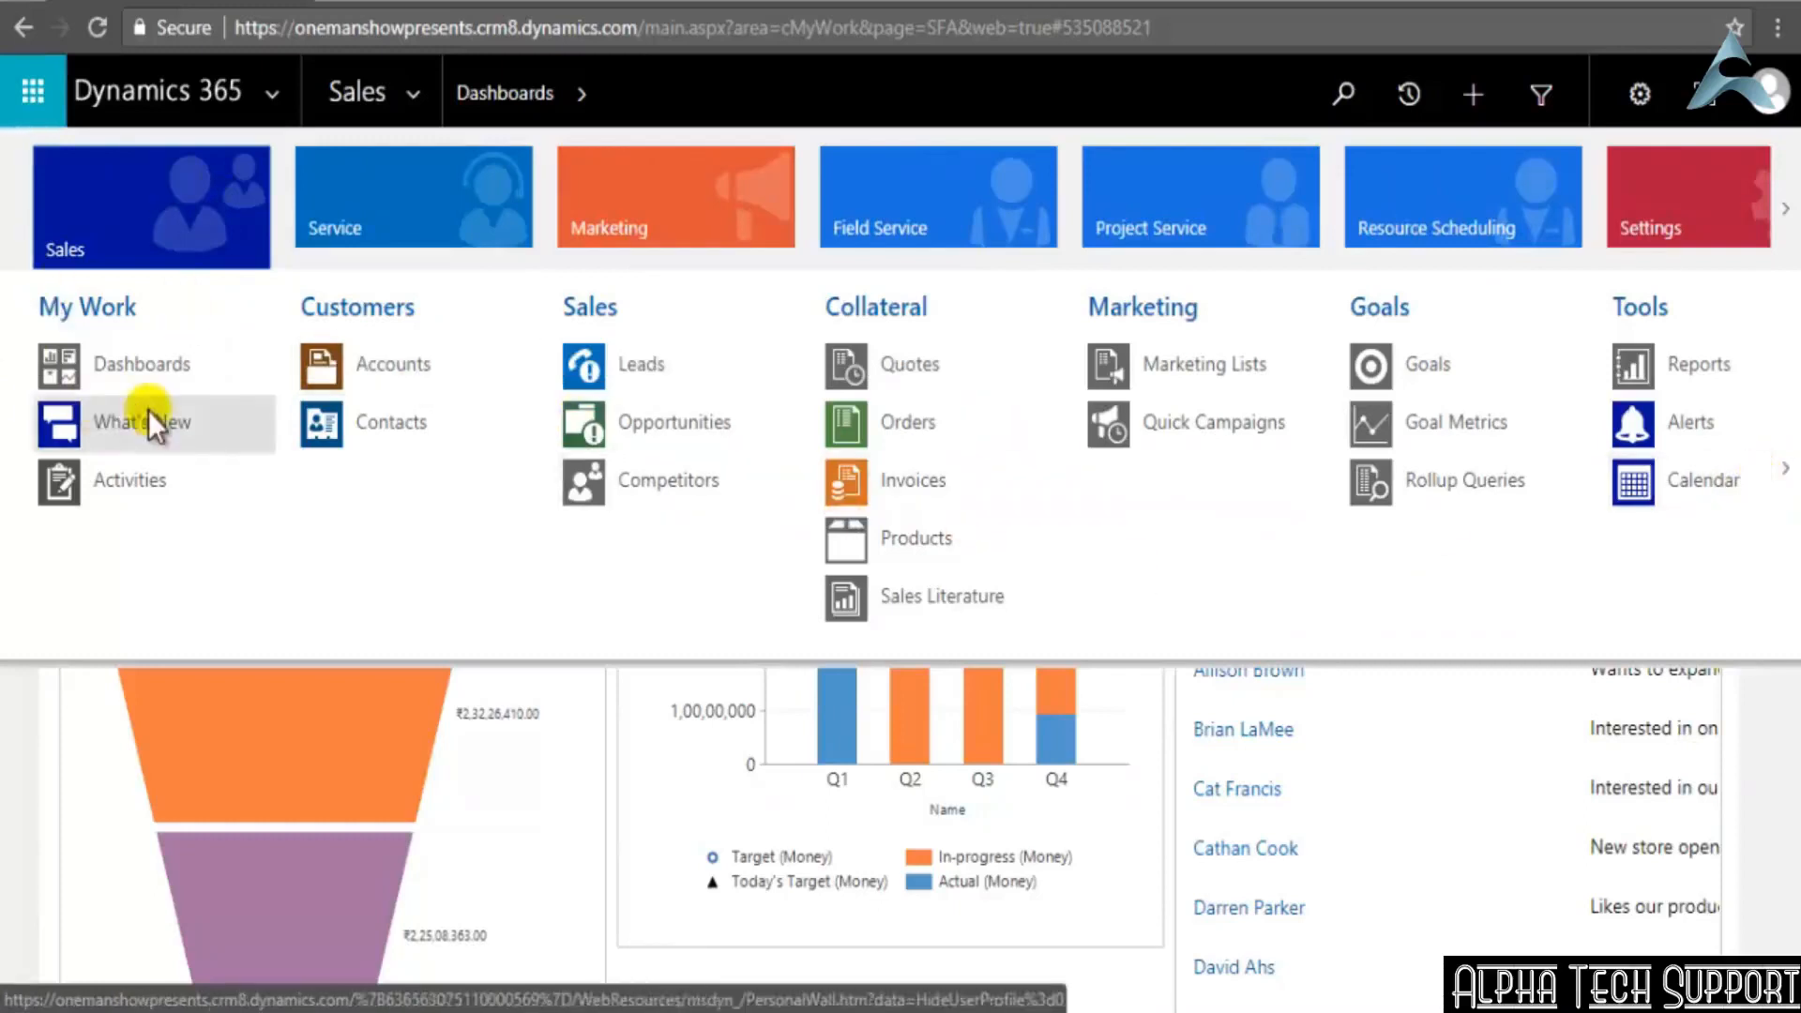
{"action": "scroll", "coordinate": [227, 319], "scroll_direction": "down", "scroll_amount": 3}
{"action": "scroll", "coordinate": [227, 319], "scroll_direction": "down", "scroll_amount": 2}
{"action": "scroll", "coordinate": [227, 318], "scroll_direction": "up", "scroll_amount": 5}
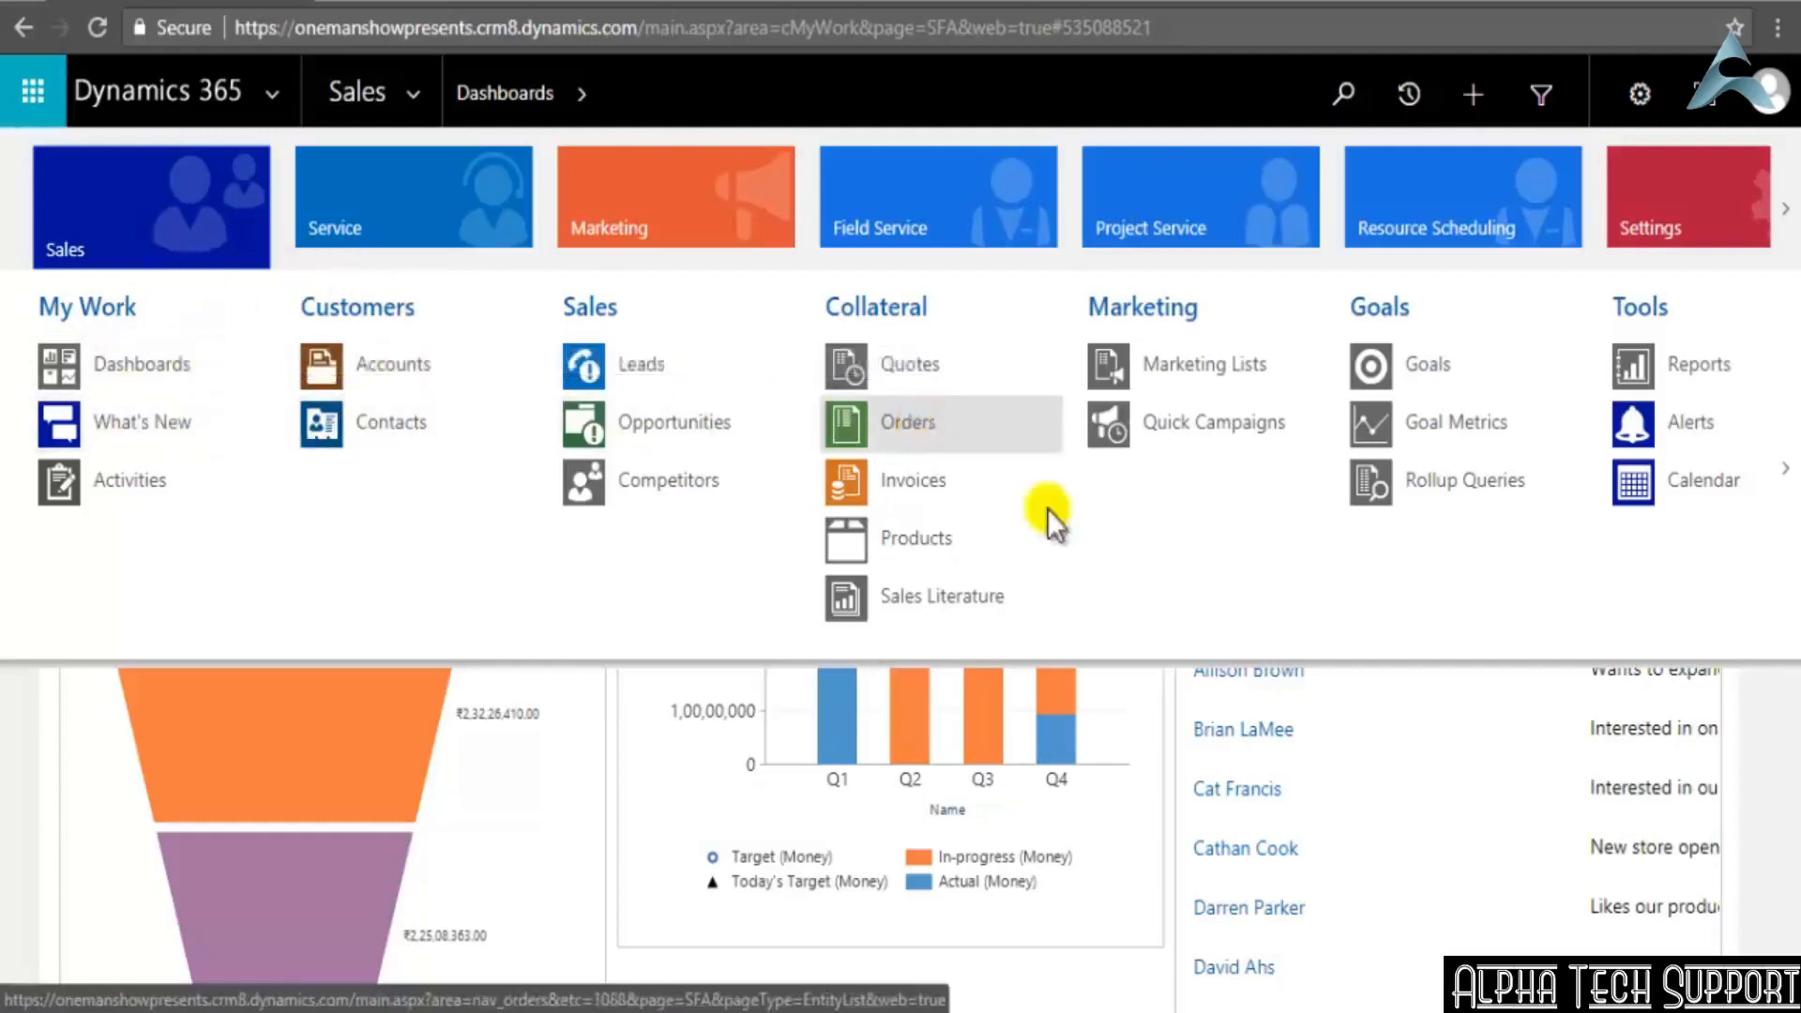
{"action": "scroll", "coordinate": [1142, 556], "scroll_direction": "down", "scroll_amount": 3}
{"action": "scroll", "coordinate": [1141, 555], "scroll_direction": "down", "scroll_amount": 5}
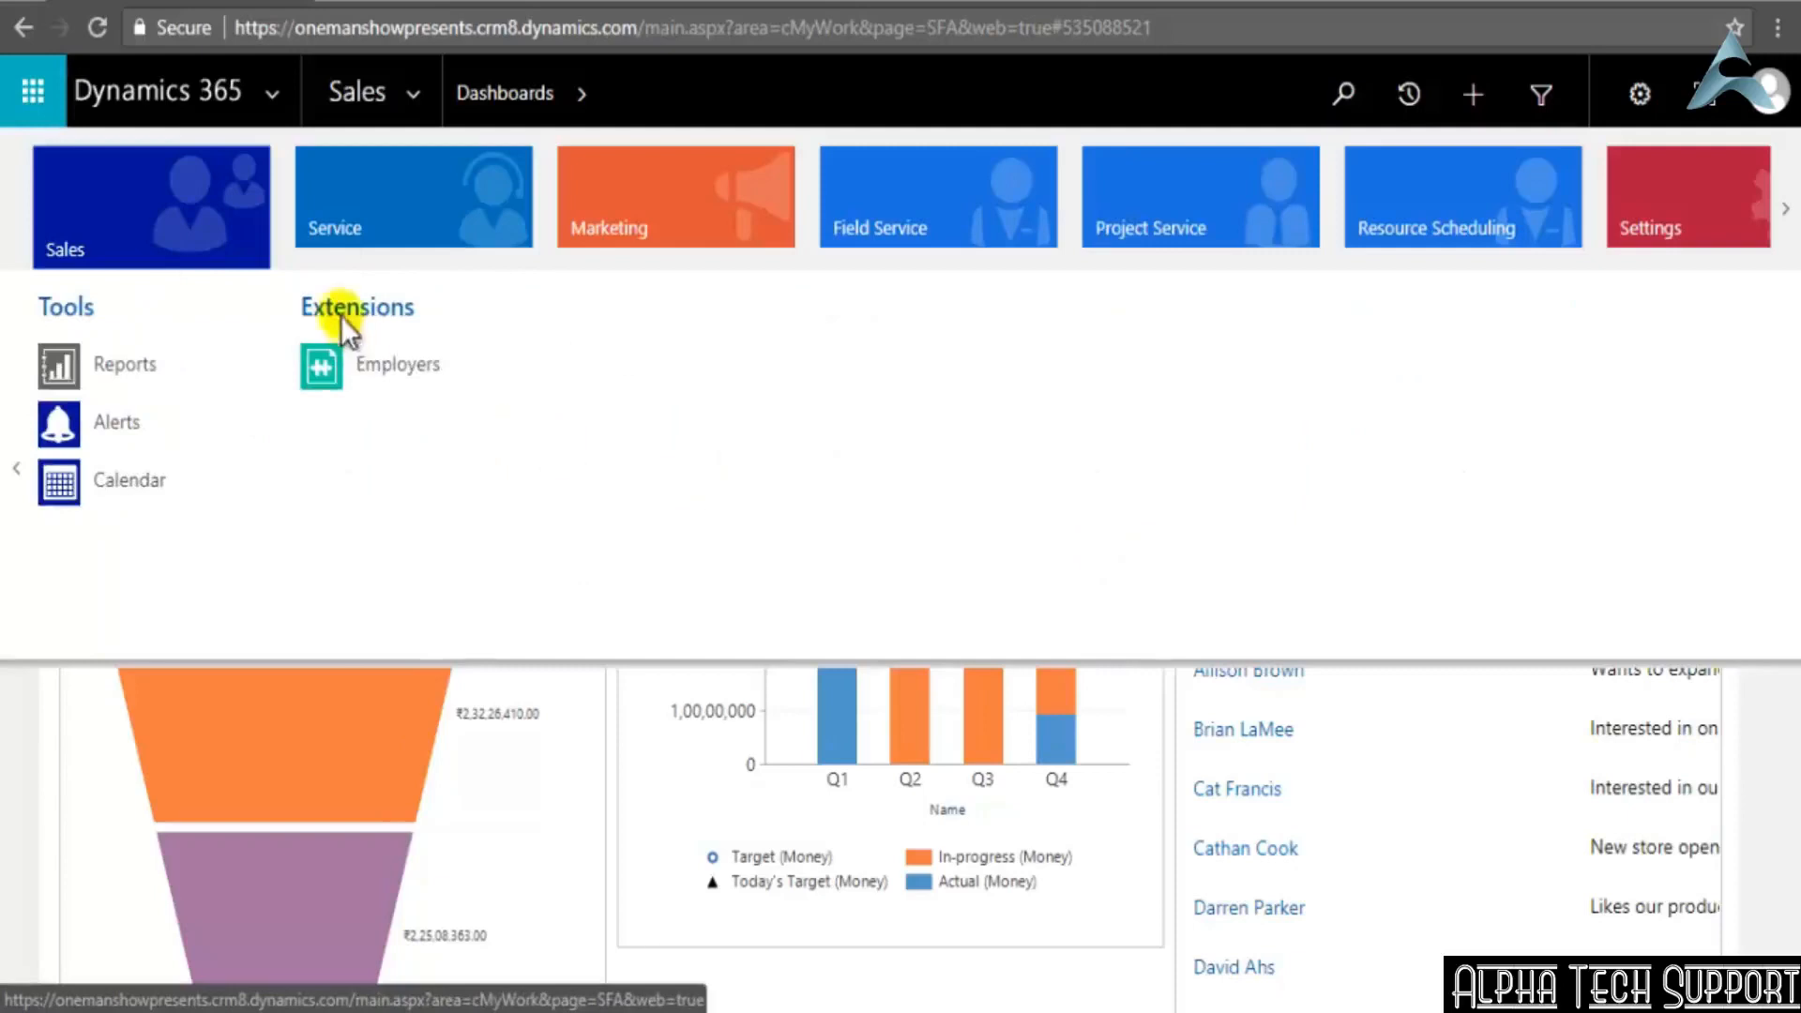
{"action": "left_click", "coordinate": [392, 363]}
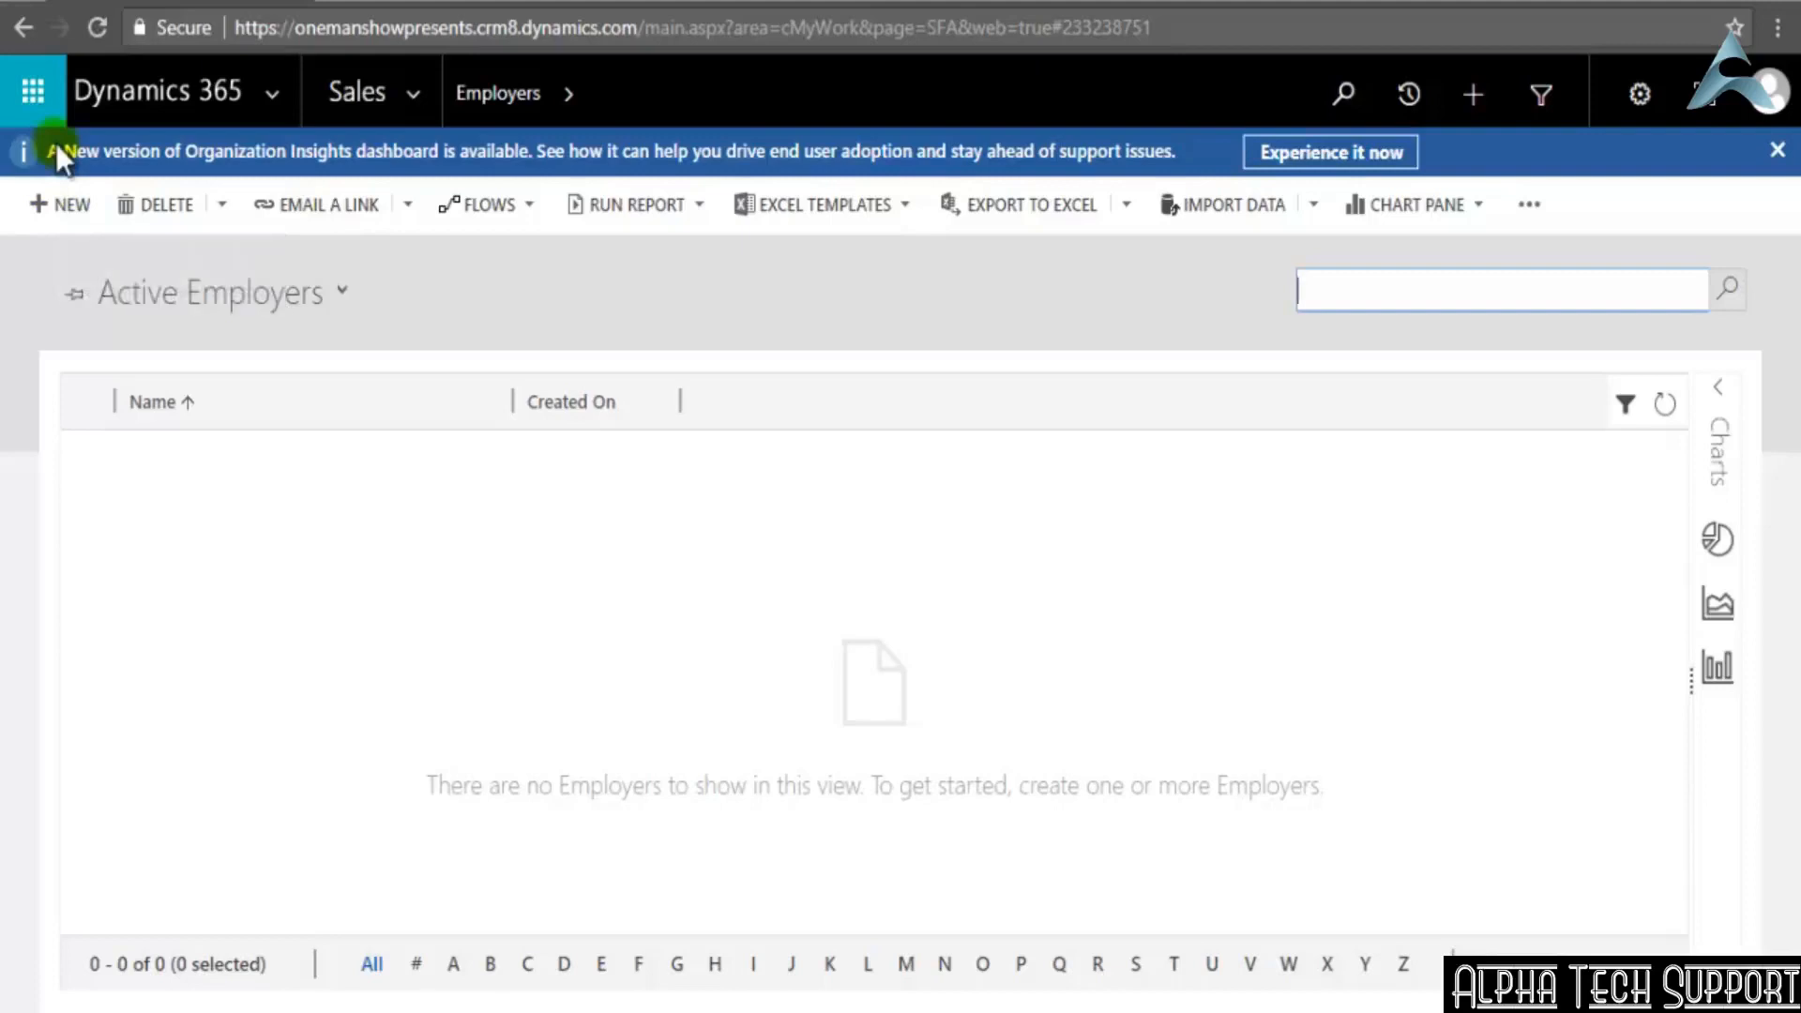
Create an Employer record named Employer1, and save and close it
{"action": "left_click", "coordinate": [41, 208]}
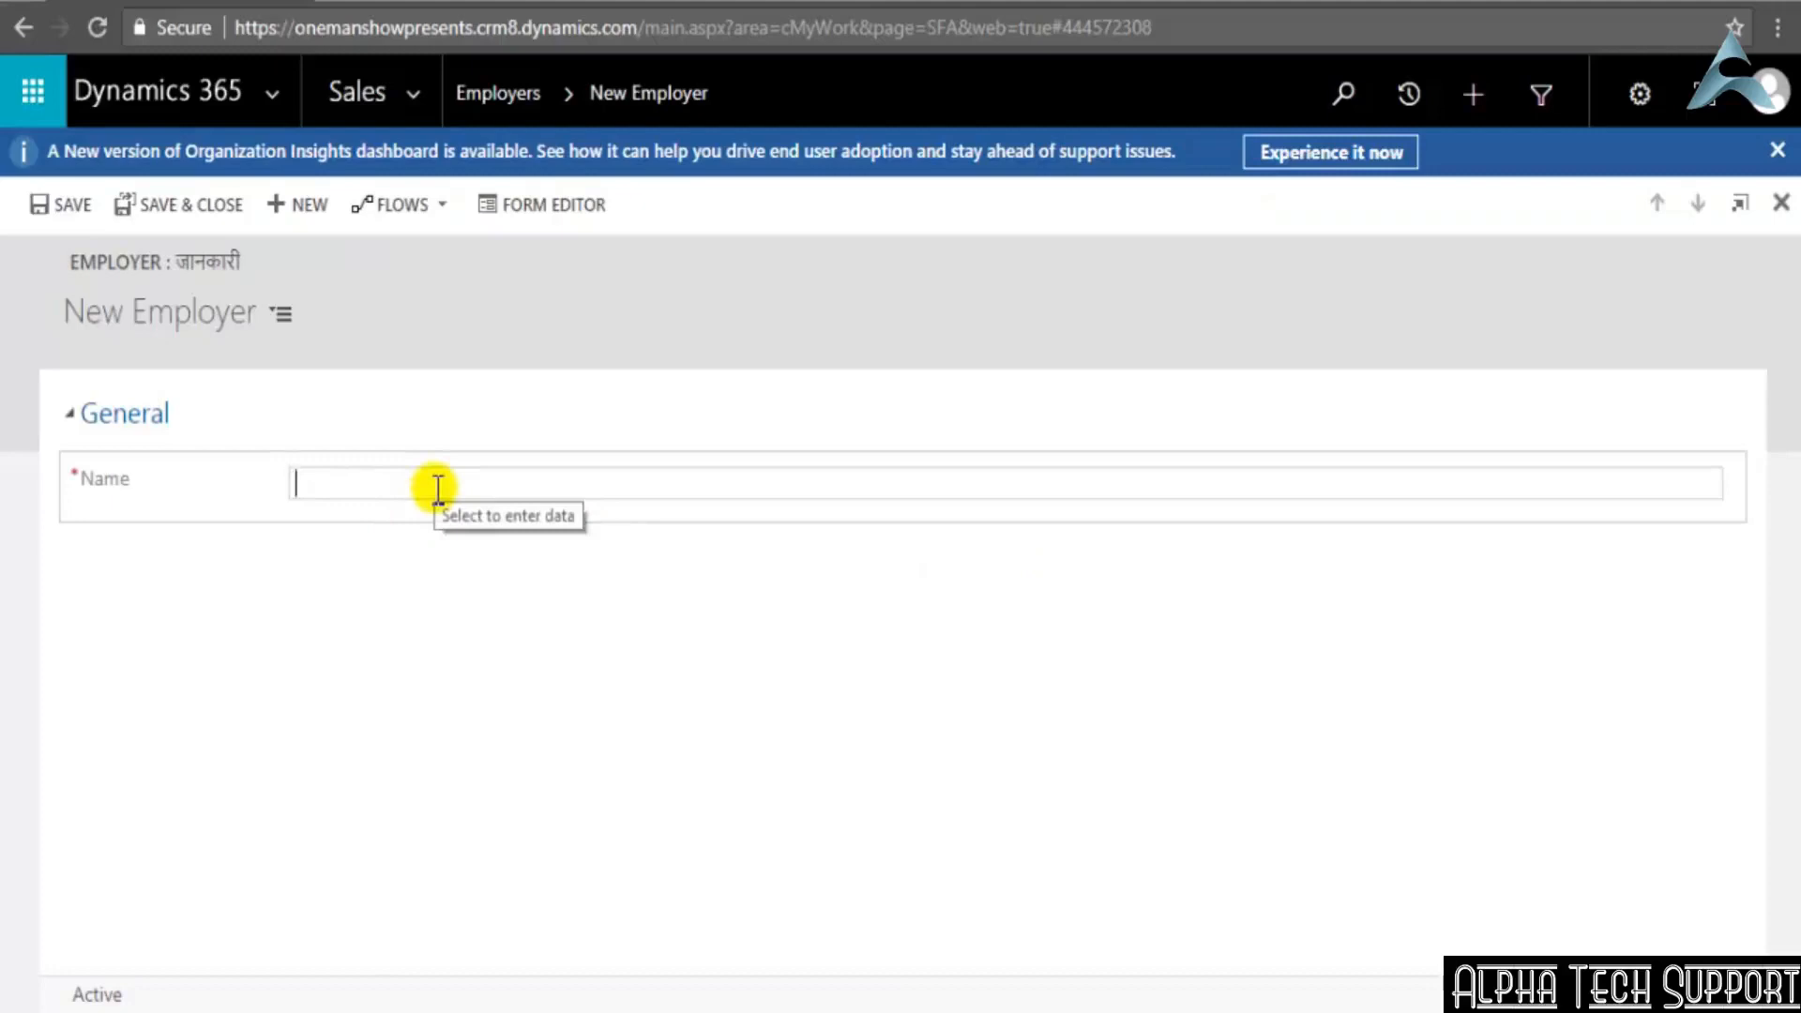
{"action": "type", "text": "Empl"}
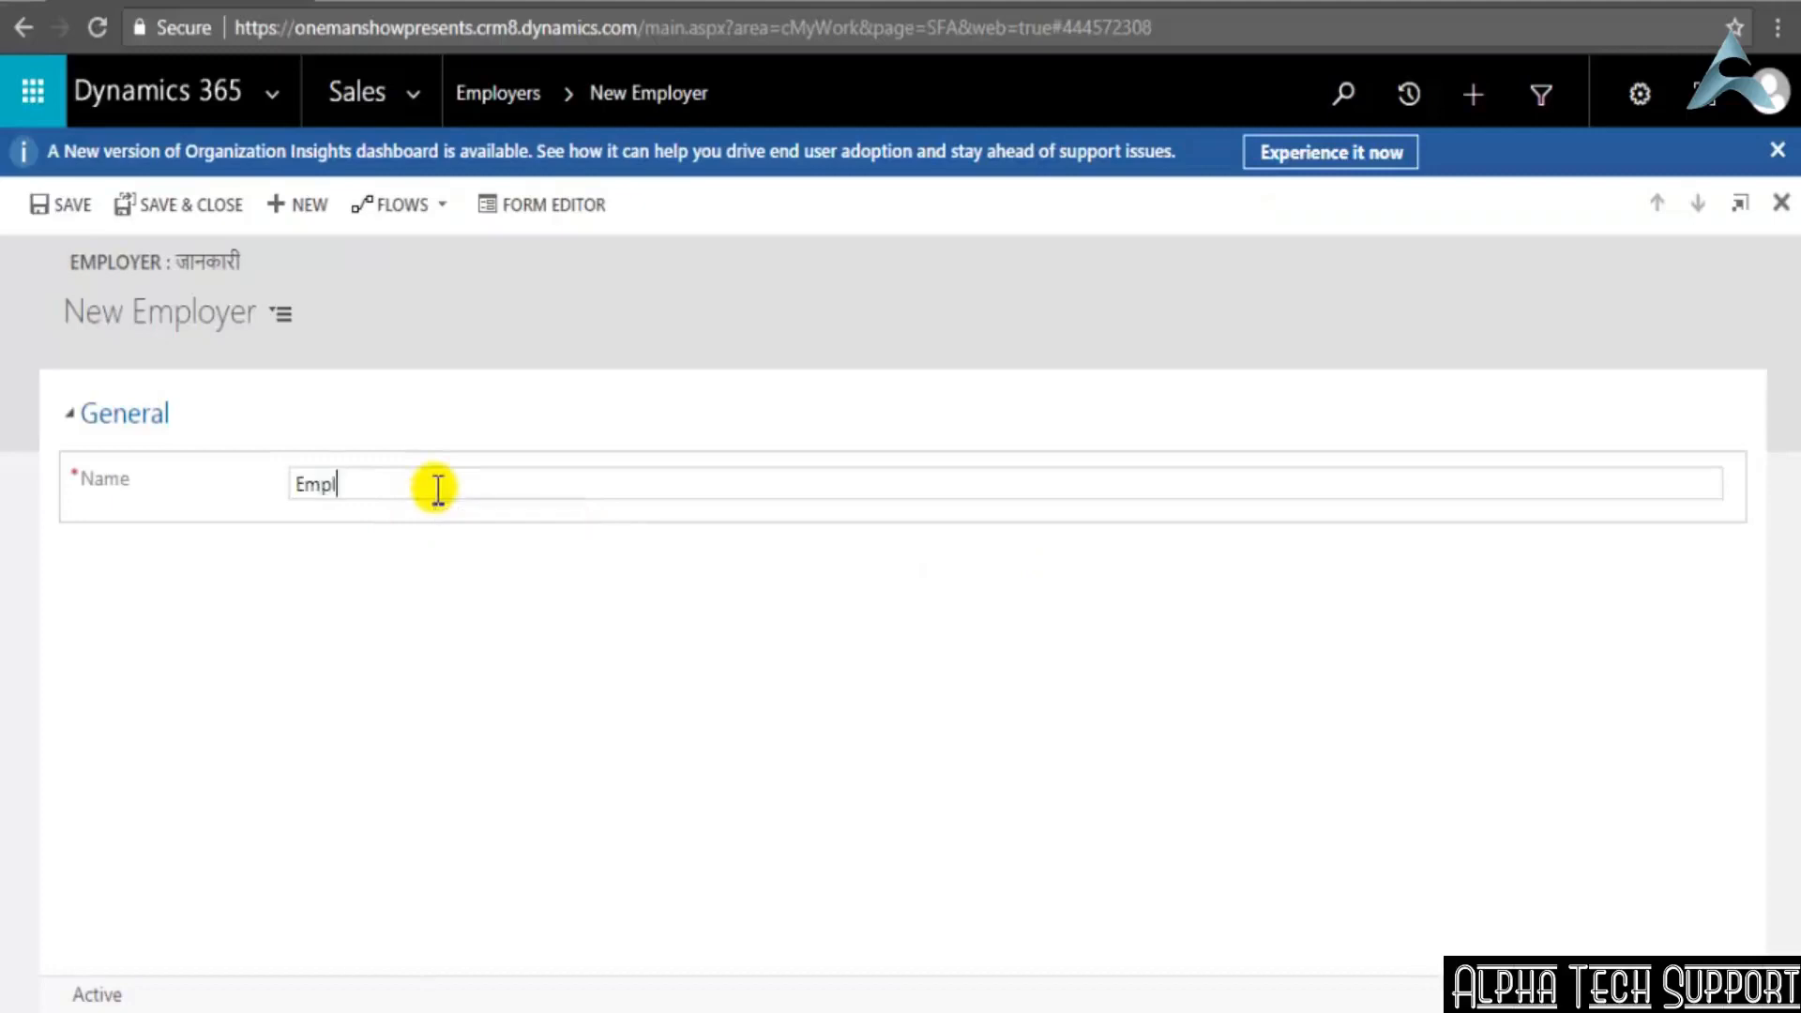
{"action": "type", "text": "oyer1"}
{"action": "left_click", "coordinate": [420, 617]}
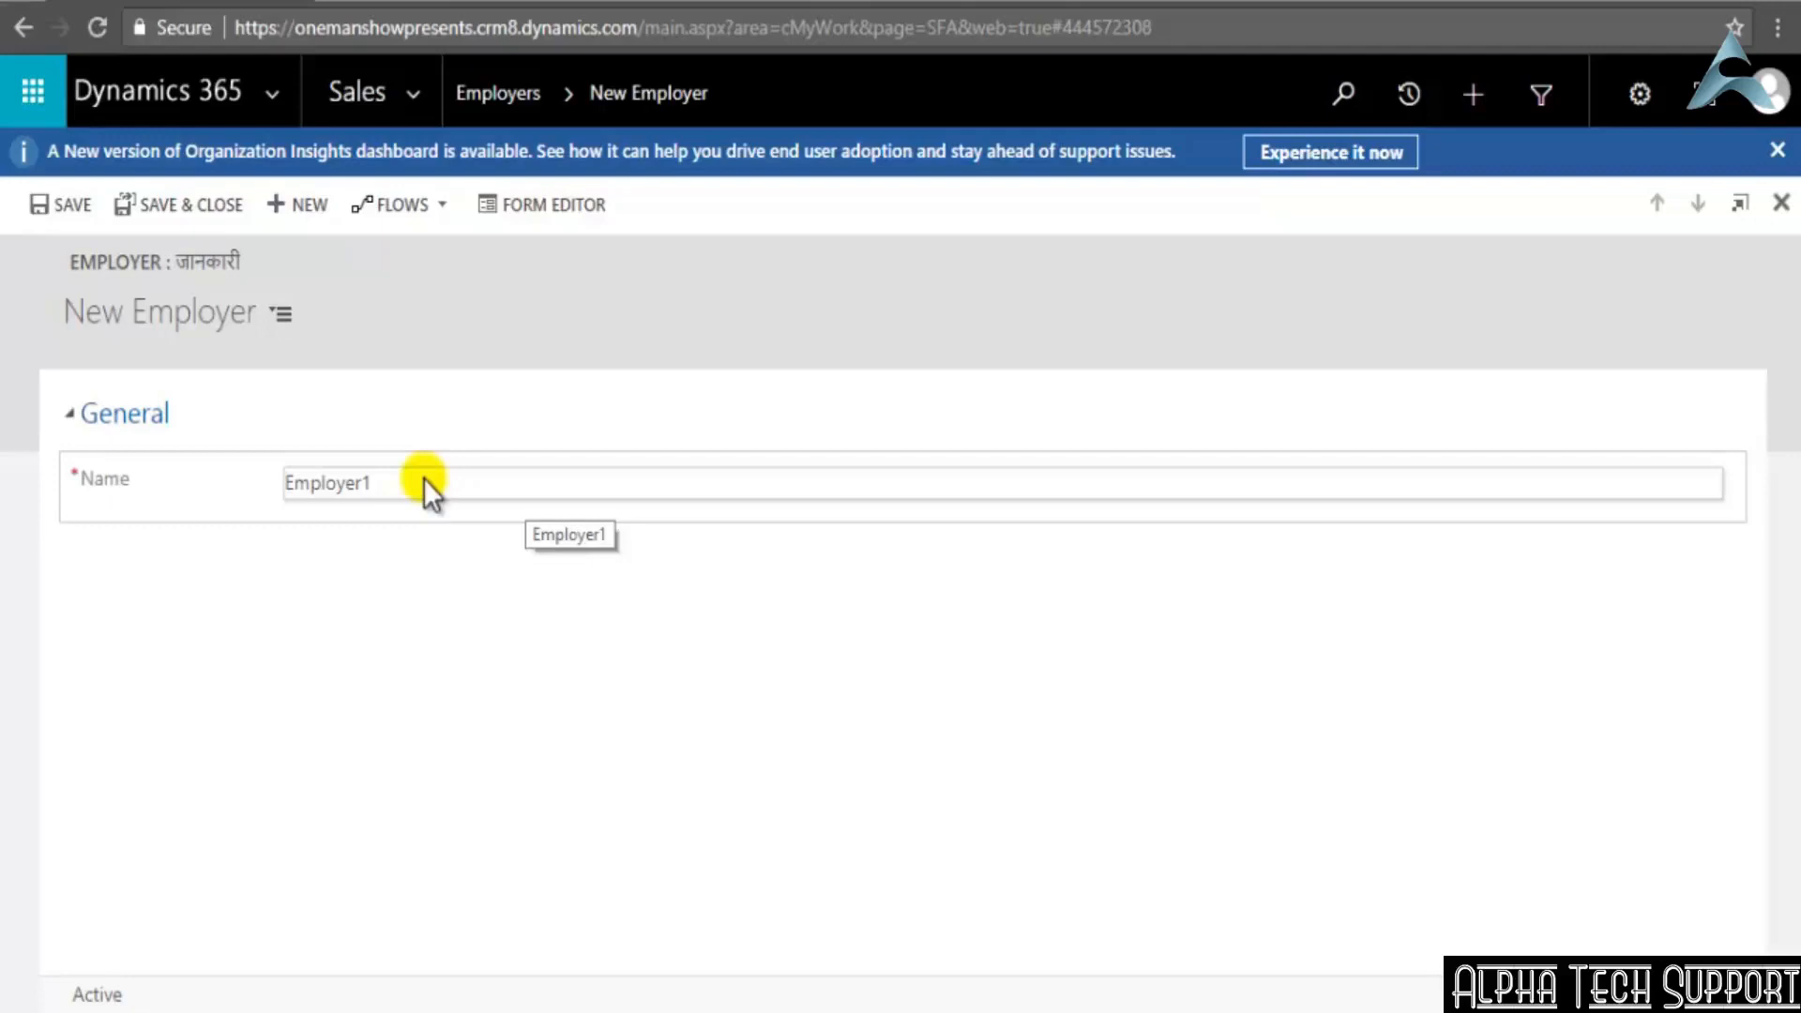
{"action": "left_click", "coordinate": [141, 206]}
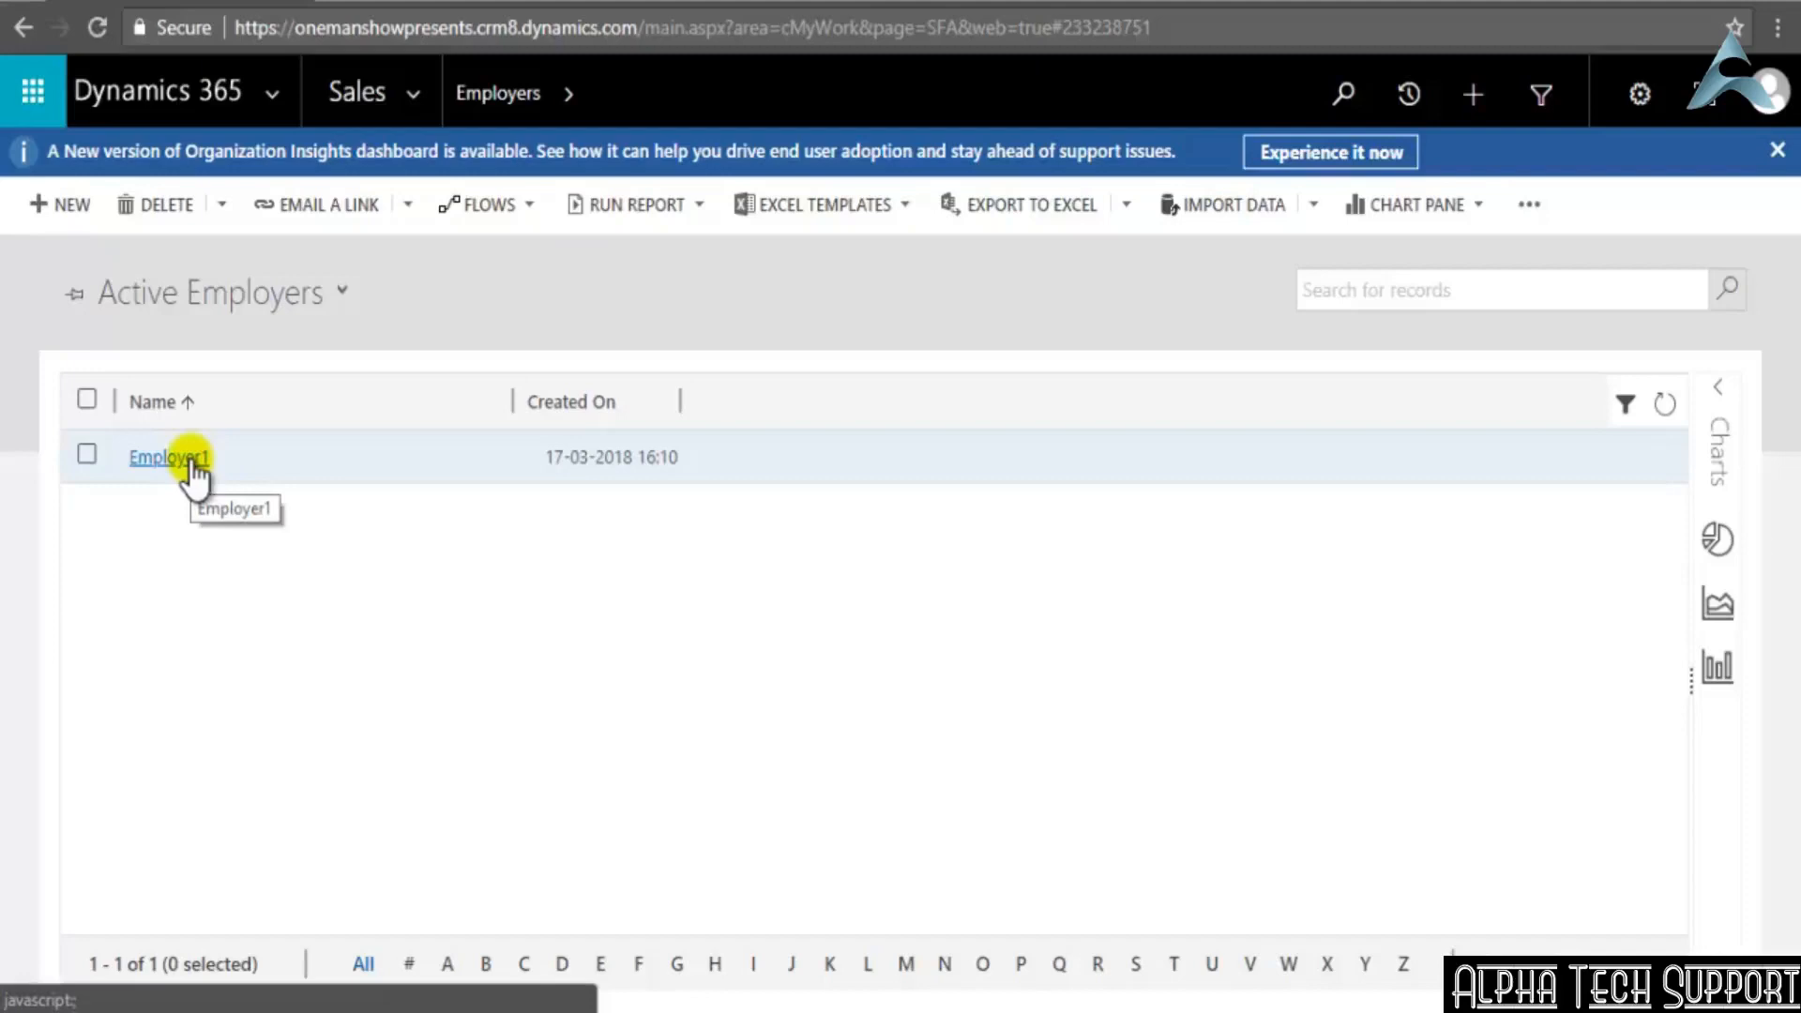
Open the Employer1 record and inspect its Name field
{"action": "left_click", "coordinate": [191, 464]}
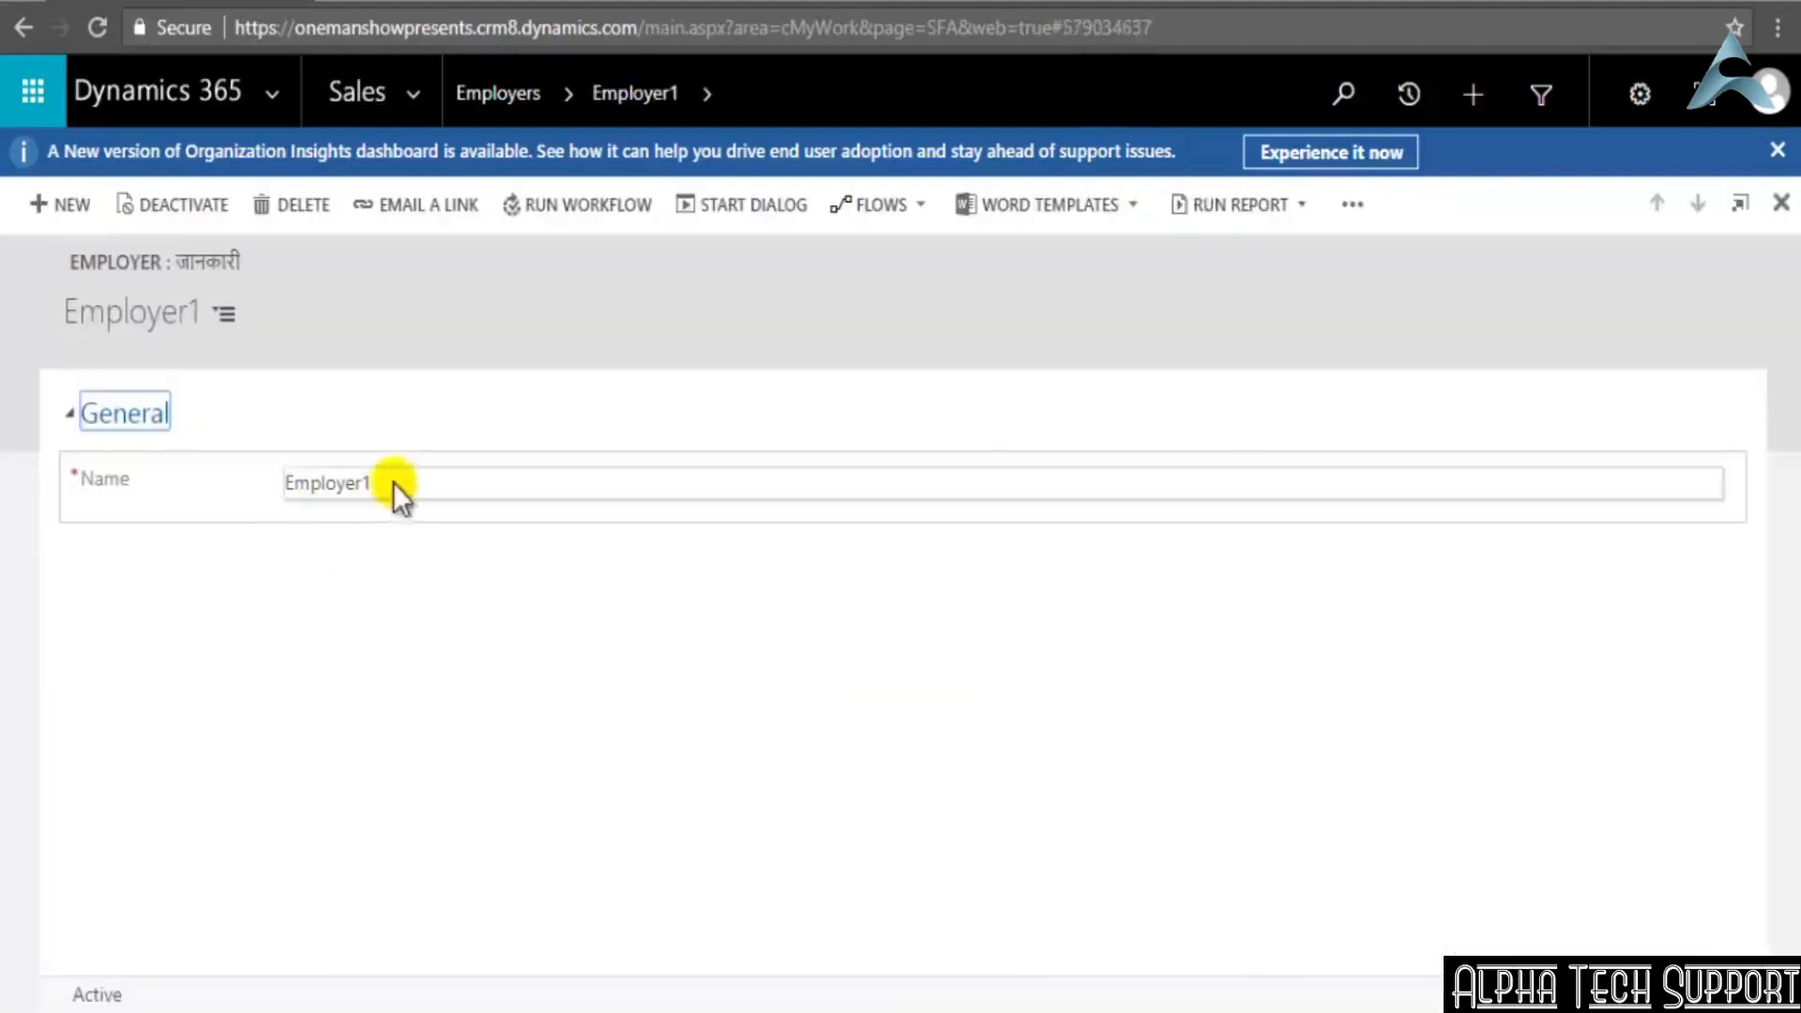
{"action": "left_click", "coordinate": [431, 479]}
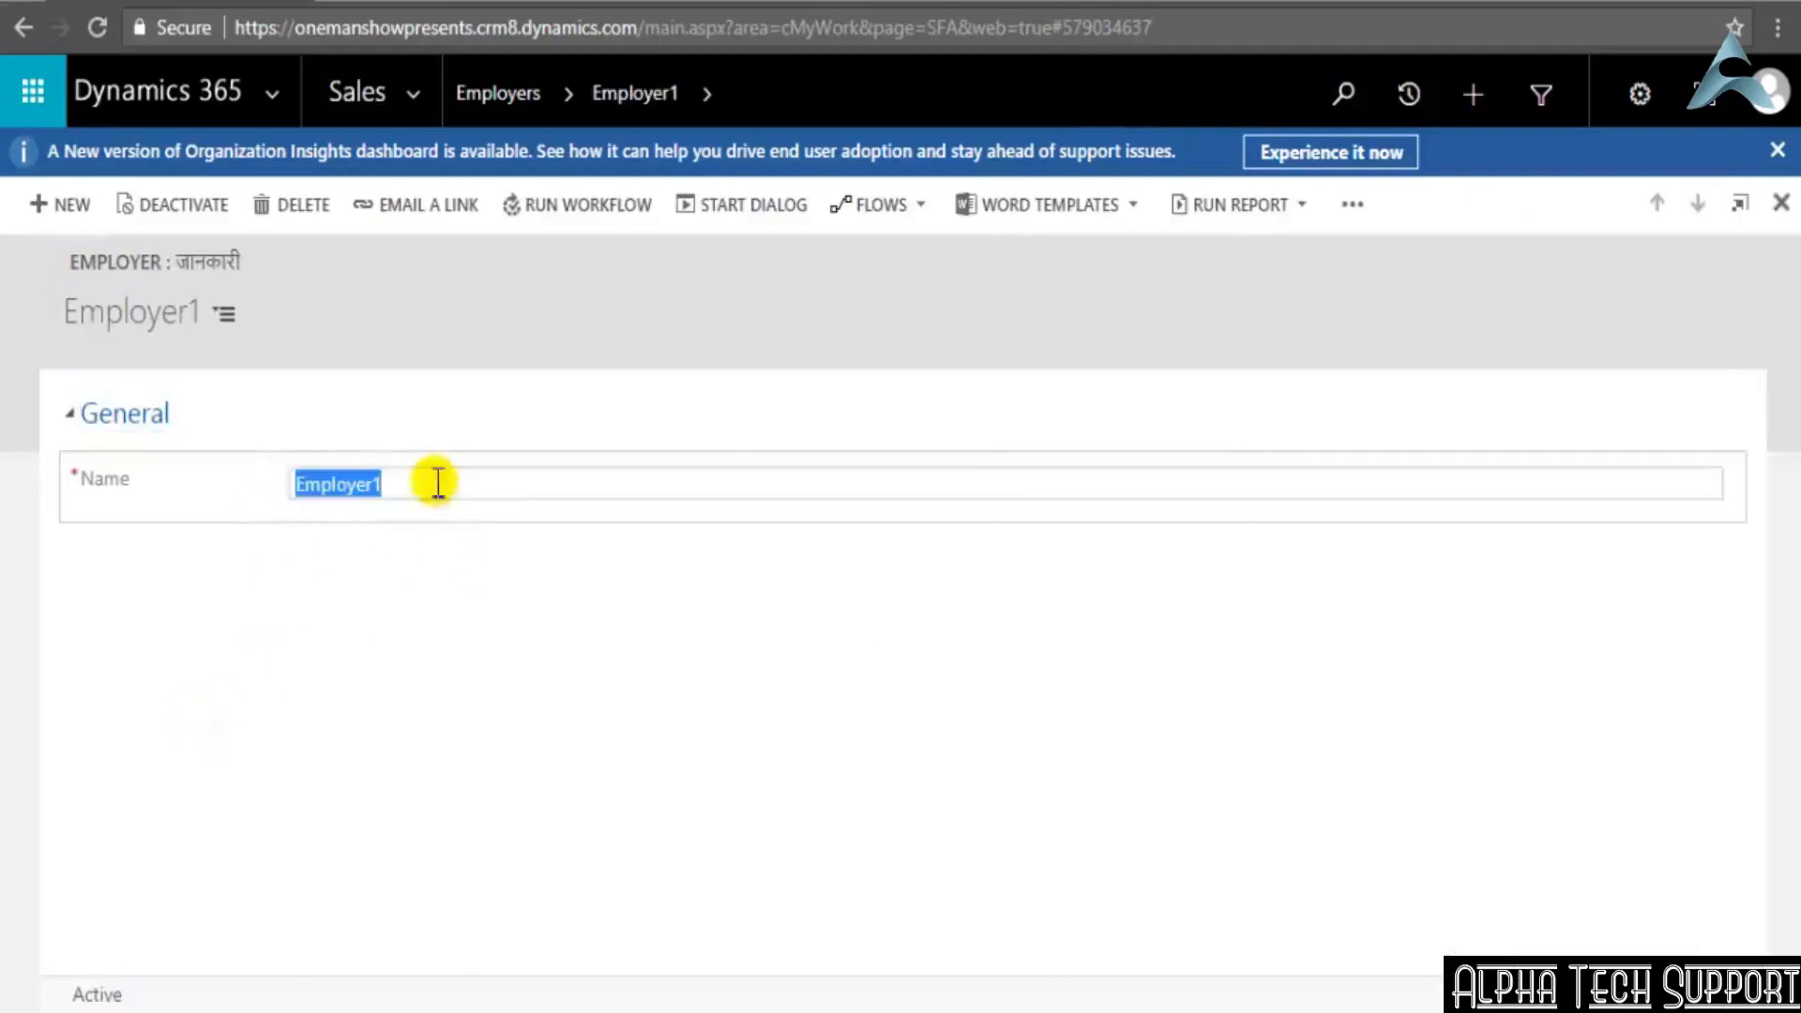
{"action": "left_click", "coordinate": [427, 559]}
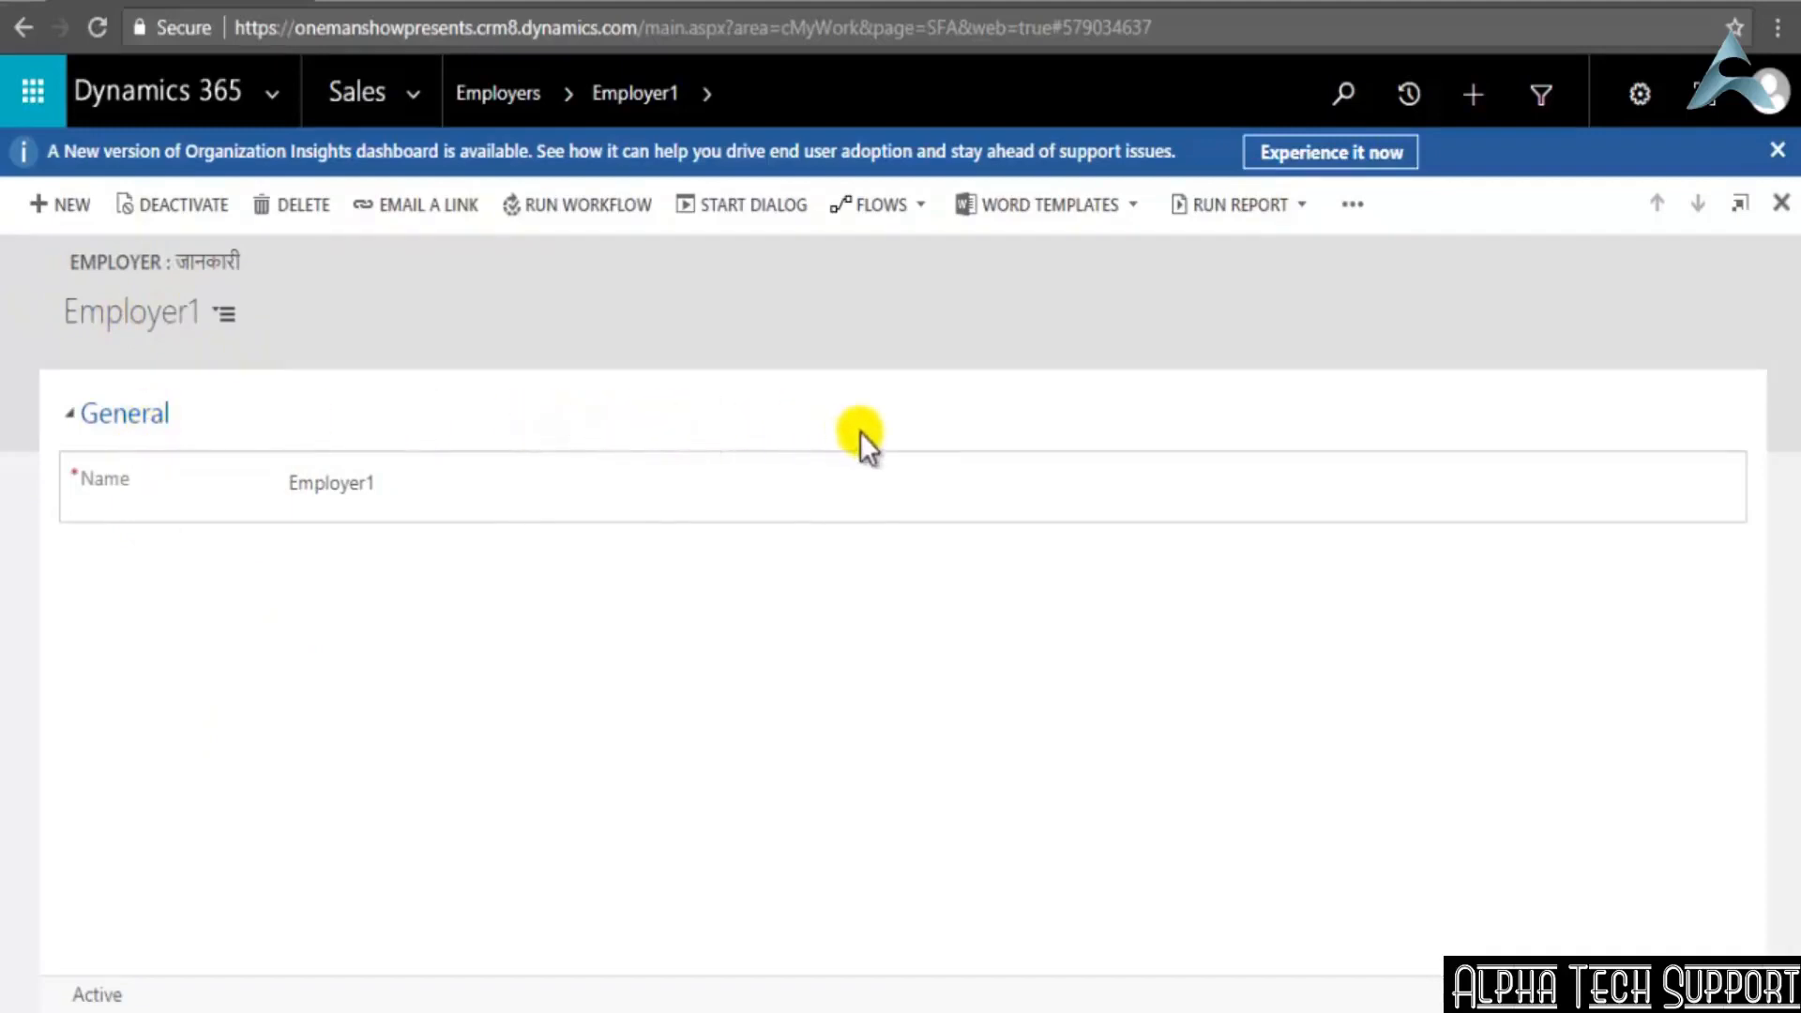
Return to the Employers list and activate the Employer1 record, confirming the activation
{"action": "left_click", "coordinate": [495, 86]}
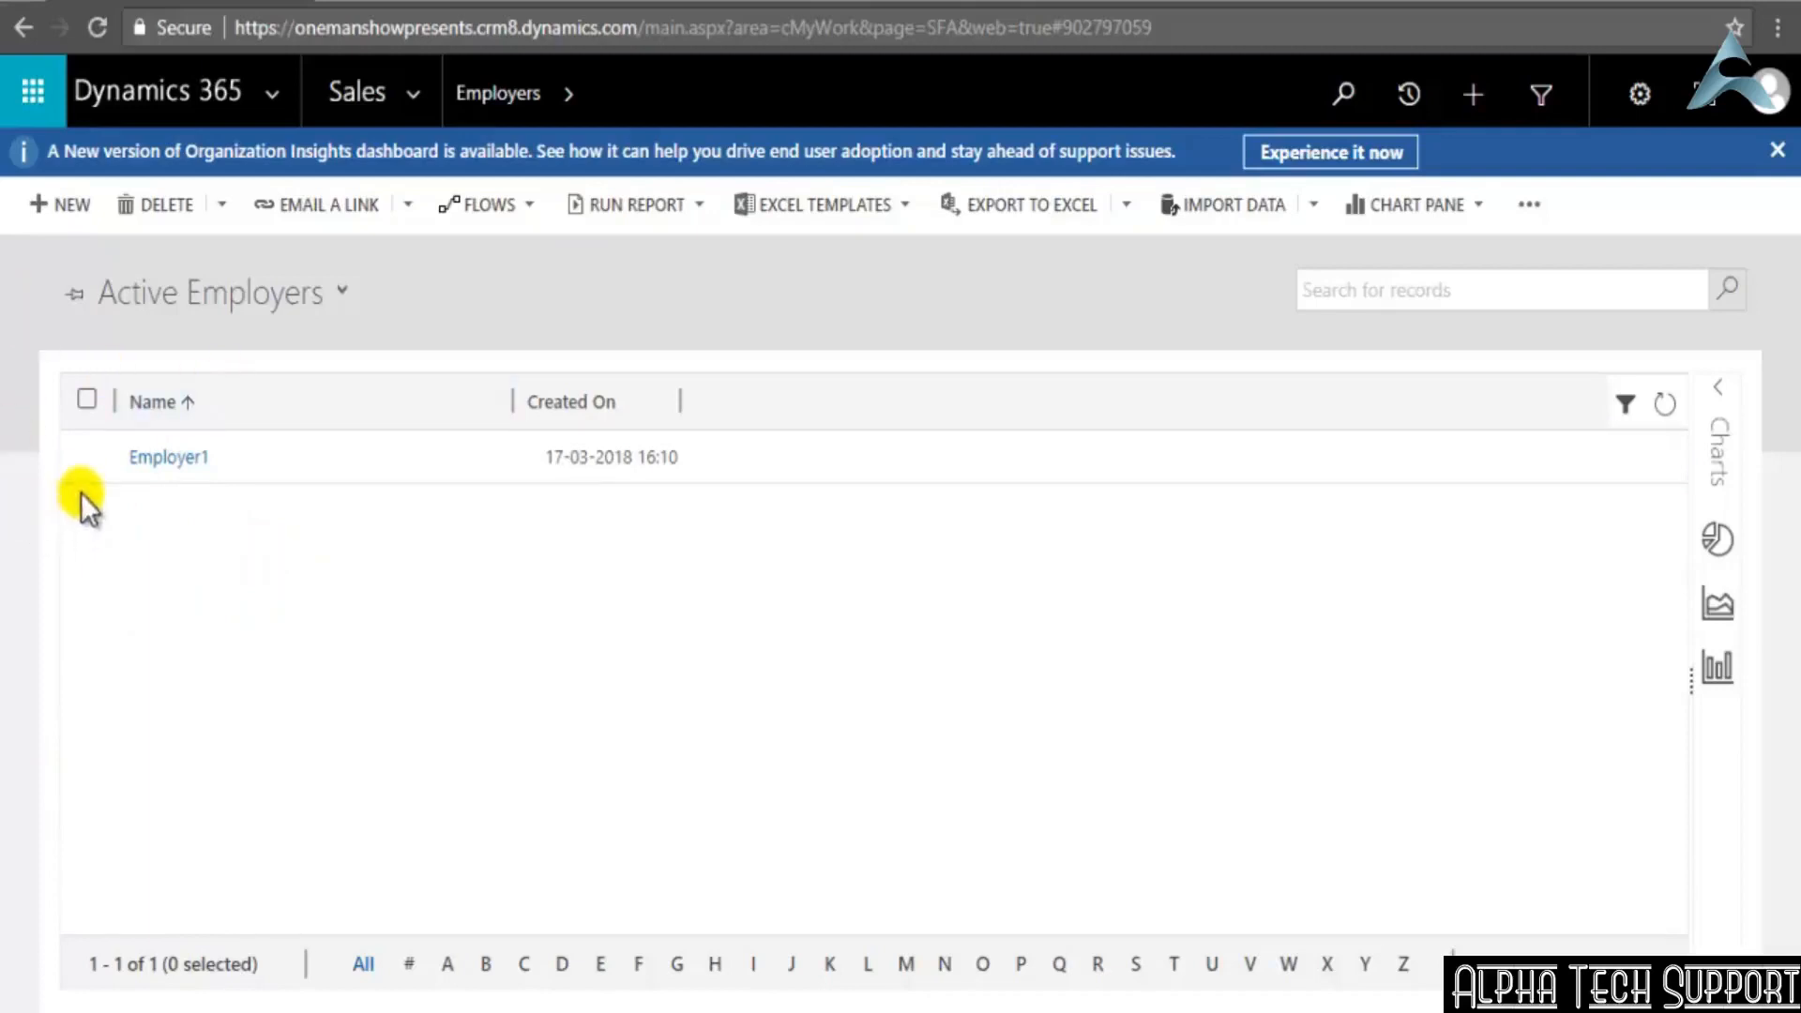
{"action": "left_click", "coordinate": [85, 457]}
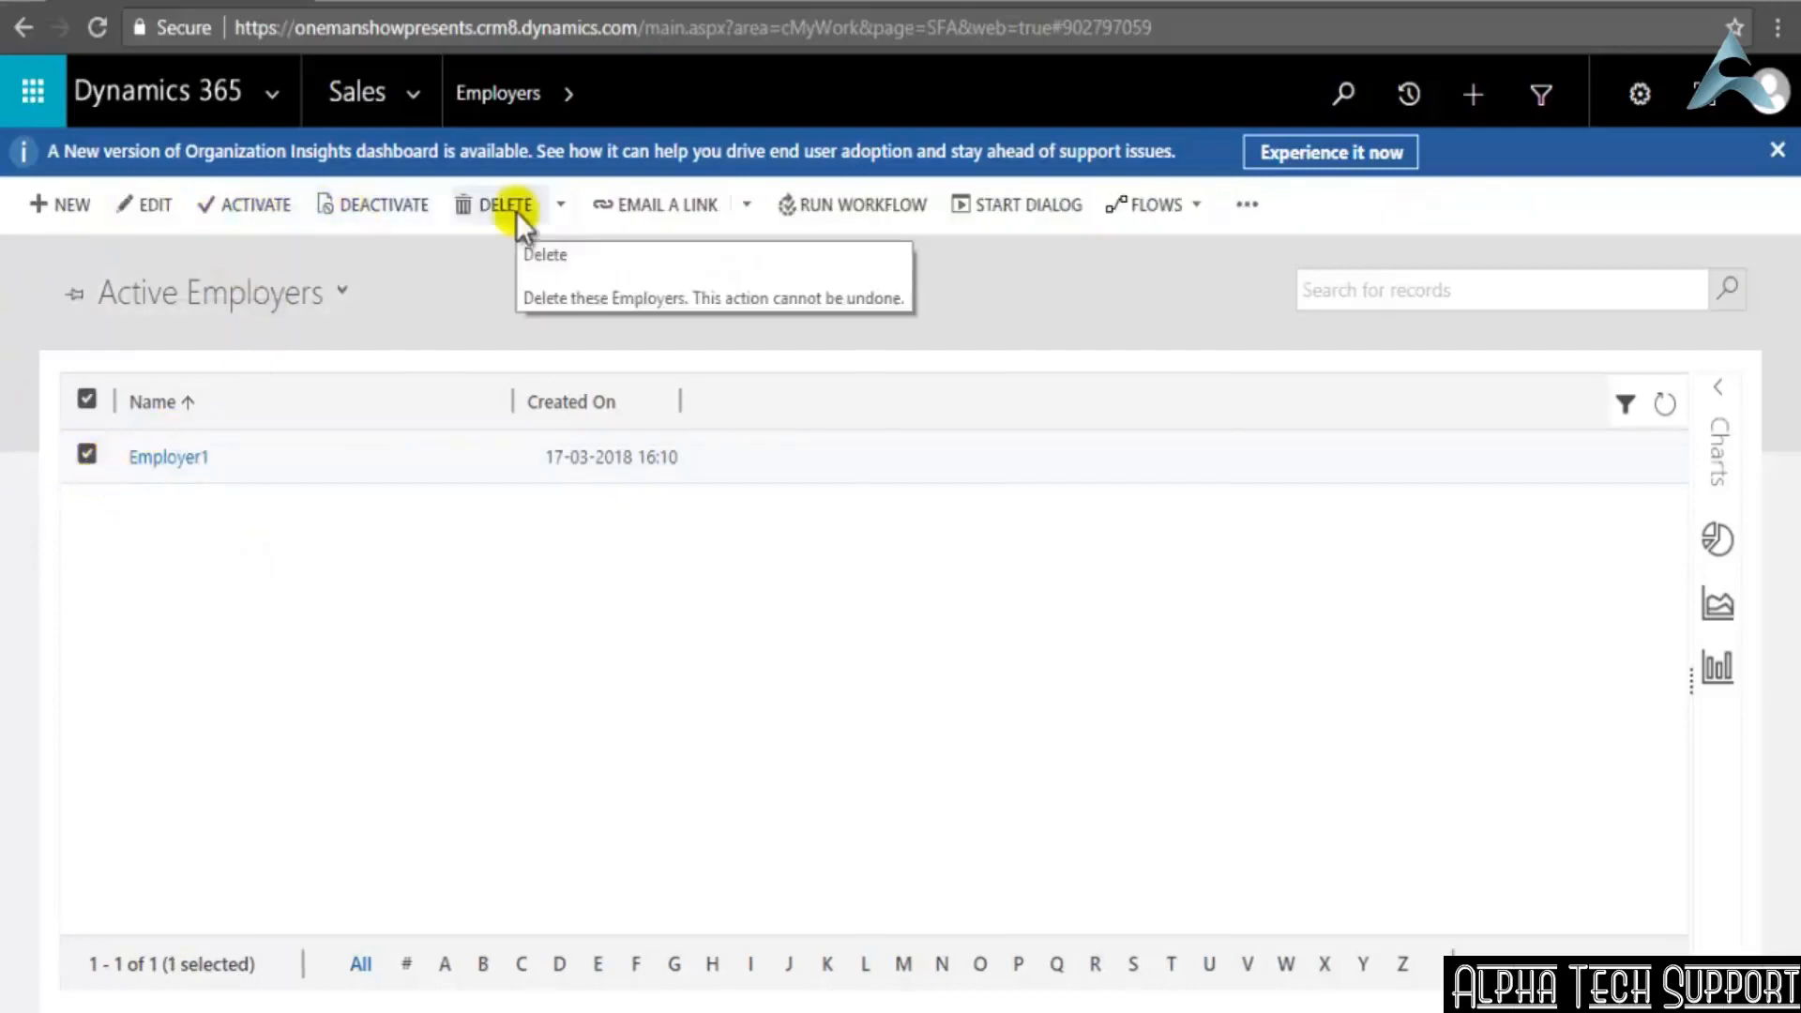
{"action": "left_click", "coordinate": [259, 216]}
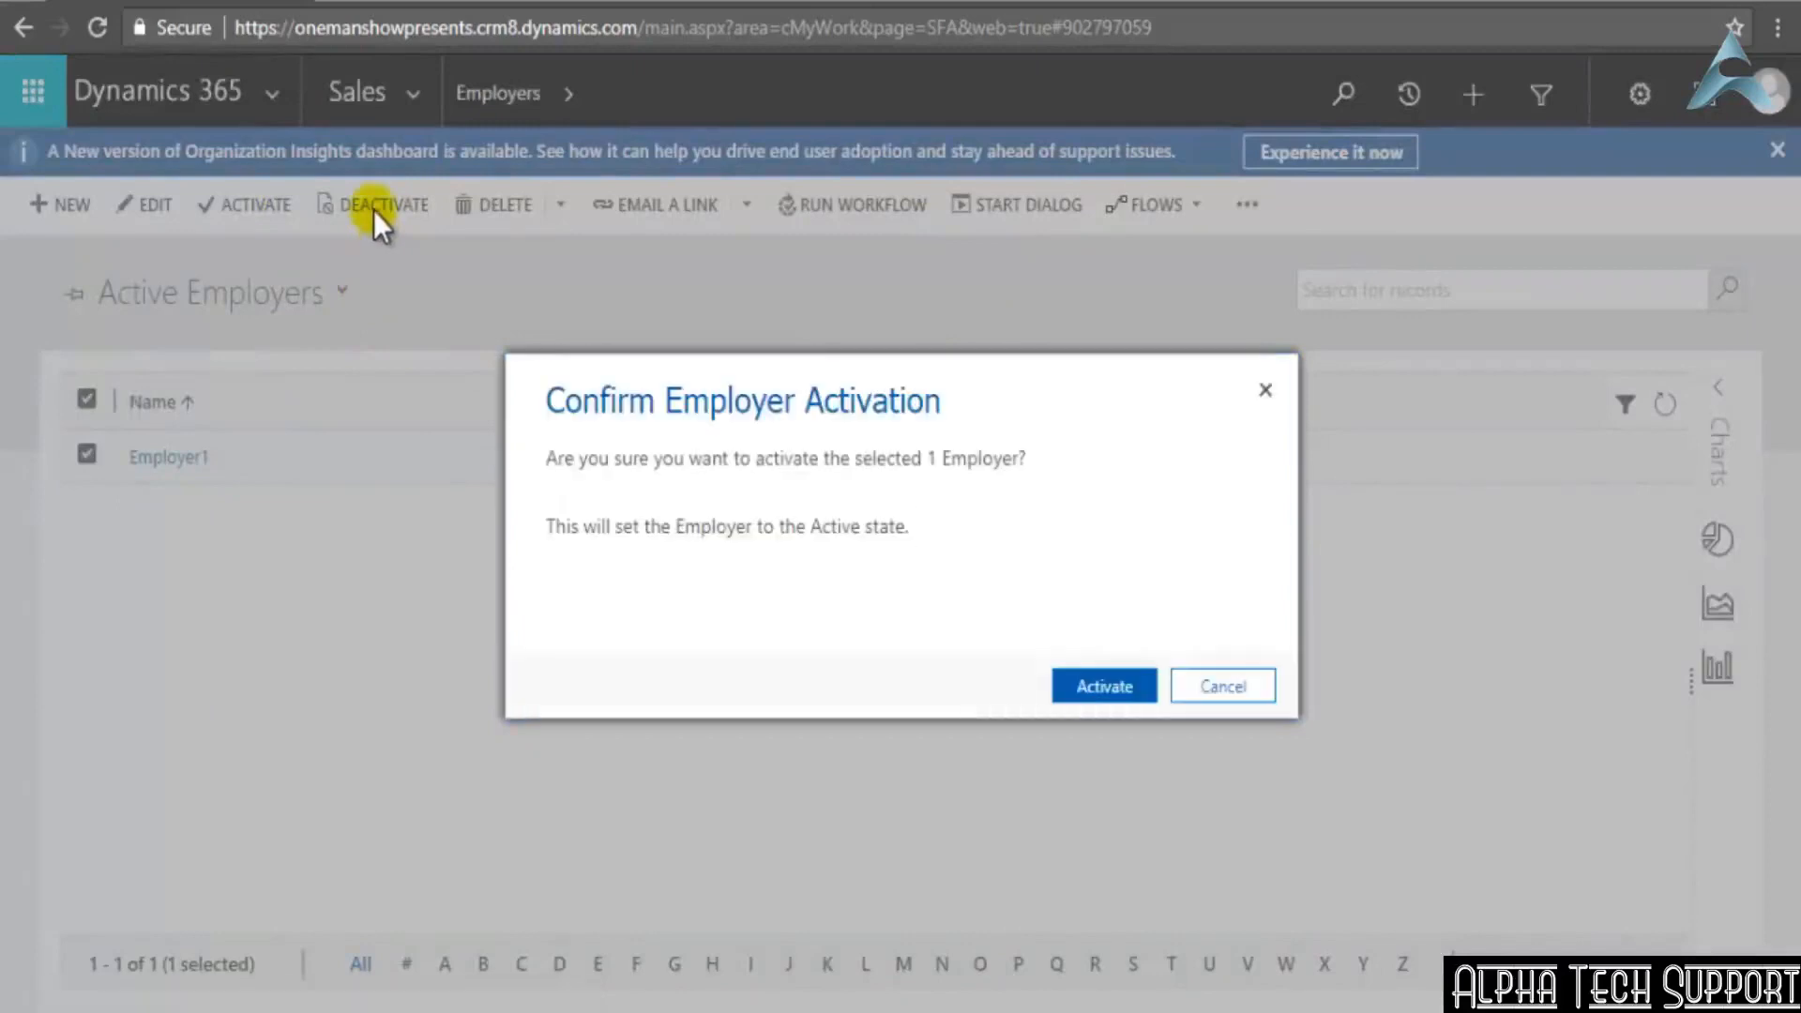
{"action": "left_click", "coordinate": [1135, 687]}
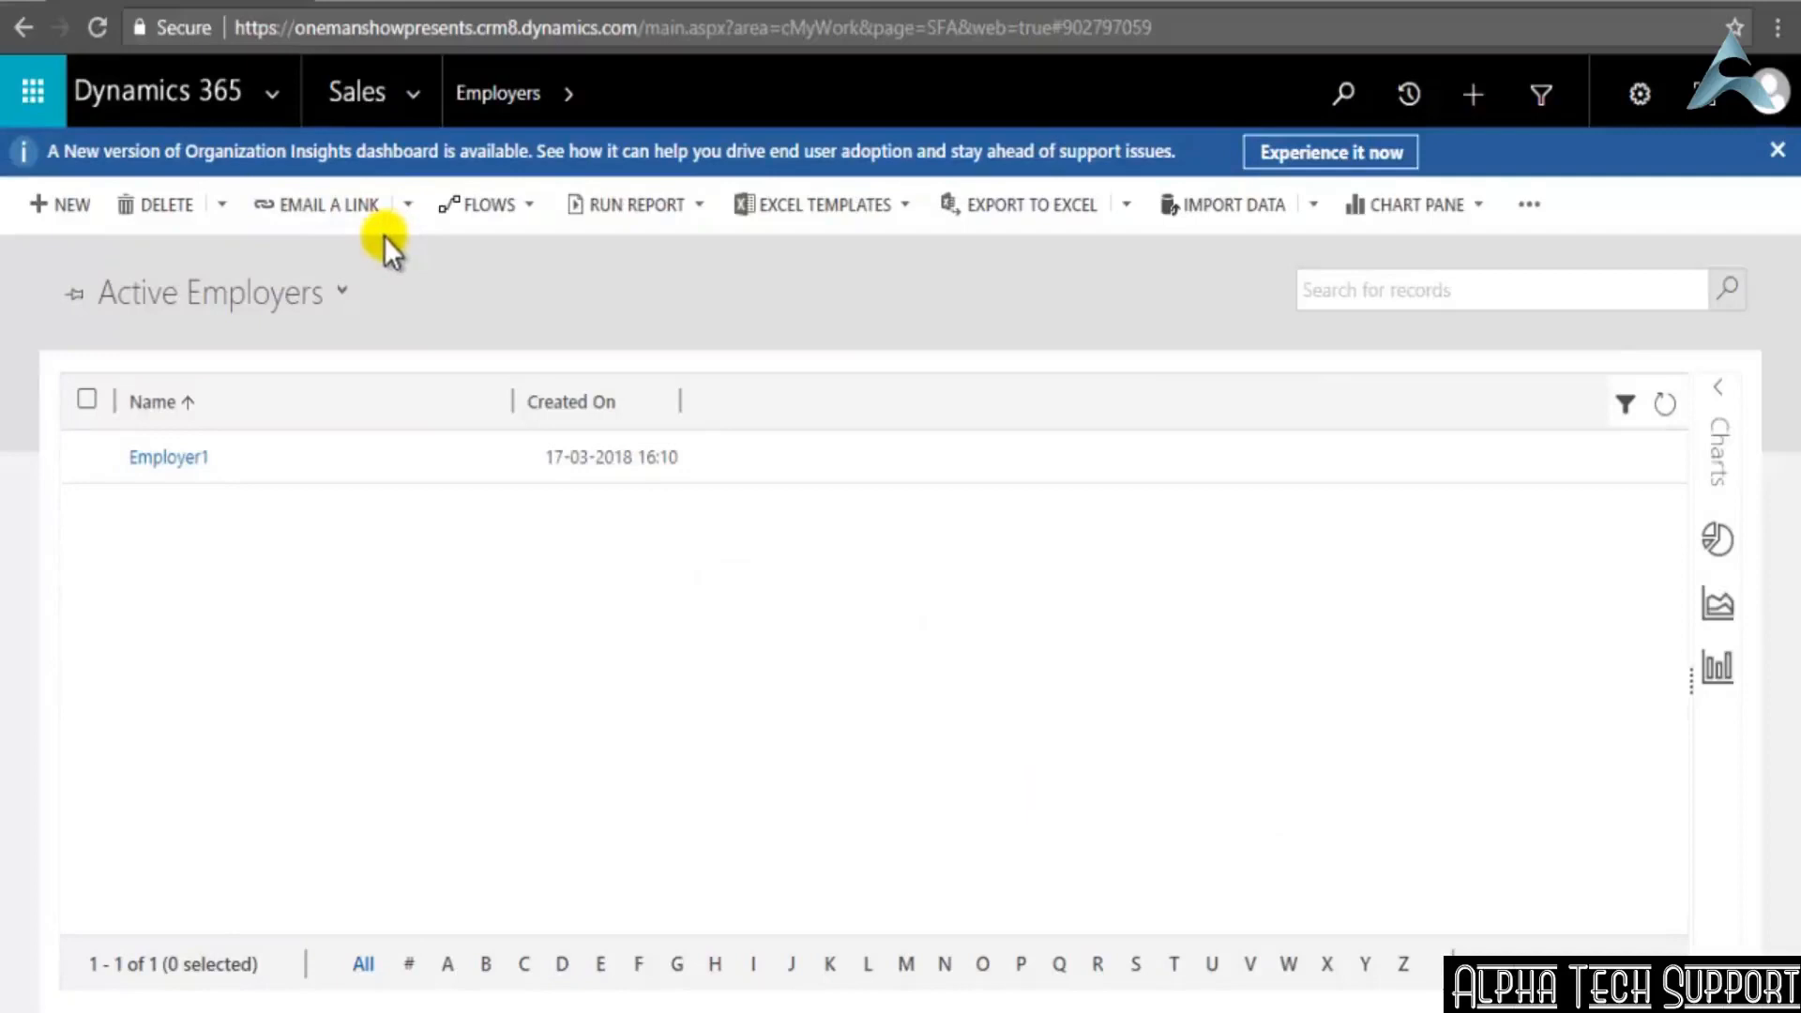
Open a blank Employer form, inspect its layout in the form editor, and return to the Employers list without saving
{"action": "left_click", "coordinate": [86, 454]}
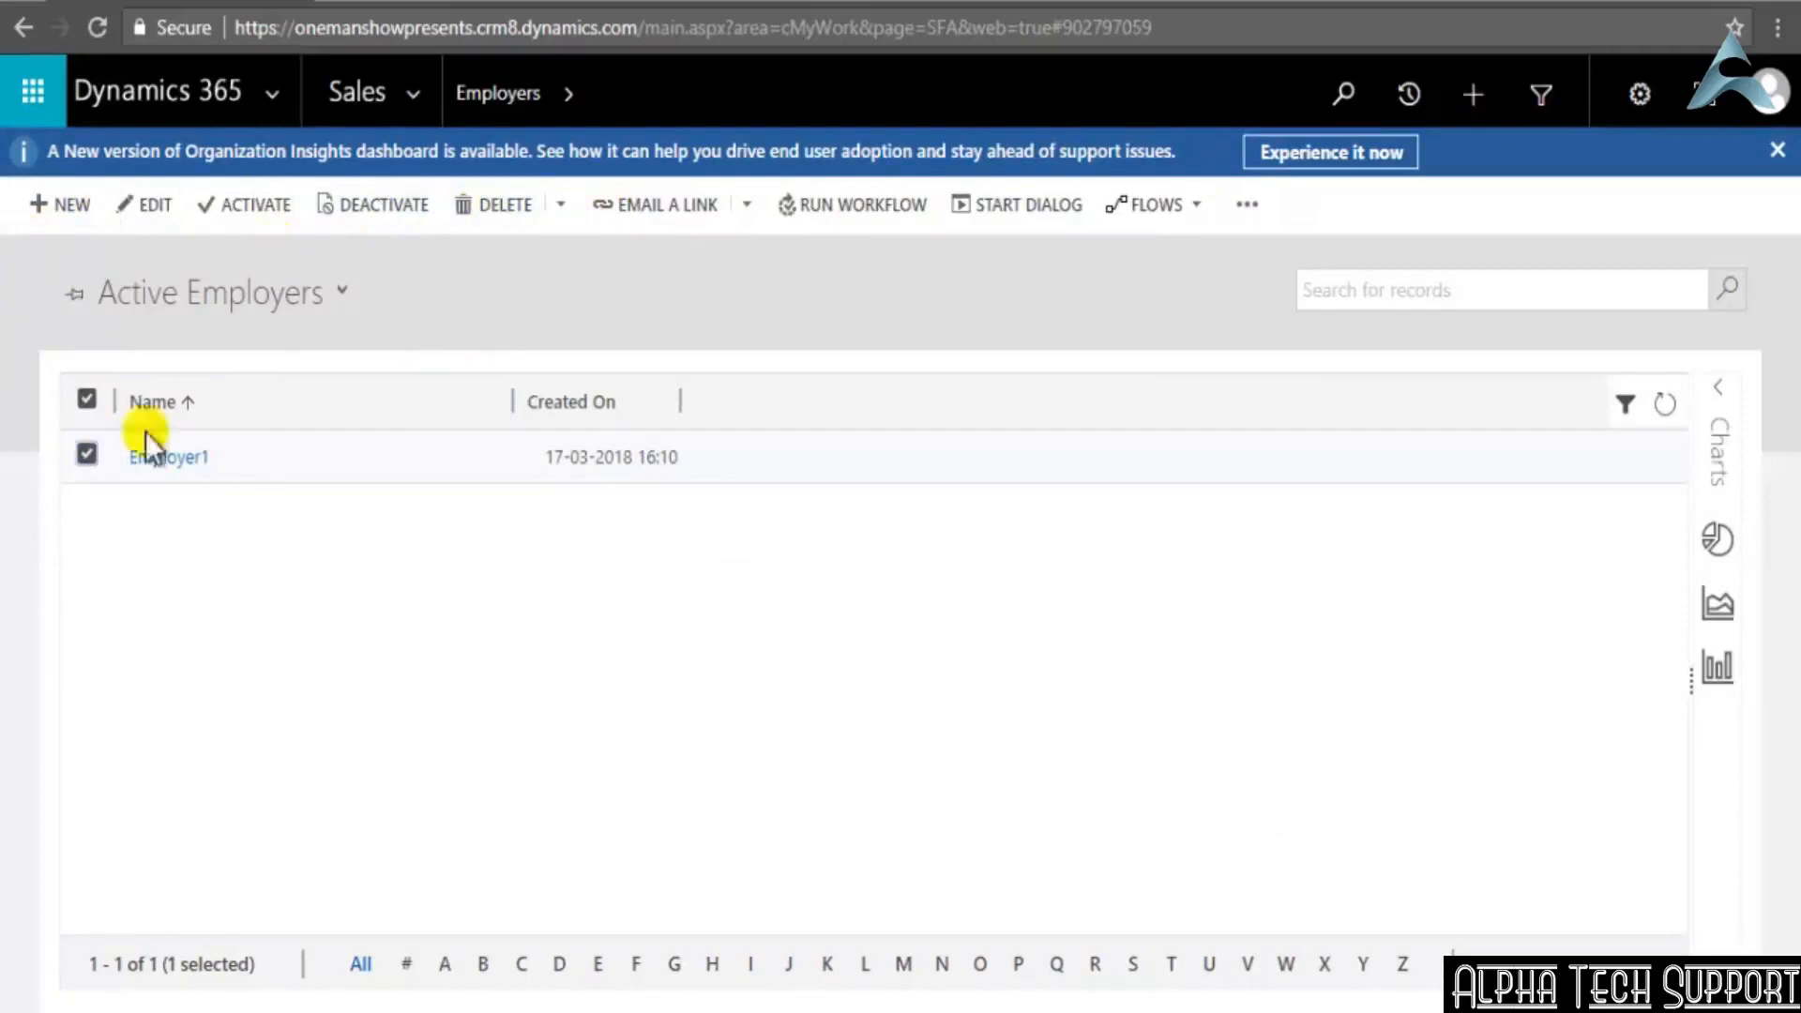
{"action": "left_click", "coordinate": [75, 199]}
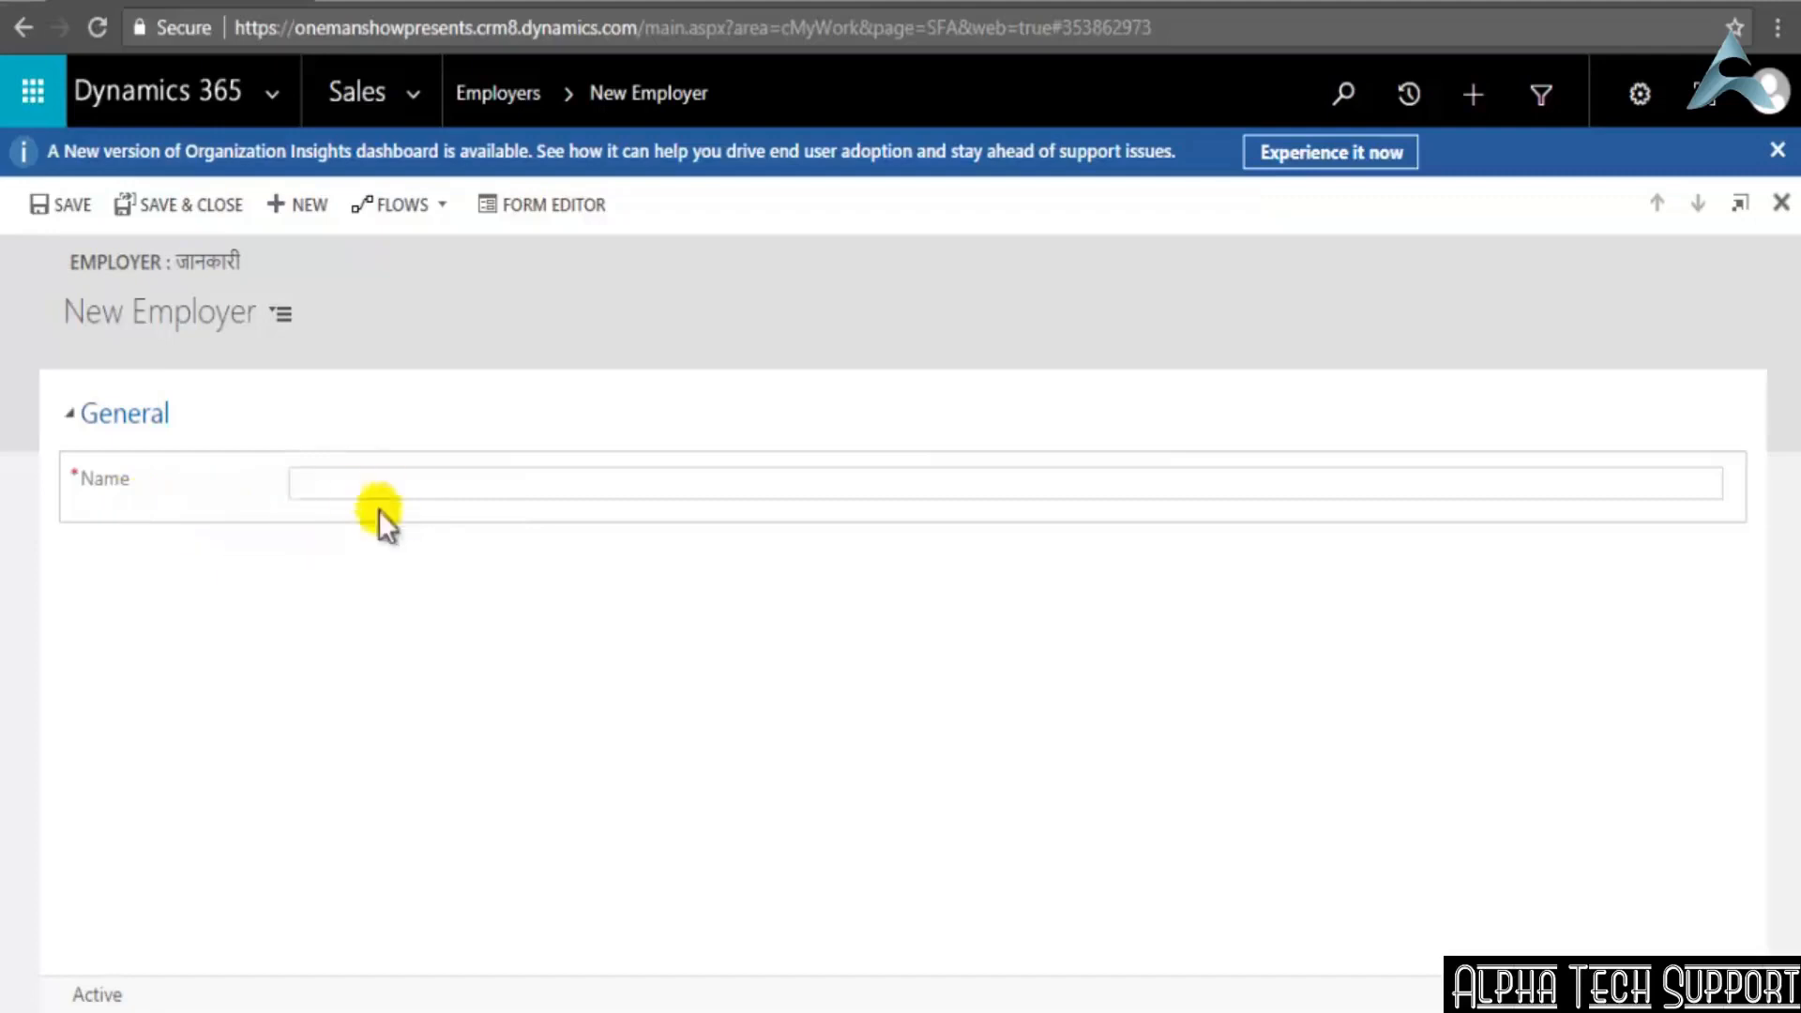
{"action": "left_click", "coordinate": [554, 199]}
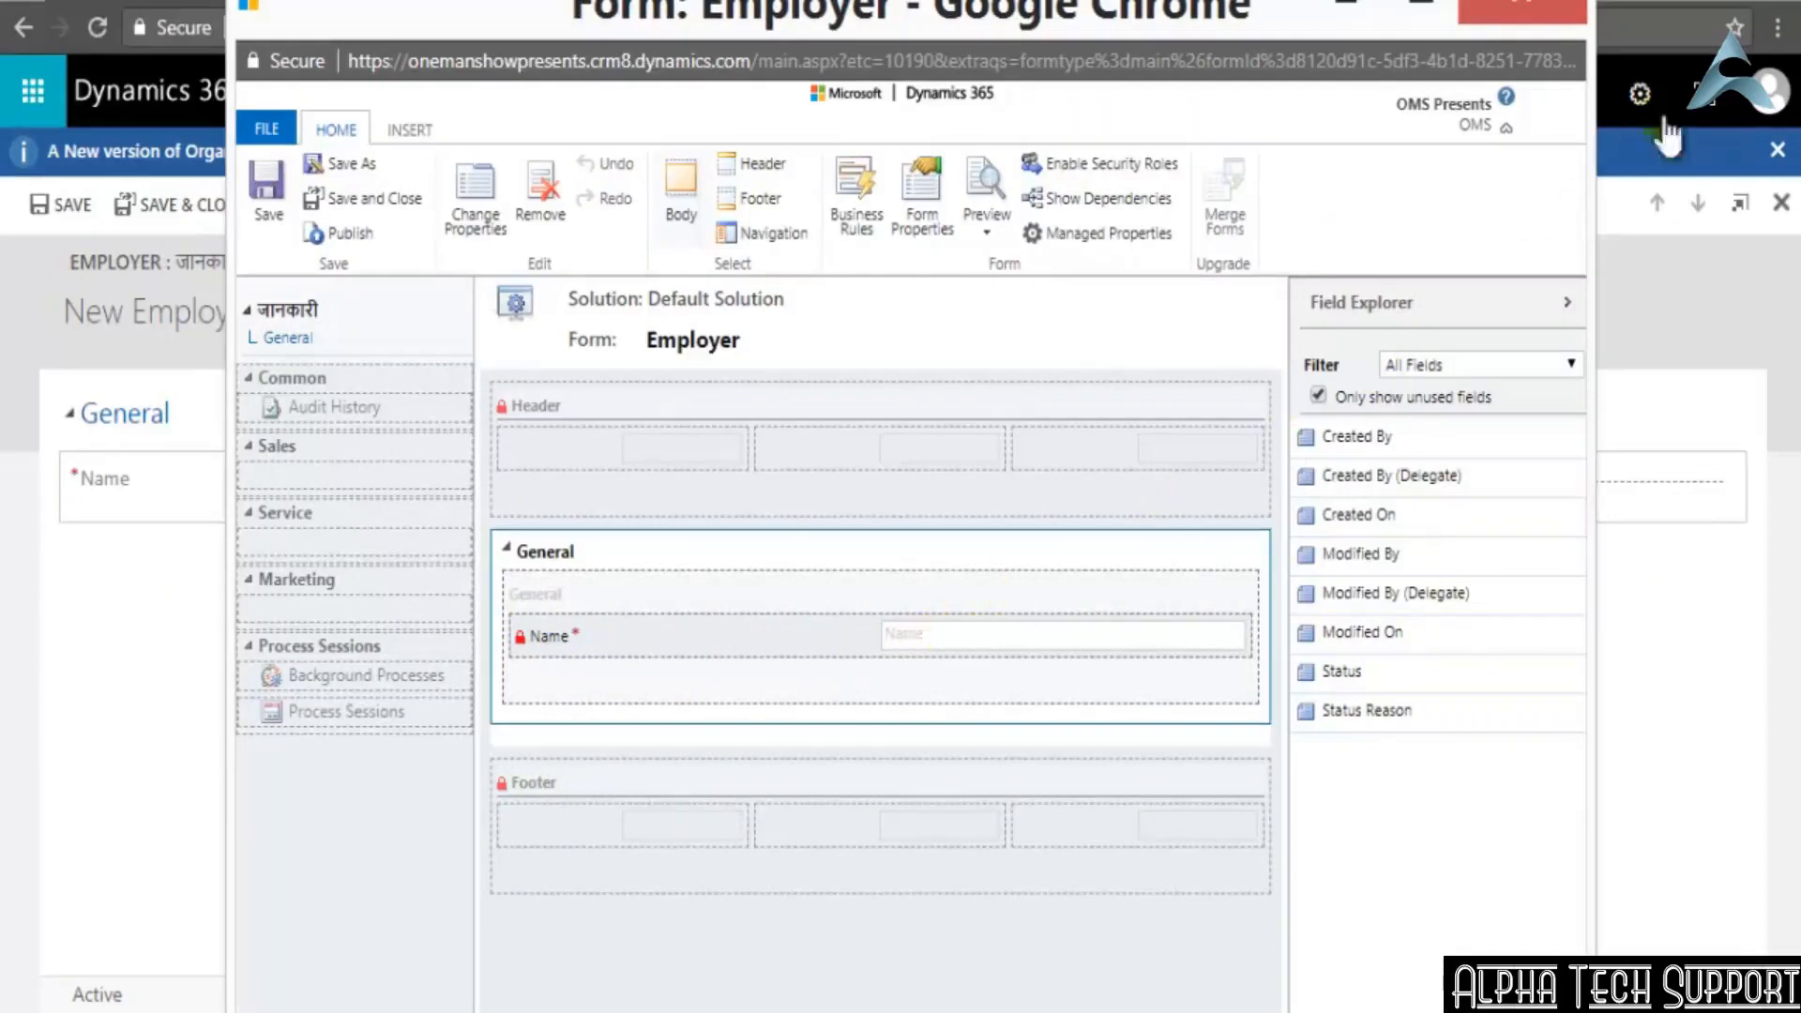
{"action": "left_click", "coordinate": [1520, 8]}
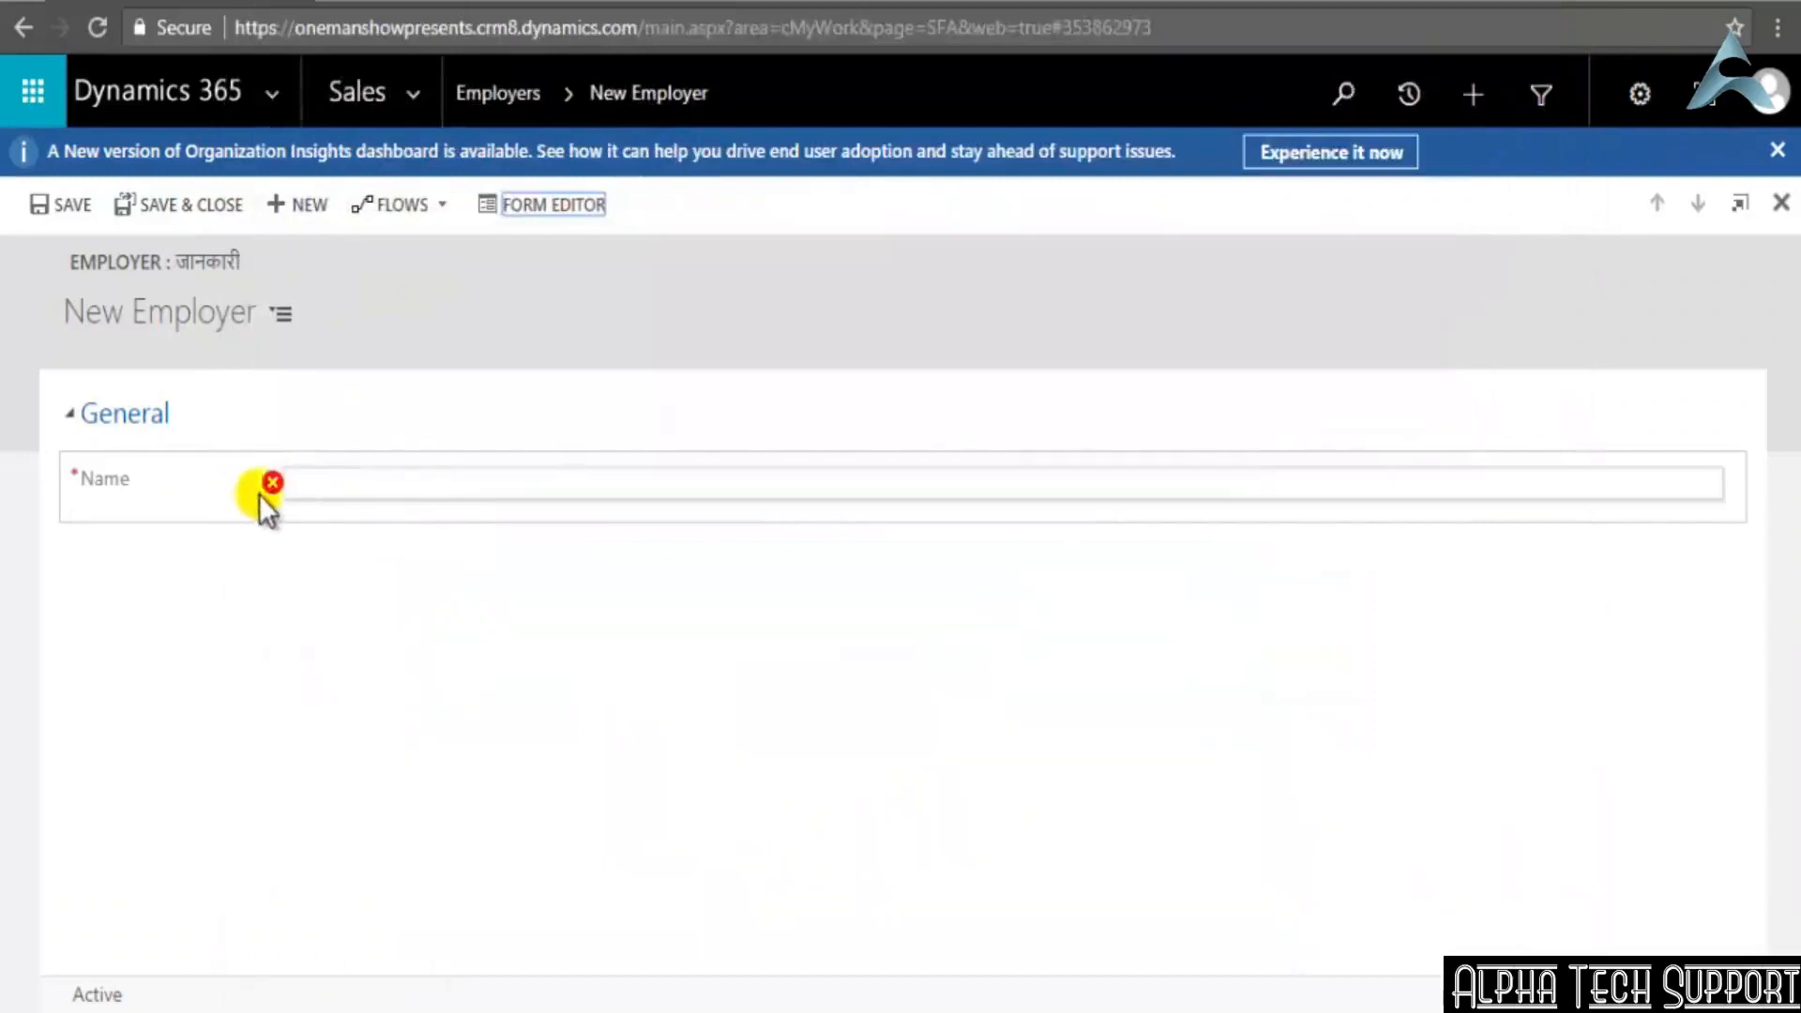
{"action": "left_click", "coordinate": [274, 484]}
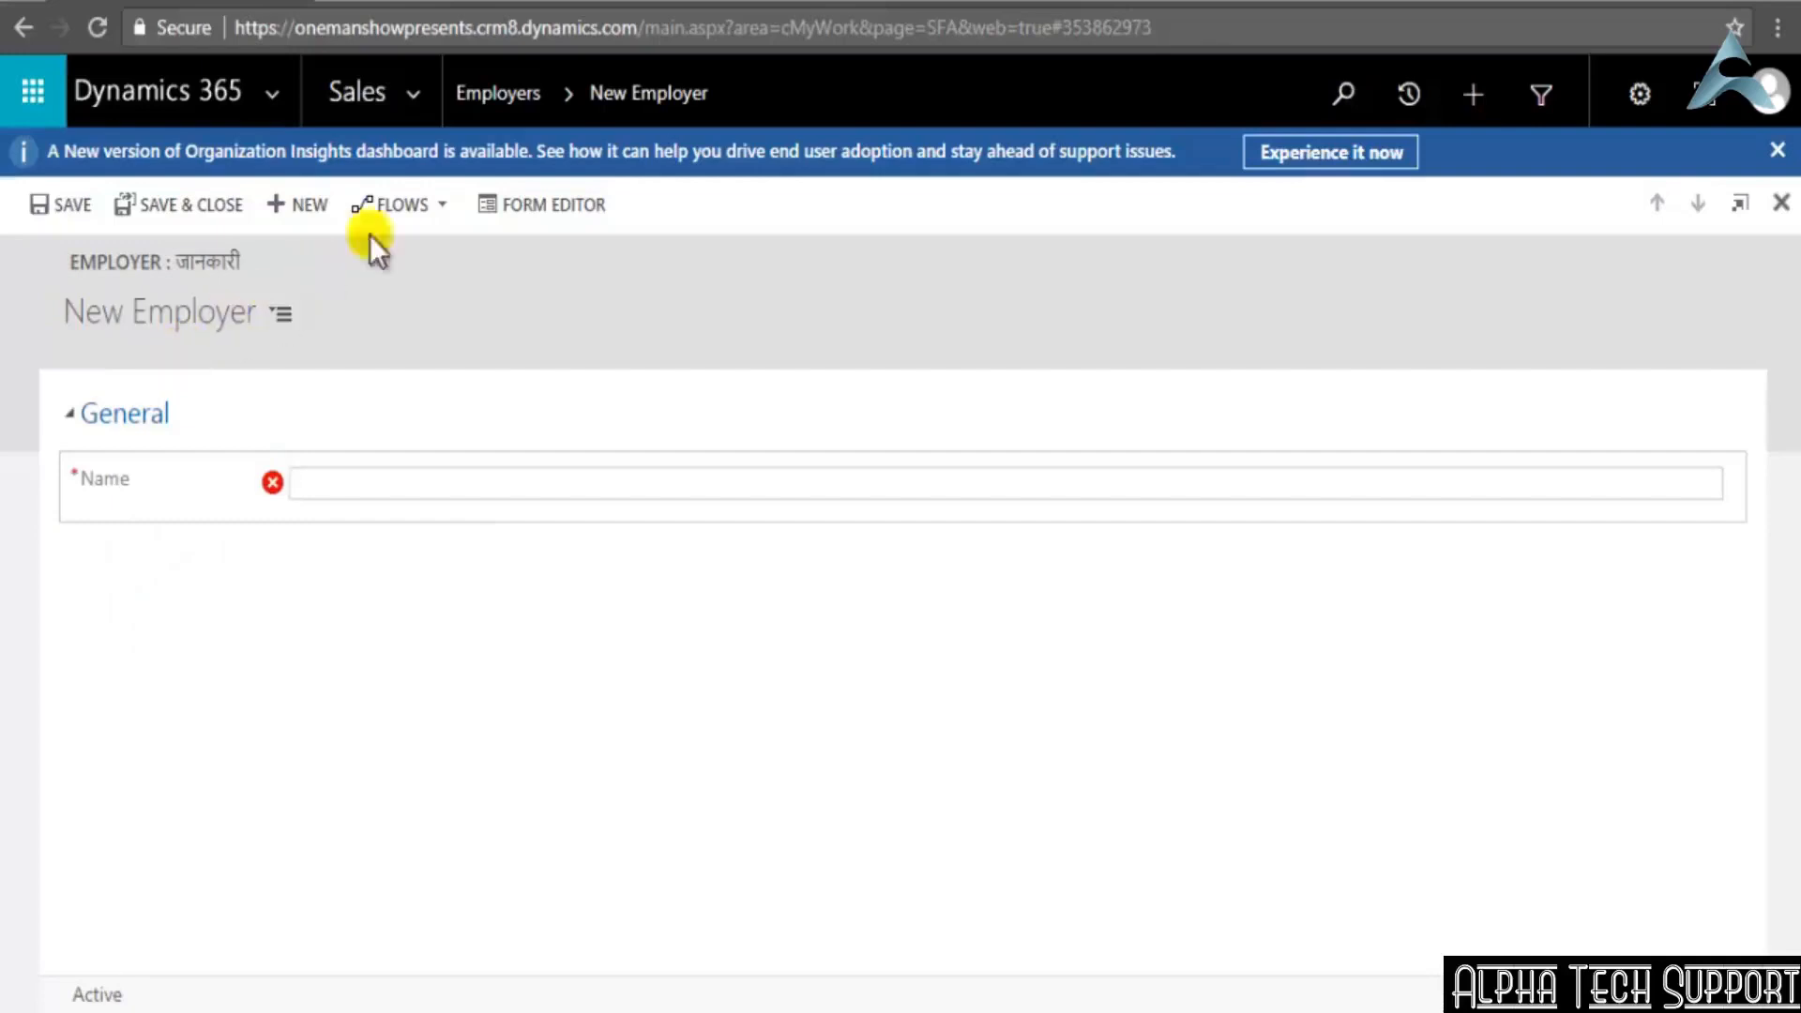
{"action": "left_click", "coordinate": [523, 91]}
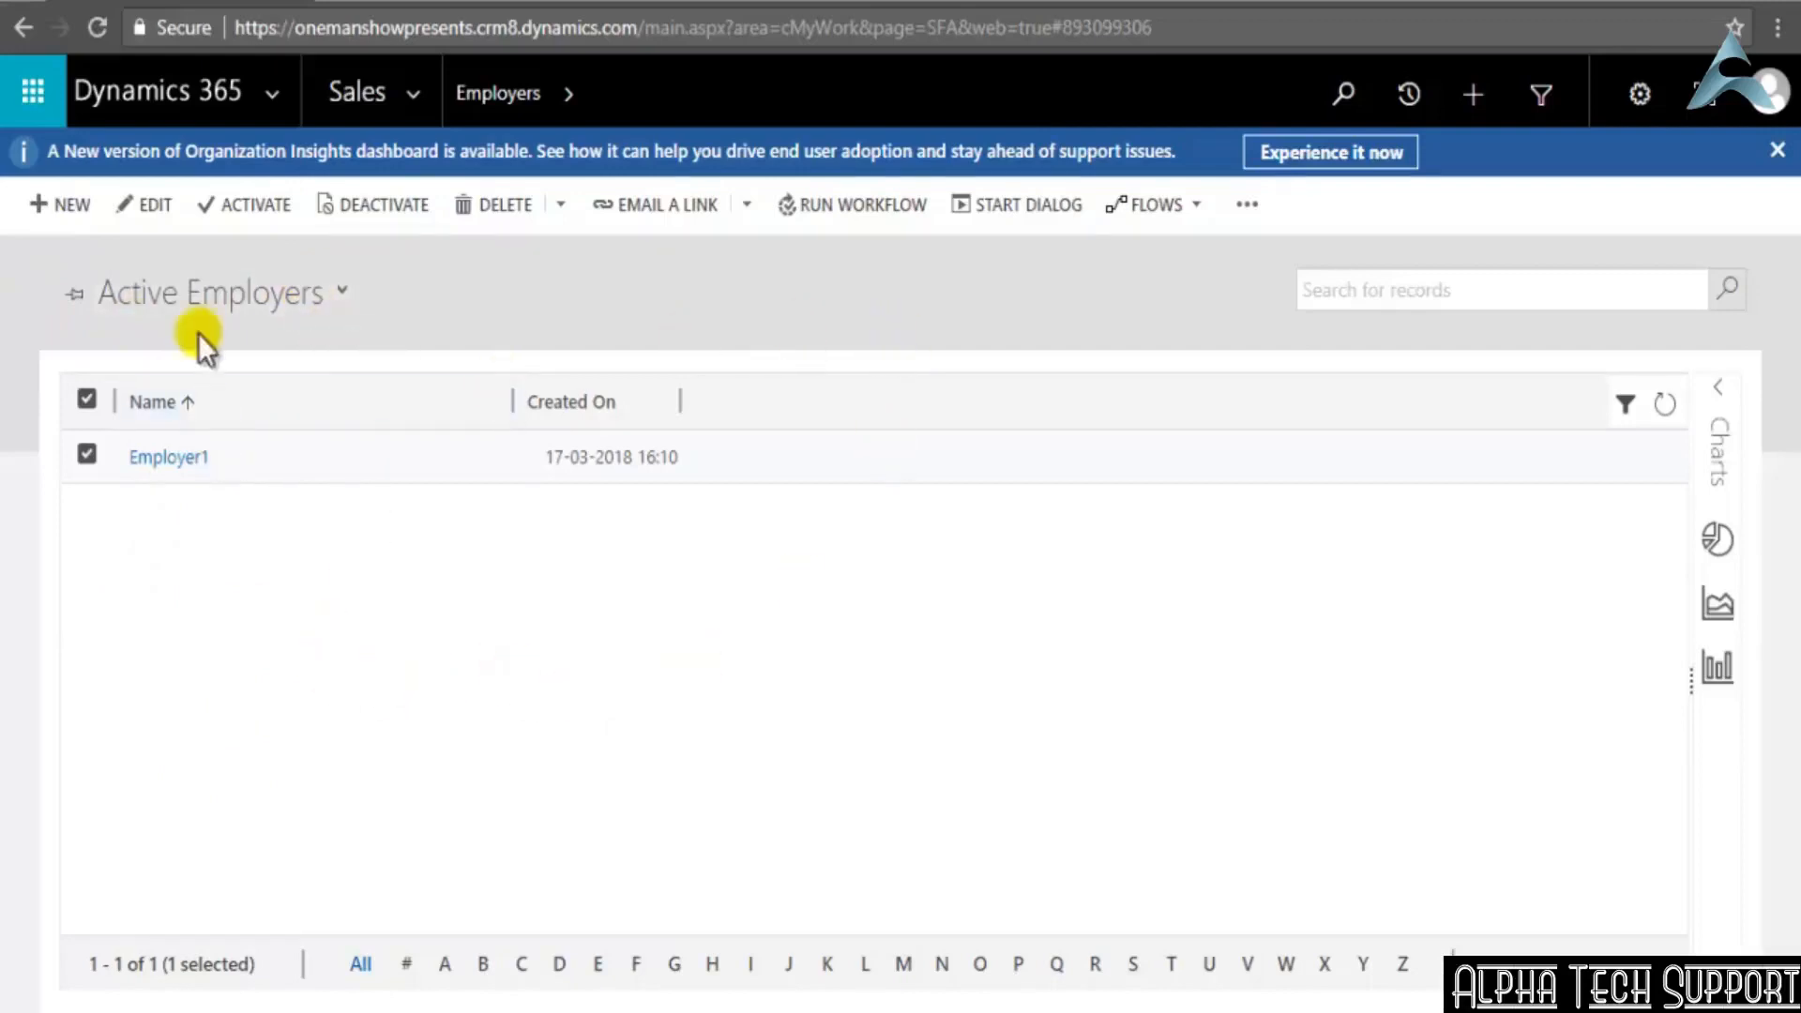
Open the Settings area in a new browser tab and bring up the default solution's Entities list through system customization
{"action": "left_click", "coordinate": [419, 96]}
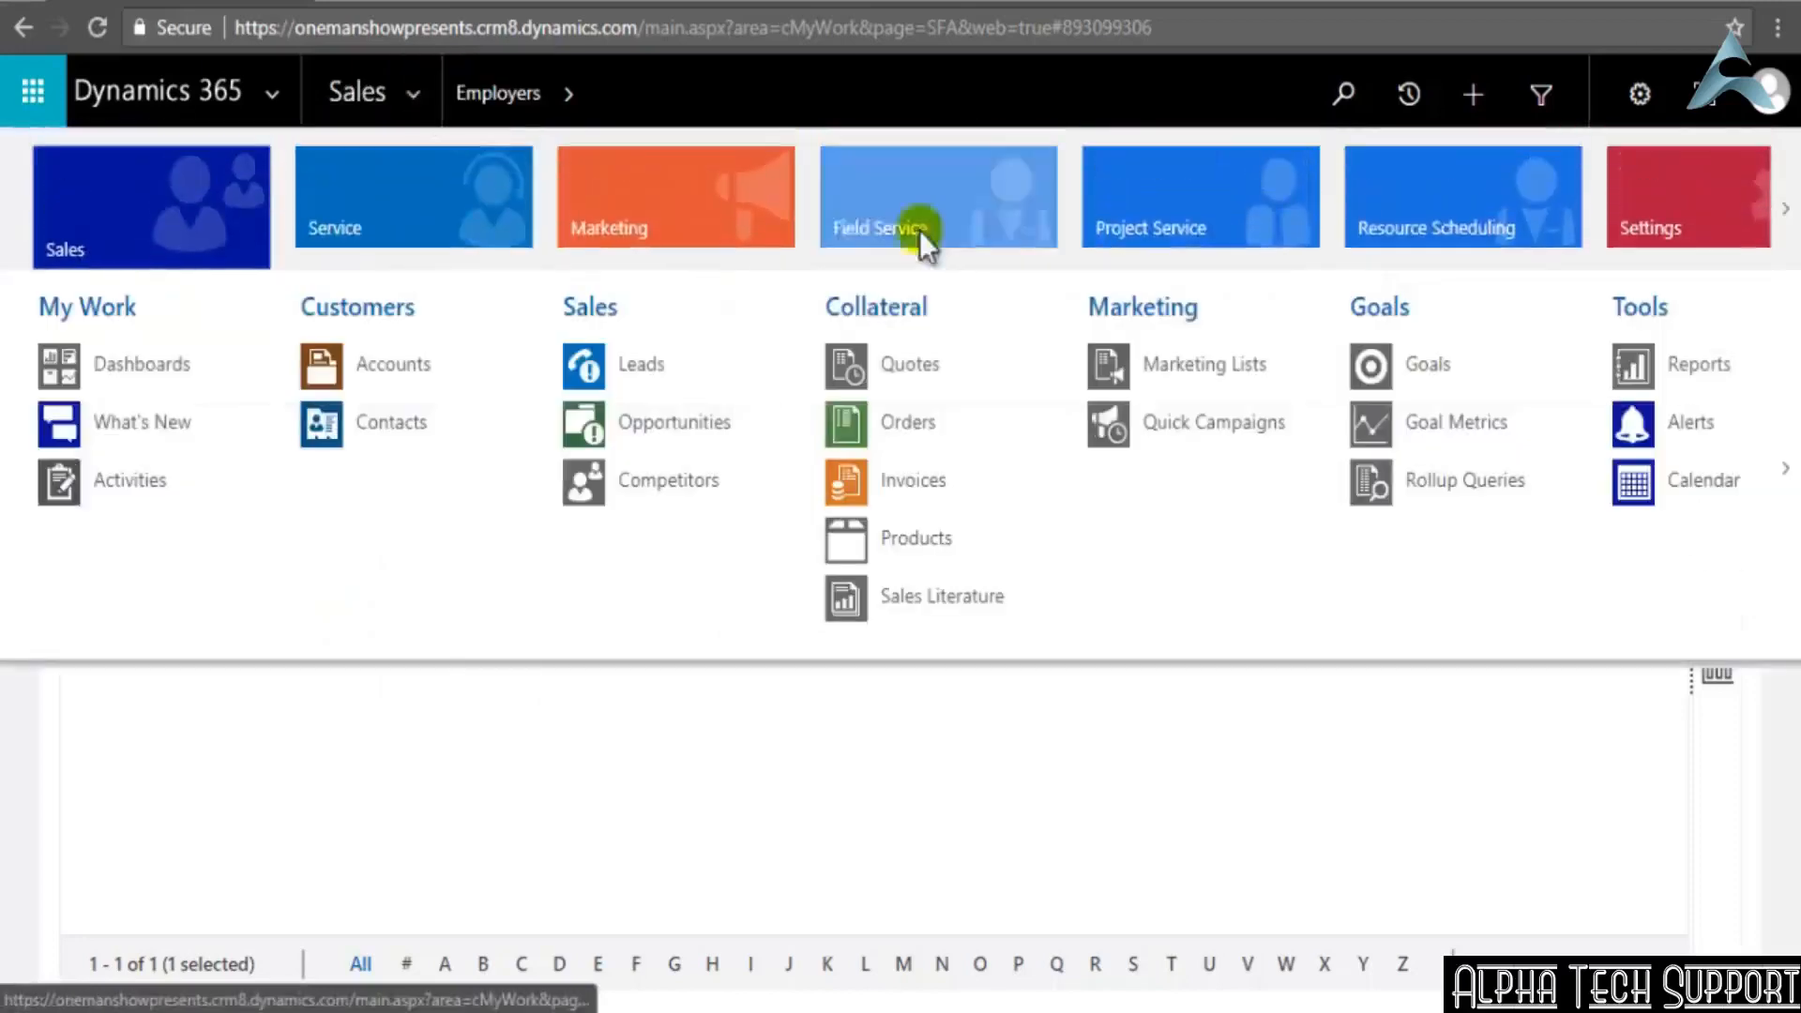
{"action": "right_click", "coordinate": [1629, 225]}
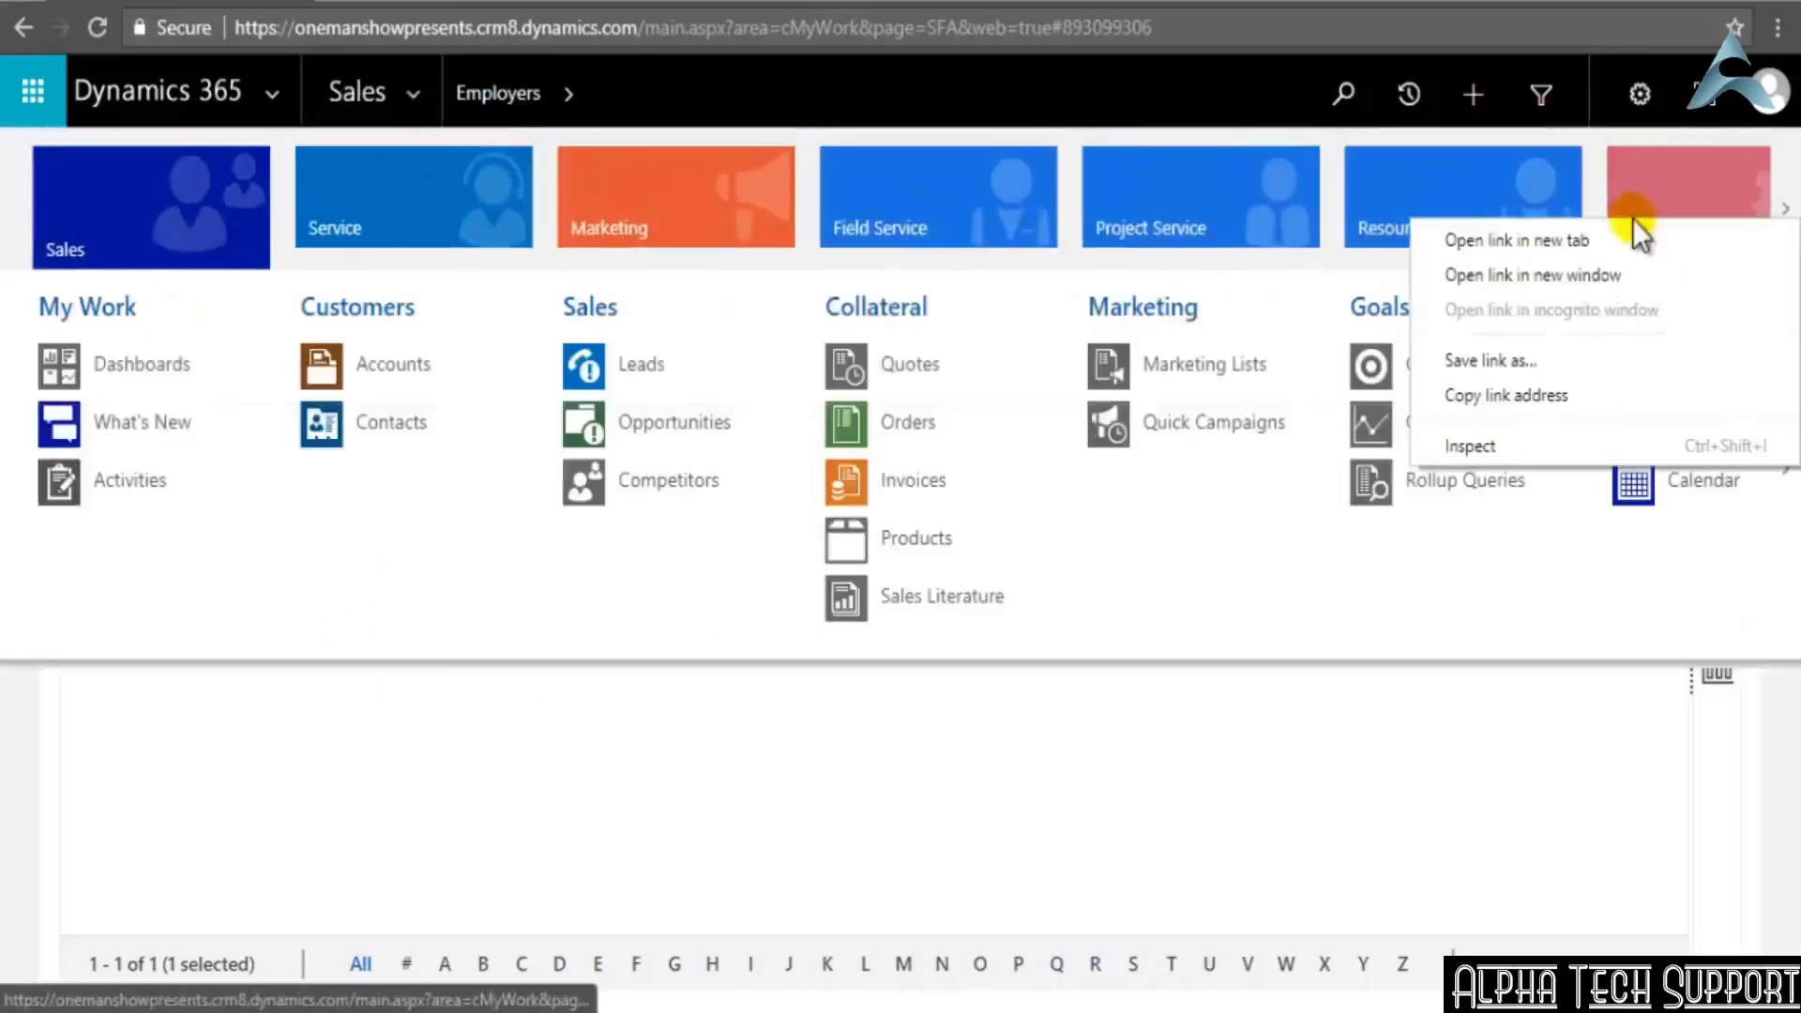
{"action": "left_click", "coordinate": [1602, 240]}
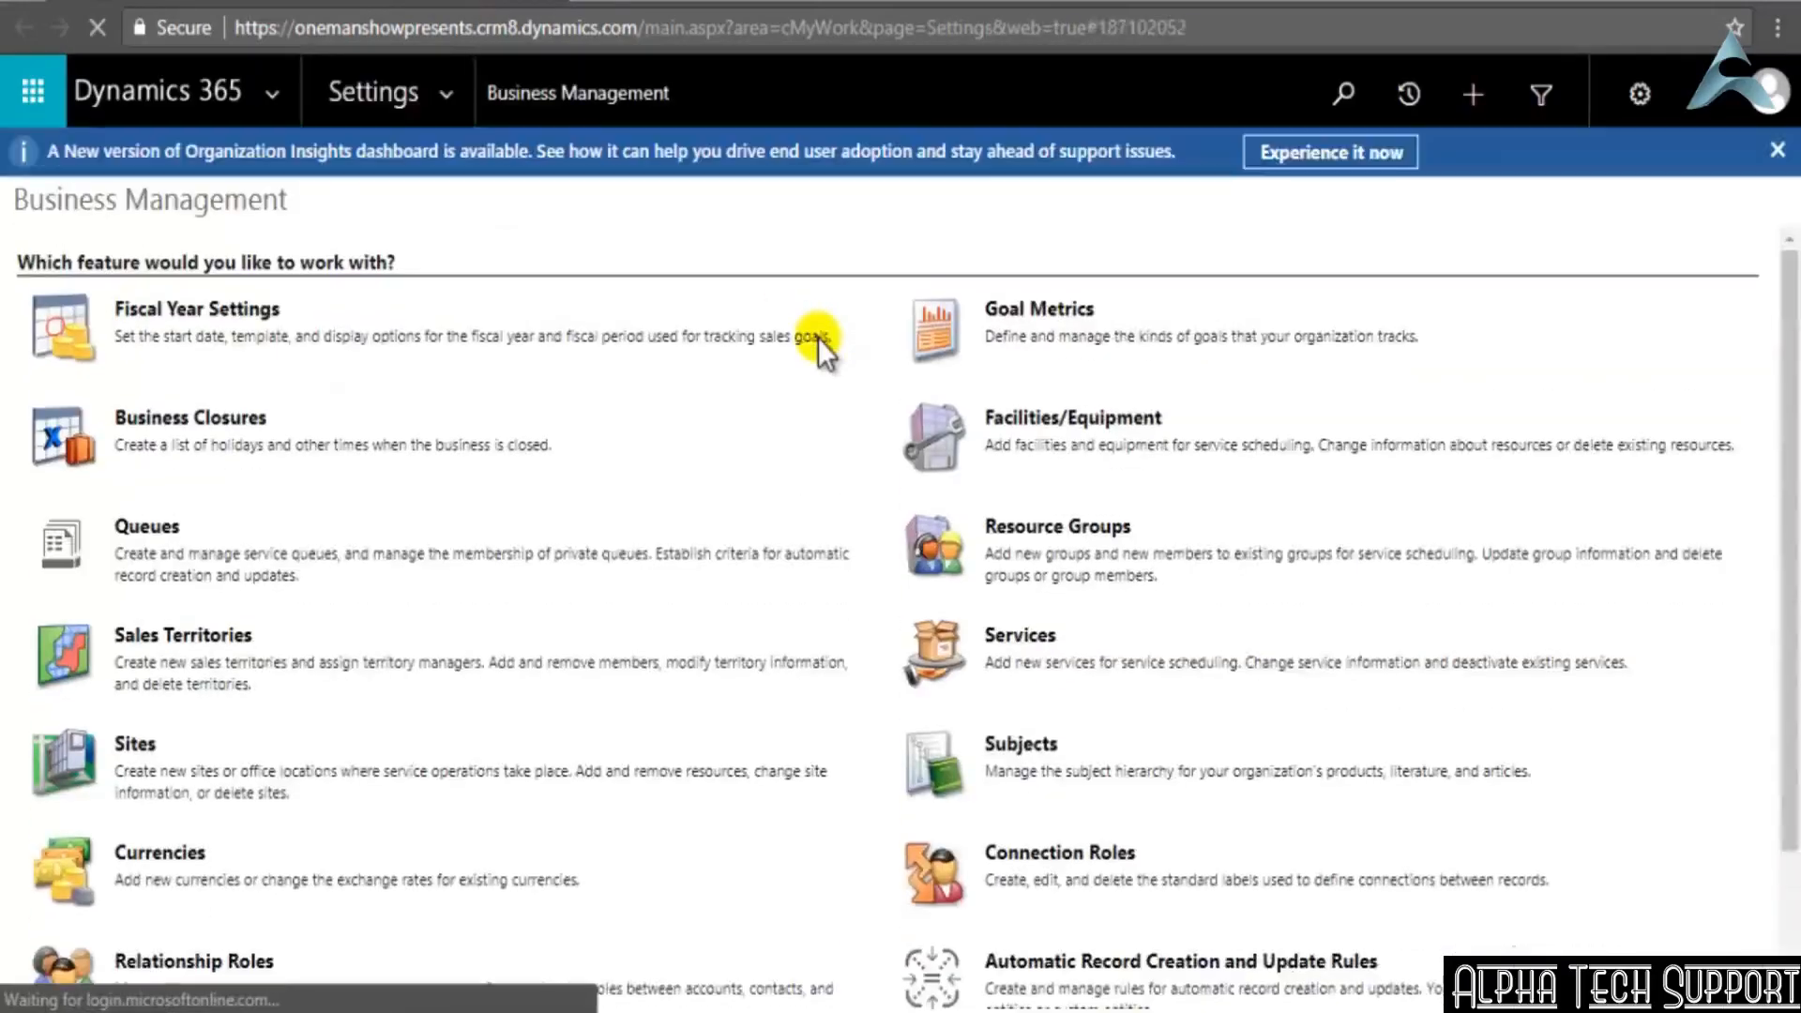
{"action": "left_click", "coordinate": [447, 94]}
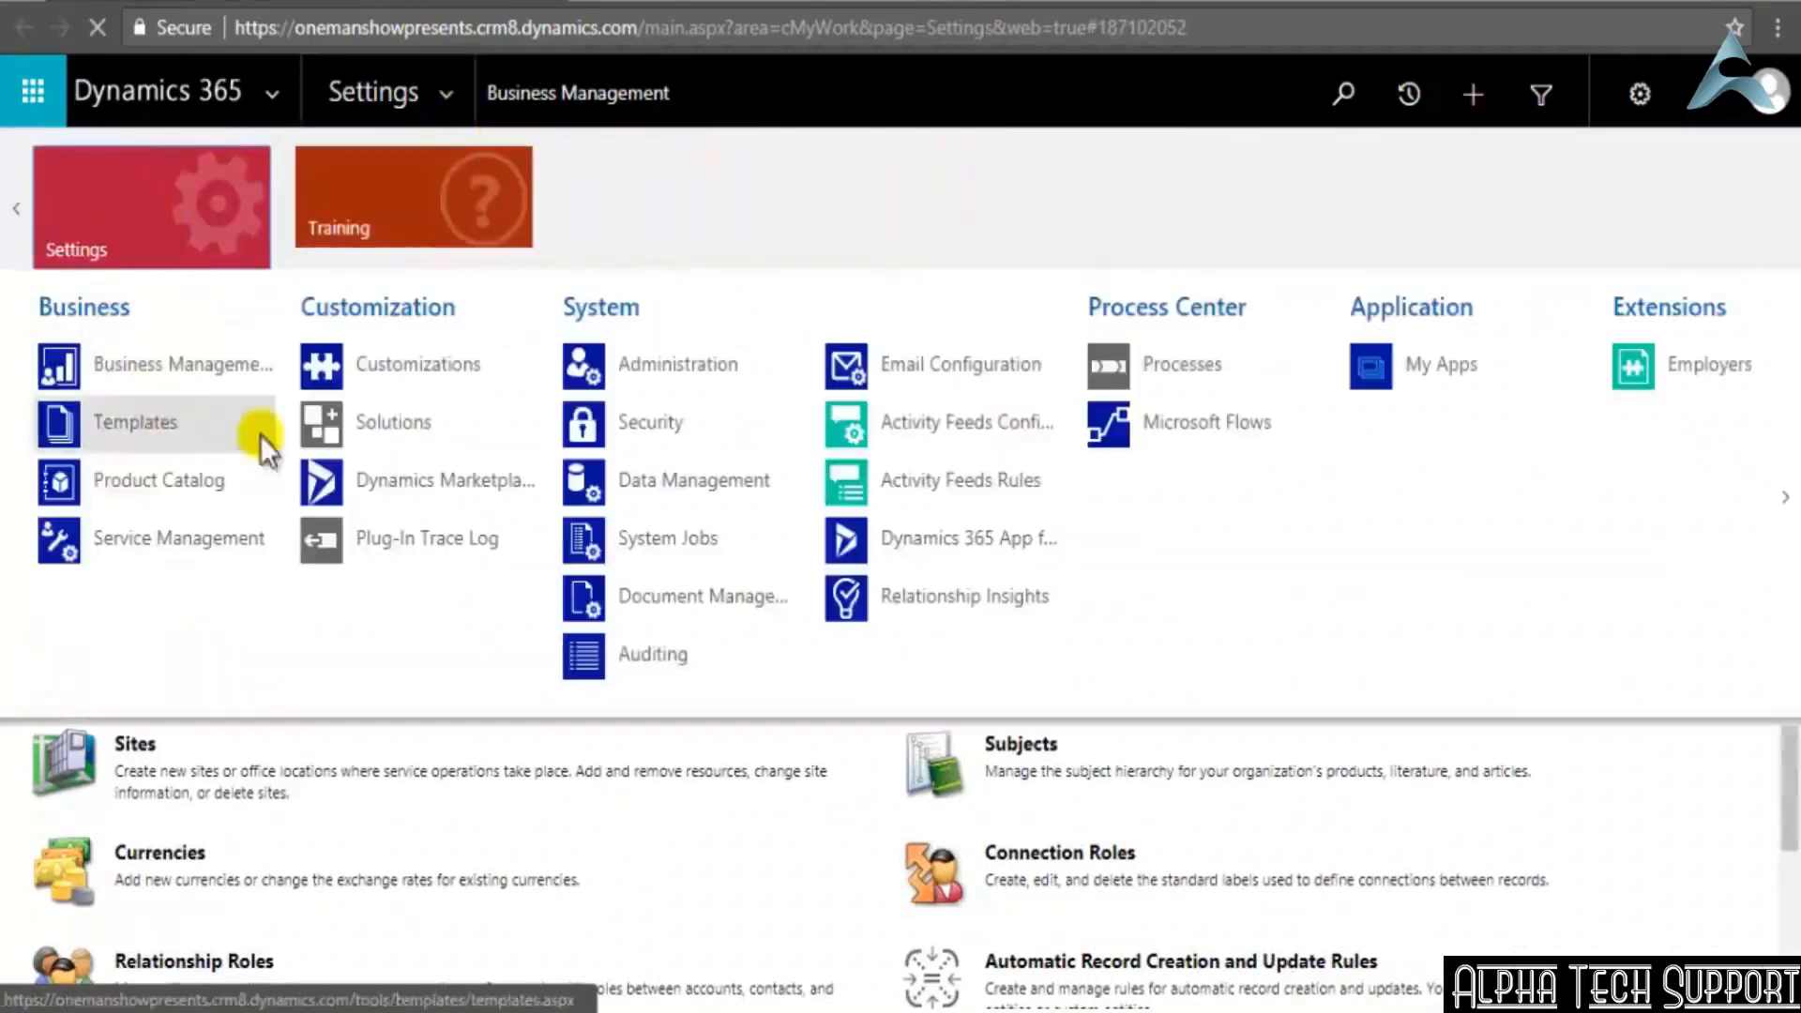
{"action": "left_click", "coordinate": [396, 368]}
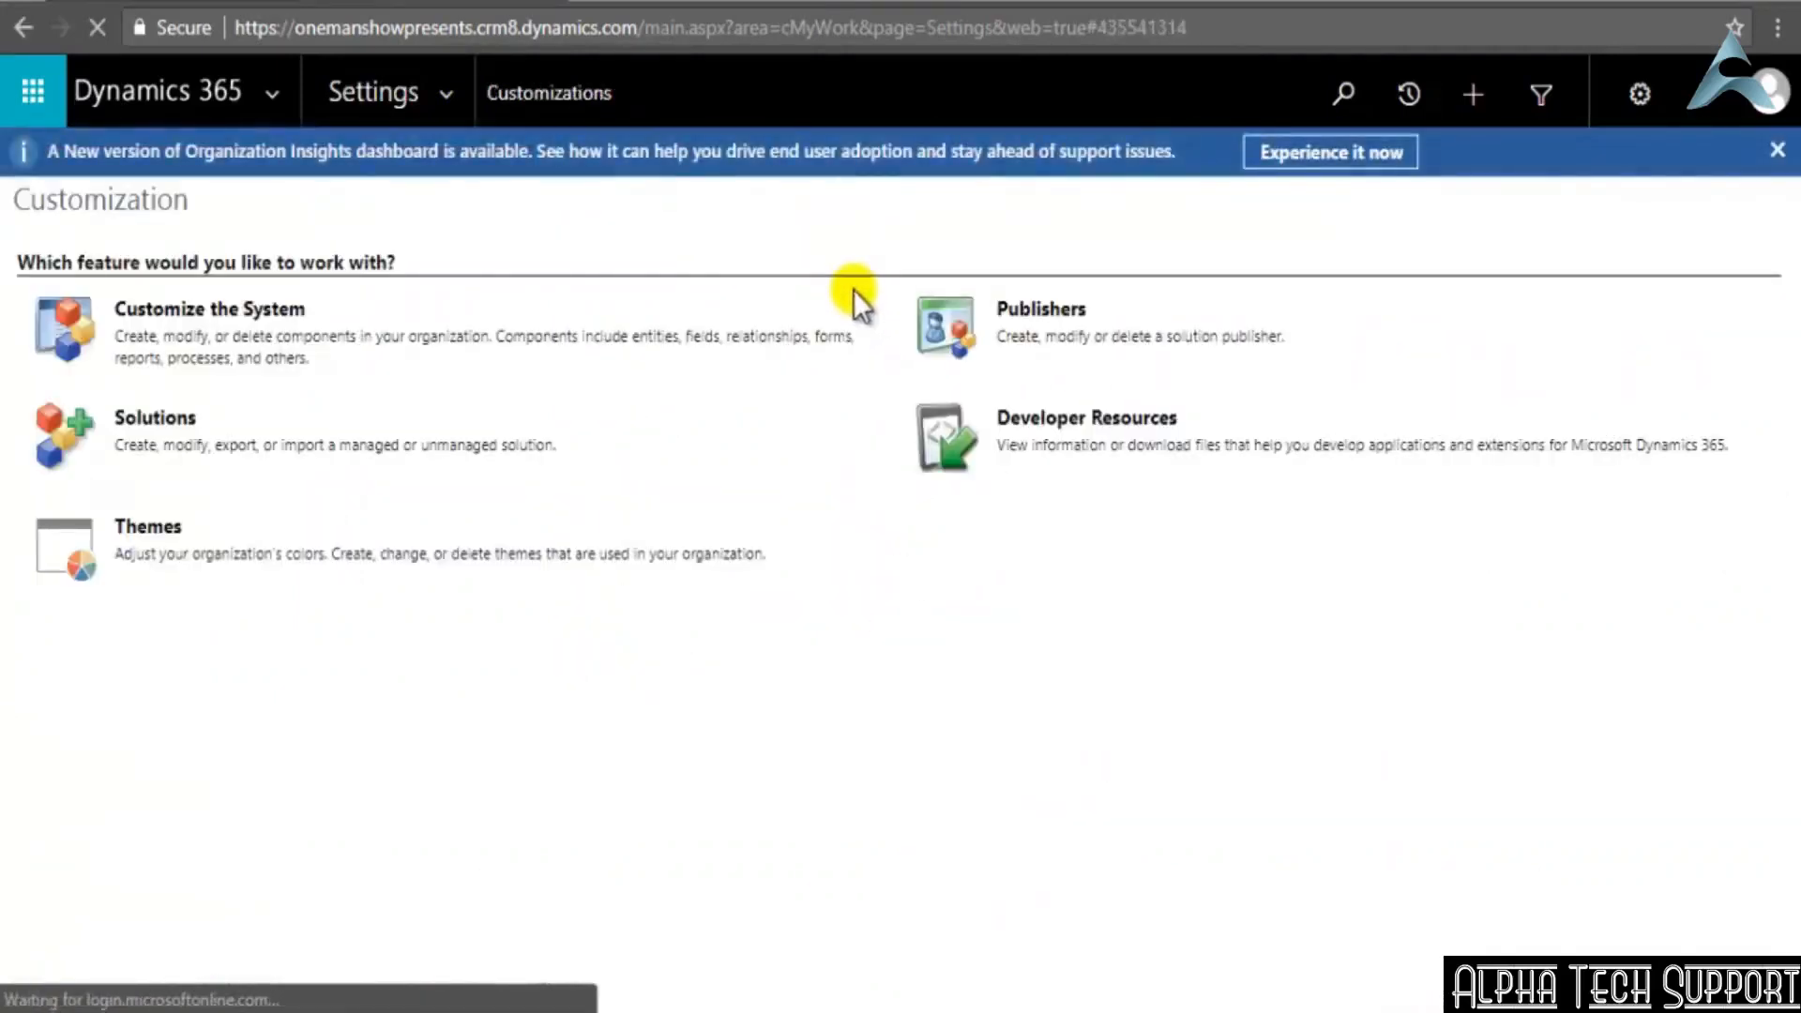
{"action": "left_click", "coordinate": [176, 311]}
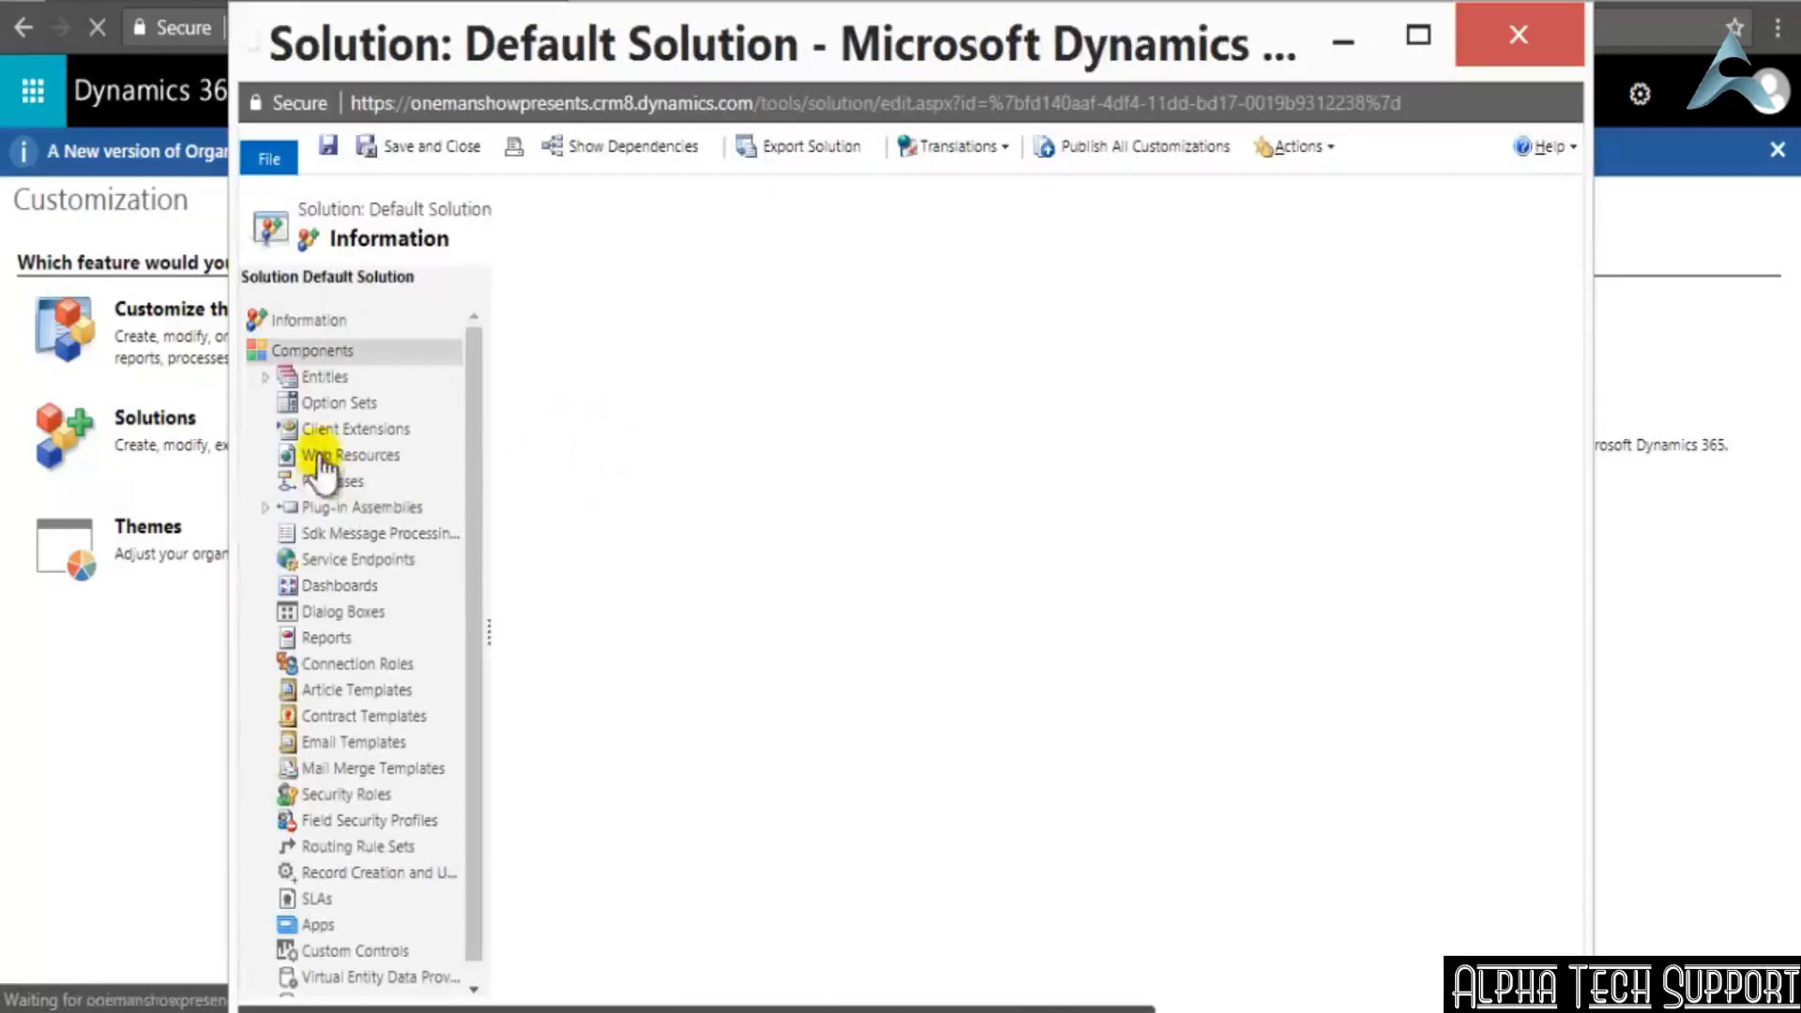
{"action": "left_click", "coordinate": [310, 379]}
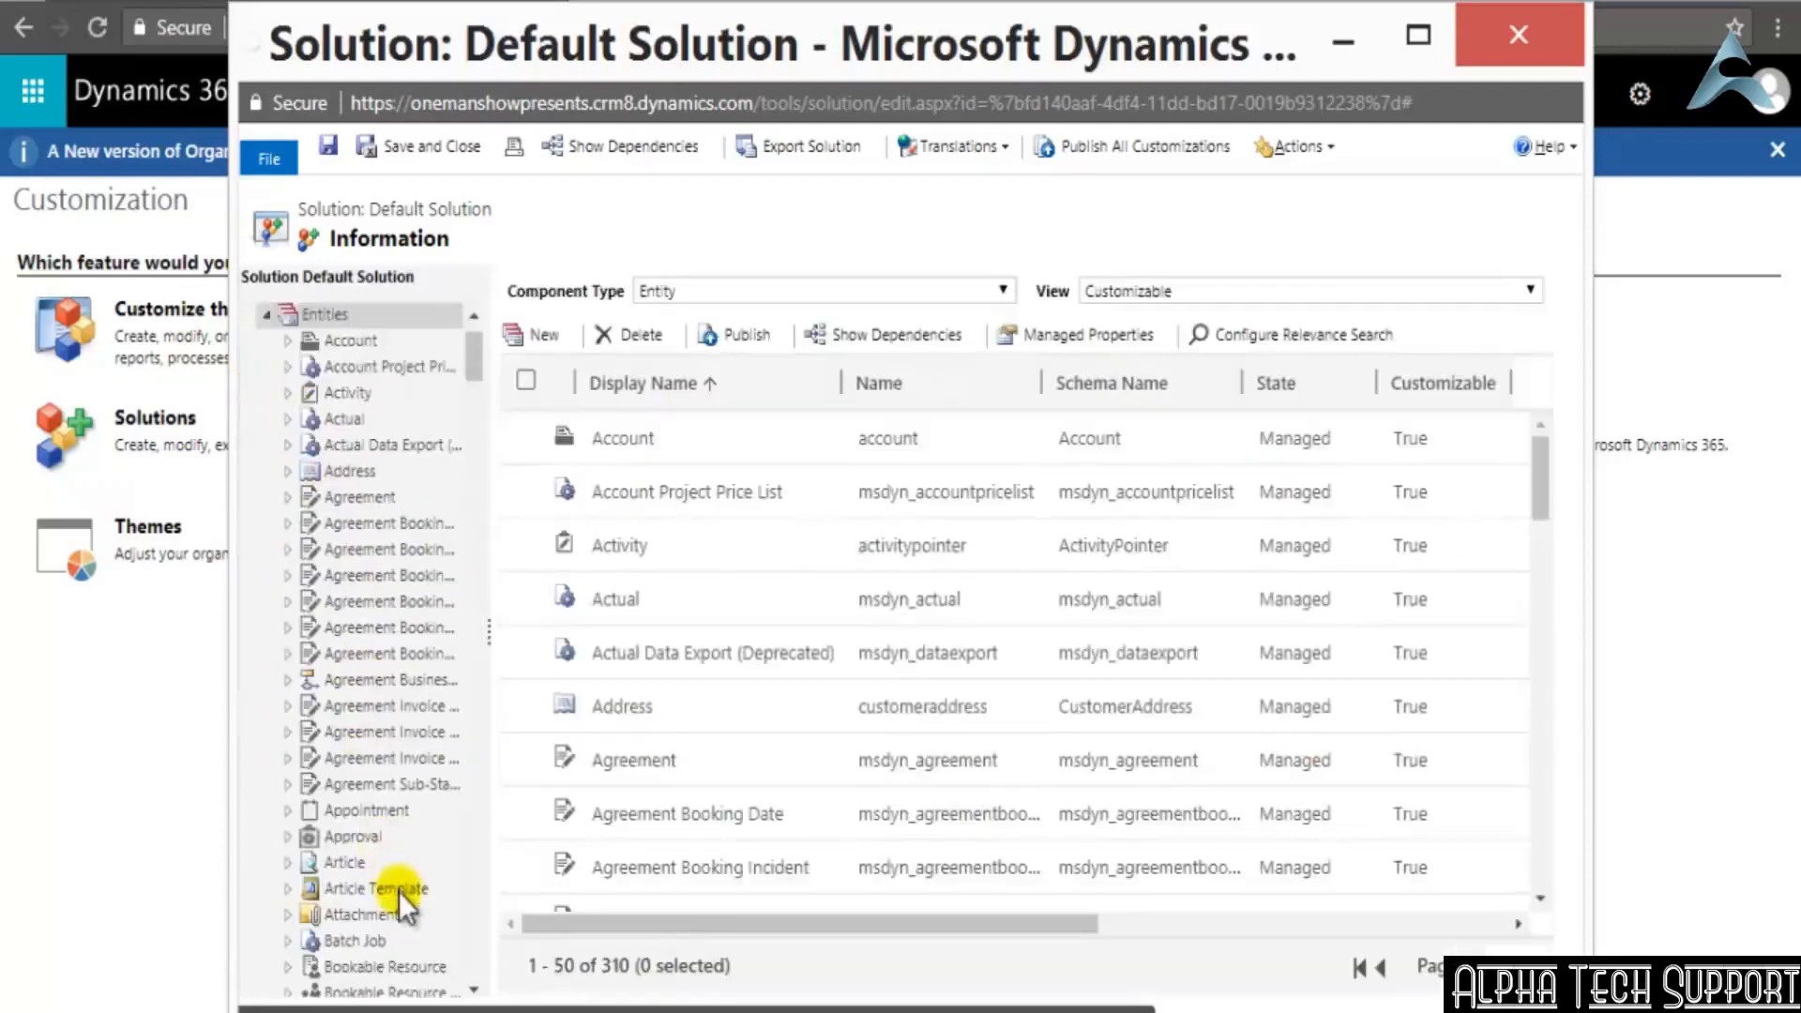
Find the Employer entity on the second page of the default solution's entities and open its definition
{"action": "scroll", "coordinate": [481, 358], "scroll_direction": "down", "scroll_amount": 3}
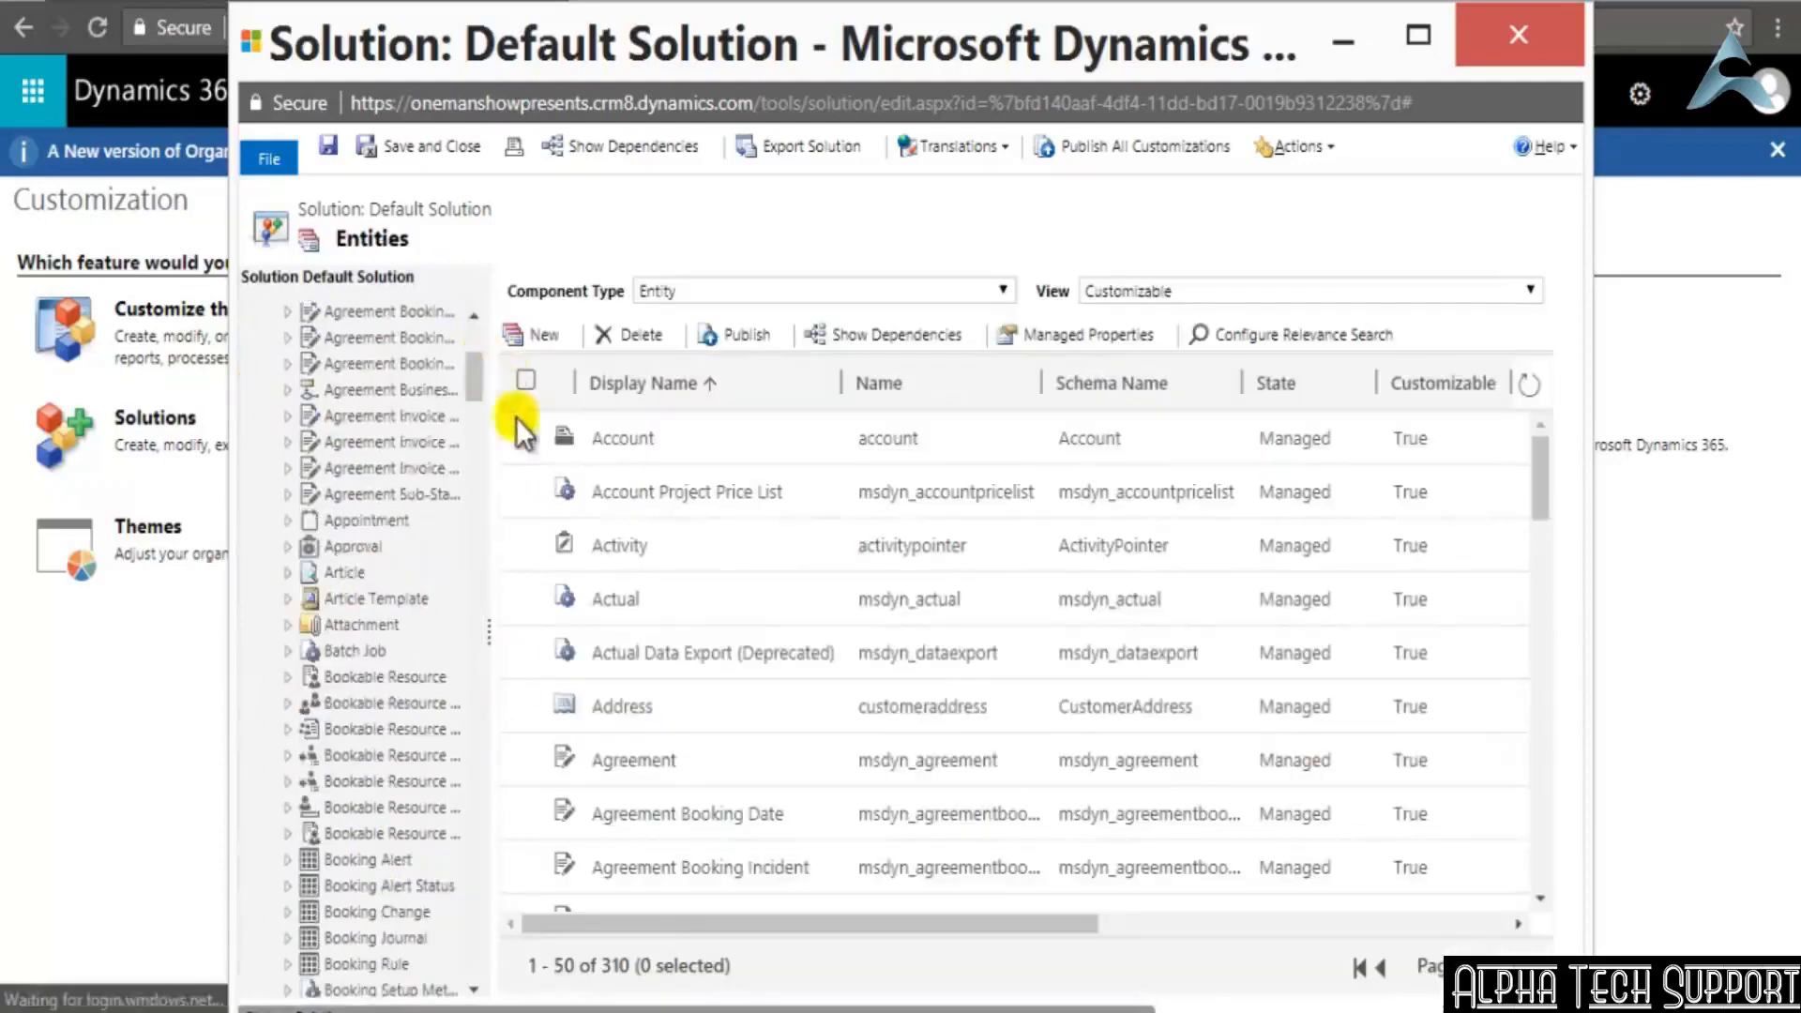
{"action": "left_click_drag", "start_coordinate": [1534, 516], "coordinate": [1499, 843]}
{"action": "left_click", "coordinate": [1502, 965]}
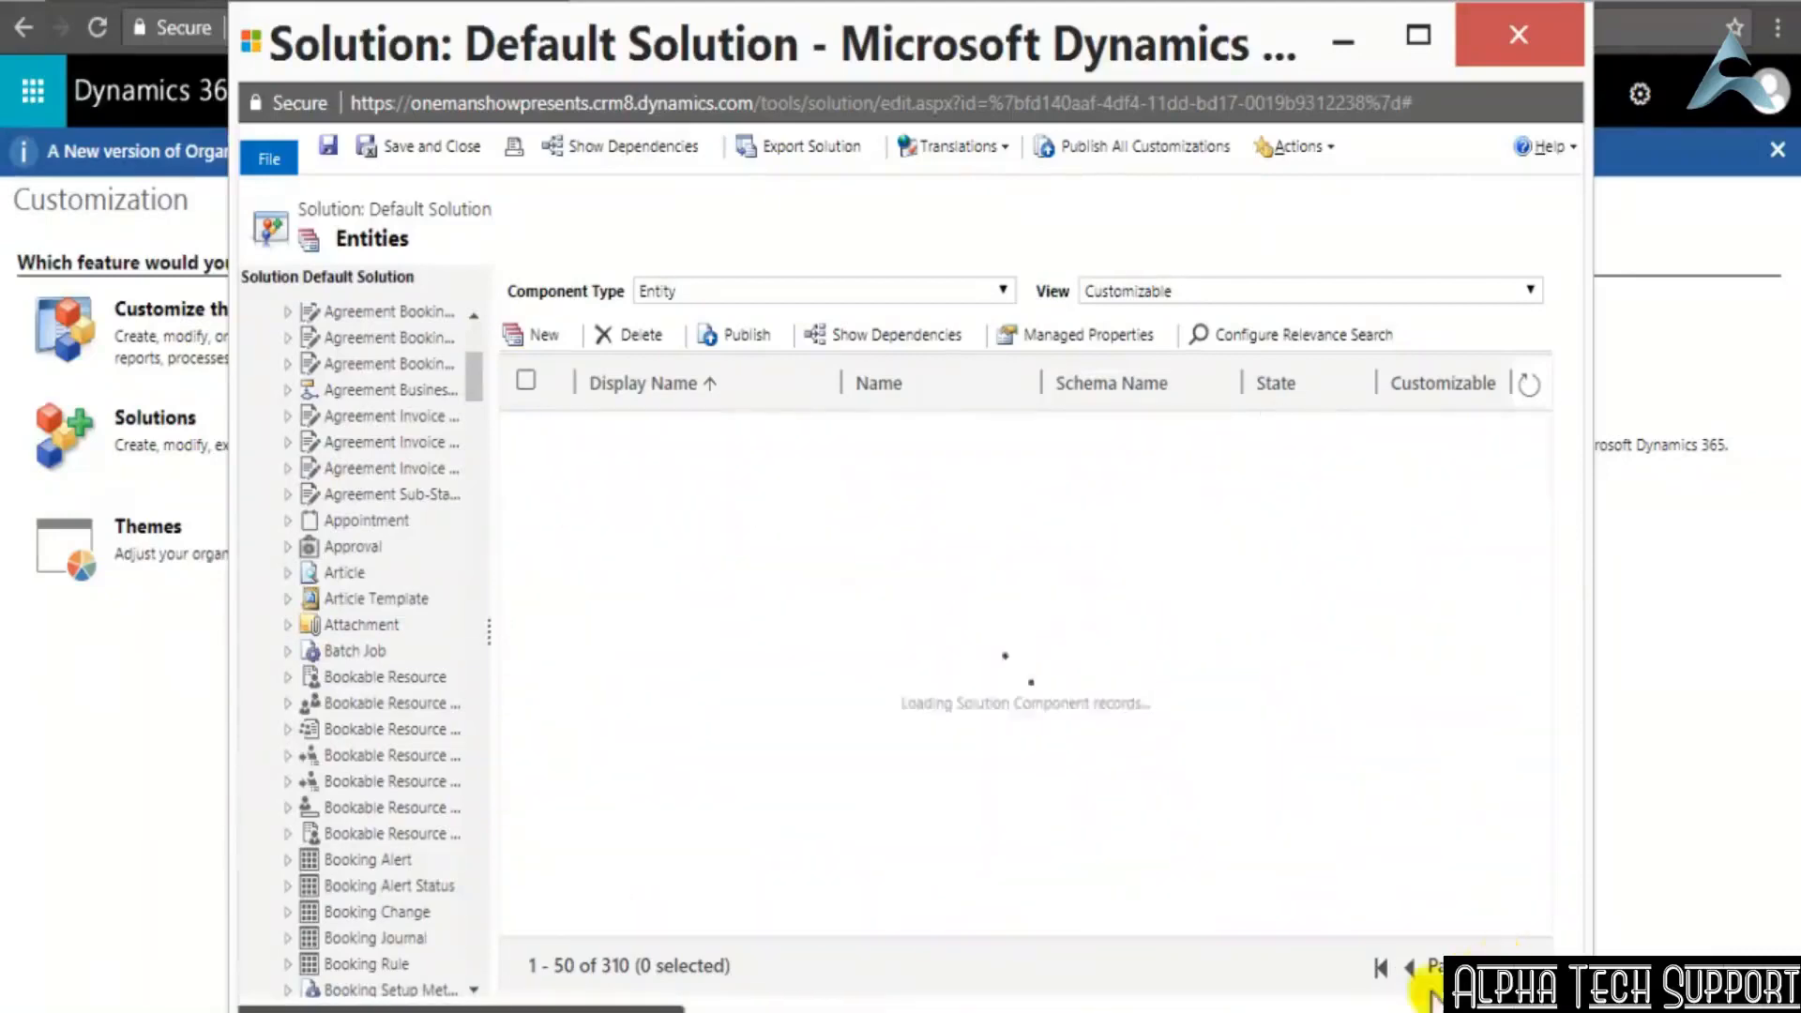
{"action": "scroll", "coordinate": [1184, 684], "scroll_direction": "down", "scroll_amount": 10}
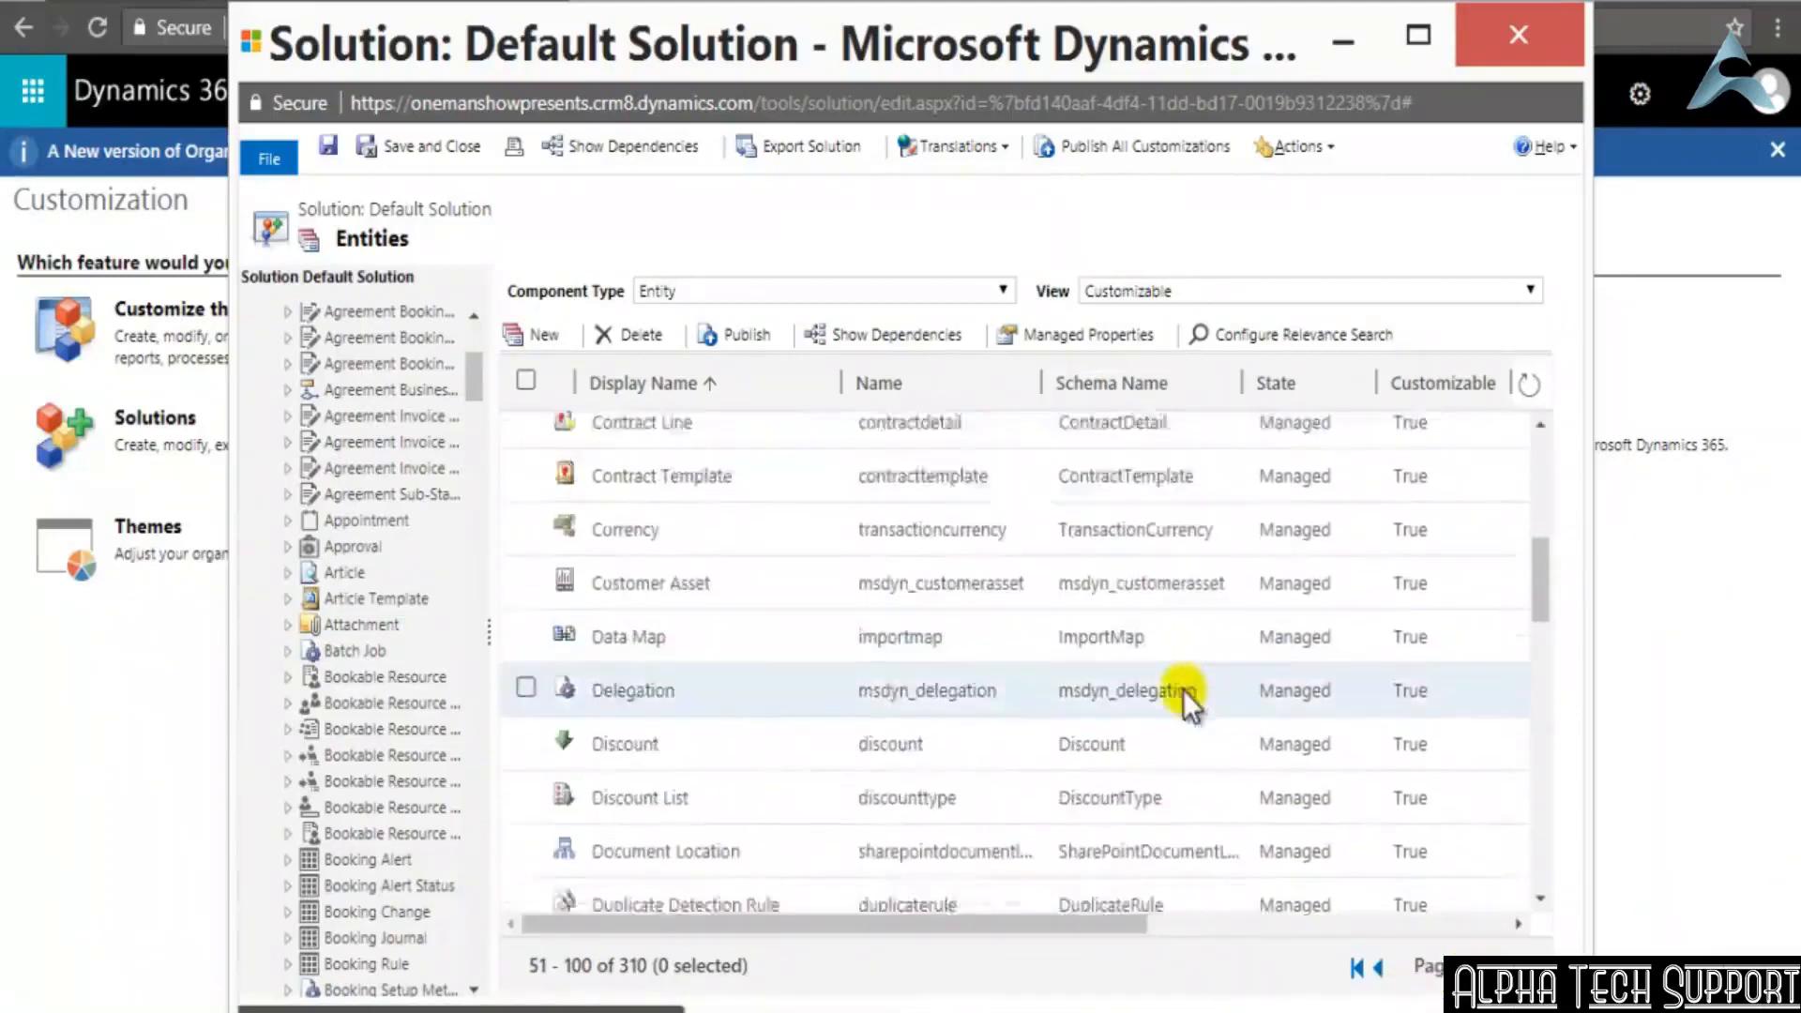
{"action": "scroll", "coordinate": [1176, 690], "scroll_direction": "down", "scroll_amount": 3}
{"action": "scroll", "coordinate": [1172, 690], "scroll_direction": "up", "scroll_amount": 3}
{"action": "scroll", "coordinate": [798, 751], "scroll_direction": "down", "scroll_amount": 5}
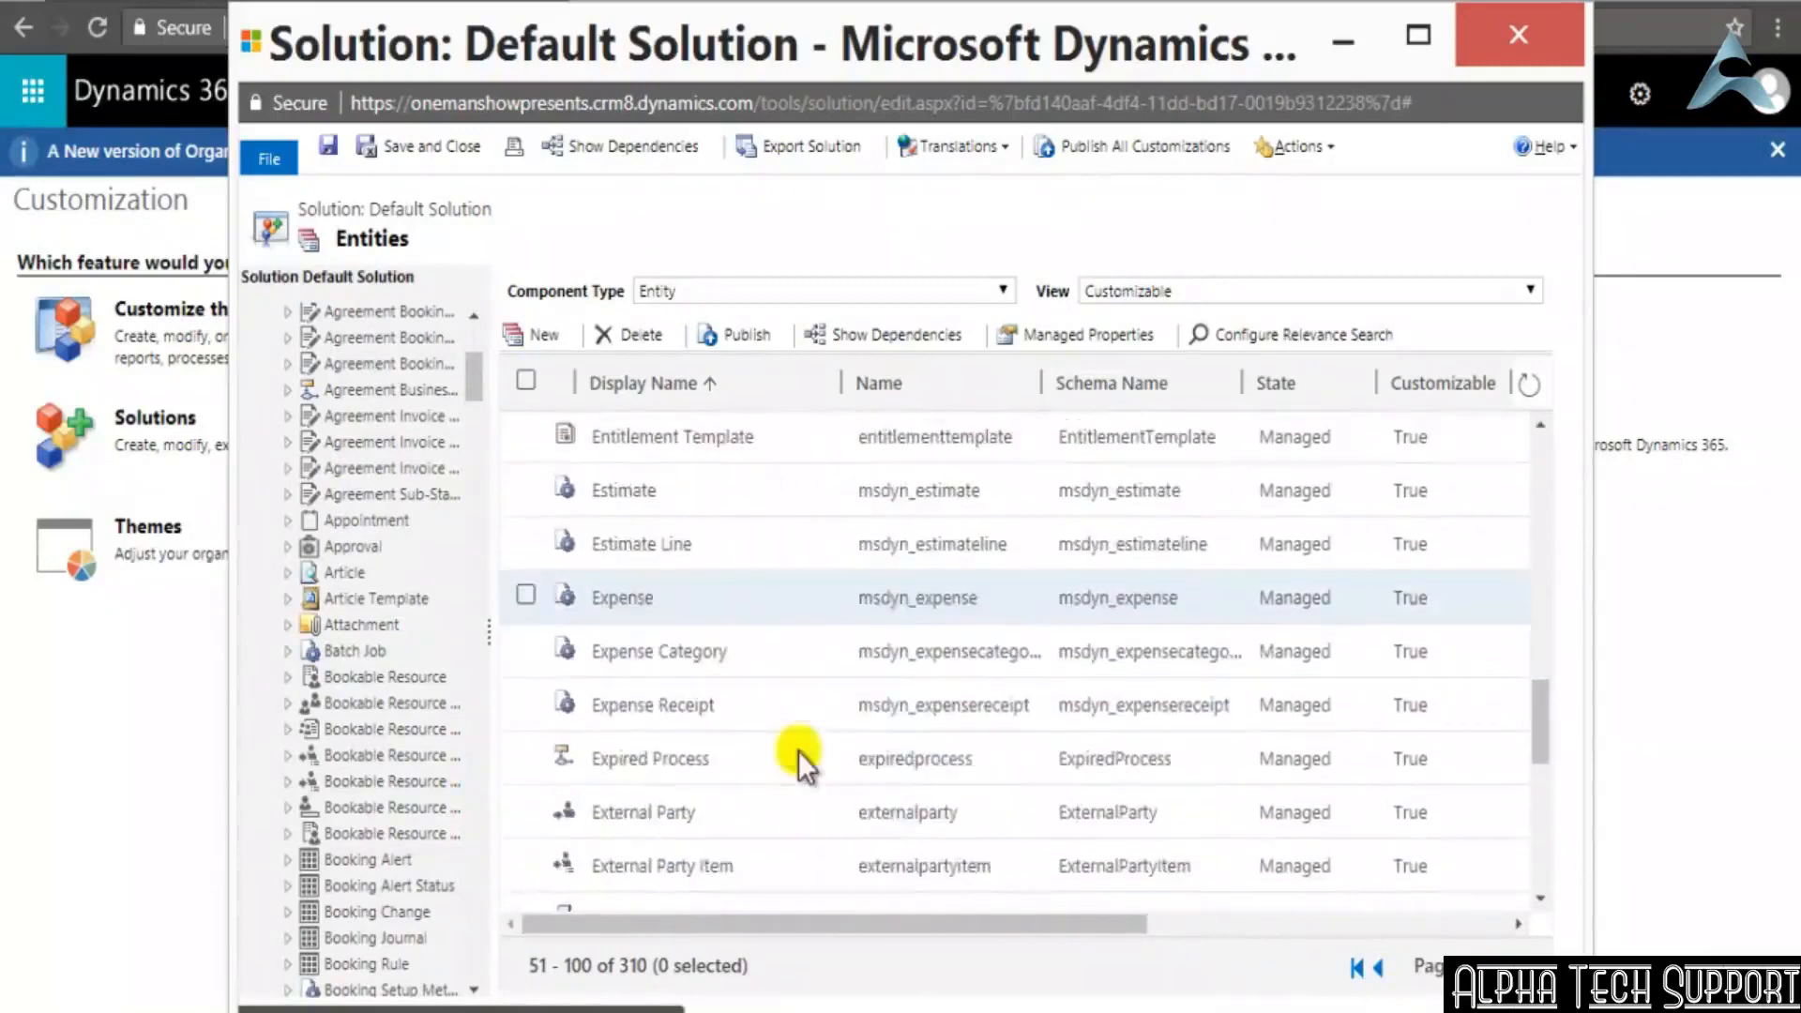
{"action": "scroll", "coordinate": [797, 751], "scroll_direction": "up", "scroll_amount": 3}
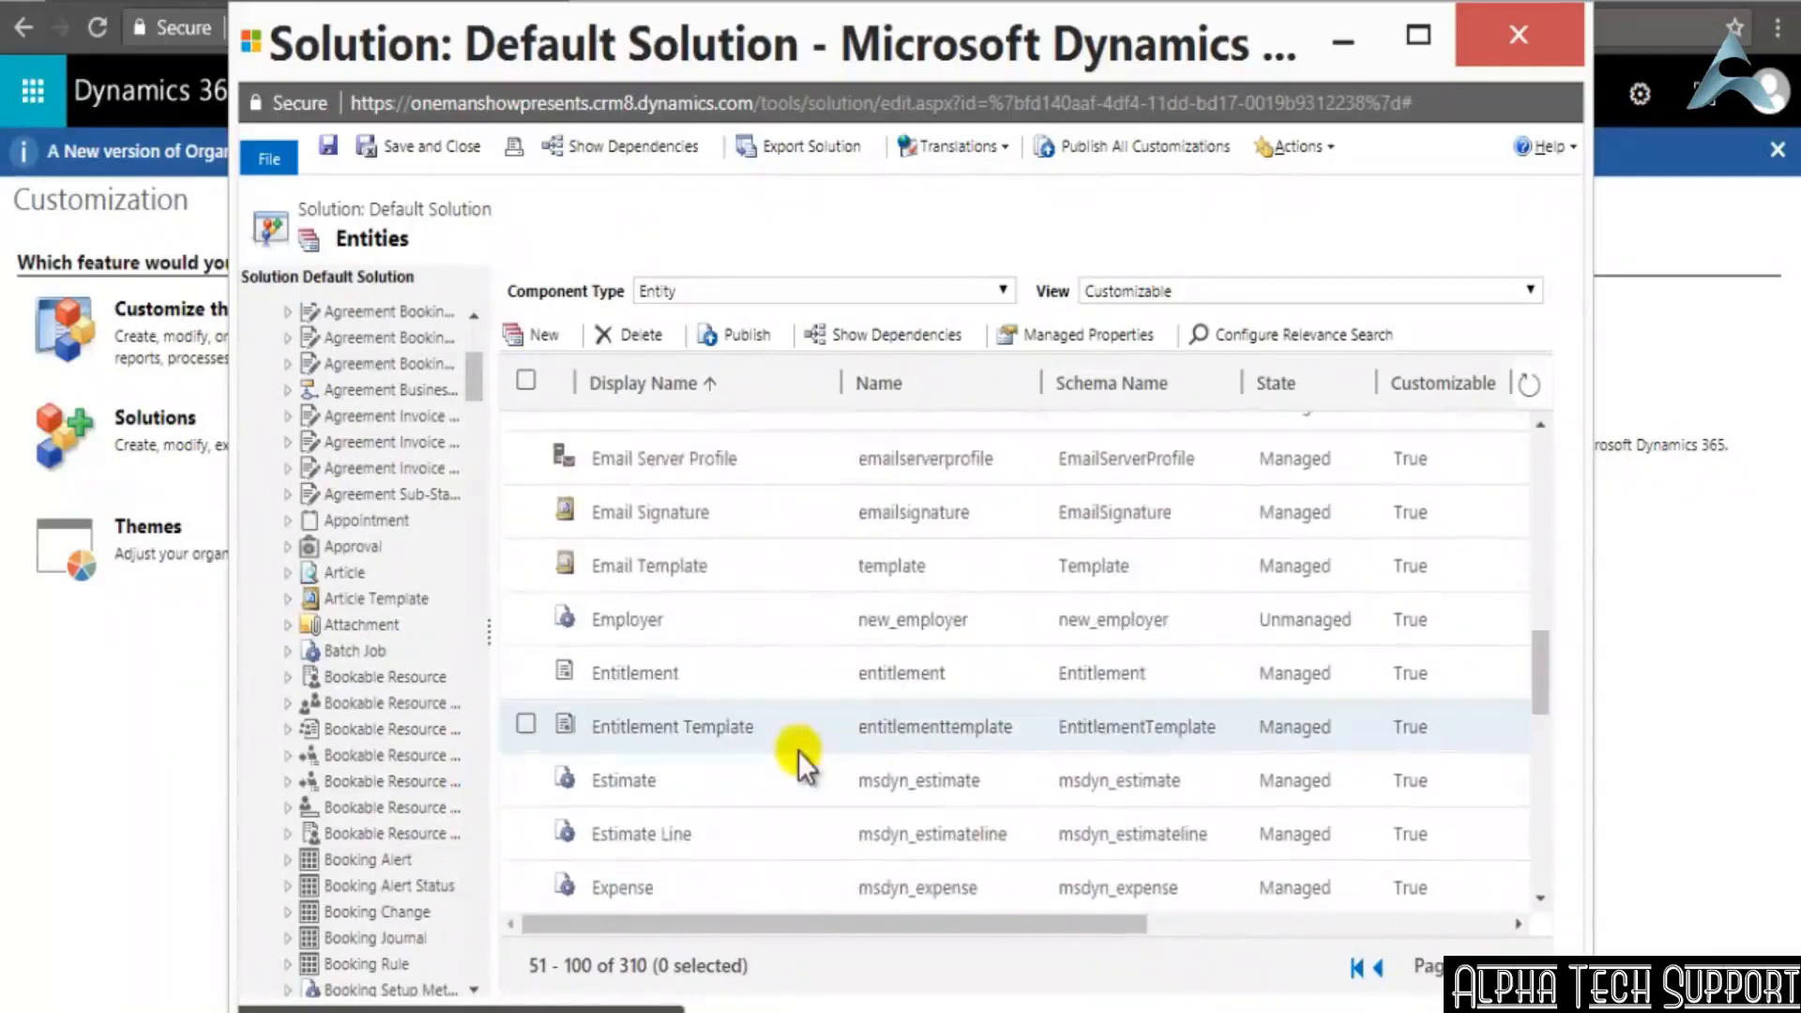
{"action": "left_click", "coordinate": [617, 621]}
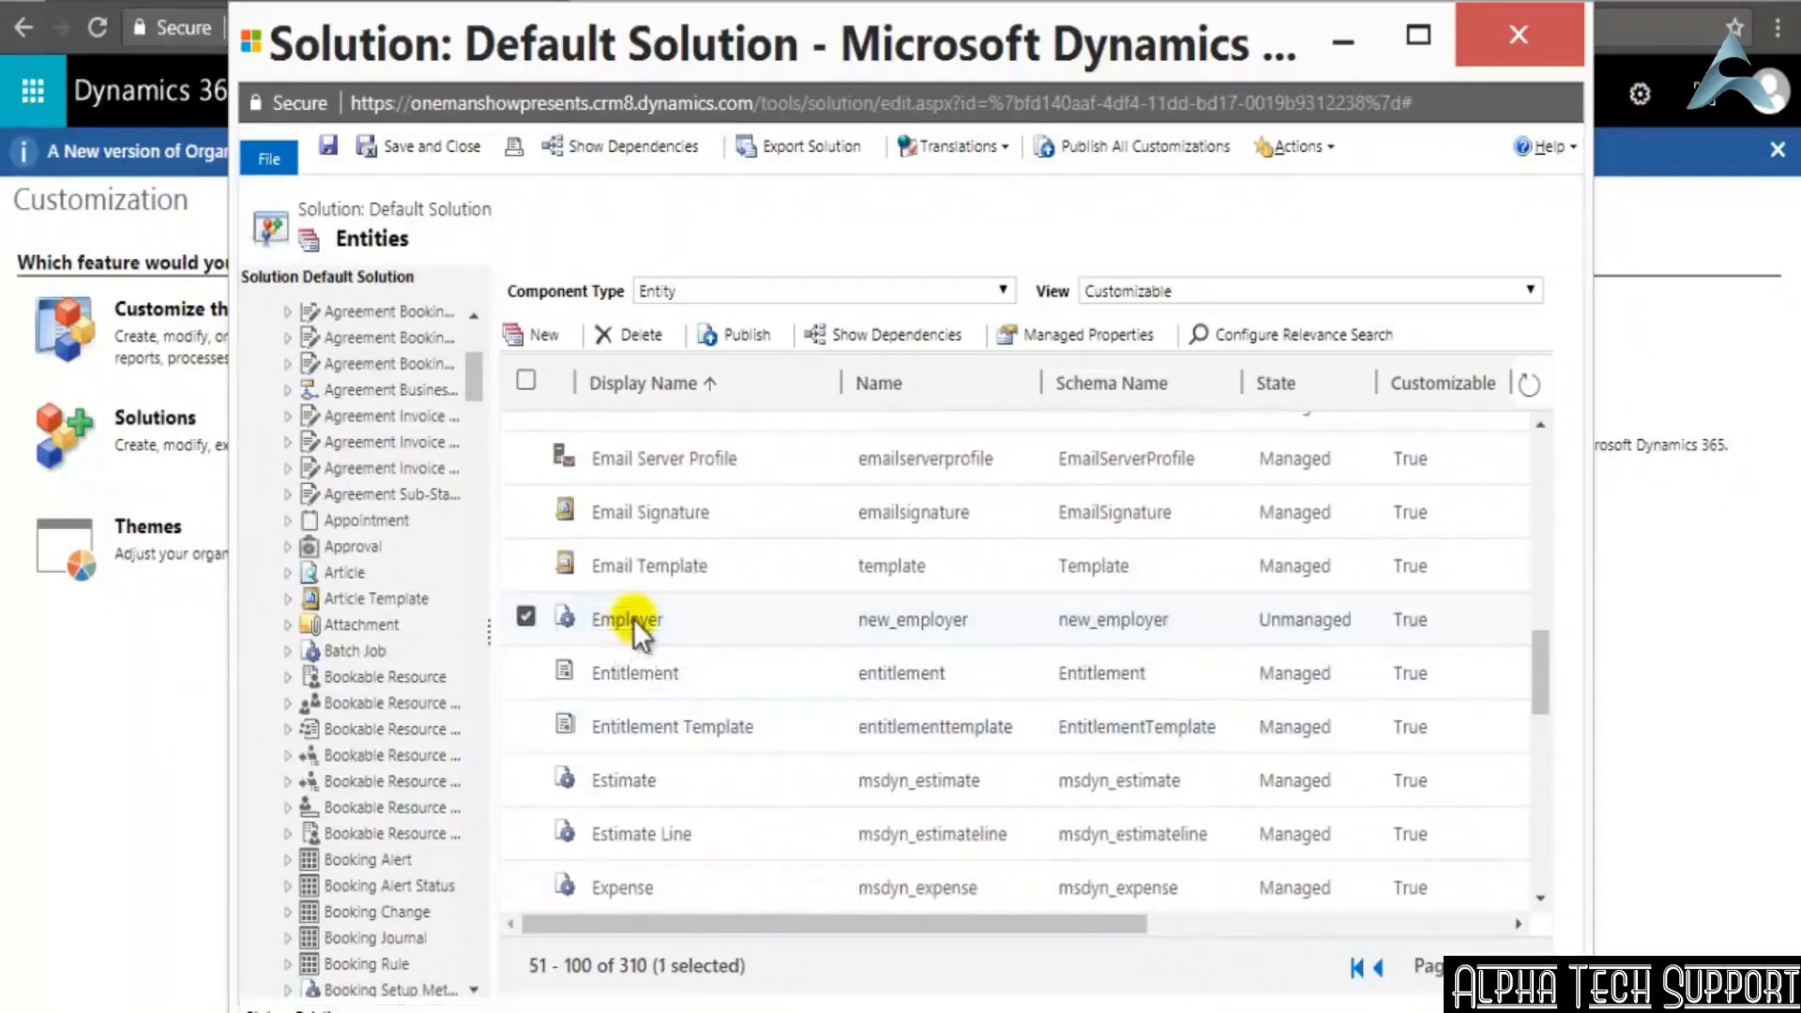
{"action": "double_click", "coordinate": [633, 619]}
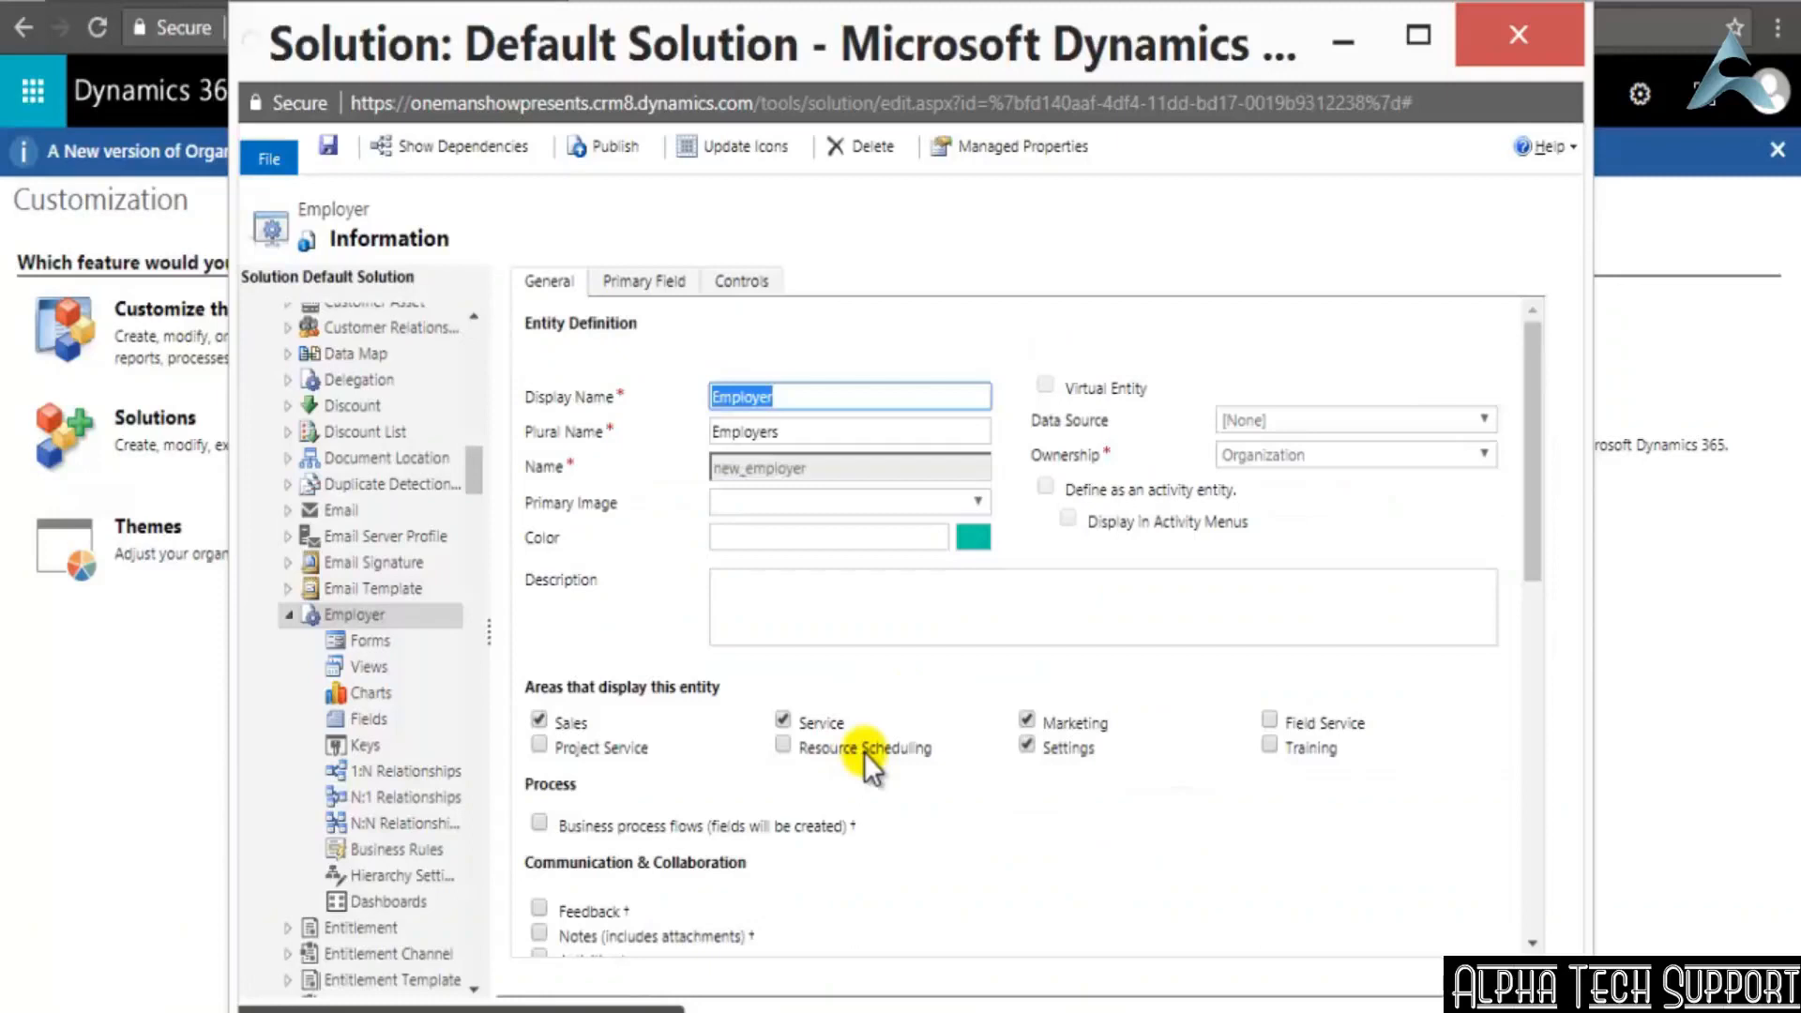
Examine the Employer entity's primary field settings, and open its Fields list to review the system fields and new_name
{"action": "left_click", "coordinate": [627, 281]}
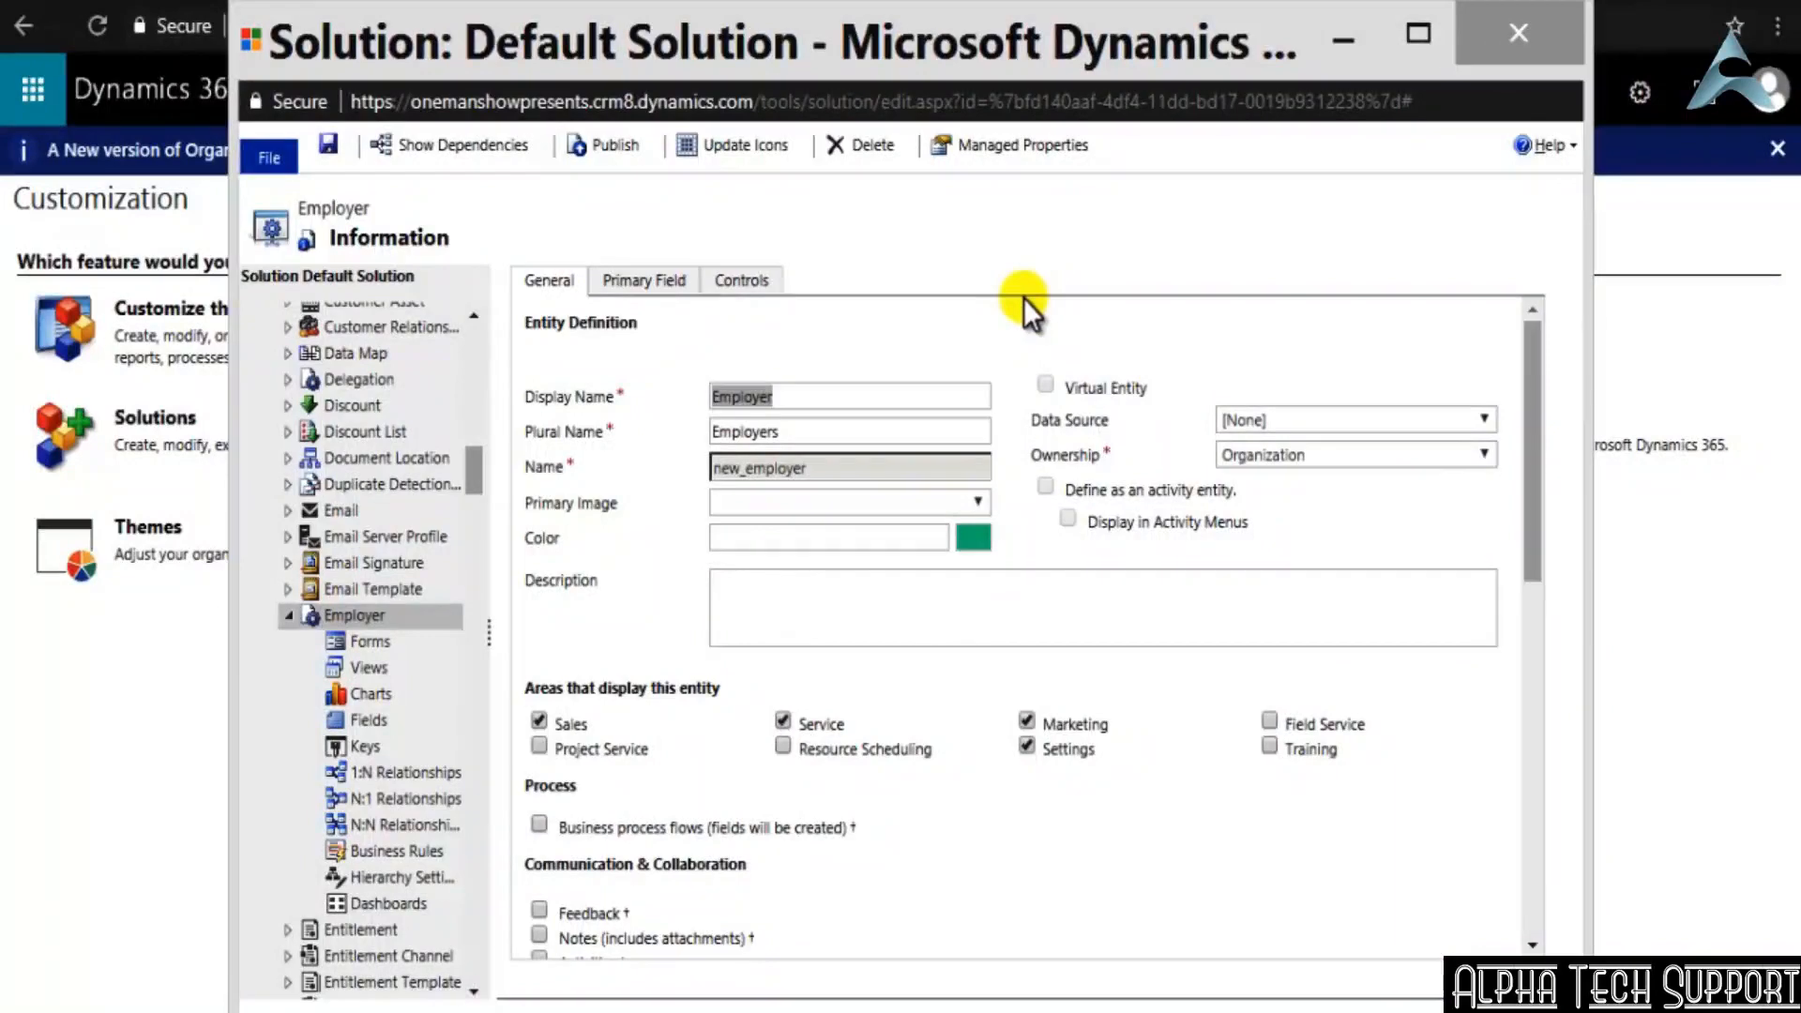
{"action": "left_click", "coordinate": [642, 281]}
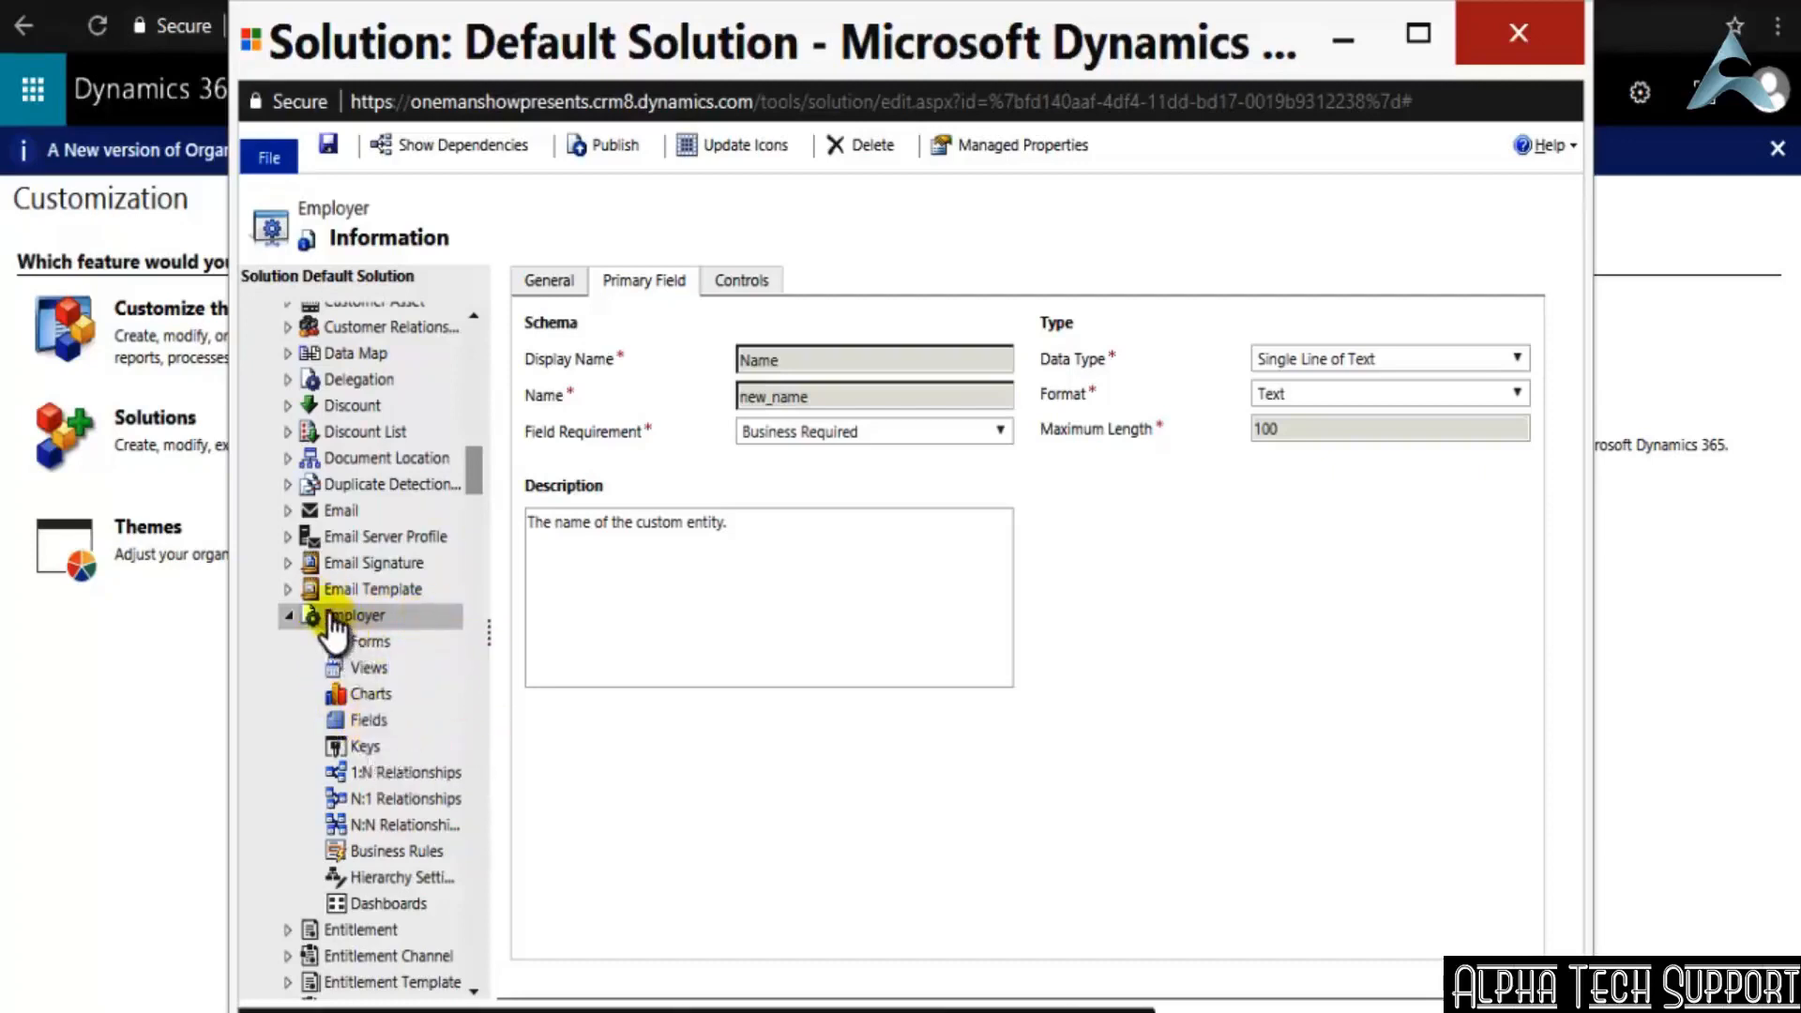
{"action": "left_click", "coordinate": [370, 719]}
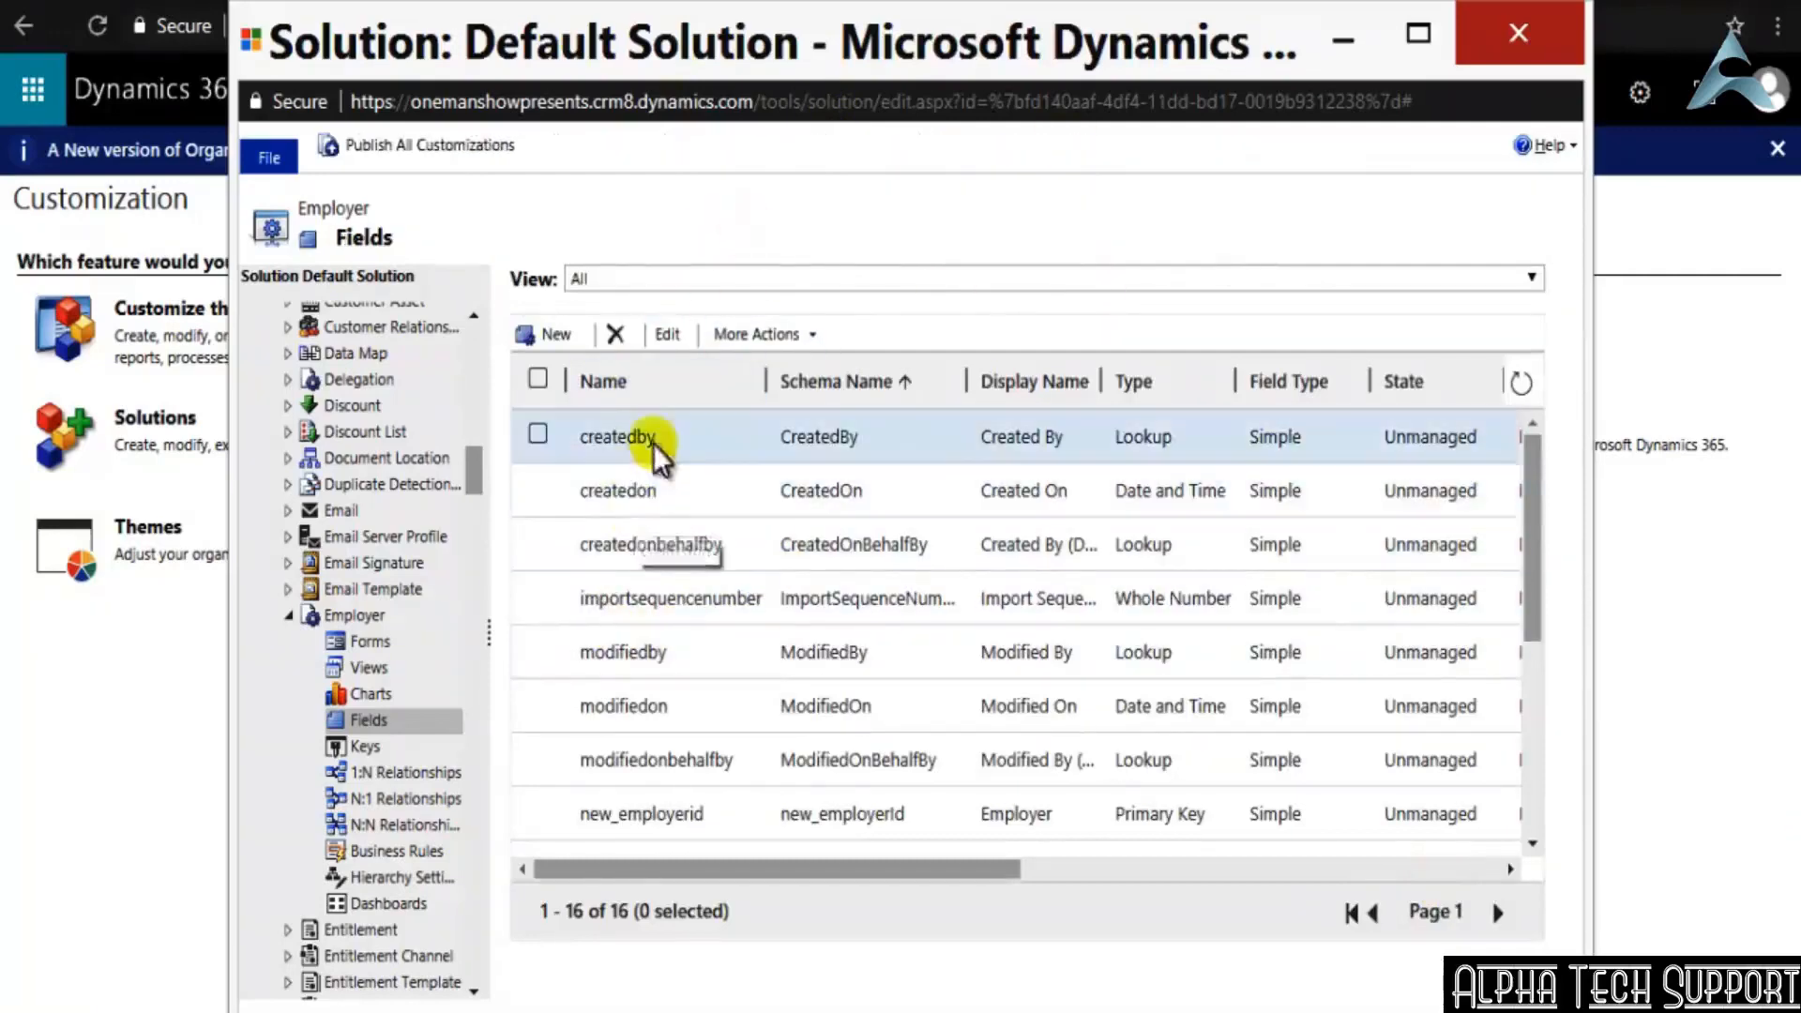
{"action": "scroll", "coordinate": [1304, 605], "scroll_direction": "down", "scroll_amount": 1}
{"action": "scroll", "coordinate": [1299, 591], "scroll_direction": "down", "scroll_amount": 4}
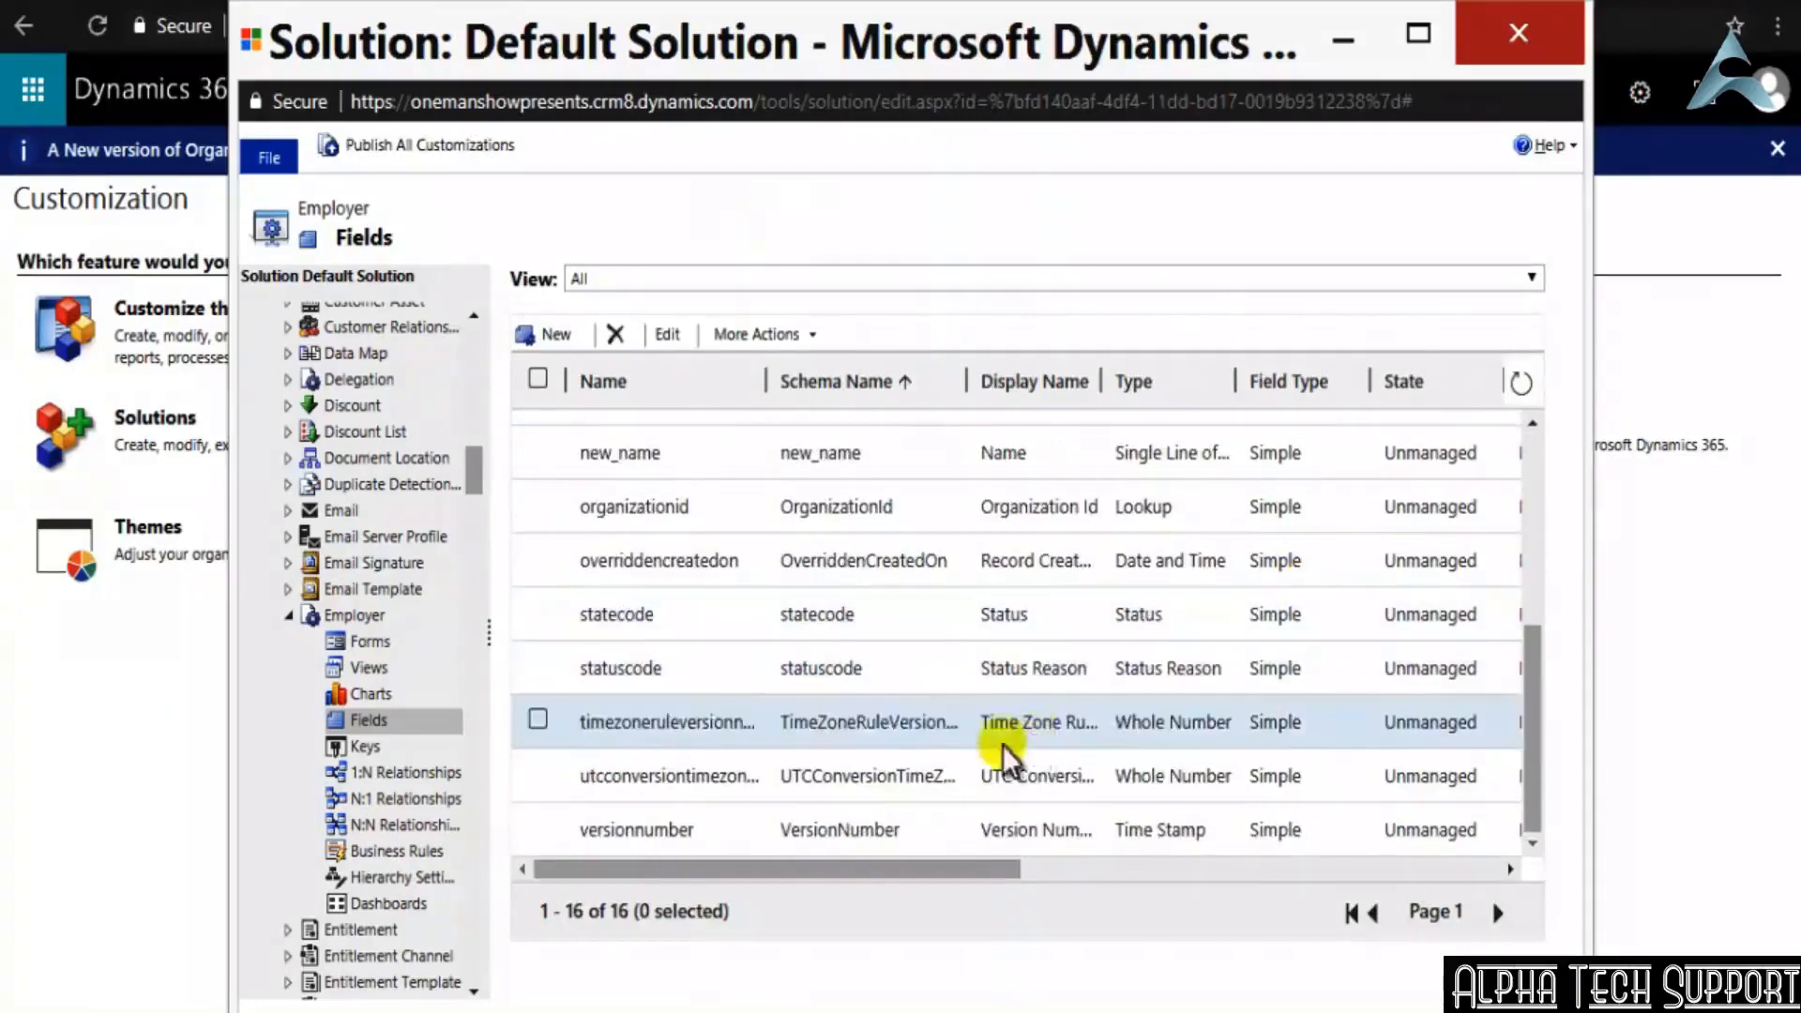
{"action": "scroll", "coordinate": [779, 796], "scroll_direction": "up", "scroll_amount": 3}
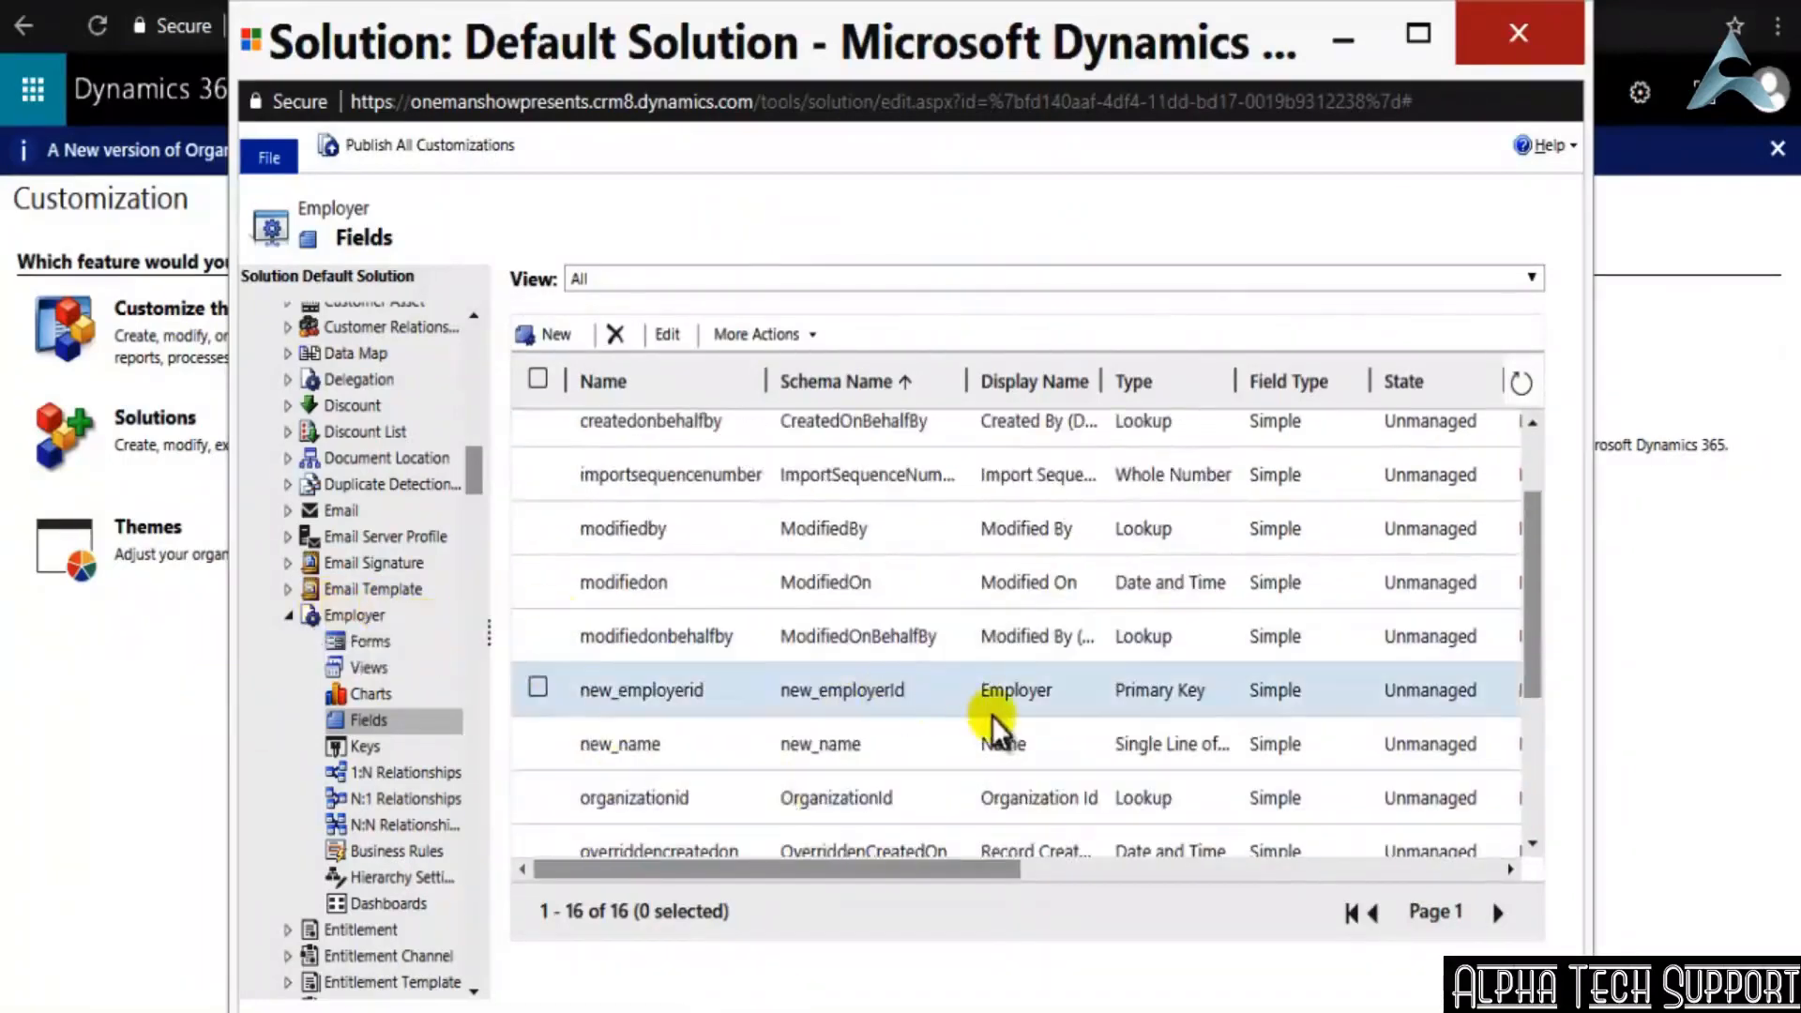
{"action": "left_click", "coordinate": [539, 742]}
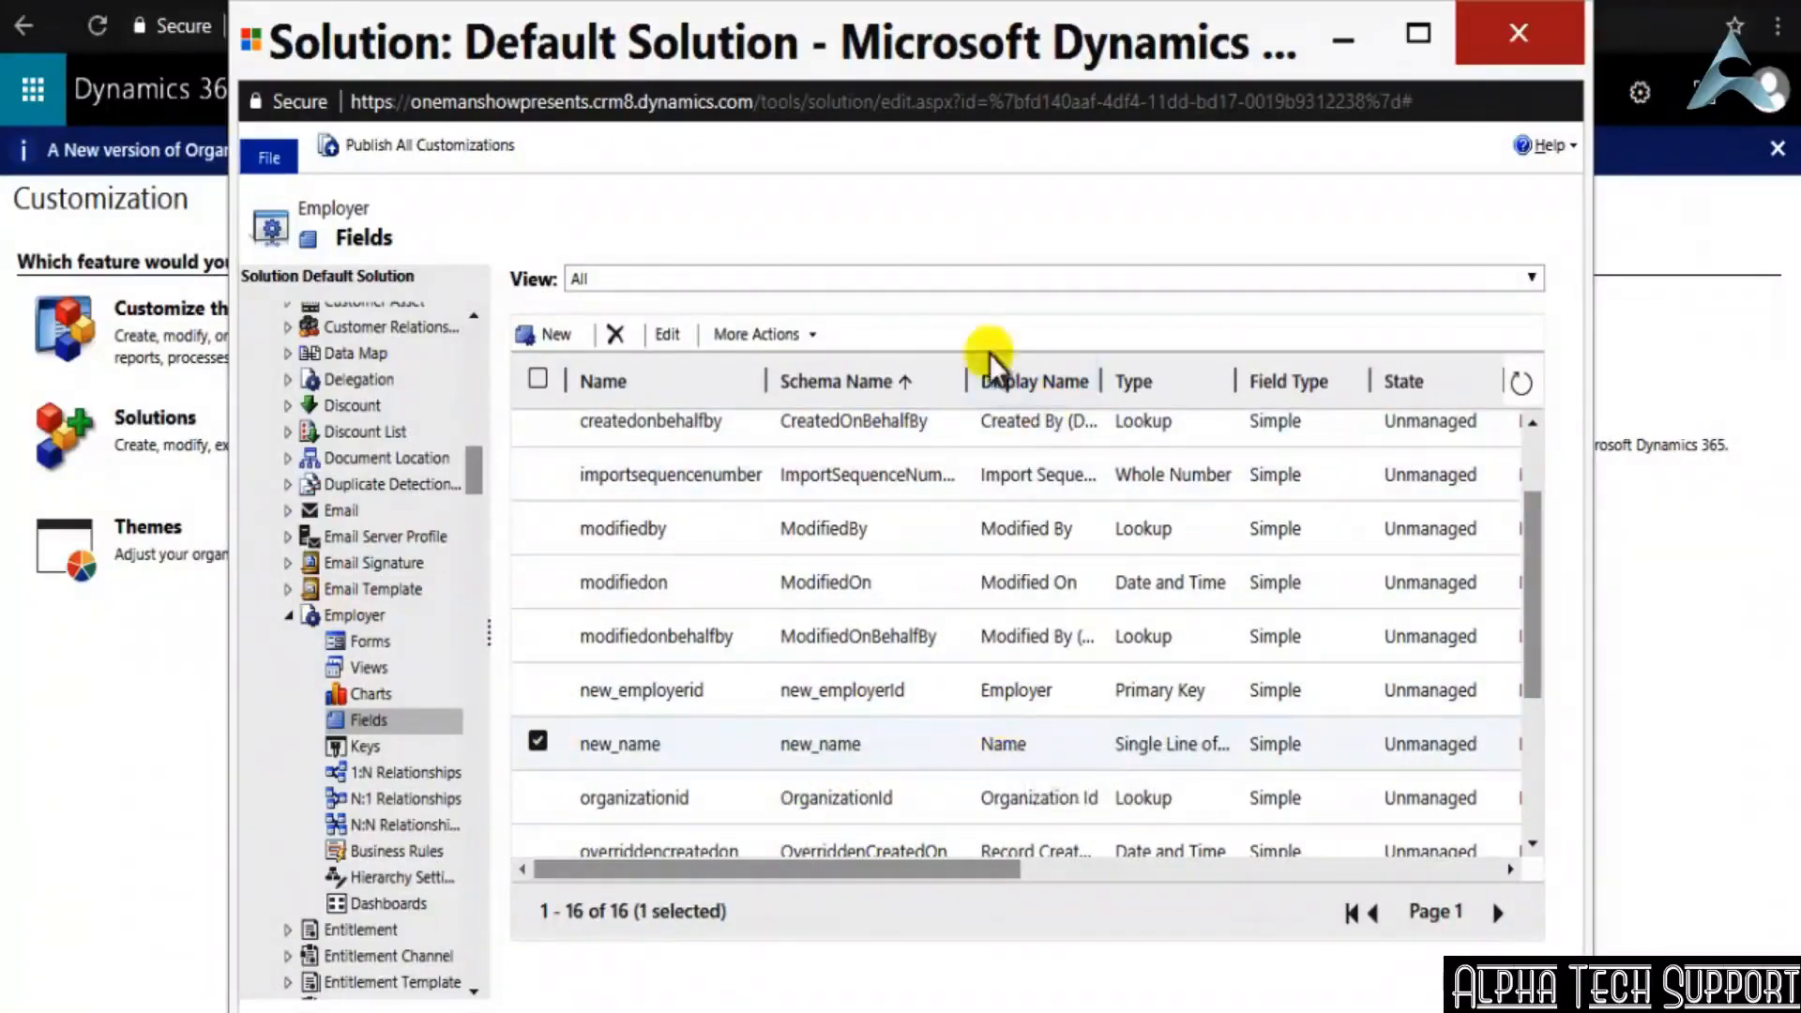
{"action": "left_click", "coordinate": [538, 742]}
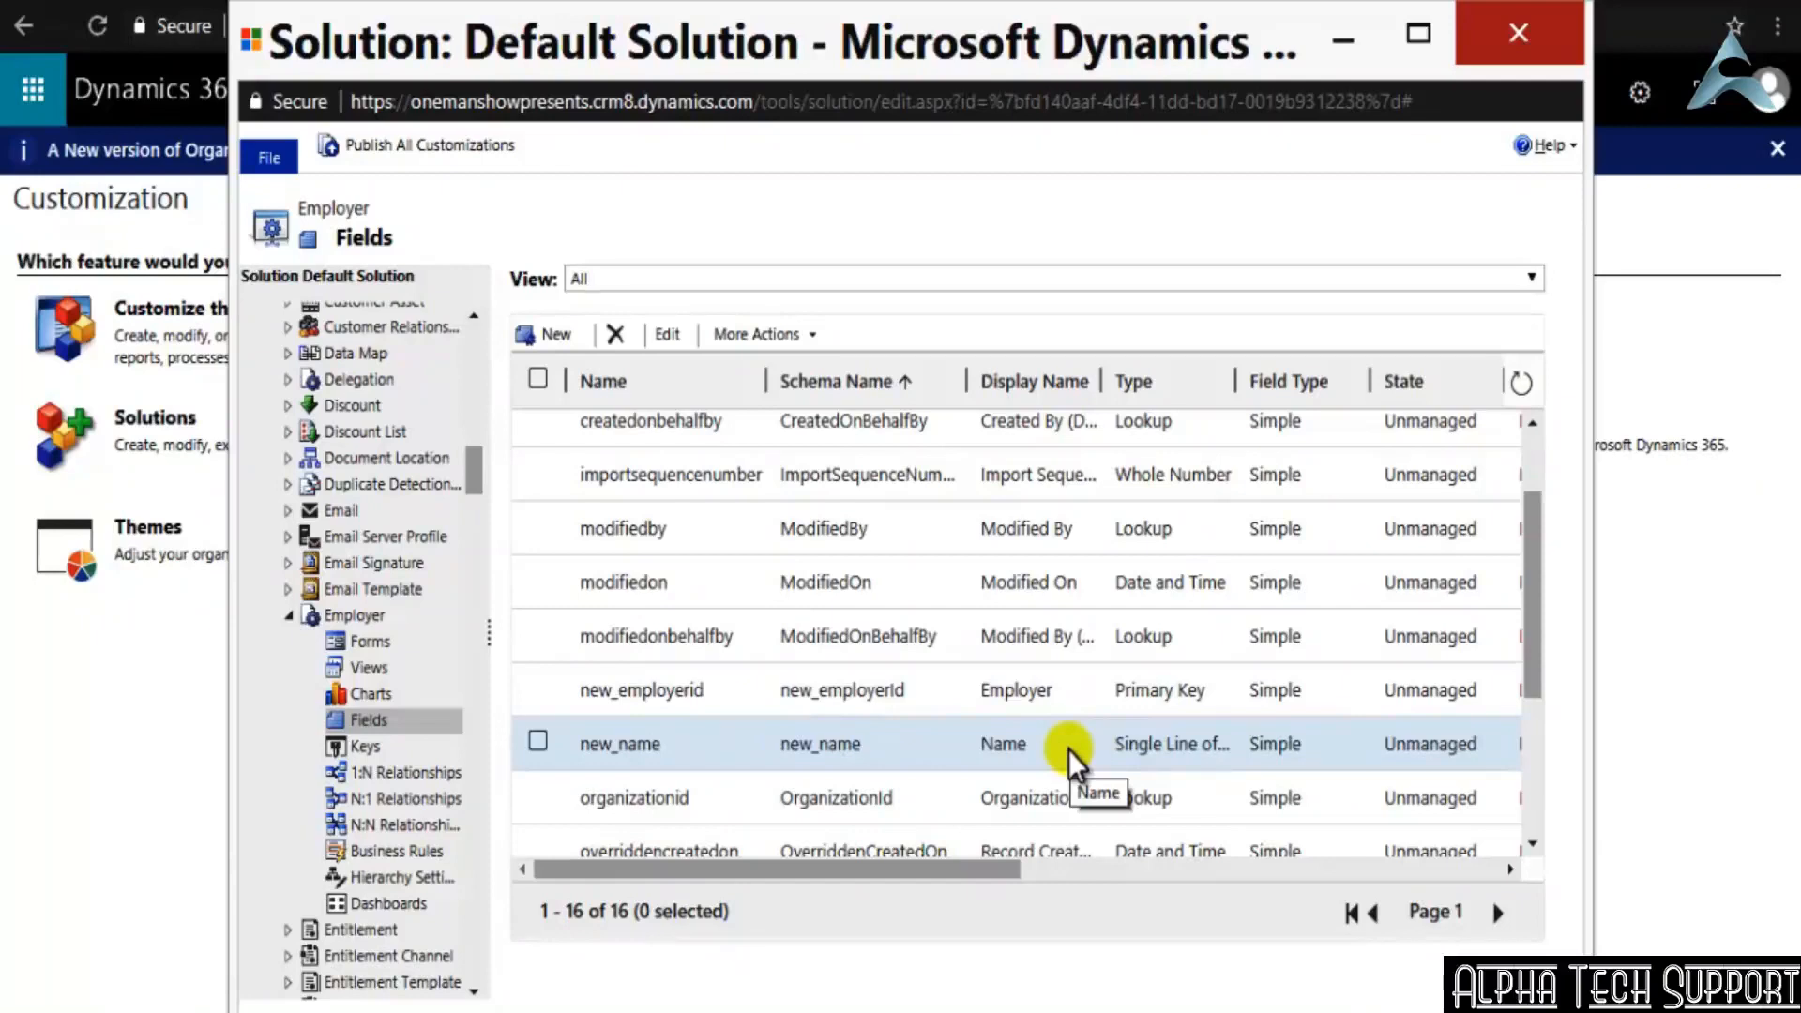
Start a new field on the Employer entity with the display name Employer Type and its matching schema name
{"action": "left_click", "coordinate": [546, 337]}
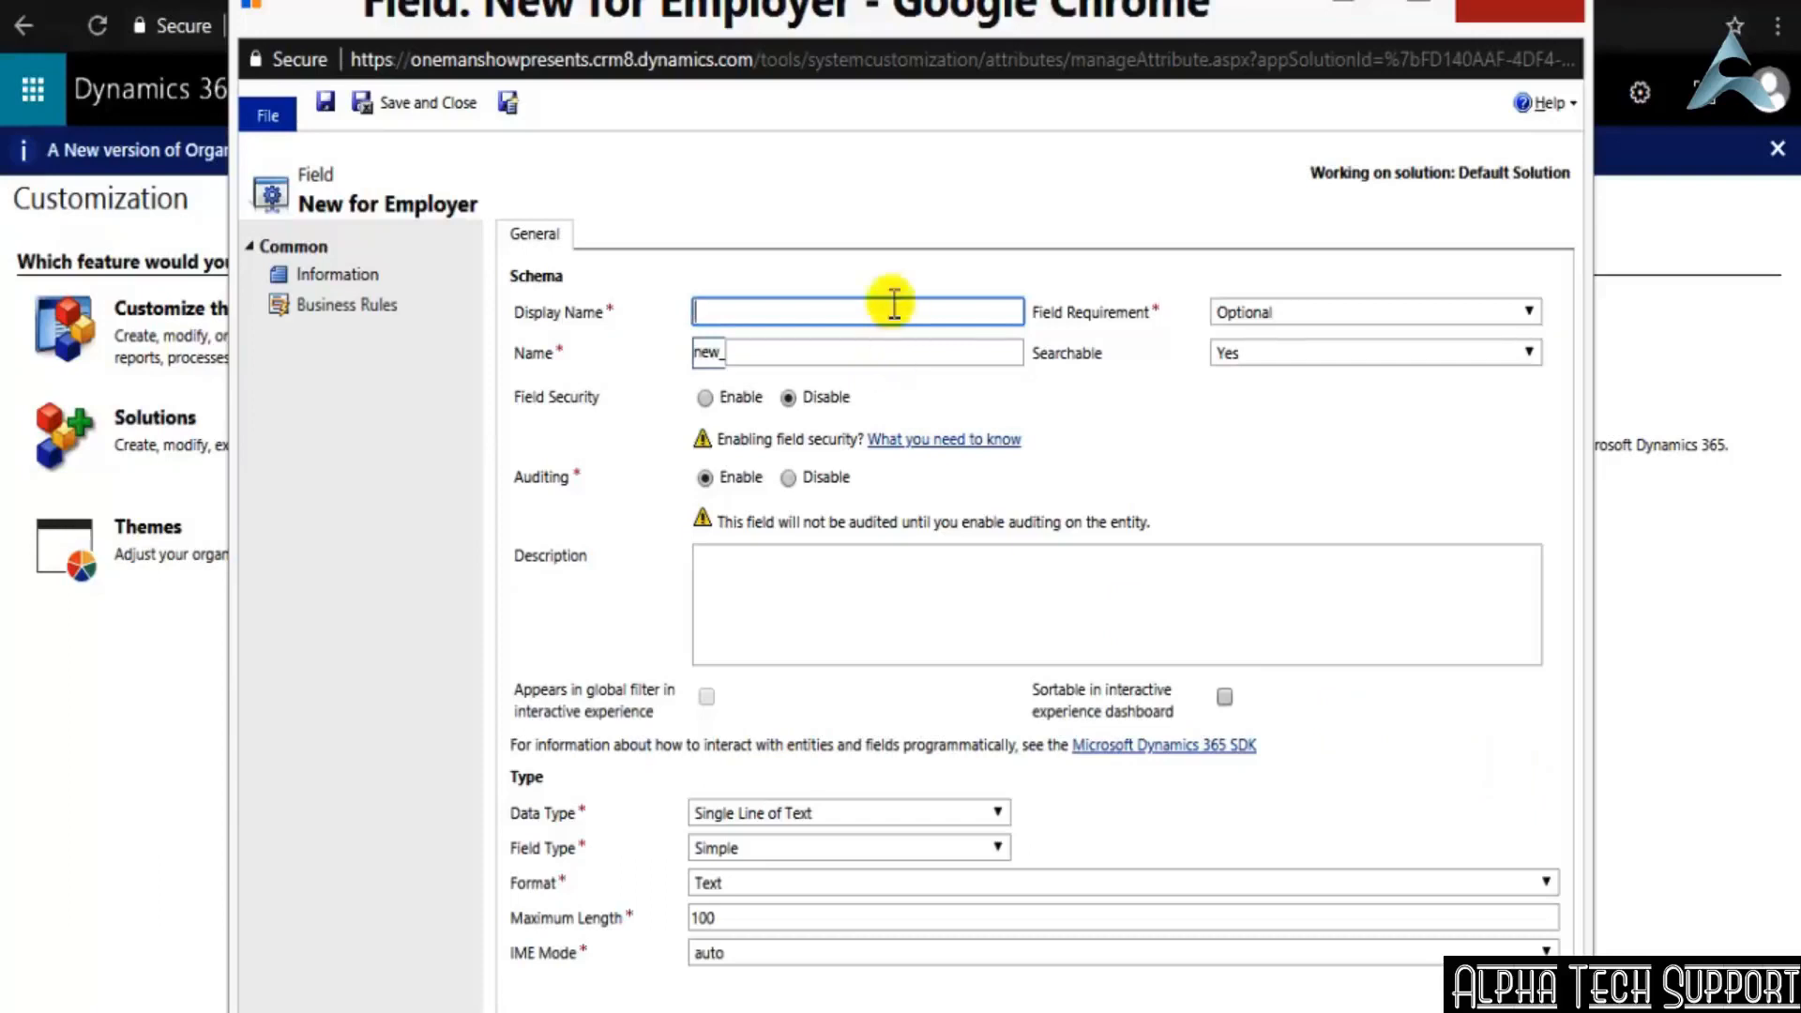
{"action": "type", "text": "Employer Type"}
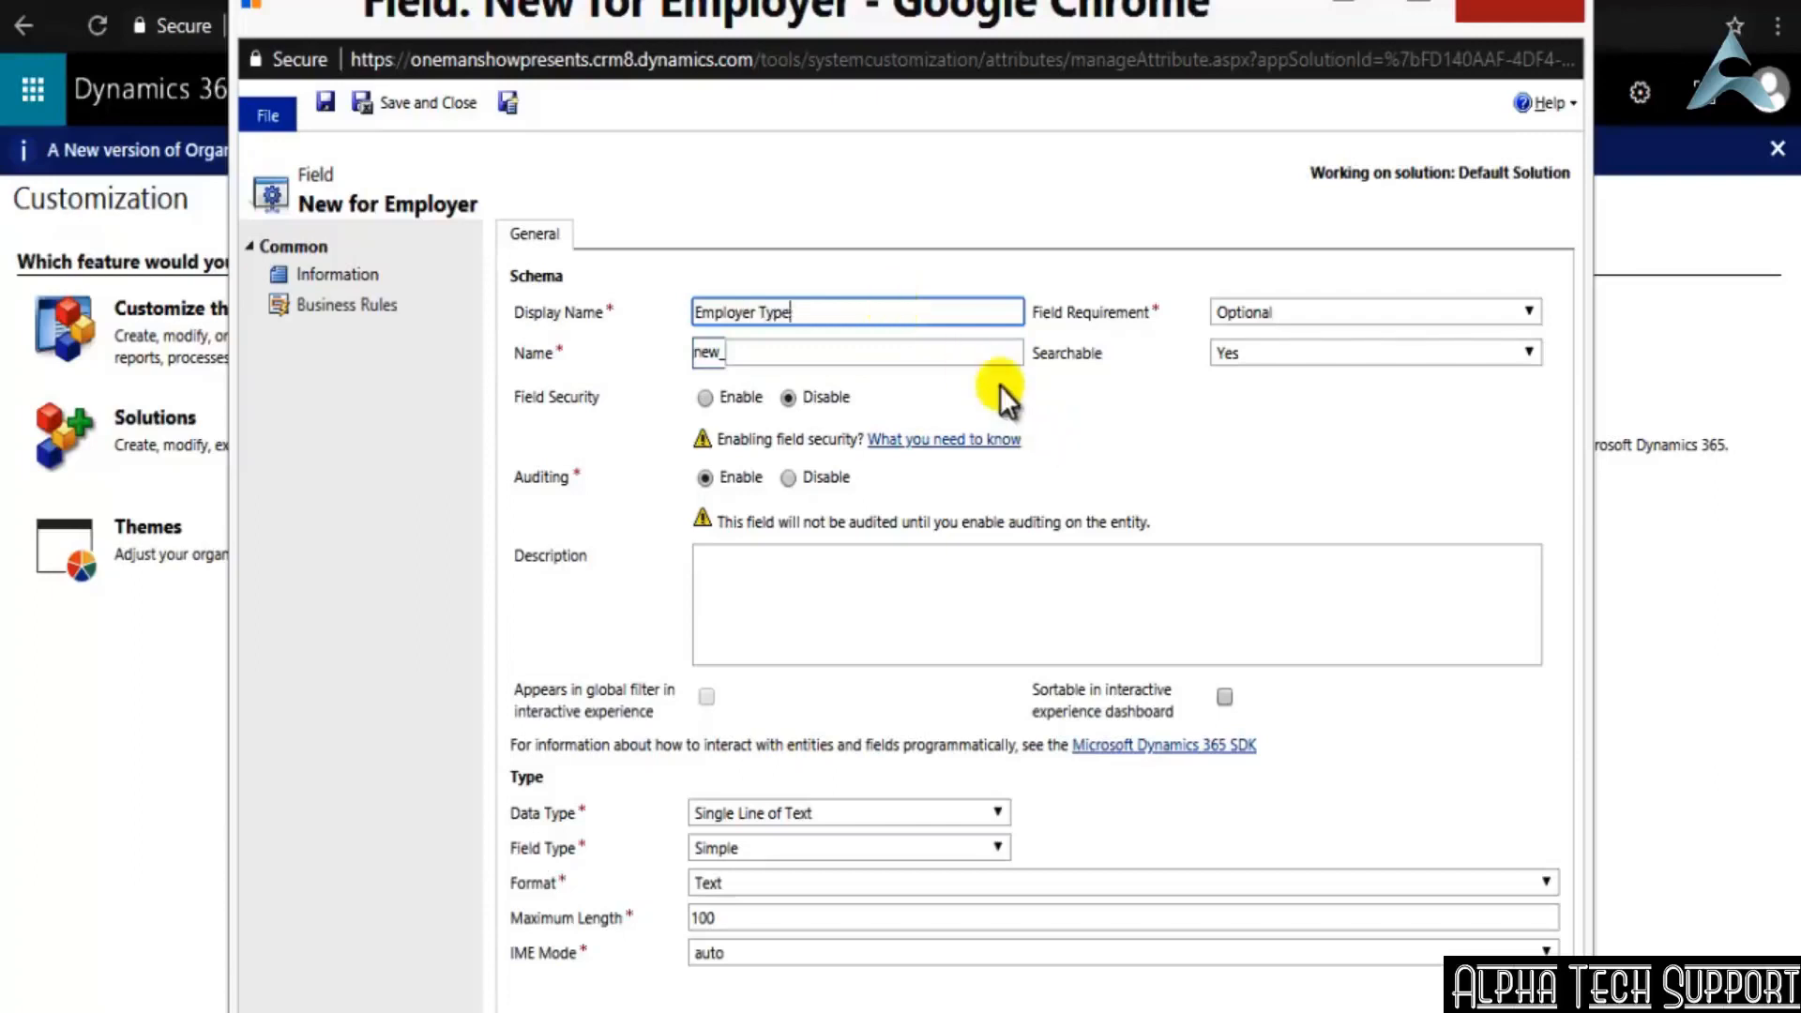
{"action": "left_click", "coordinate": [985, 362]}
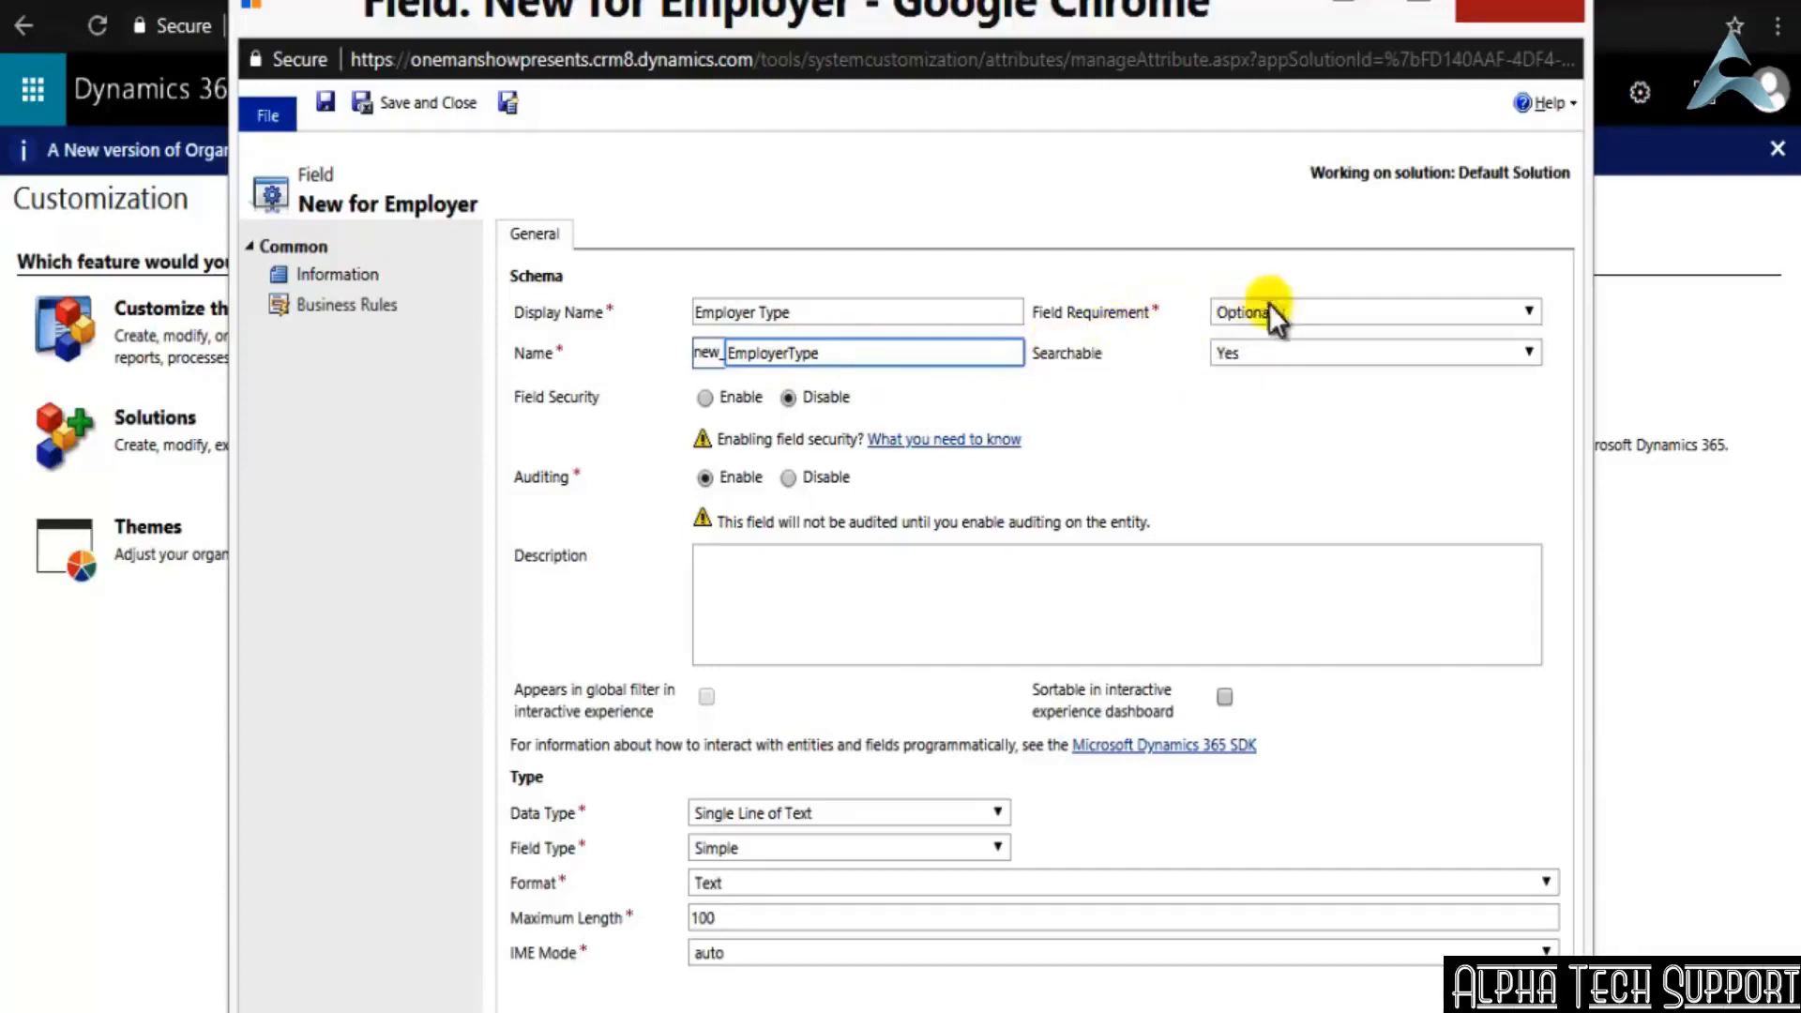
Review the field requirement and searchable choices for Employer Type, keeping Optional and Yes, and leave the description blank
{"action": "left_click", "coordinate": [1501, 314]}
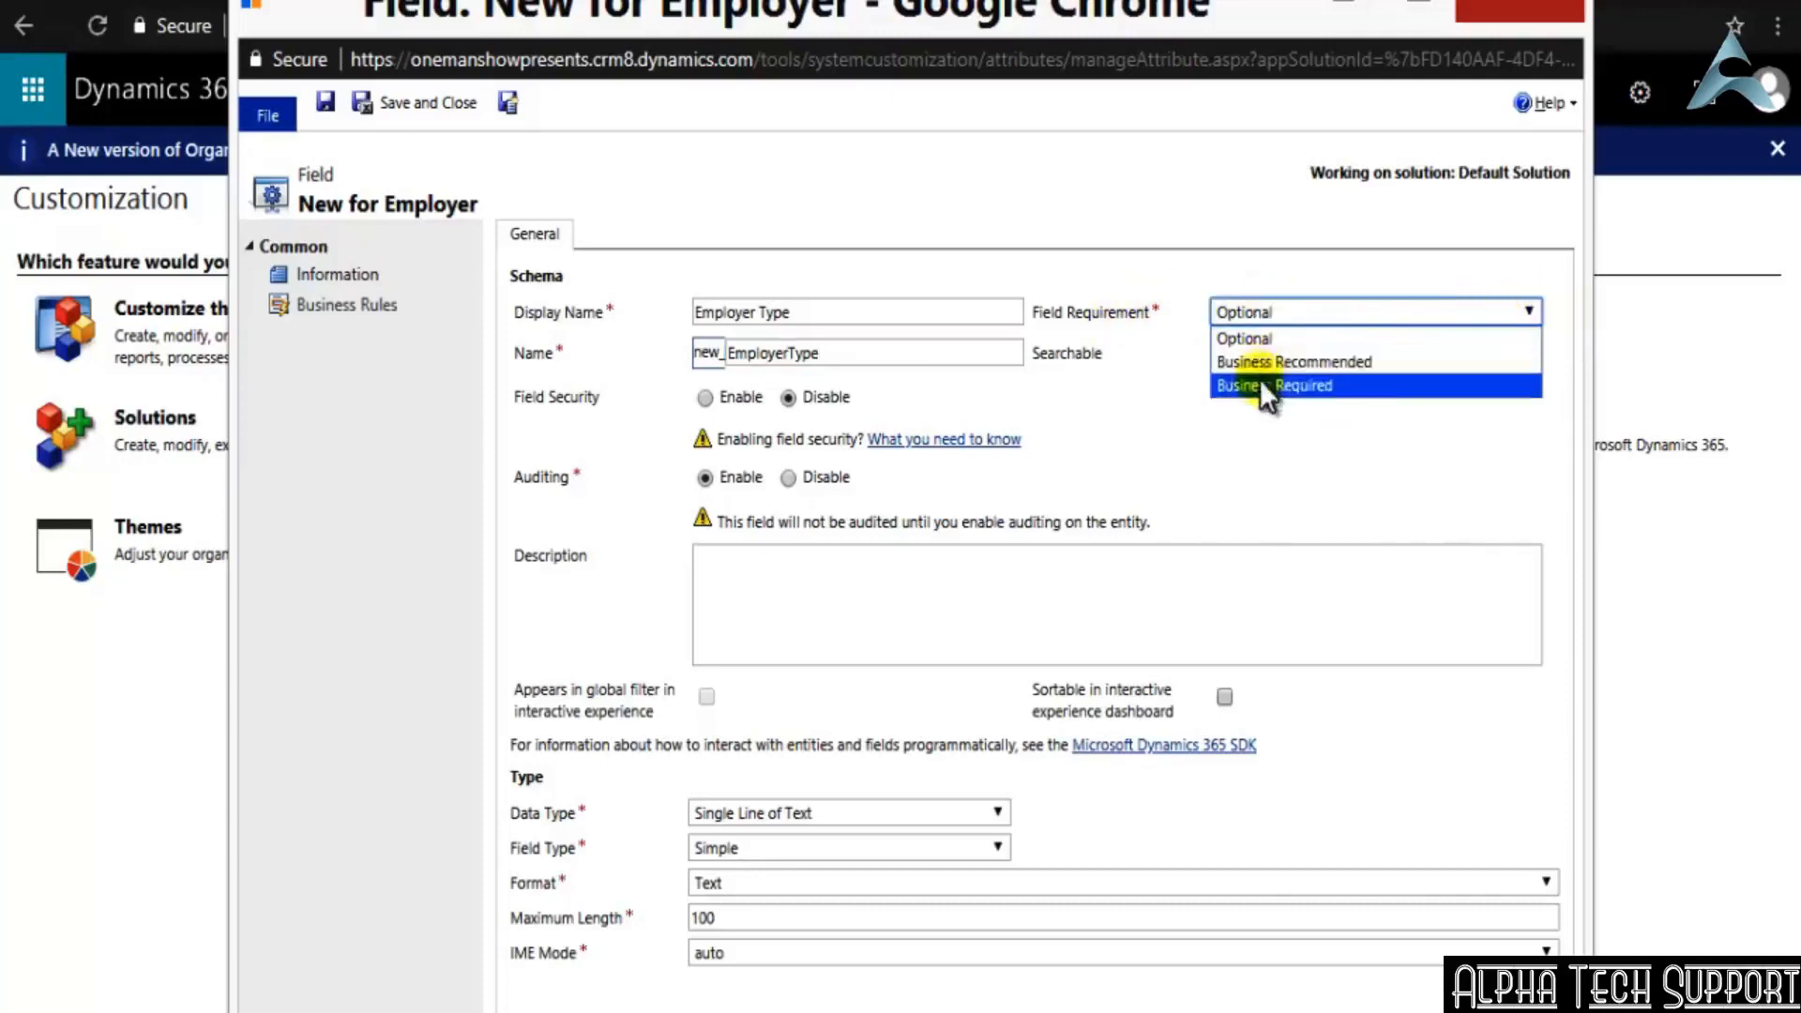
{"action": "left_click", "coordinate": [1088, 408]}
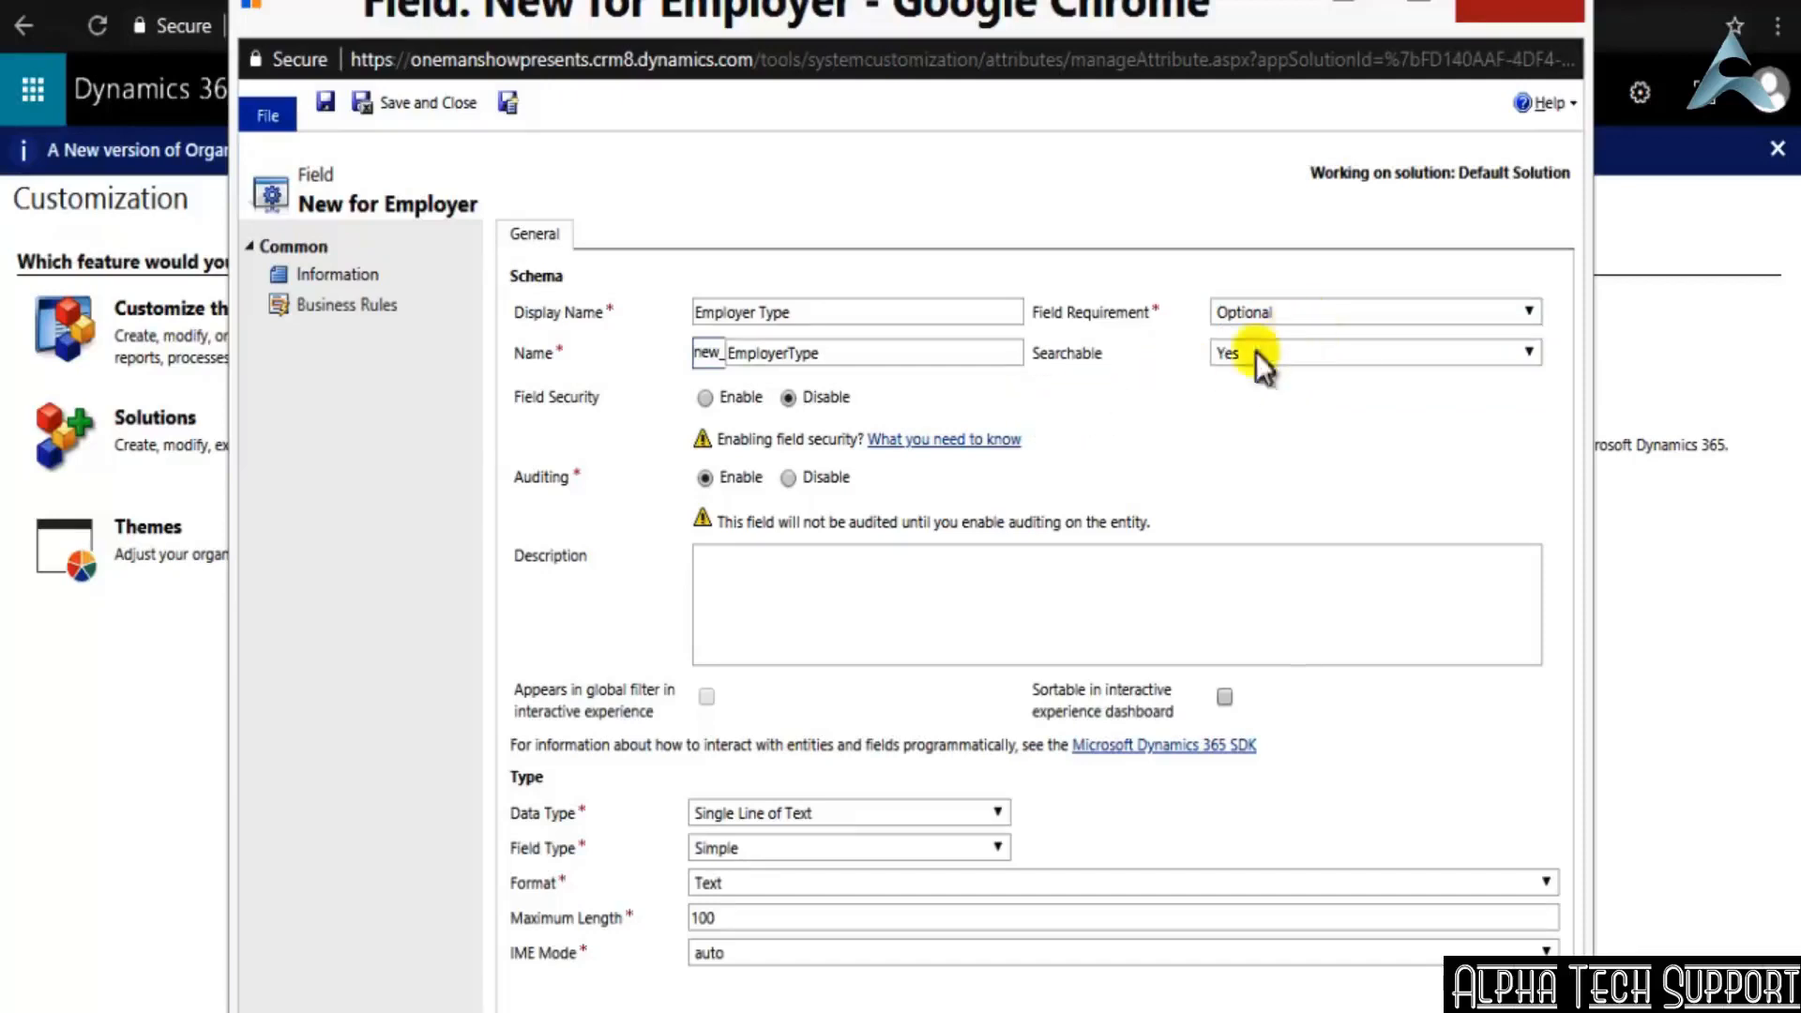
{"action": "left_click", "coordinate": [1307, 353]}
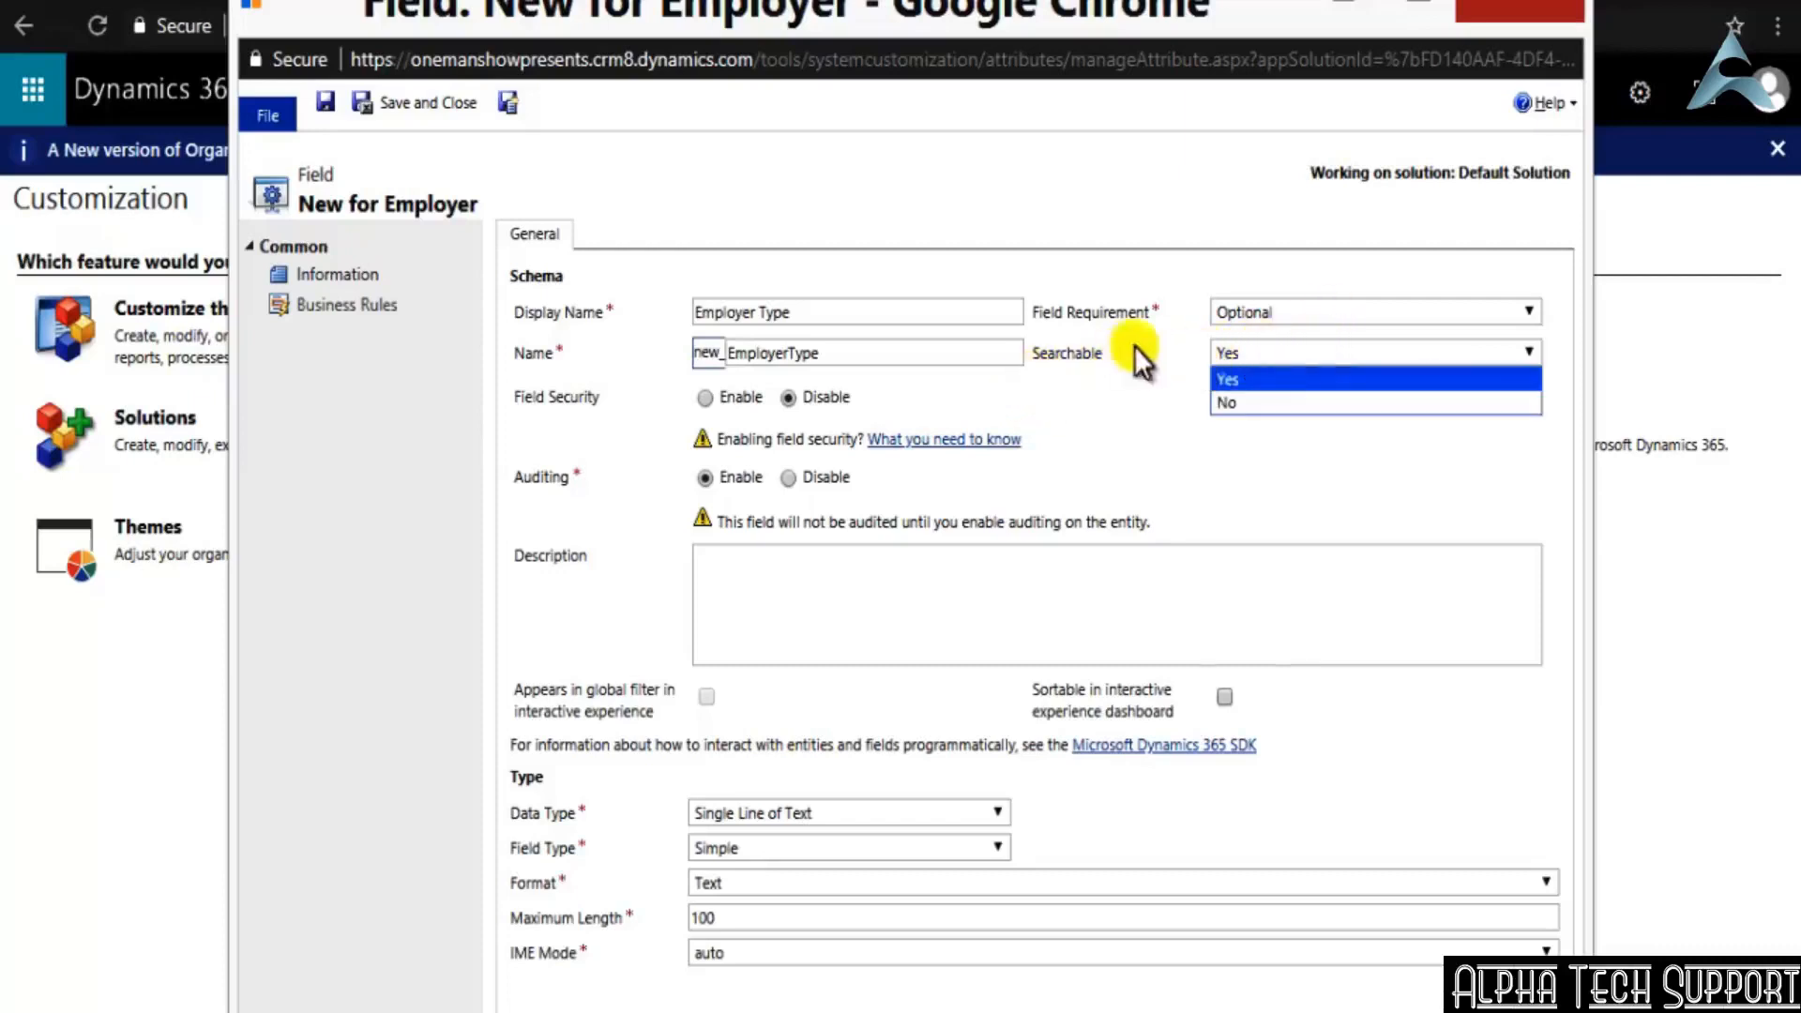
{"action": "left_click", "coordinate": [1215, 377]}
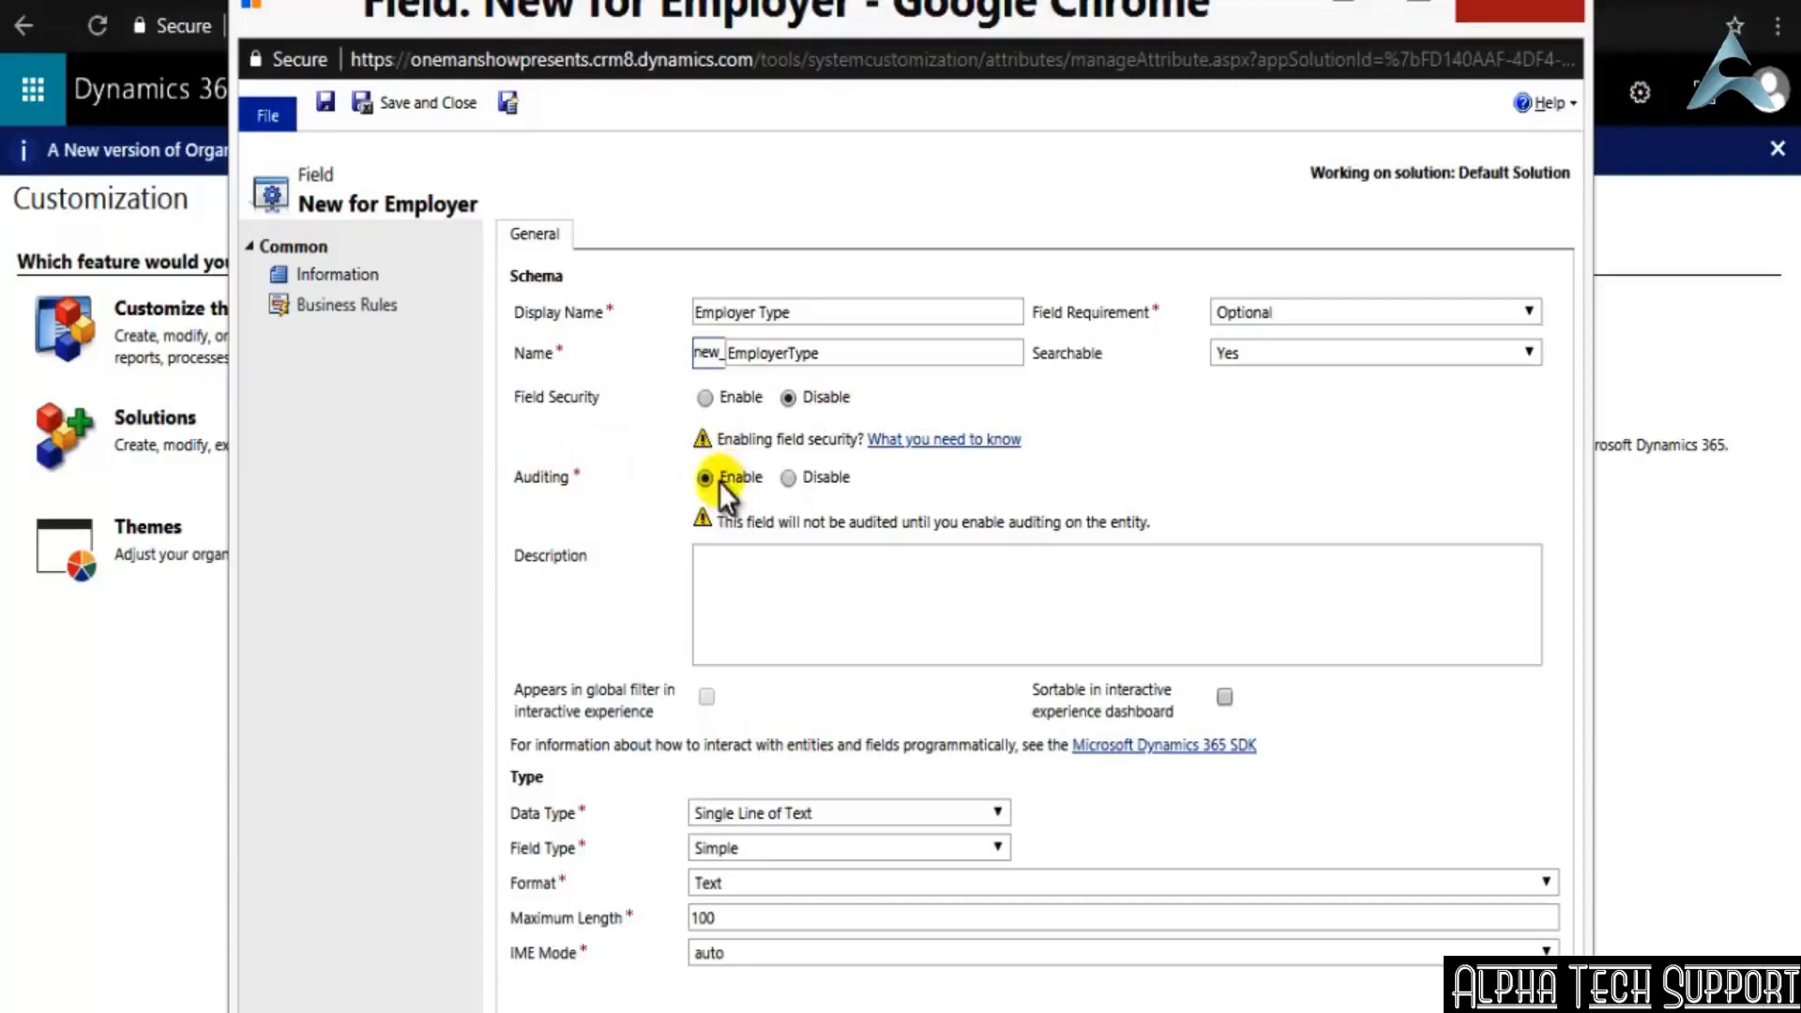
{"action": "left_click", "coordinate": [843, 603]}
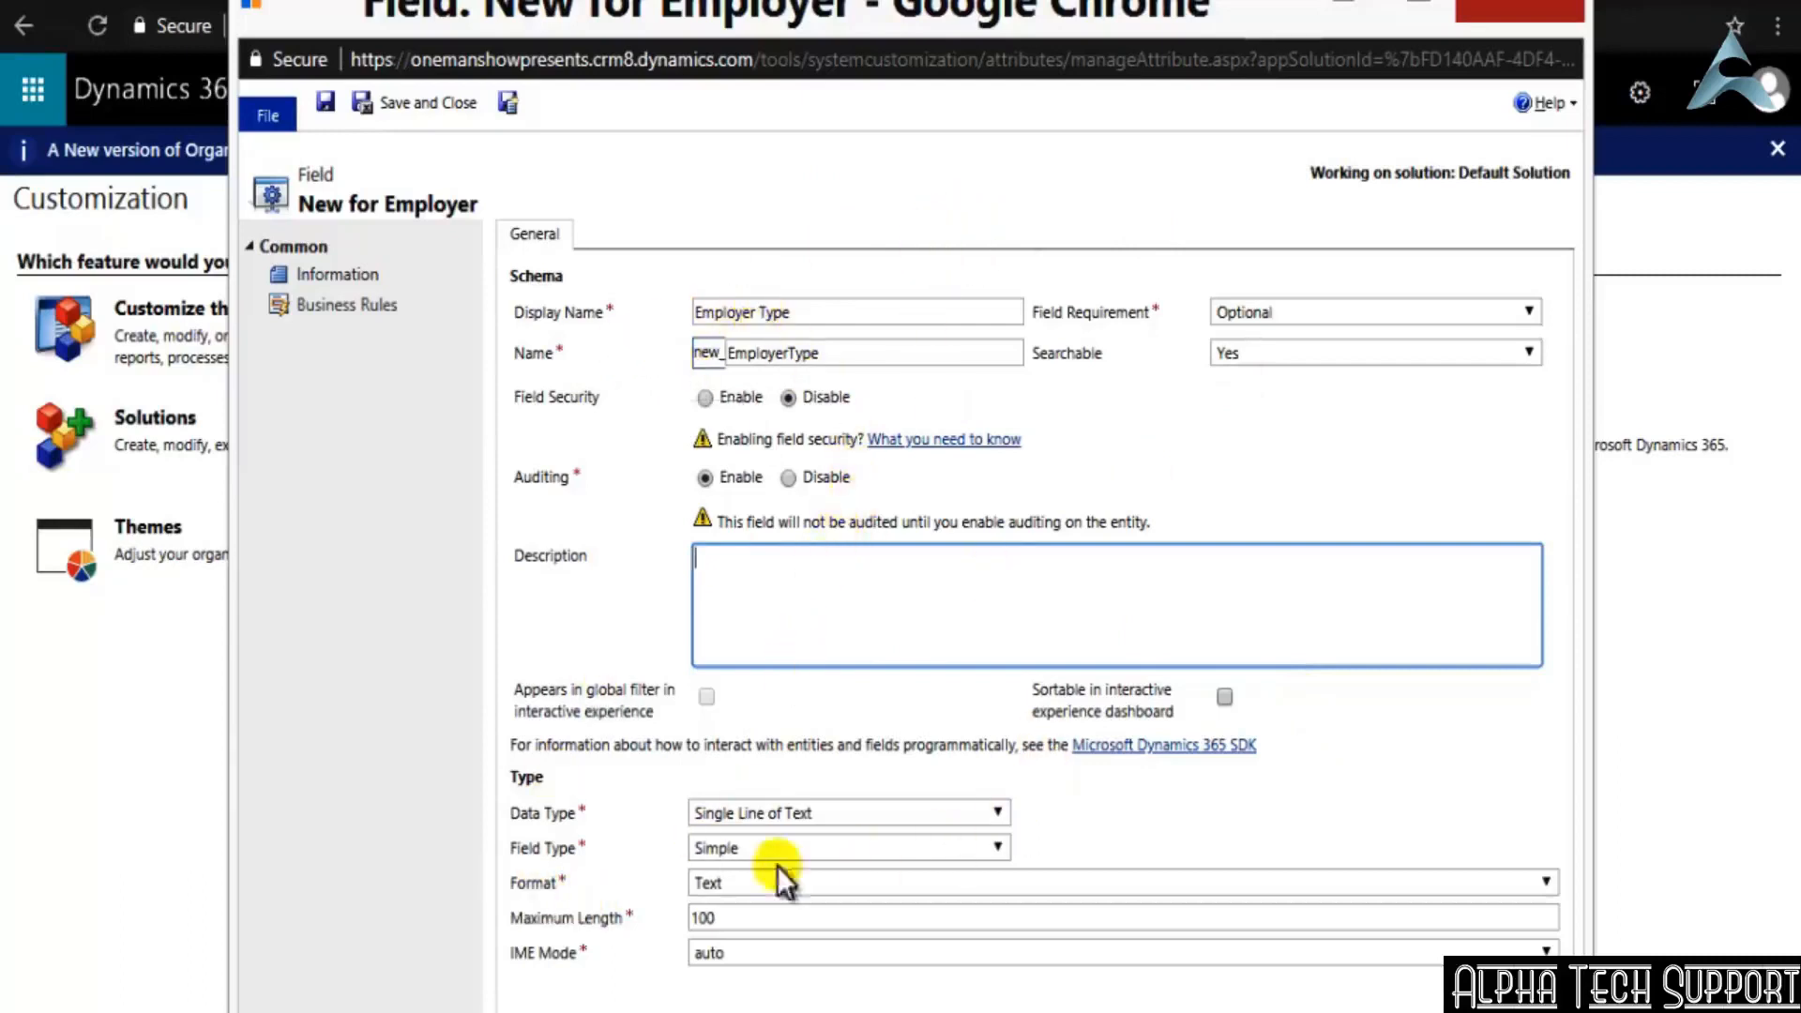
Set the Employer Type field's data type to Option Set, keeping the field type Simple
{"action": "left_click", "coordinate": [999, 817]}
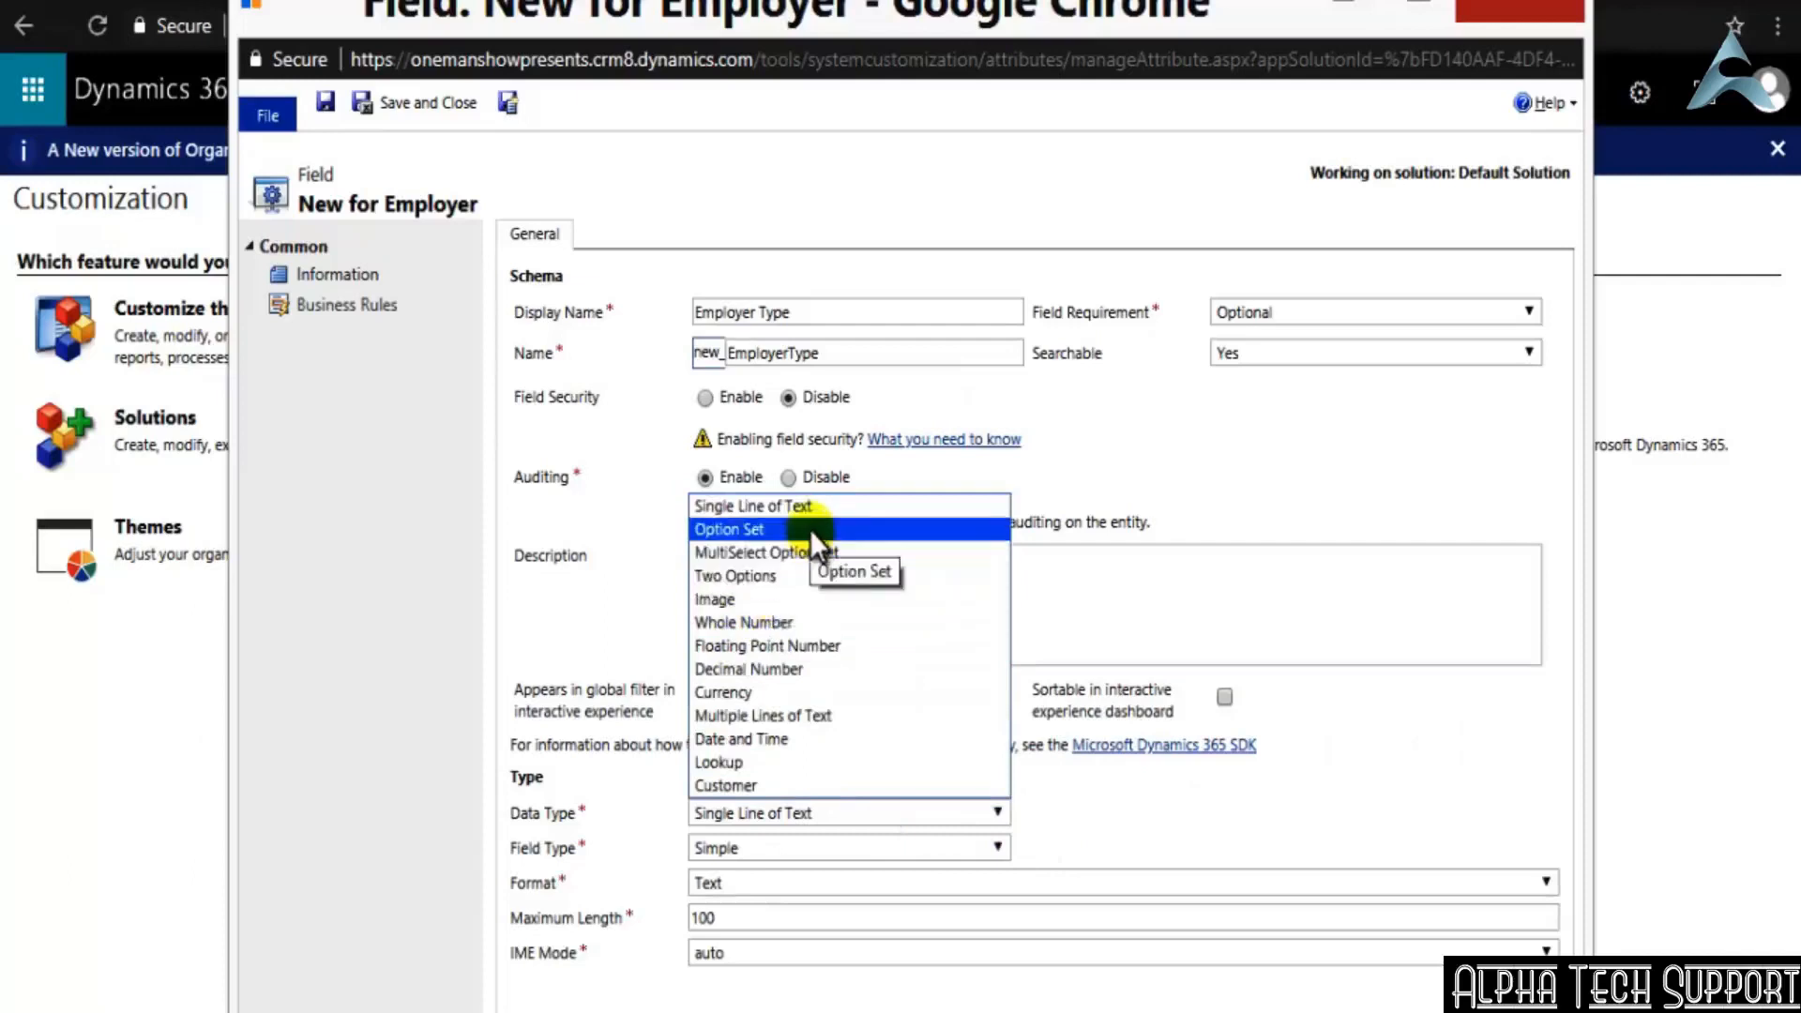
{"action": "left_click", "coordinate": [812, 529]}
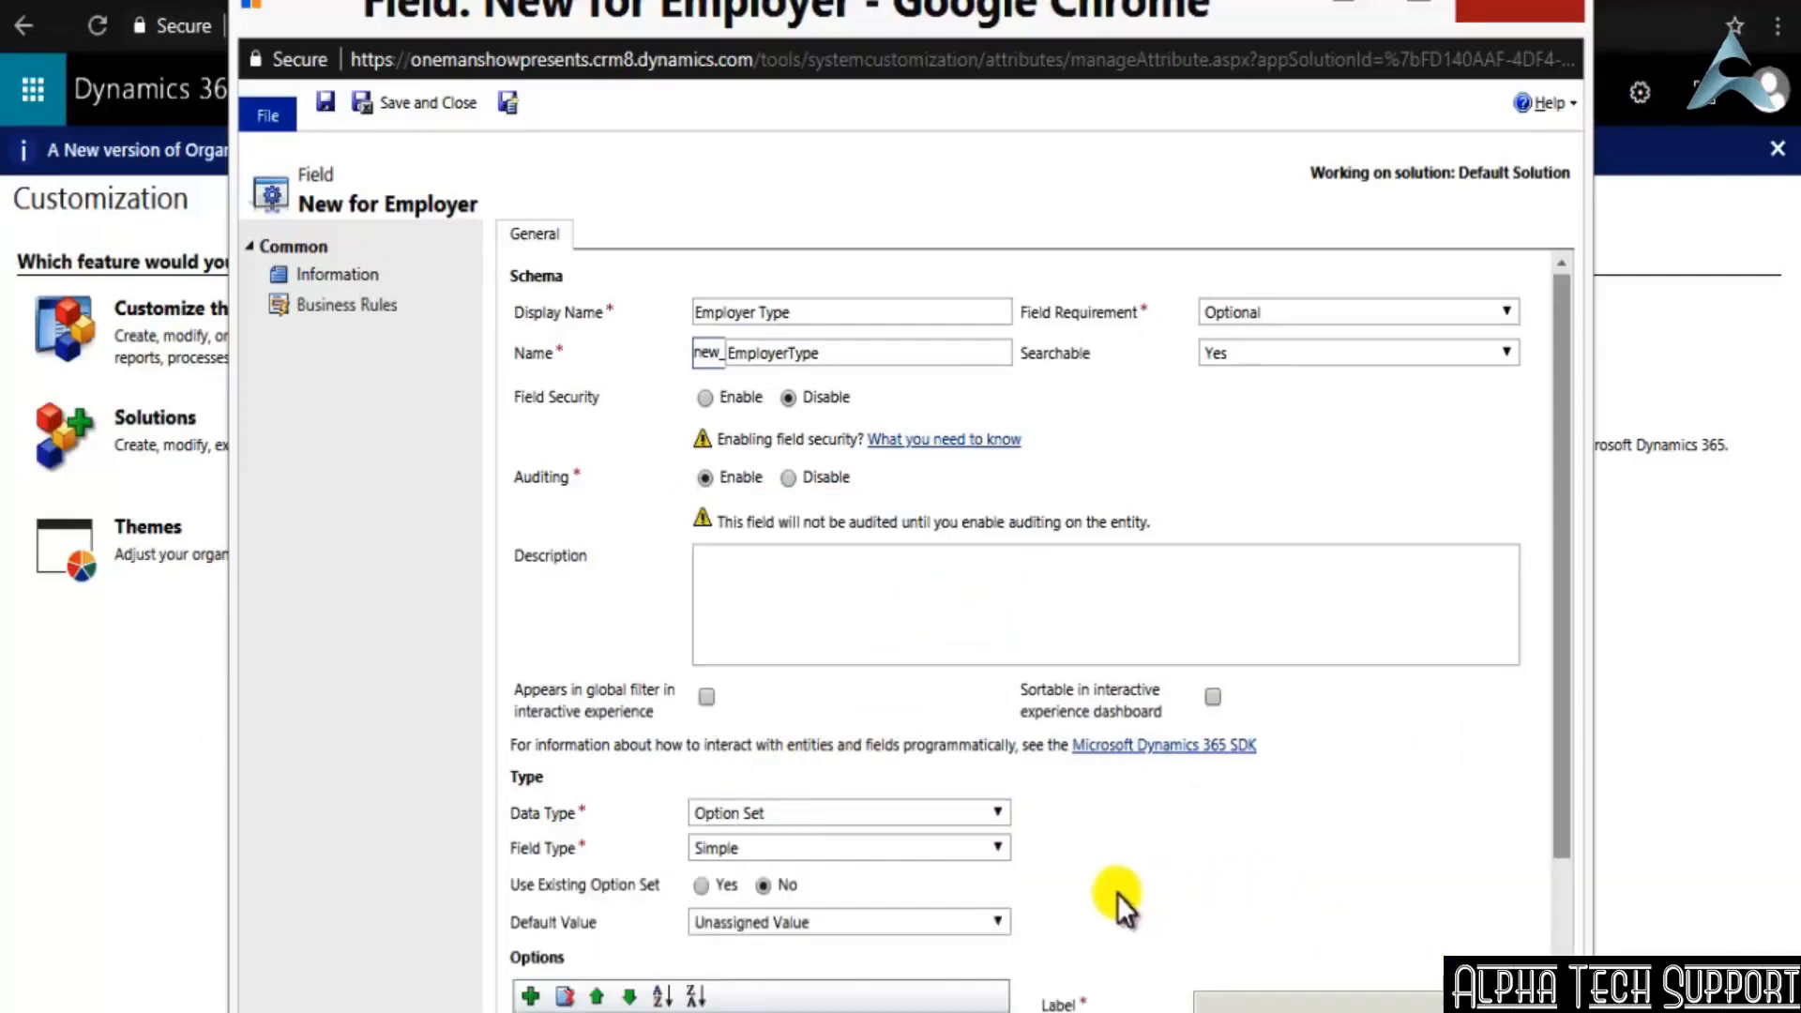
{"action": "left_click", "coordinate": [1010, 852]}
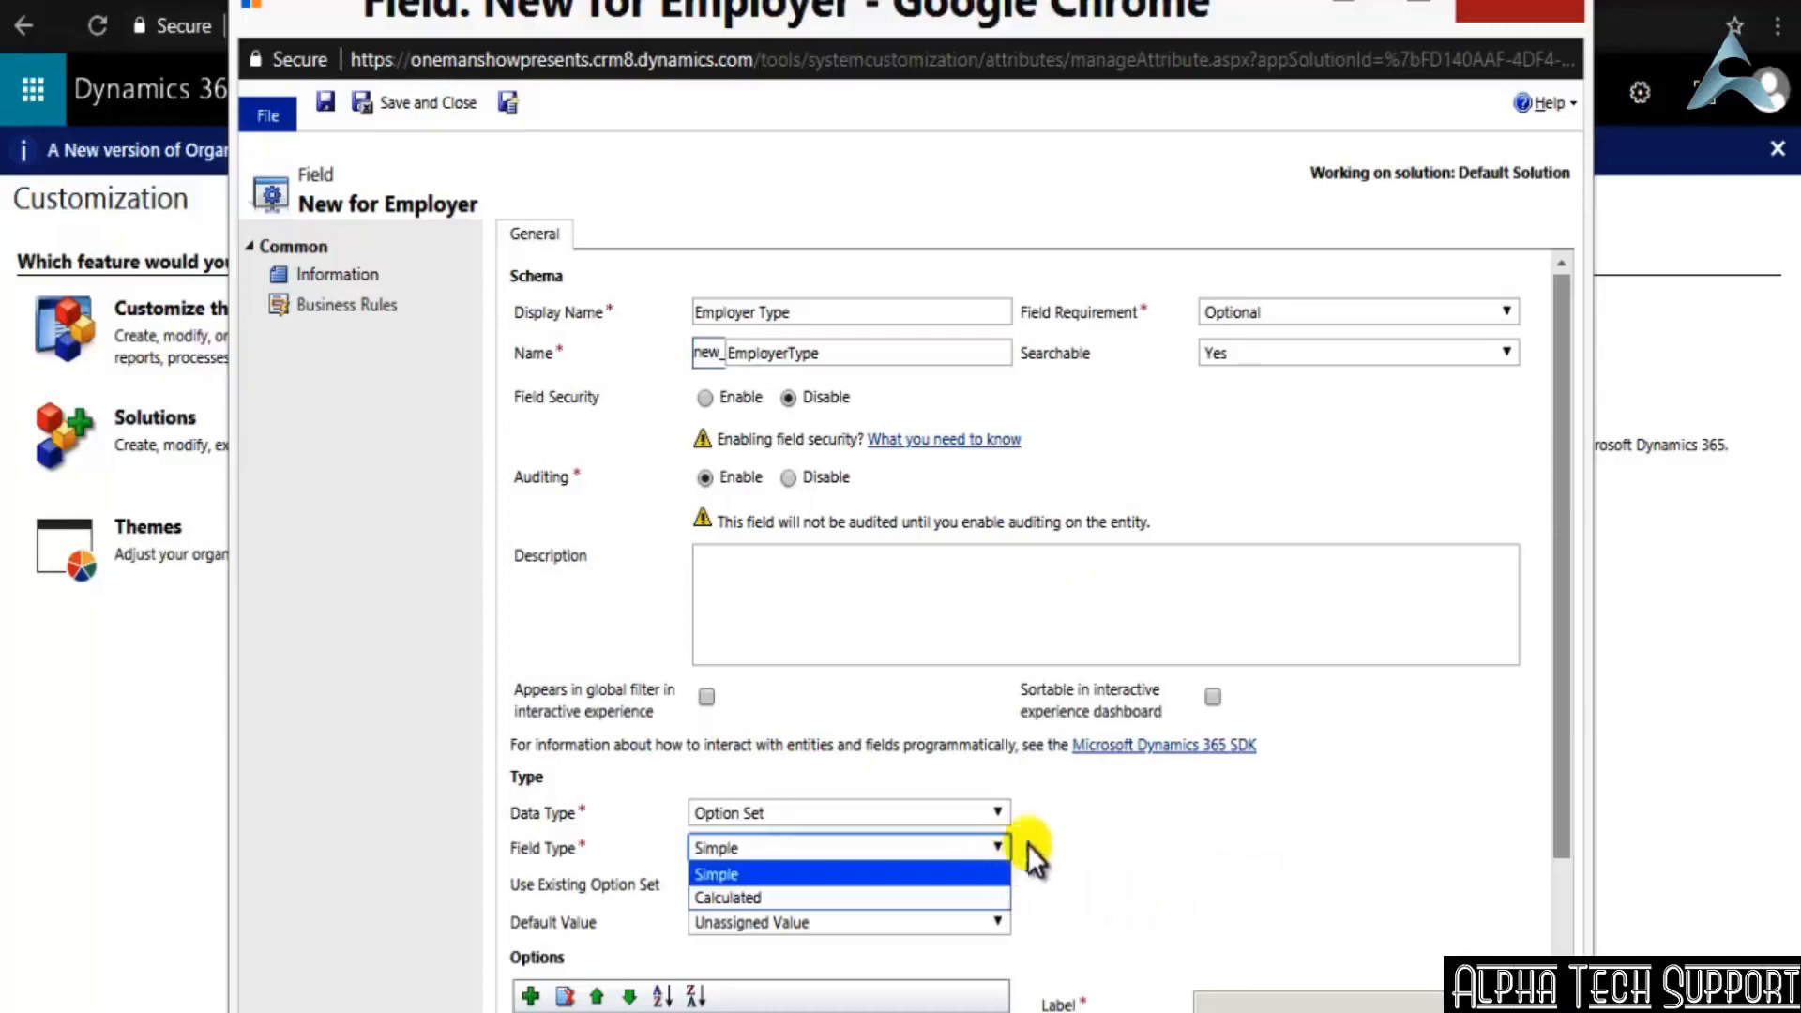
{"action": "left_click", "coordinate": [1118, 831]}
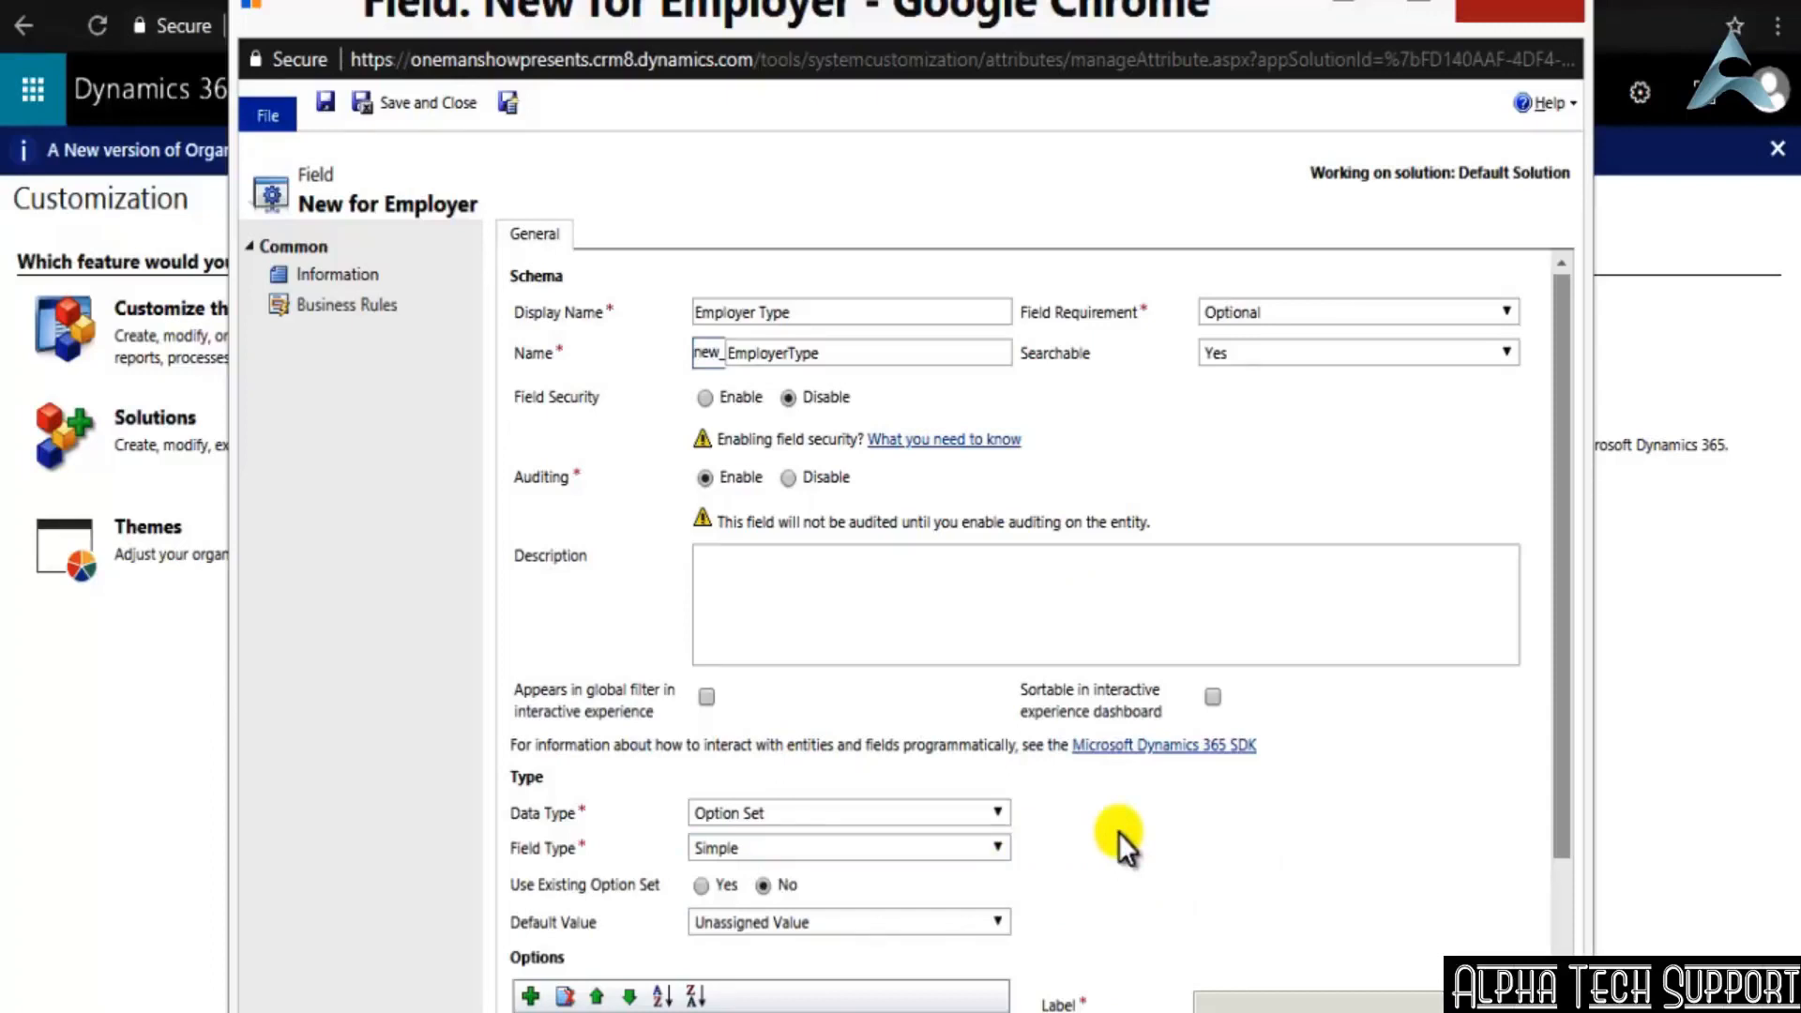
{"action": "left_click", "coordinate": [992, 813]}
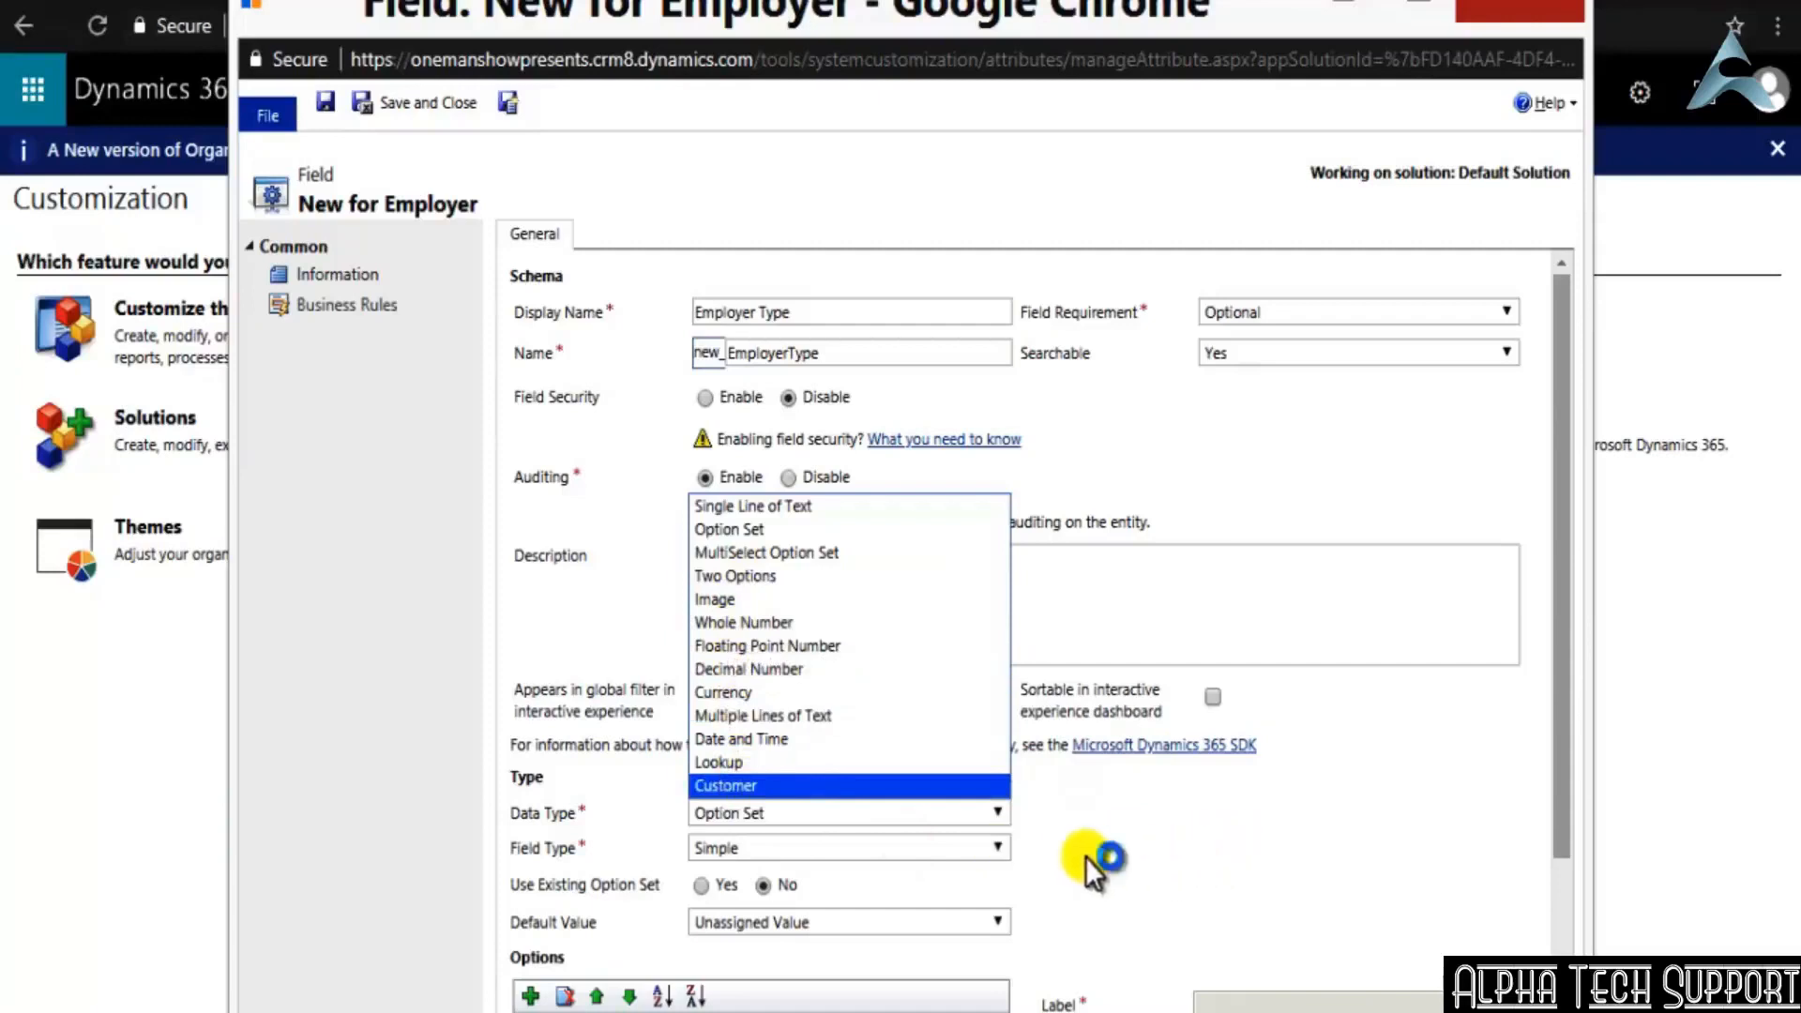
{"action": "left_click", "coordinate": [1163, 836]}
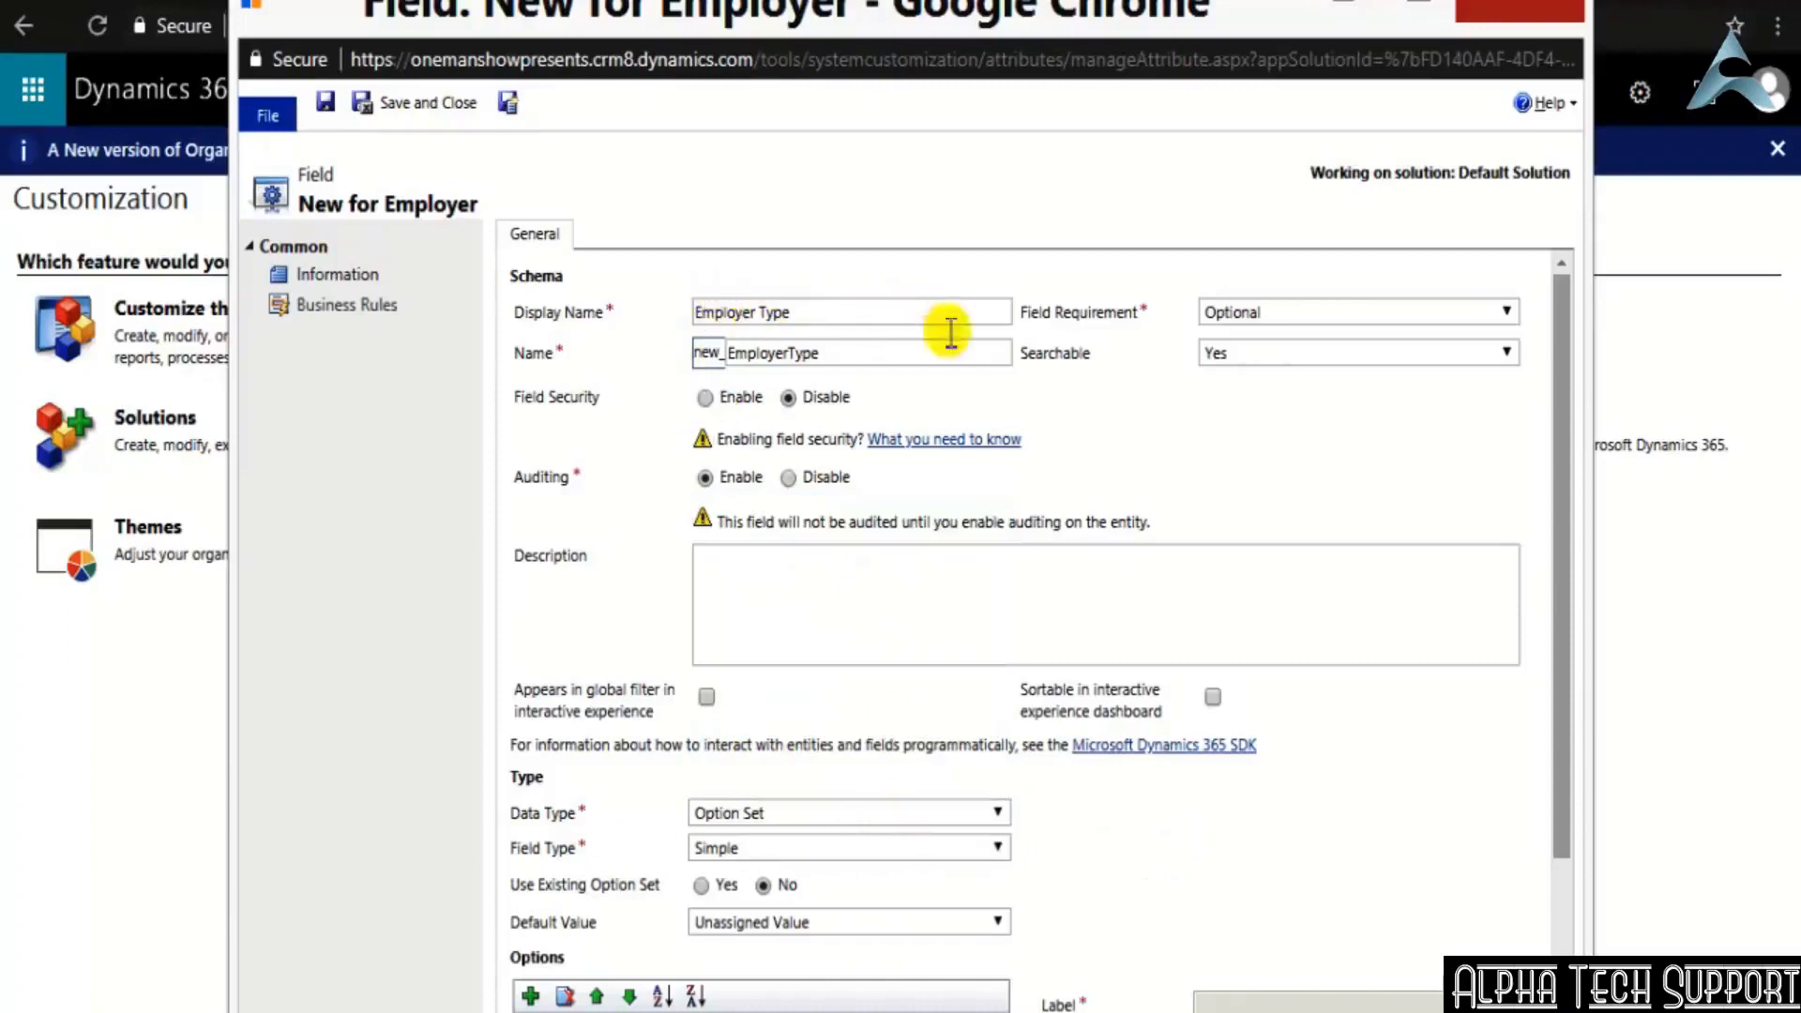
Save and close the Employer Type field with its default value unassigned, and look it up in the Employer field list
{"action": "scroll", "coordinate": [1231, 764], "scroll_direction": "down", "scroll_amount": 3}
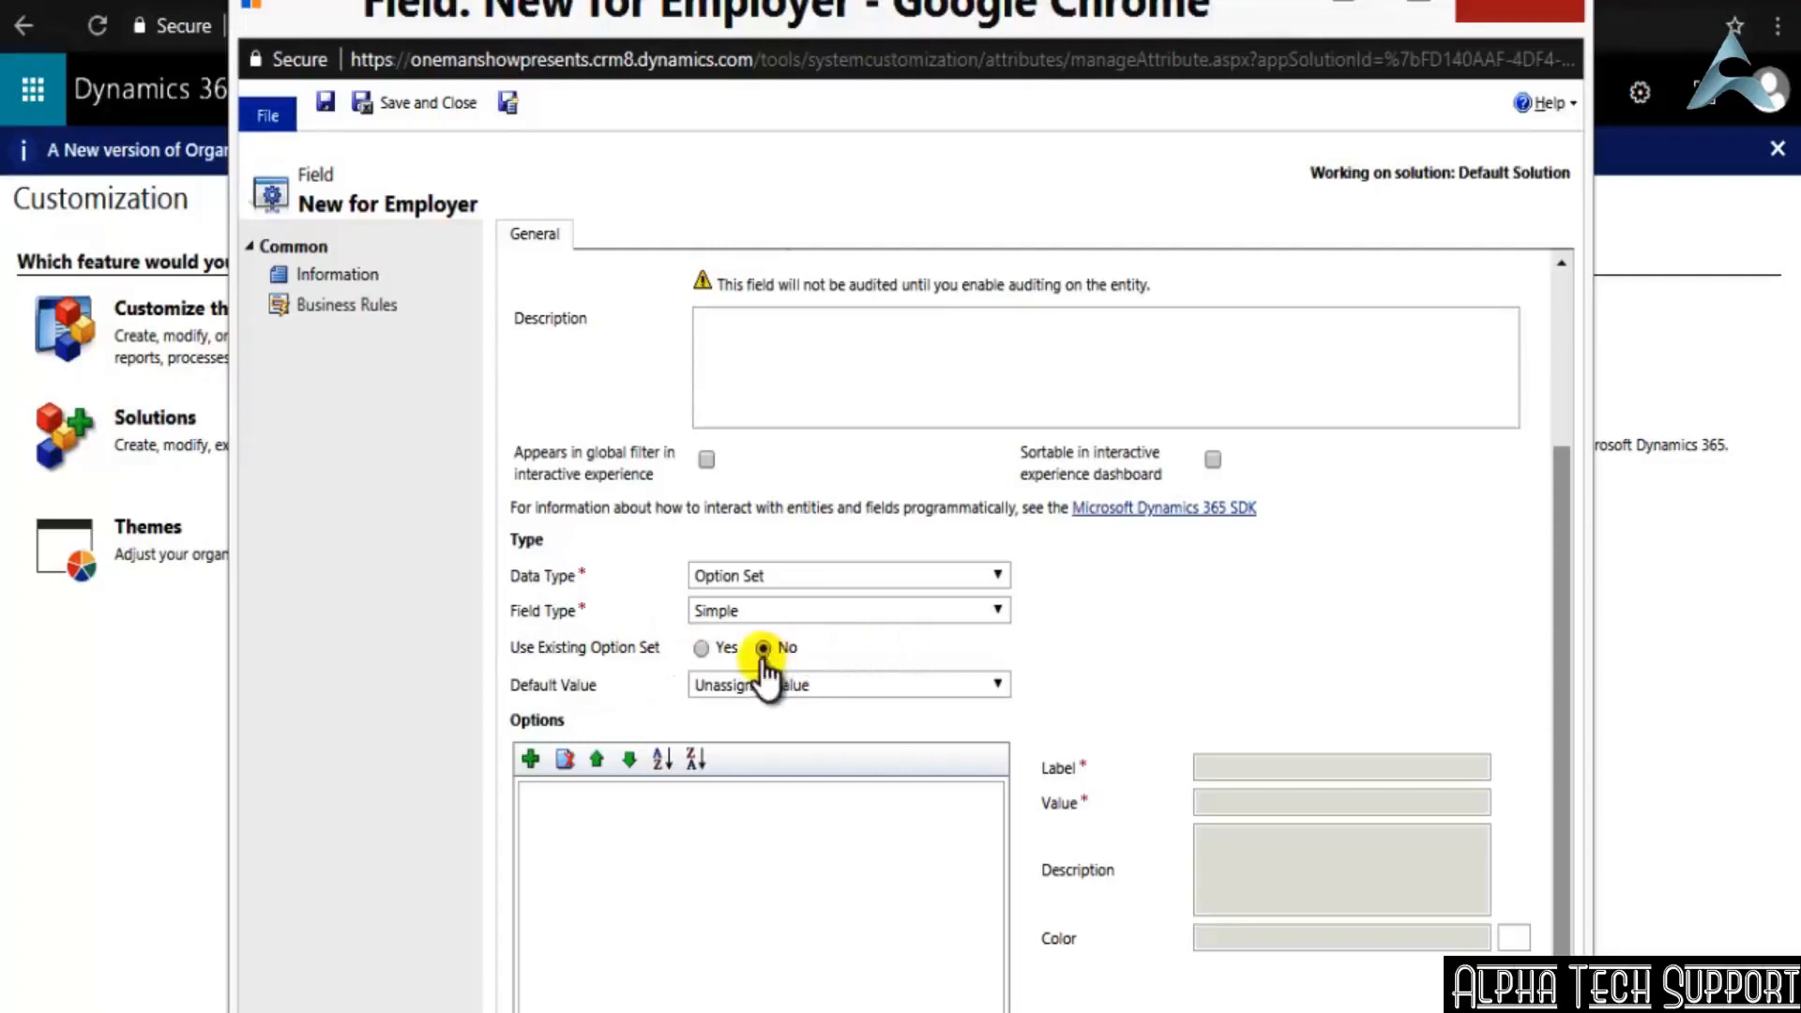
{"action": "left_click", "coordinate": [931, 683]}
{"action": "left_click", "coordinate": [931, 683]}
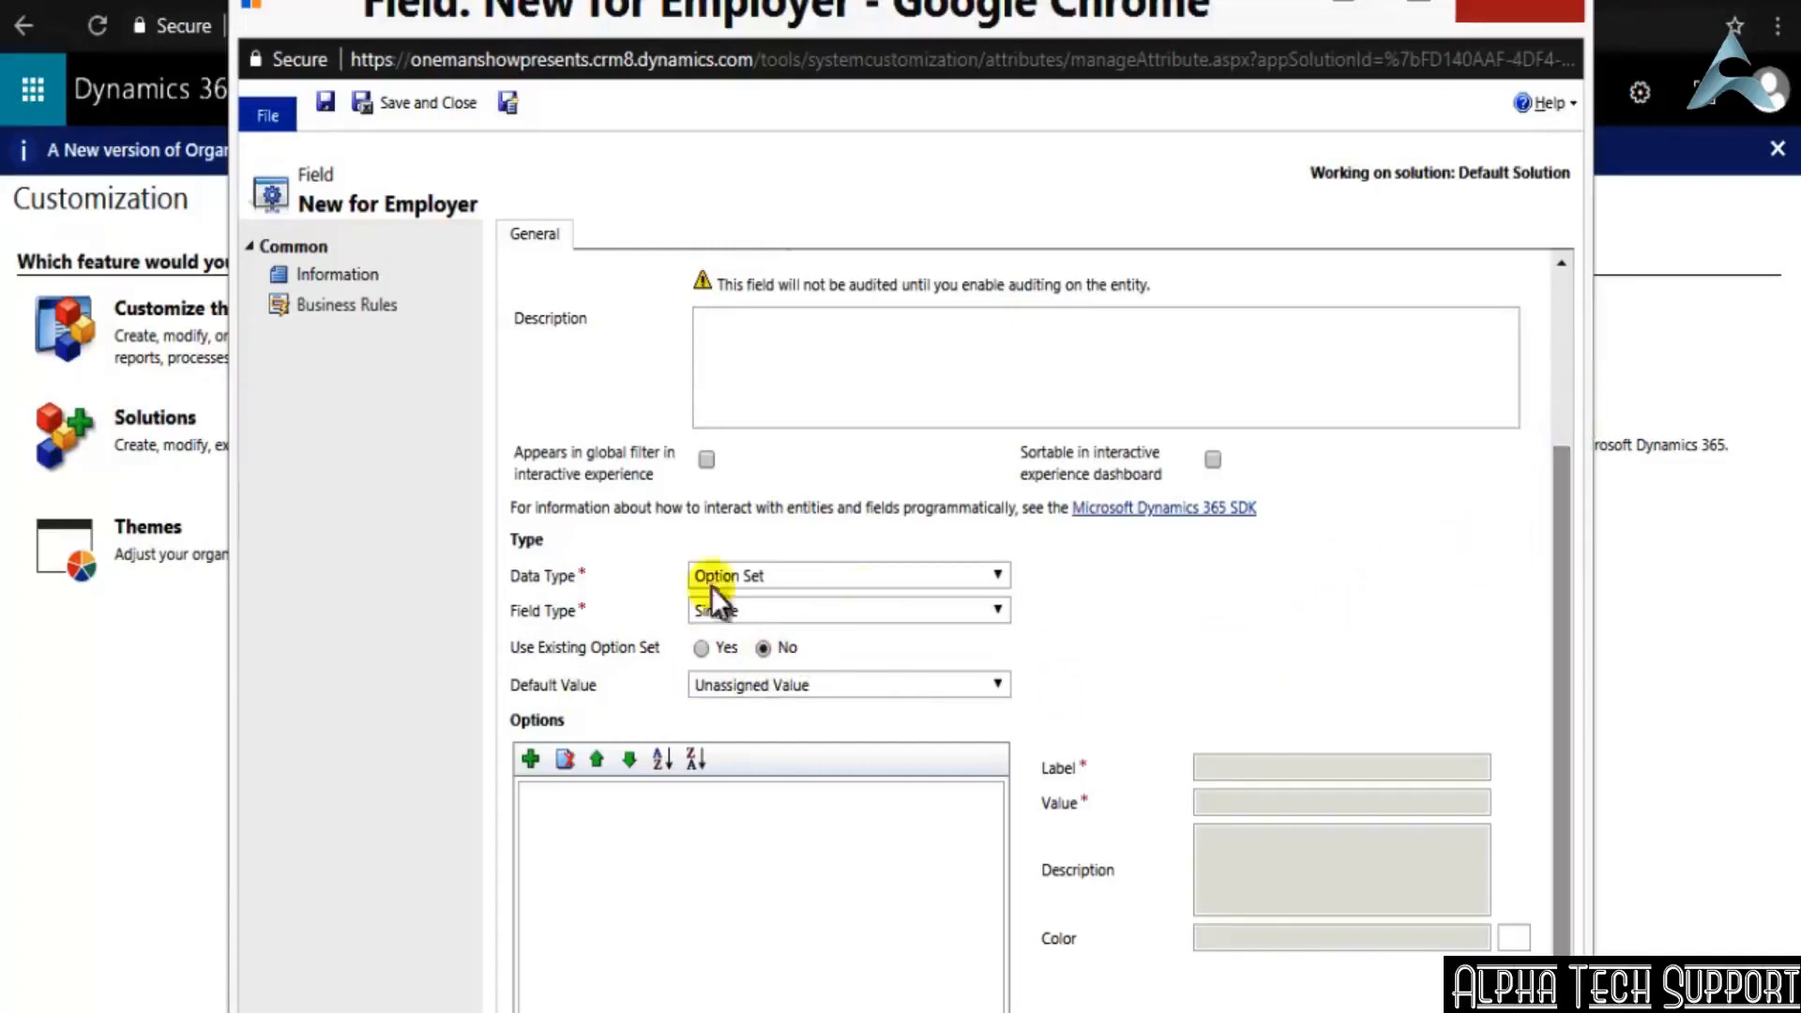
{"action": "left_click", "coordinate": [422, 104]}
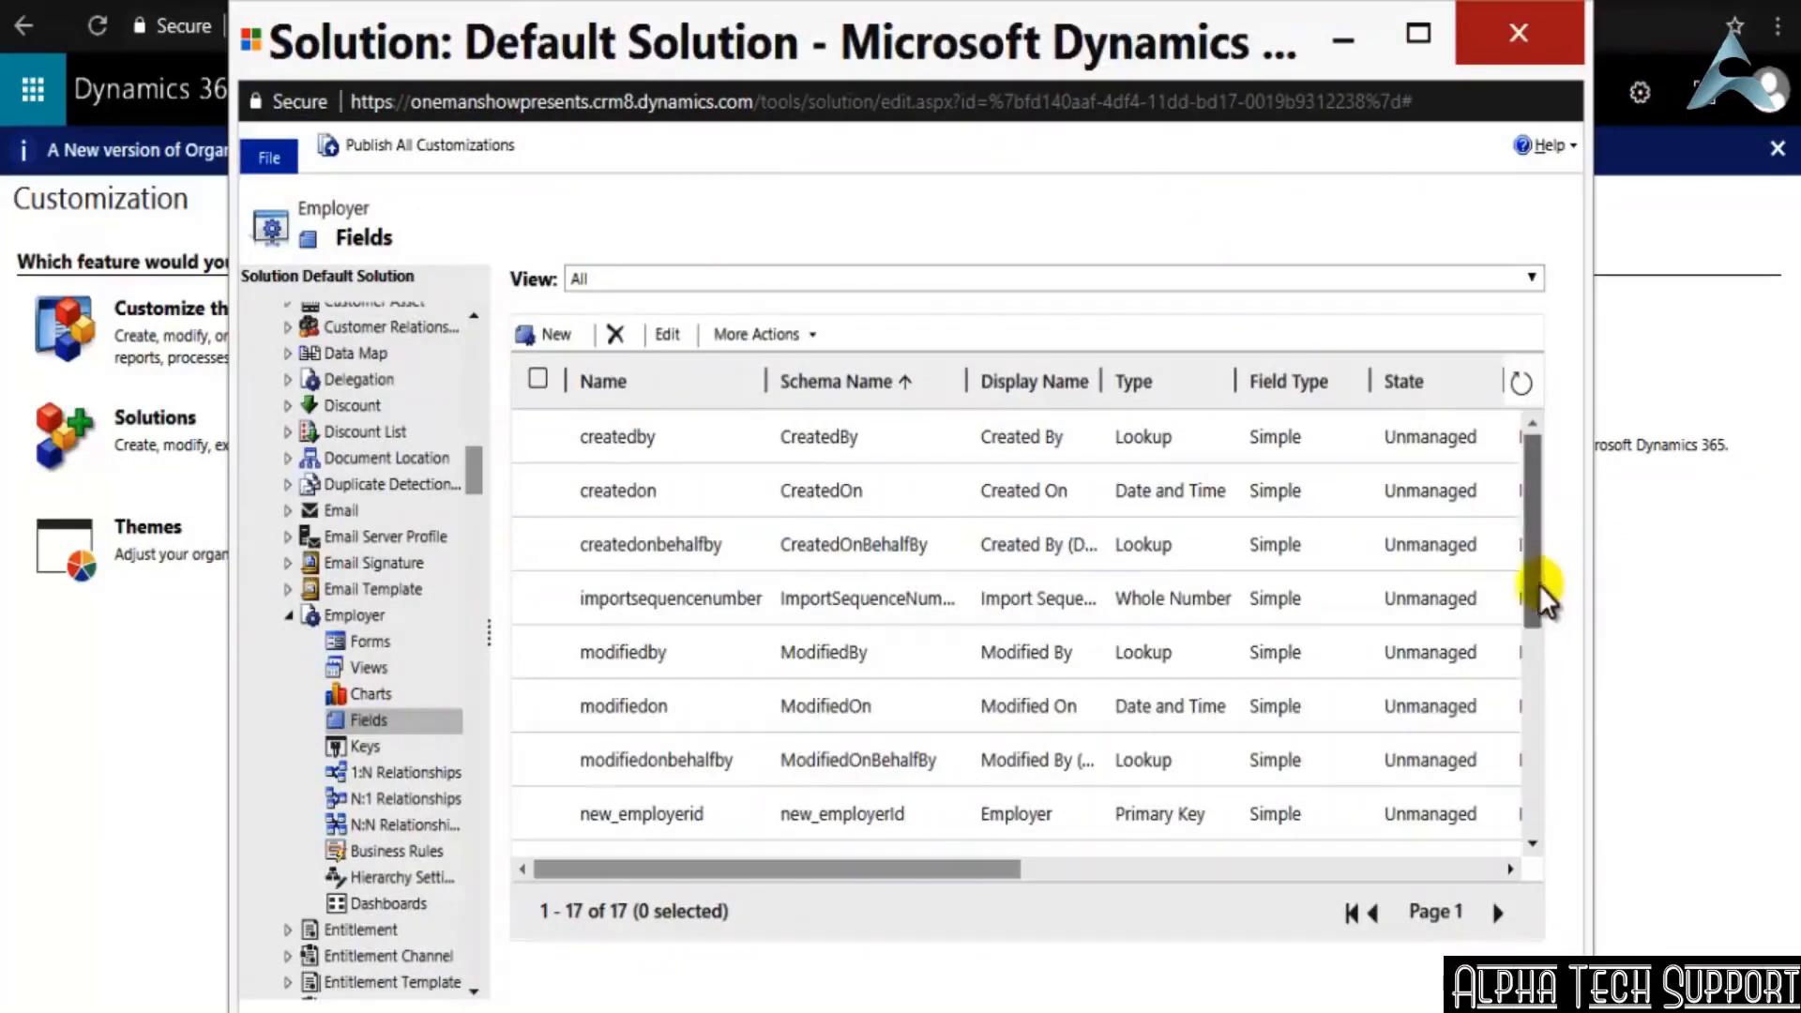
{"action": "left_click_drag", "start_coordinate": [1532, 591], "coordinate": [1540, 691]}
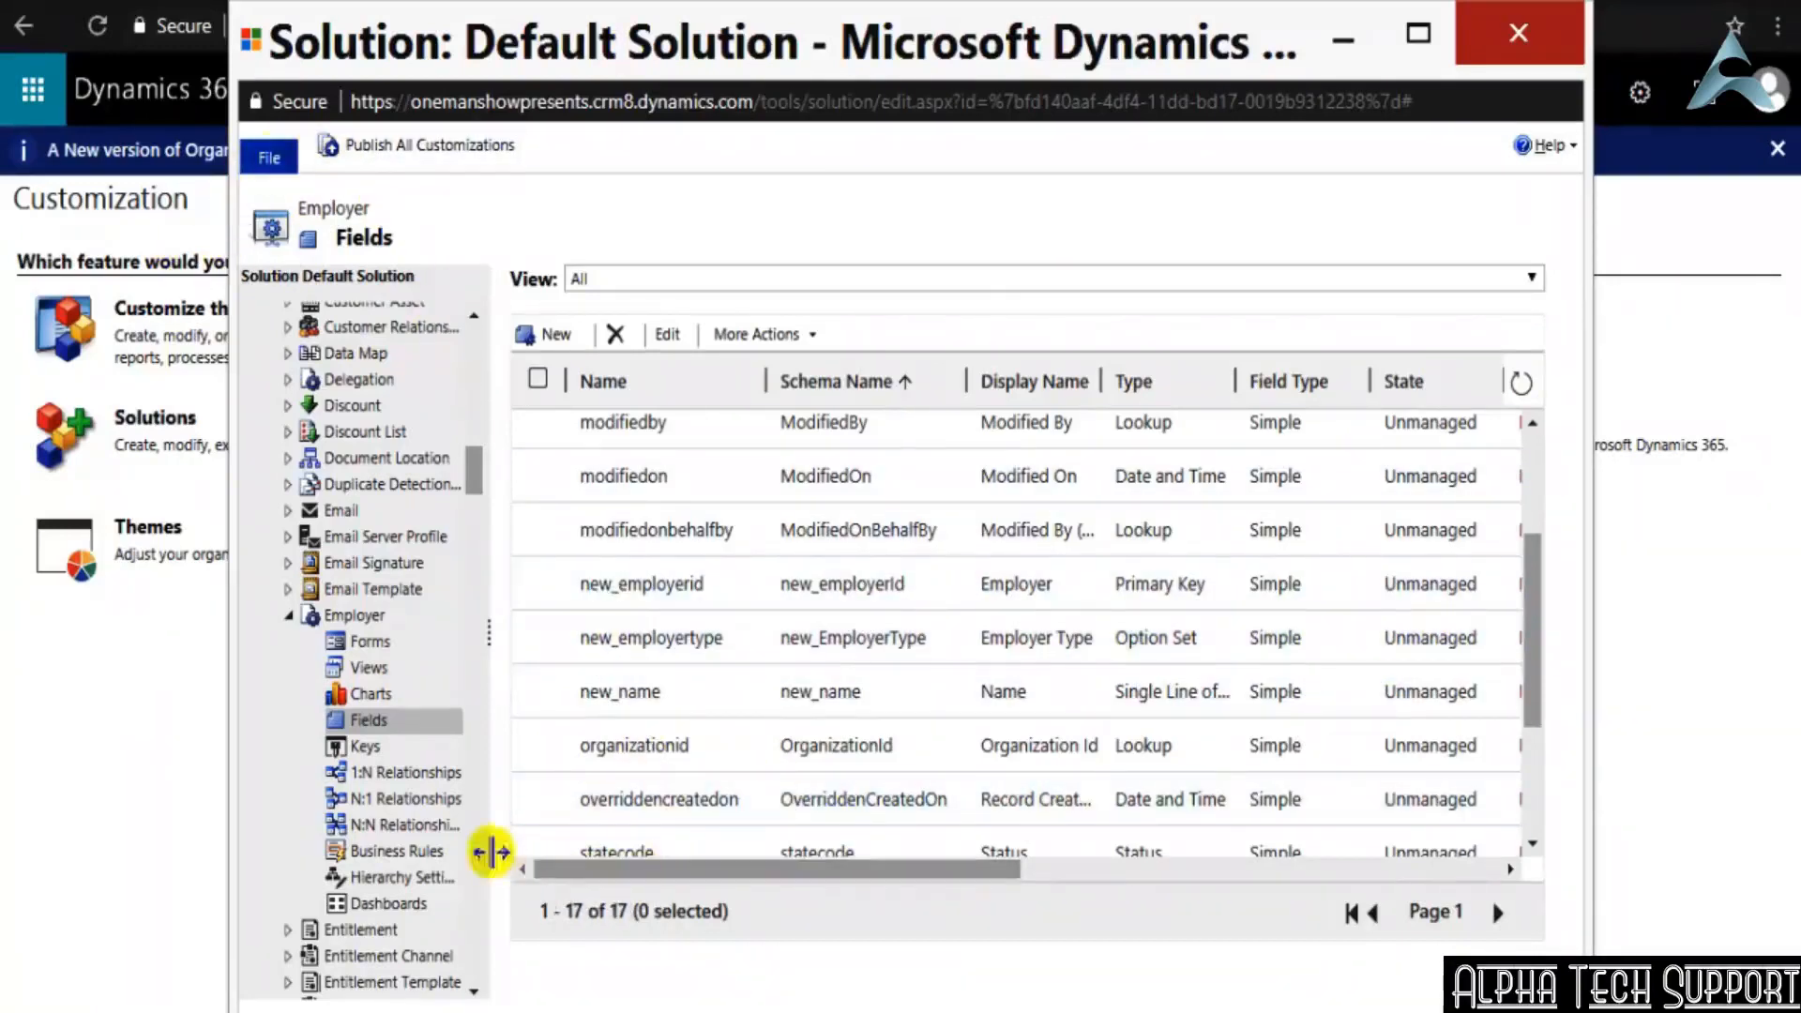
Start another new field on the Employer entity with the display name Employer Description
{"action": "left_click", "coordinate": [544, 334]}
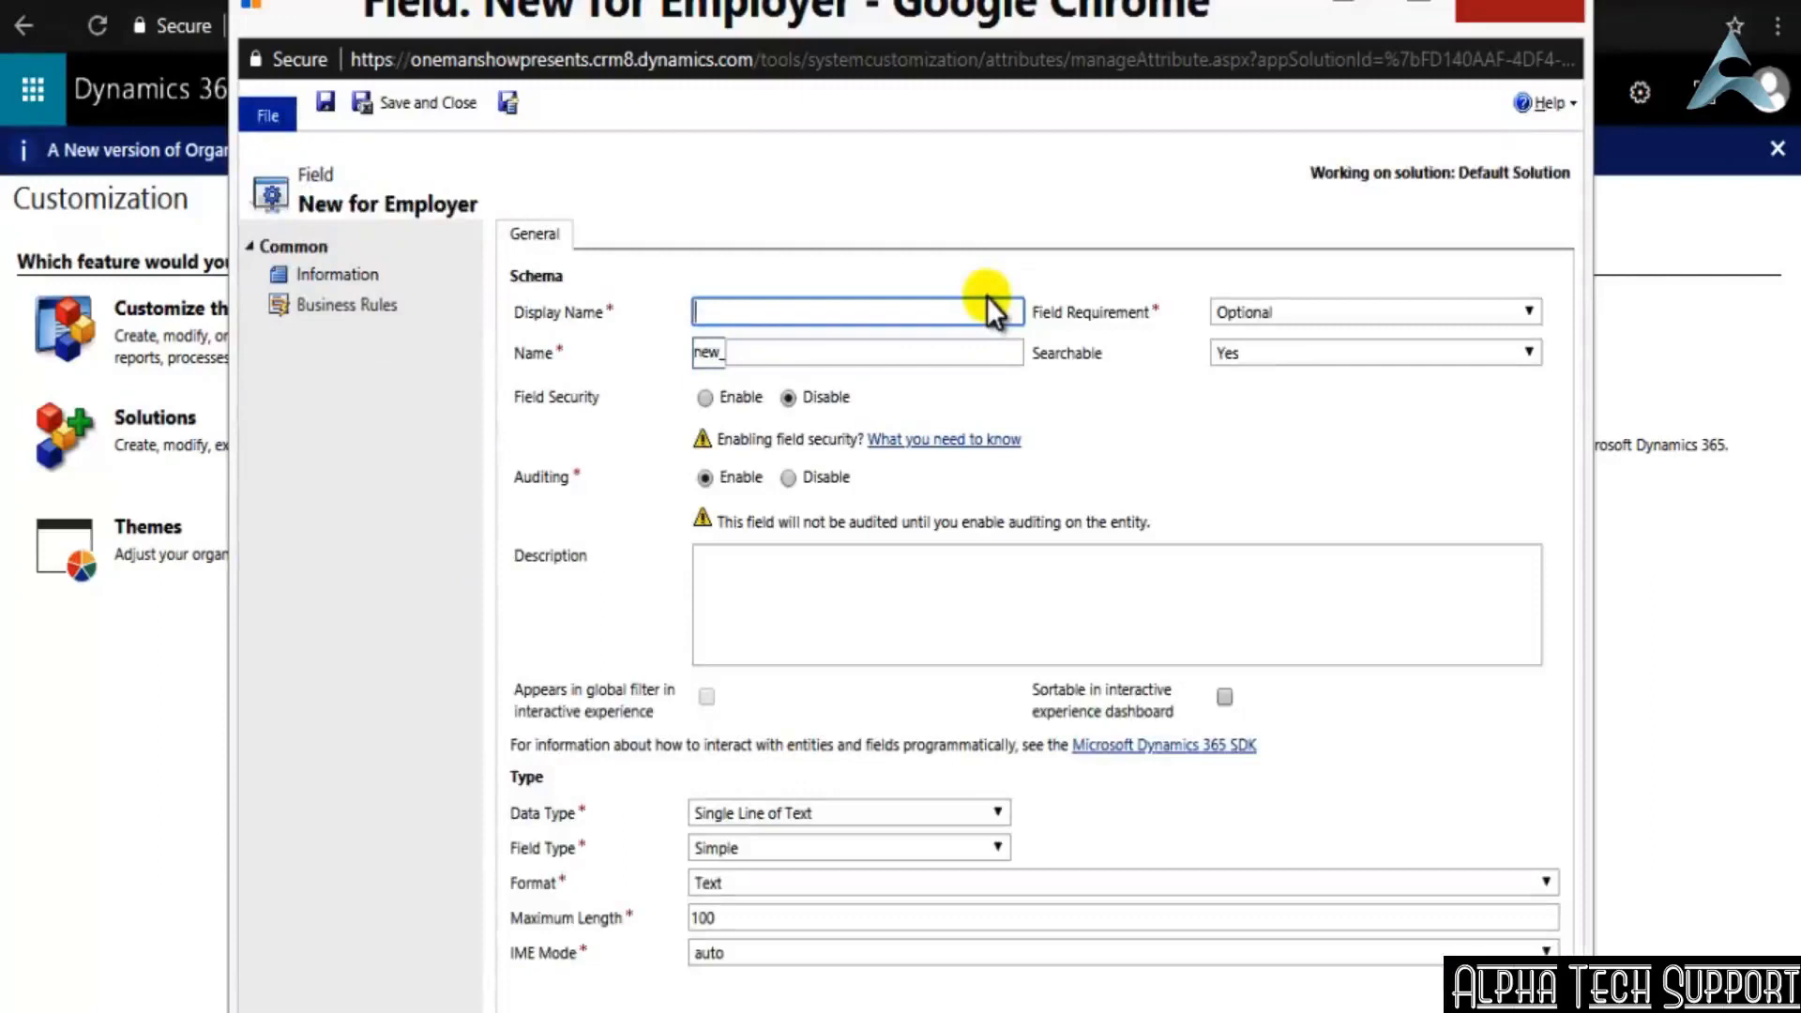
{"action": "type", "text": "Description"}
{"action": "left_click", "coordinate": [778, 349]}
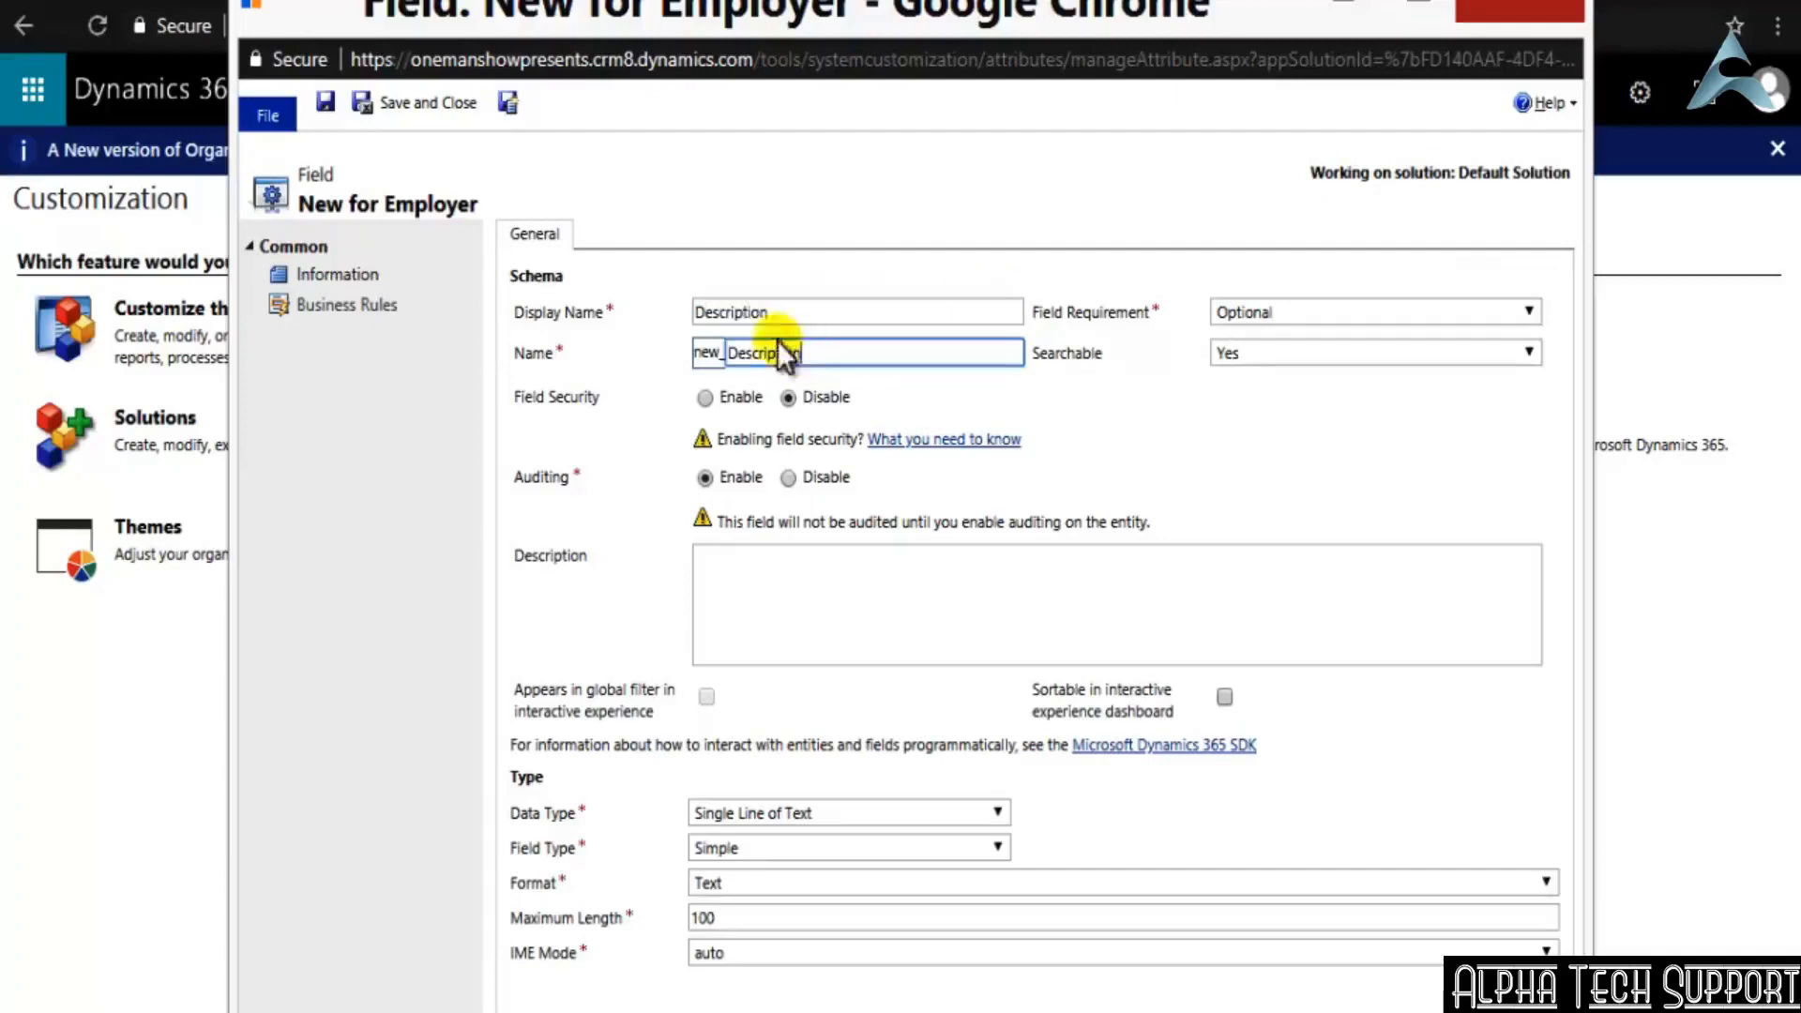
{"action": "left_click", "coordinate": [699, 313]}
{"action": "type", "text": "Employer"}
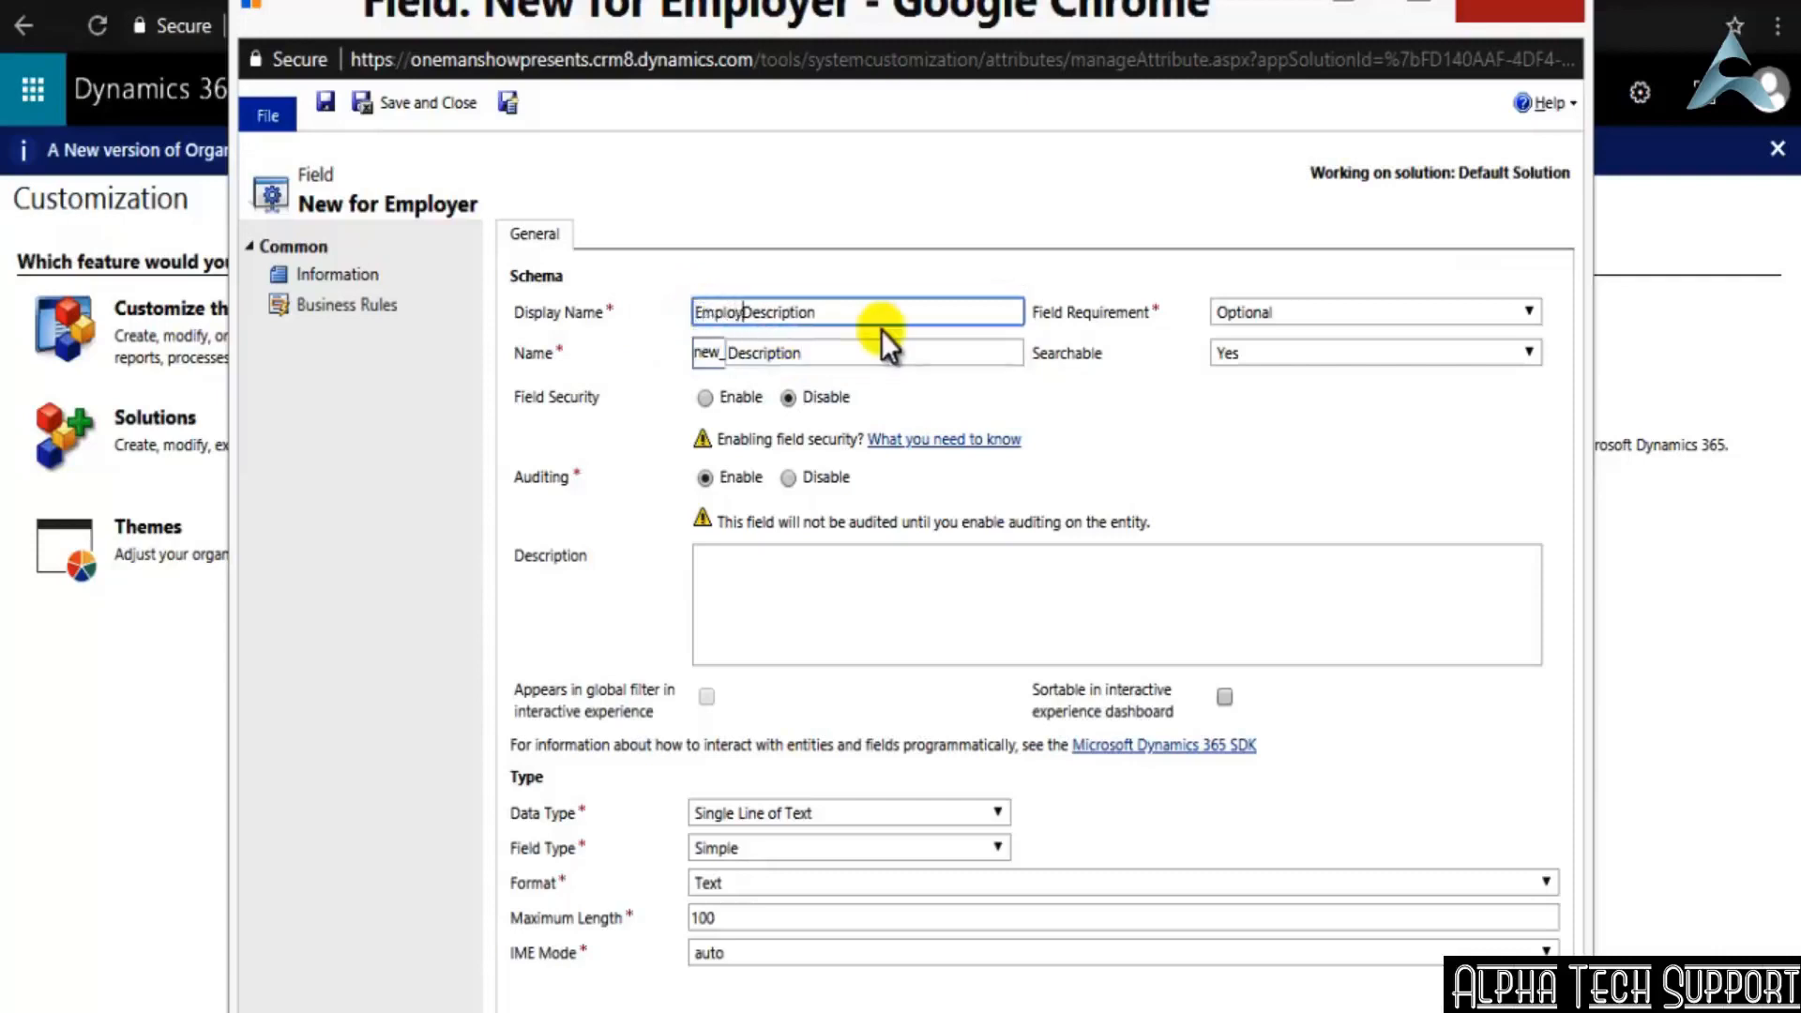
{"action": "left_click", "coordinate": [1160, 373]}
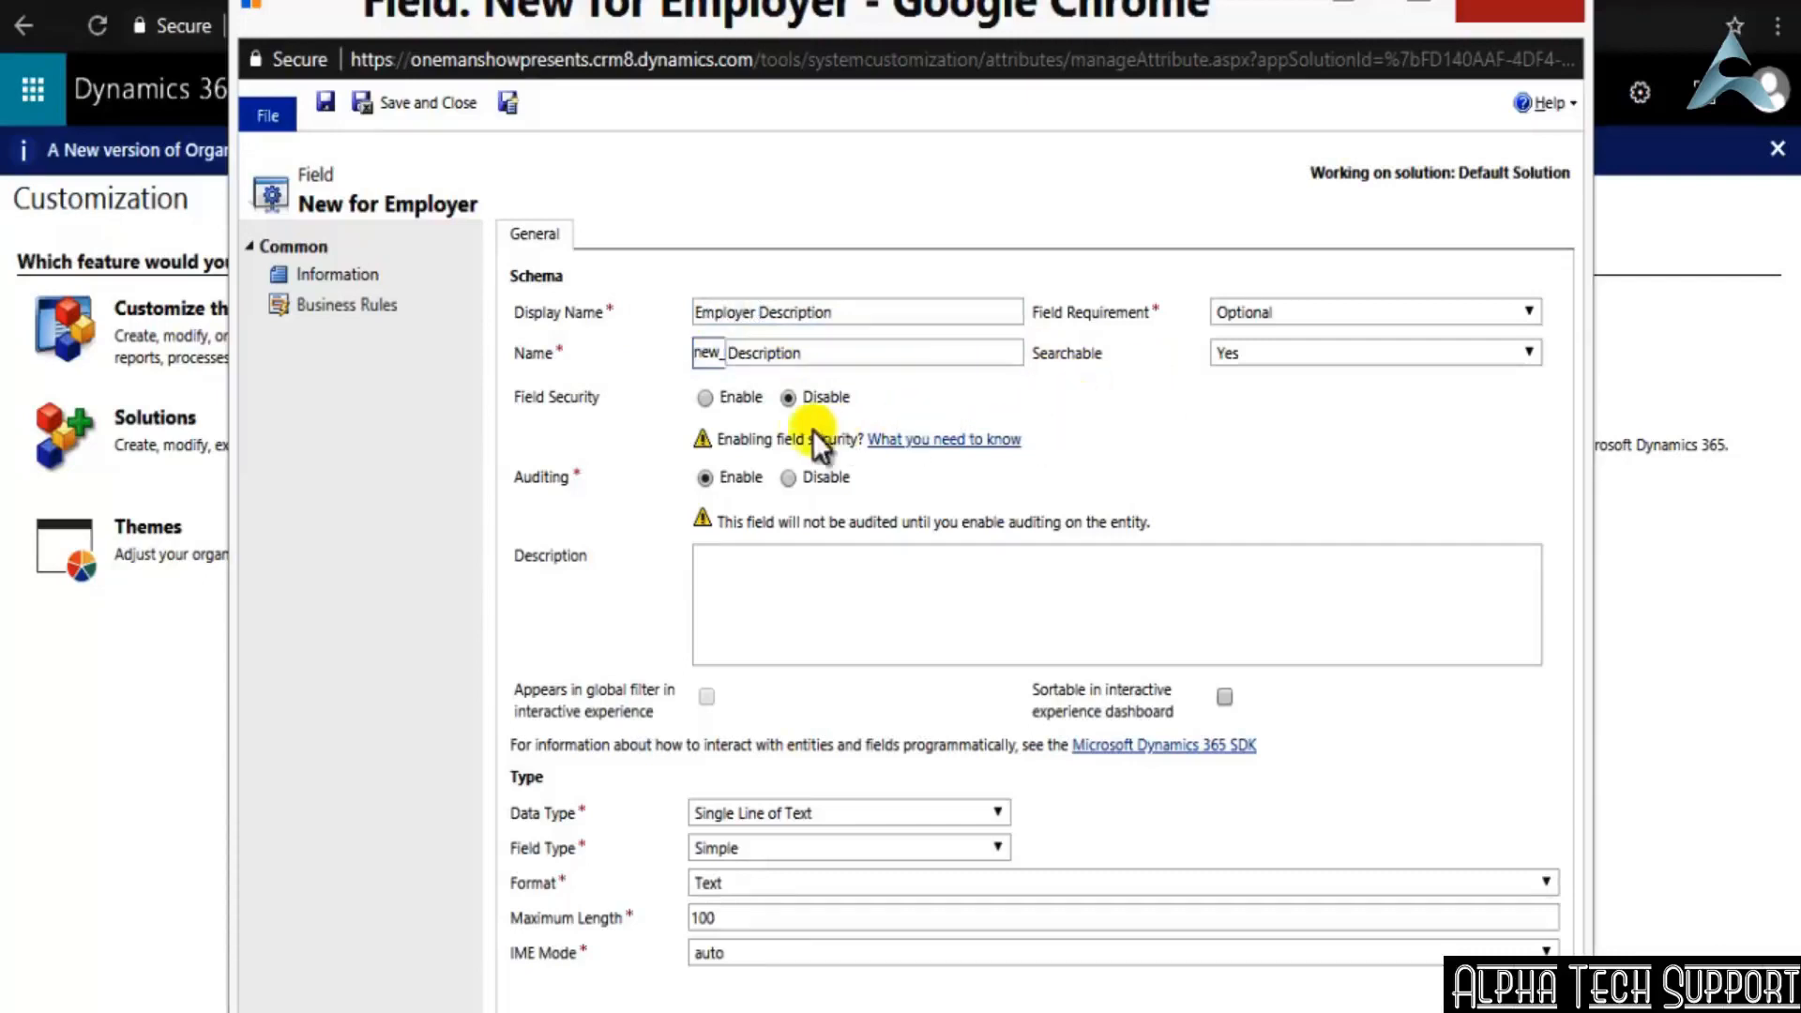
Change the new field's schema name to new_EmployerDescription and leave its description blank
{"action": "double_click", "coordinate": [818, 362]}
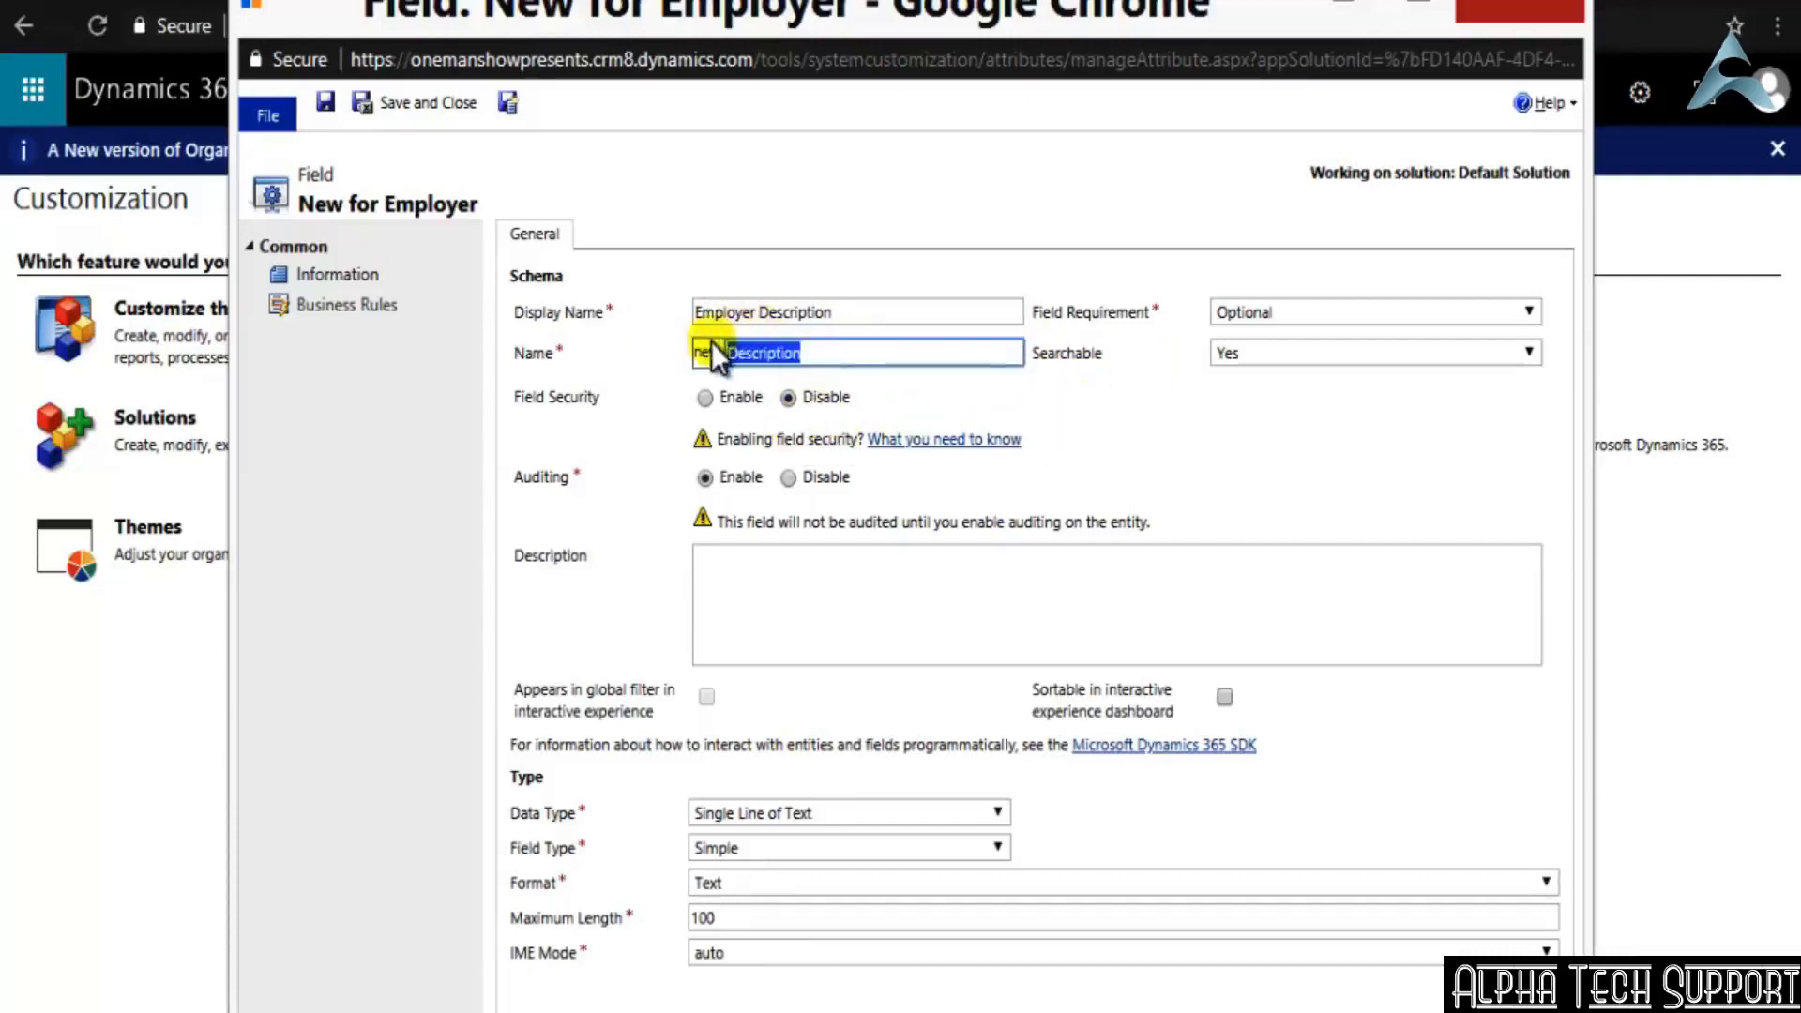
{"action": "left_click", "coordinate": [740, 357]}
{"action": "type", "text": "Employer"}
{"action": "left_click", "coordinate": [1433, 486]}
{"action": "left_click", "coordinate": [932, 607]}
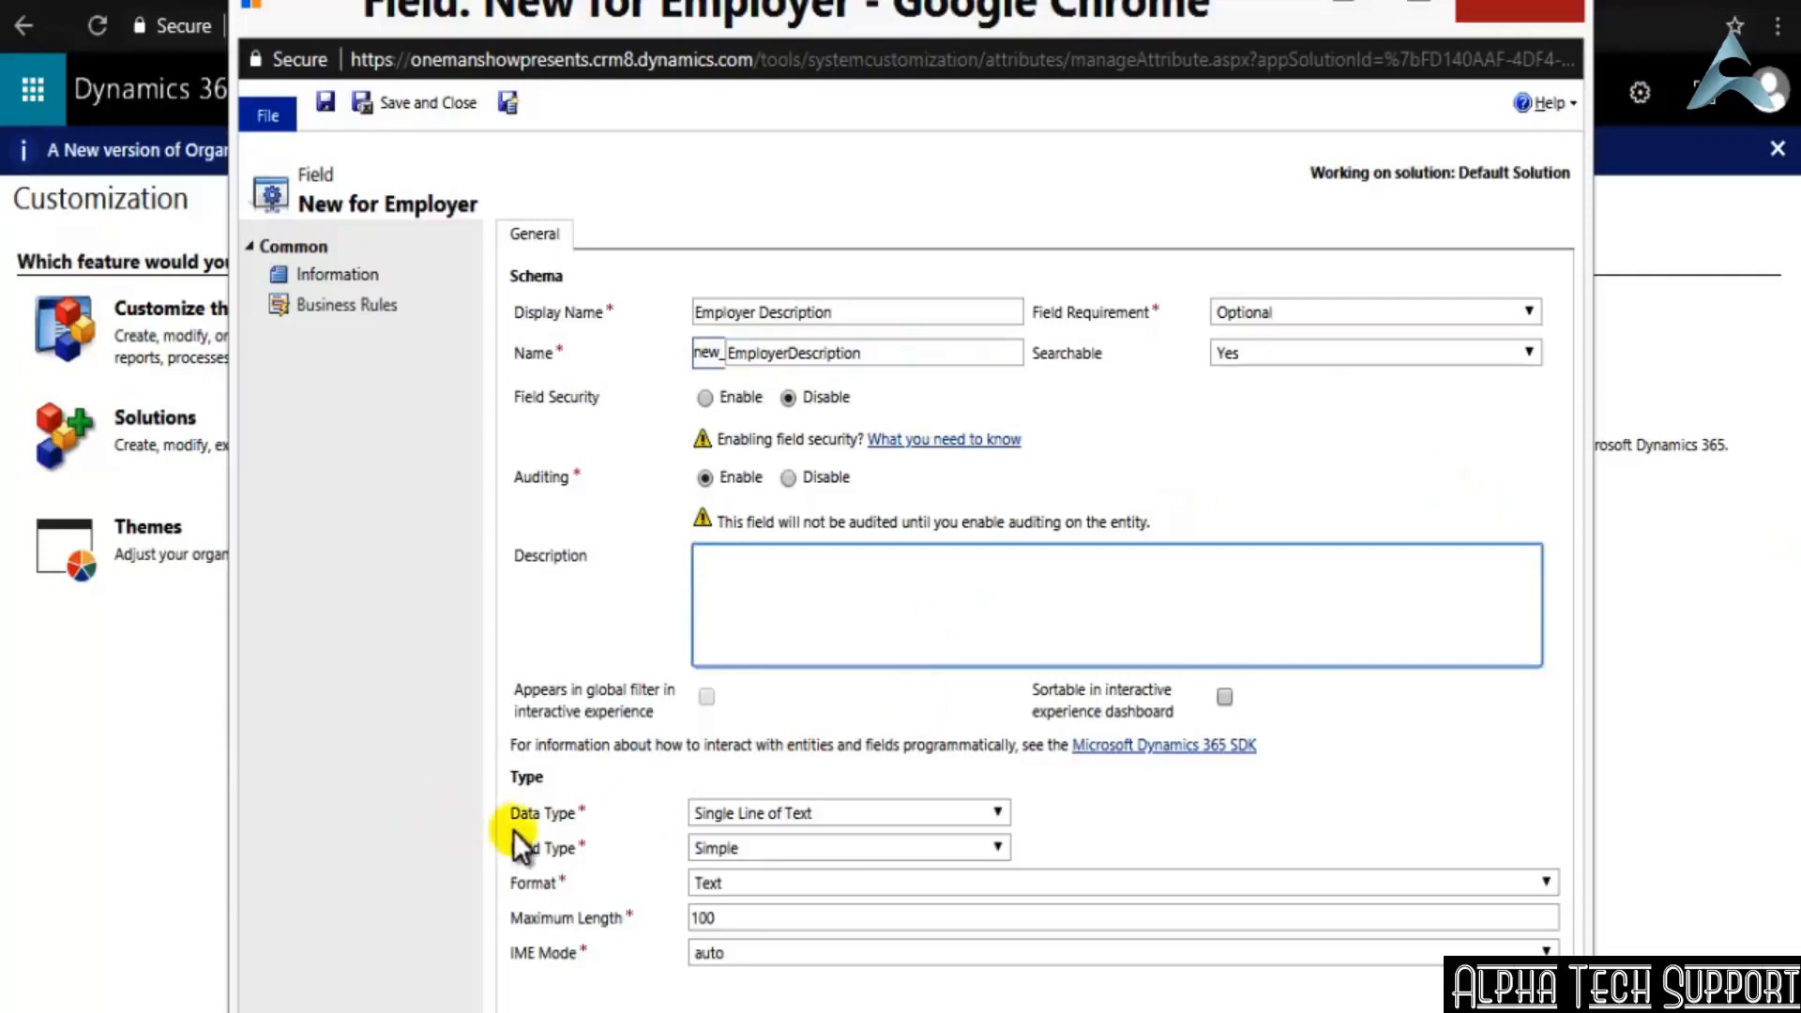
Set the Employer Description field's data type to Multiple Lines of Text with a maximum length of 5,000
{"action": "left_click", "coordinate": [998, 813]}
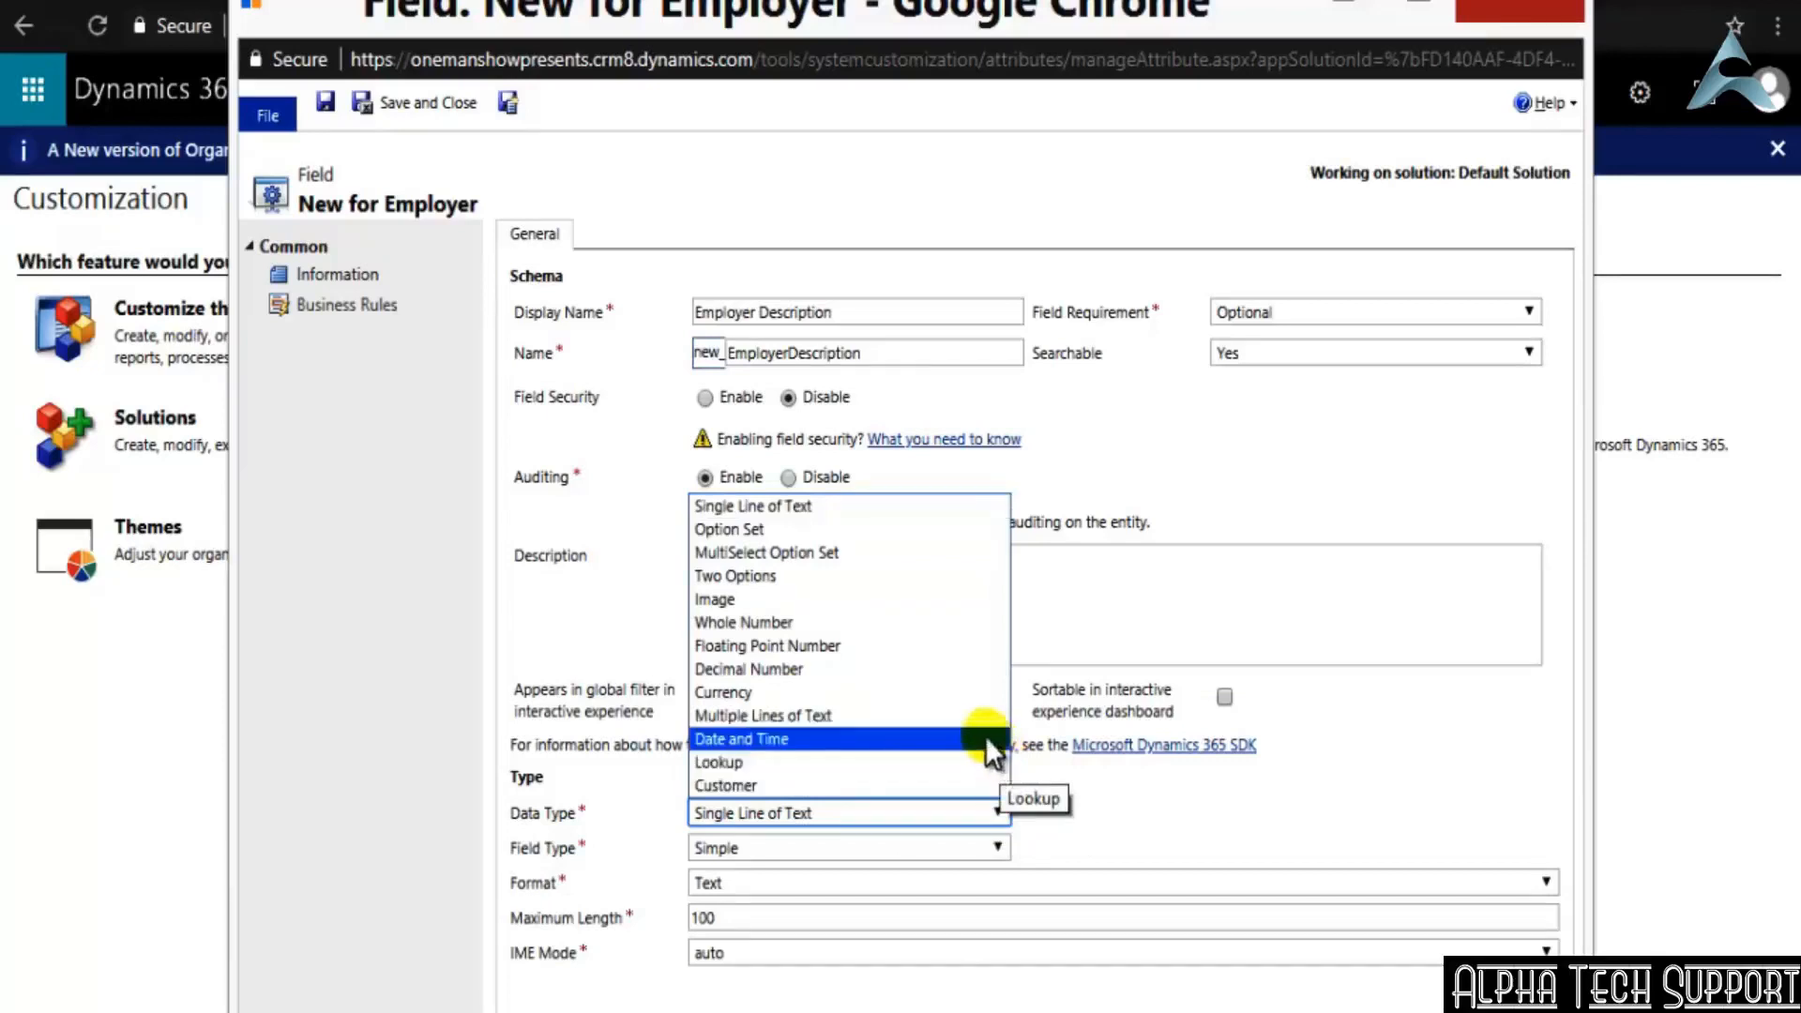
{"action": "left_click", "coordinate": [931, 716]}
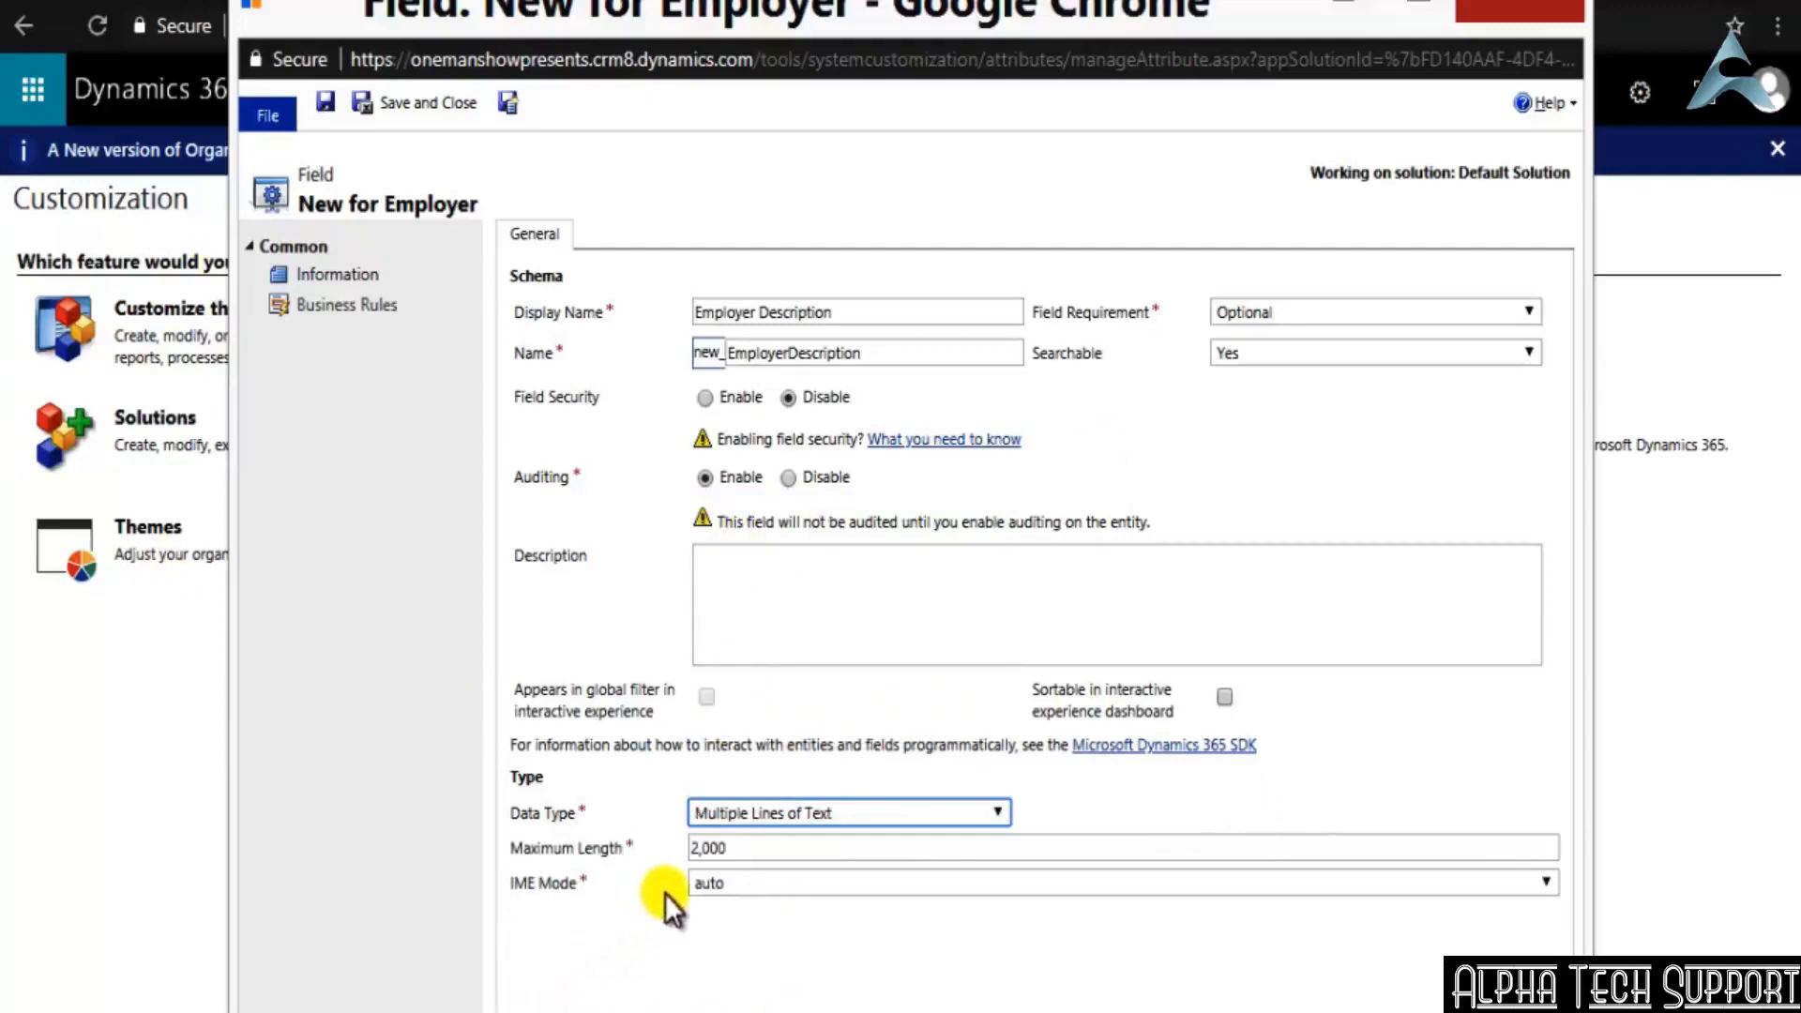
{"action": "left_click", "coordinate": [708, 848]}
{"action": "key", "text": "BackSpace"}
{"action": "type", "text": "5"}
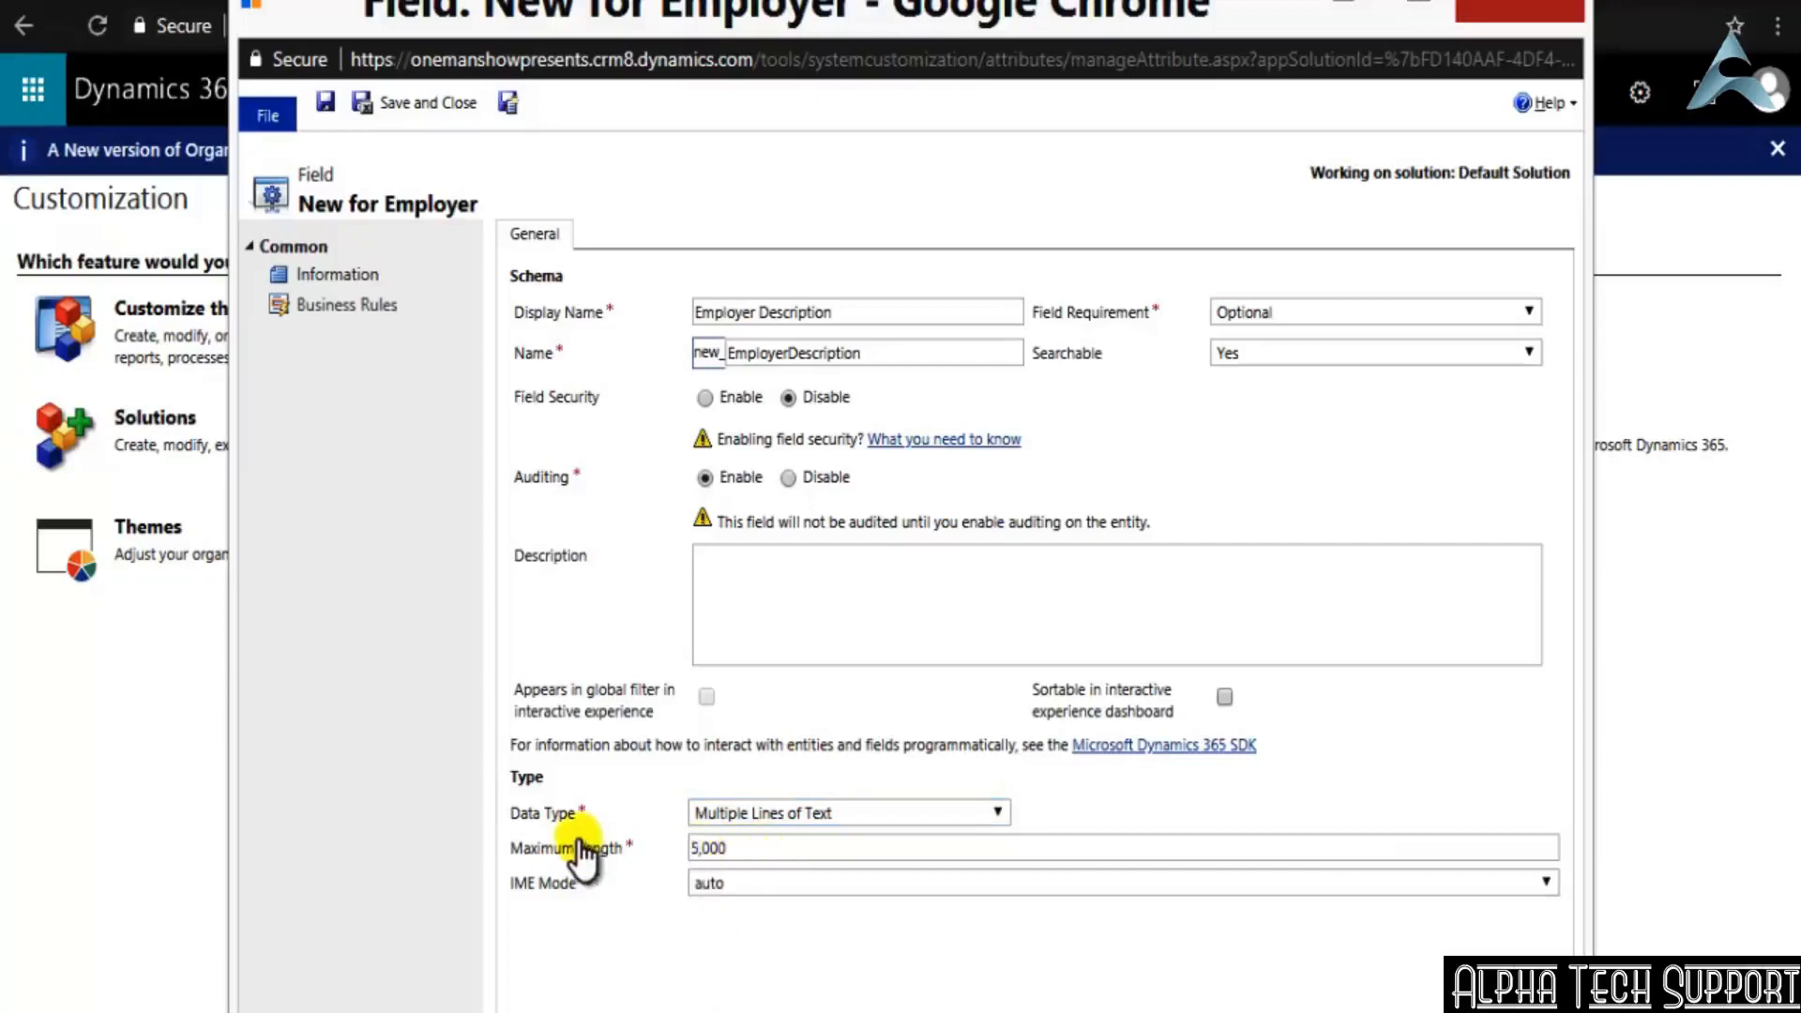
Keep the IME mode at auto for Employer Description, and save and close the field
{"action": "left_click", "coordinate": [861, 882]}
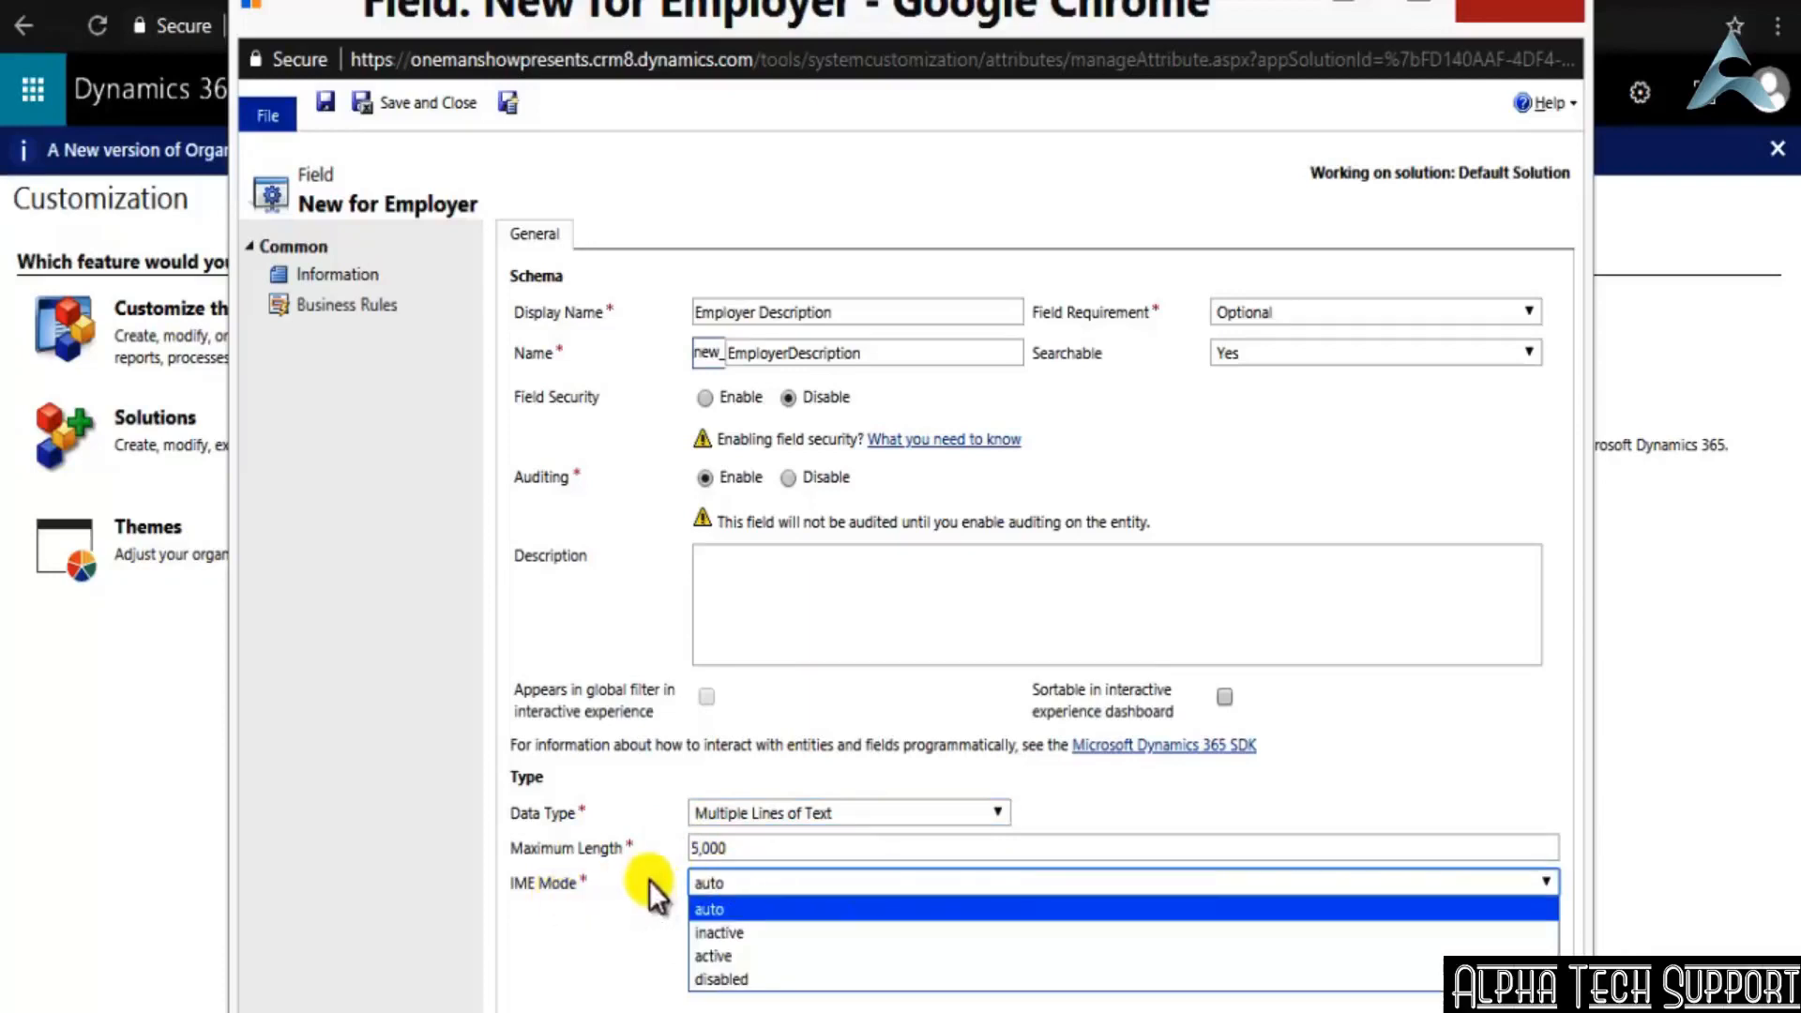
{"action": "left_click", "coordinate": [596, 891]}
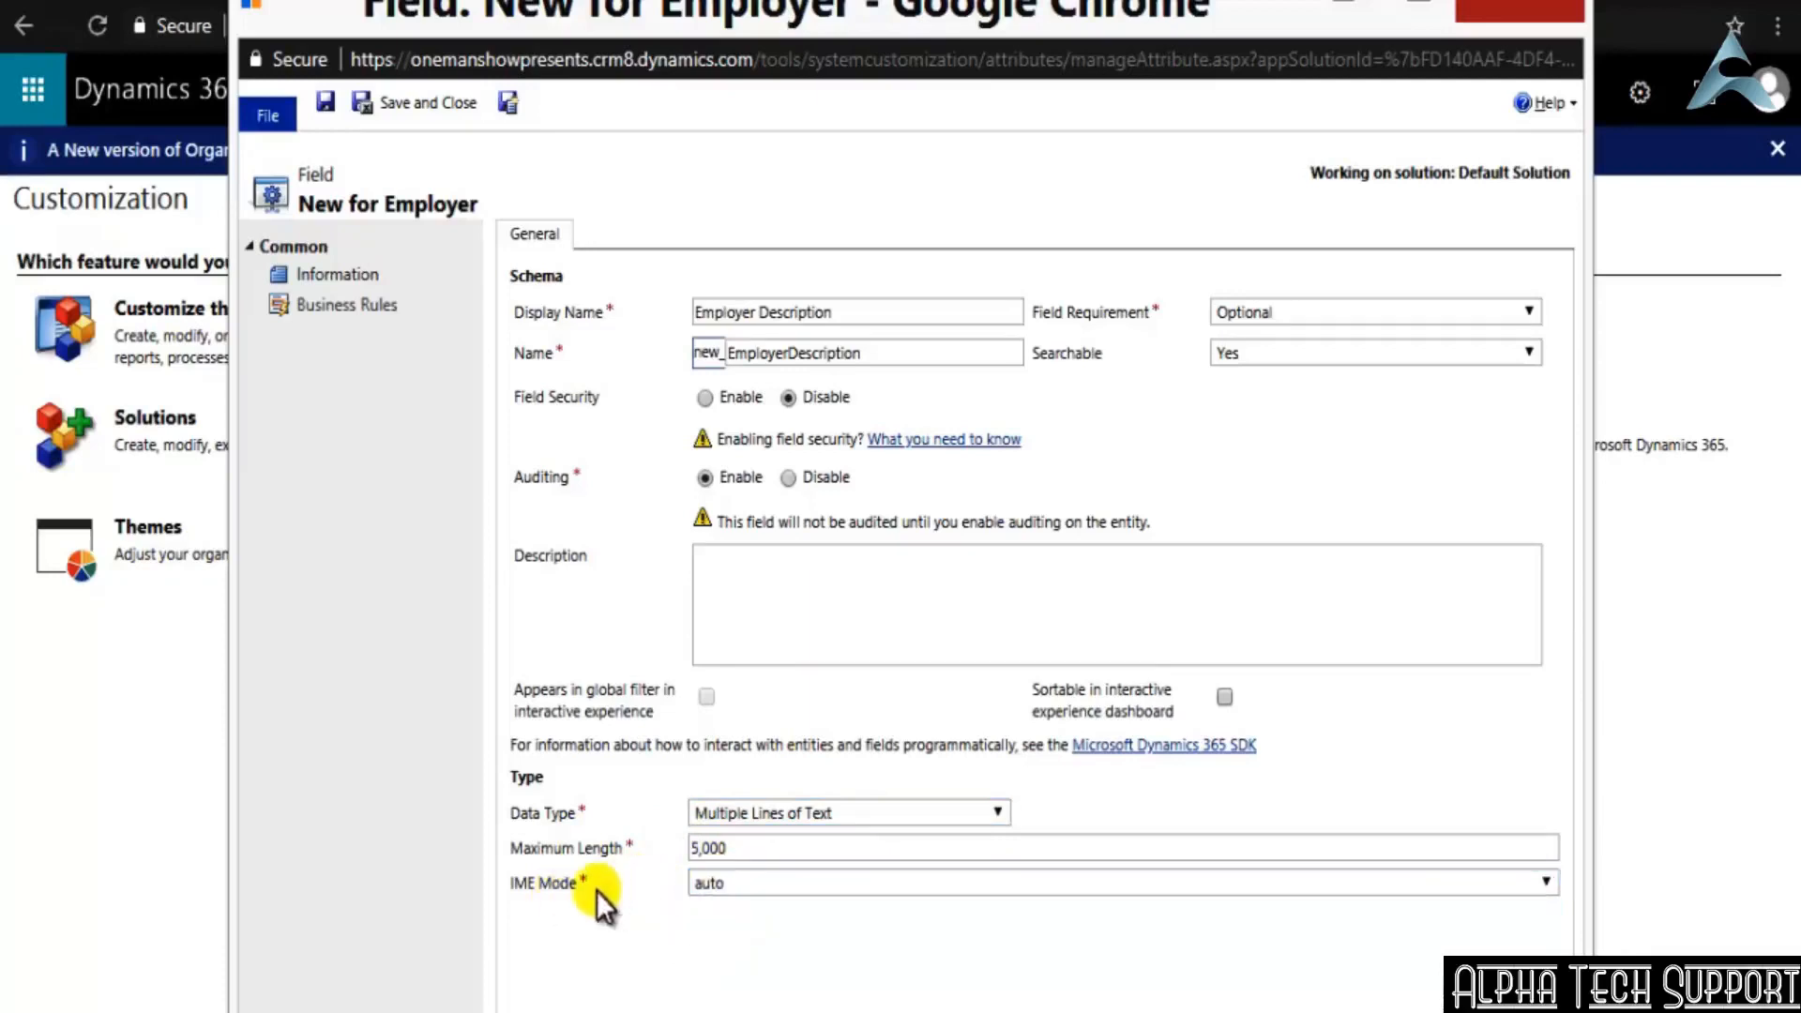
{"action": "left_click", "coordinate": [722, 882]}
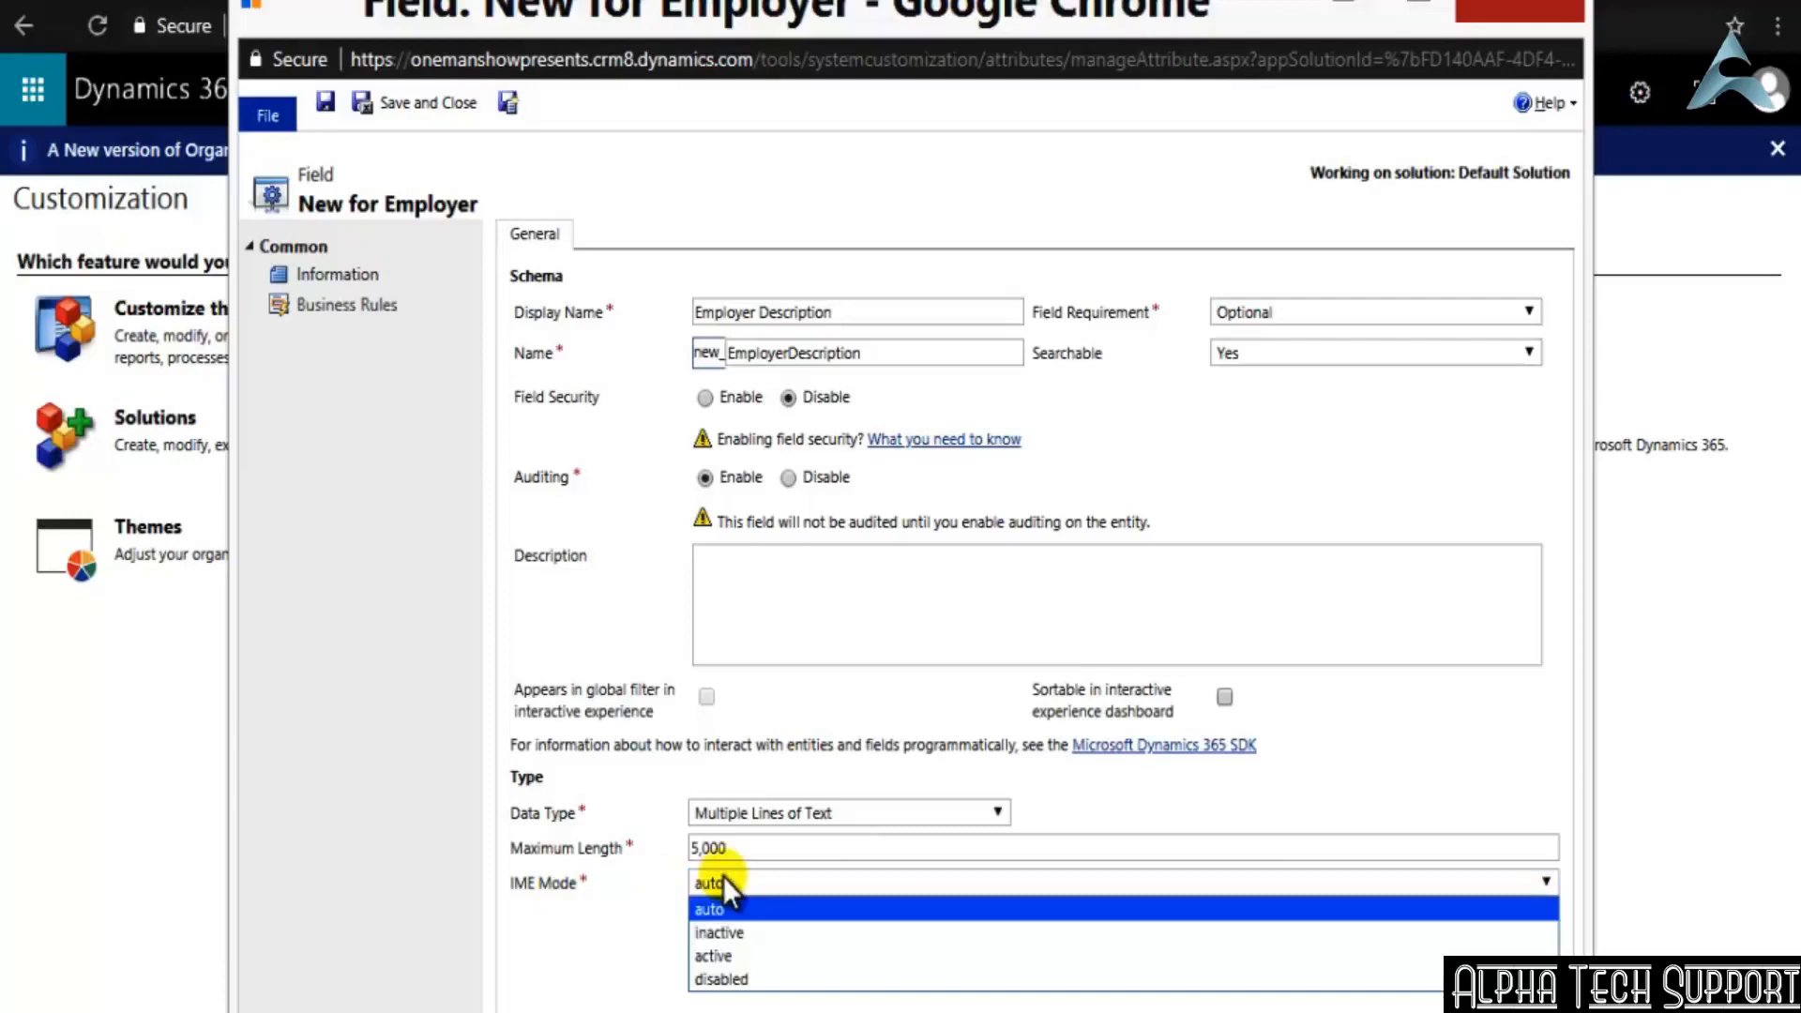
{"action": "left_click", "coordinate": [711, 910]}
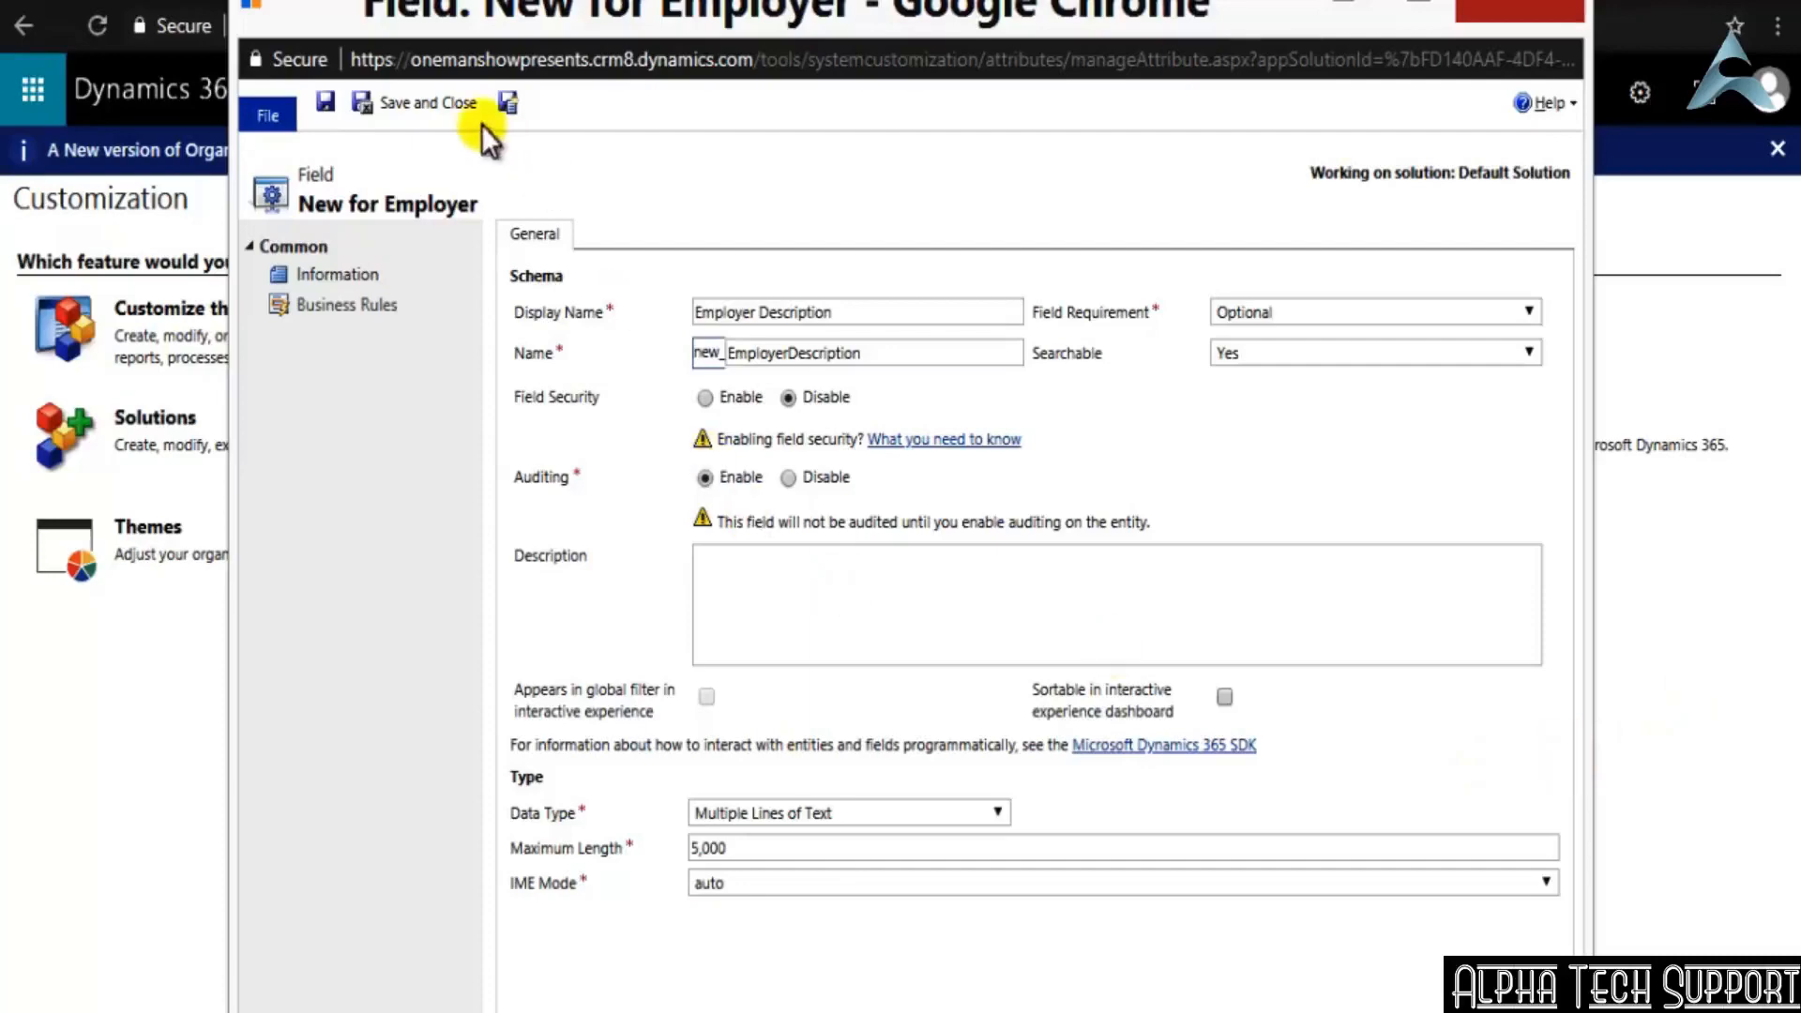
{"action": "left_click", "coordinate": [453, 99]}
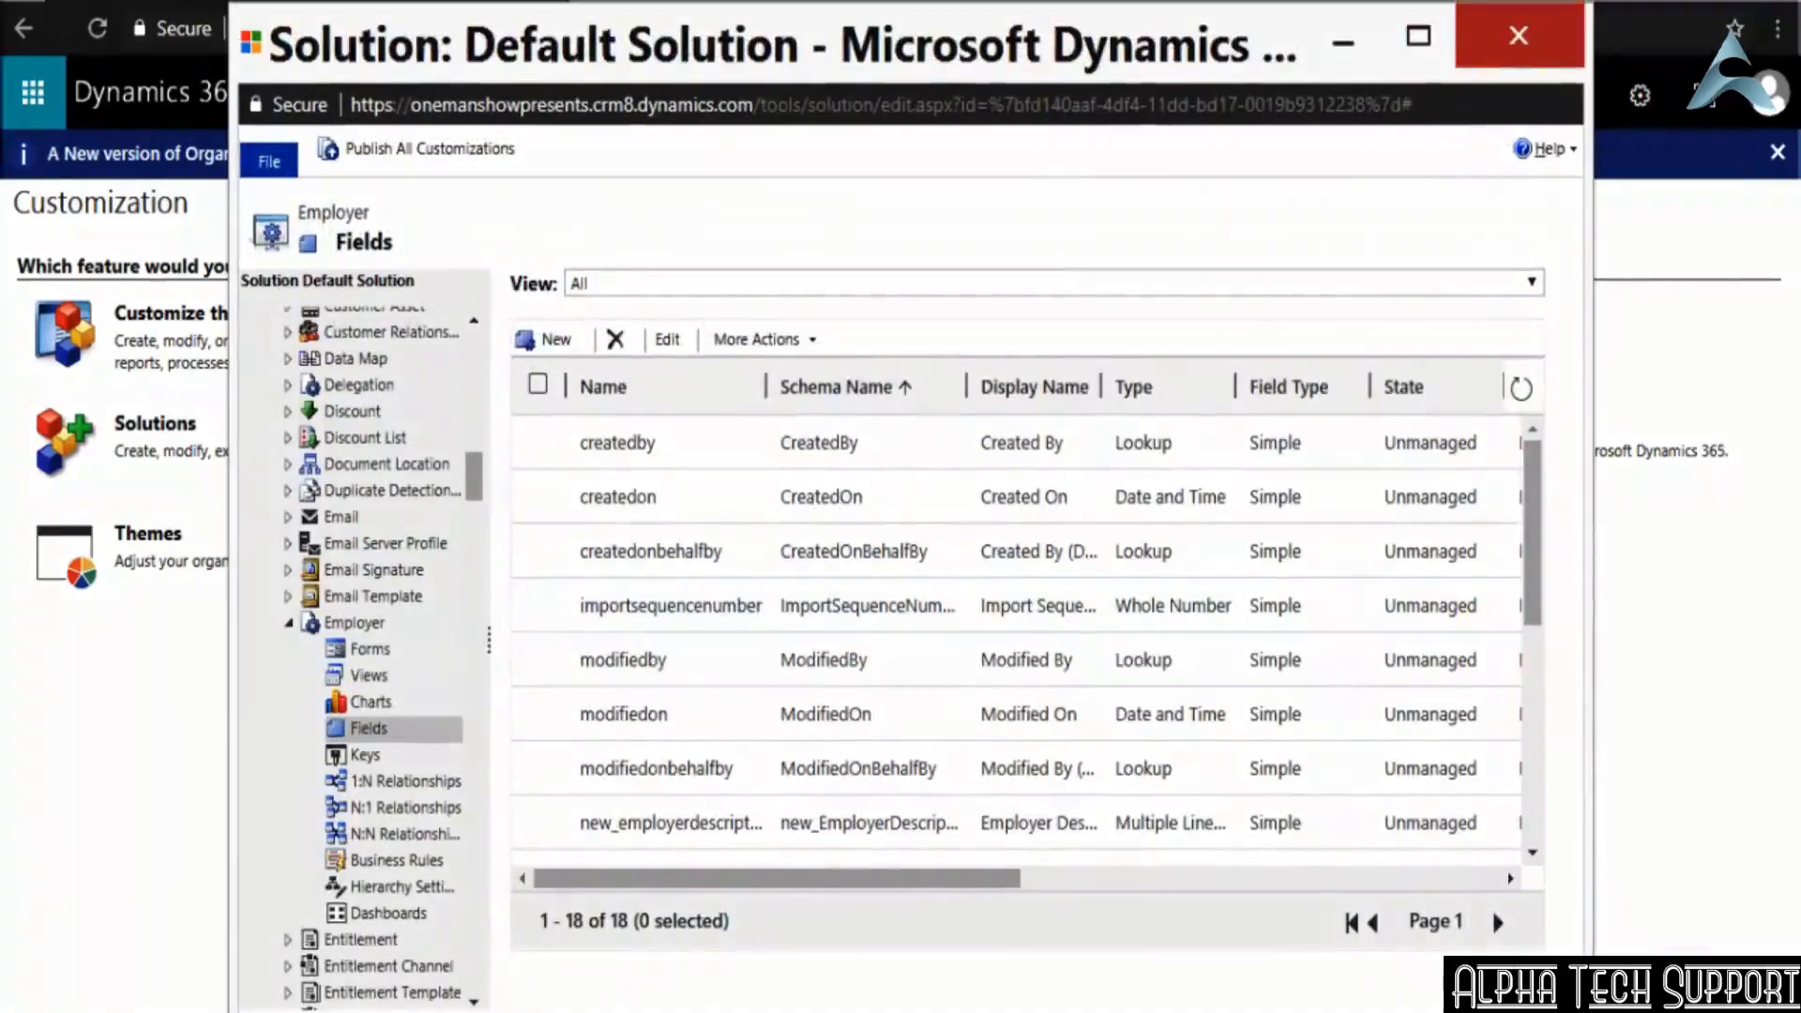
Start another new field on the Employer entity with the display name Org Start Date and the Date and Time data type
{"action": "left_click", "coordinate": [541, 343]}
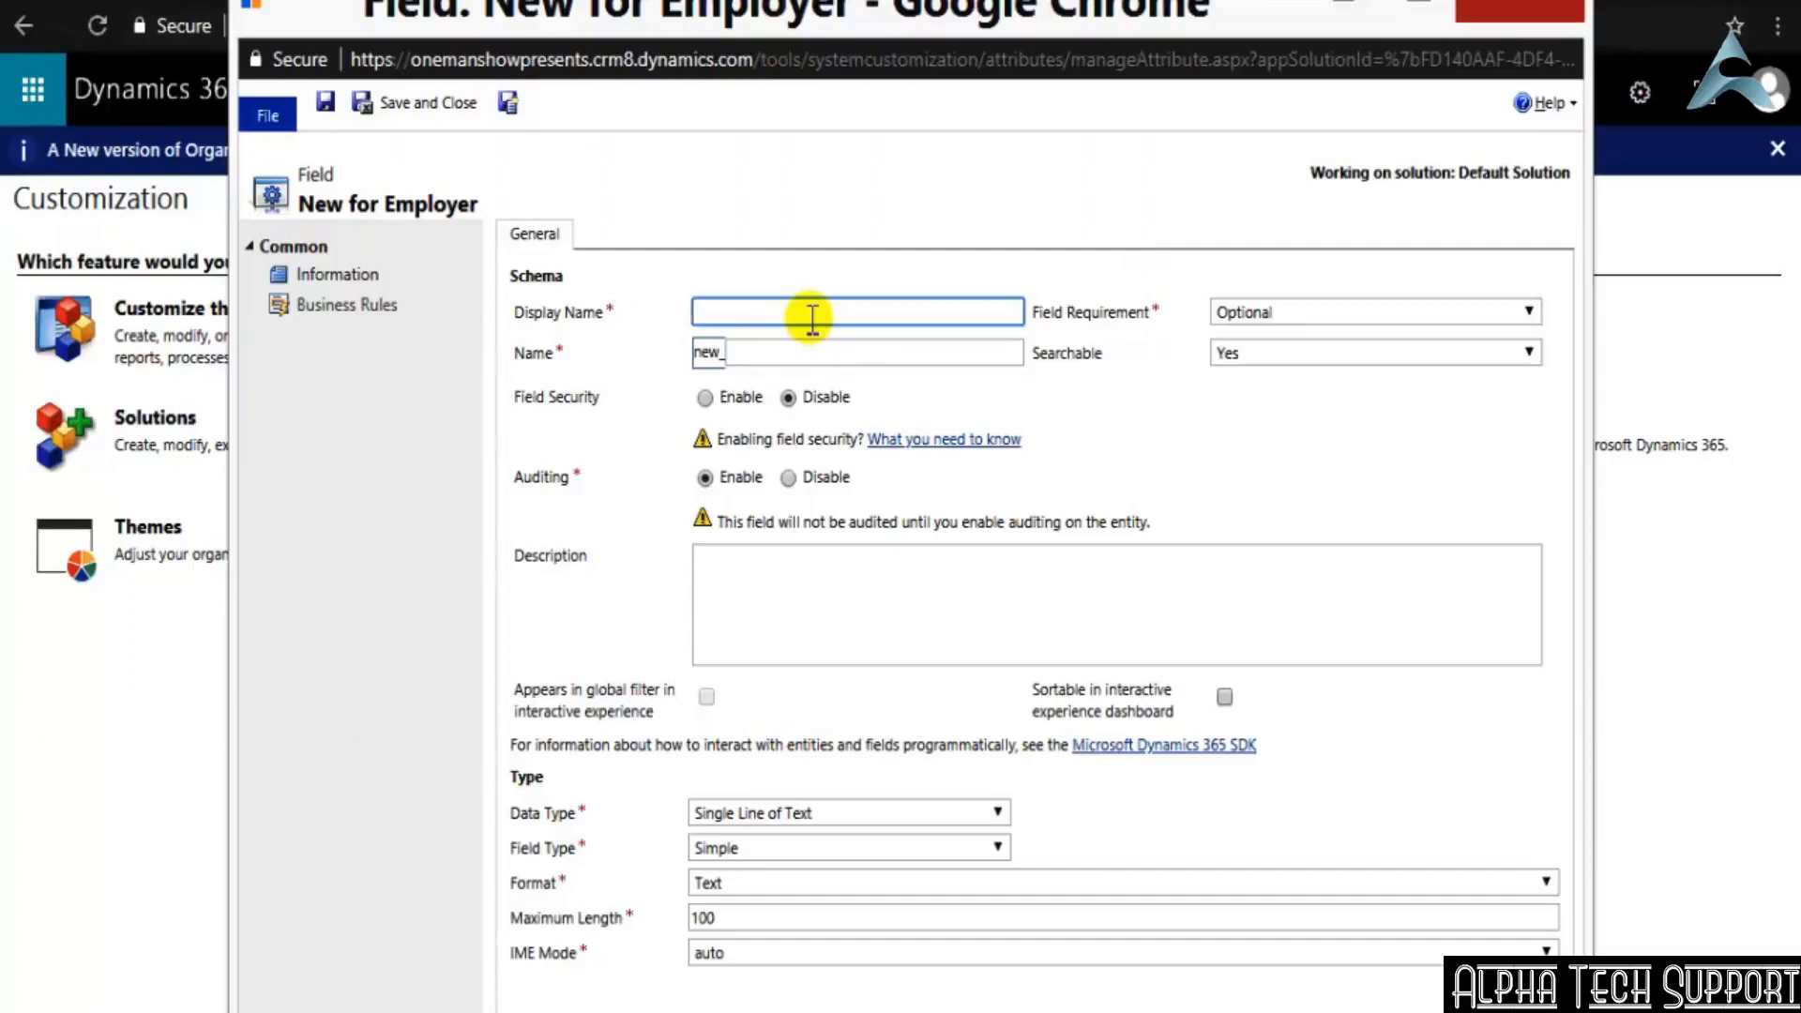
{"action": "type", "text": "Org Start Date"}
{"action": "left_click", "coordinate": [847, 340]}
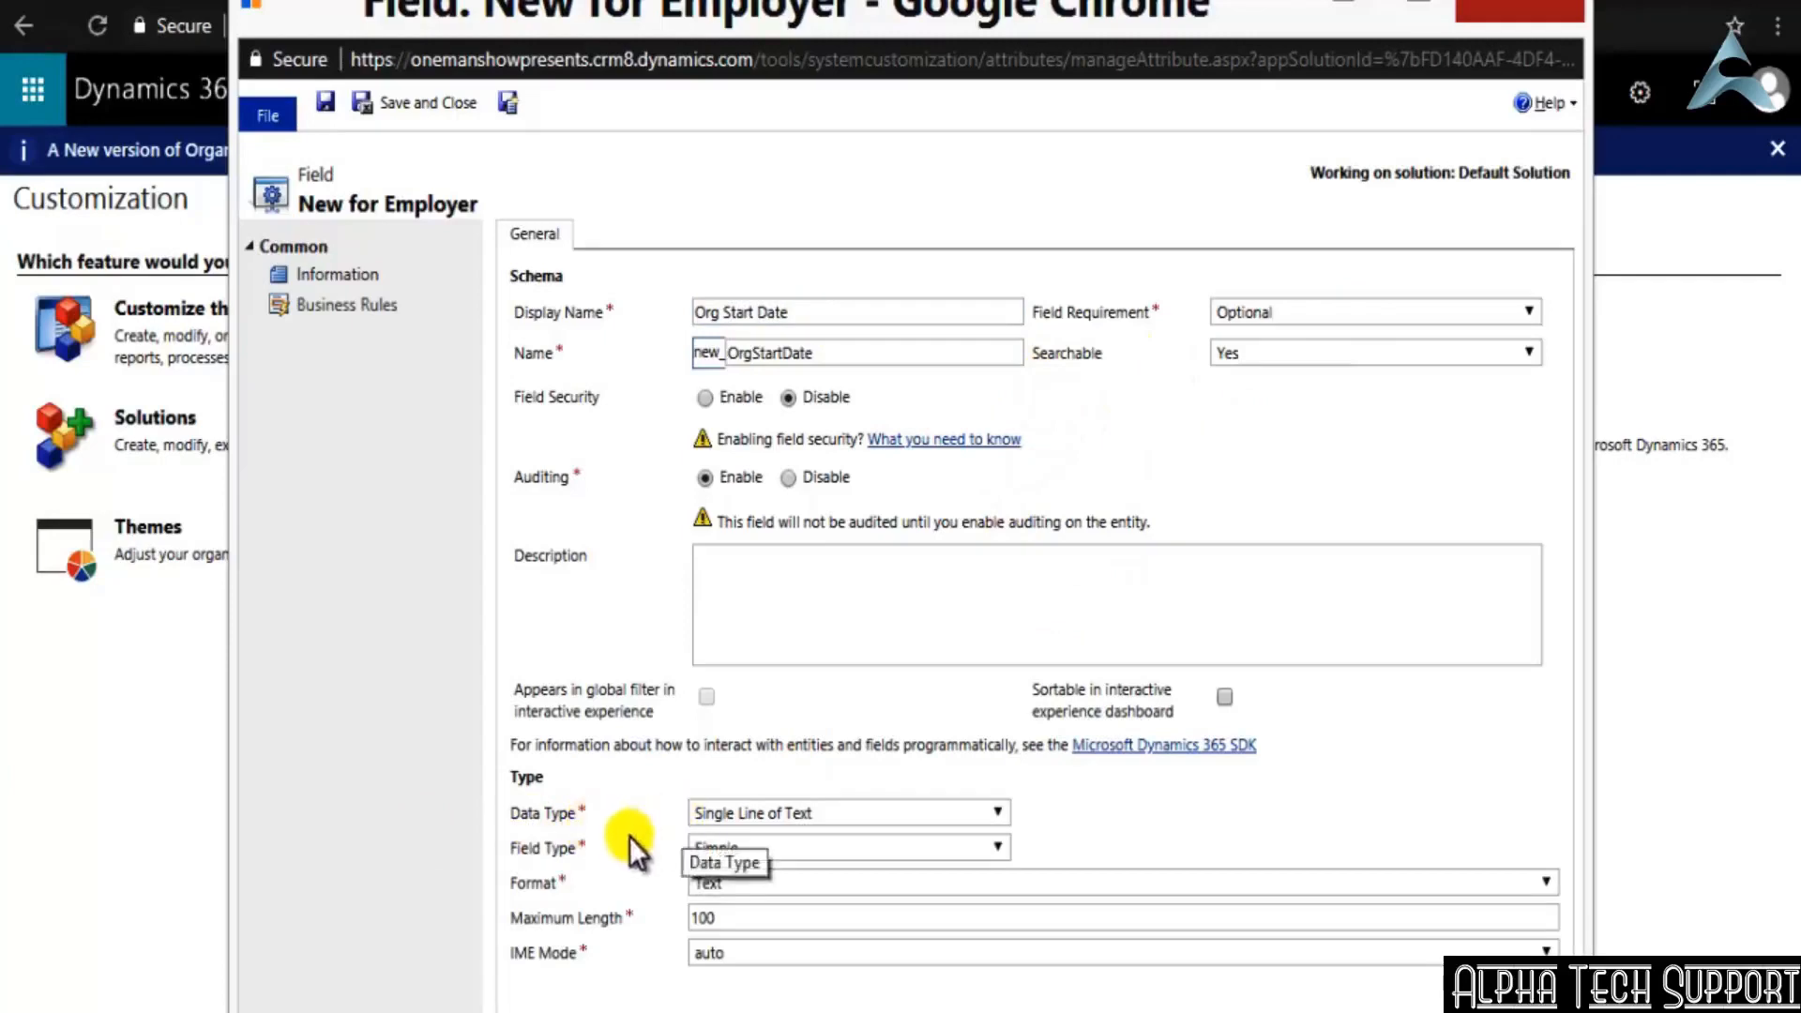
{"action": "left_click", "coordinate": [865, 814]}
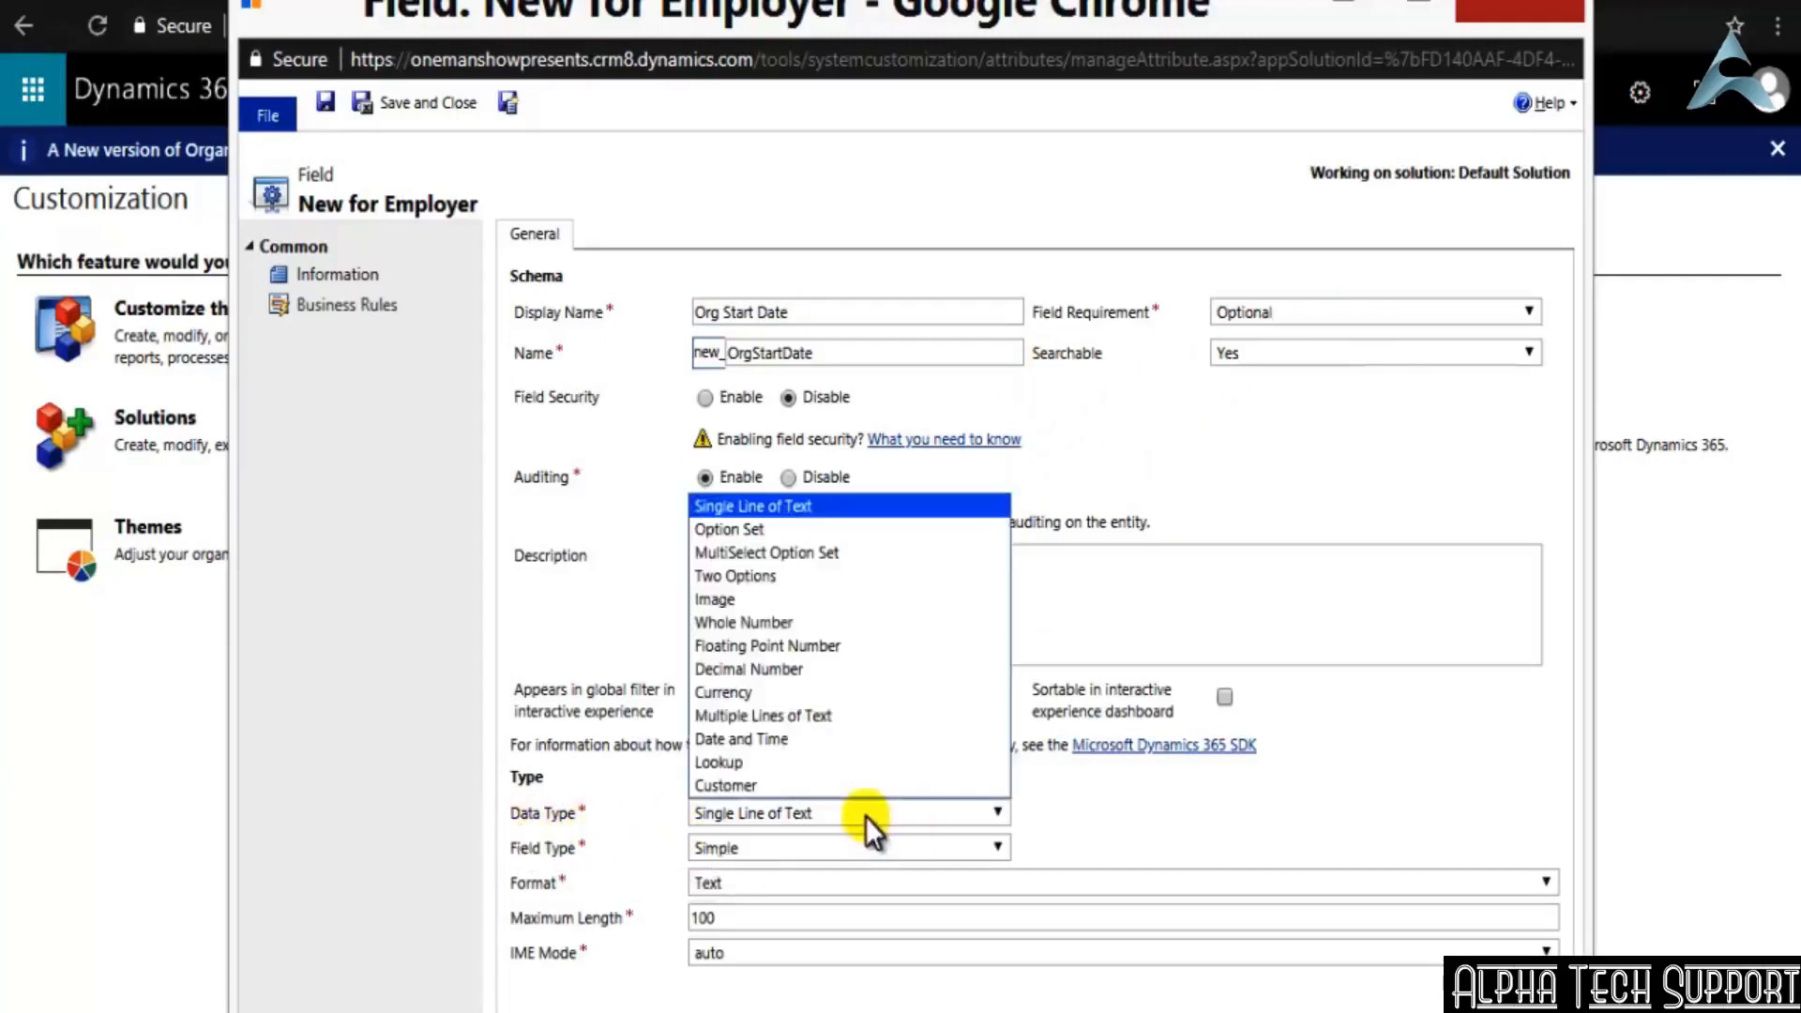
{"action": "left_click", "coordinate": [696, 738]}
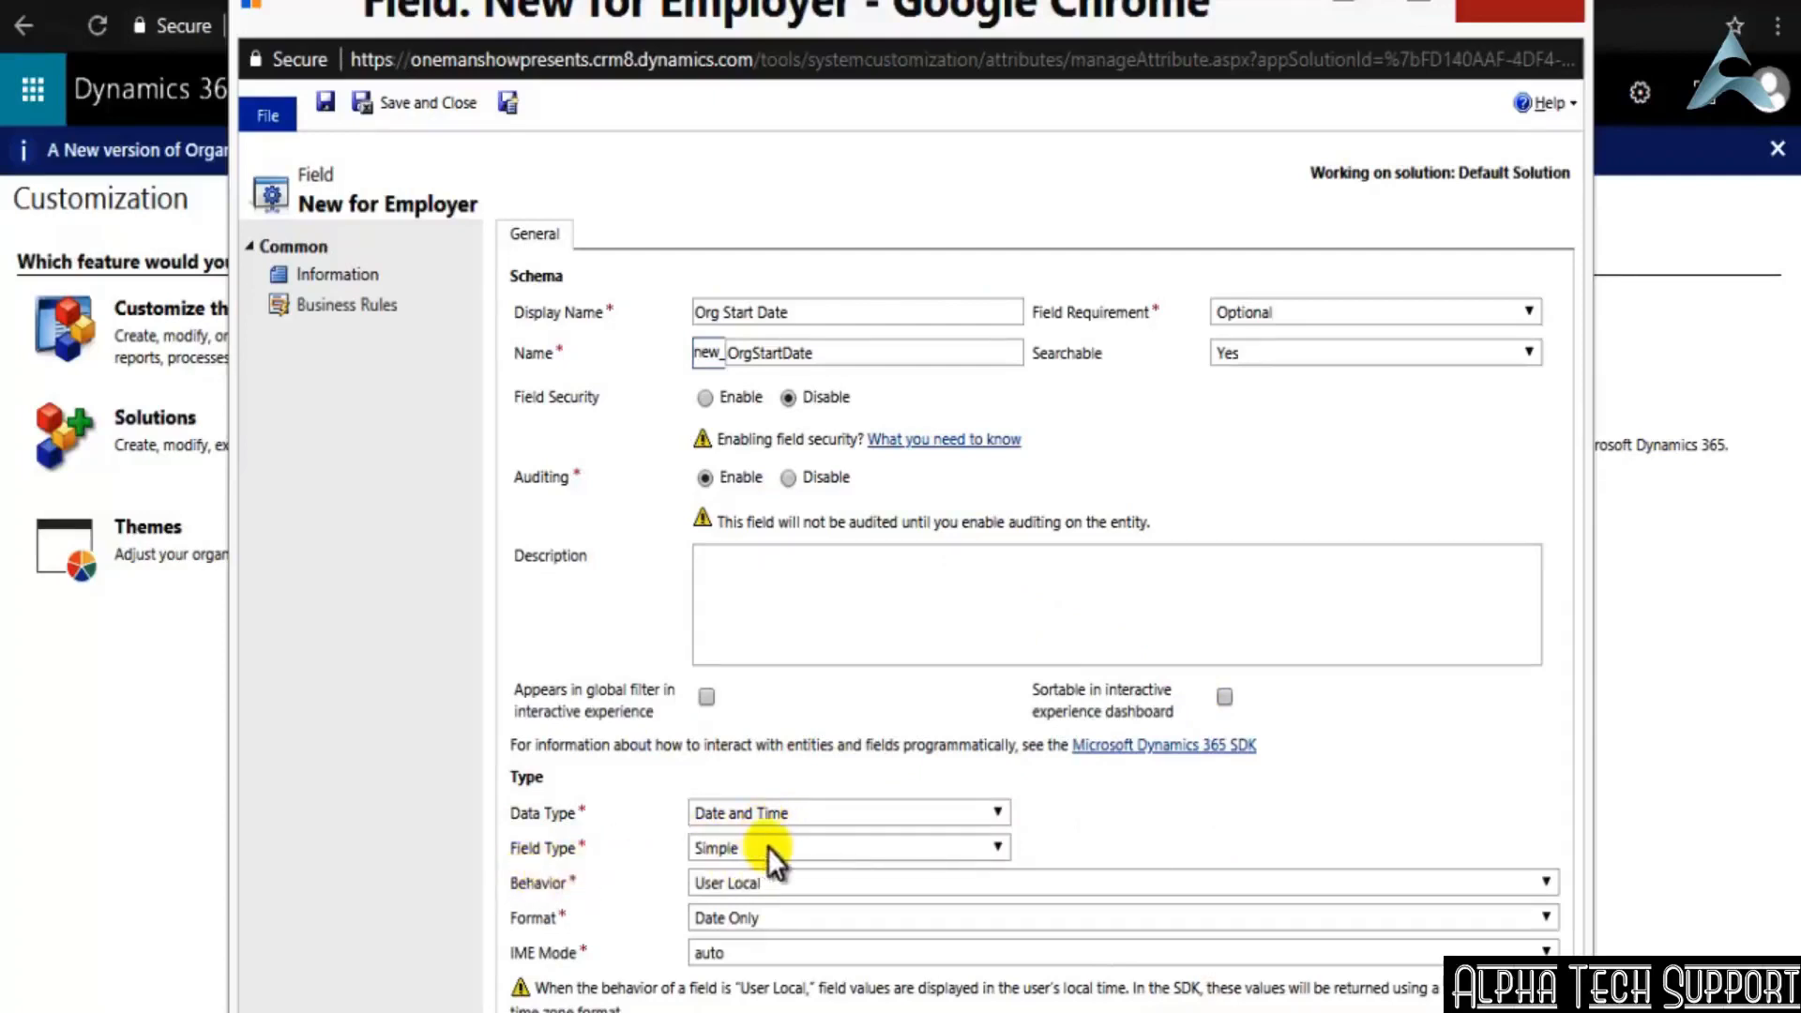
Try the Date Only and Time-Zone Independent behaviors for the Org Start Date field, keeping the IME mode at auto
{"action": "left_click", "coordinate": [848, 888]}
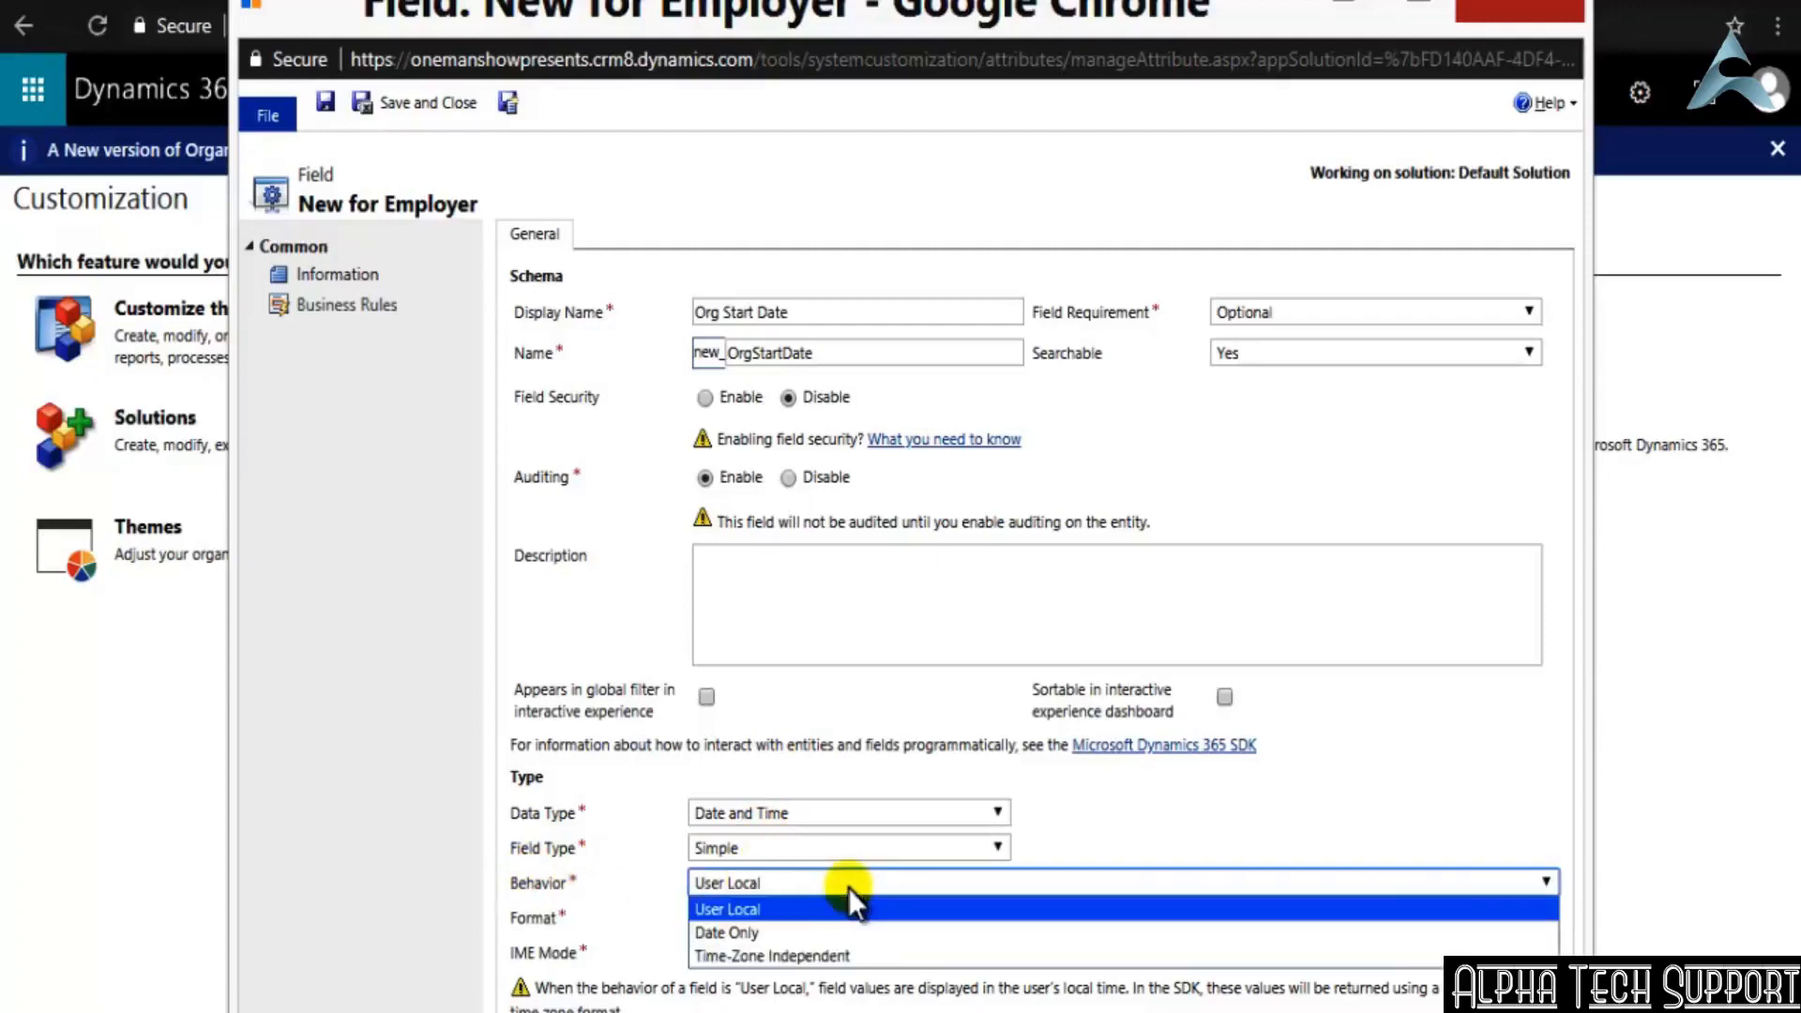
{"action": "left_click", "coordinate": [813, 931]}
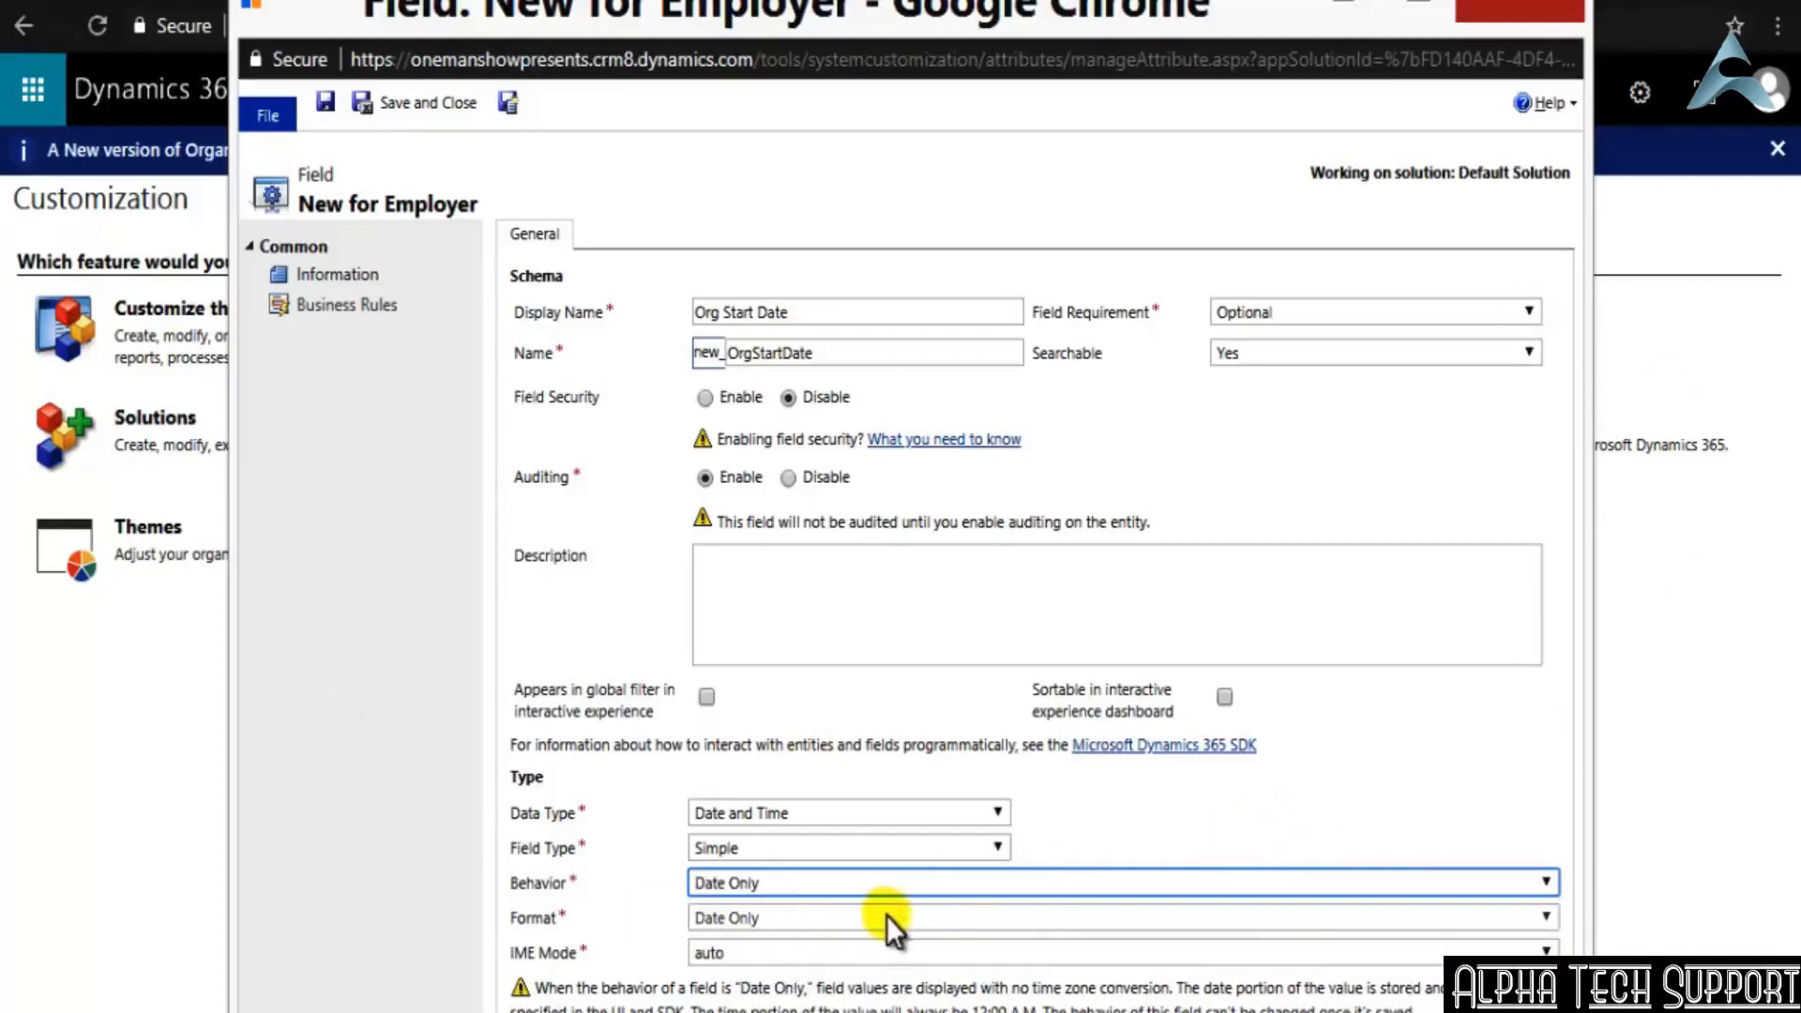
{"action": "left_click", "coordinate": [863, 951]}
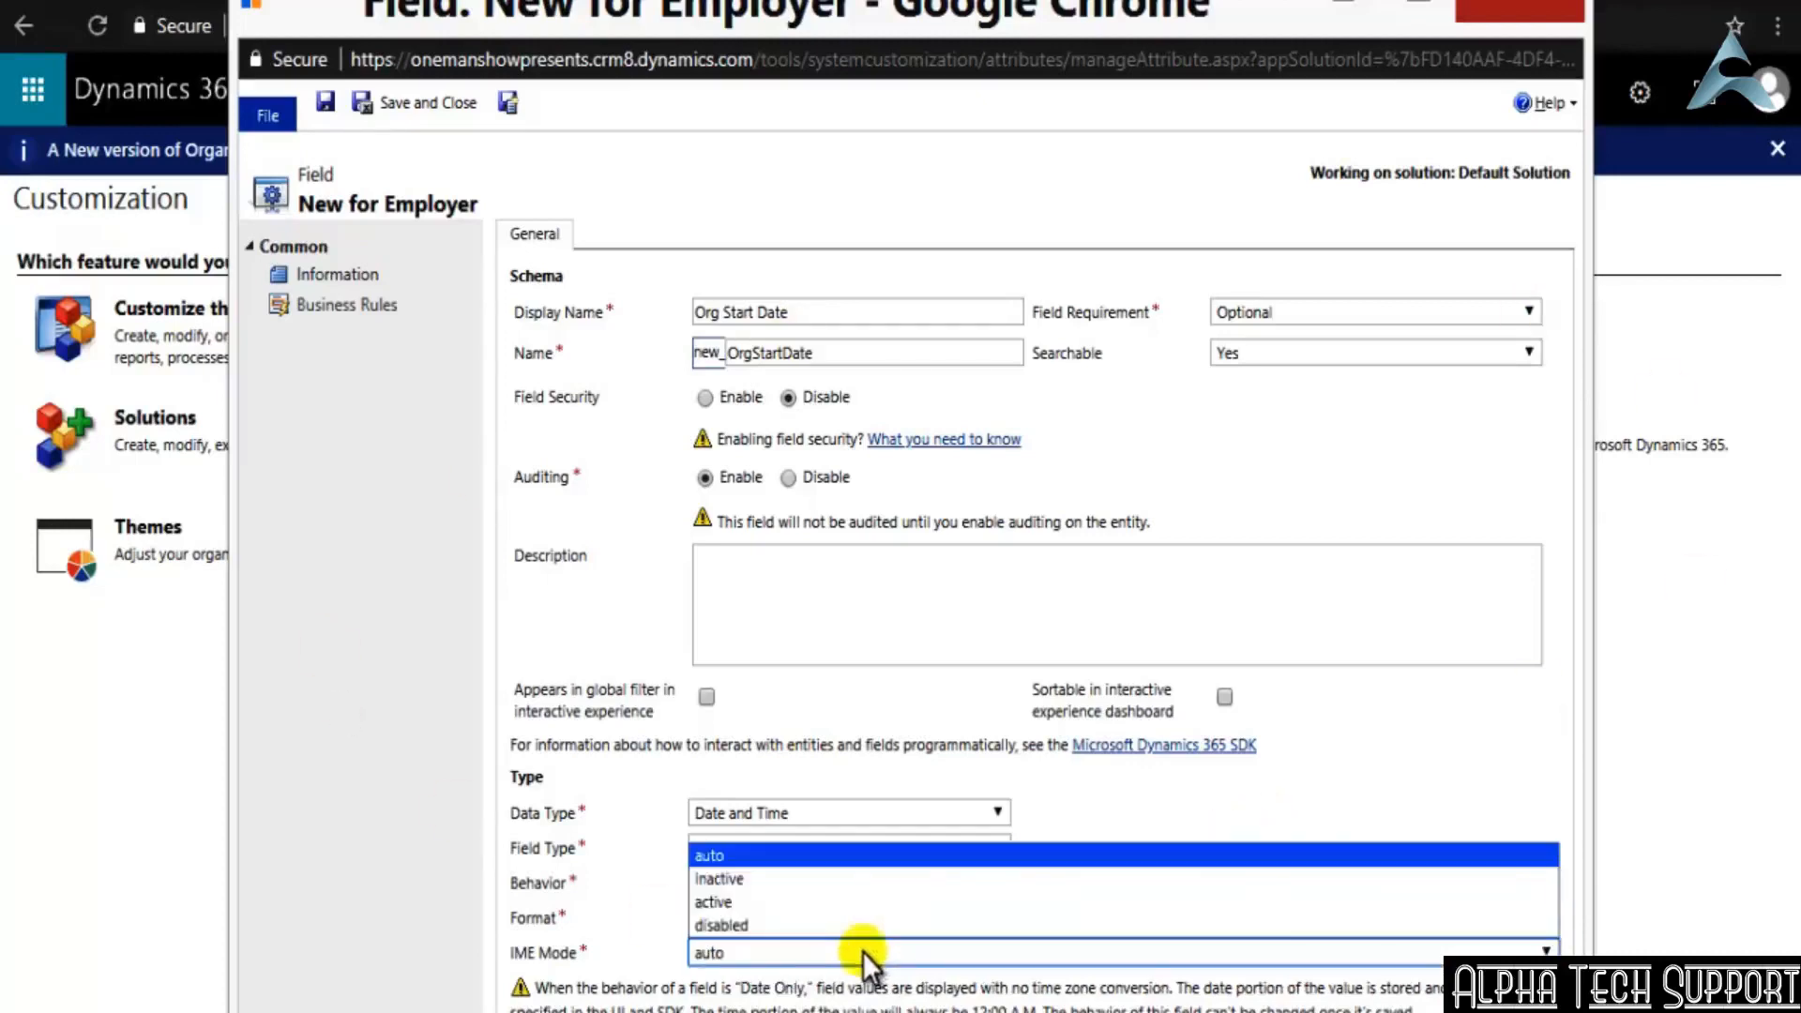
{"action": "left_click", "coordinate": [863, 951]}
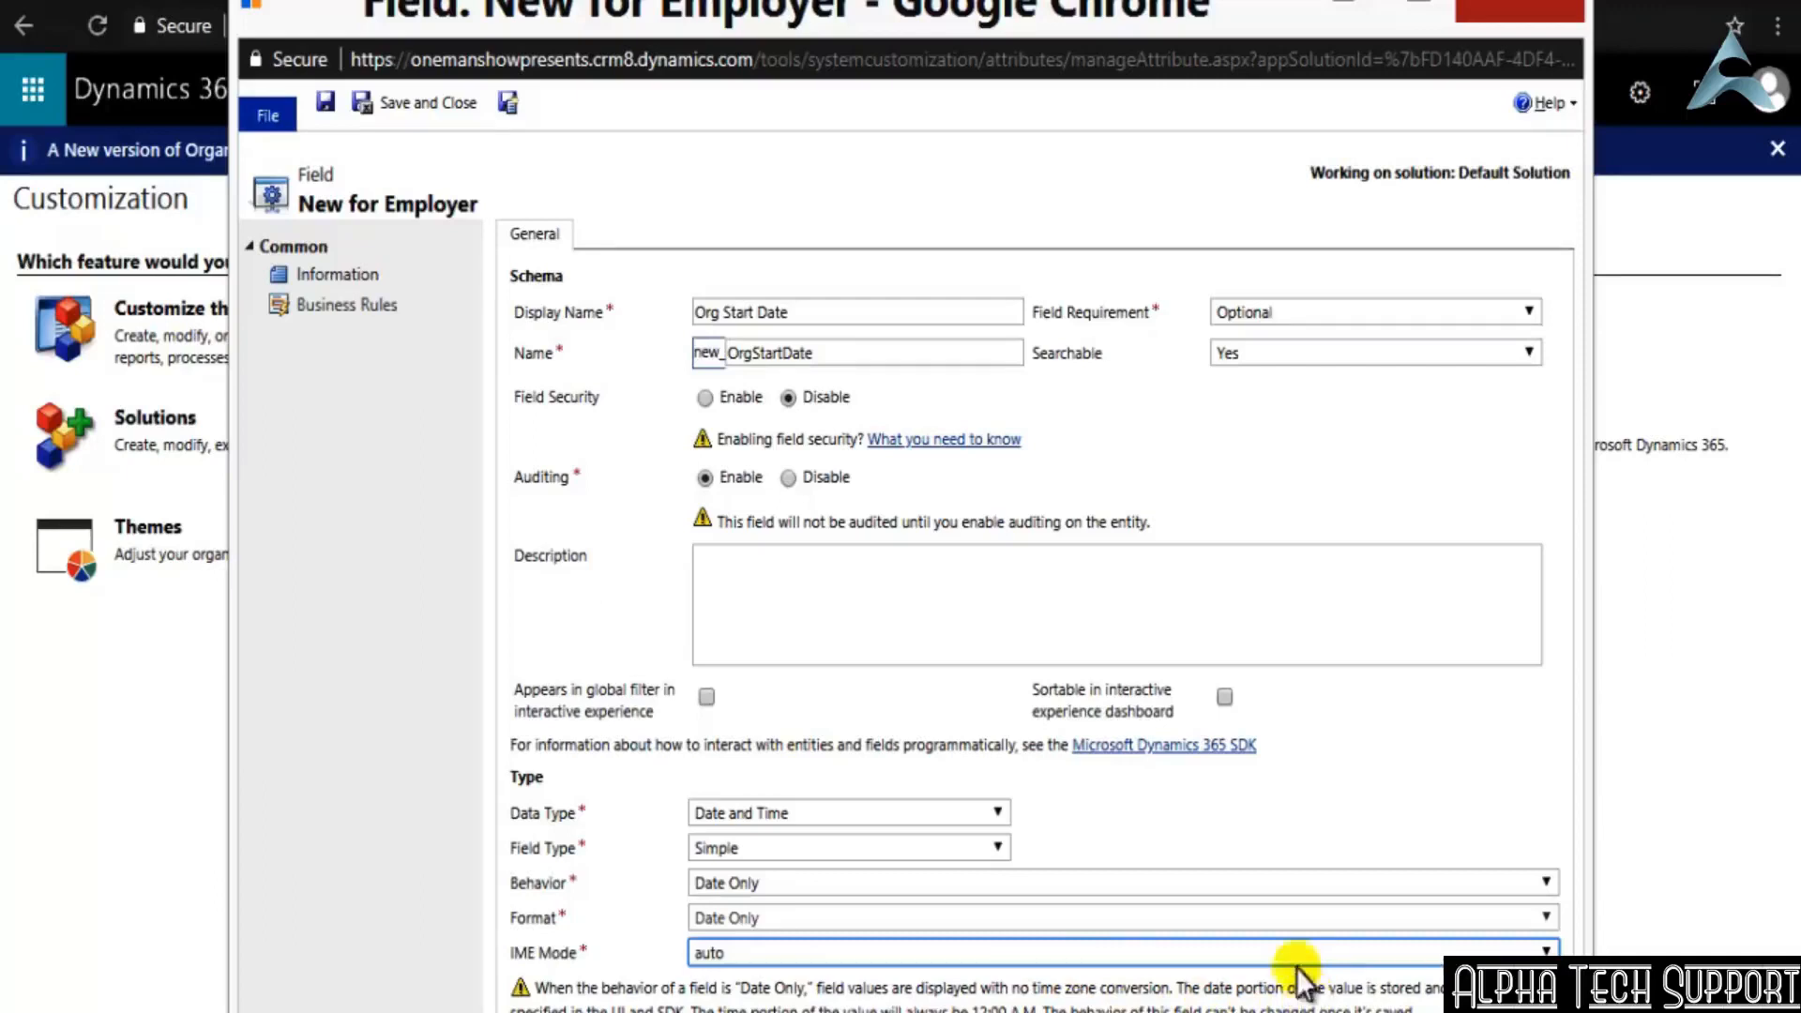
{"action": "left_click", "coordinate": [1069, 883]}
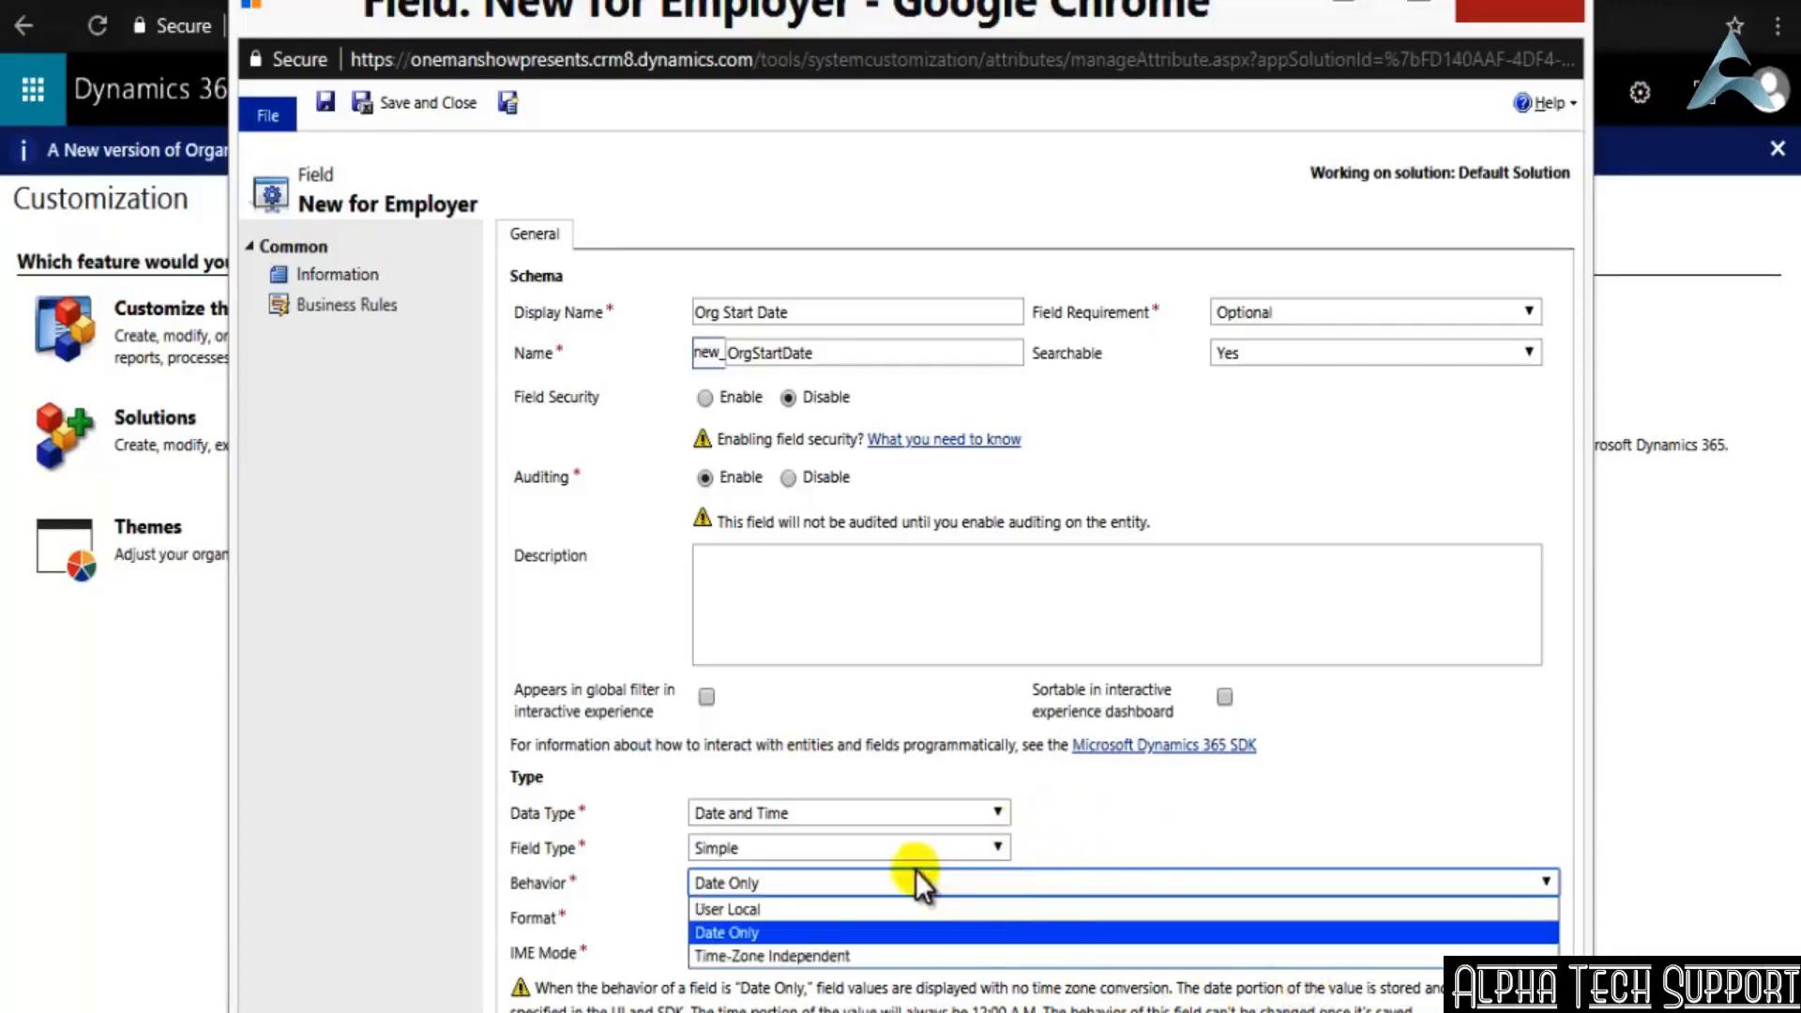
{"action": "left_click", "coordinate": [794, 957]}
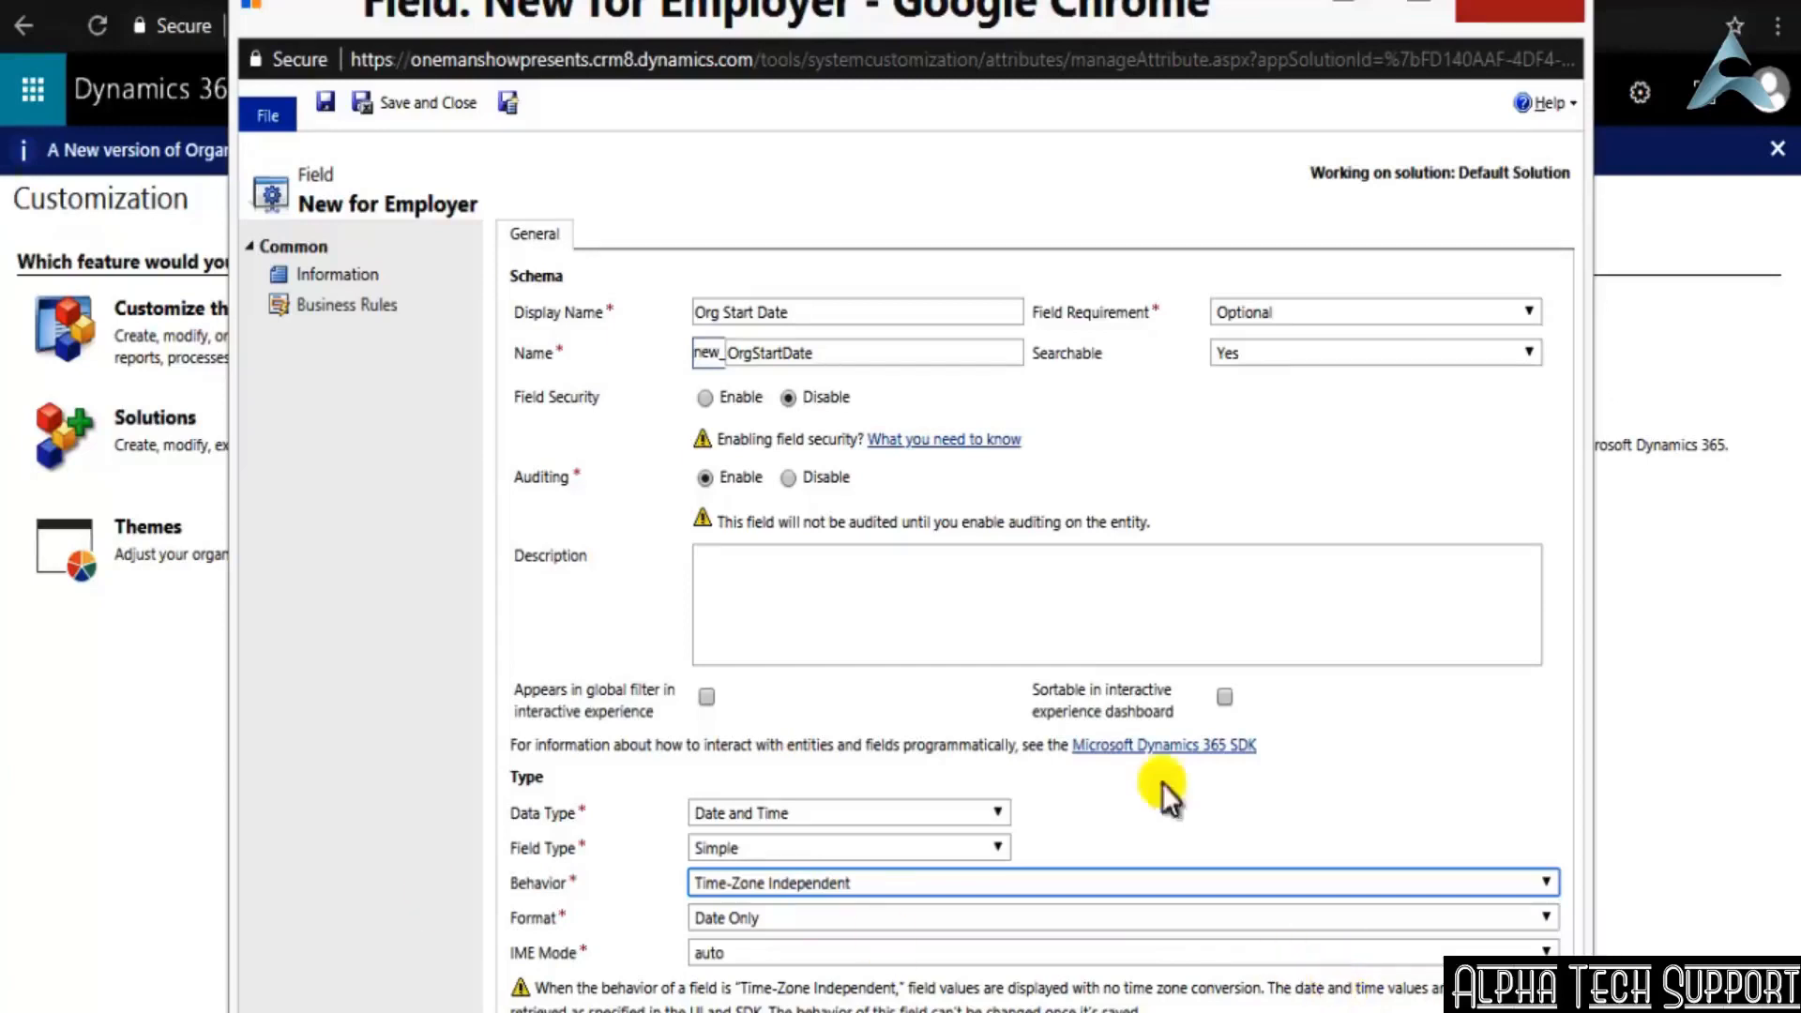
Set the Org Start Date field's behavior to User Local and its format to Date and Time, and save and close the field
{"action": "left_click", "coordinate": [1117, 883]}
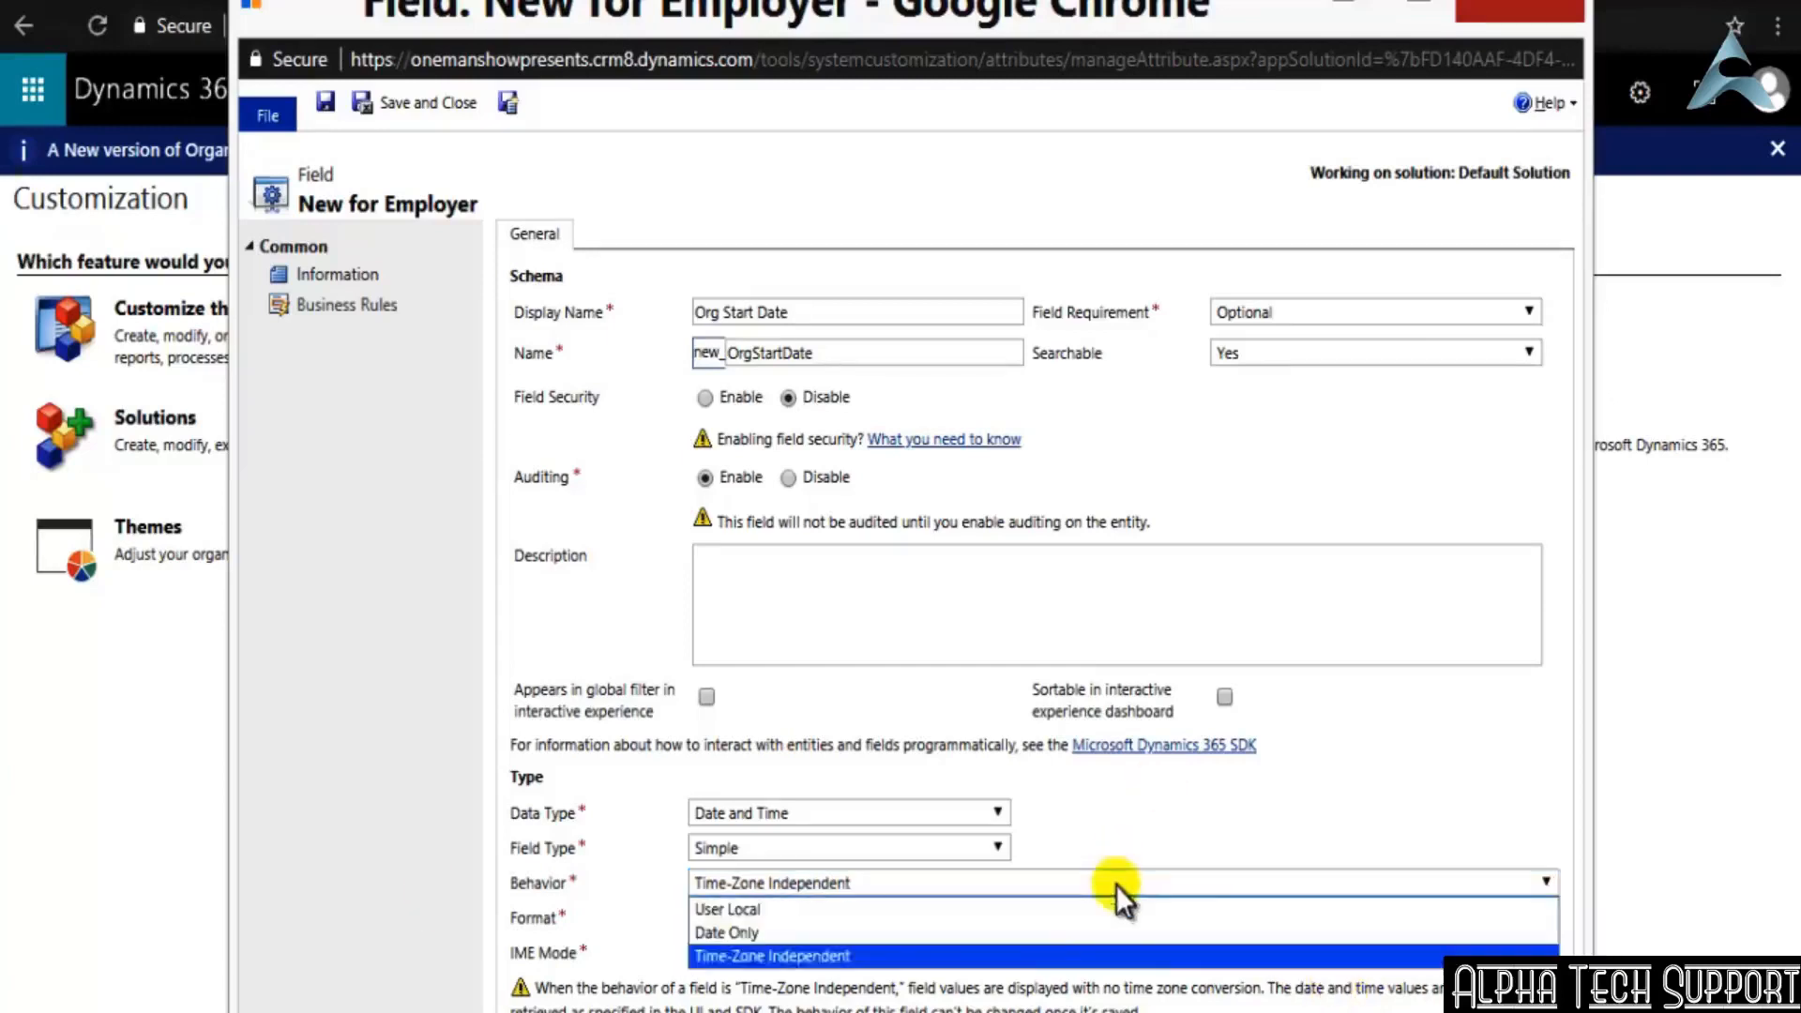
{"action": "left_click", "coordinate": [769, 911]}
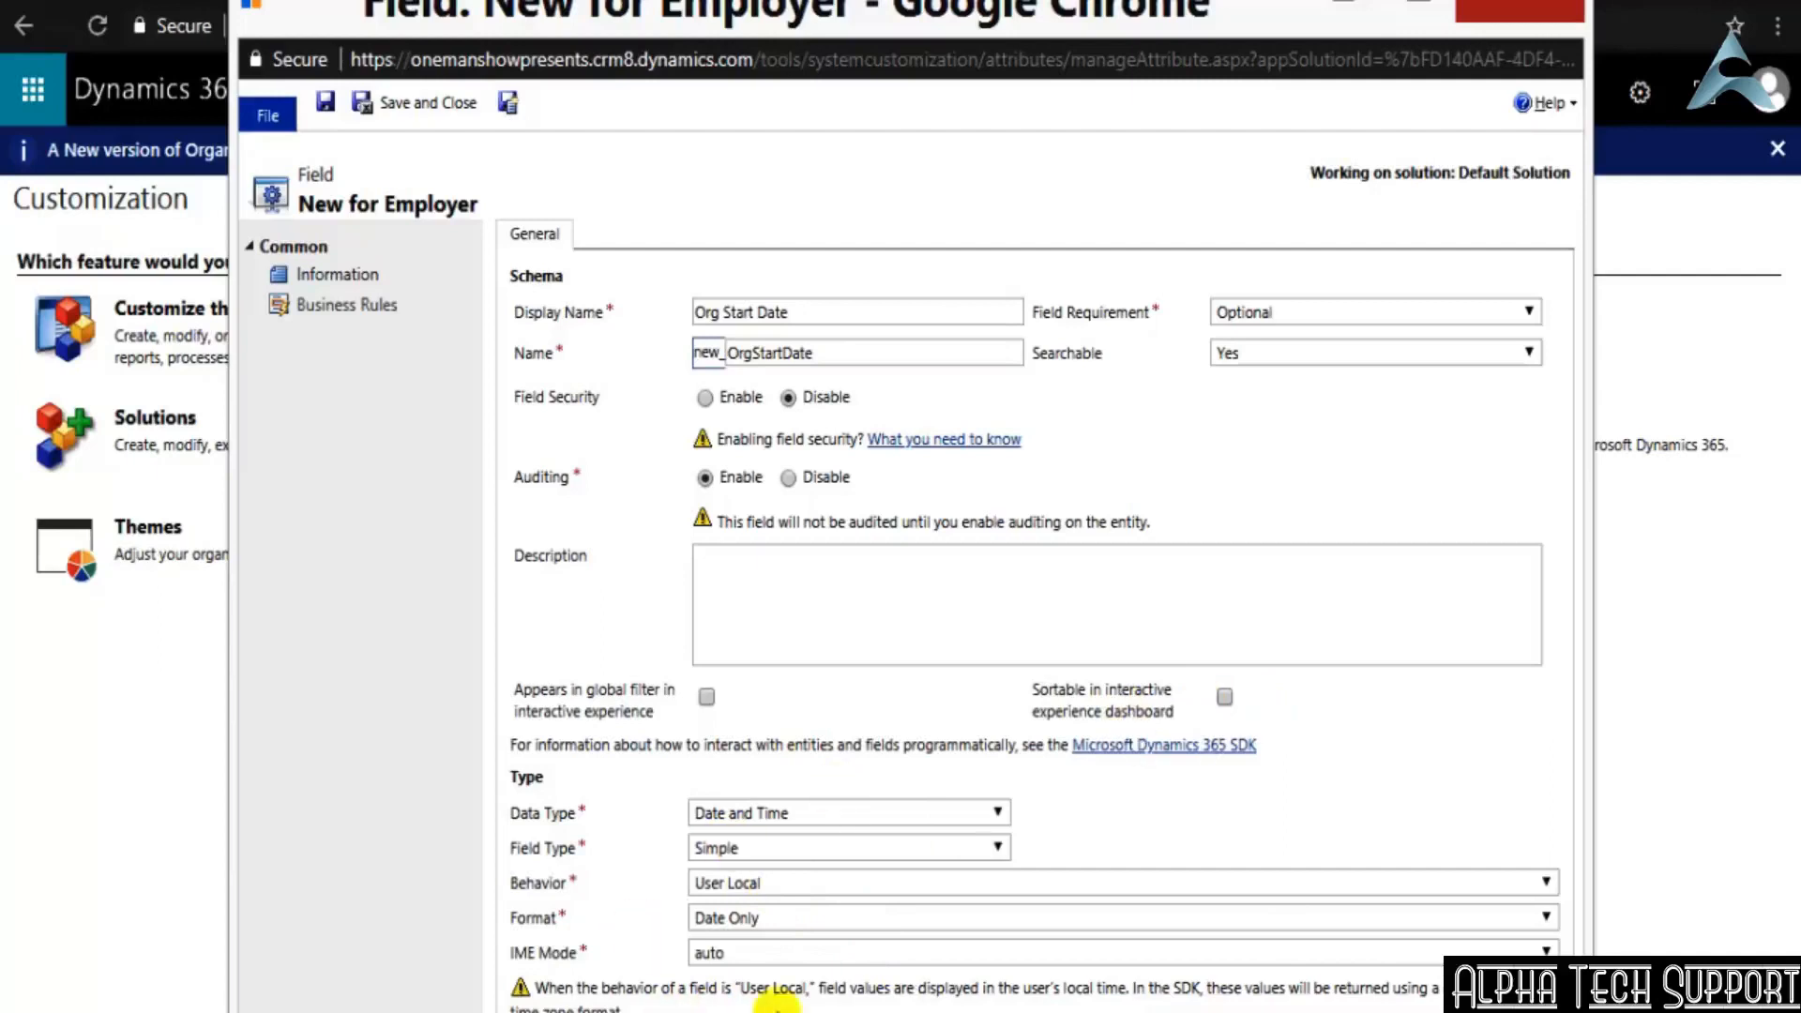
{"action": "left_click", "coordinate": [835, 916]}
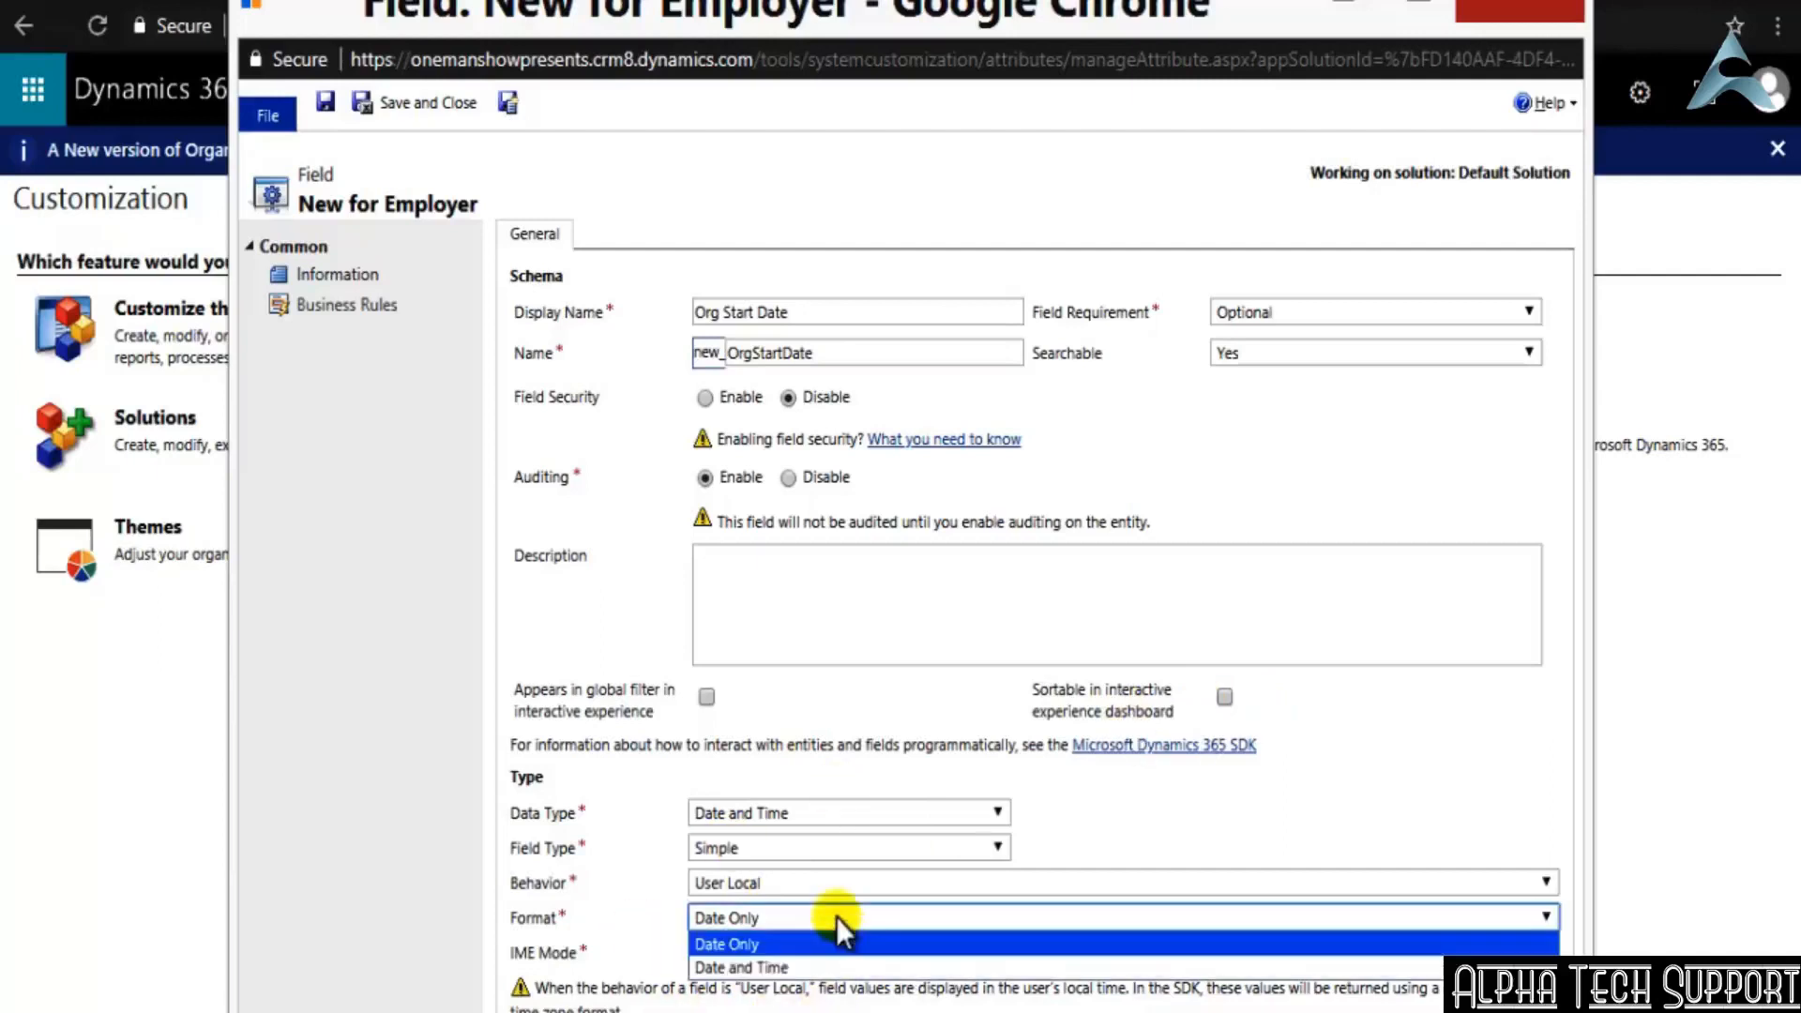
{"action": "left_click", "coordinate": [805, 968]}
{"action": "left_click", "coordinate": [1140, 797]}
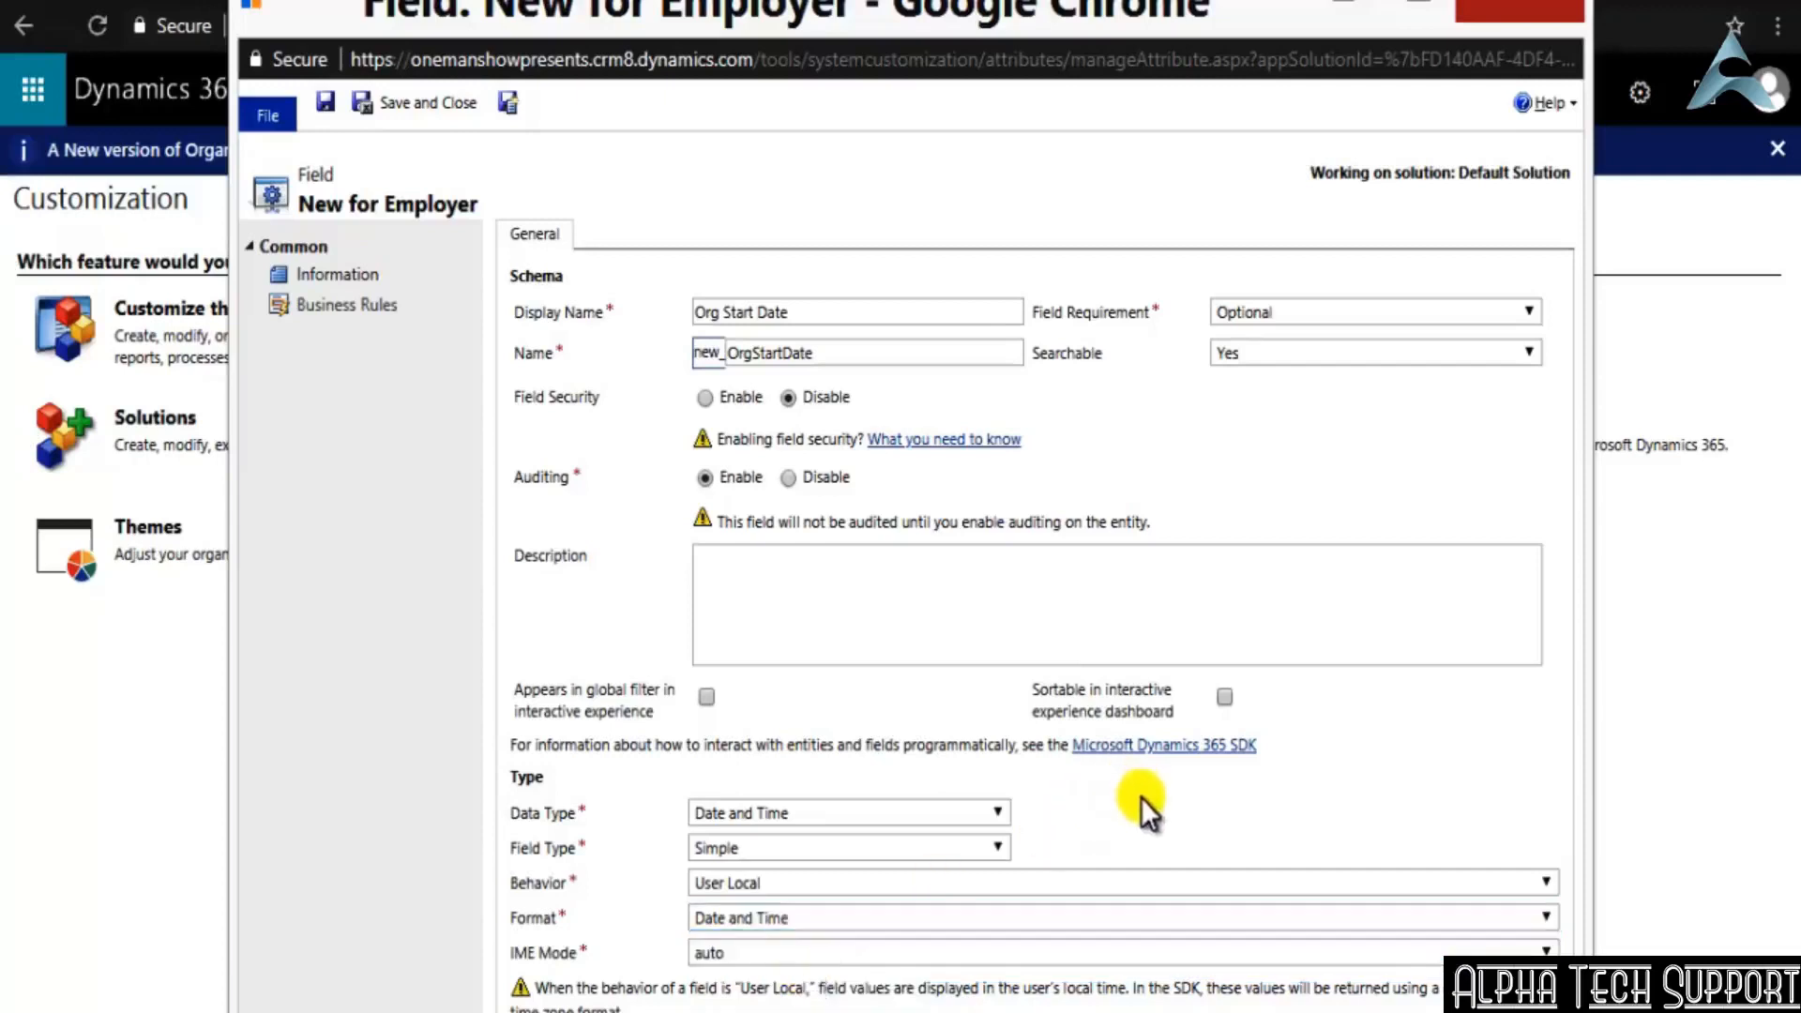
{"action": "left_click", "coordinate": [432, 100]}
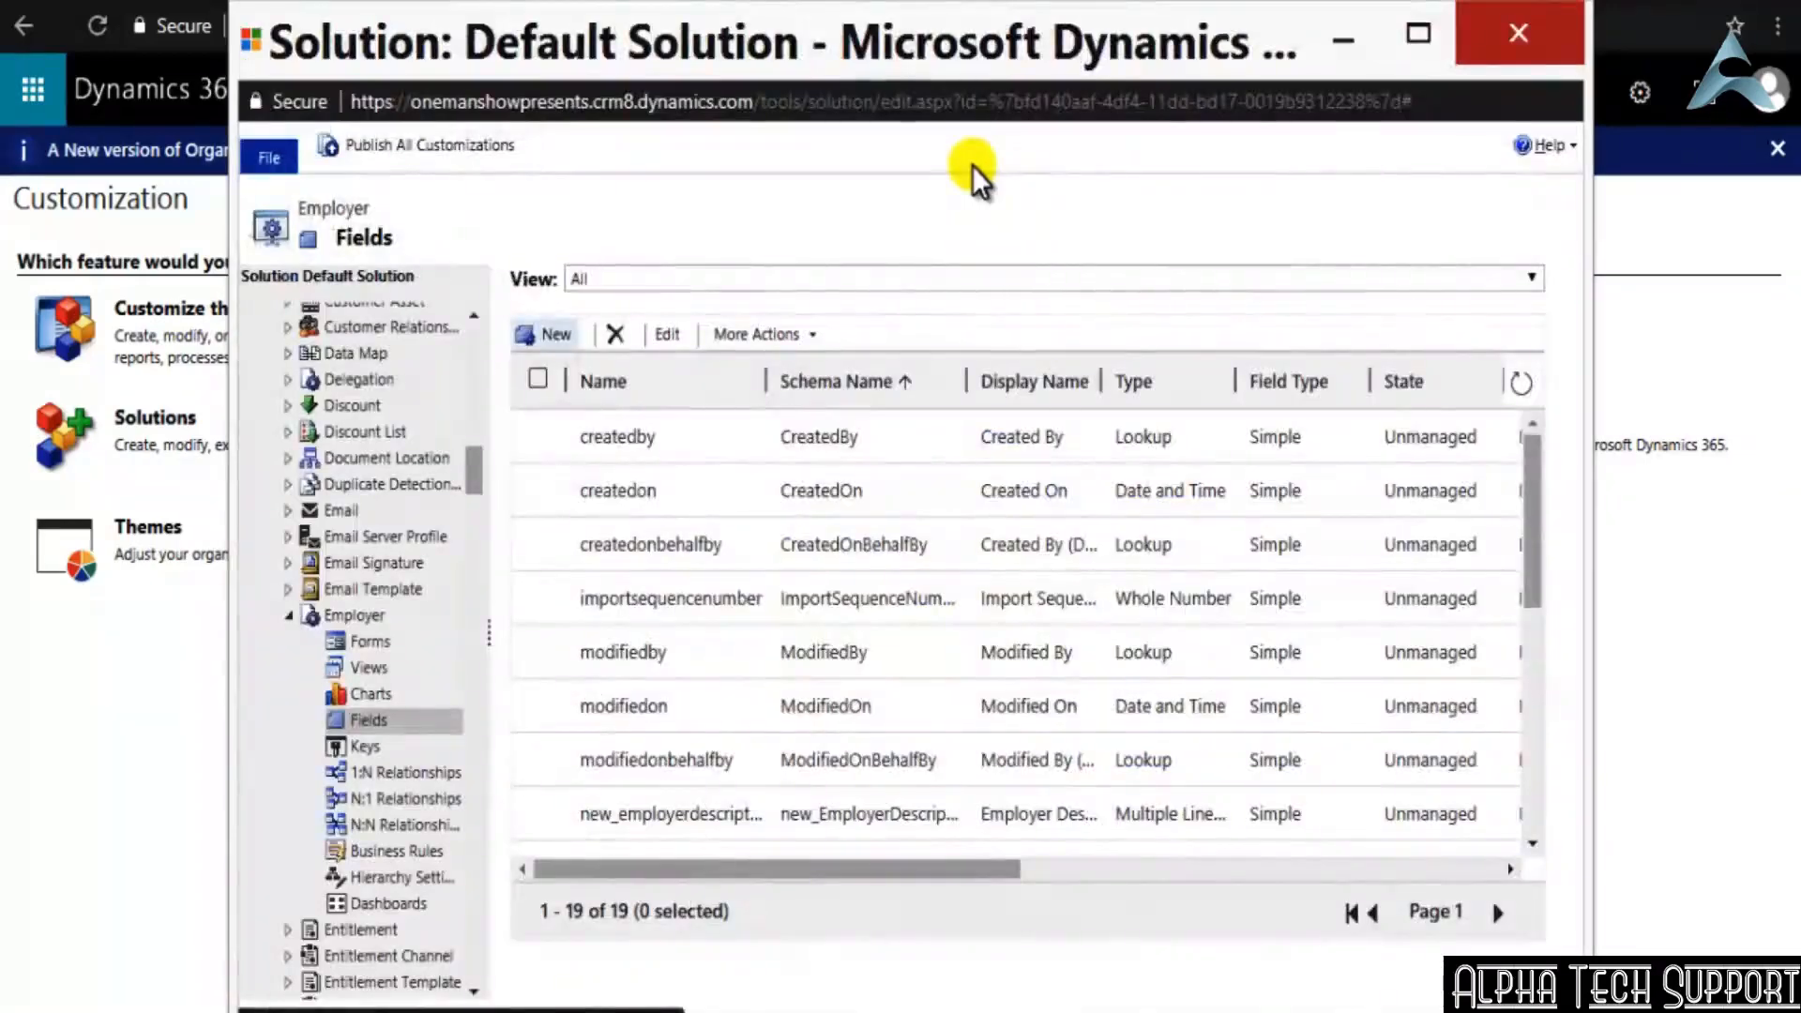
Review the Employer field list, publish all customizations and close the solution window
{"action": "scroll", "coordinate": [764, 788], "scroll_direction": "down", "scroll_amount": 1}
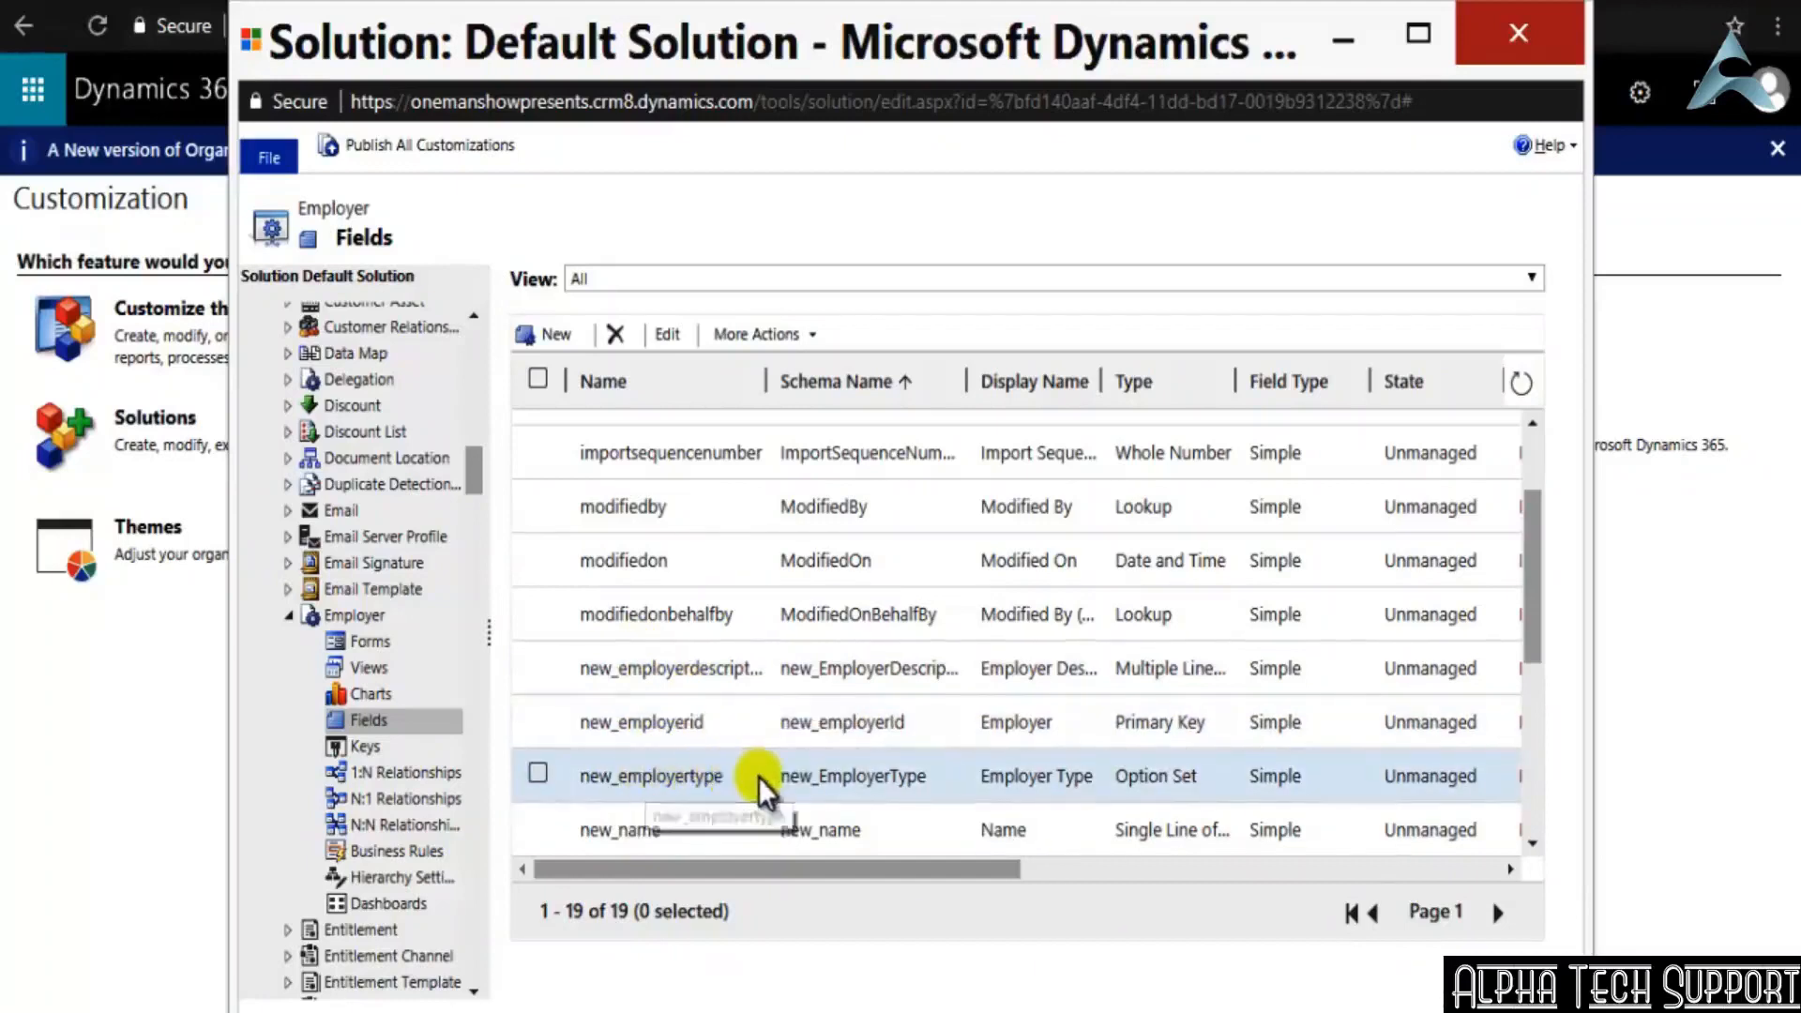
{"action": "scroll", "coordinate": [750, 783], "scroll_direction": "down", "scroll_amount": 3}
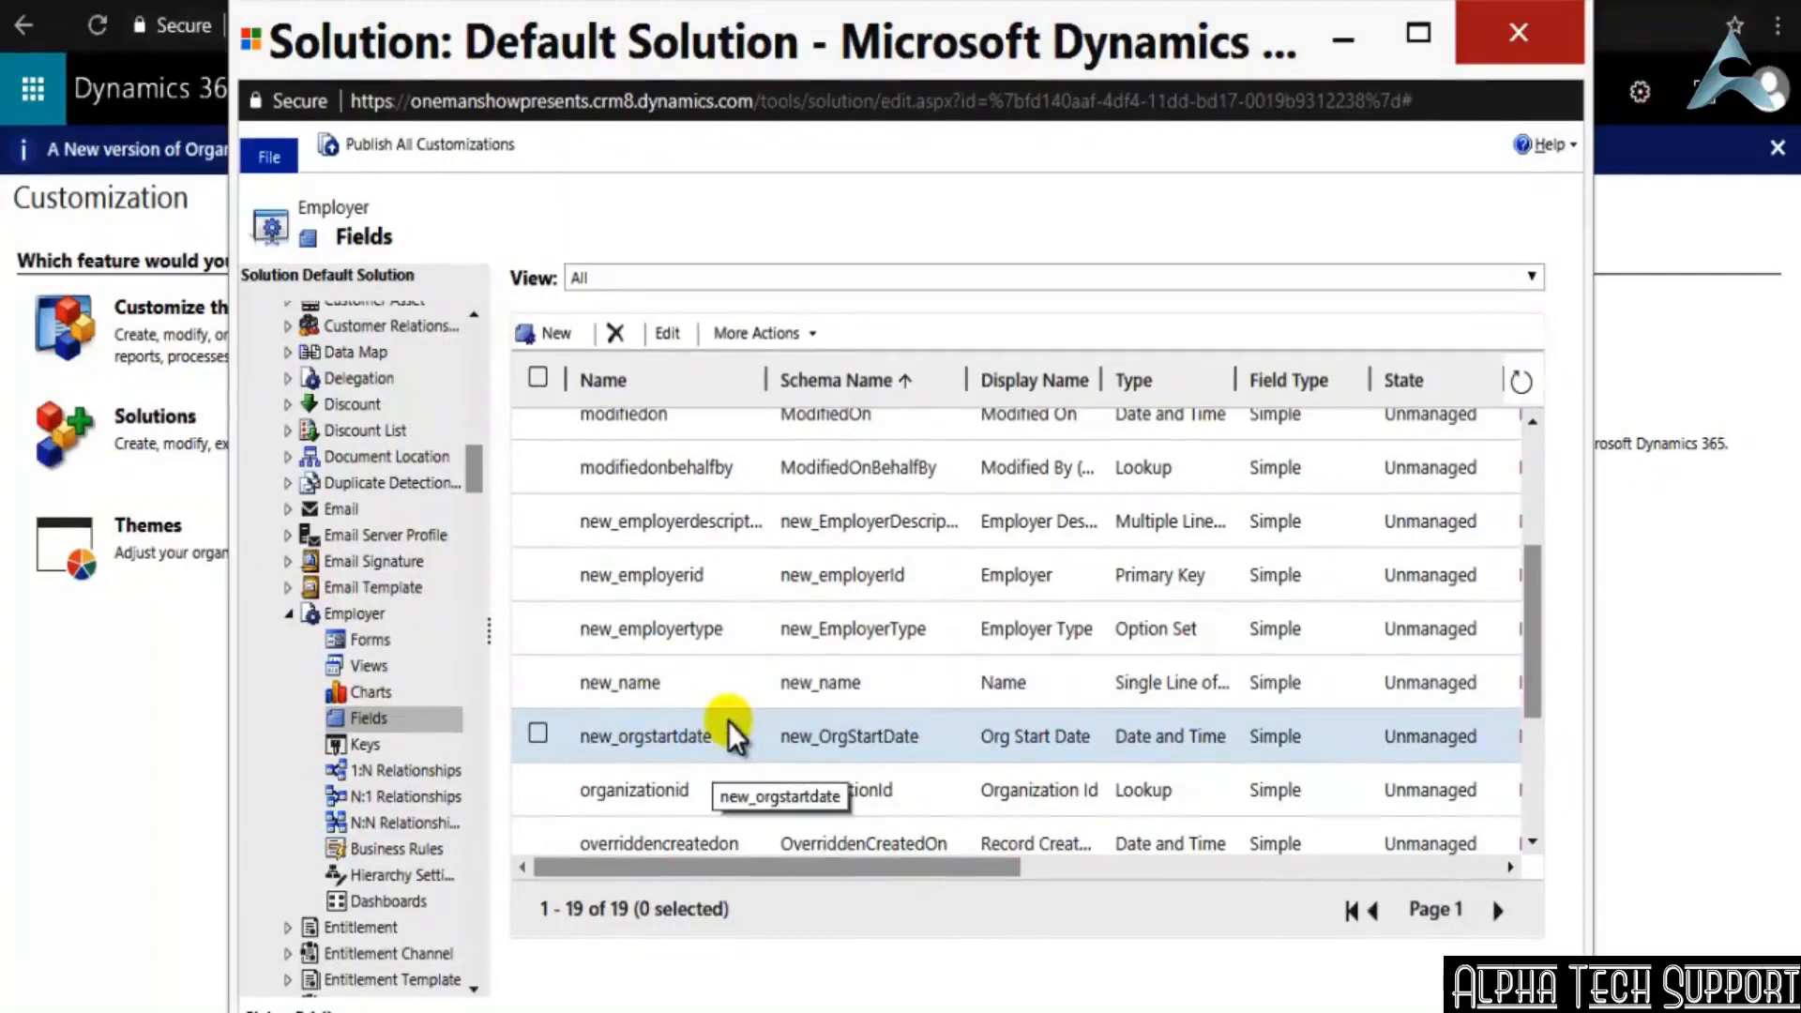
{"action": "left_click", "coordinate": [419, 150]}
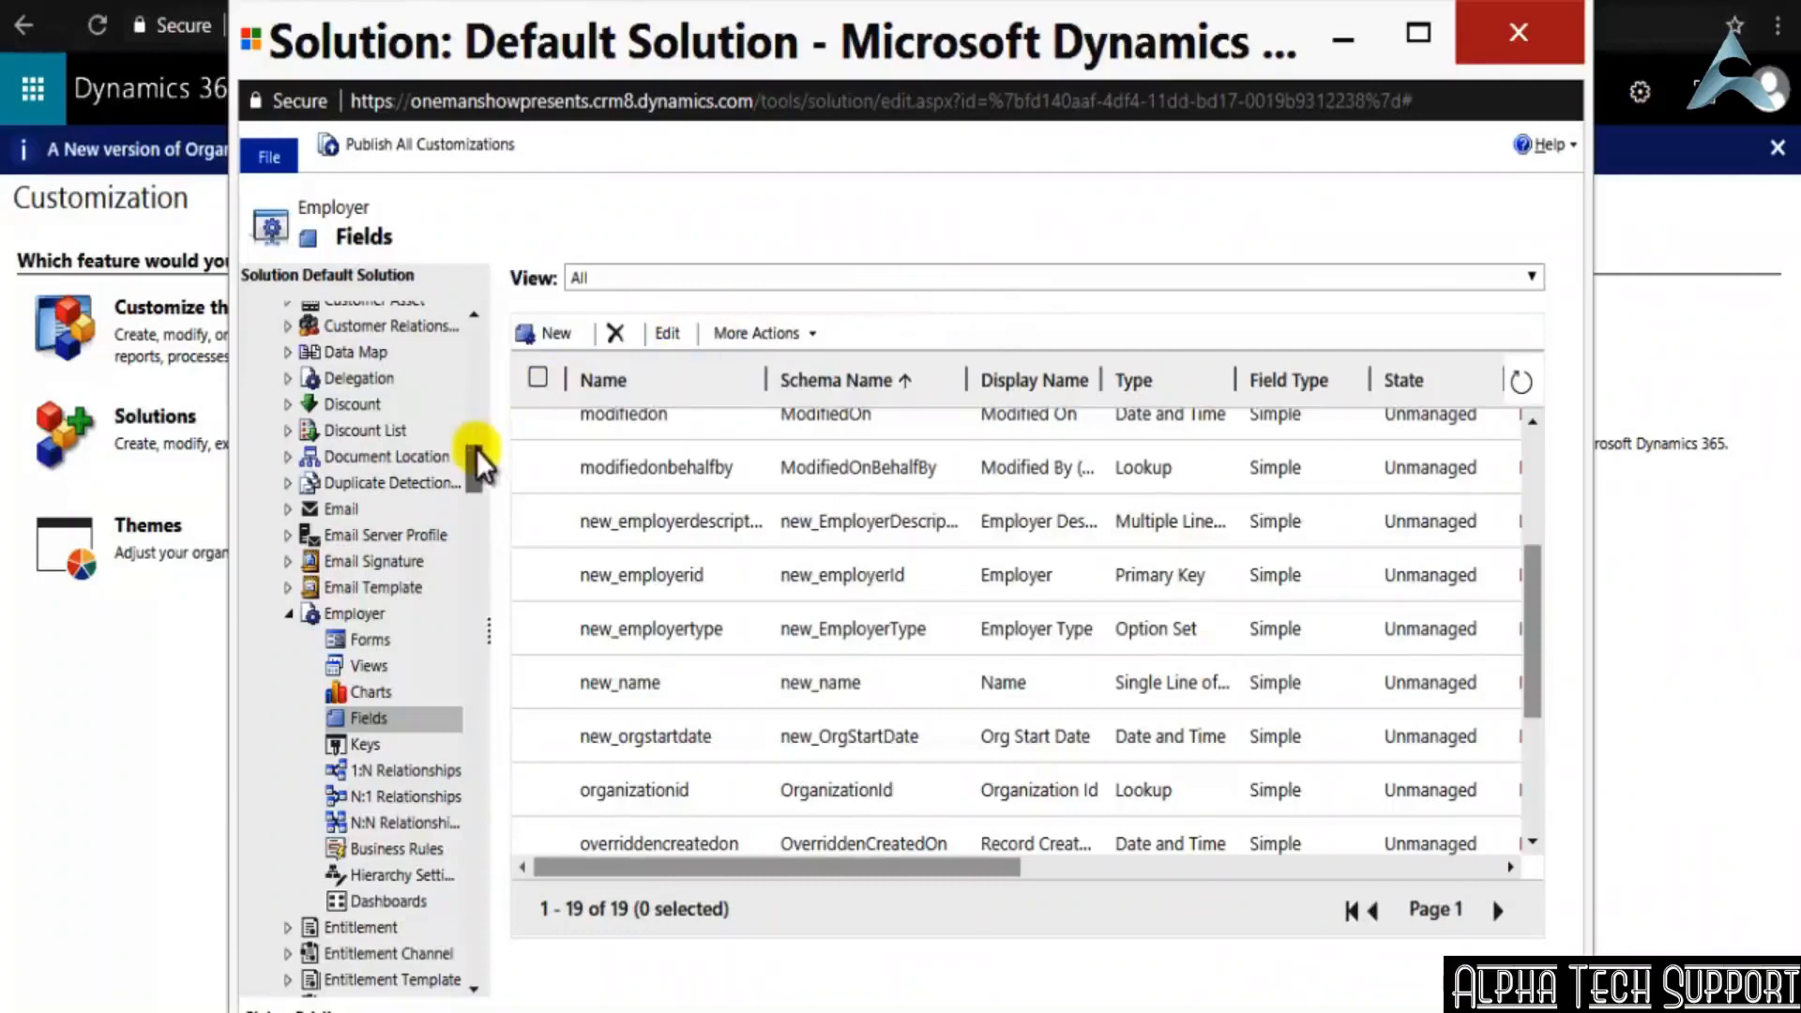
{"action": "left_click_drag", "start_coordinate": [482, 460], "coordinate": [483, 324]}
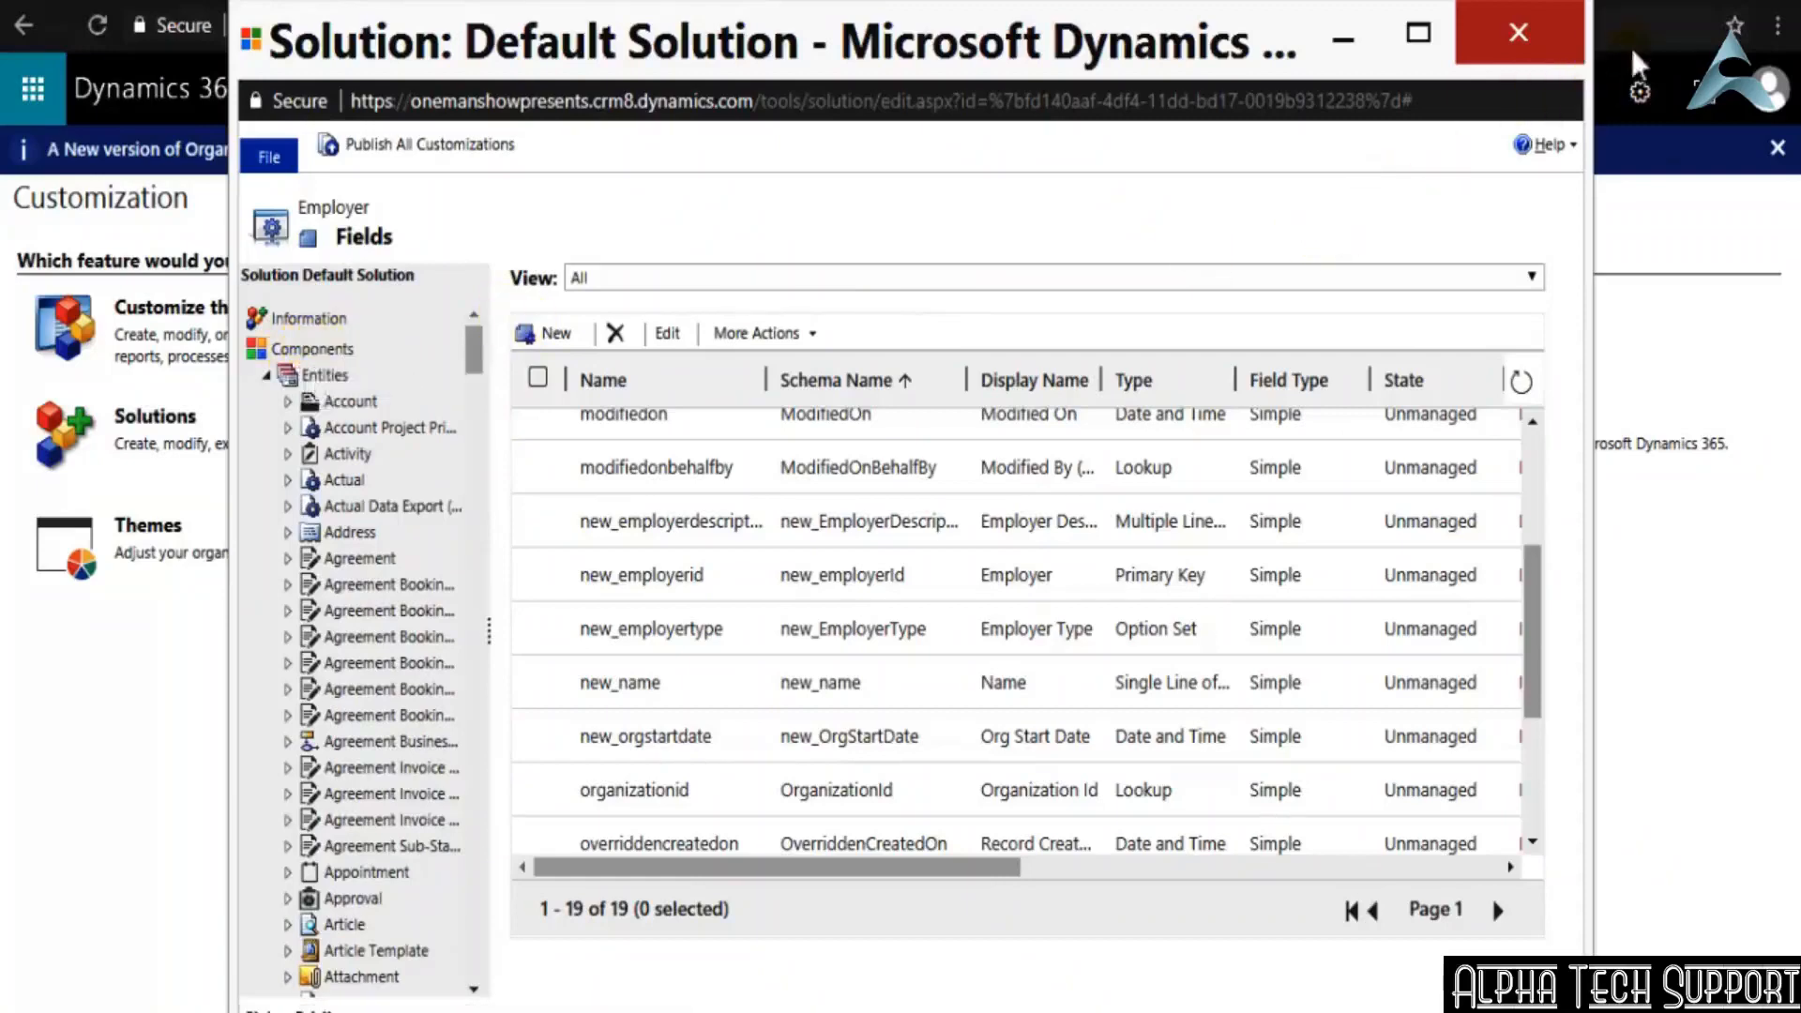
{"action": "left_click", "coordinate": [1518, 33]}
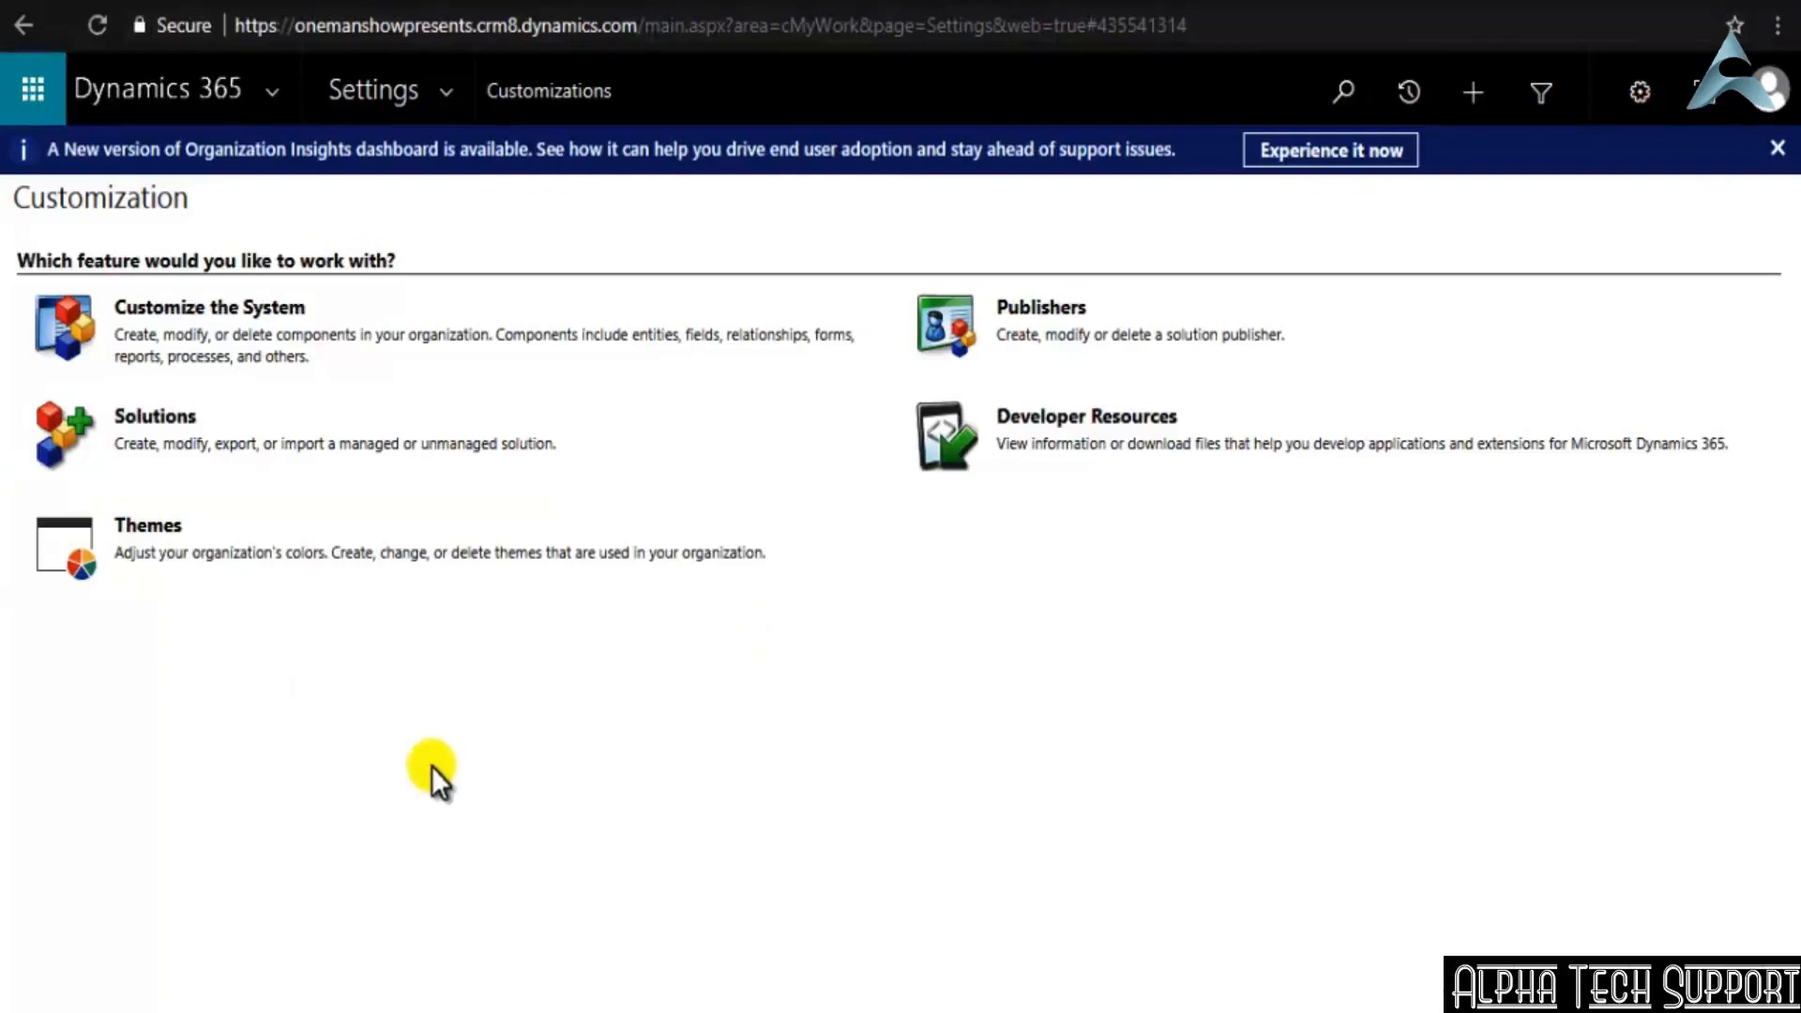
Go to the Sales area and open its list of active Employers
{"action": "left_click", "coordinate": [439, 94]}
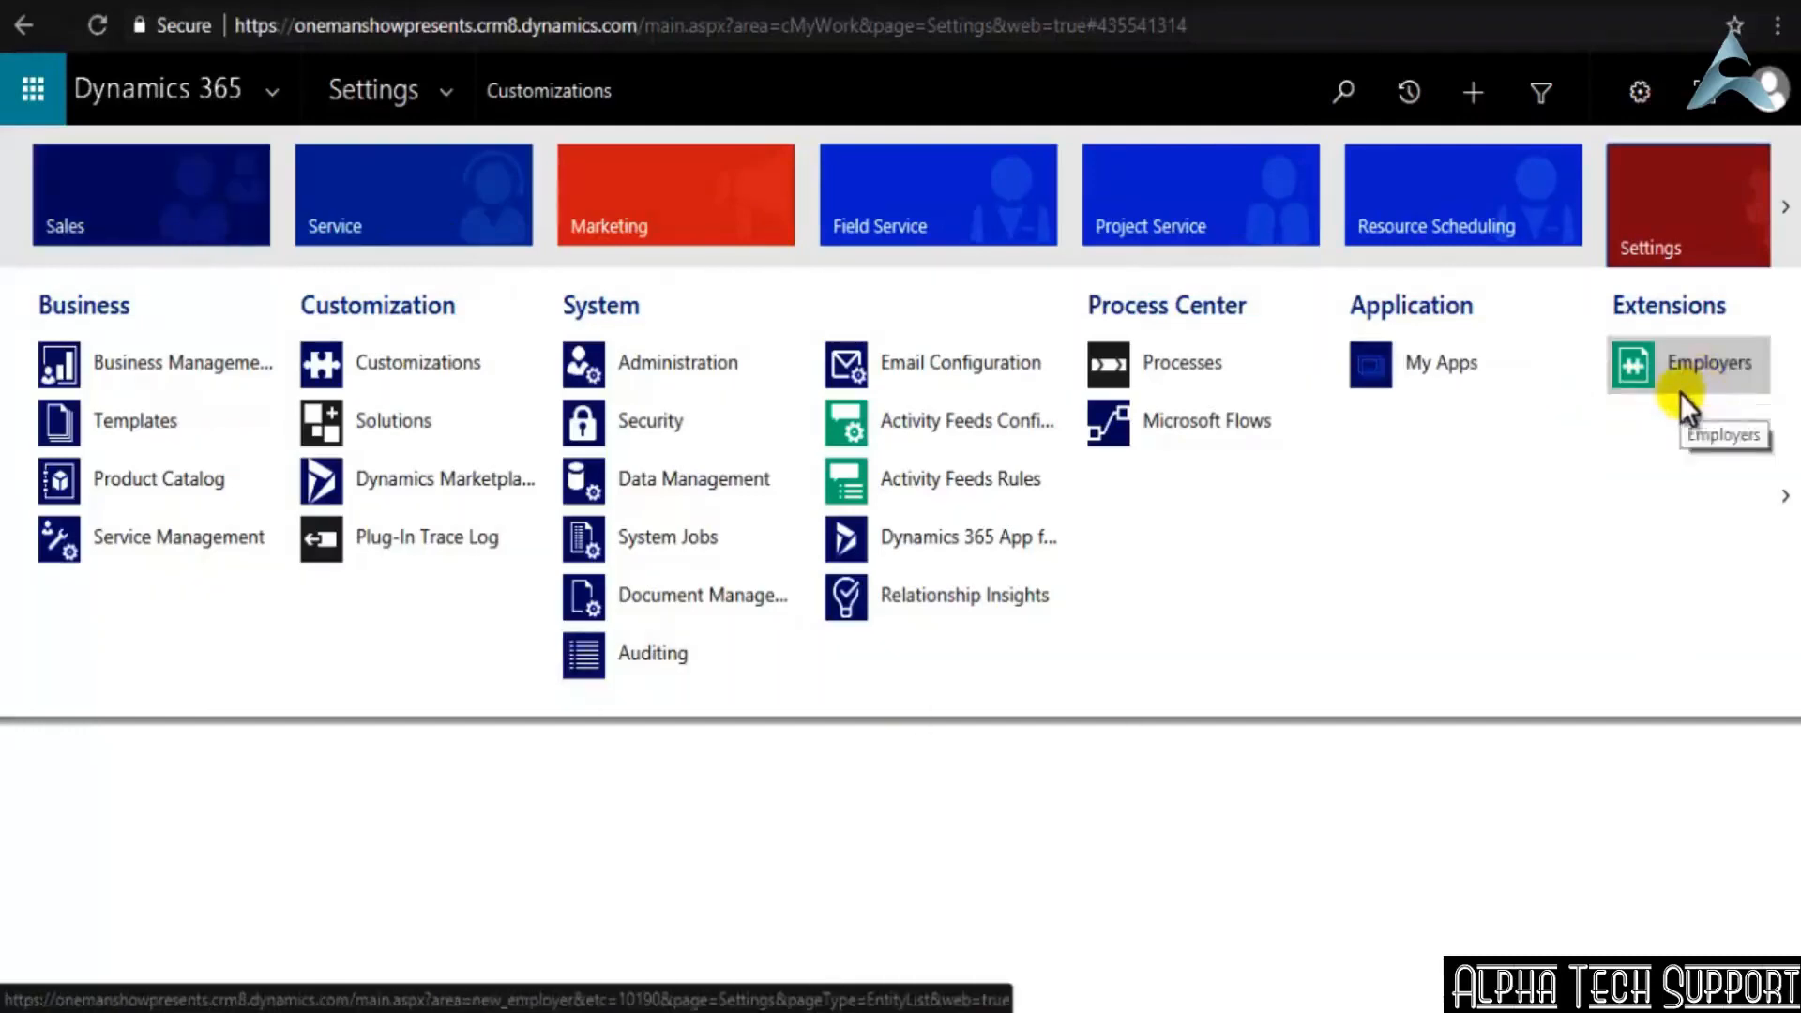
{"action": "left_click", "coordinate": [442, 93]}
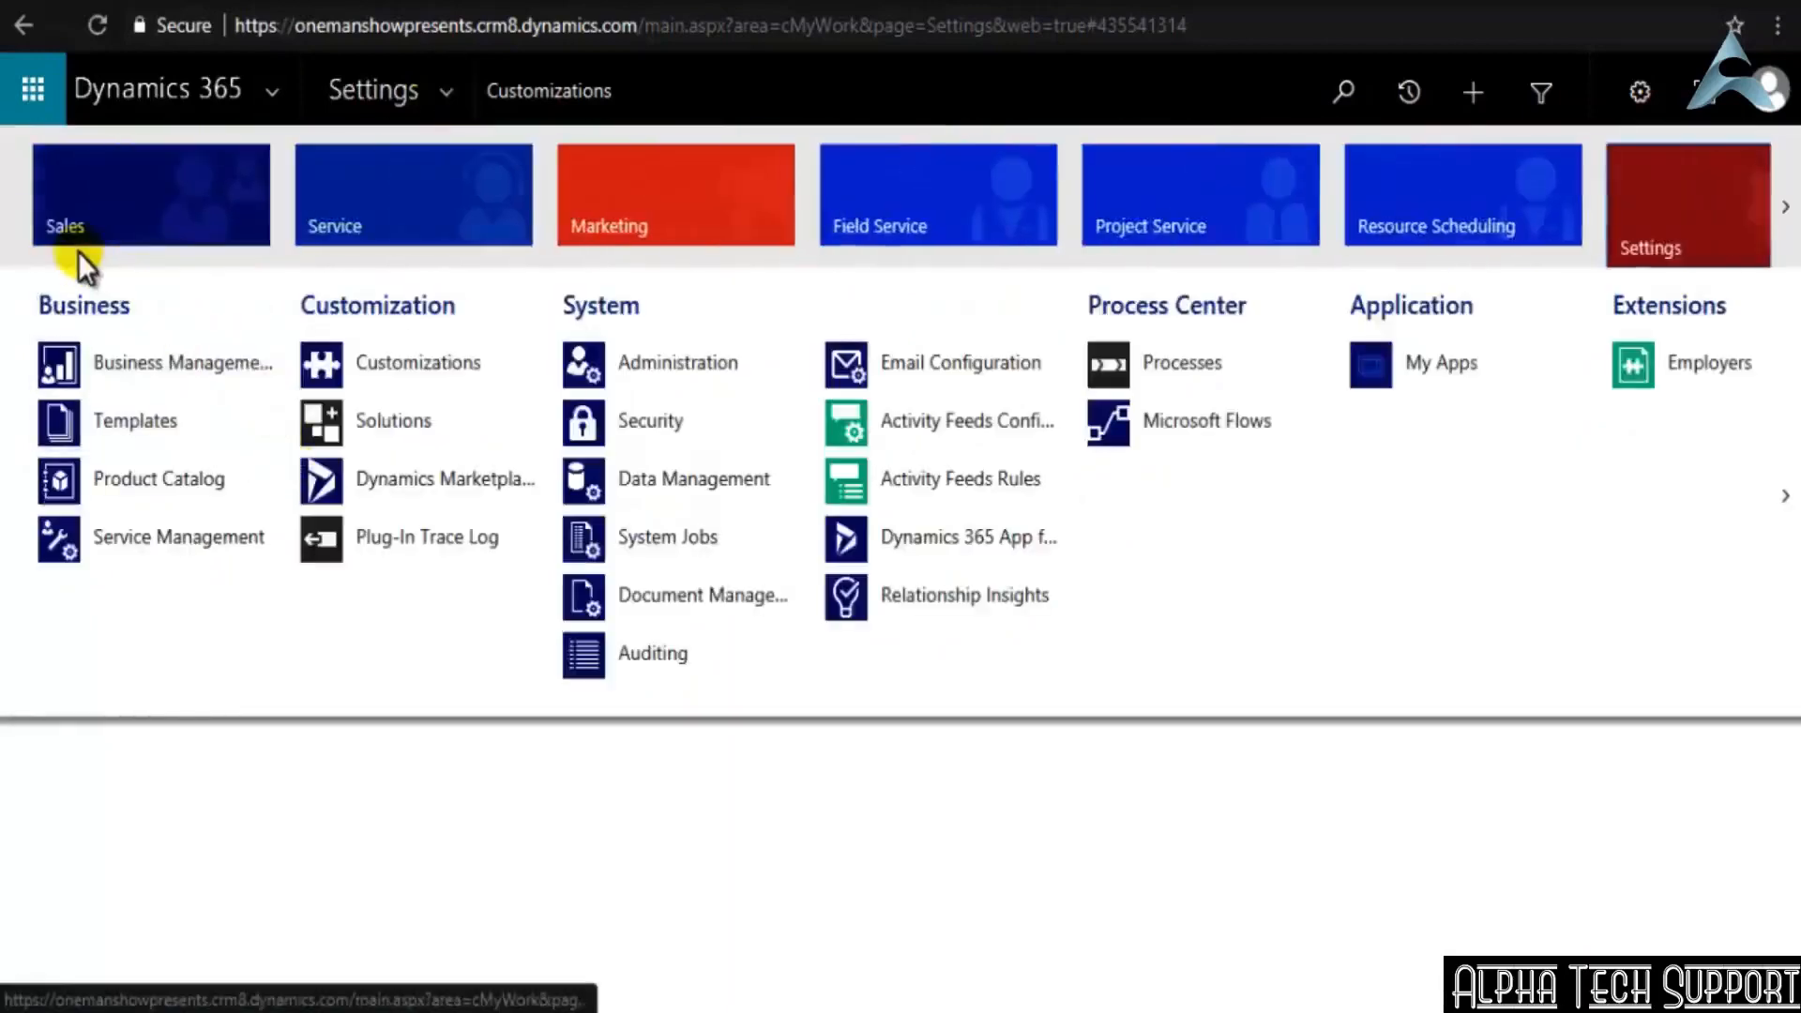
{"action": "left_click", "coordinate": [141, 223]}
{"action": "scroll", "coordinate": [1469, 420], "scroll_direction": "right", "scroll_amount": 5}
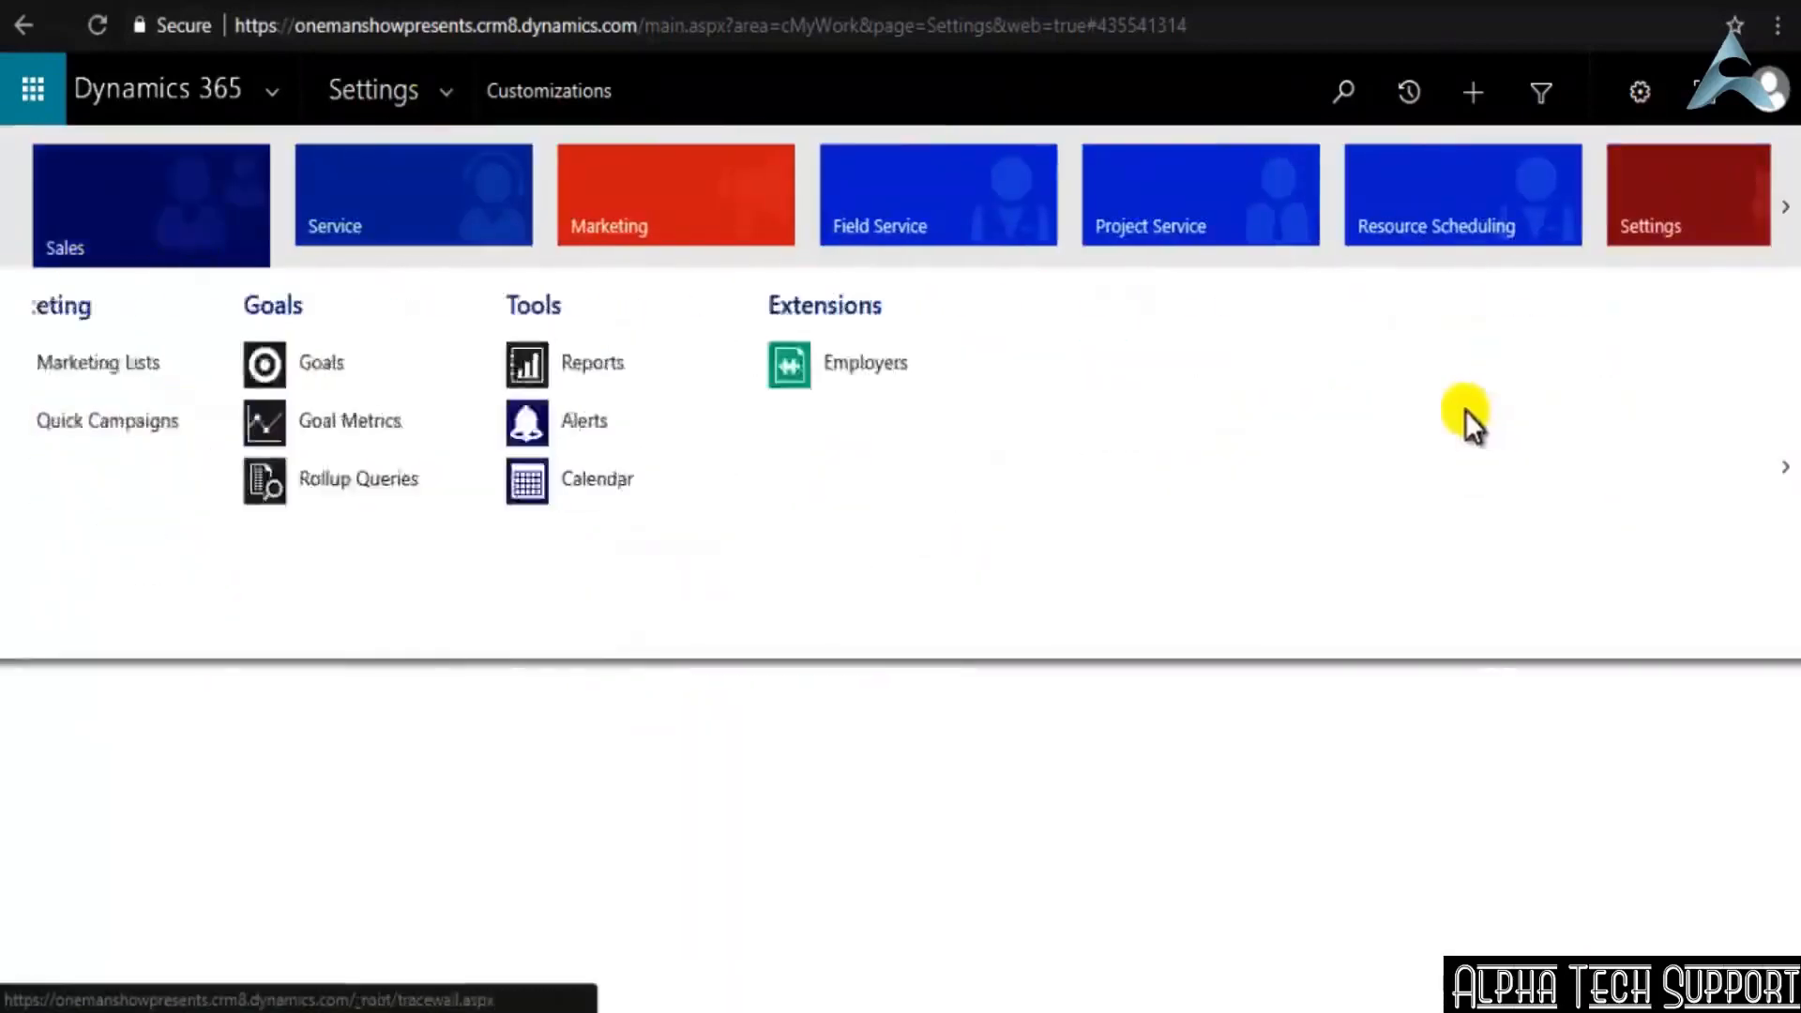
{"action": "left_click", "coordinate": [409, 366]}
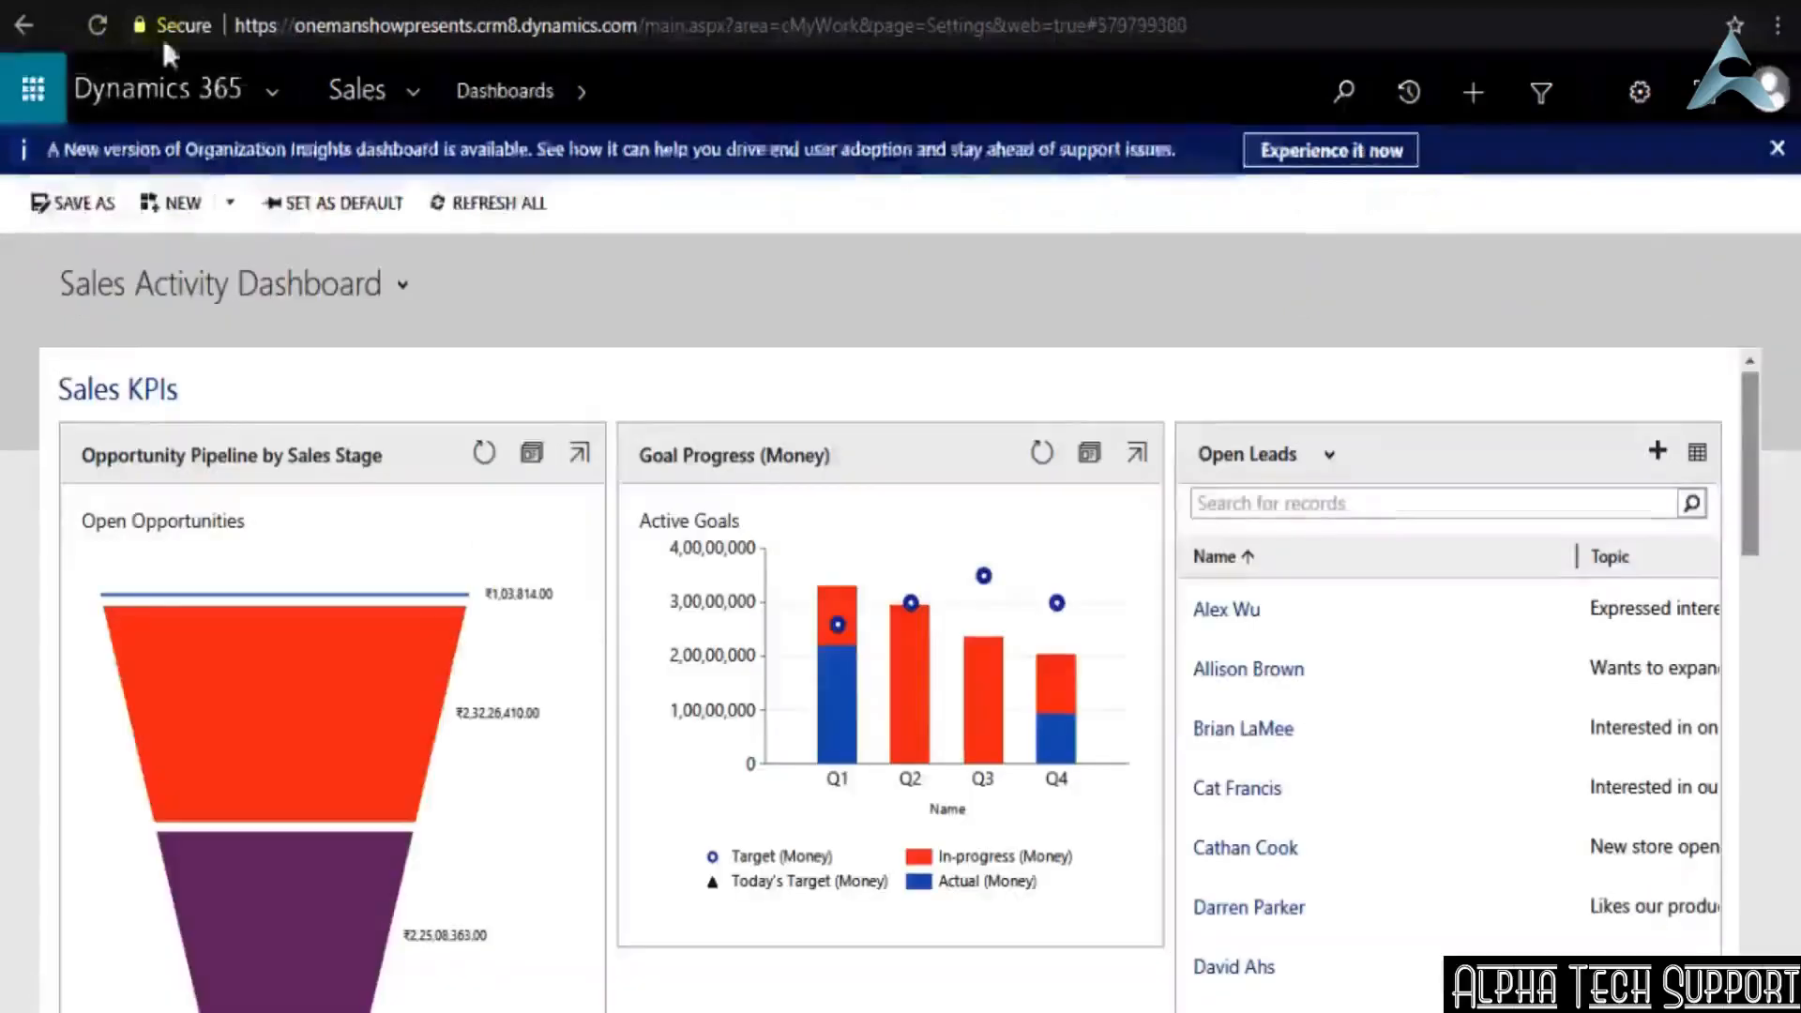
{"action": "left_click", "coordinate": [409, 106]}
{"action": "scroll", "coordinate": [583, 298], "scroll_direction": "down", "scroll_amount": 5}
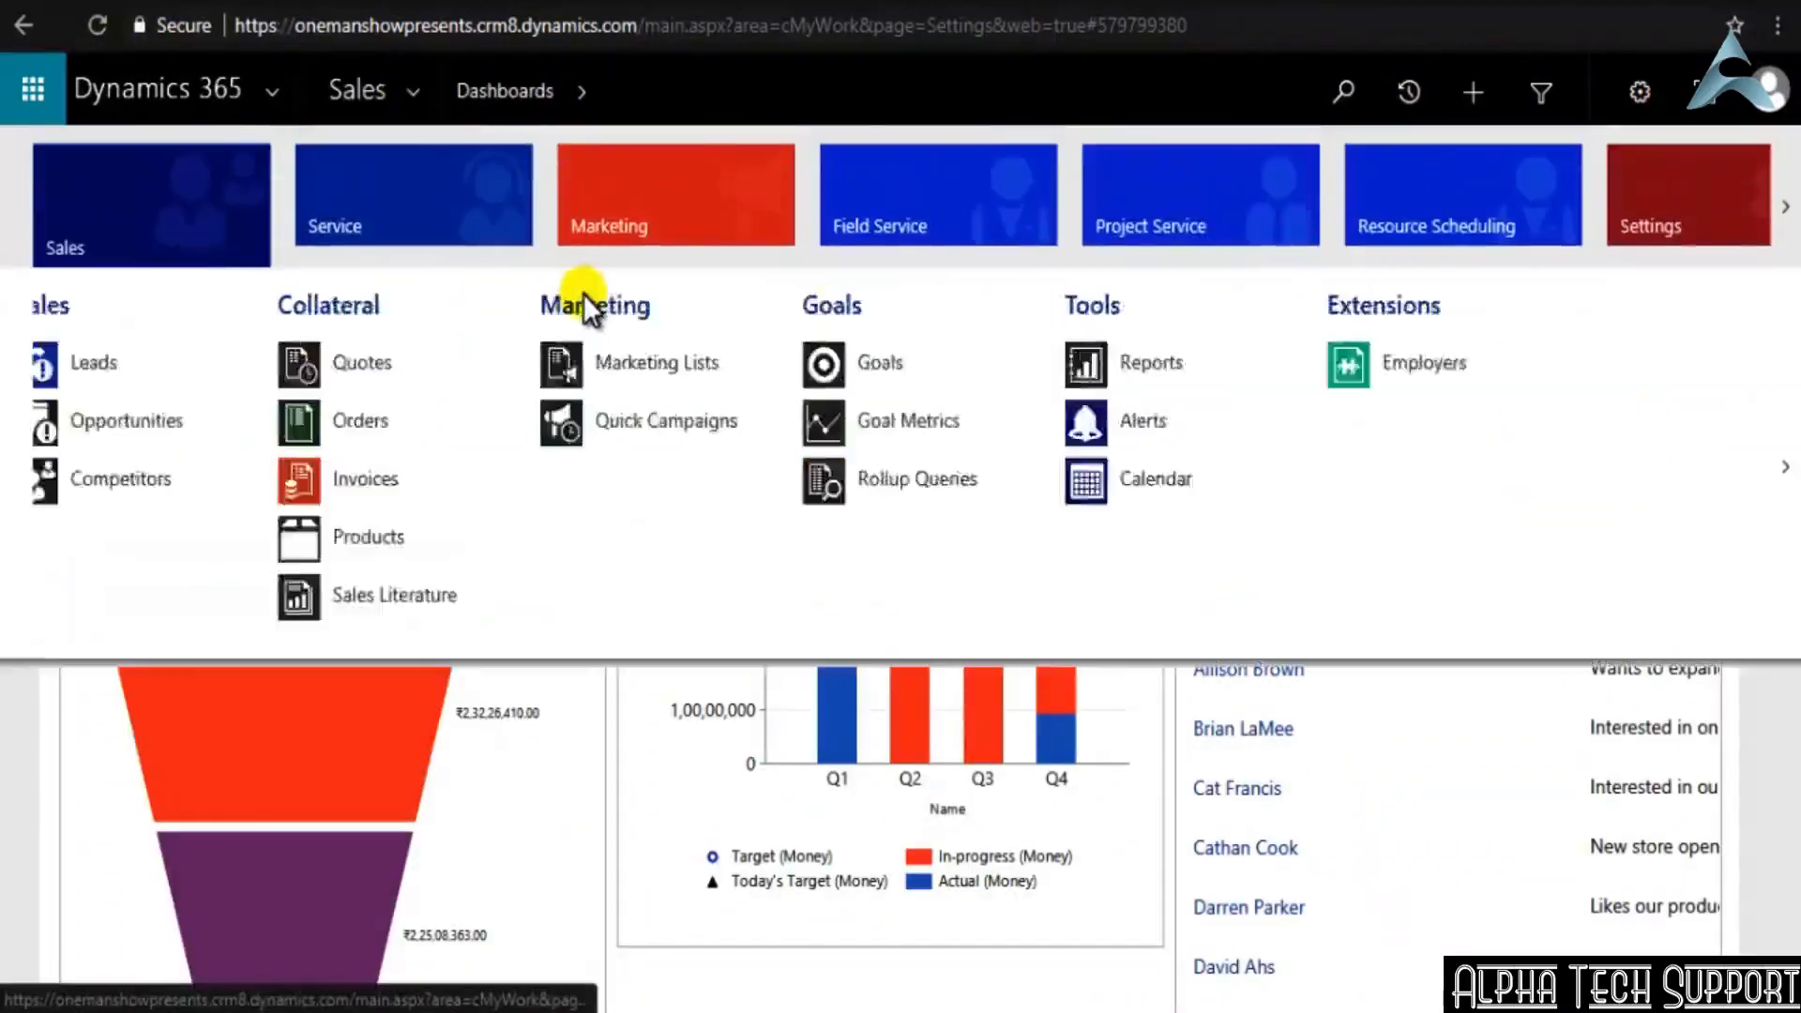
{"action": "left_click", "coordinate": [391, 366]}
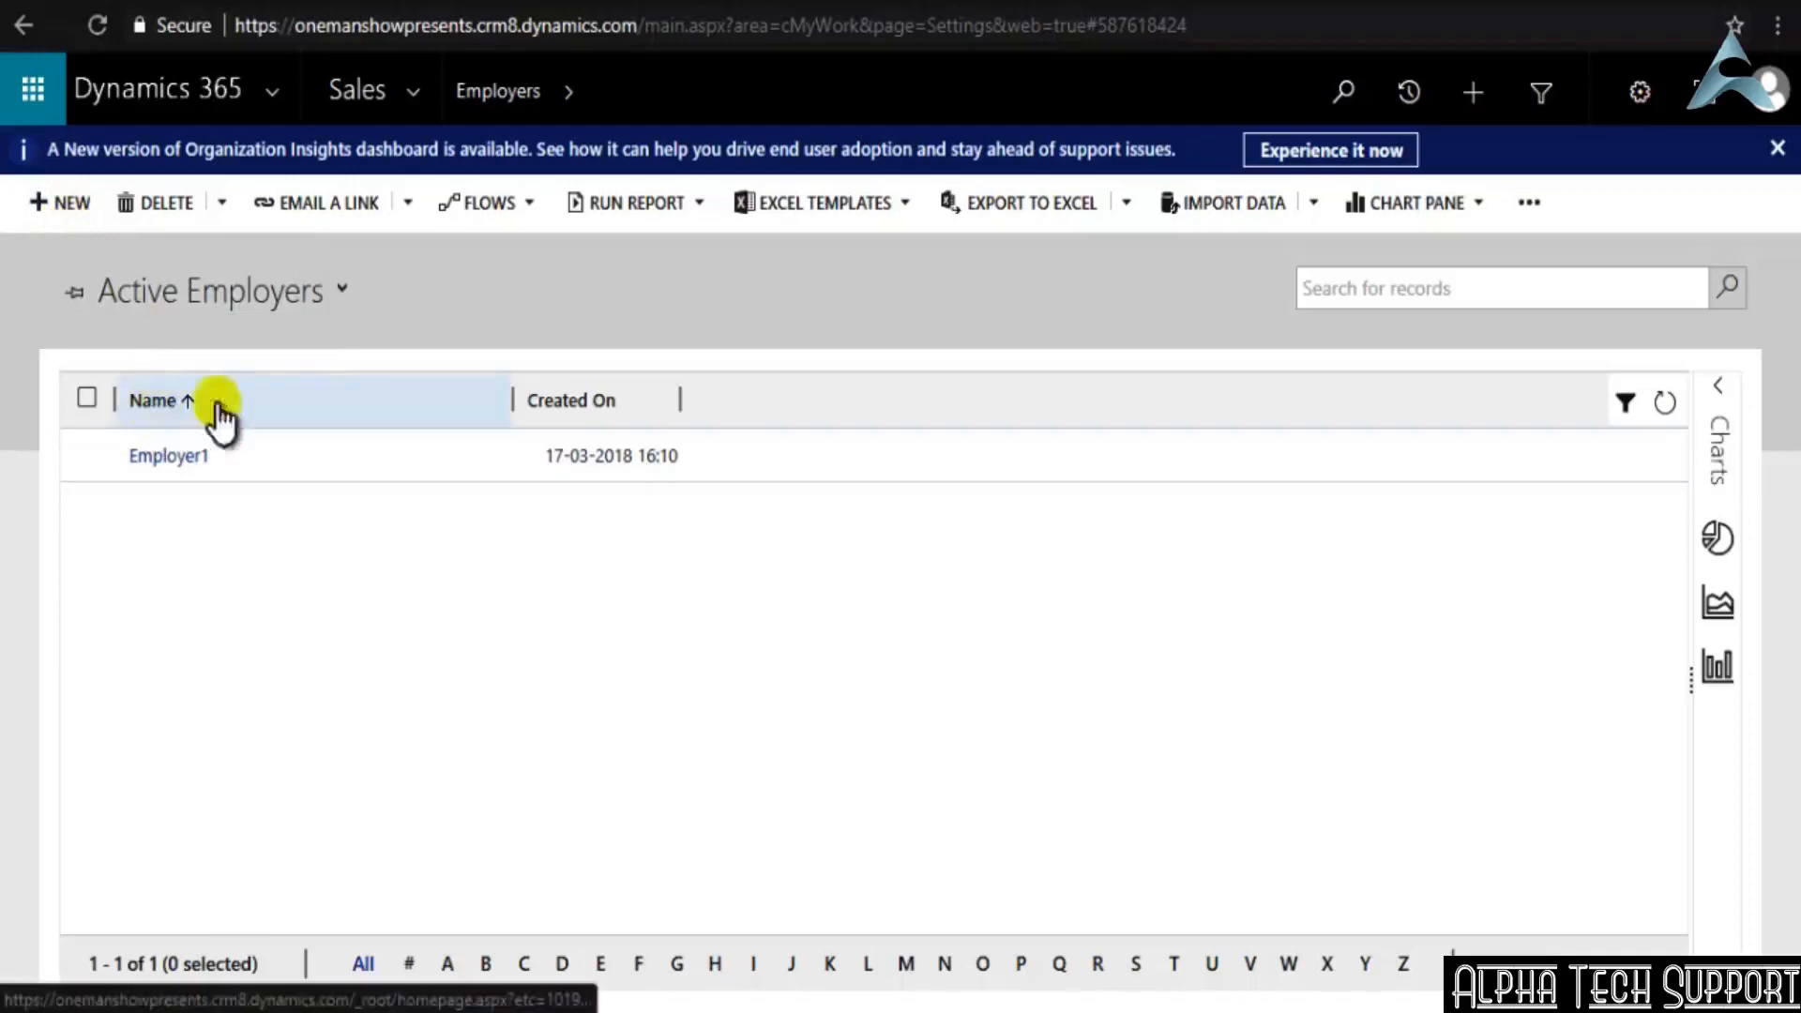
Open the form editor from a new Employer record and add Employer Description and Employer Type below Name in the General section
{"action": "left_click", "coordinate": [55, 211]}
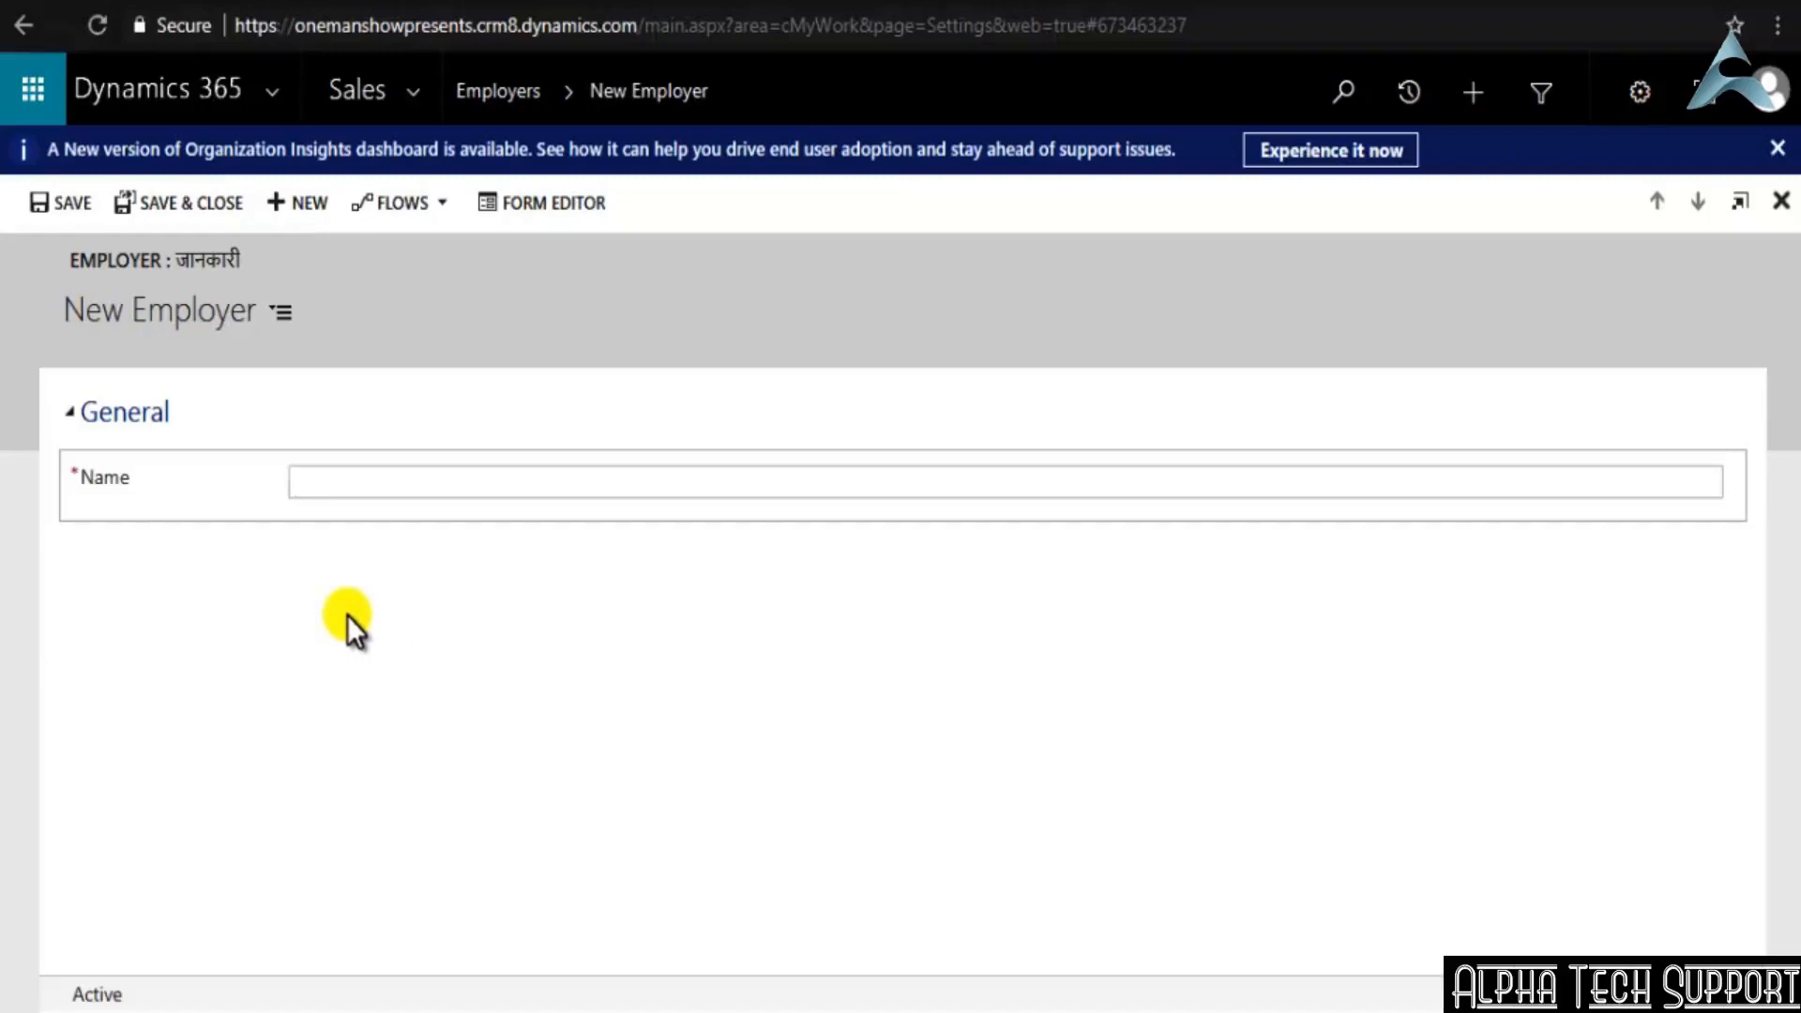
{"action": "left_click", "coordinate": [567, 205]}
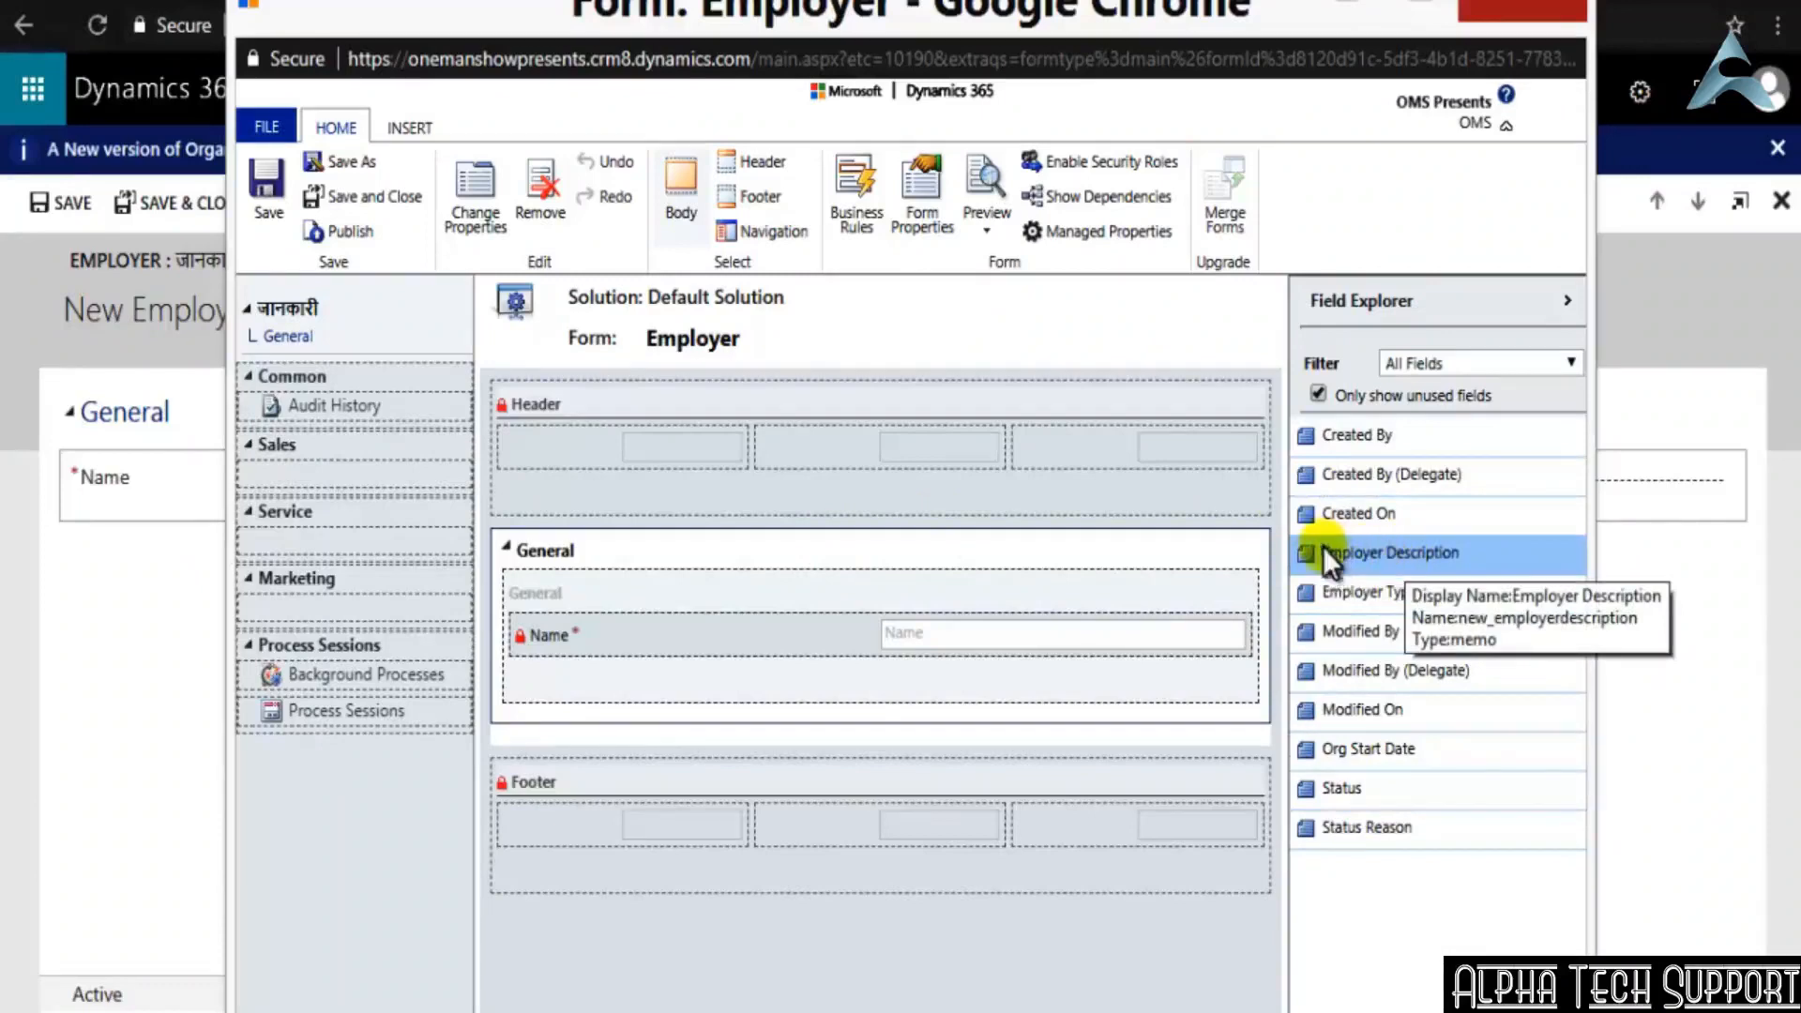
{"action": "left_click_drag", "start_coordinate": [1324, 549], "coordinate": [550, 672]}
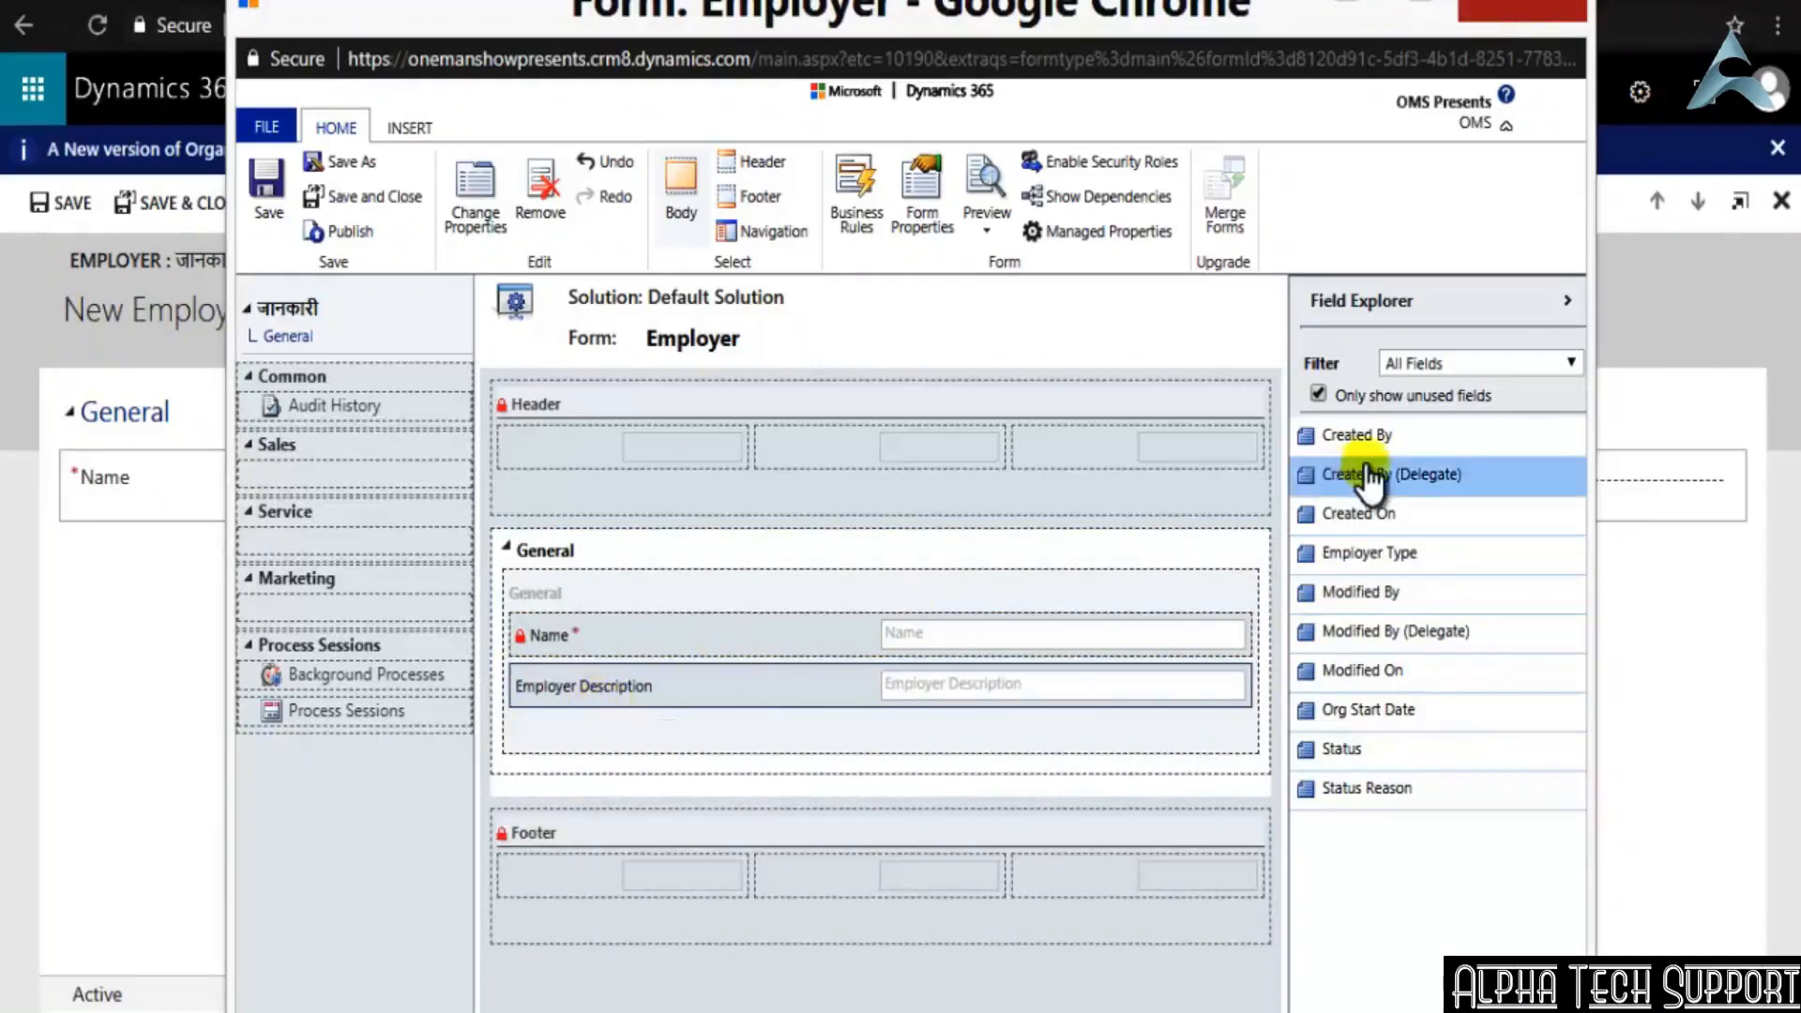
{"action": "left_click", "coordinate": [1308, 549]}
{"action": "left_click_drag", "start_coordinate": [1309, 544], "coordinate": [536, 721]}
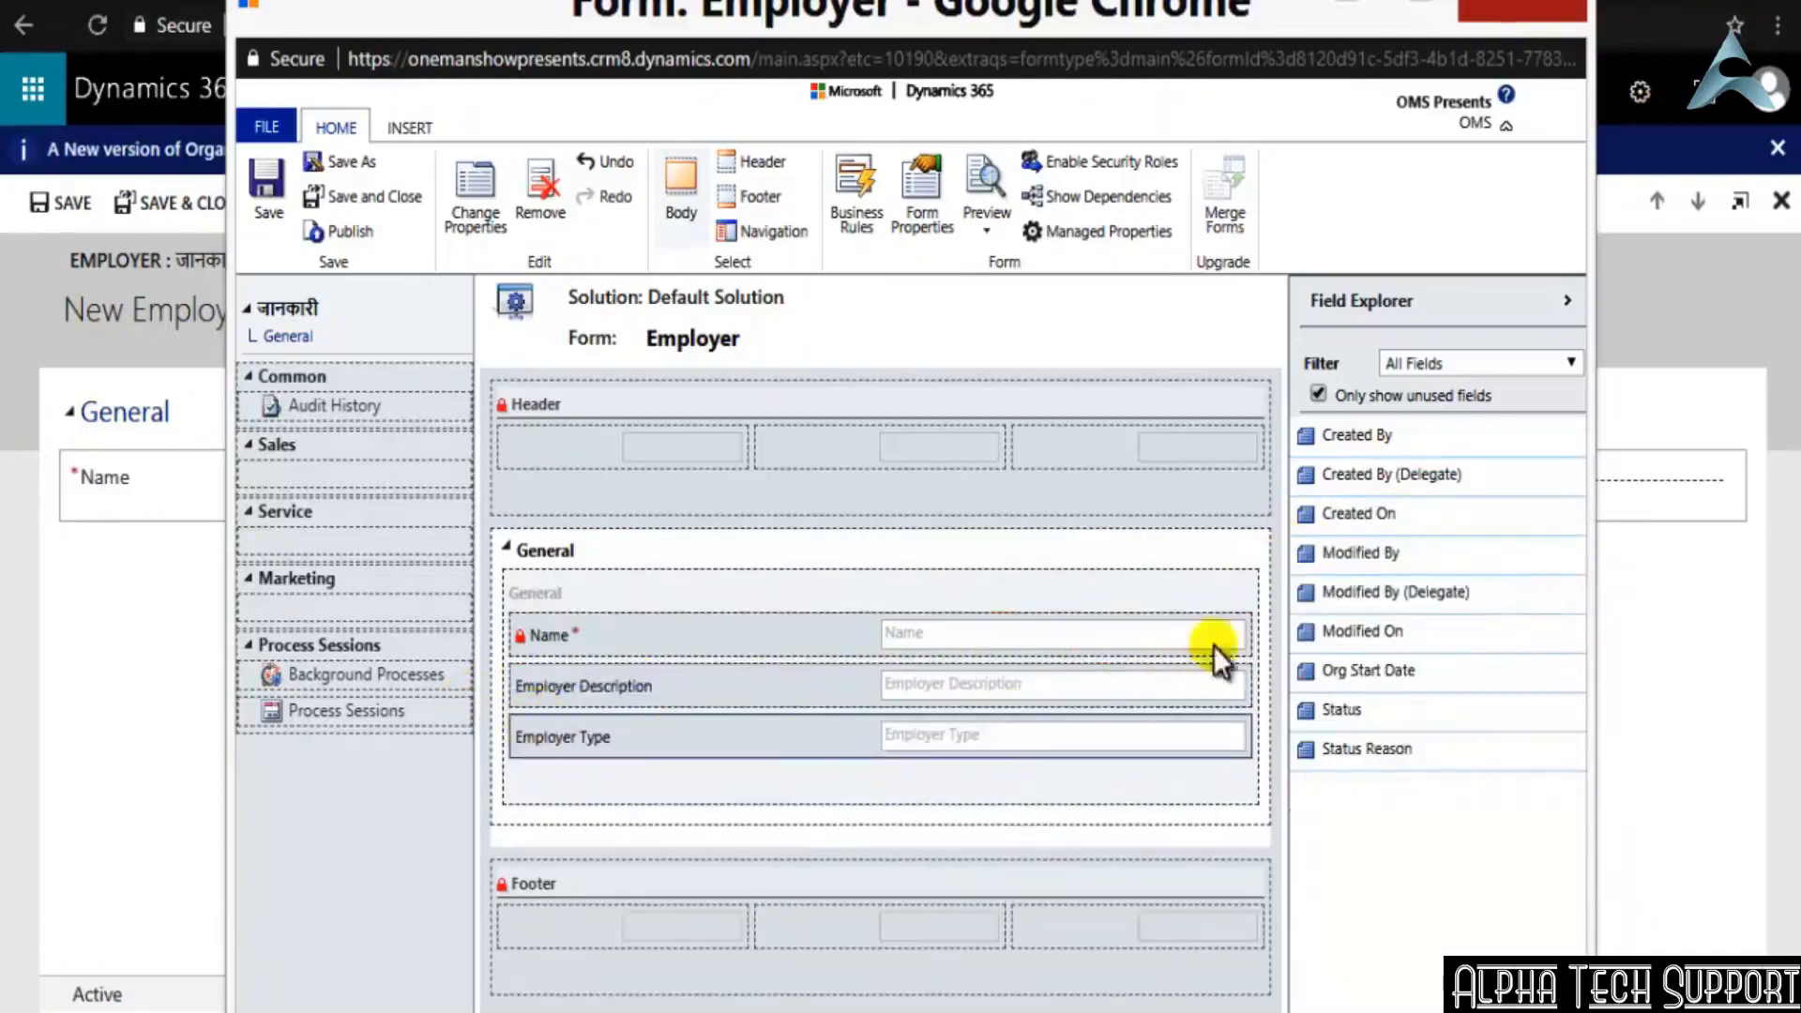
Add the Org Start Date field below Employer Type in the General section, and save the Employer form
{"action": "left_click_drag", "start_coordinate": [1312, 673], "coordinate": [531, 786]}
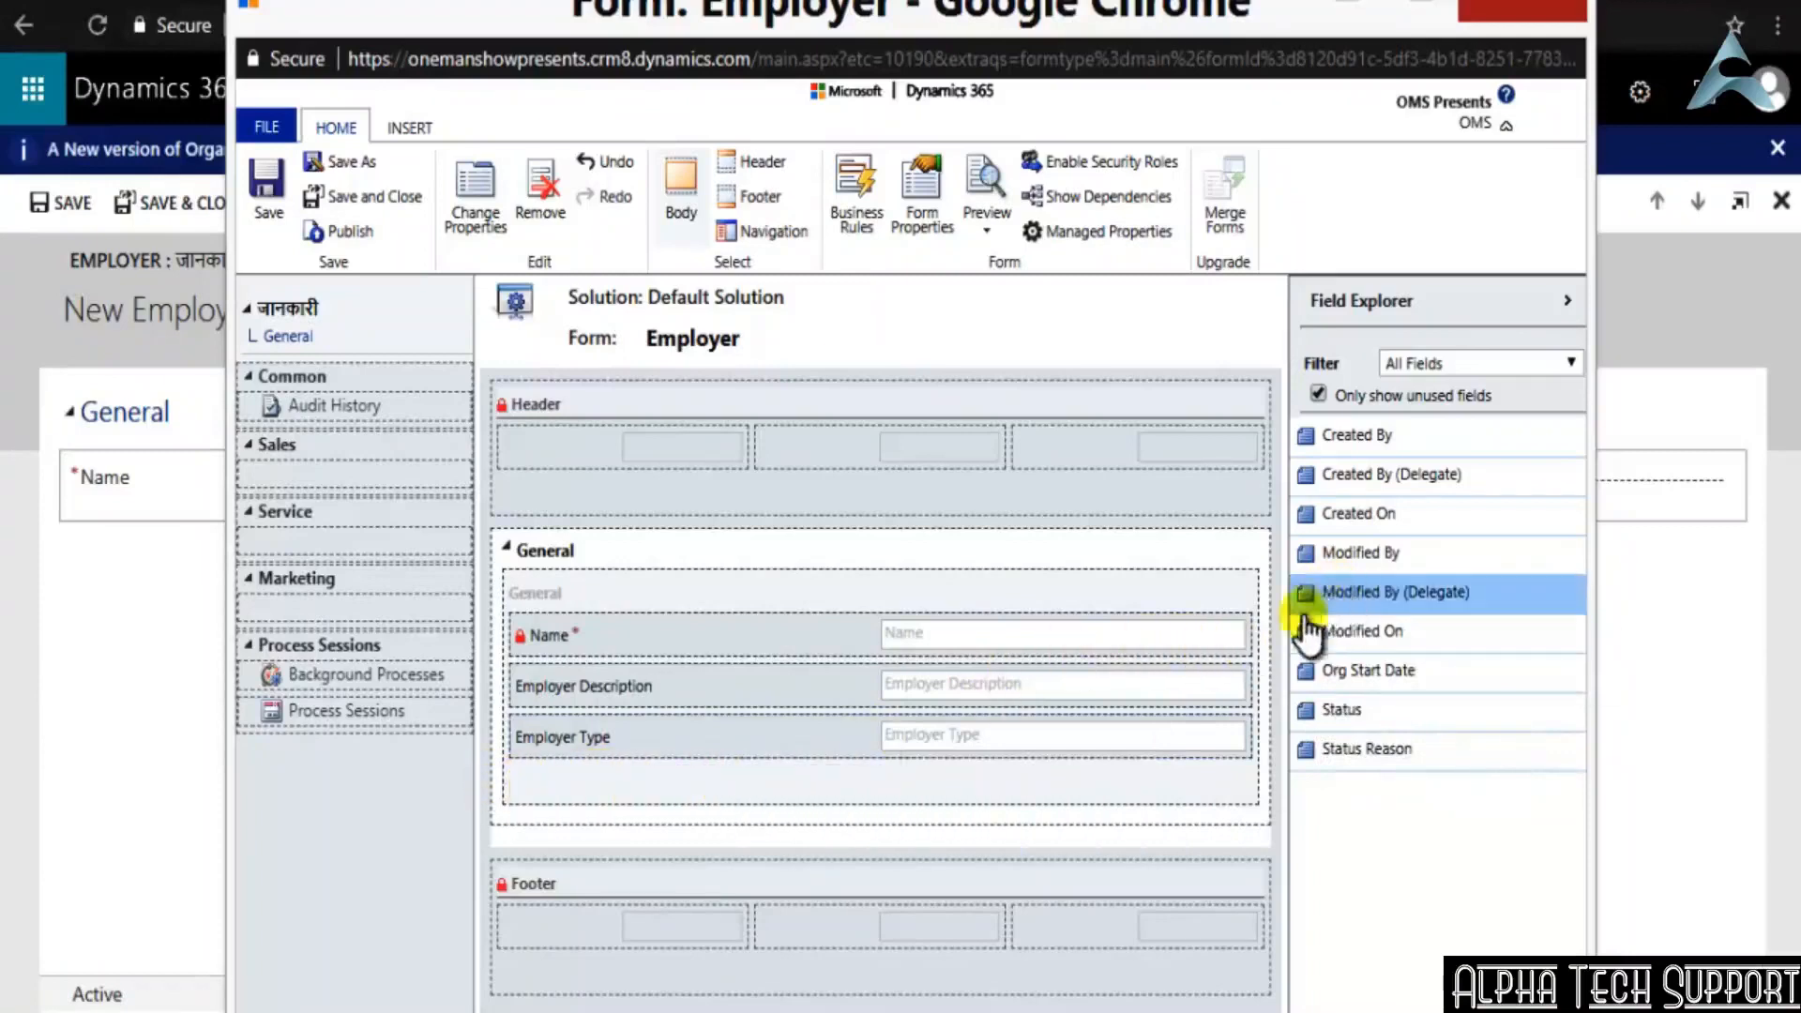
{"action": "left_click_drag", "start_coordinate": [1327, 683], "coordinate": [549, 796]}
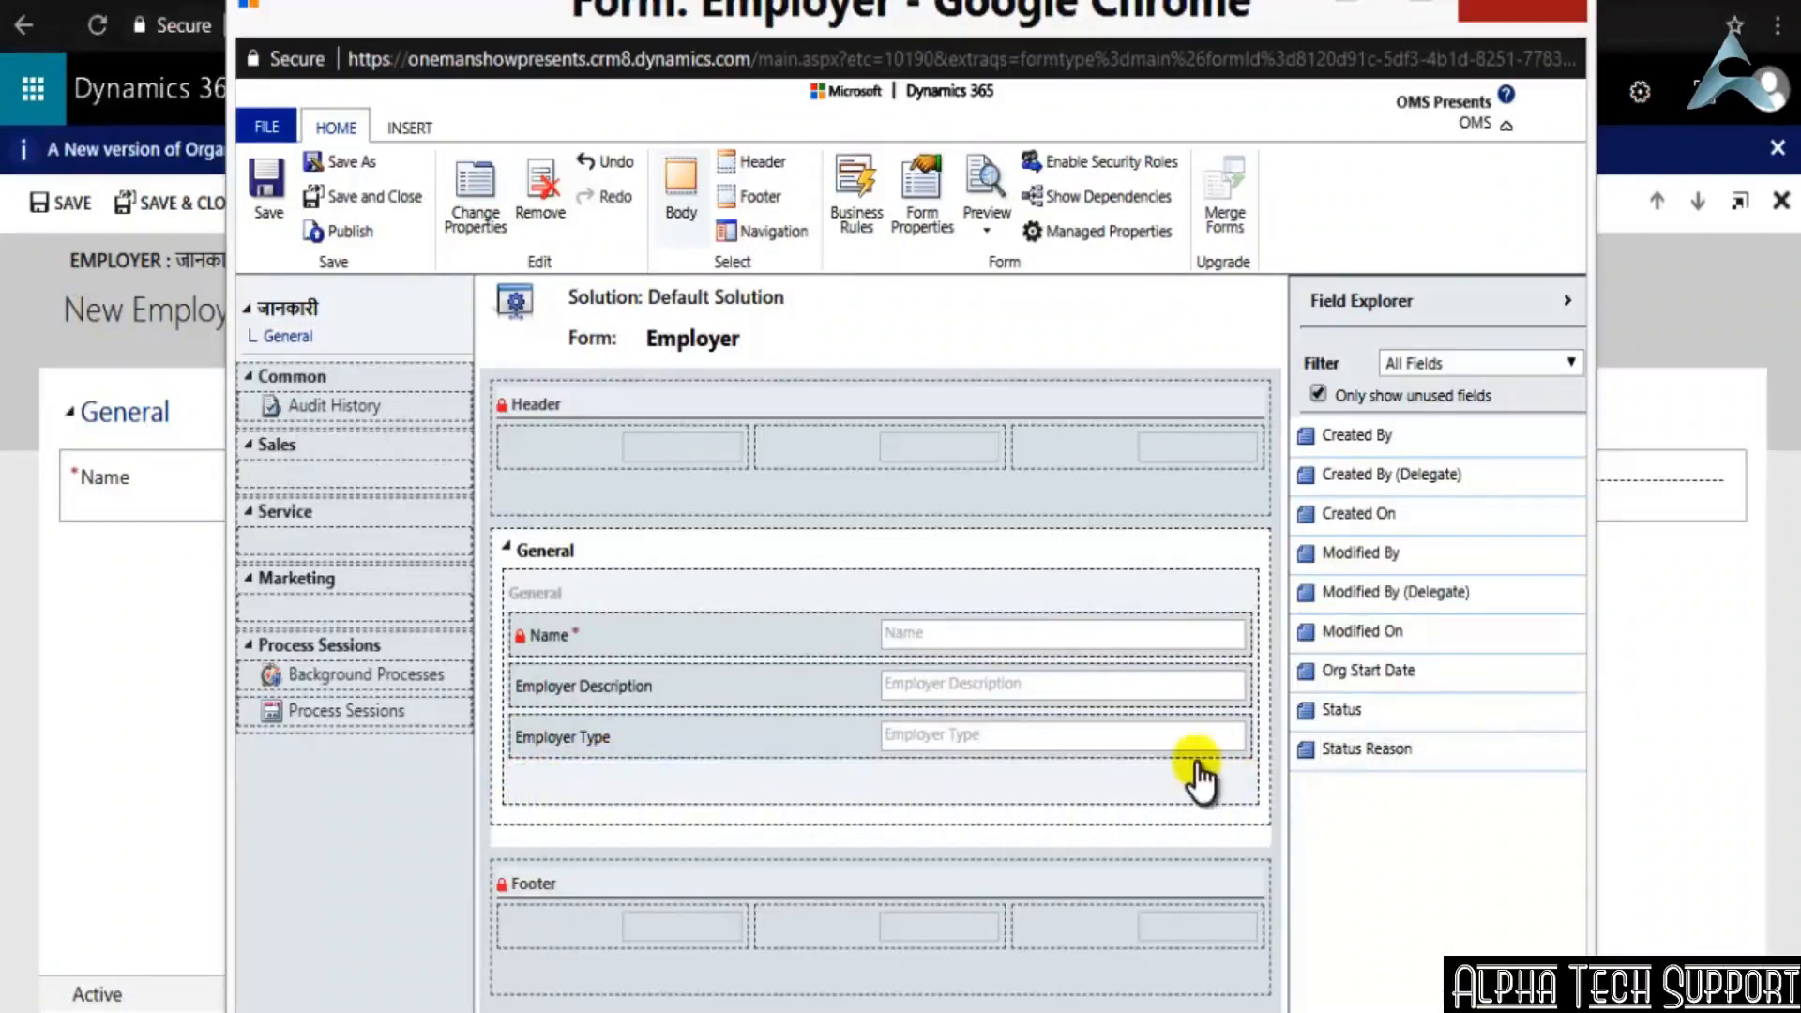
{"action": "left_click_drag", "start_coordinate": [1198, 777], "coordinate": [1201, 778]}
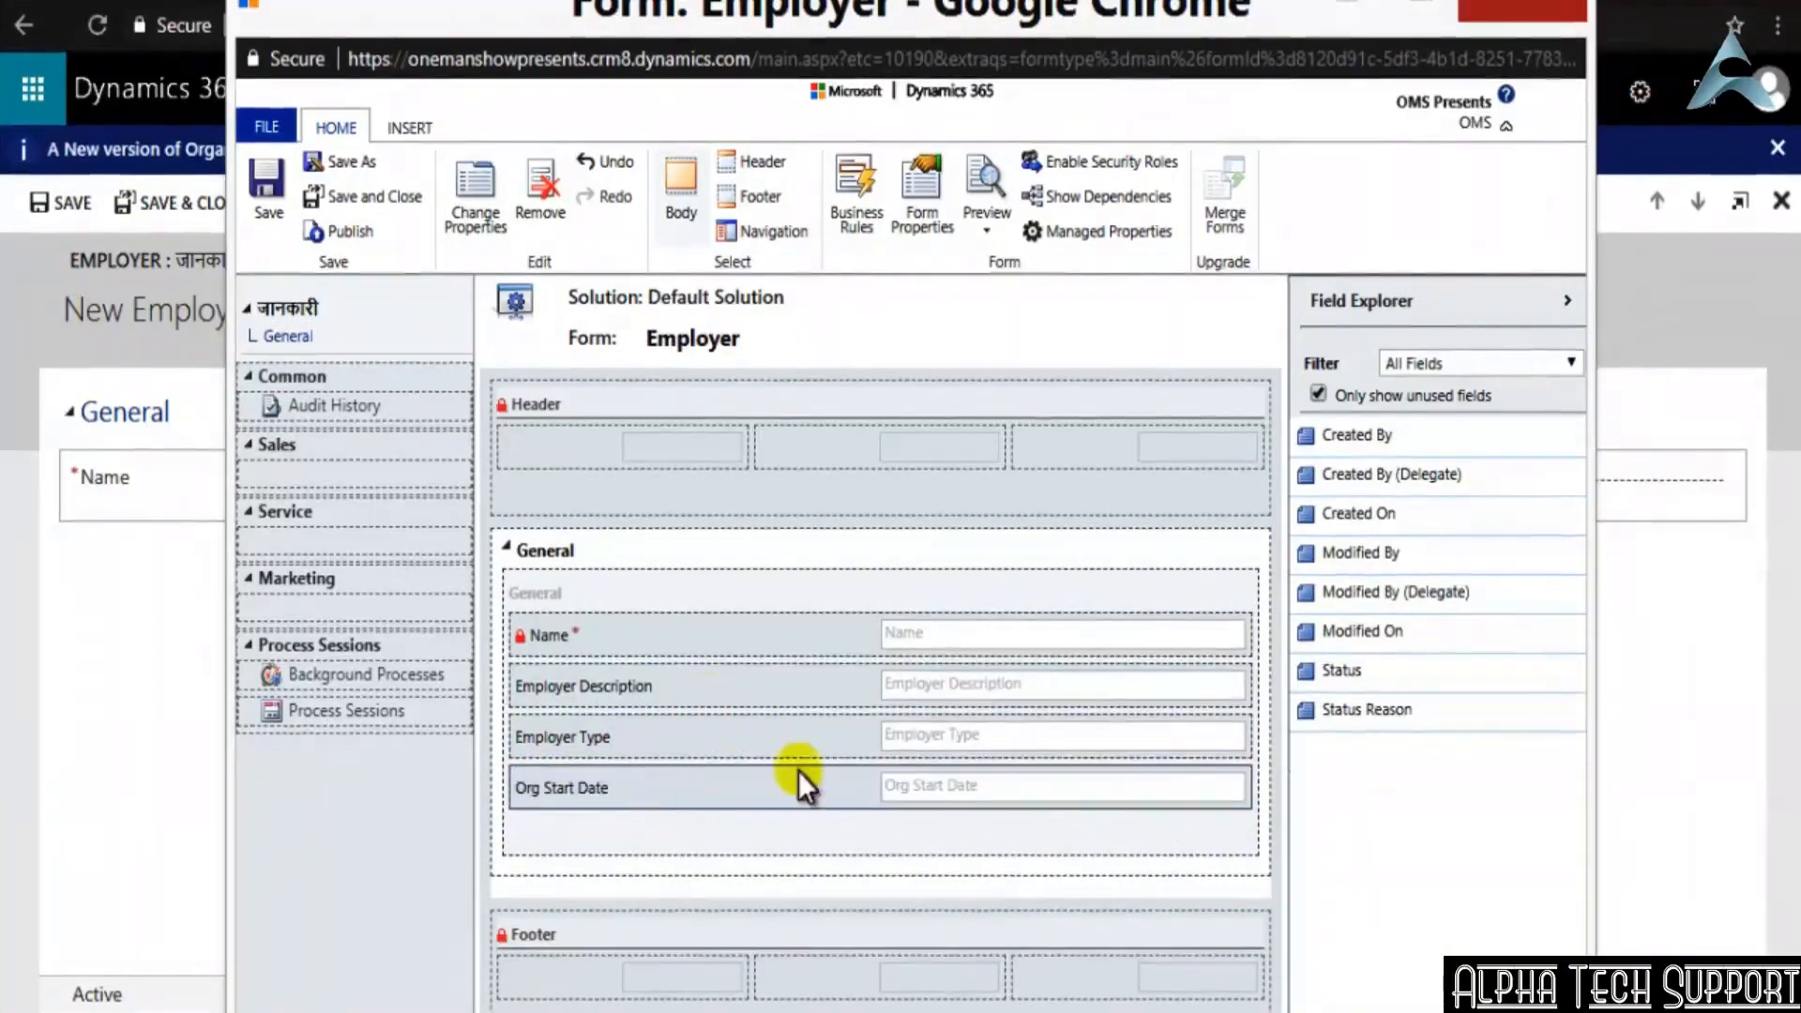
{"action": "left_click", "coordinate": [781, 845]}
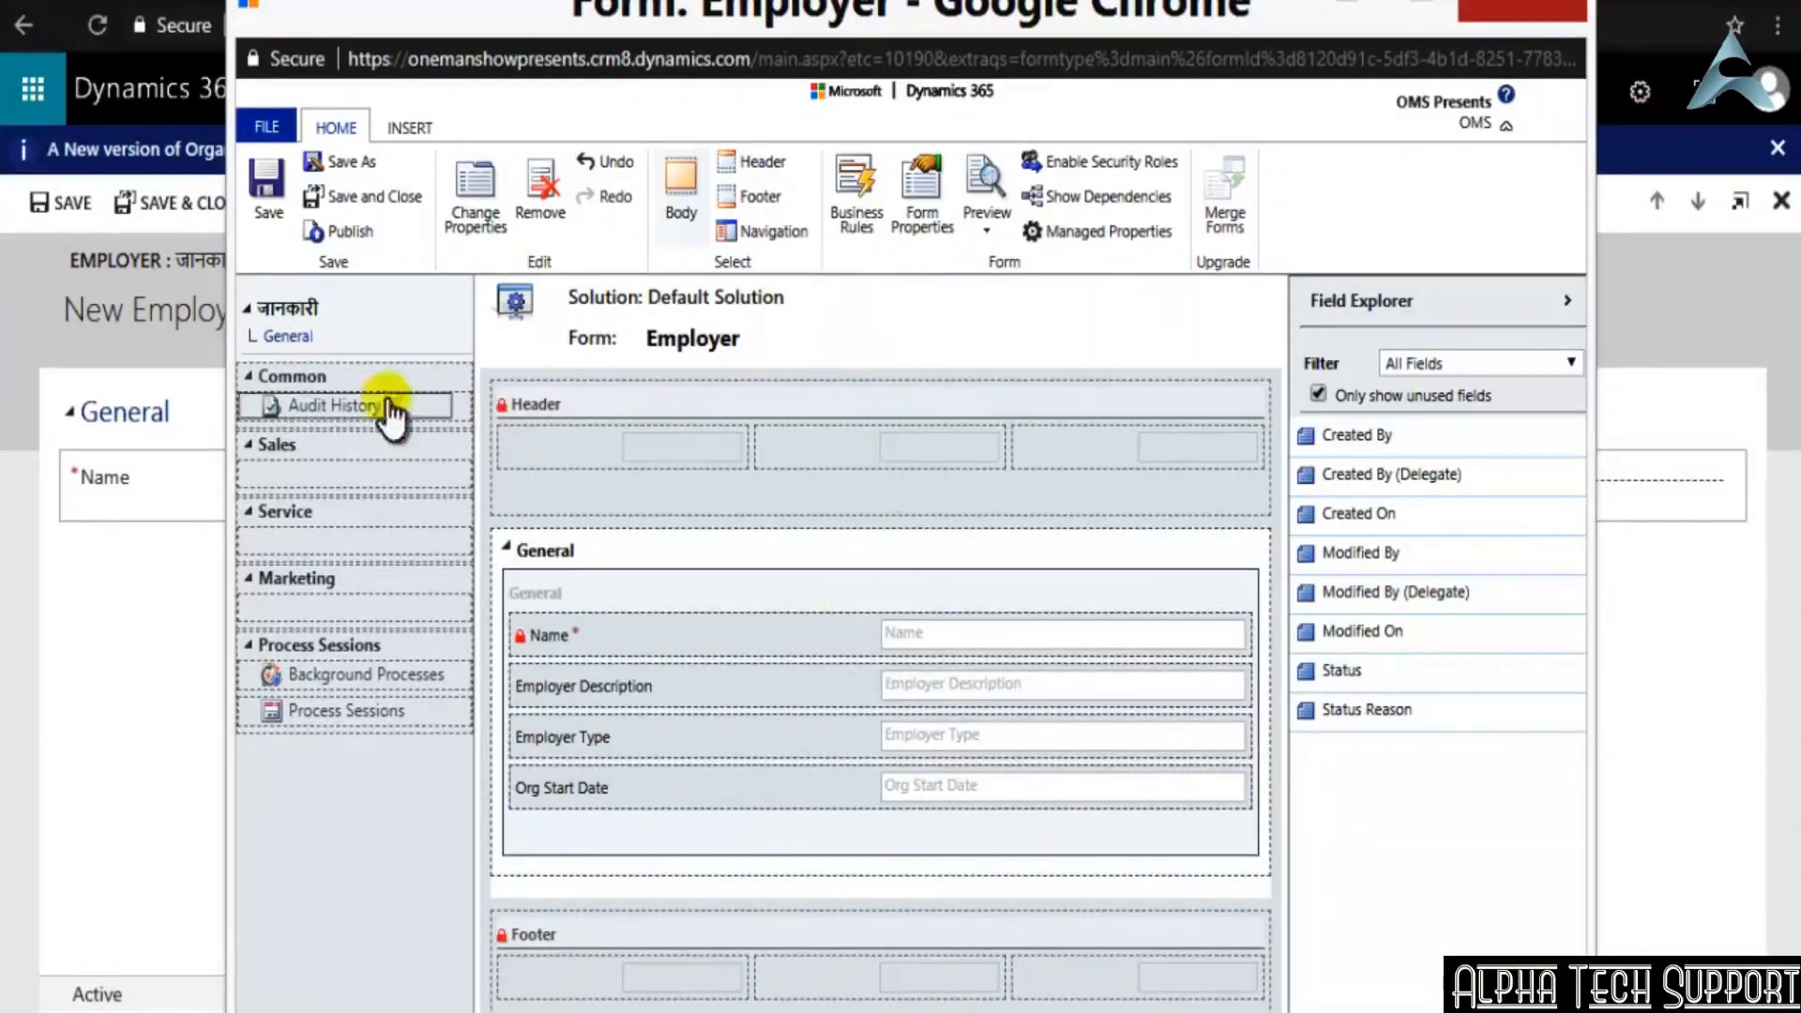
{"action": "left_click", "coordinate": [263, 180]}
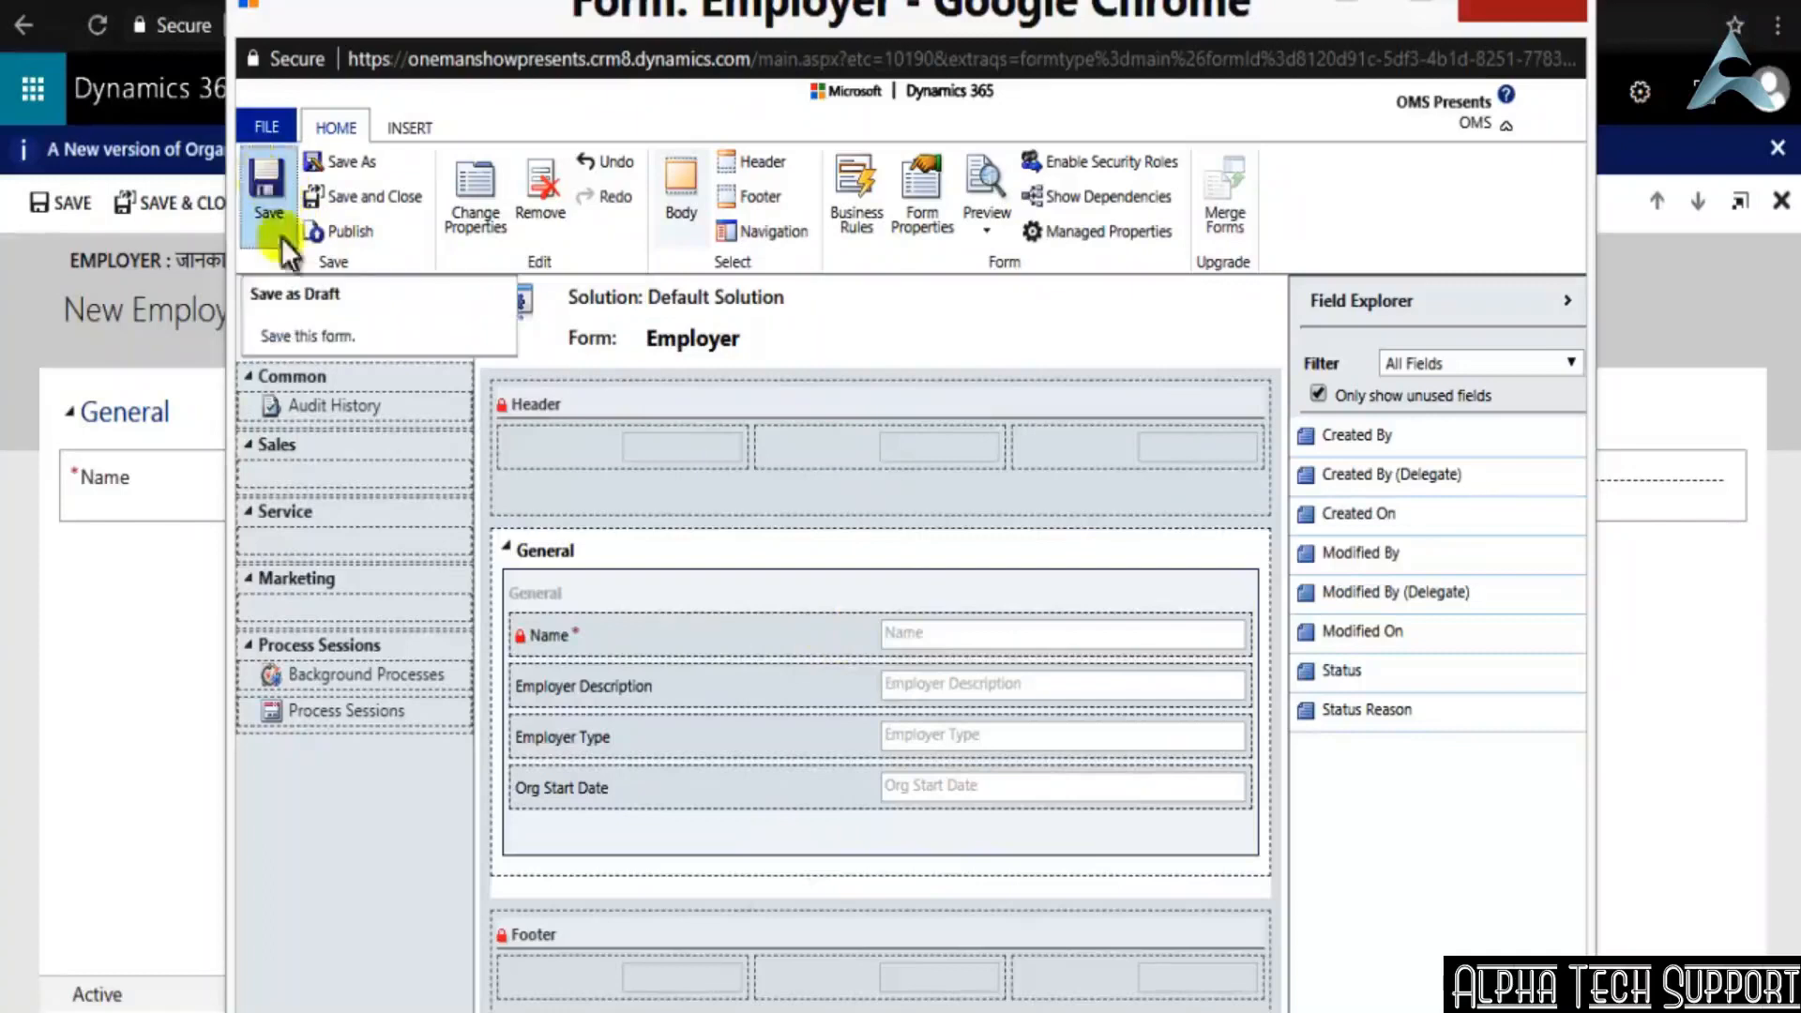
Publish the Employer form, close its editor and reopen the list of active Employers in the Sales area
{"action": "left_click", "coordinate": [339, 230]}
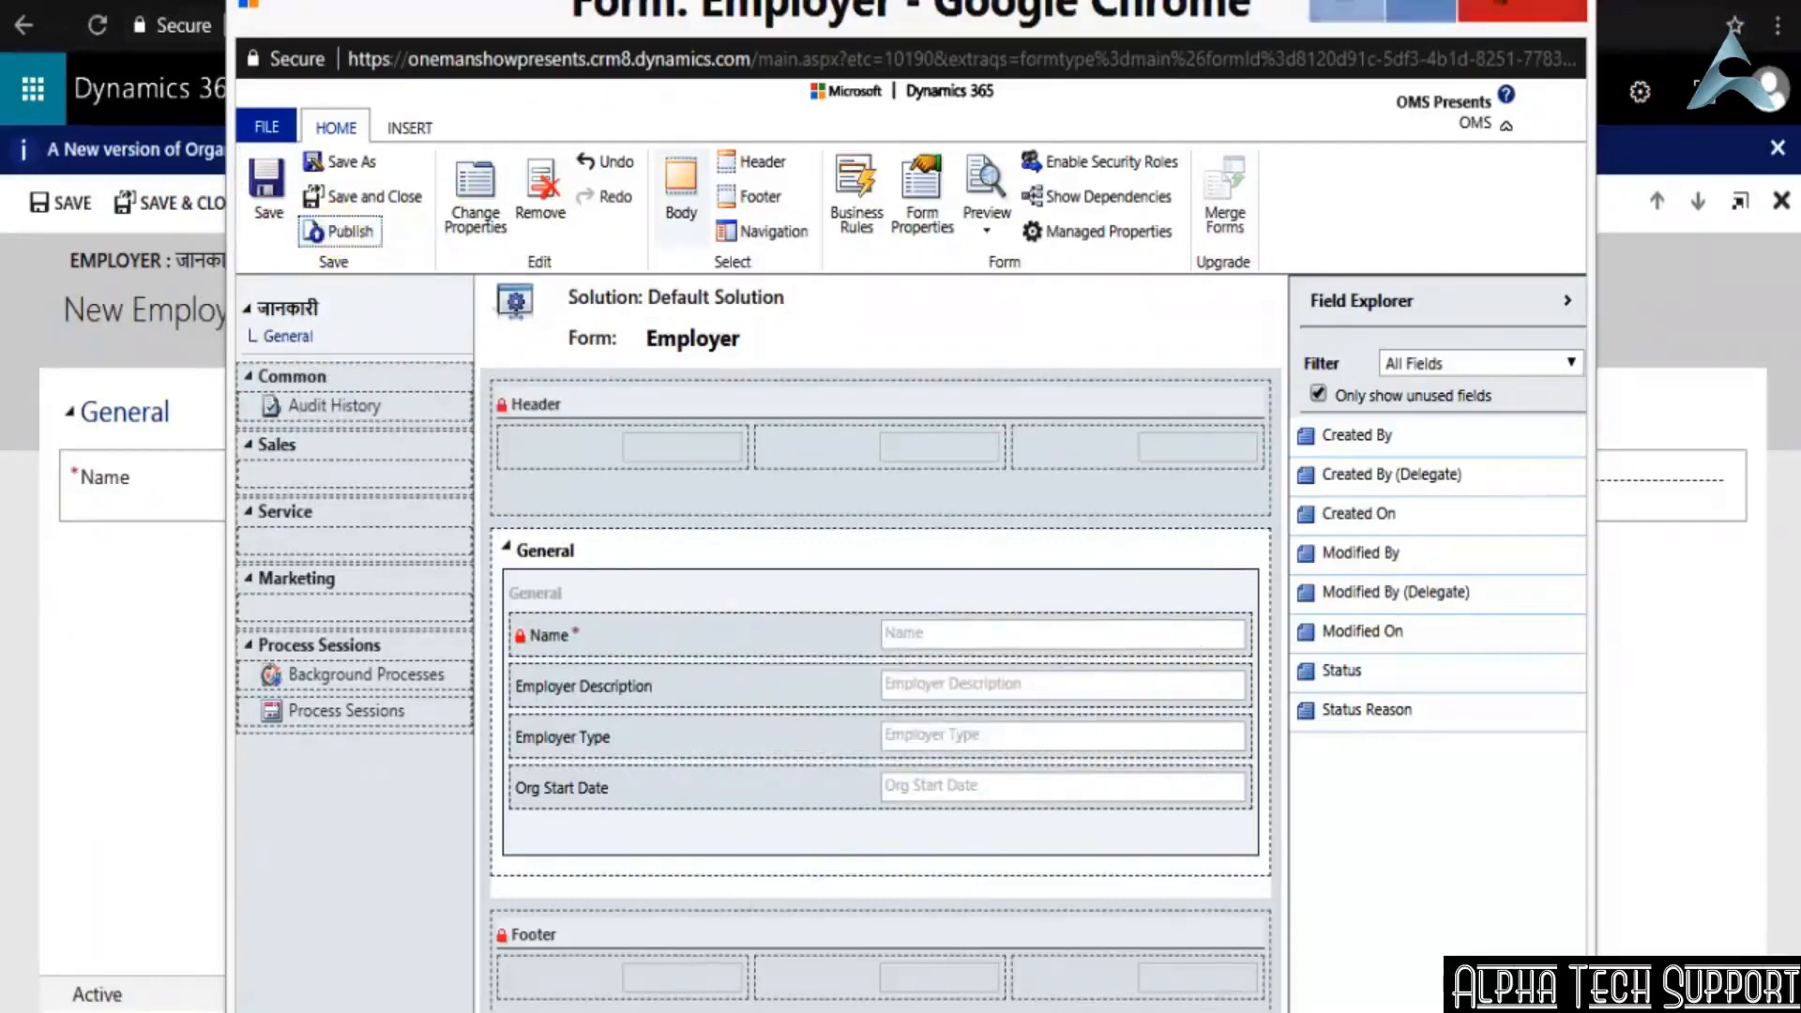
{"action": "left_click", "coordinate": [1561, 4]}
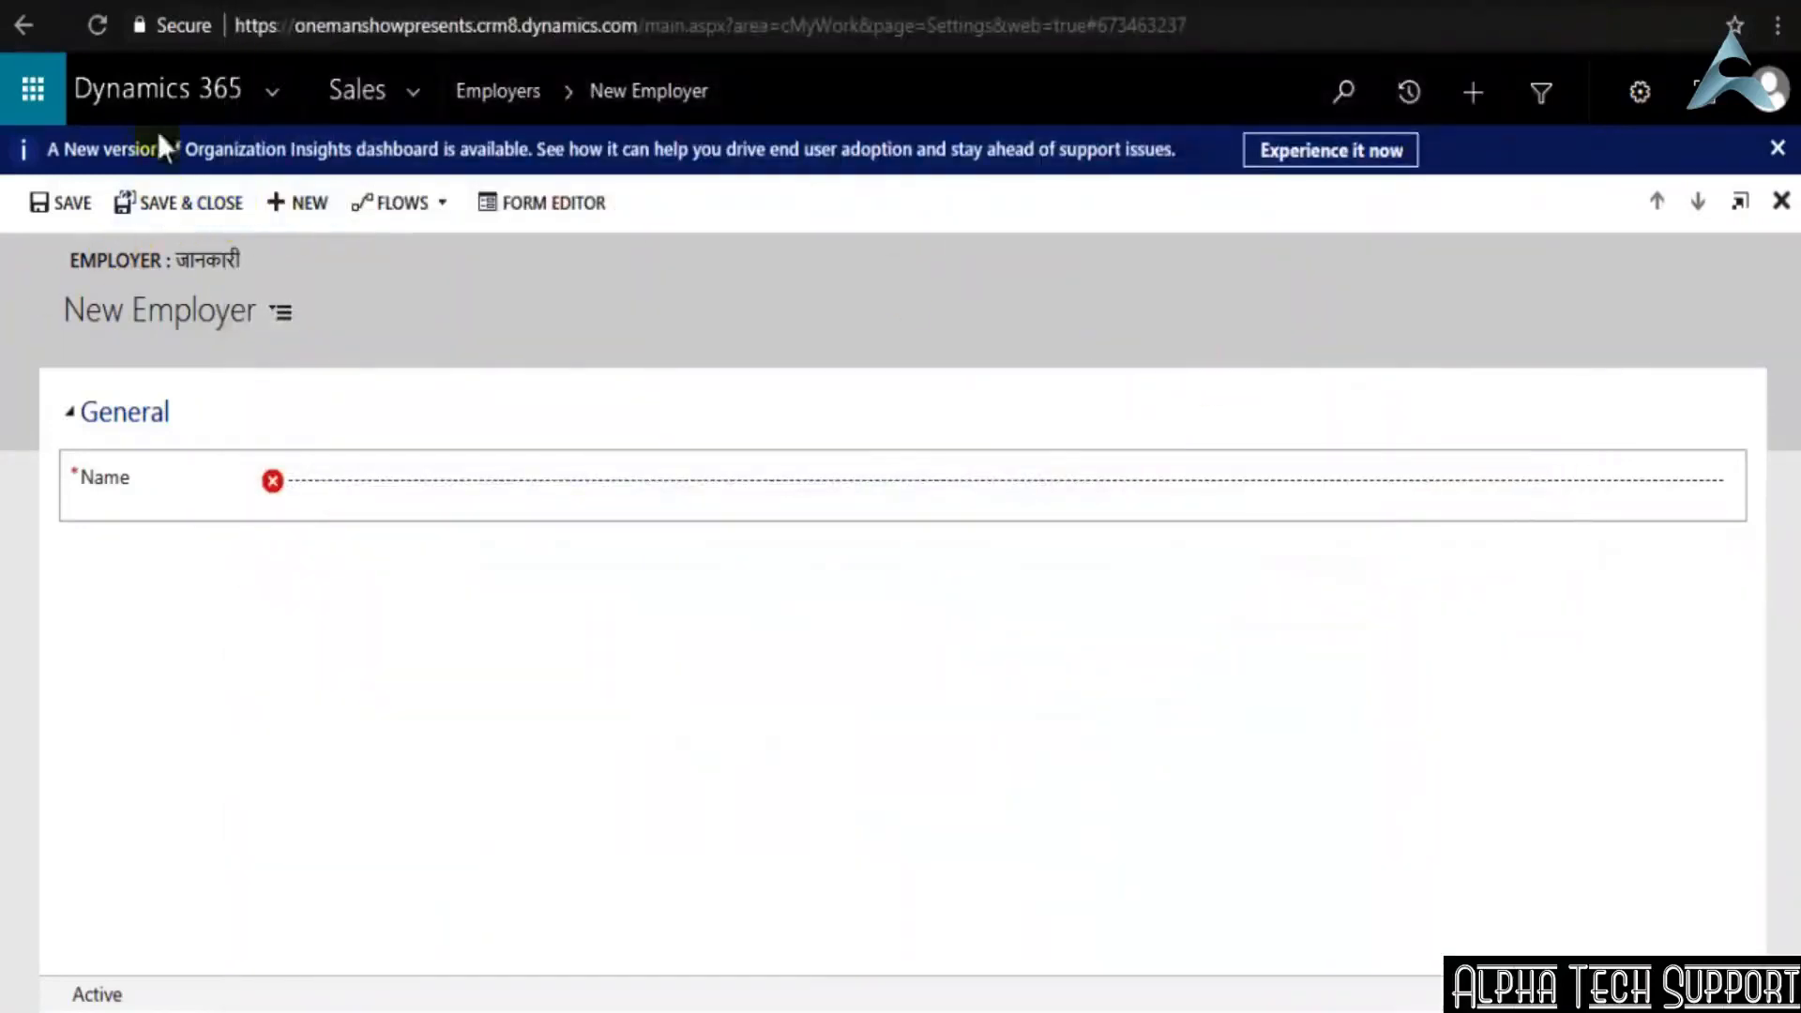
{"action": "left_click", "coordinate": [409, 94]}
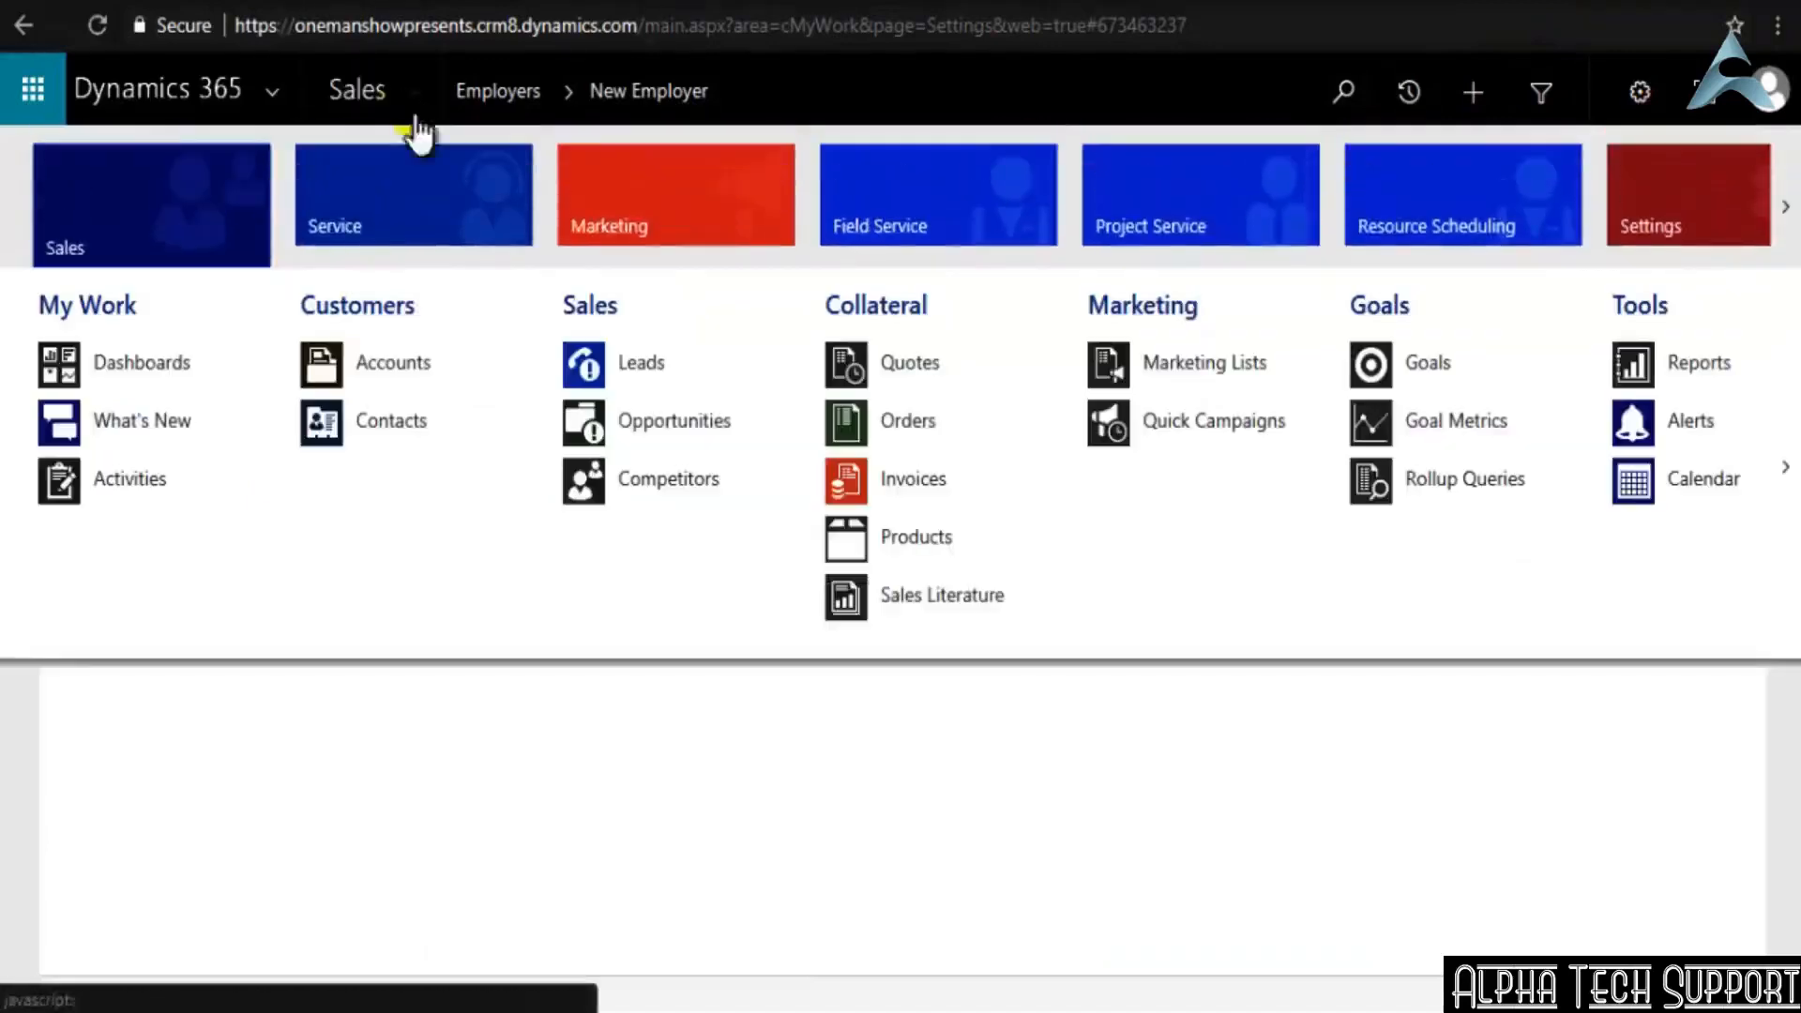
{"action": "scroll", "coordinate": [1062, 487], "scroll_direction": "down", "scroll_amount": 5}
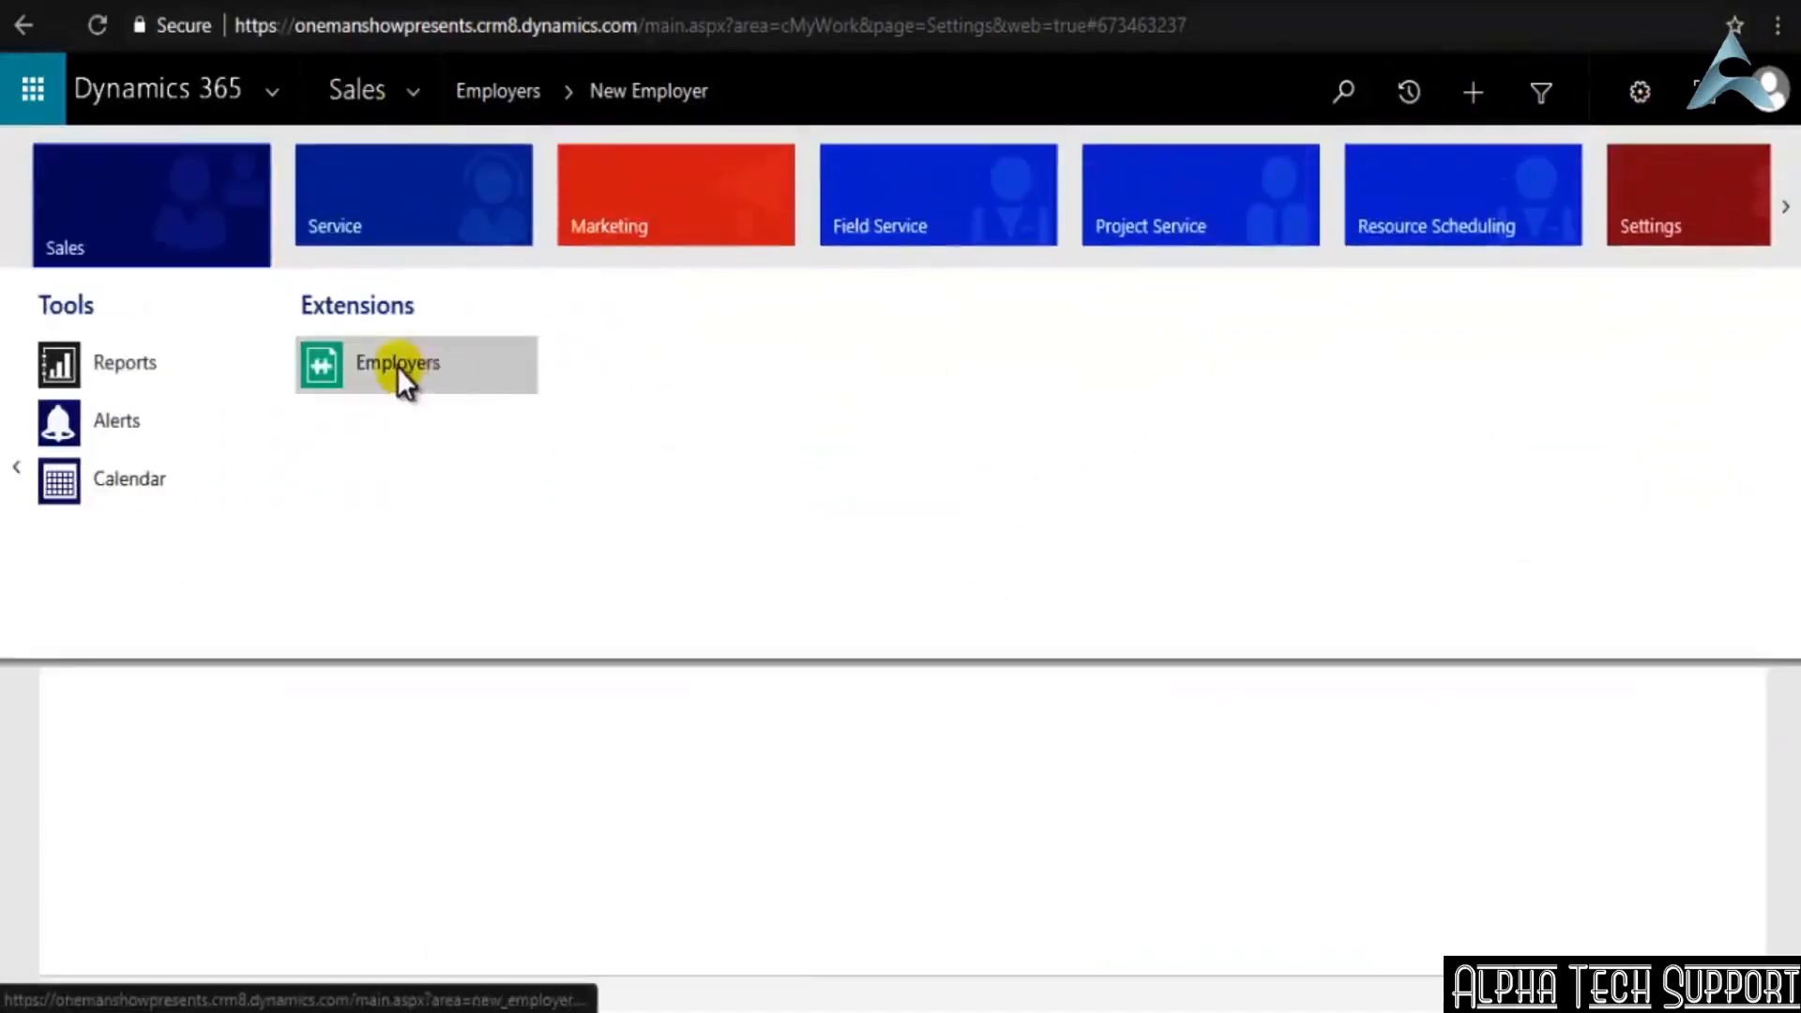
{"action": "left_click", "coordinate": [397, 368]}
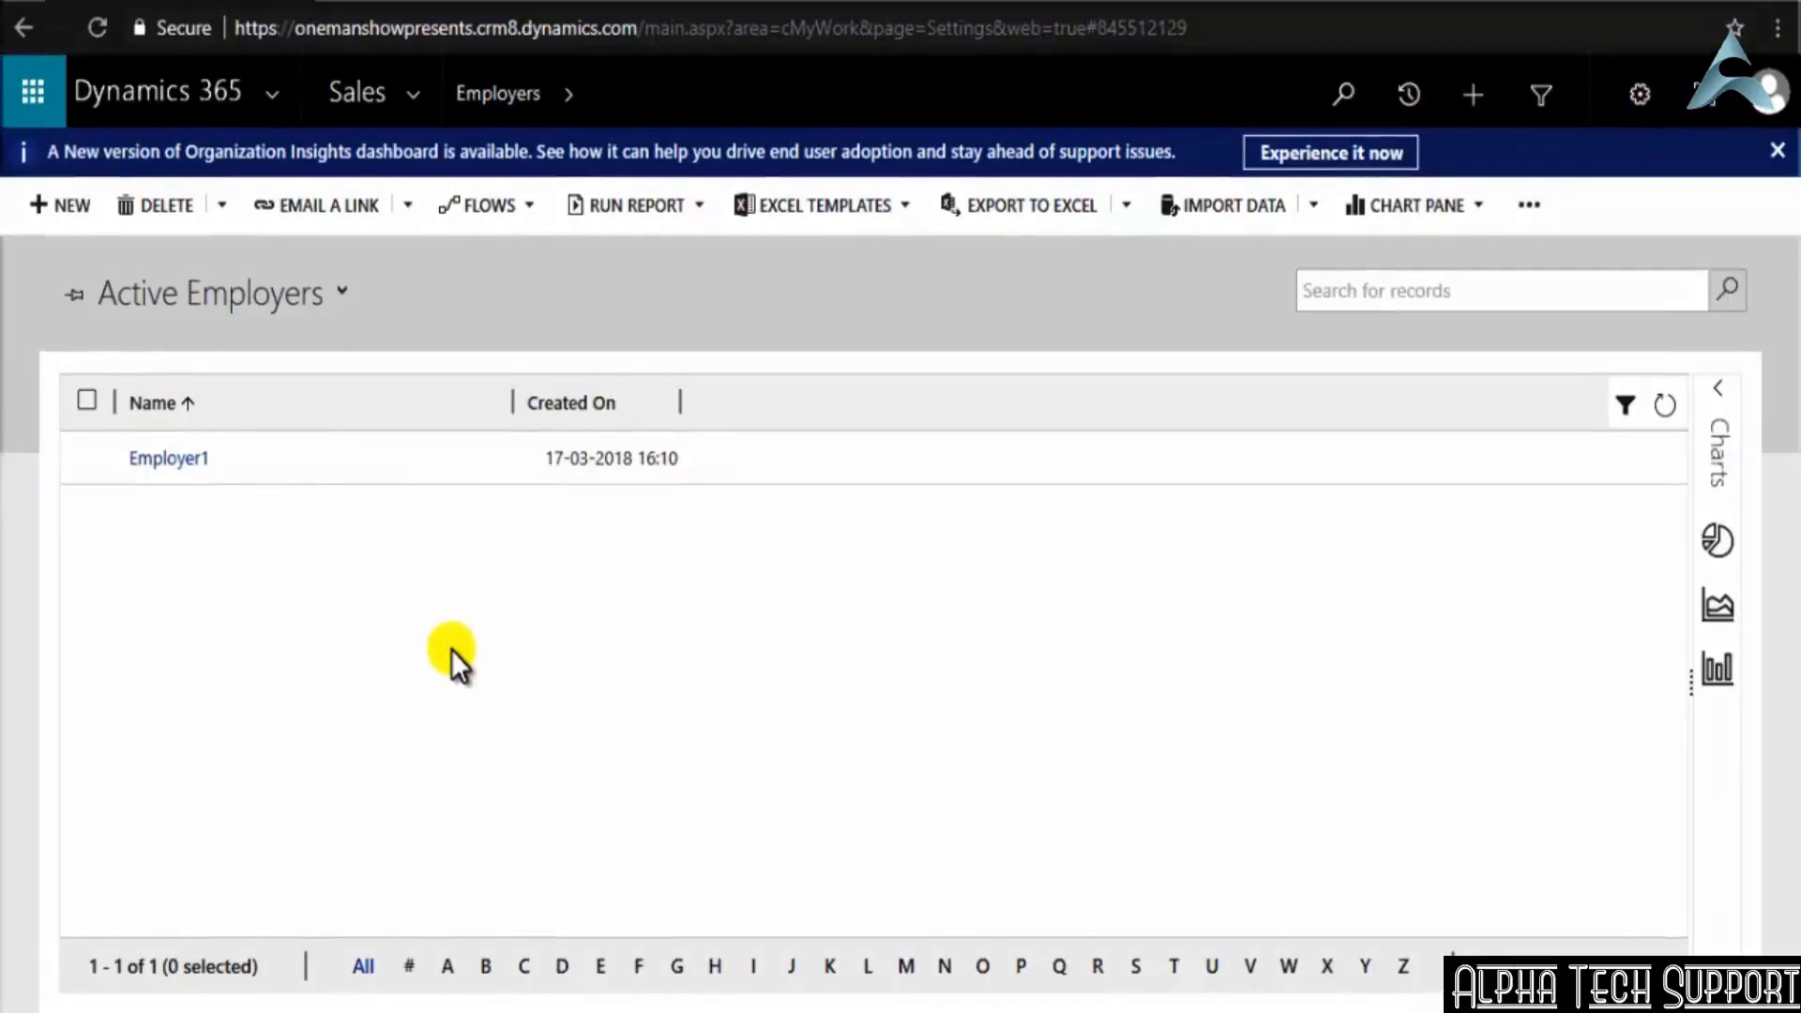
Start a new Employer record with the Name Employer2 and the Employer Description "US Based IT company"
{"action": "left_click", "coordinate": [58, 203]}
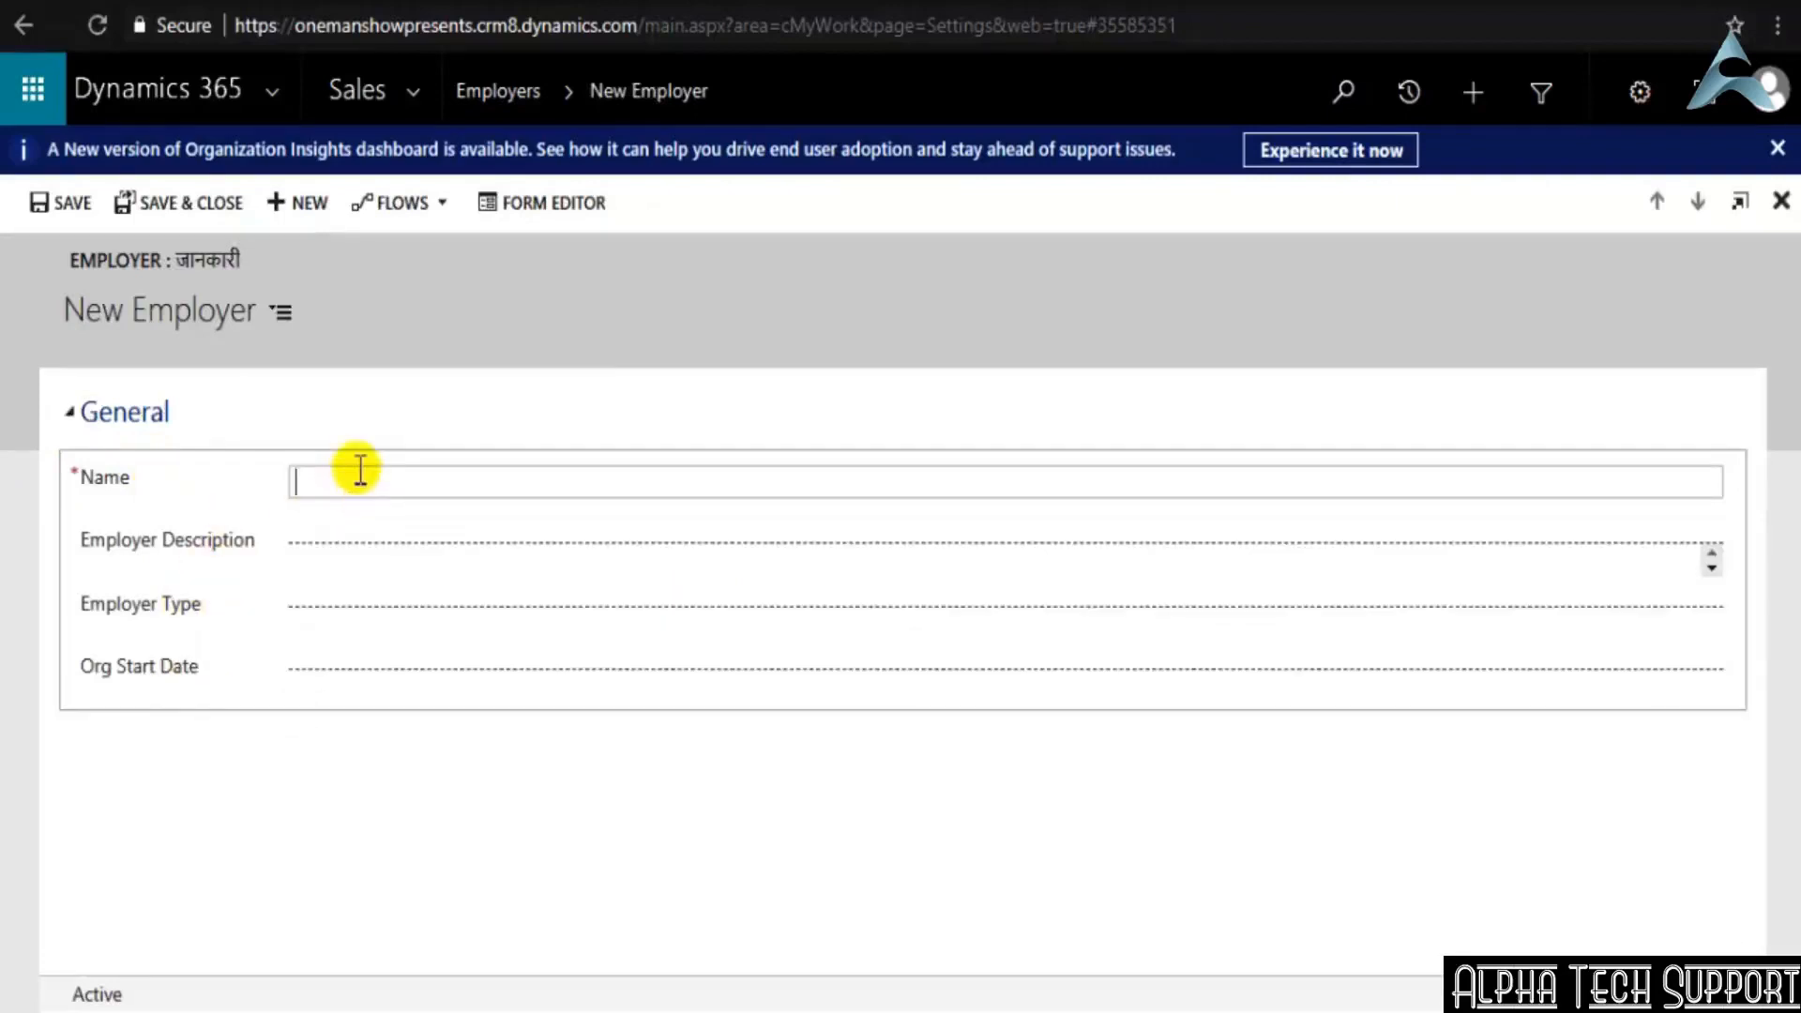
{"action": "type", "text": "Employer2"}
{"action": "key", "text": "Tab"}
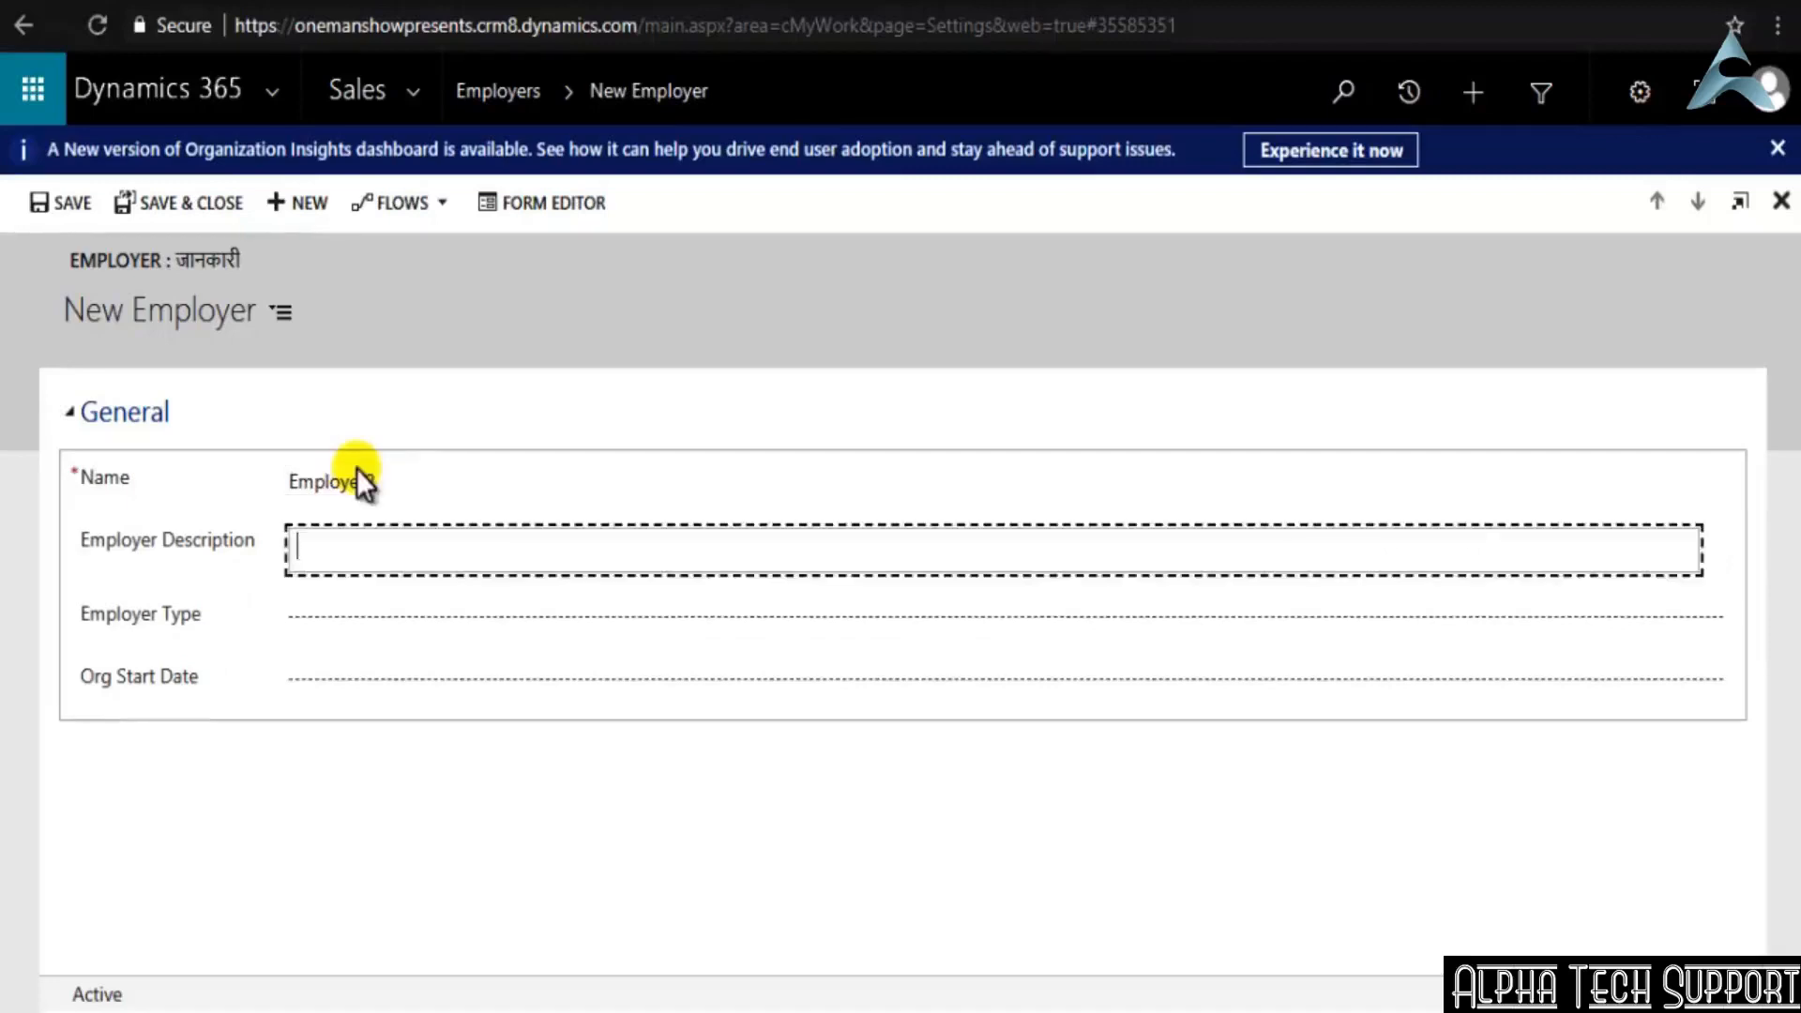
{"action": "type", "text": "US Based IT company"}
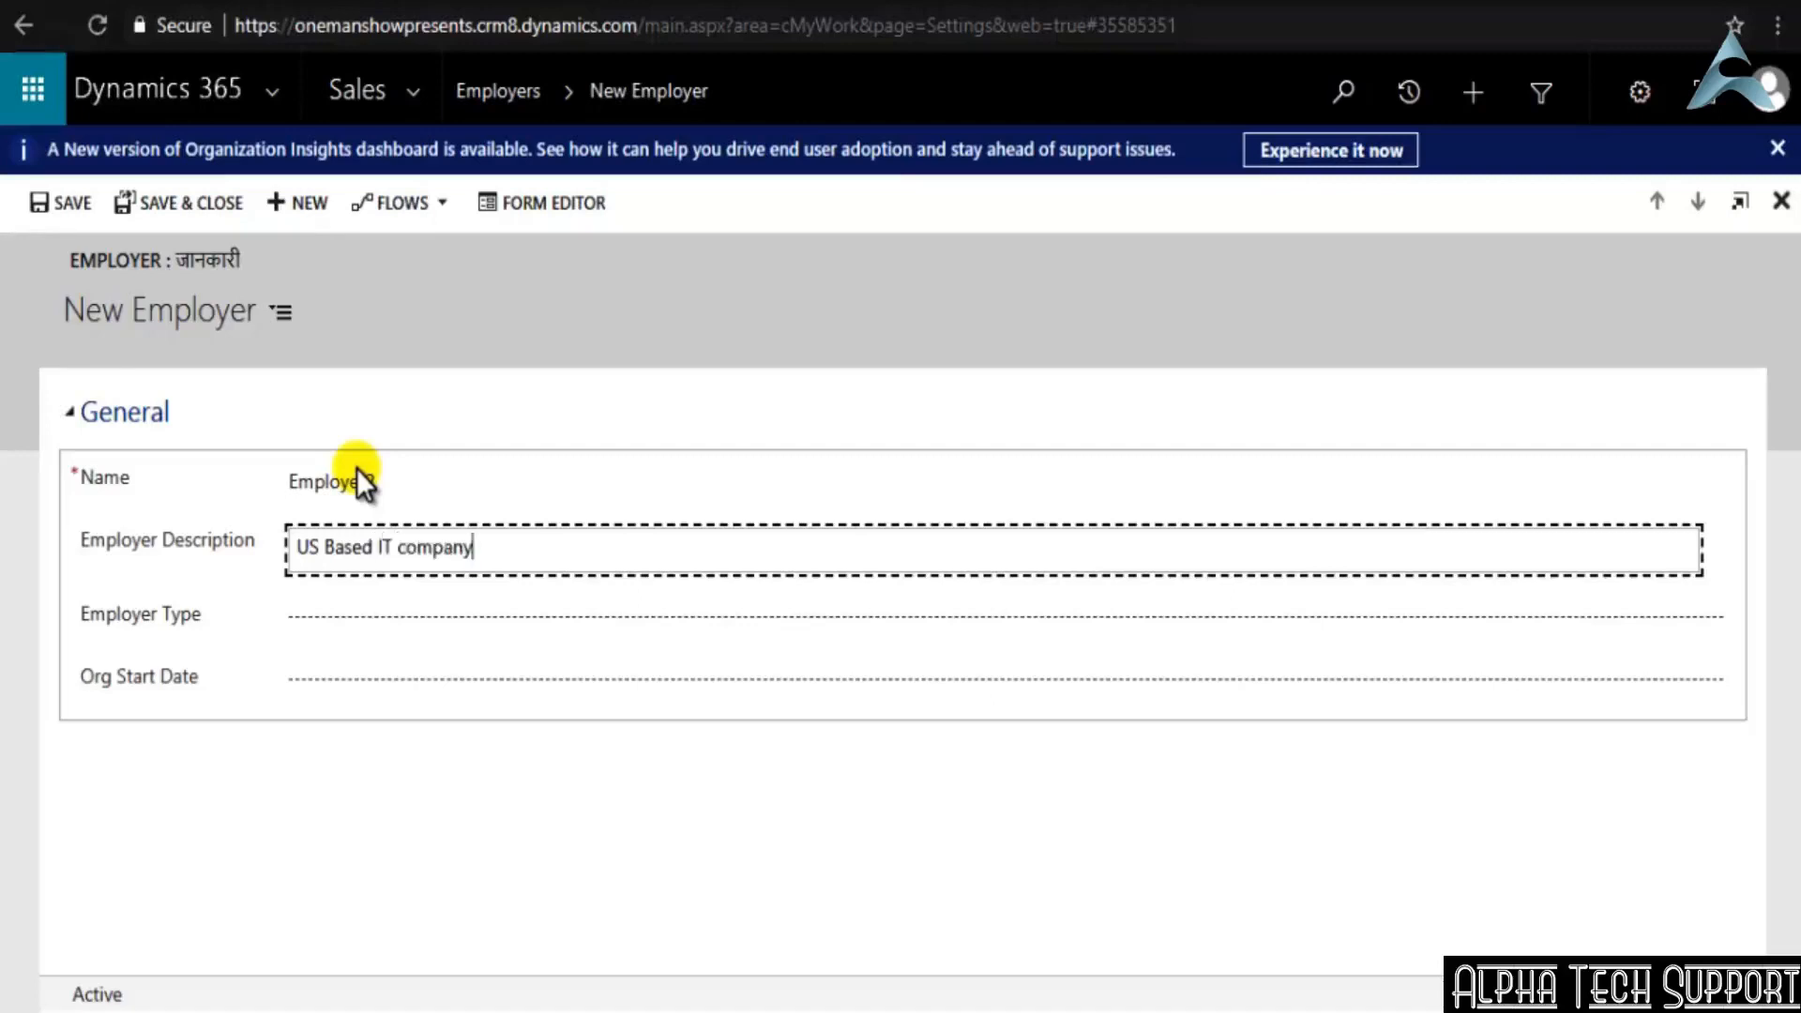
Try to pick a value for Employer Type on the new Employer record
{"action": "left_click", "coordinate": [400, 617]}
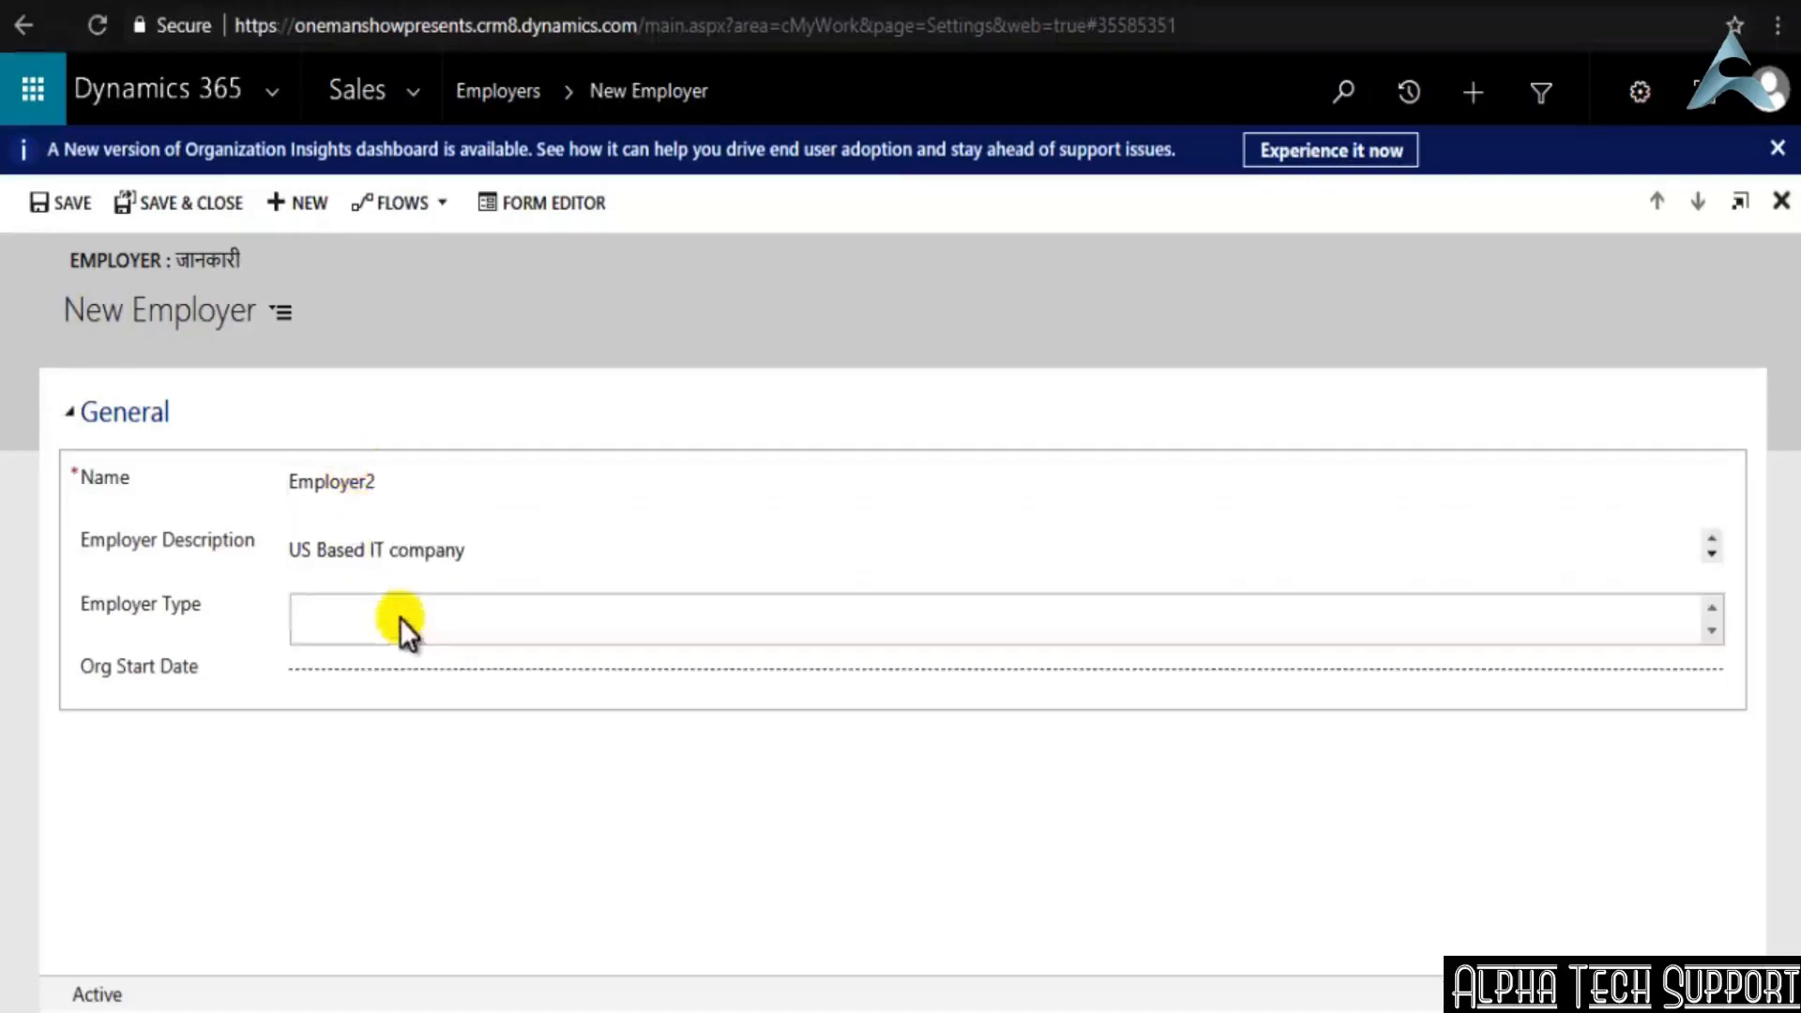
{"action": "left_click", "coordinate": [775, 638]}
{"action": "left_click", "coordinate": [1550, 596]}
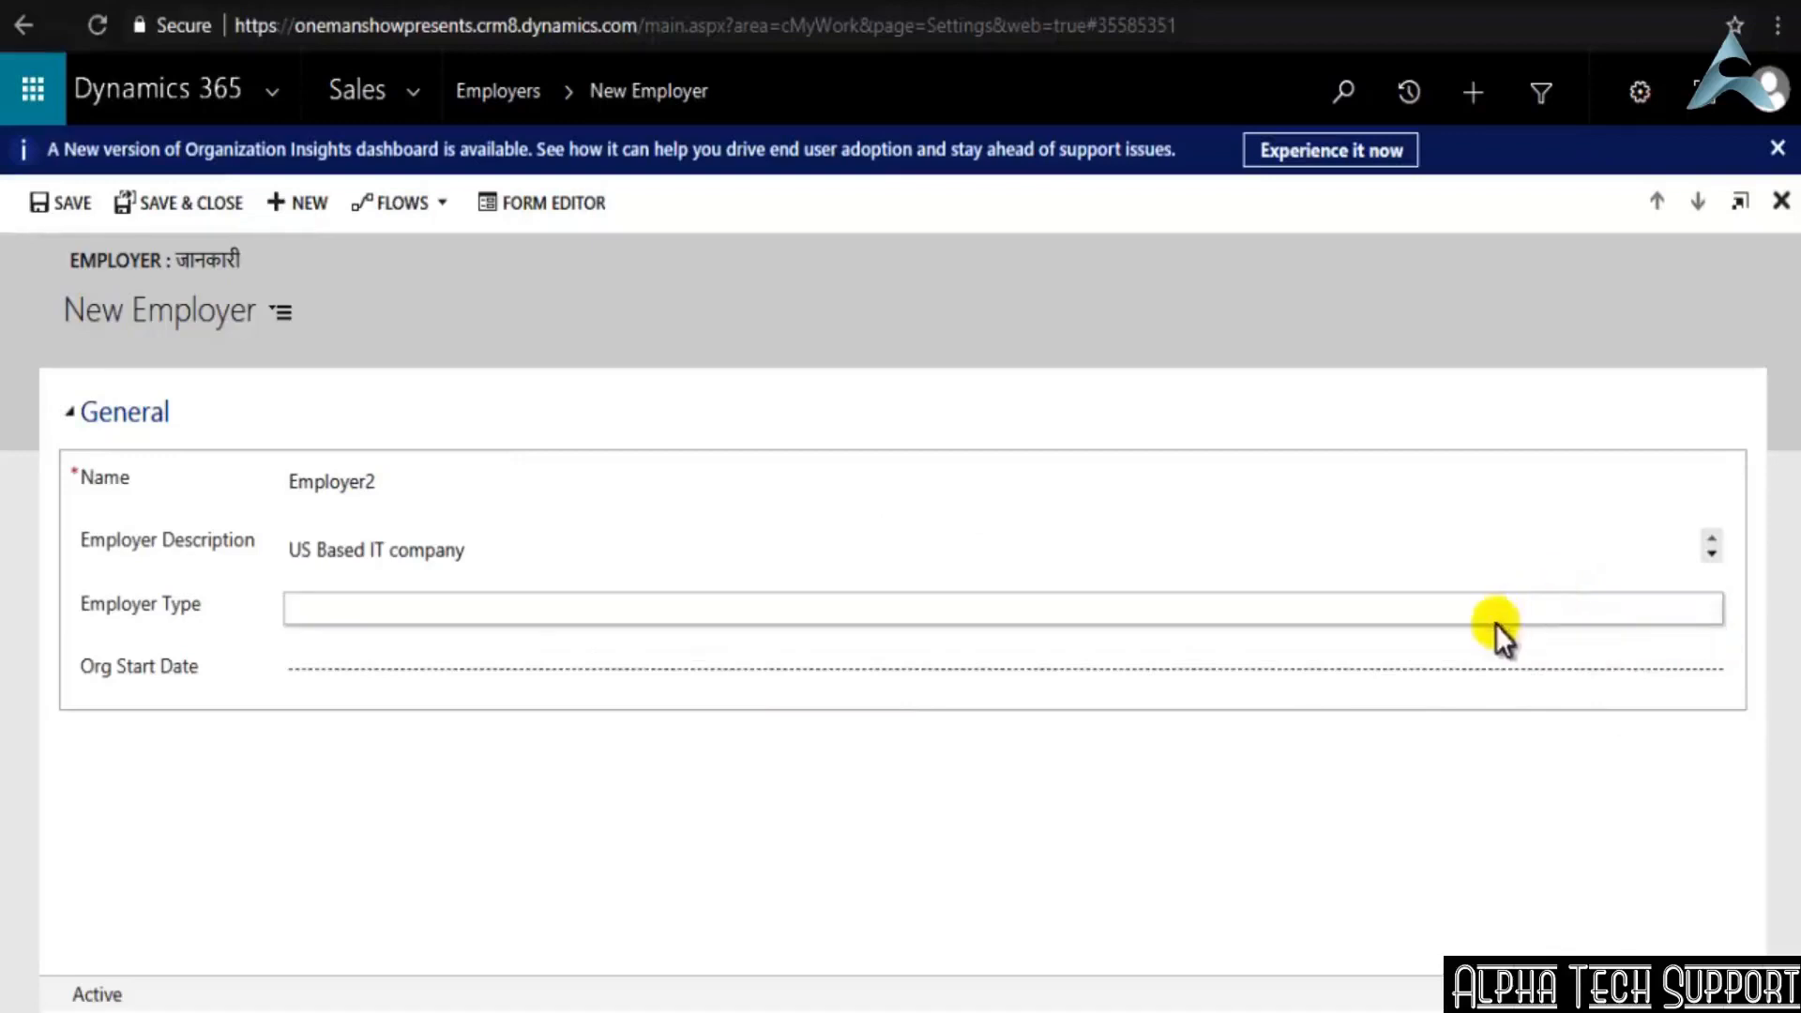
{"action": "left_click", "coordinate": [1274, 611]}
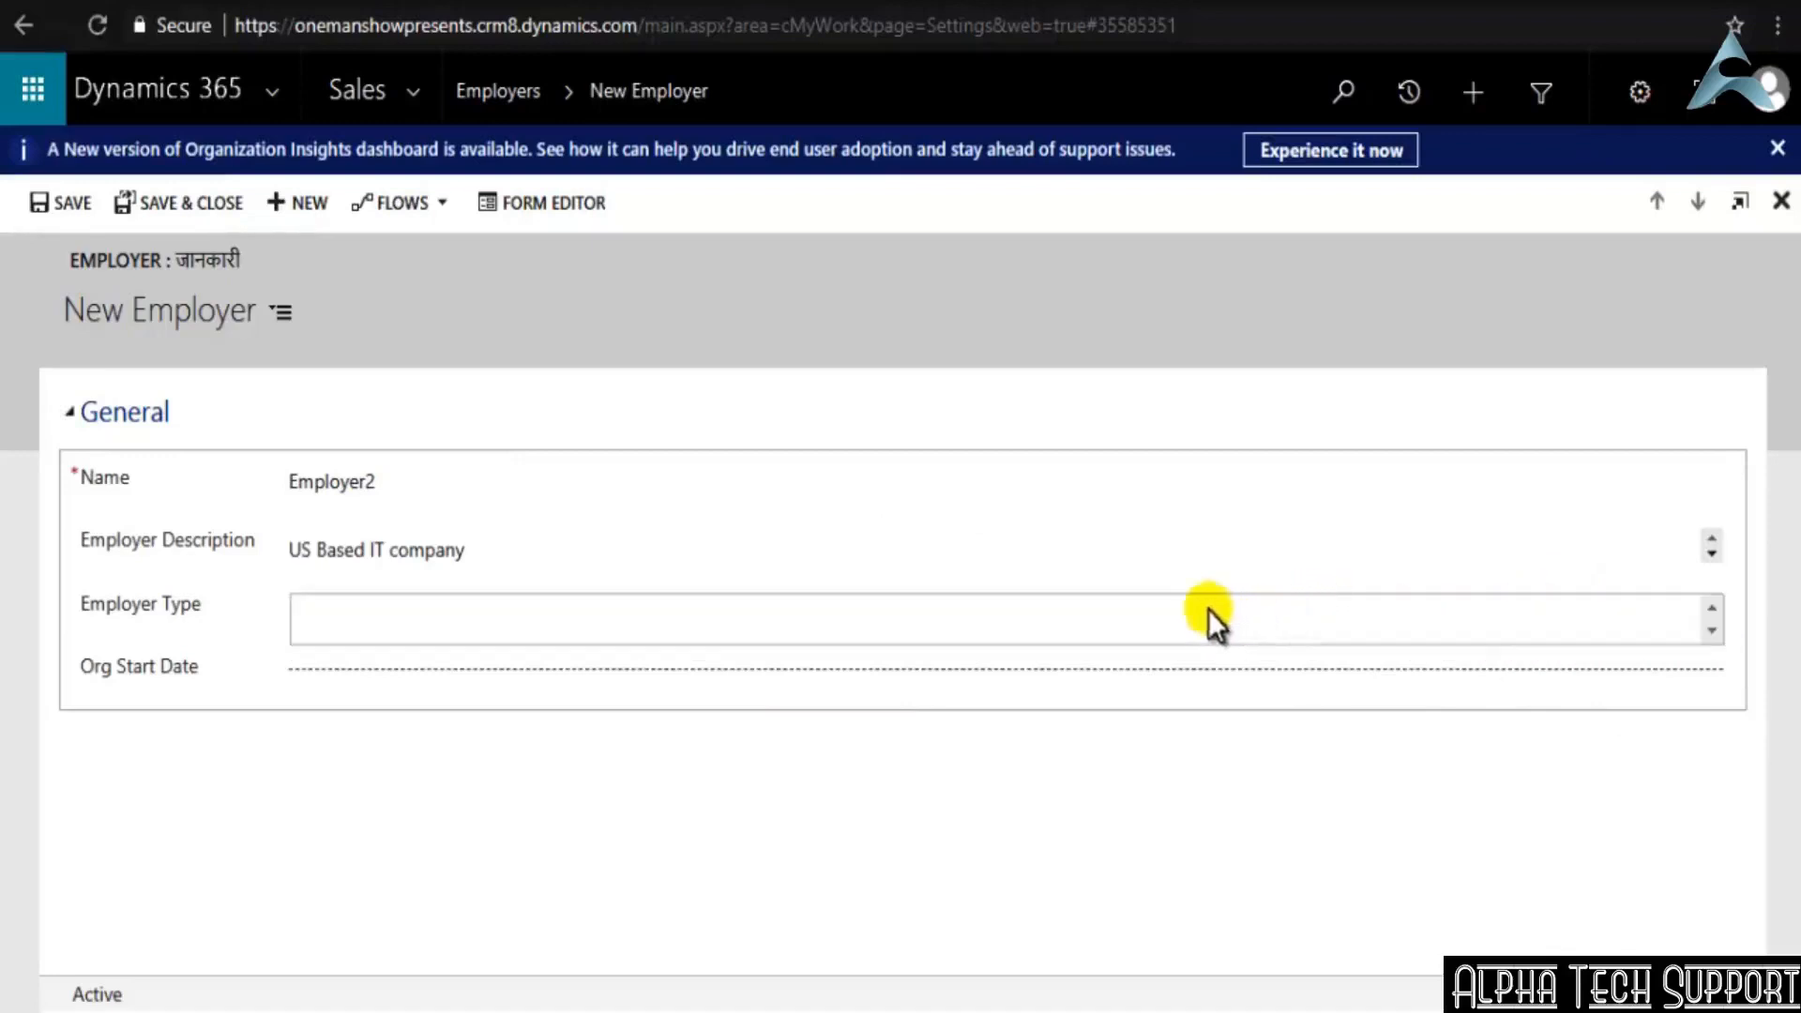
{"action": "double_click", "coordinate": [944, 604]}
{"action": "left_click", "coordinate": [944, 604]}
{"action": "left_click", "coordinate": [943, 605]}
{"action": "left_click", "coordinate": [939, 610]}
{"action": "left_click", "coordinate": [938, 612]}
{"action": "left_click", "coordinate": [938, 612]}
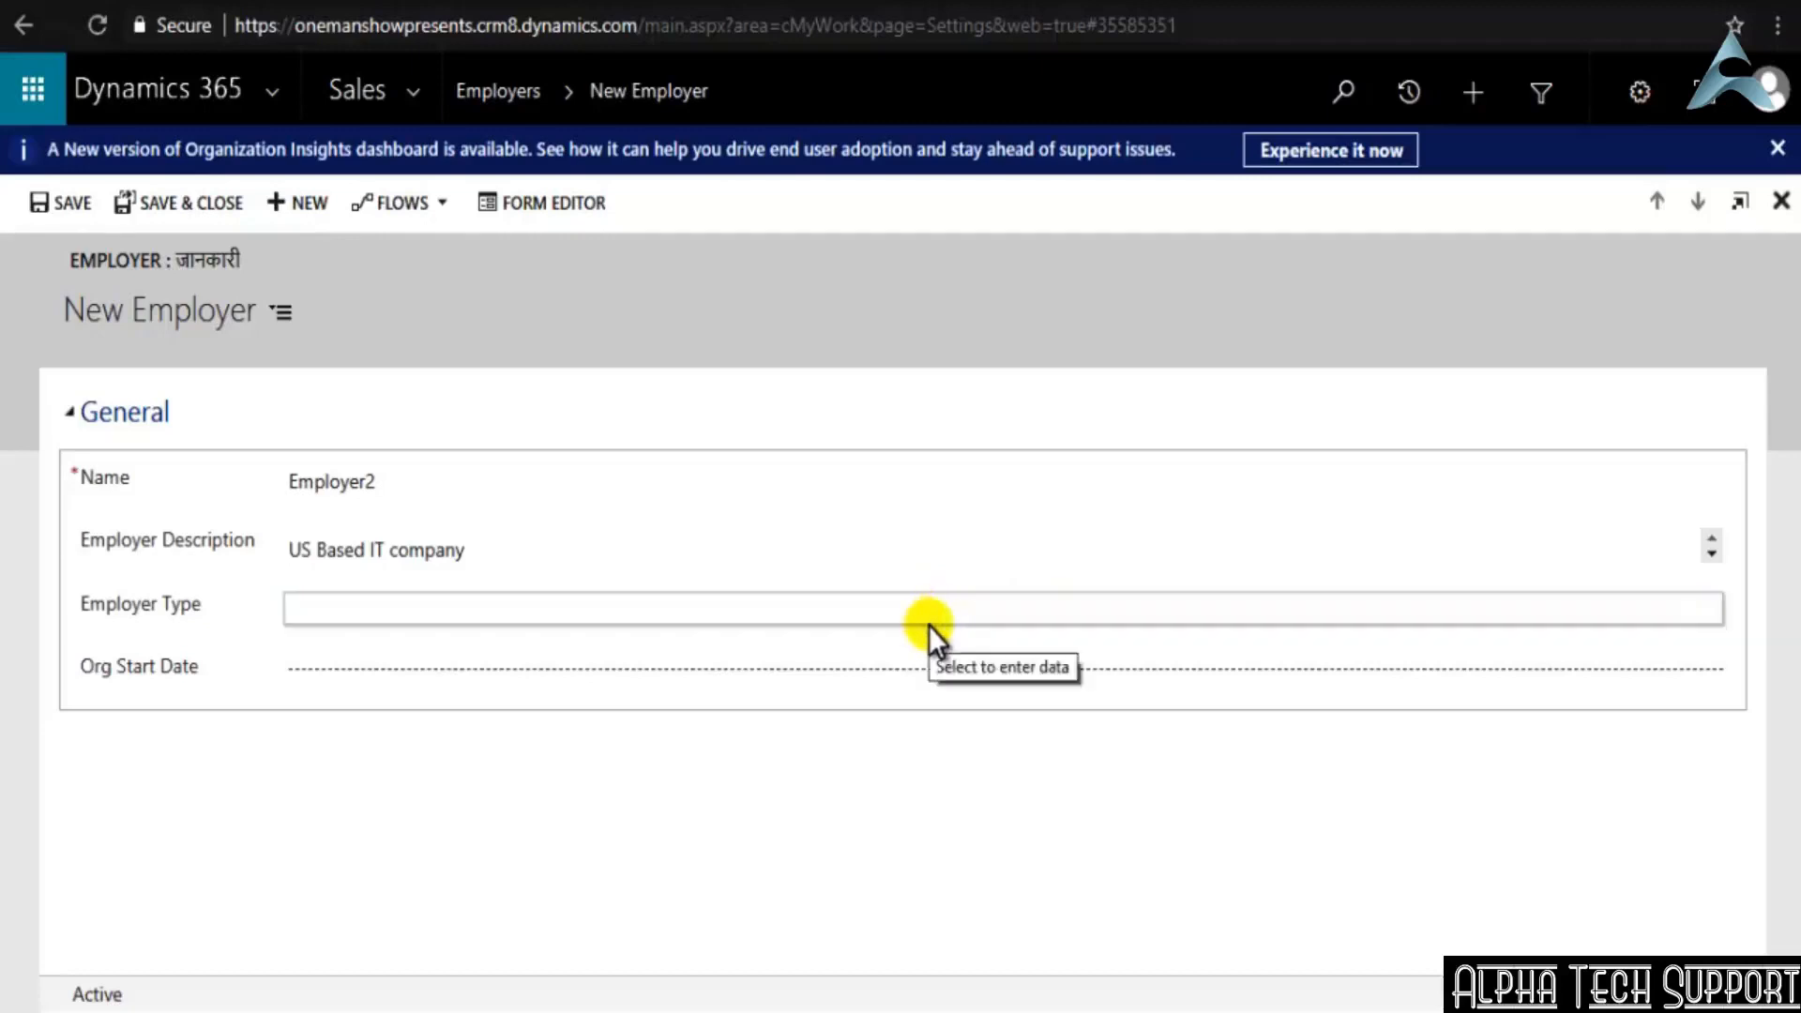
Set the Org Start Date of the new Employer record to 17-03-2018 using the calendar
{"action": "left_click", "coordinate": [712, 673]}
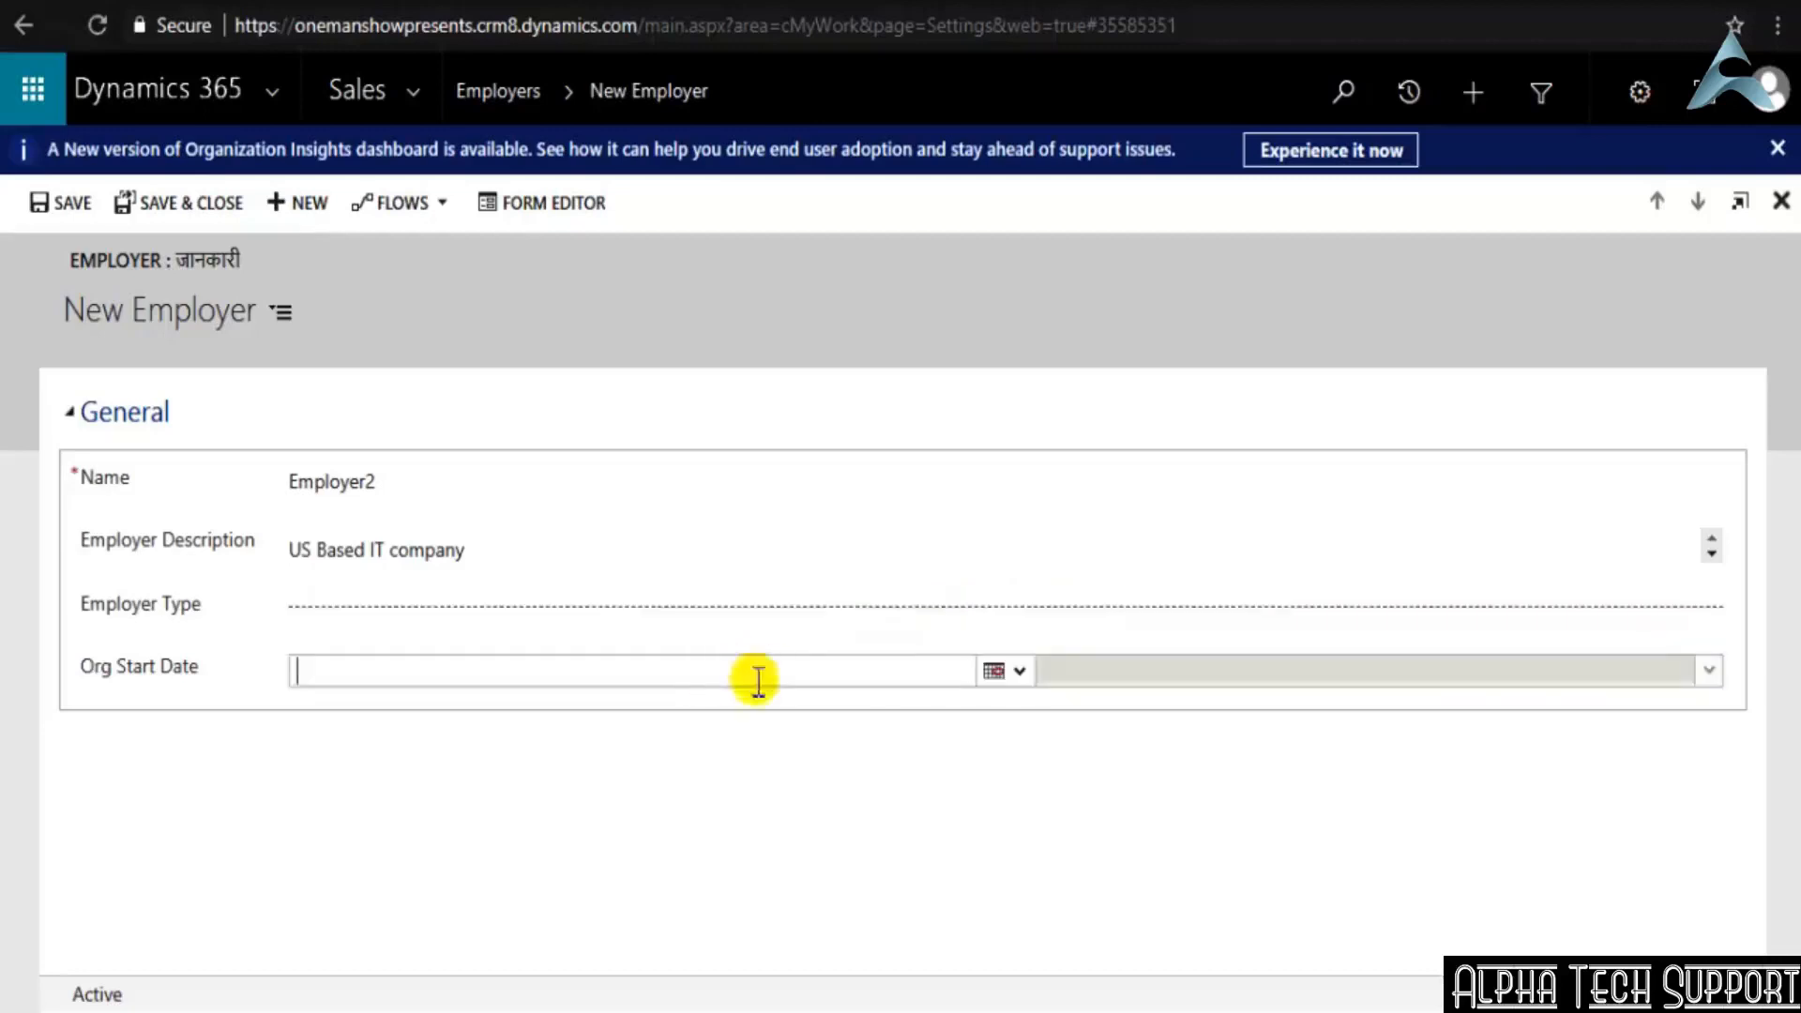
{"action": "left_click", "coordinate": [1021, 673]}
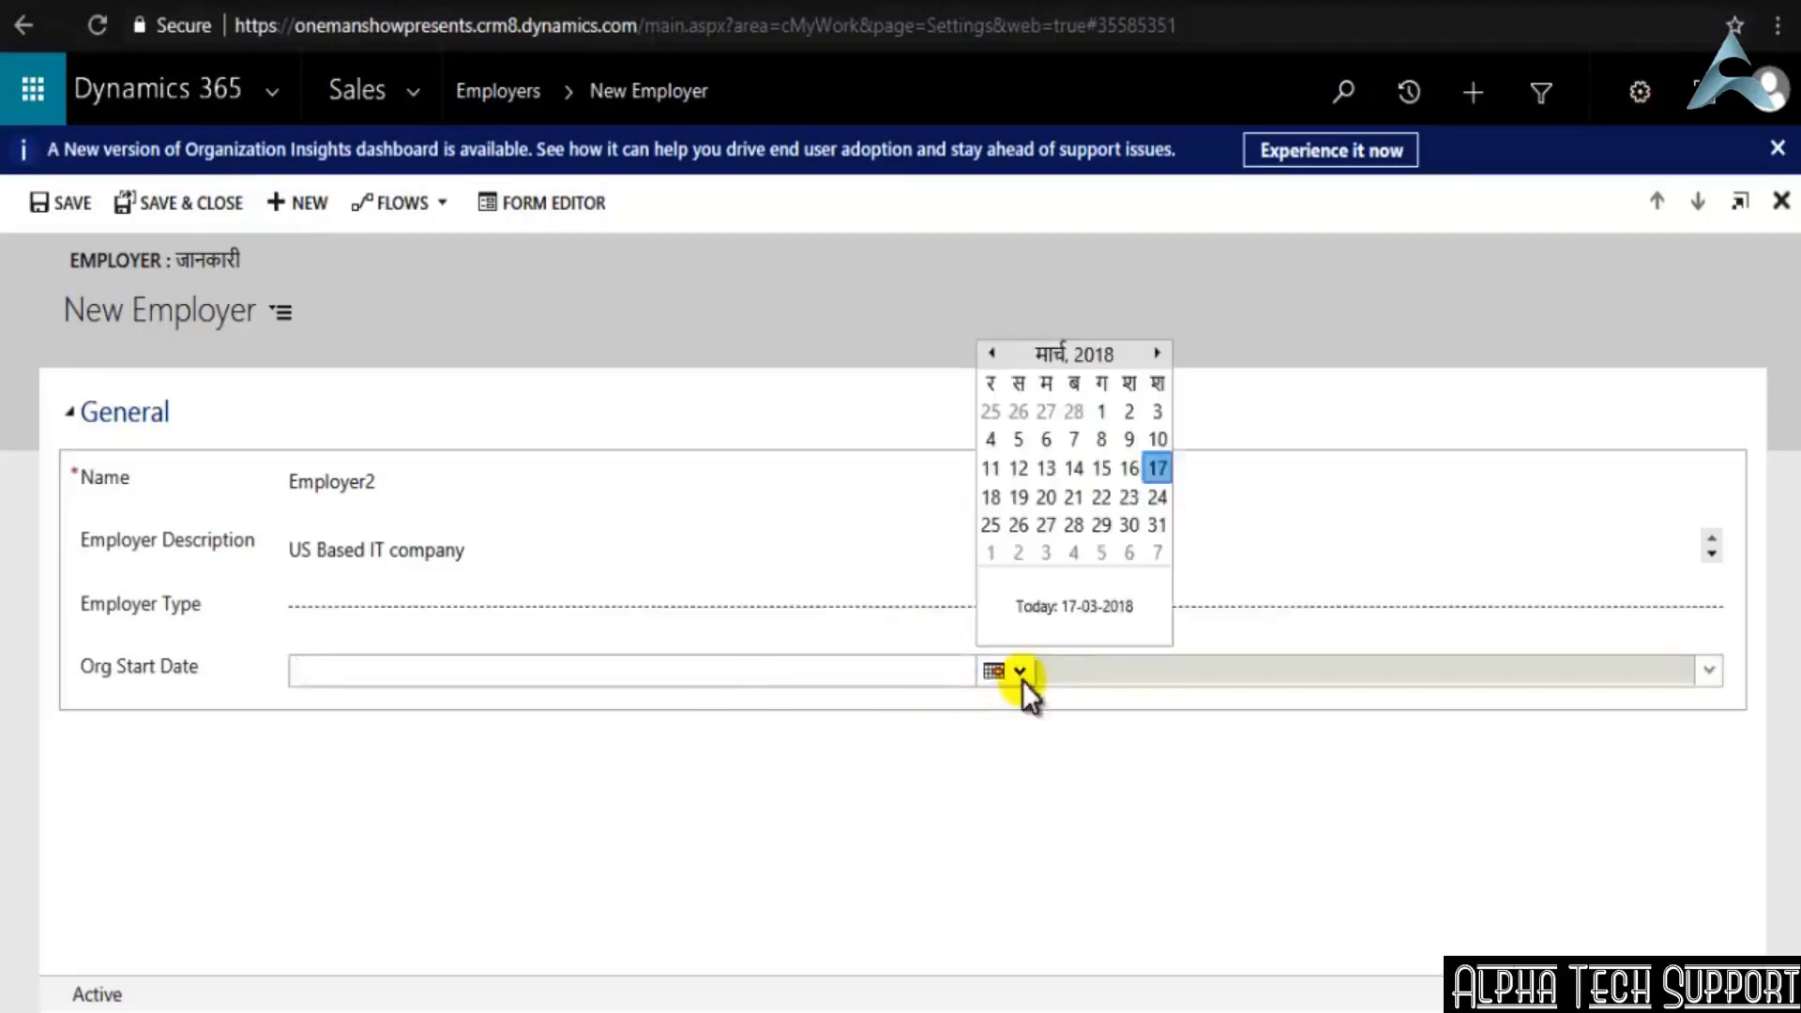
{"action": "left_click", "coordinate": [1160, 471]}
Save and close the Employer2 record to return to the list of active Employers
{"action": "left_click", "coordinate": [334, 604]}
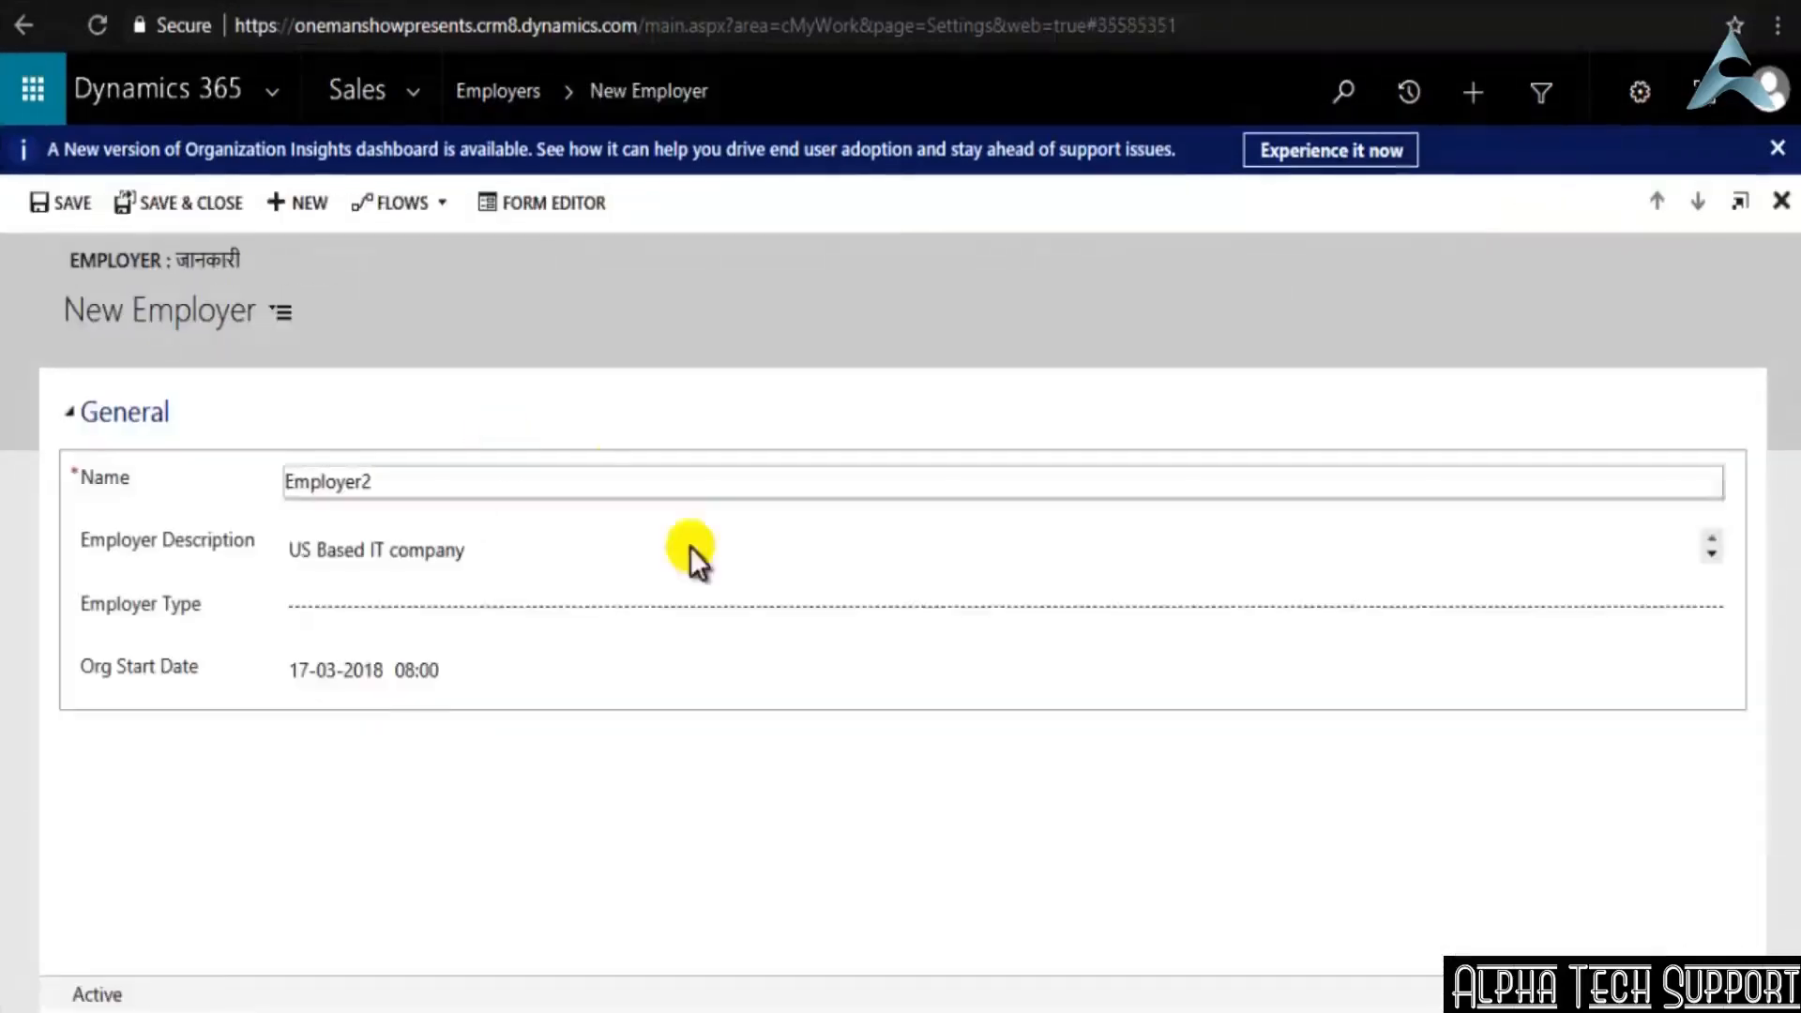
{"action": "left_click", "coordinate": [601, 610]}
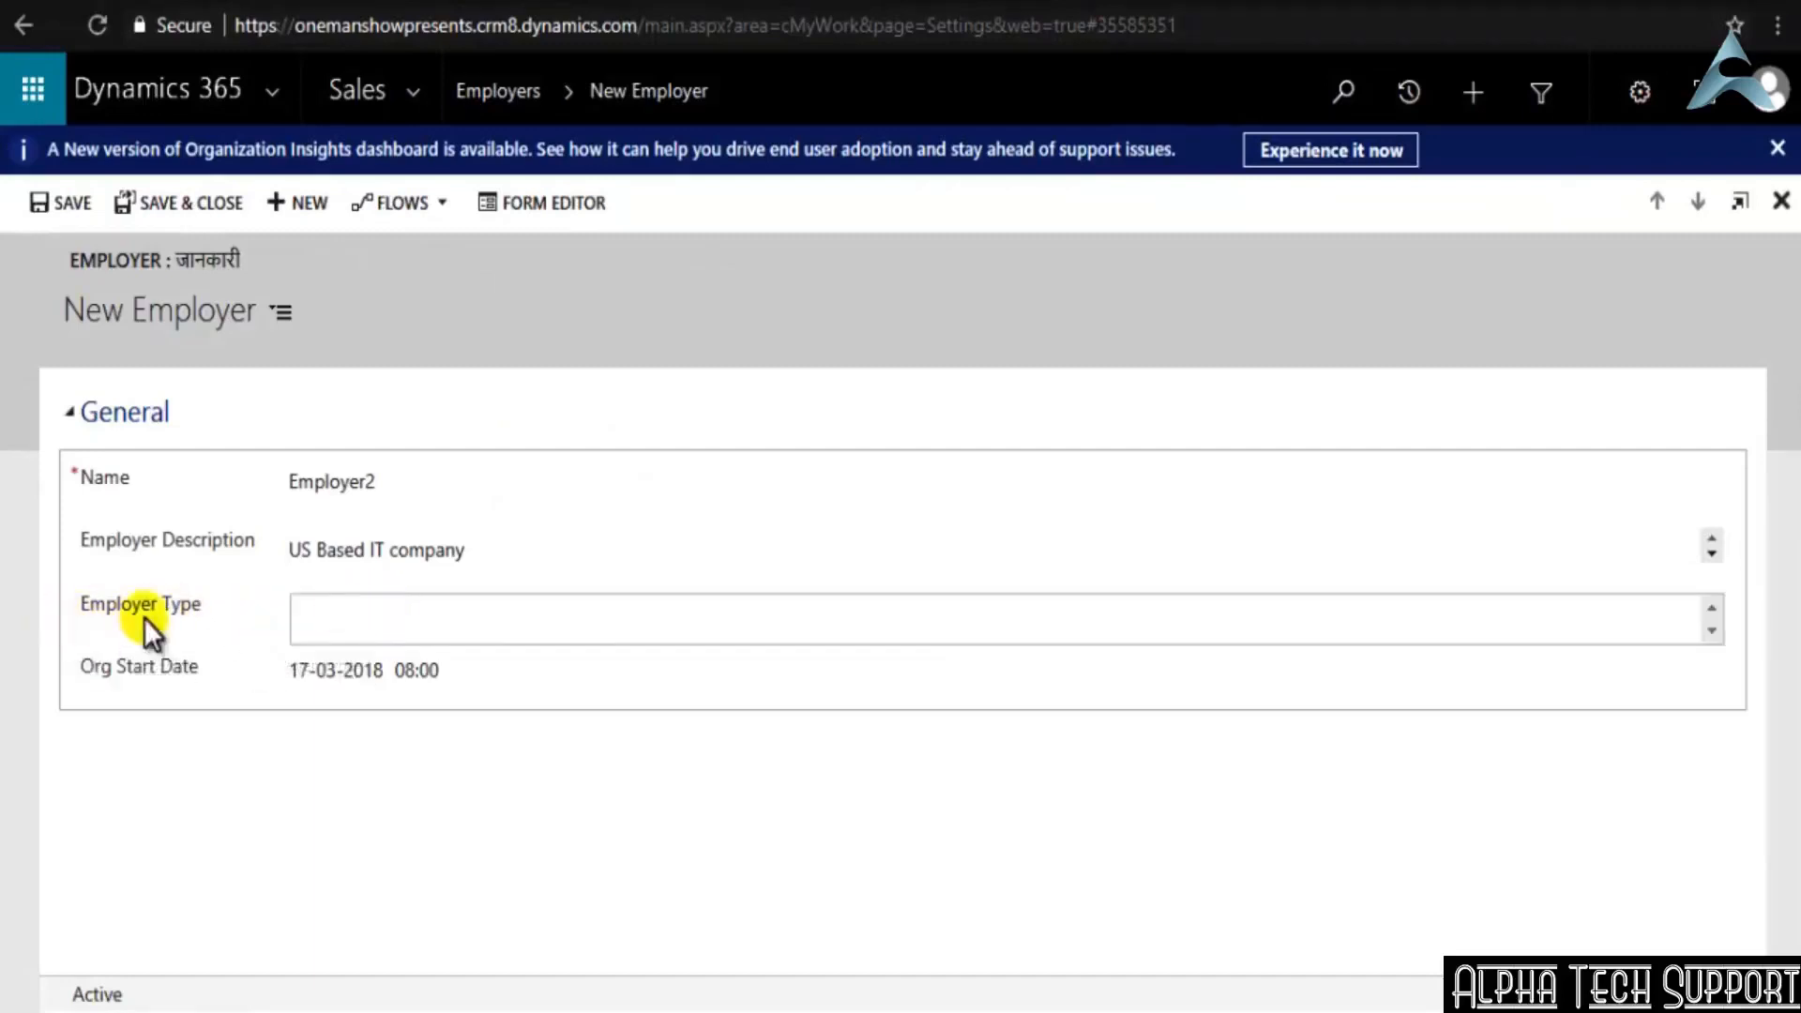
{"action": "left_click", "coordinate": [131, 204]}
{"action": "left_click", "coordinate": [212, 197]}
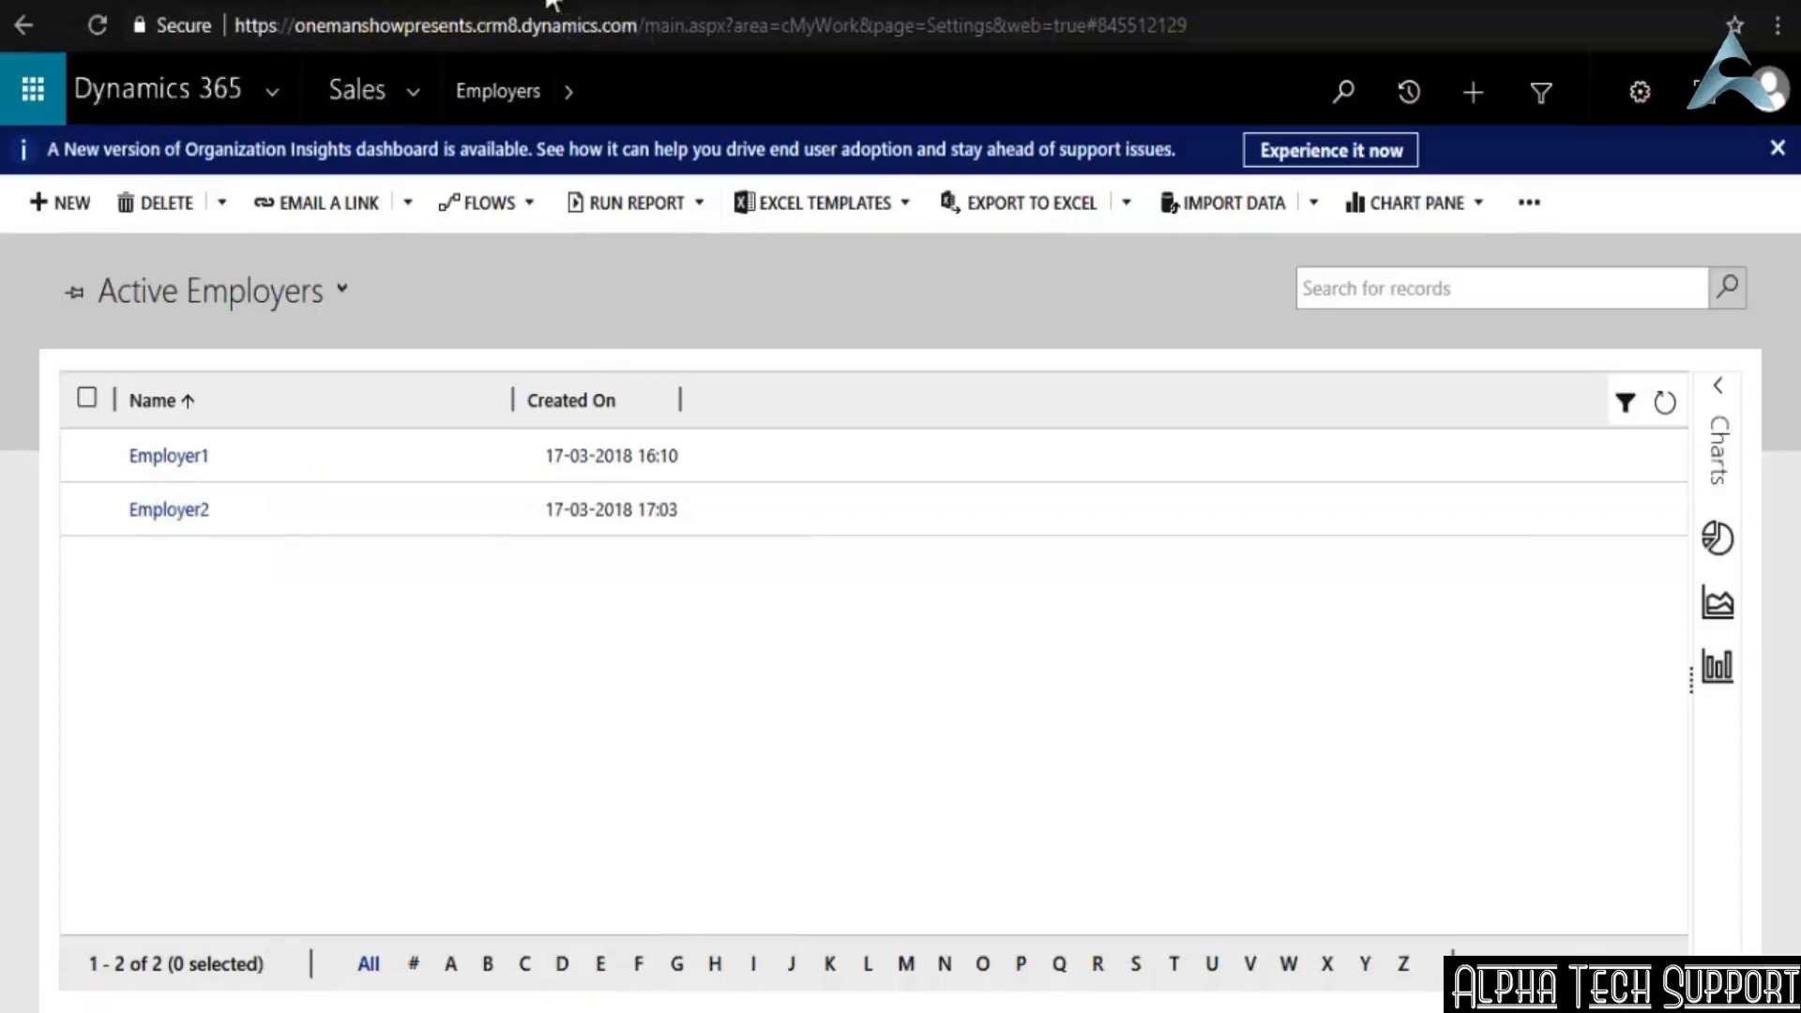
Open the Settings area in a new browser tab and bring up the Default Solution for customizing the system
{"action": "left_click", "coordinate": [414, 92]}
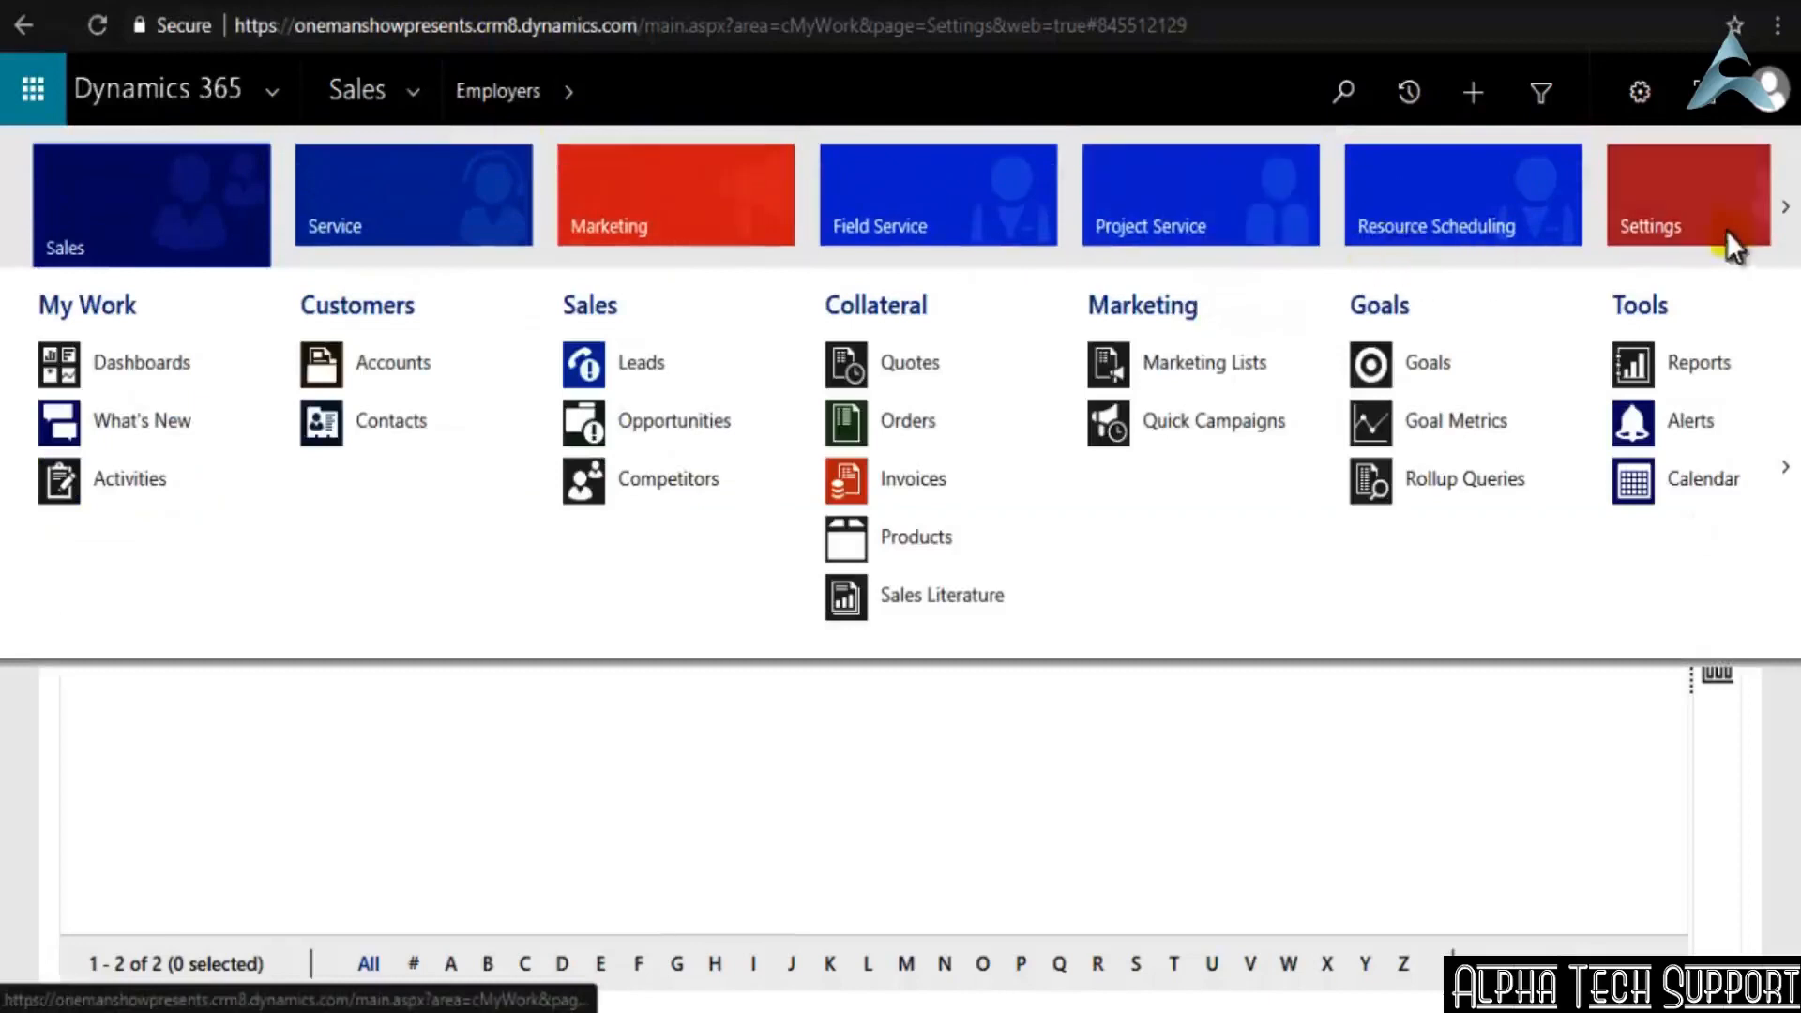
{"action": "right_click", "coordinate": [1696, 215]}
{"action": "left_click", "coordinate": [1600, 238]}
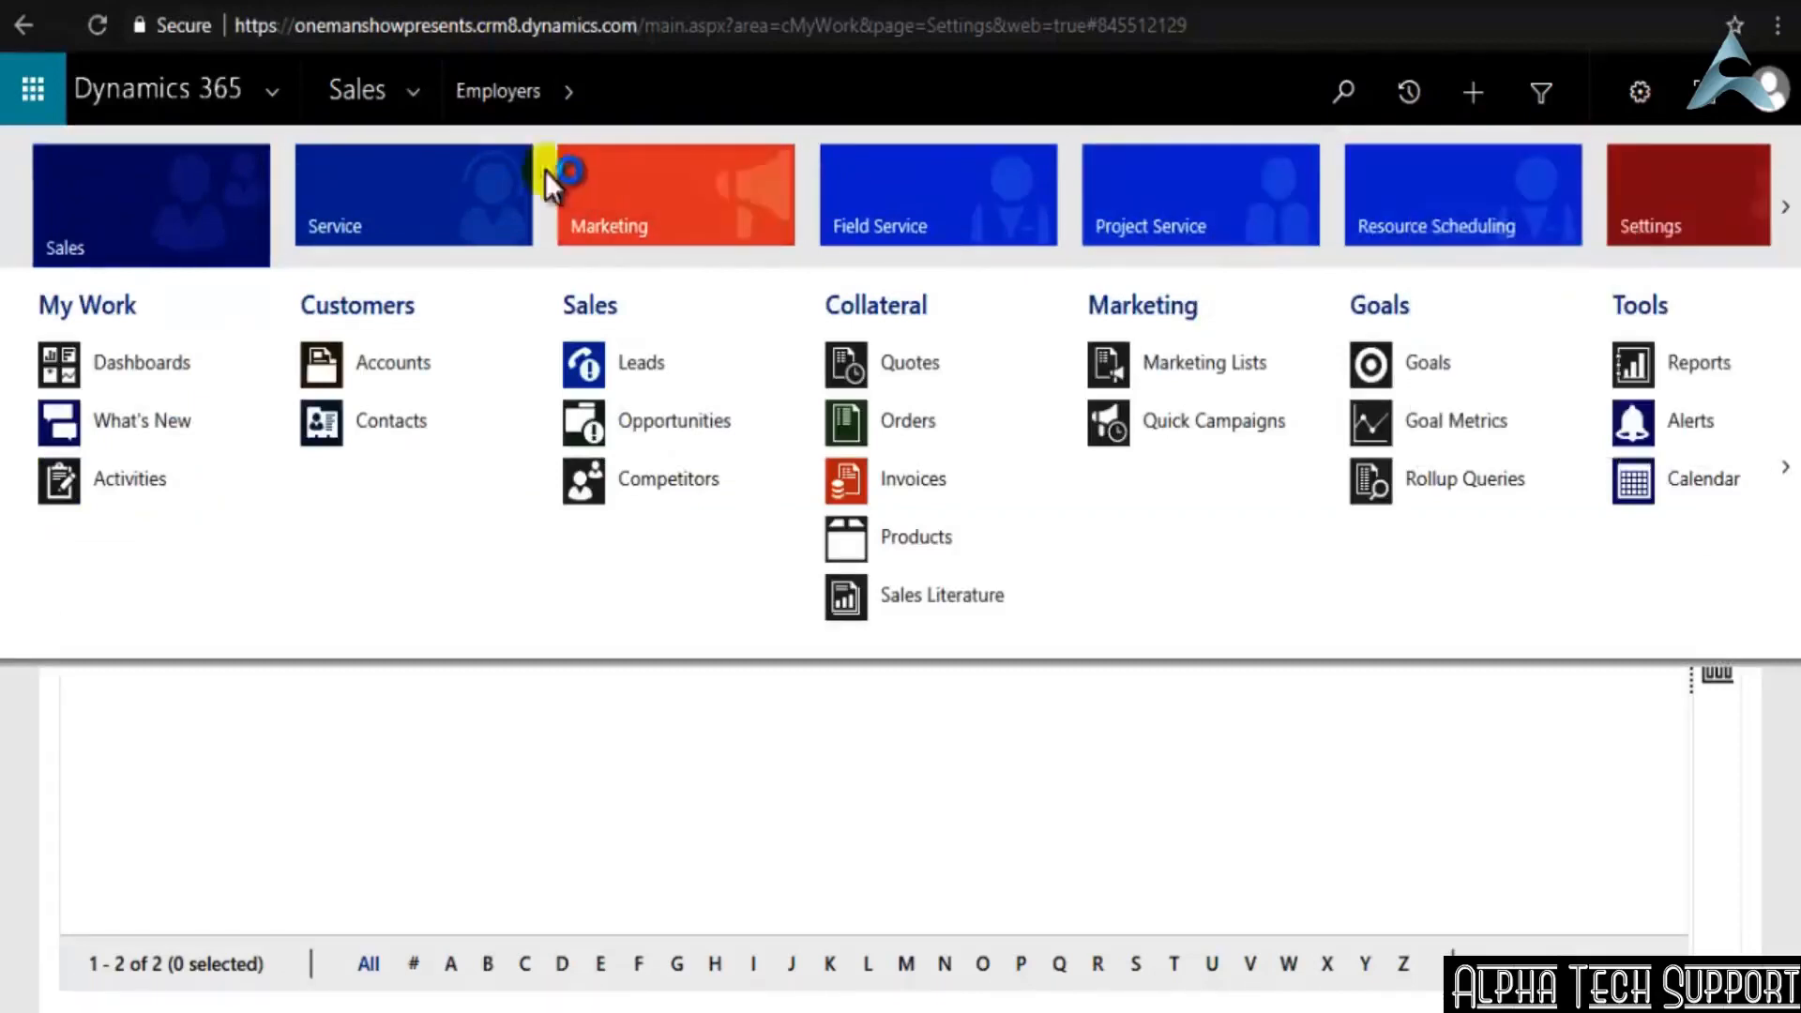
{"action": "left_click", "coordinate": [477, 0]}
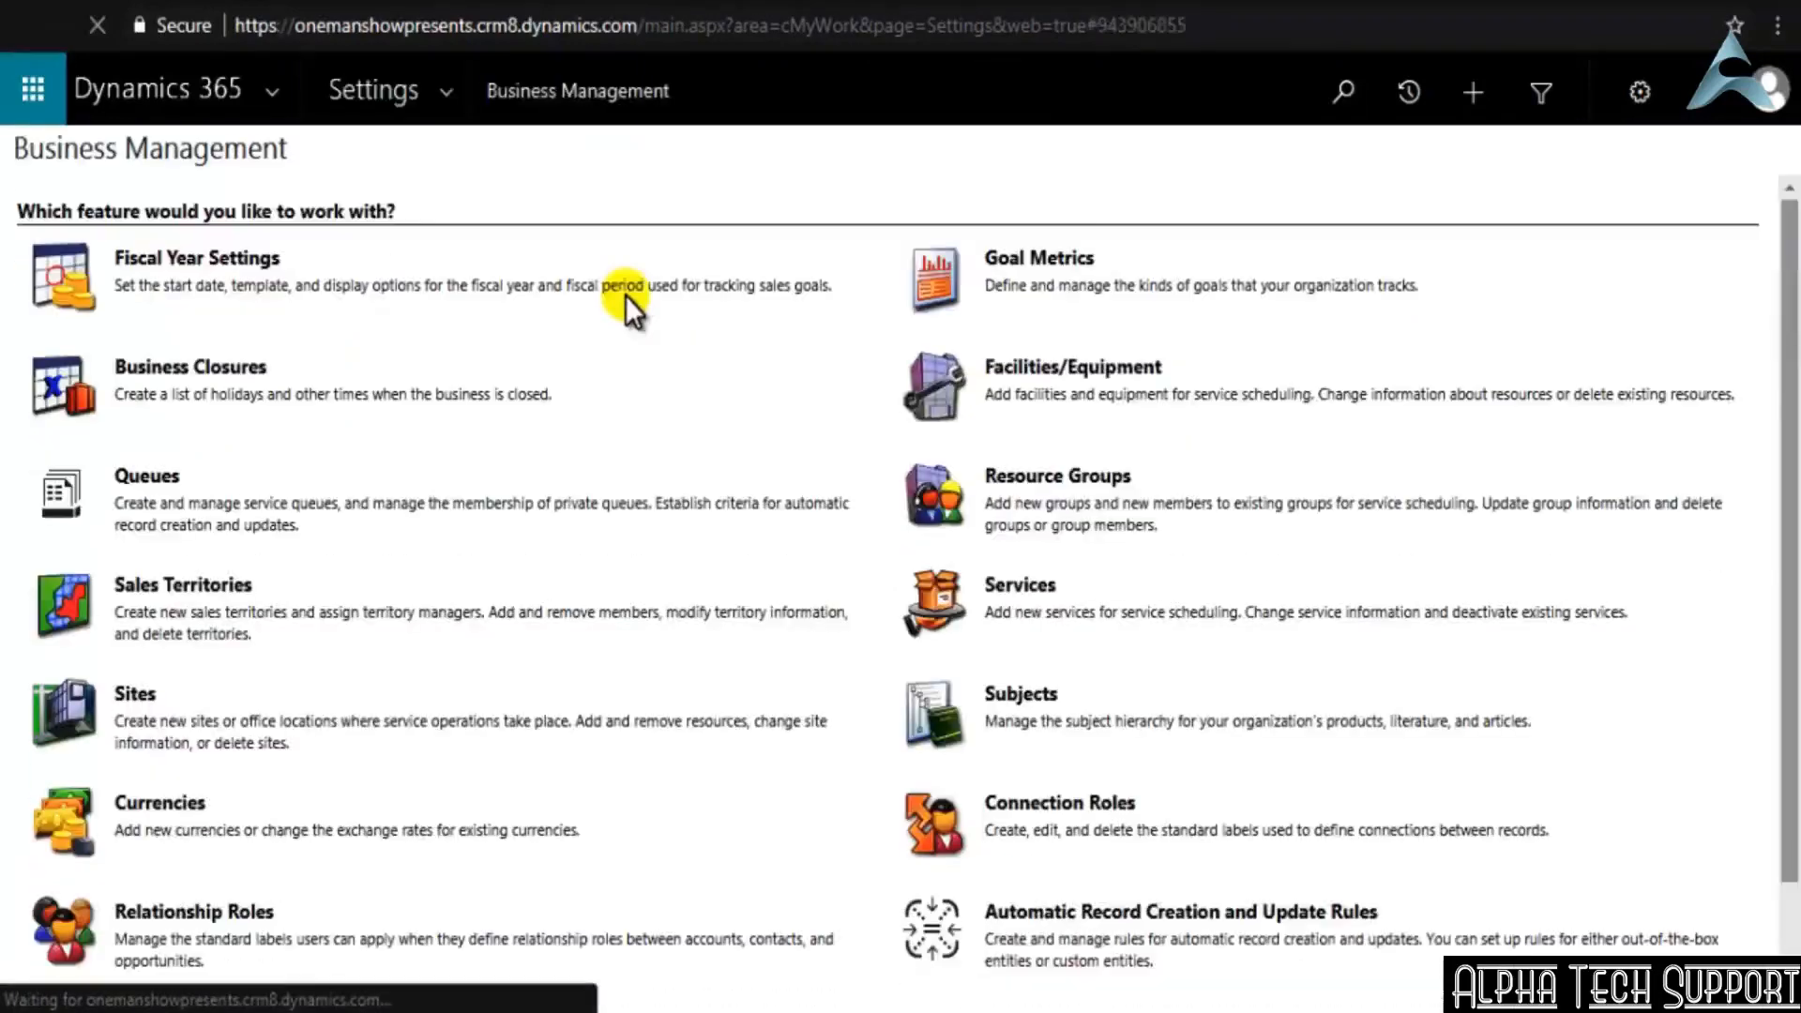
{"action": "left_click", "coordinate": [439, 93]}
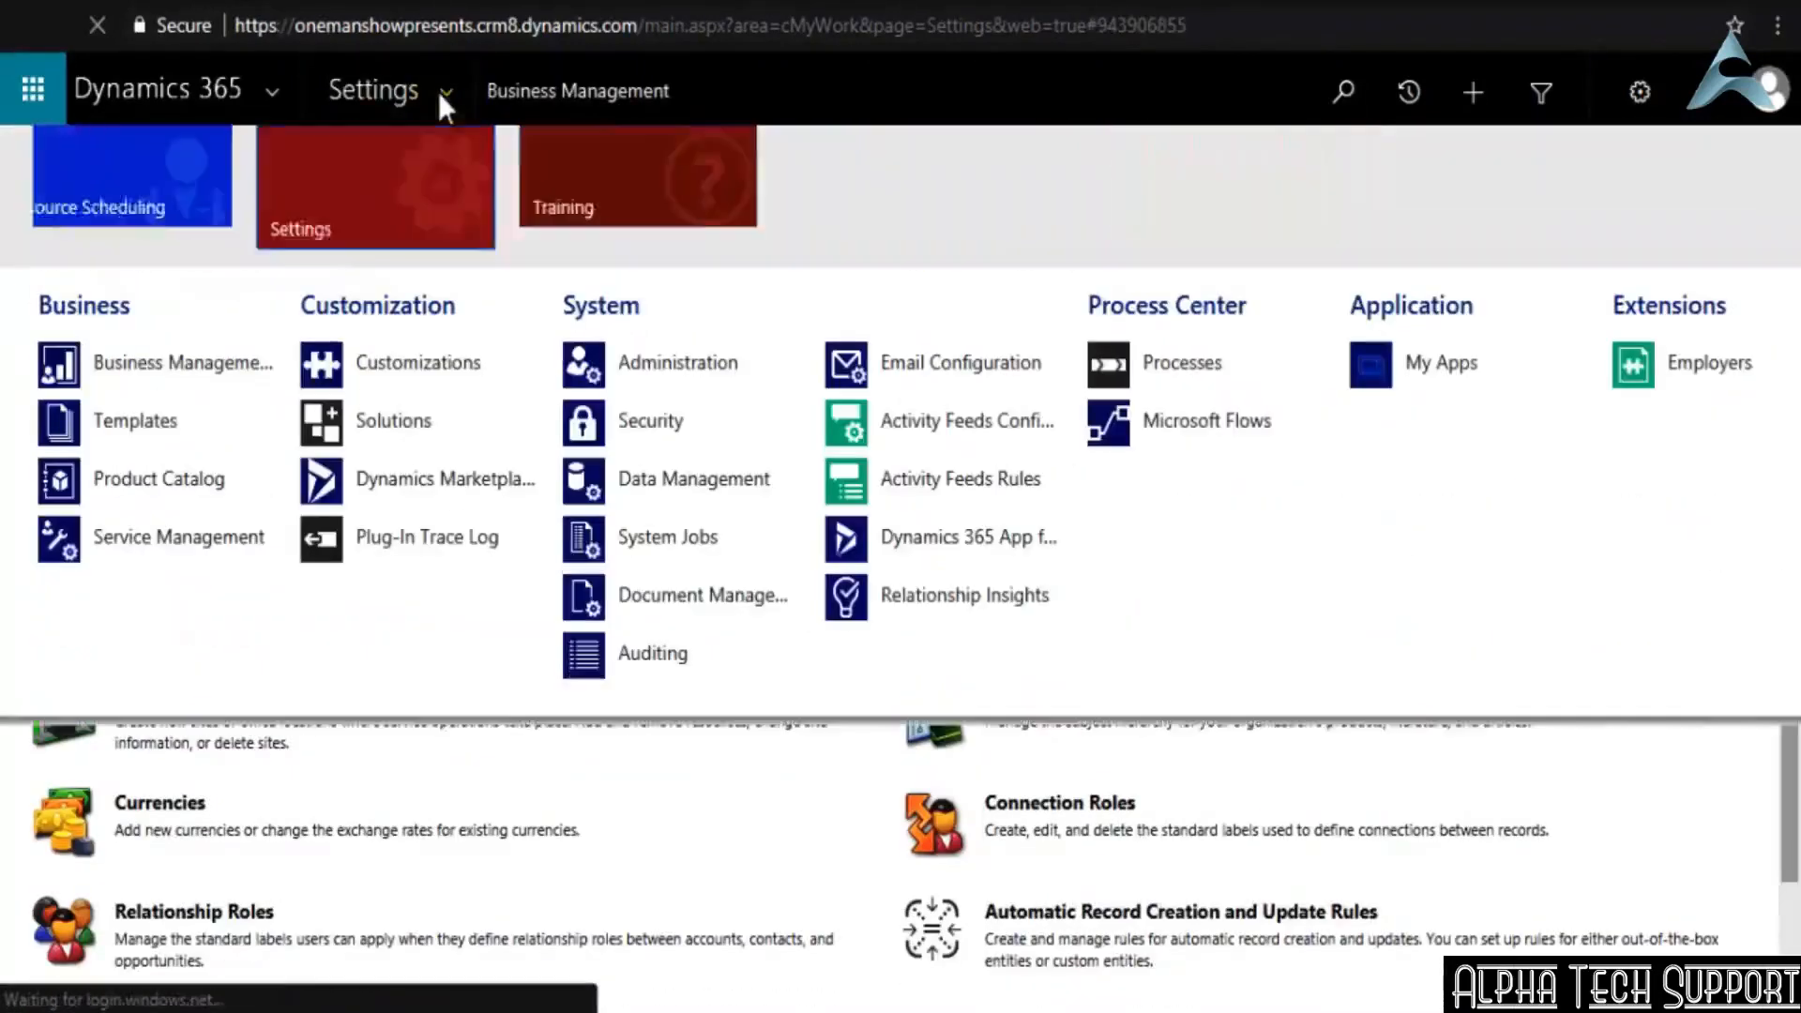
{"action": "left_click", "coordinate": [439, 364]}
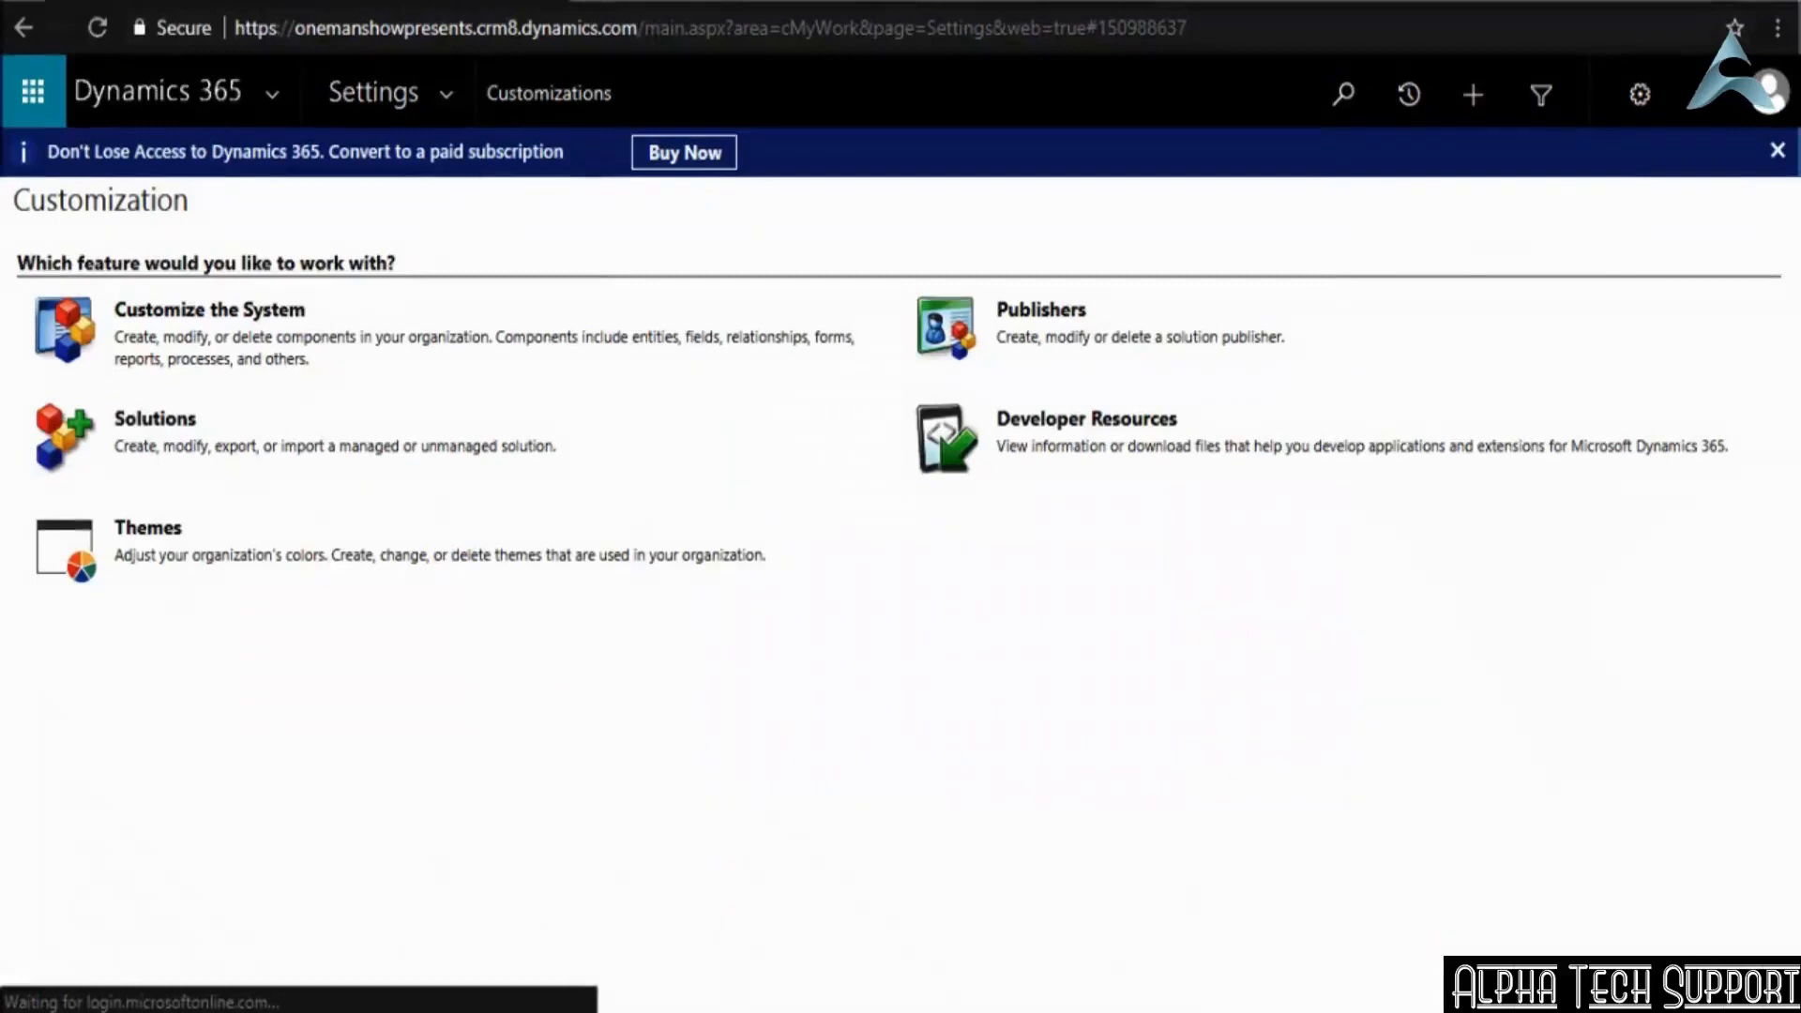
{"action": "left_click", "coordinate": [199, 309]}
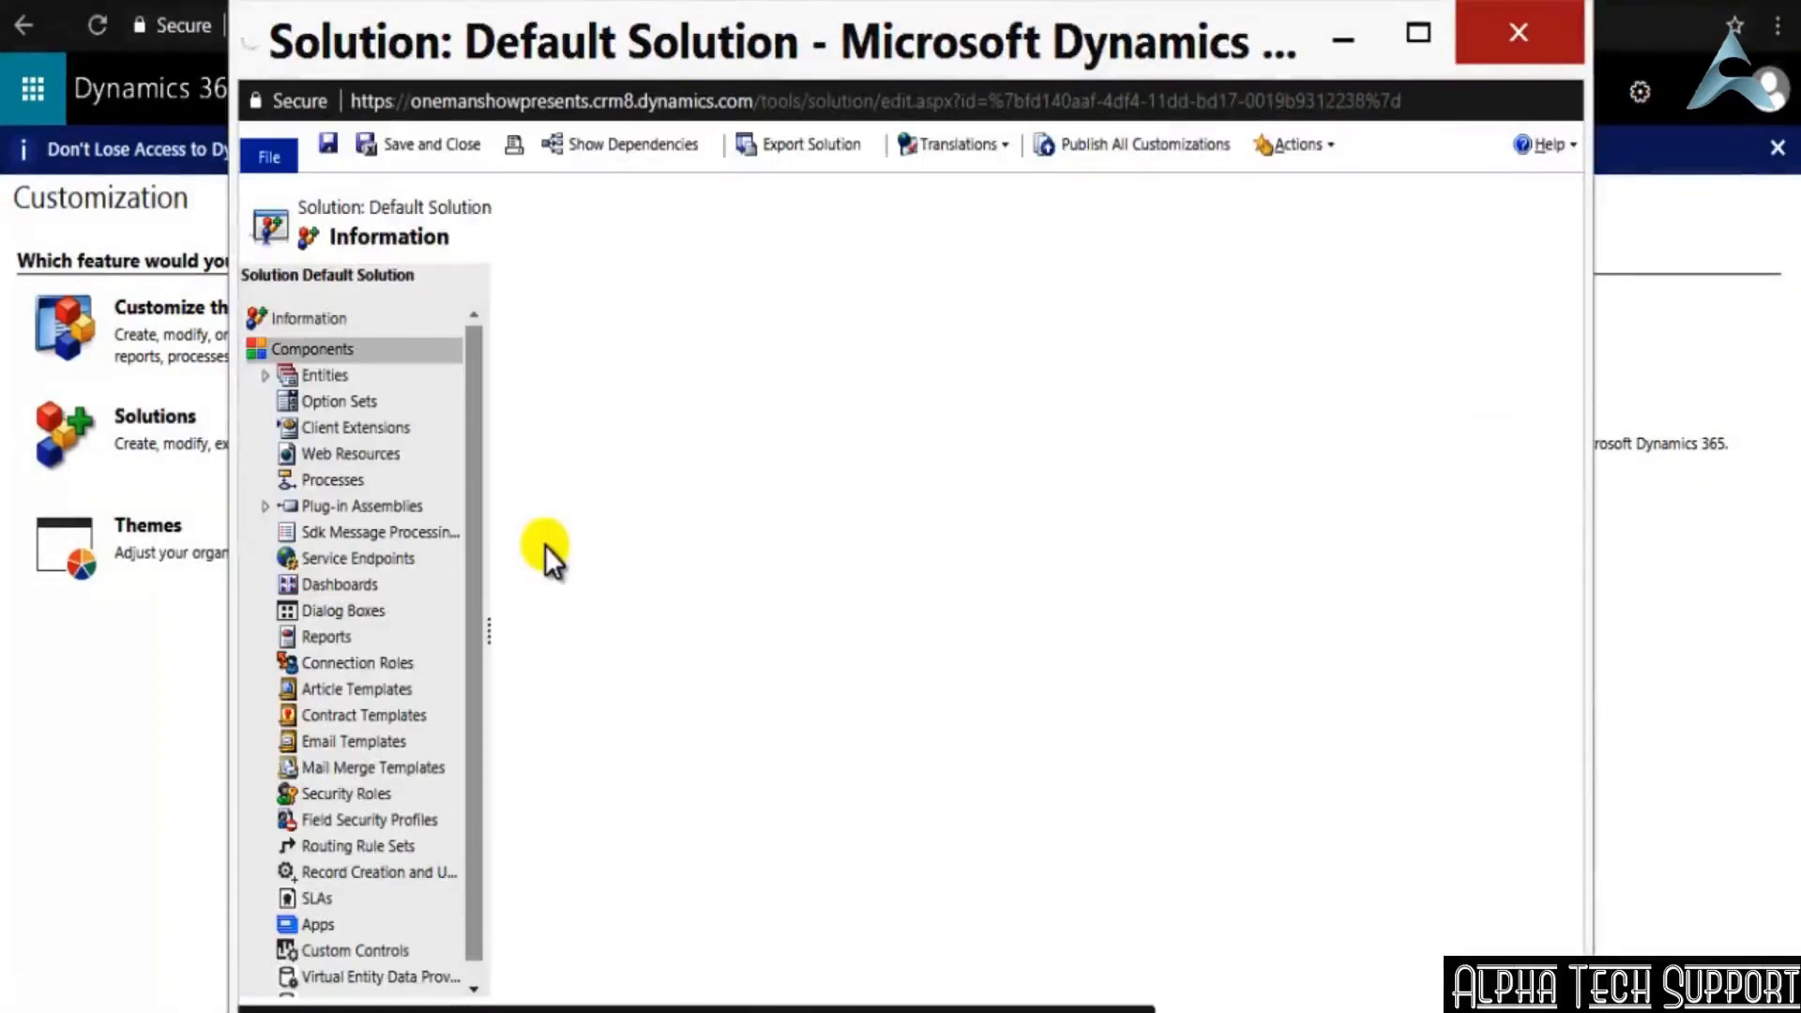
Show the list of fields belonging to the Employer entity in the Default Solution
{"action": "scroll", "coordinate": [289, 544], "scroll_direction": "down", "scroll_amount": 1}
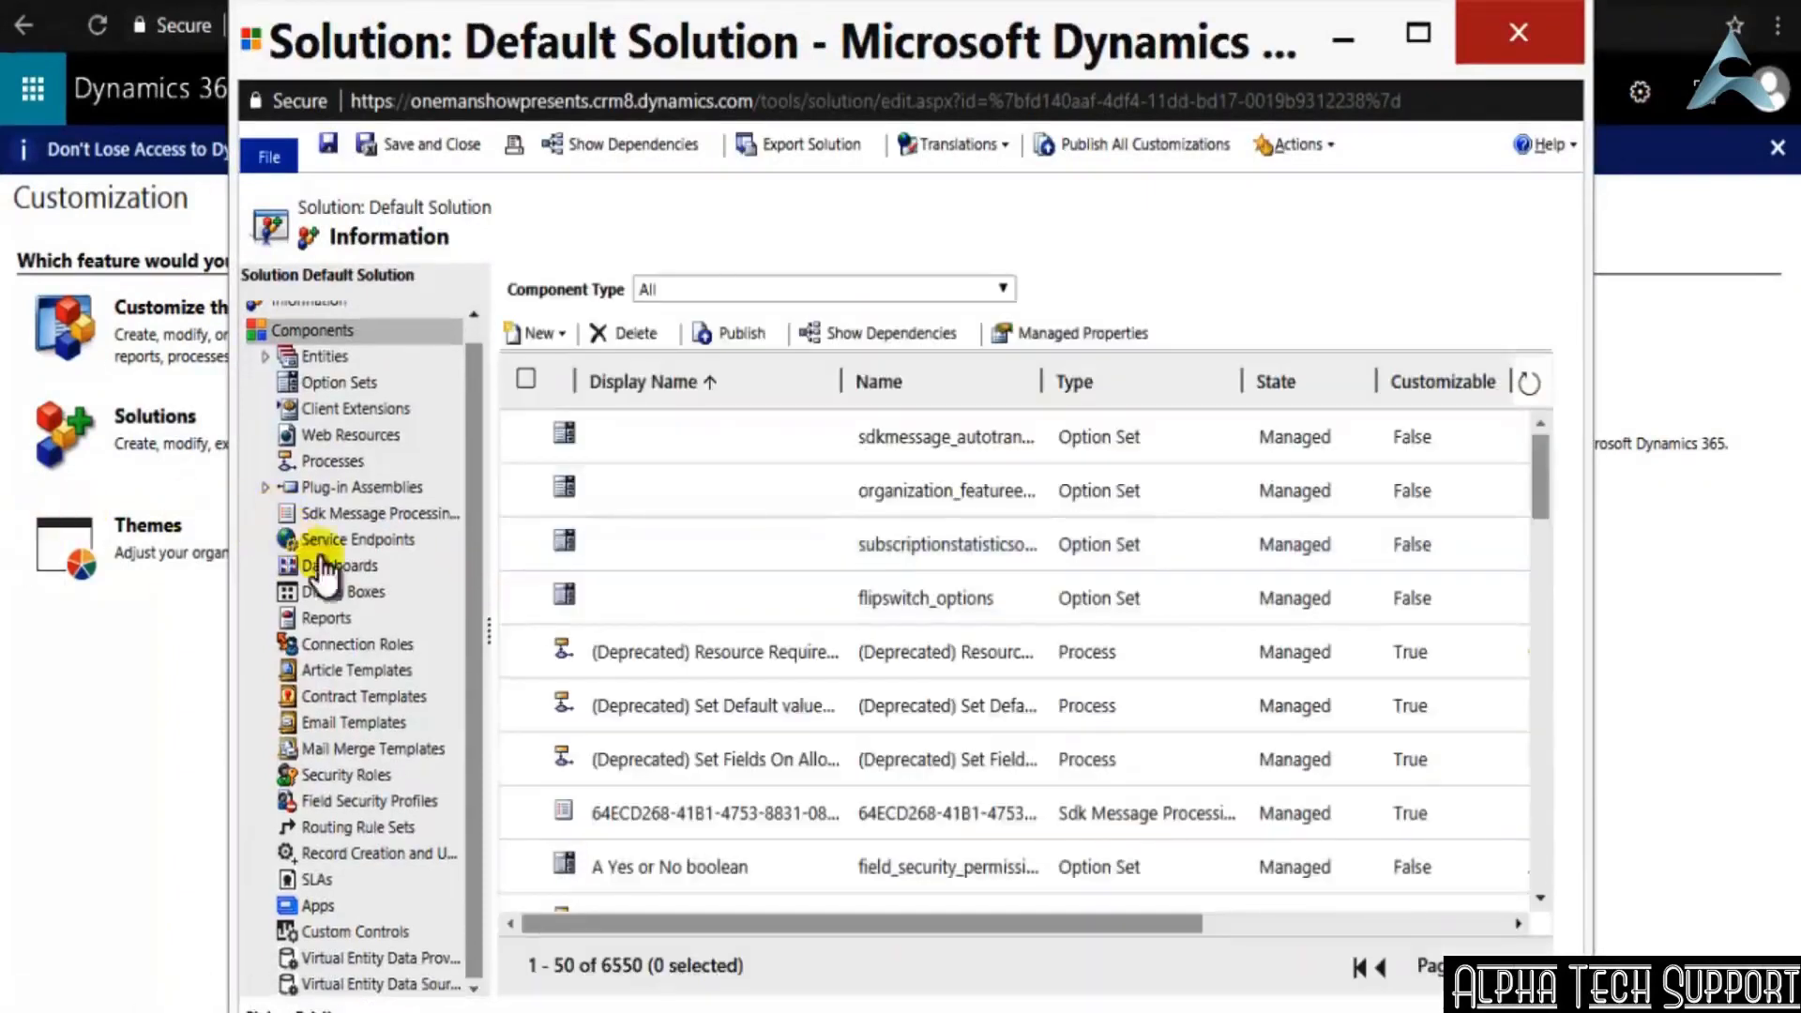
{"action": "left_click", "coordinate": [264, 359]}
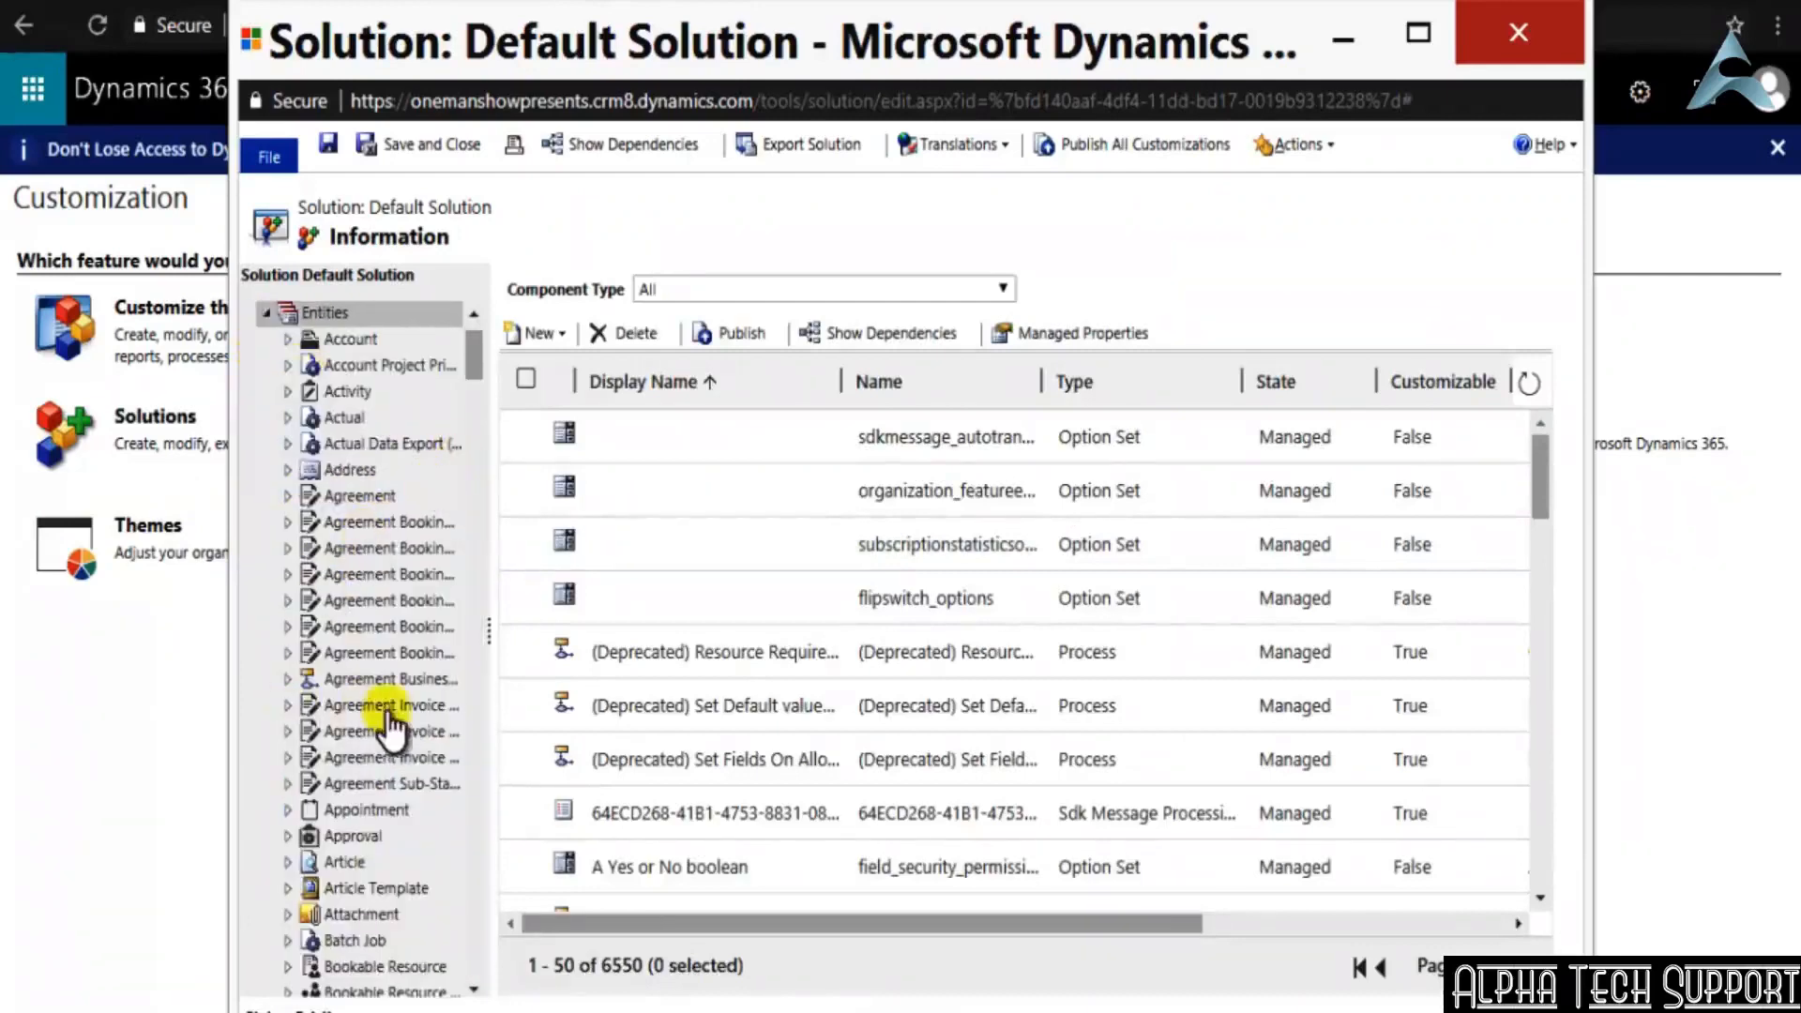
{"action": "scroll", "coordinate": [390, 723], "scroll_direction": "down", "scroll_amount": 3}
{"action": "scroll", "coordinate": [394, 732], "scroll_direction": "down", "scroll_amount": 10}
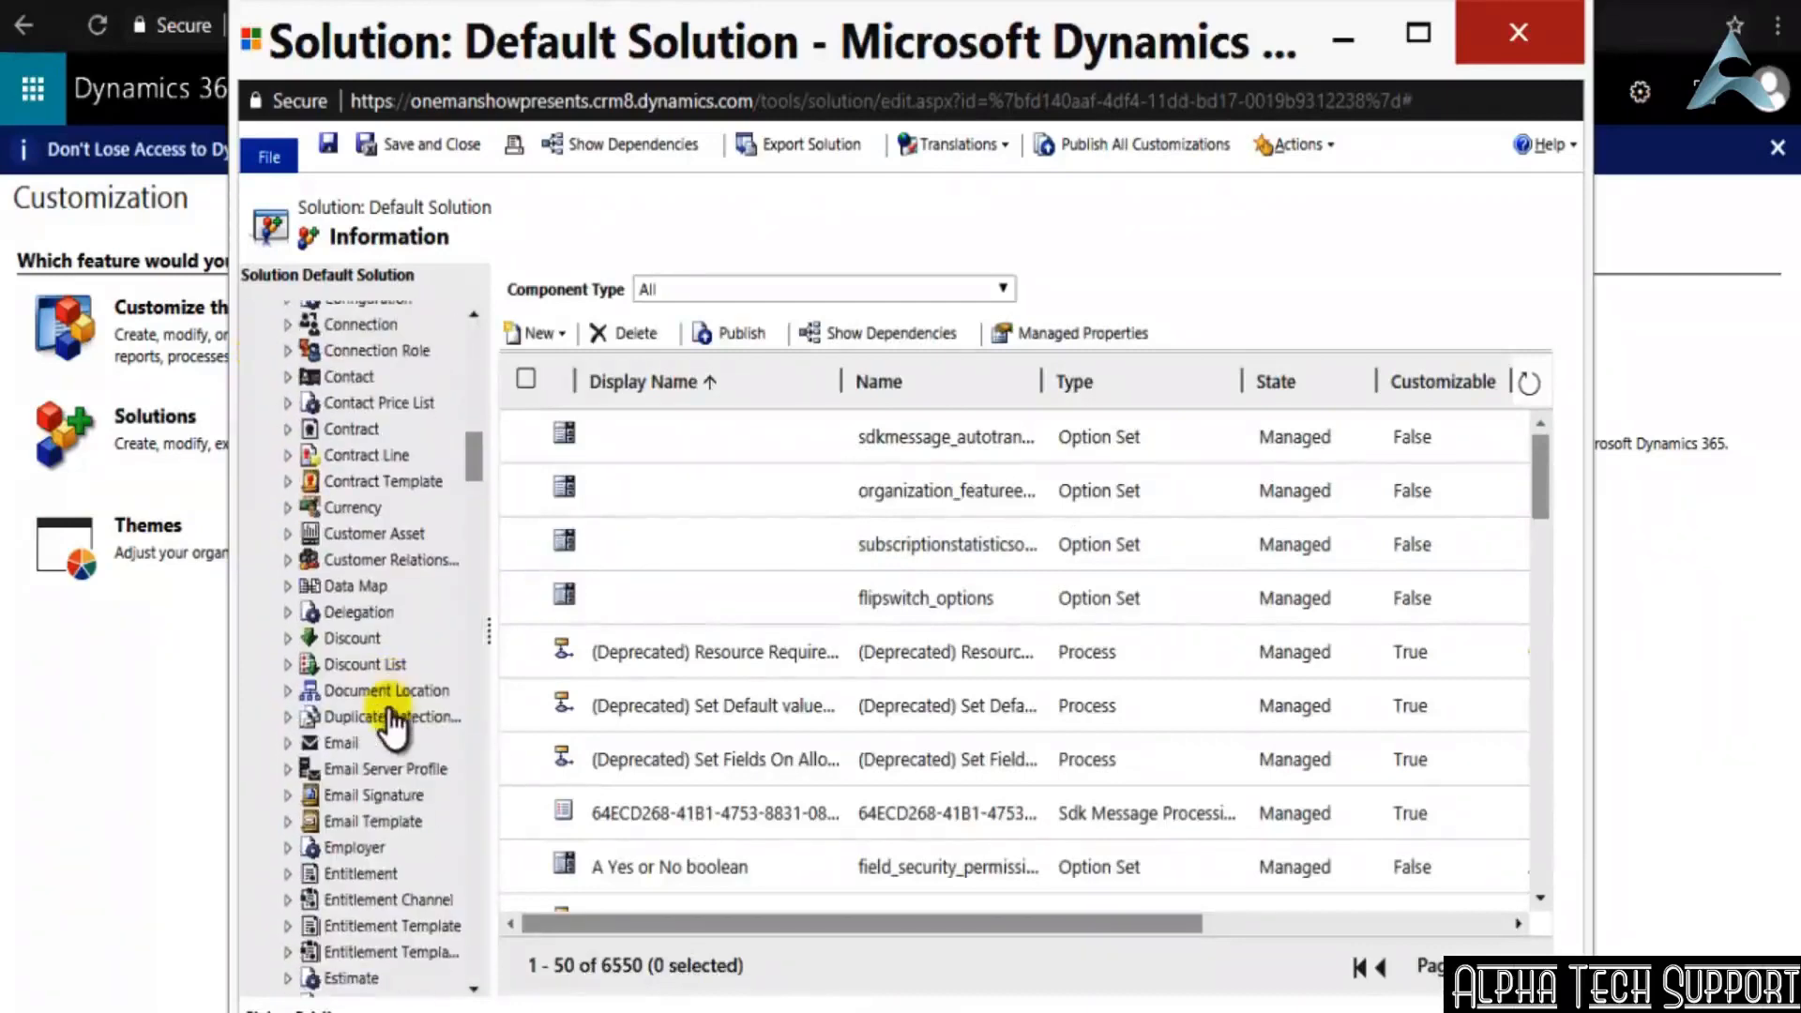
{"action": "left_click", "coordinate": [354, 848]}
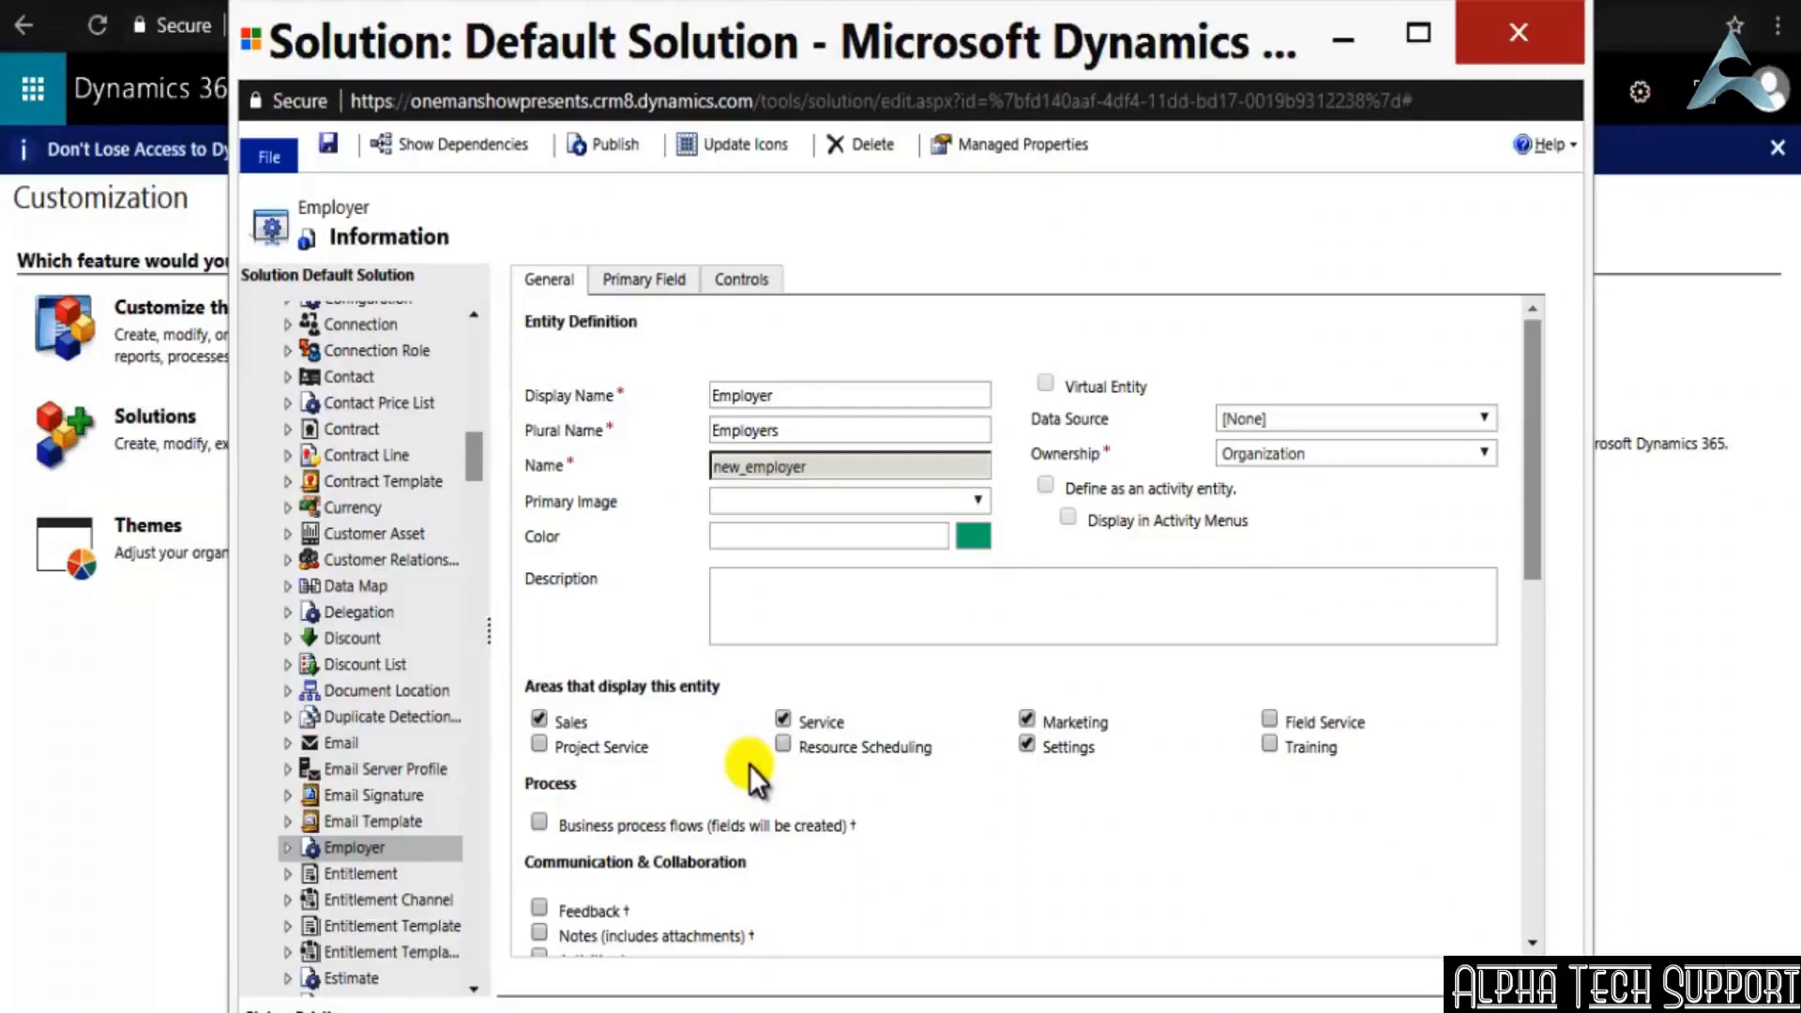
{"action": "left_click", "coordinate": [289, 848]}
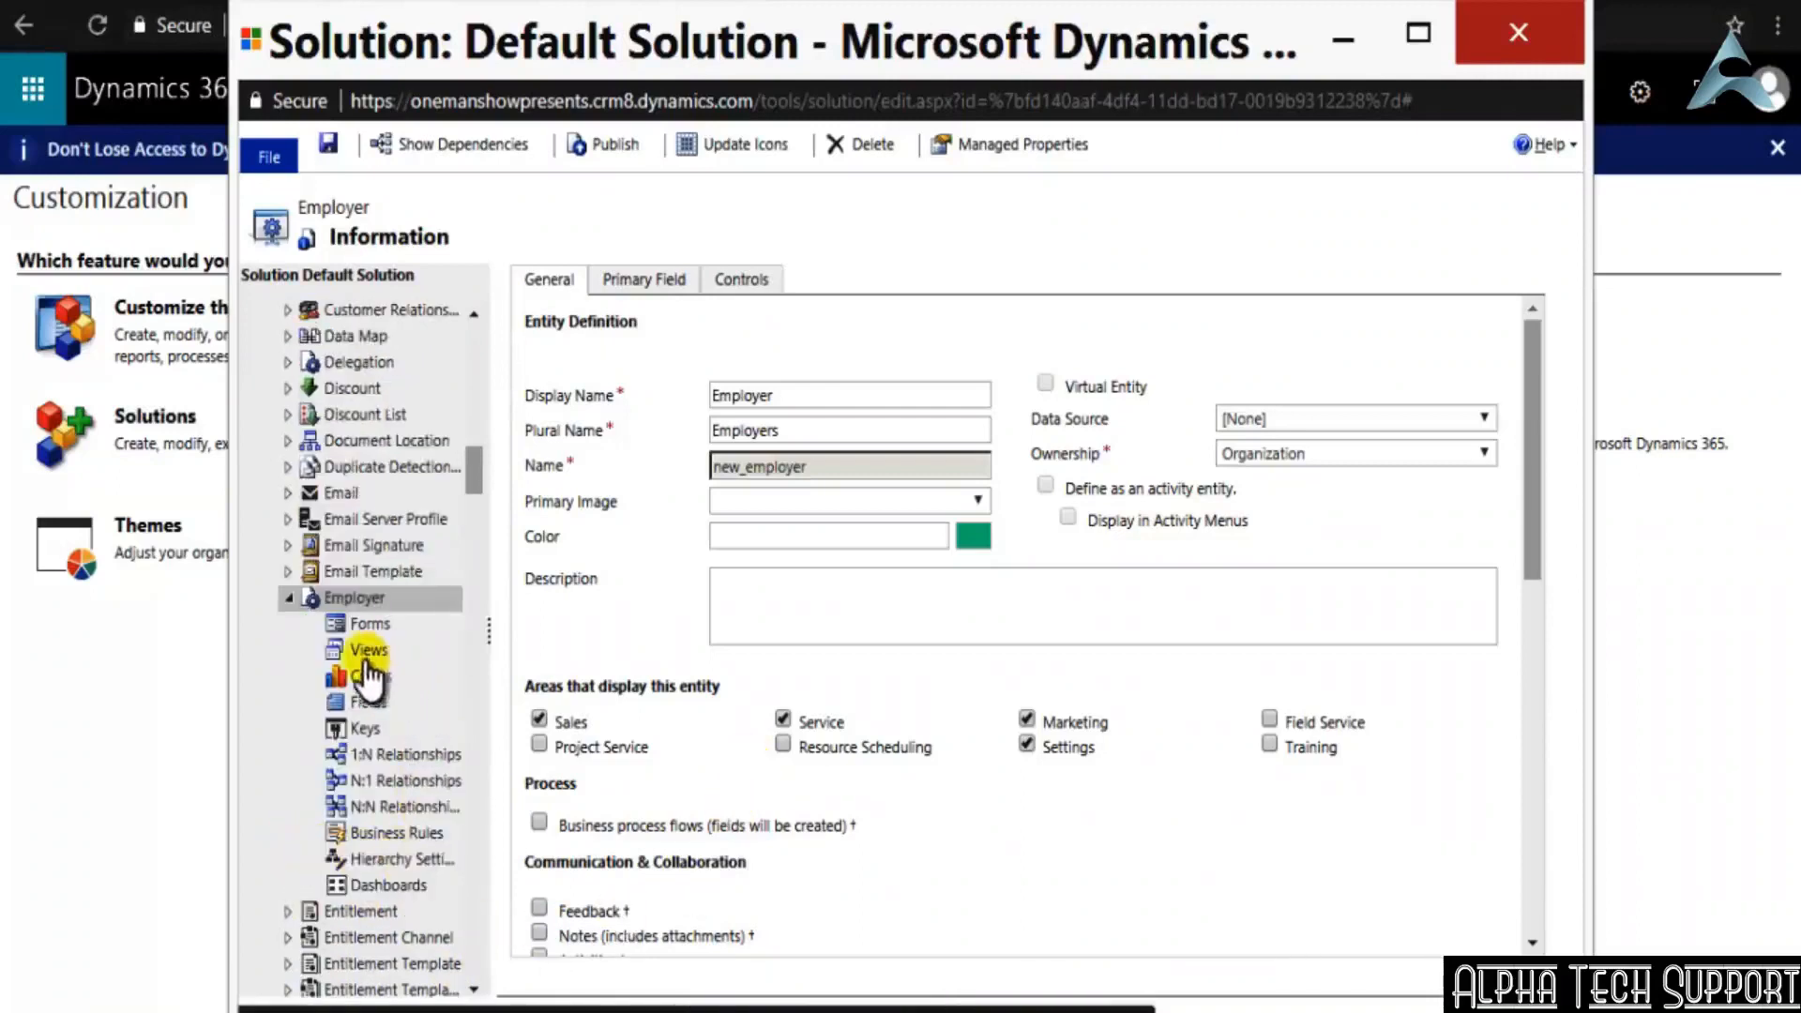
{"action": "left_click", "coordinate": [372, 705]}
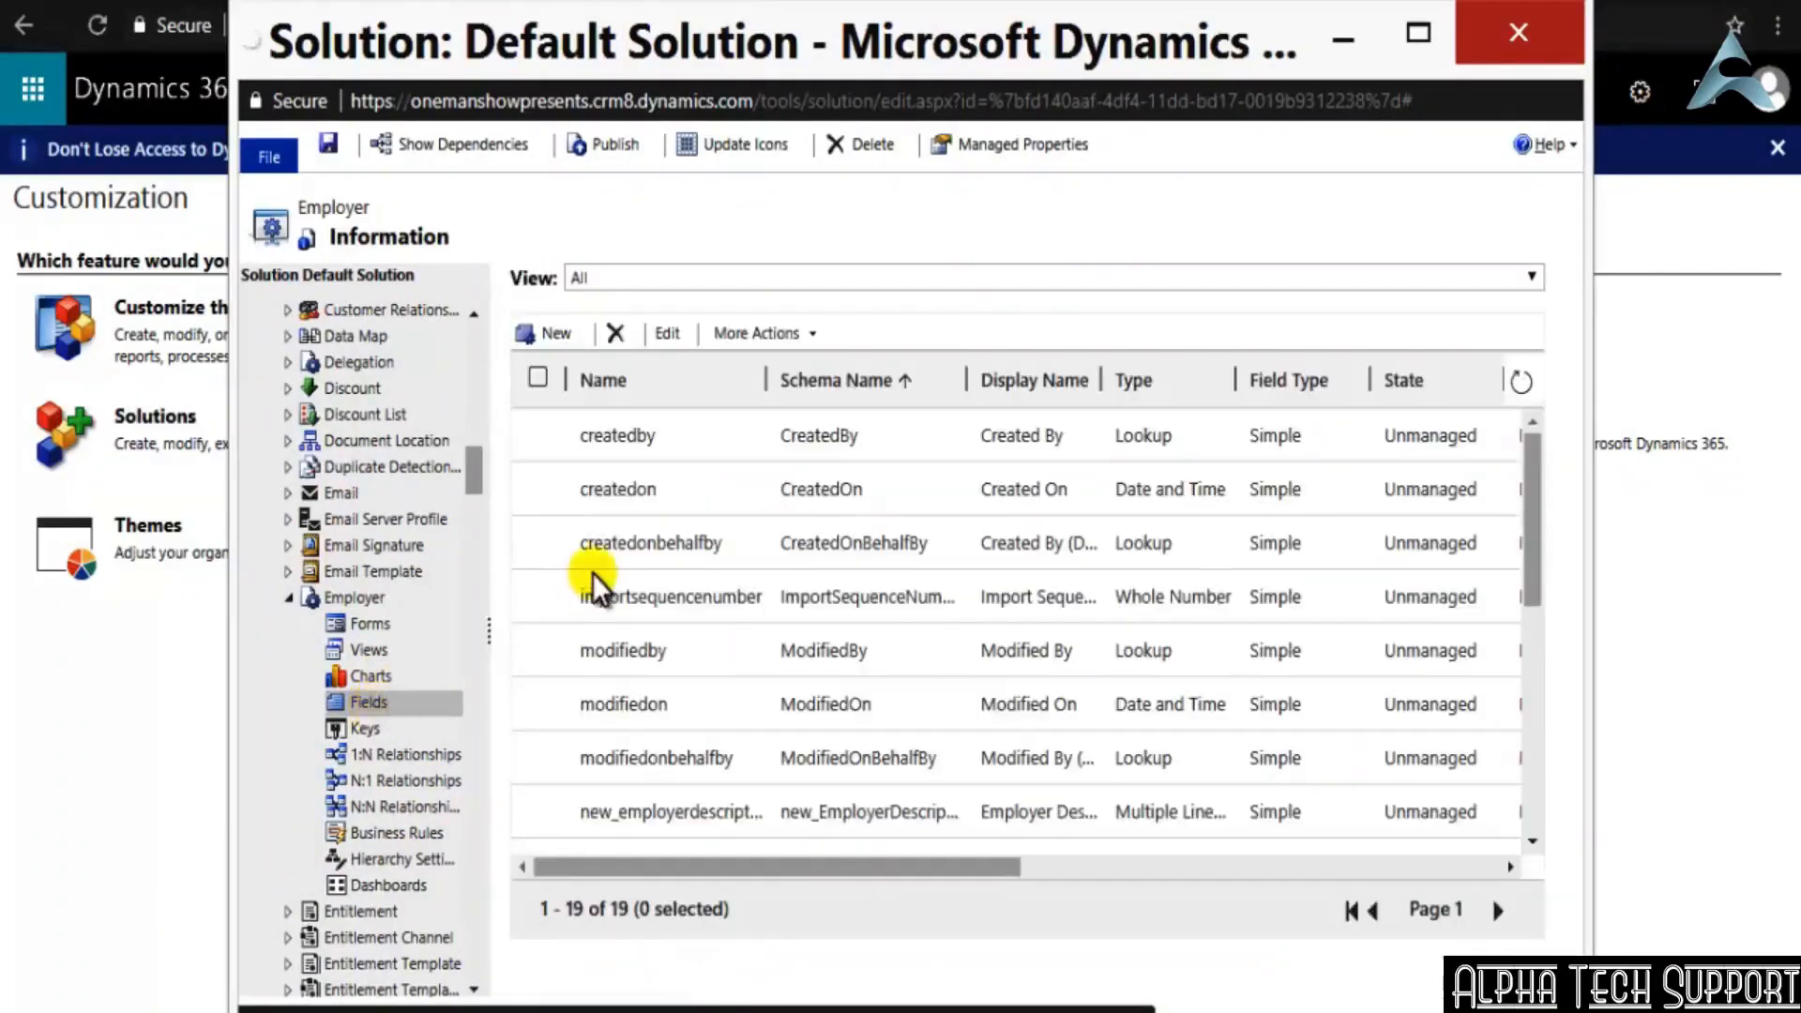
Open the new_employertype field for editing and check its Default Value choices and its Options list
{"action": "scroll", "coordinate": [813, 732], "scroll_direction": "down", "scroll_amount": 3}
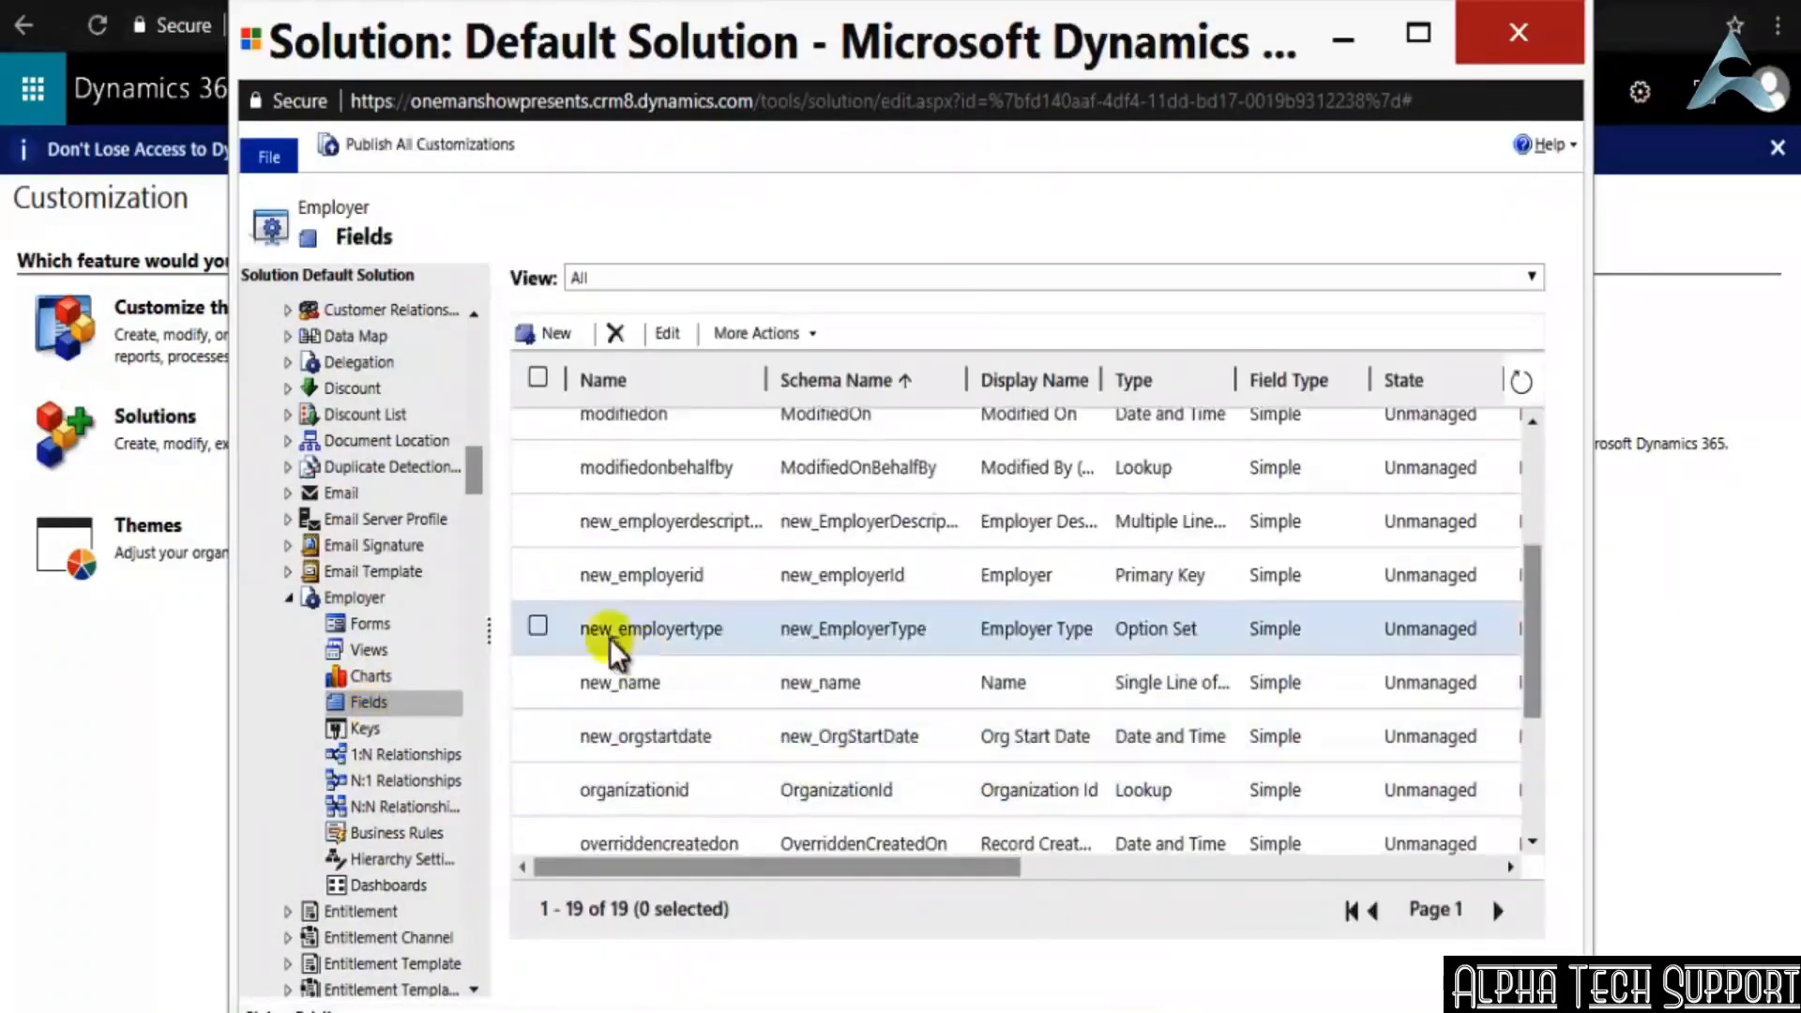
{"action": "left_click", "coordinate": [537, 627]}
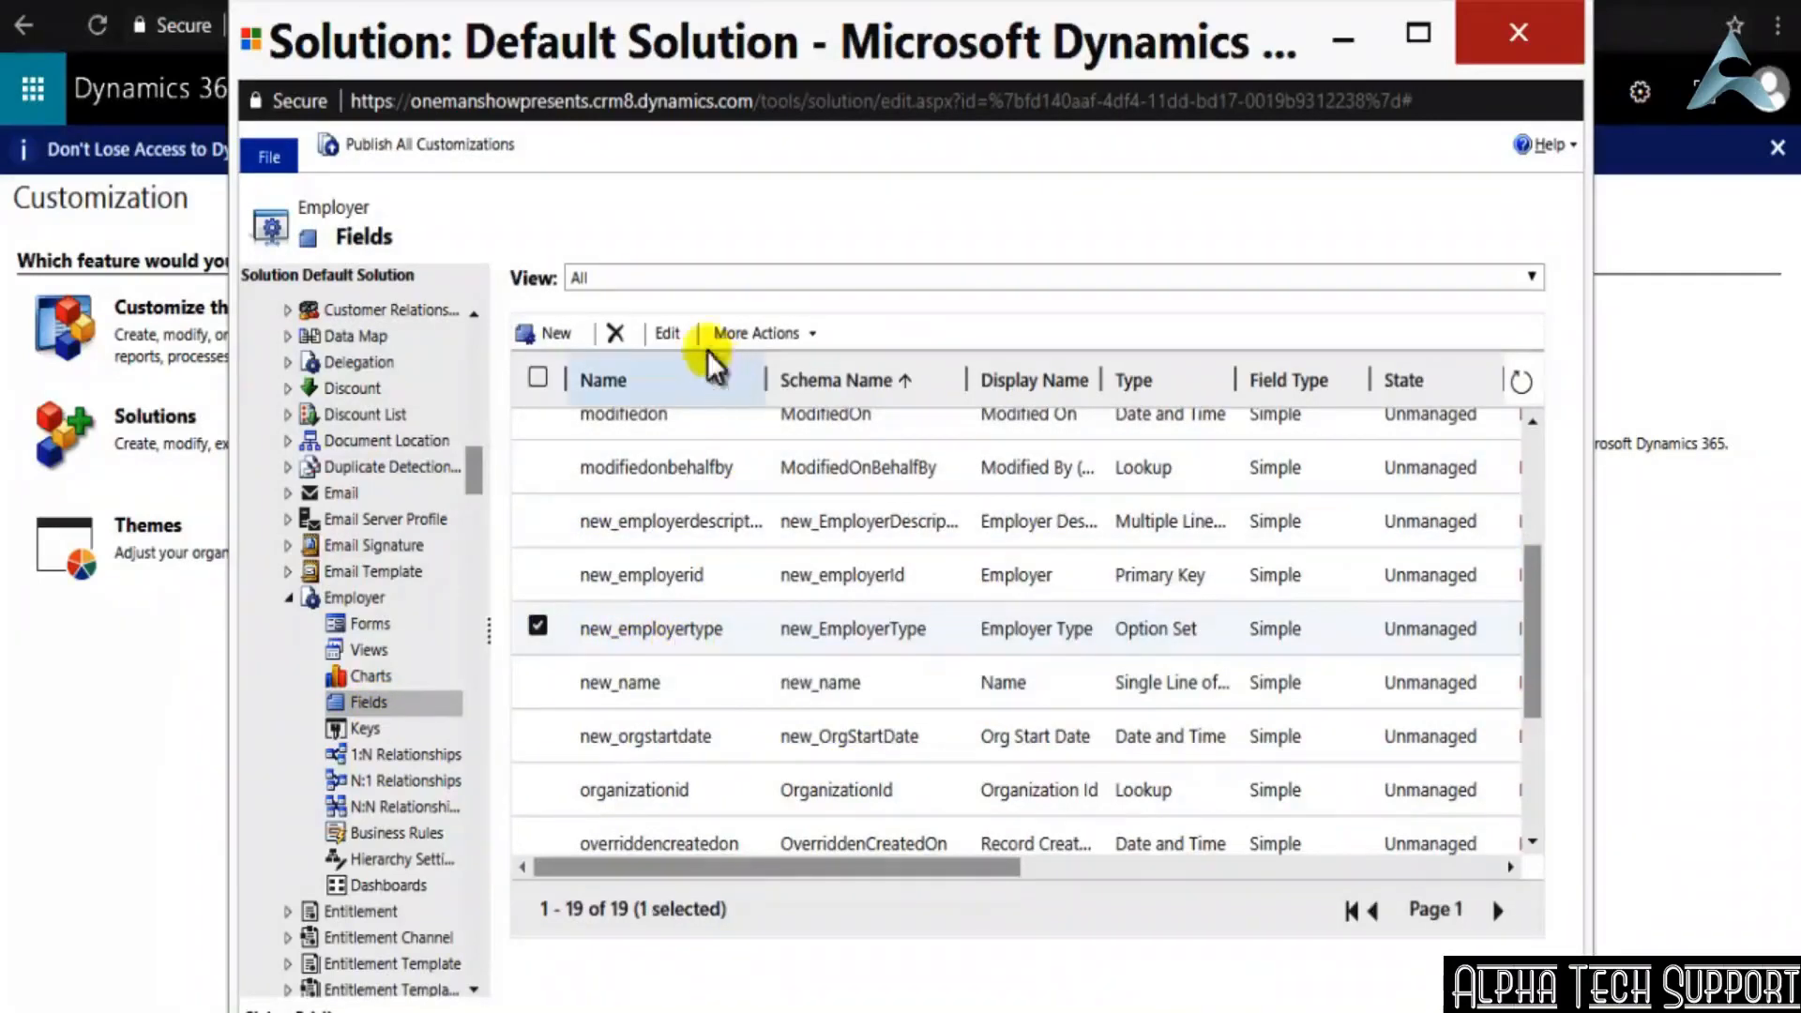
{"action": "left_click", "coordinate": [658, 330]}
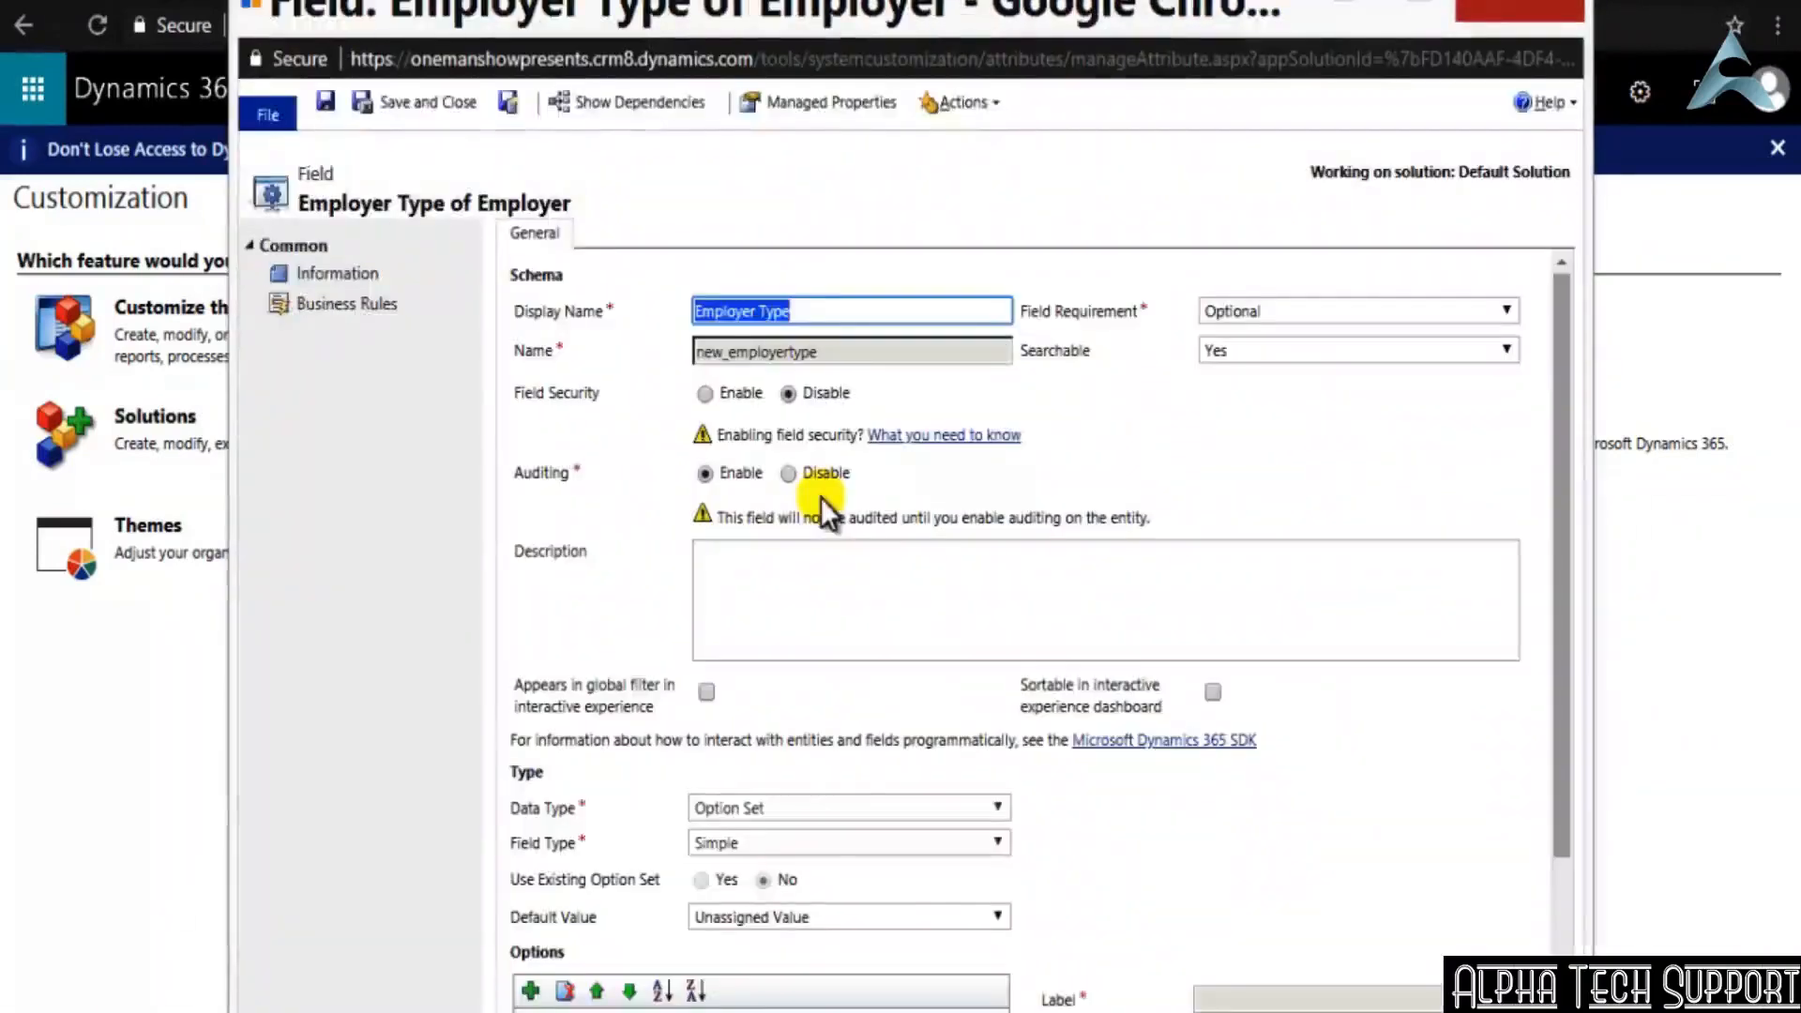
{"action": "left_click_drag", "start_coordinate": [1560, 477], "coordinate": [1546, 719]}
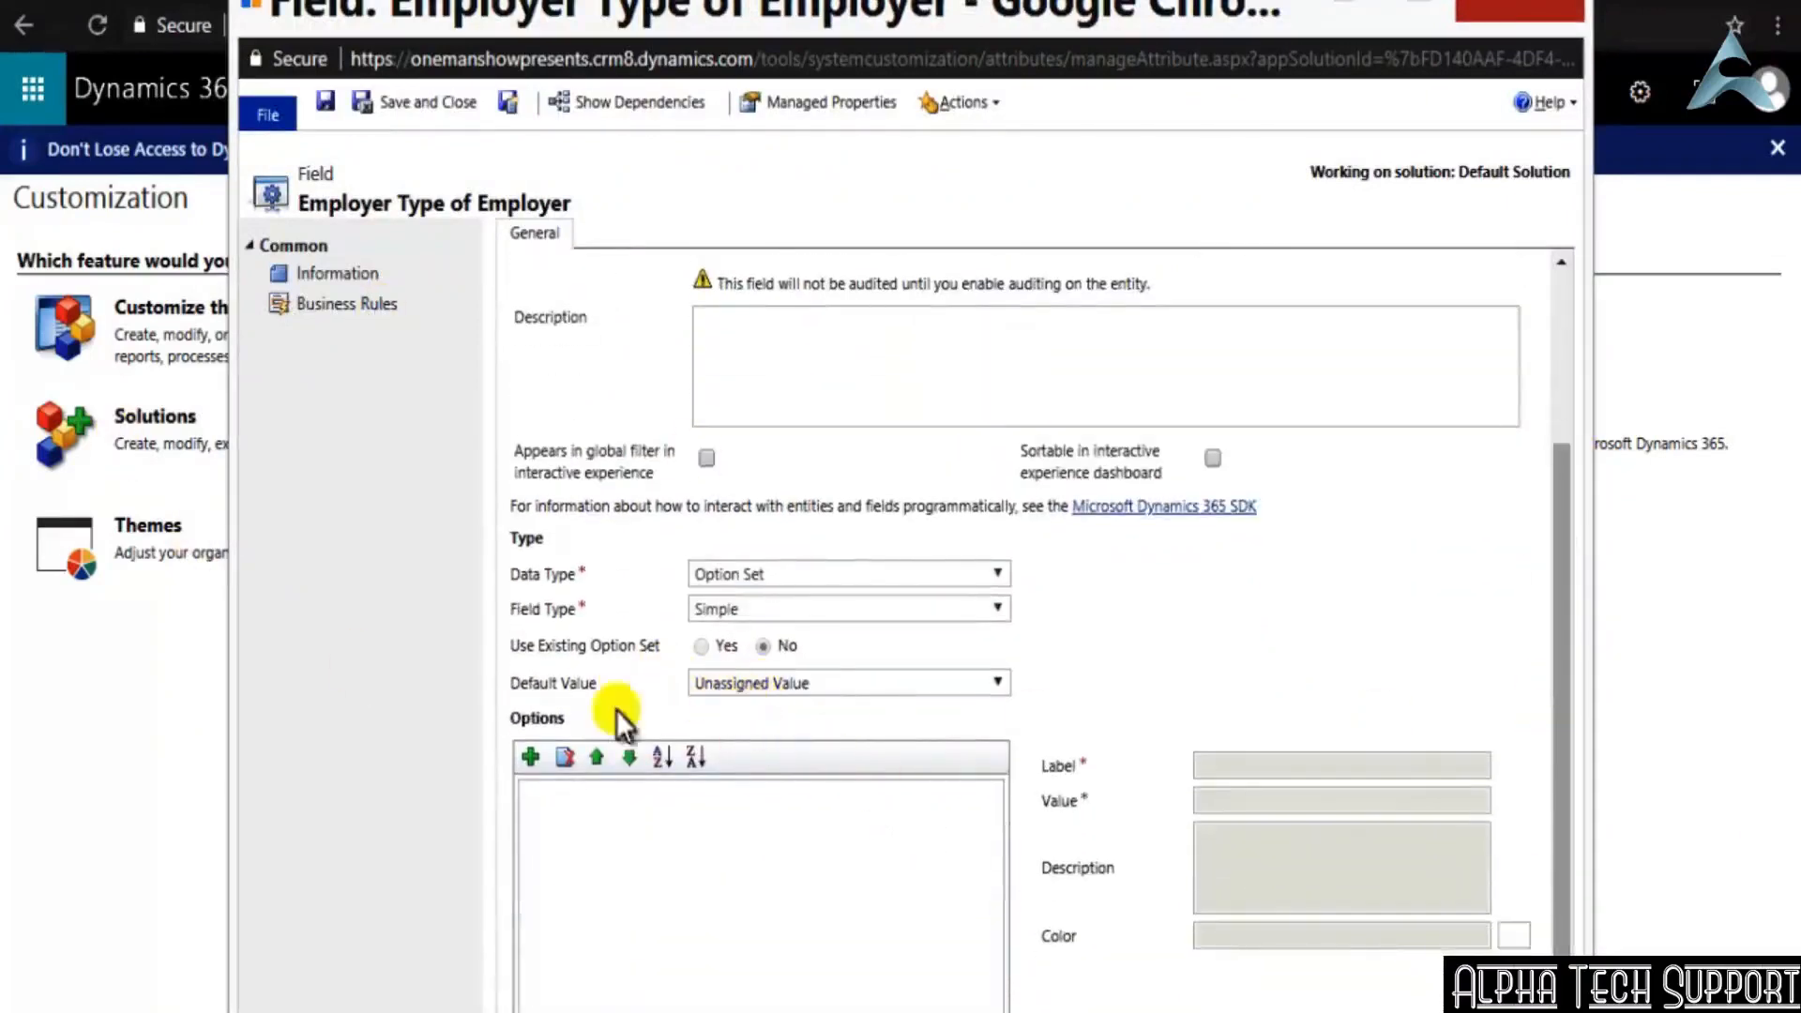
{"action": "left_click", "coordinate": [842, 685]}
{"action": "left_click", "coordinate": [842, 685]}
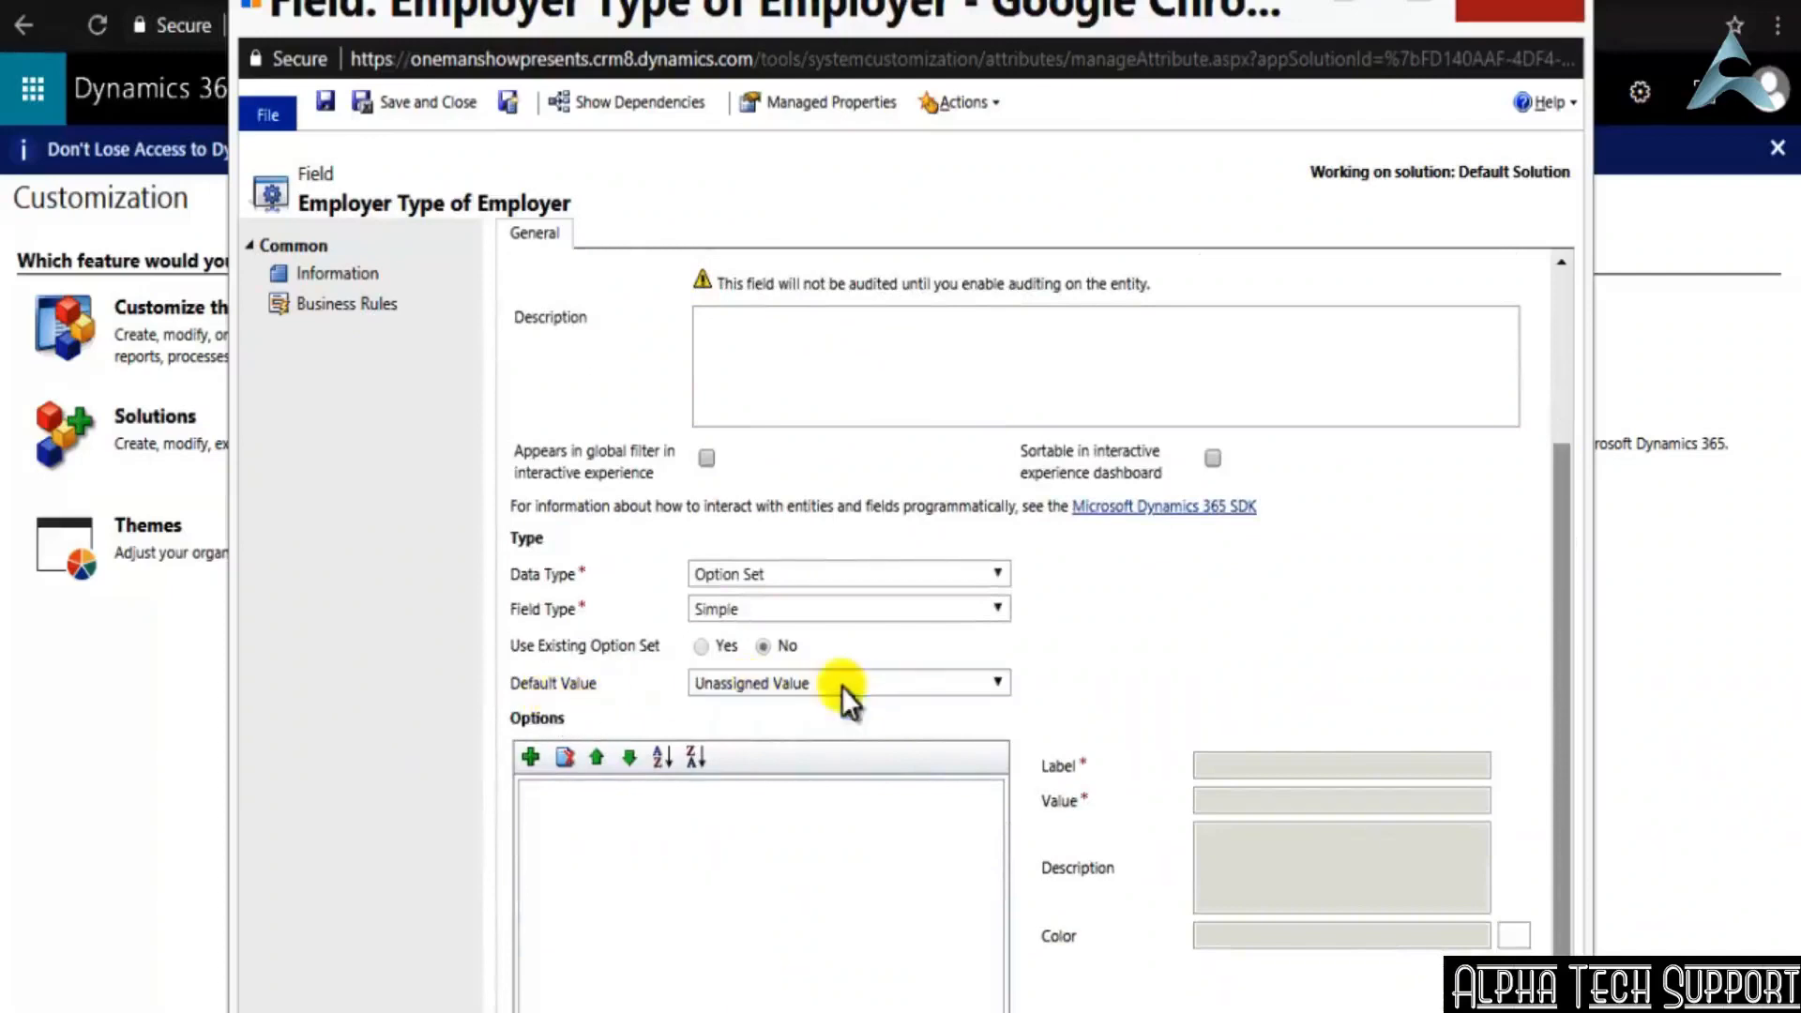
{"action": "left_click", "coordinate": [760, 847]}
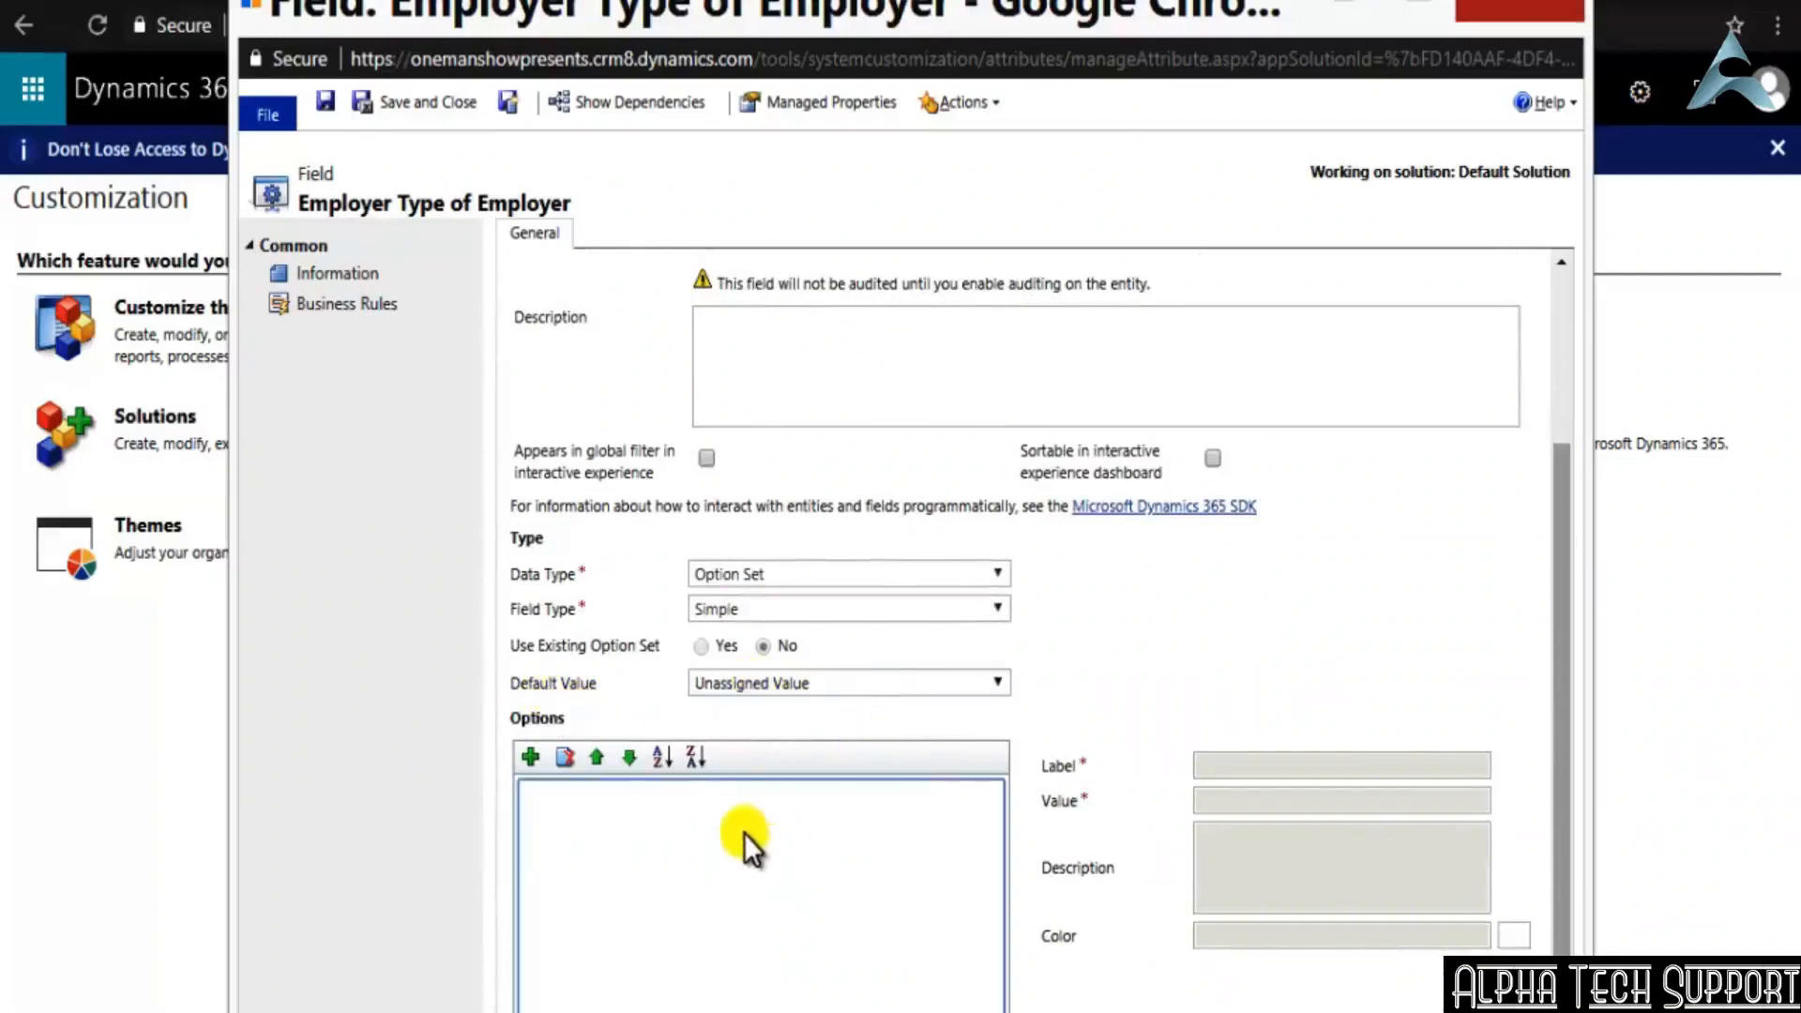
Add an option labelled Private to the Employer Type option set
{"action": "left_click", "coordinate": [531, 756]}
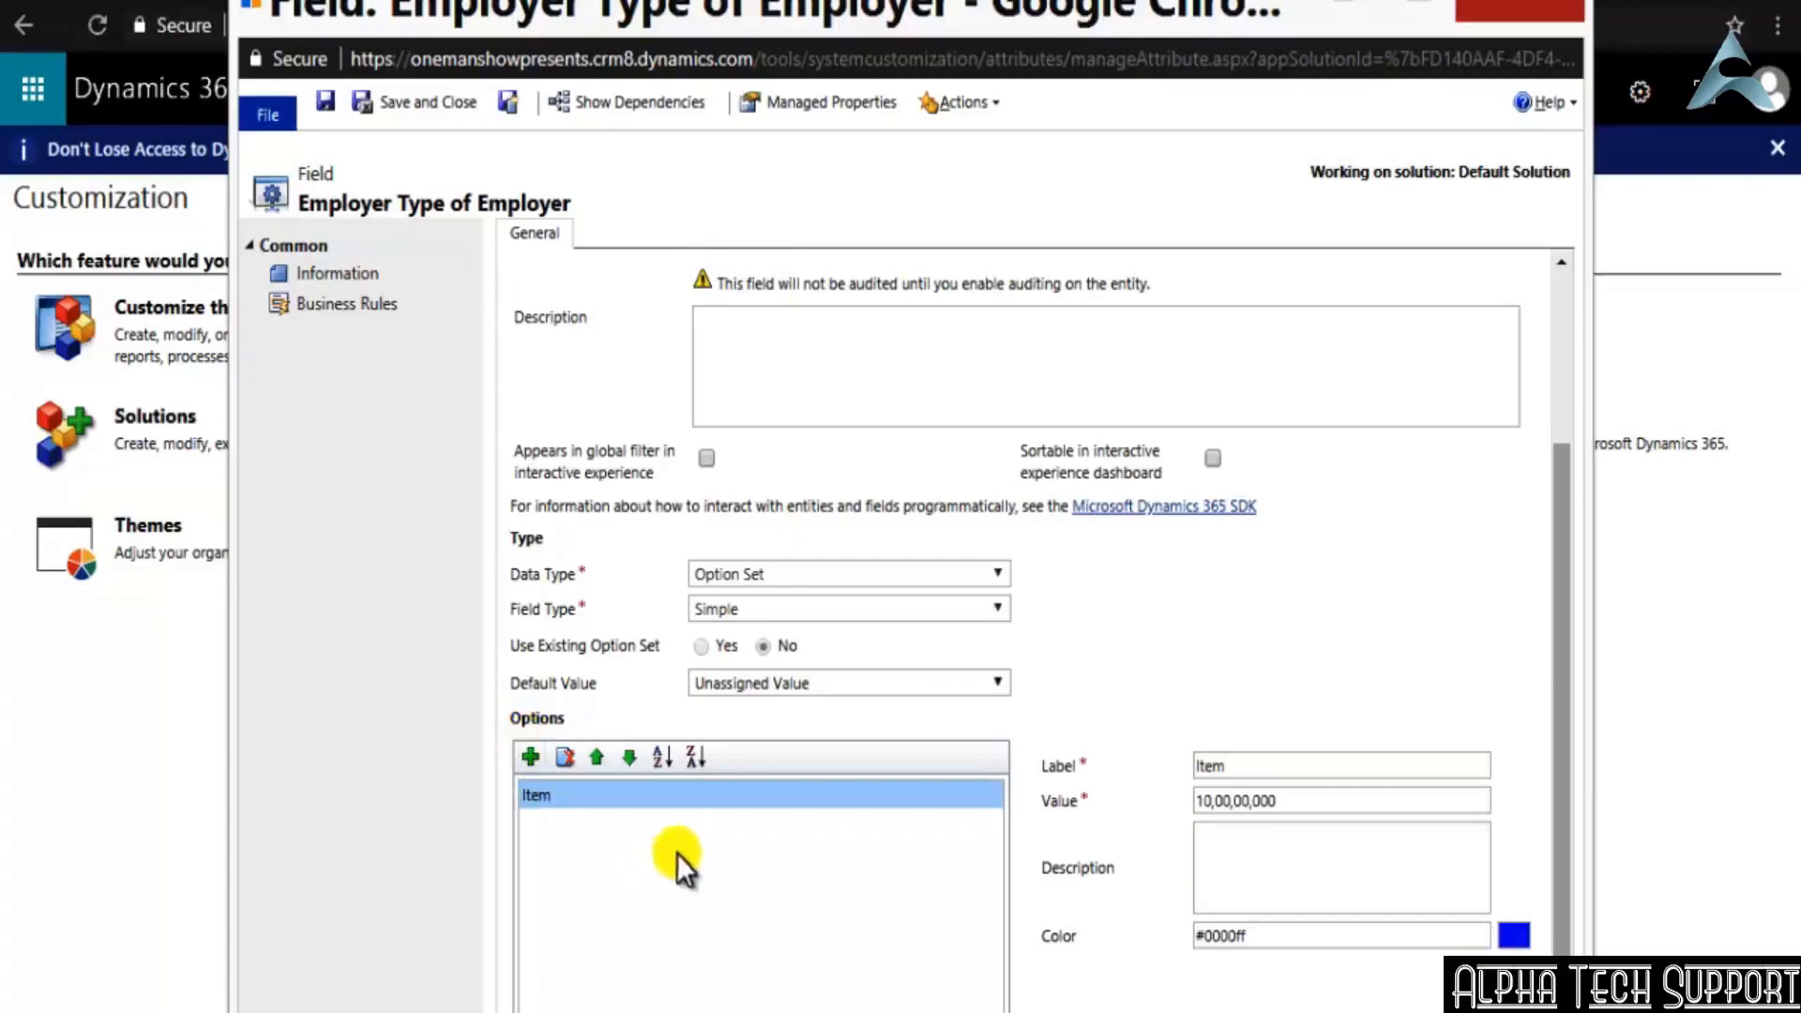
{"action": "left_click", "coordinate": [1248, 765]}
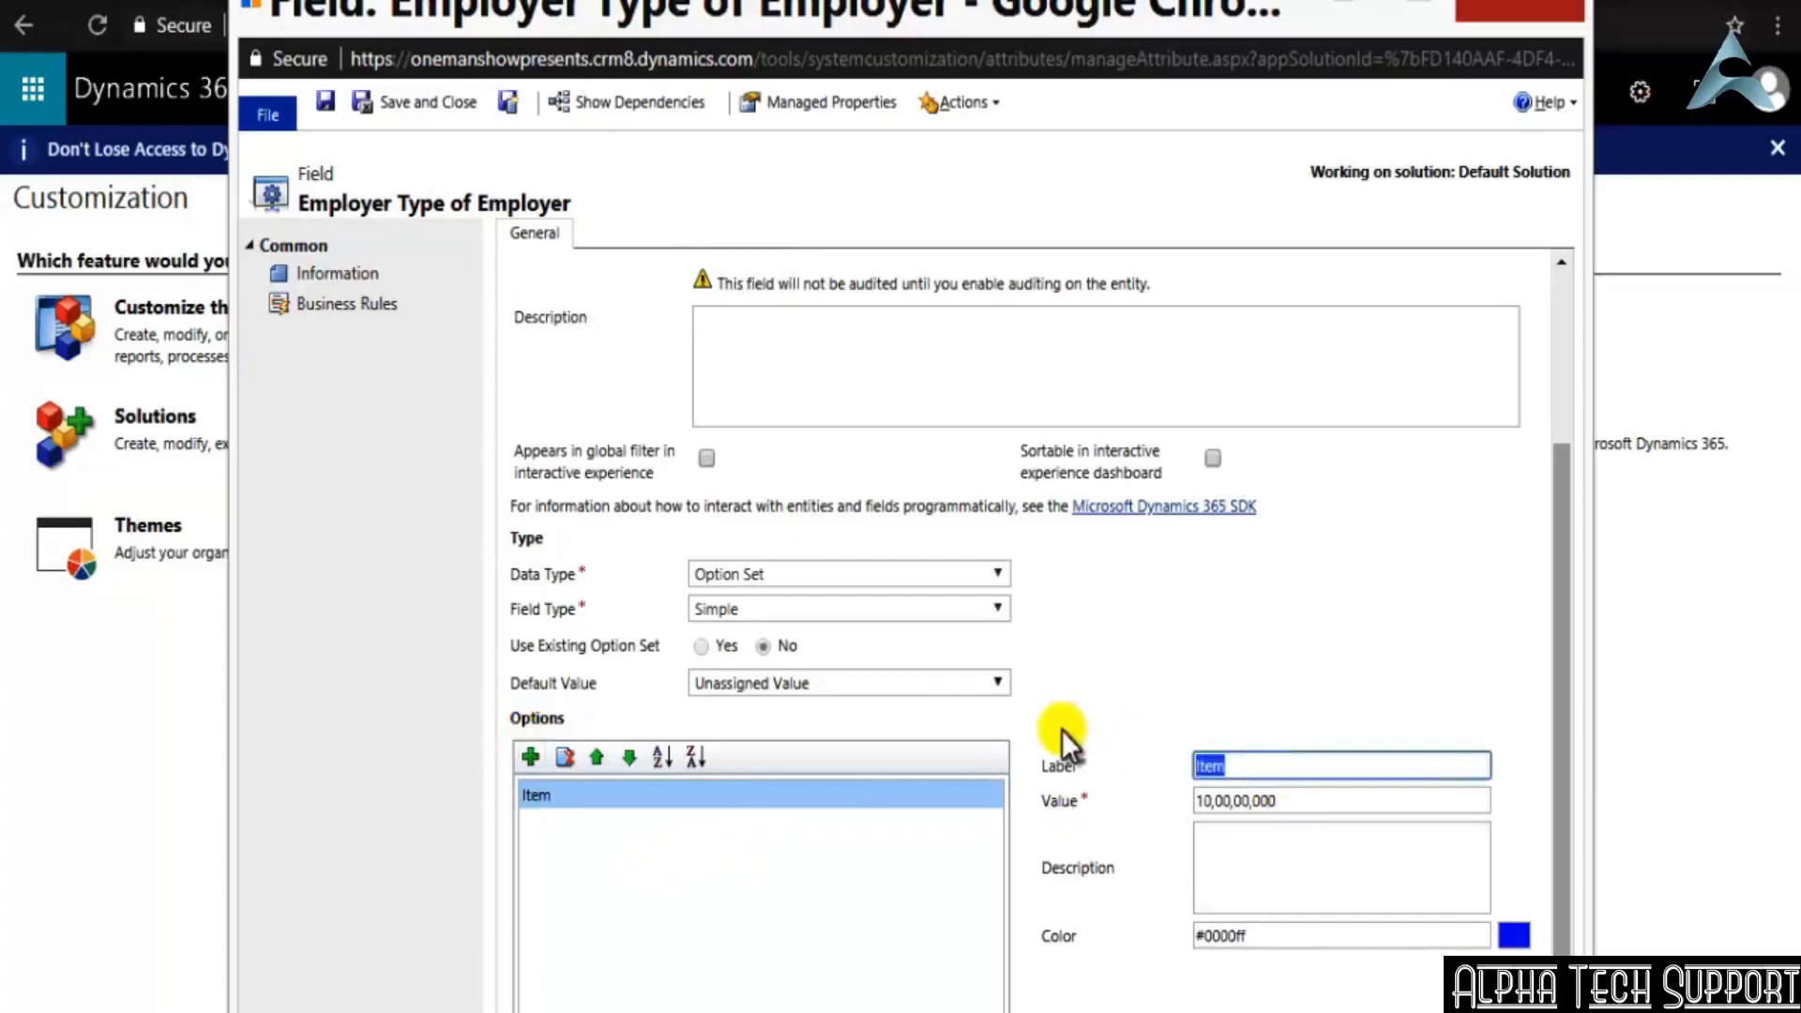
{"action": "type", "text": "Private"}
Try to use the label text Private as the Value of the Private option as well
{"action": "left_click", "coordinate": [1304, 802]}
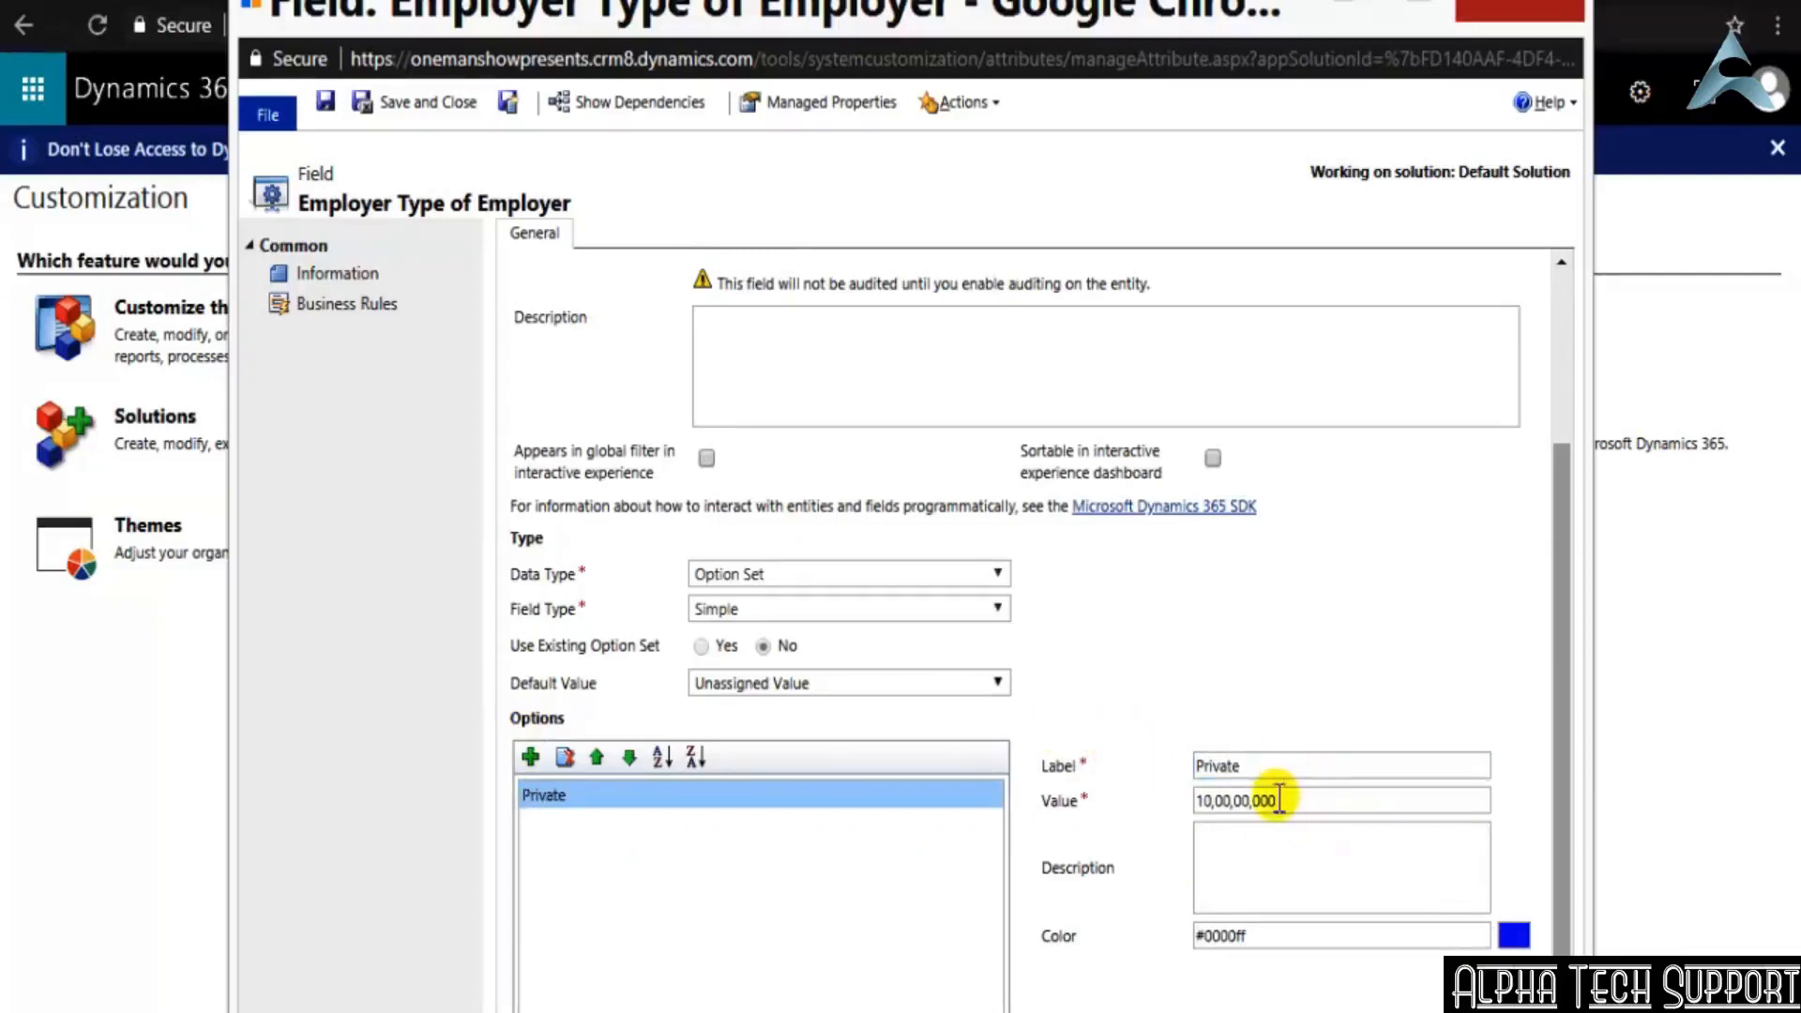
{"action": "left_click_drag", "start_coordinate": [1277, 799], "coordinate": [594, 620]}
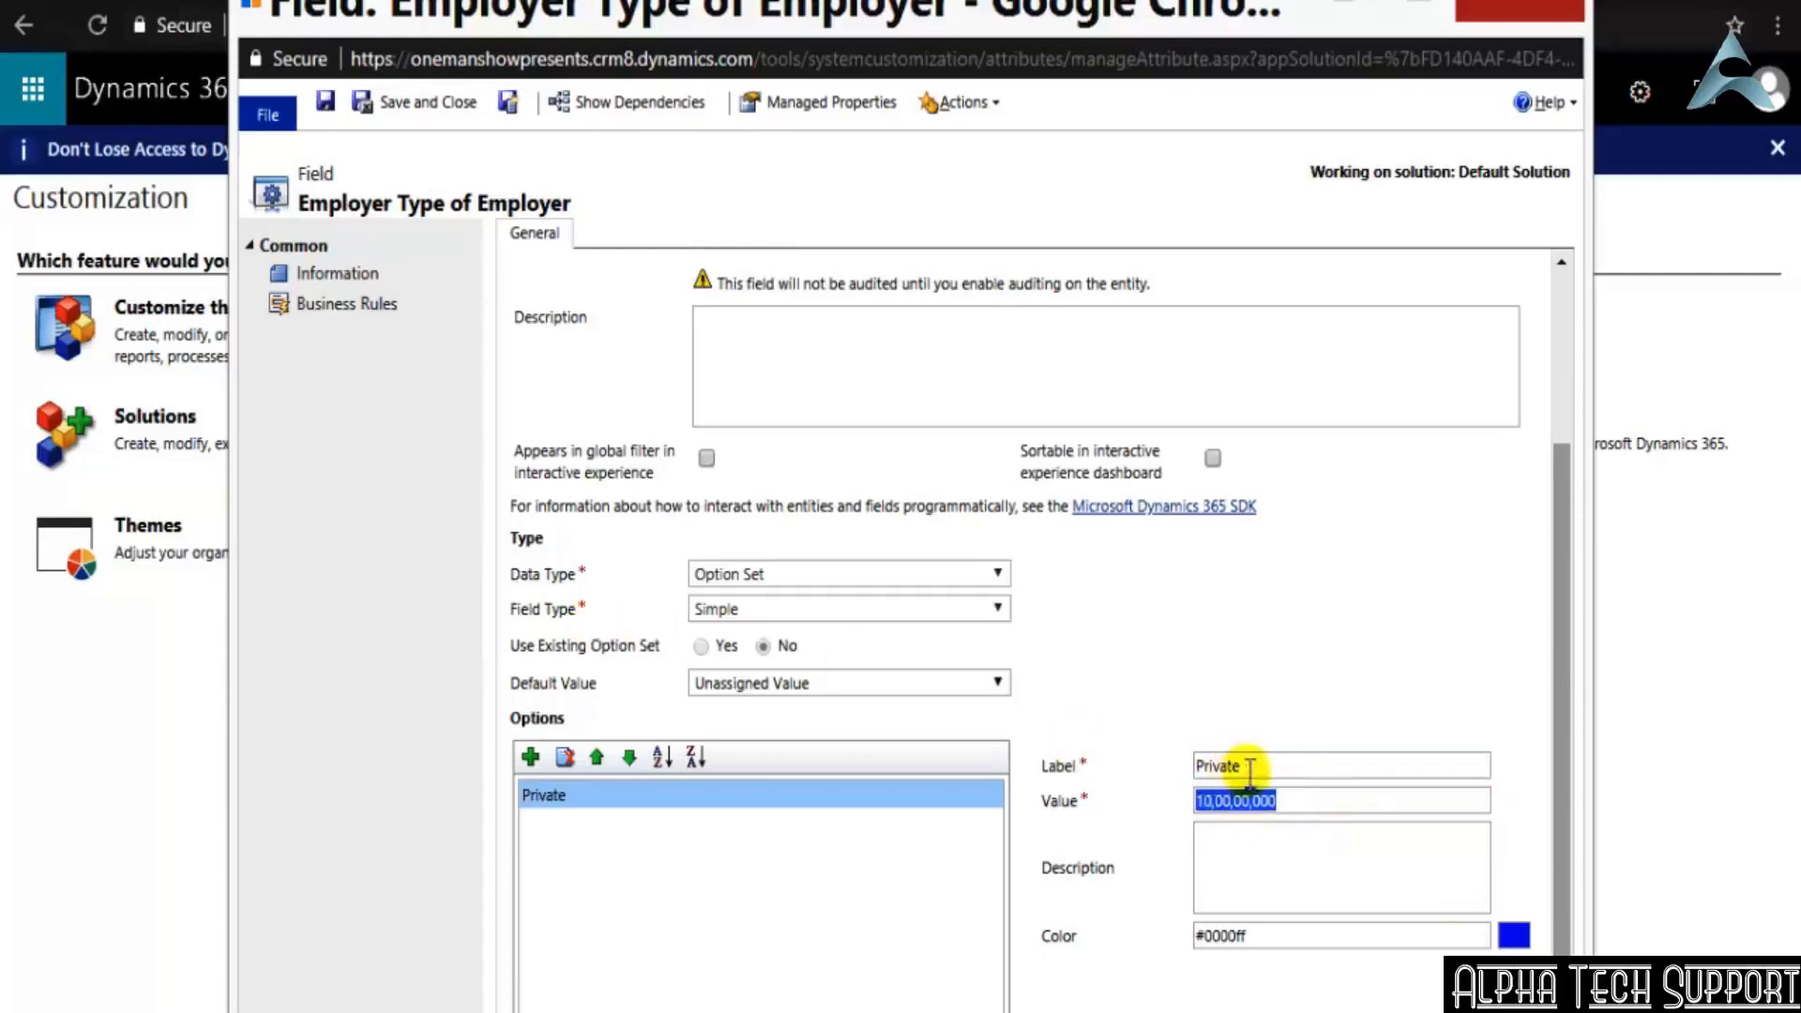
{"action": "left_click_drag", "start_coordinate": [1250, 768], "coordinate": [1018, 756]}
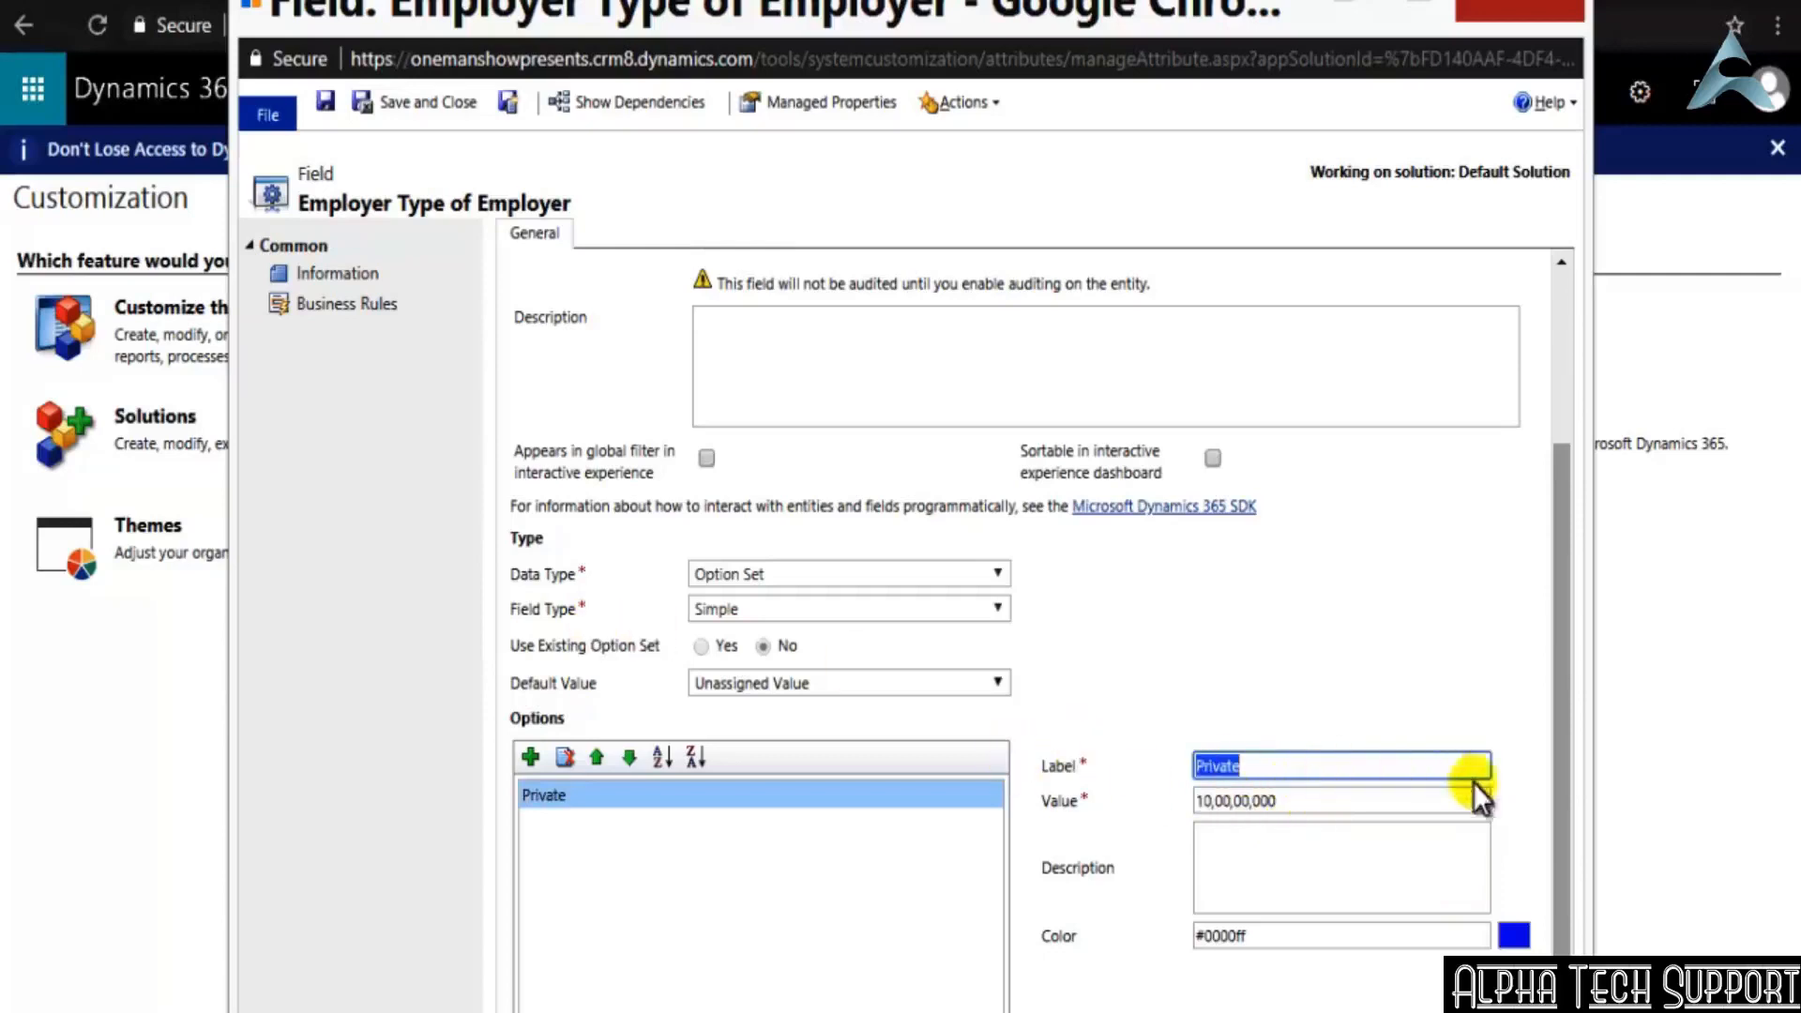
{"action": "key", "text": "ctrl+c"}
{"action": "key", "text": "Tab"}
{"action": "key", "text": "ctrl+v"}
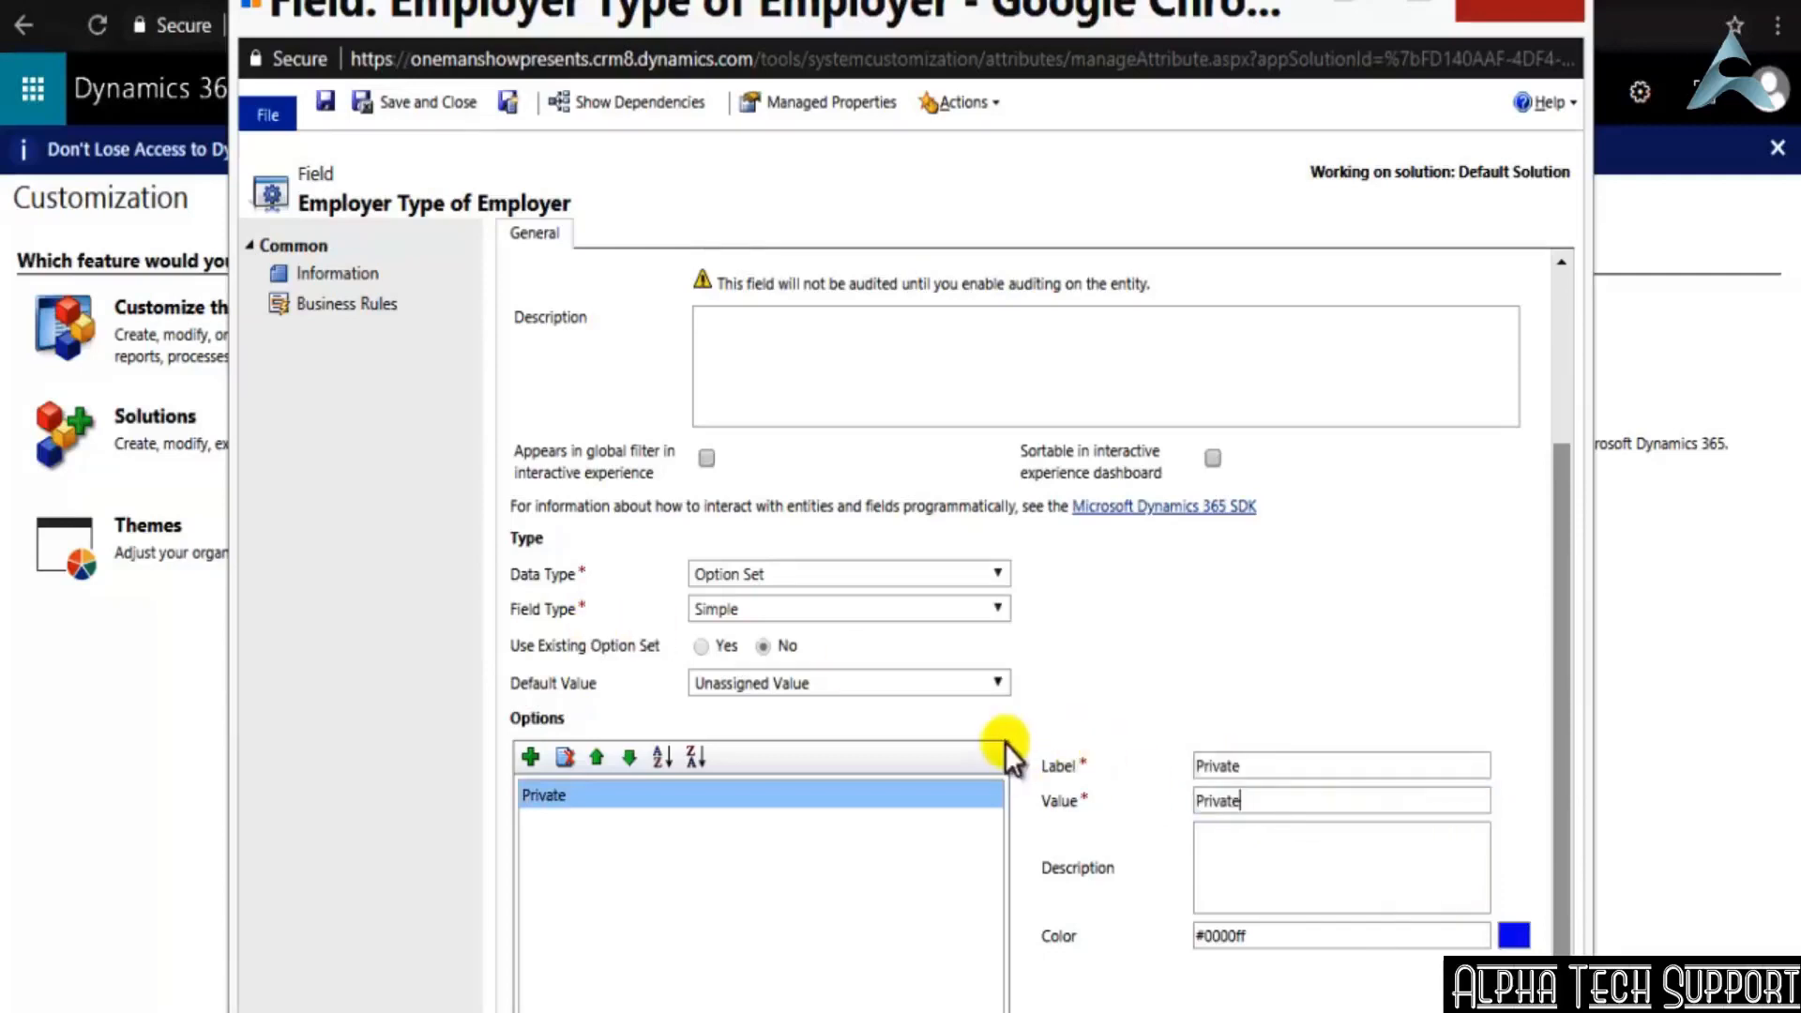
{"action": "left_click", "coordinate": [841, 921]}
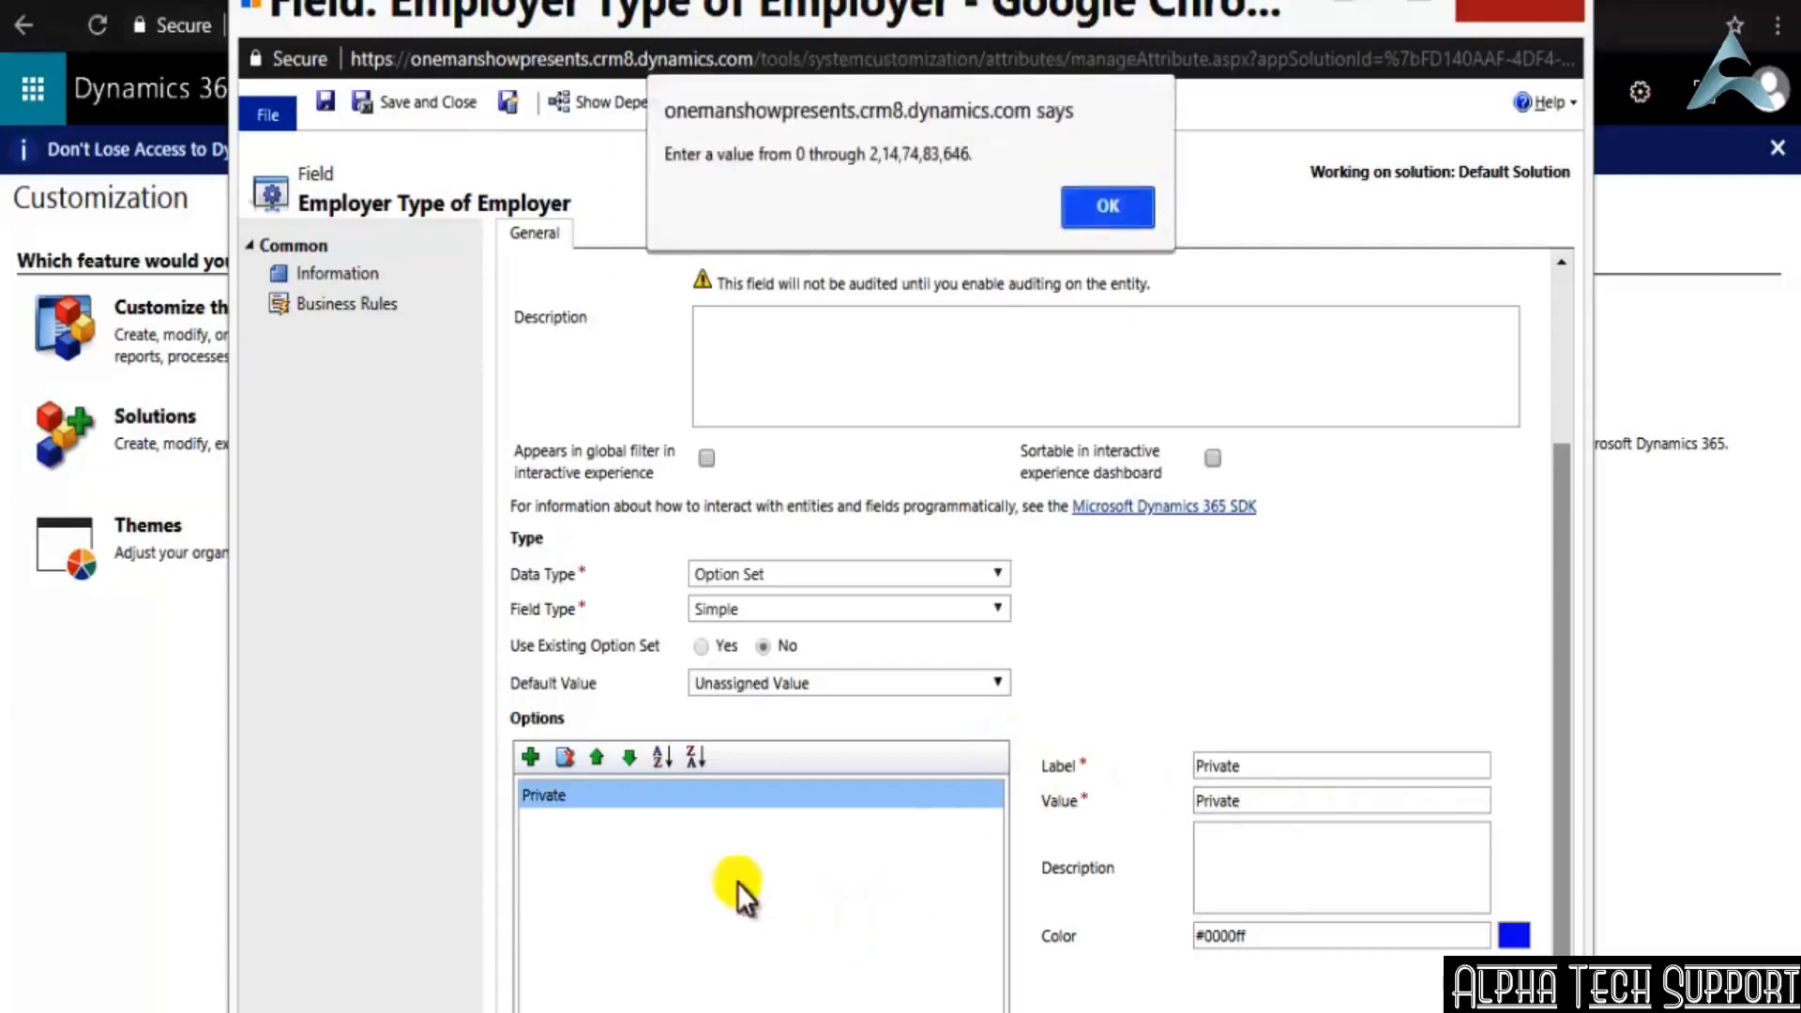
{"action": "left_click", "coordinate": [1107, 209]}
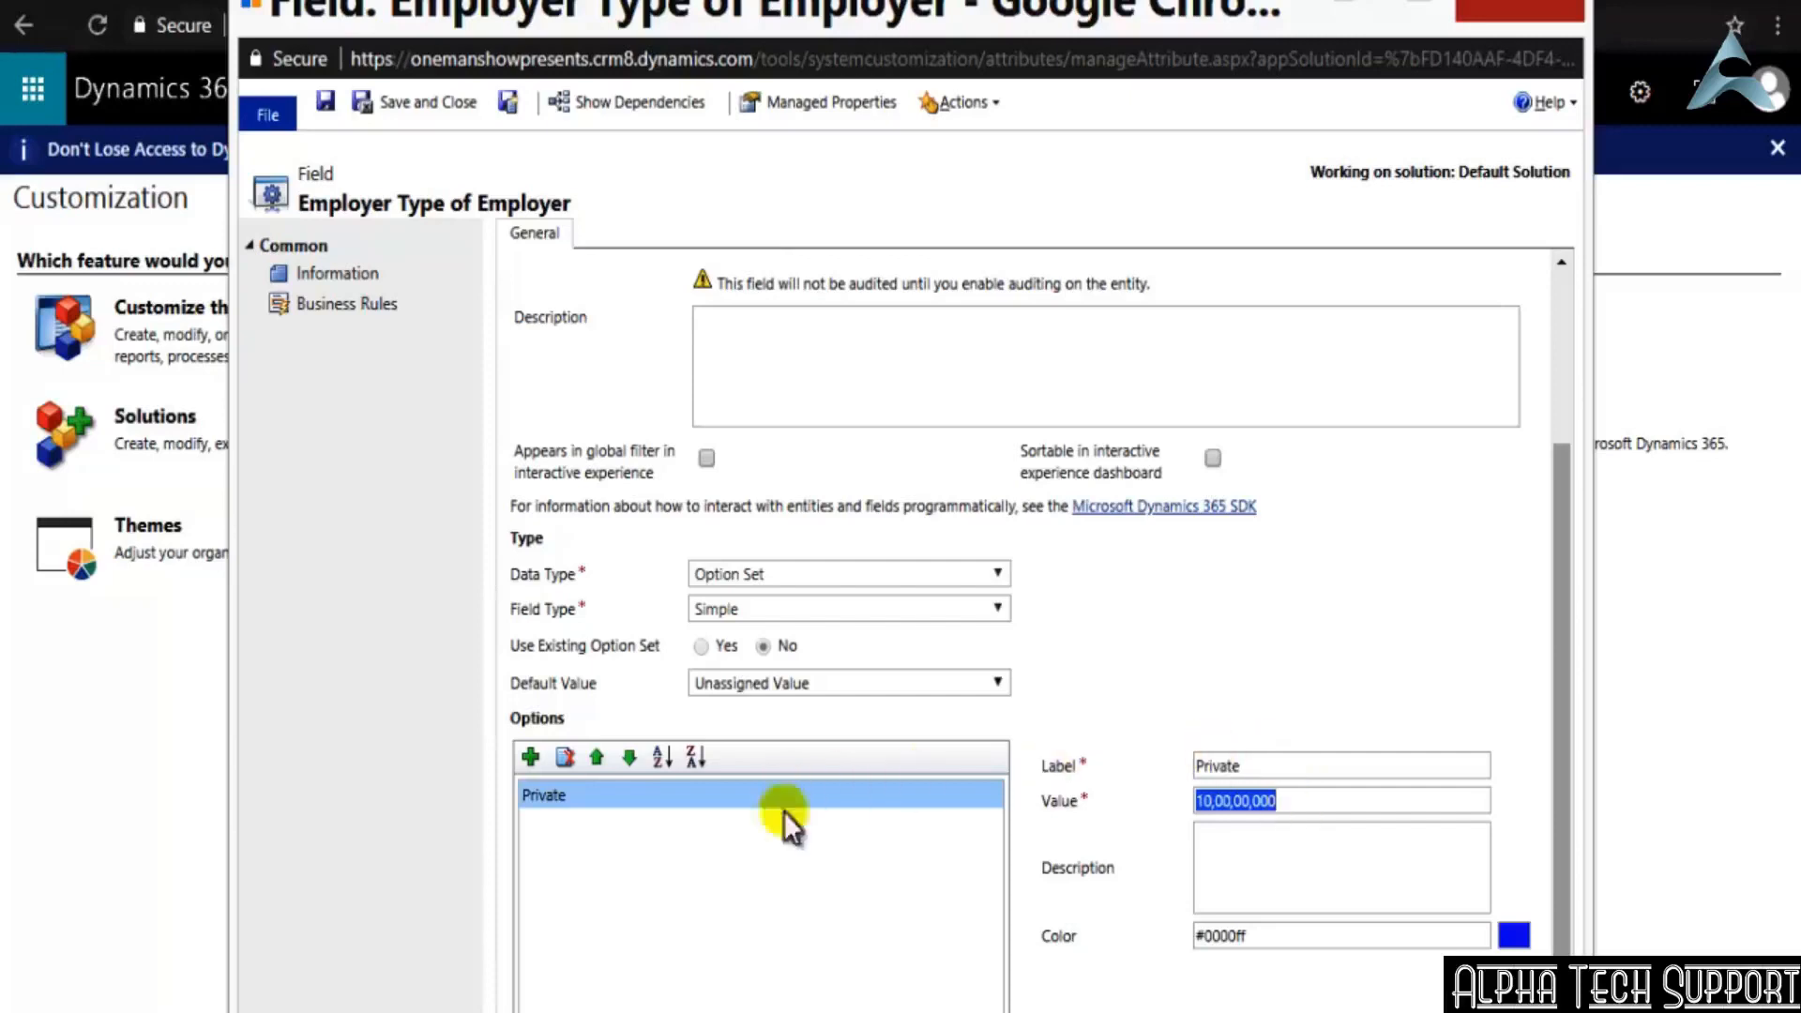
{"action": "left_click", "coordinate": [824, 865]}
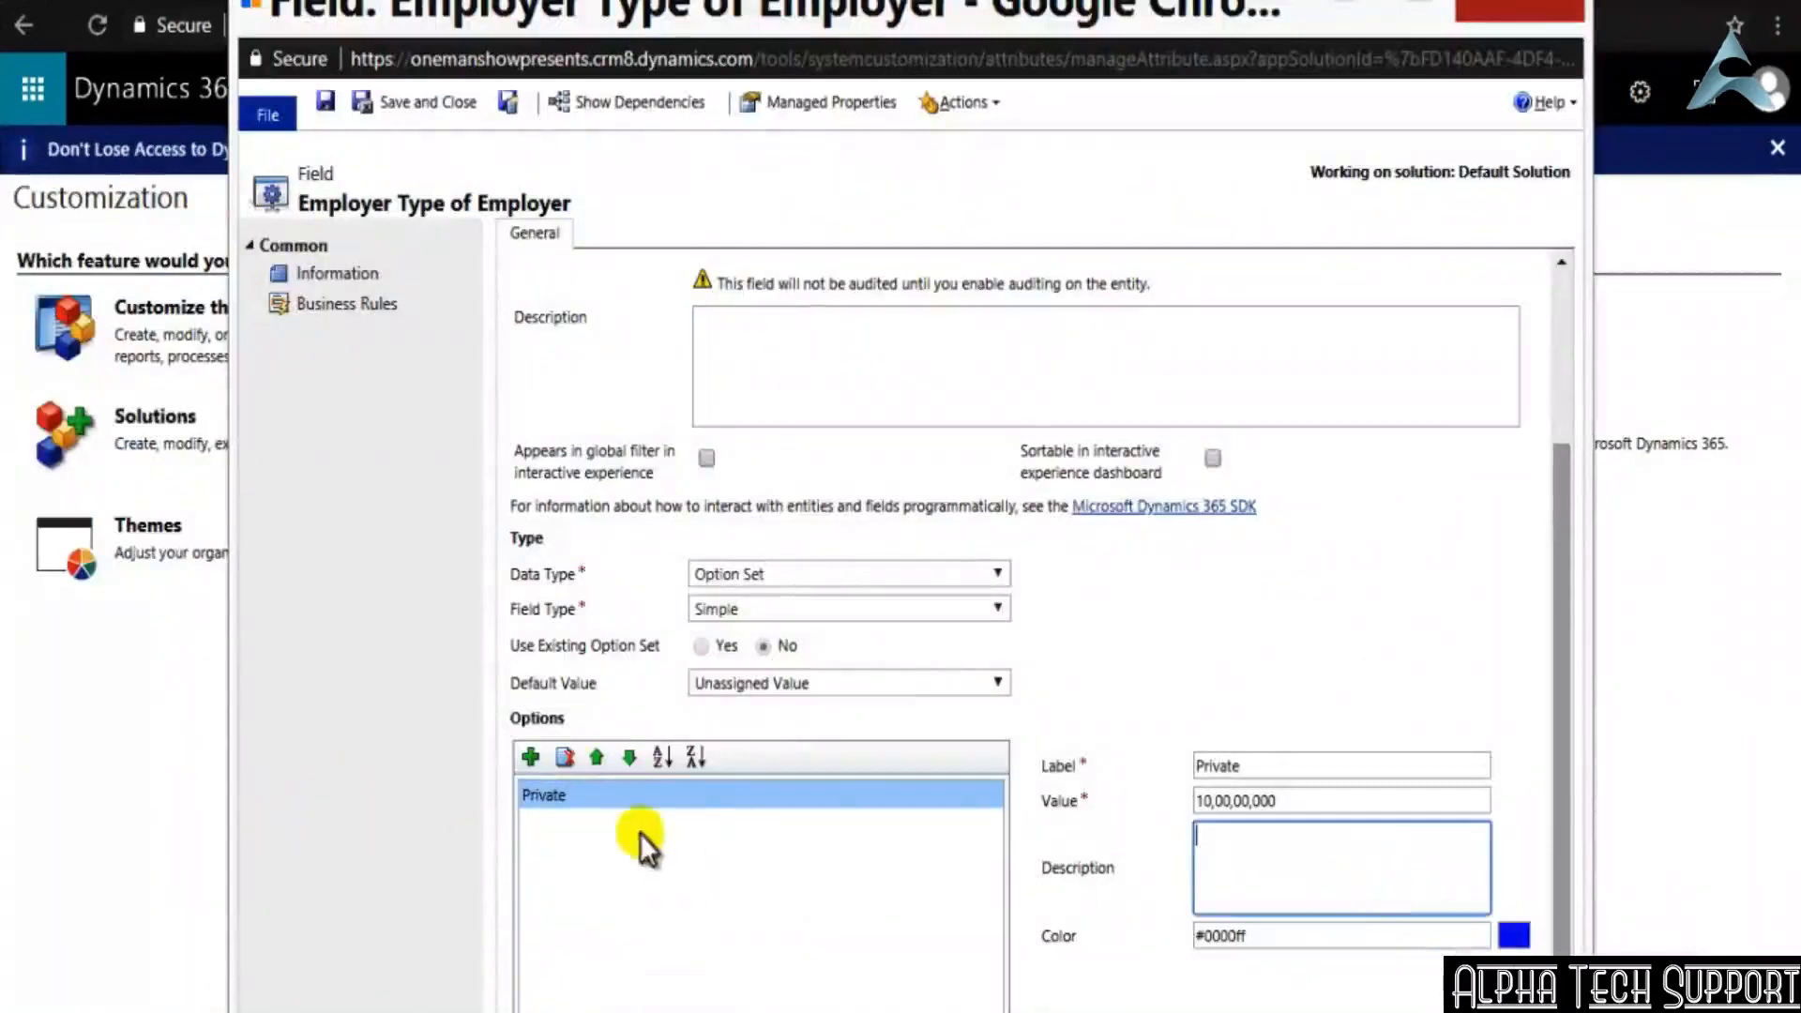
Add a second option labelled Public to the Employer Type option set
{"action": "left_click", "coordinate": [531, 764]}
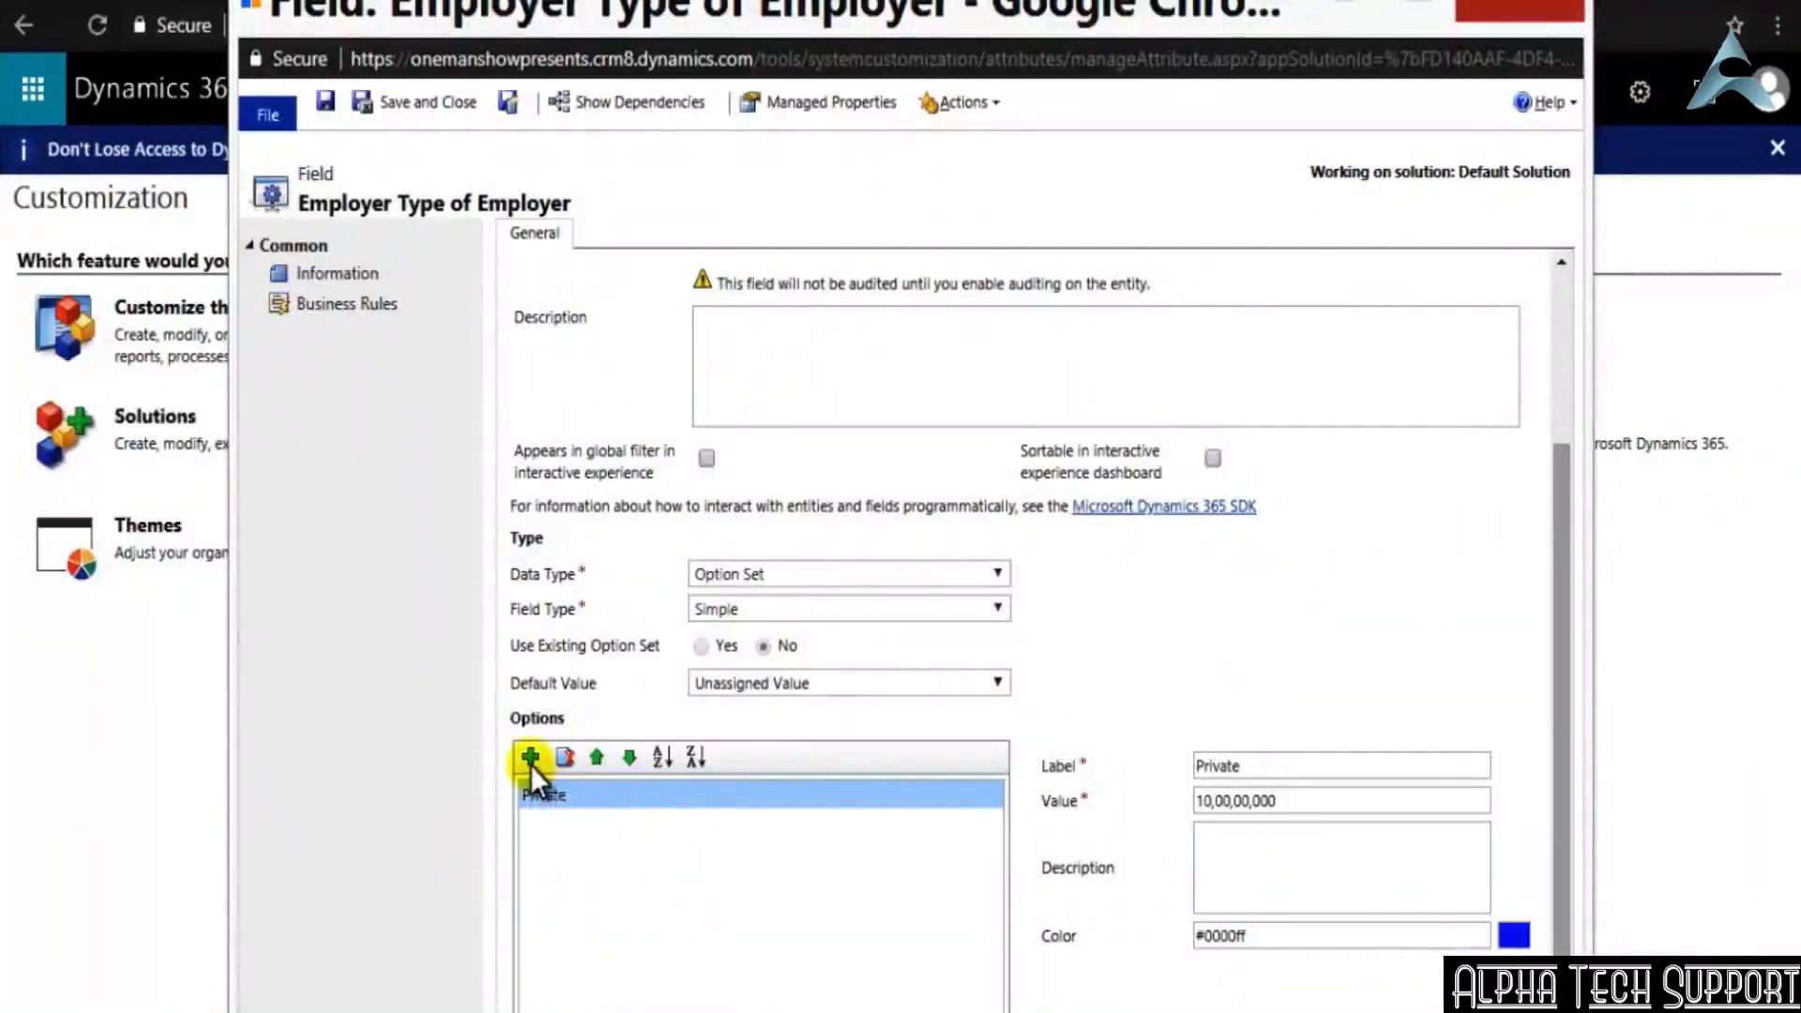
{"action": "left_click", "coordinate": [1266, 771]}
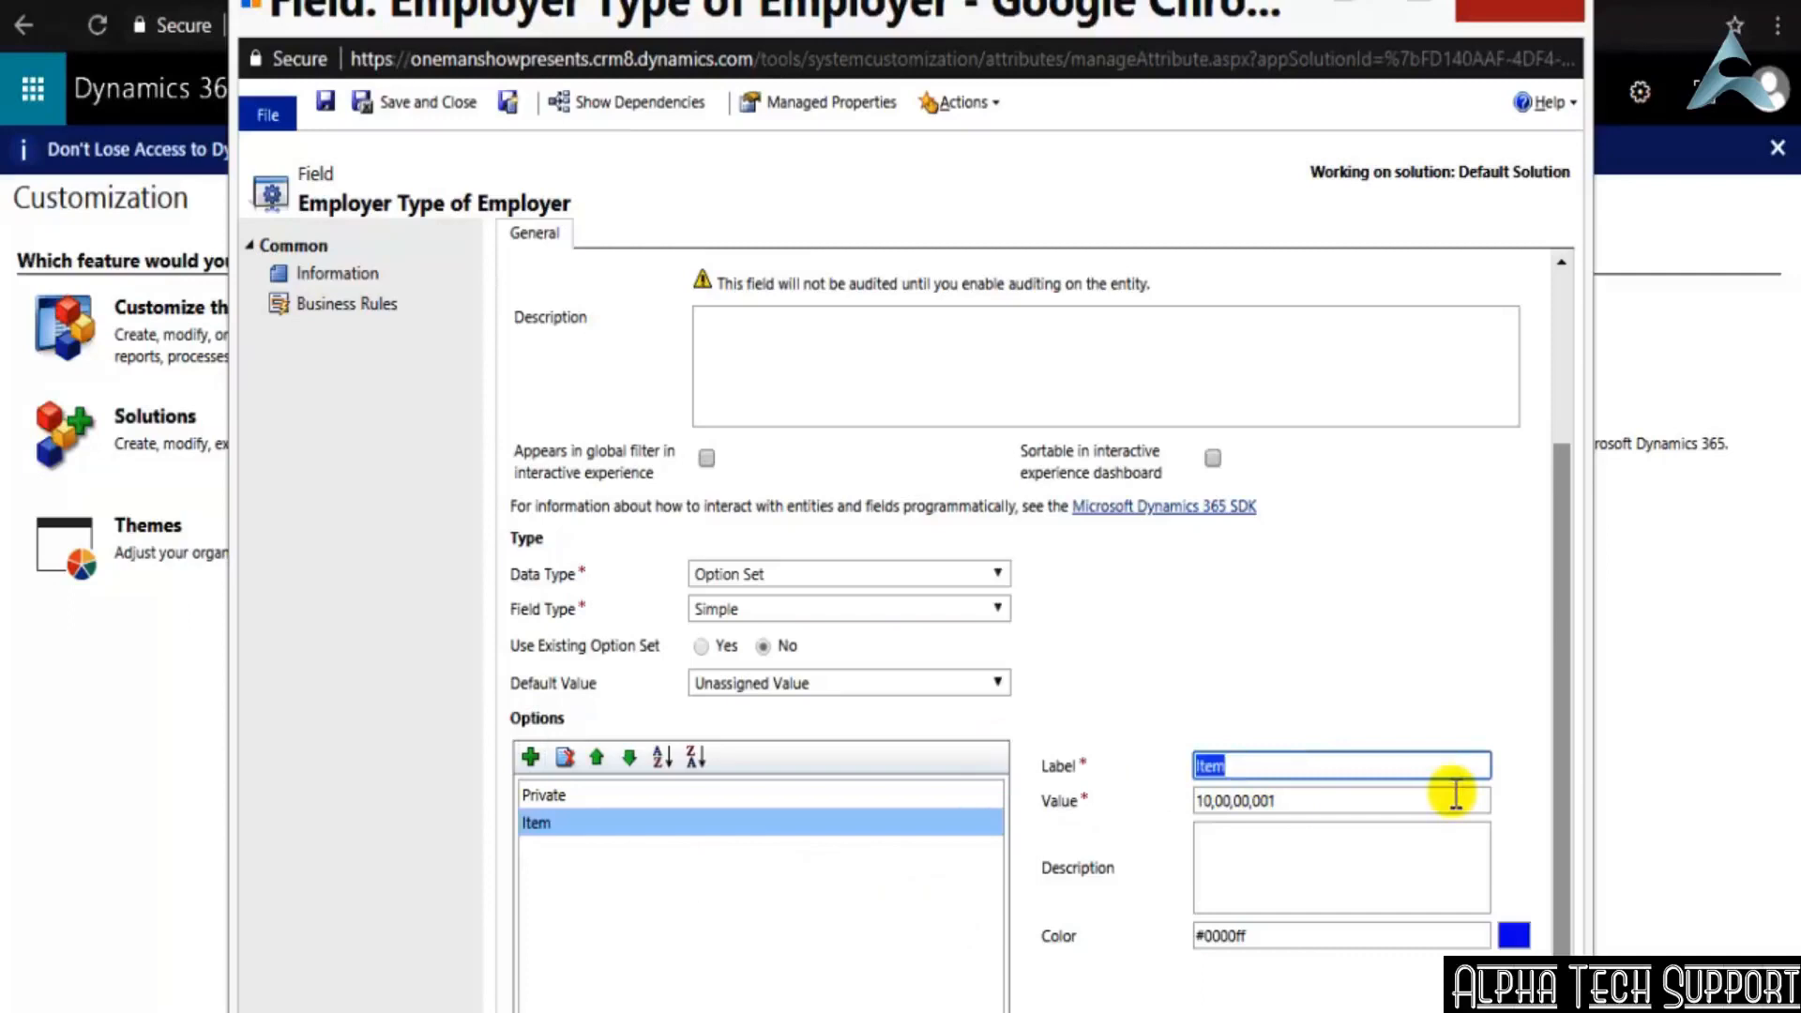
{"action": "type", "text": "Public"}
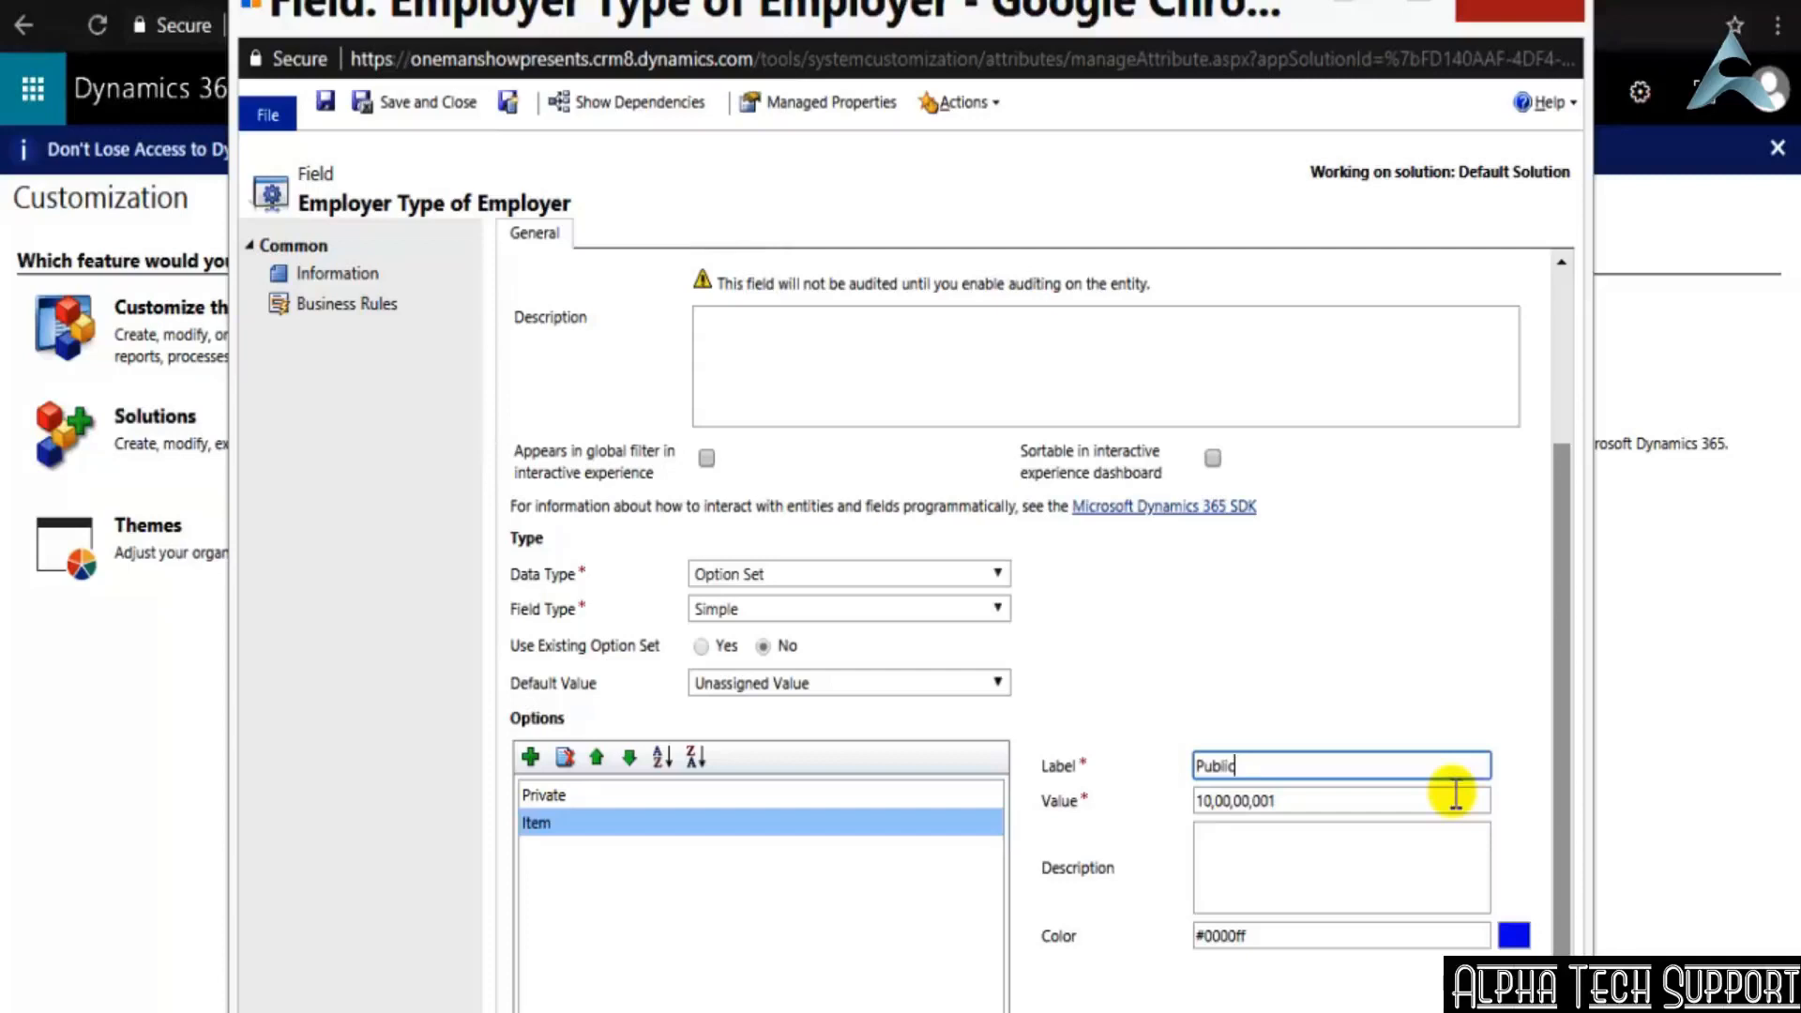
Try the value 102 for the Public option and restore it to 10,00,00,001
{"action": "left_click", "coordinate": [1336, 803]}
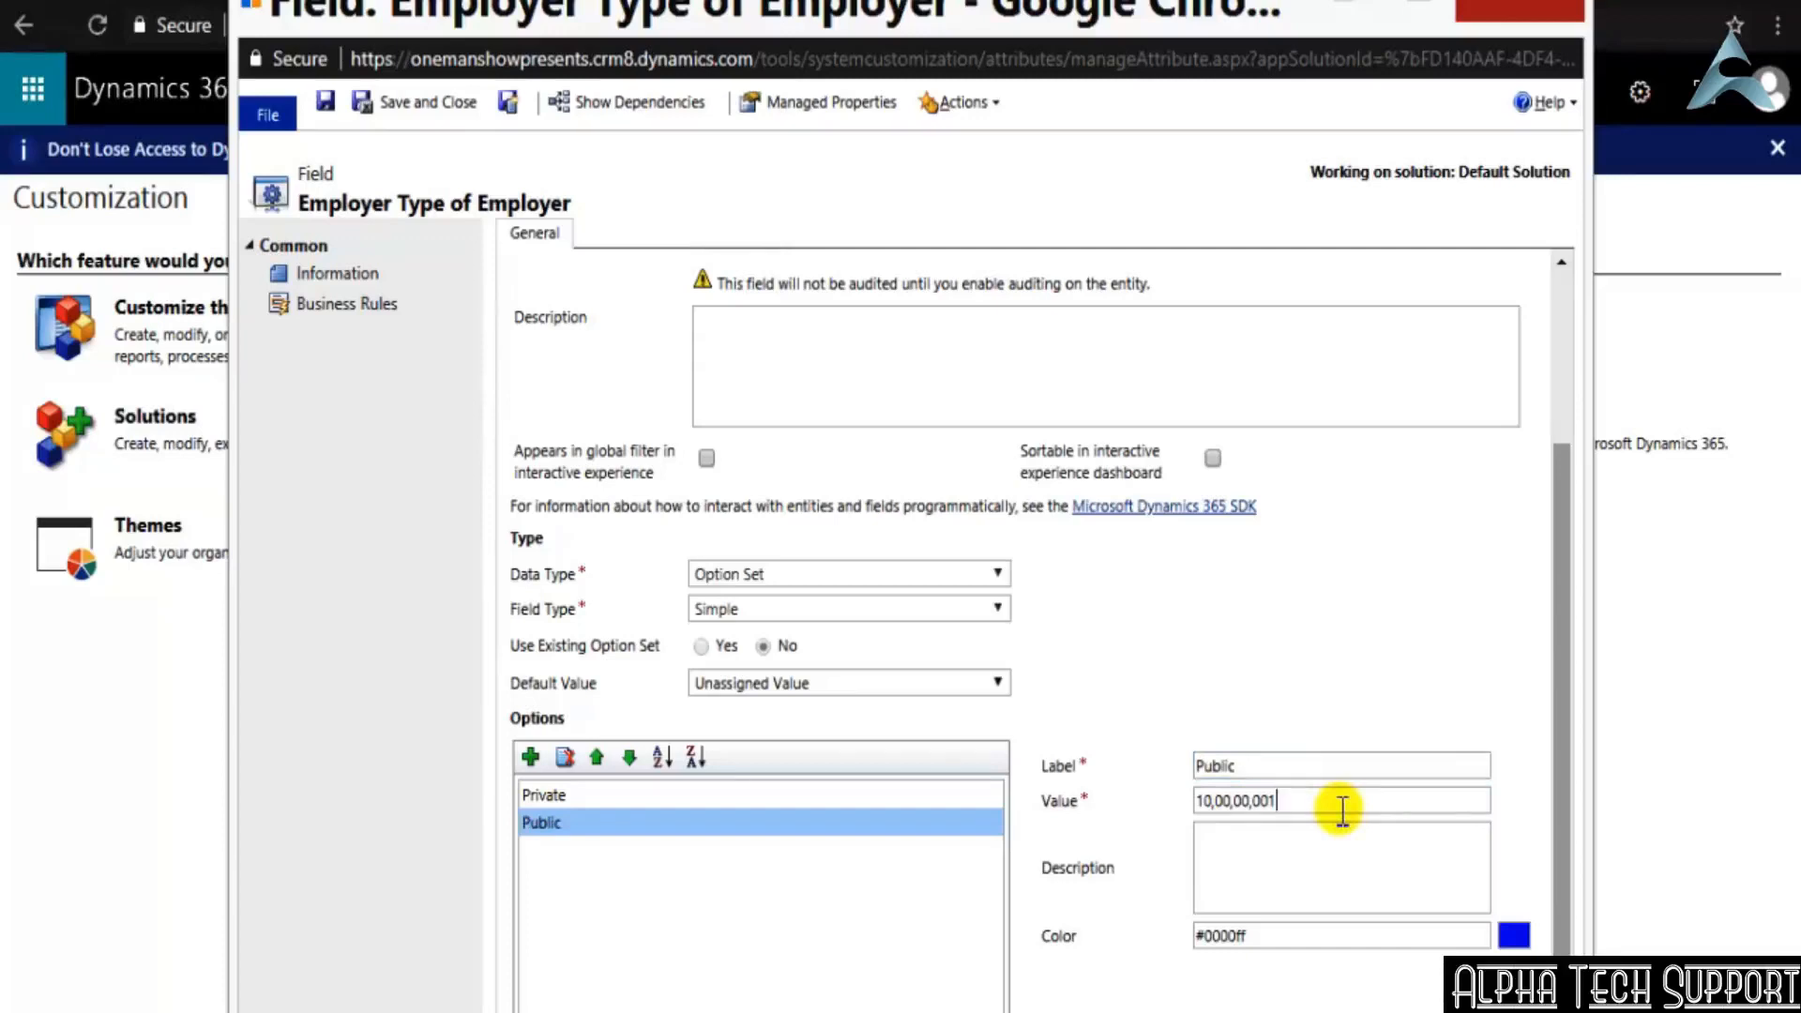
{"action": "key", "text": "BackSpace"}
{"action": "key", "text": "BackSpace"}
{"action": "key", "text": "BackSpace"}
{"action": "key", "text": "BackSpace"}
{"action": "key", "text": "BackSpace"}
{"action": "key", "text": "BackSpace"}
{"action": "key", "text": "BackSpace"}
{"action": "key", "text": "BackSpace"}
{"action": "key", "text": "BackSpace"}
{"action": "key", "text": "BackSpace"}
{"action": "key", "text": "BackSpace"}
{"action": "type", "text": "02"}
{"action": "left_click", "coordinate": [655, 797]}
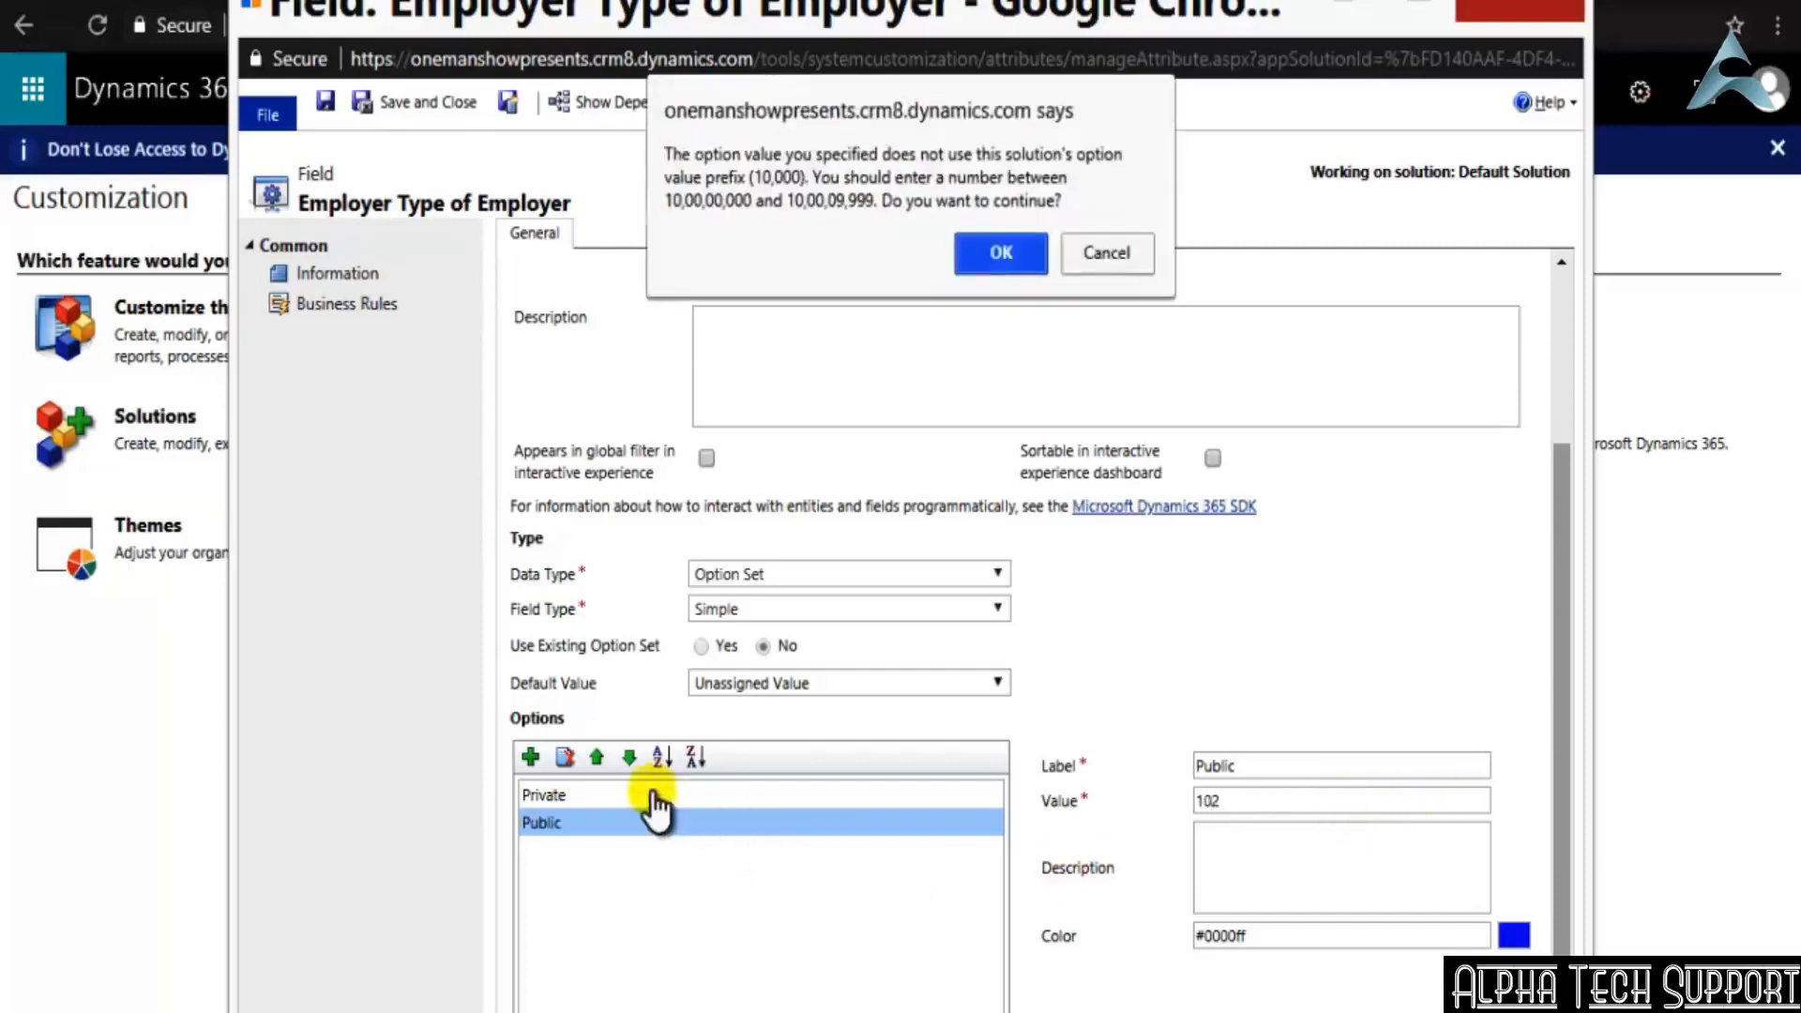
{"action": "left_click", "coordinate": [987, 248]}
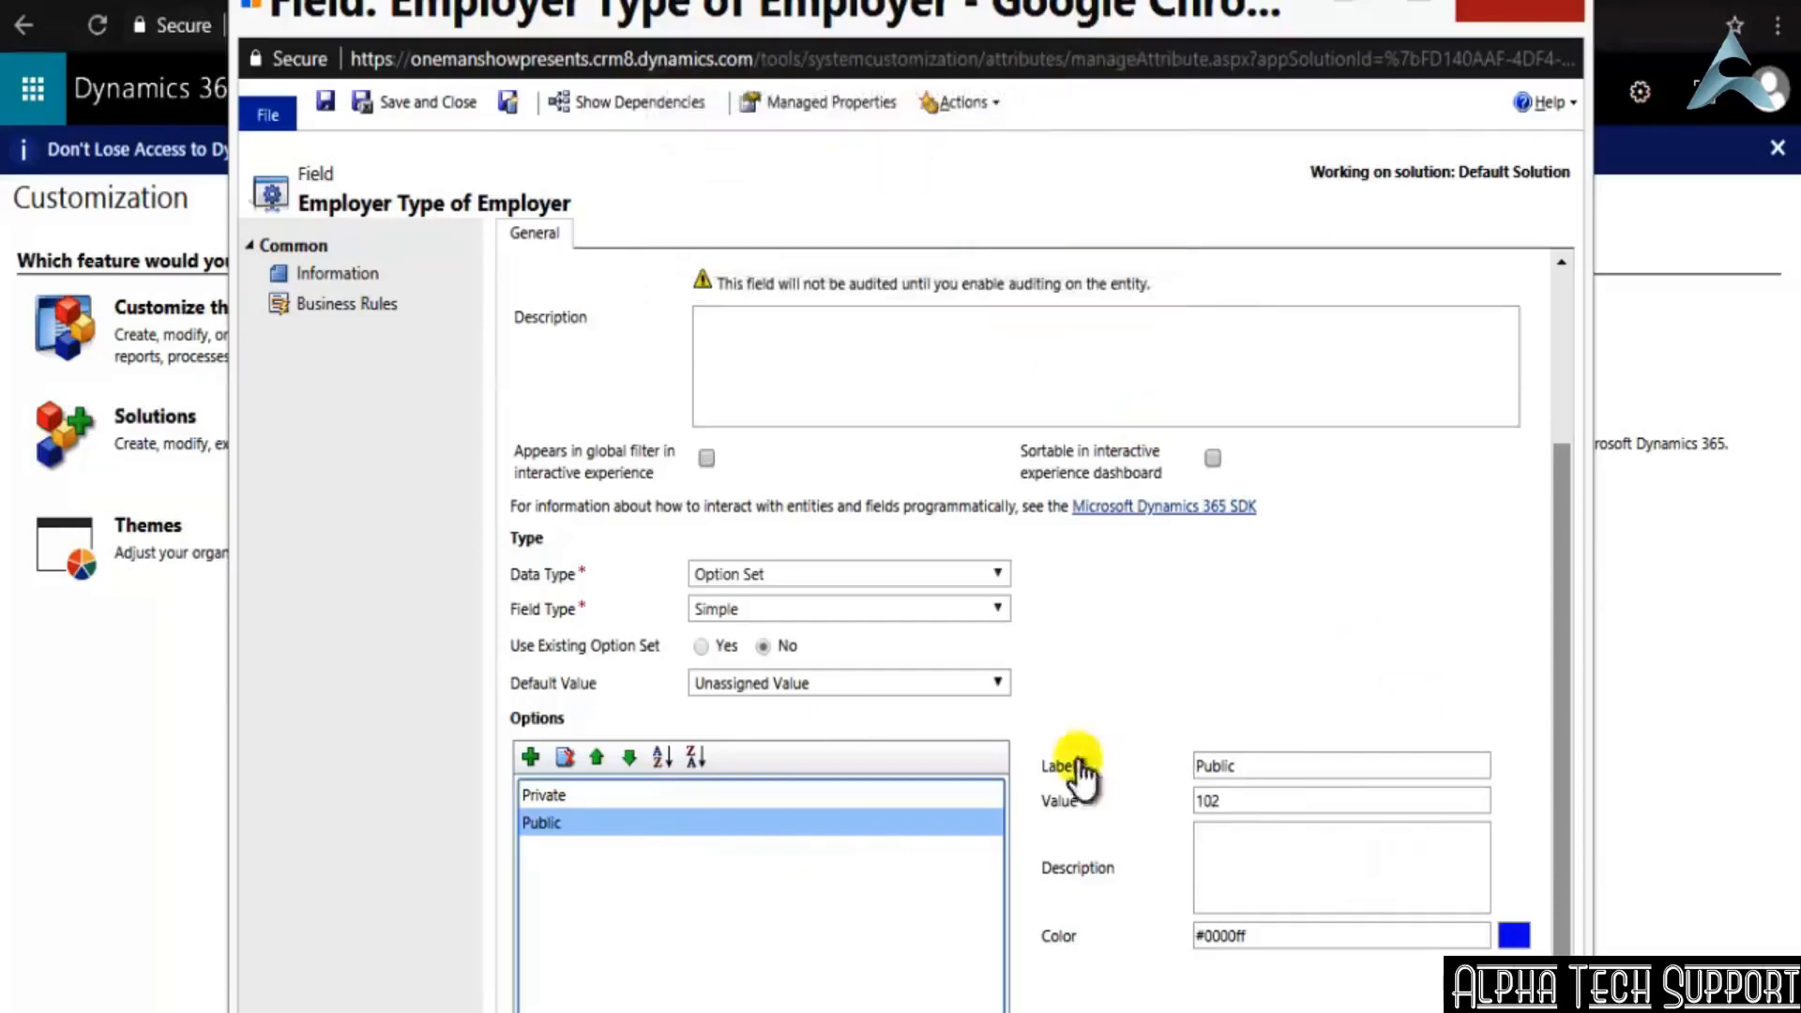
{"action": "double_click", "coordinate": [1234, 800]}
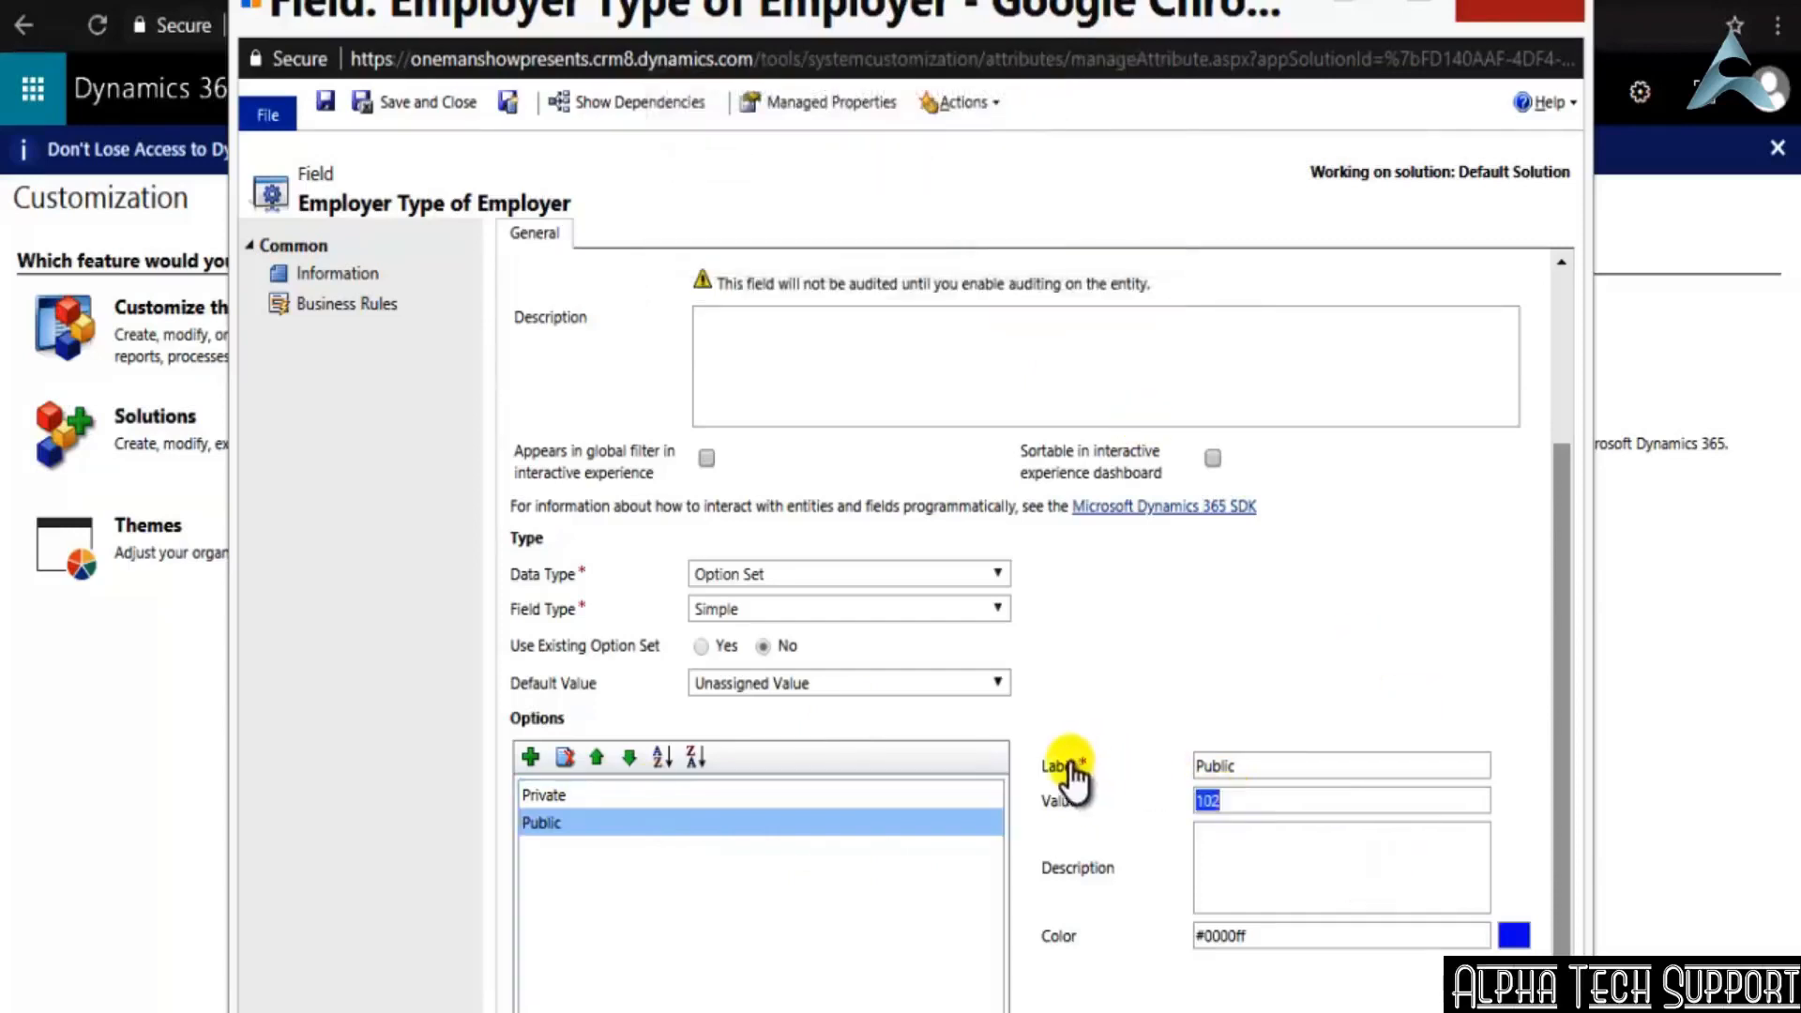
{"action": "key", "text": "ctrl+v"}
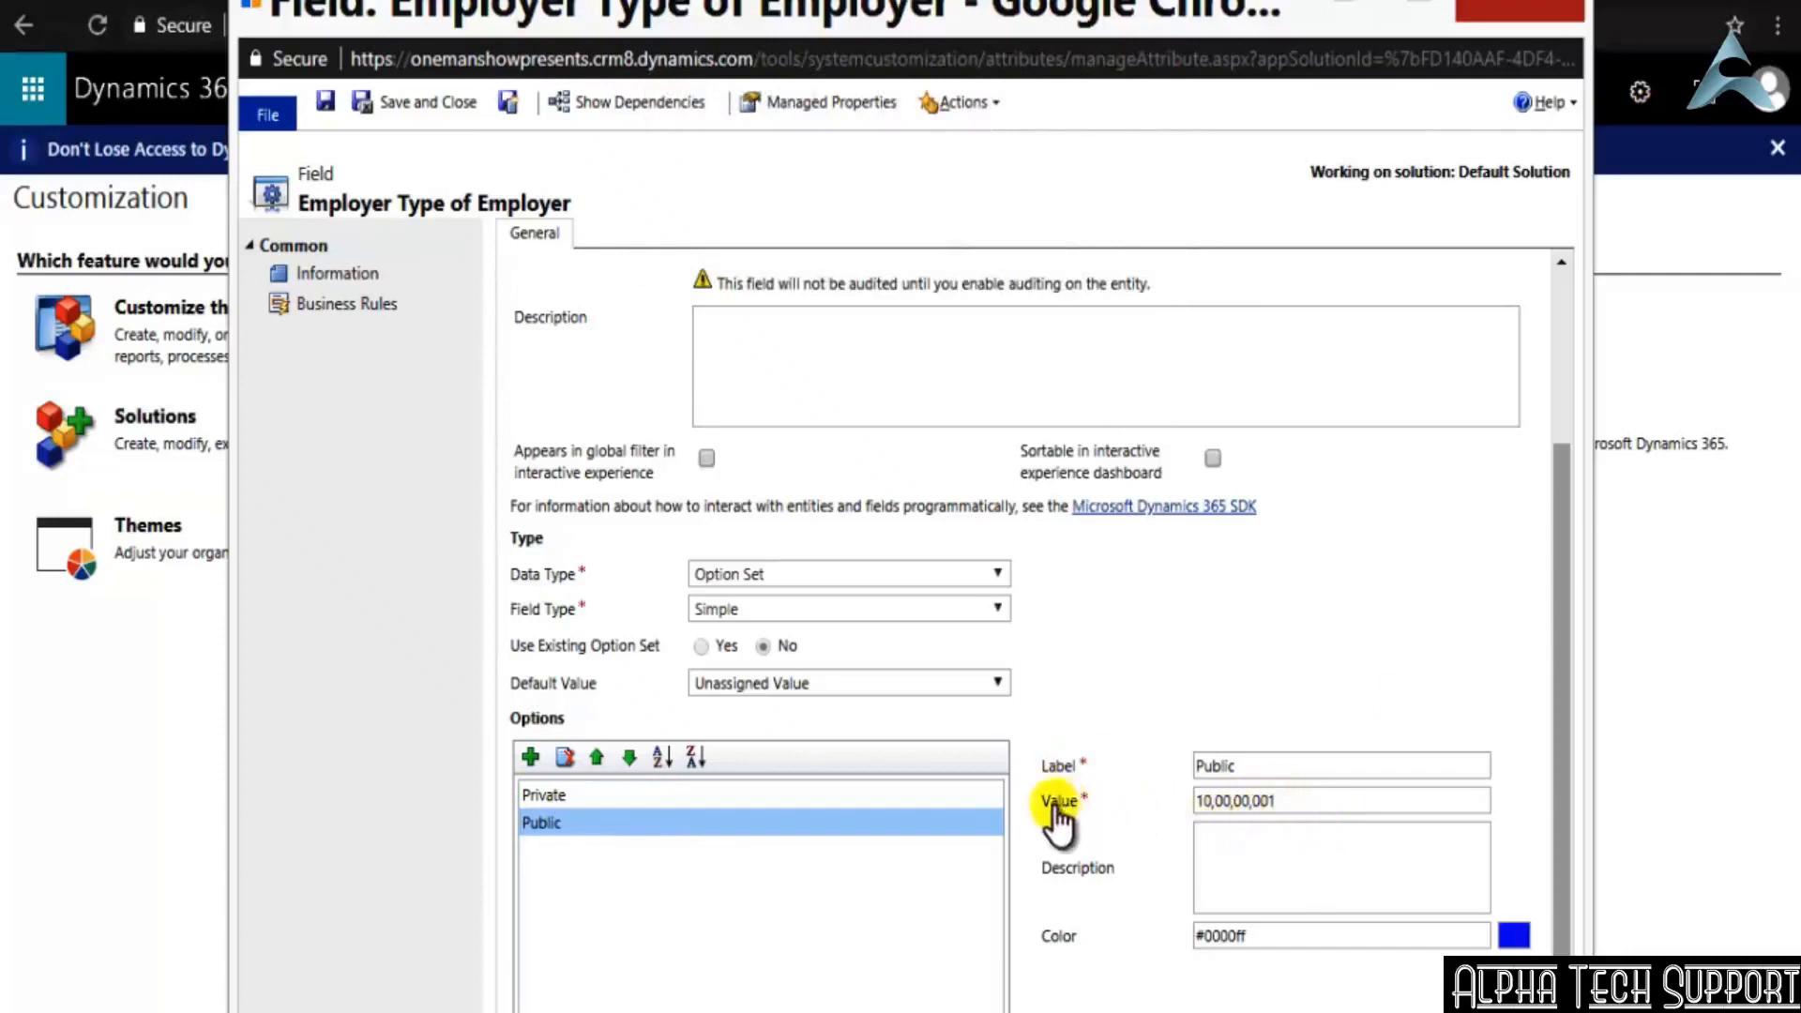
Save and close the Employer Type field and publish all customizations of the default solution
{"action": "left_click", "coordinate": [1255, 868]}
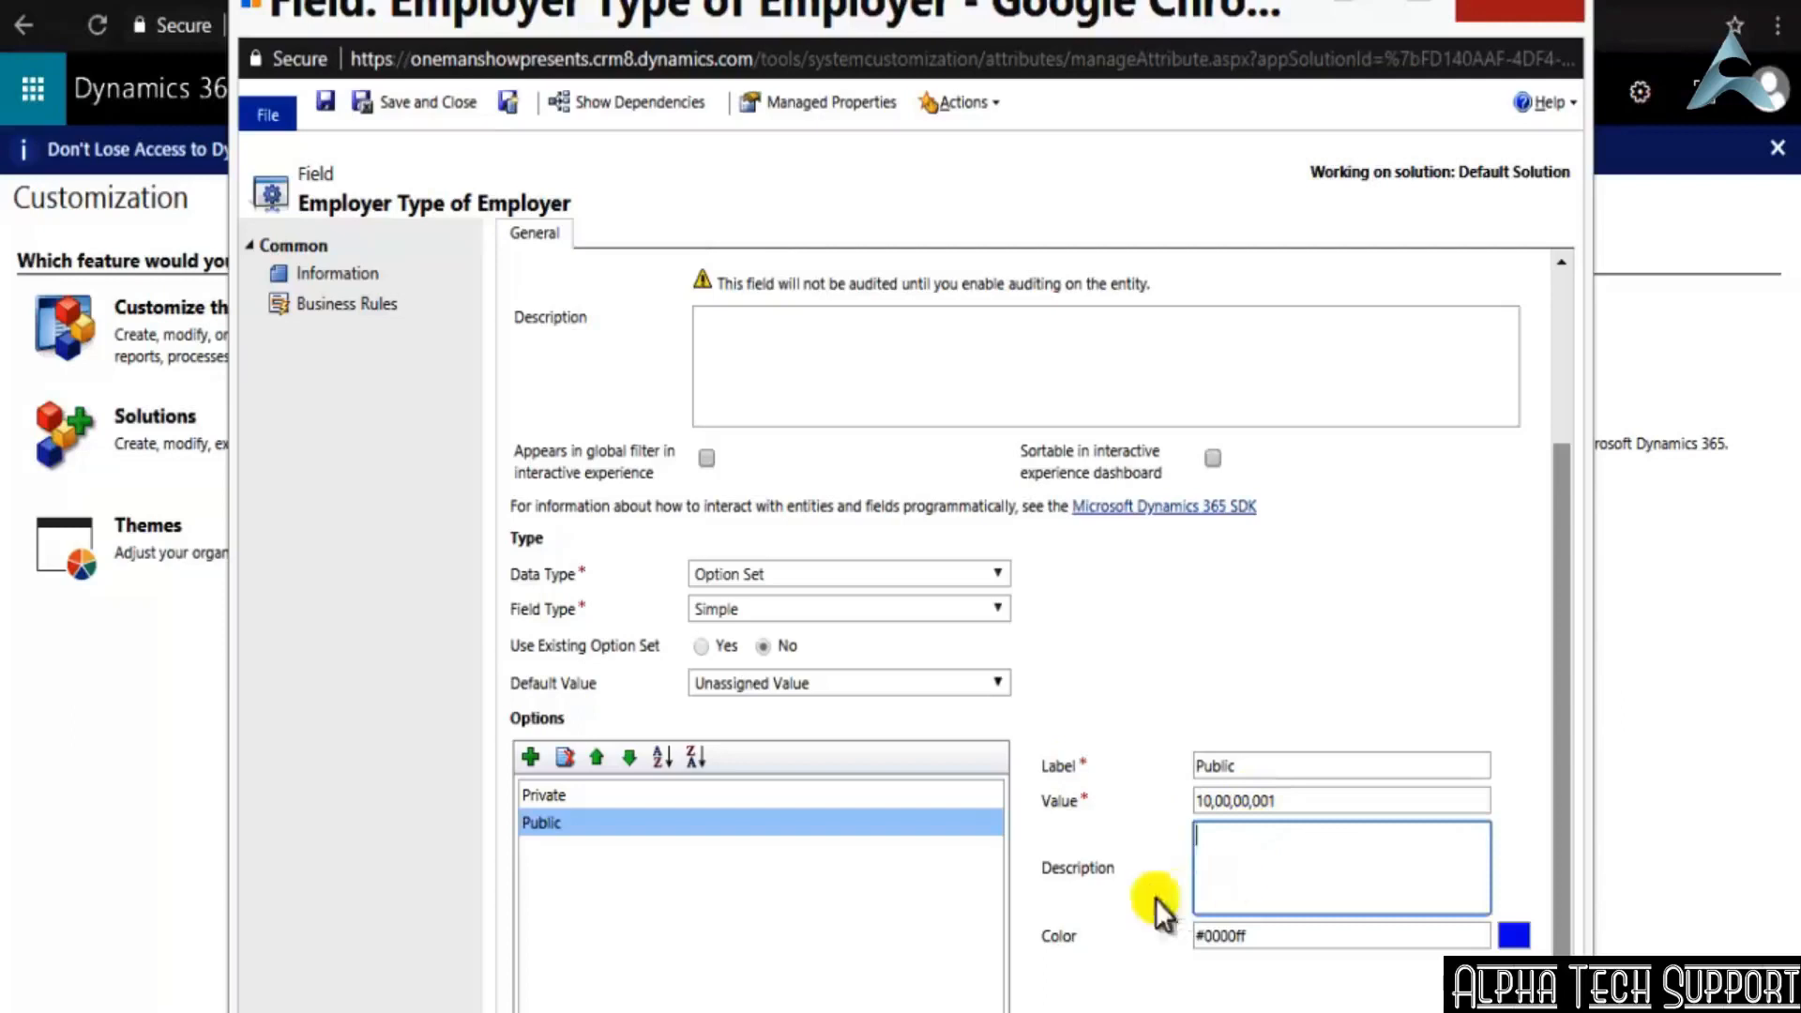
{"action": "left_click", "coordinate": [708, 874]}
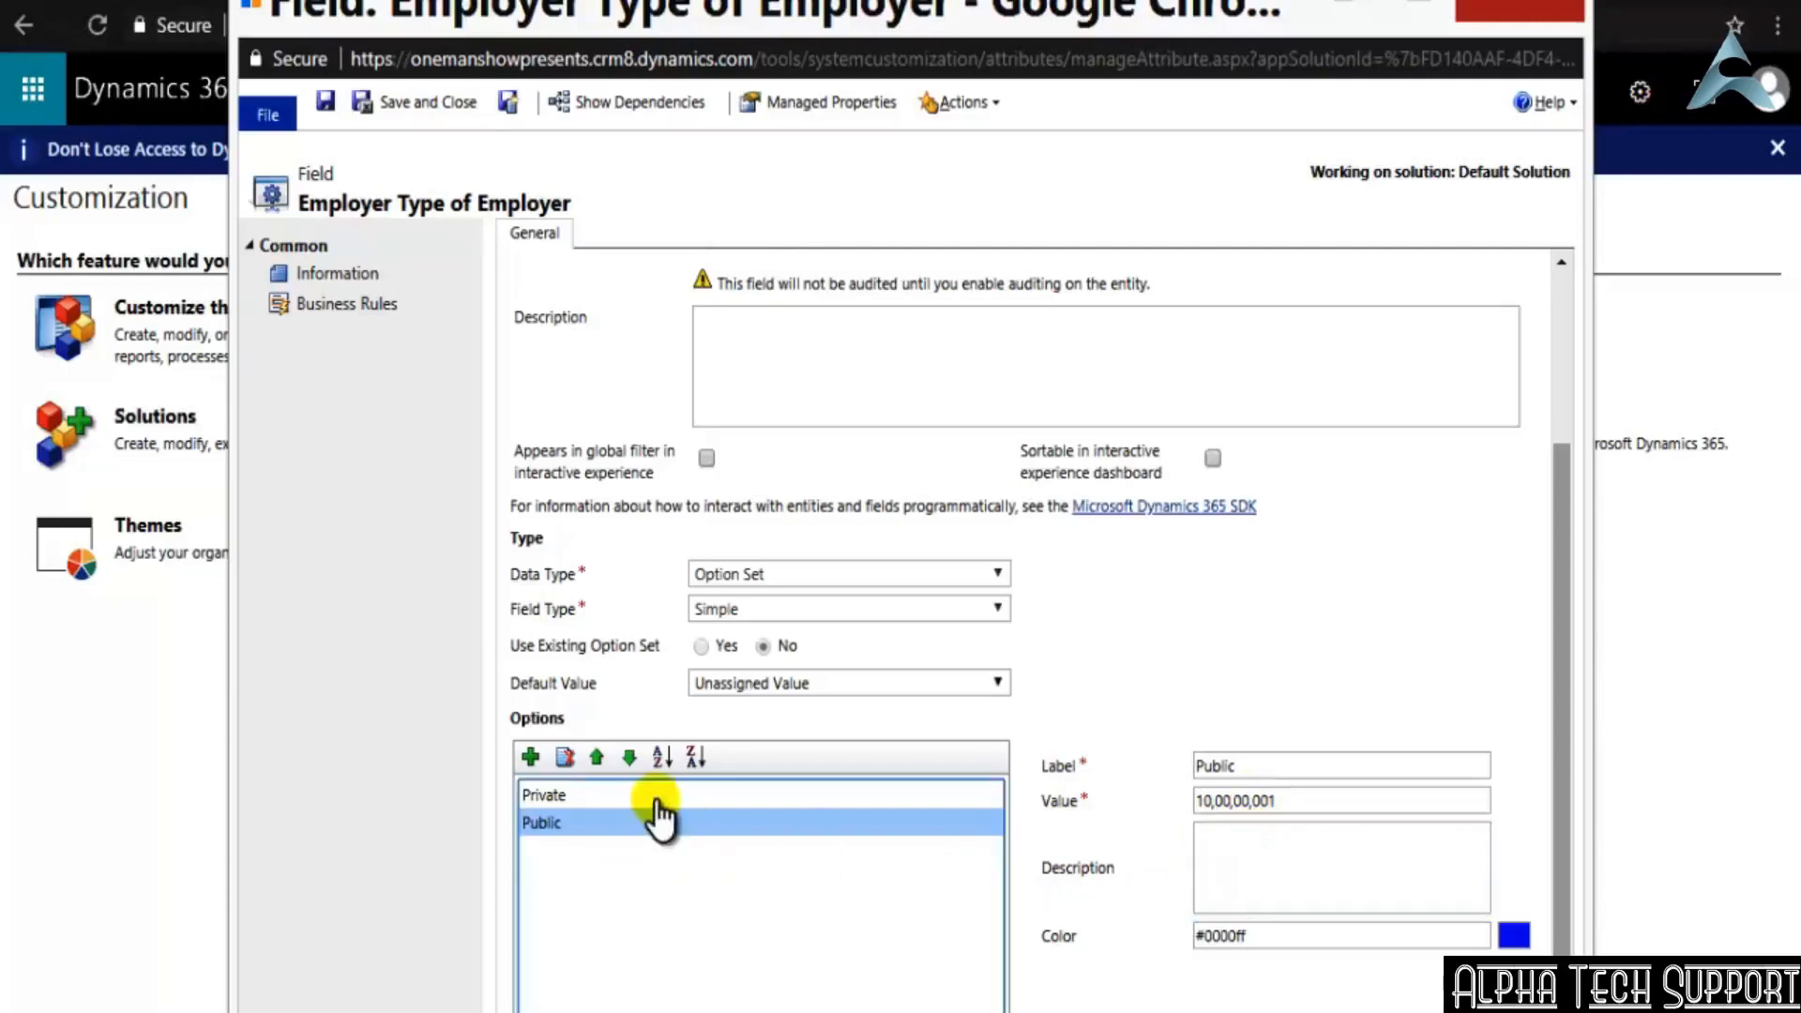
{"action": "scroll", "coordinate": [661, 816], "scroll_direction": "up", "scroll_amount": 3}
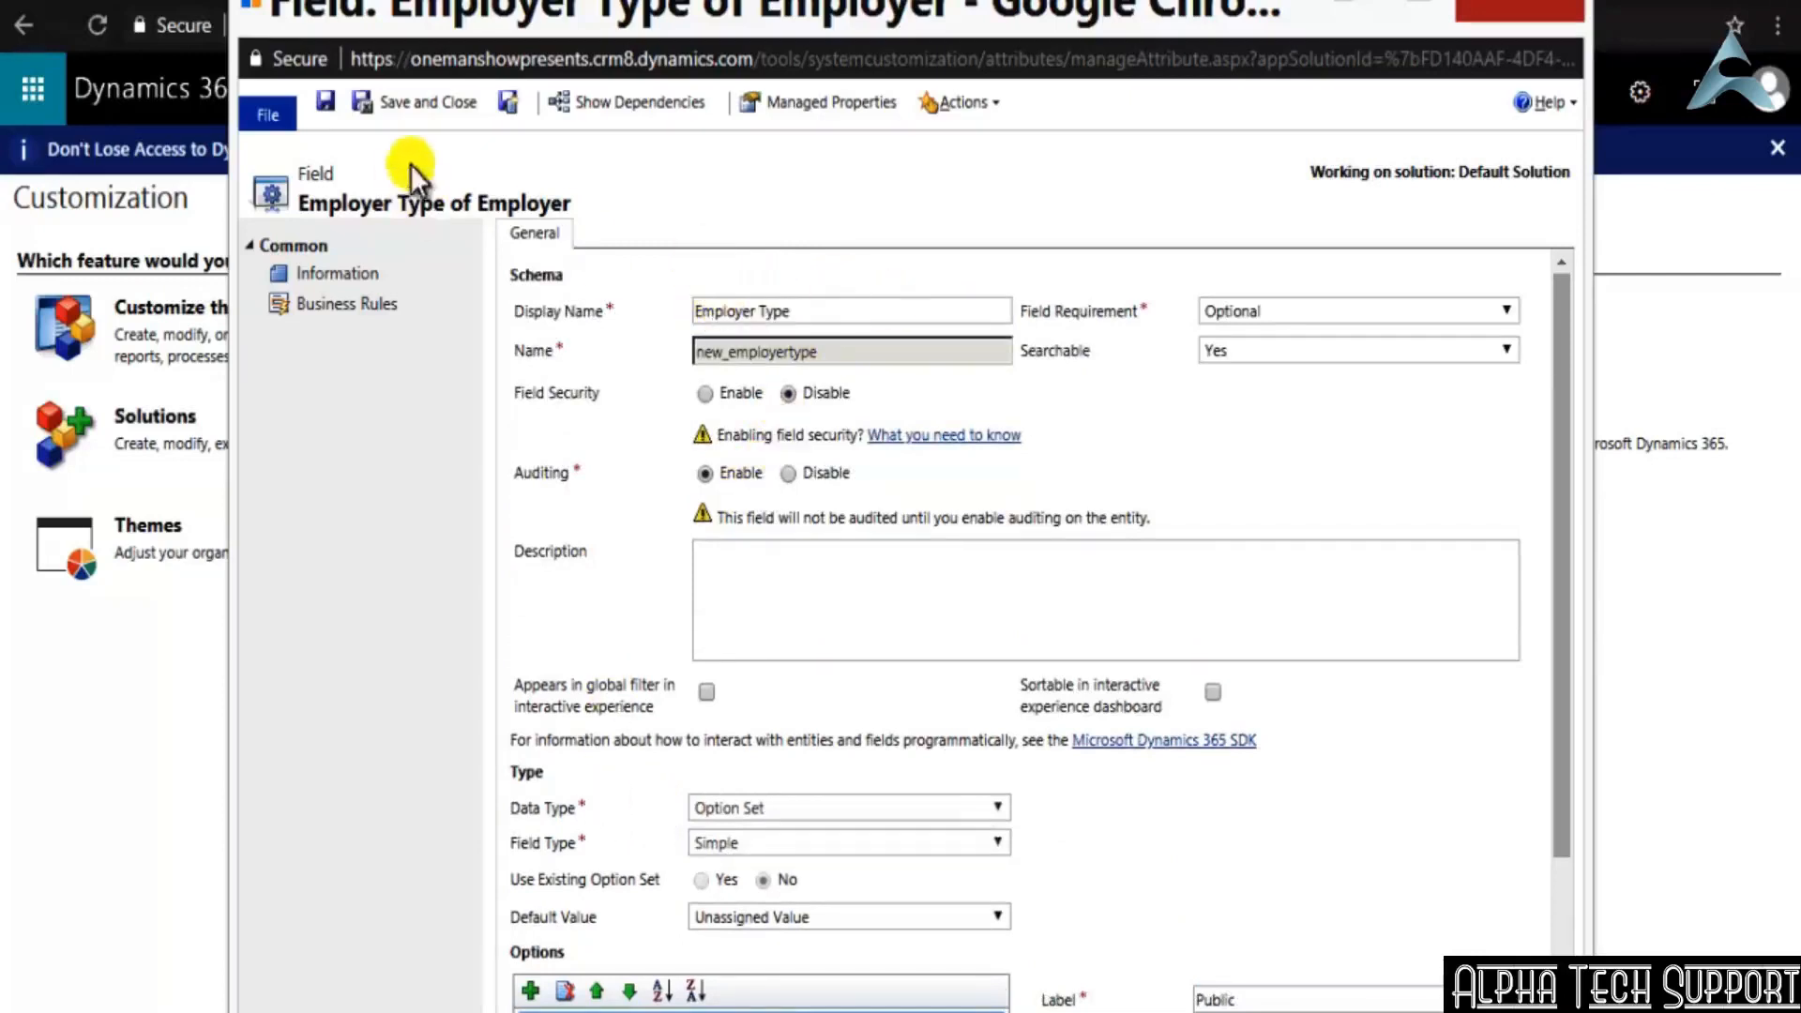
{"action": "left_click", "coordinate": [439, 97]}
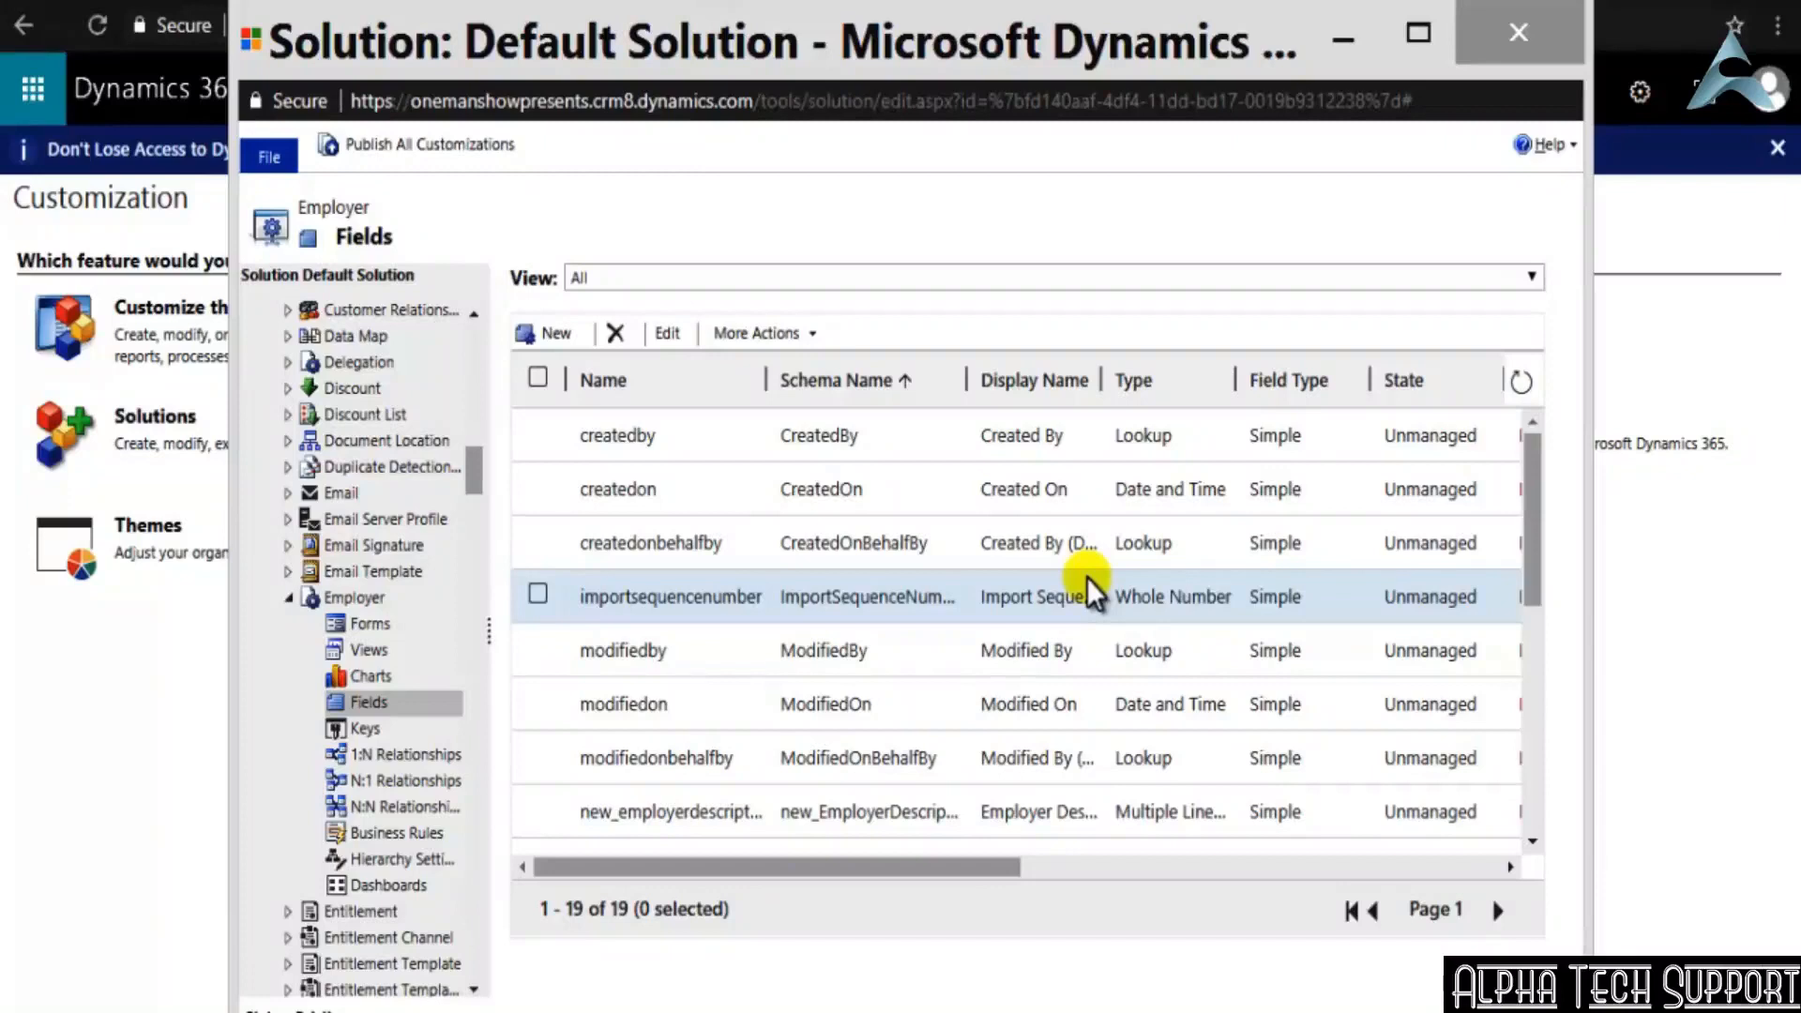
{"action": "left_click", "coordinate": [352, 145]}
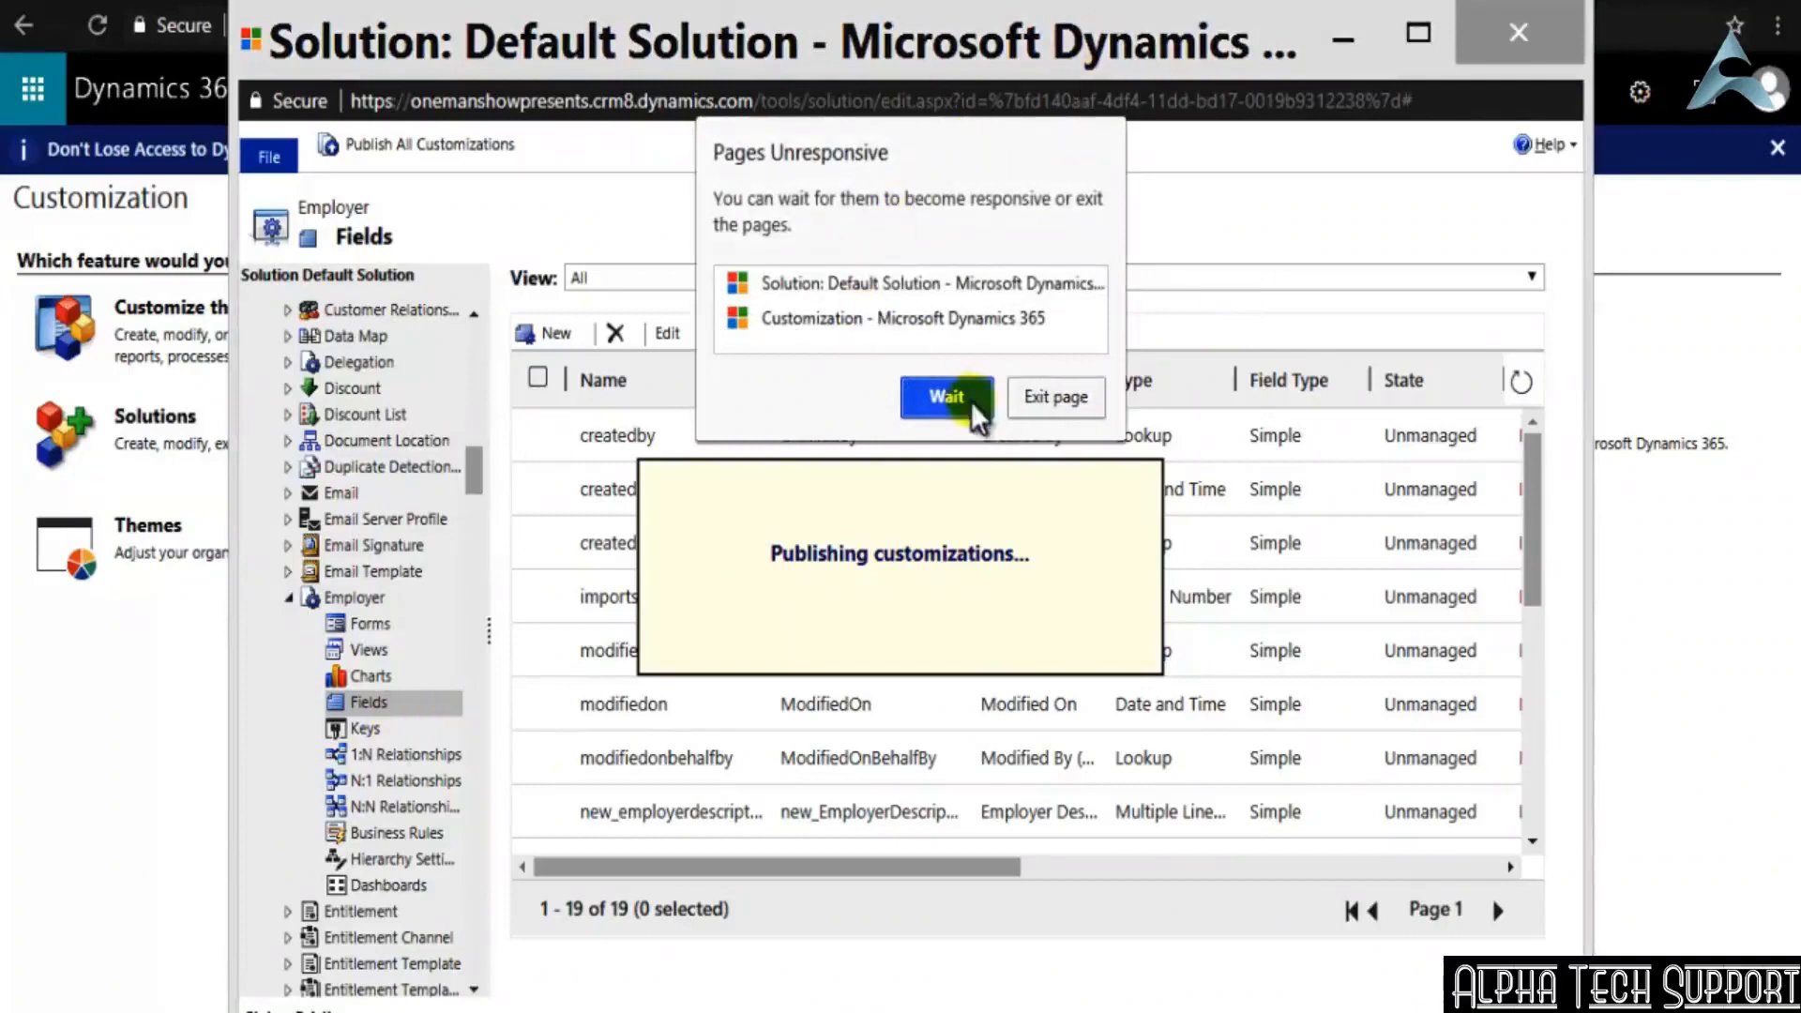
{"action": "left_click", "coordinate": [942, 405]}
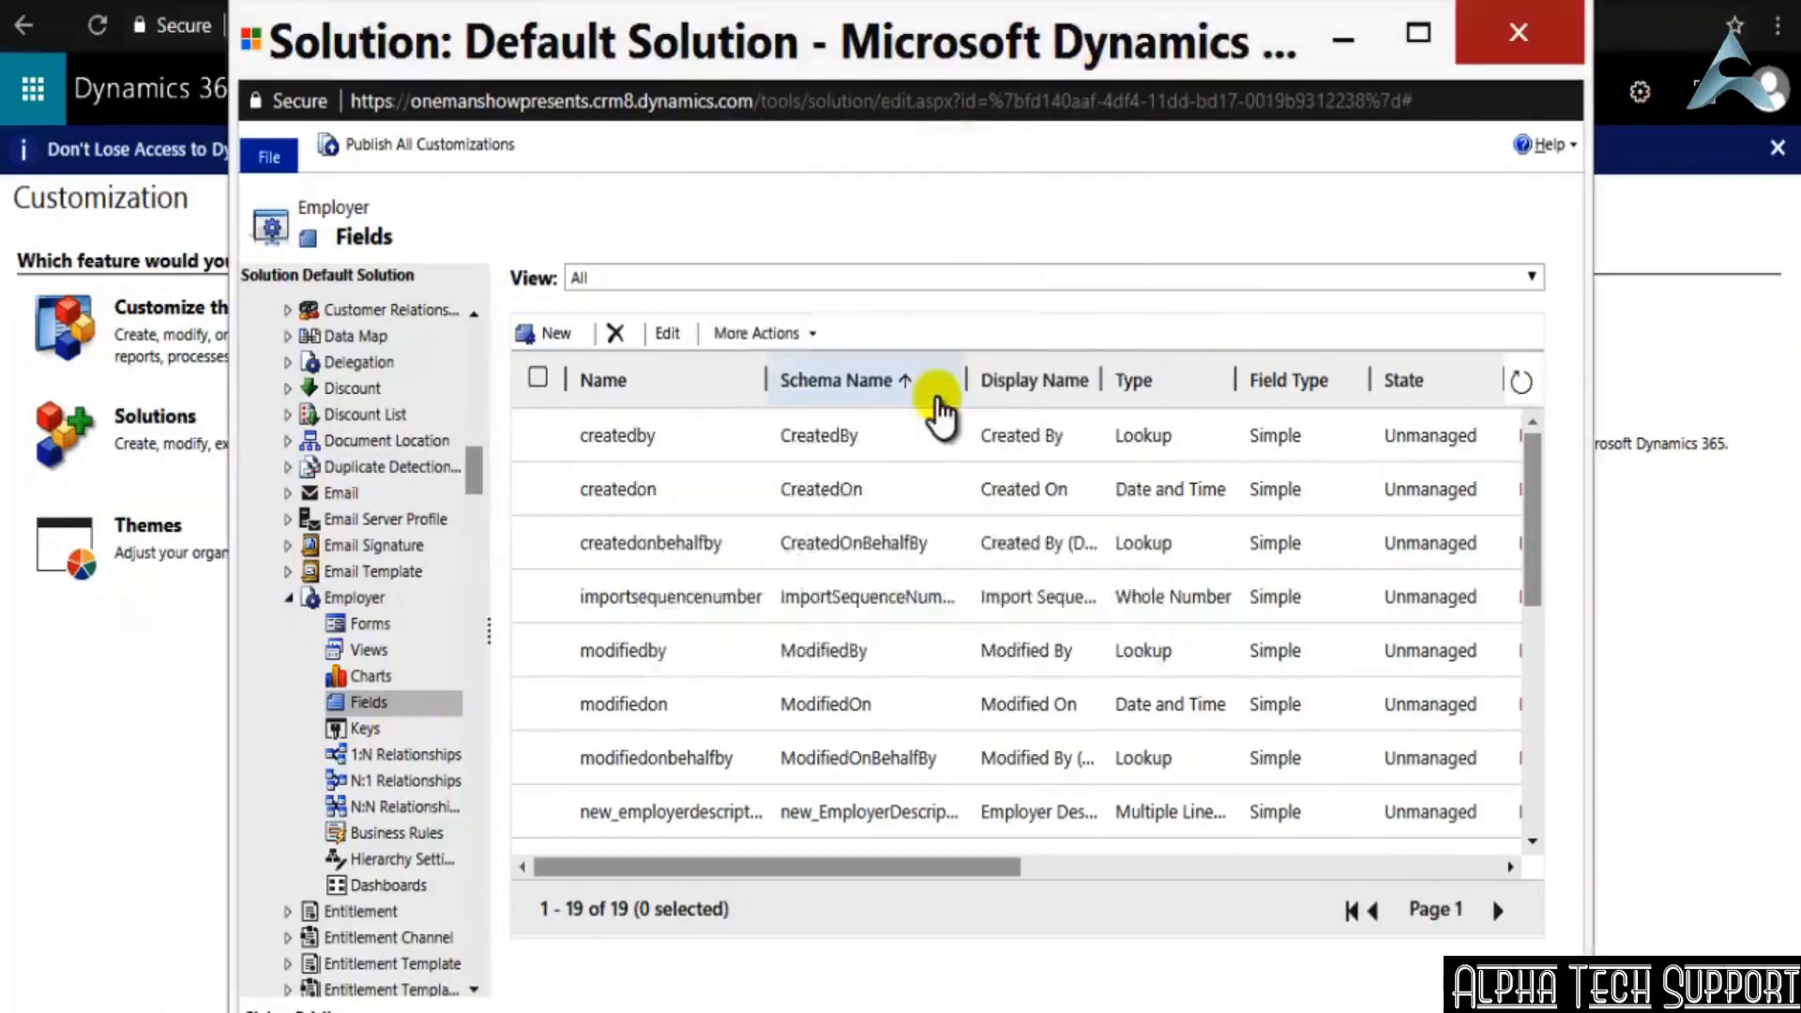
{"action": "left_click", "coordinate": [924, 382]}
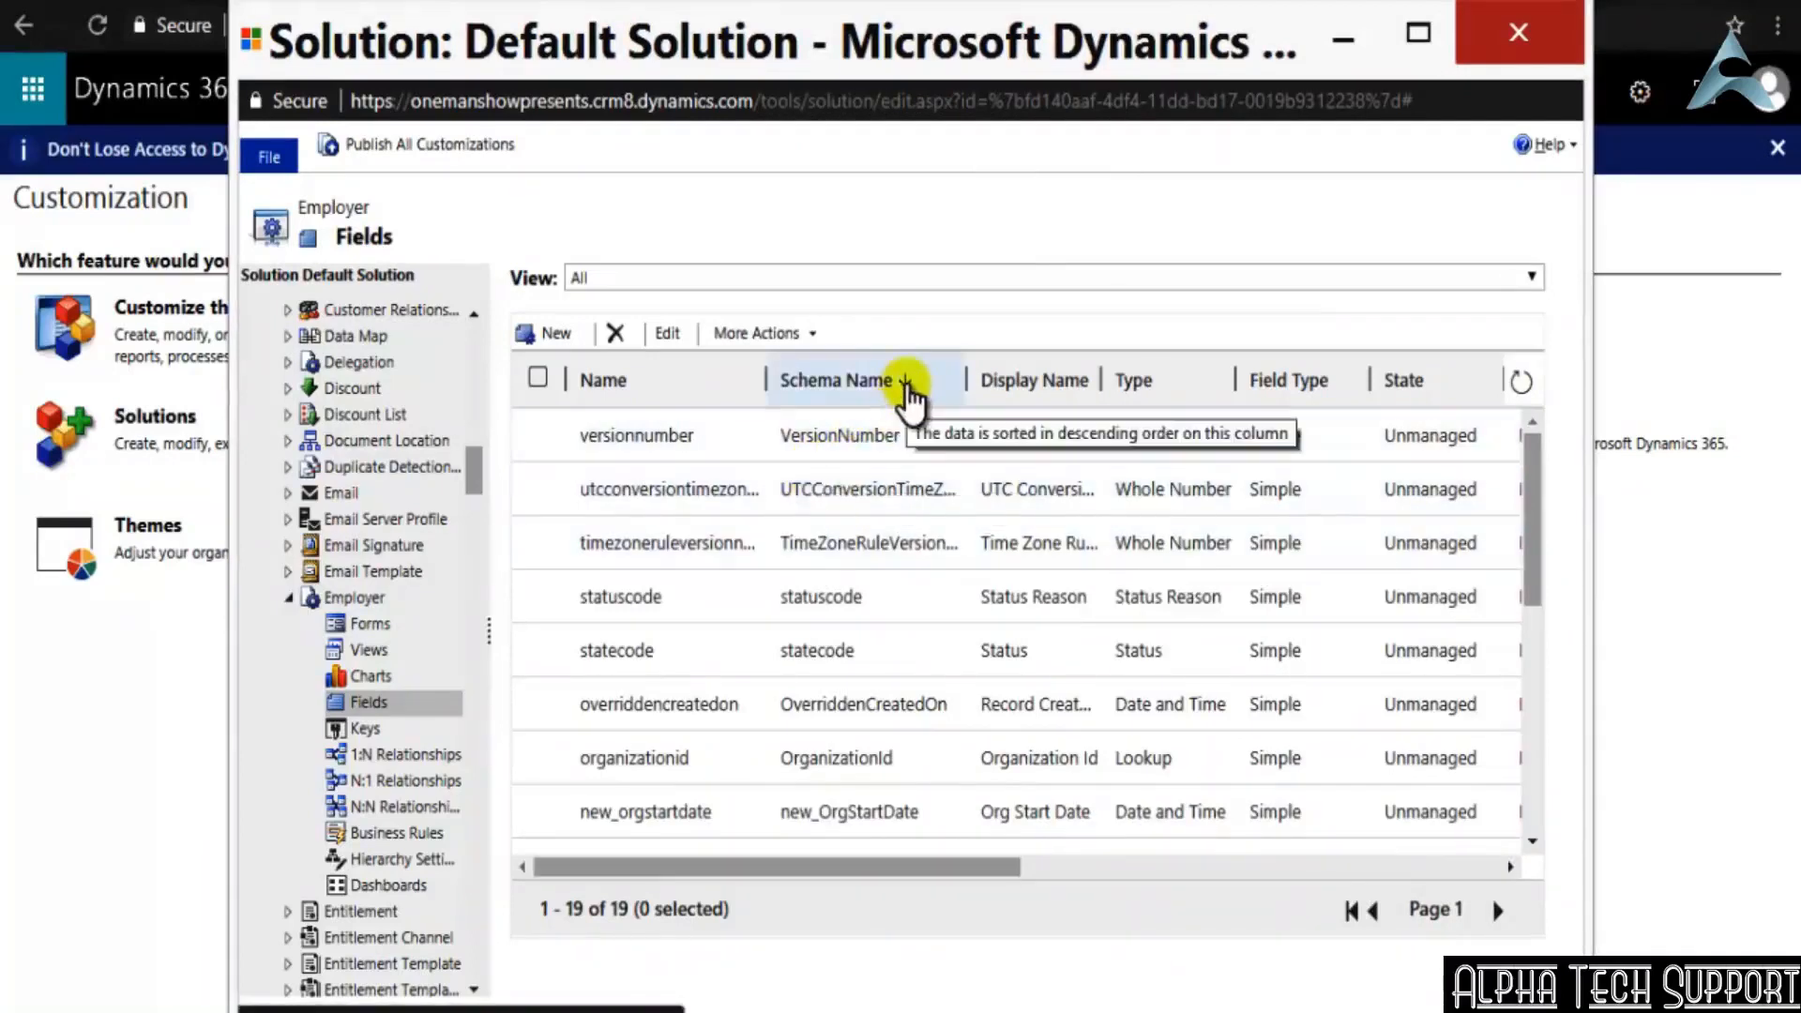
{"action": "left_click", "coordinate": [907, 387]}
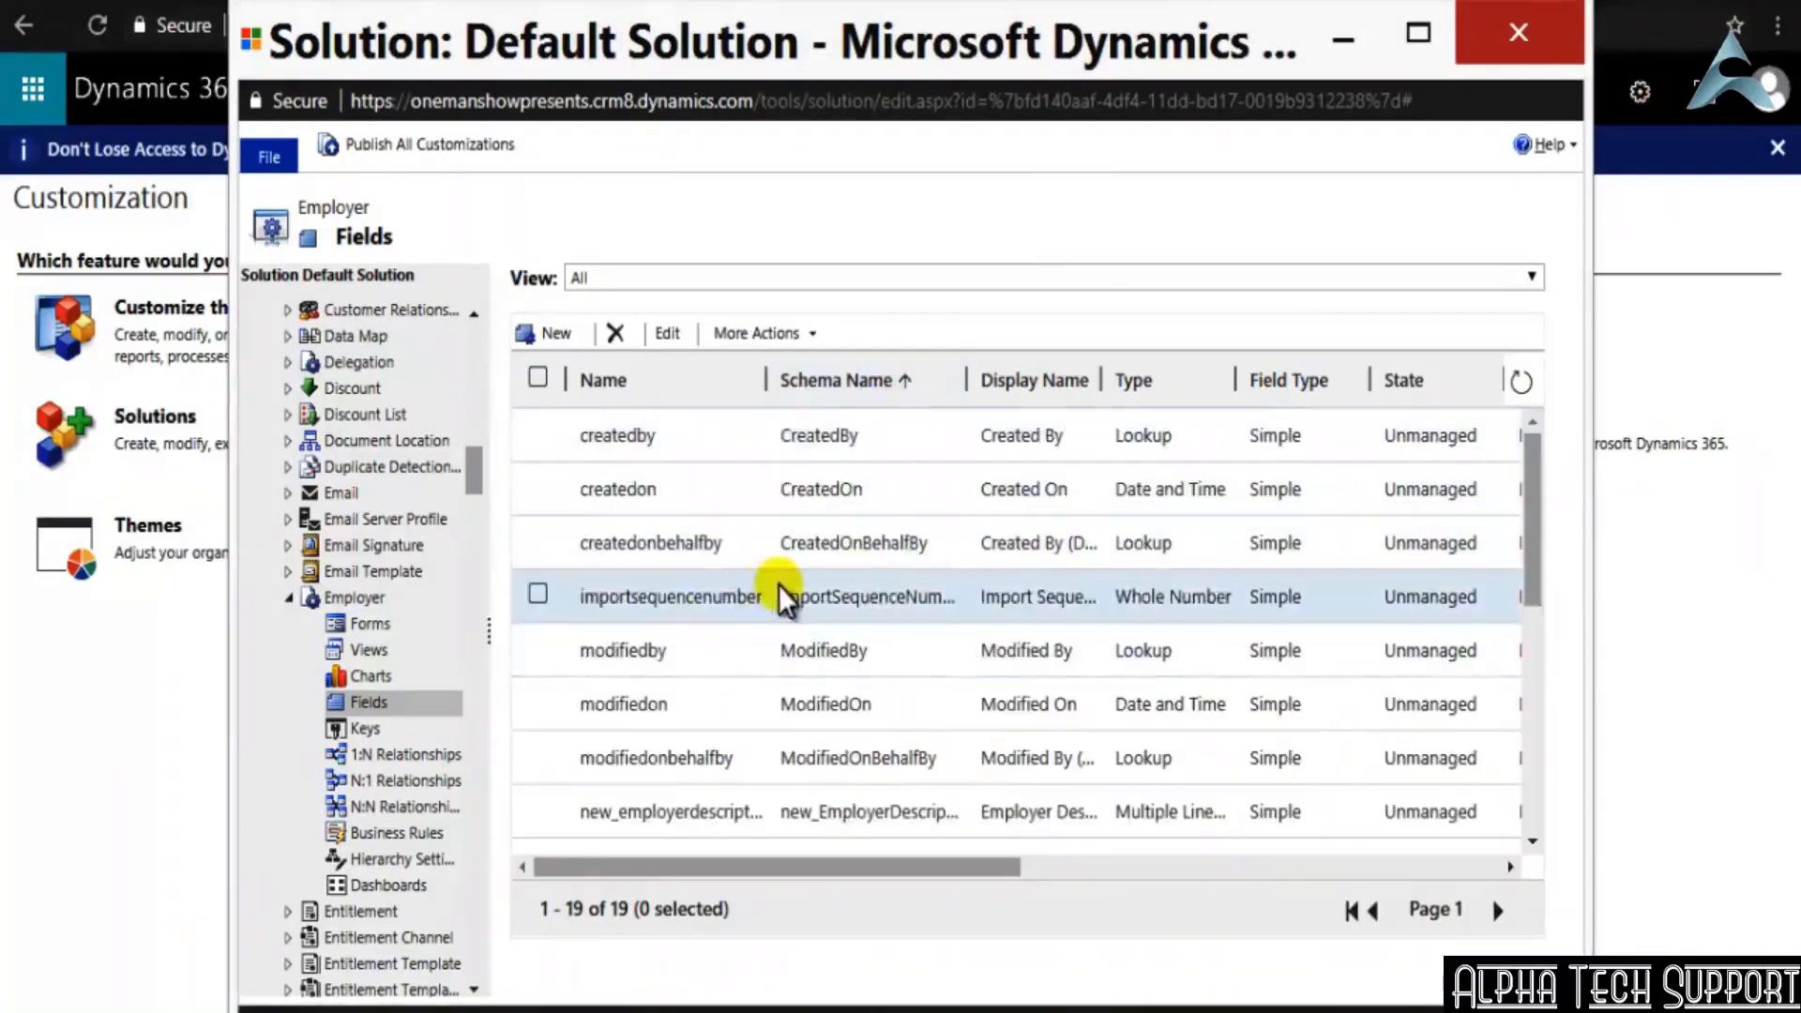
{"action": "scroll", "coordinate": [783, 643], "scroll_direction": "down", "scroll_amount": 5}
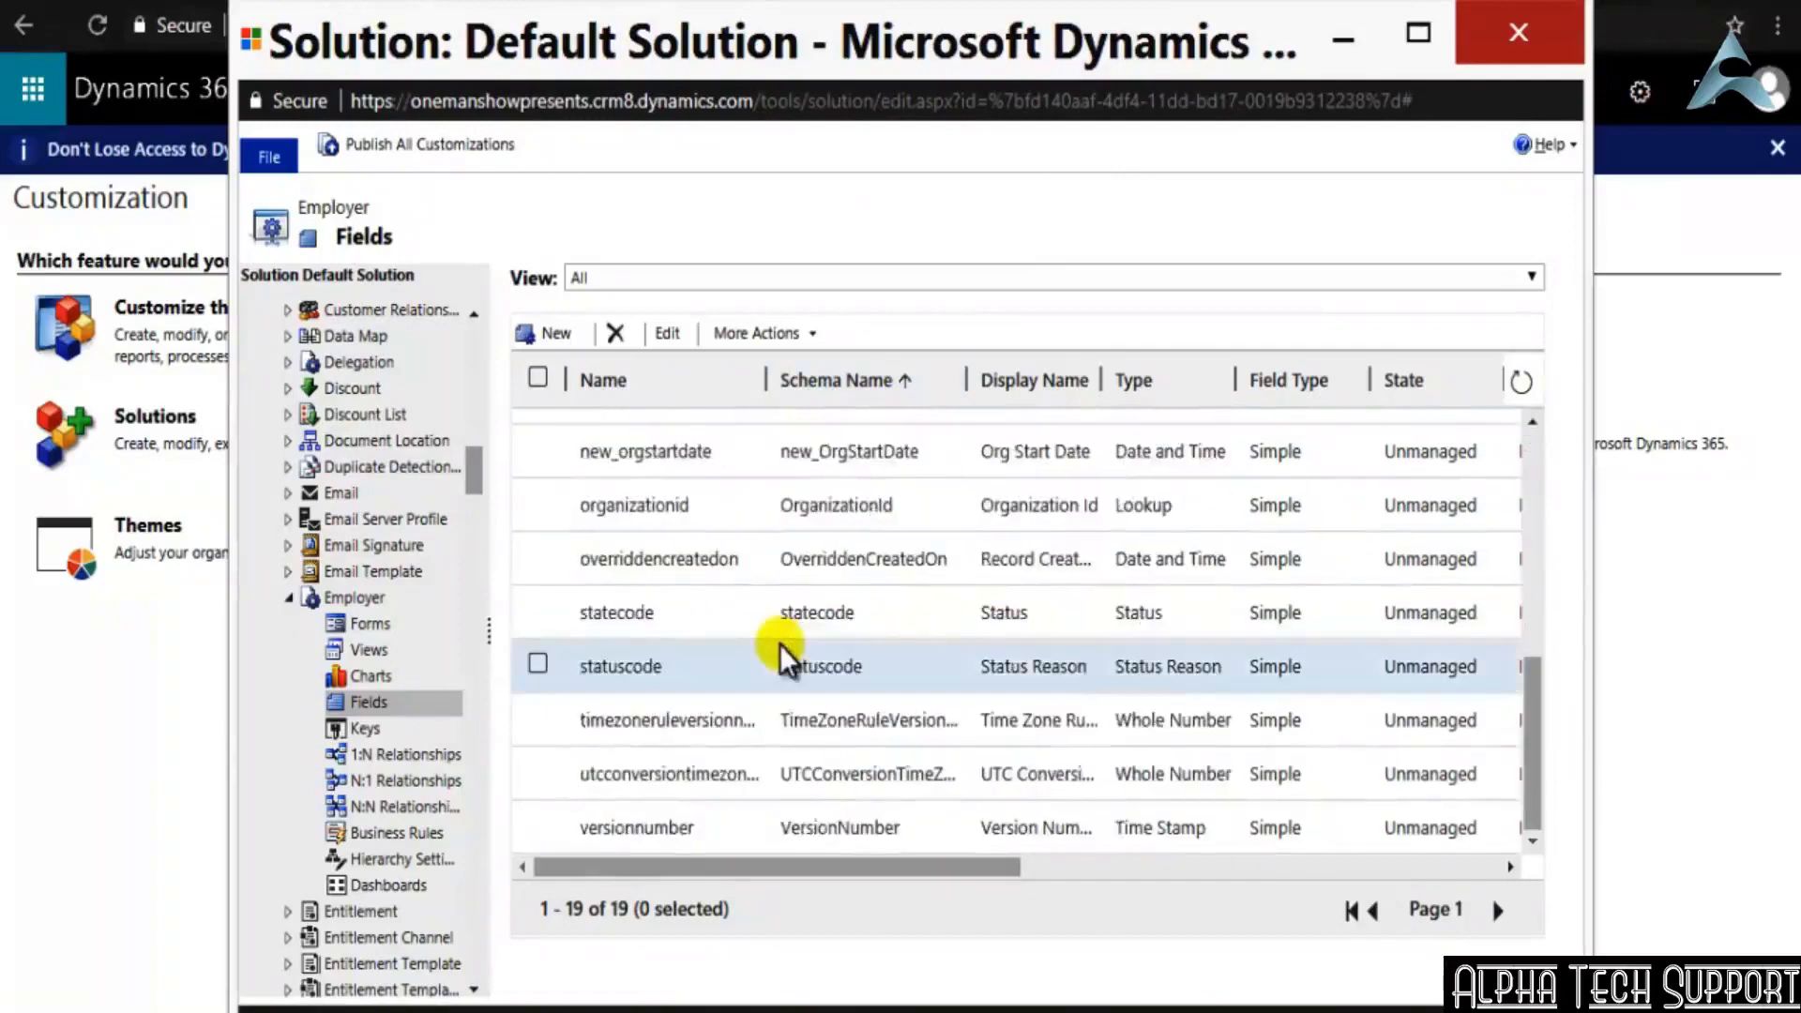
{"action": "scroll", "coordinate": [781, 647], "scroll_direction": "up", "scroll_amount": 3}
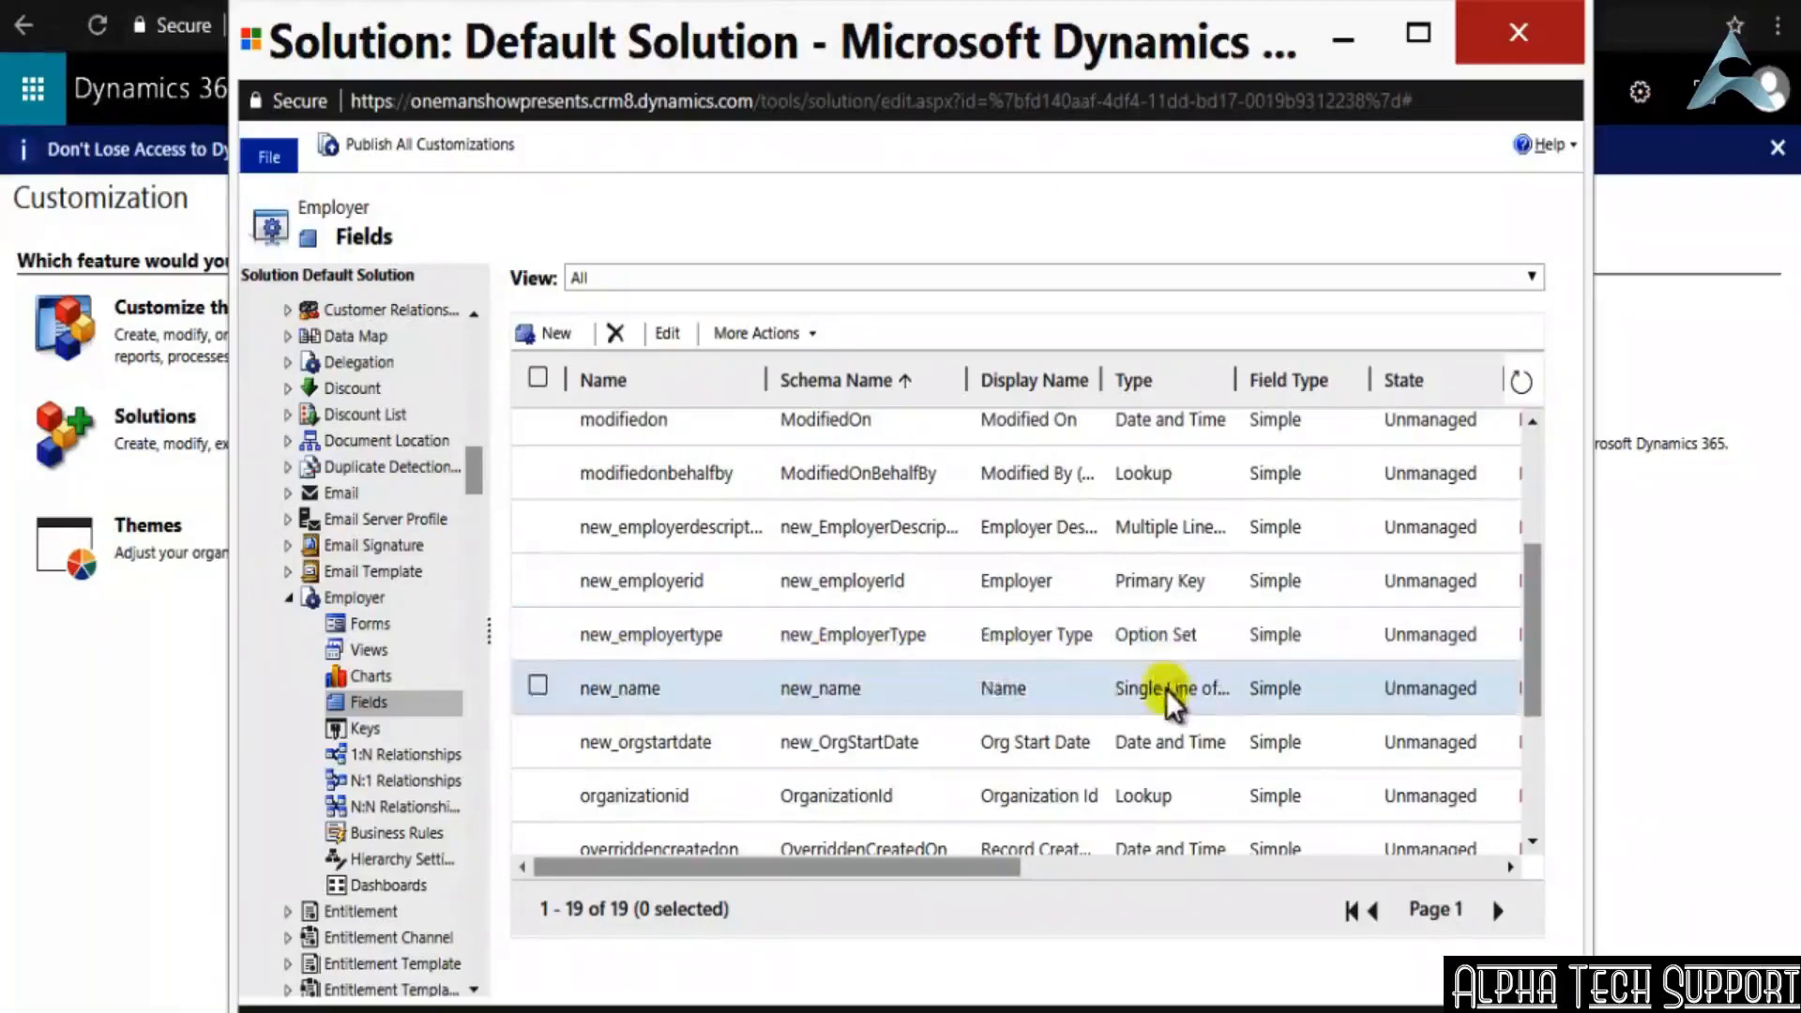
{"action": "left_click_drag", "start_coordinate": [843, 854], "coordinate": [813, 919]}
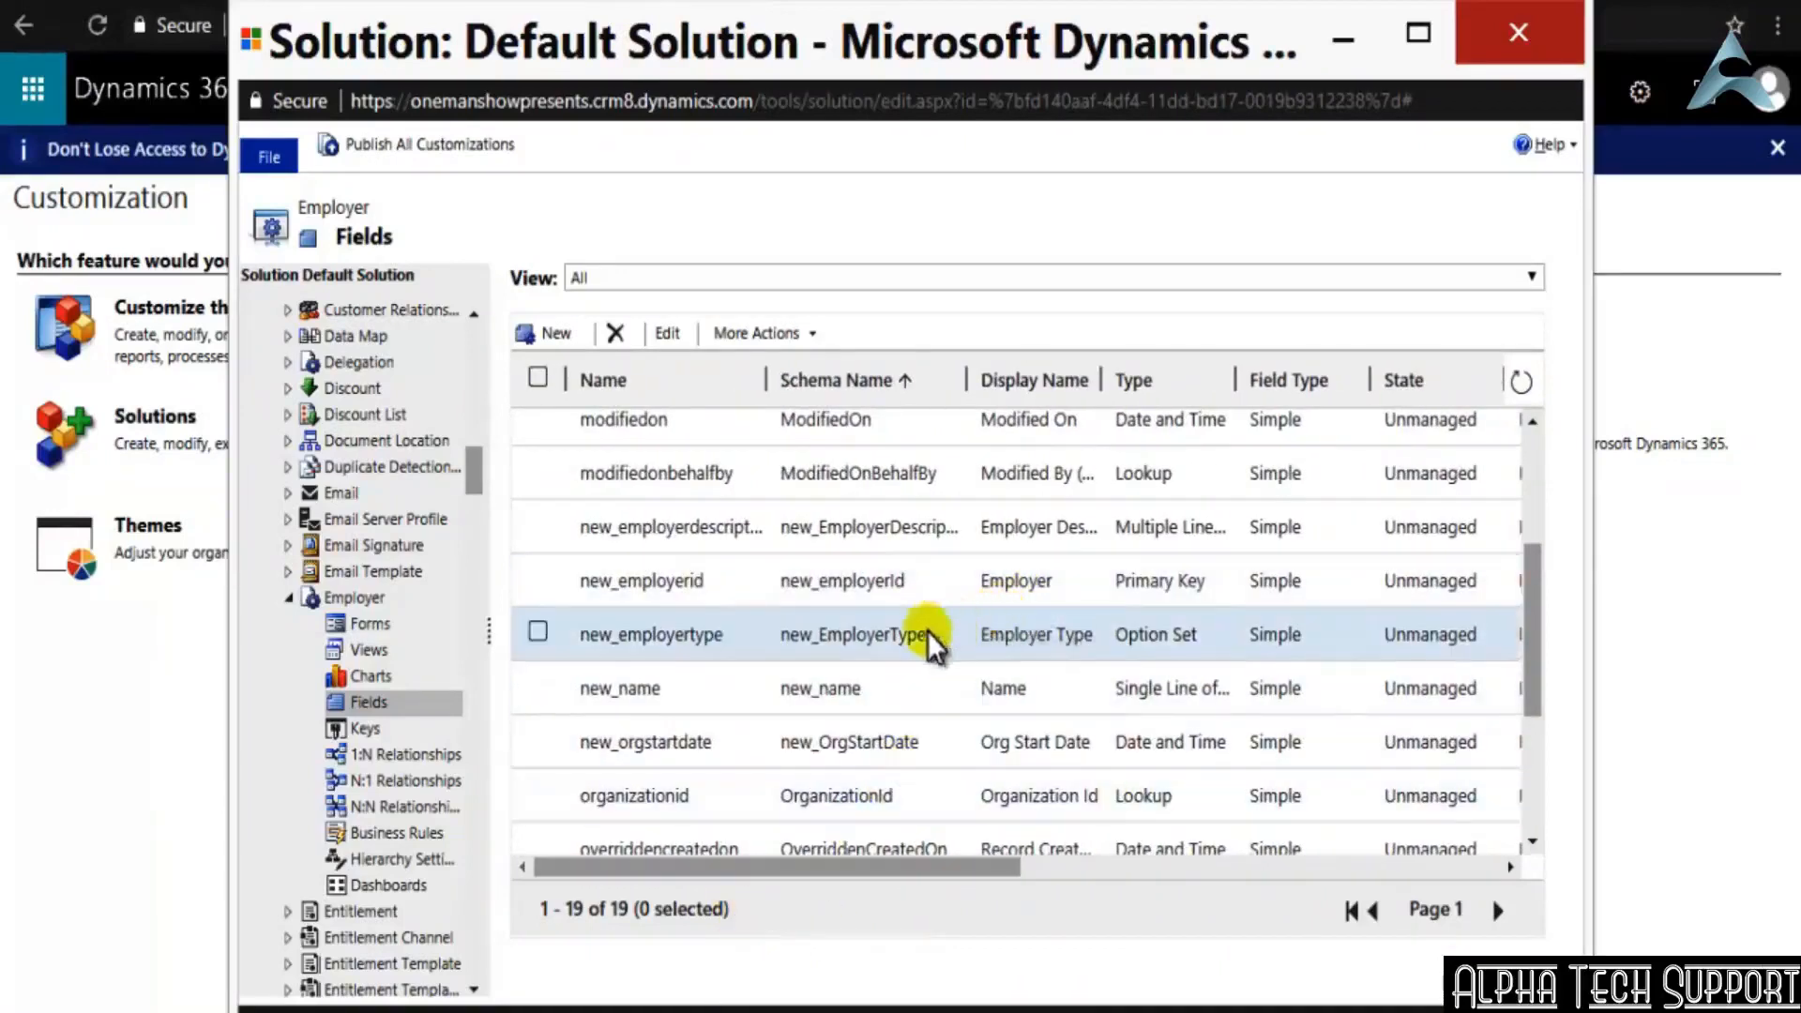
Close the solution window and open the Employers list in the Sales area
{"action": "left_click", "coordinate": [1499, 37]}
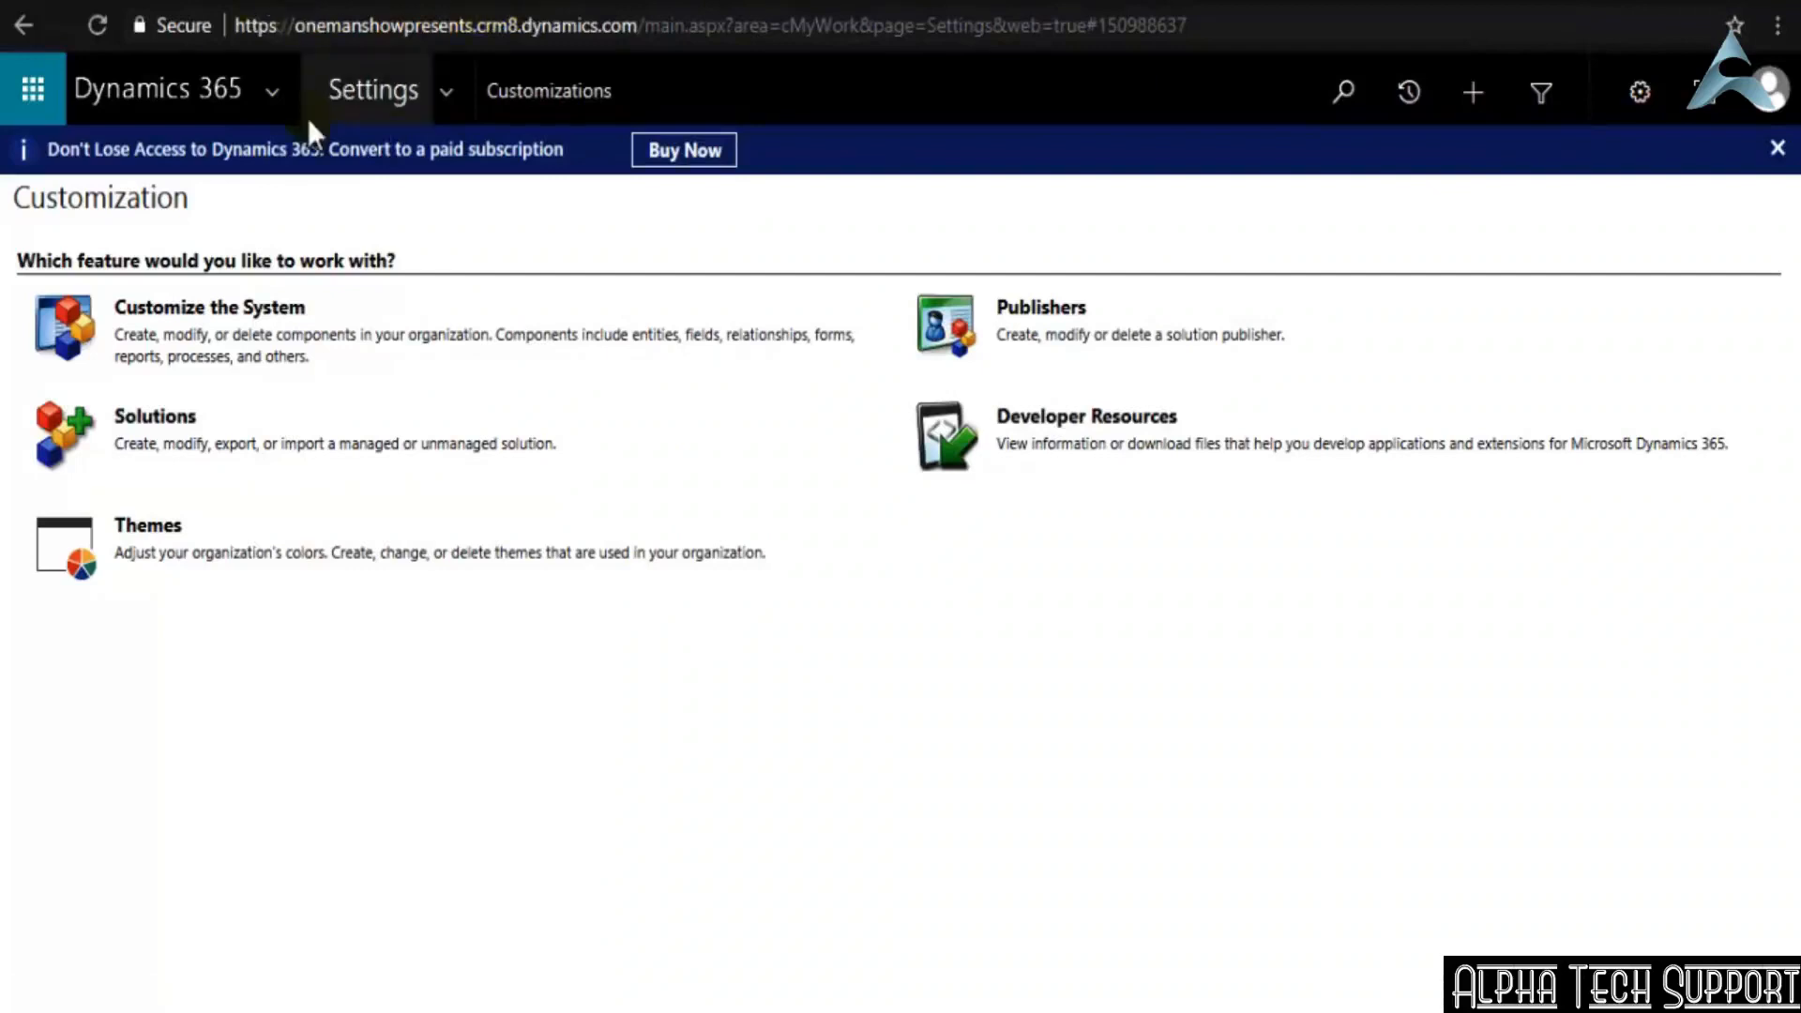
{"action": "left_click", "coordinate": [447, 92]}
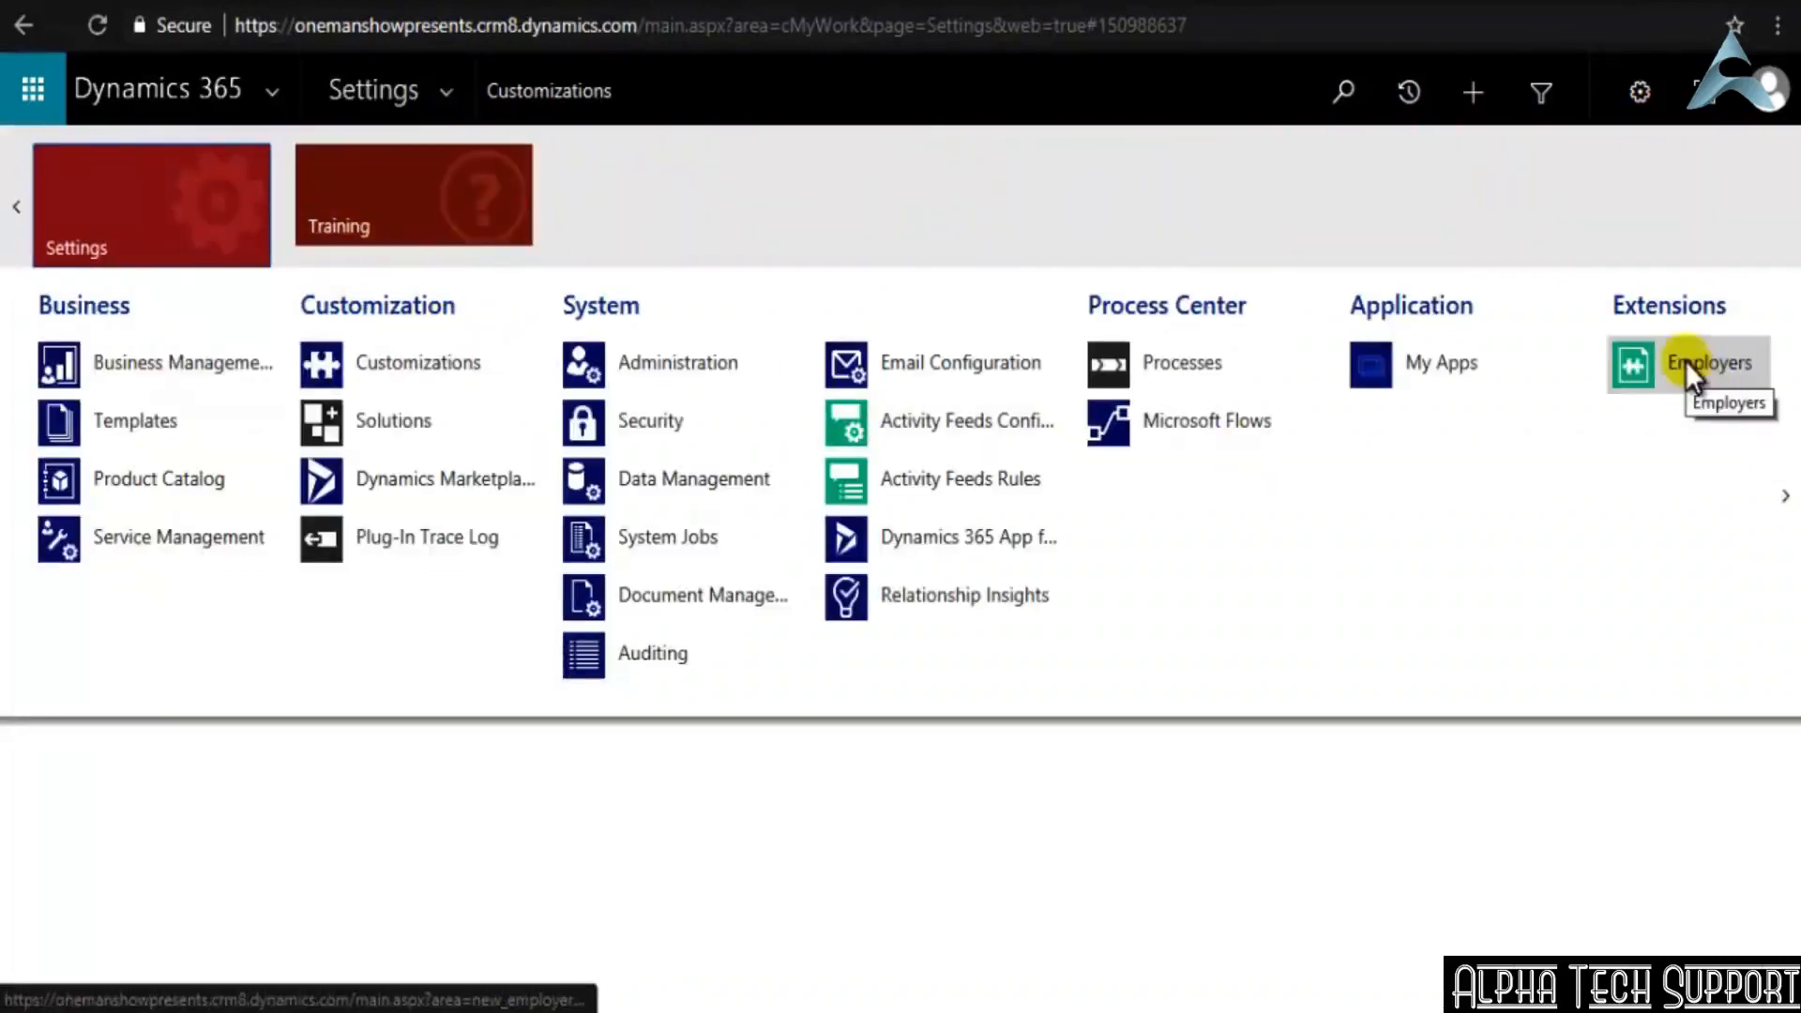
{"action": "left_click", "coordinate": [11, 220]}
{"action": "left_click", "coordinate": [153, 229]}
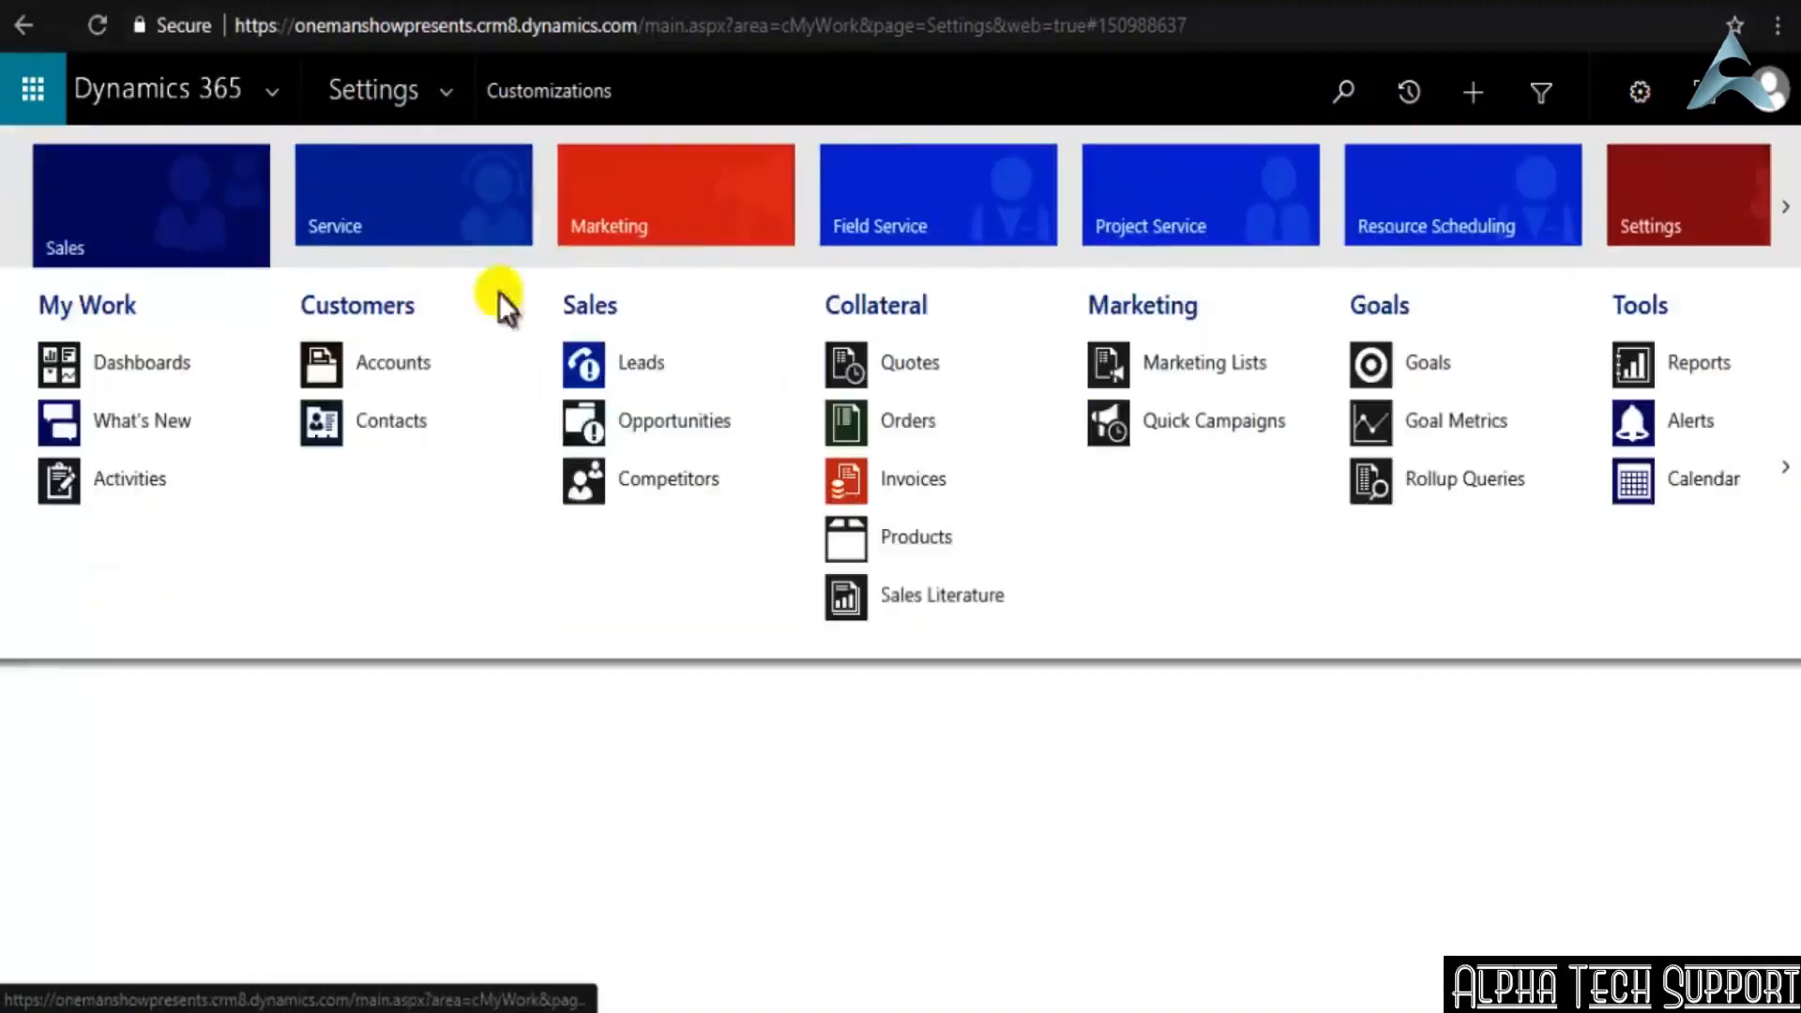
{"action": "scroll", "coordinate": [1392, 509], "scroll_direction": "down", "scroll_amount": 3}
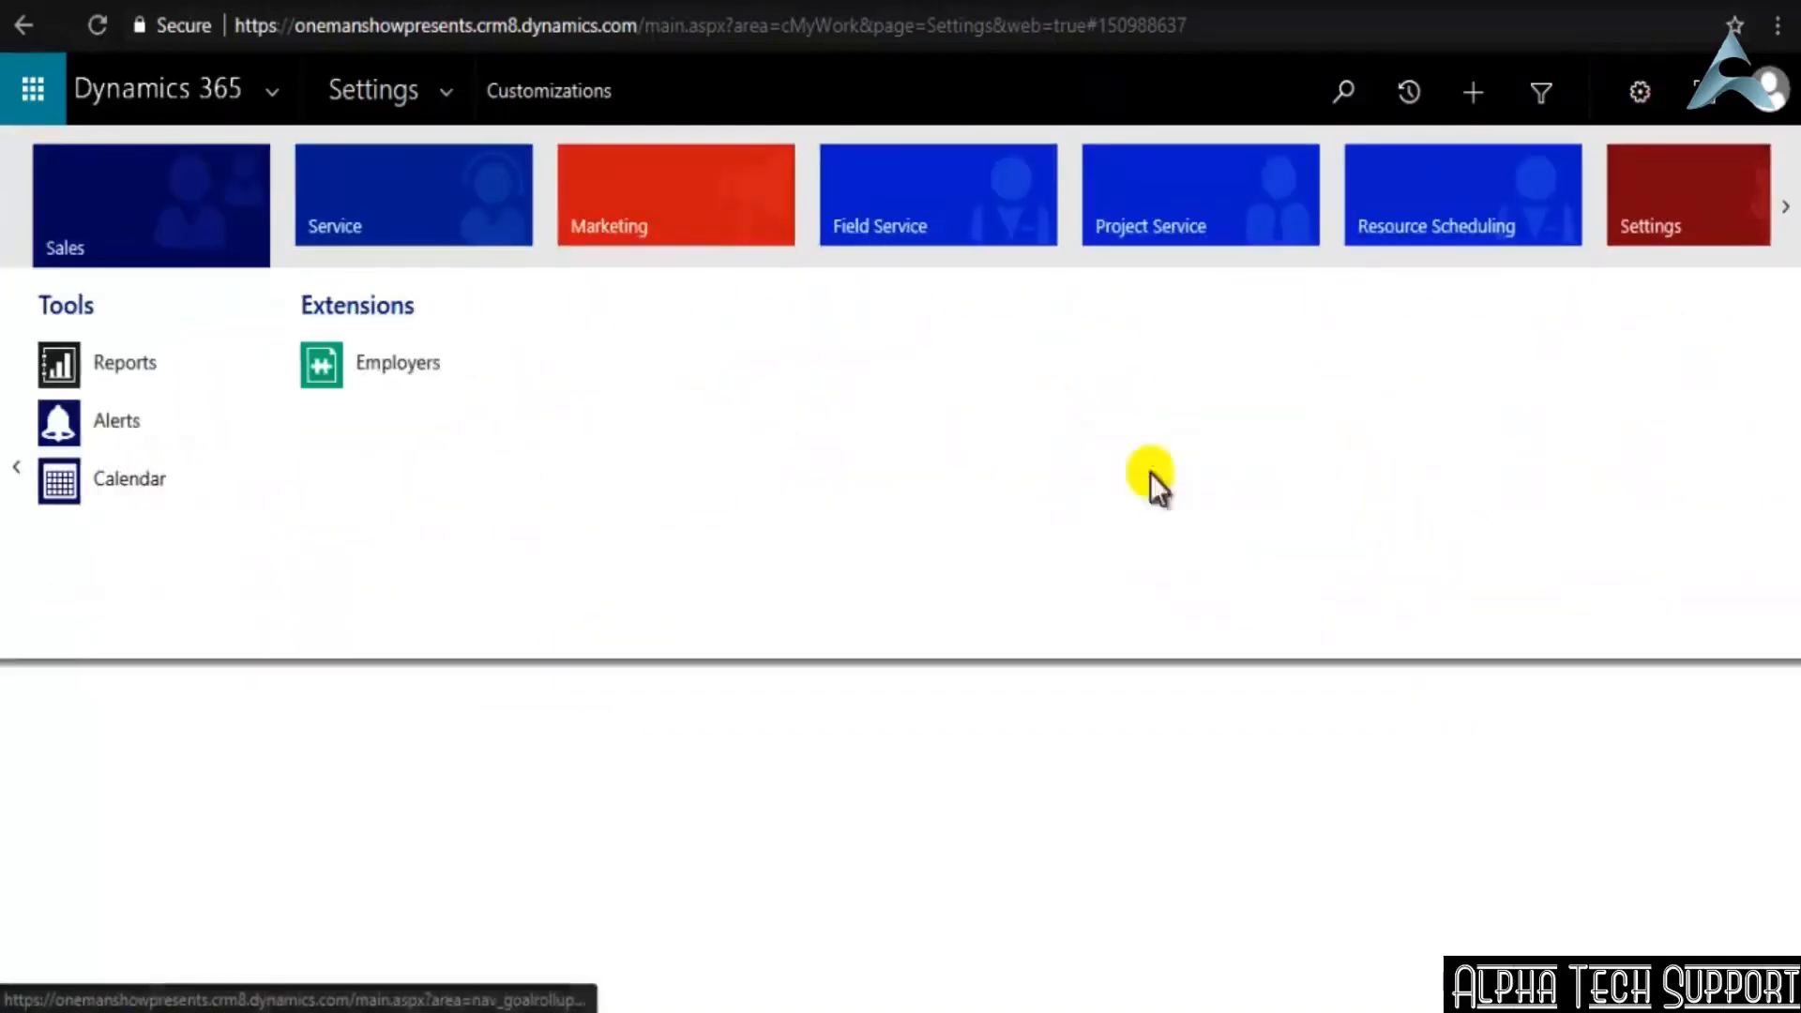
{"action": "left_click", "coordinate": [370, 364]}
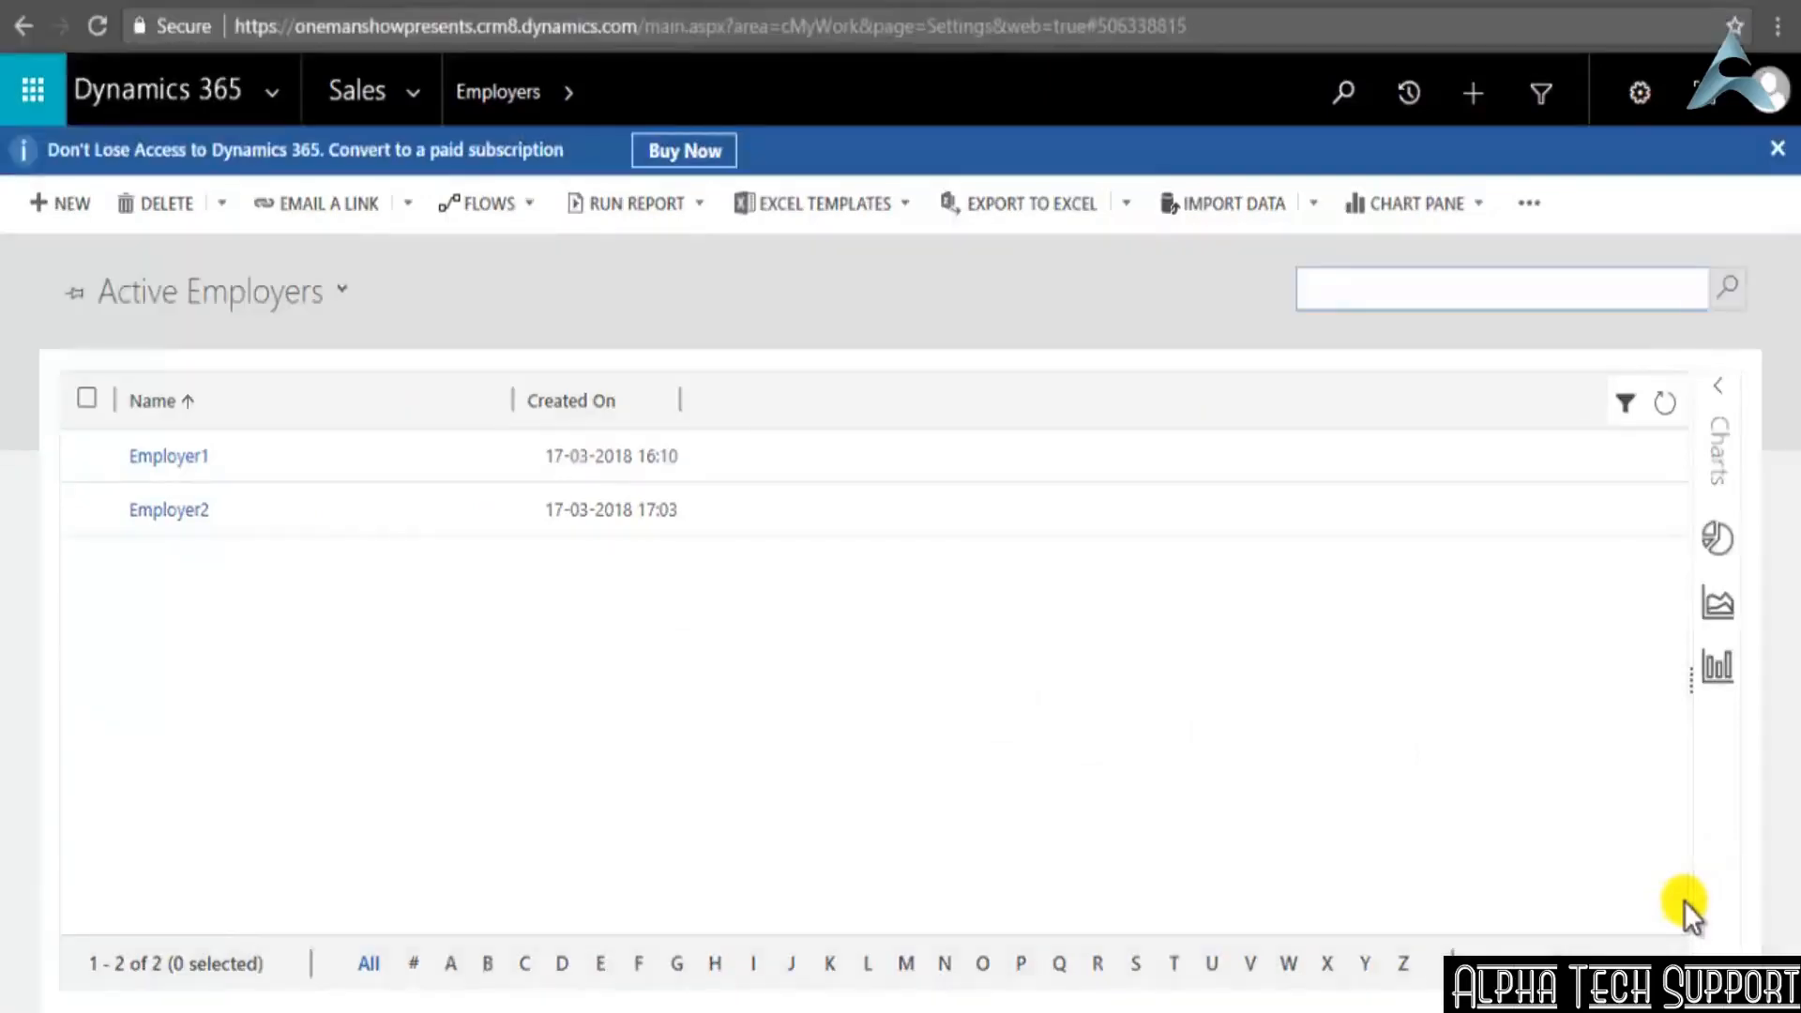
Start a new Employer record named Employer3 with the Employer Description Large company
{"action": "left_click", "coordinate": [67, 208]}
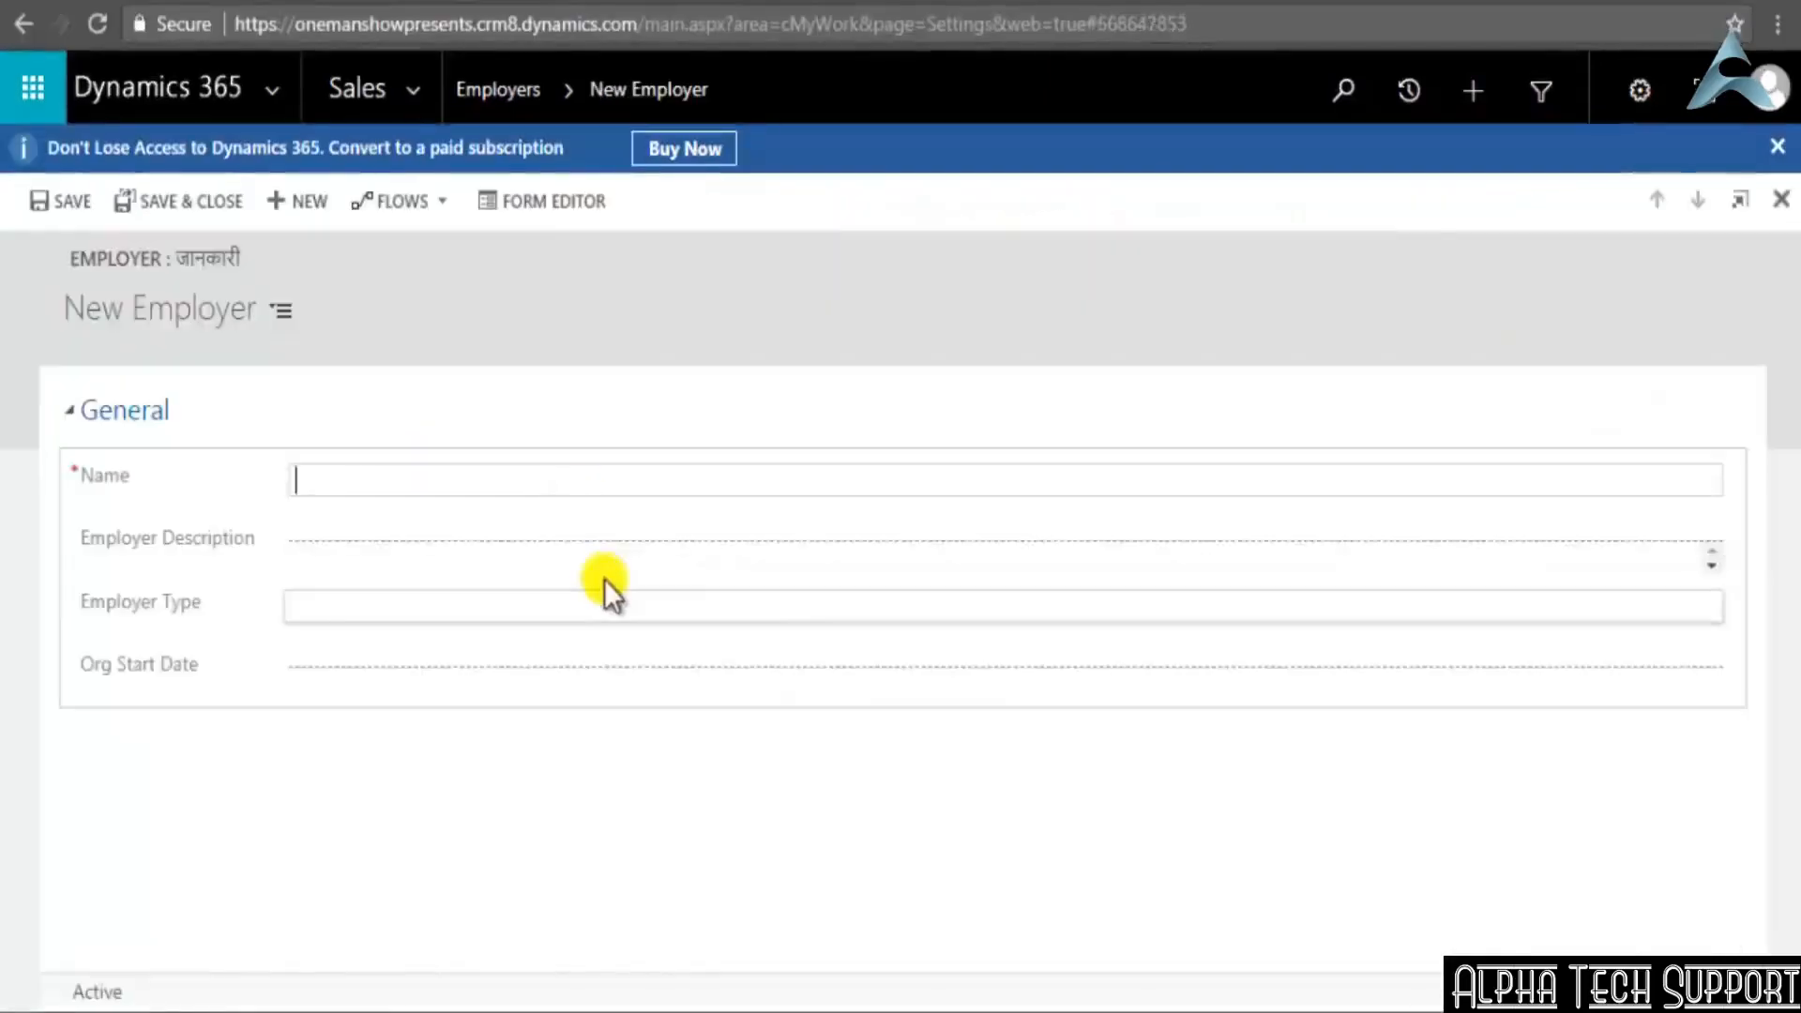
{"action": "left_click", "coordinate": [421, 495]}
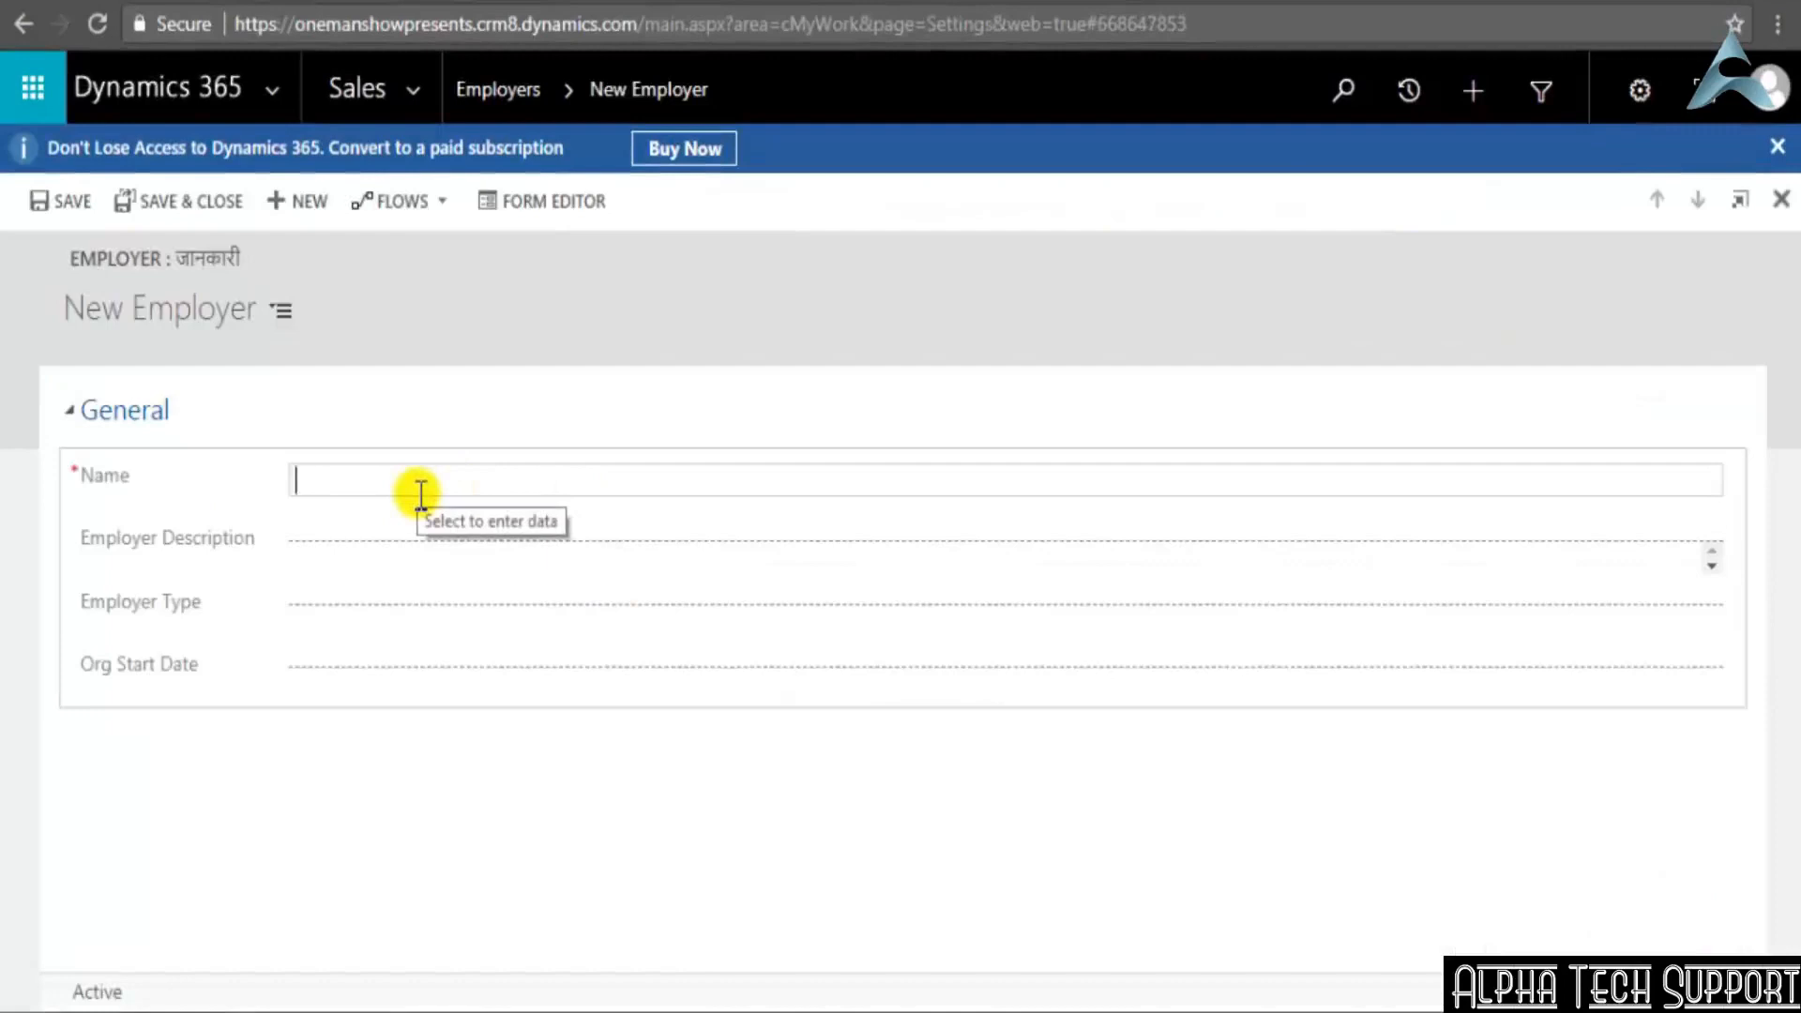
{"action": "type", "text": "Empl"}
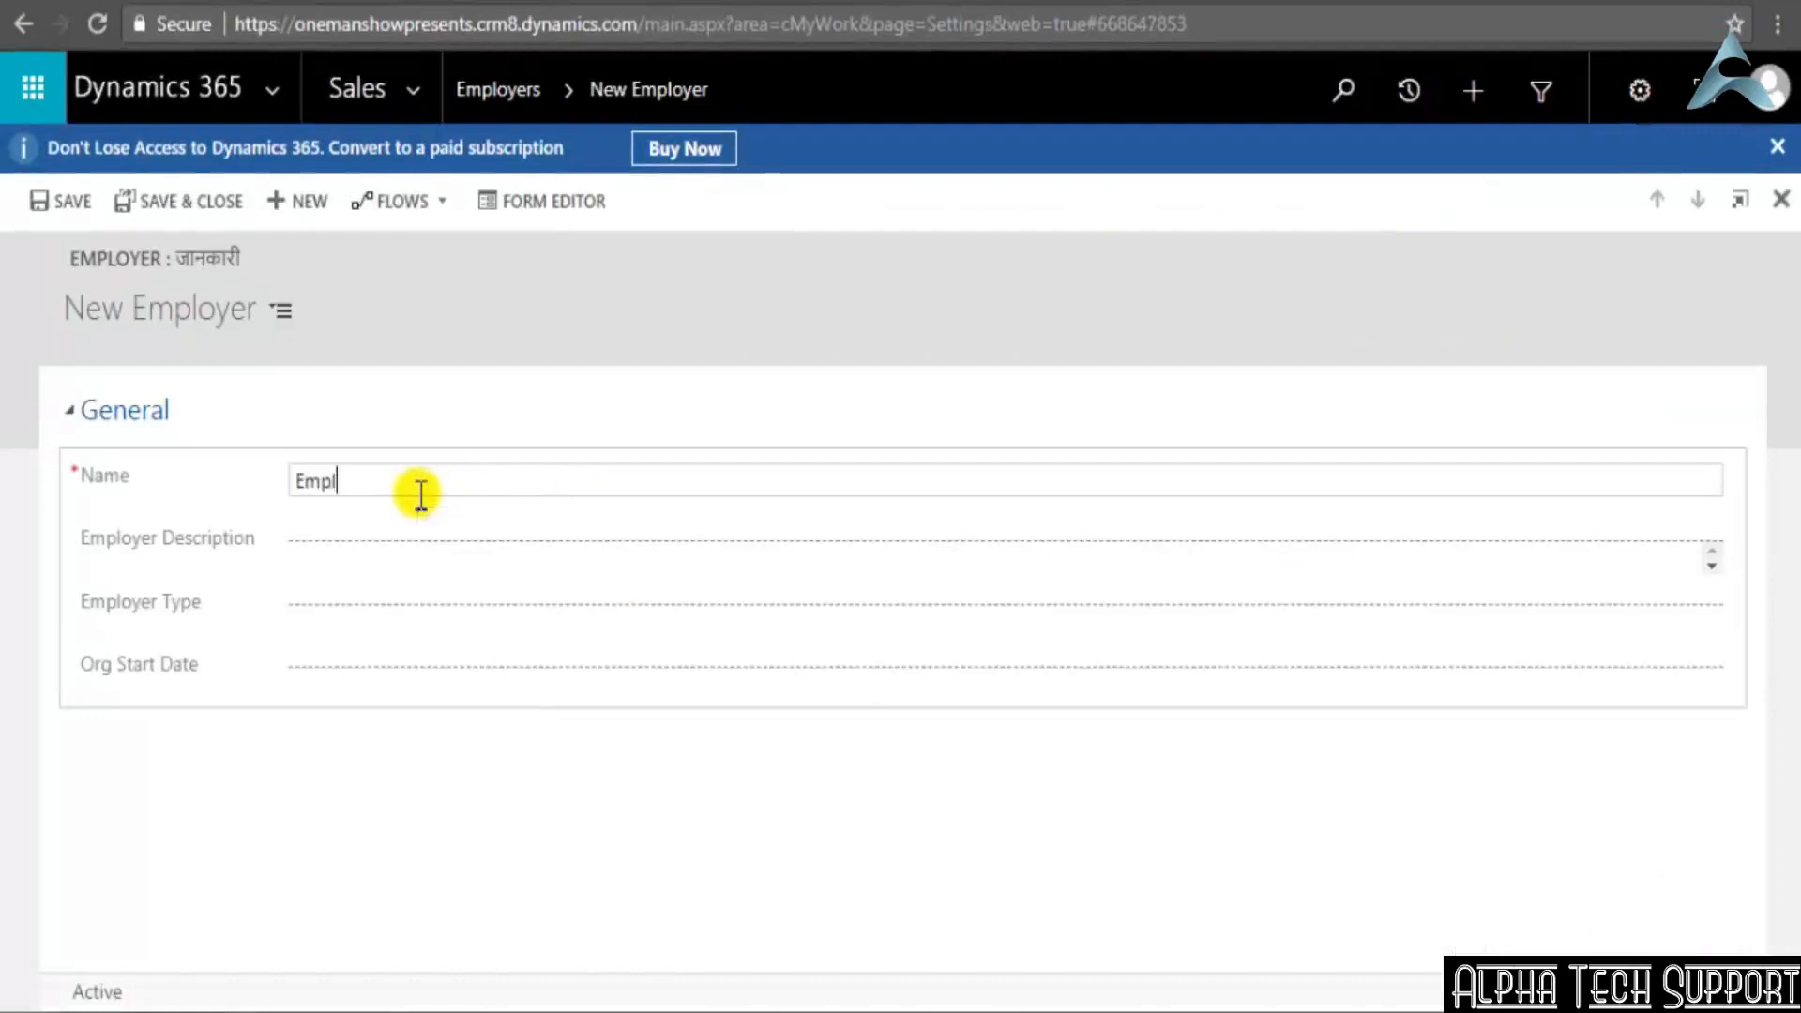
{"action": "type", "text": "oyer3"}
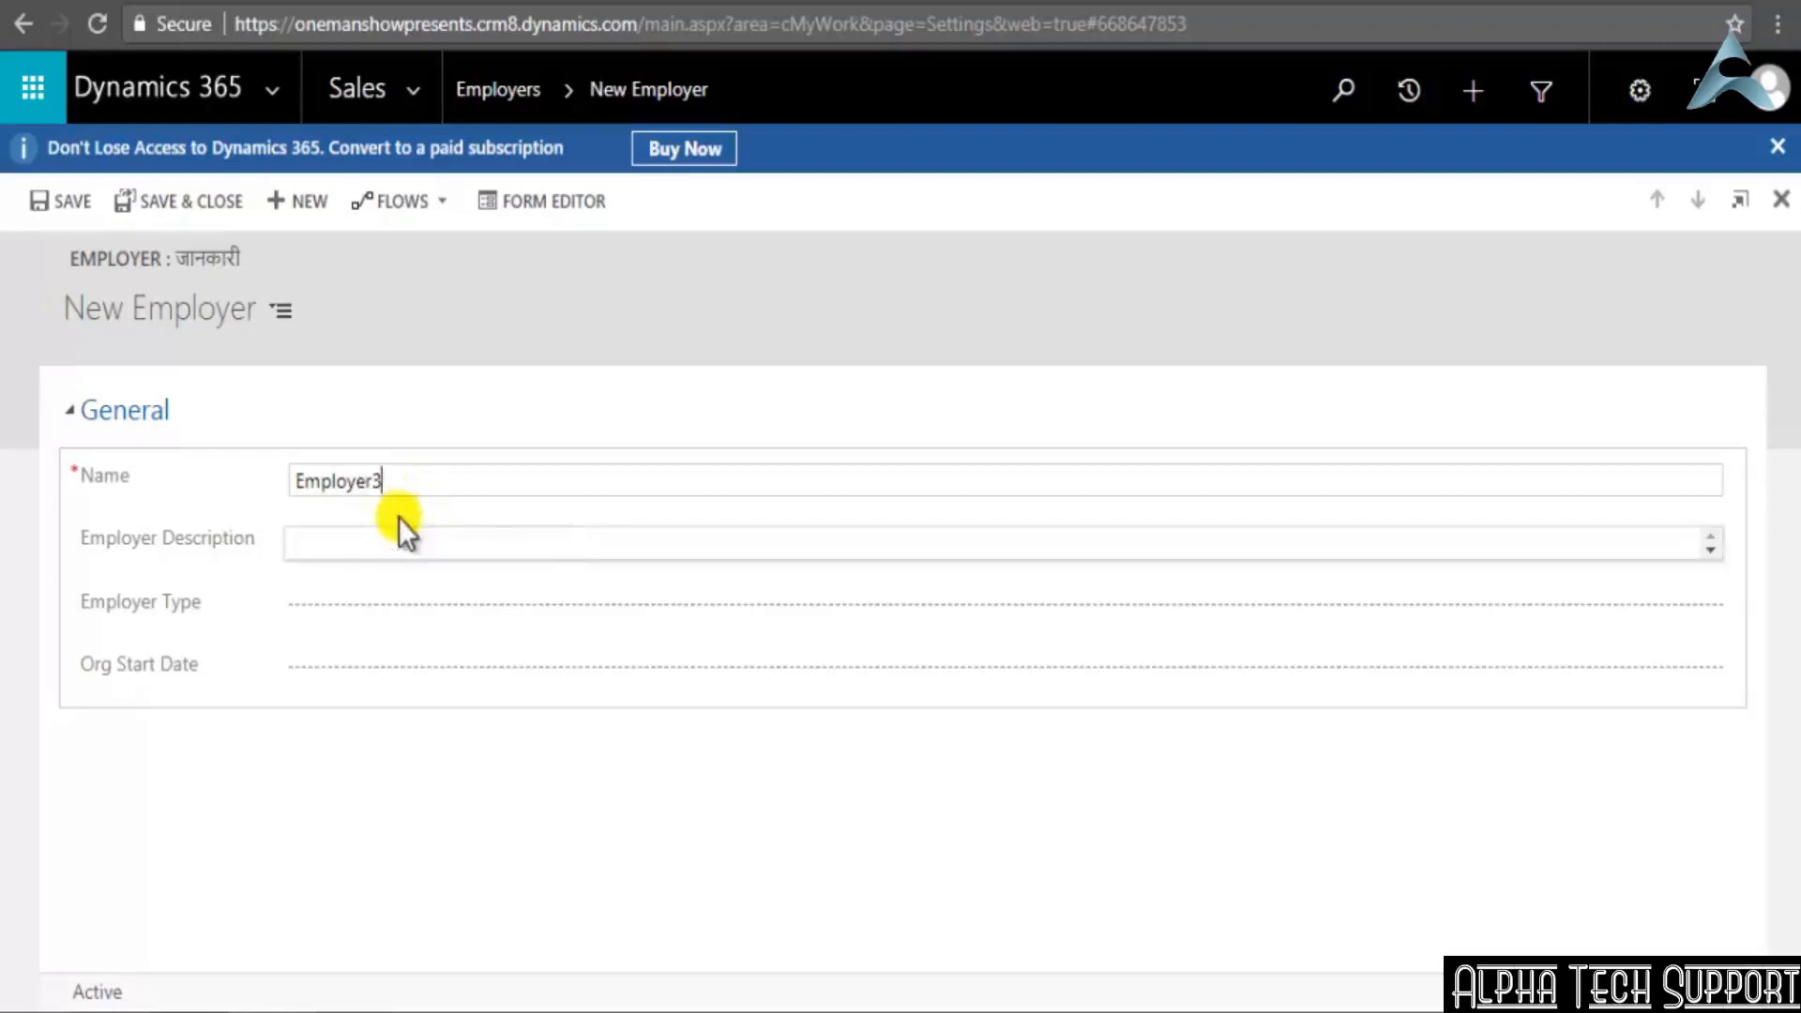
{"action": "left_click", "coordinate": [400, 549]}
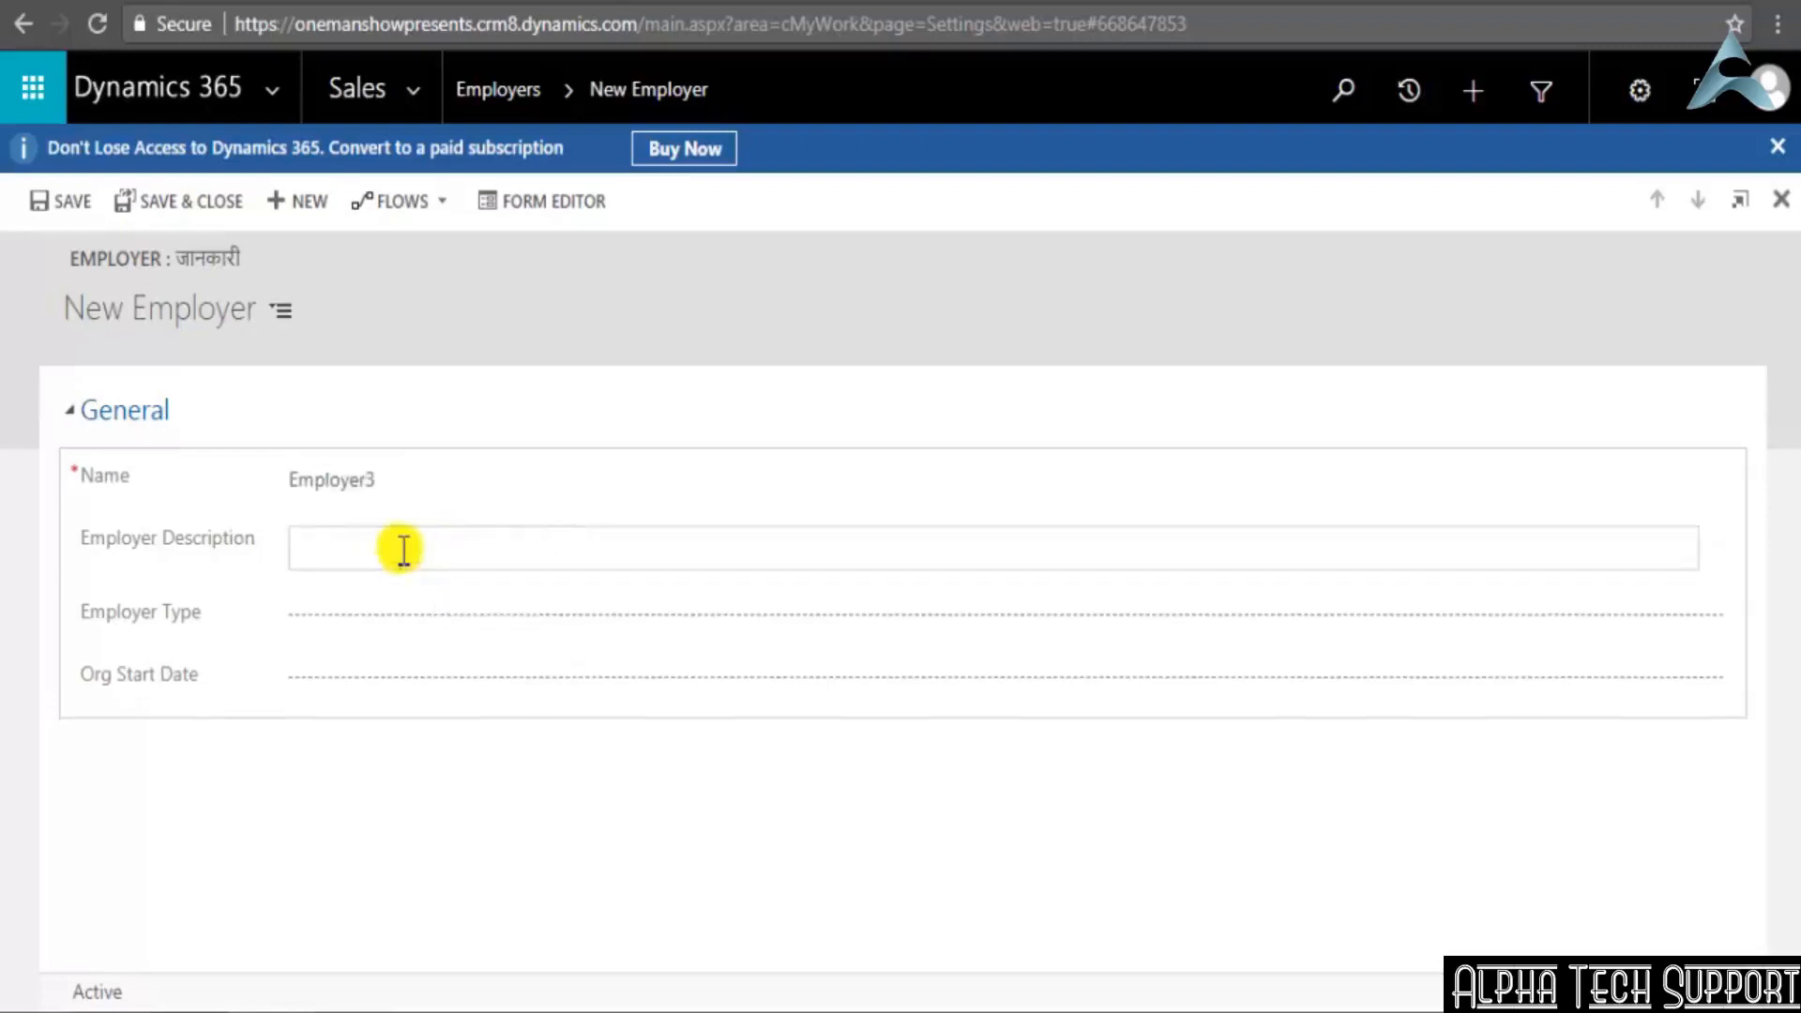
{"action": "type", "text": "Large company"}
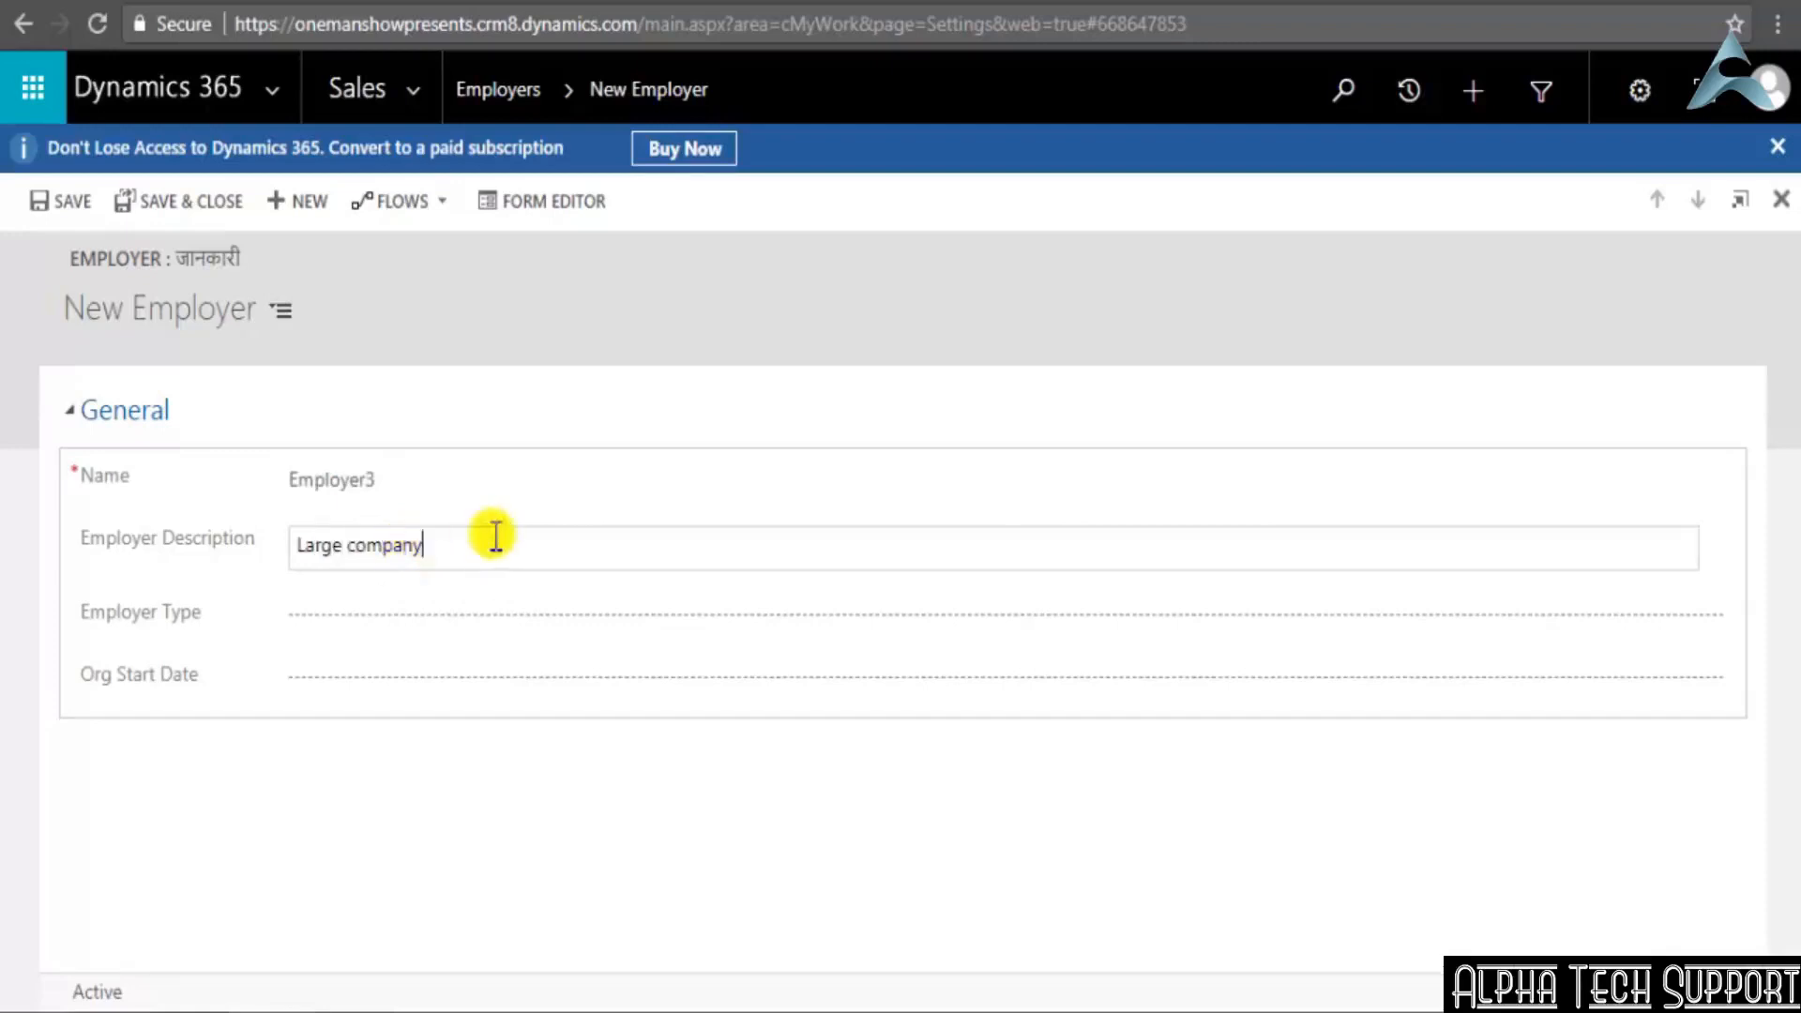
Set Employer Type to Public and Org Start Date to 17-03-2018, and save and close the record
{"action": "left_click", "coordinate": [525, 615]}
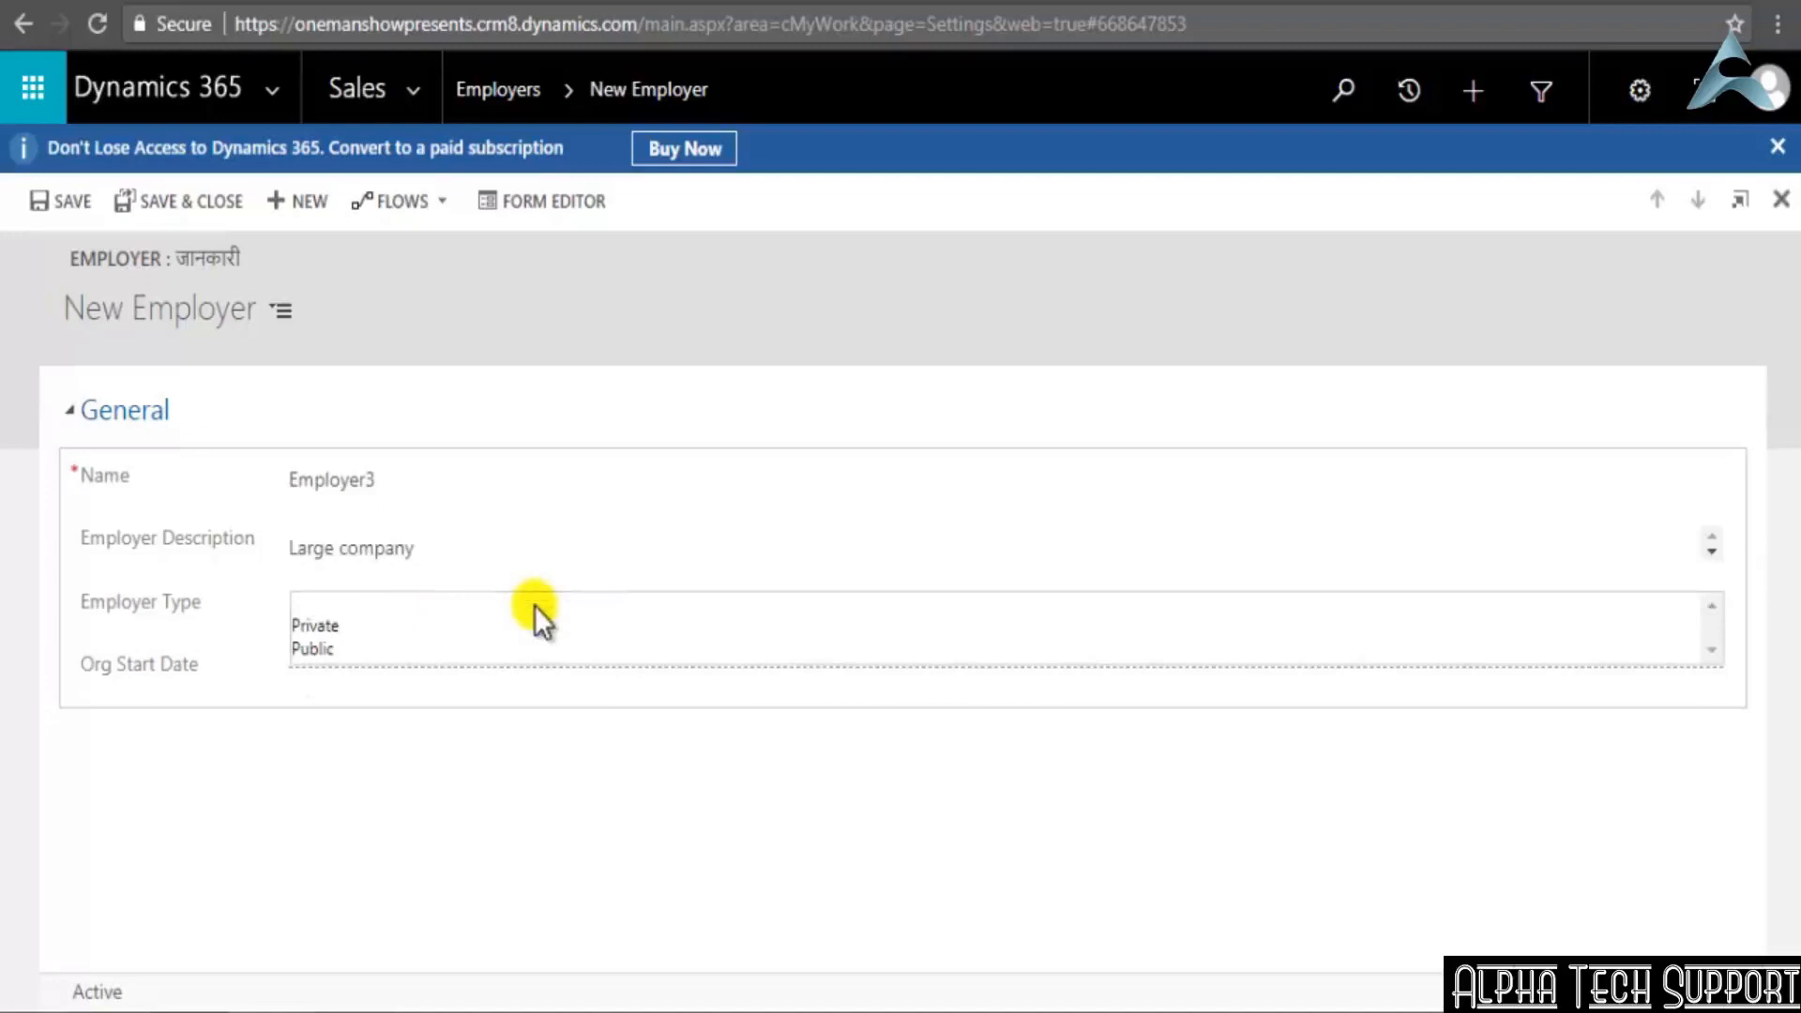
{"action": "left_click", "coordinate": [313, 645]}
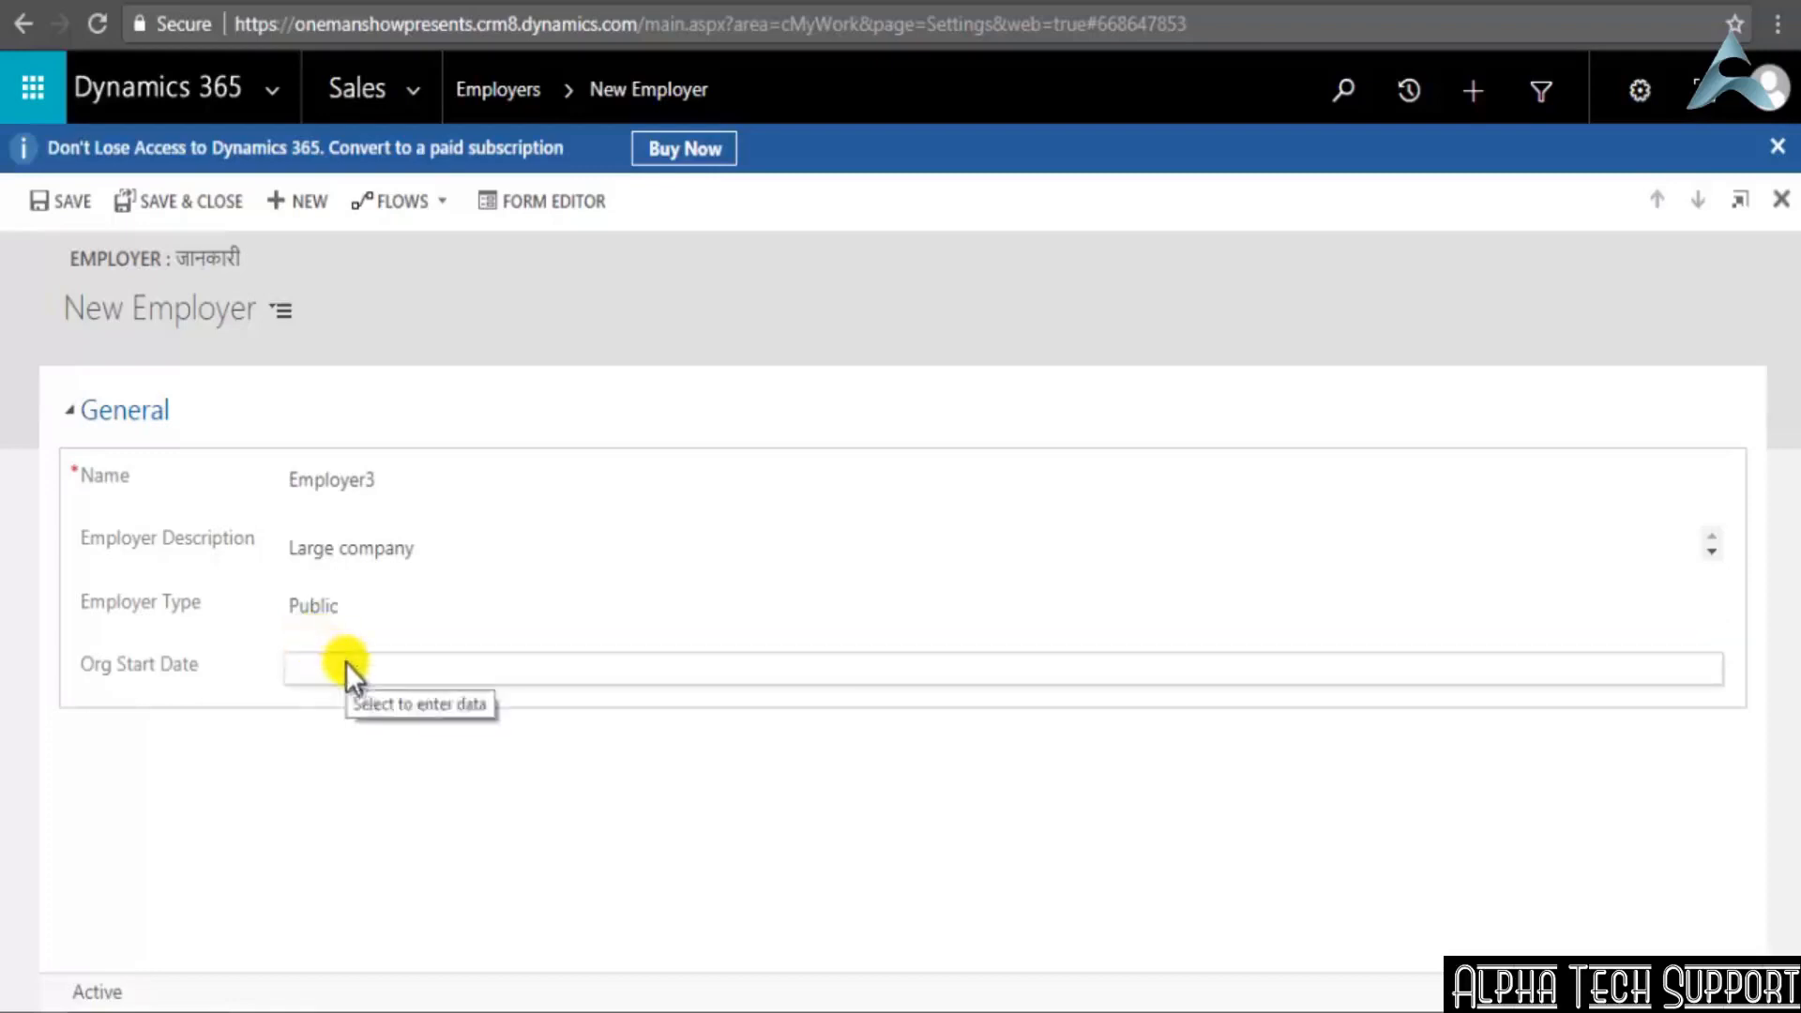
{"action": "left_click", "coordinate": [345, 663]}
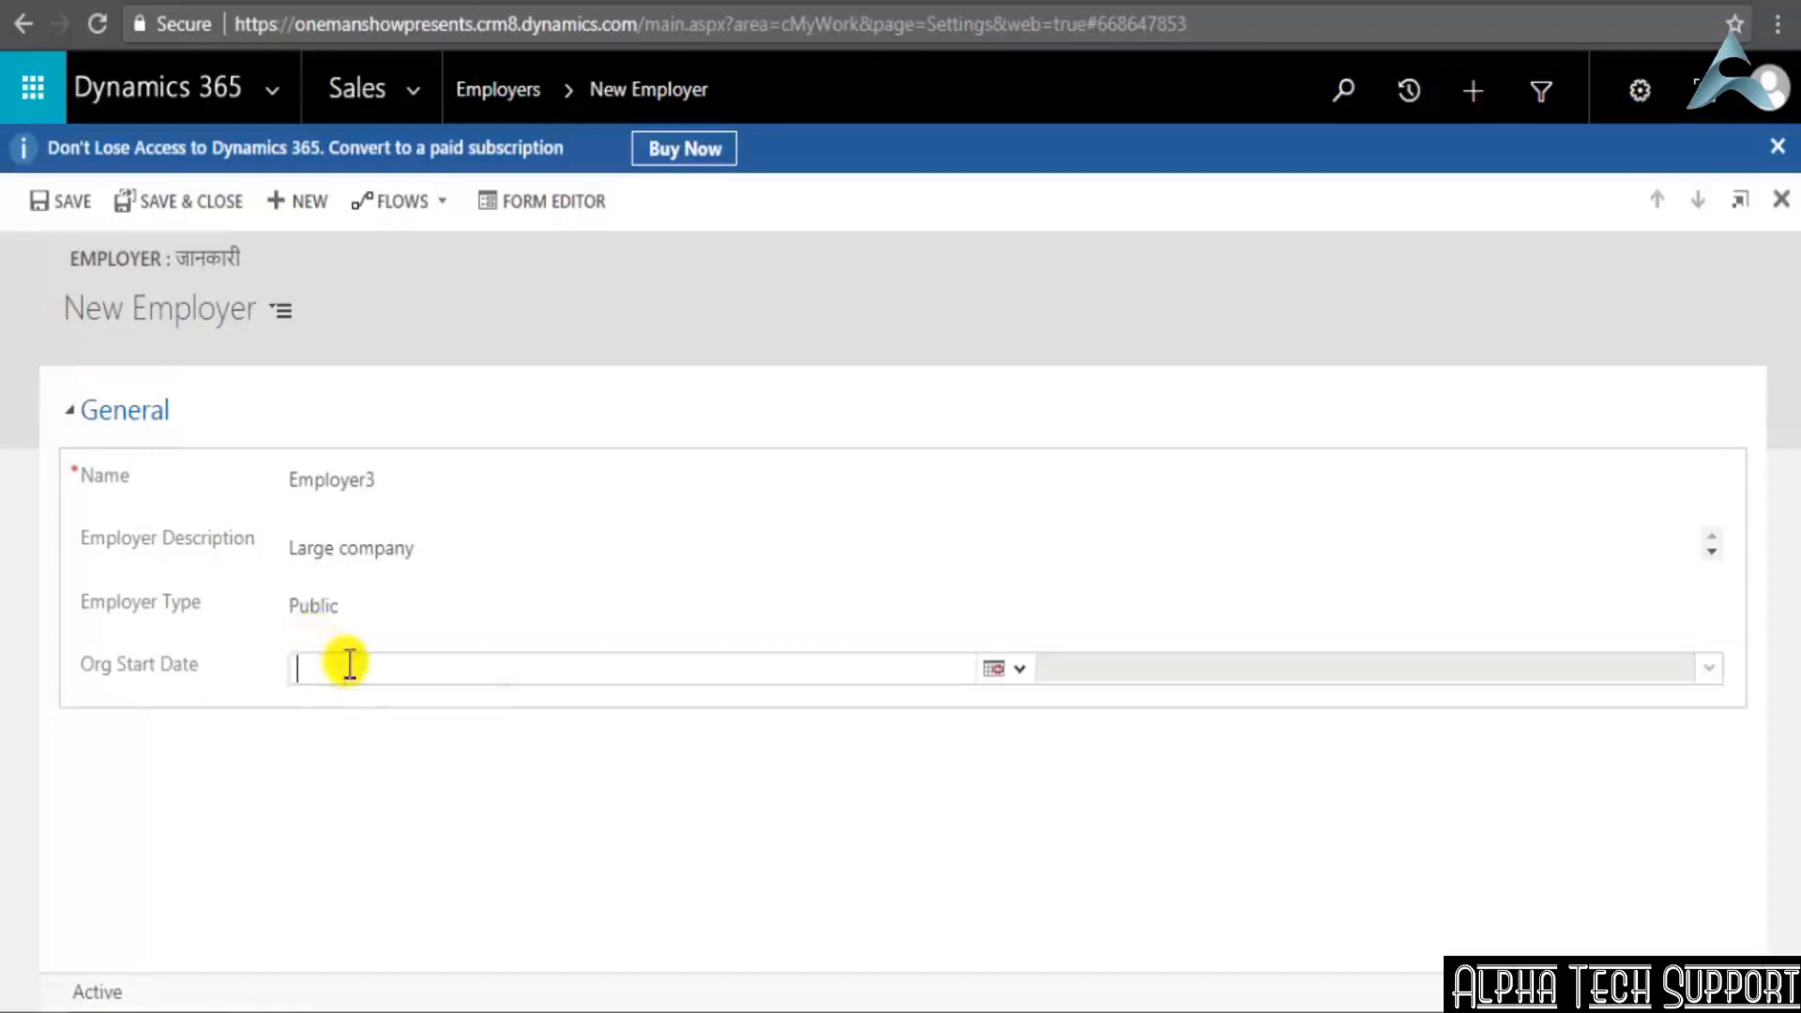
{"action": "left_click", "coordinate": [995, 669]}
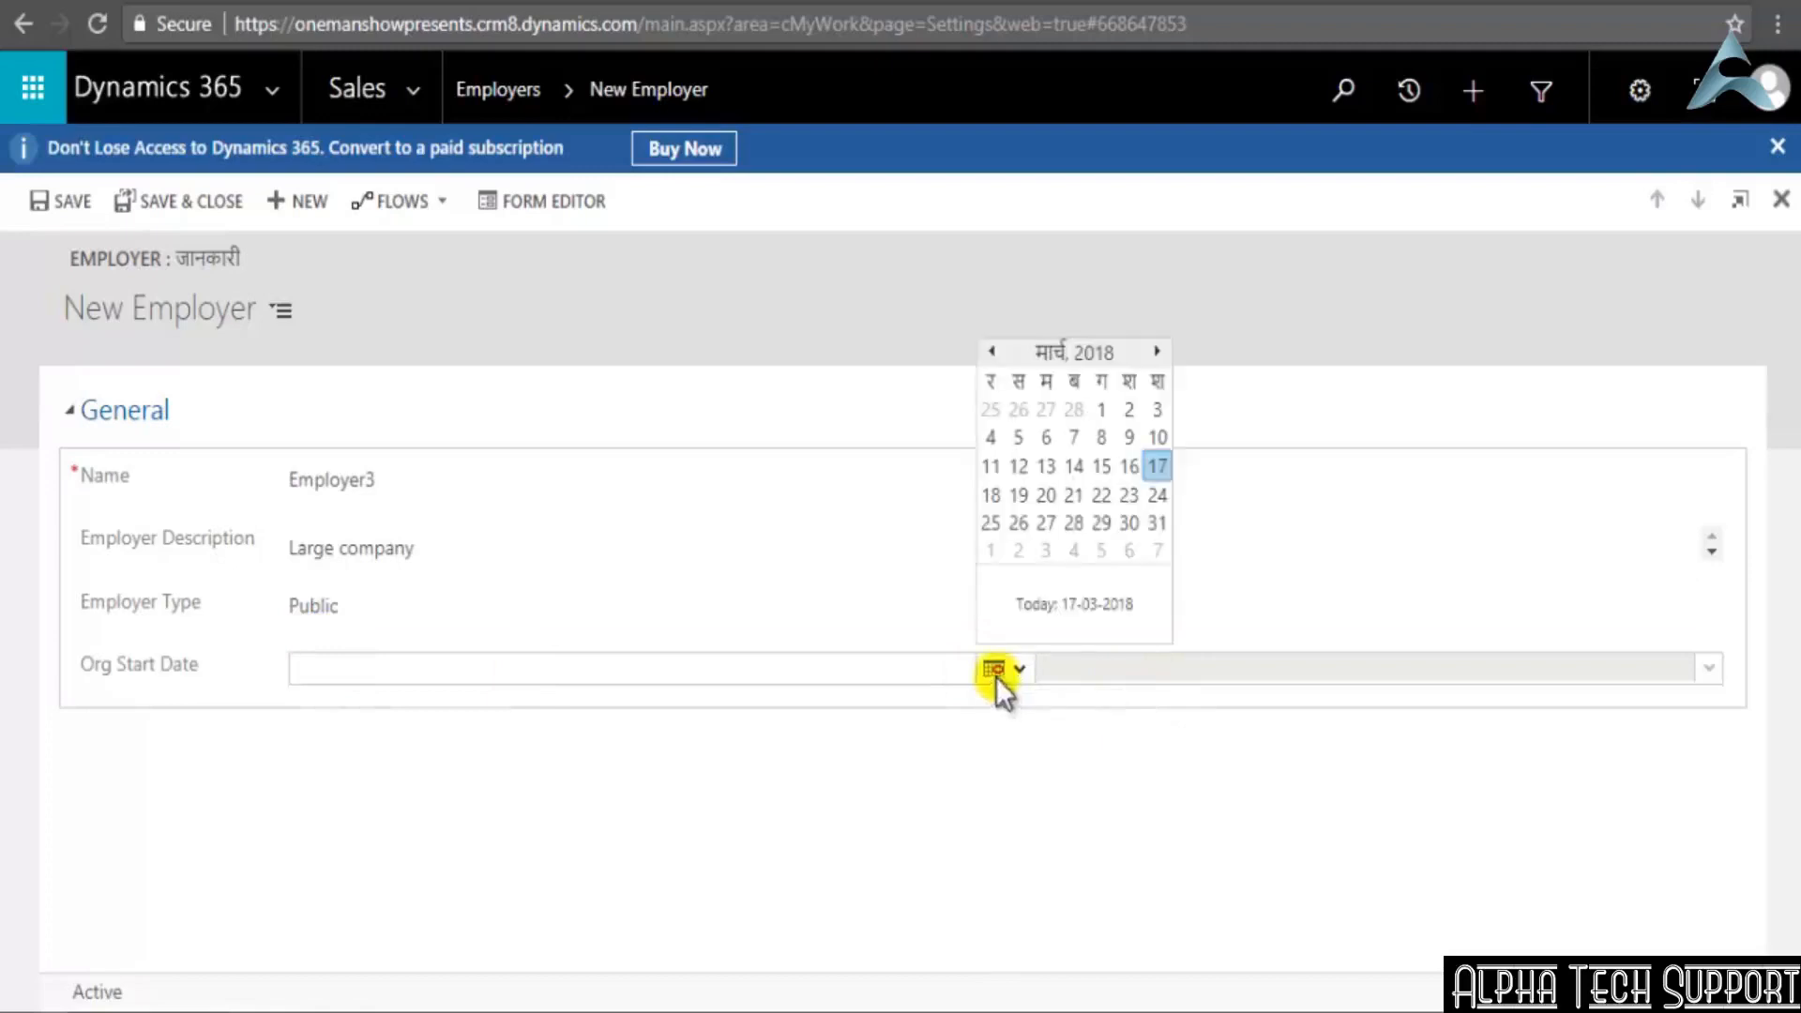
{"action": "left_click", "coordinate": [1159, 466]}
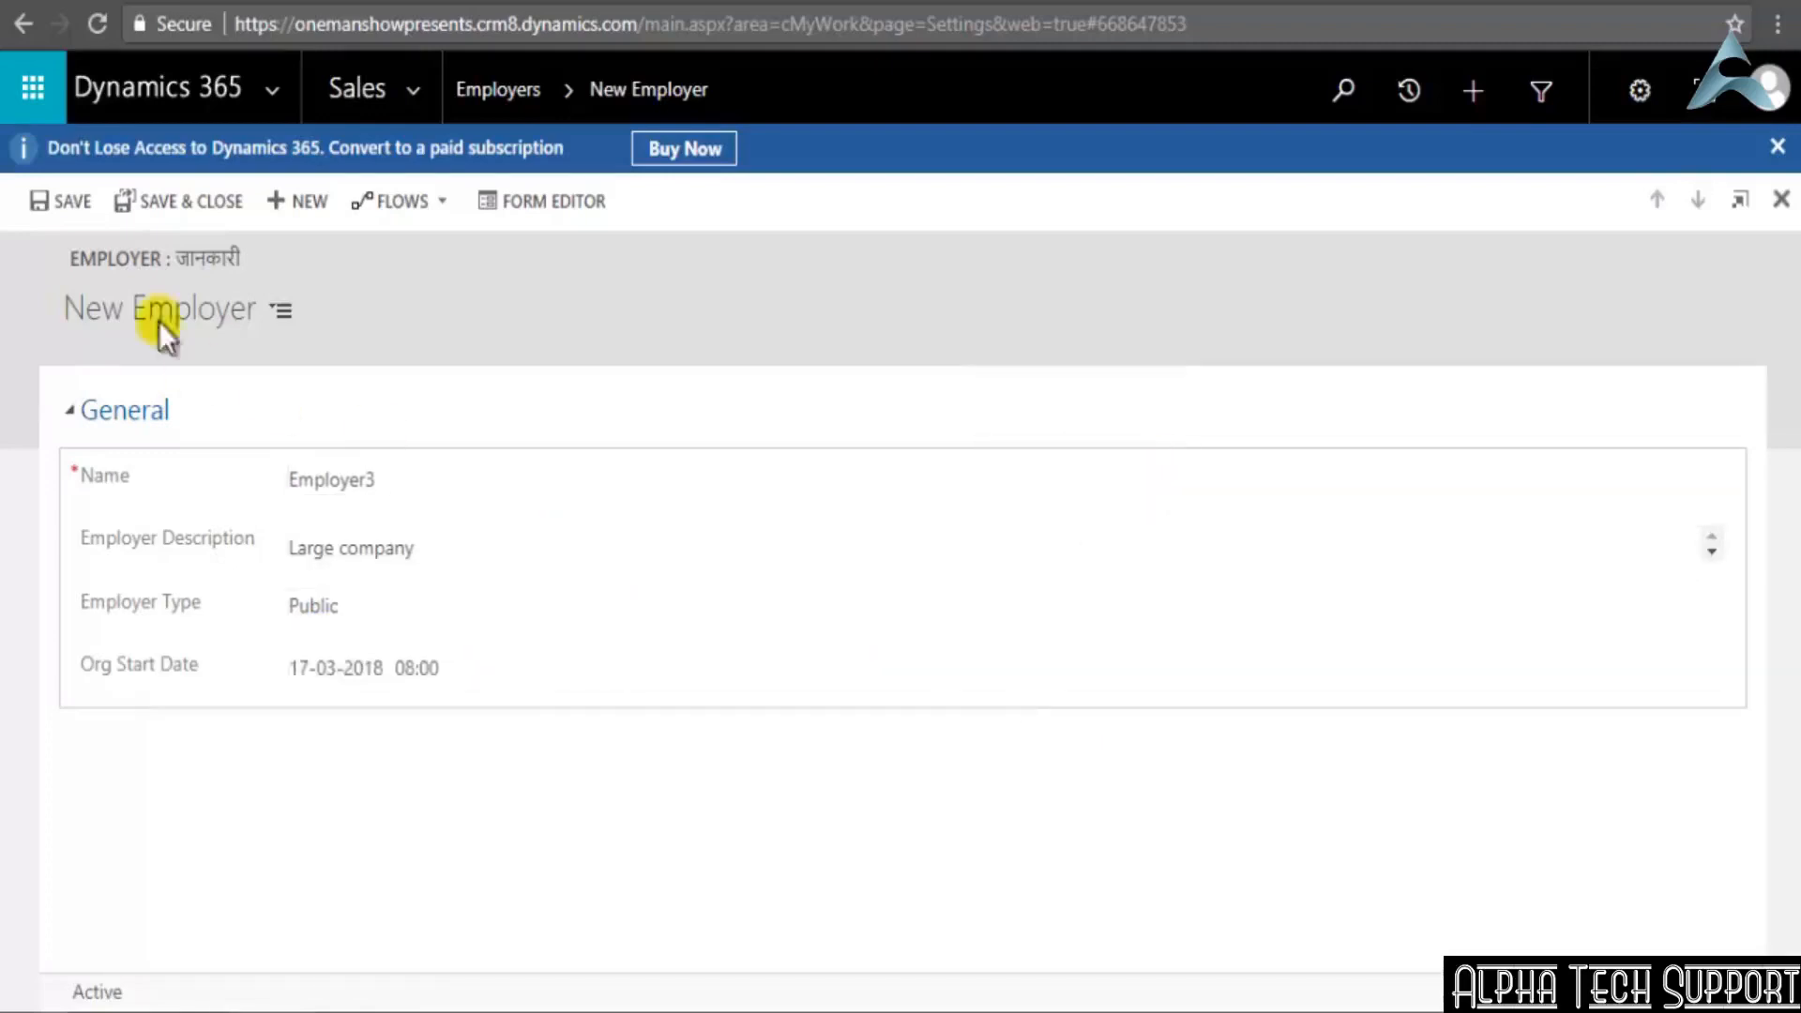
{"action": "left_click", "coordinate": [129, 192]}
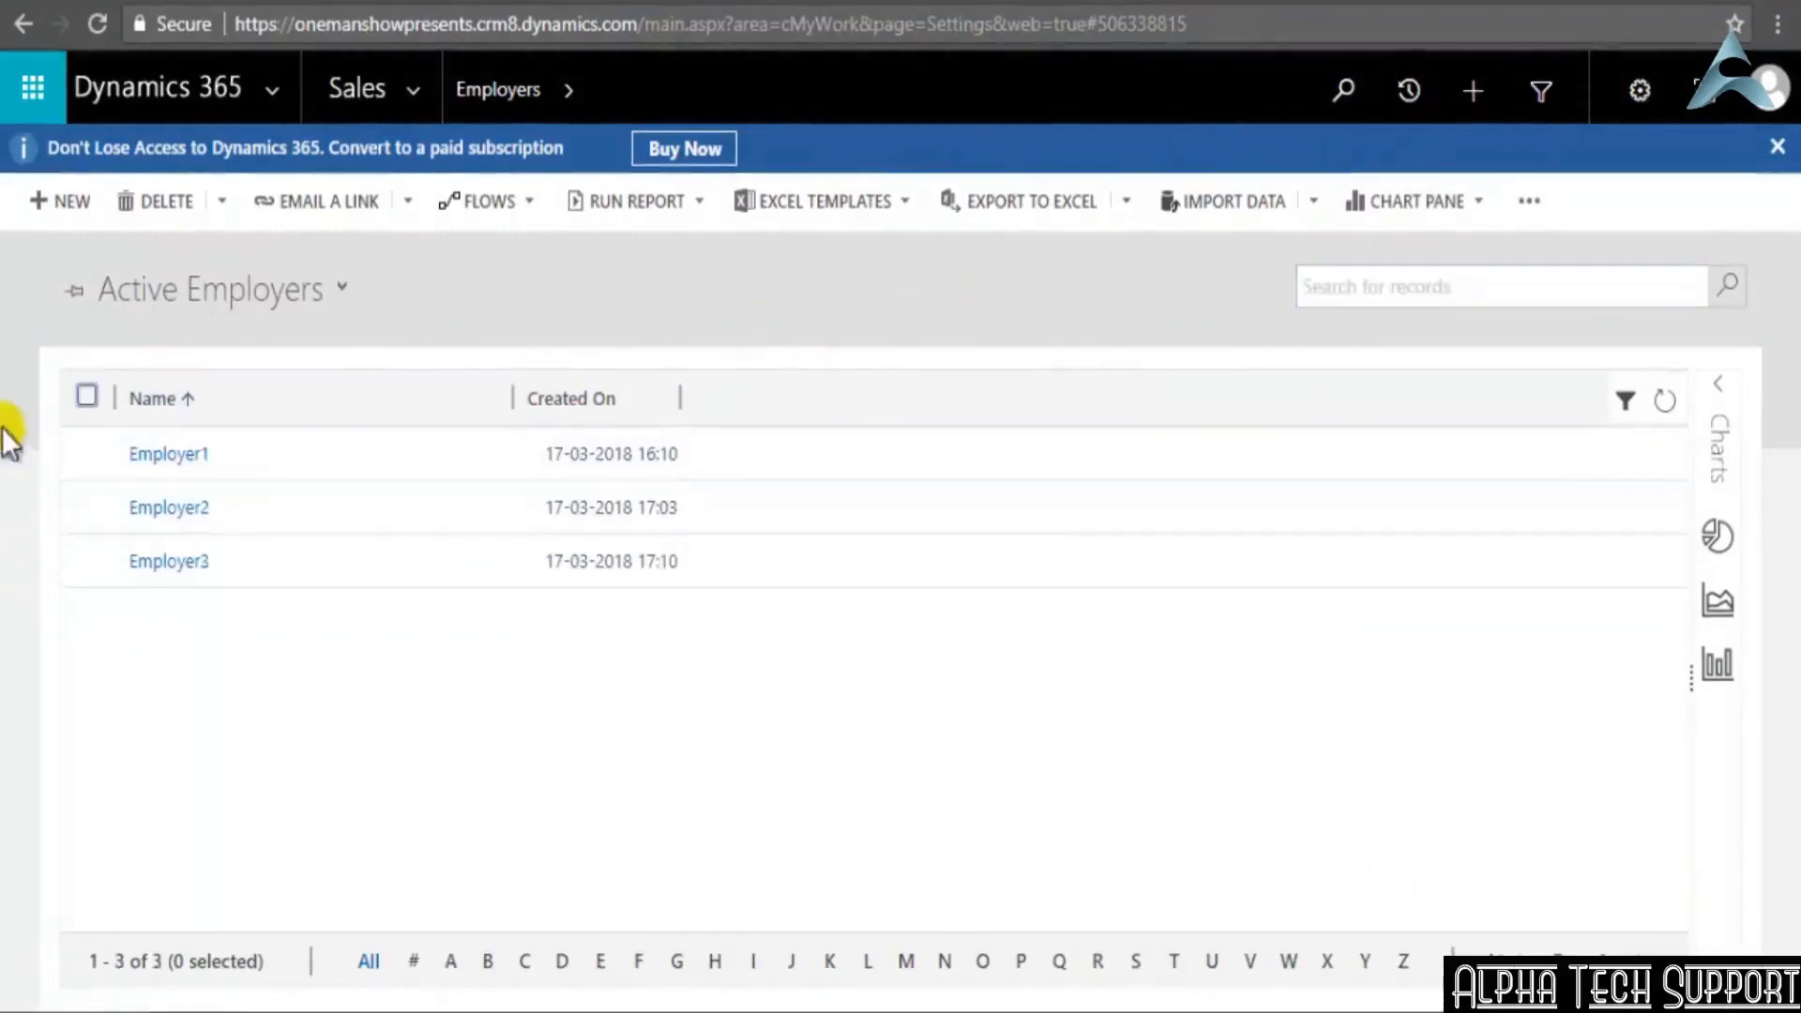
Examine the chart pane options of the Active Employers list and the flow and report options for all selected records
{"action": "left_click", "coordinate": [87, 398]}
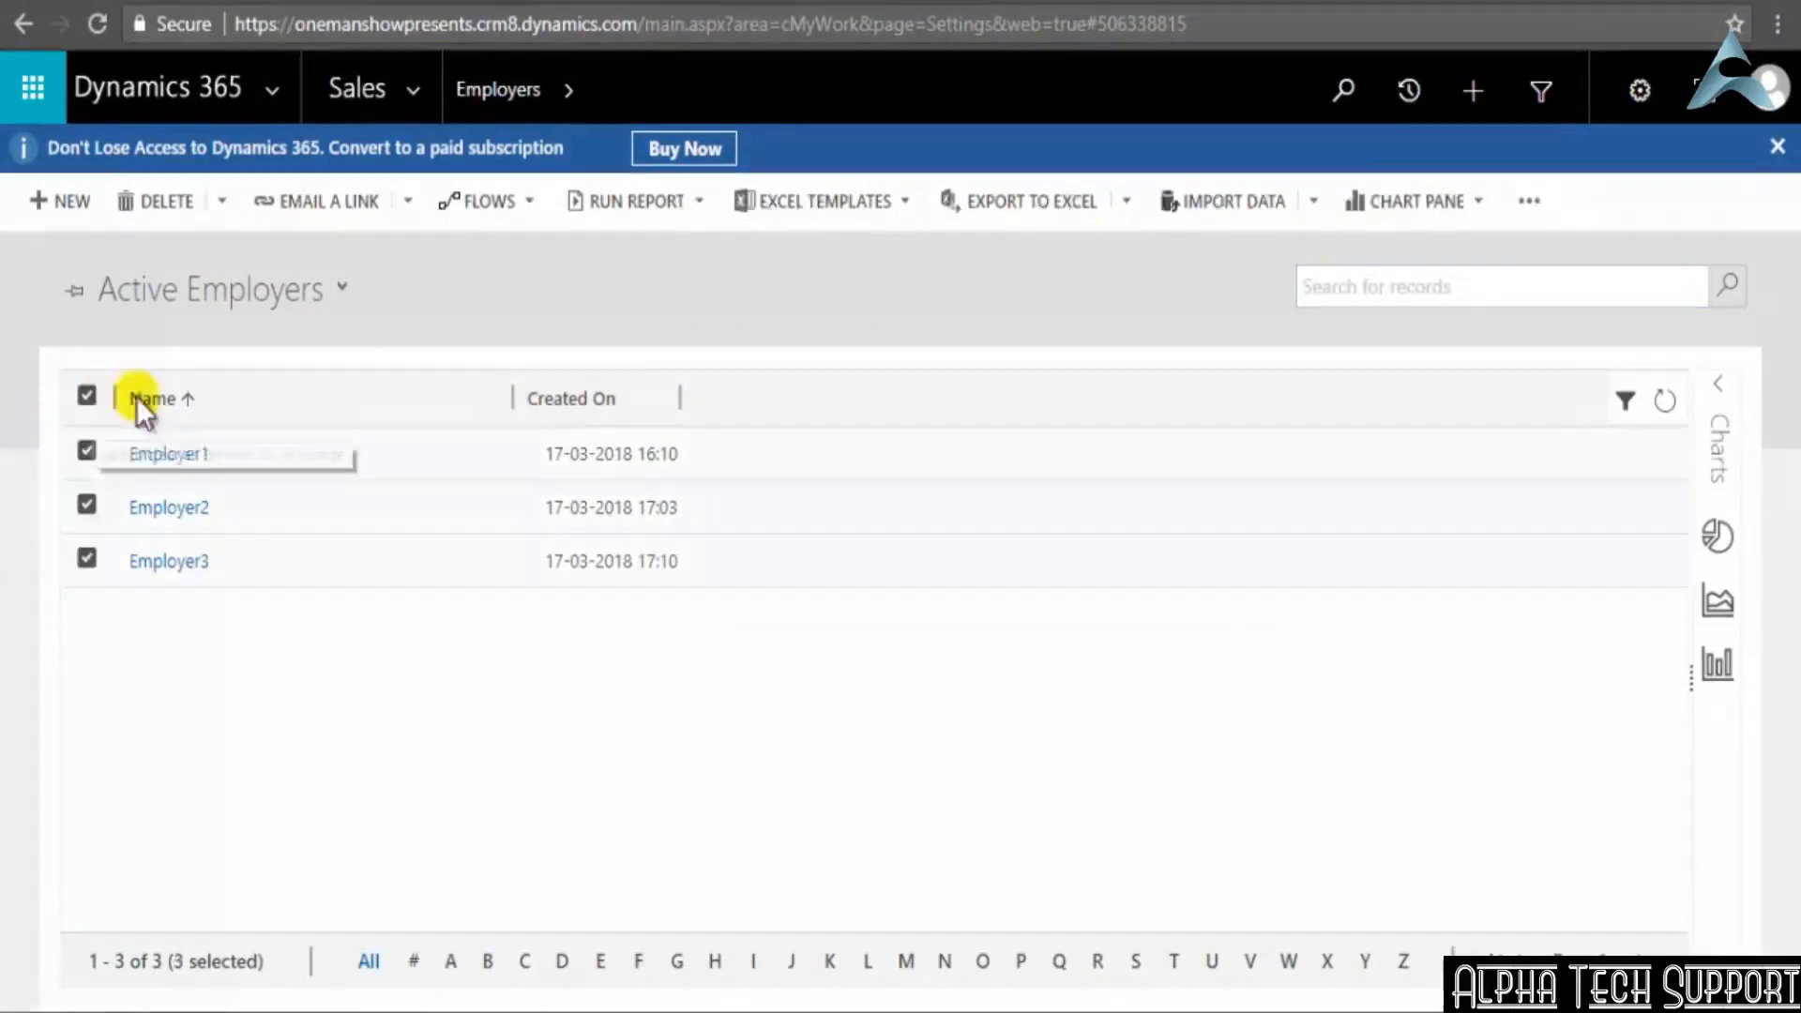
{"action": "left_click", "coordinate": [87, 398]}
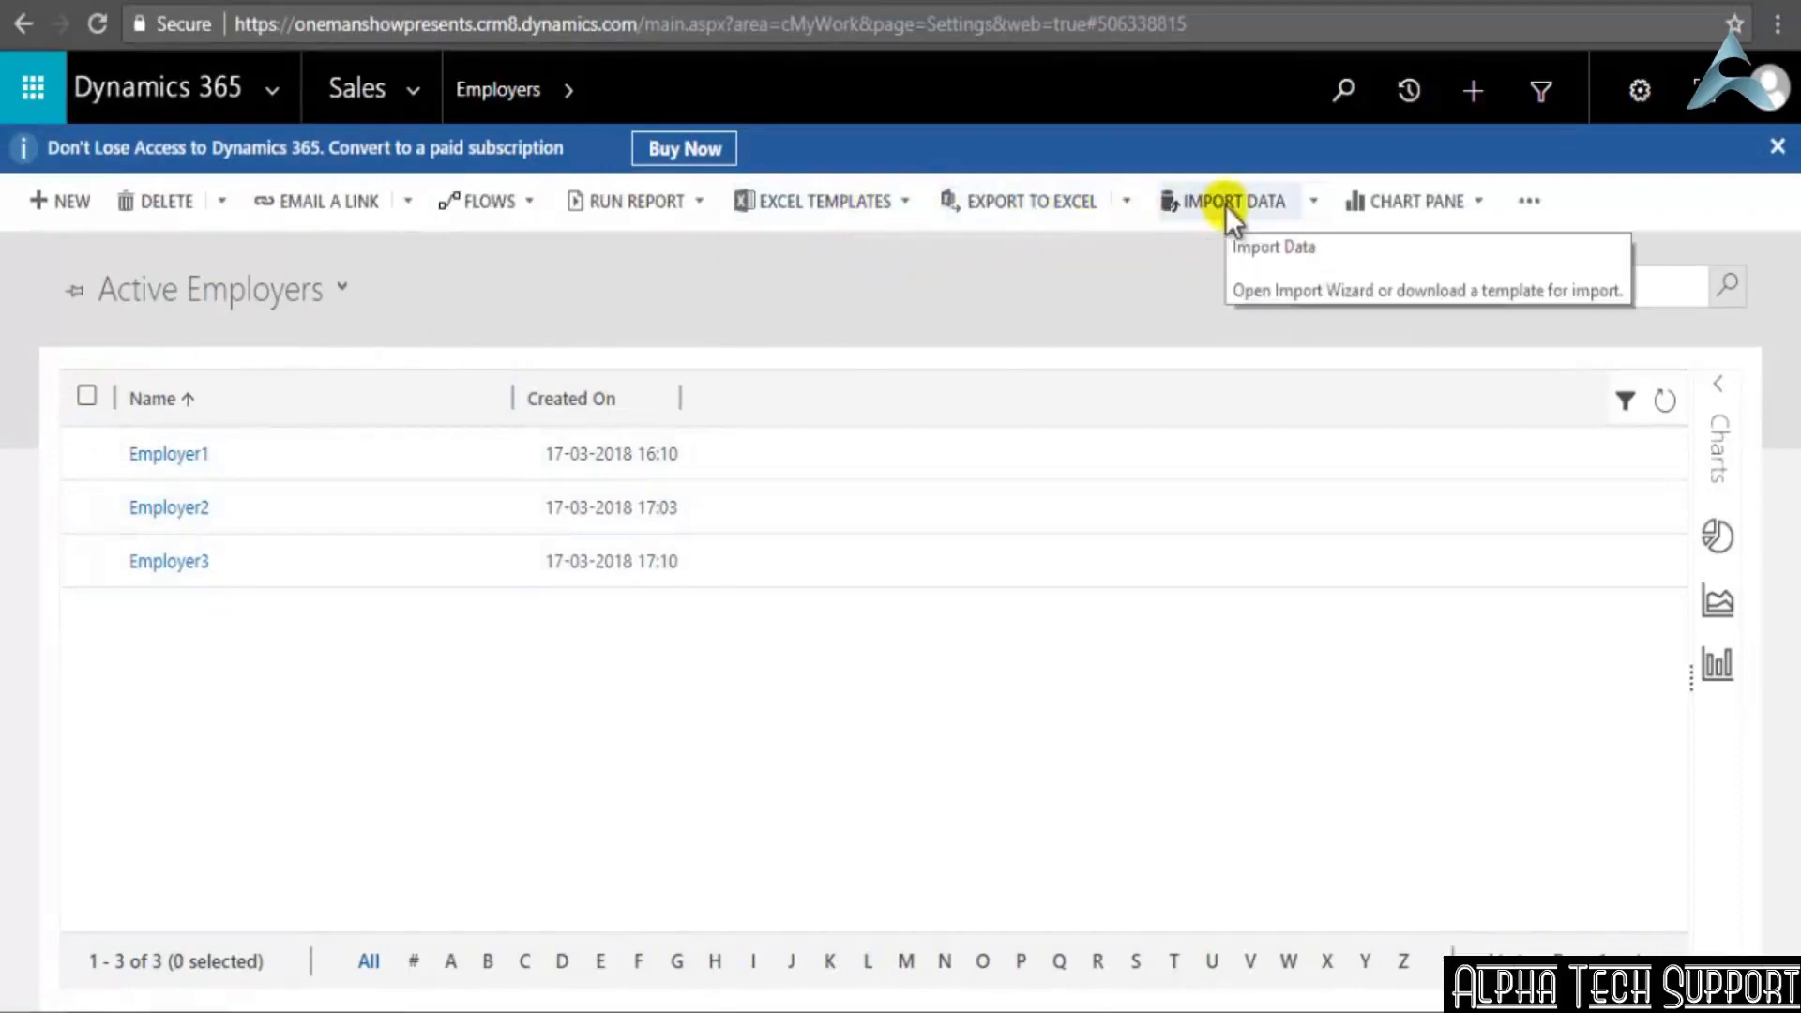
{"action": "left_click", "coordinate": [1479, 201]}
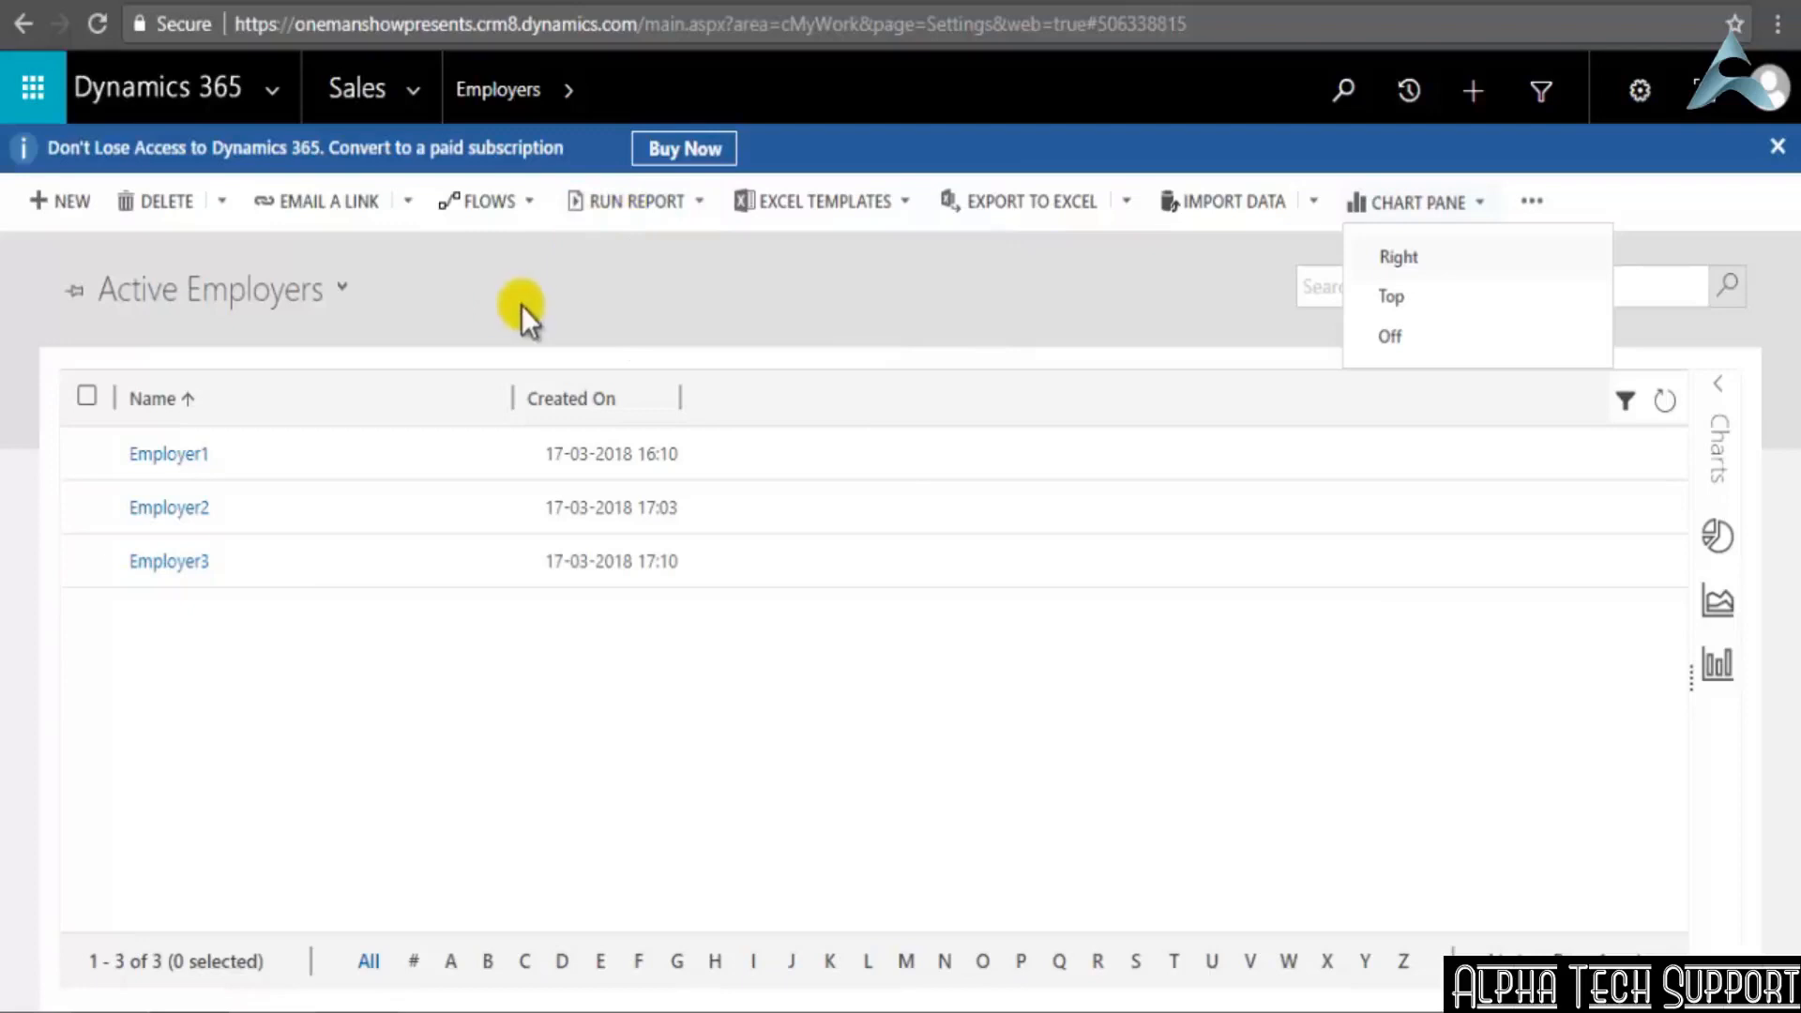
{"action": "left_click", "coordinate": [87, 395]}
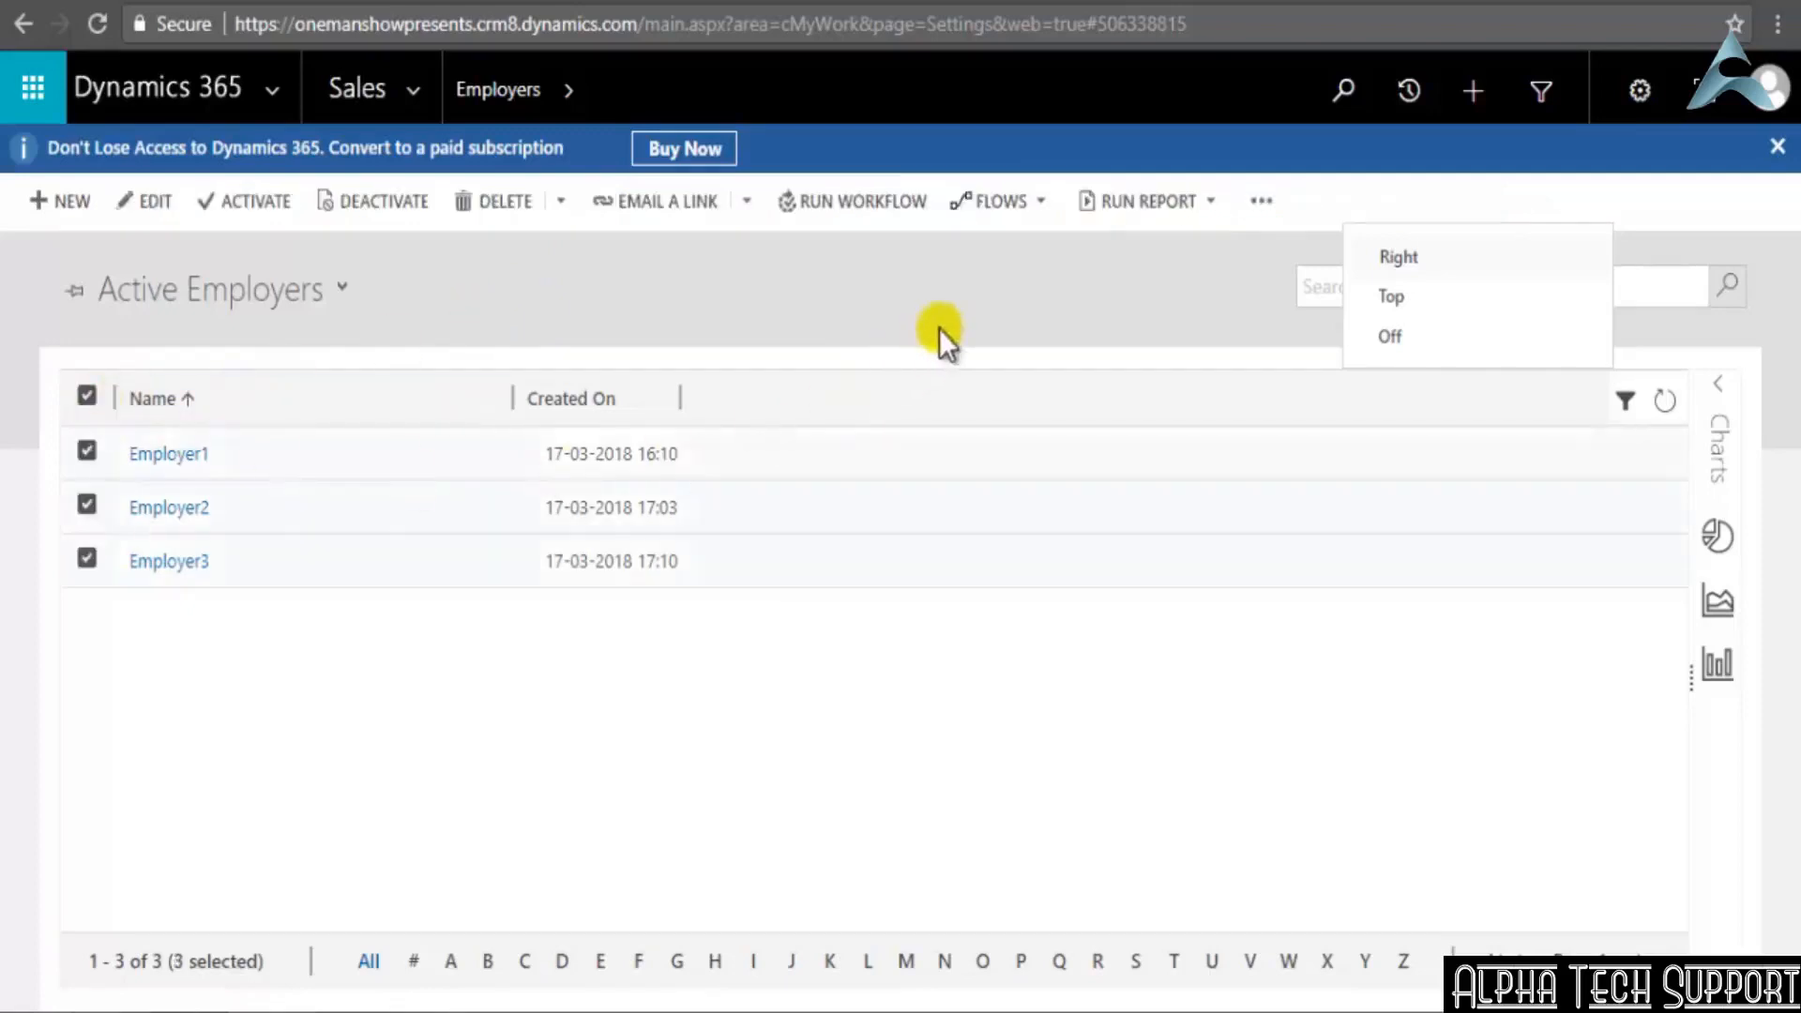
{"action": "left_click", "coordinate": [1022, 197]}
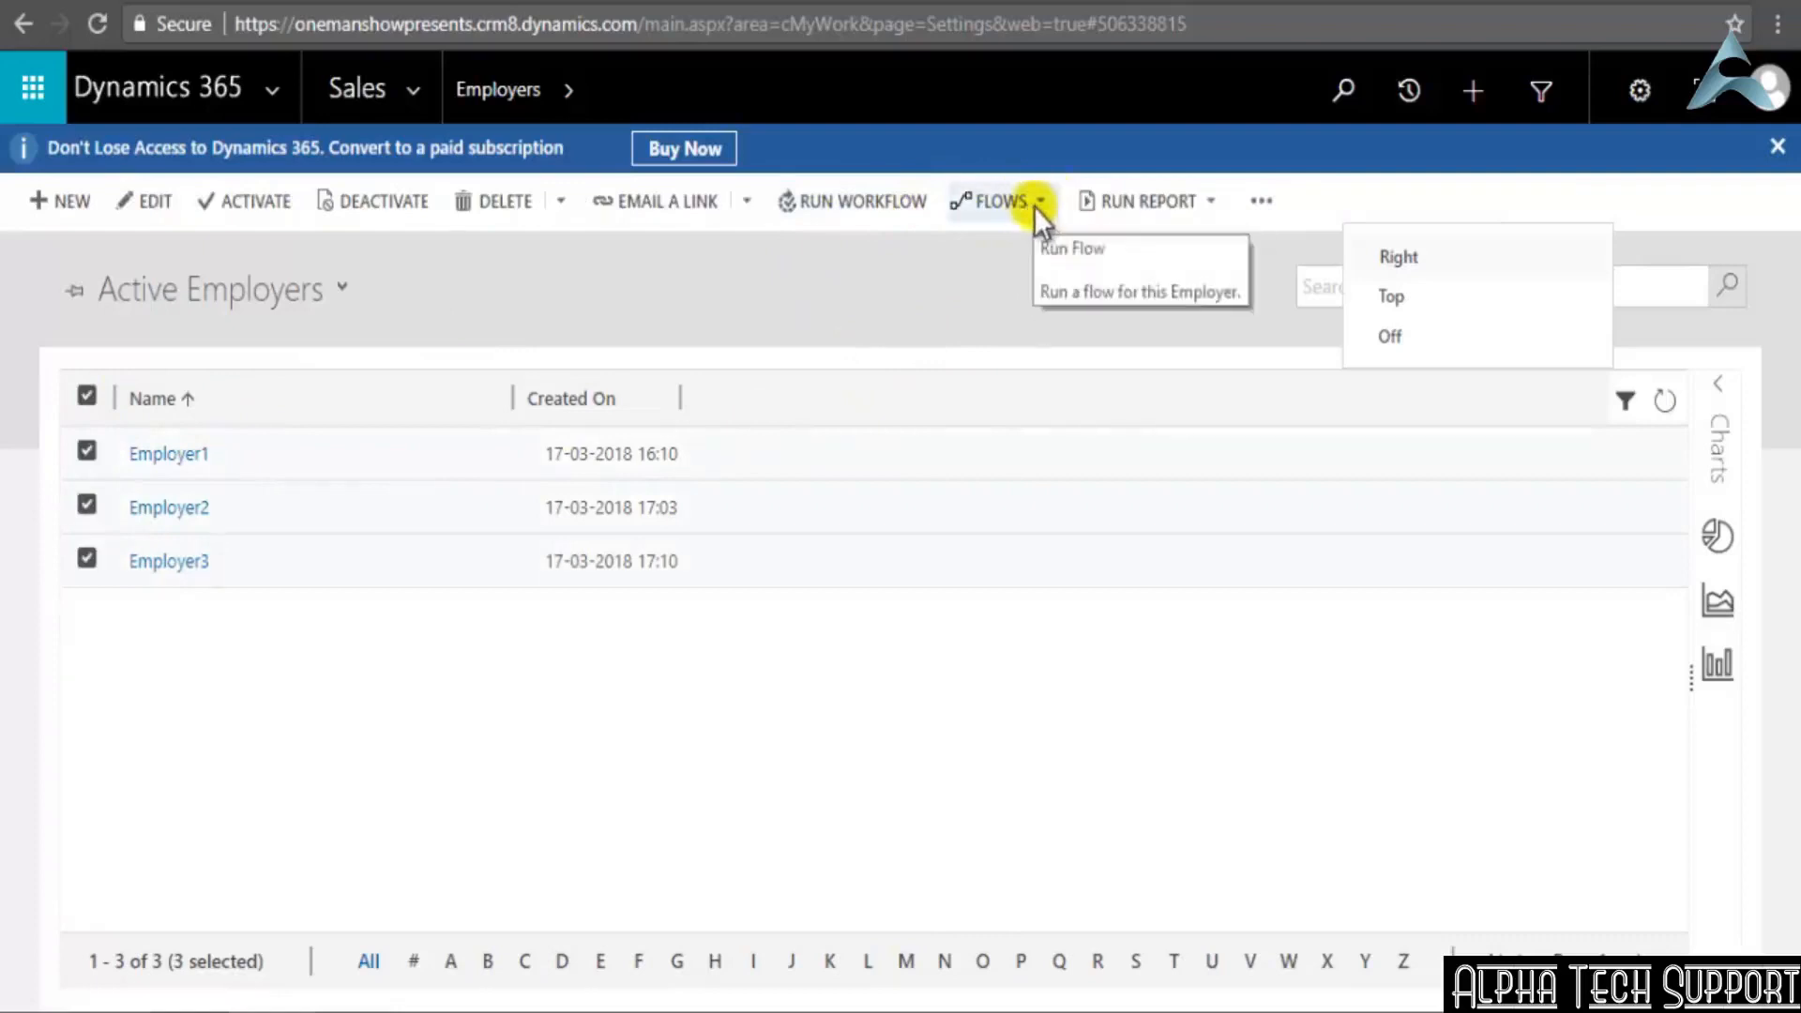
{"action": "left_click", "coordinate": [1039, 206]}
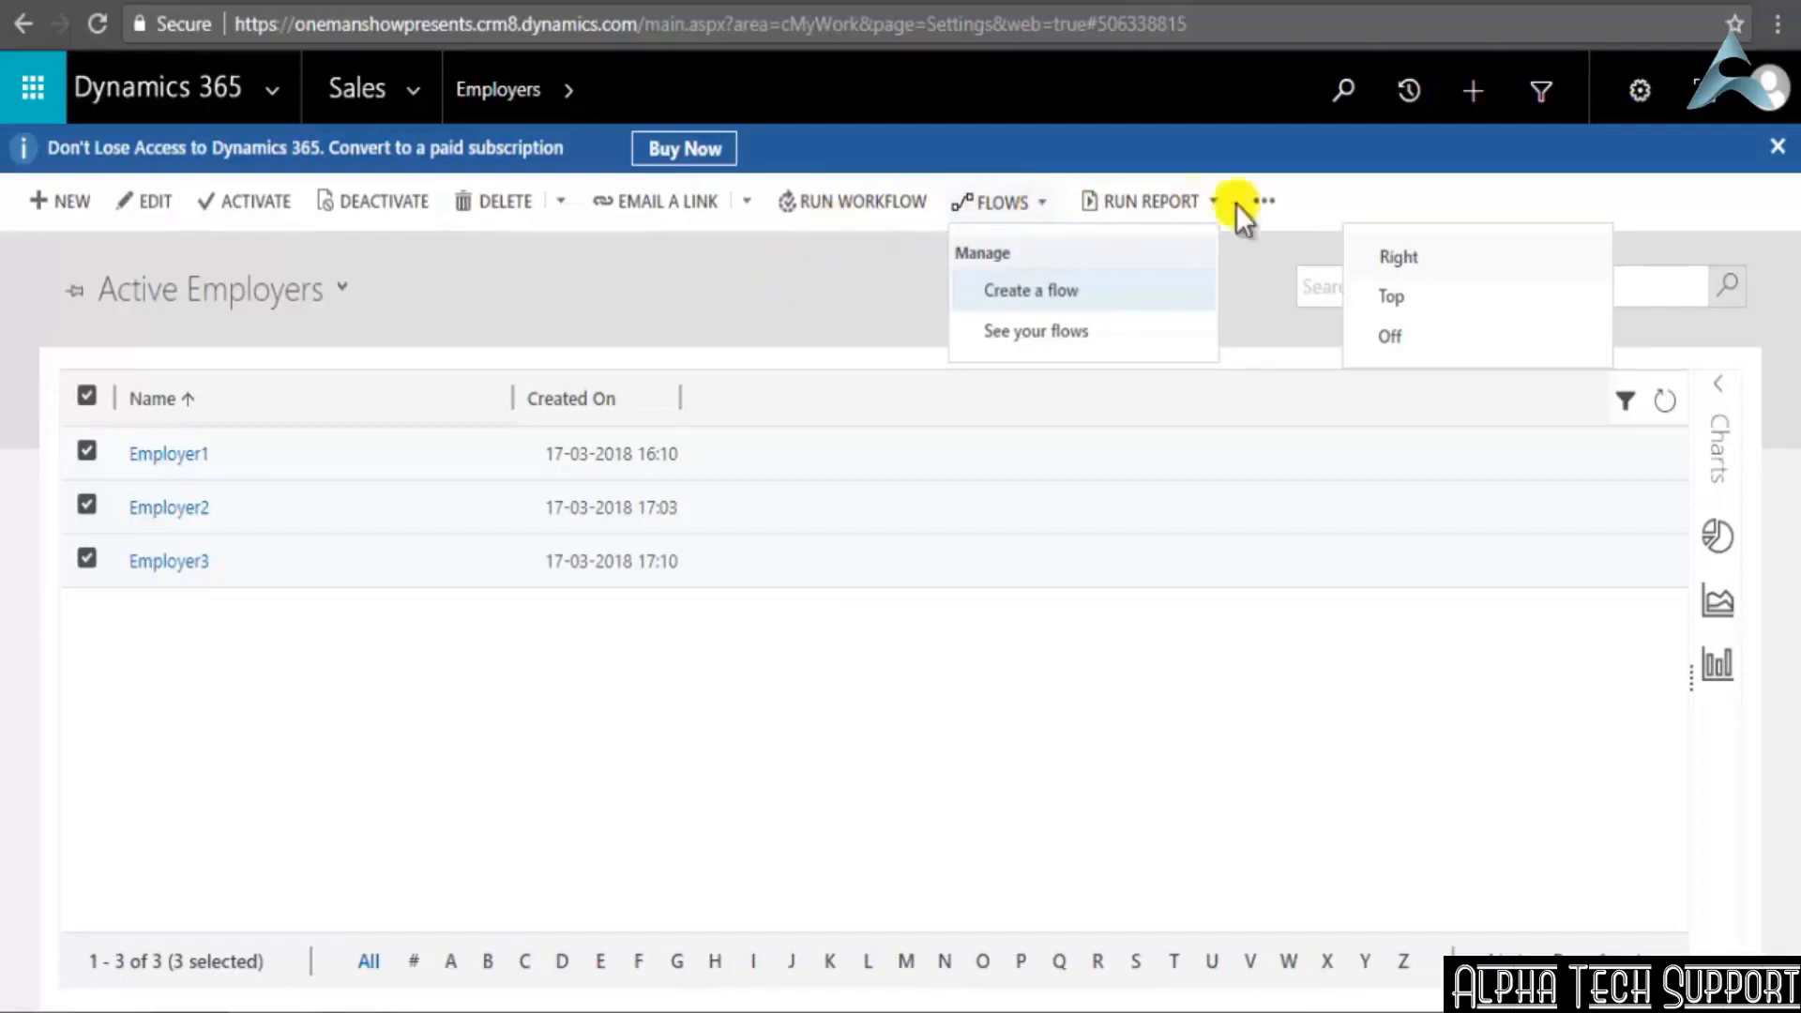
{"action": "left_click", "coordinate": [1208, 200]}
{"action": "left_click", "coordinate": [1209, 201]}
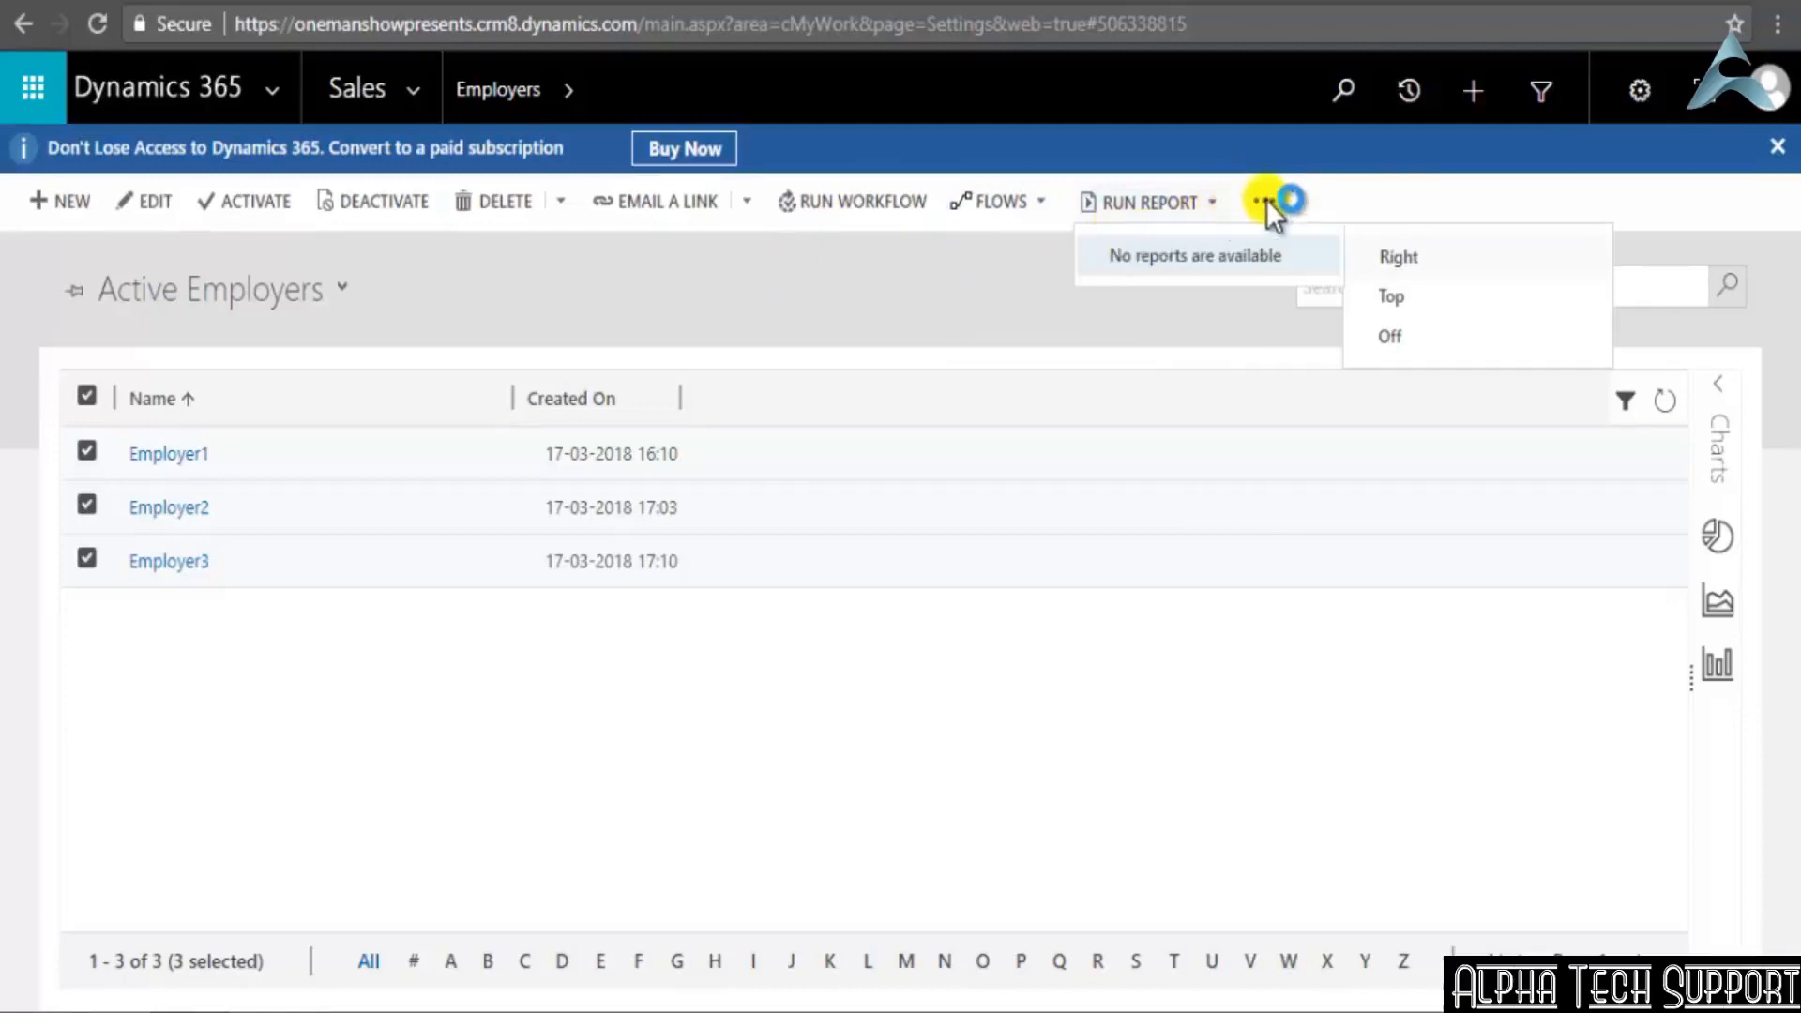
Examine the additional commands for the selected employer records and the view options of the Active Employers list
{"action": "left_click", "coordinate": [934, 305]}
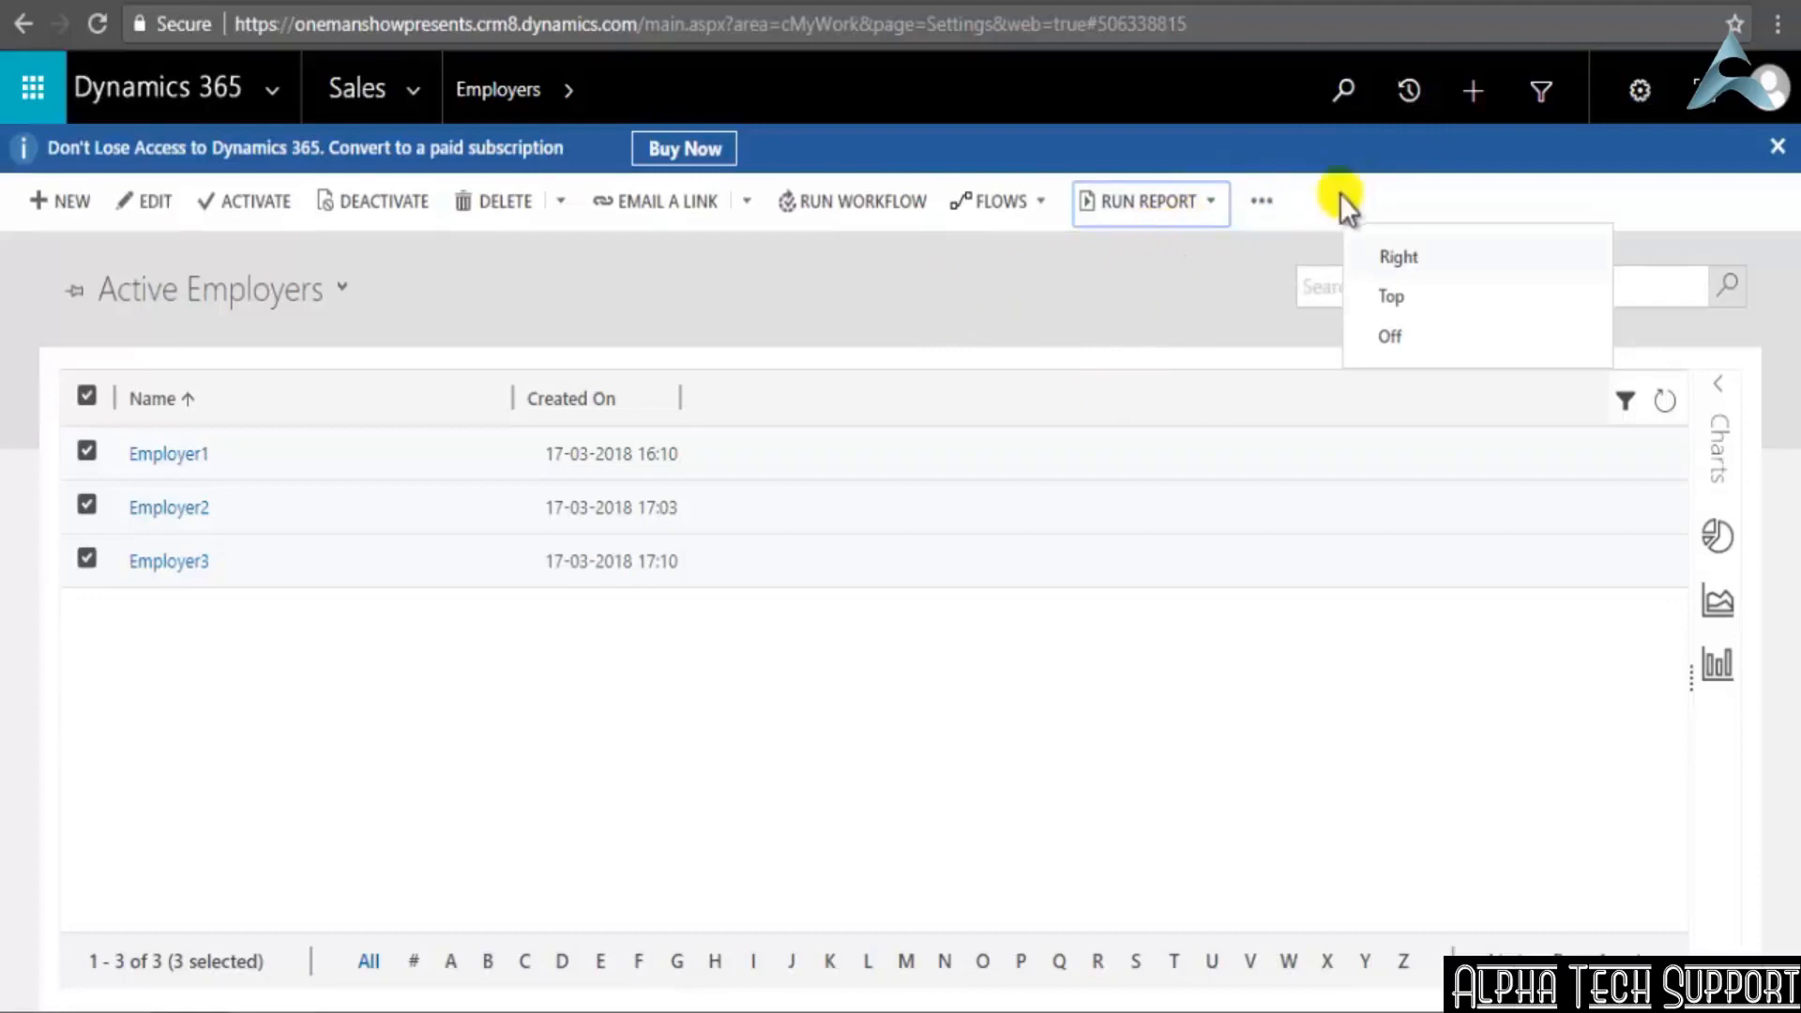
{"action": "left_click", "coordinate": [1266, 206]}
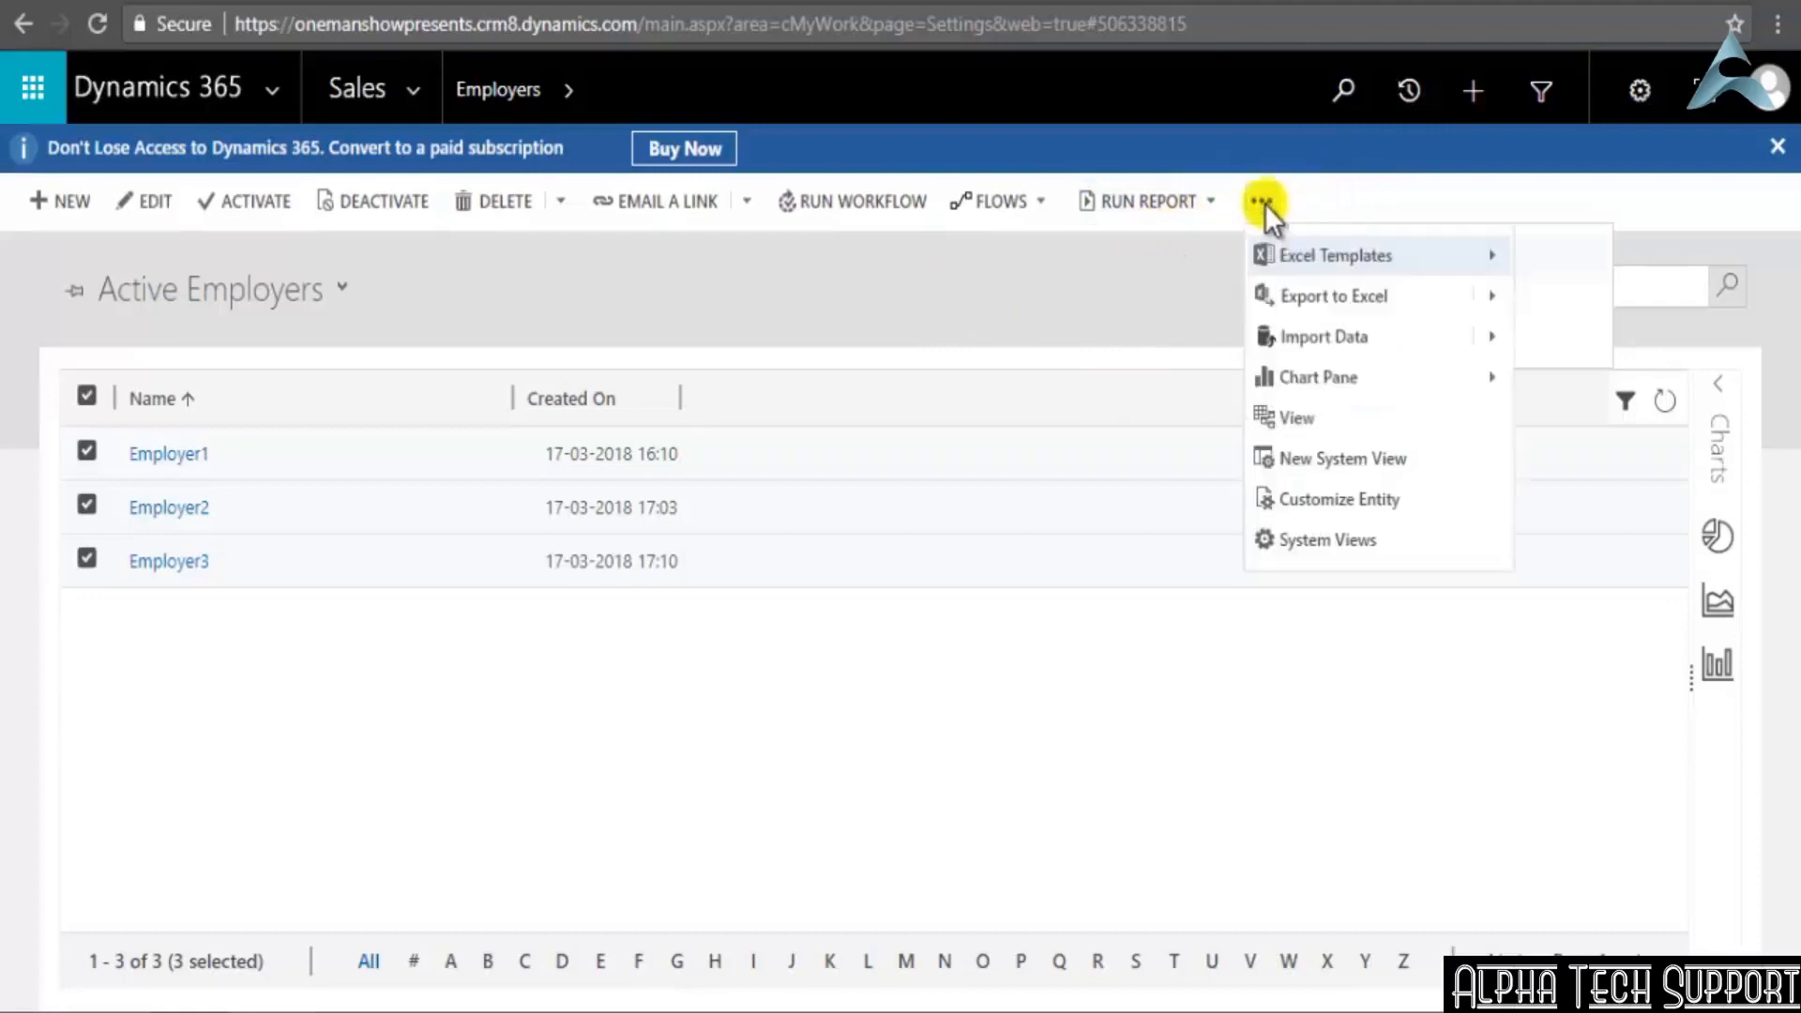
{"action": "left_click", "coordinate": [1336, 291]}
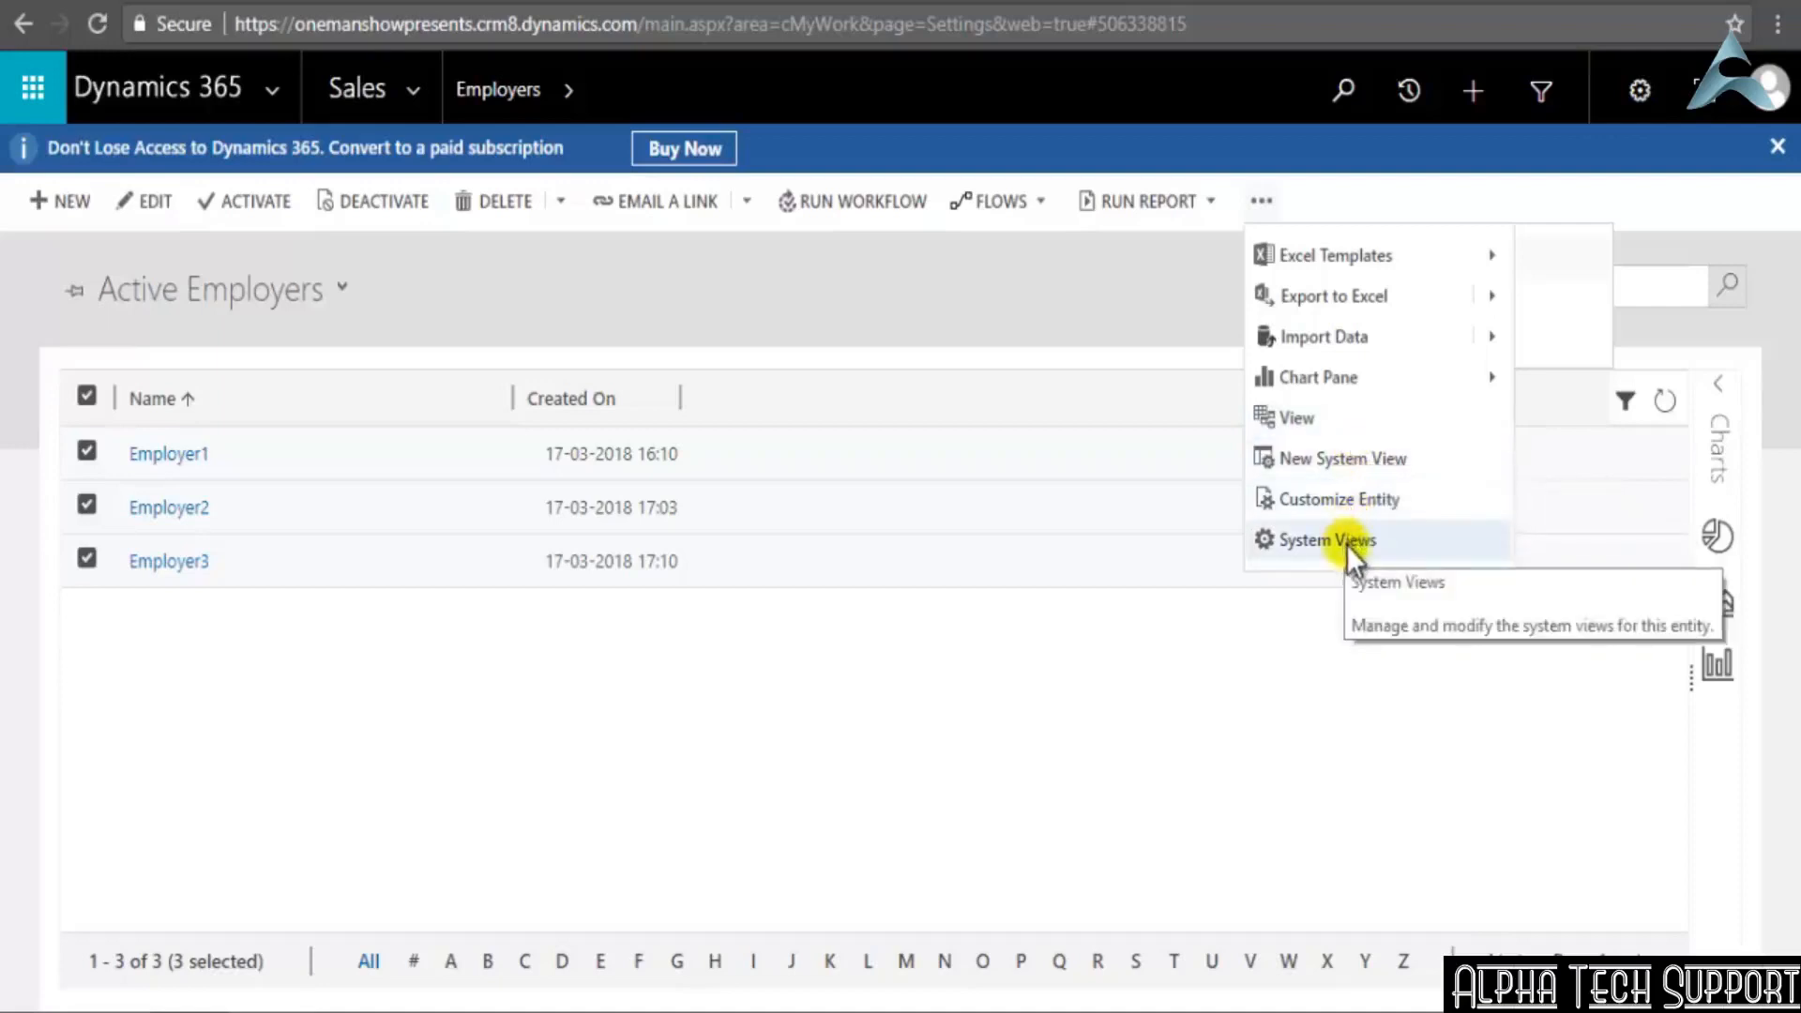
{"action": "left_click", "coordinate": [332, 279]}
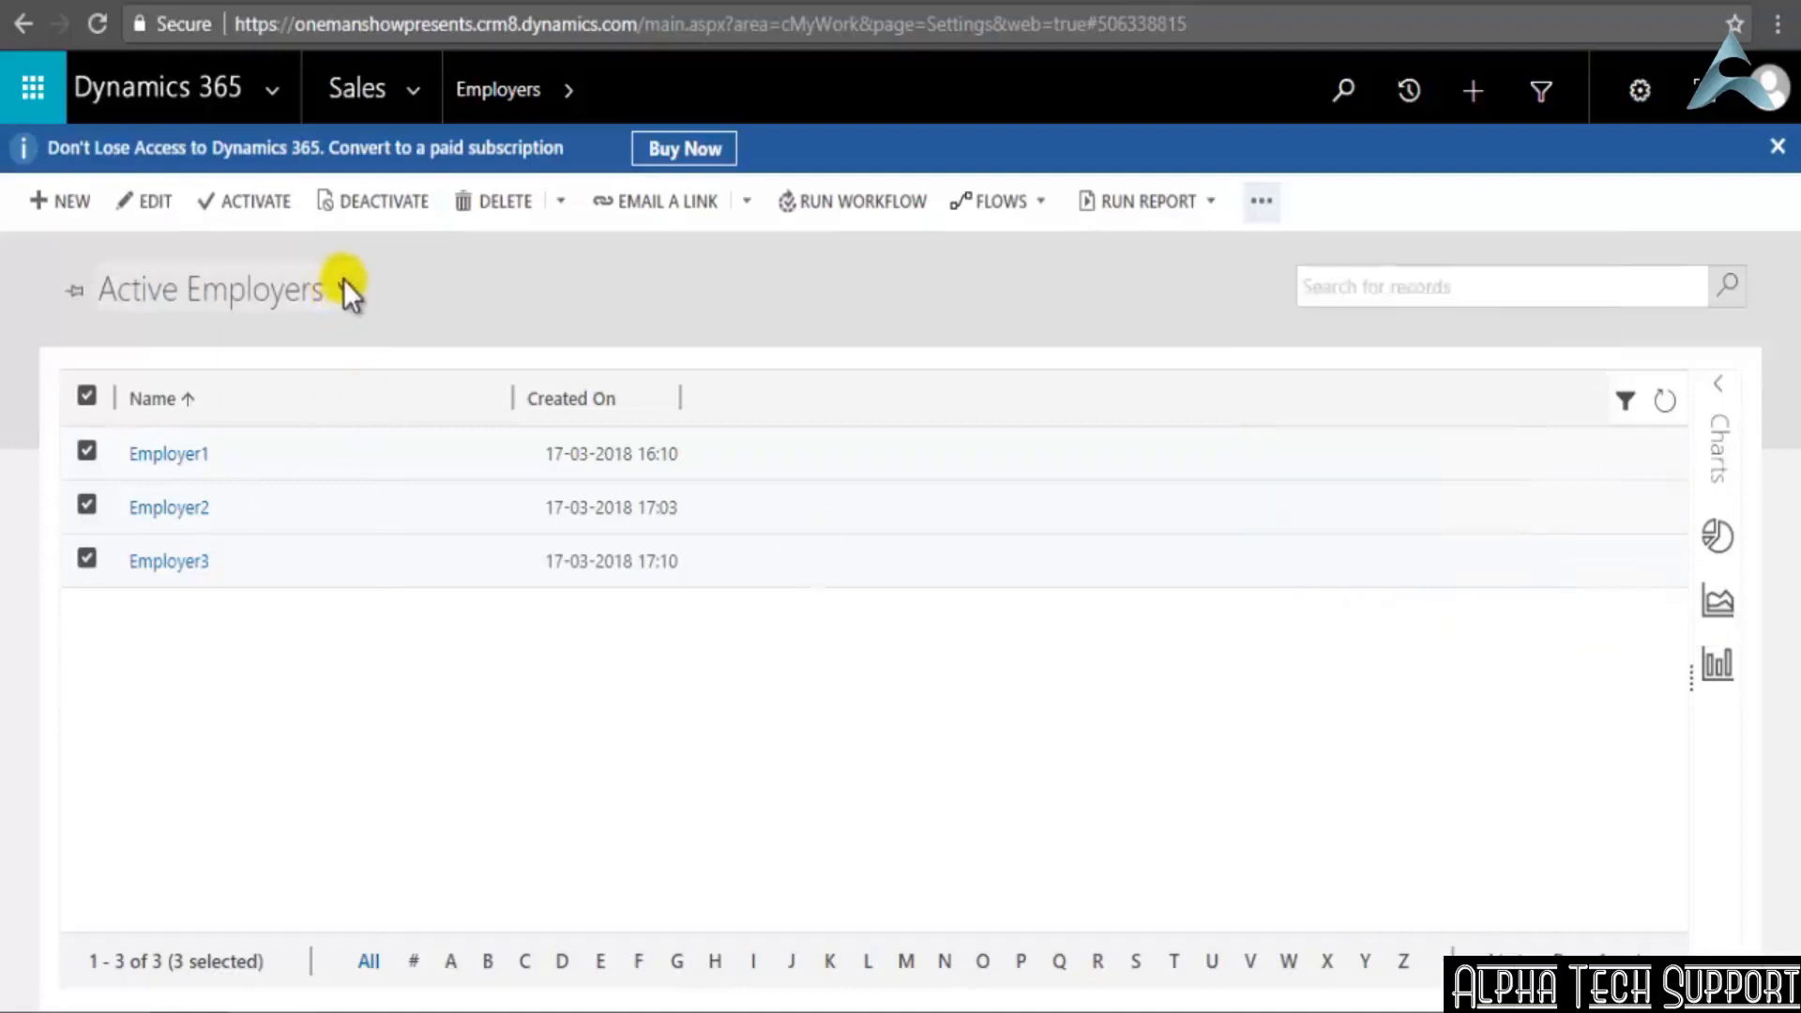
{"action": "left_click", "coordinate": [343, 278]}
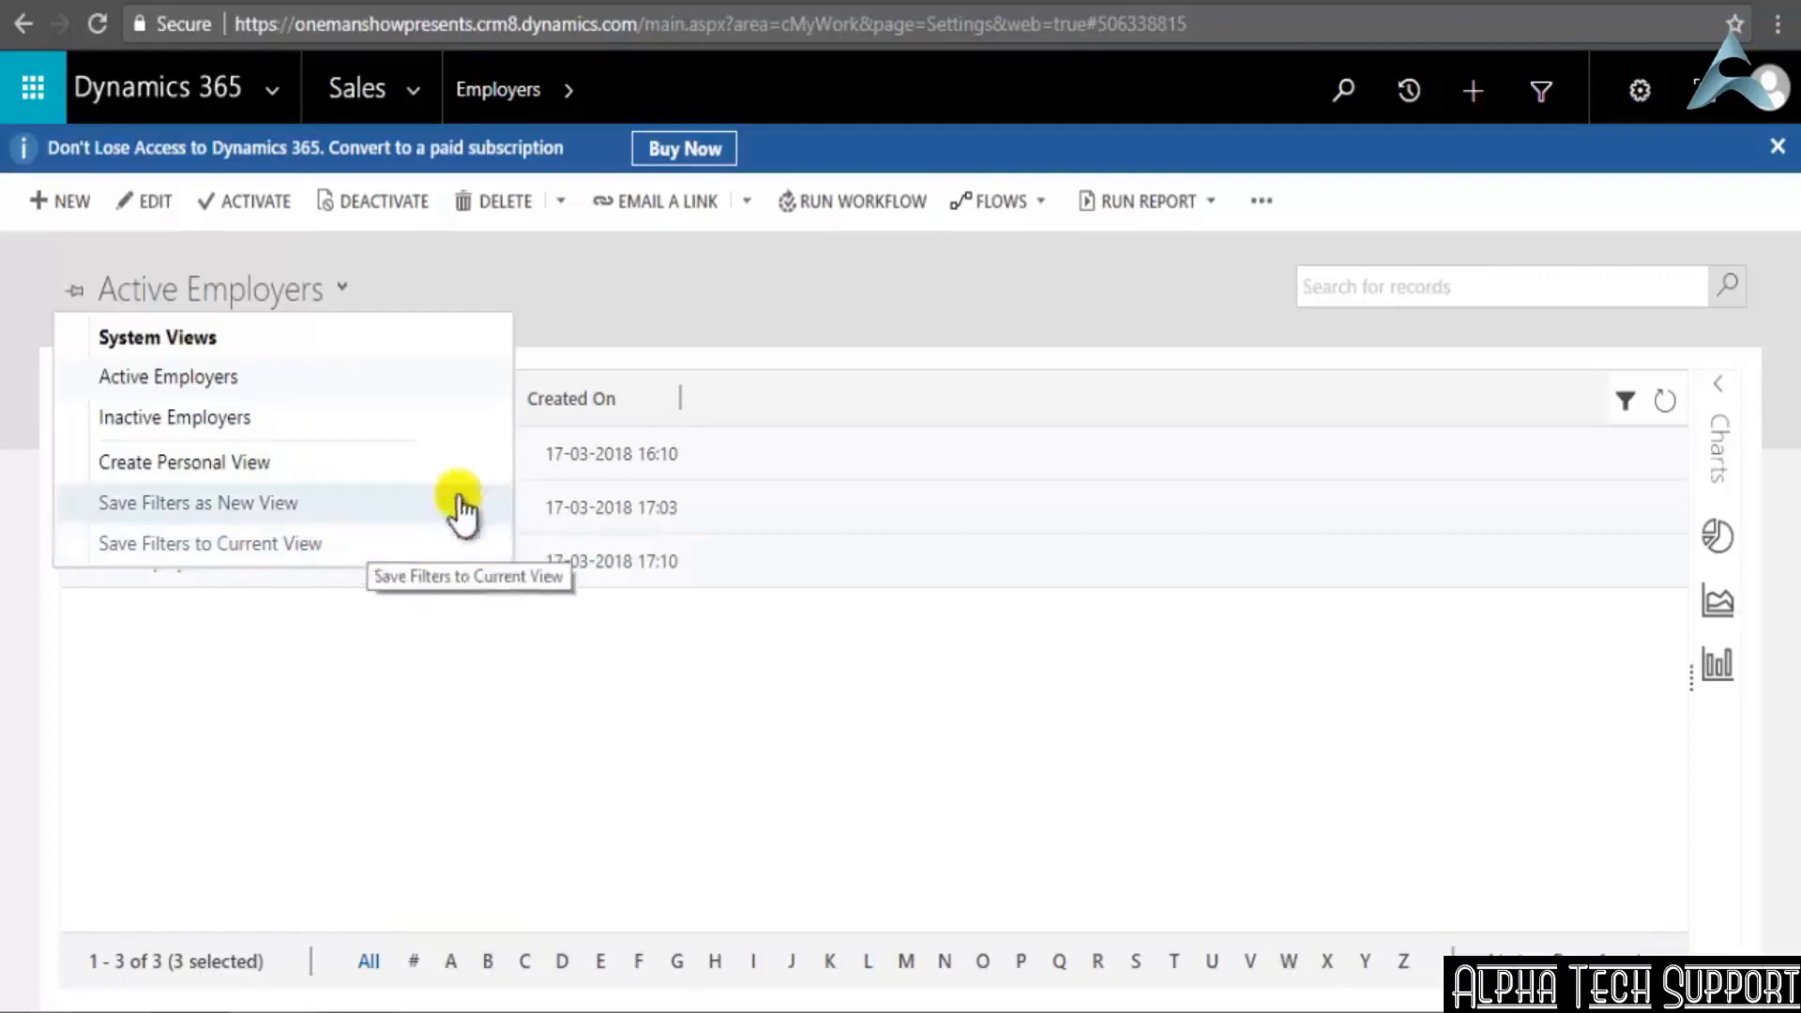
{"action": "left_click", "coordinate": [920, 326]}
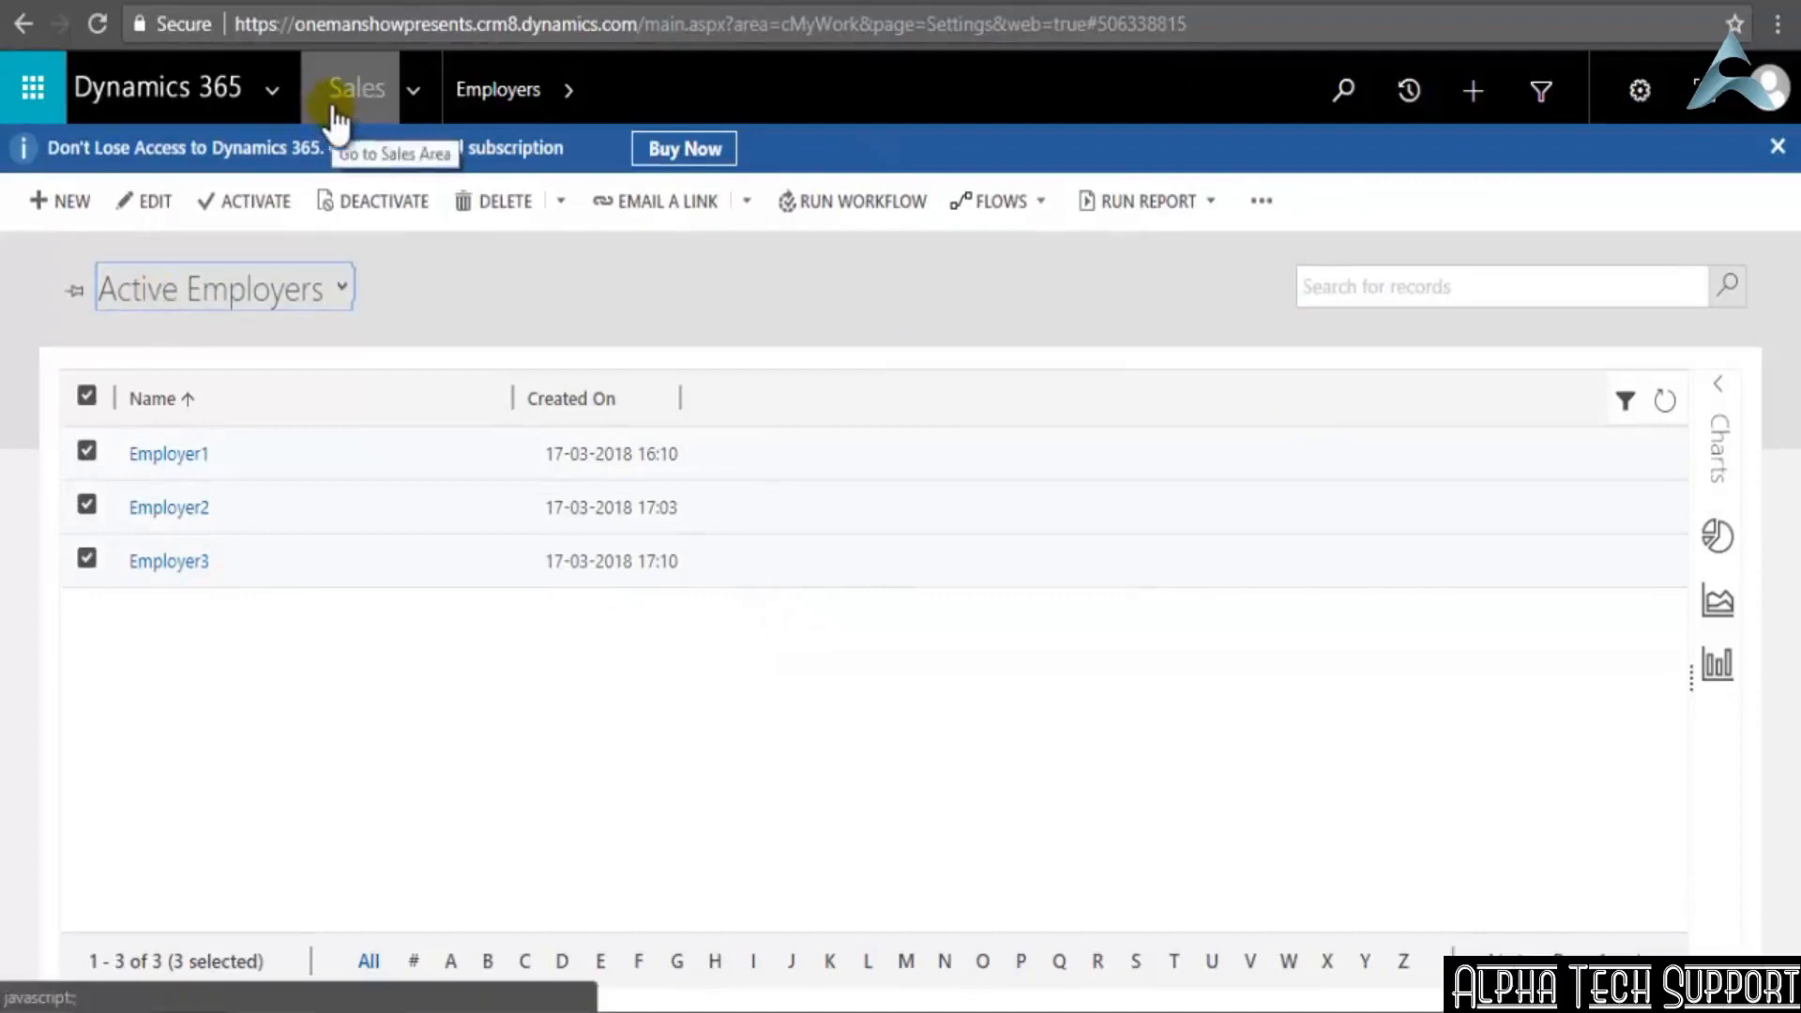
Open the Dashboards page of the Sales area, and return to the Employers list under Extensions
{"action": "left_click", "coordinate": [410, 88]}
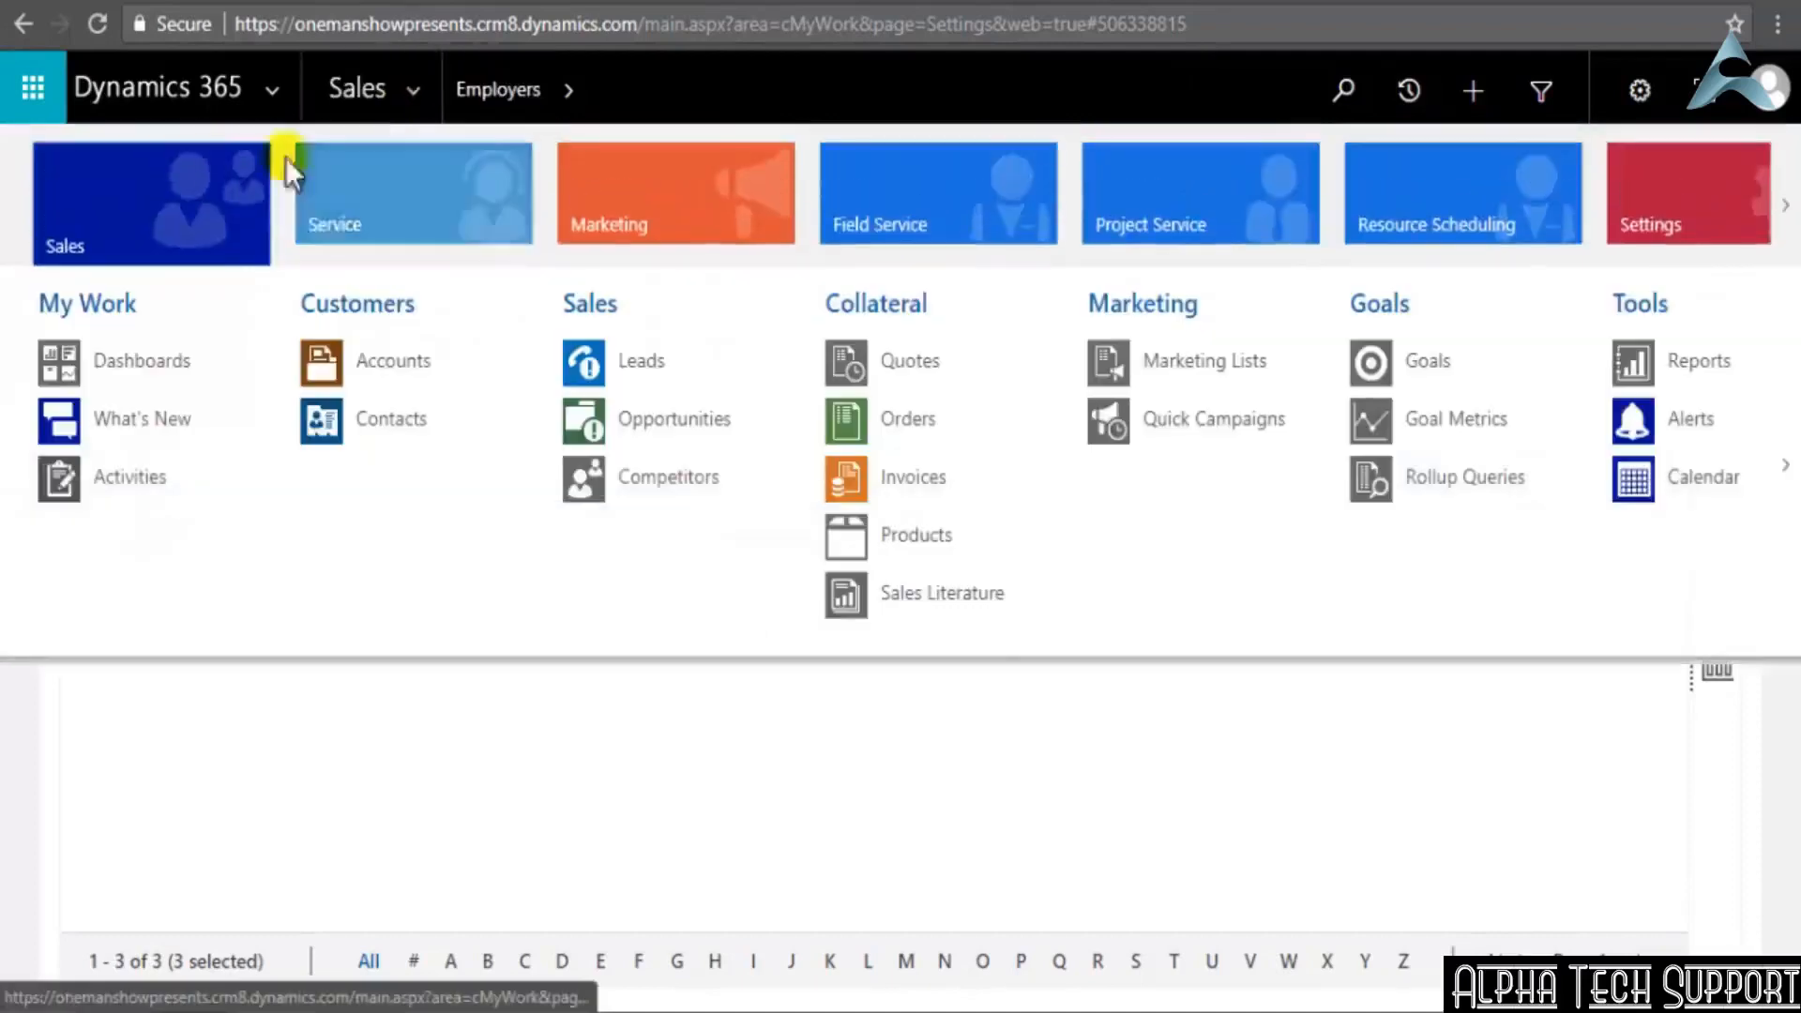
{"action": "left_click", "coordinate": [139, 356]}
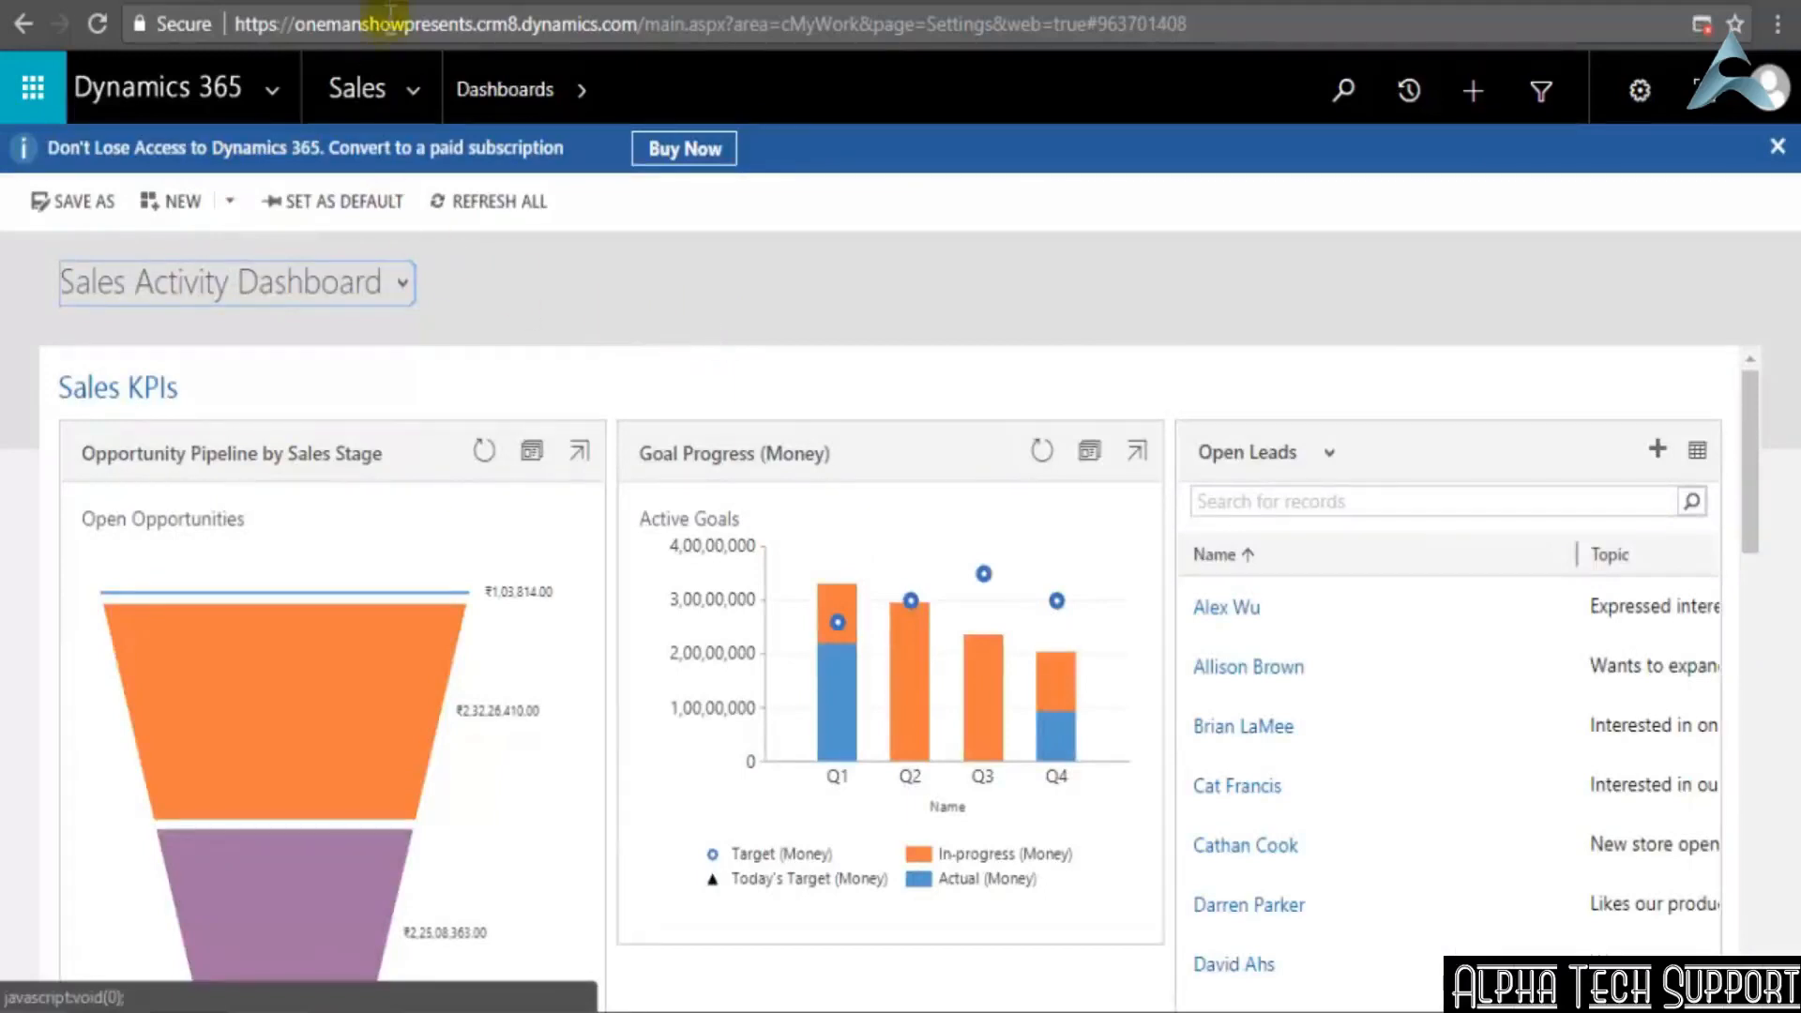
{"action": "left_click", "coordinate": [418, 90]}
{"action": "scroll", "coordinate": [782, 420], "scroll_direction": "down", "scroll_amount": 5}
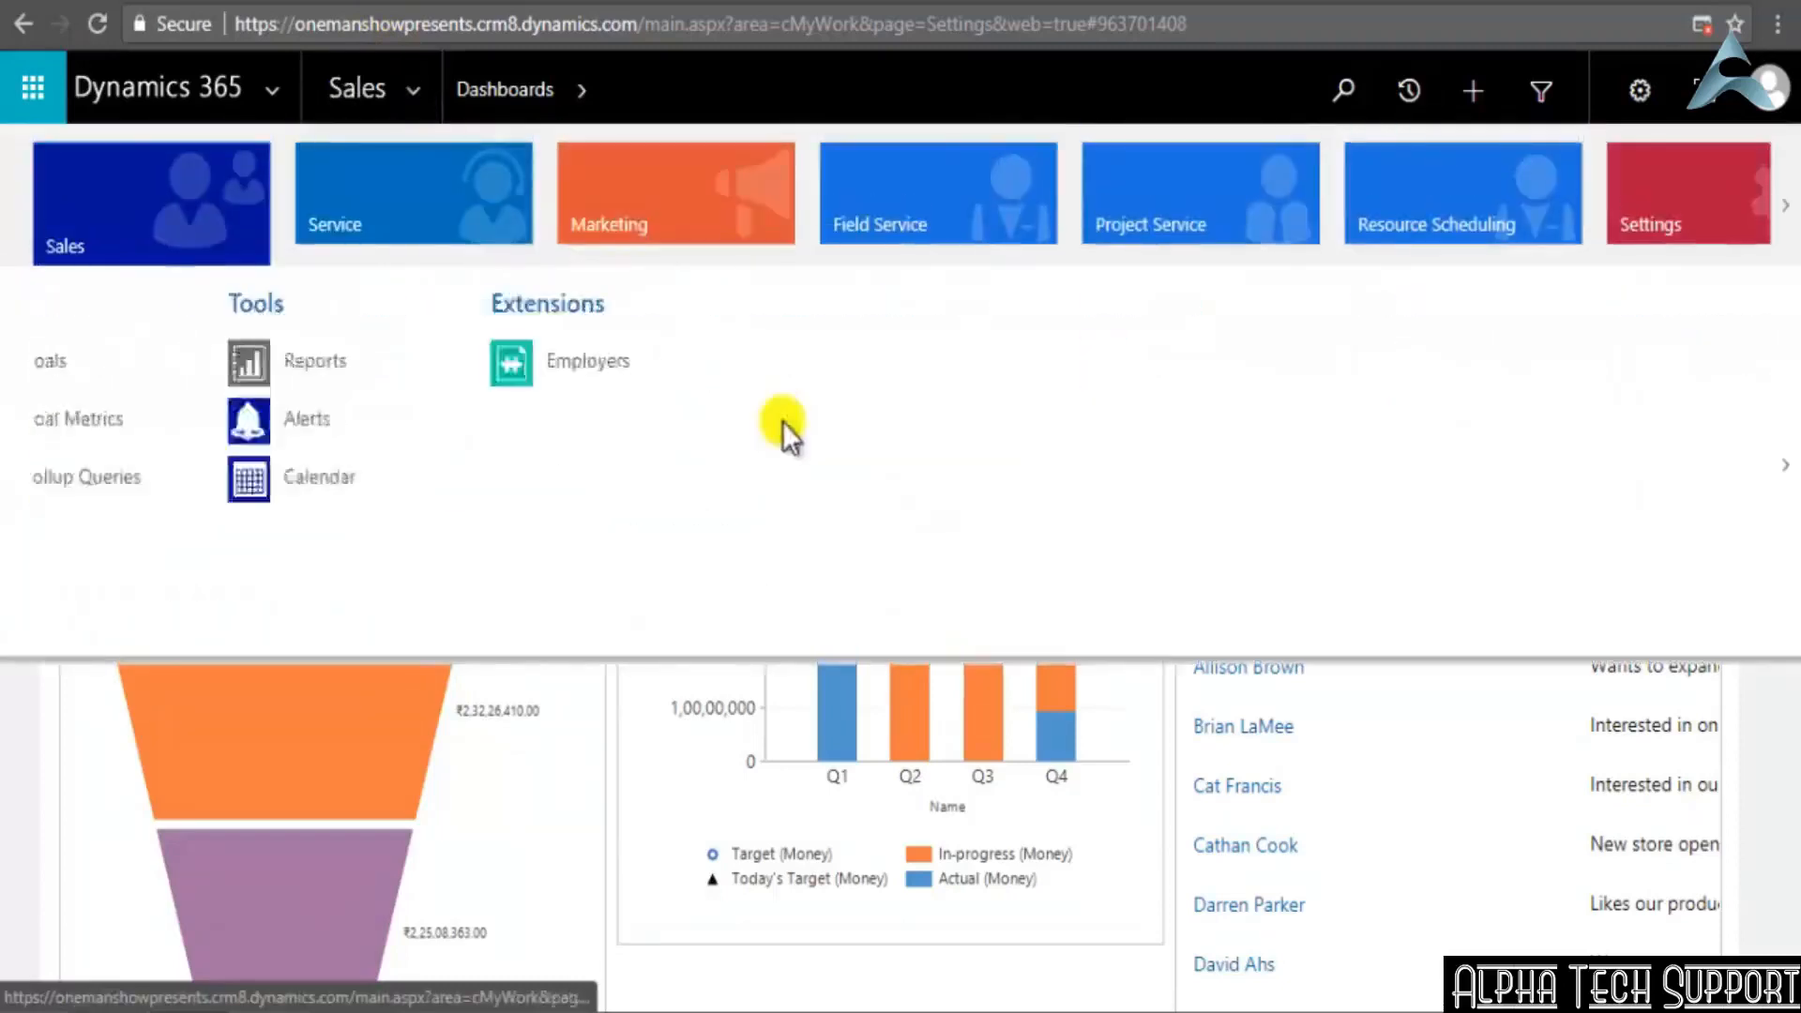
{"action": "left_click", "coordinate": [411, 362]}
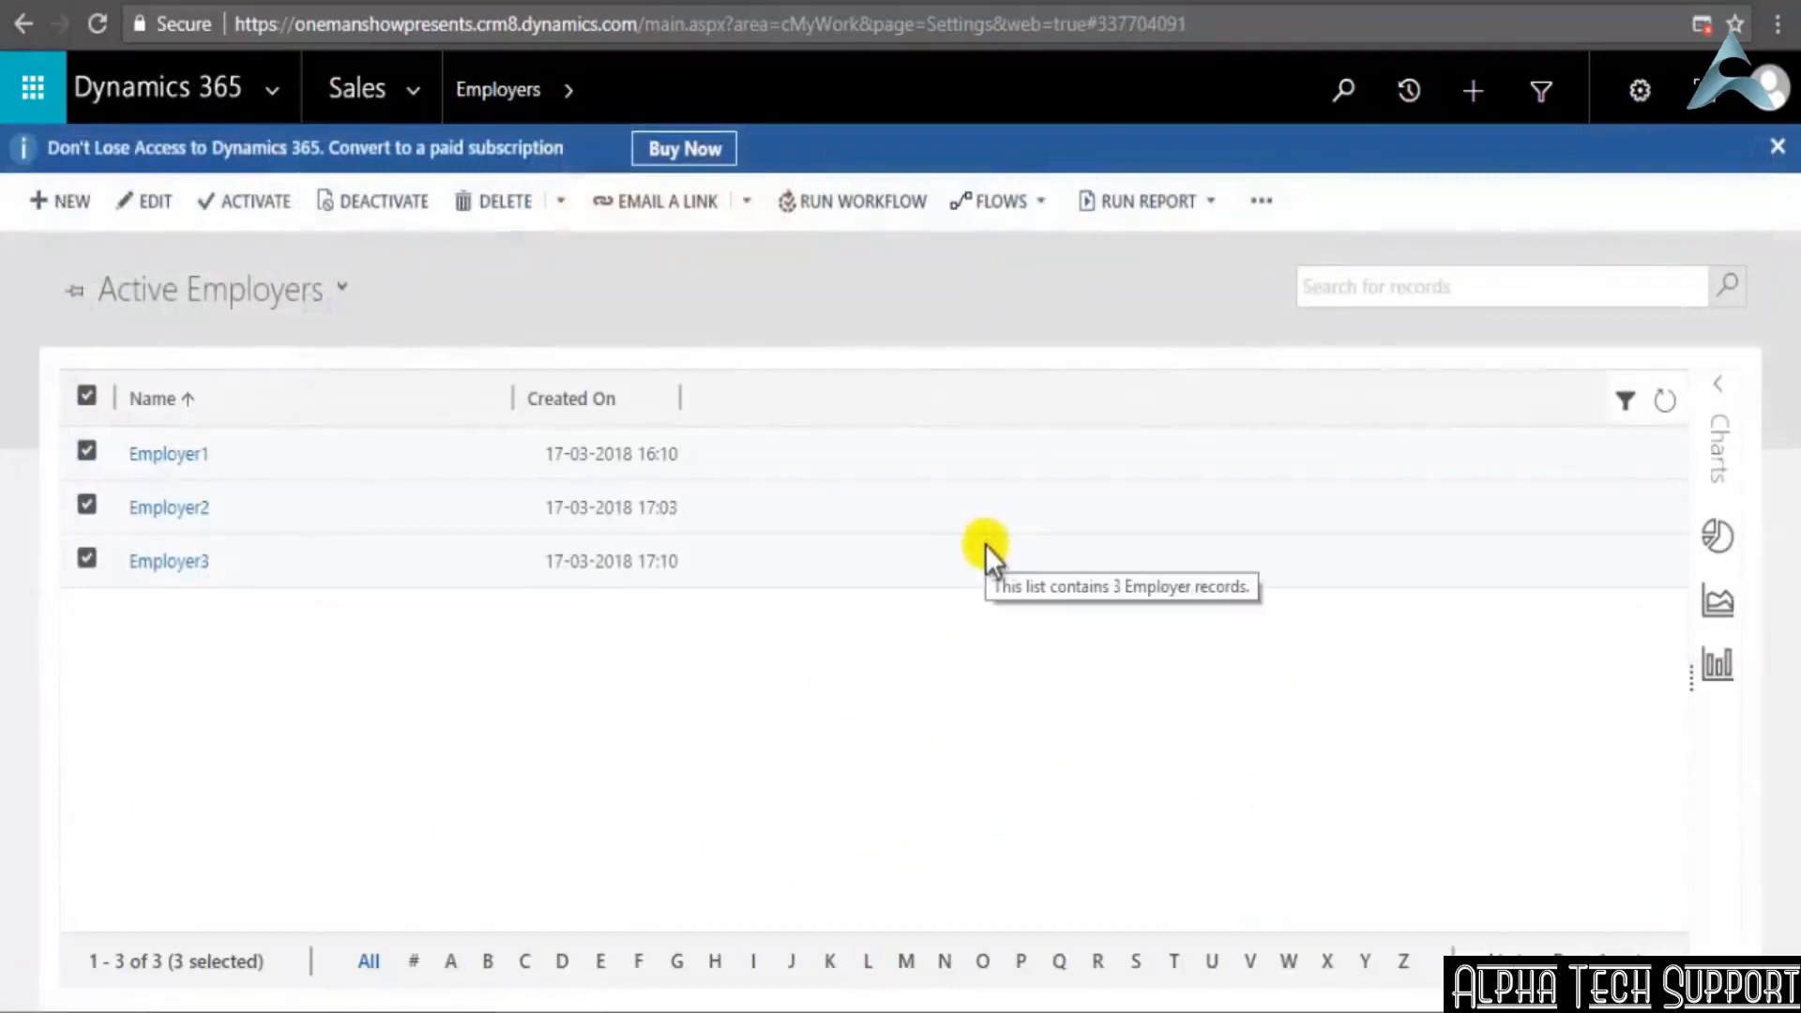
Search the Active Employers list for Employer2
{"action": "left_click", "coordinate": [1325, 289]}
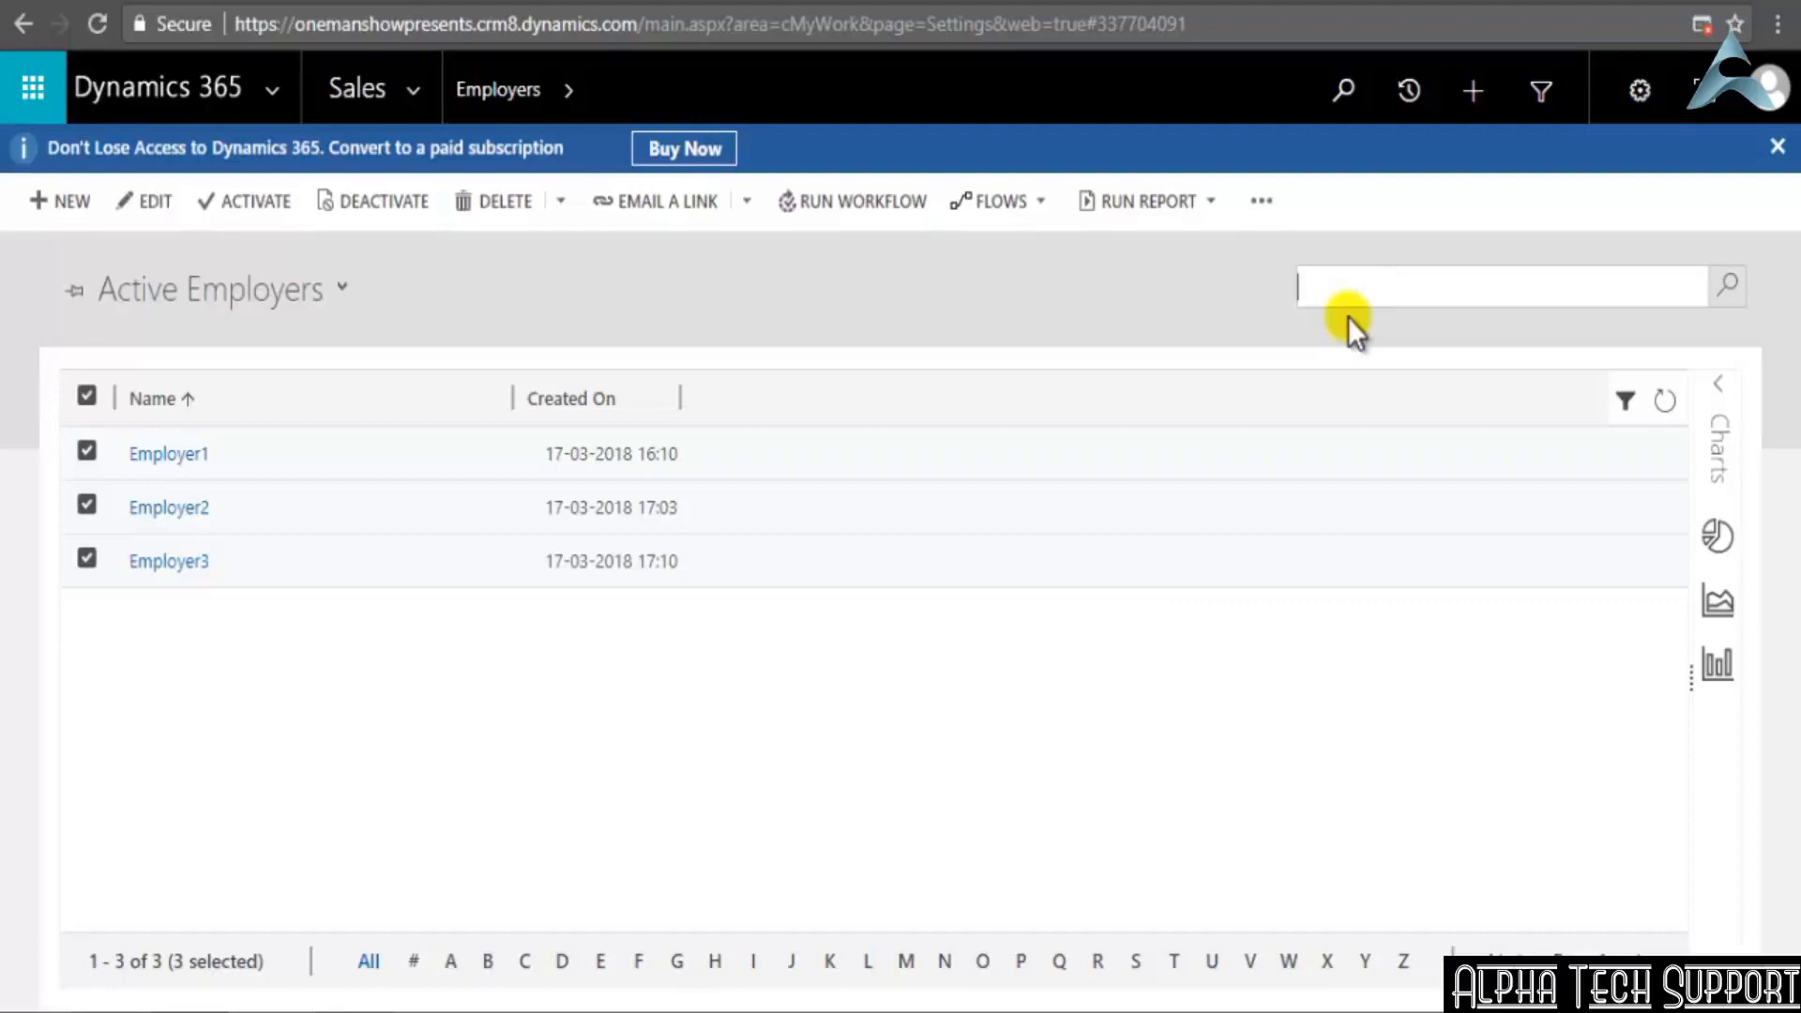
{"action": "left_click", "coordinate": [1489, 288]}
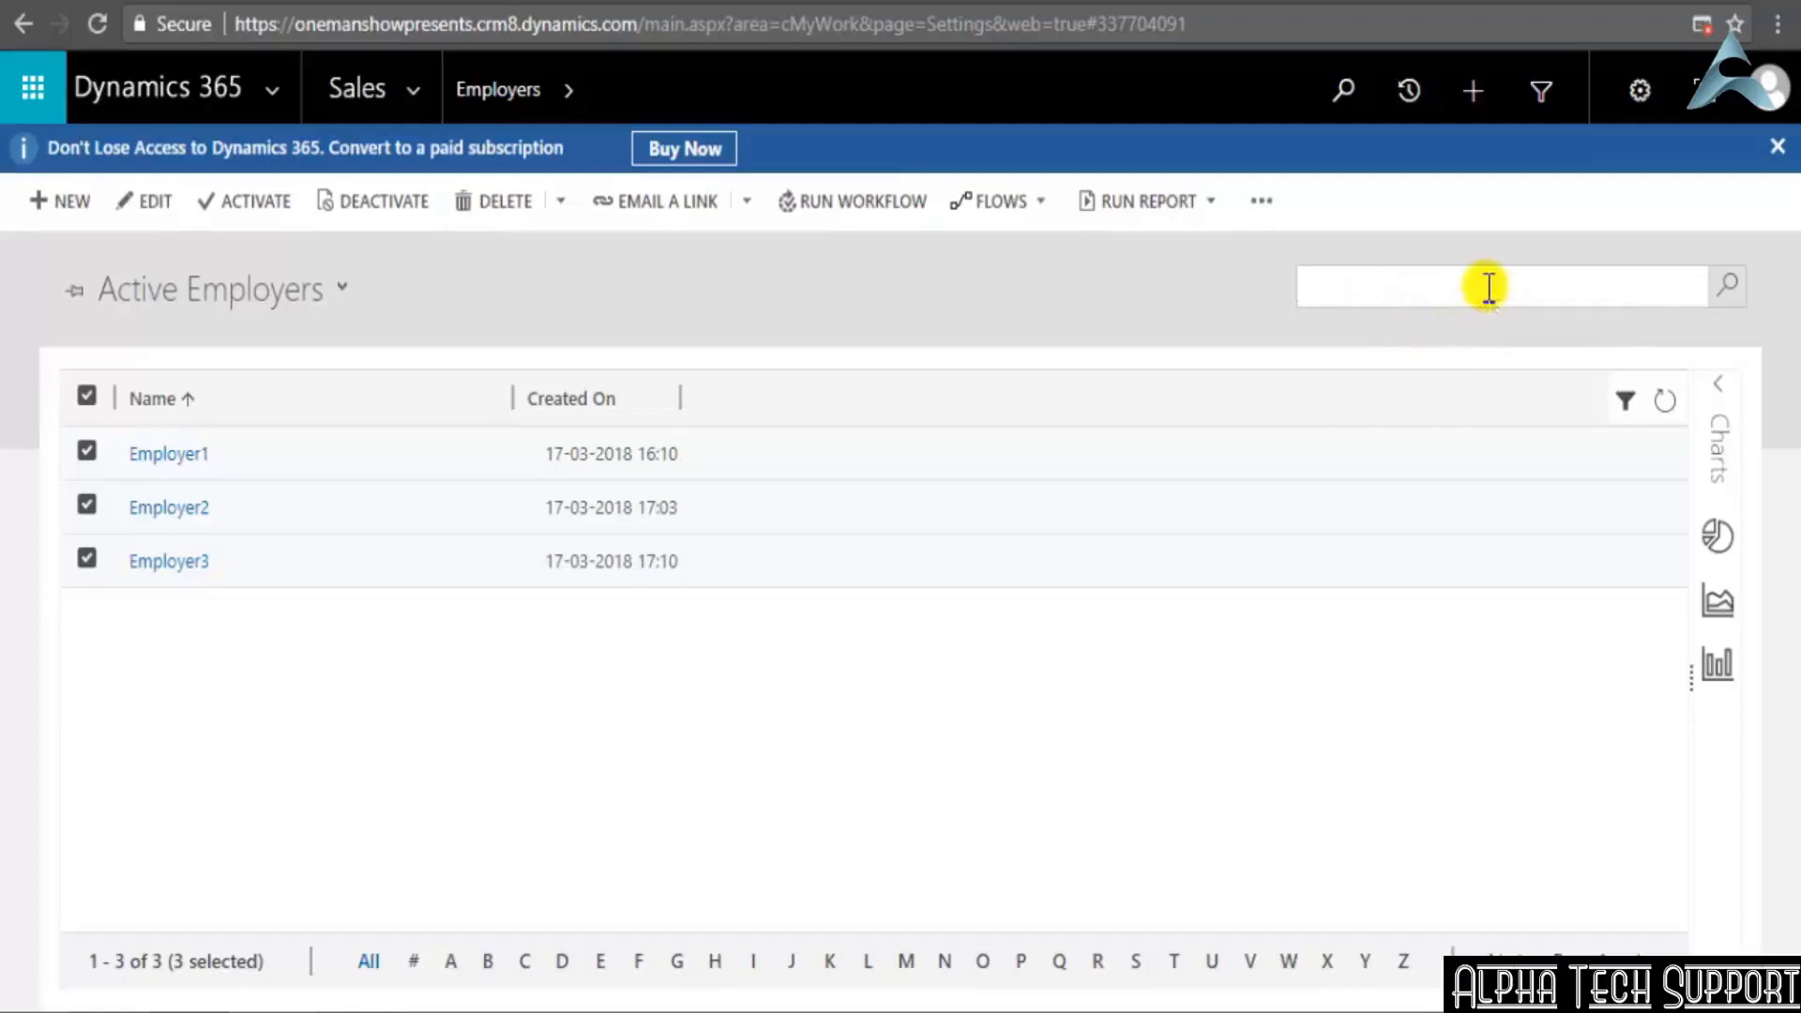
{"action": "type", "text": "Employer2"}
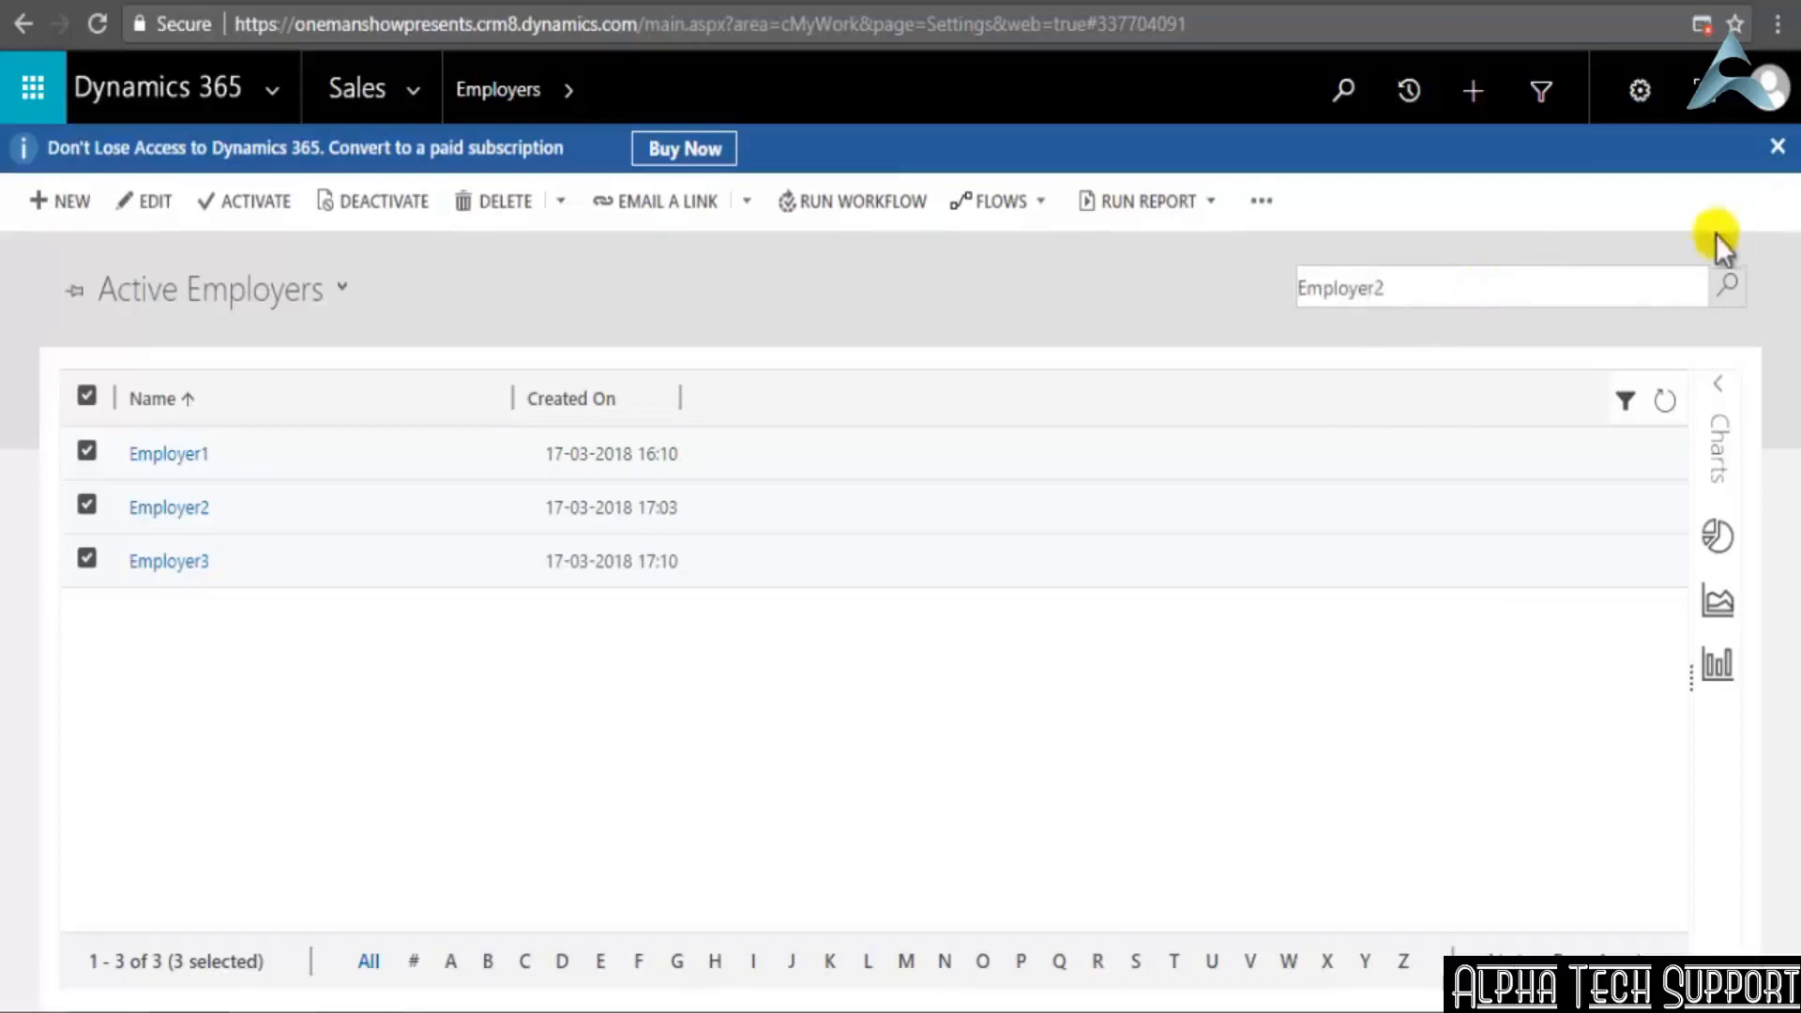
{"action": "left_click", "coordinate": [1726, 286]}
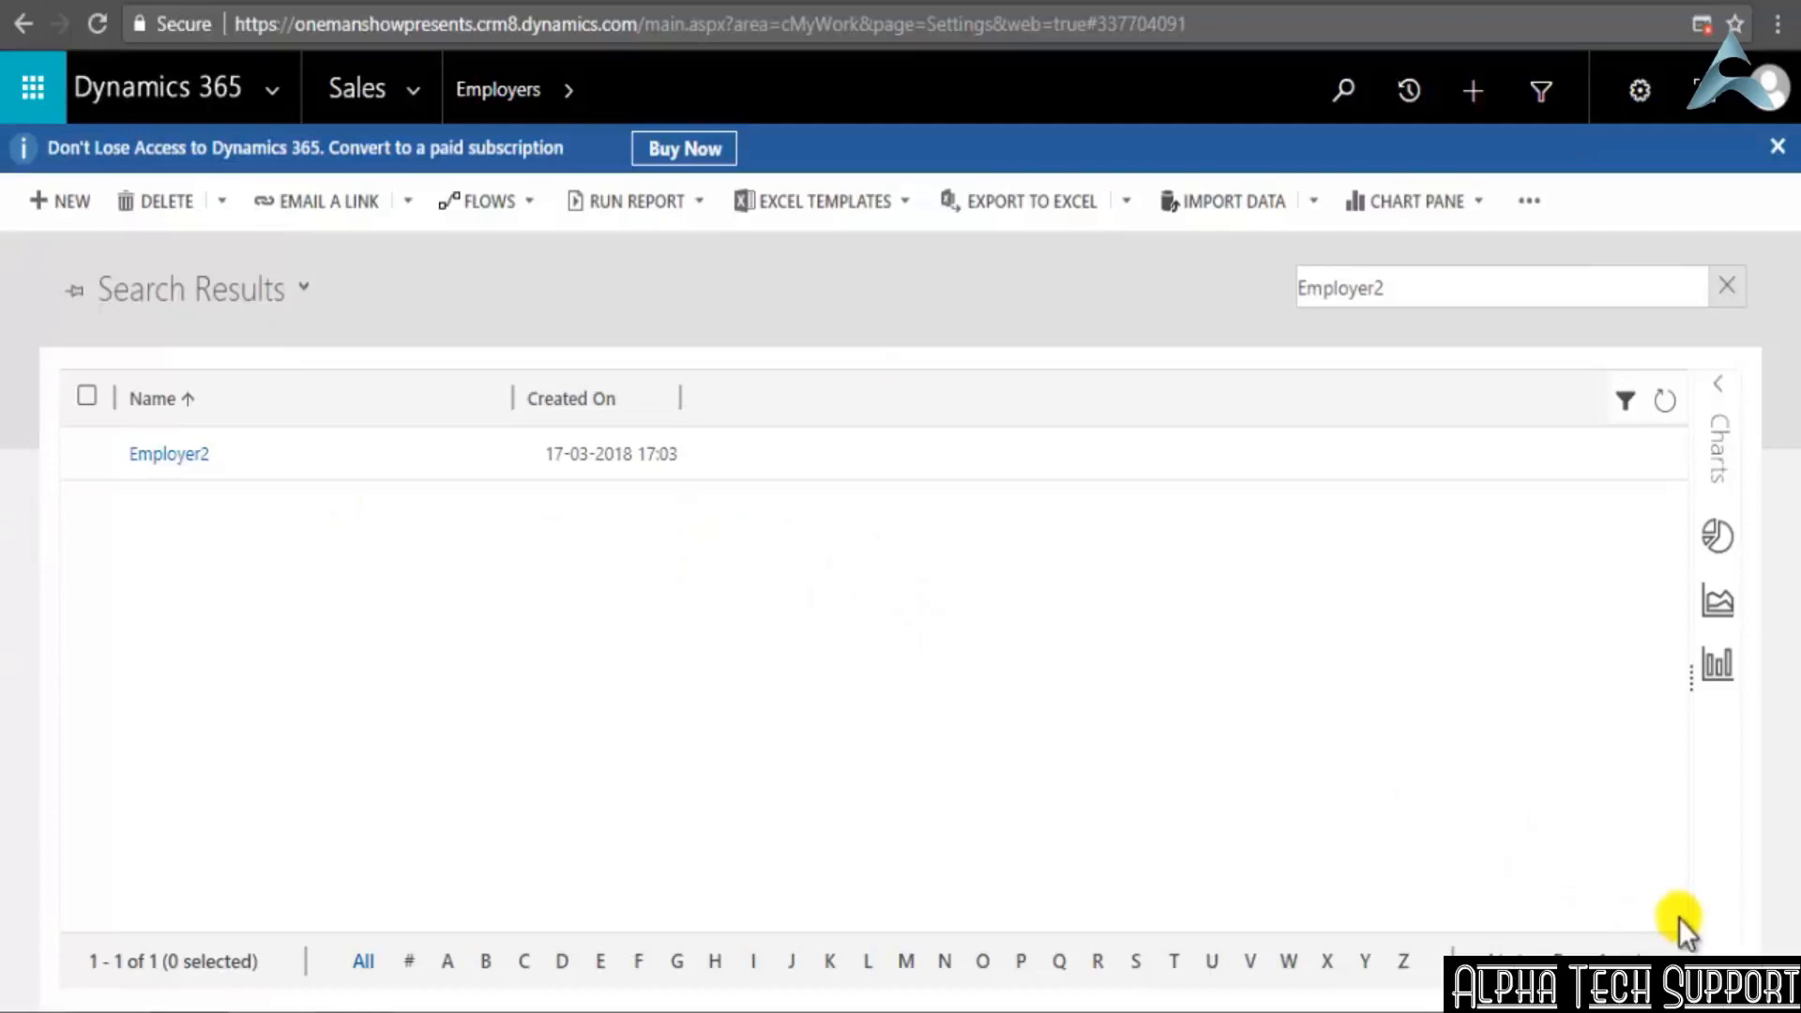
Open Advanced Find for Employers and review the available record types and saved views
{"action": "left_click", "coordinate": [1343, 90]}
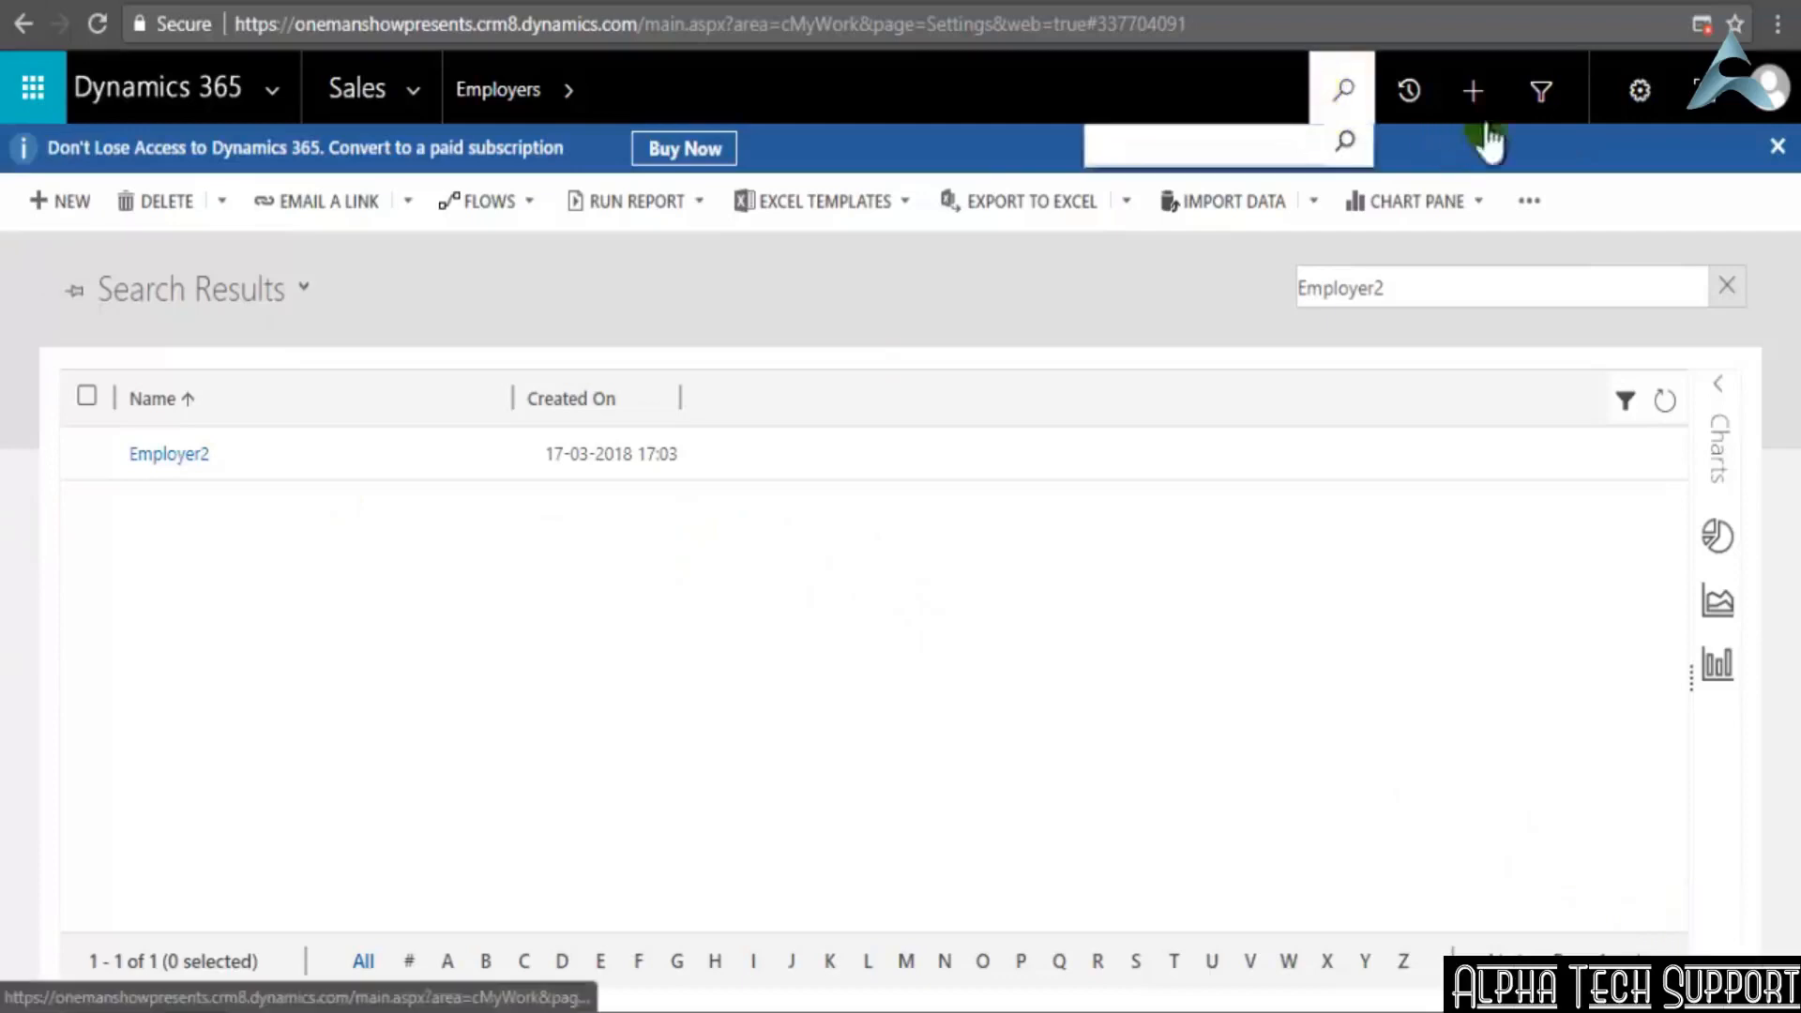
{"action": "left_click", "coordinate": [1546, 89]}
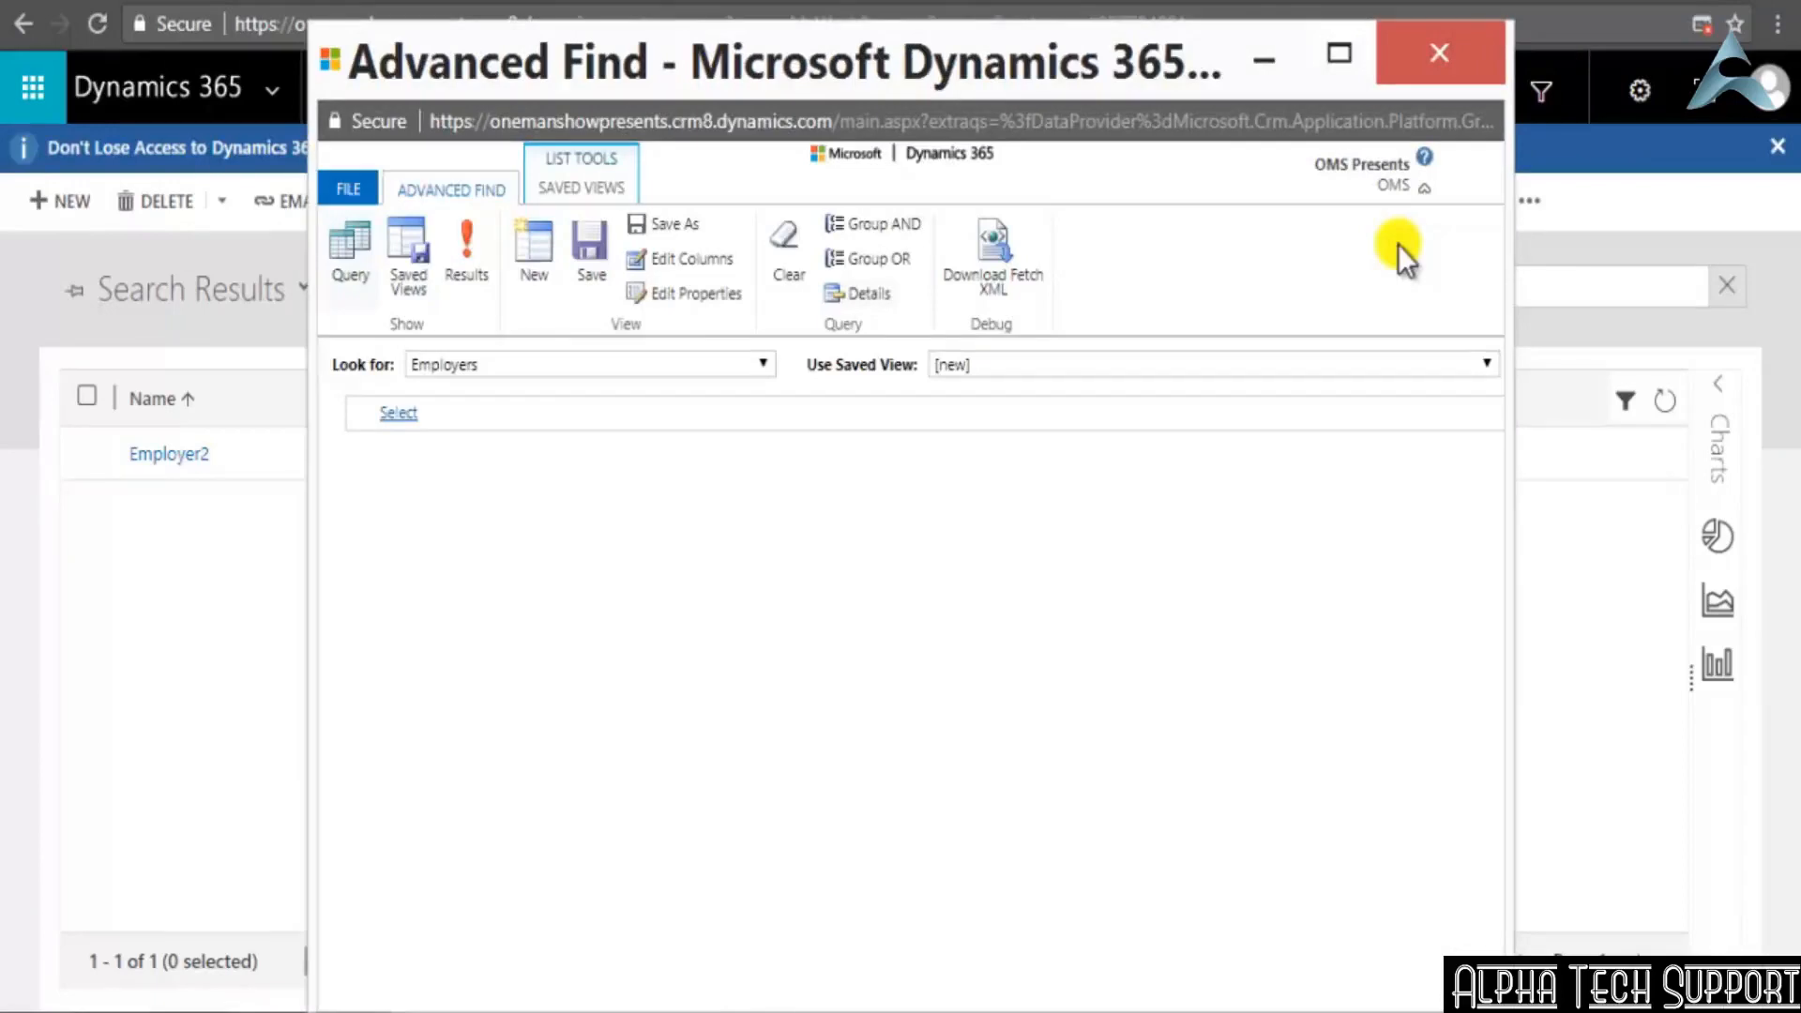
{"action": "left_click", "coordinate": [763, 364]}
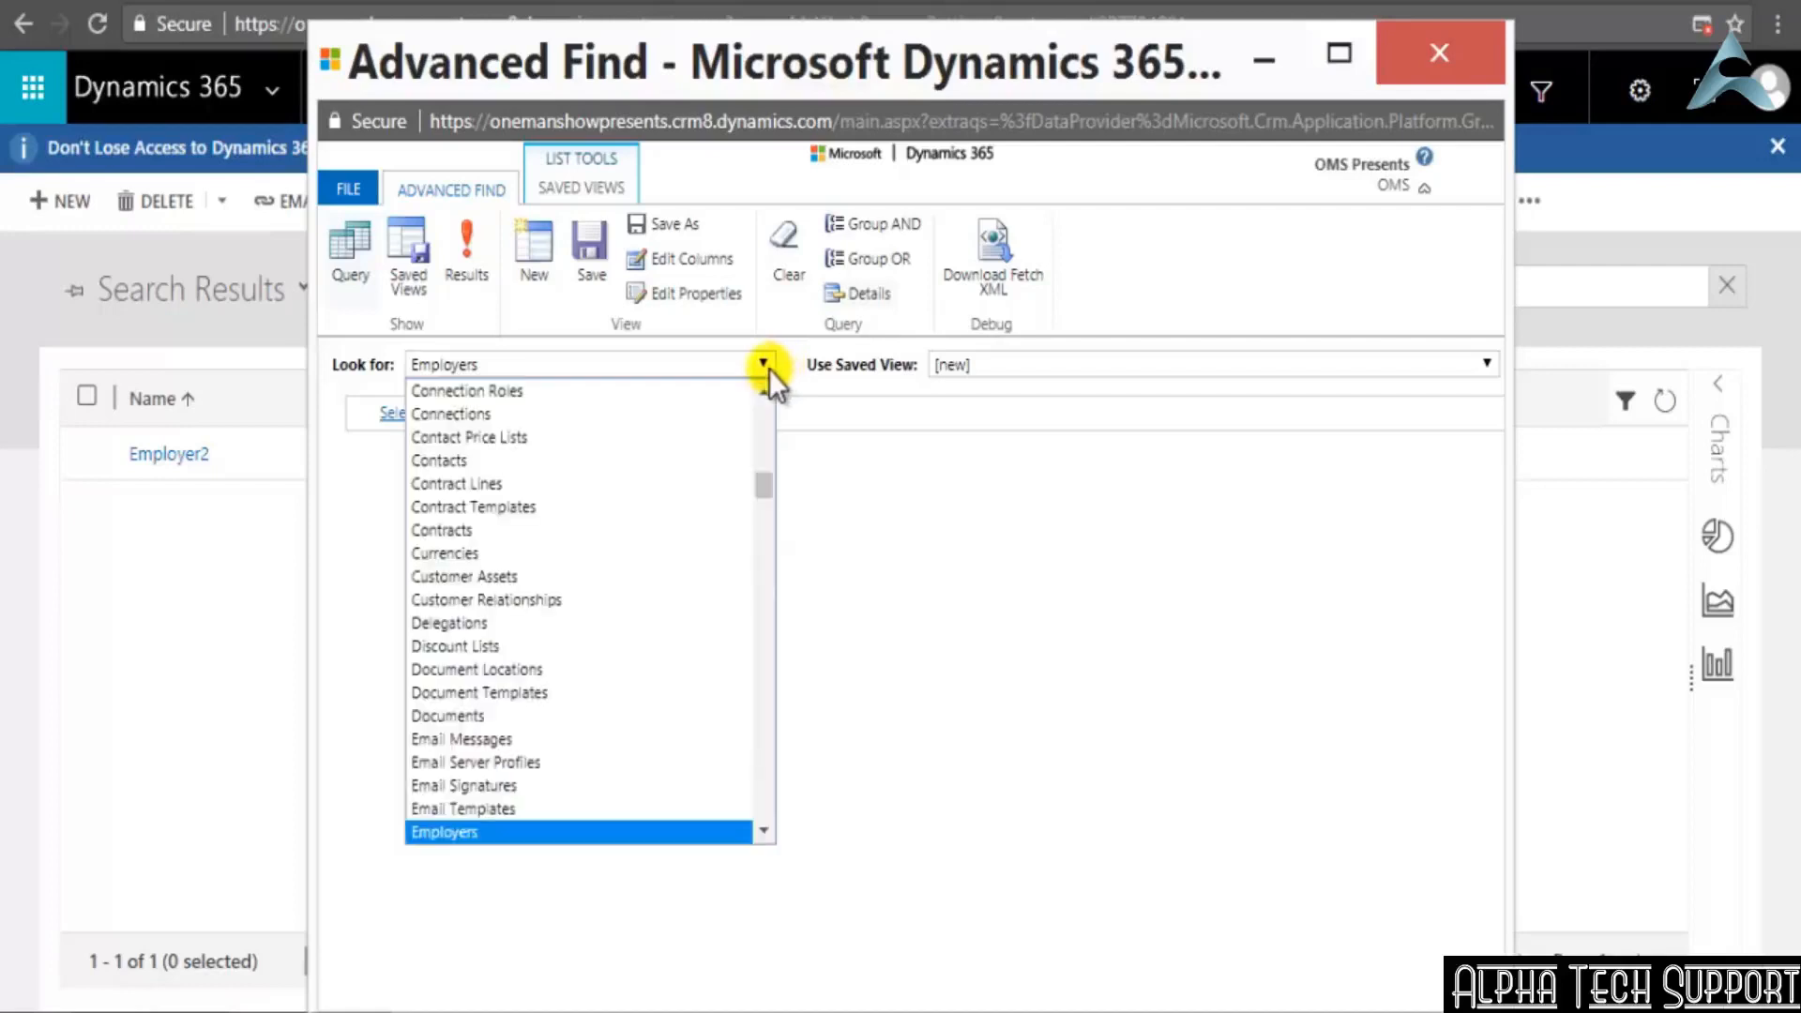
{"action": "left_click", "coordinate": [769, 369]}
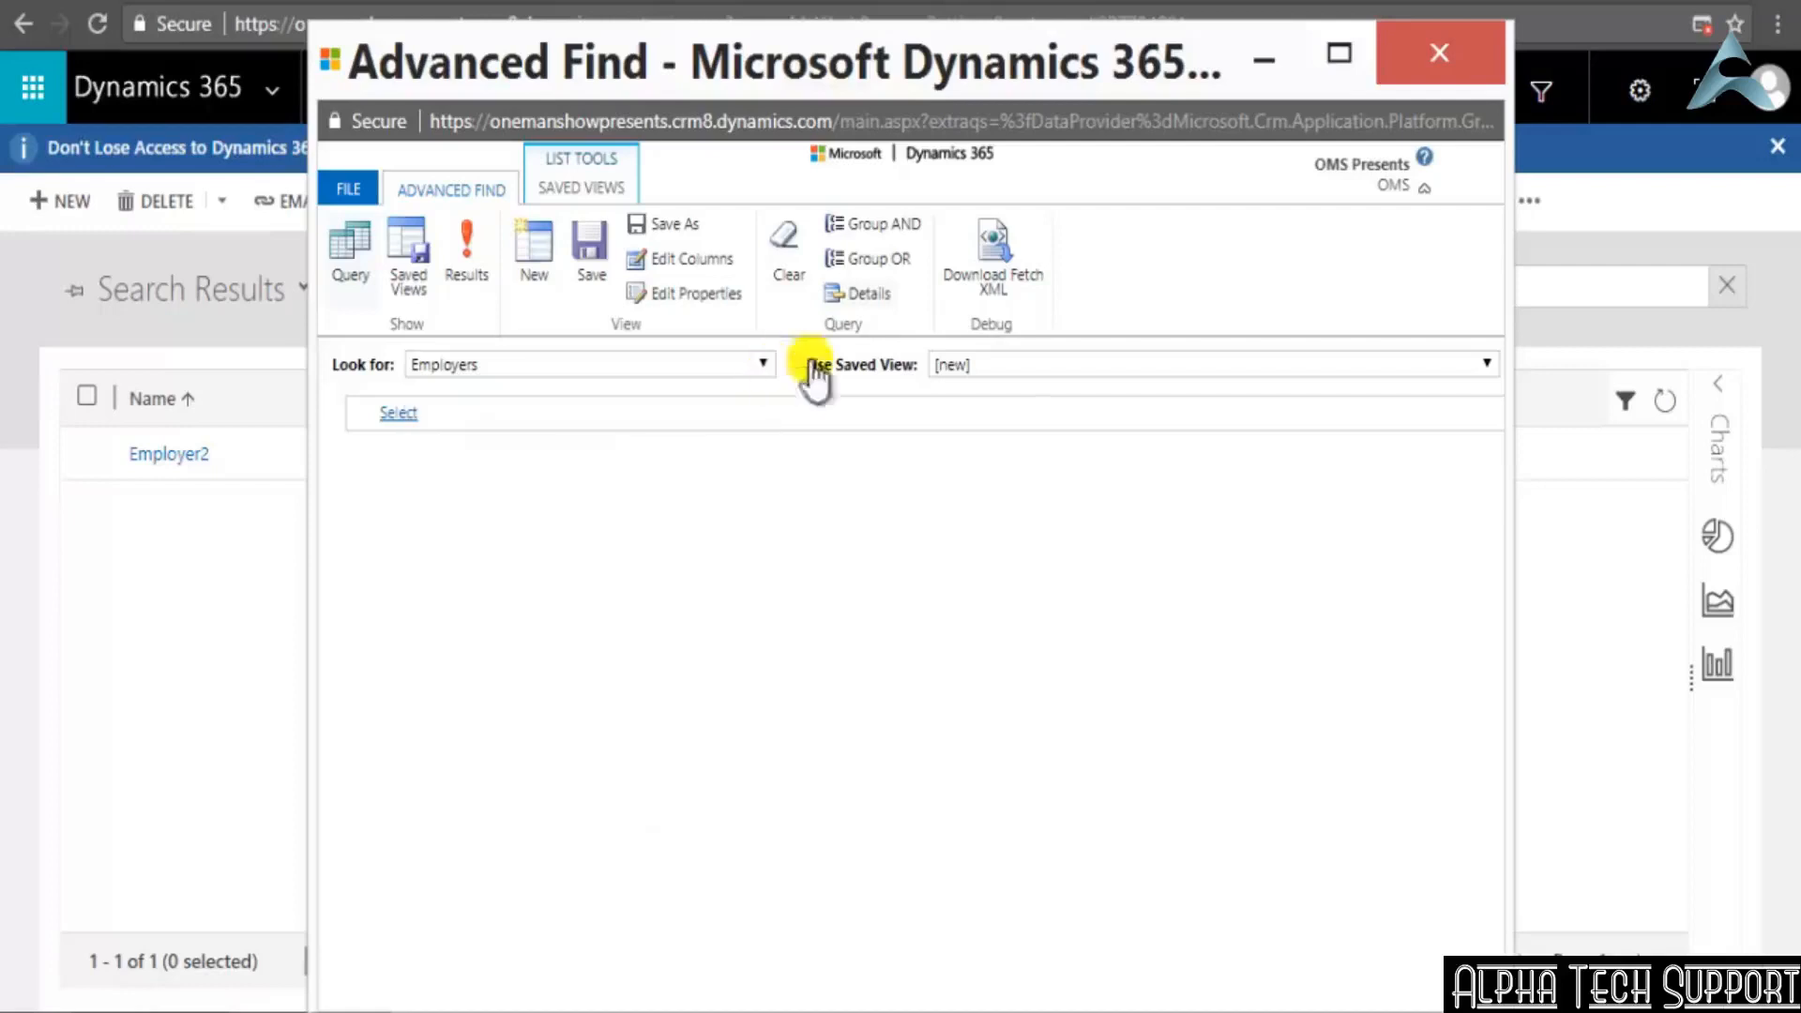
{"action": "left_click", "coordinate": [1005, 373]}
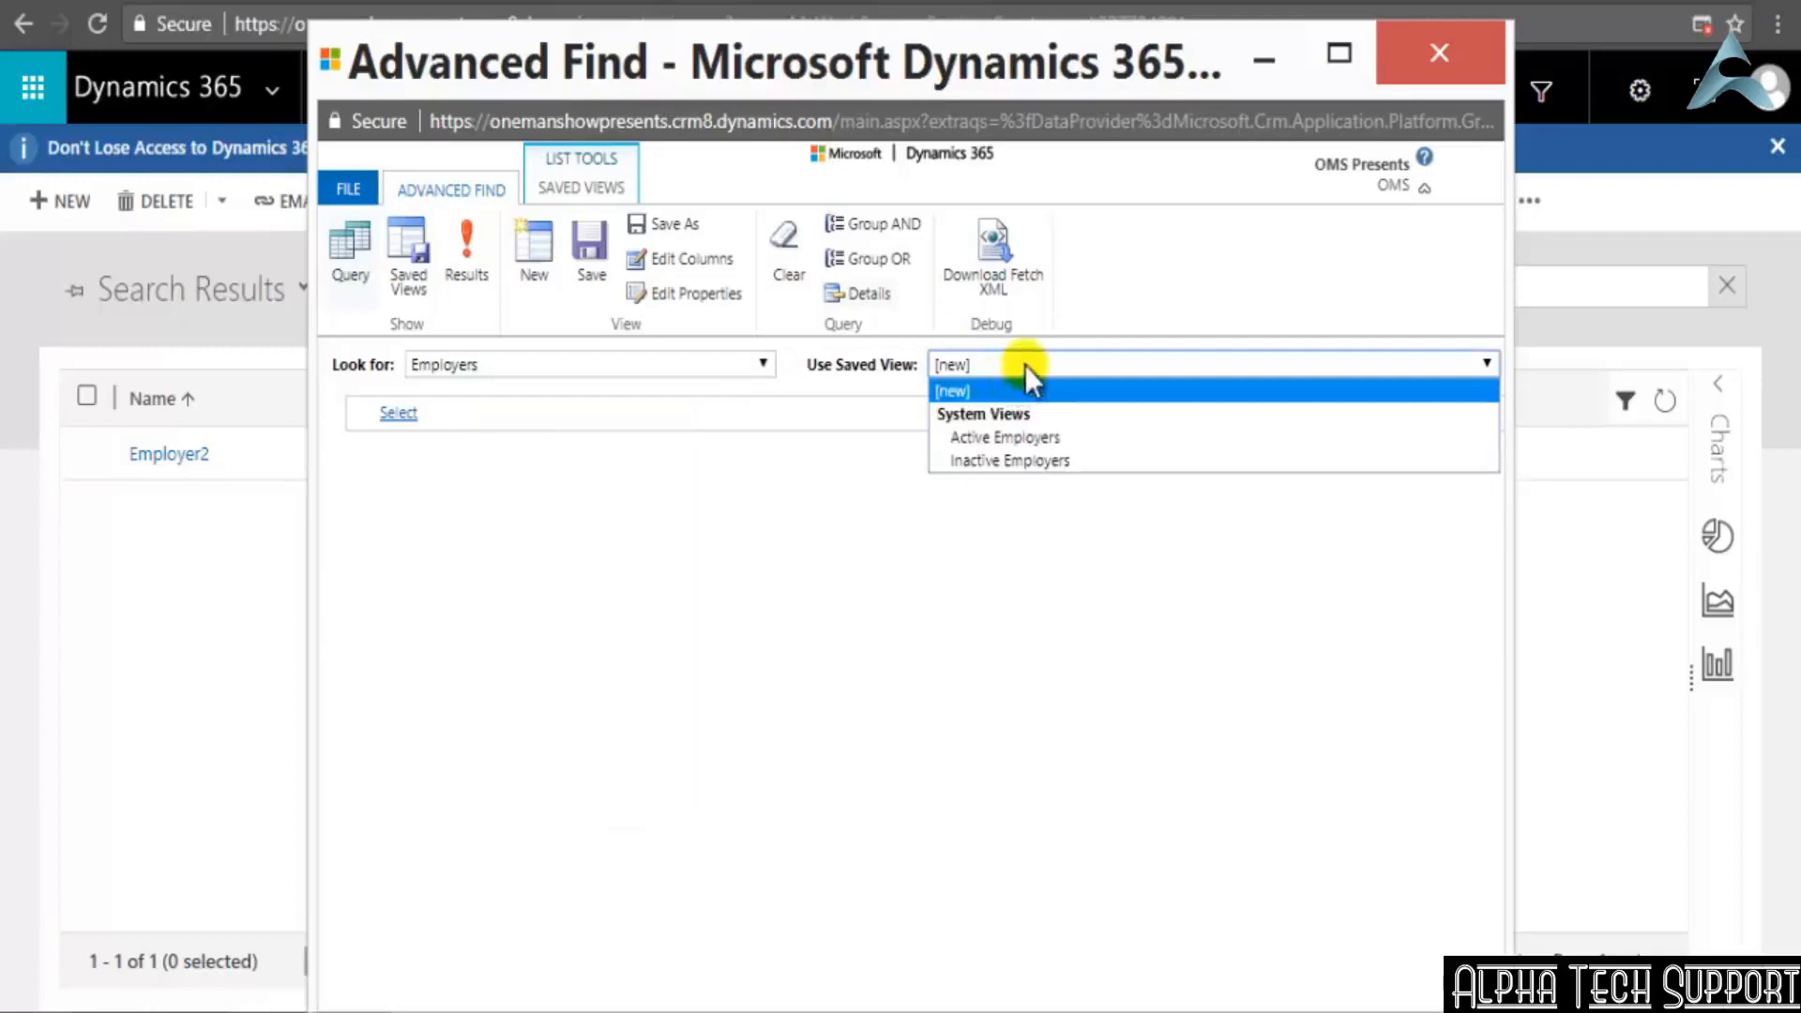
{"action": "left_click", "coordinate": [1025, 366]}
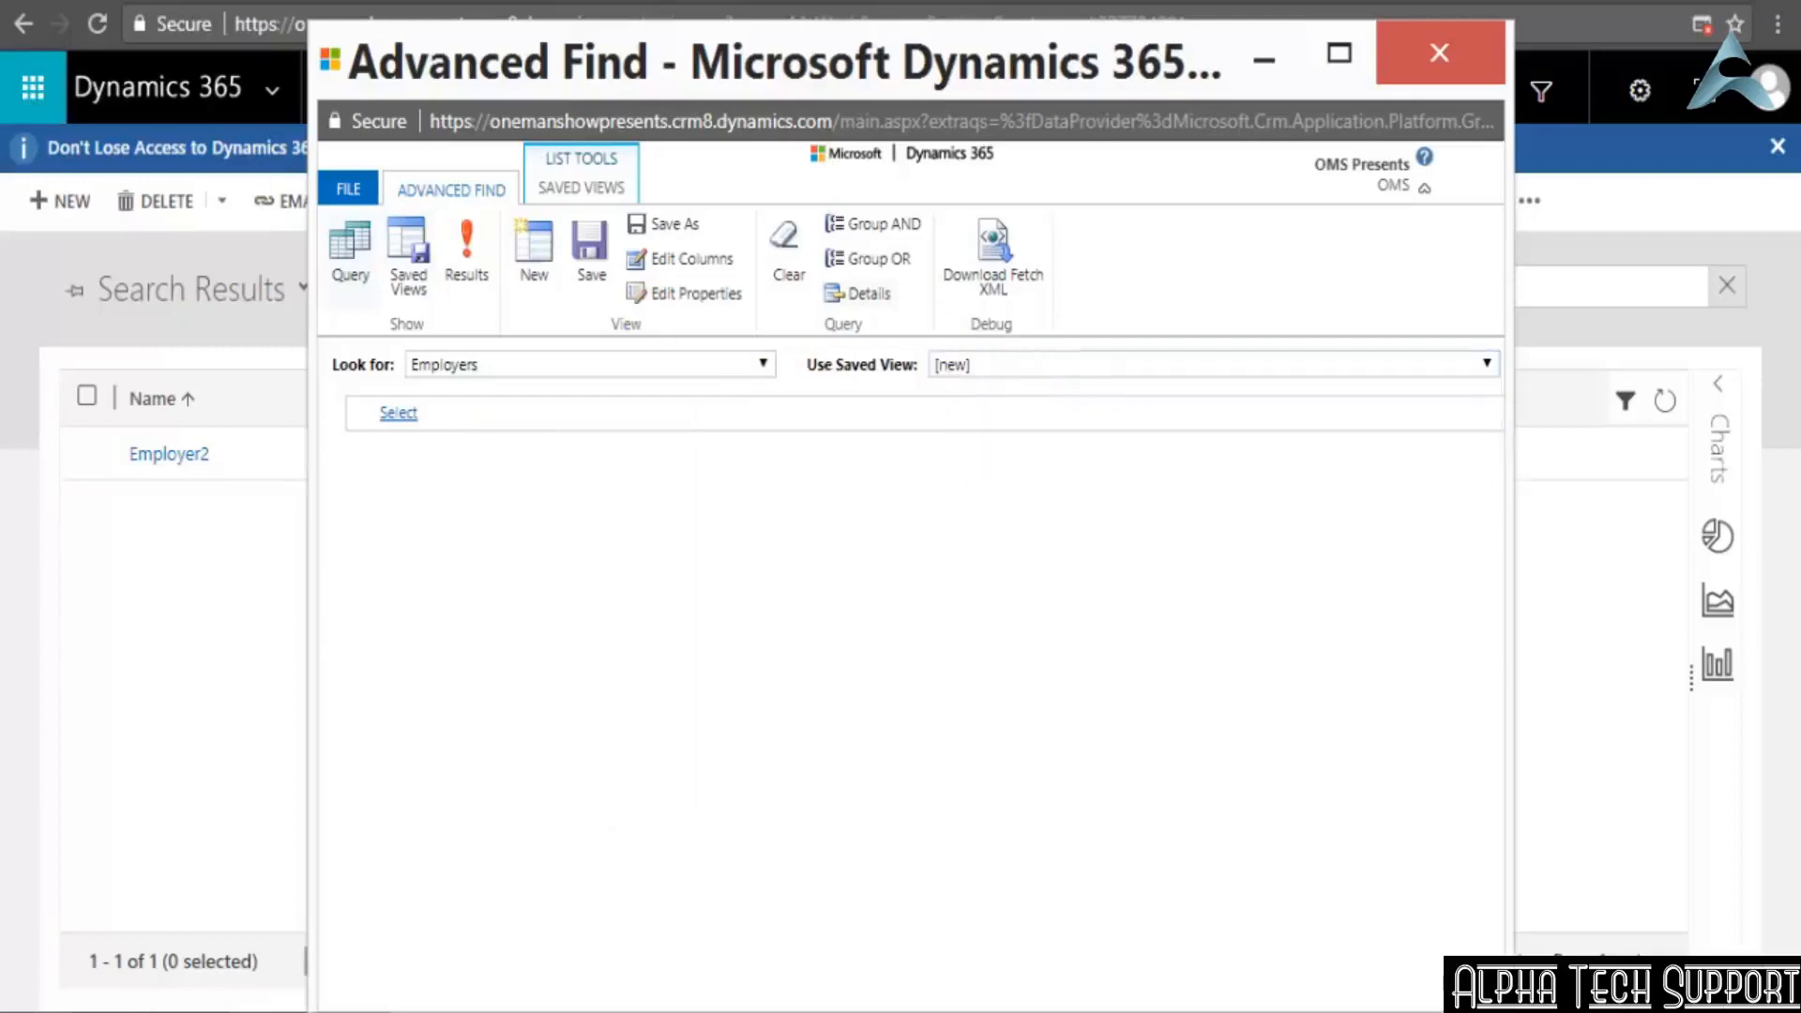
Add a query condition for Employers with Created On set to On 17-03-2018
{"action": "left_click", "coordinate": [398, 412]}
{"action": "left_click", "coordinate": [756, 410]}
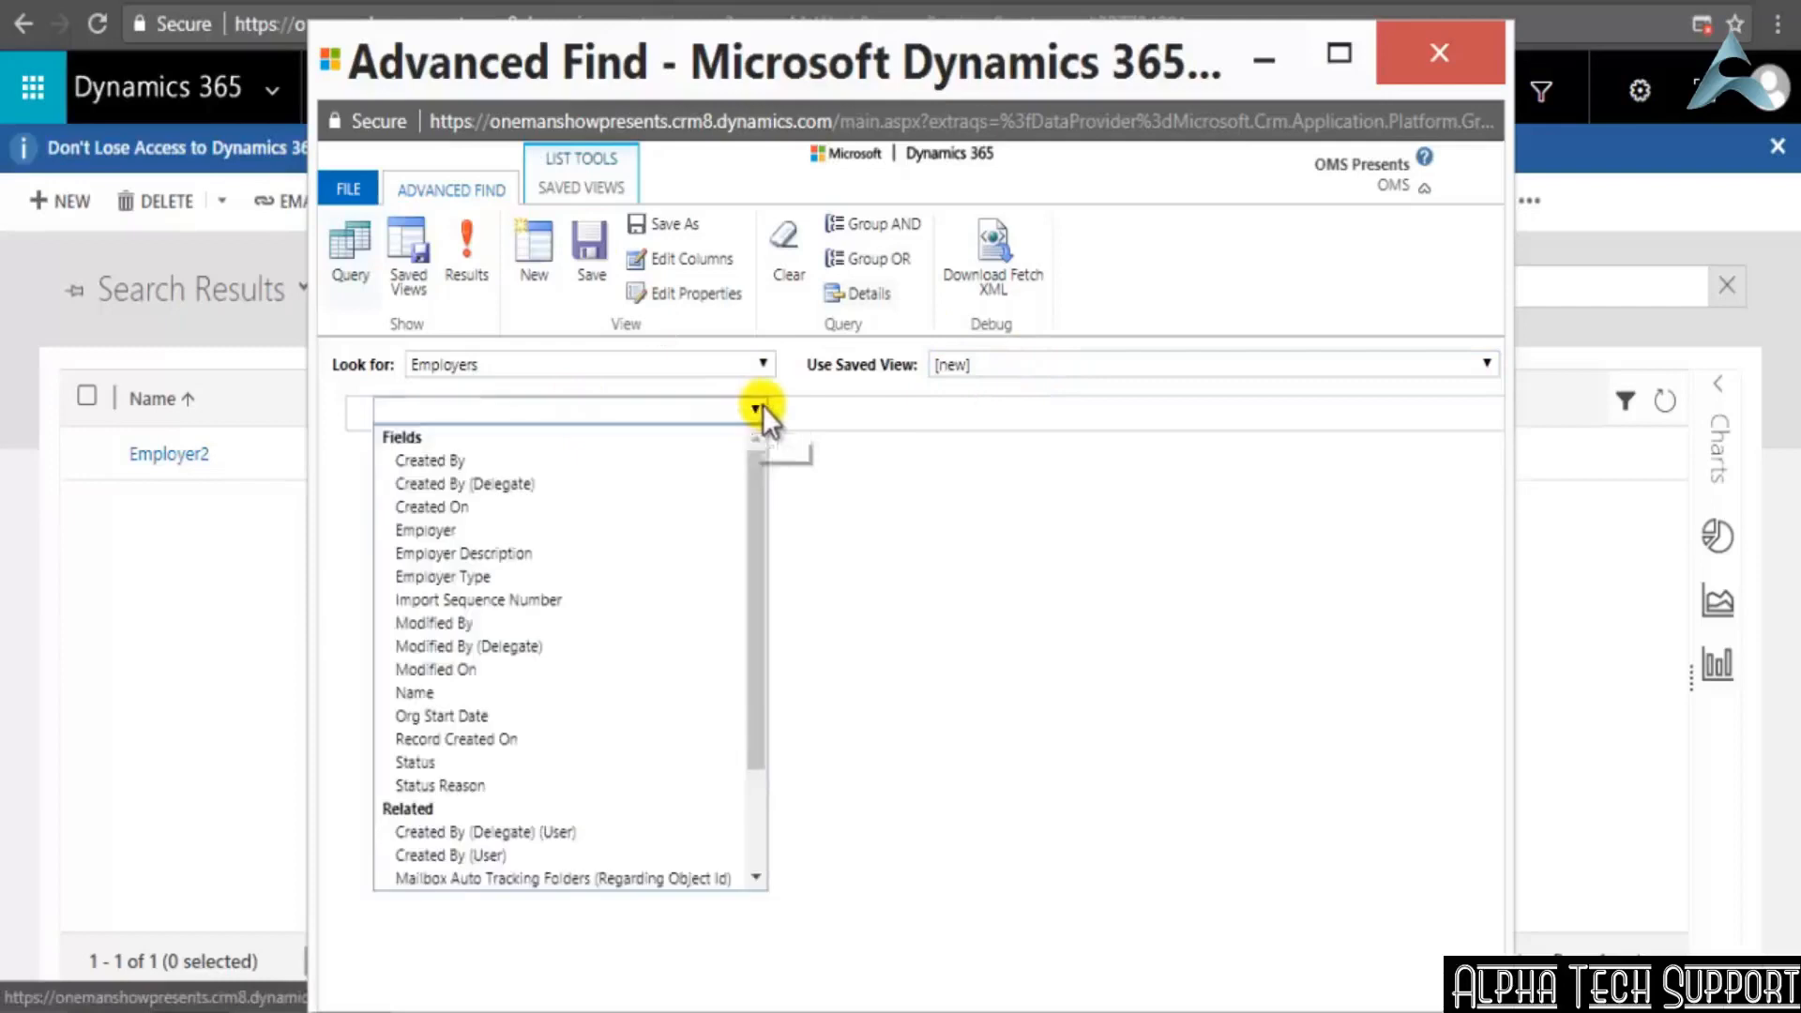
{"action": "left_click", "coordinate": [599, 515]}
{"action": "left_click", "coordinate": [814, 413]}
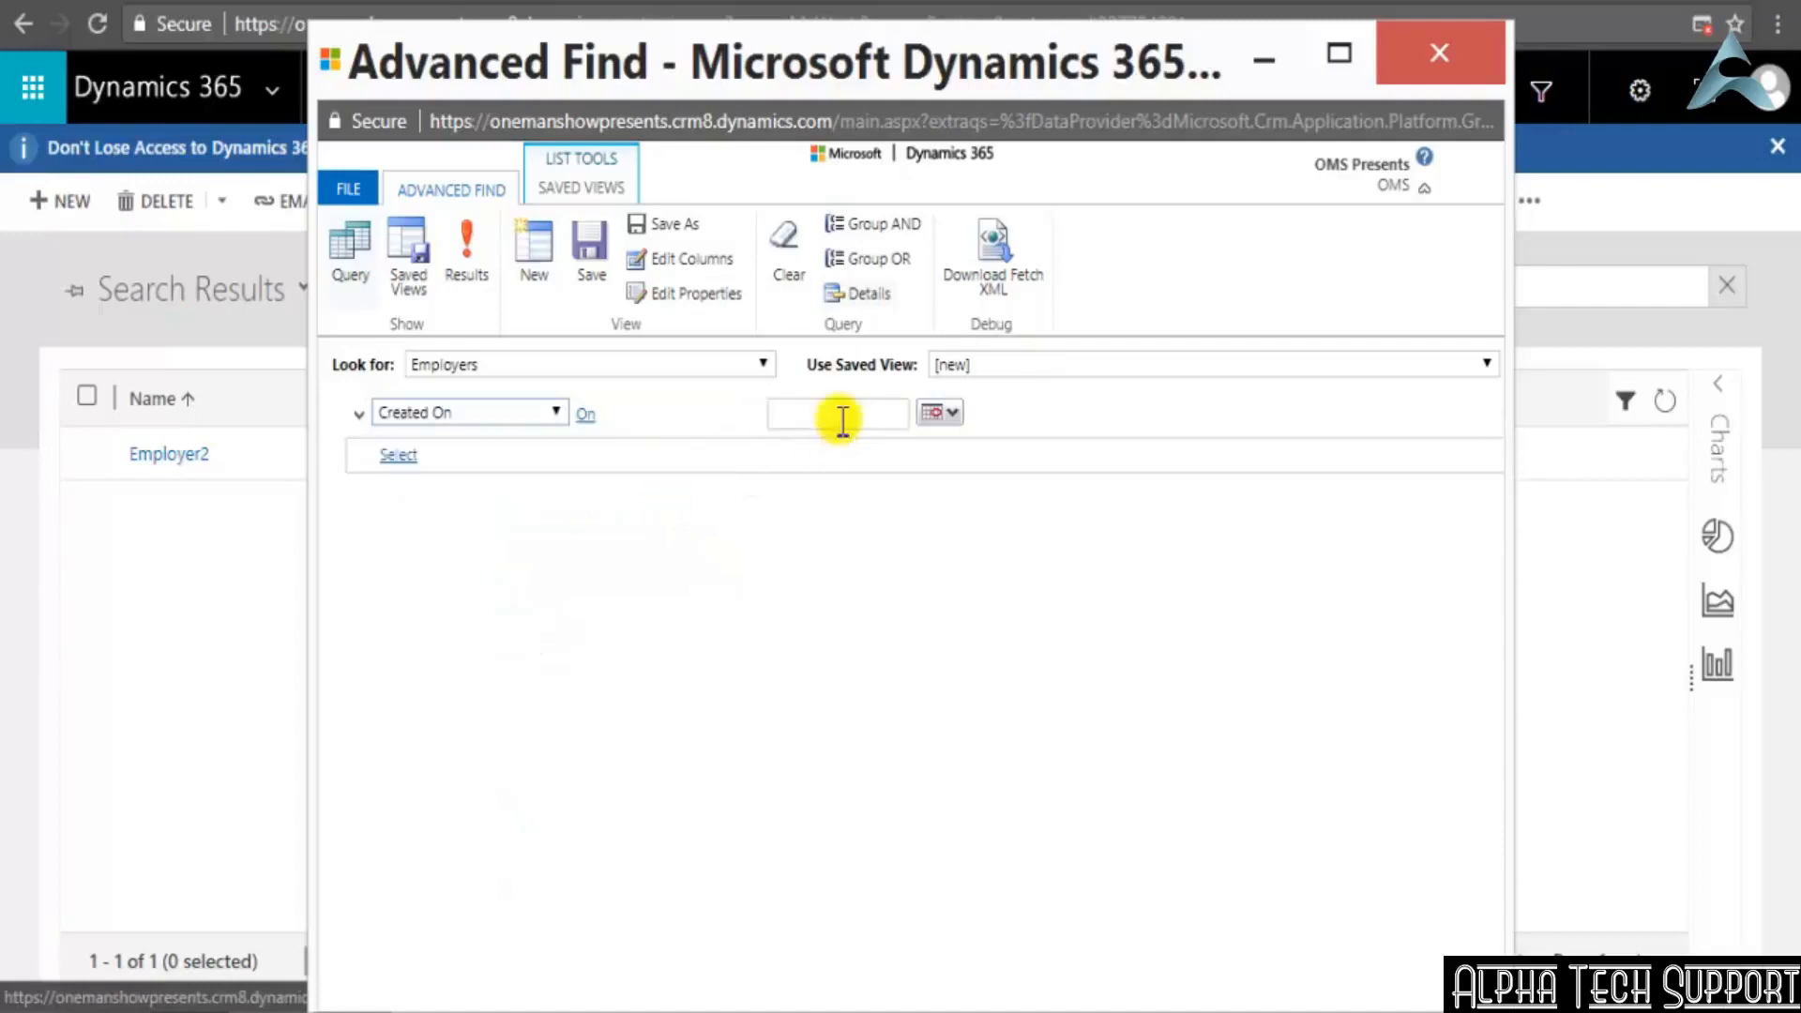
{"action": "left_click", "coordinate": [929, 414]}
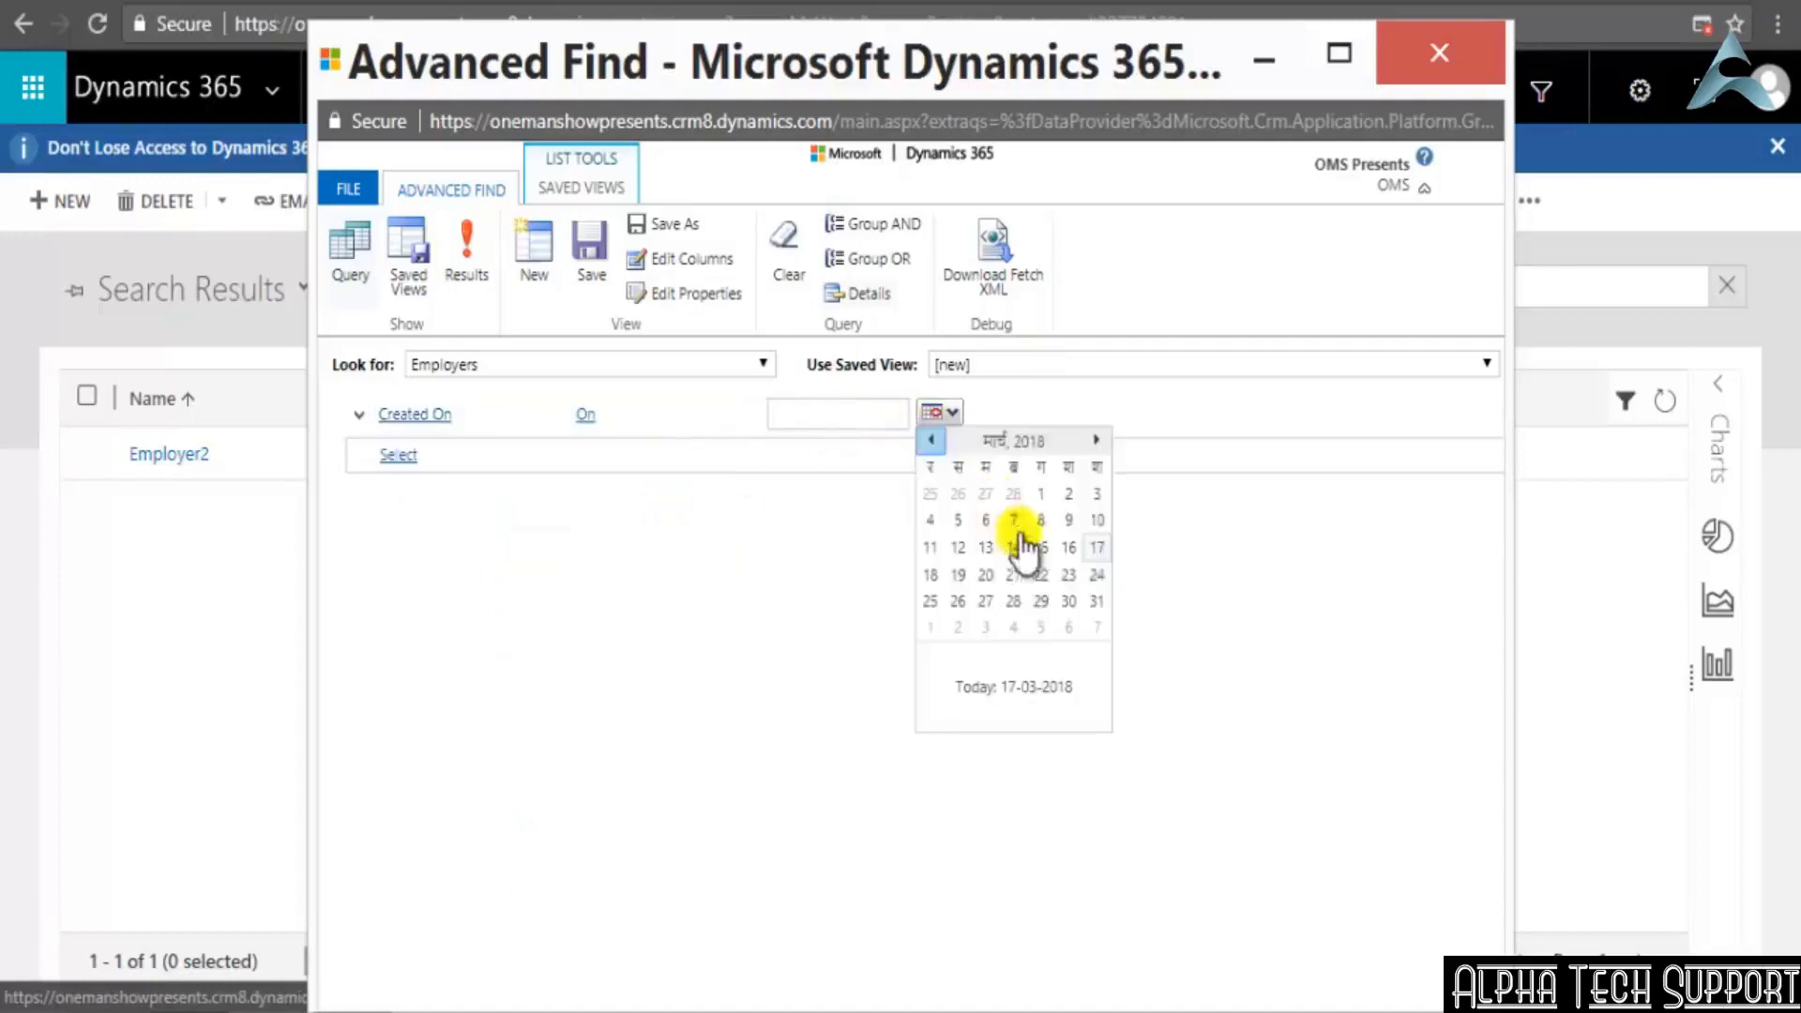
{"action": "left_click", "coordinate": [1088, 553]}
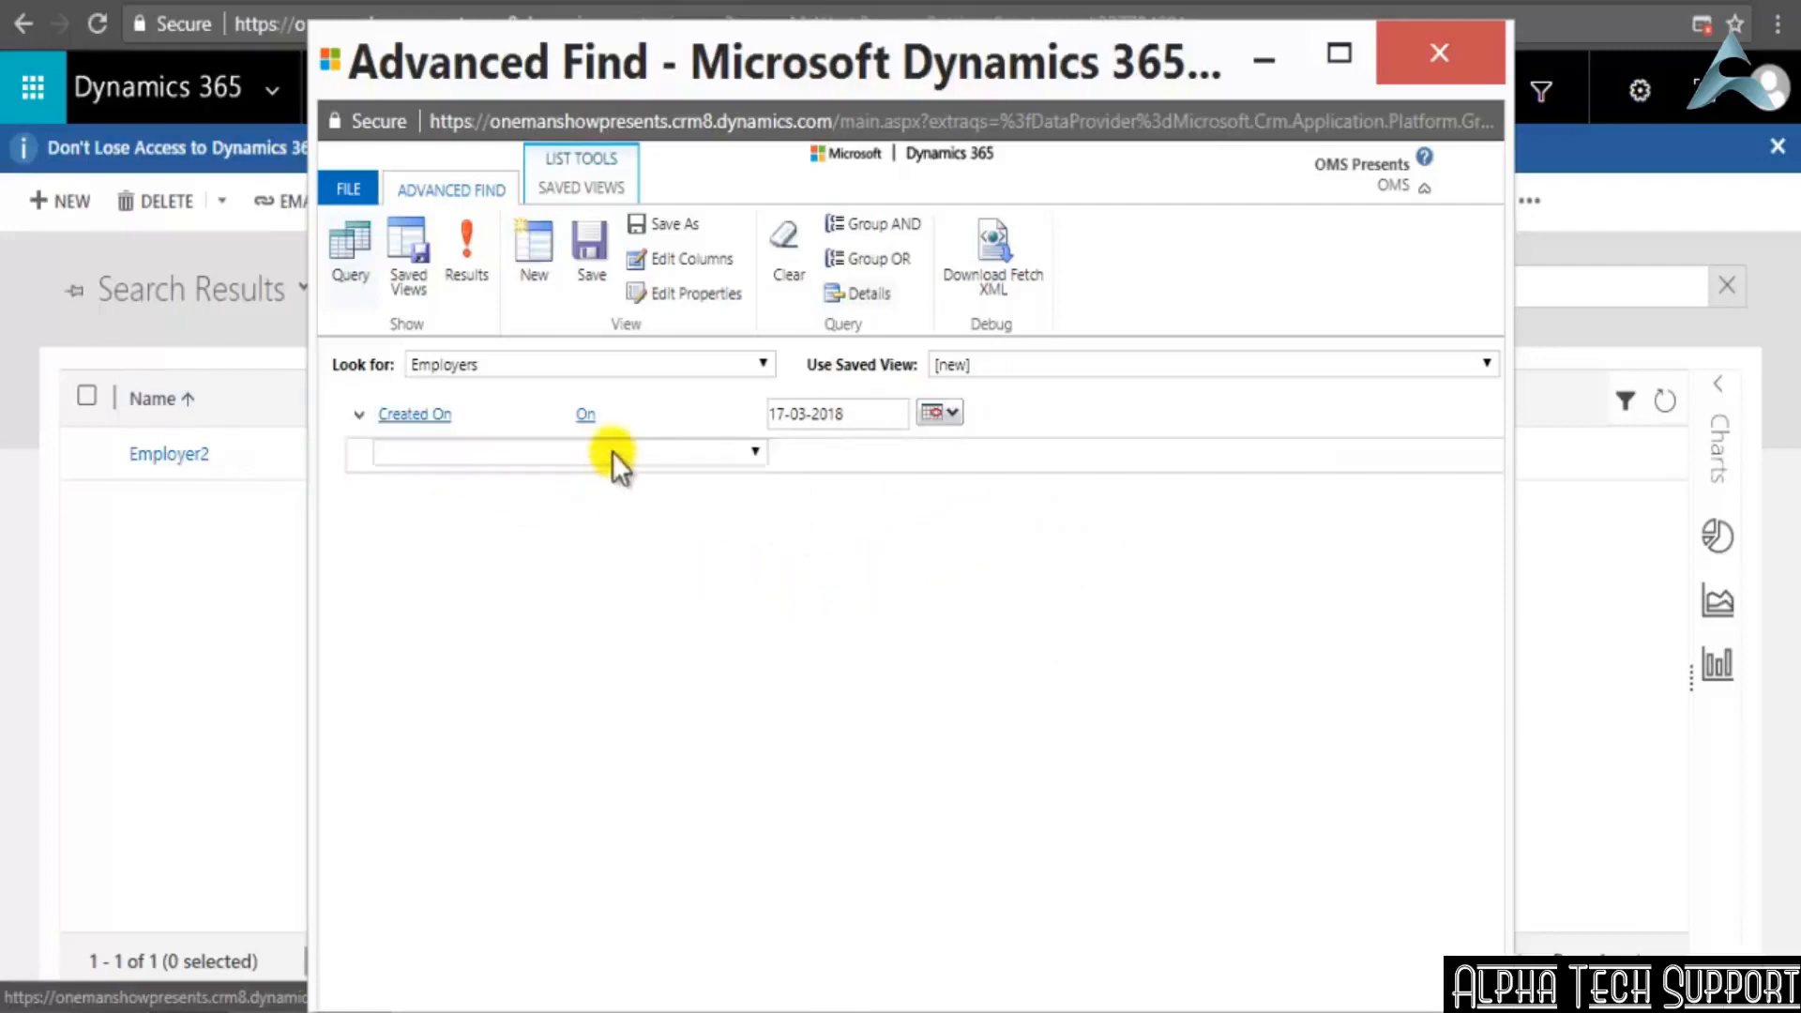
Save the Employers query as a new view named NewDay and close Advanced Find
{"action": "left_click", "coordinate": [589, 251]}
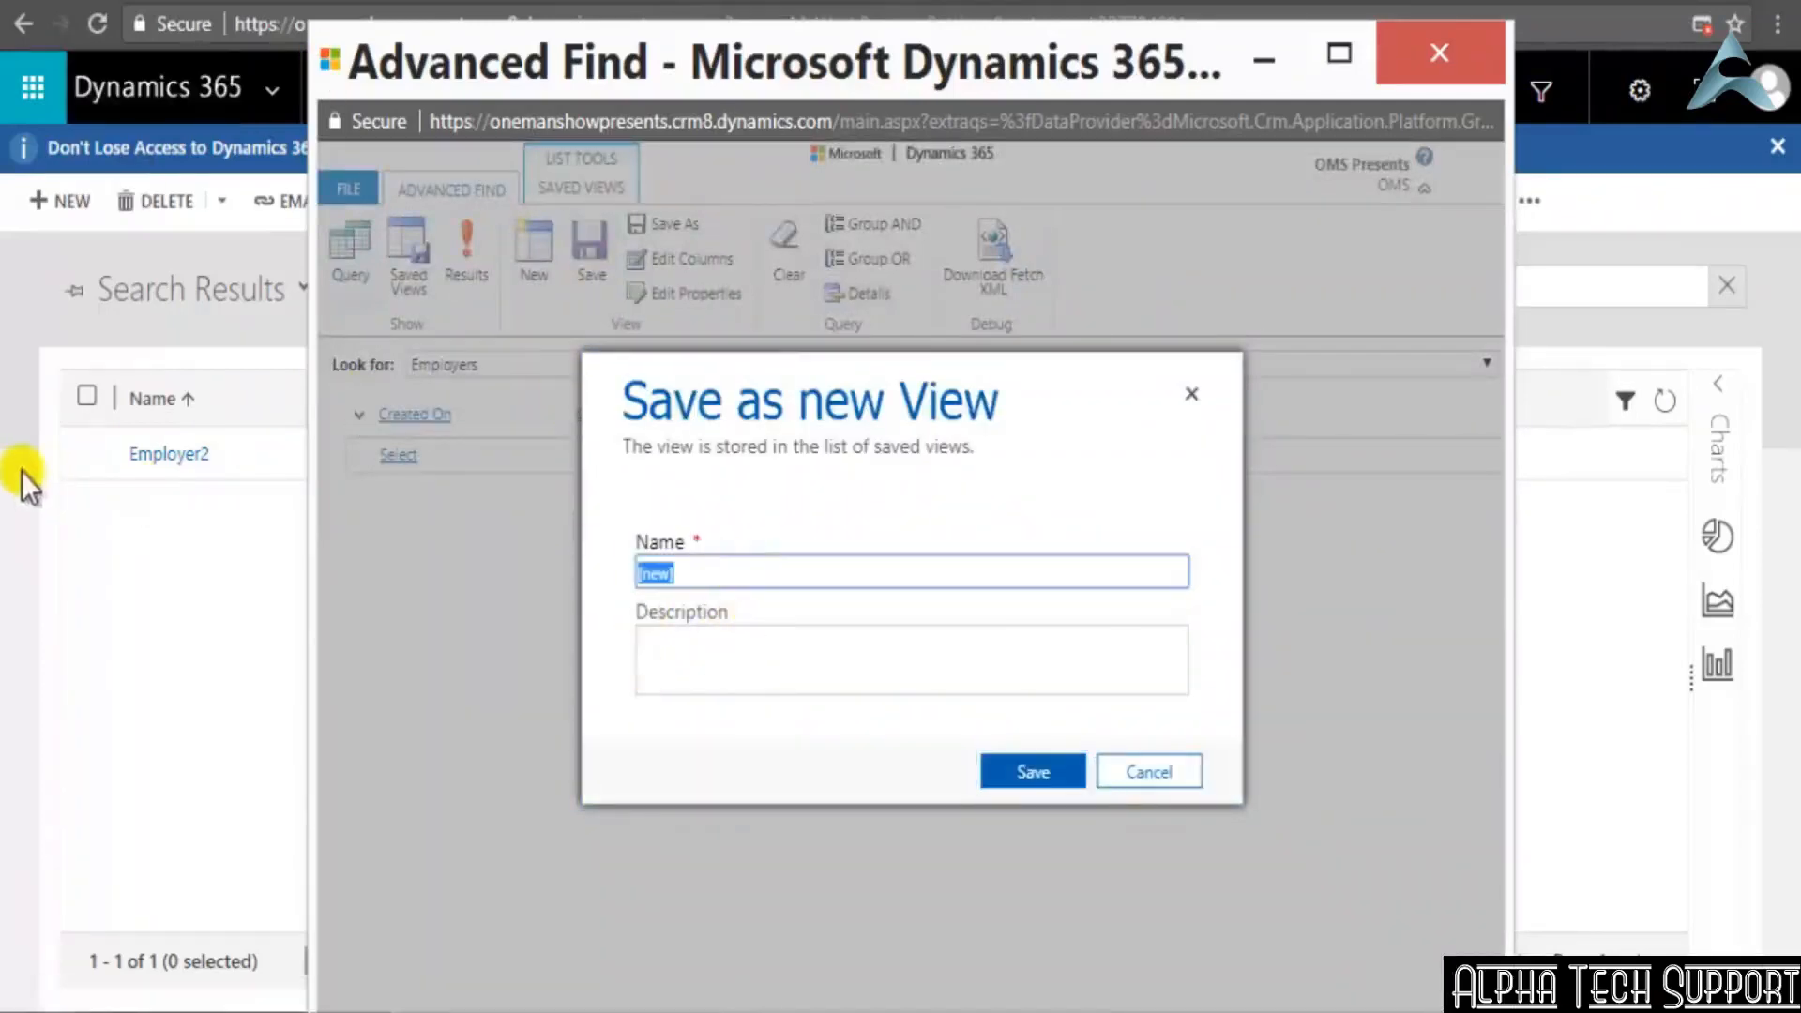
{"action": "type", "text": "NewDay"}
{"action": "left_click", "coordinate": [1018, 771]}
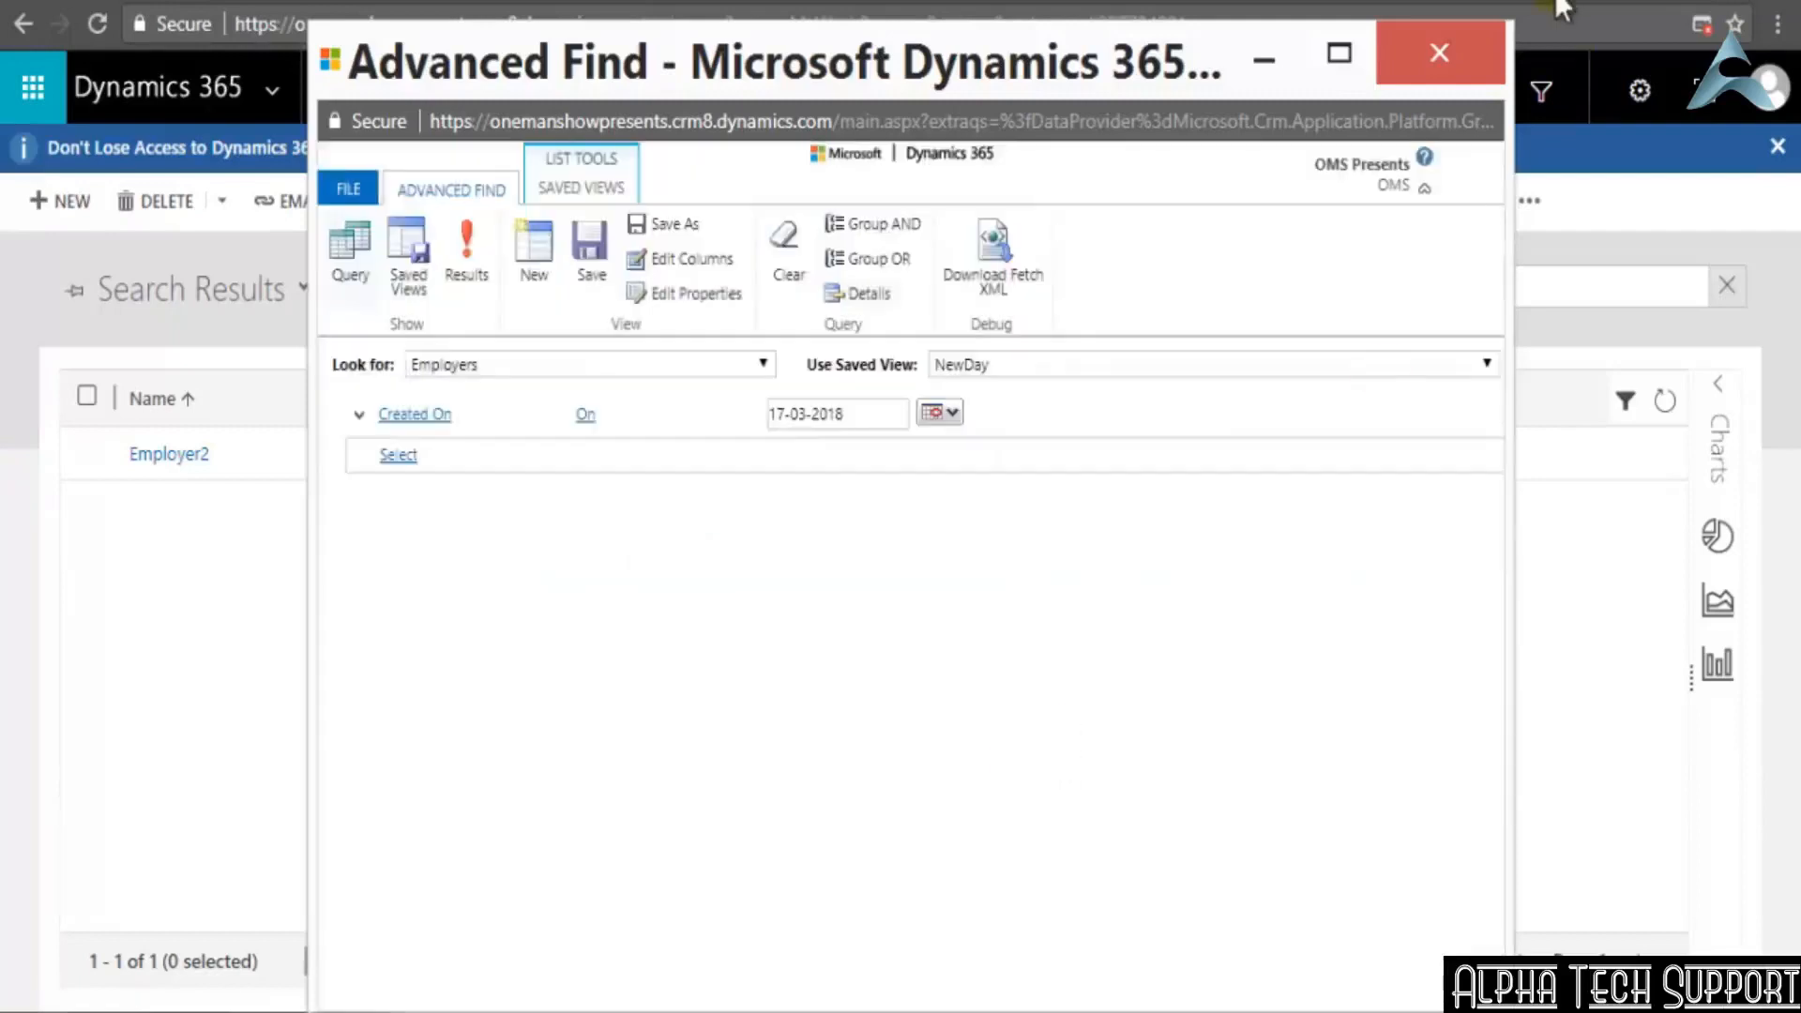
{"action": "left_click", "coordinate": [1393, 41]}
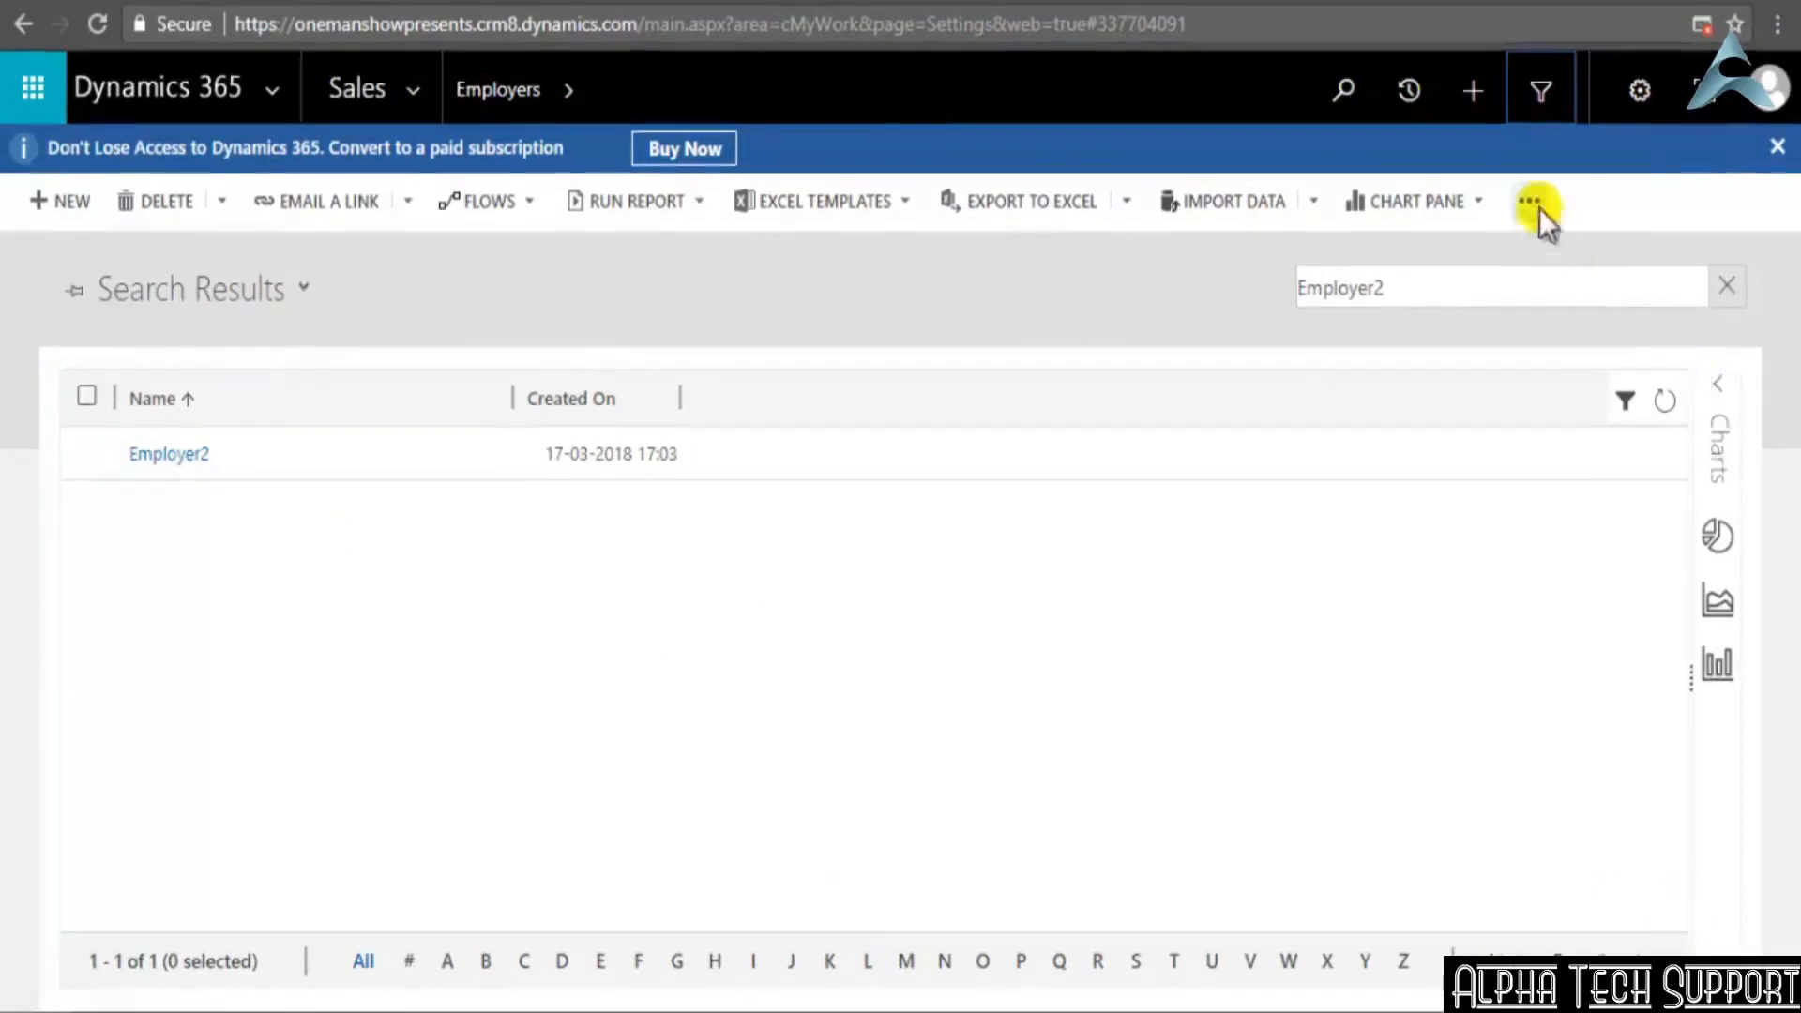
Reopen Advanced Find, load the saved view NewDay for Employers, and run the query to show its results
{"action": "left_click", "coordinate": [1538, 91]}
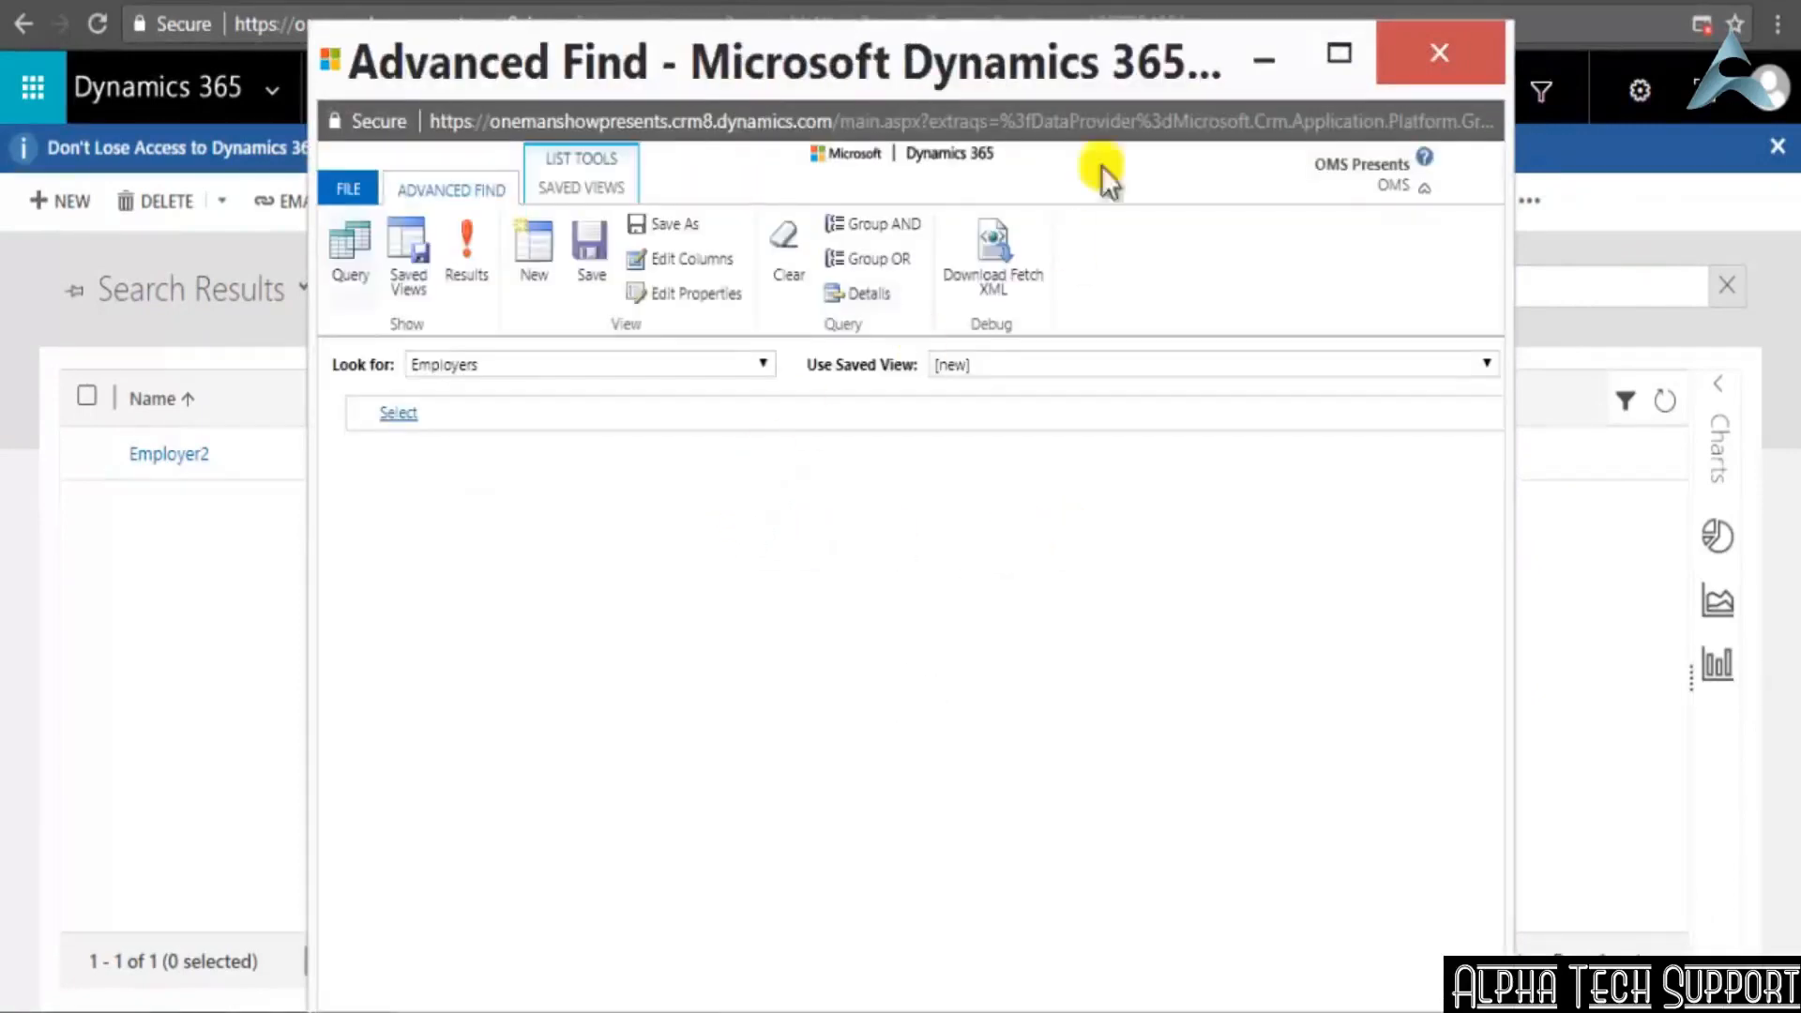
{"action": "left_click", "coordinate": [1112, 373]}
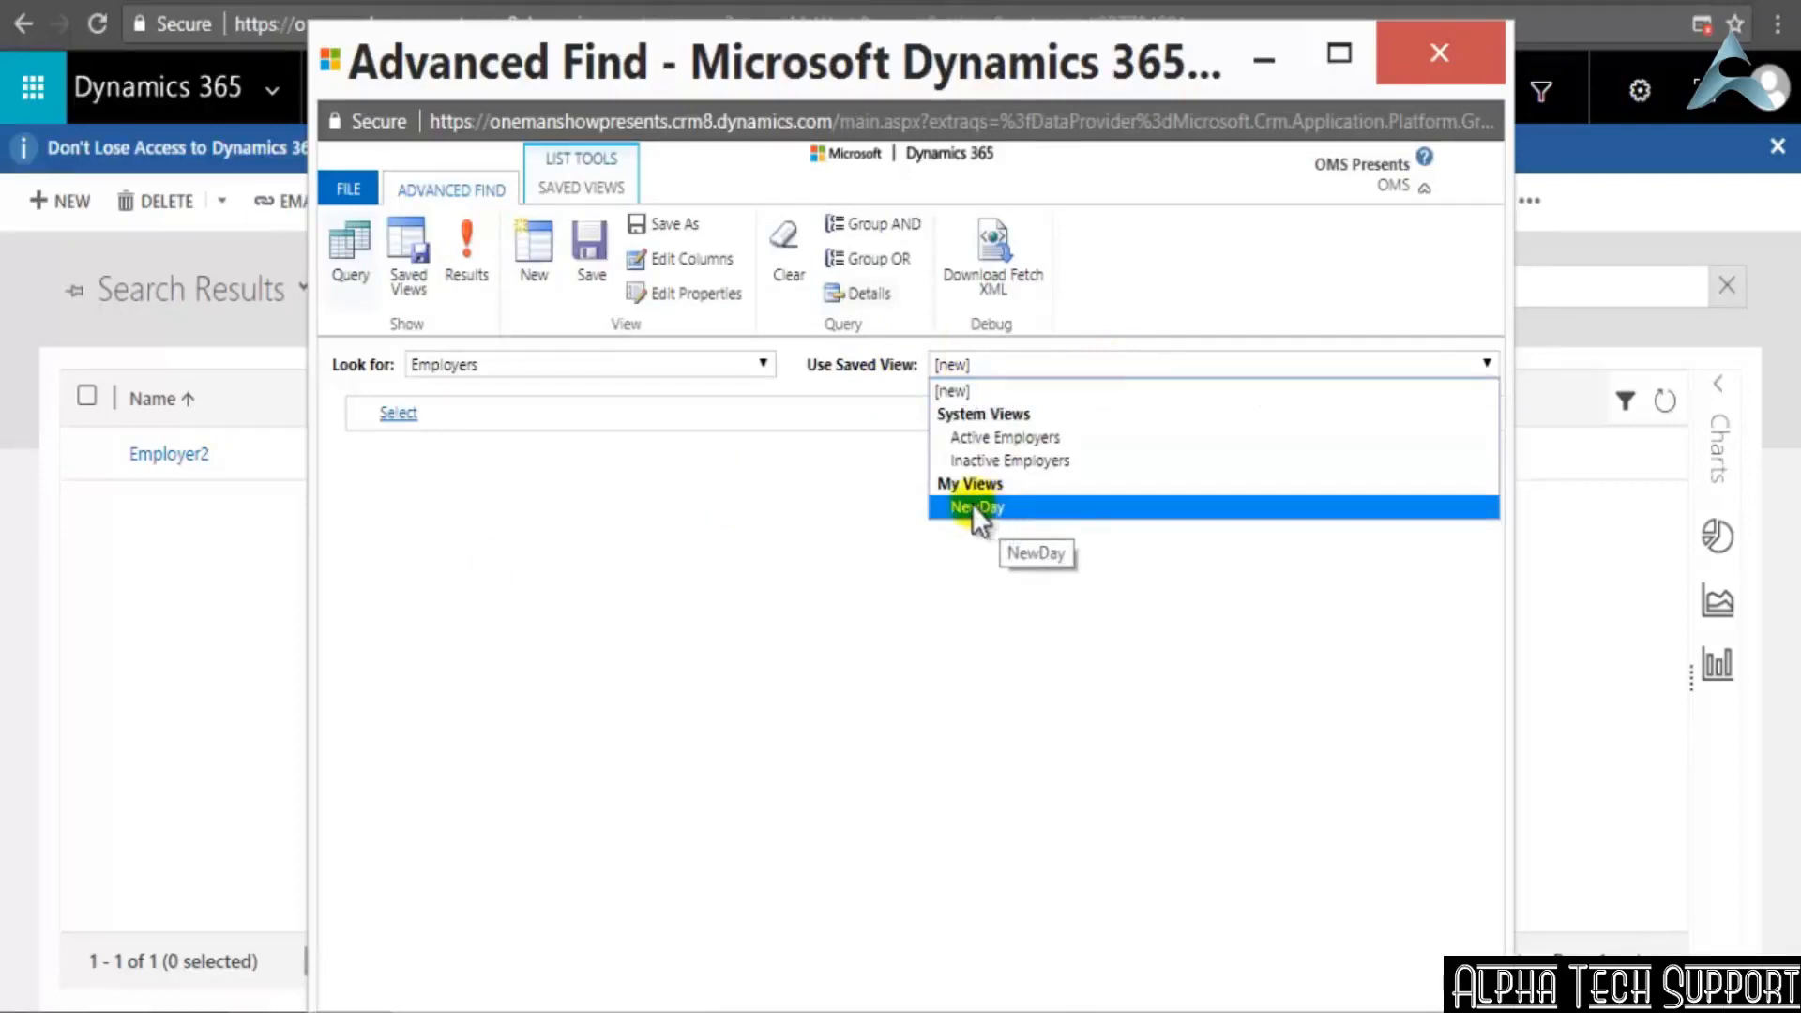
{"action": "left_click", "coordinate": [1020, 511]}
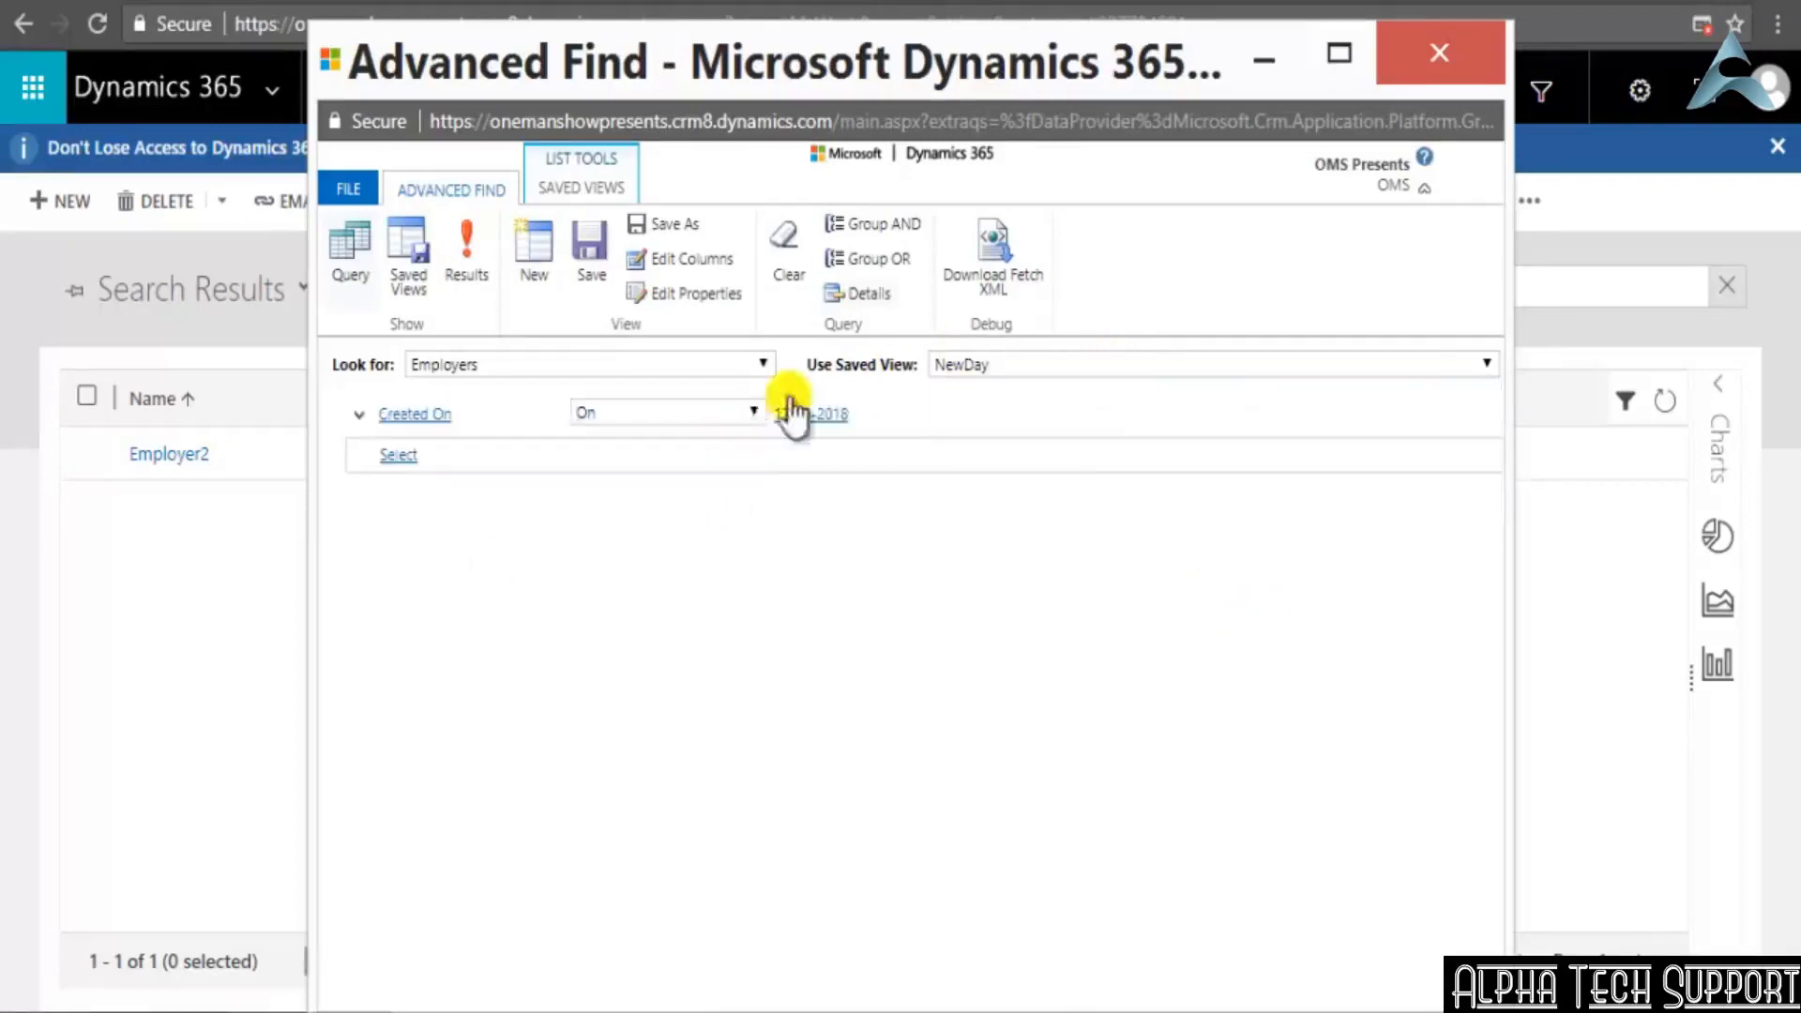
{"action": "left_click", "coordinate": [466, 250]}
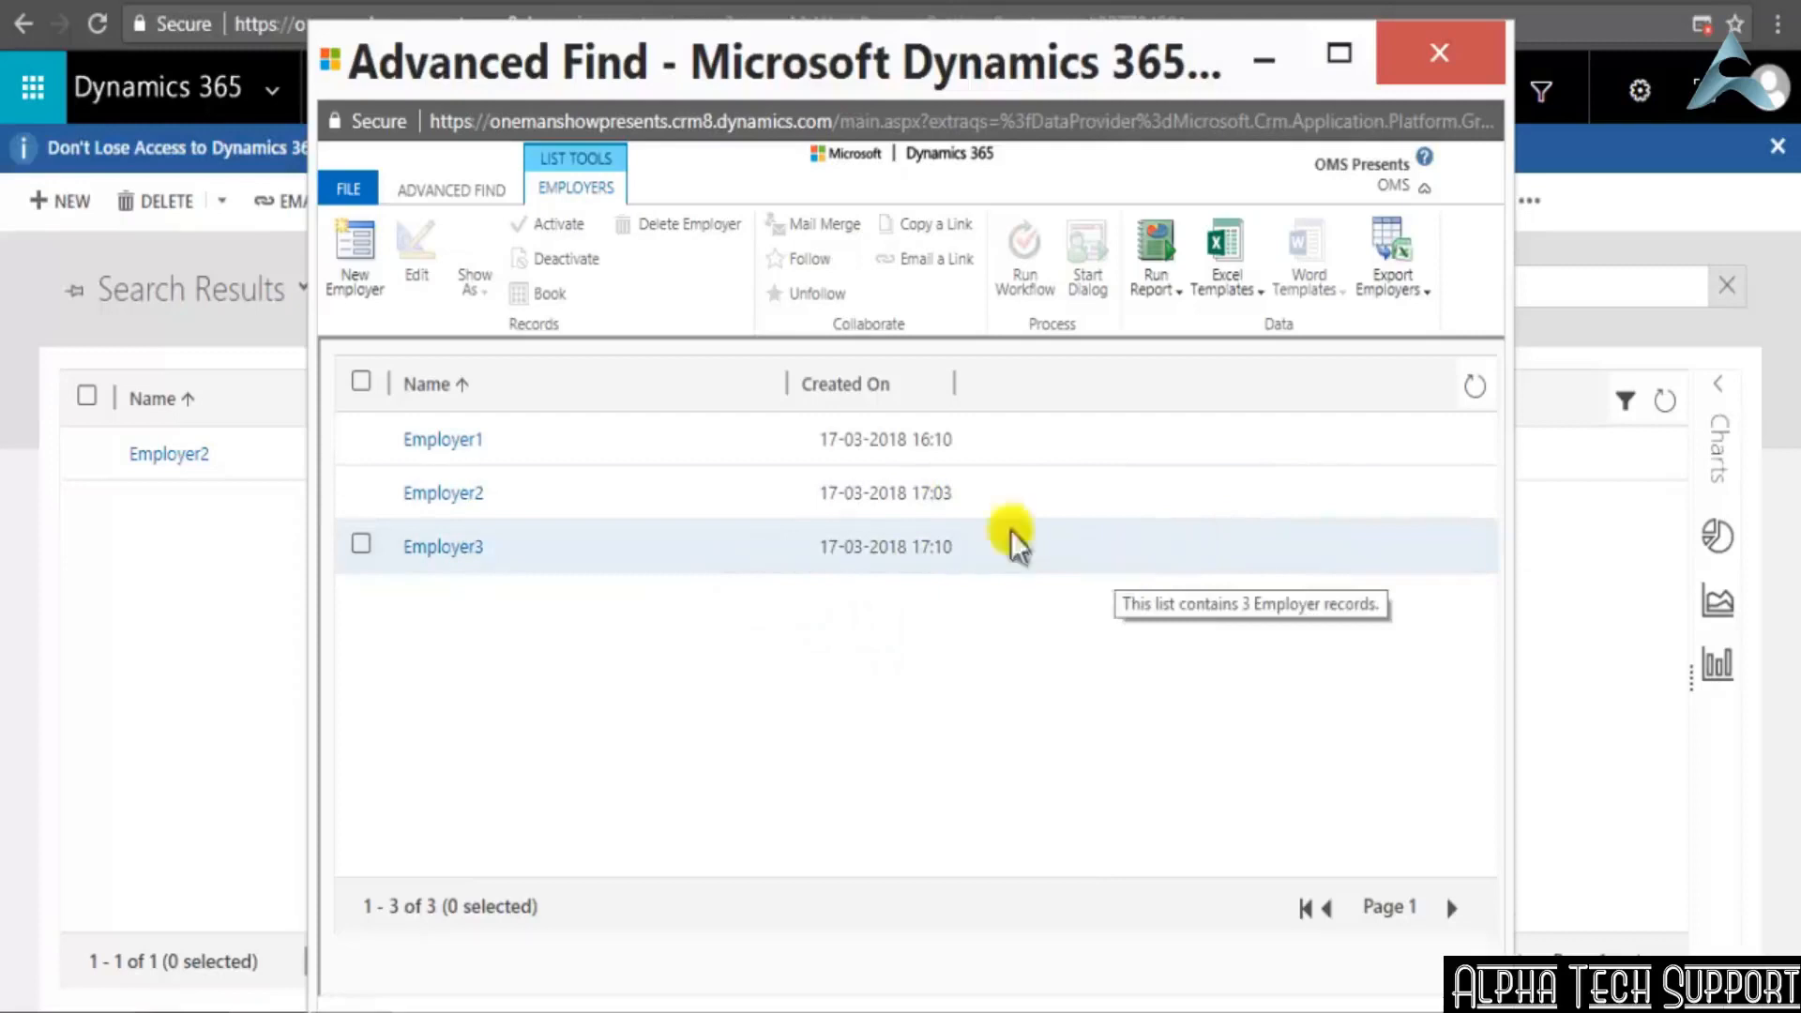
Return to the NewDay query criteria and inspect the Created On date value
{"action": "left_click", "coordinate": [455, 190]}
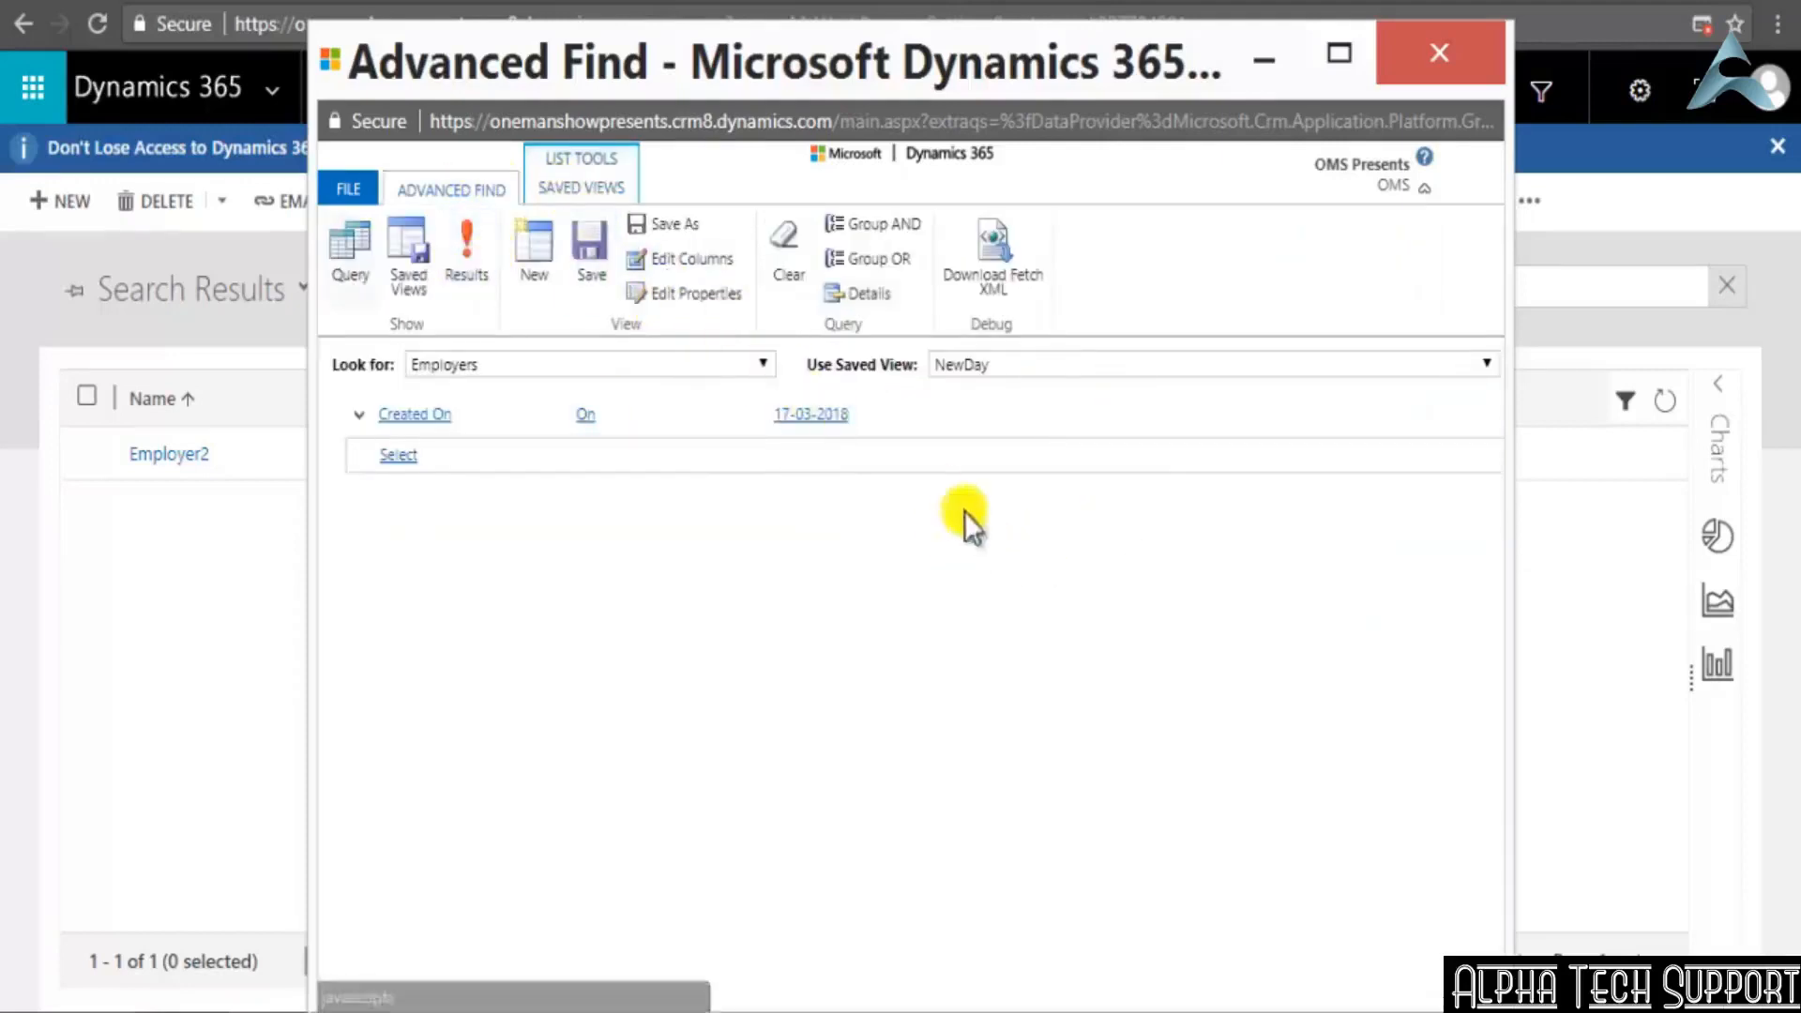
{"action": "left_click", "coordinate": [1676, 915]}
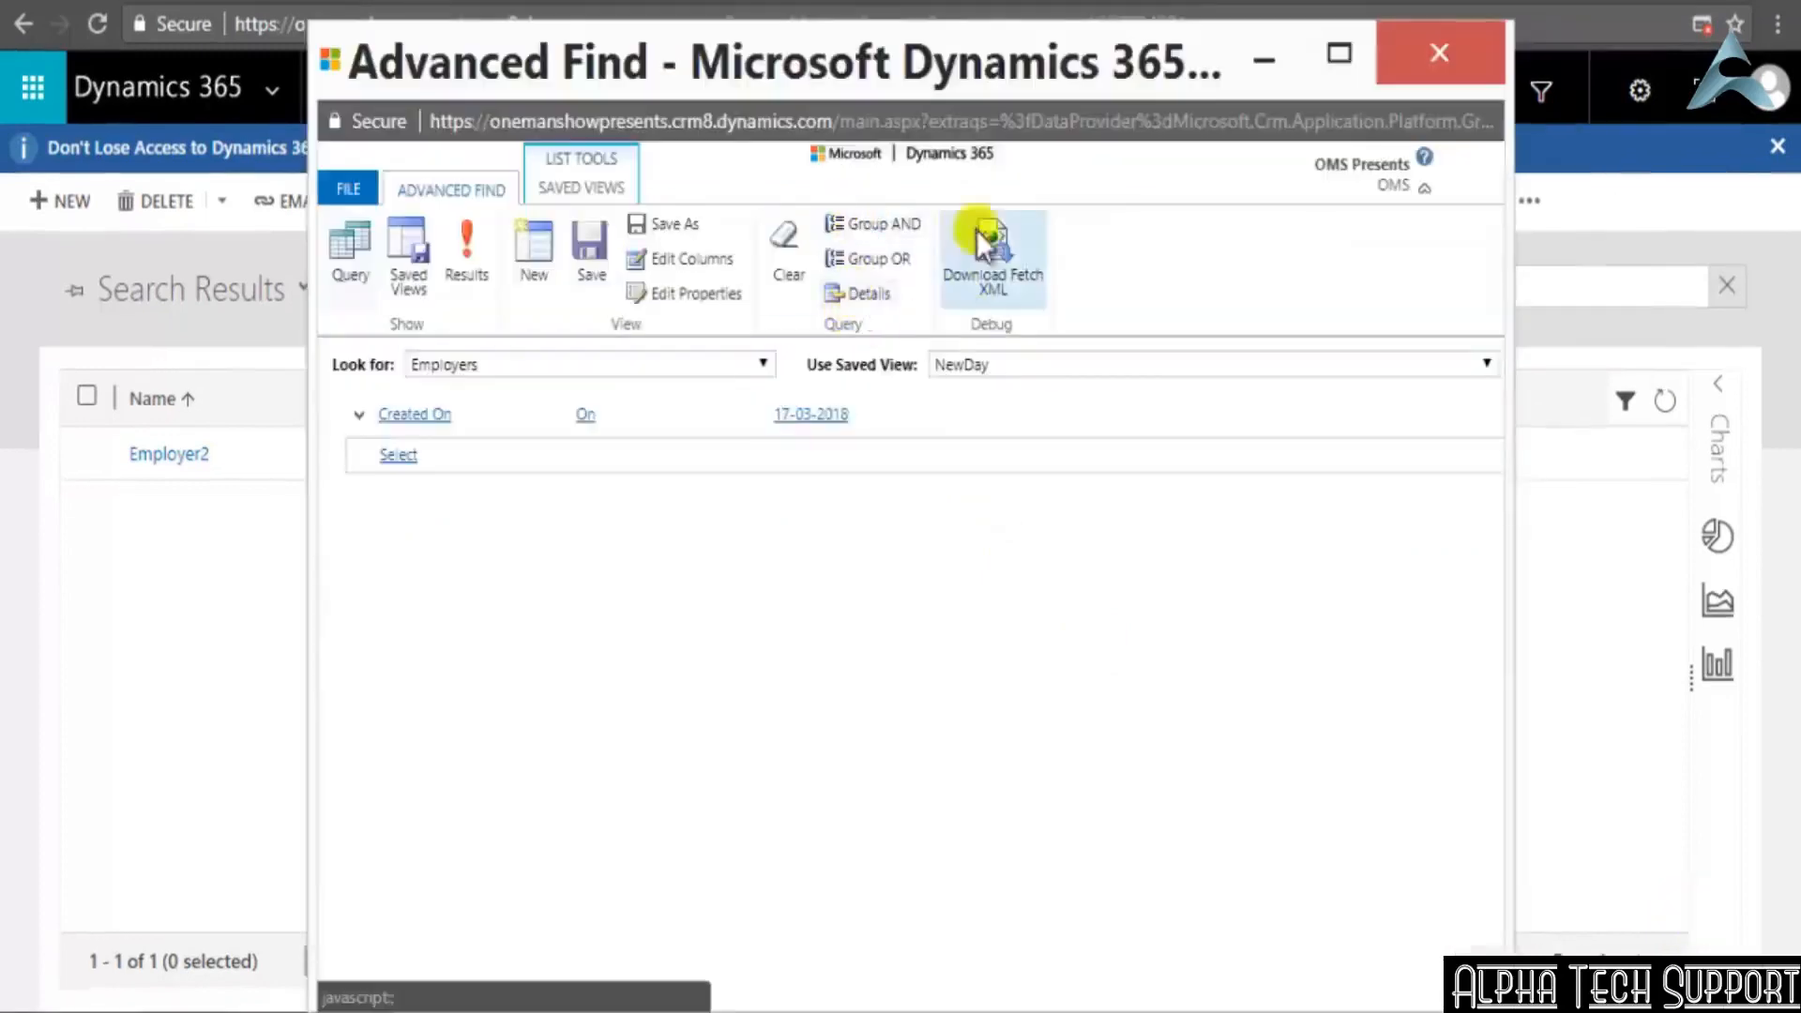
{"action": "left_click", "coordinate": [826, 414]}
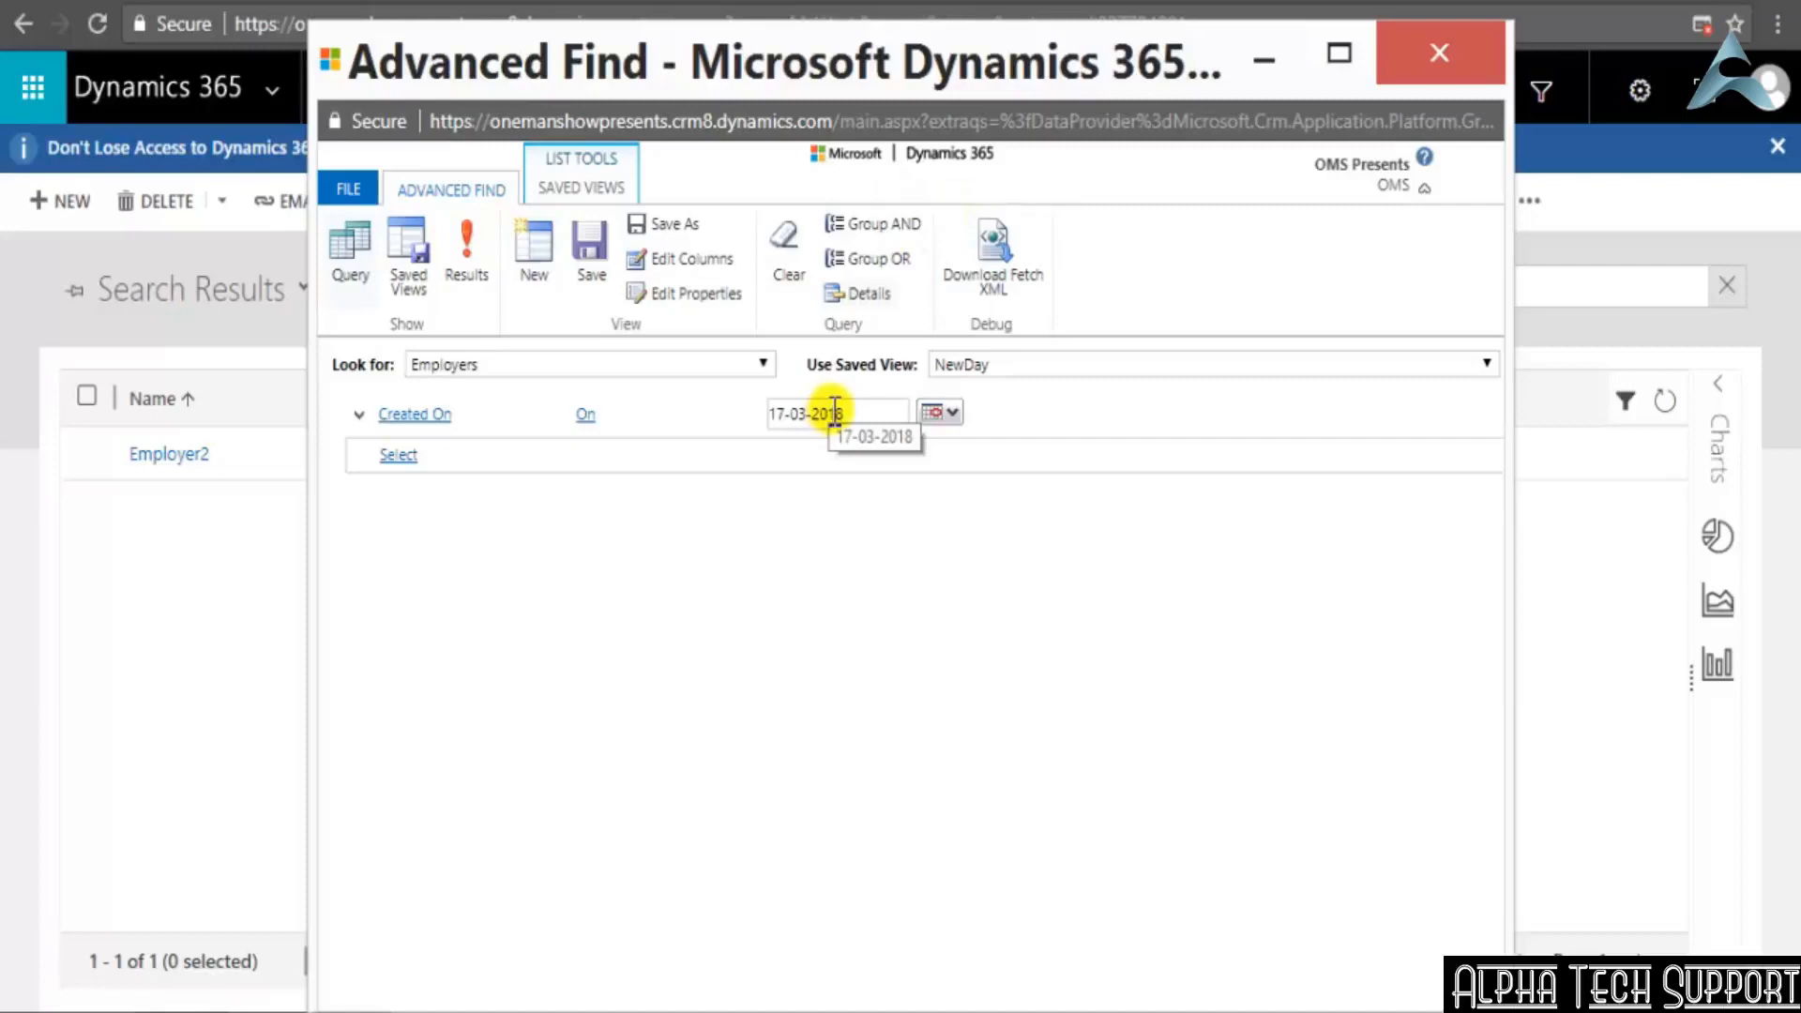
{"action": "left_click", "coordinate": [880, 574]}
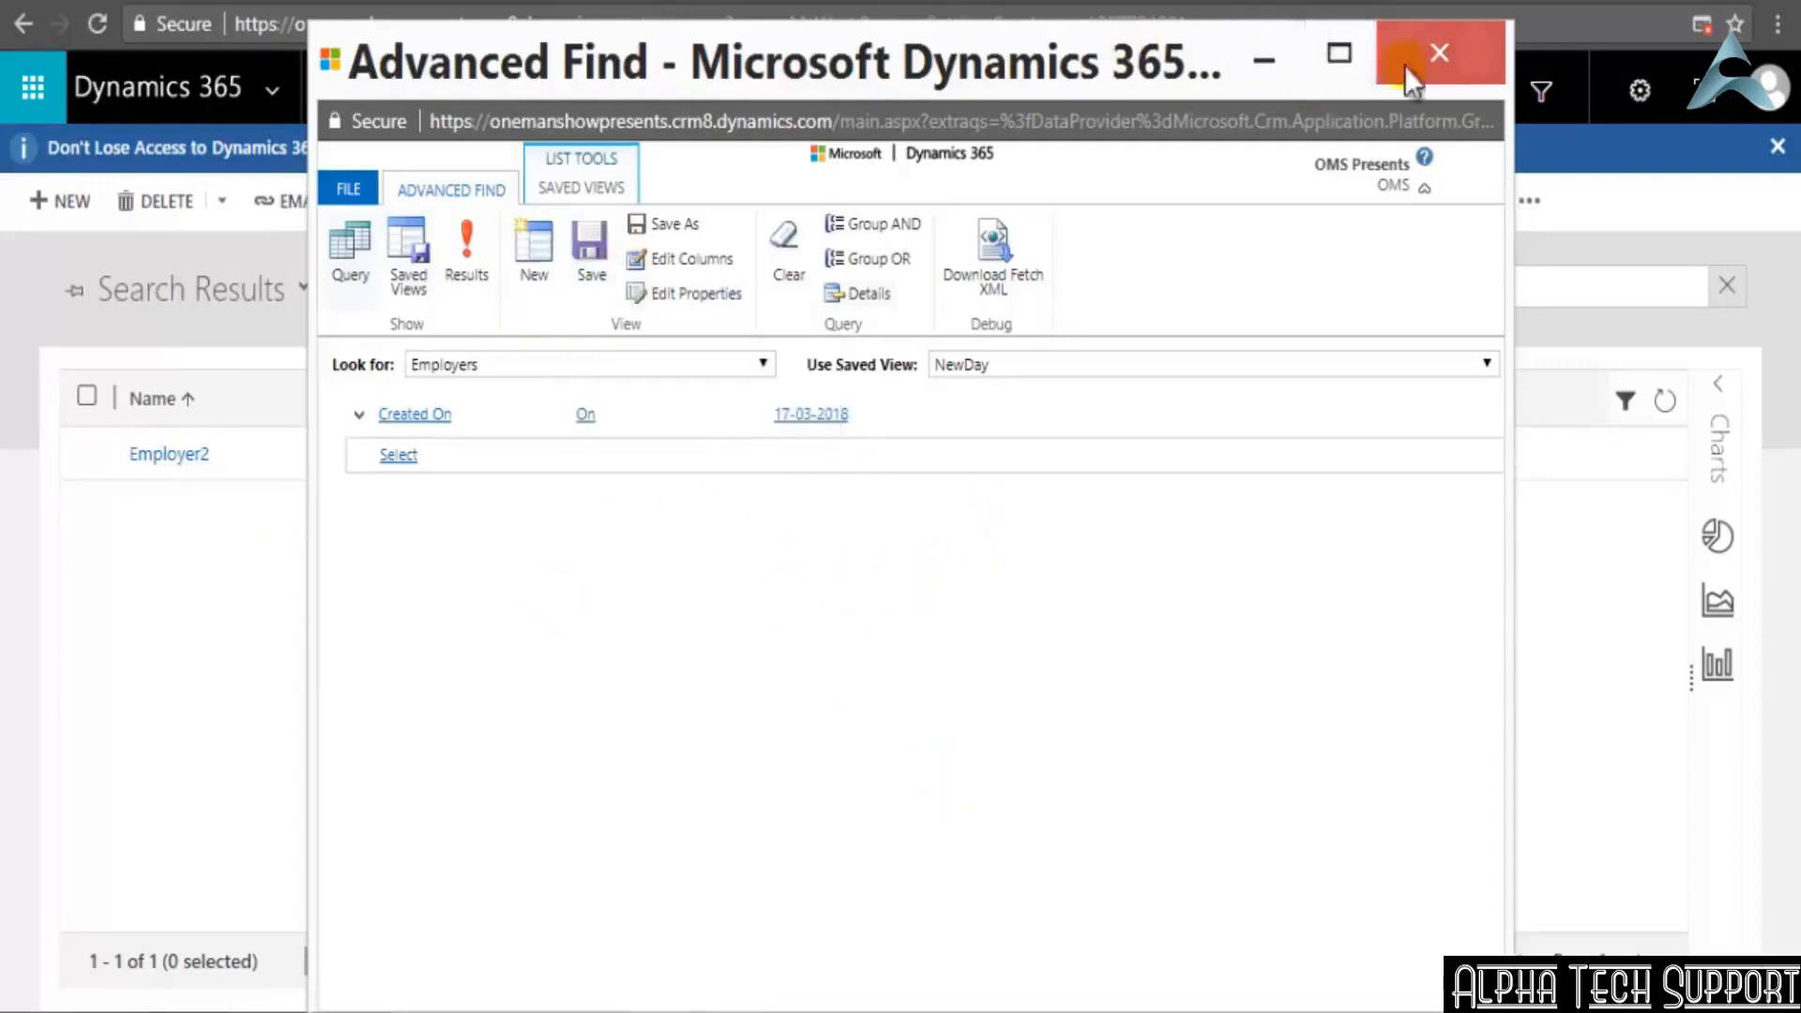
Close Advanced Find and switch the Employers list to the personal view NewDay
{"action": "left_click", "coordinate": [1489, 47]}
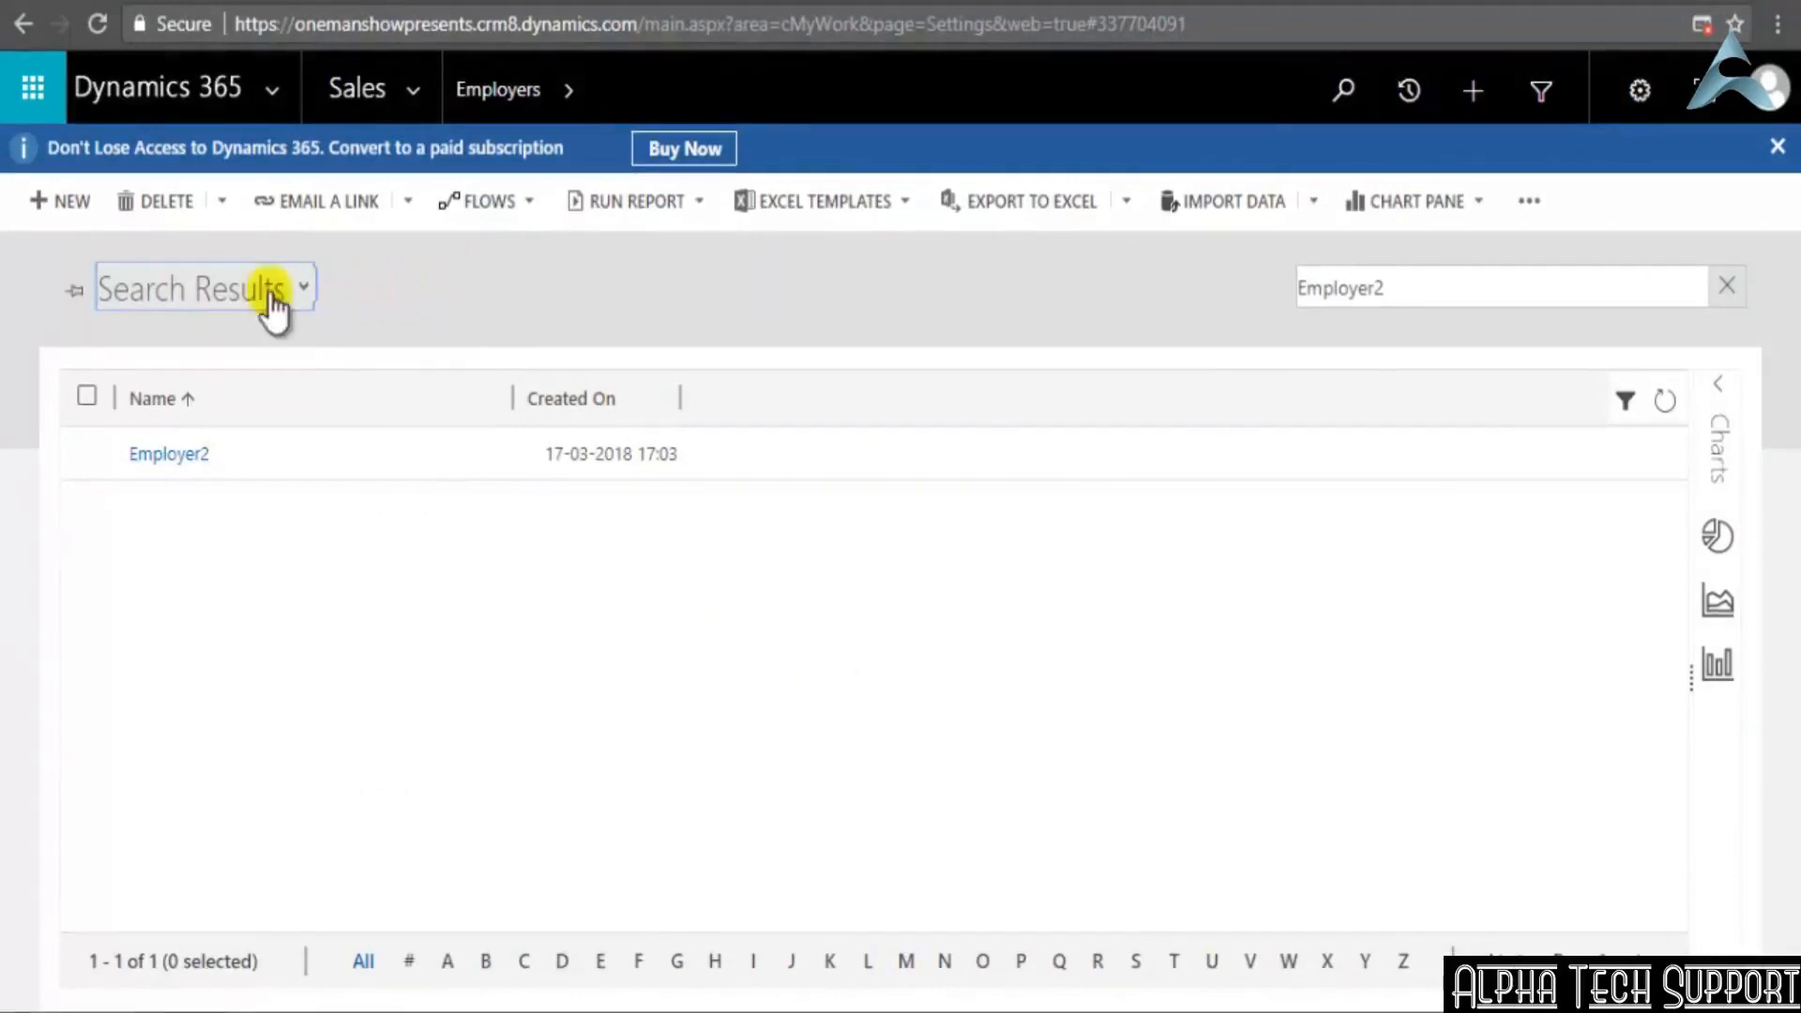
{"action": "left_click", "coordinate": [303, 289]}
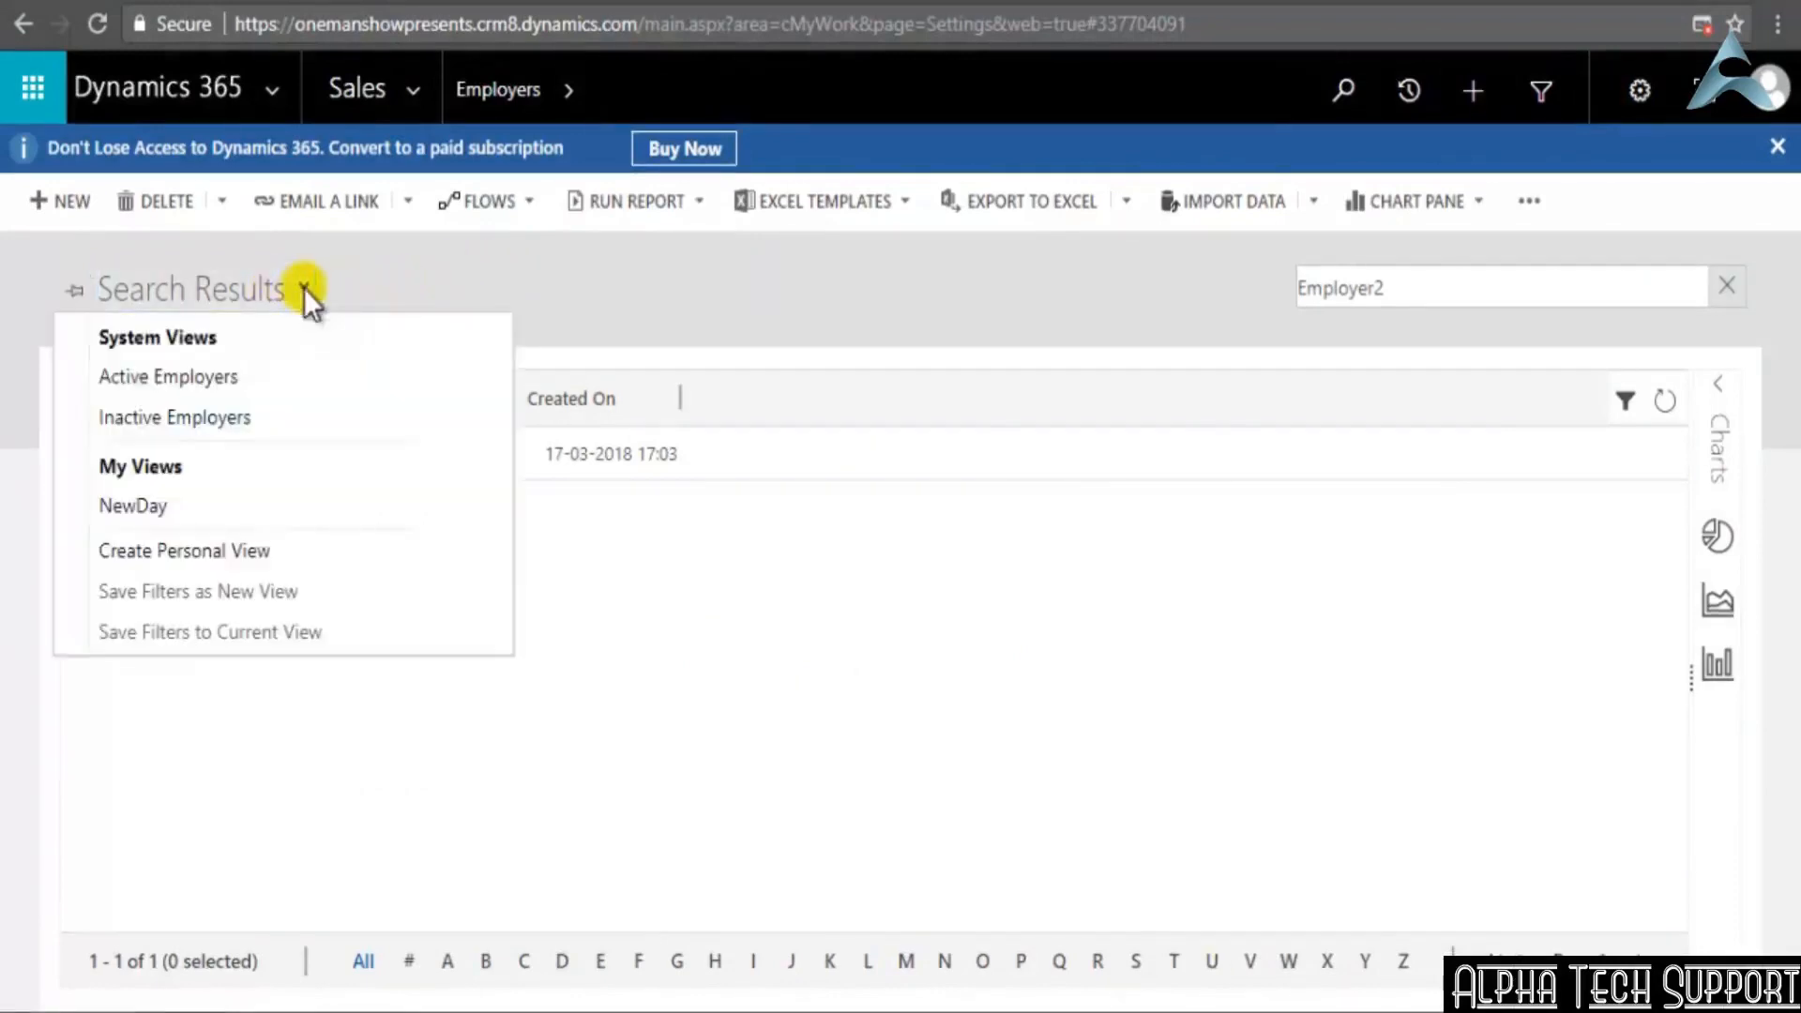
{"action": "left_click", "coordinate": [148, 508]}
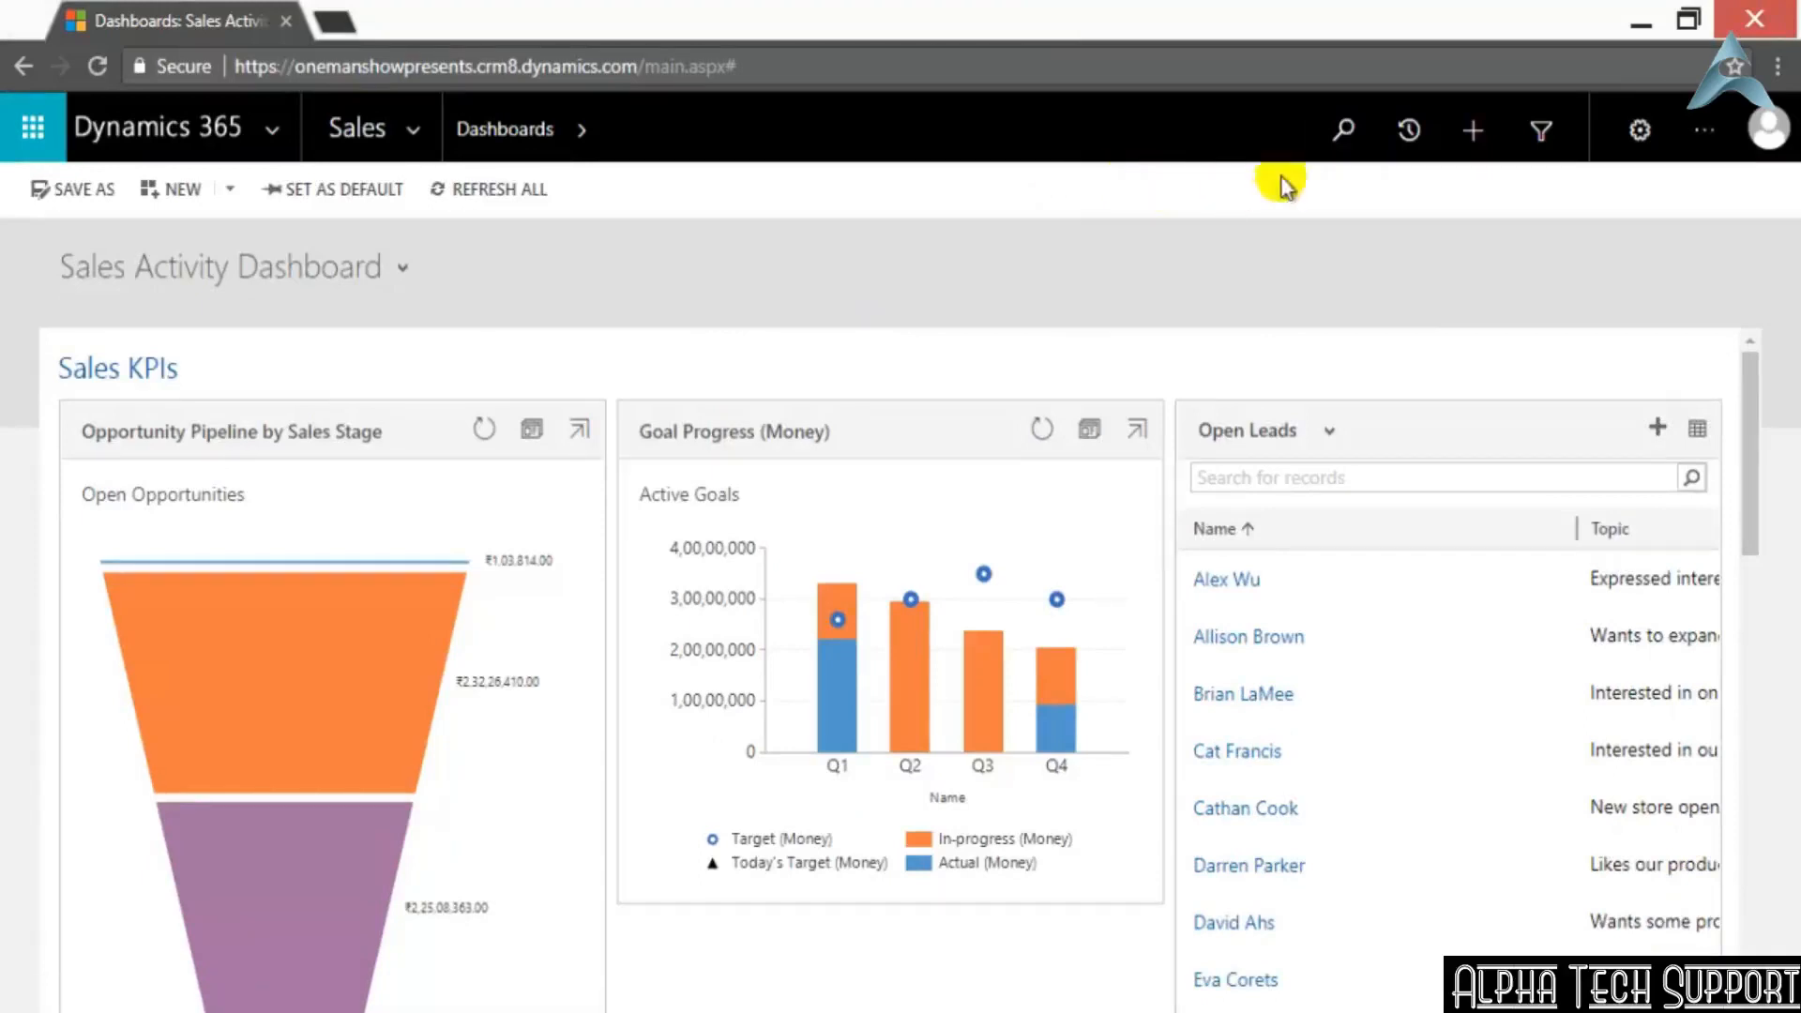
{"action": "left_click", "coordinate": [1345, 132]}
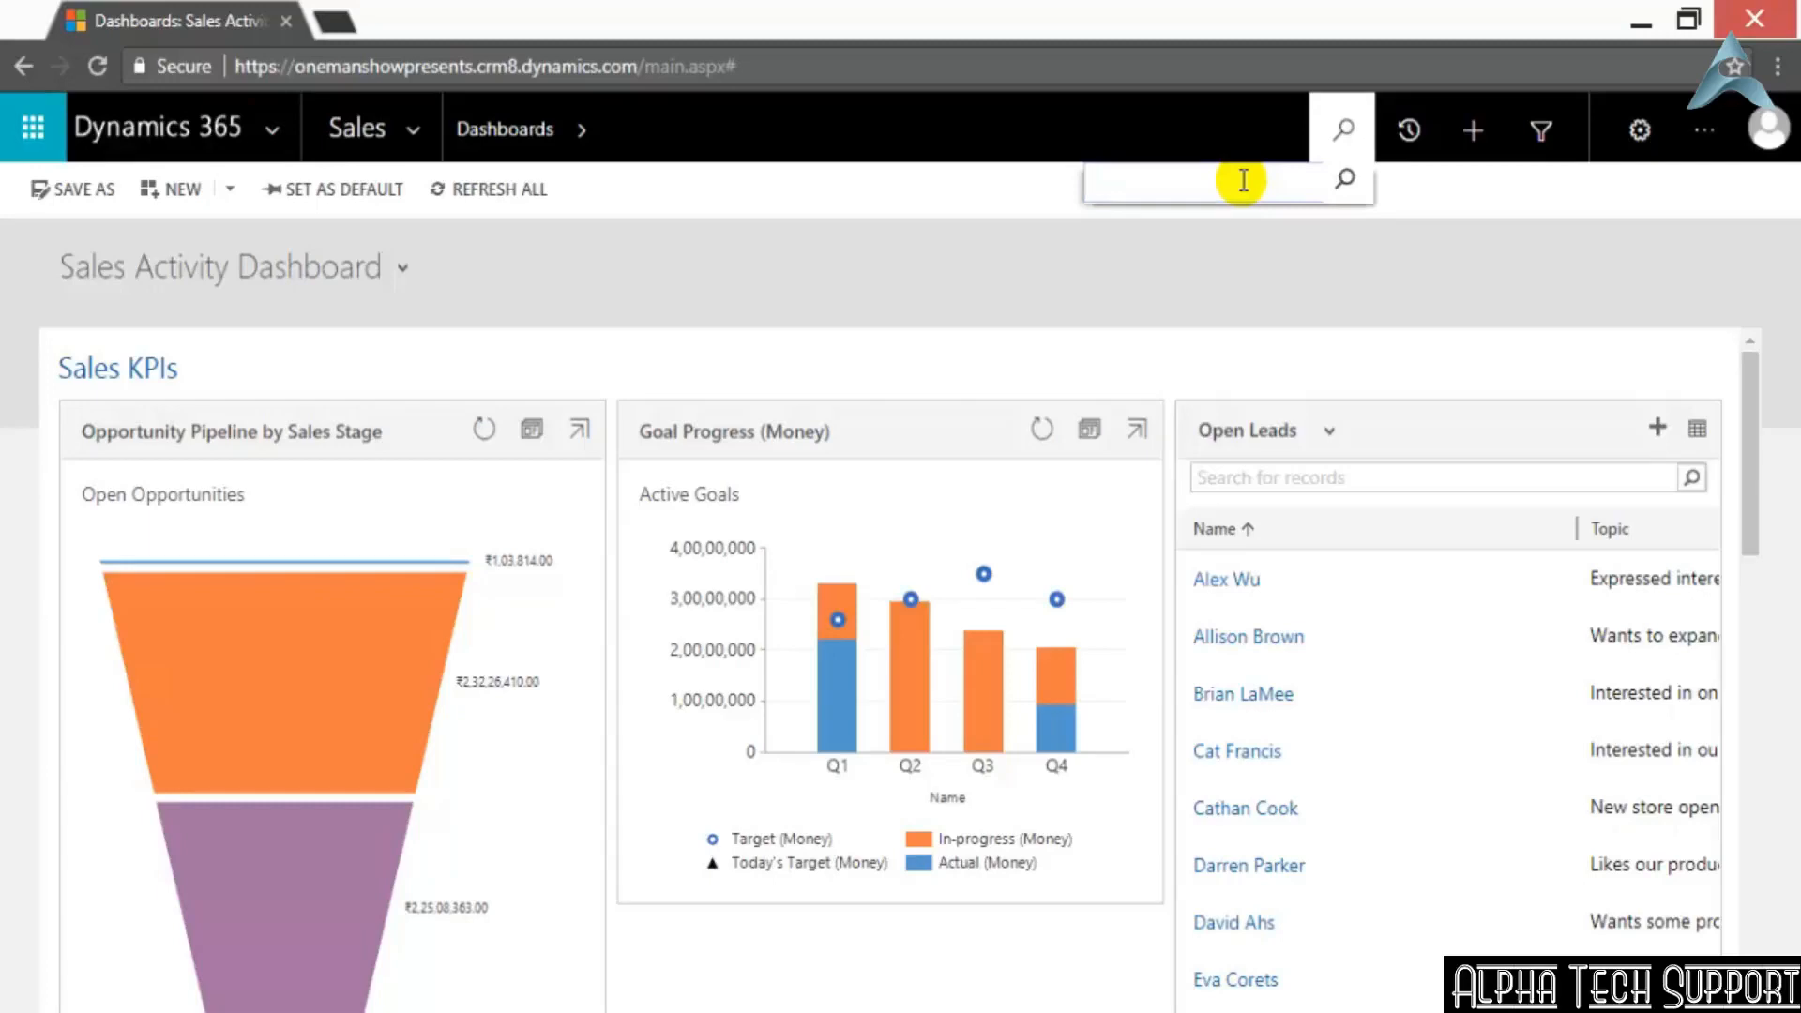
{"action": "left_click", "coordinate": [1220, 124]}
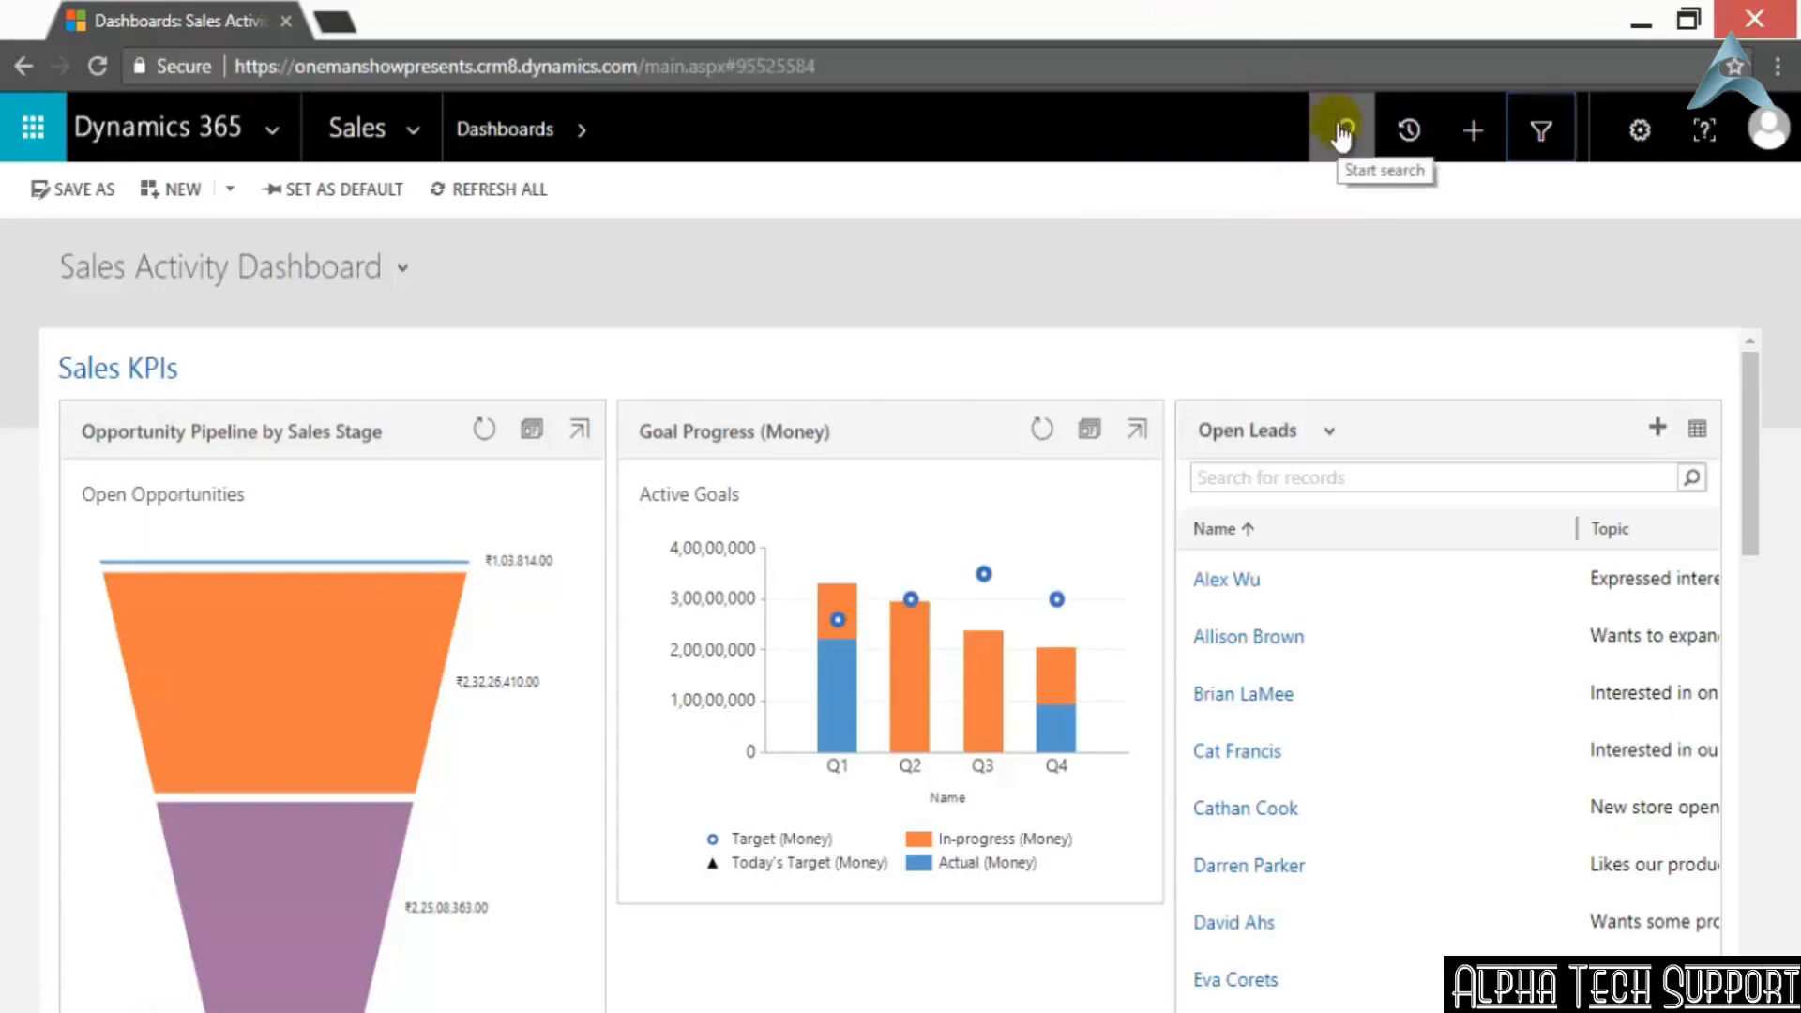
{"action": "left_click", "coordinate": [1343, 132]}
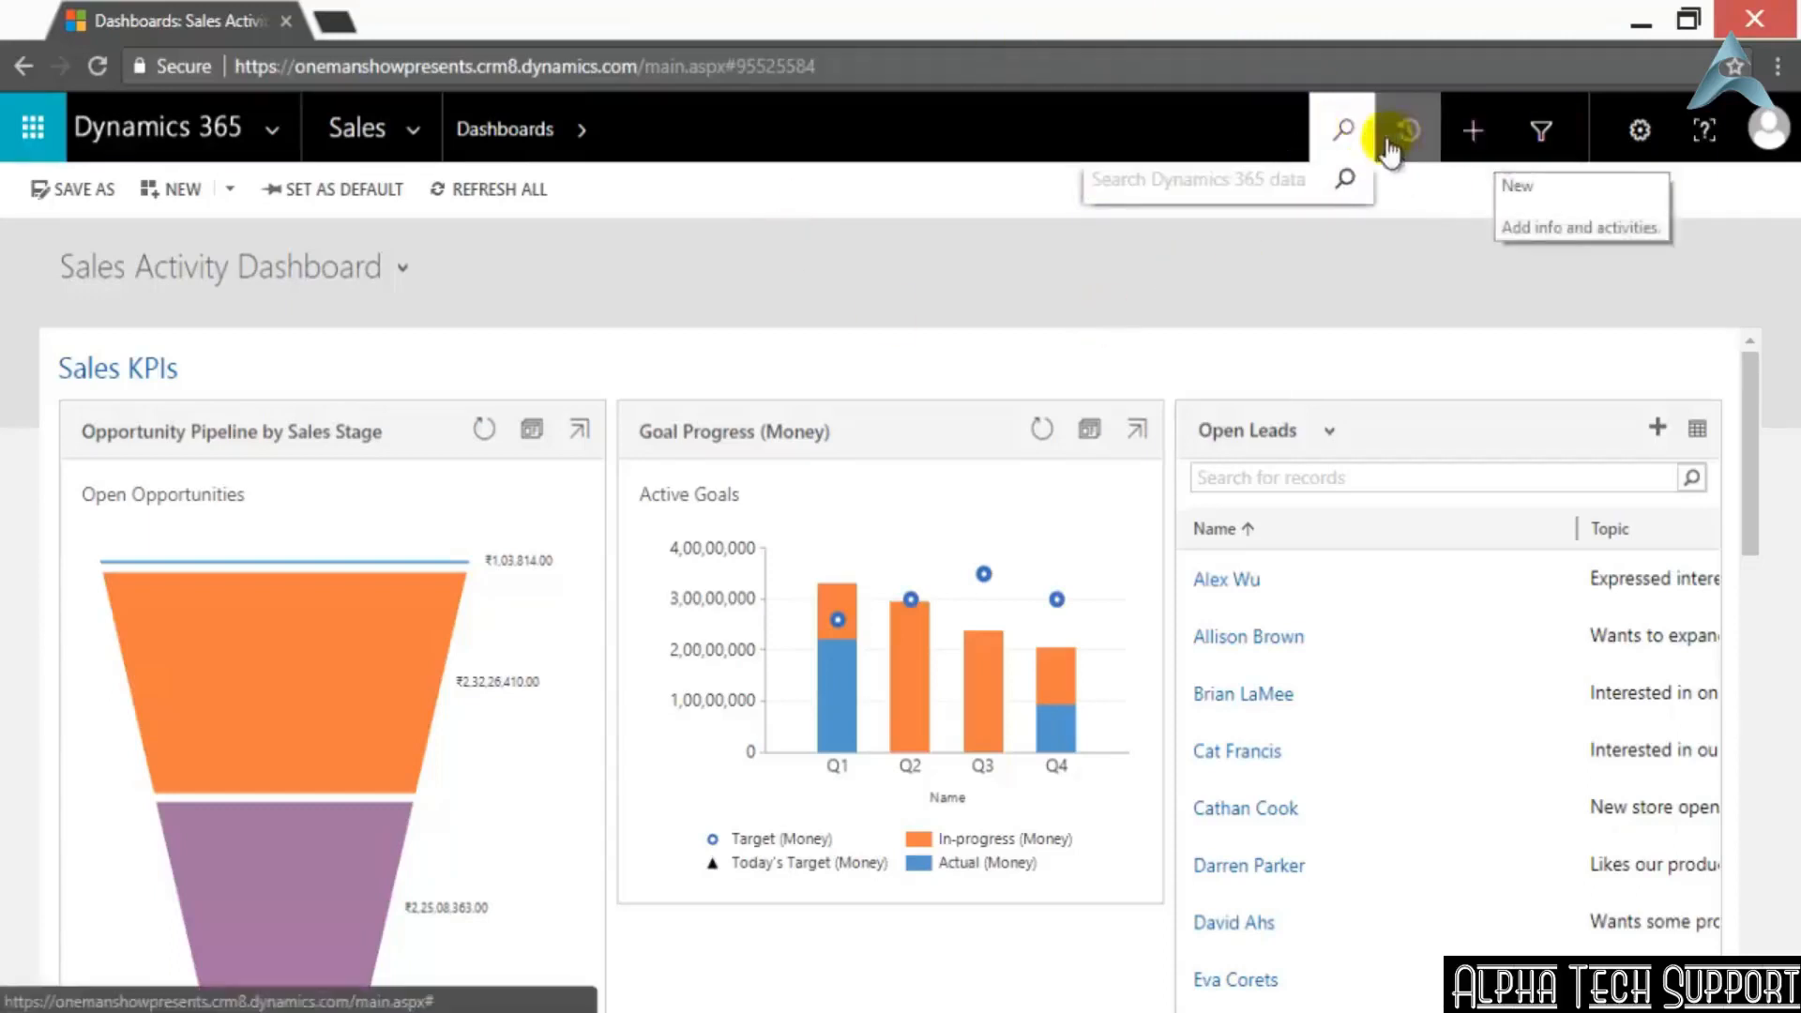
{"action": "left_click", "coordinate": [1529, 136]}
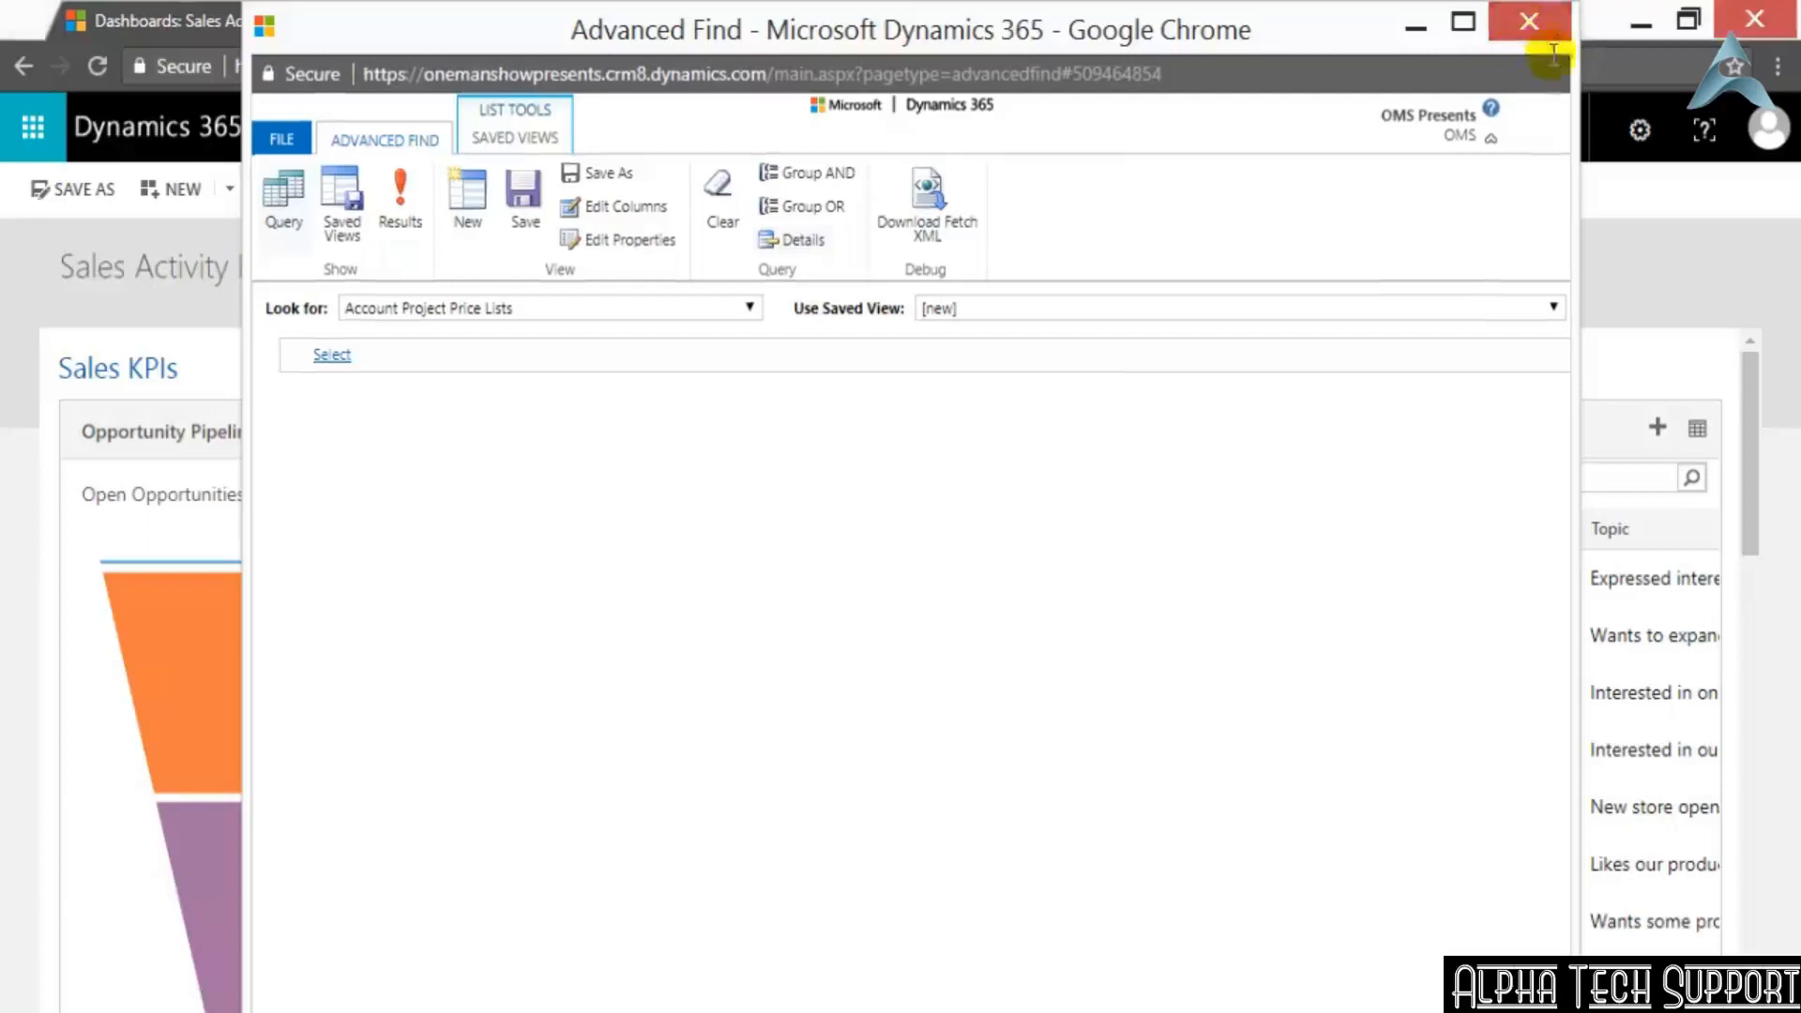
{"action": "left_click", "coordinate": [1535, 36]}
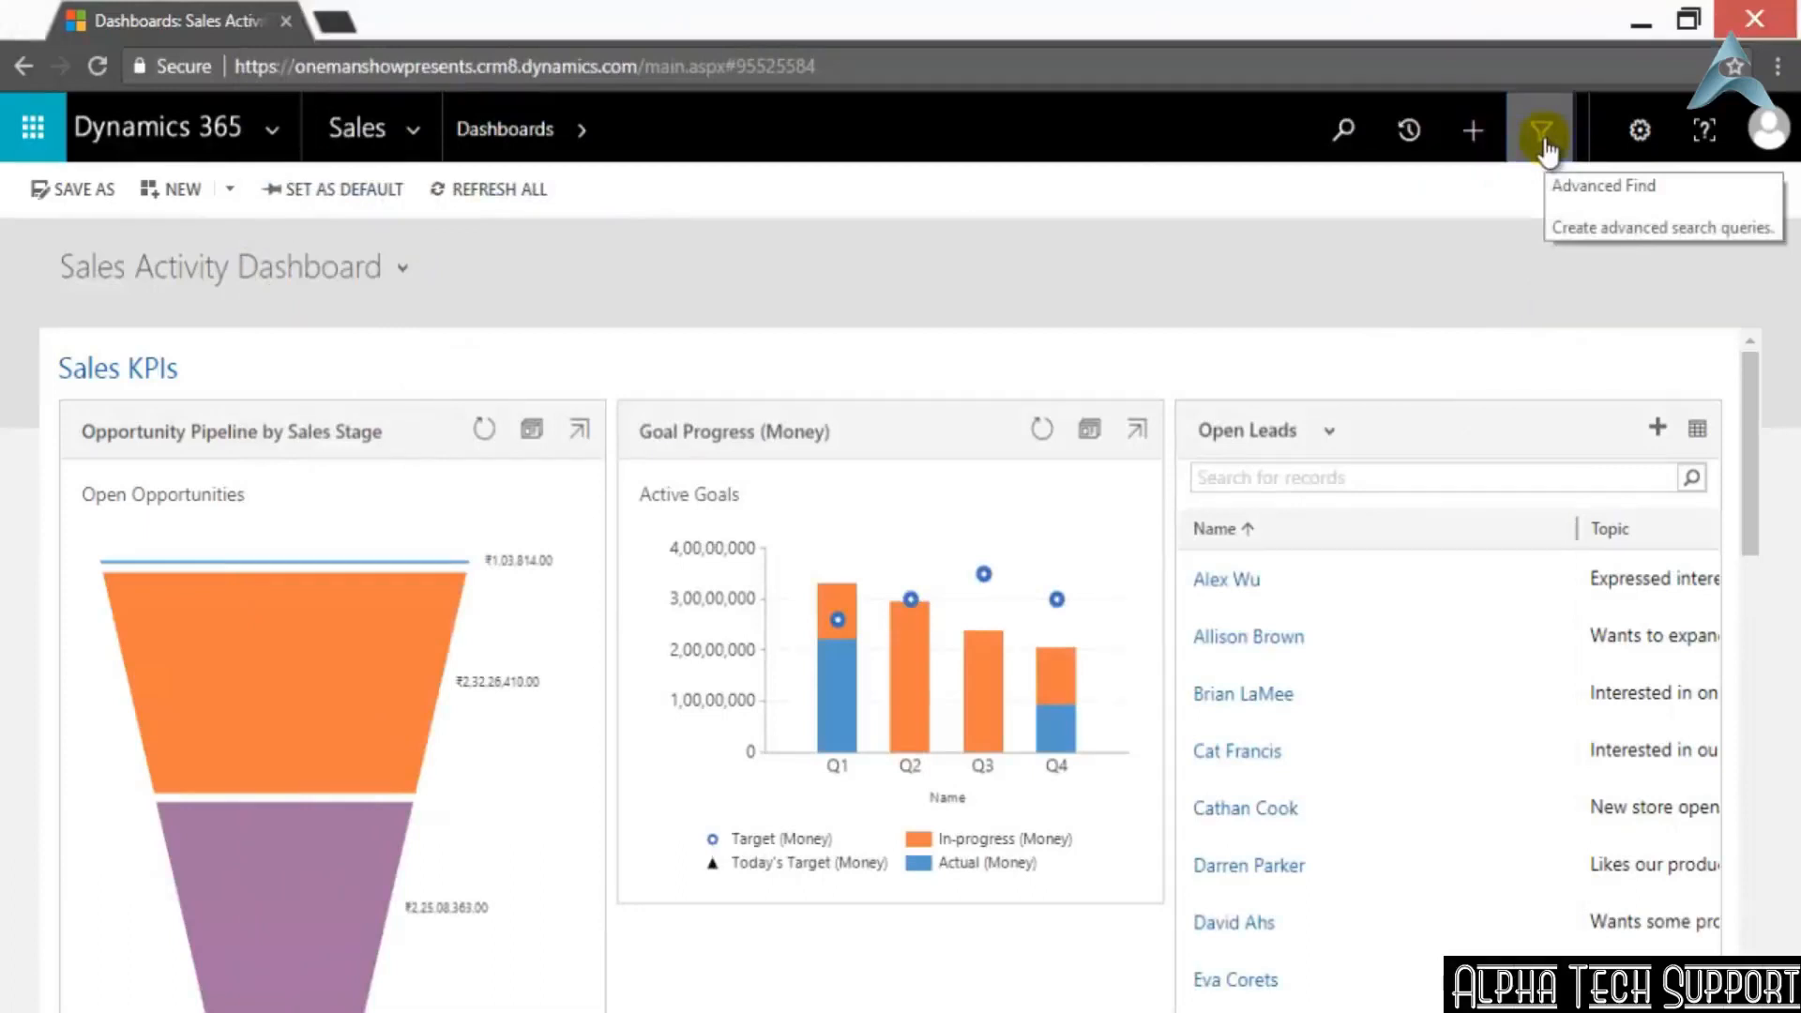
Open Advanced Find from the dashboard and set it to look for Contacts with a [new] view
{"action": "left_click", "coordinate": [1544, 136]}
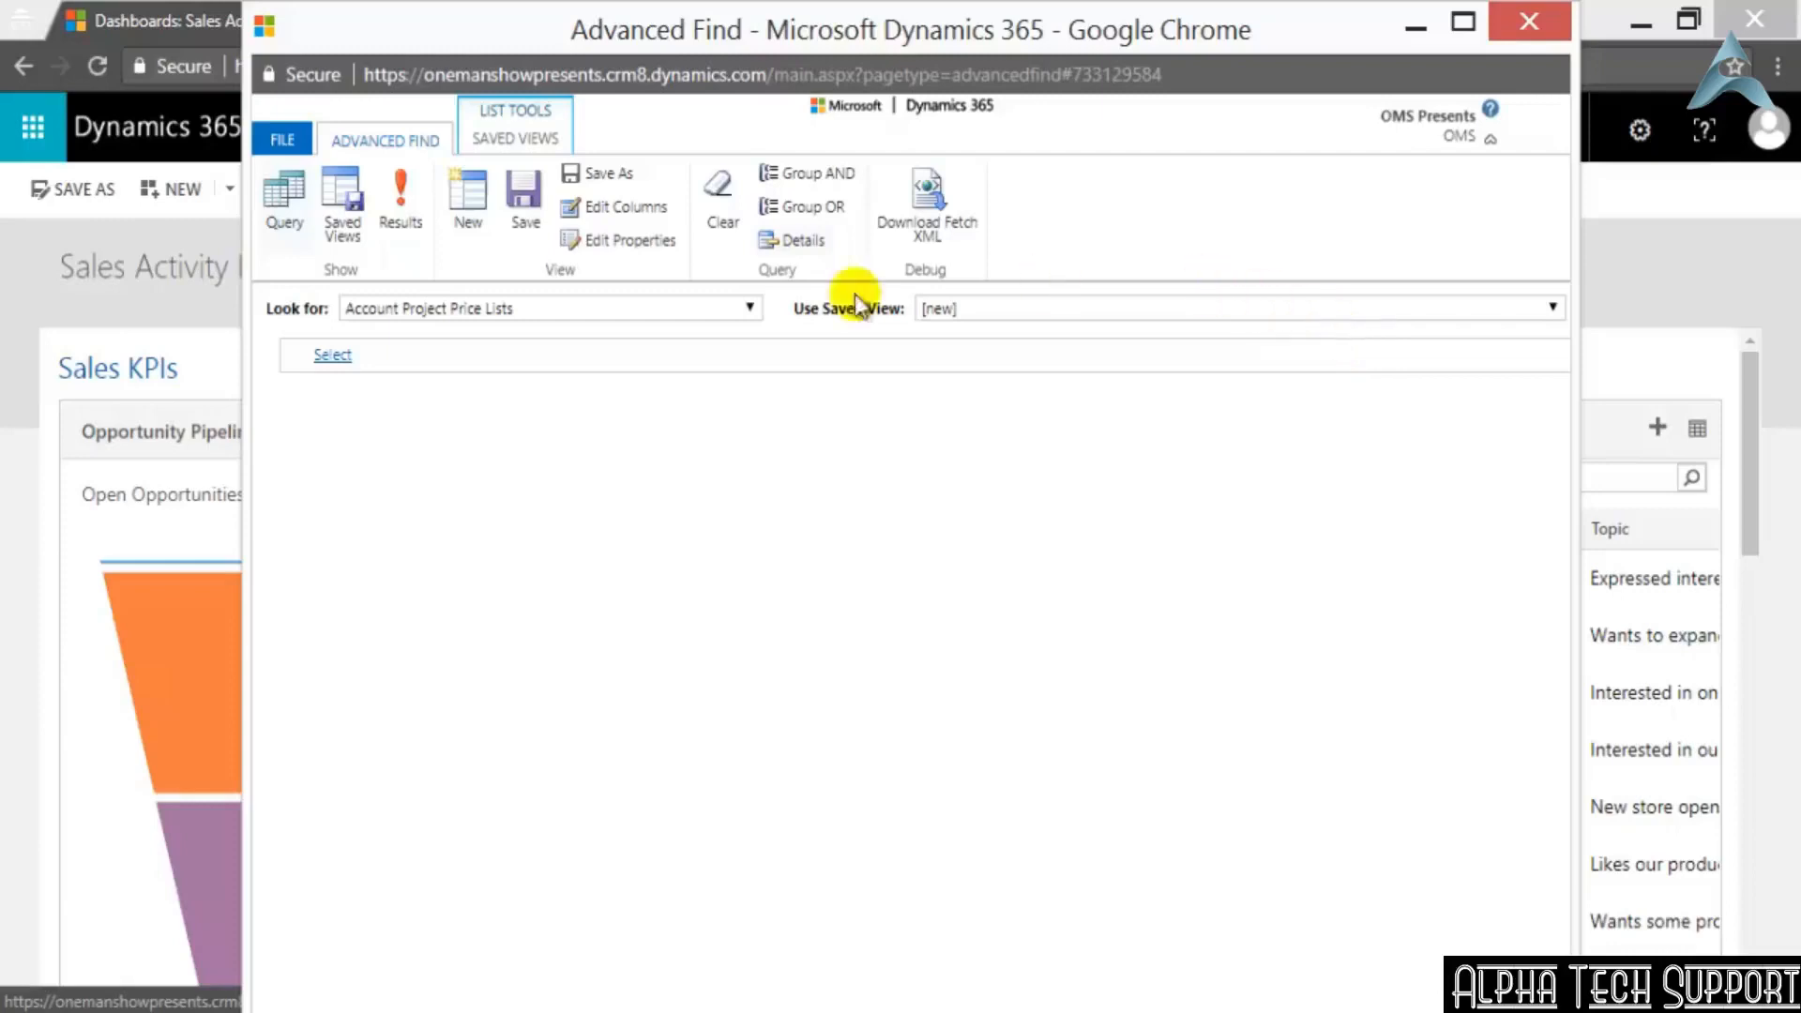
{"action": "left_click", "coordinate": [750, 308]}
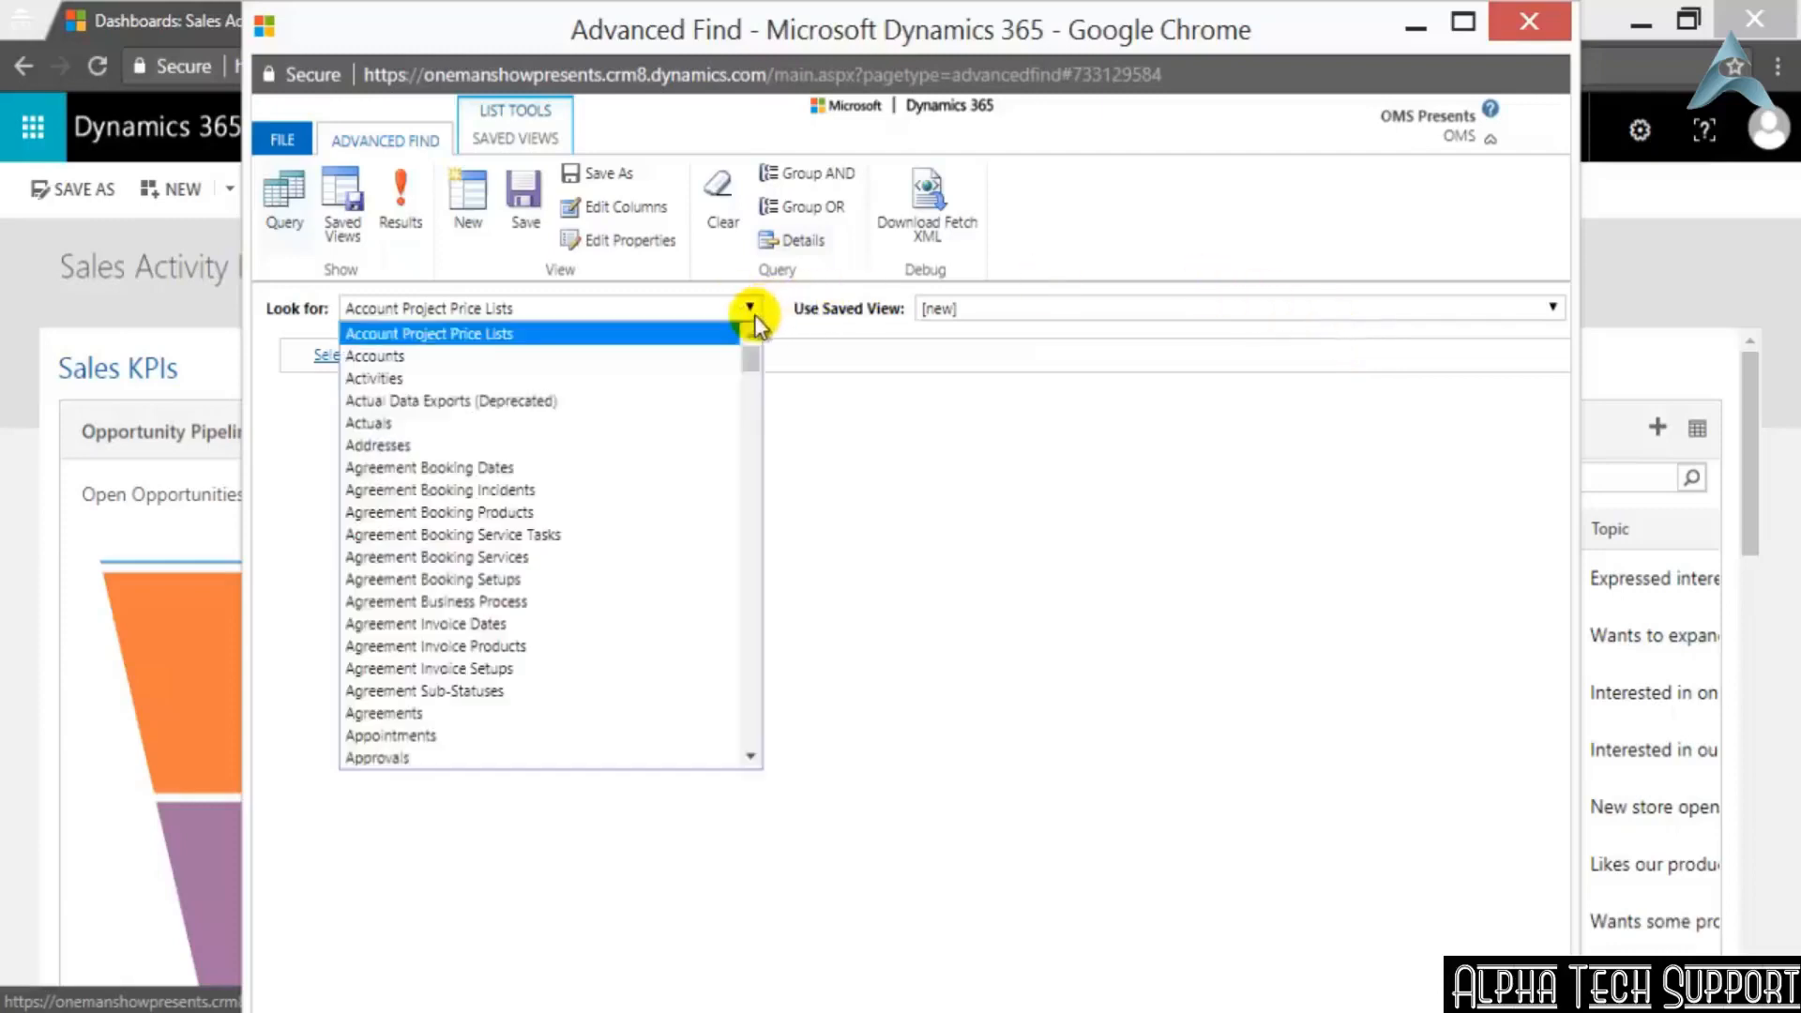
{"action": "scroll", "coordinate": [750, 349], "scroll_direction": "down", "scroll_amount": 8}
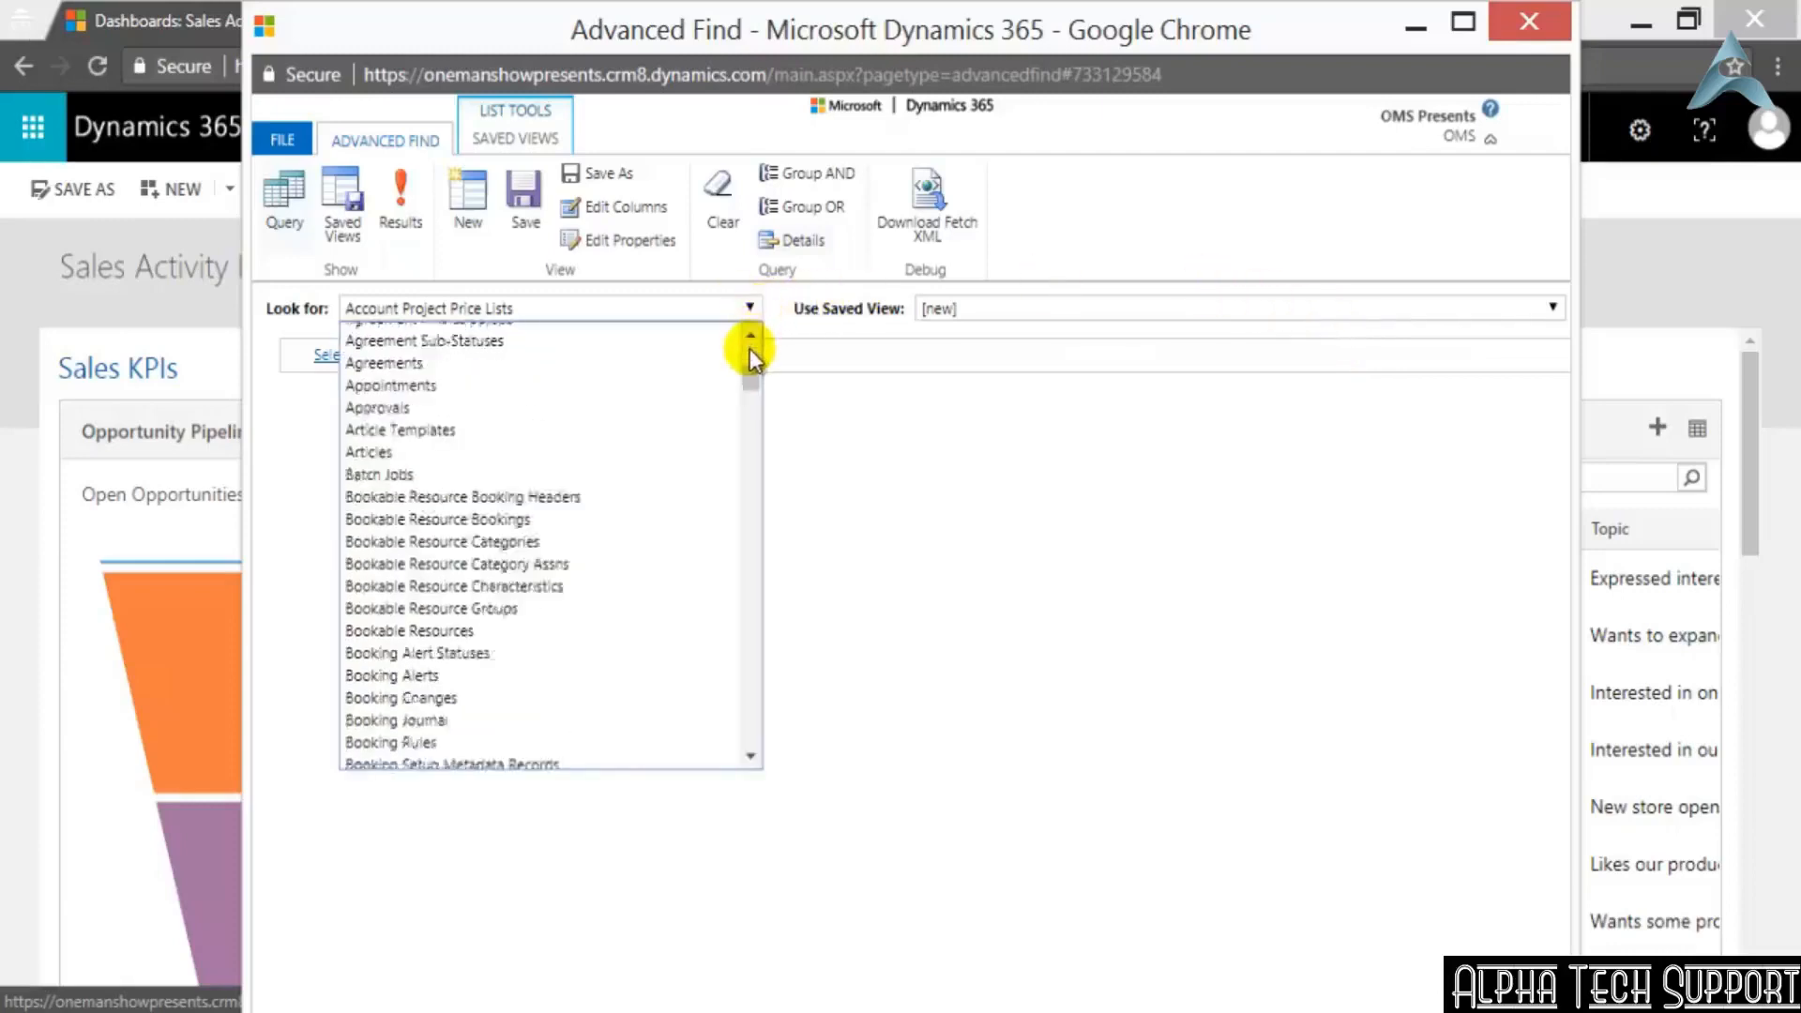
{"action": "scroll", "coordinate": [750, 349], "scroll_direction": "down", "scroll_amount": 4}
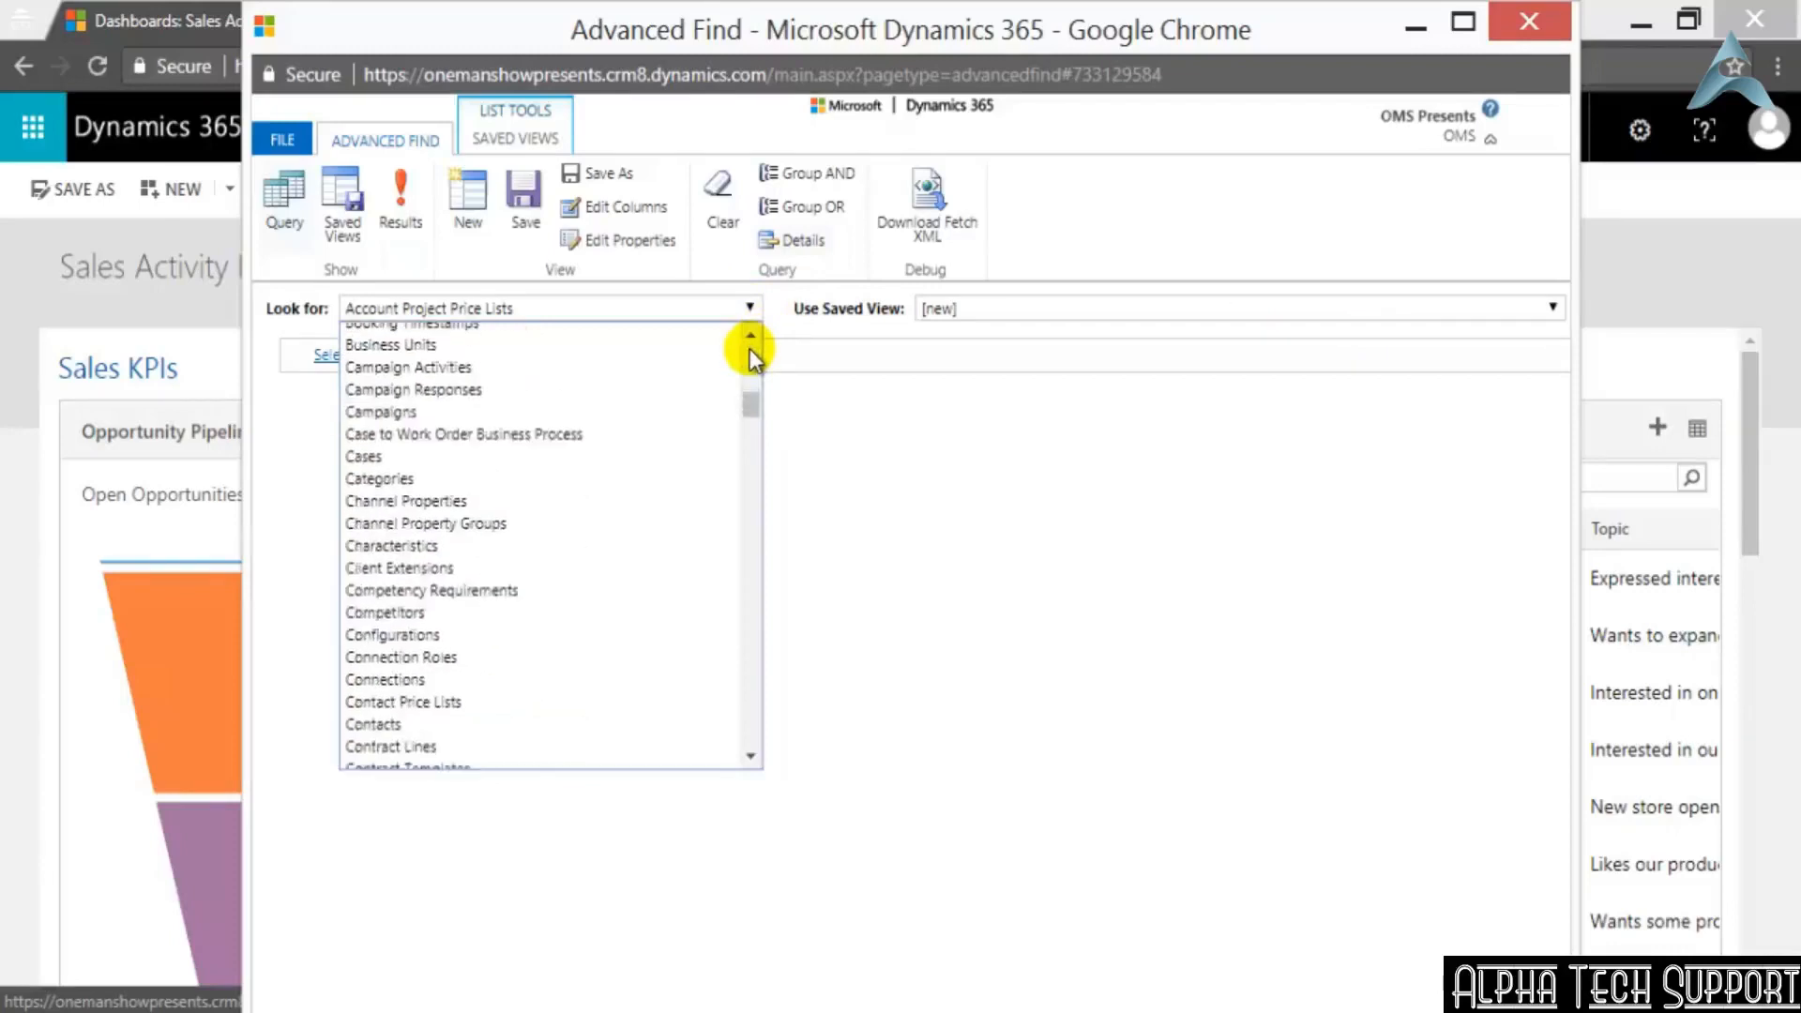
{"action": "scroll", "coordinate": [634, 577], "scroll_direction": "down", "scroll_amount": 7}
{"action": "scroll", "coordinate": [631, 582], "scroll_direction": "down", "scroll_amount": 5}
{"action": "scroll", "coordinate": [638, 582], "scroll_direction": "up", "scroll_amount": 10}
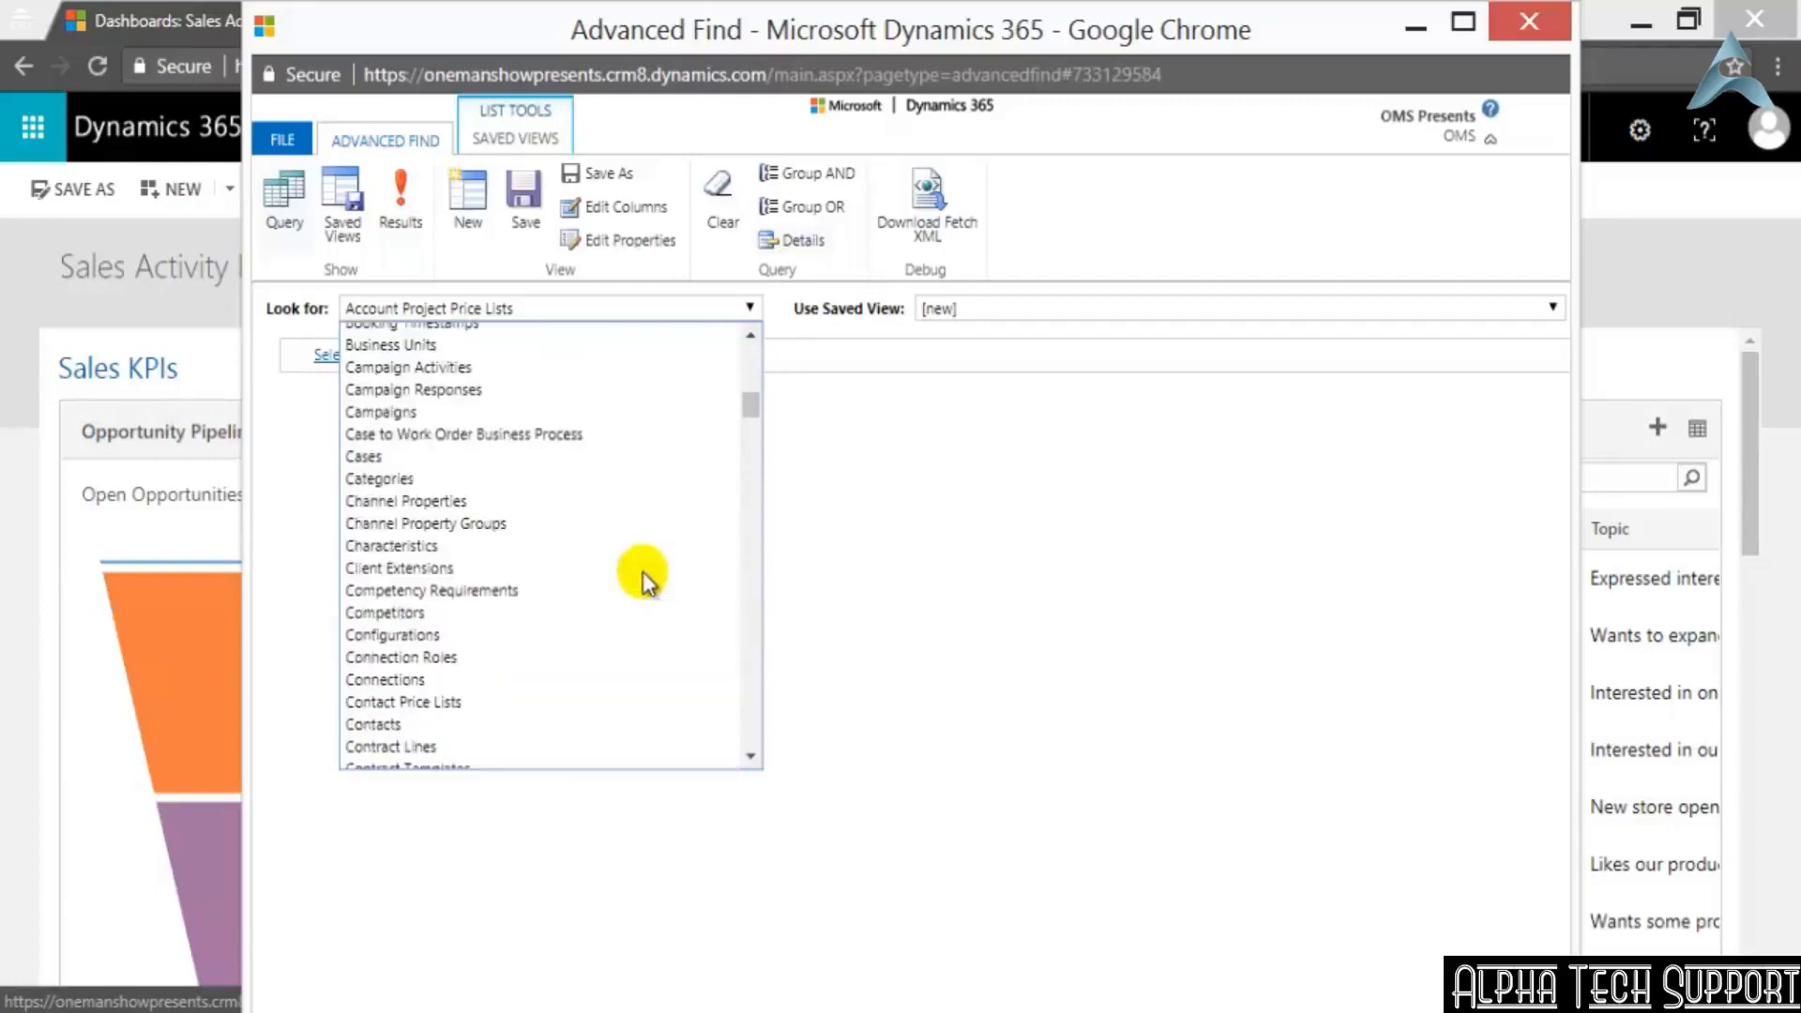
{"action": "scroll", "coordinate": [643, 581], "scroll_direction": "up", "scroll_amount": 10}
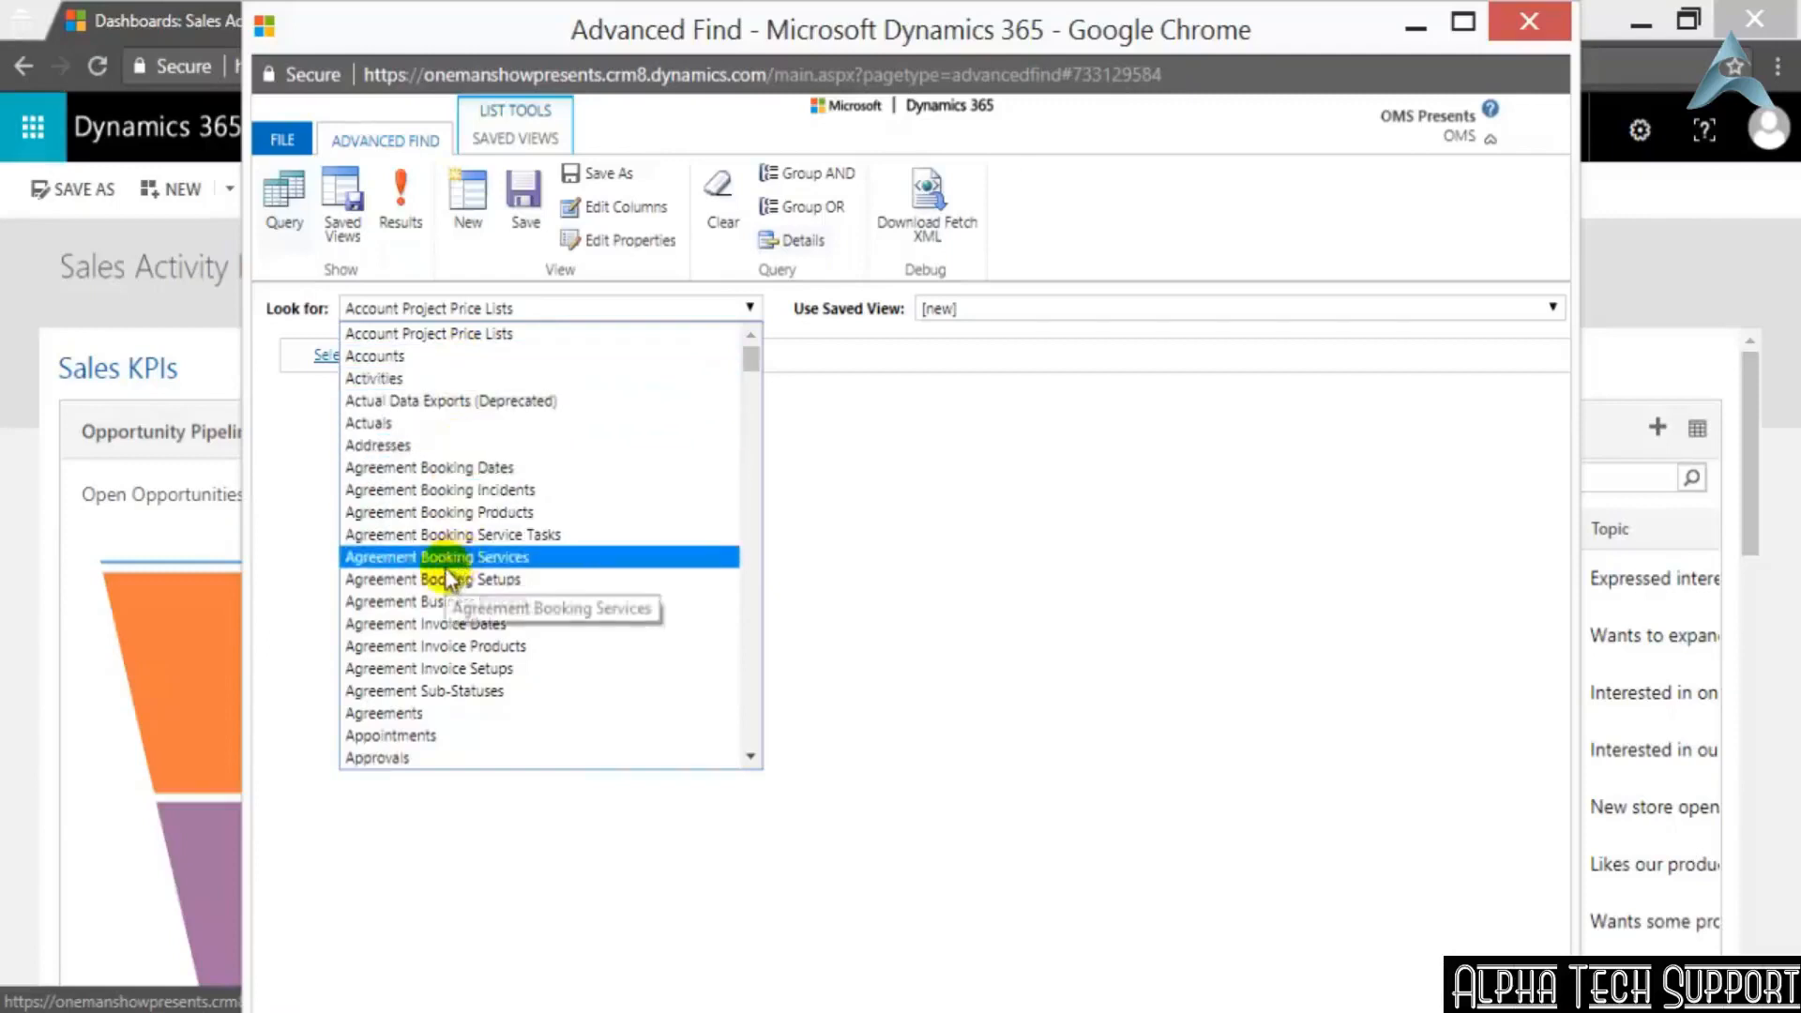
{"action": "scroll", "coordinate": [455, 572], "scroll_direction": "down", "scroll_amount": 10}
{"action": "scroll", "coordinate": [470, 544], "scroll_direction": "down", "scroll_amount": 4}
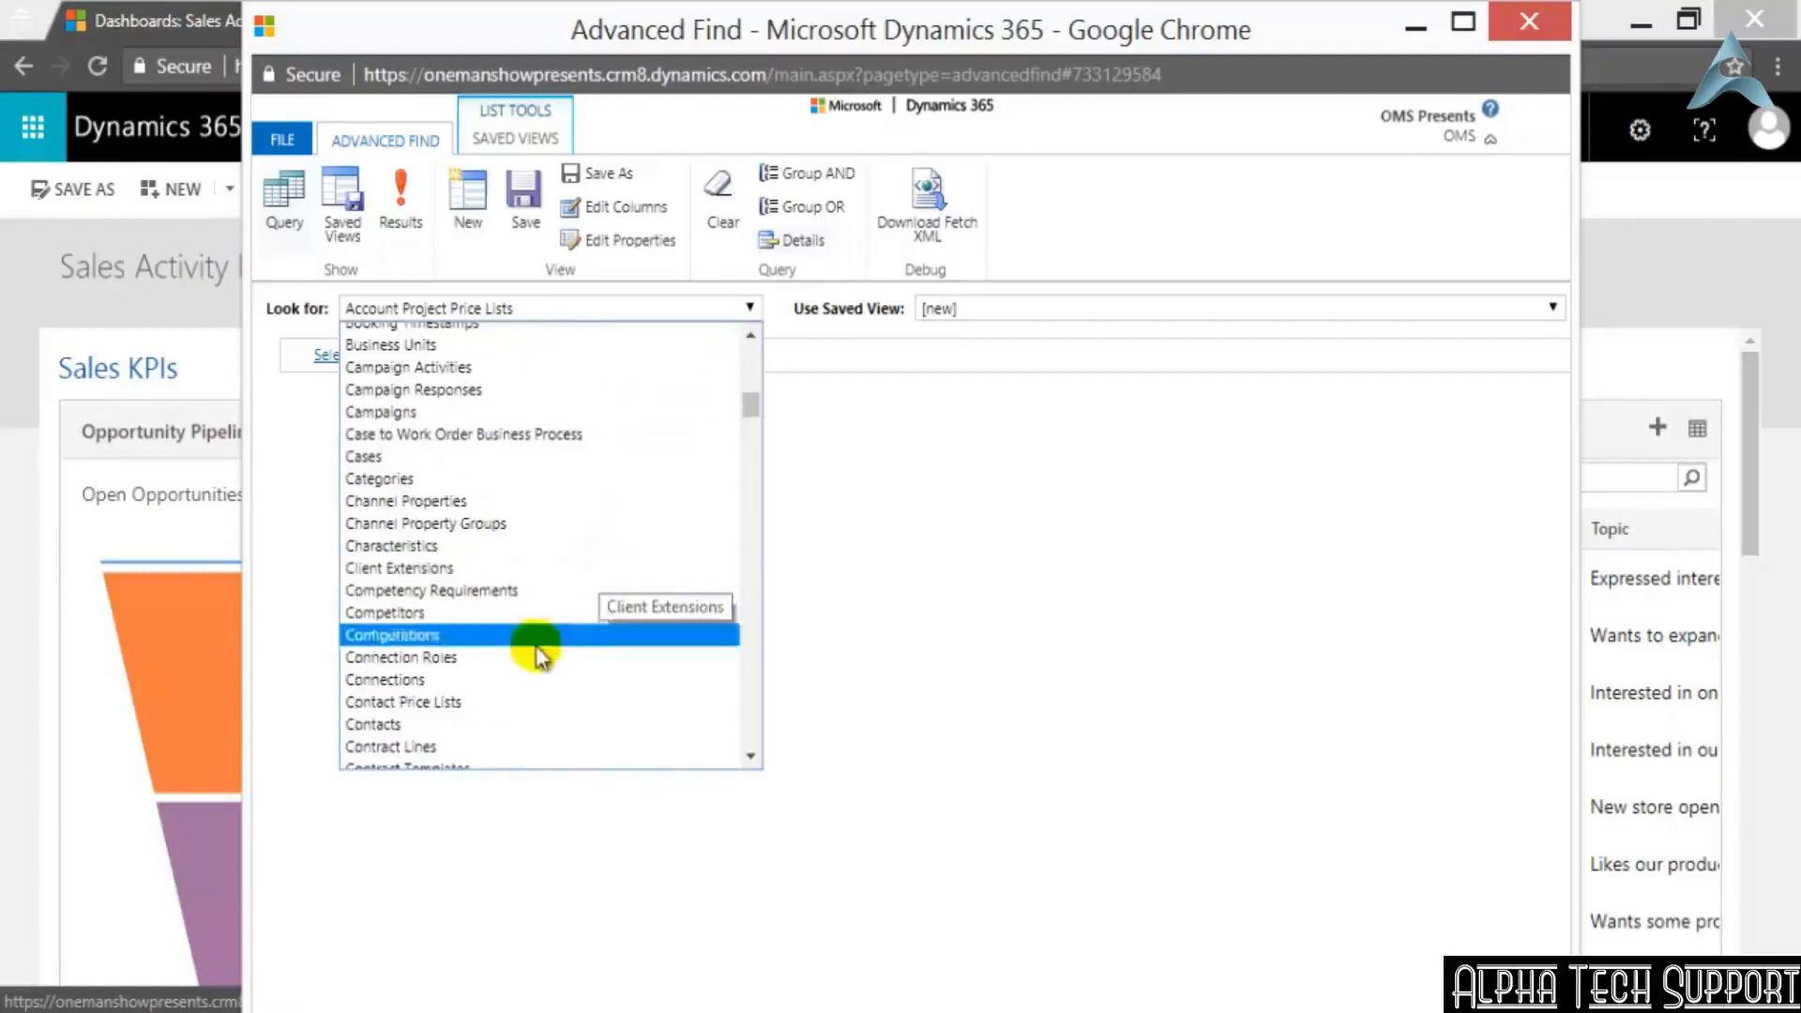
{"action": "left_click", "coordinate": [427, 723]}
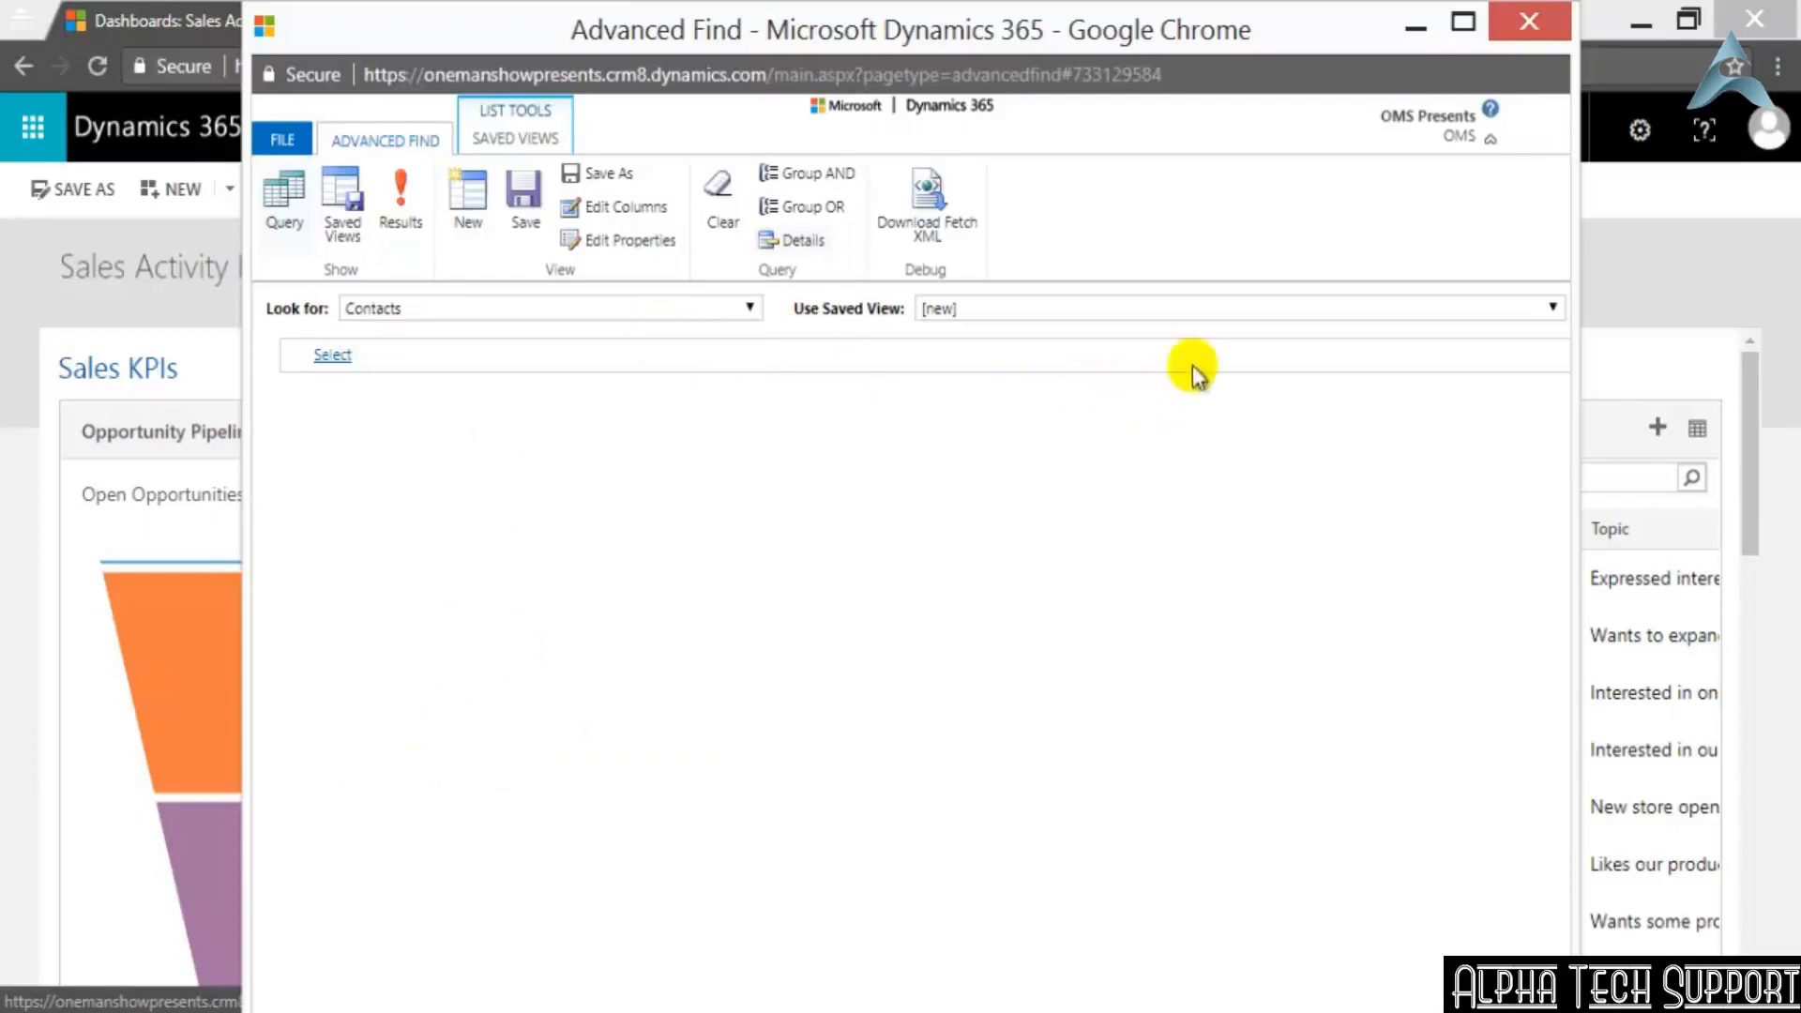
{"action": "left_click", "coordinate": [962, 307]}
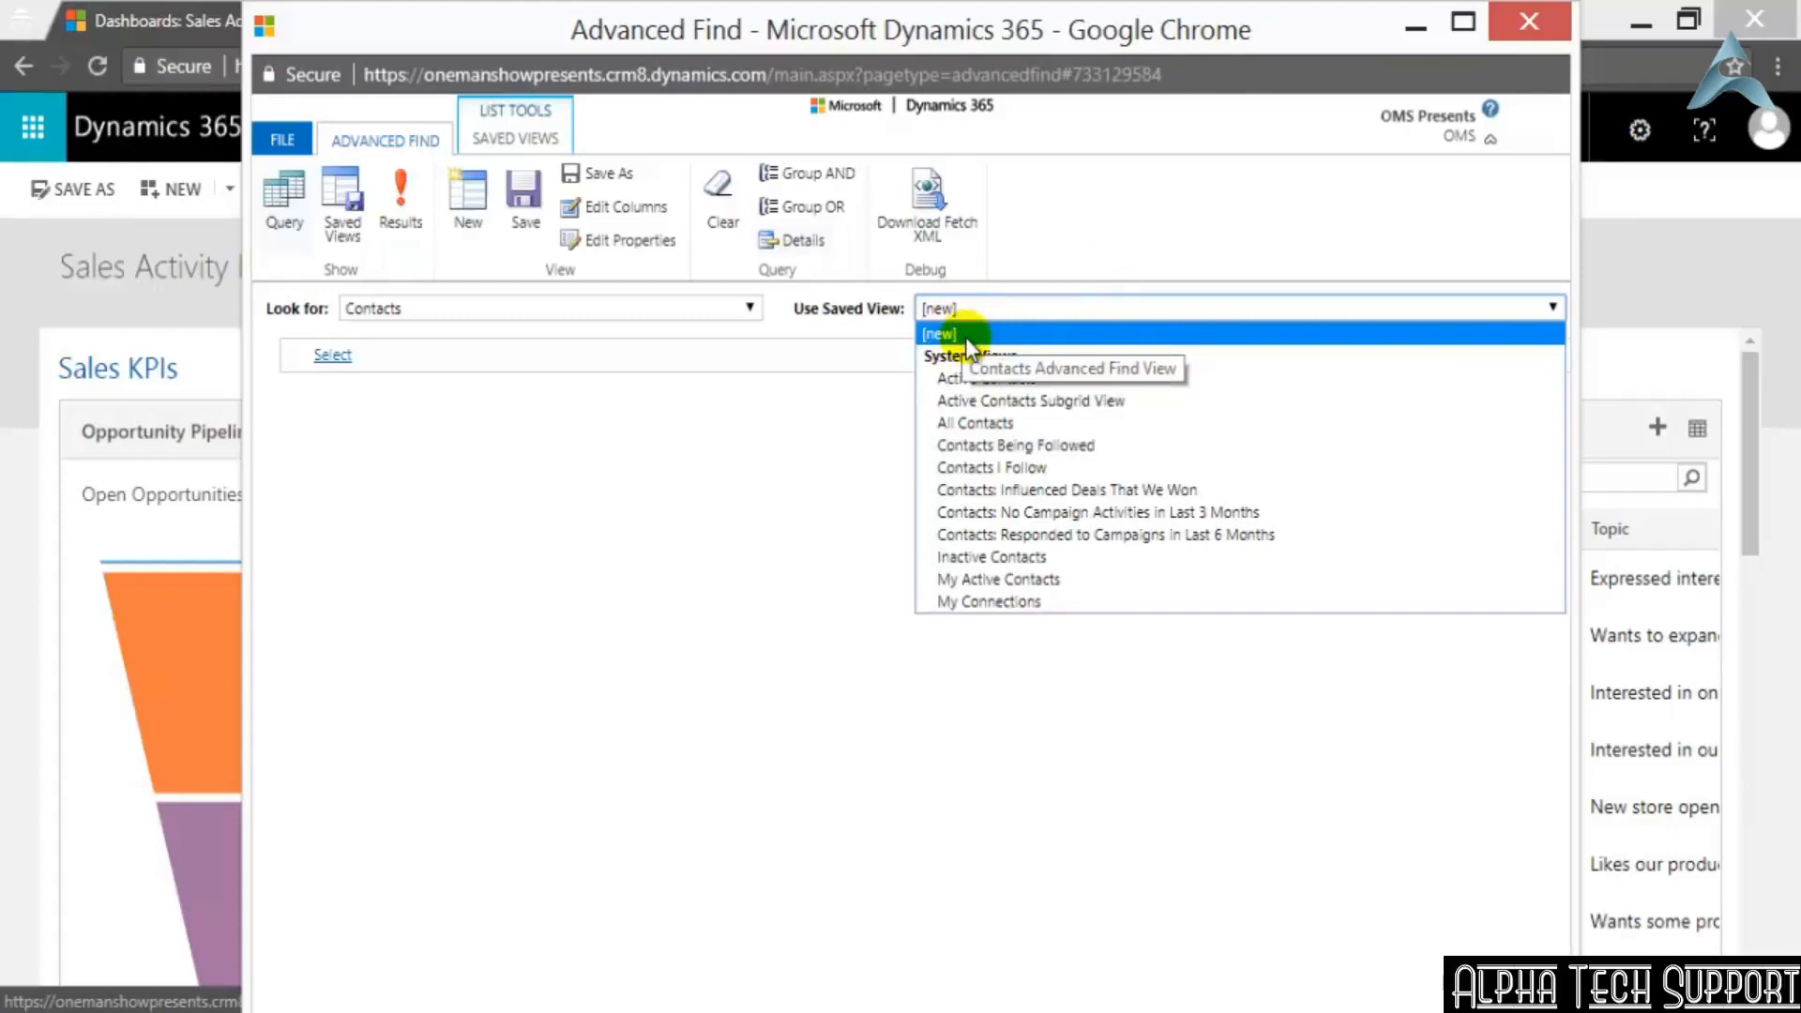
{"action": "left_click", "coordinate": [965, 335]}
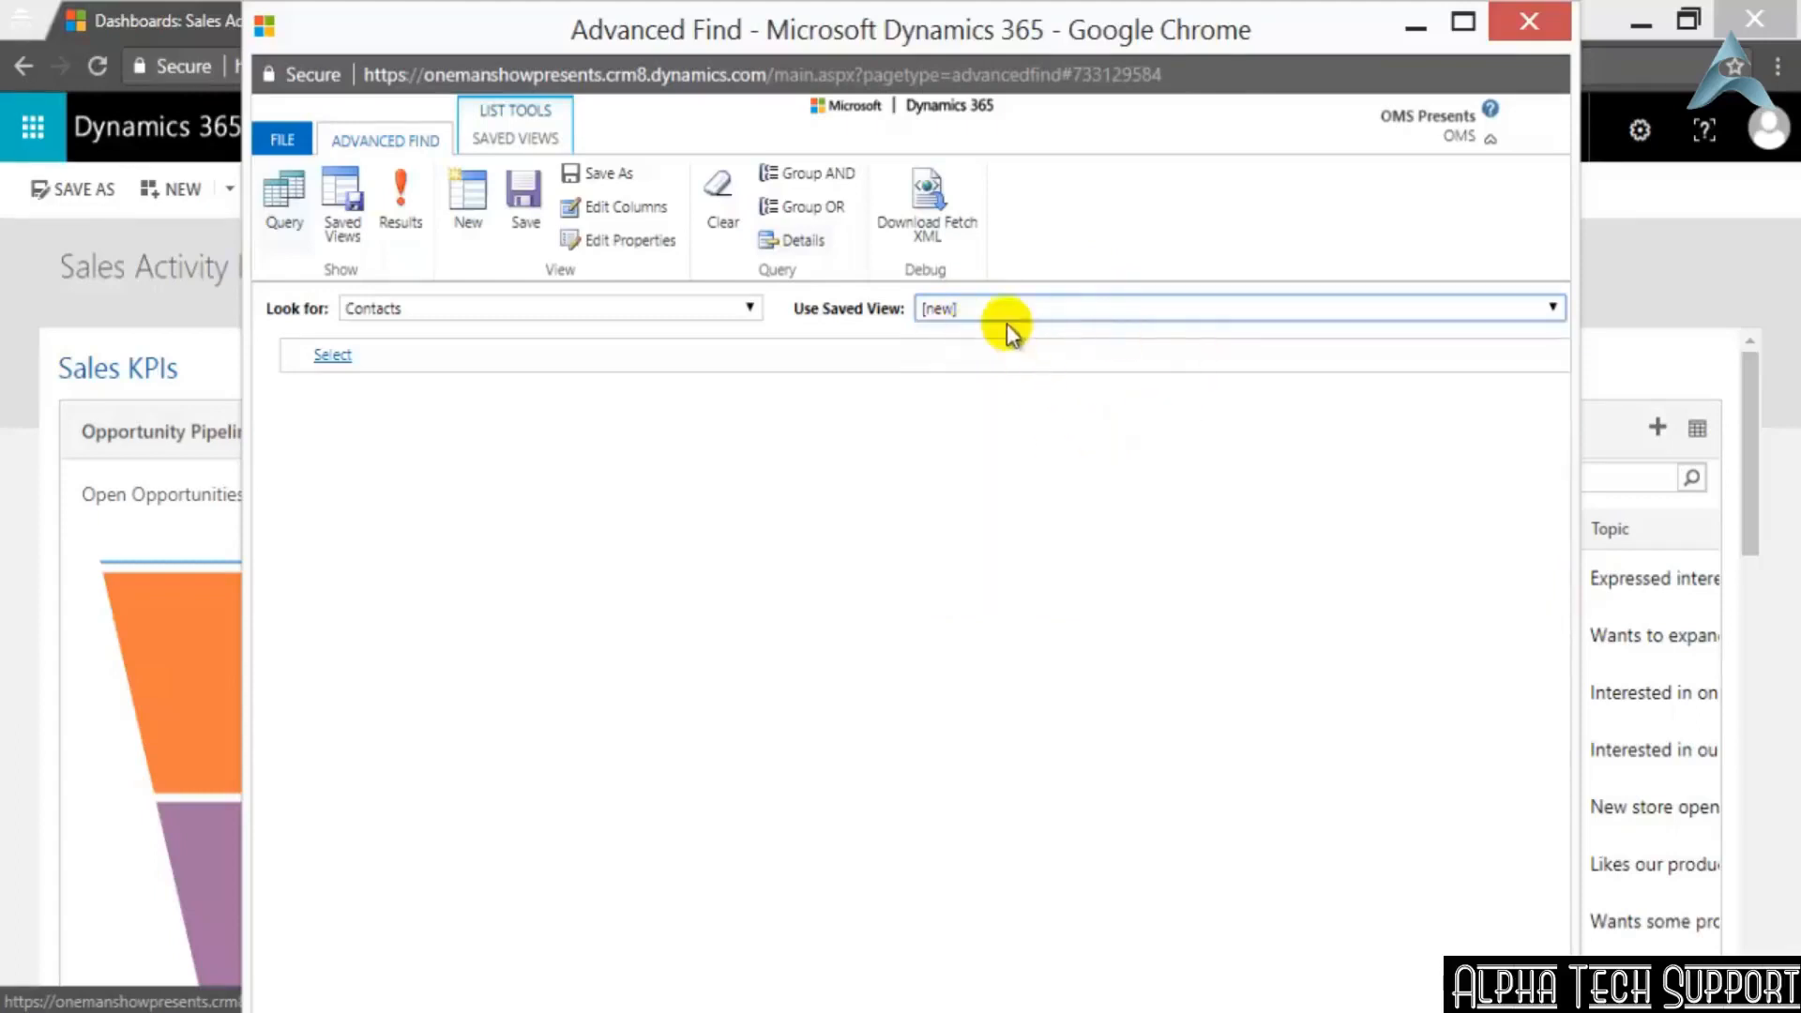
Add a query condition for Contacts with First Name set to Equals and enter the contact's first name
{"action": "left_click", "coordinate": [338, 354]}
{"action": "mouse_move", "coordinate": [413, 357]}
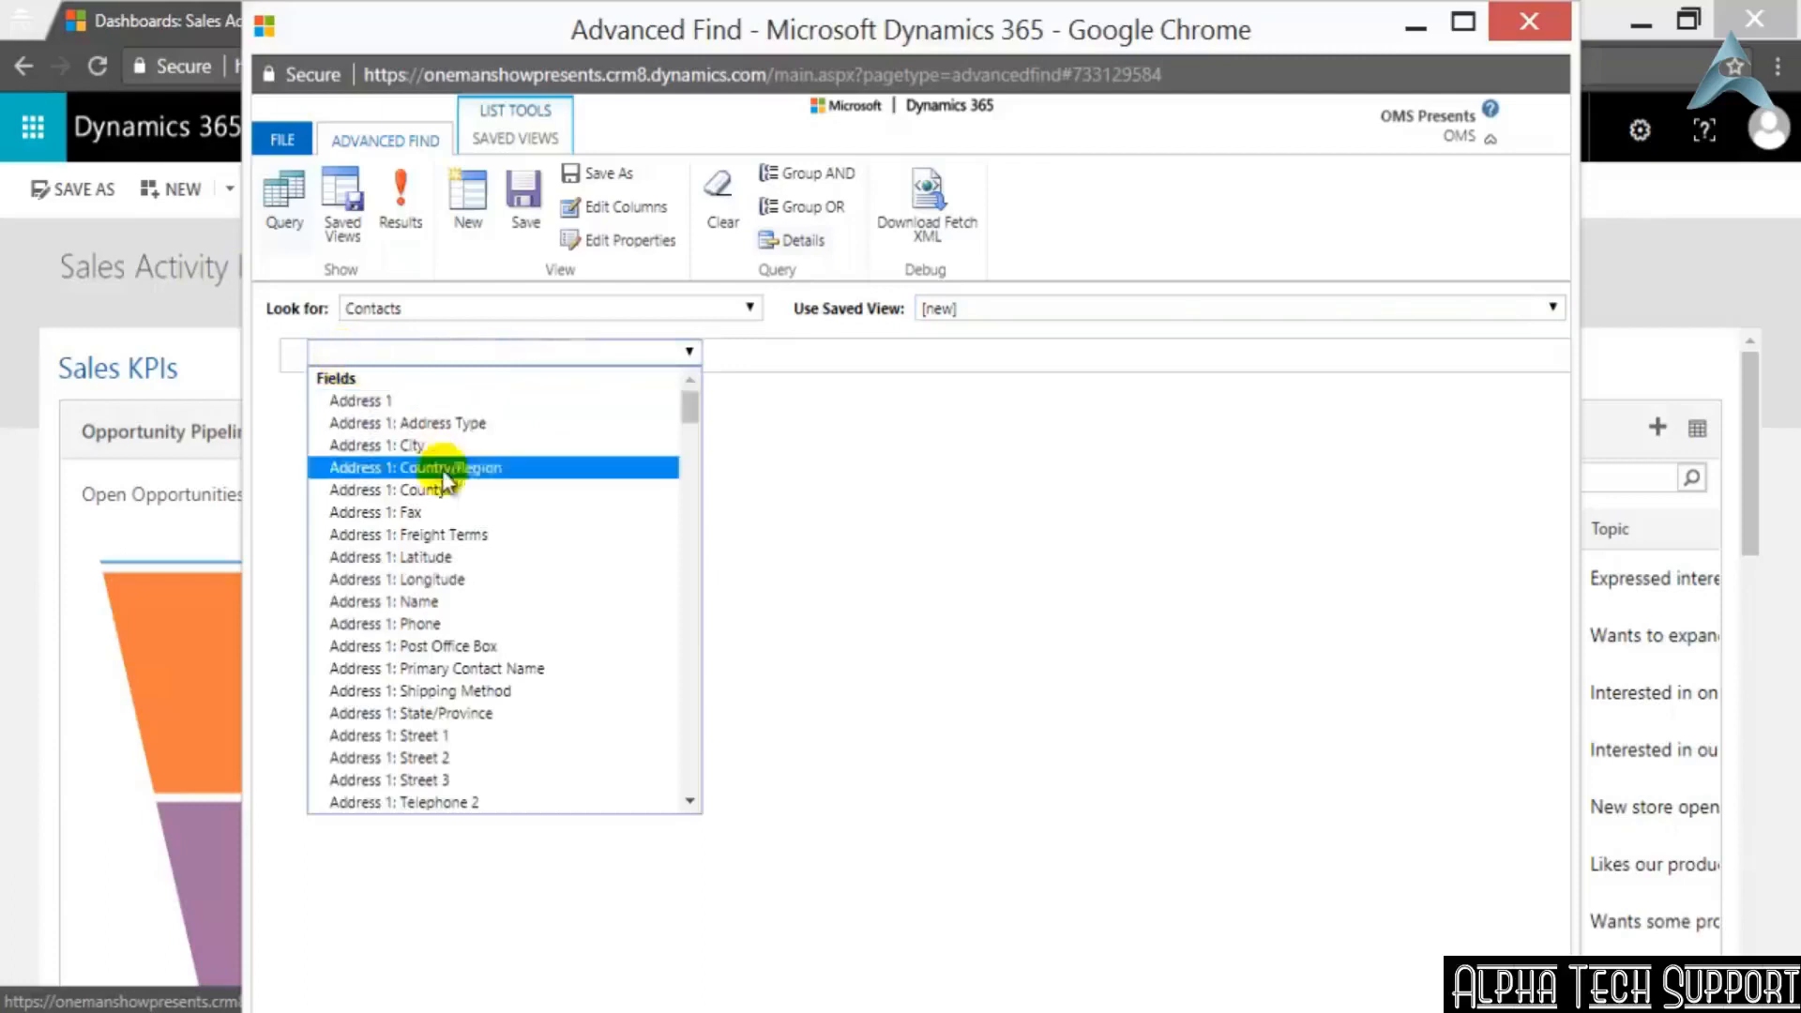
{"action": "scroll", "coordinate": [450, 498], "scroll_direction": "down", "scroll_amount": 10}
{"action": "scroll", "coordinate": [492, 589], "scroll_direction": "down", "scroll_amount": 5}
{"action": "scroll", "coordinate": [460, 722], "scroll_direction": "down", "scroll_amount": 4}
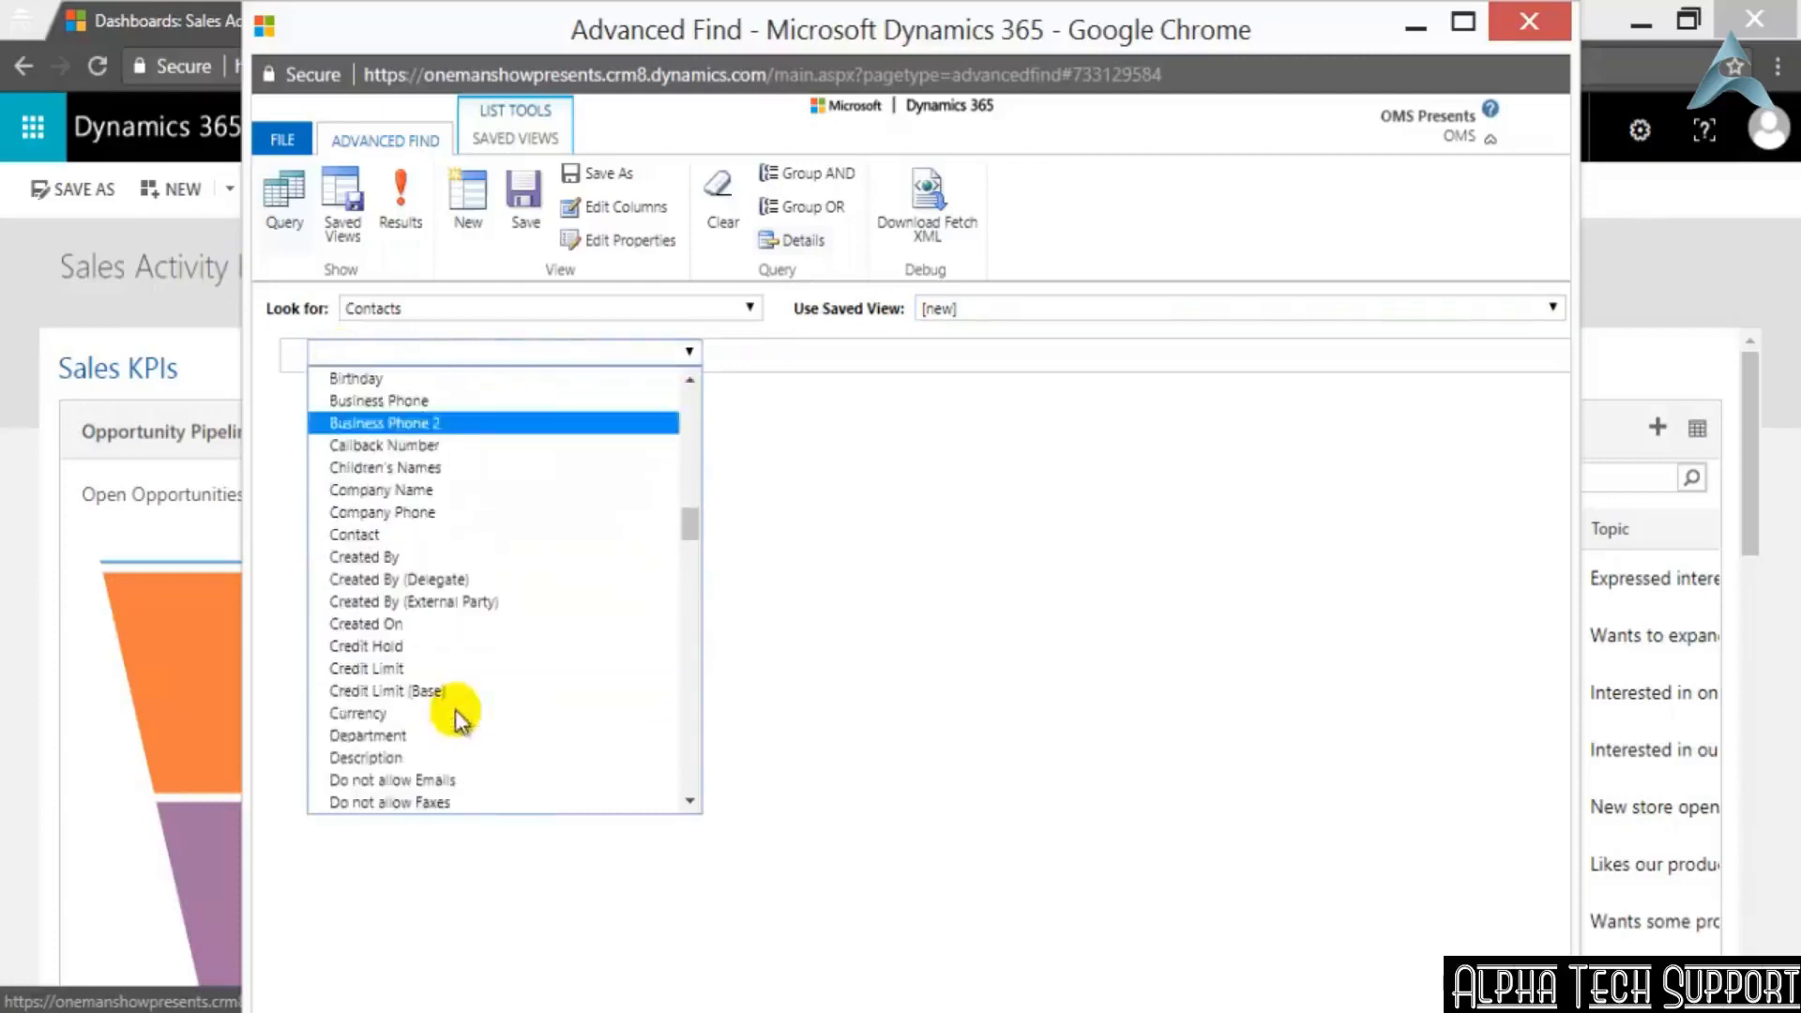
{"action": "scroll", "coordinate": [448, 715], "scroll_direction": "down", "scroll_amount": 10}
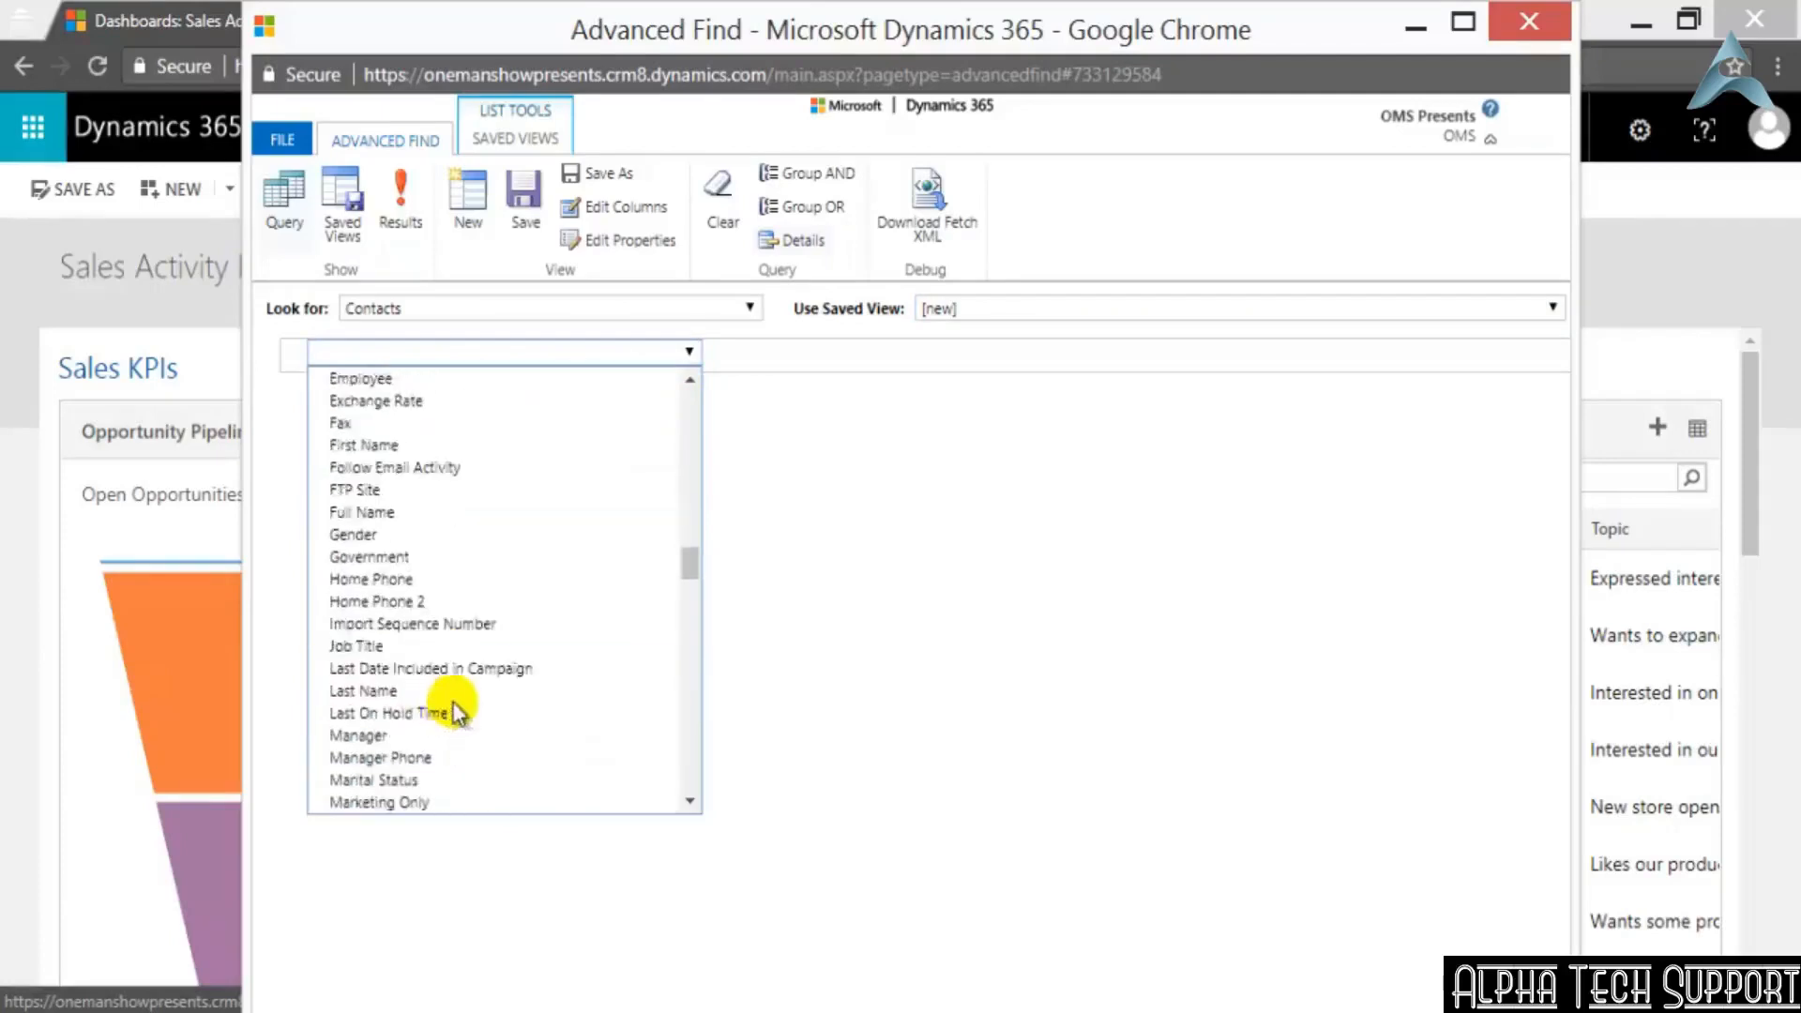
{"action": "scroll", "coordinate": [476, 680], "scroll_direction": "up", "scroll_amount": 3}
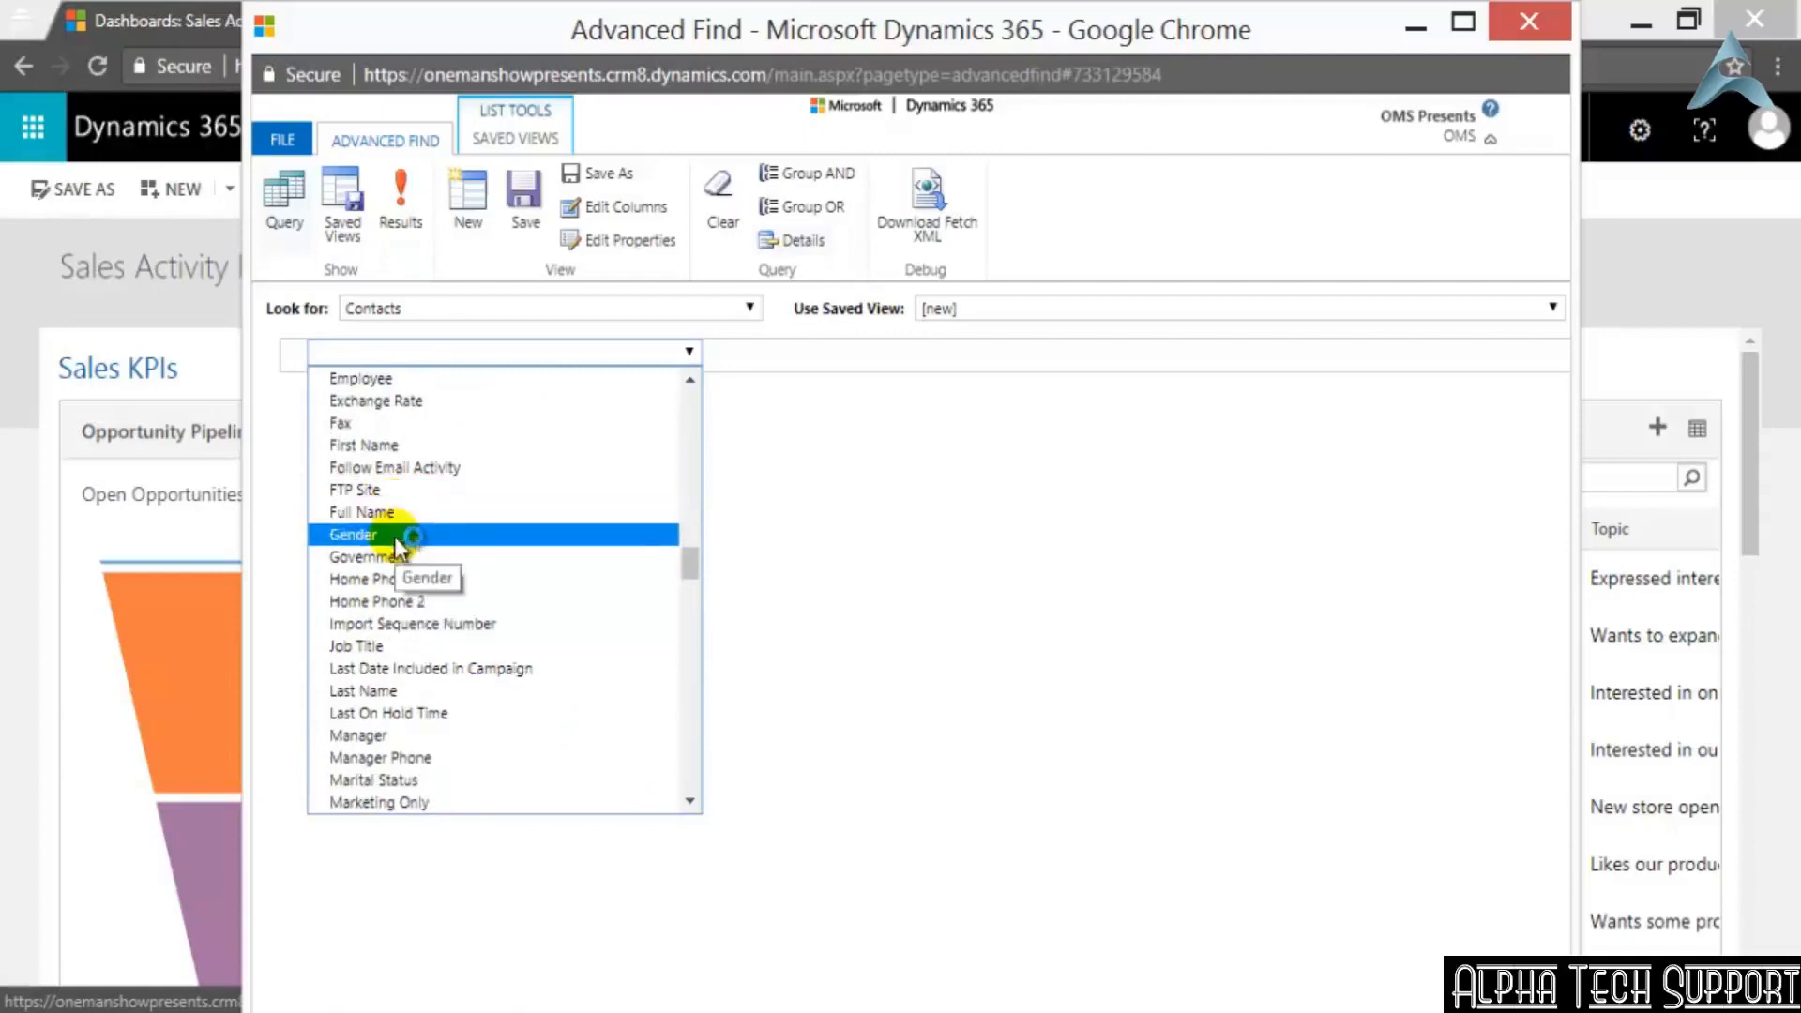
{"action": "left_click", "coordinate": [412, 444]}
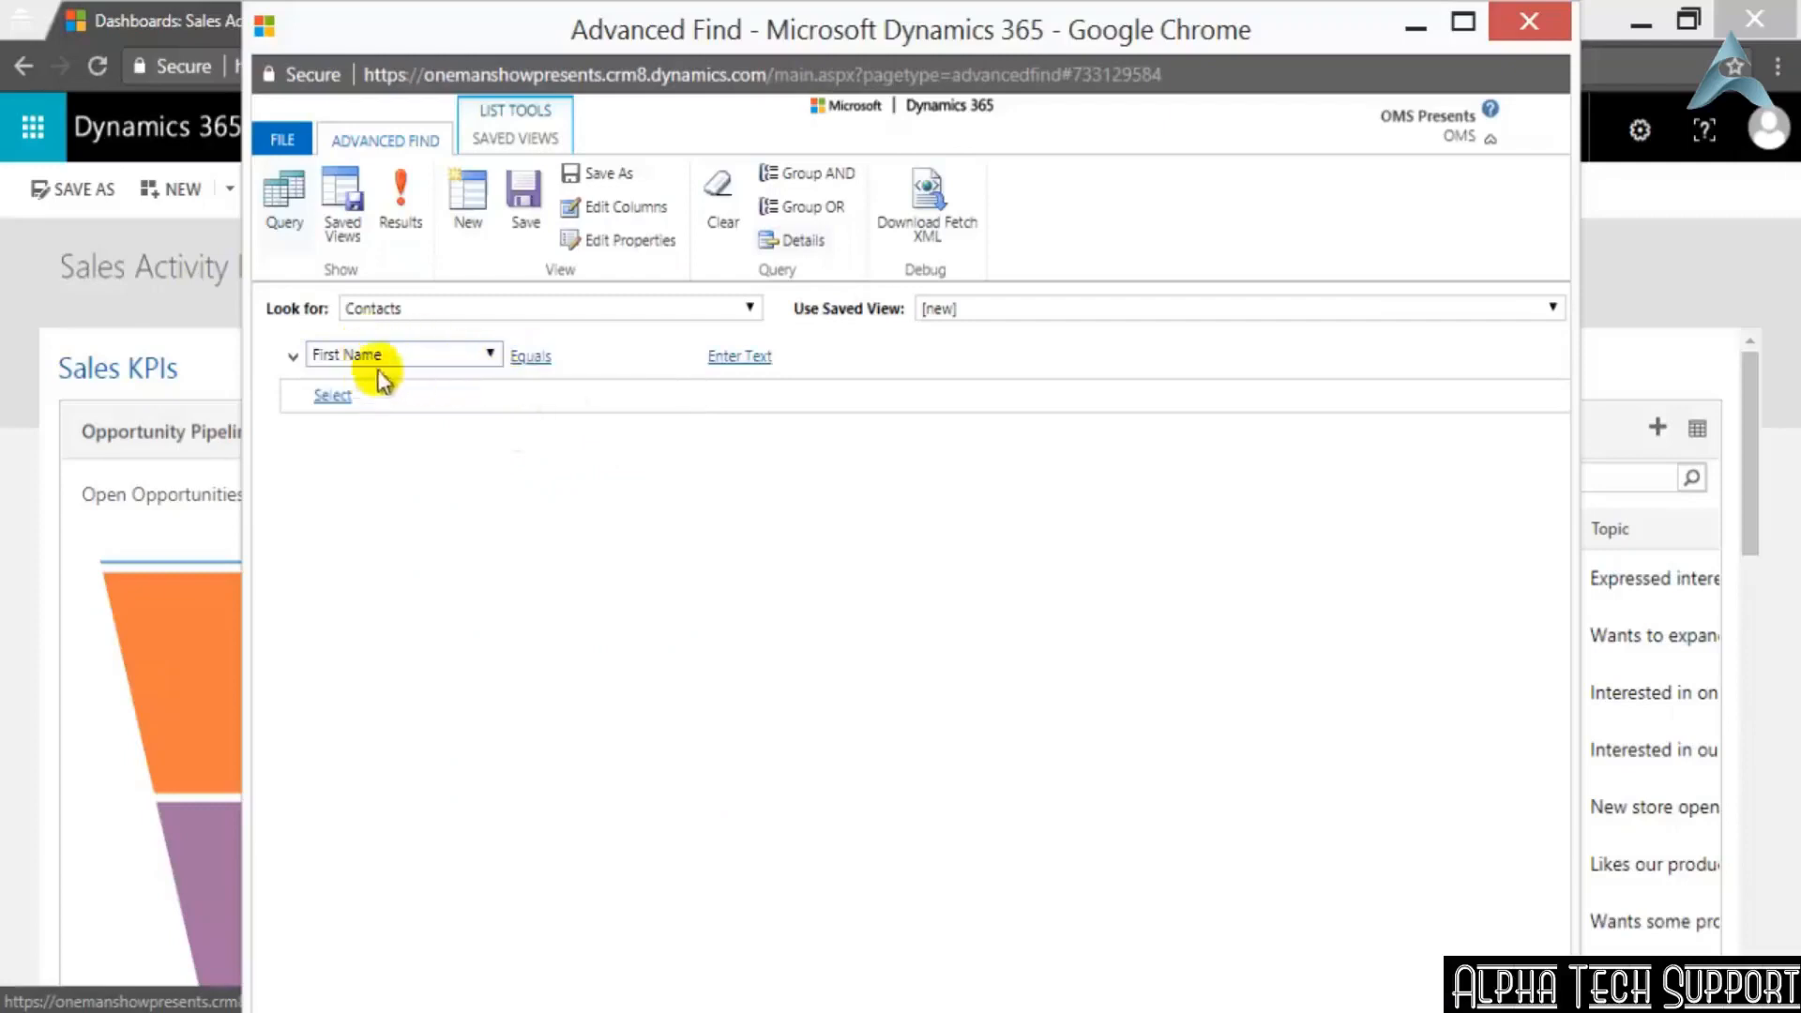
{"action": "left_click", "coordinate": [749, 356]}
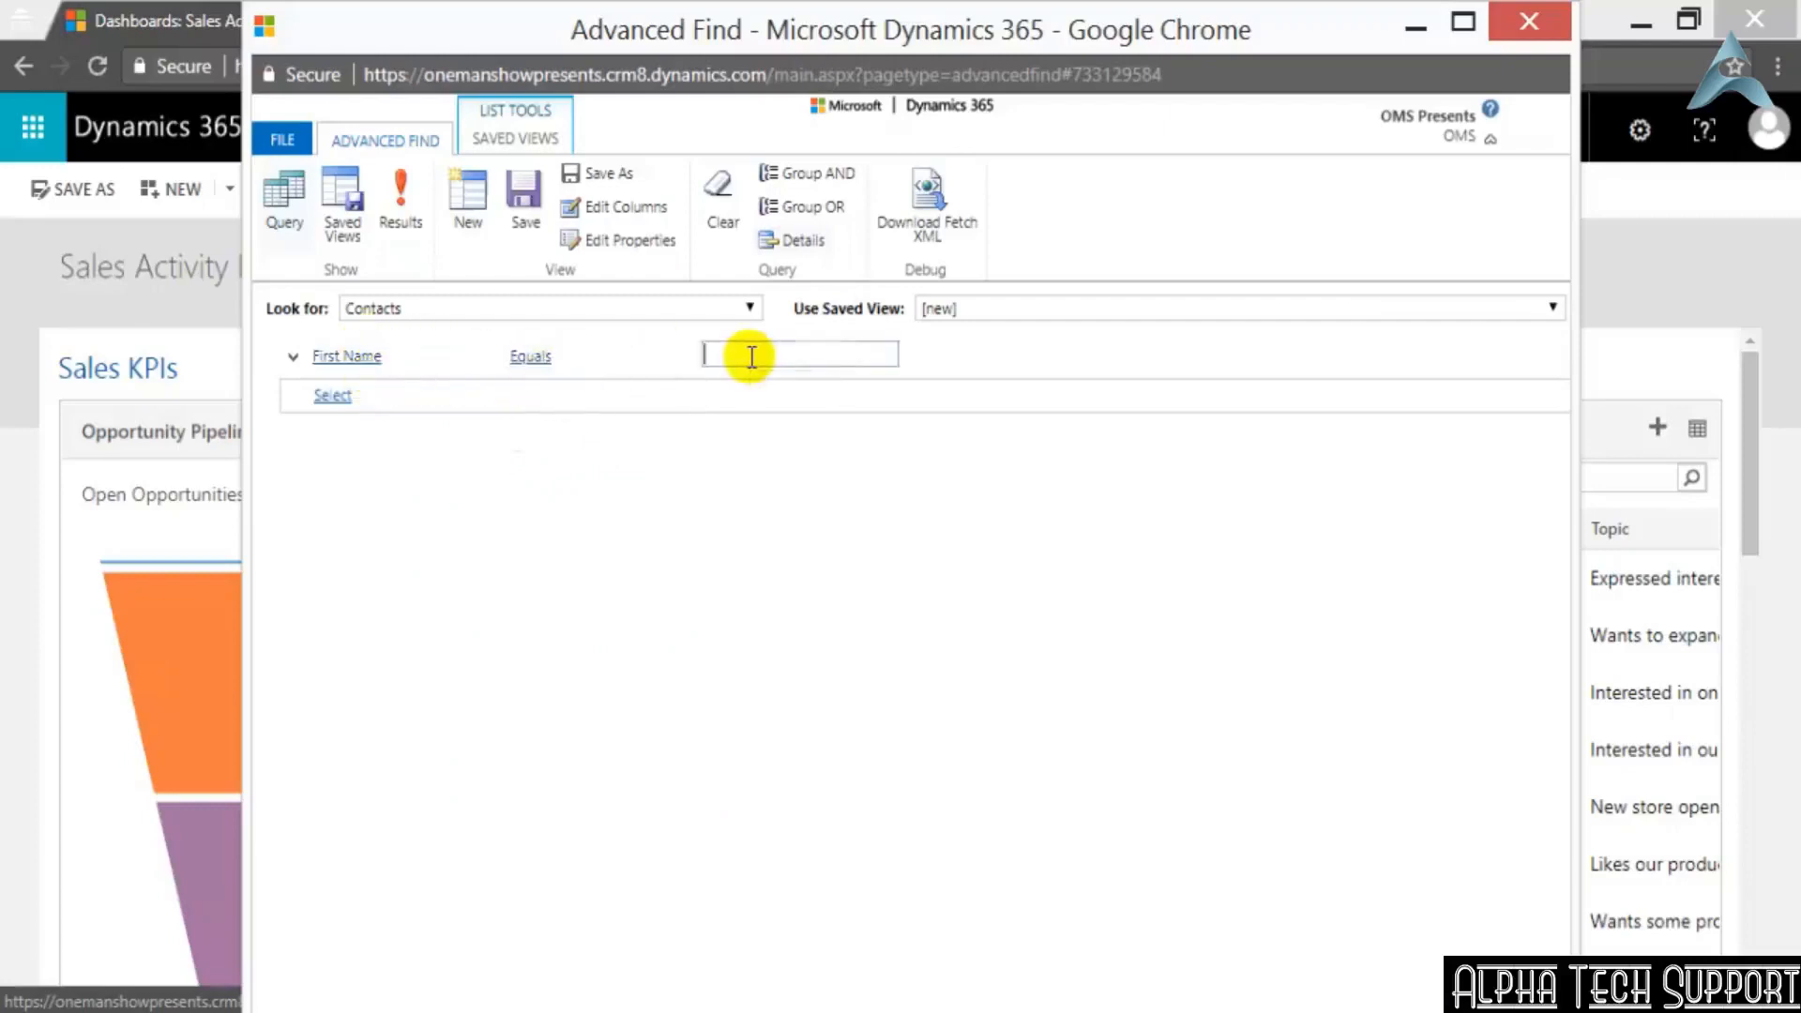
{"action": "type", "text": "Robert"}
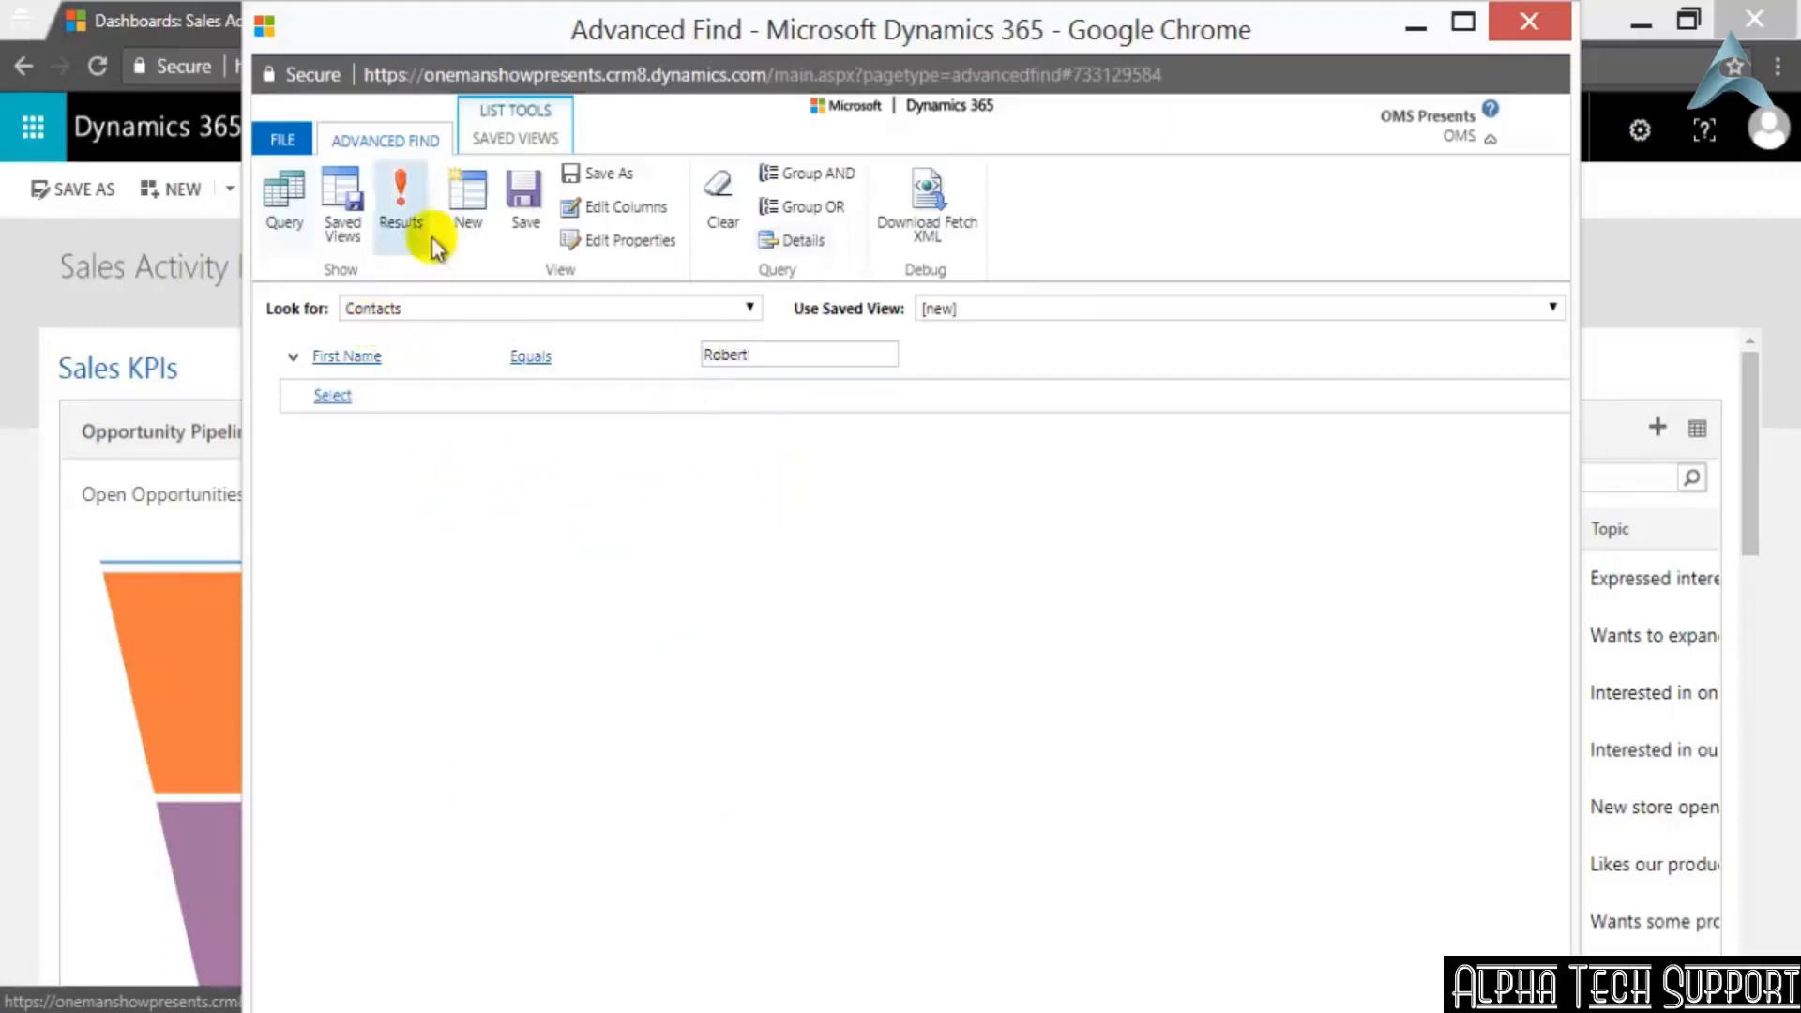
Run the Contacts query to view the matching records, and return to the query criteria
{"action": "left_click", "coordinate": [399, 199]}
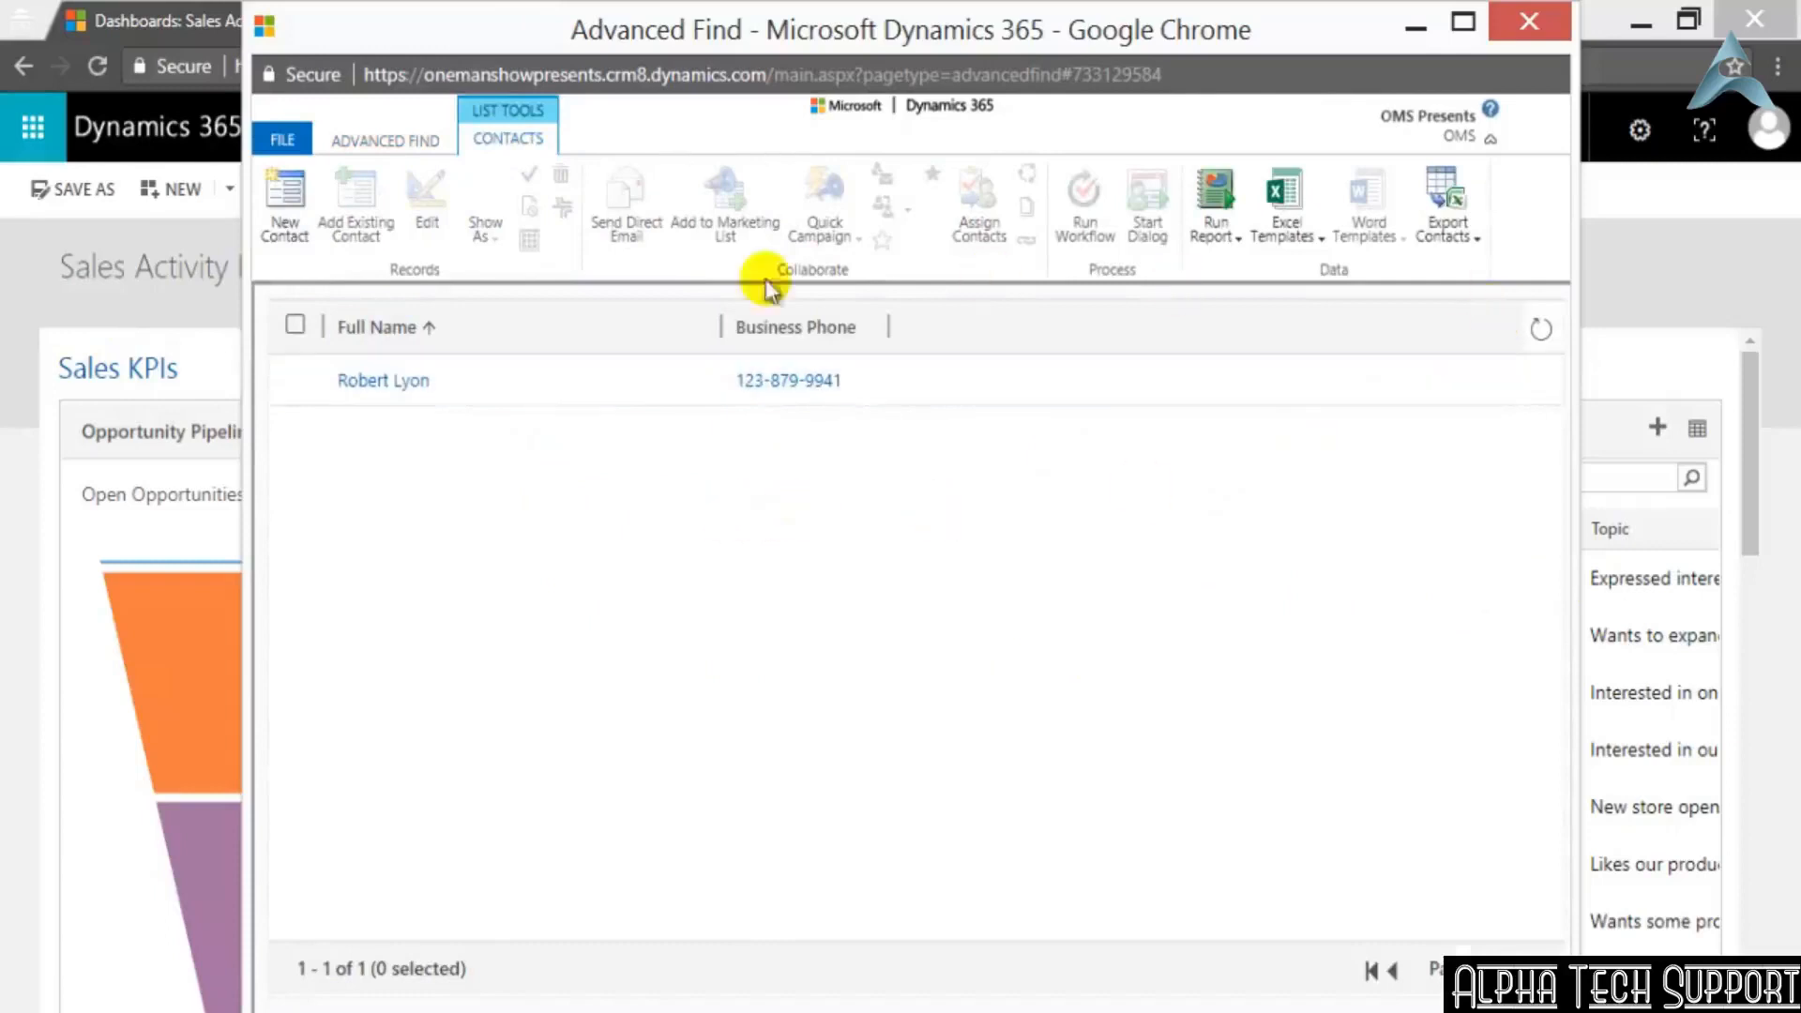
{"action": "left_click", "coordinate": [270, 132]}
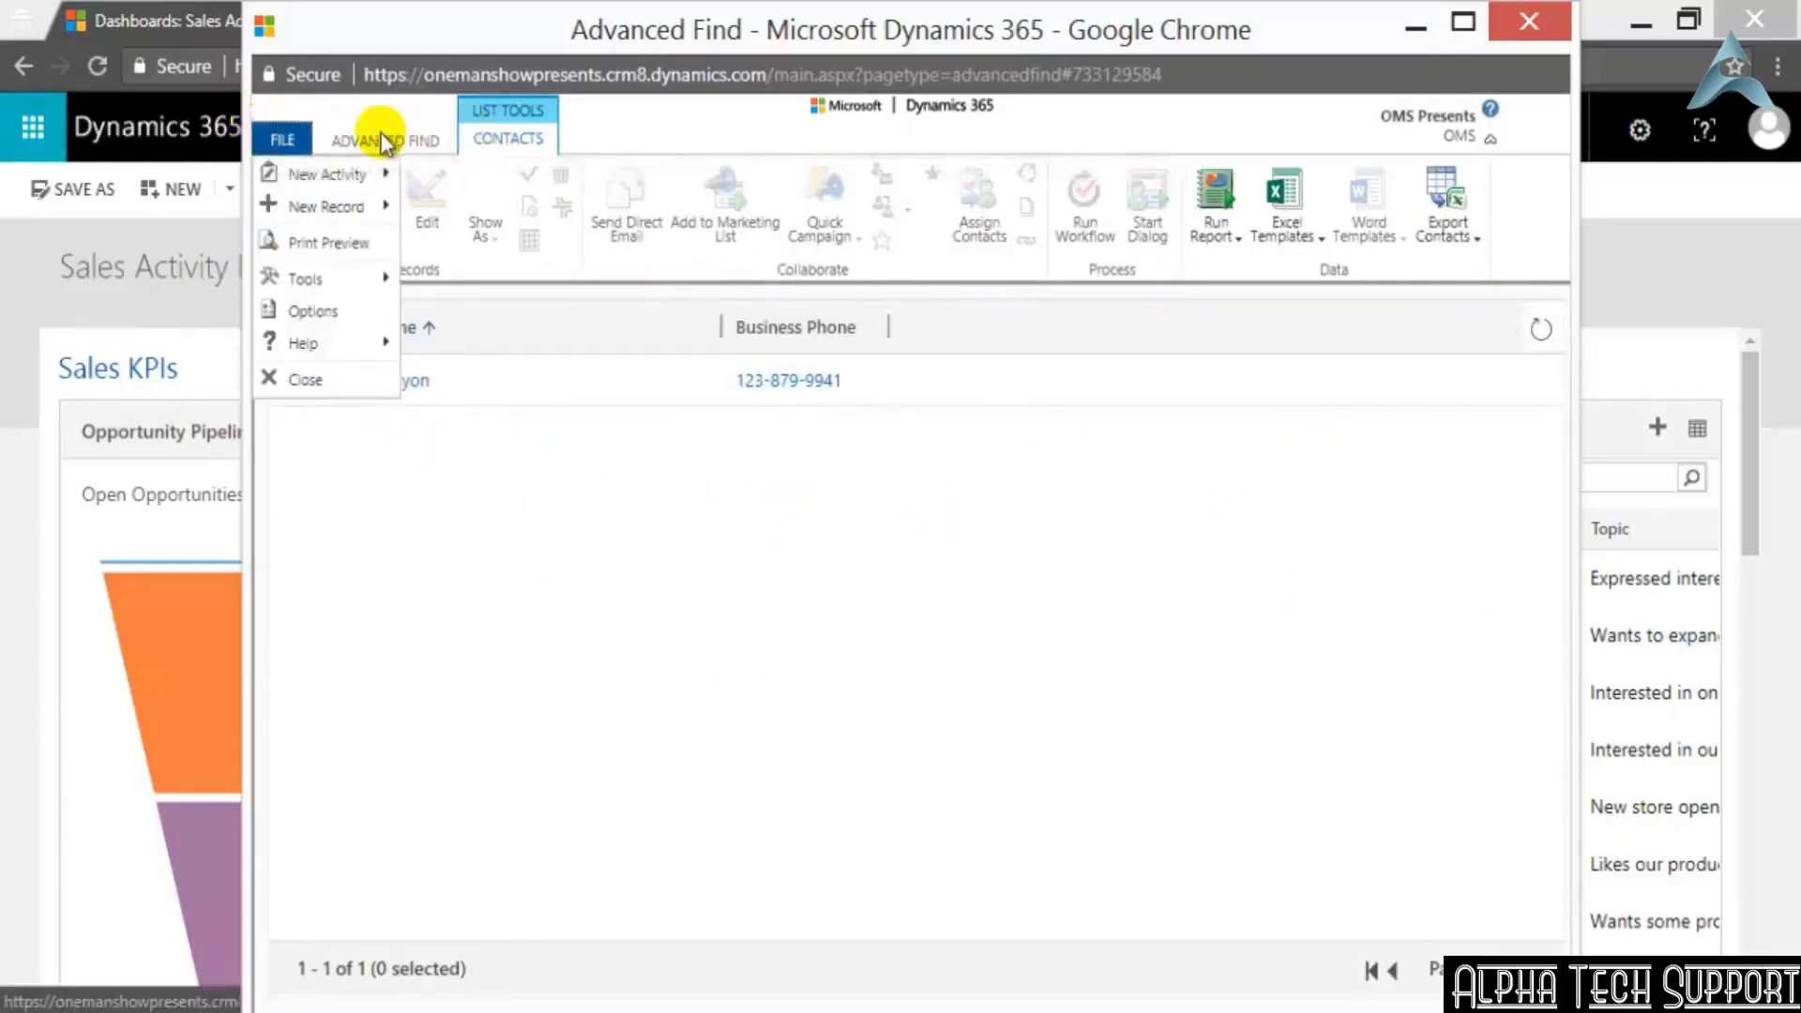
{"action": "left_click", "coordinate": [385, 141]}
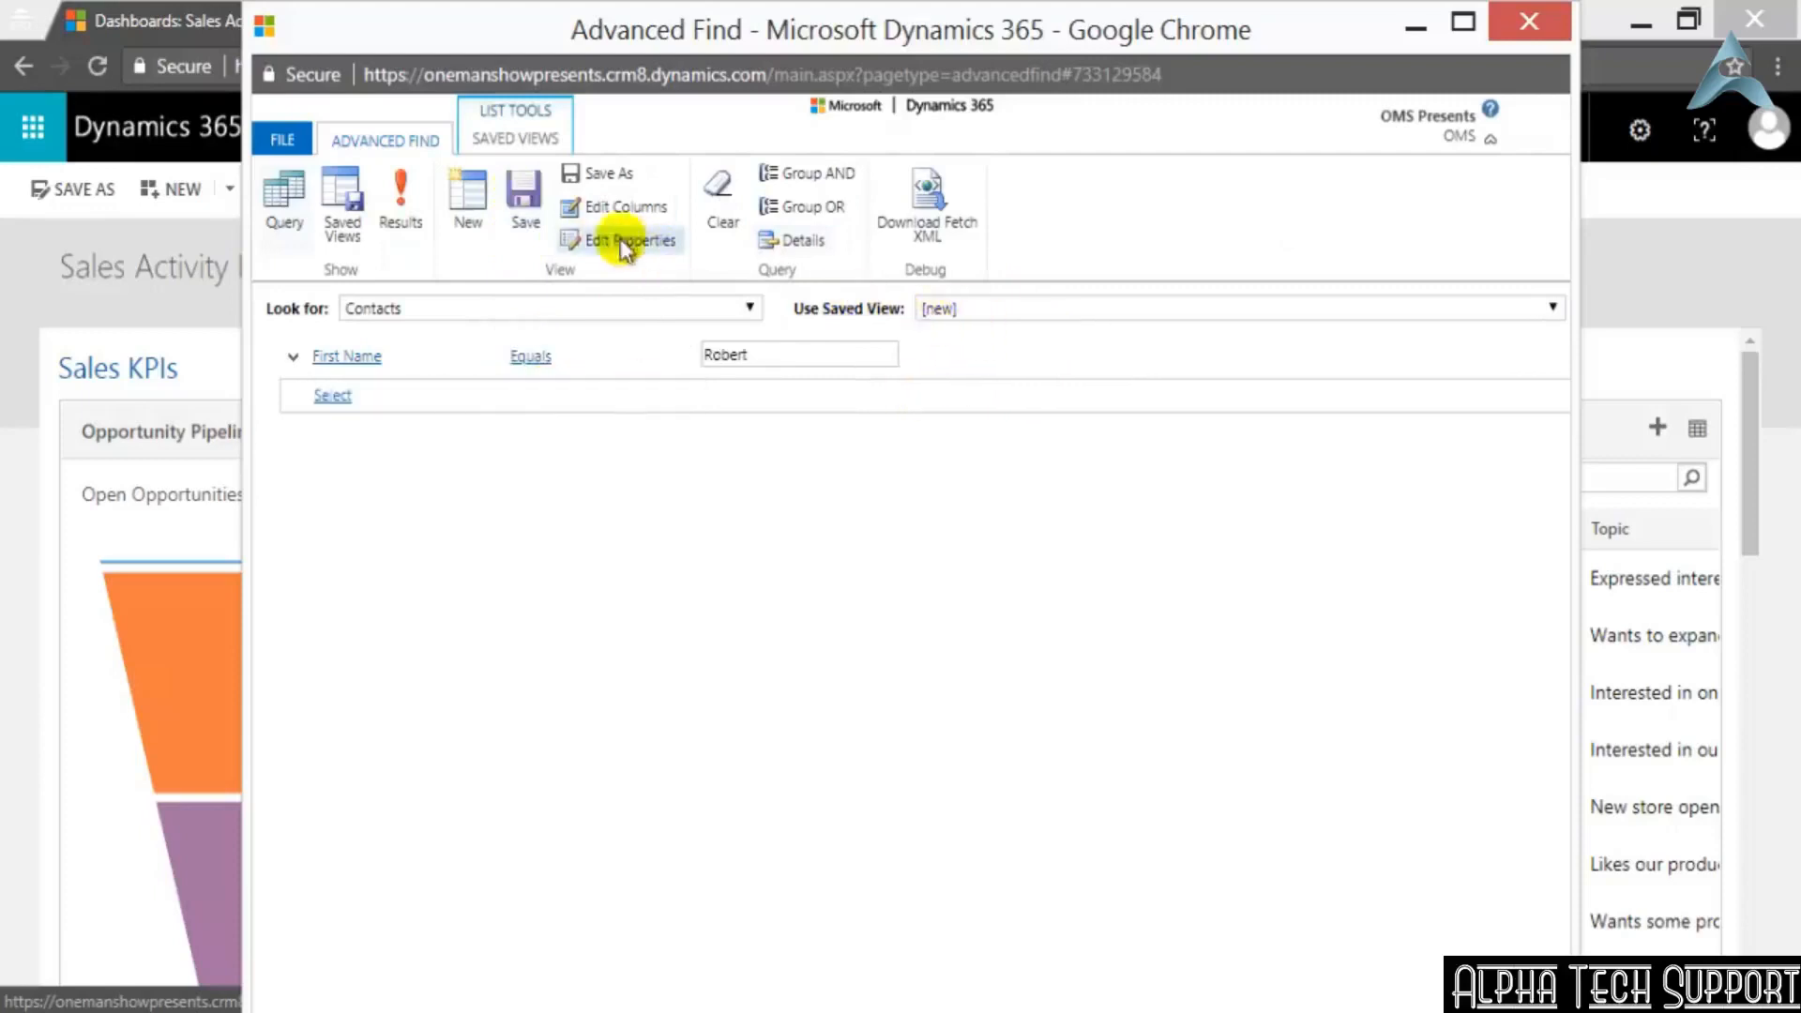
Save the Contacts query as a new view named TestContact
{"action": "left_click", "coordinate": [527, 202]}
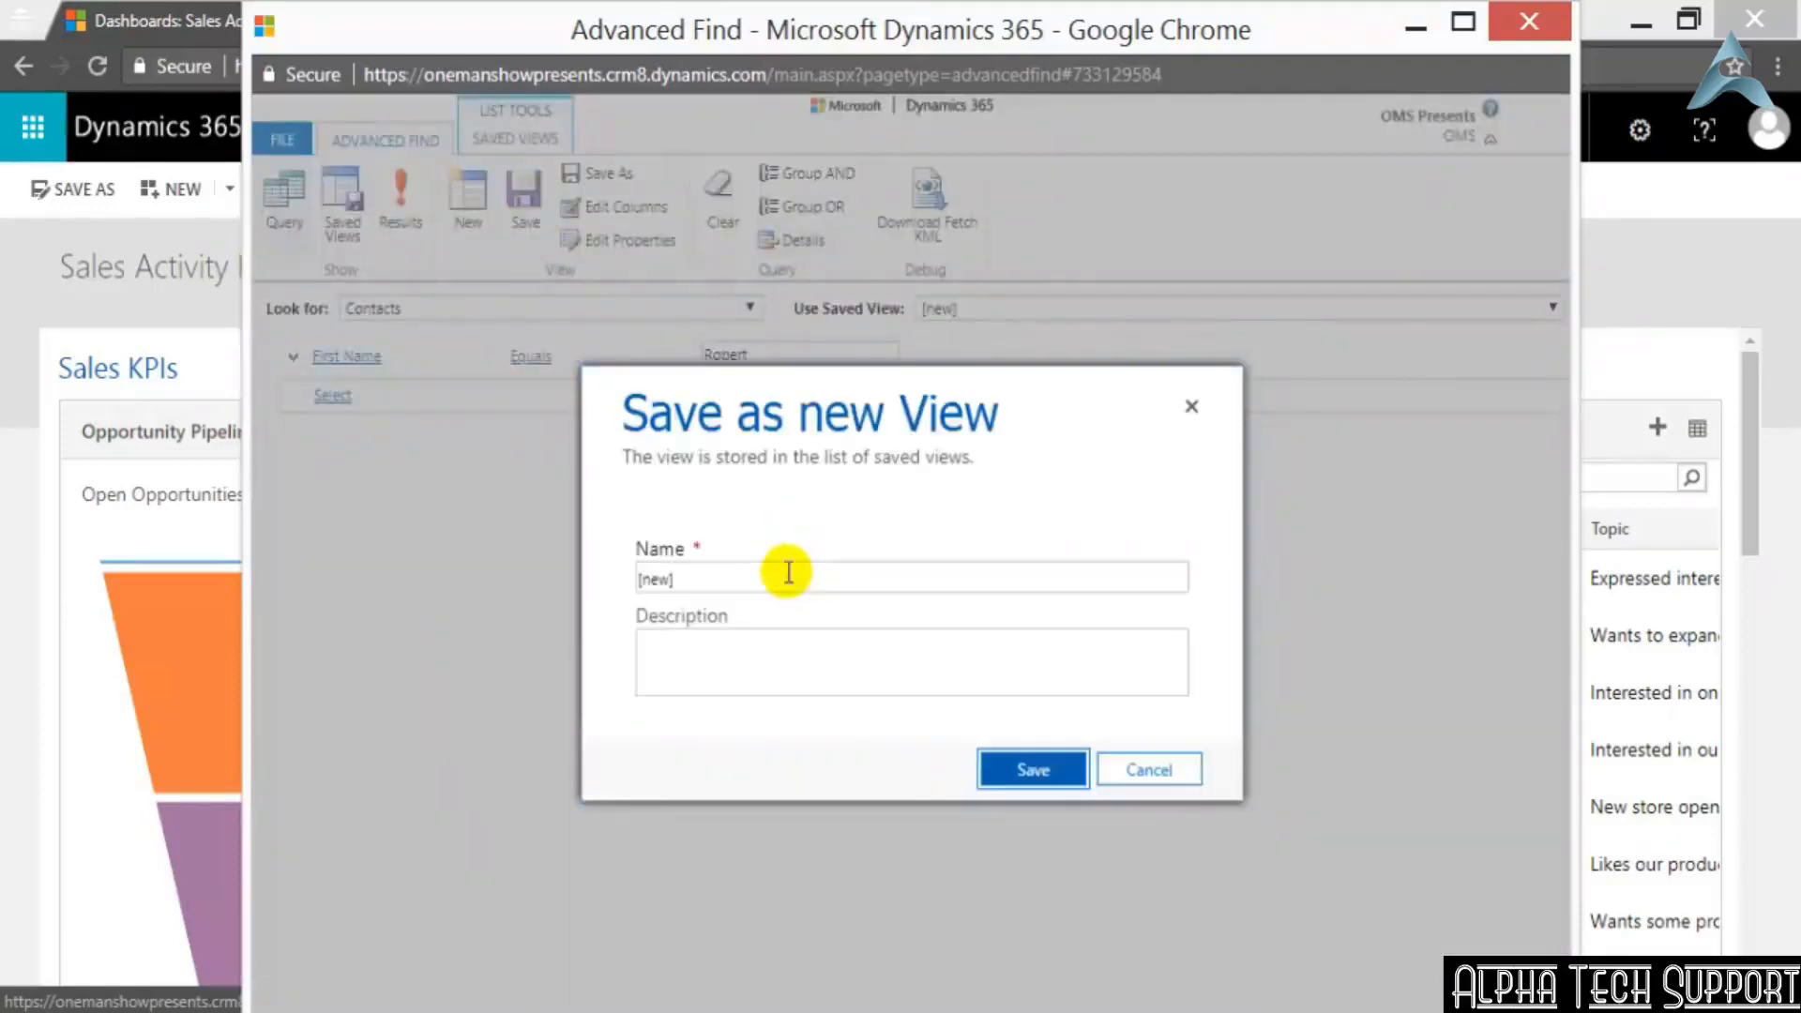
{"action": "left_click", "coordinate": [755, 572]}
{"action": "left_click_drag", "start_coordinate": [753, 575], "coordinate": [546, 568]}
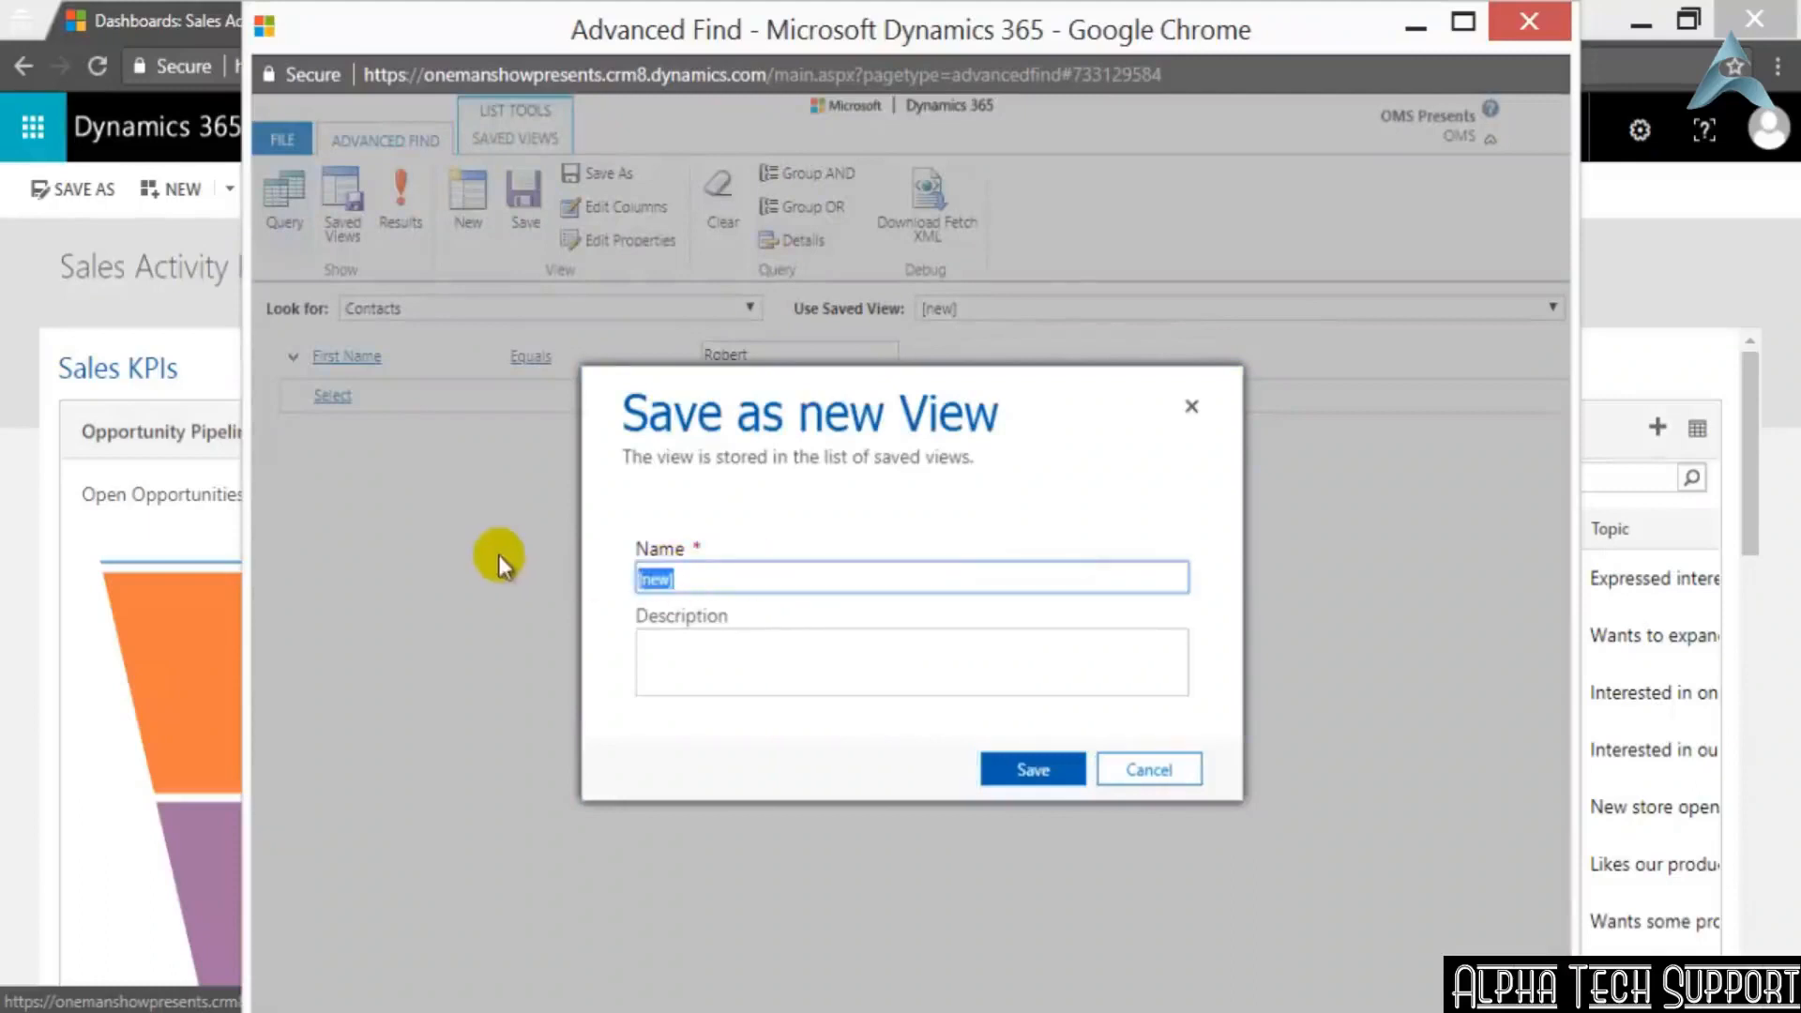
{"action": "type", "text": "TestContact"}
{"action": "left_click", "coordinate": [1050, 769]}
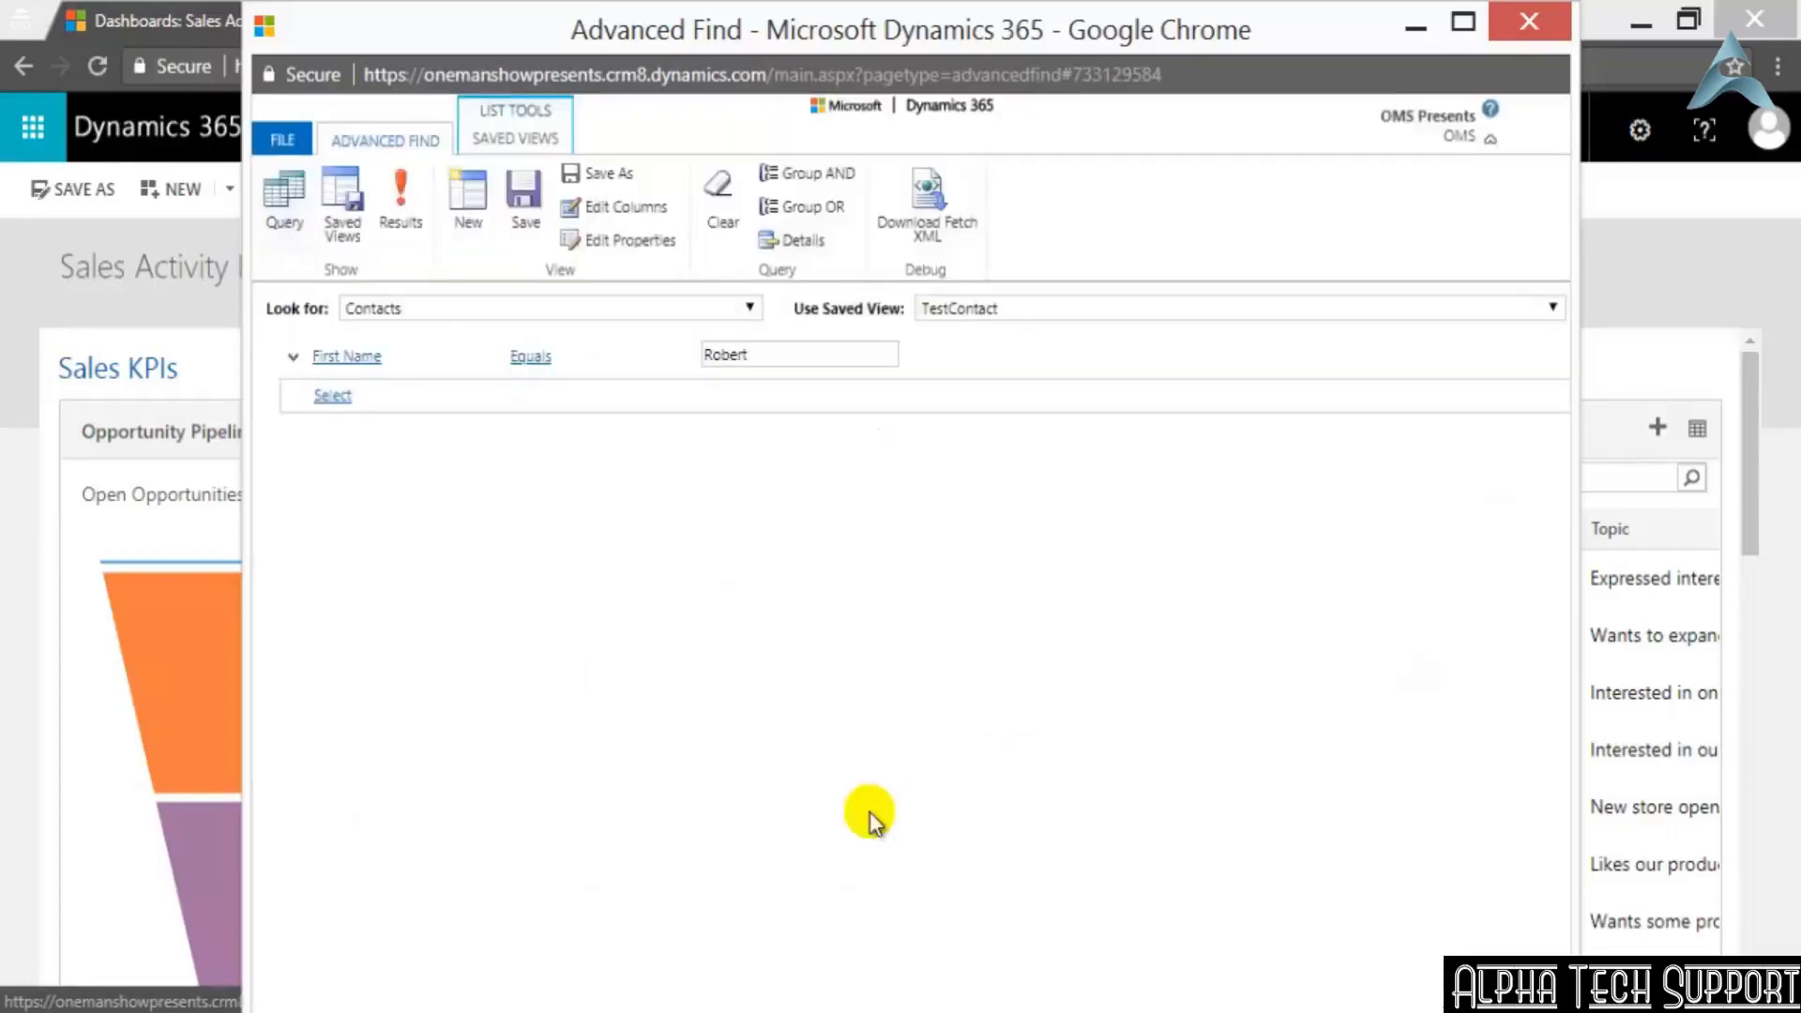
Clear the TestContact criteria and switch the Contacts query to a [new] view, discarding the unsaved changes
{"action": "left_click", "coordinate": [730, 221]}
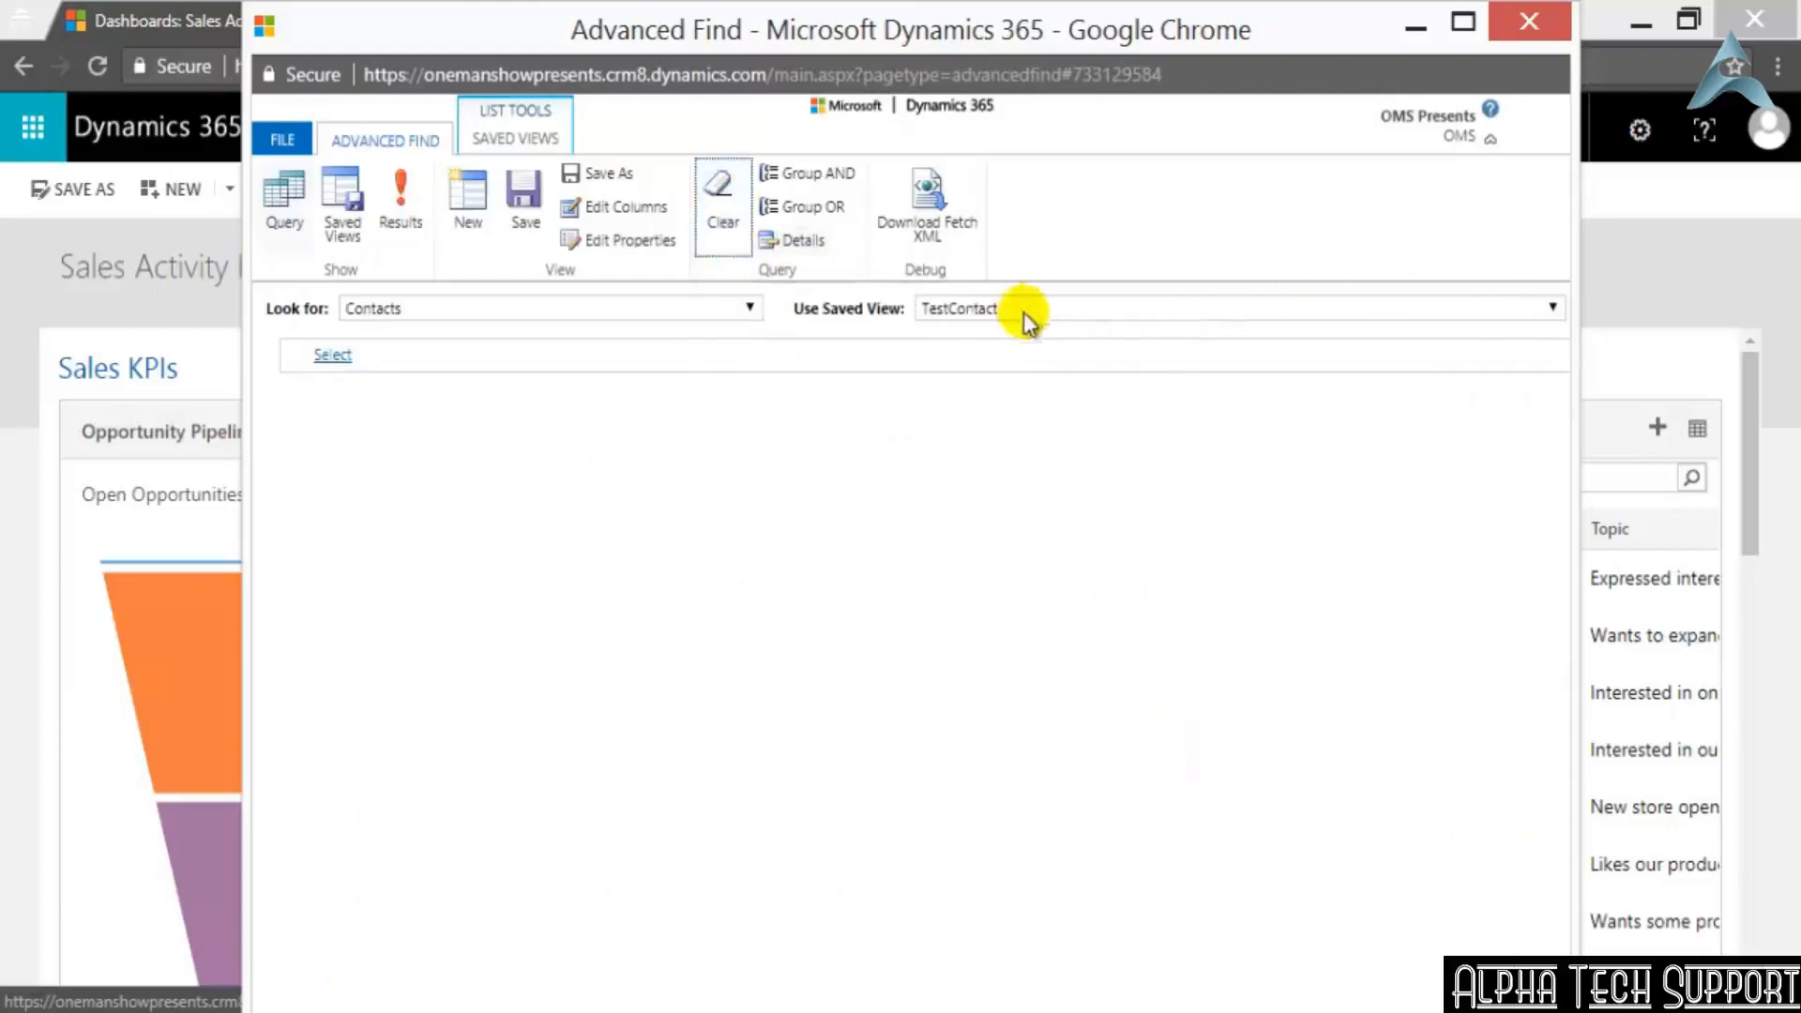
{"action": "left_click", "coordinate": [1111, 313]}
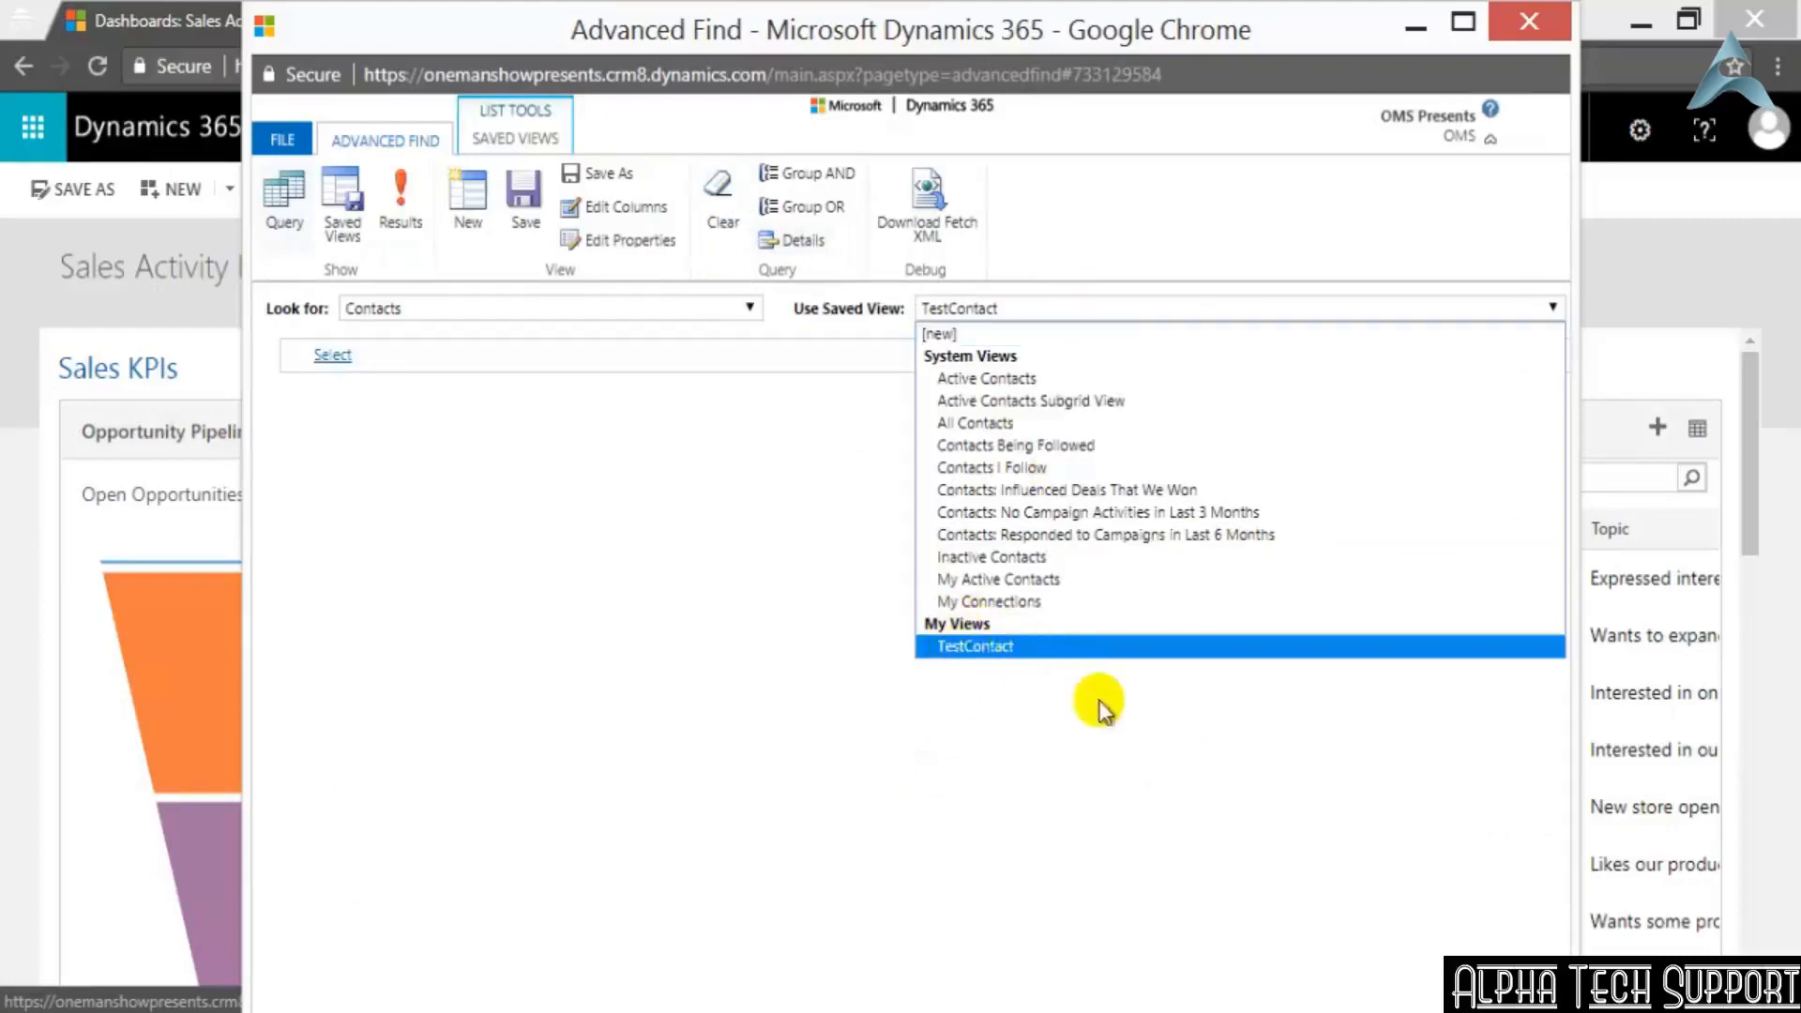
{"action": "left_click", "coordinate": [1038, 340]}
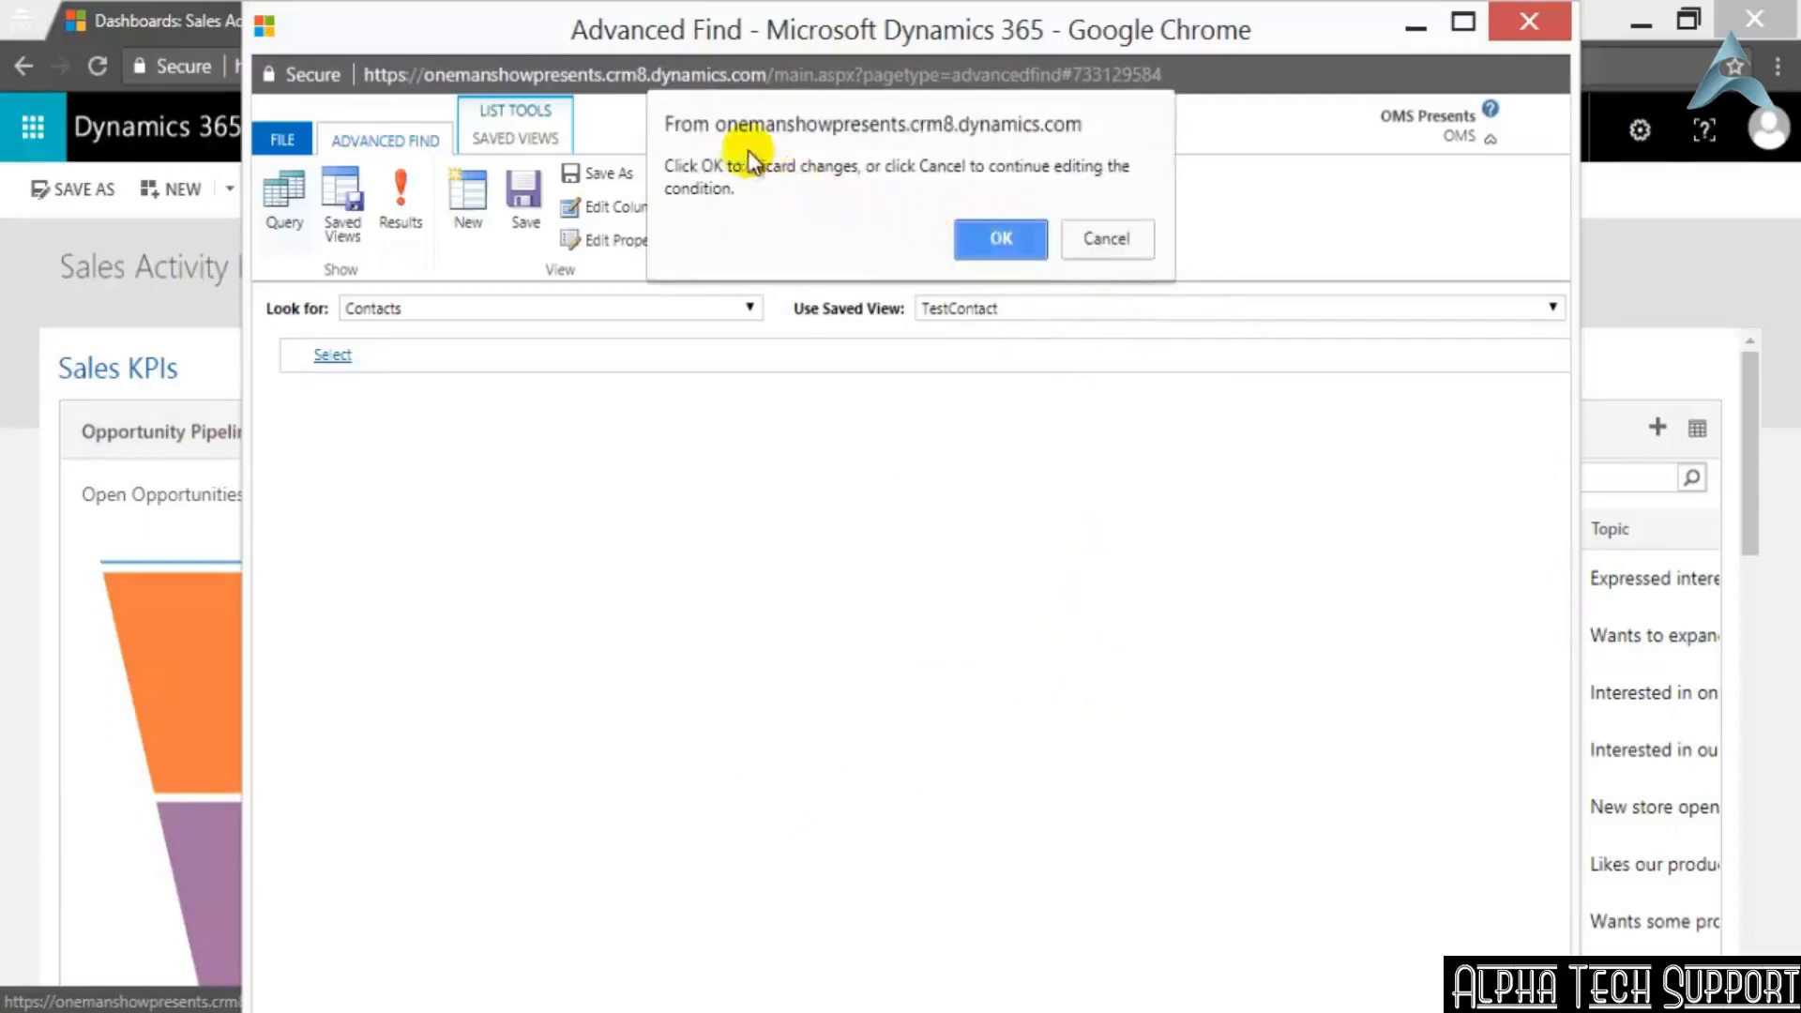
{"action": "left_click", "coordinate": [1017, 247]}
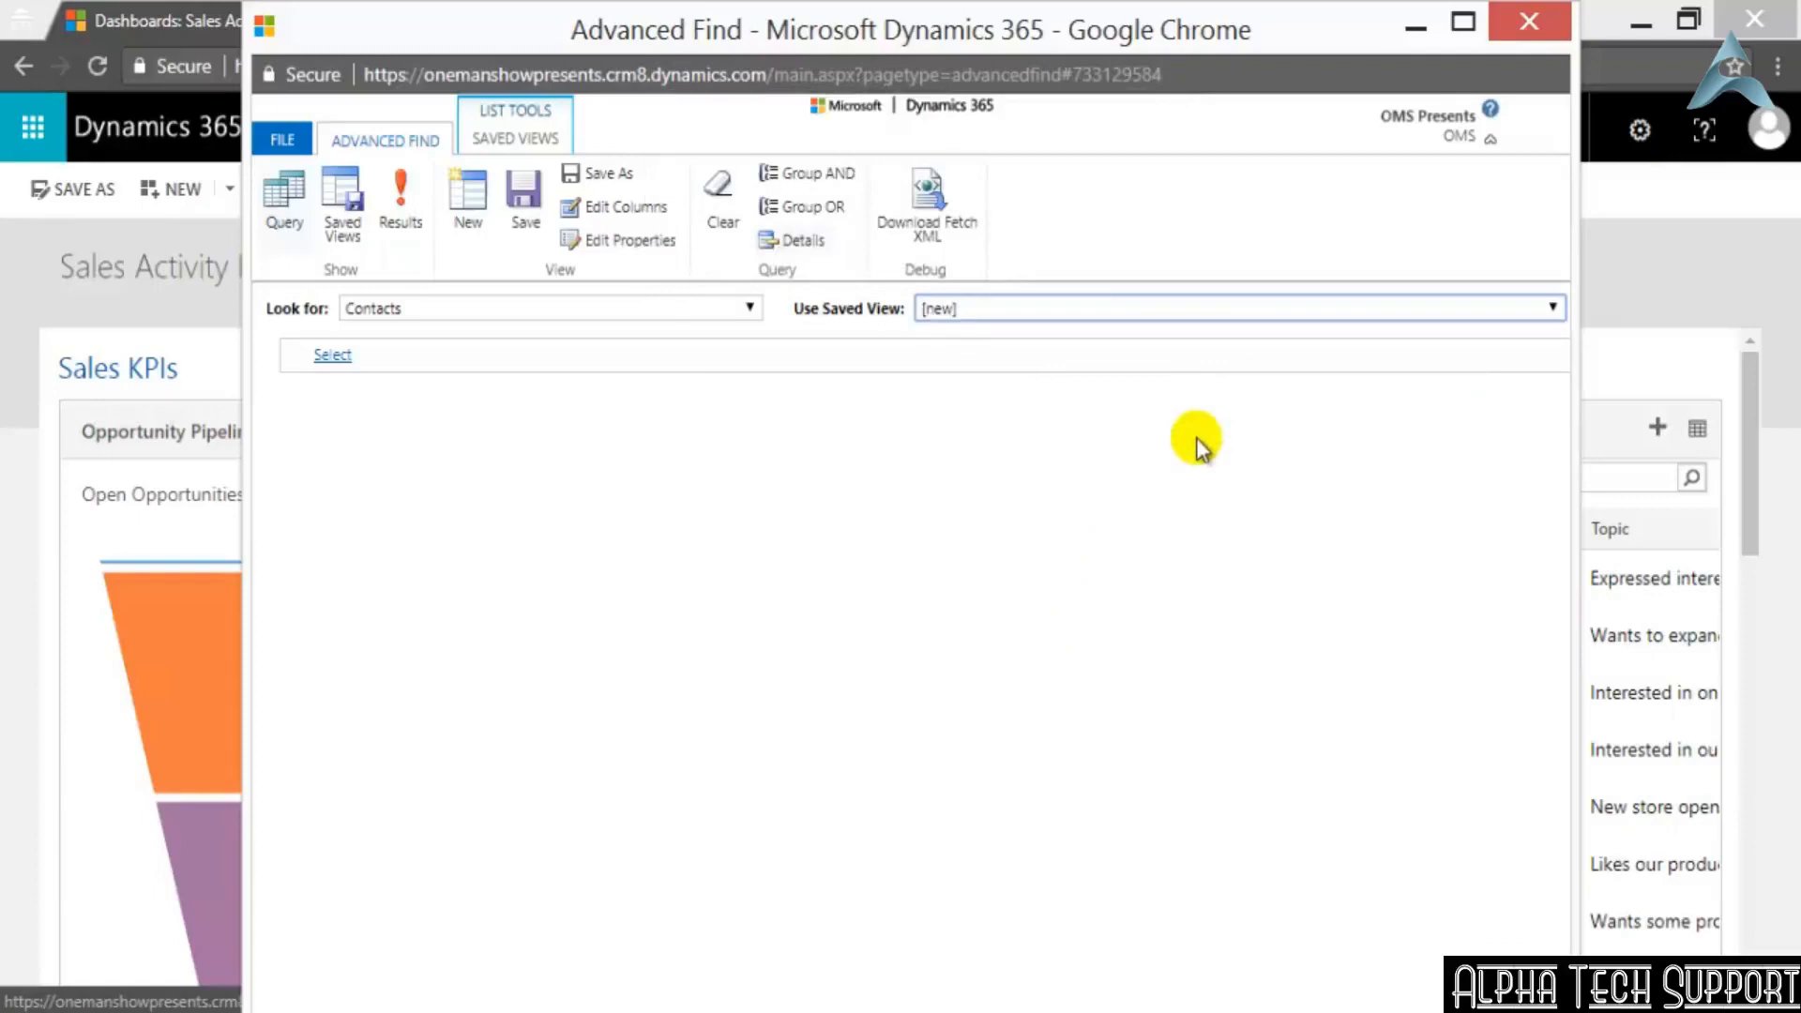
Review the saved views available for Contacts, keeping [new], and look through the record types that can be queried
{"action": "left_click", "coordinate": [1131, 305]}
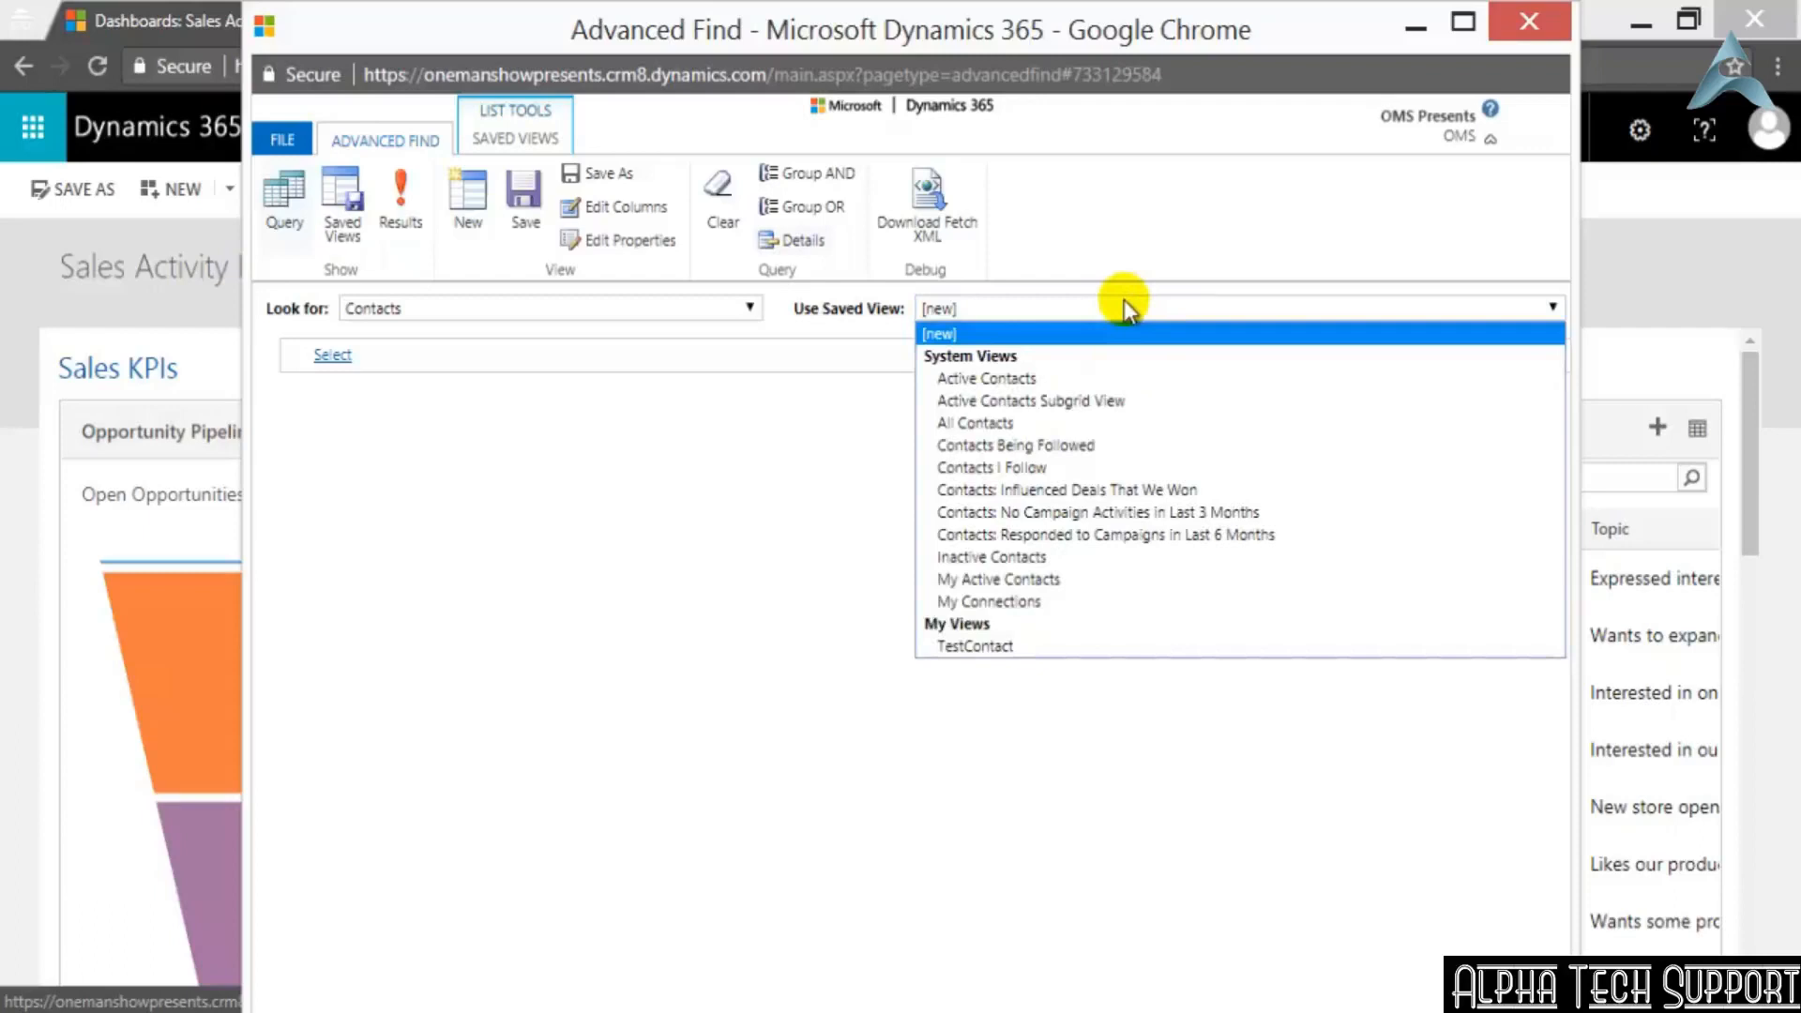
{"action": "left_click", "coordinate": [1043, 336]}
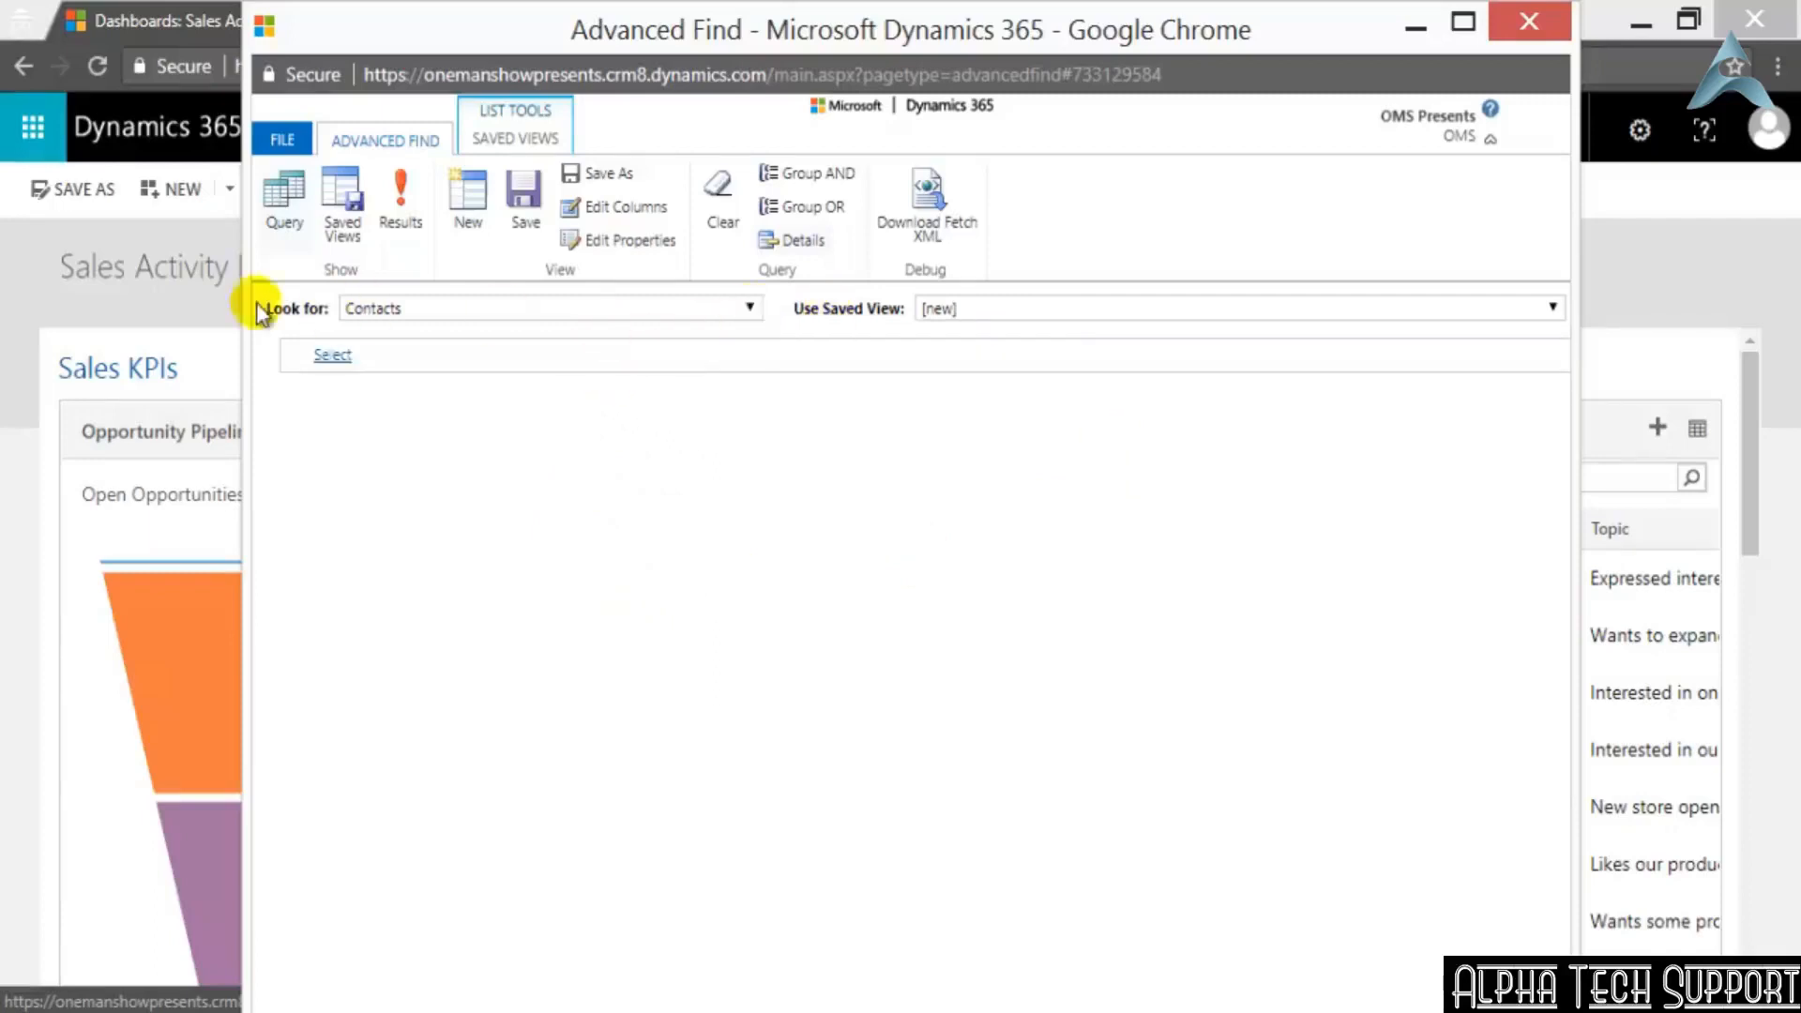
{"action": "left_click", "coordinate": [751, 310]}
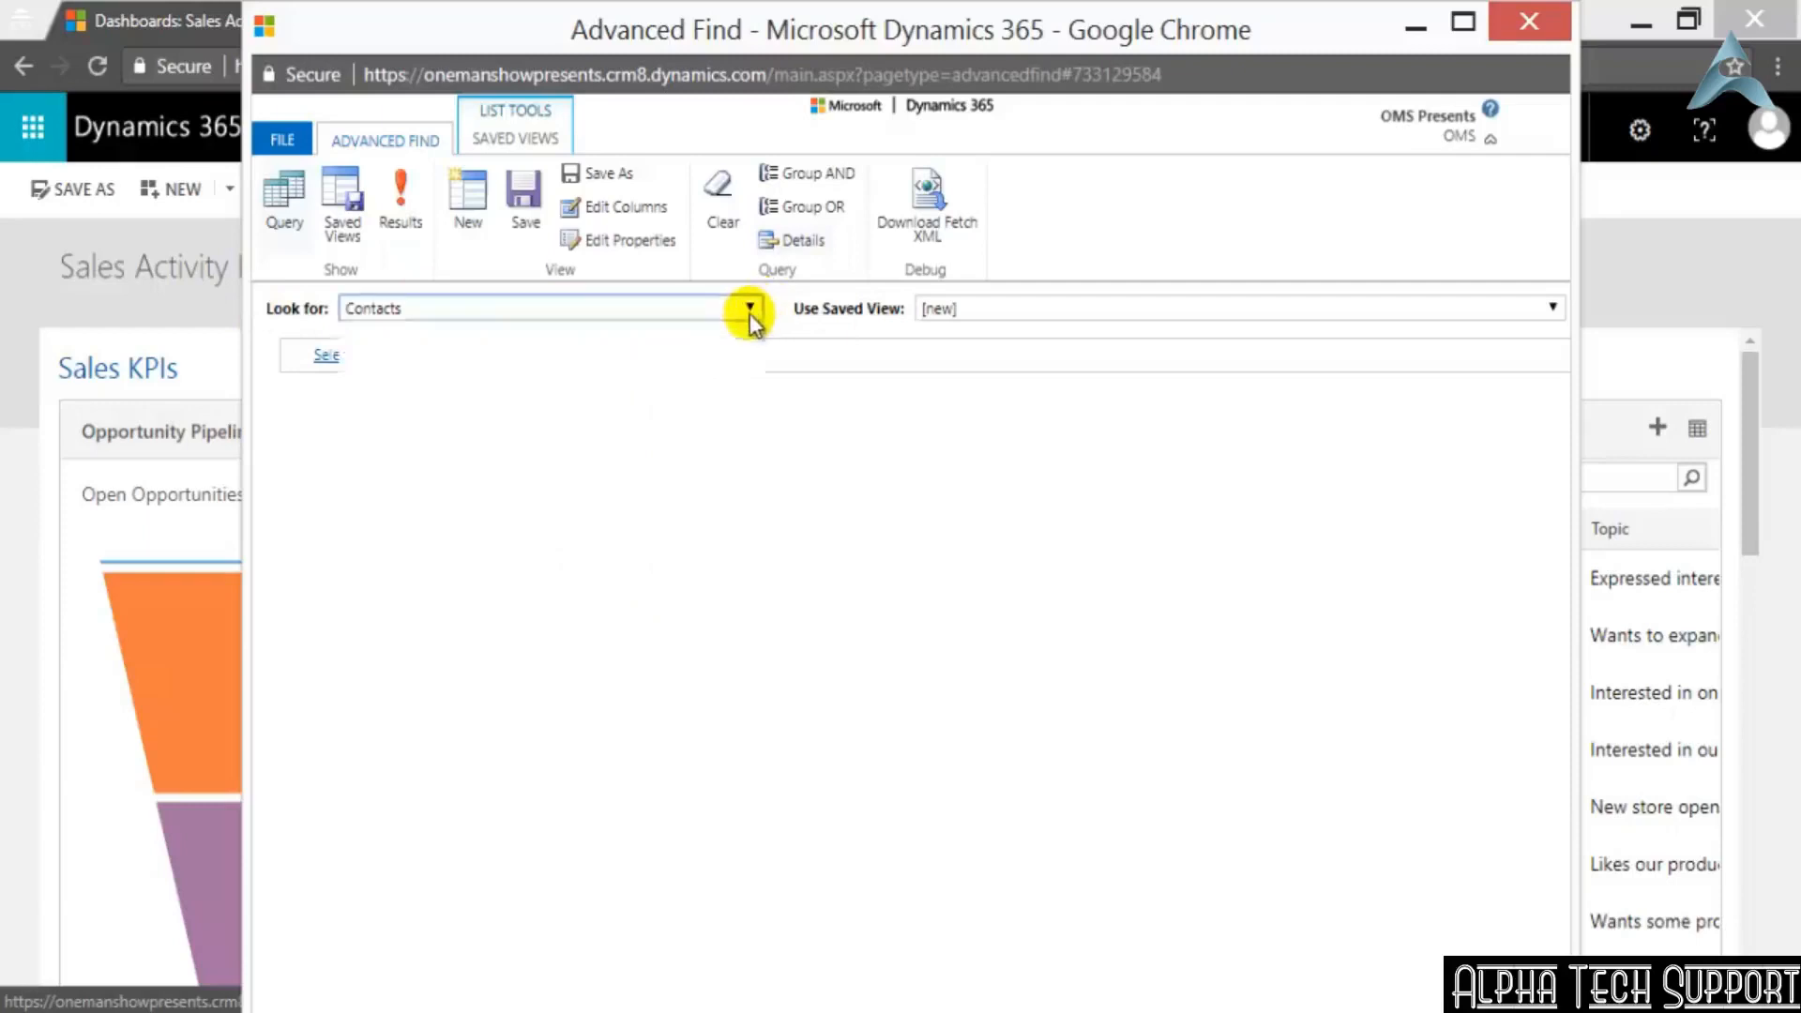
{"action": "scroll", "coordinate": [729, 336], "scroll_direction": "down", "scroll_amount": 5}
{"action": "scroll", "coordinate": [723, 338], "scroll_direction": "down", "scroll_amount": 5}
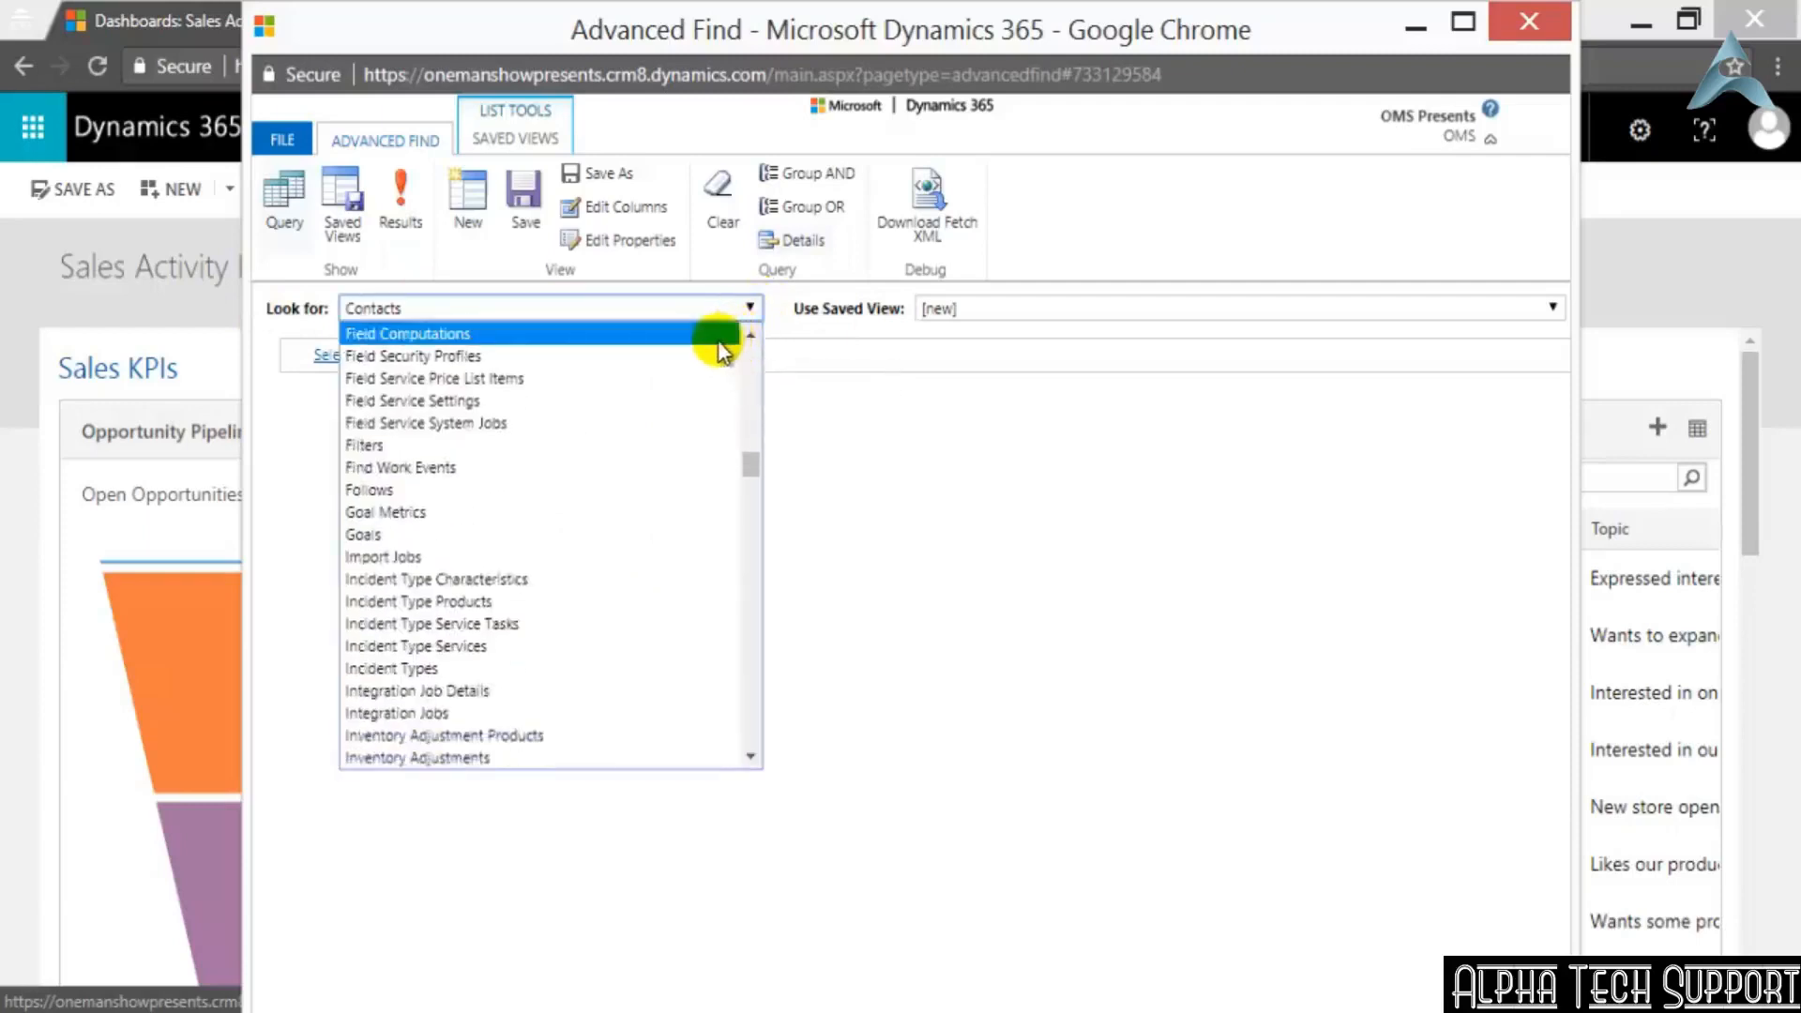
{"action": "left_click", "coordinate": [976, 511]}
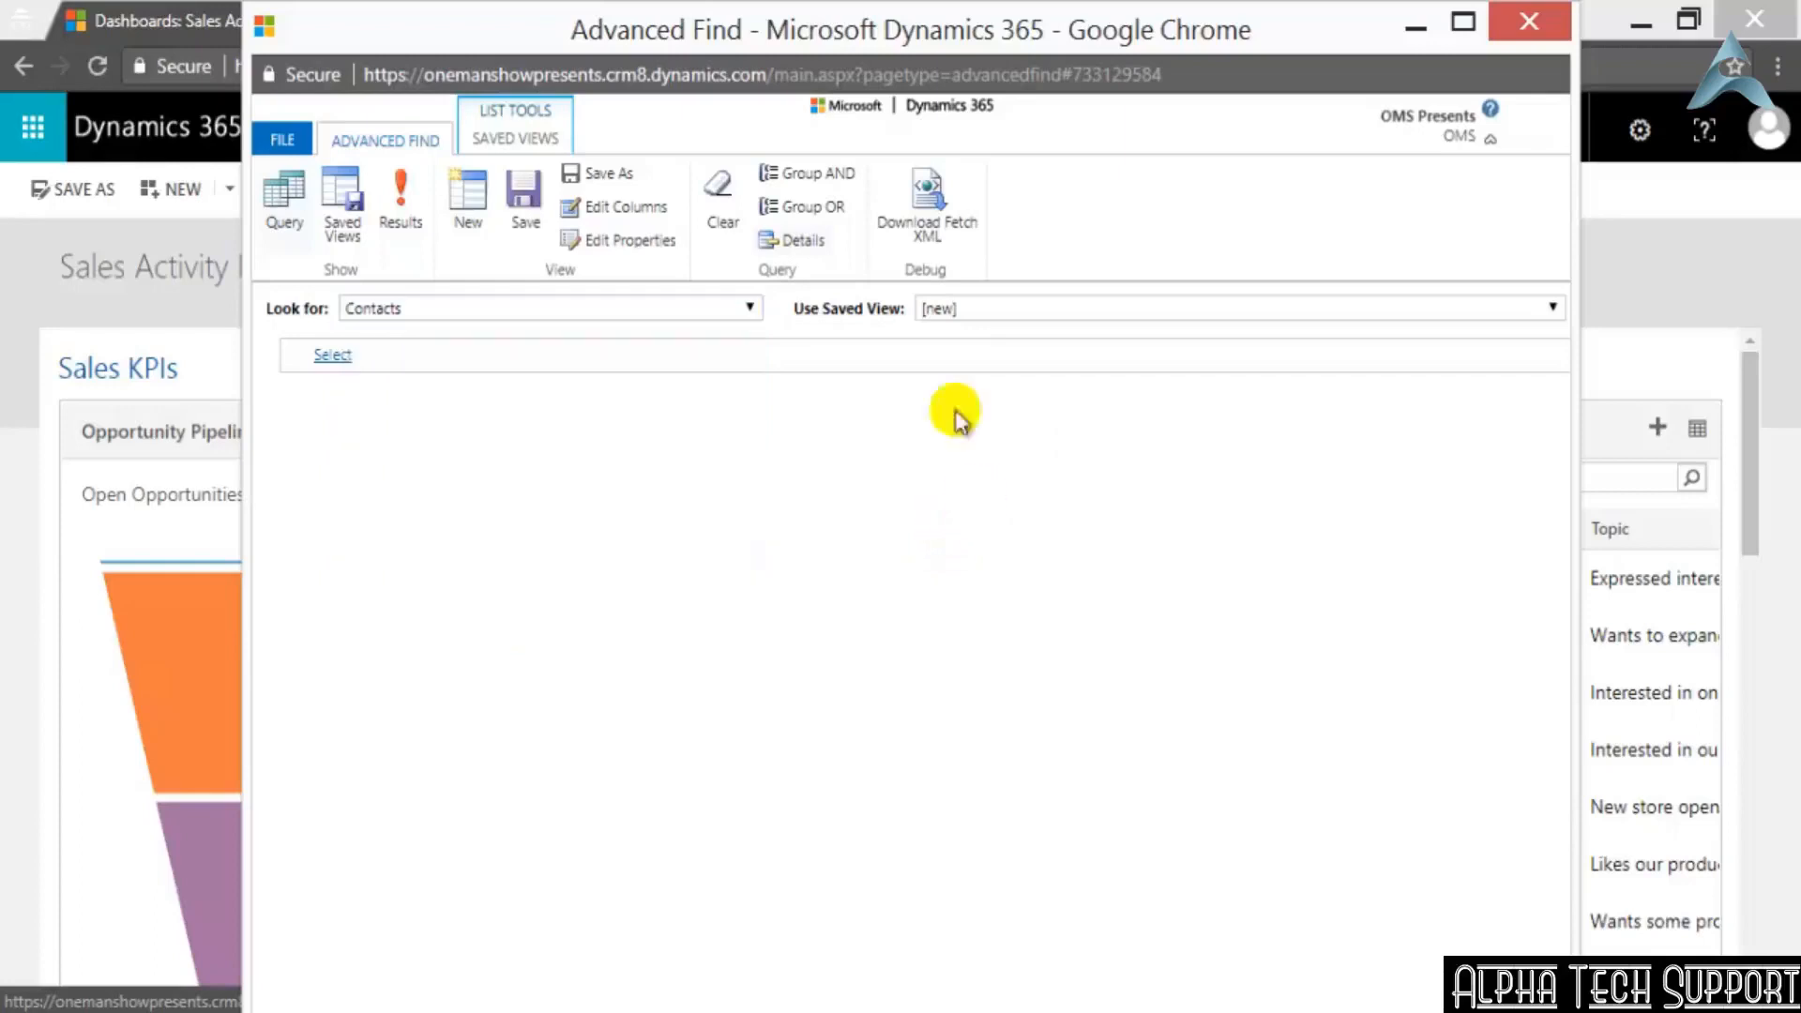
Look over the query tools and the saved view tools, and close the Advanced Find window
{"action": "left_click", "coordinate": [291, 217]}
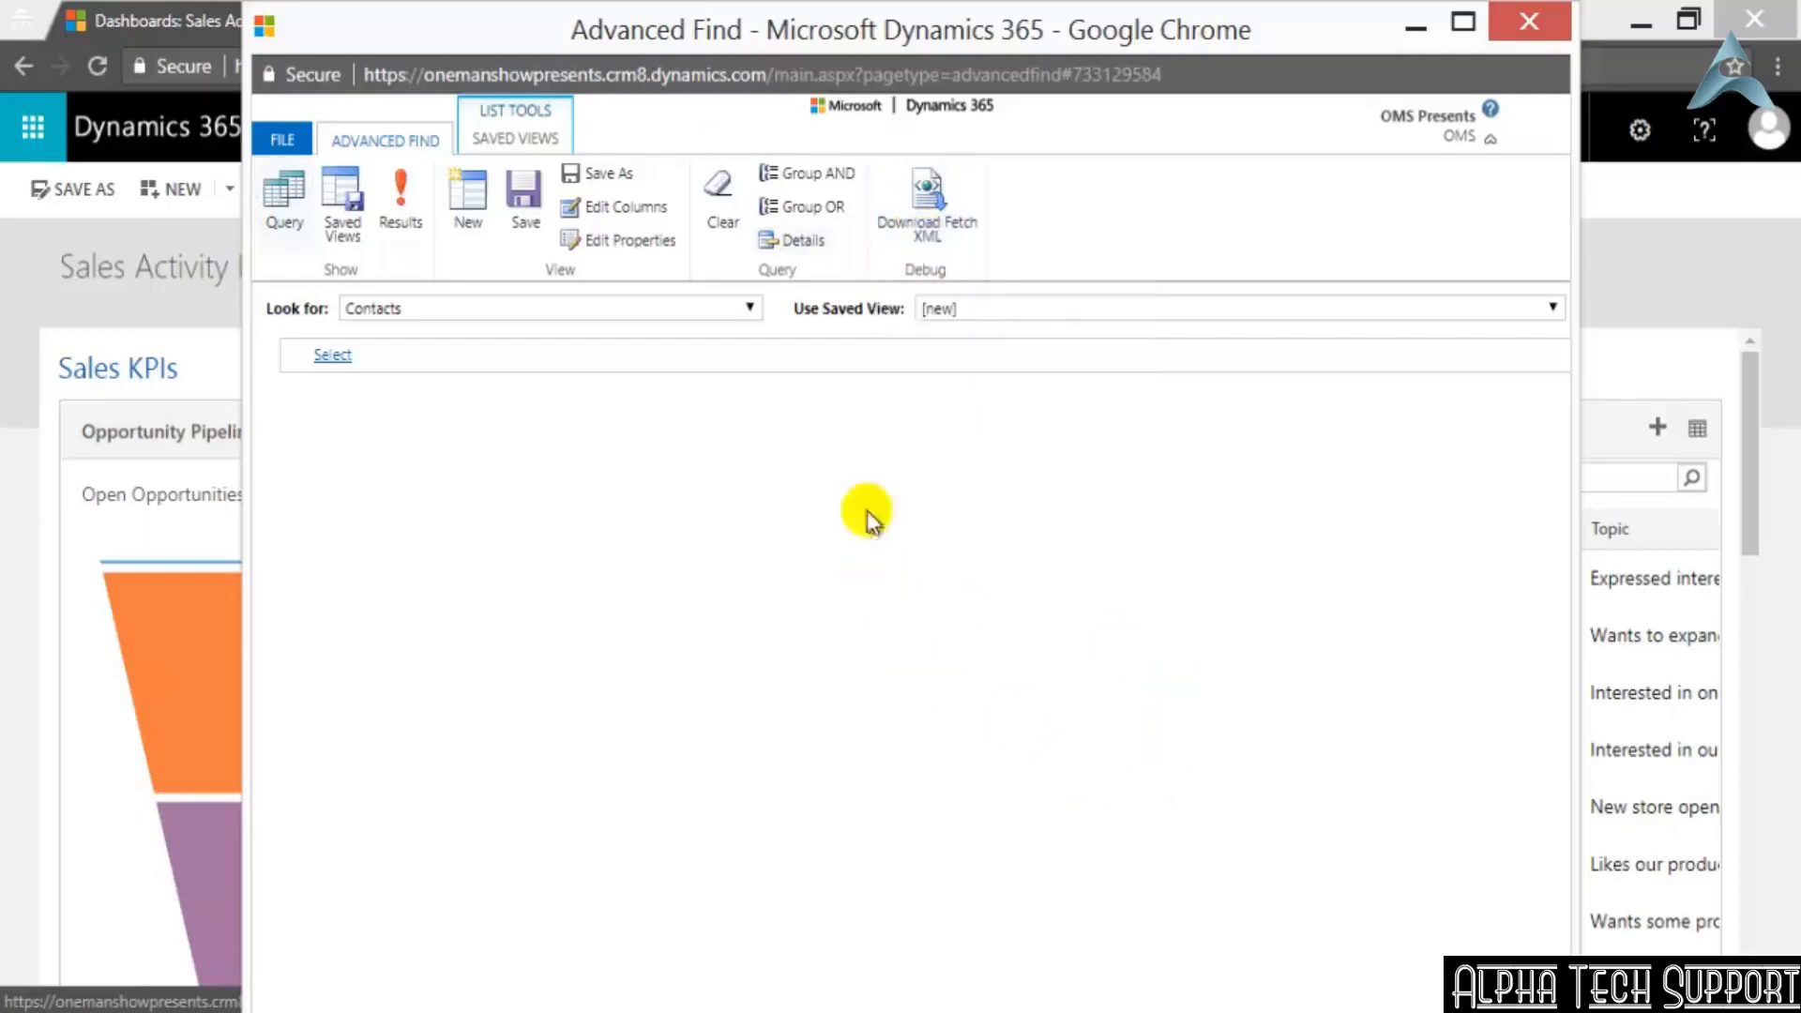
{"action": "left_click", "coordinate": [498, 143]}
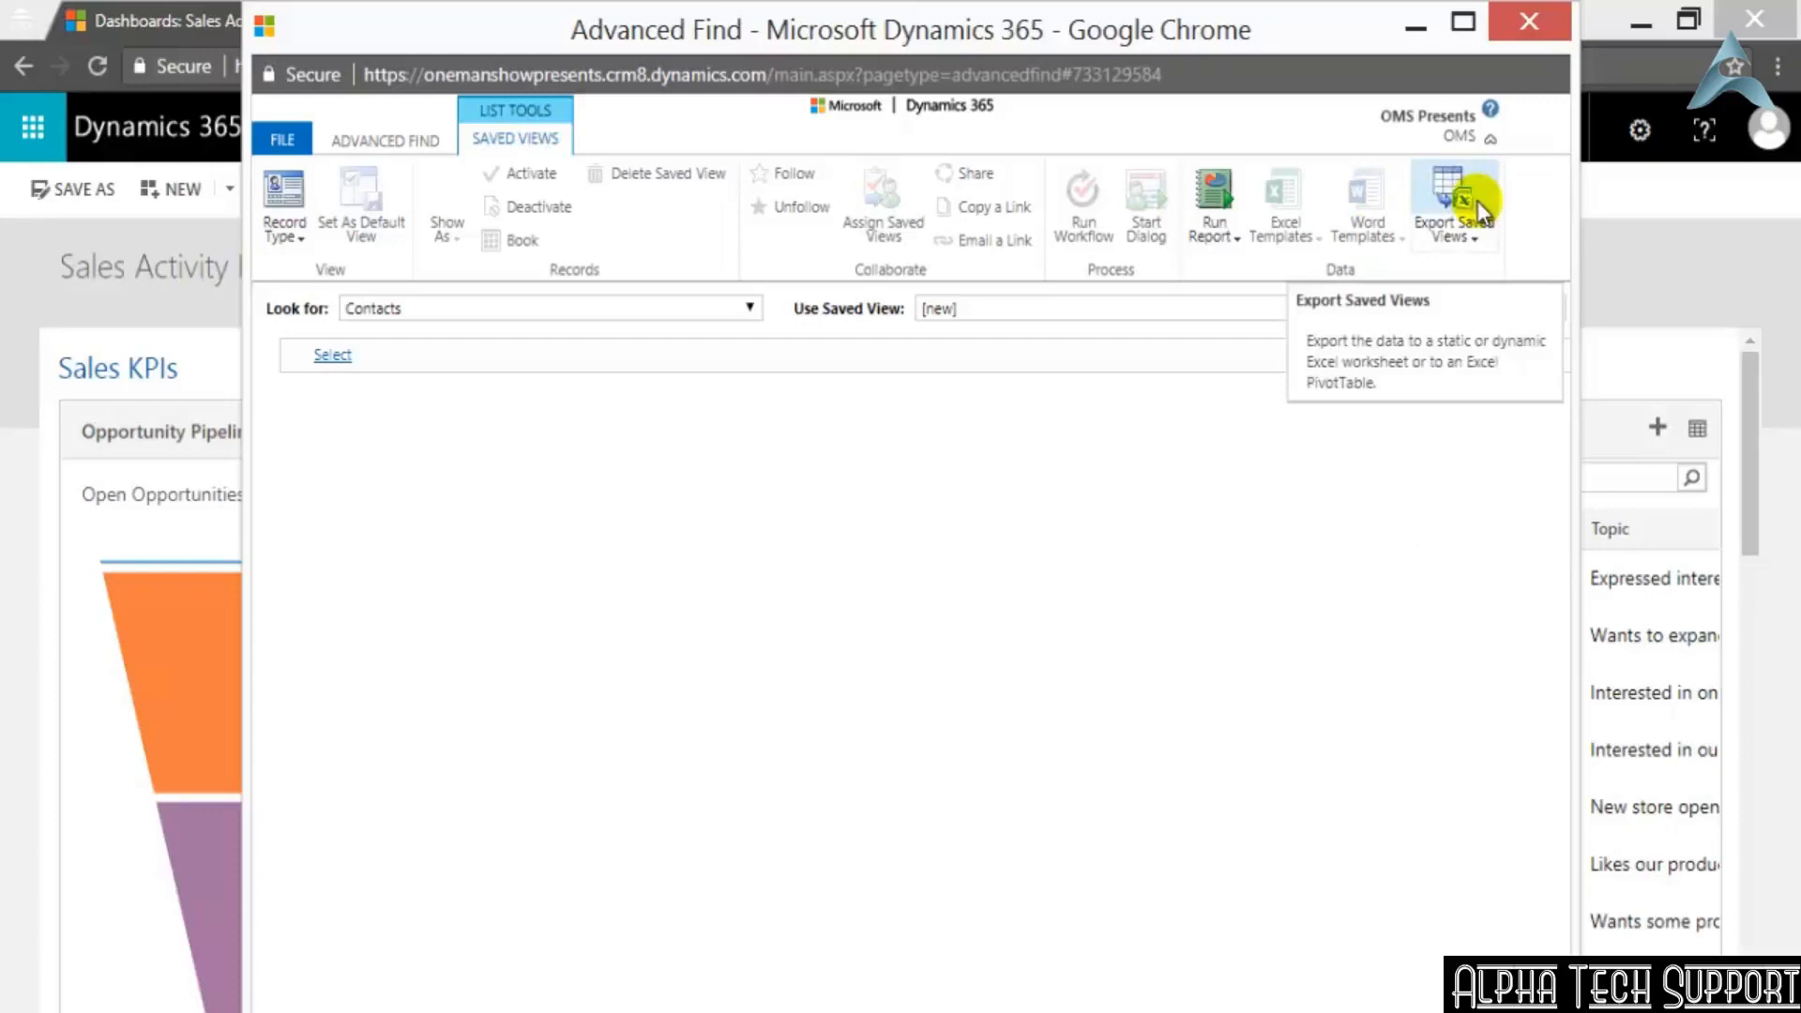
{"action": "left_click", "coordinate": [1535, 33]}
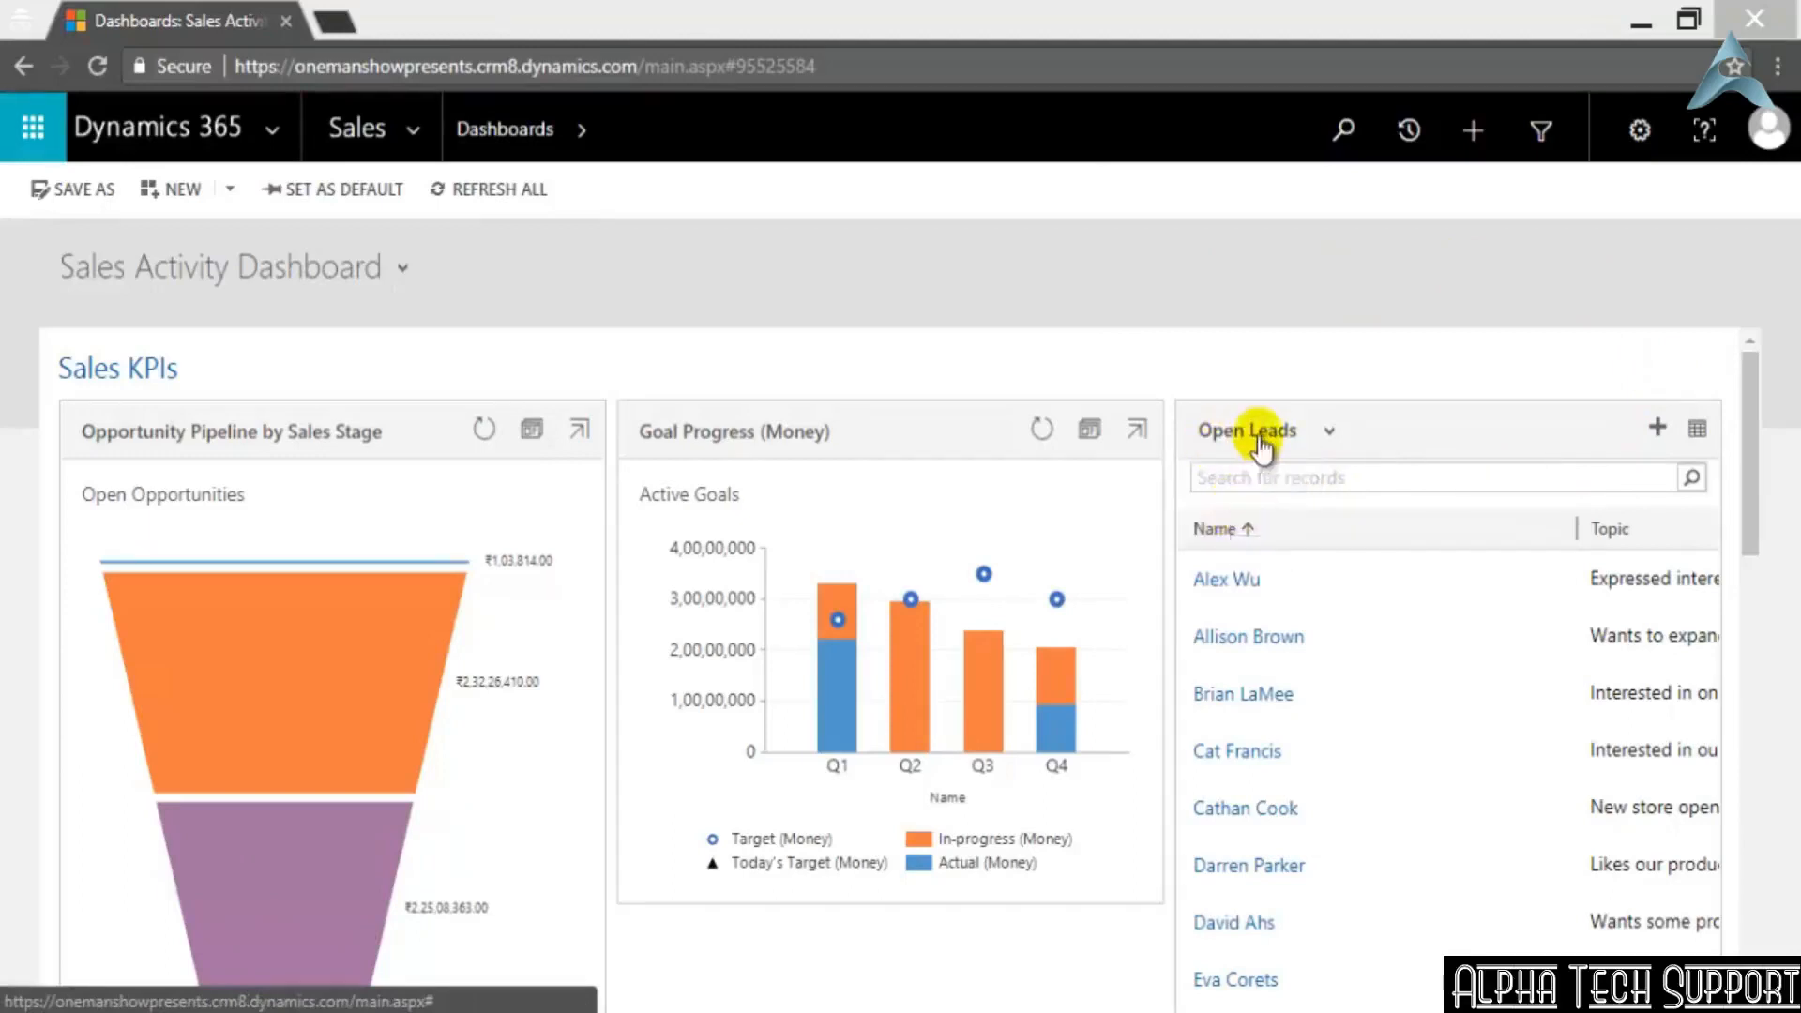
Search the dashboard's Open Leads list for "cat"
{"action": "left_click", "coordinate": [1252, 475]}
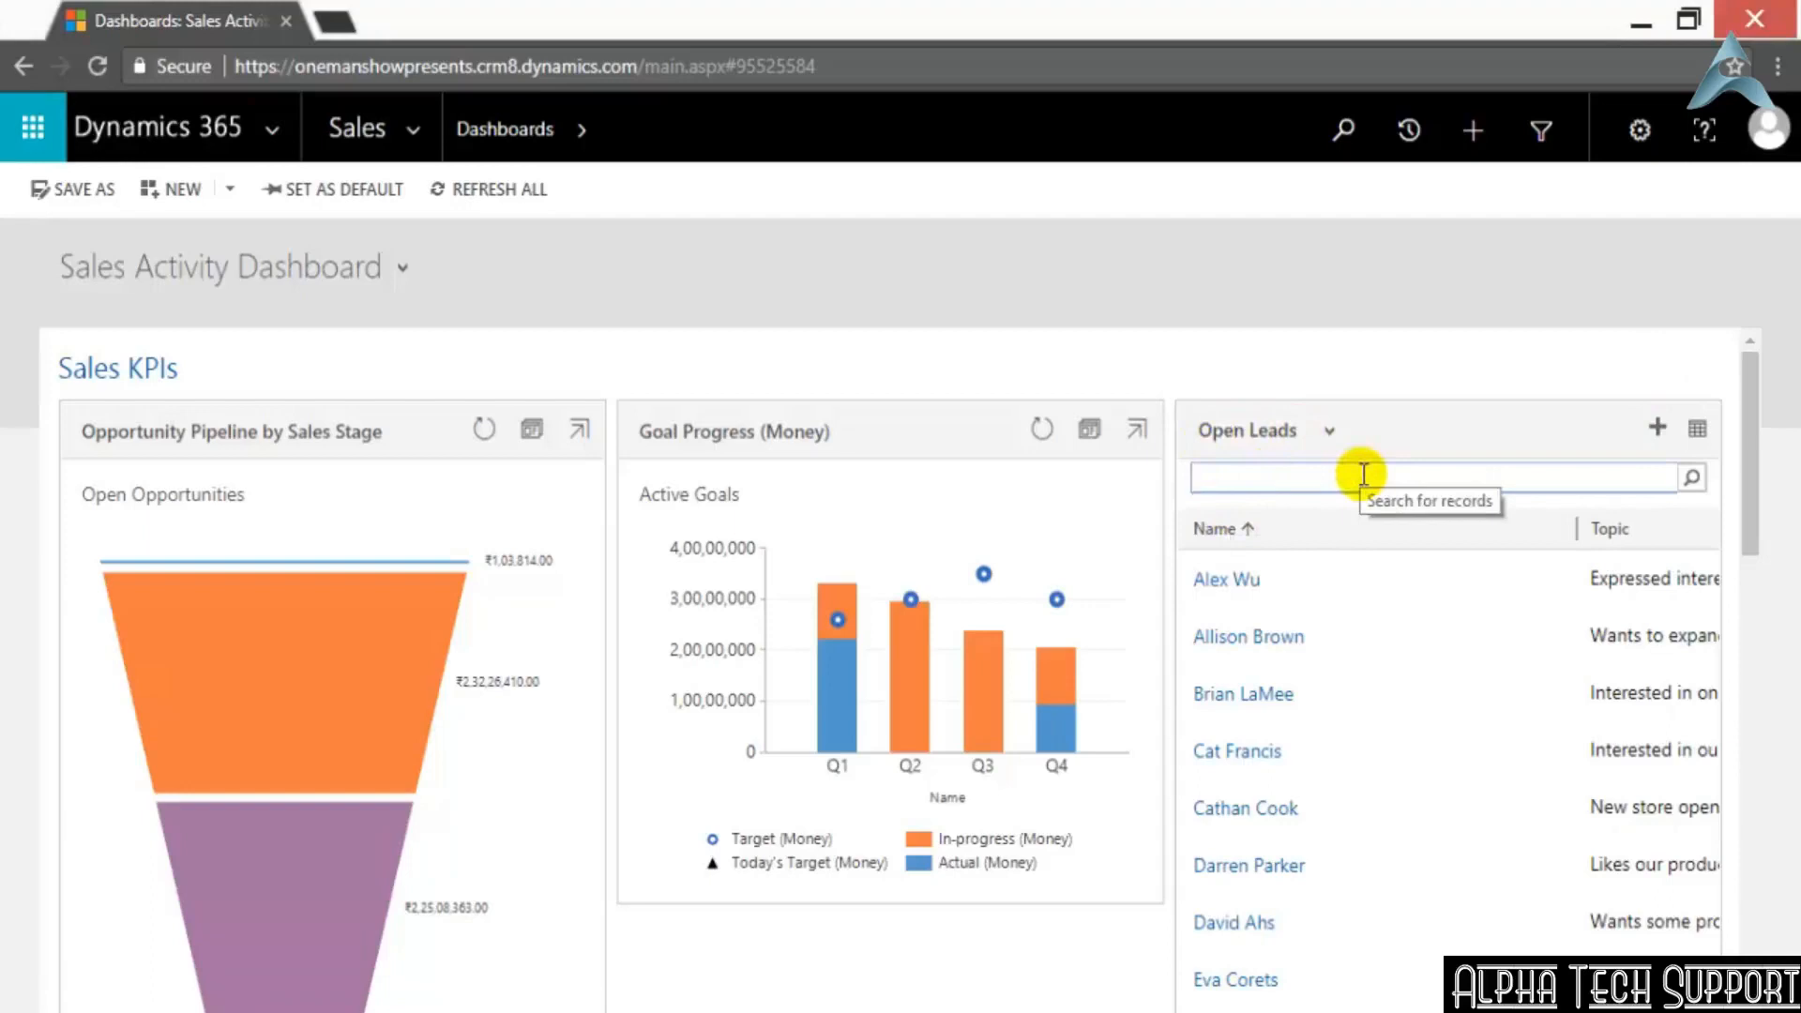
{"action": "type", "text": "cat"}
{"action": "left_click", "coordinate": [1692, 477]}
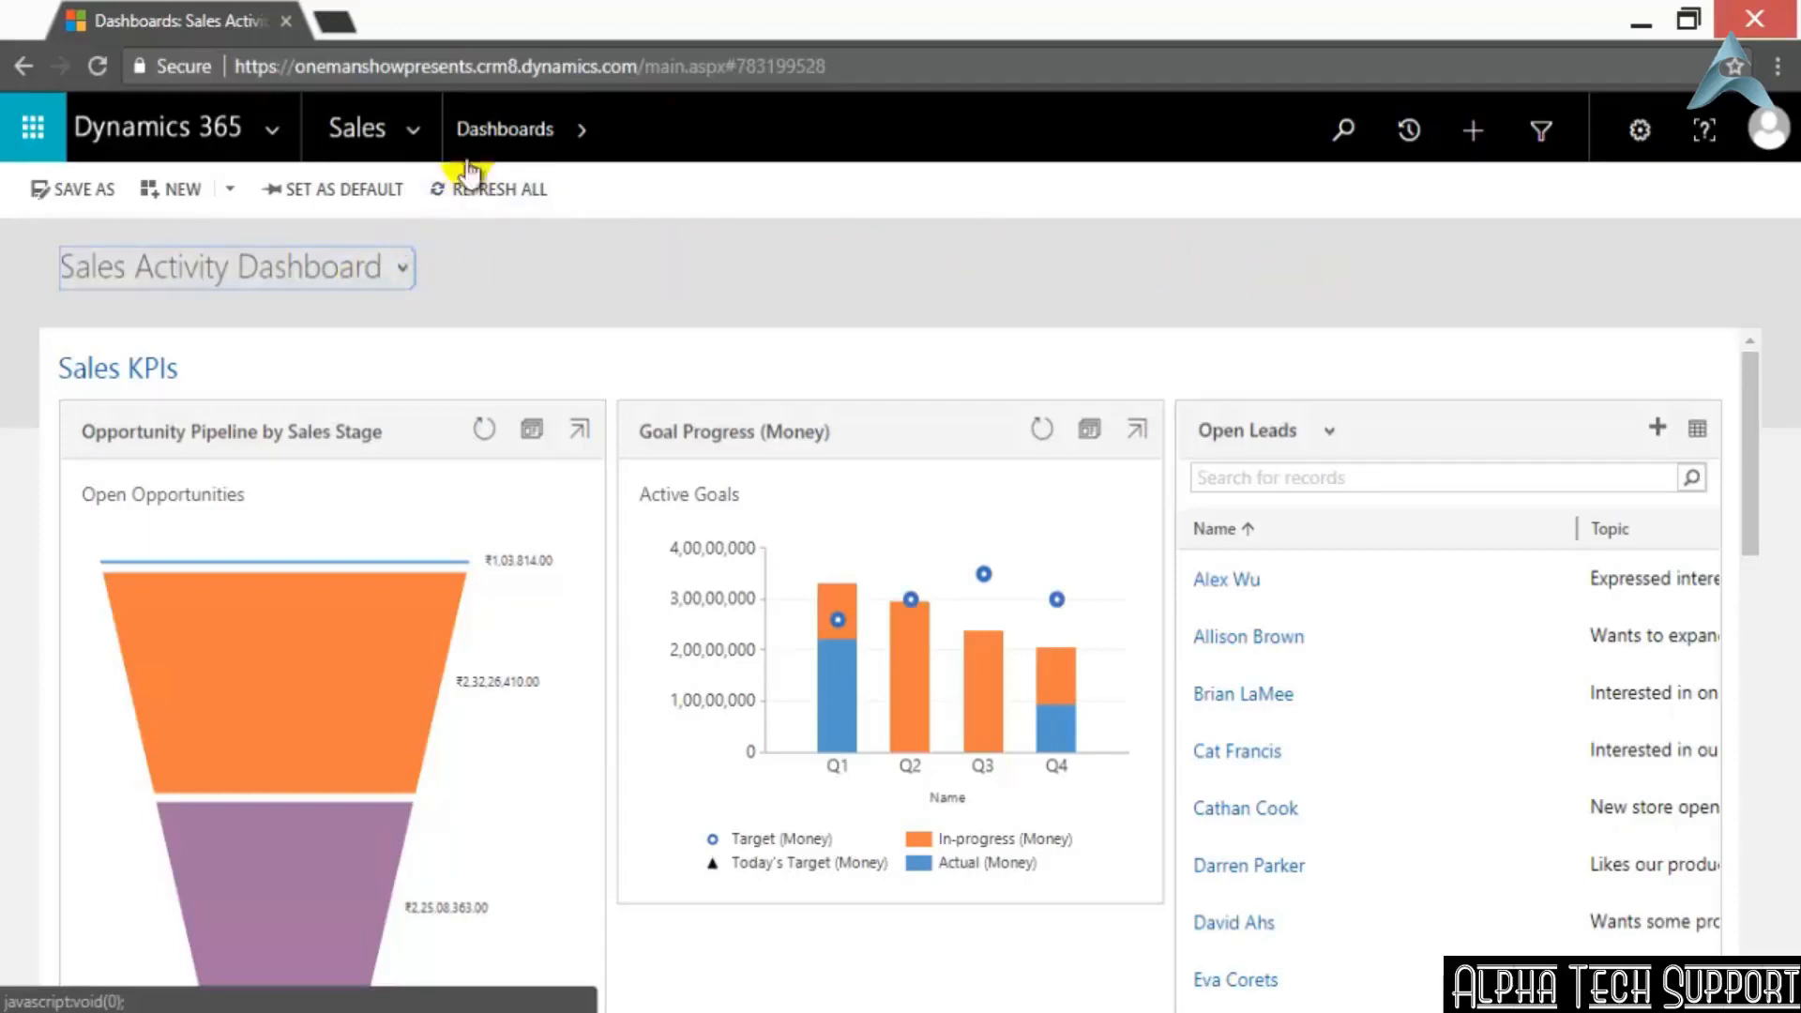
Open Customize the System from the Customizations settings and show the Default Solution's Web Resources
{"action": "left_click", "coordinate": [415, 133]}
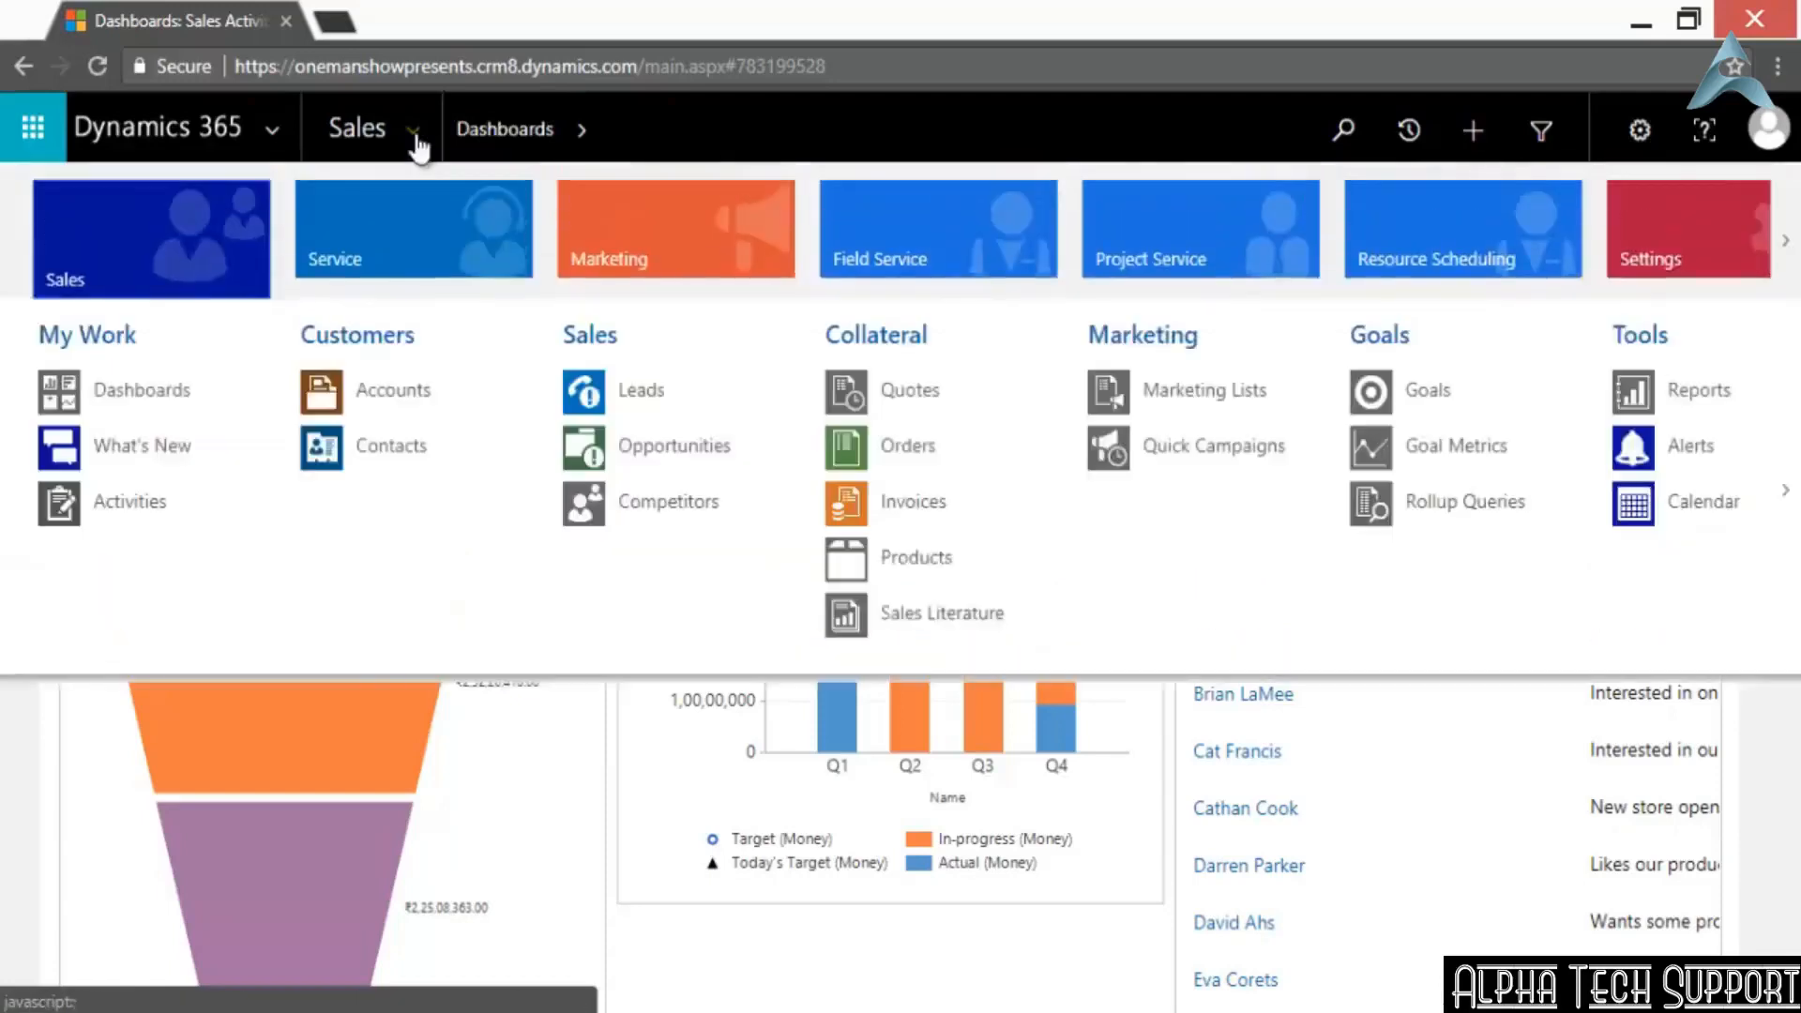
{"action": "scroll", "coordinate": [667, 266], "scroll_direction": "down", "scroll_amount": 5}
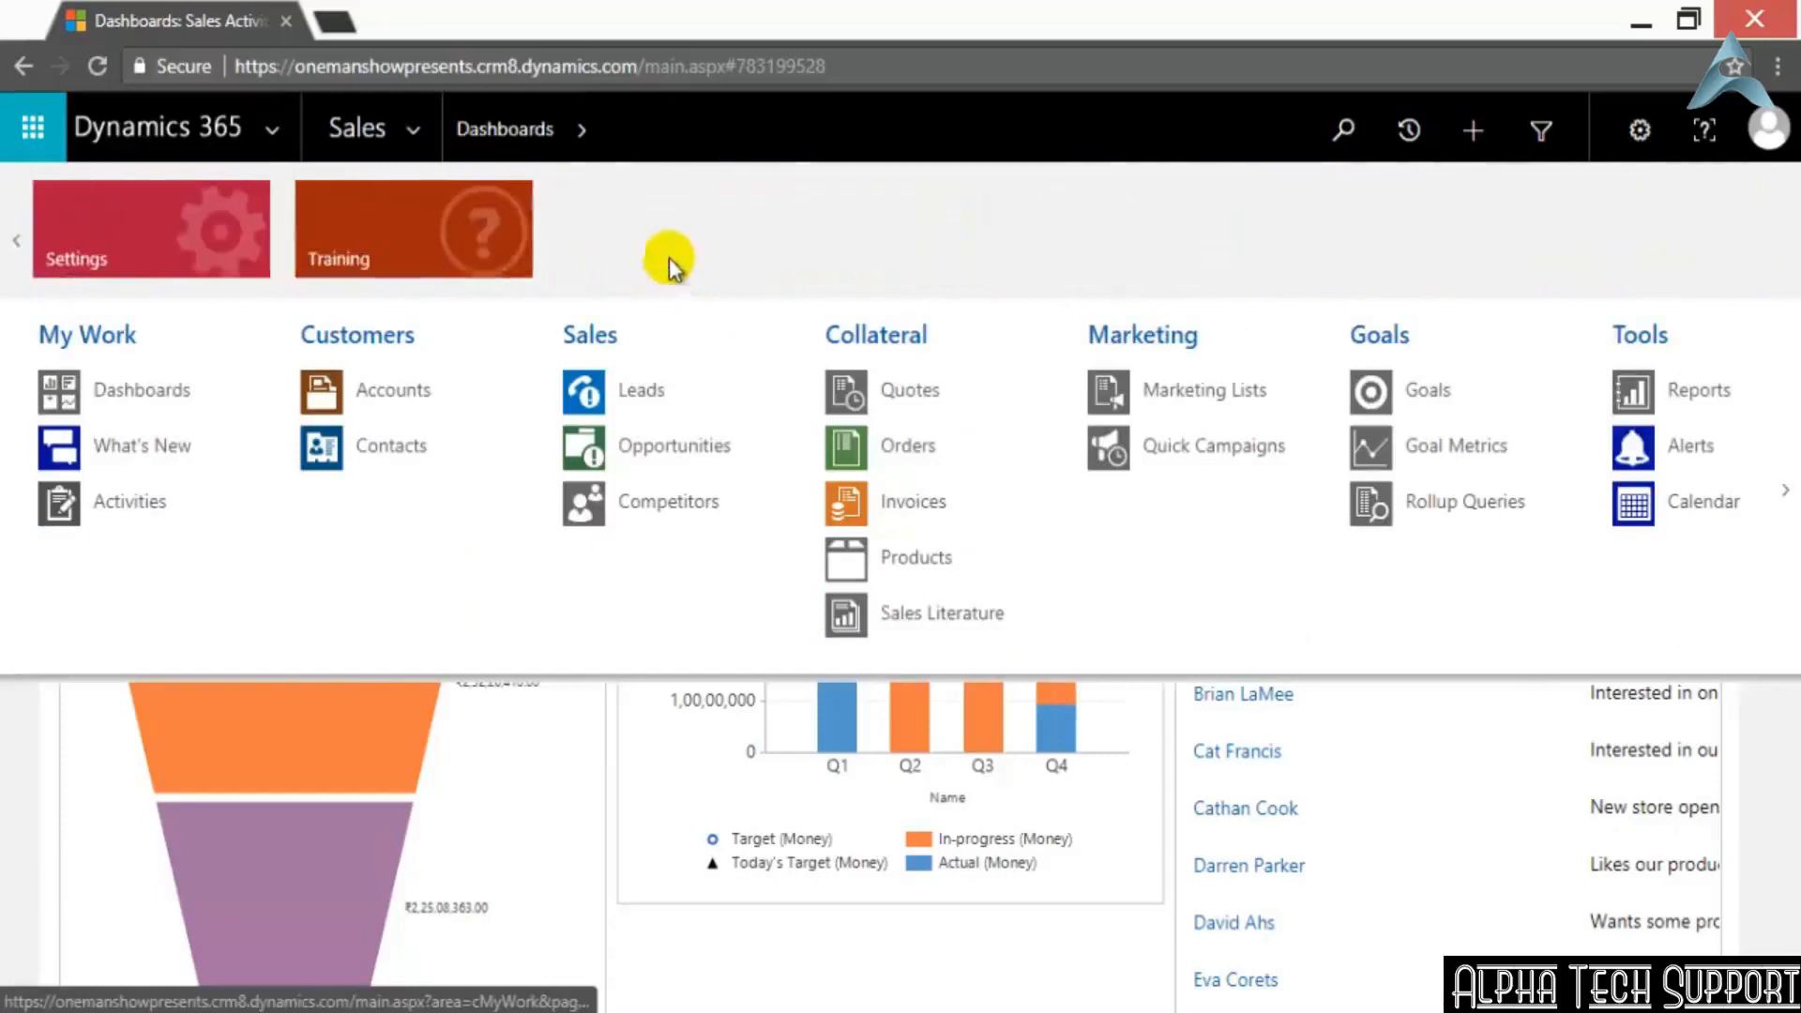
{"action": "left_click", "coordinate": [128, 227]}
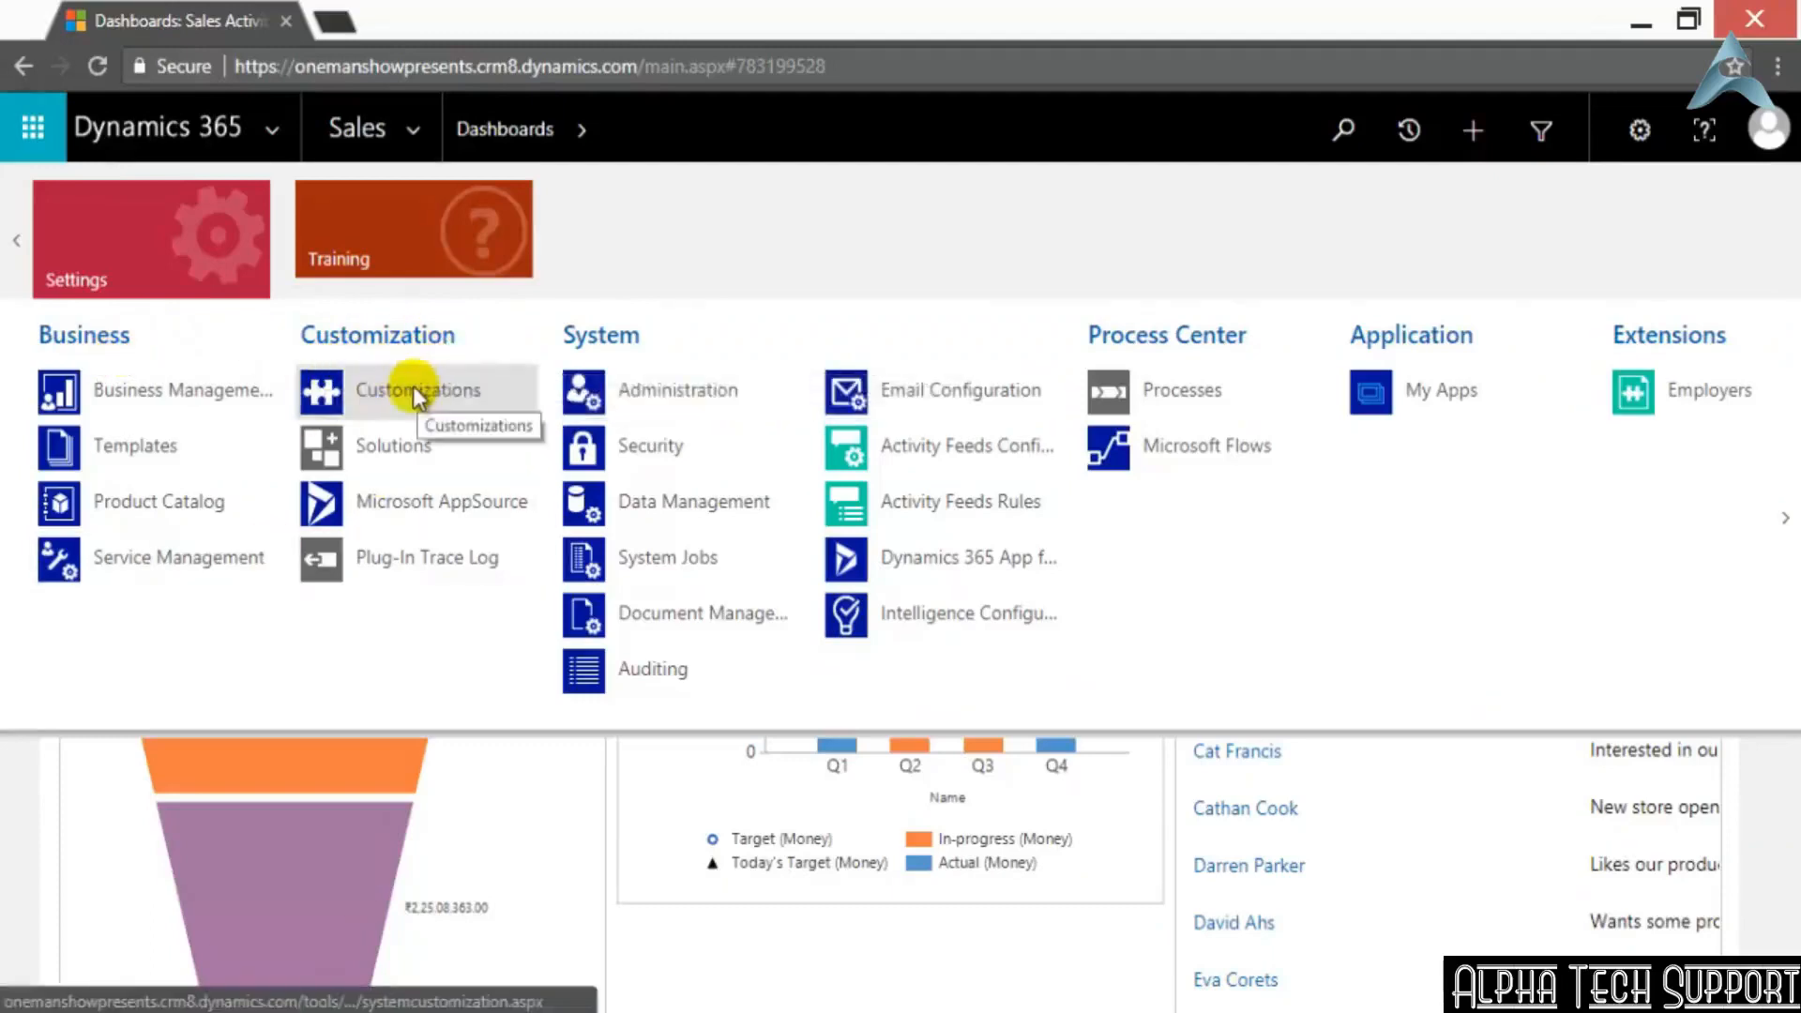
{"action": "left_click", "coordinate": [415, 393]}
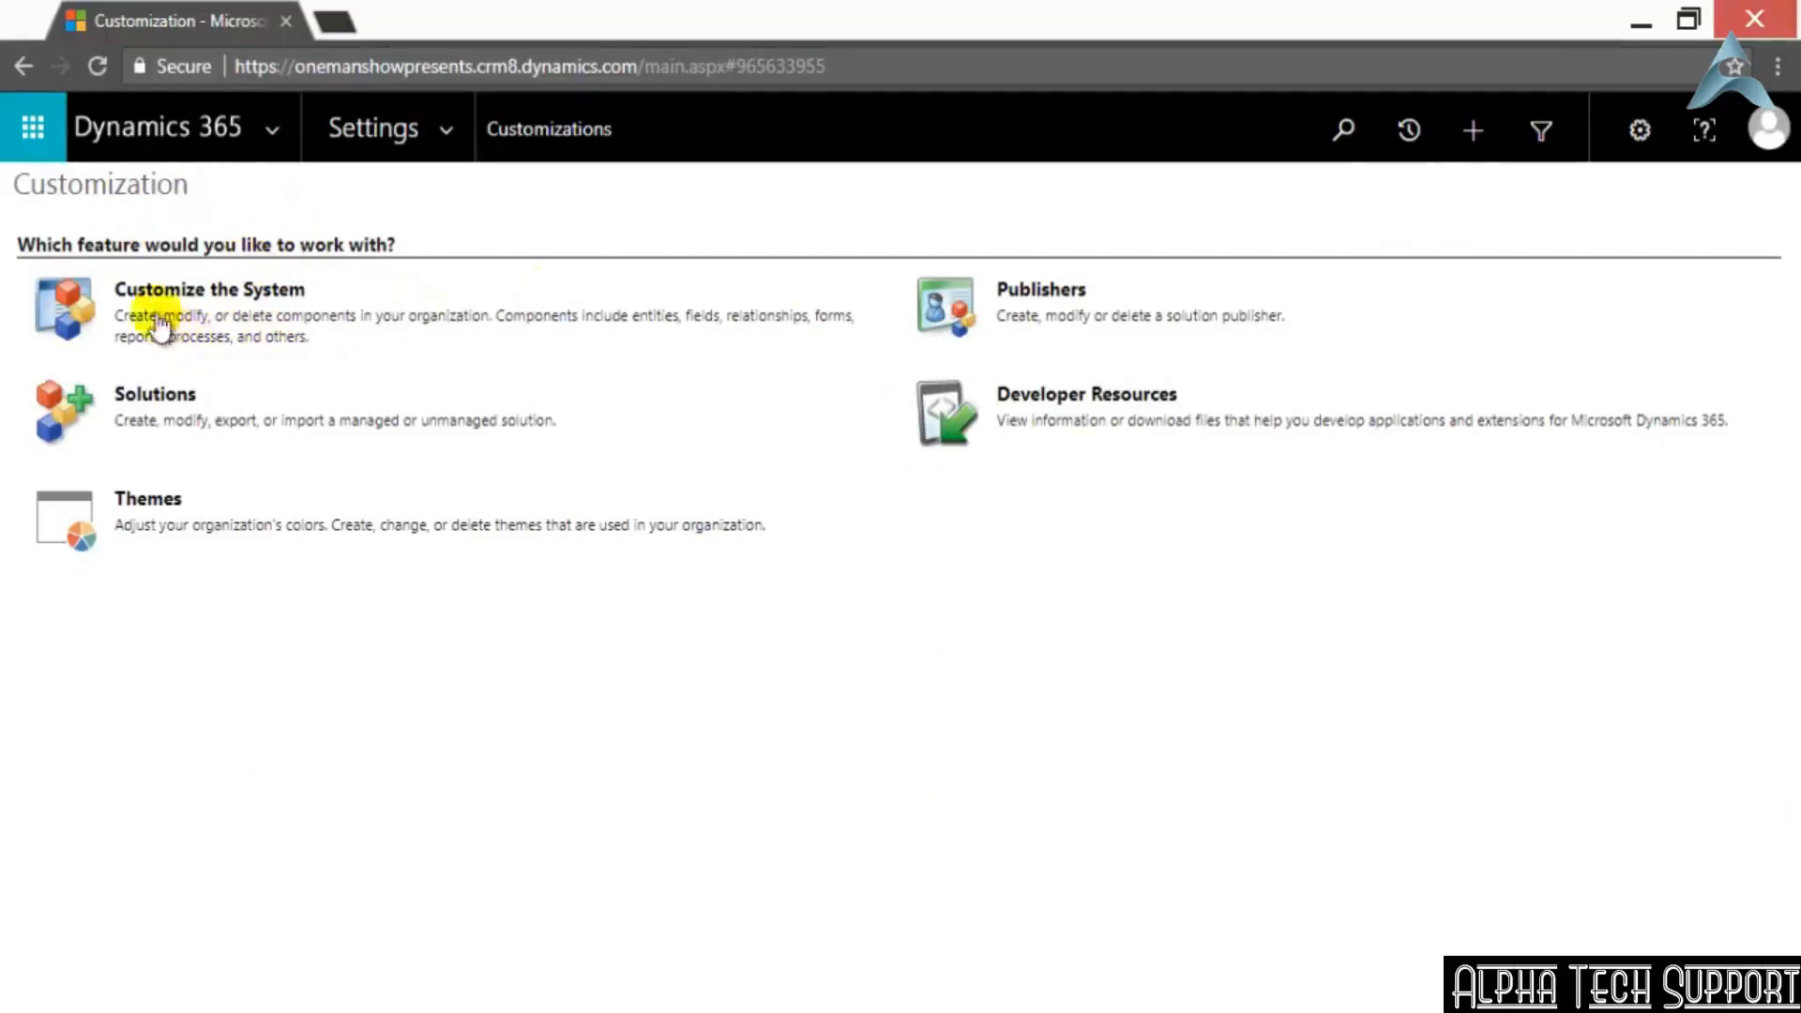
{"action": "left_click", "coordinate": [214, 293]}
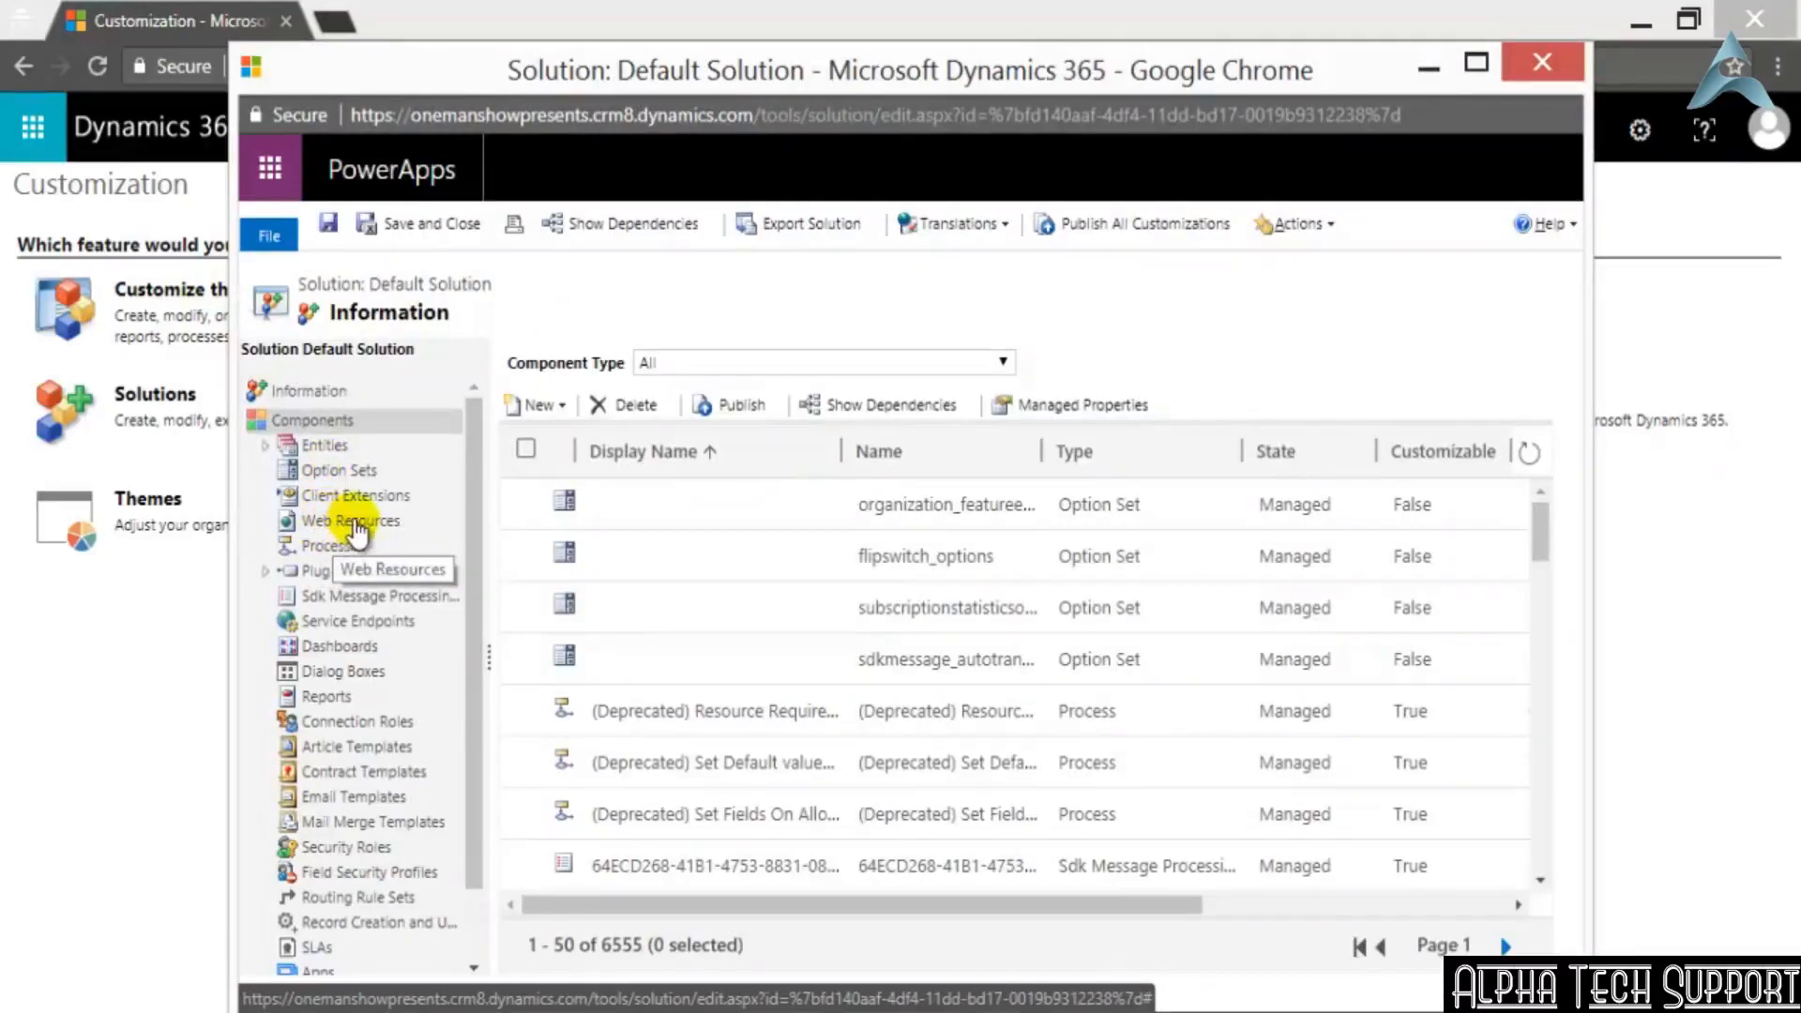
{"action": "left_click", "coordinate": [353, 522]}
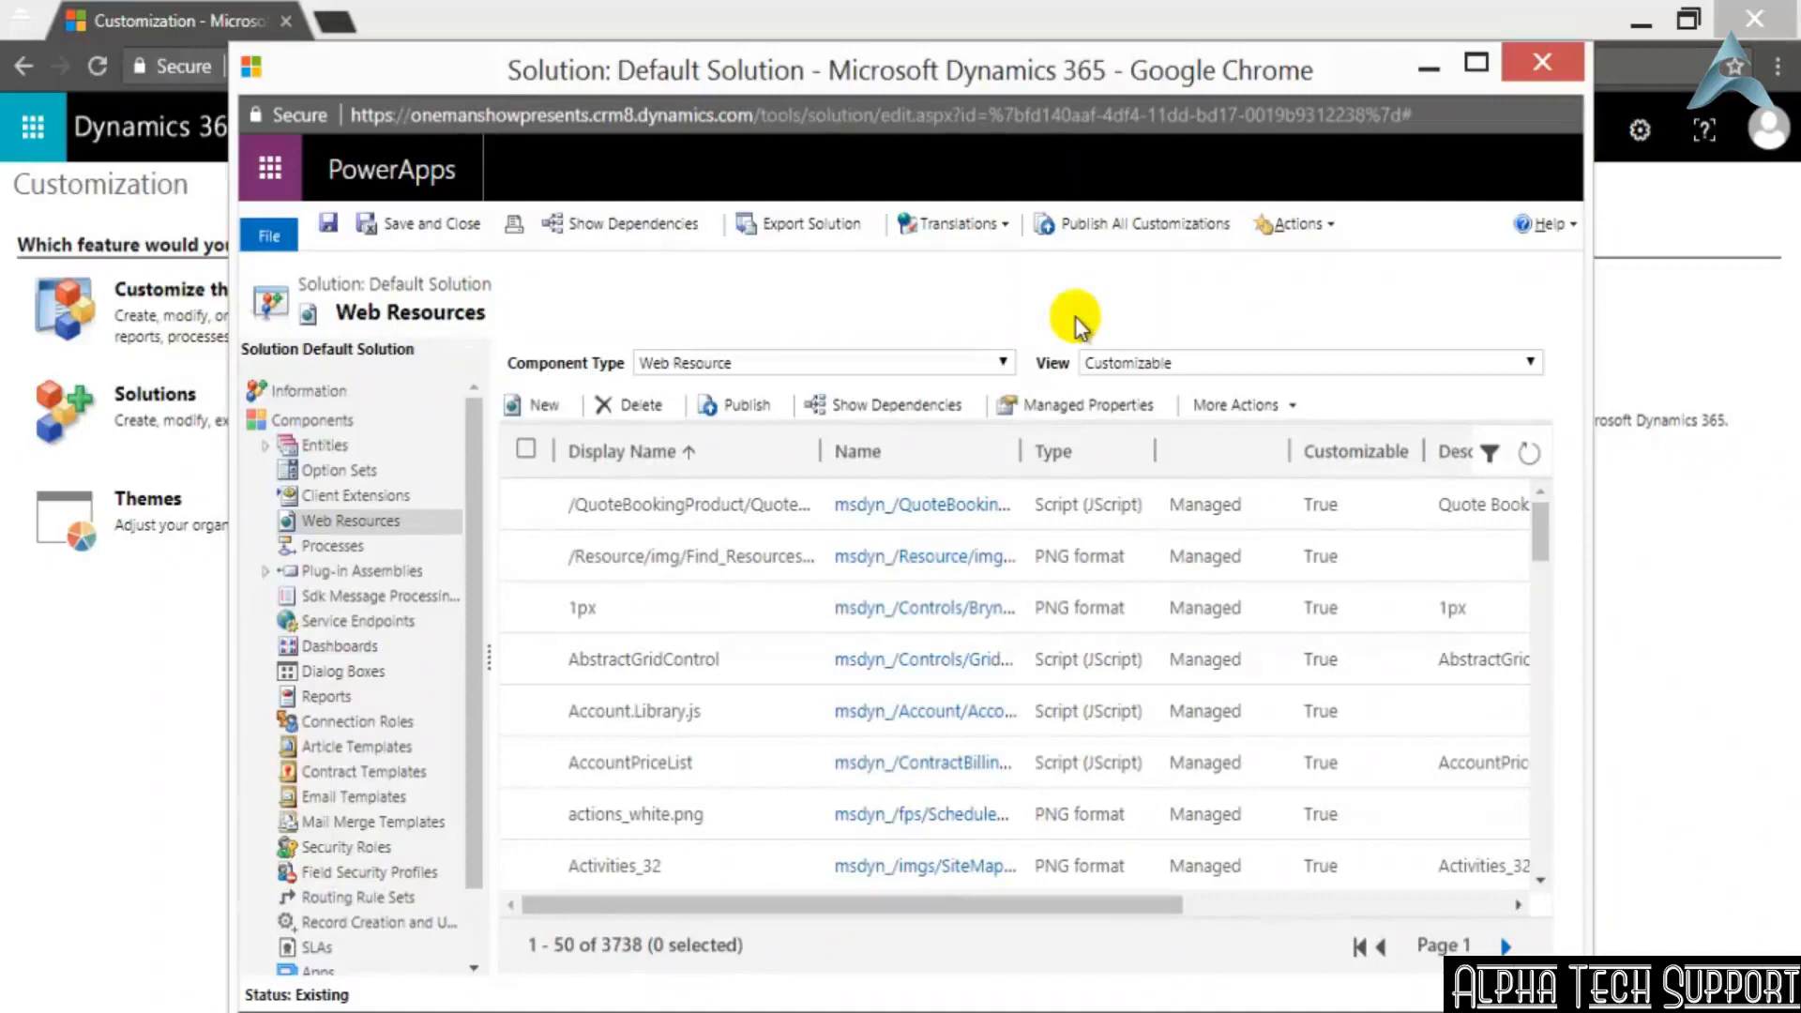
Examine the list of customizable web resources, comparing their display names and file types
{"action": "scroll", "coordinate": [1189, 643], "scroll_direction": "down", "scroll_amount": 6}
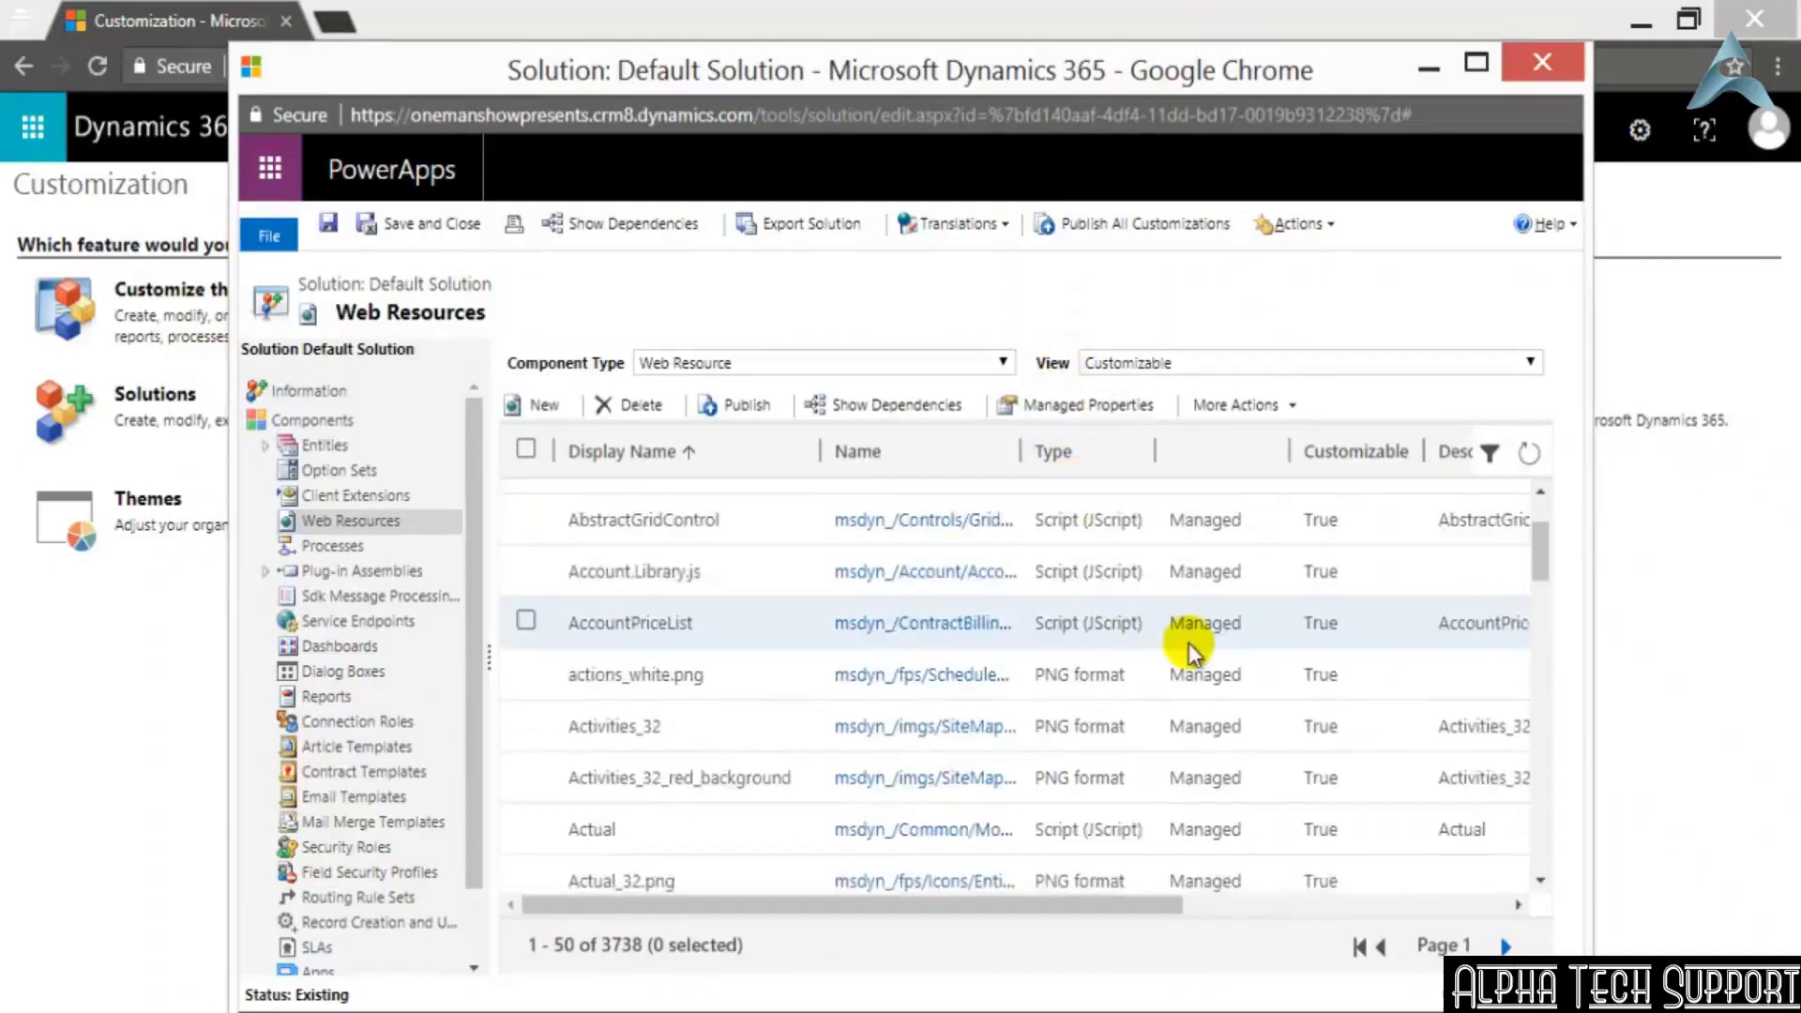
{"action": "scroll", "coordinate": [1191, 646], "scroll_direction": "down", "scroll_amount": 5}
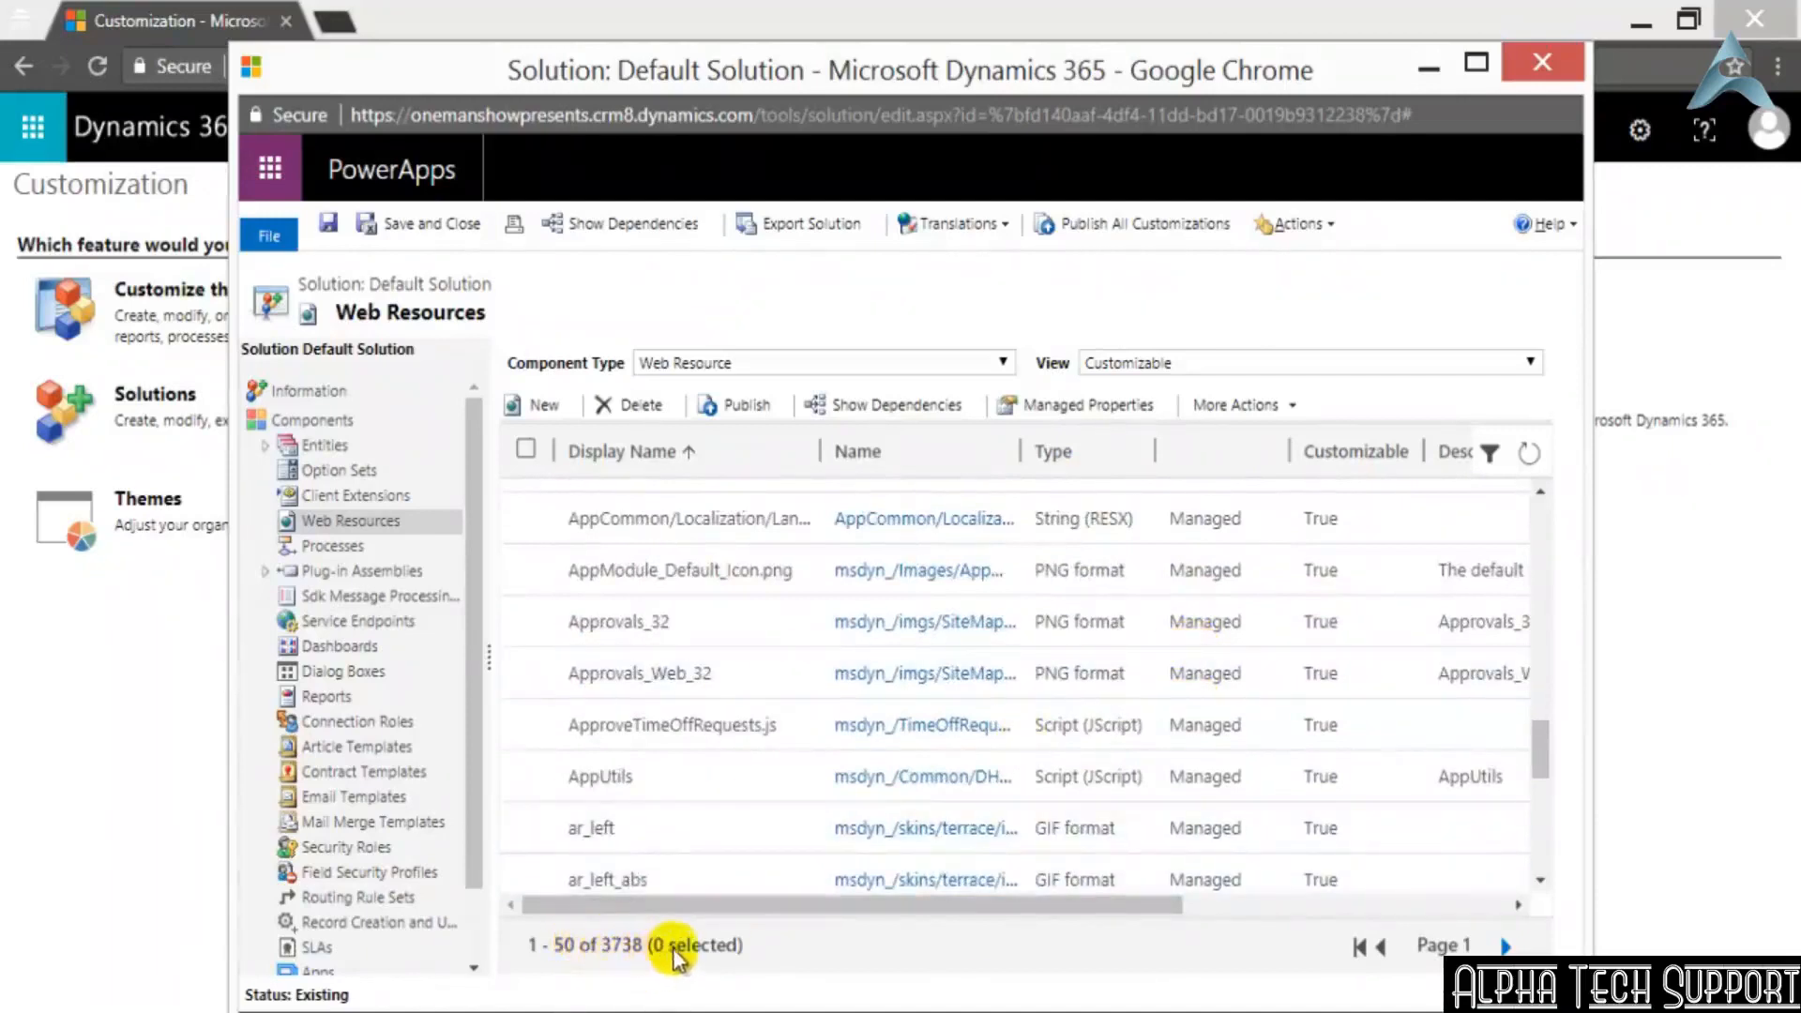
{"action": "scroll", "coordinate": [1454, 710], "scroll_direction": "up", "scroll_amount": 8}
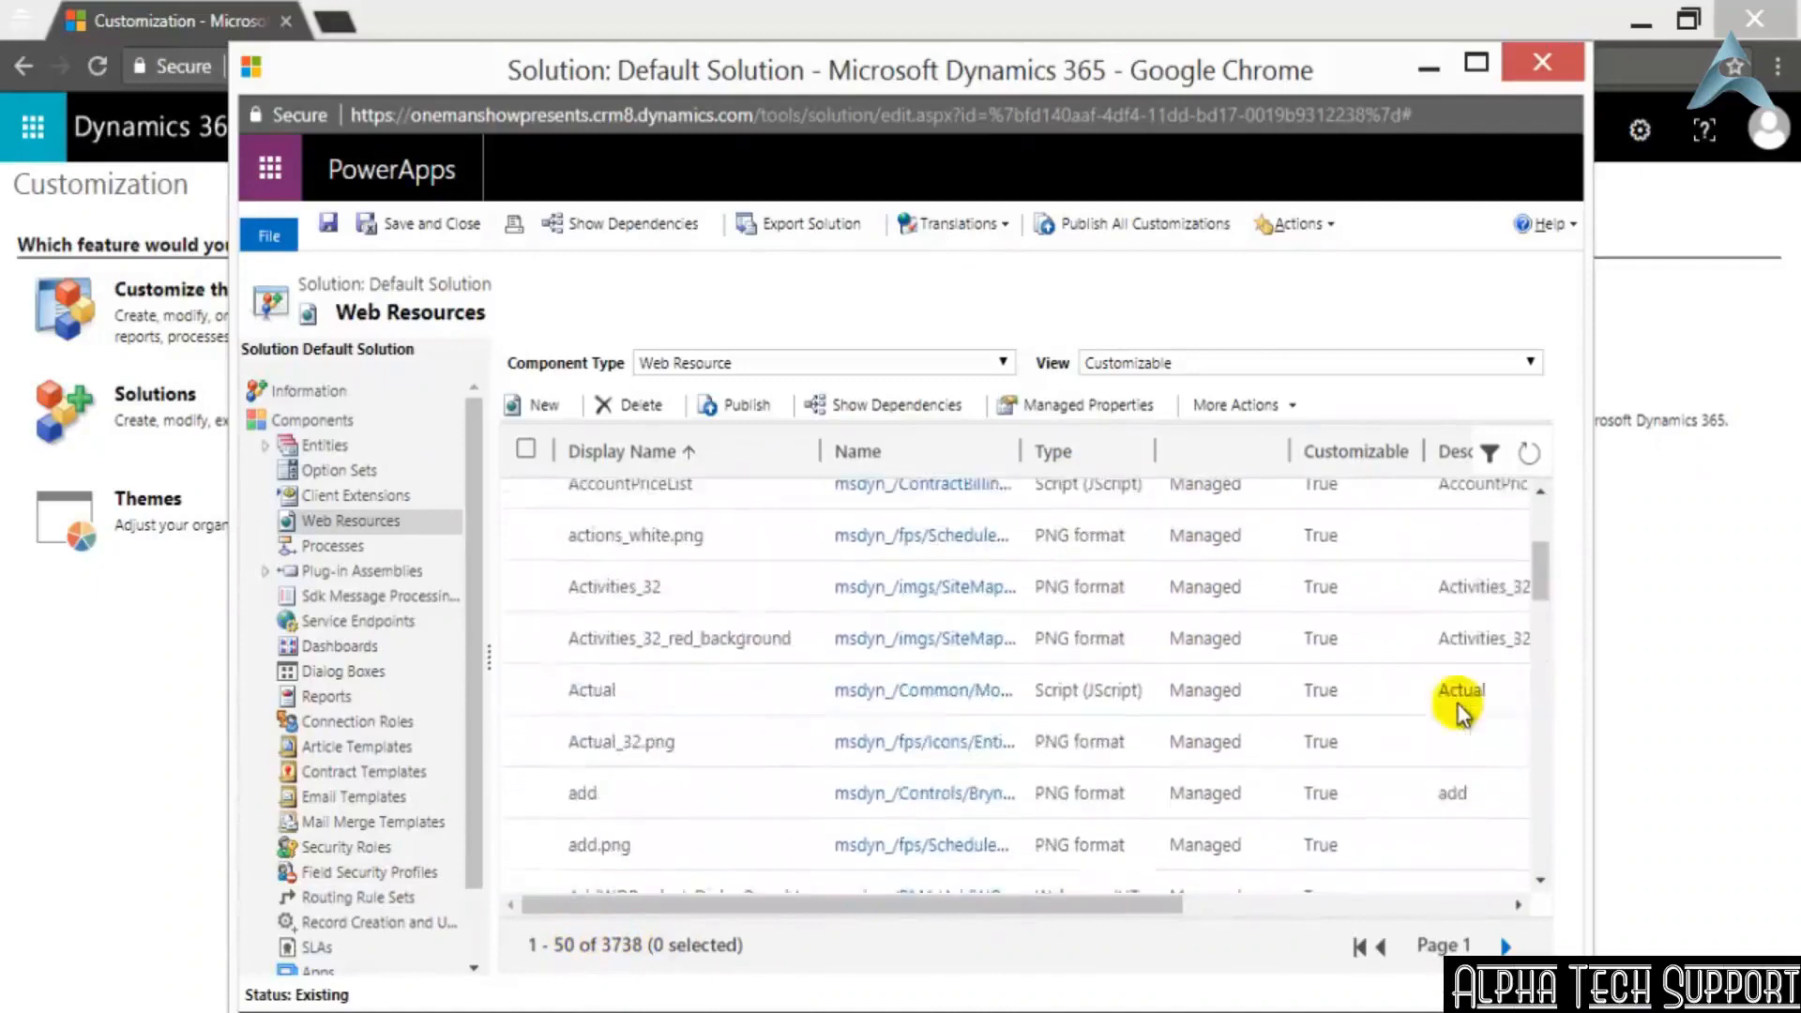
{"action": "scroll", "coordinate": [1459, 713], "scroll_direction": "up", "scroll_amount": 4}
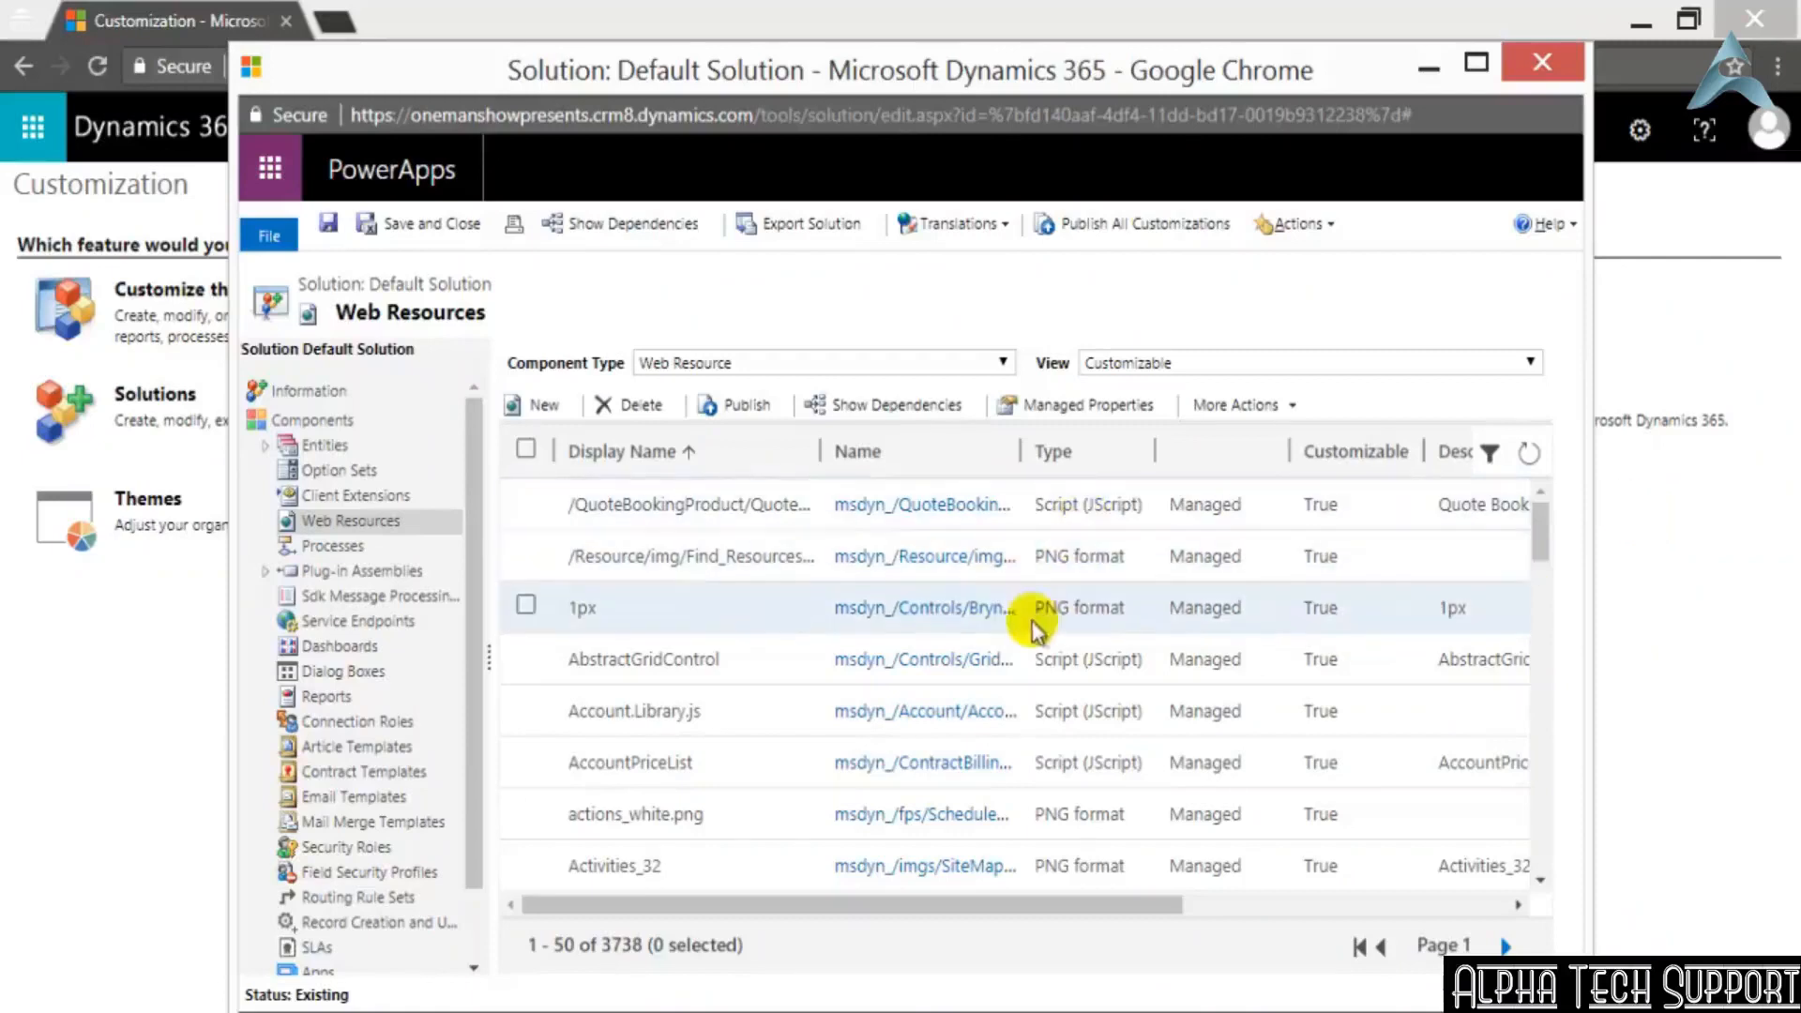
{"action": "scroll", "coordinate": [1079, 741], "scroll_direction": "down", "scroll_amount": 3}
{"action": "scroll", "coordinate": [1074, 748], "scroll_direction": "down", "scroll_amount": 10}
{"action": "scroll", "coordinate": [1095, 732], "scroll_direction": "down", "scroll_amount": 8}
{"action": "scroll", "coordinate": [1107, 737], "scroll_direction": "down", "scroll_amount": 2}
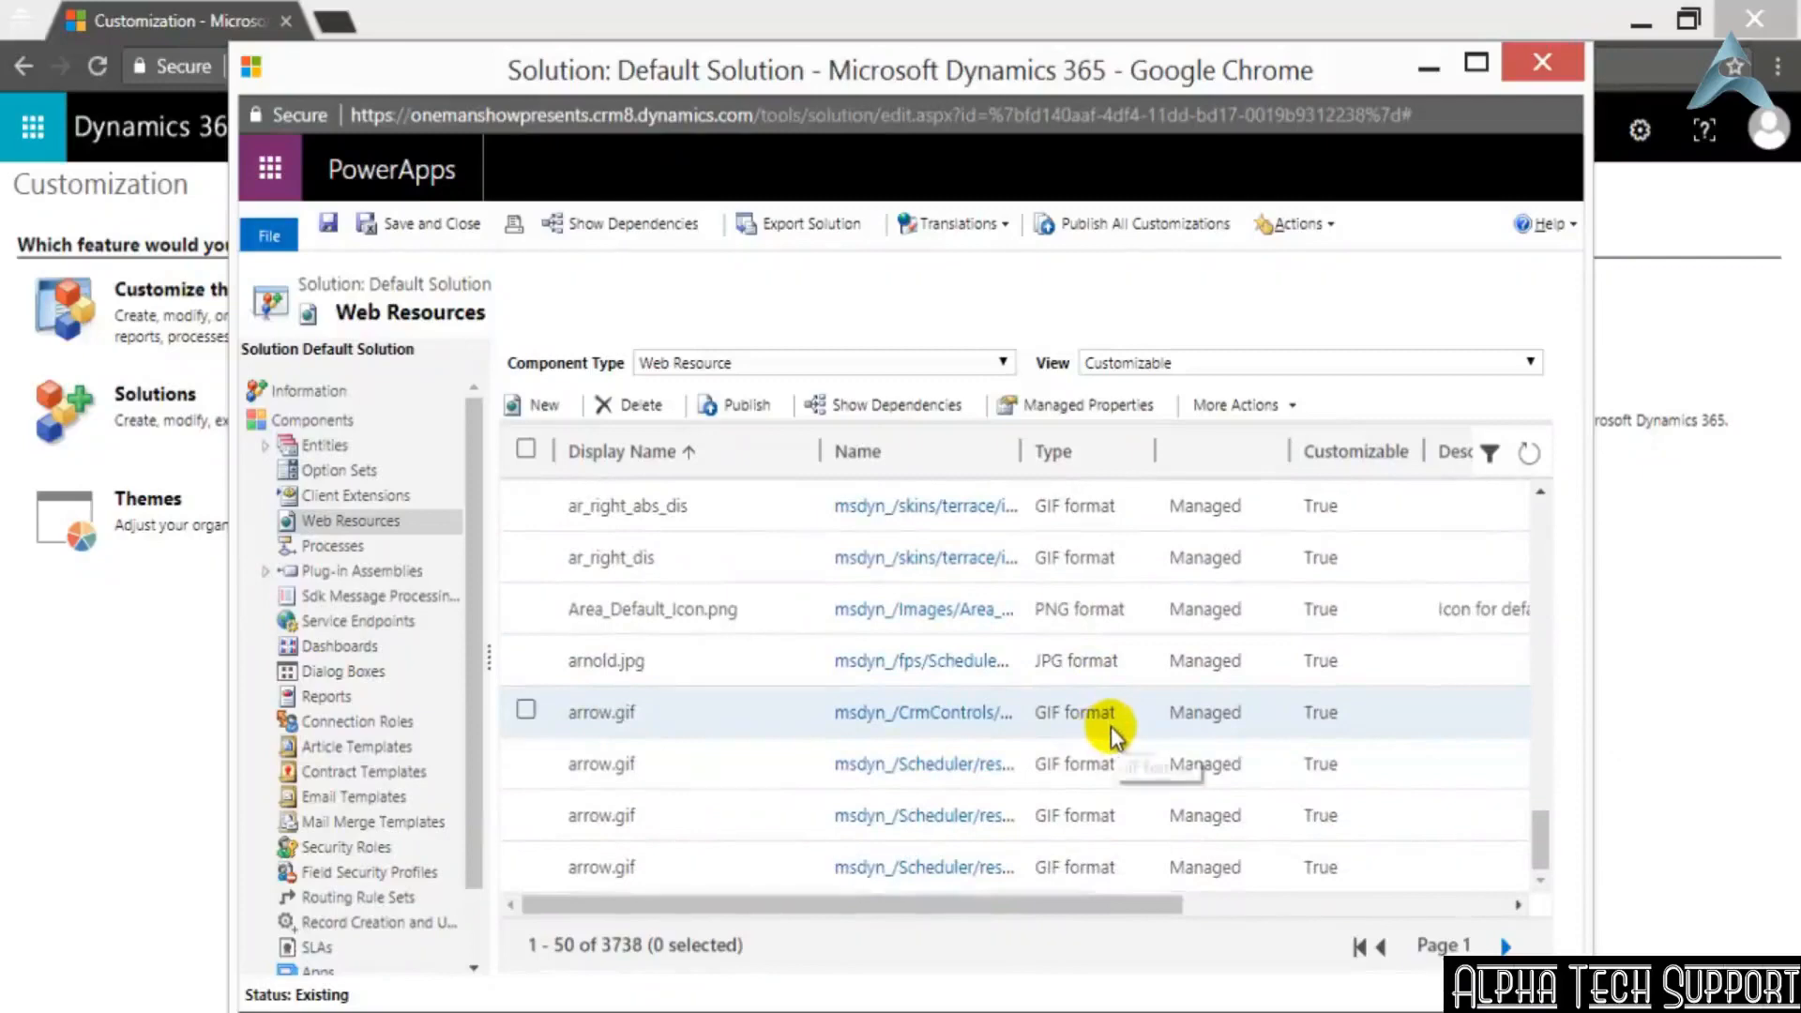
{"action": "scroll", "coordinate": [1156, 774], "scroll_direction": "up", "scroll_amount": 5}
{"action": "scroll", "coordinate": [1156, 775], "scroll_direction": "up", "scroll_amount": 12}
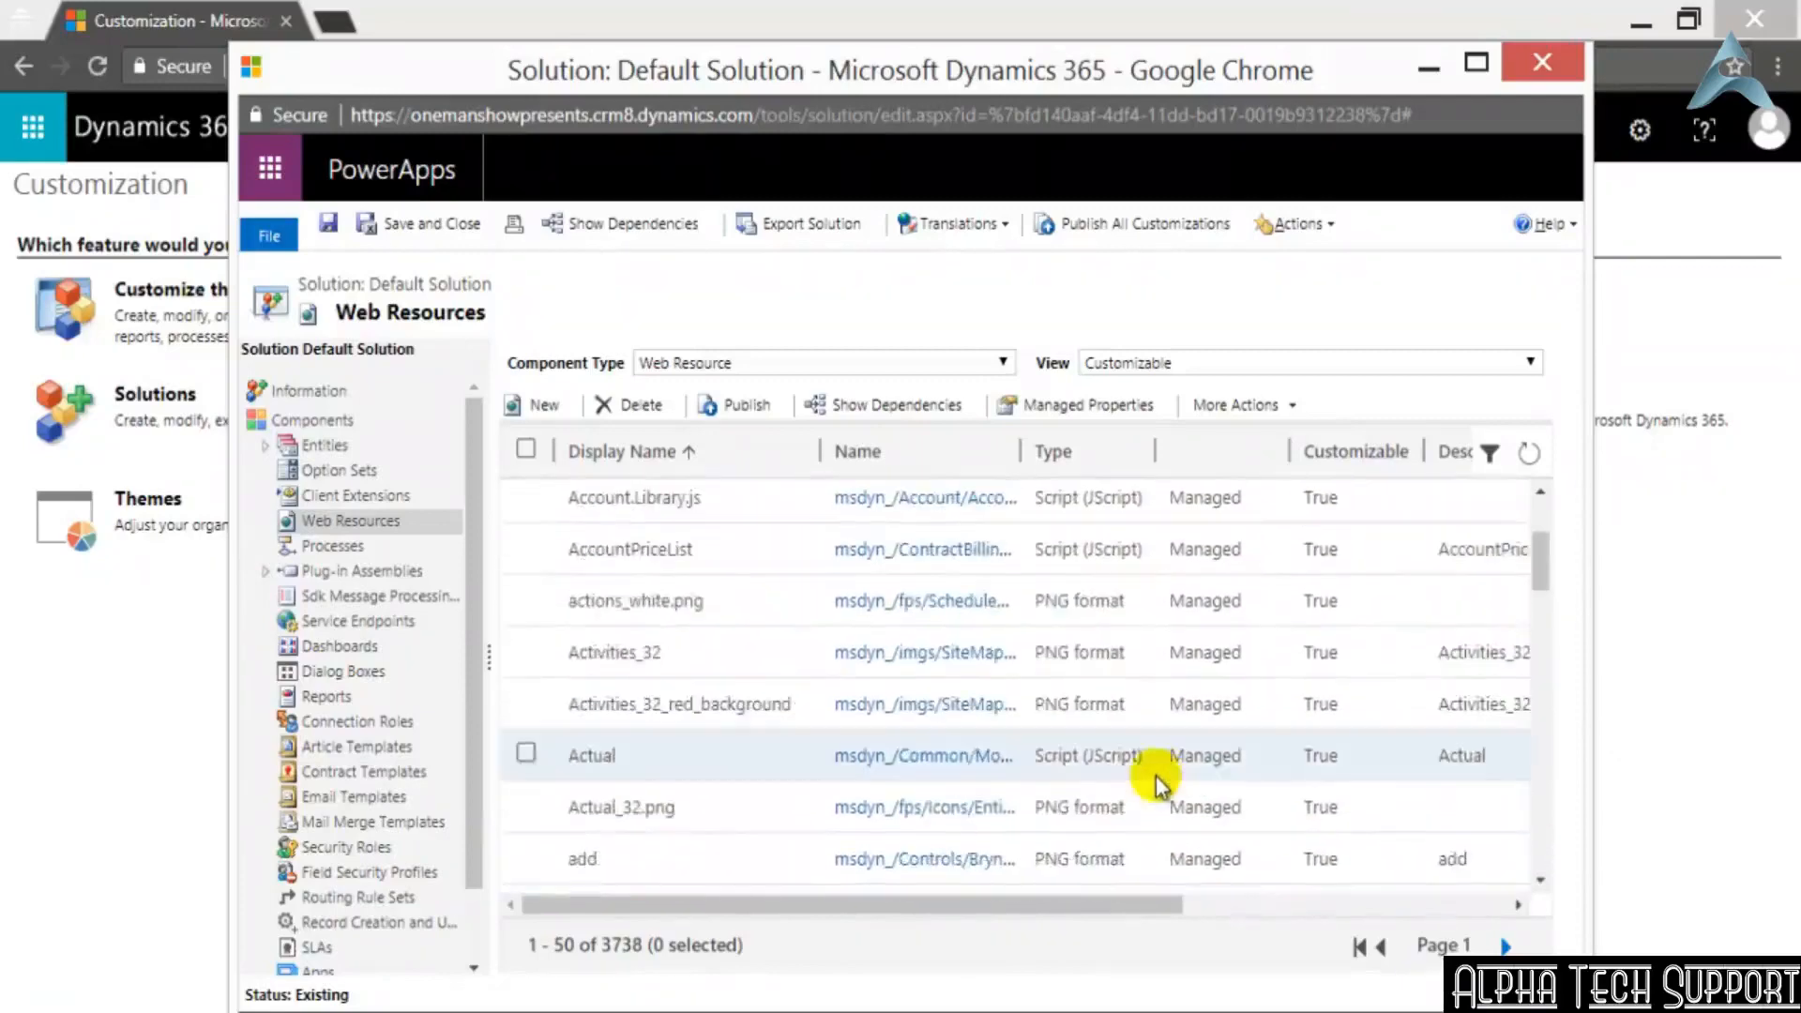
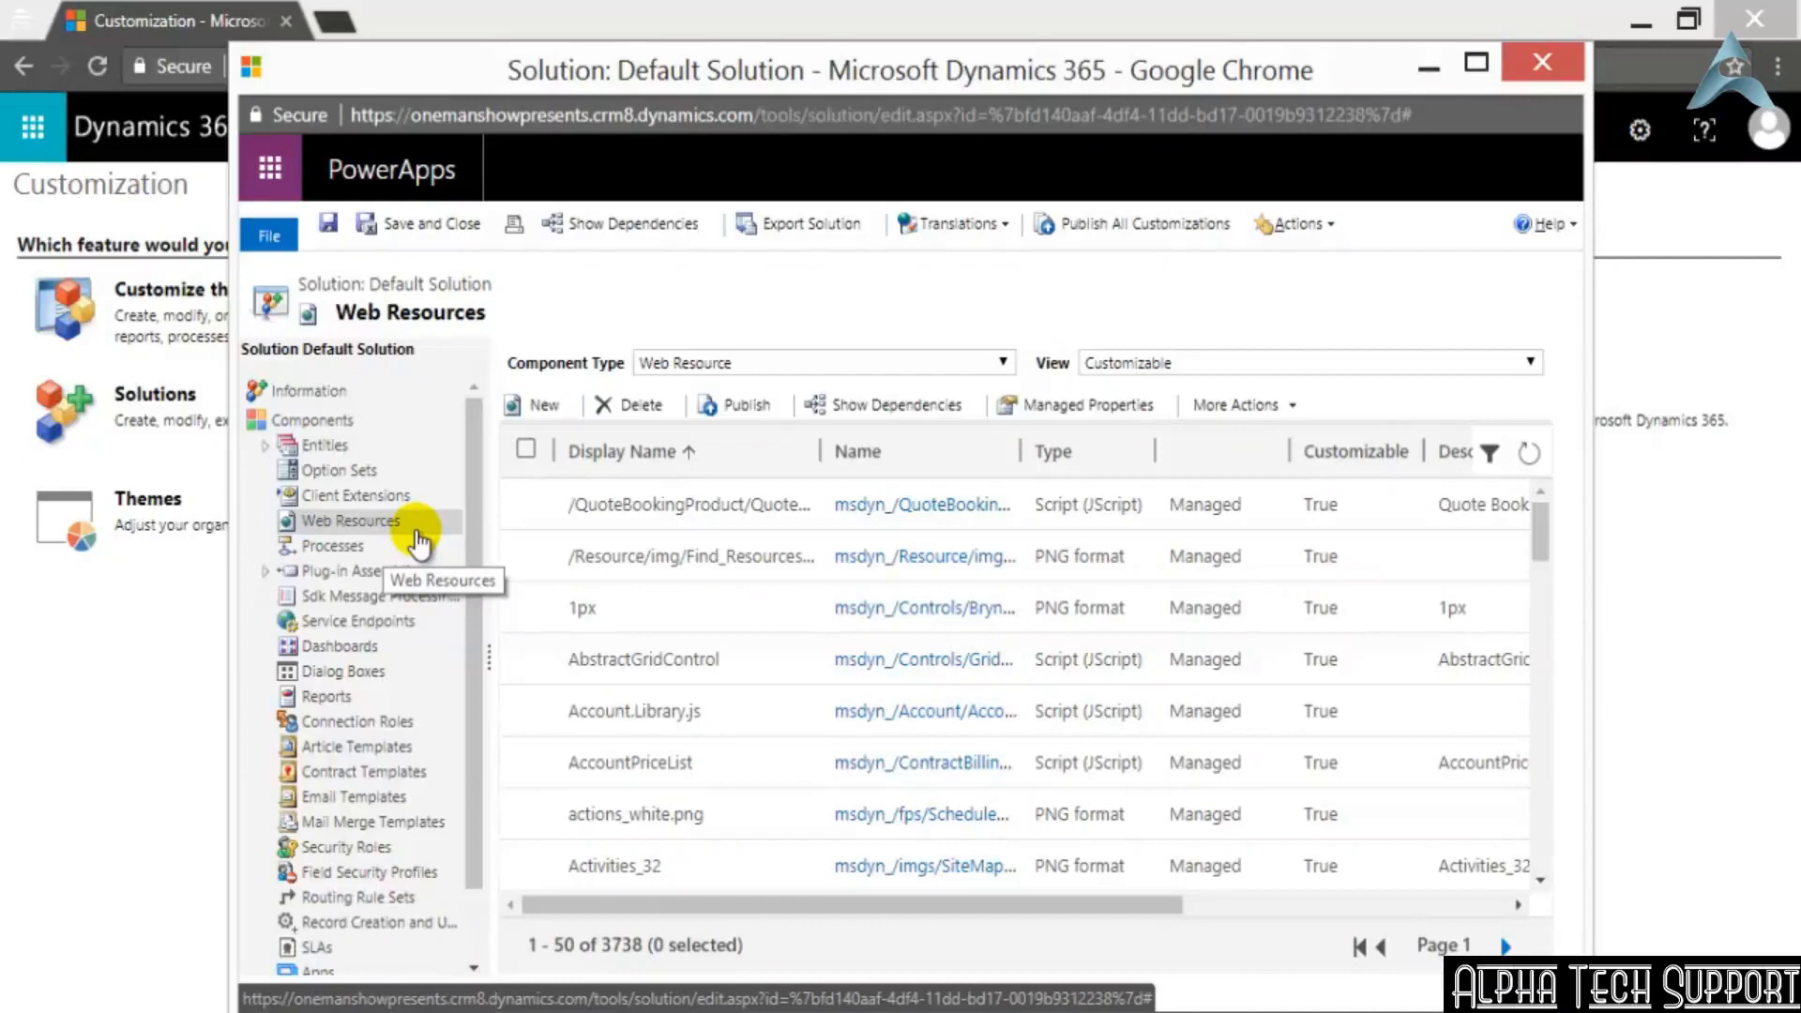
Browse the customizable web resources by type, looking for script, image and webpage entries such as AlertDialogView
{"action": "right_click", "coordinate": [939, 518]}
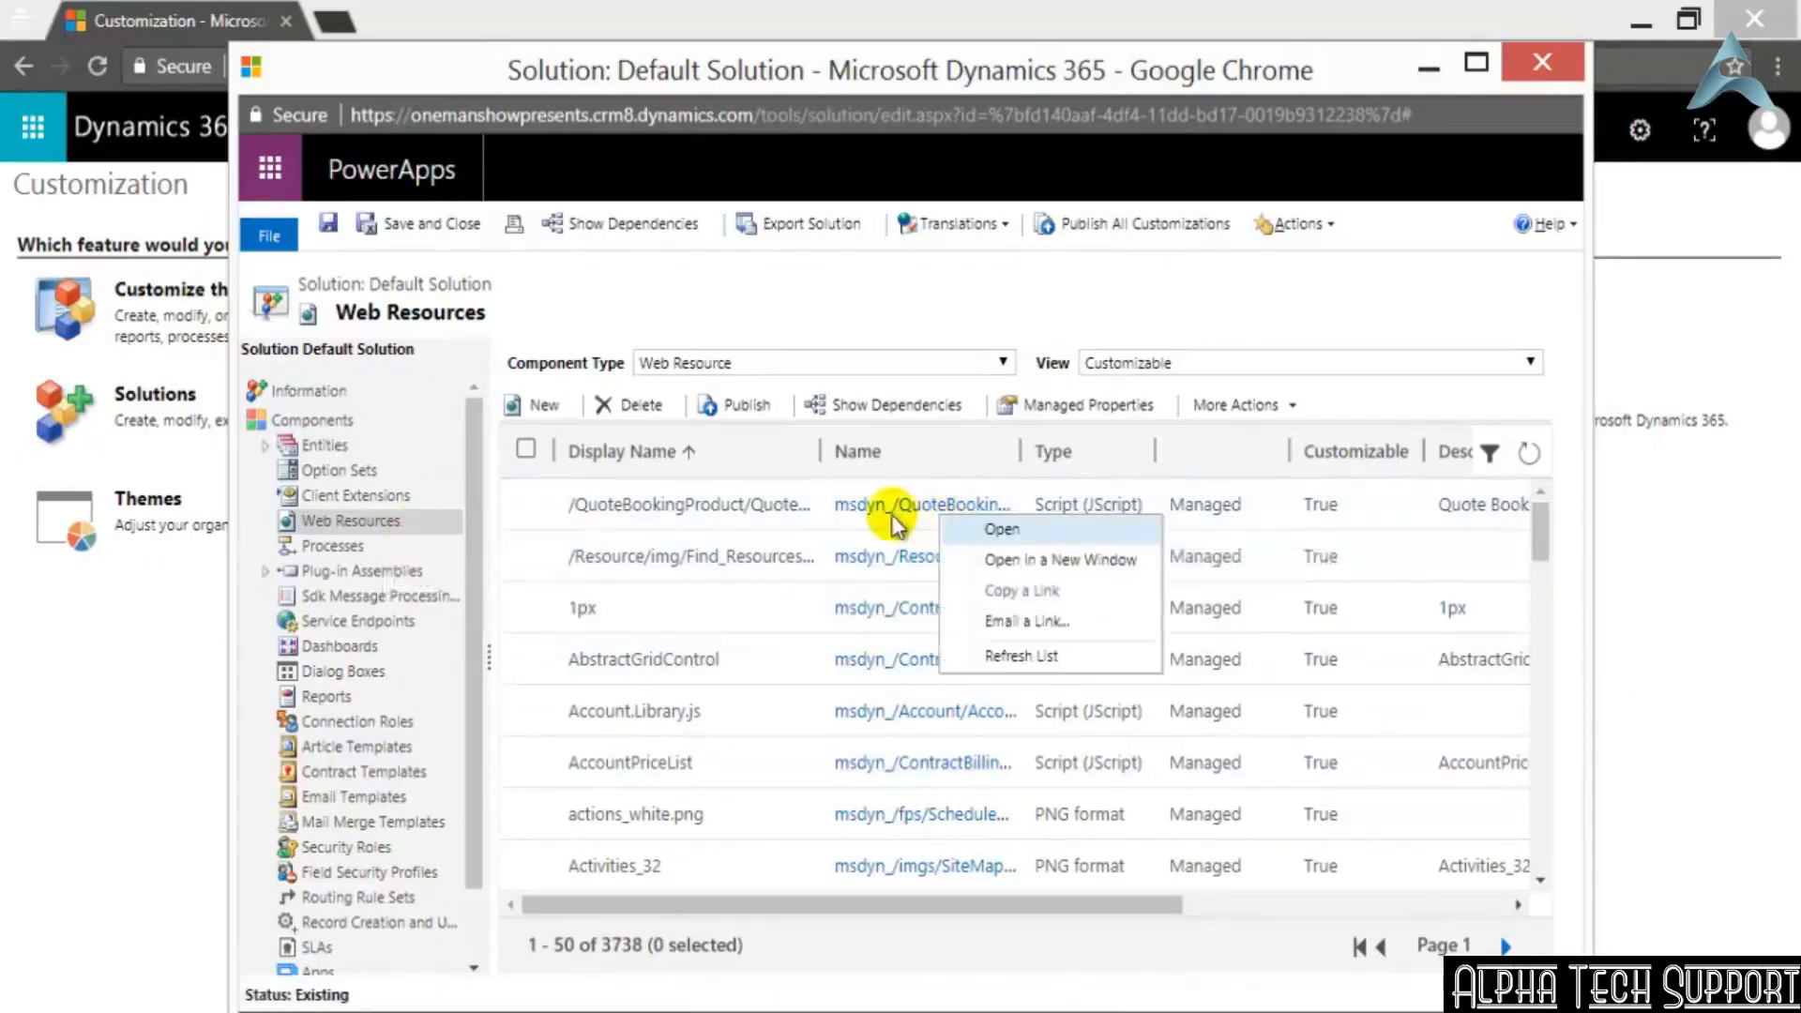
{"action": "left_click", "coordinate": [685, 495]}
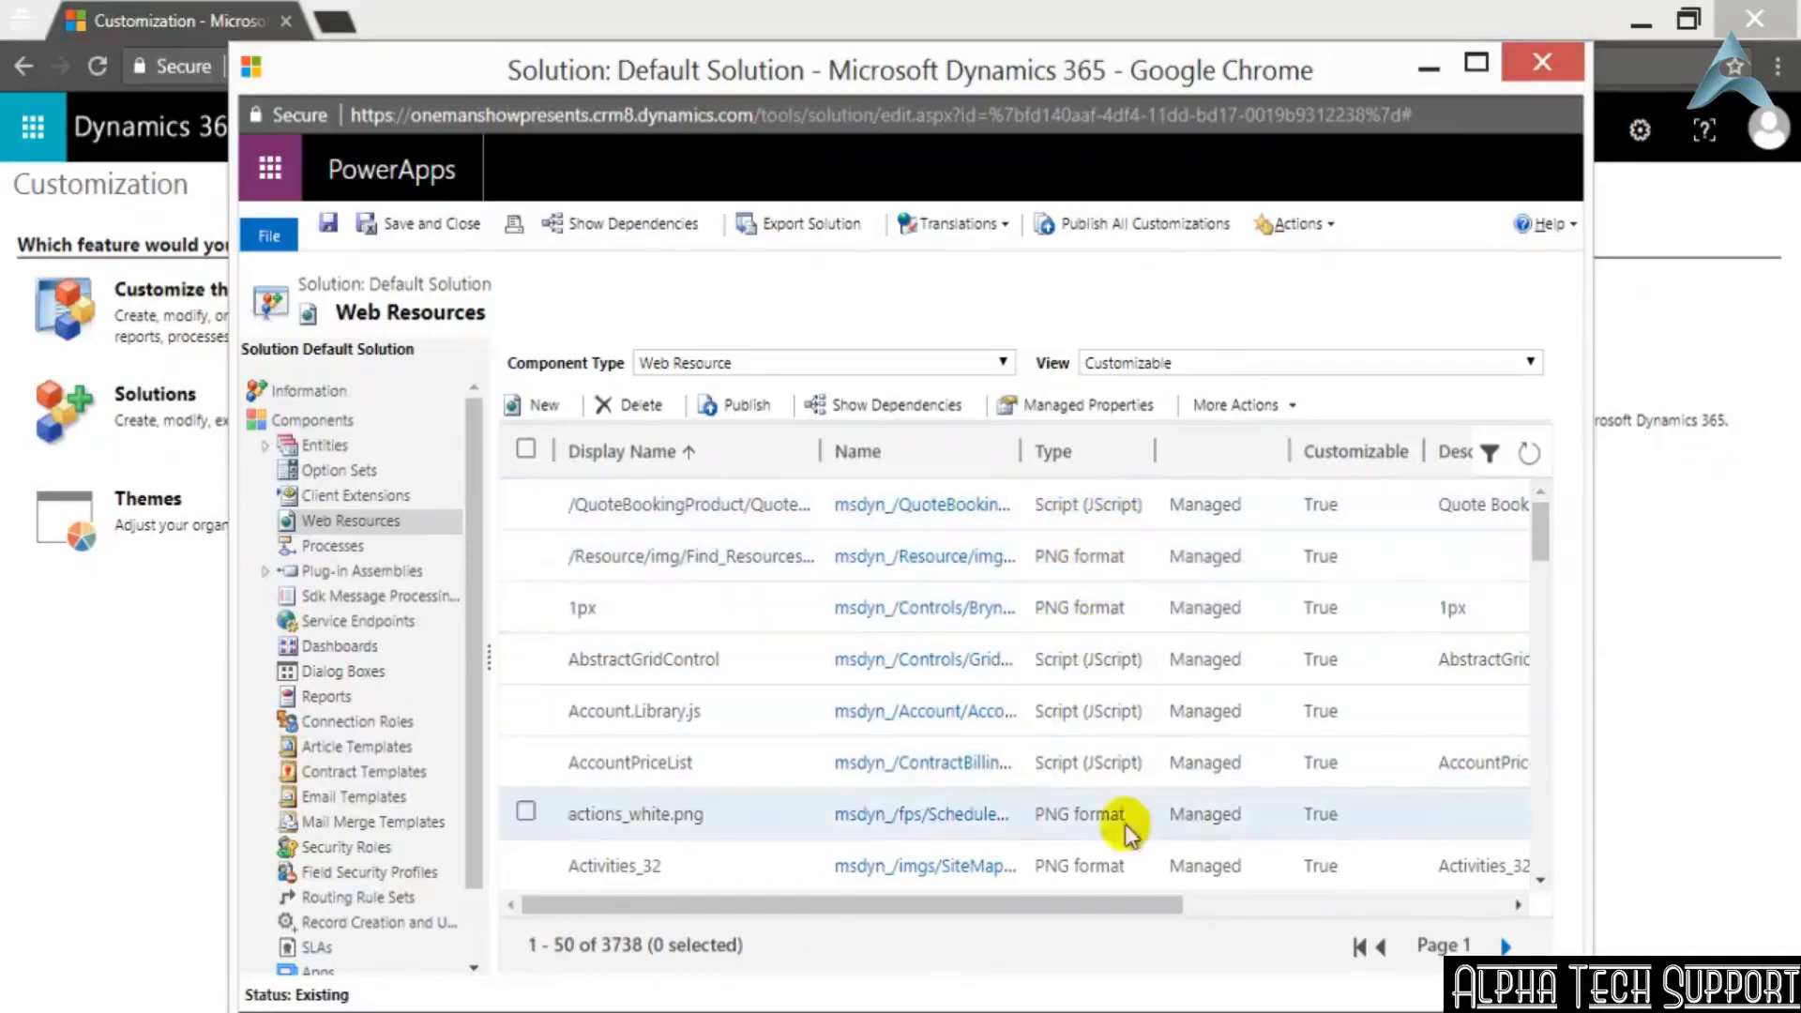
{"action": "scroll", "coordinate": [1150, 843], "scroll_direction": "down", "scroll_amount": 2}
{"action": "scroll", "coordinate": [1062, 854], "scroll_direction": "down", "scroll_amount": 3}
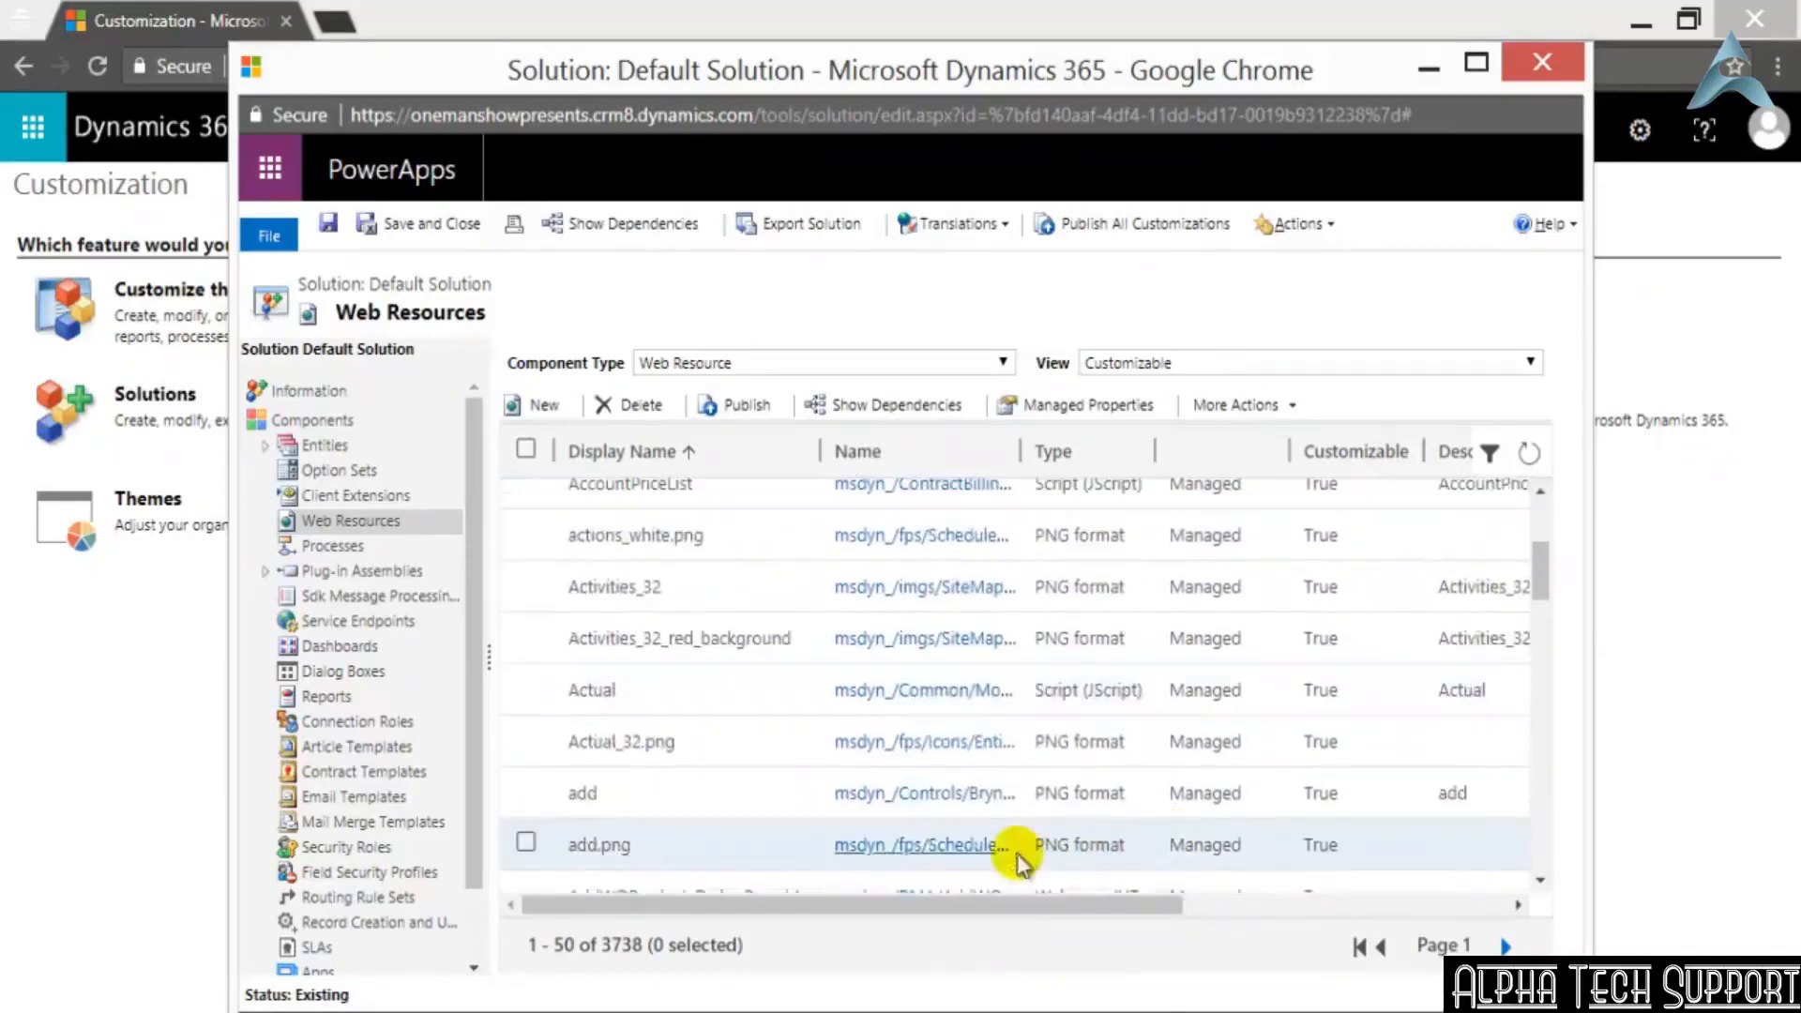
{"action": "scroll", "coordinate": [1150, 842], "scroll_direction": "down", "scroll_amount": 3}
{"action": "scroll", "coordinate": [1113, 835], "scroll_direction": "down", "scroll_amount": 10}
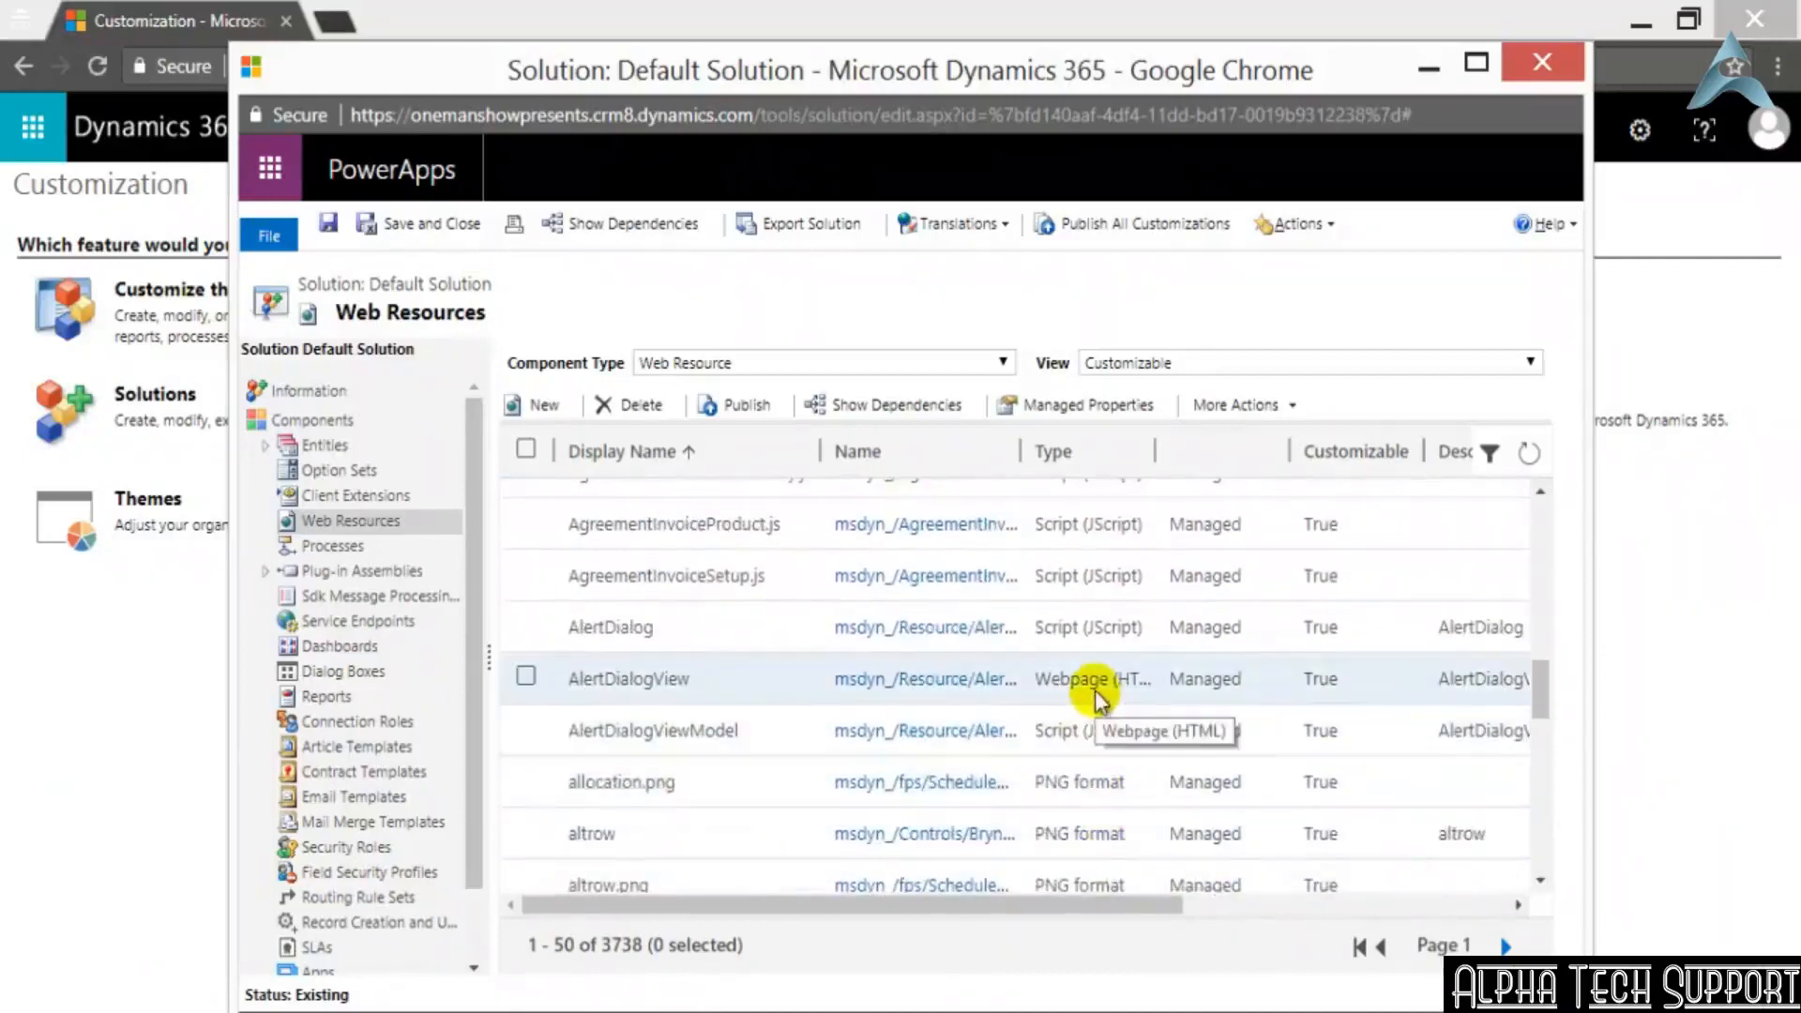
{"action": "scroll", "coordinate": [1097, 737], "scroll_direction": "down", "scroll_amount": 8}
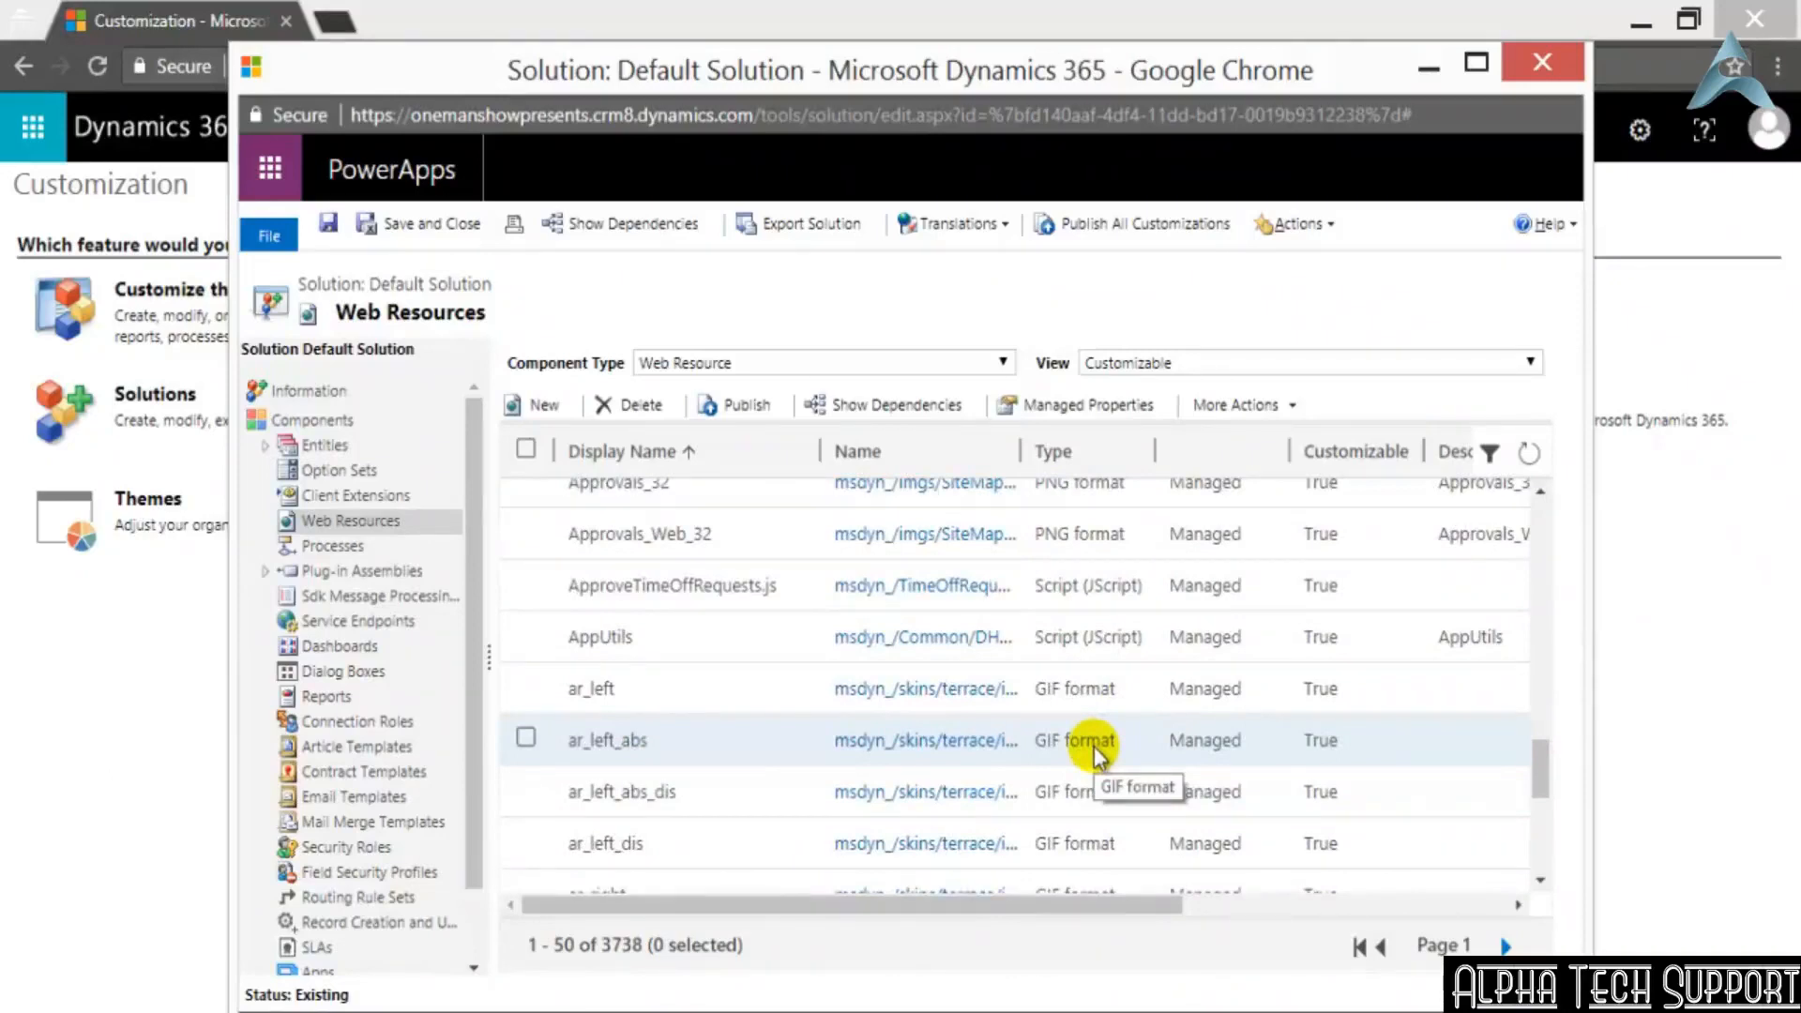
{"action": "scroll", "coordinate": [1094, 746], "scroll_direction": "up", "scroll_amount": 4}
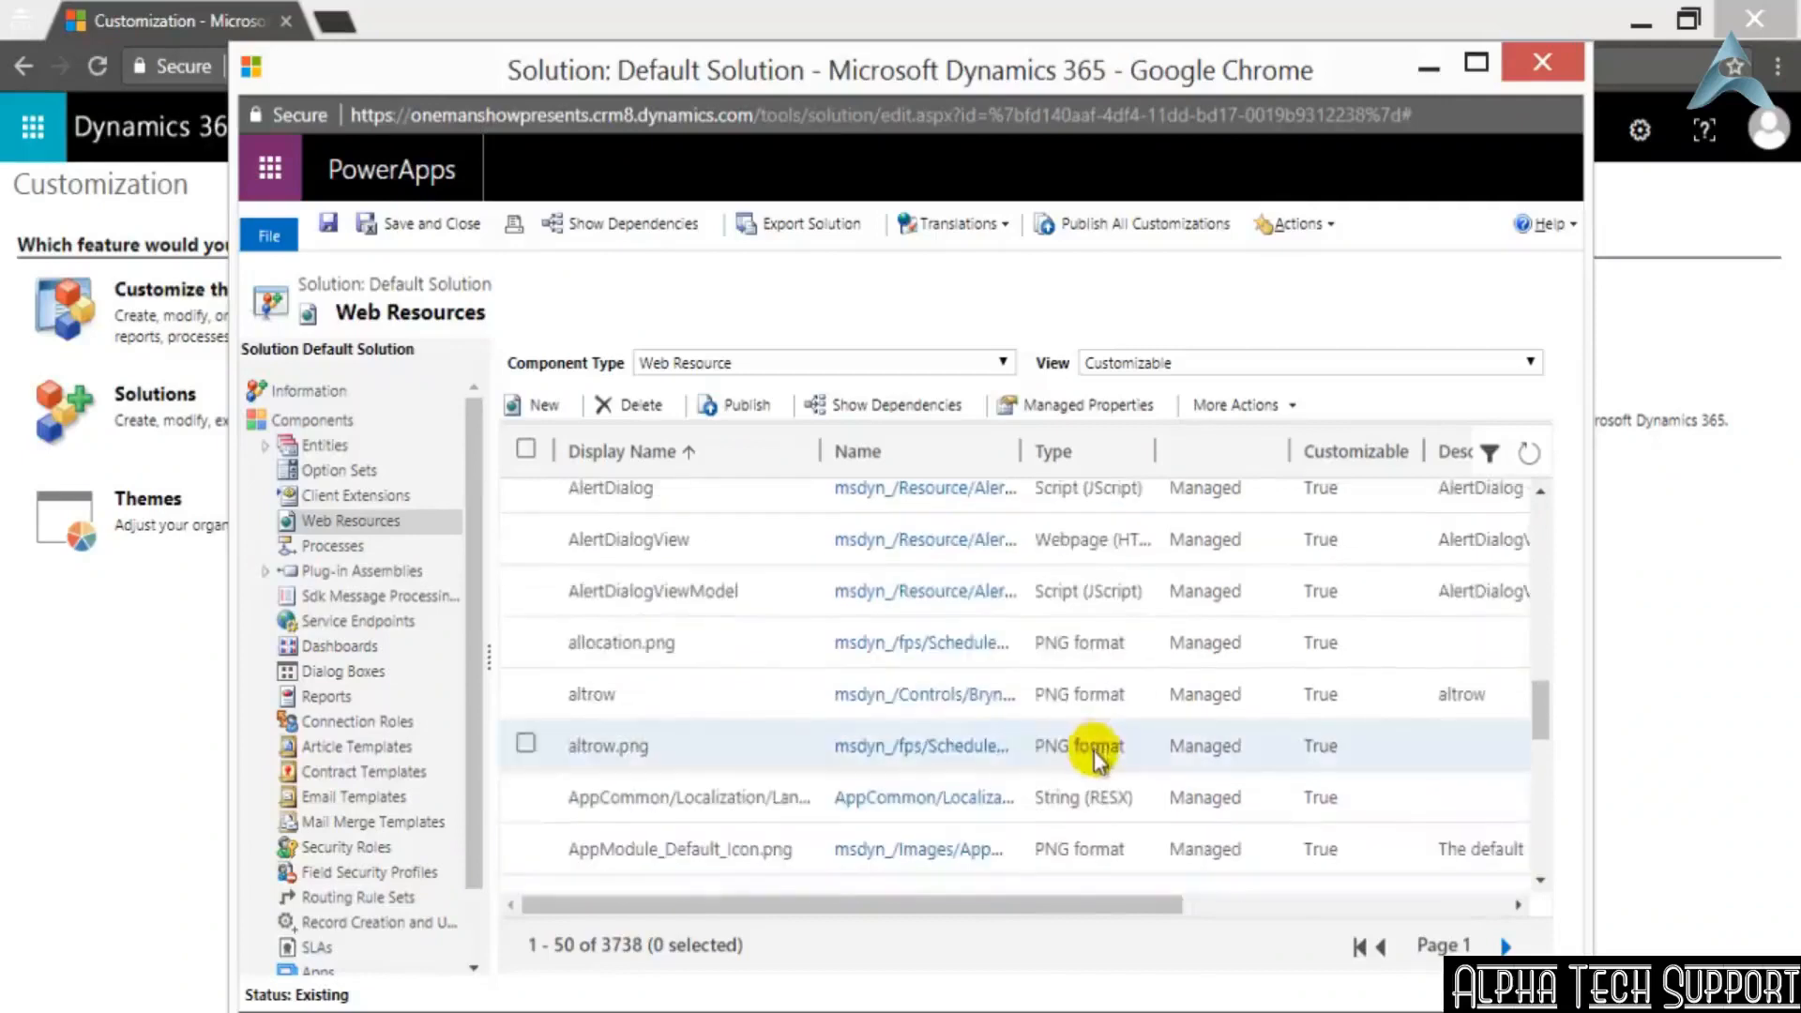
Open the AlertDialogView webpage (HTML) web resource from the list
{"action": "right_click", "coordinate": [916, 558]}
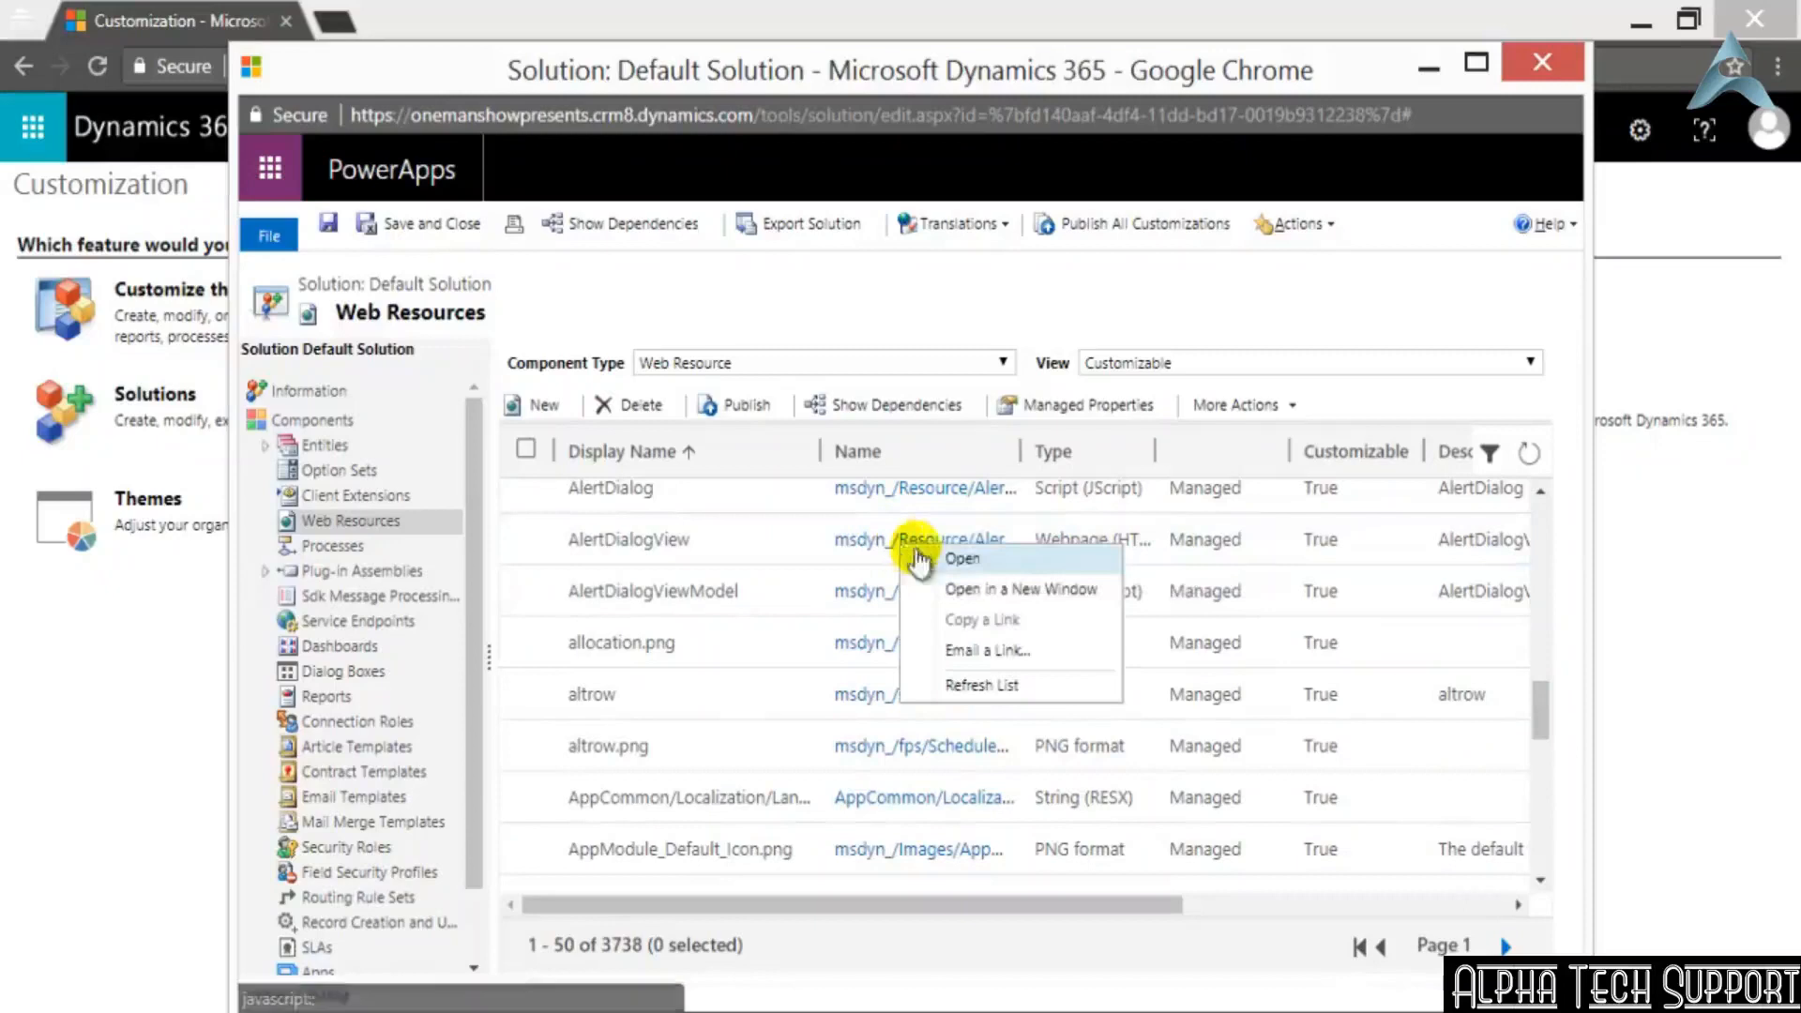
{"action": "left_click", "coordinate": [973, 589]}
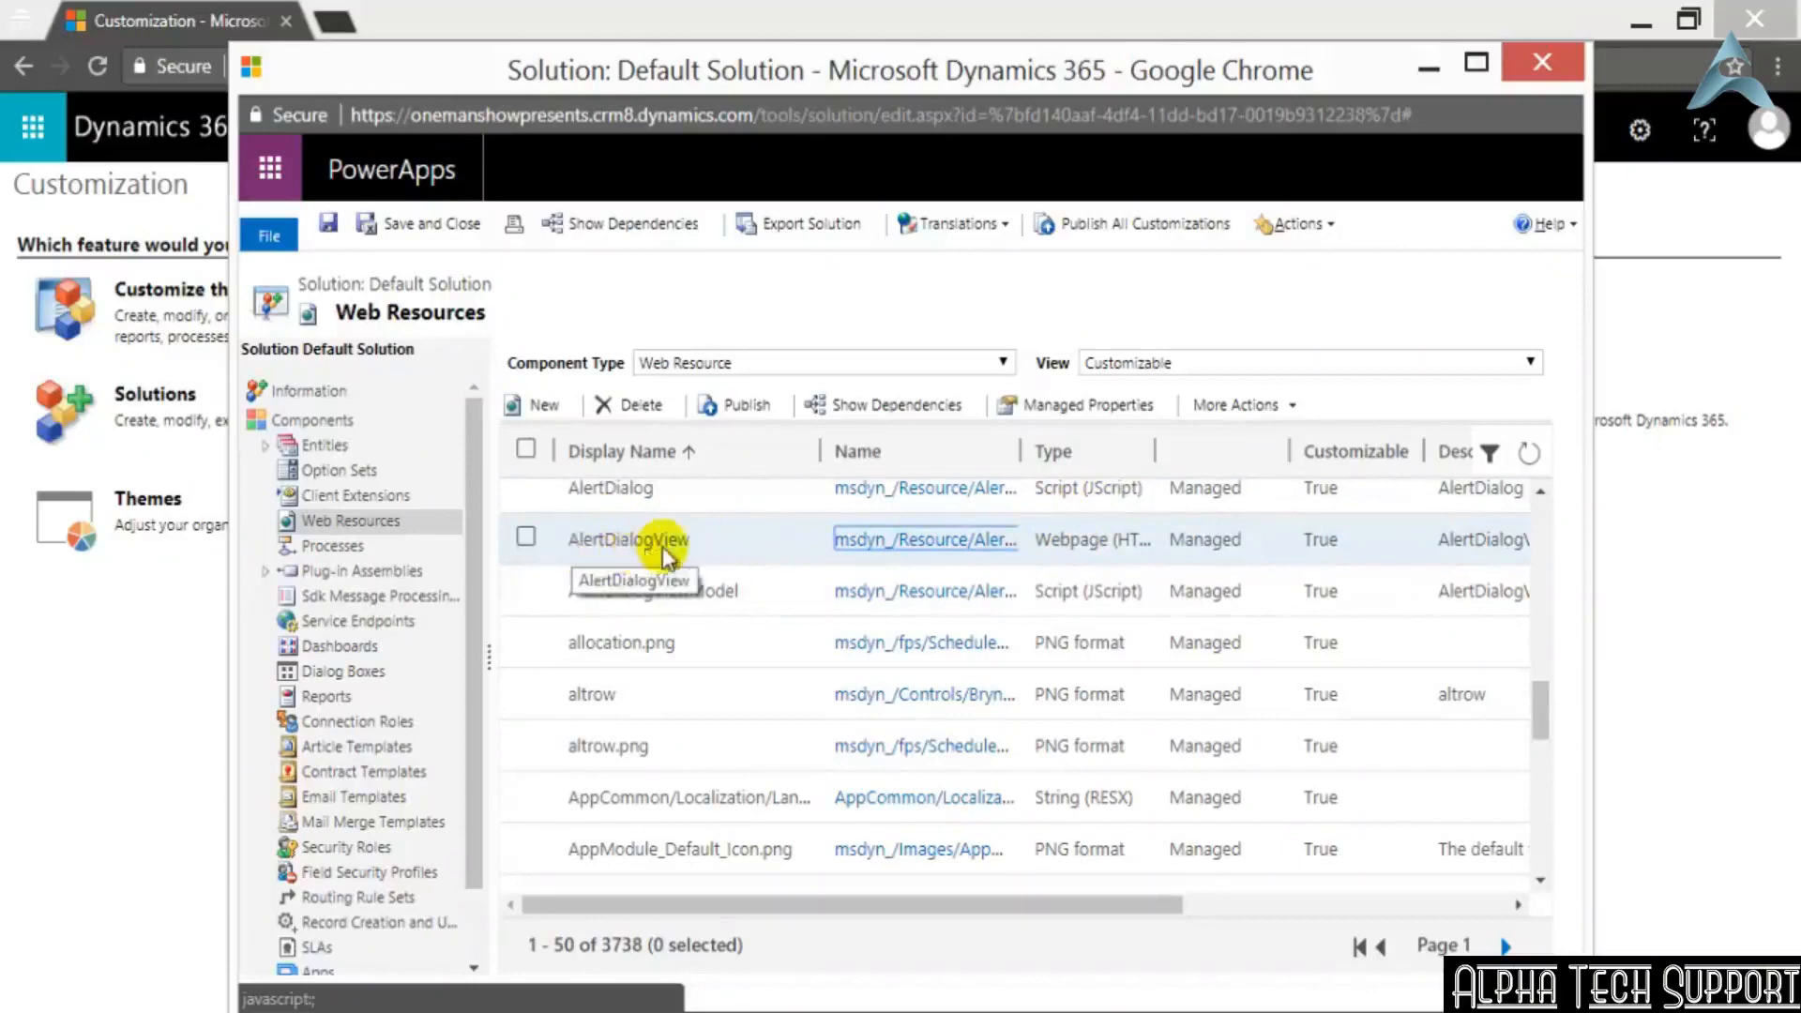
{"action": "left_click", "coordinate": [933, 542]}
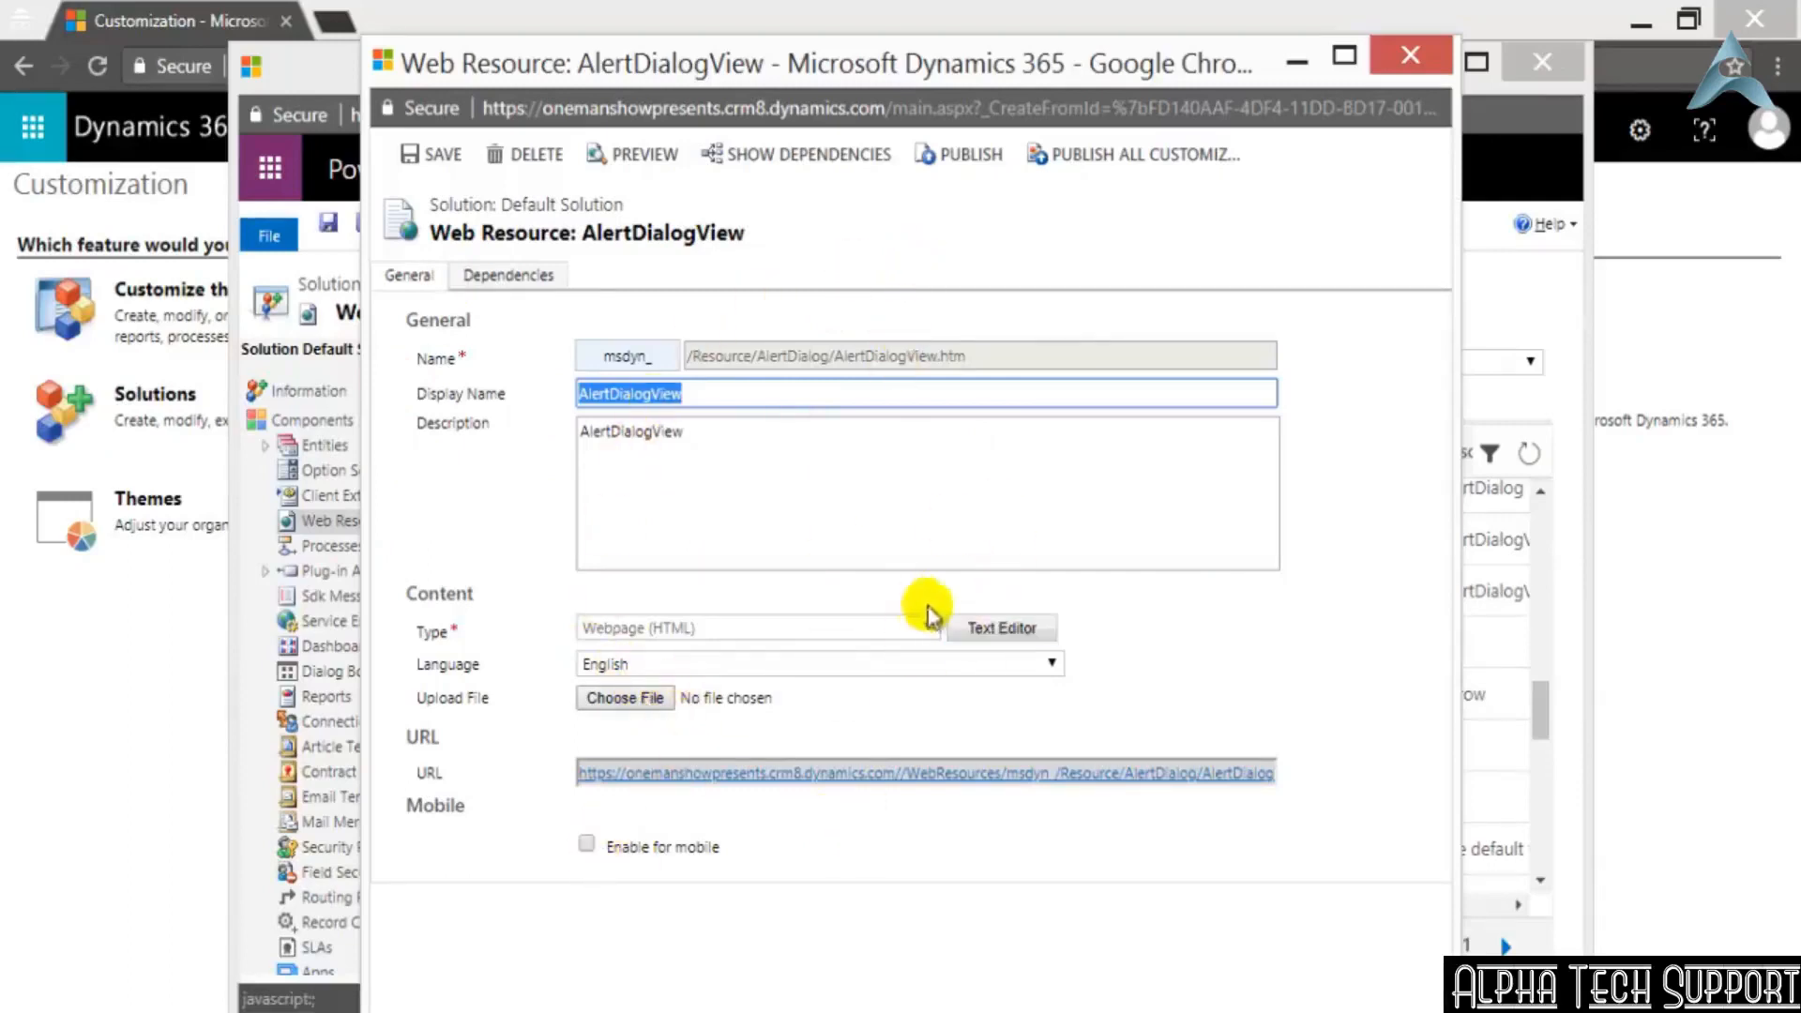
Examine the HTML source of AlertDialogView in the text editor and leave the editor without saving
{"action": "left_click", "coordinate": [996, 628]}
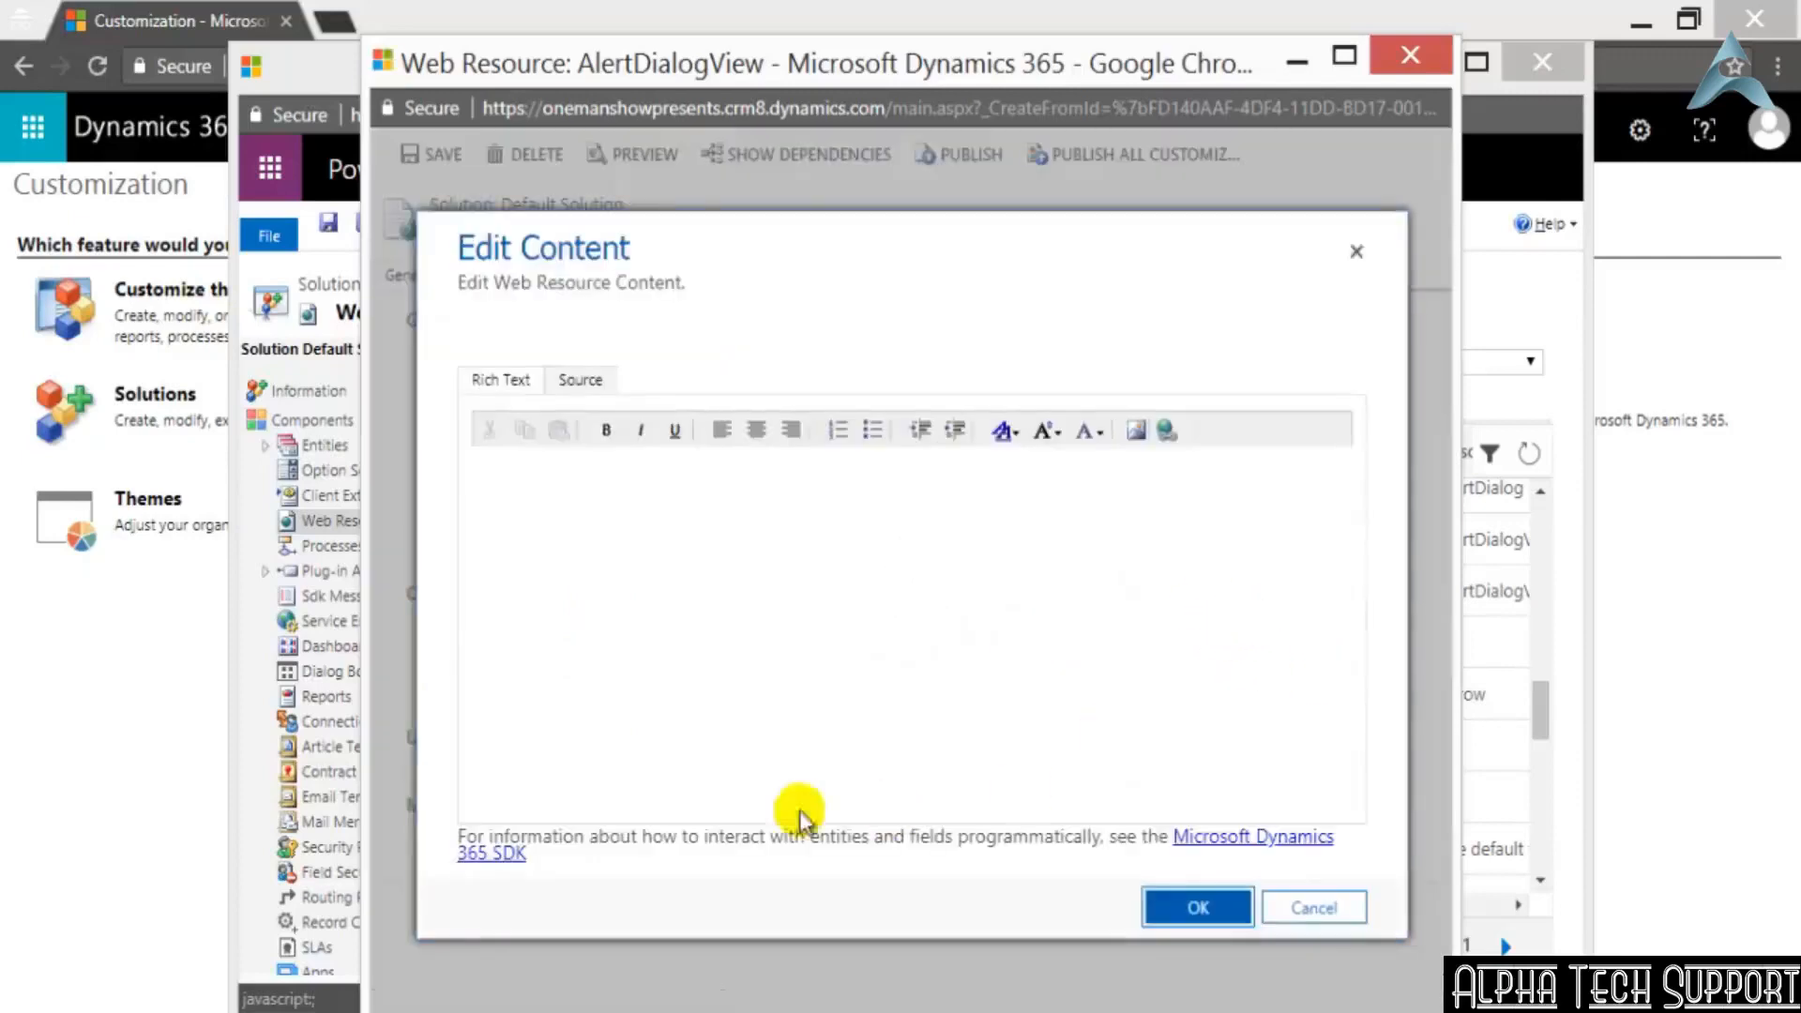
{"action": "left_click", "coordinate": [580, 379]}
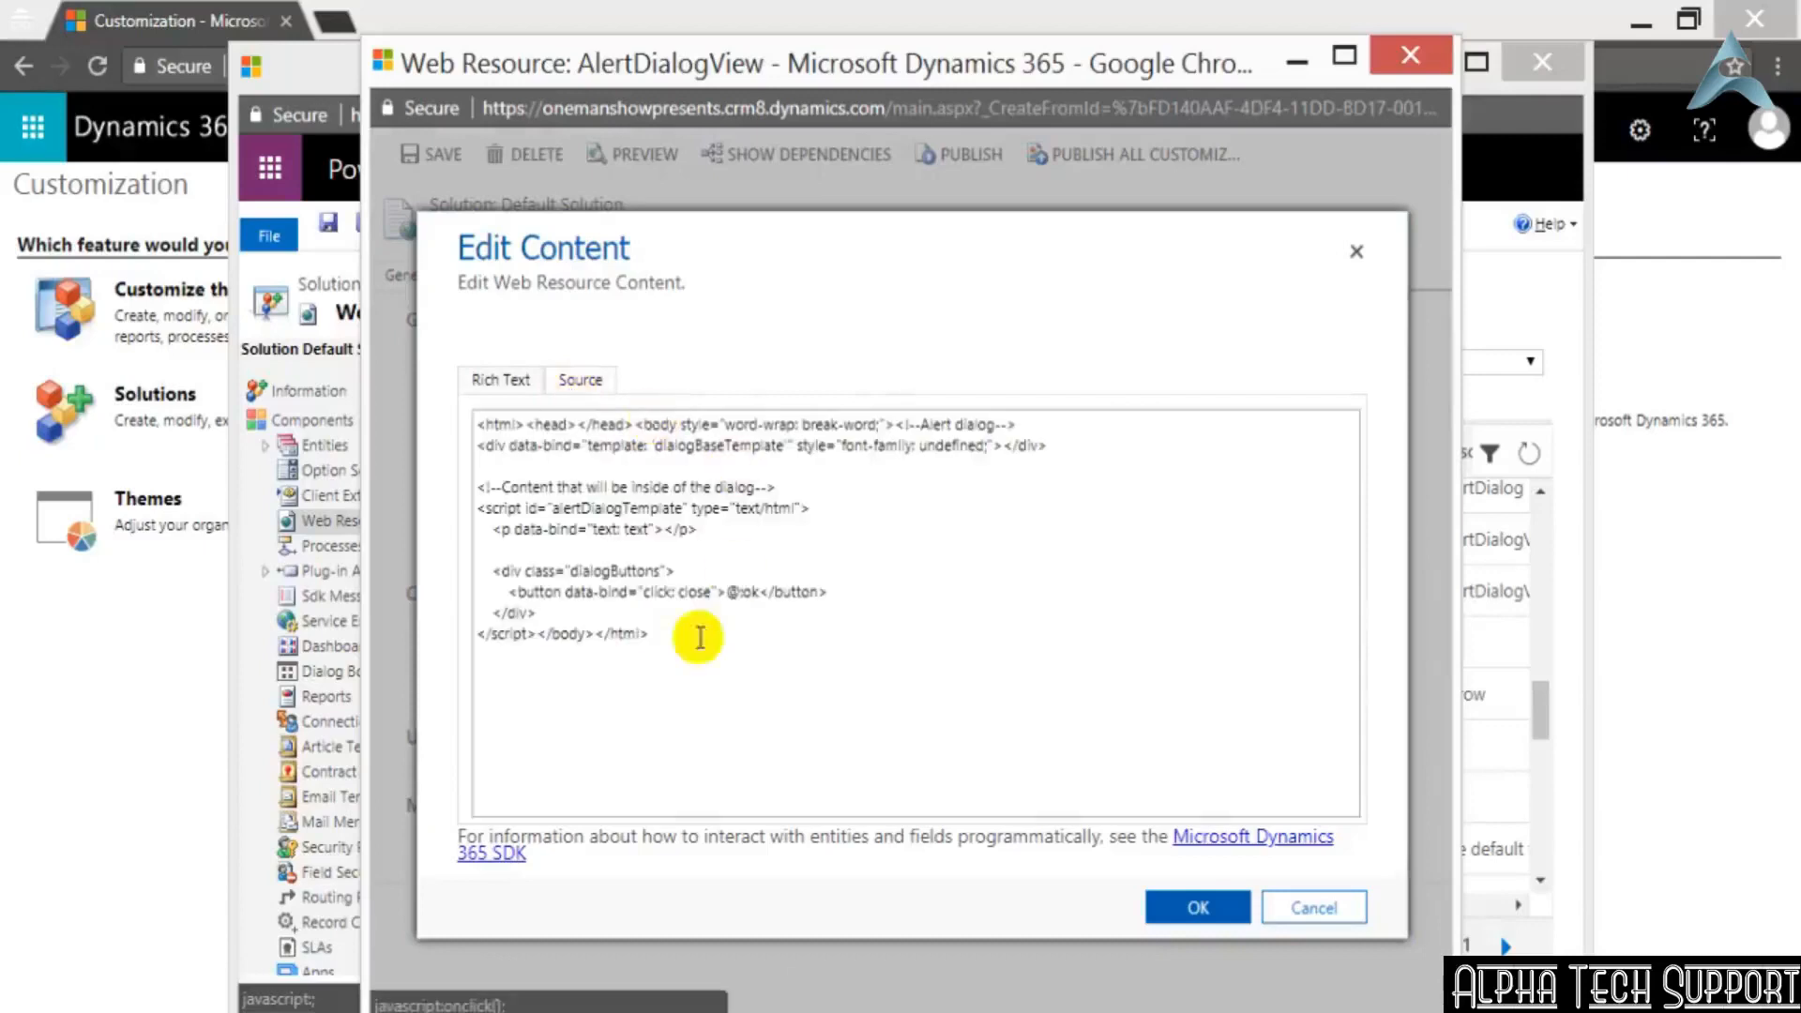
{"action": "left_click_drag", "start_coordinate": [673, 640], "coordinate": [450, 380]}
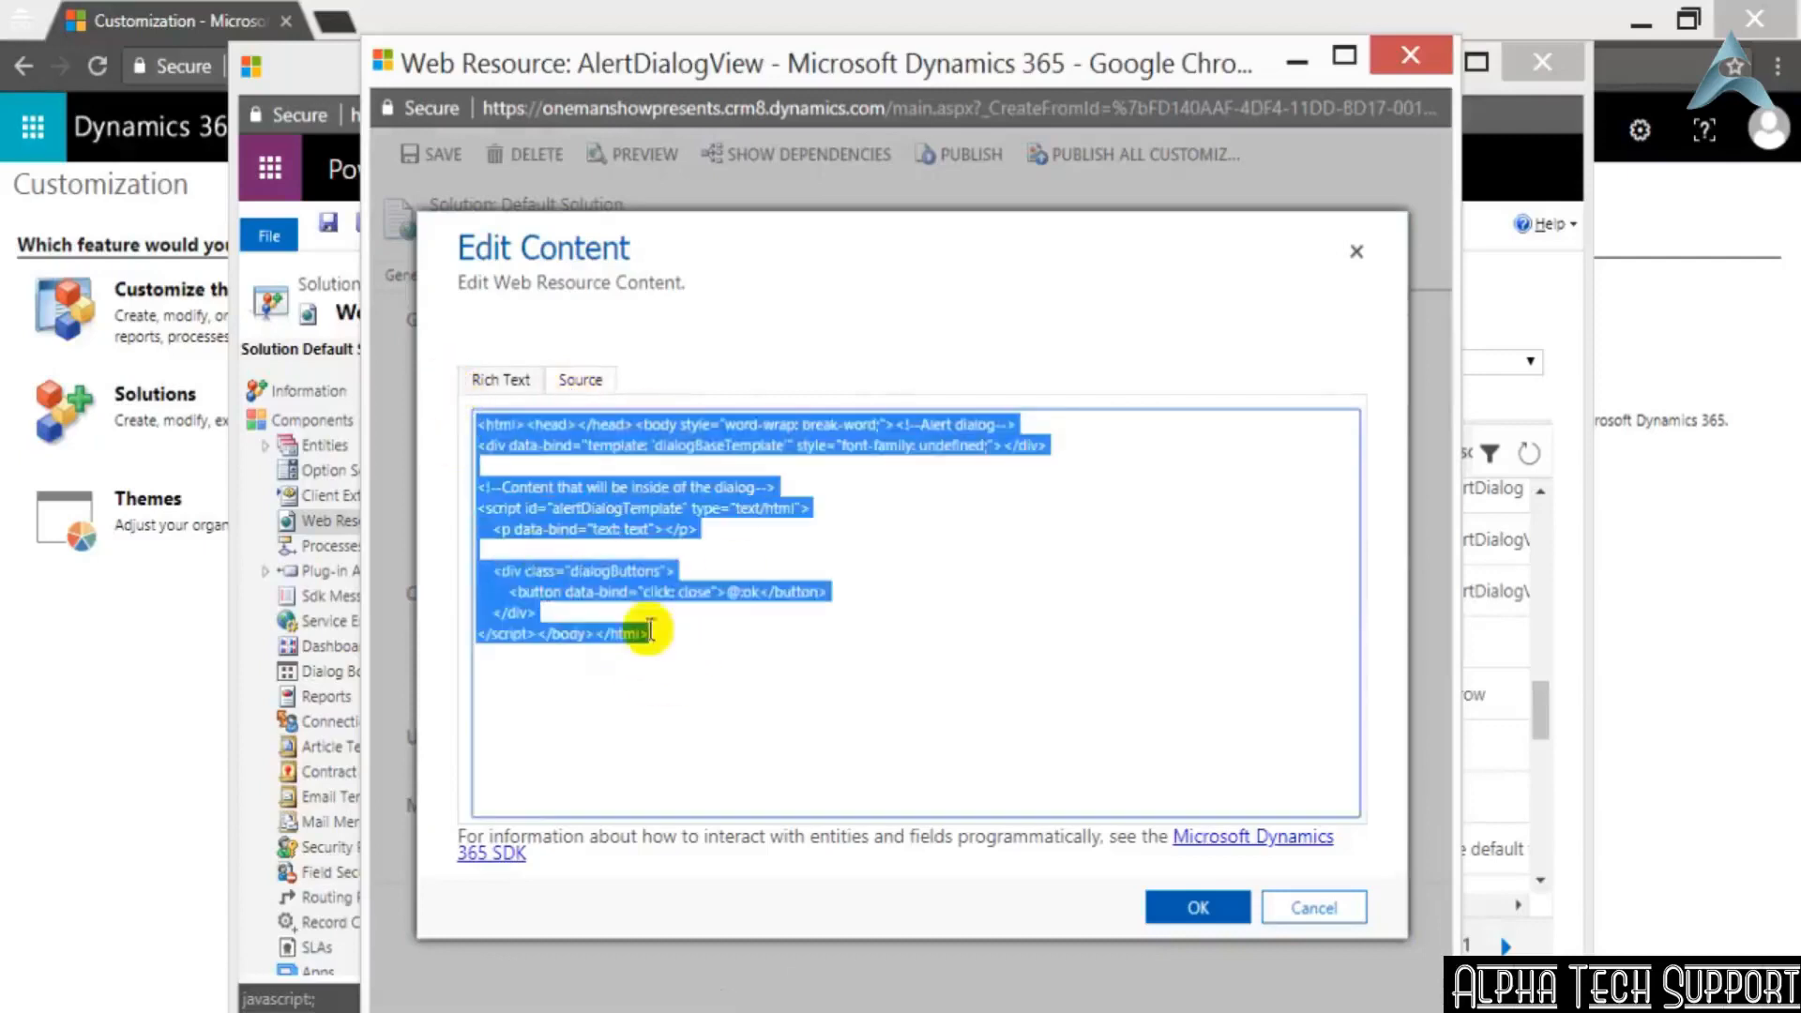
{"action": "left_click", "coordinate": [746, 635]}
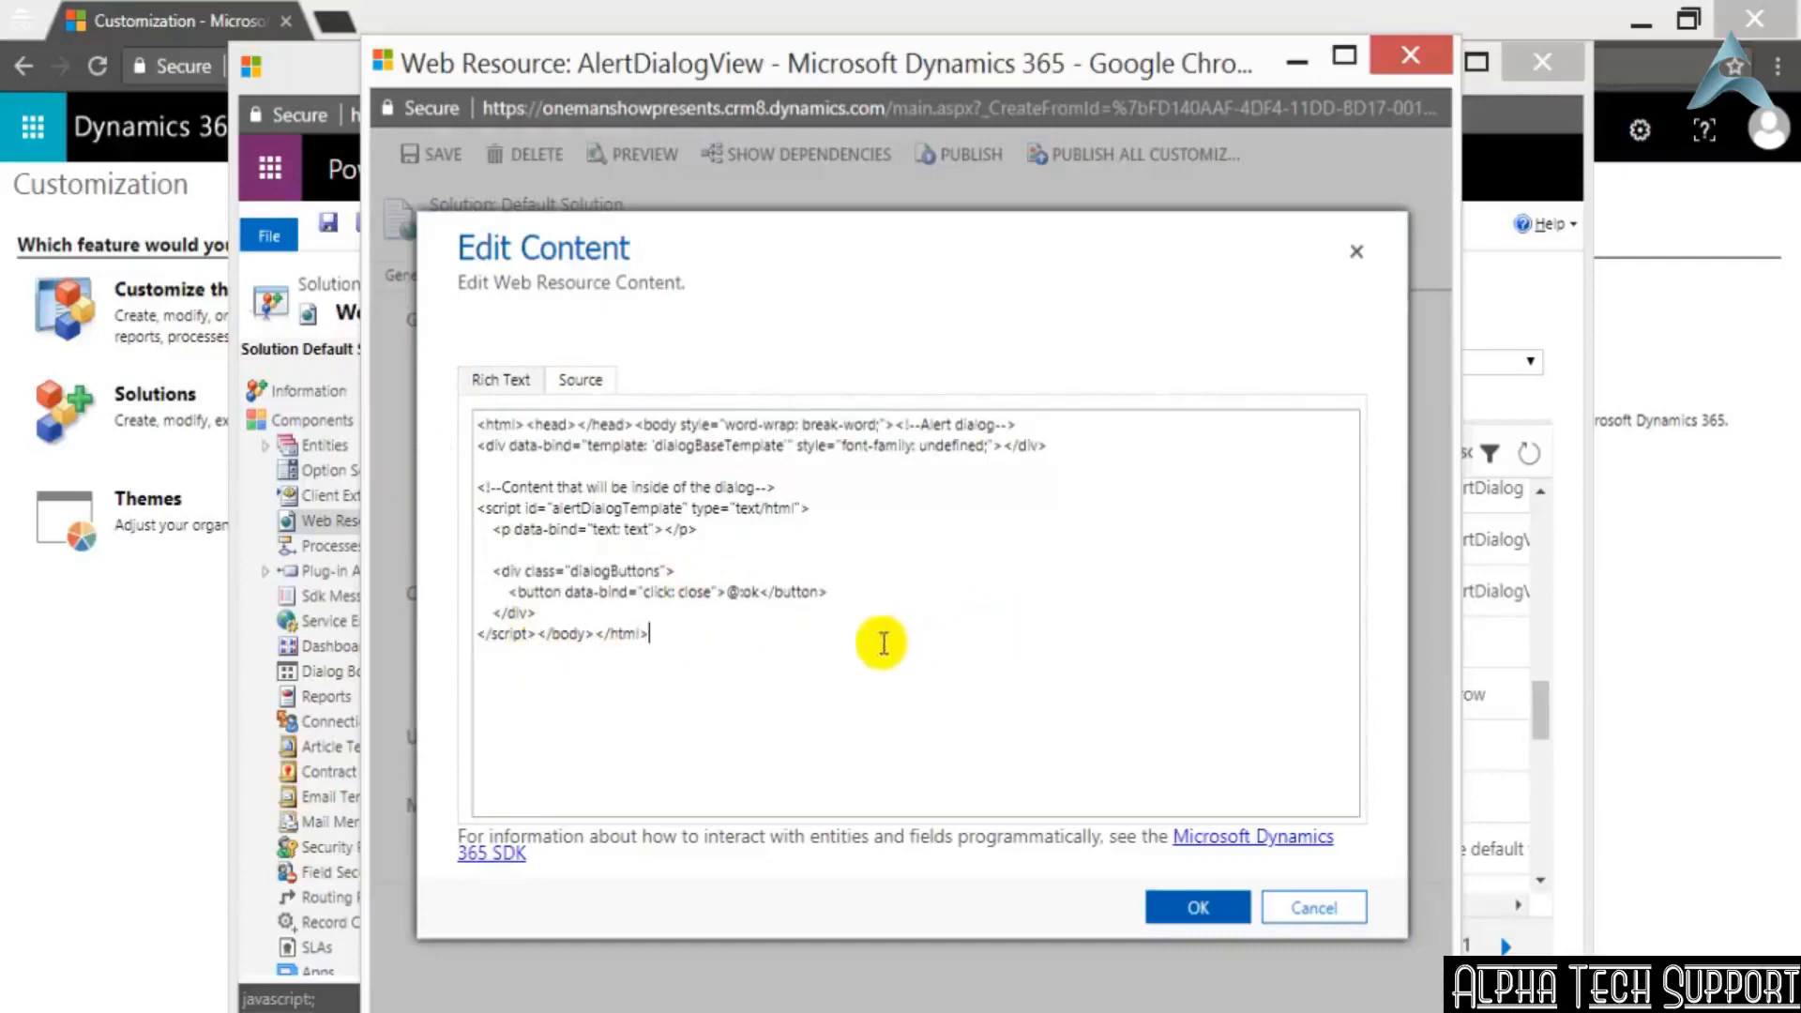
{"action": "left_click", "coordinate": [1359, 909]}
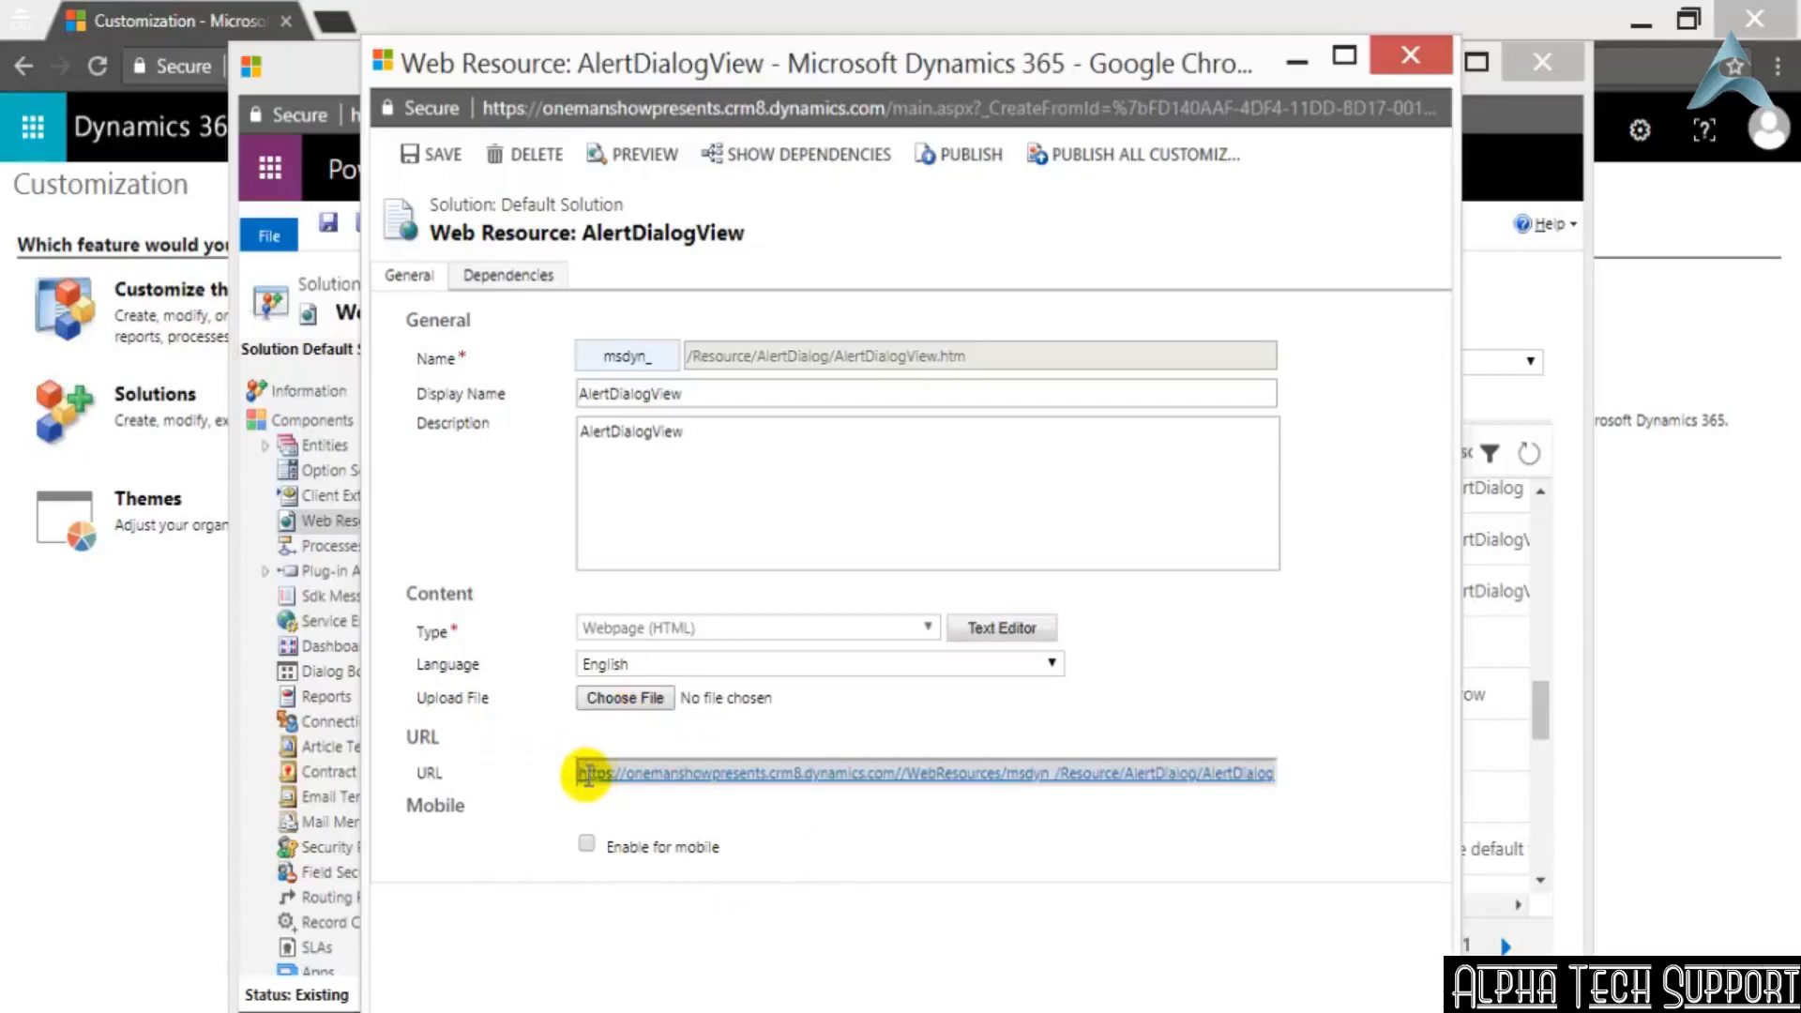
Inspect the full URL of the AlertDialogView web resource and close its window
{"action": "left_click_drag", "start_coordinate": [584, 773], "coordinate": [1279, 892]}
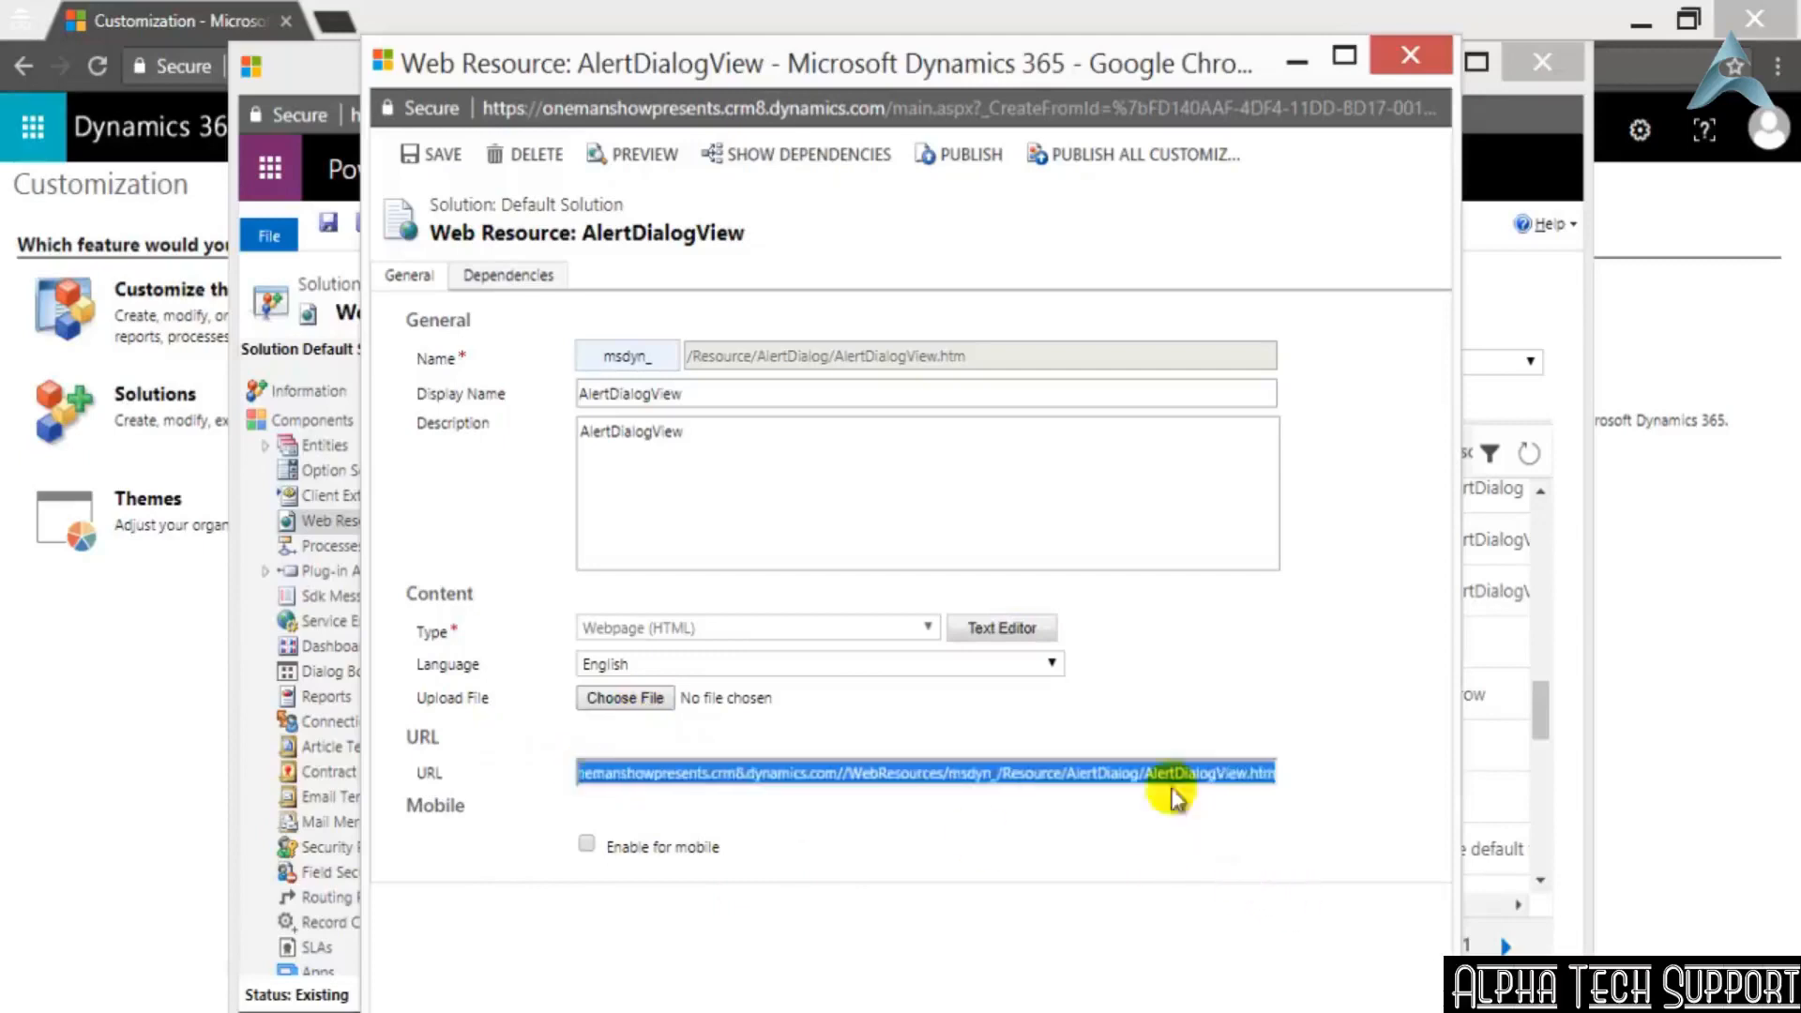
{"action": "left_click", "coordinate": [1356, 752]}
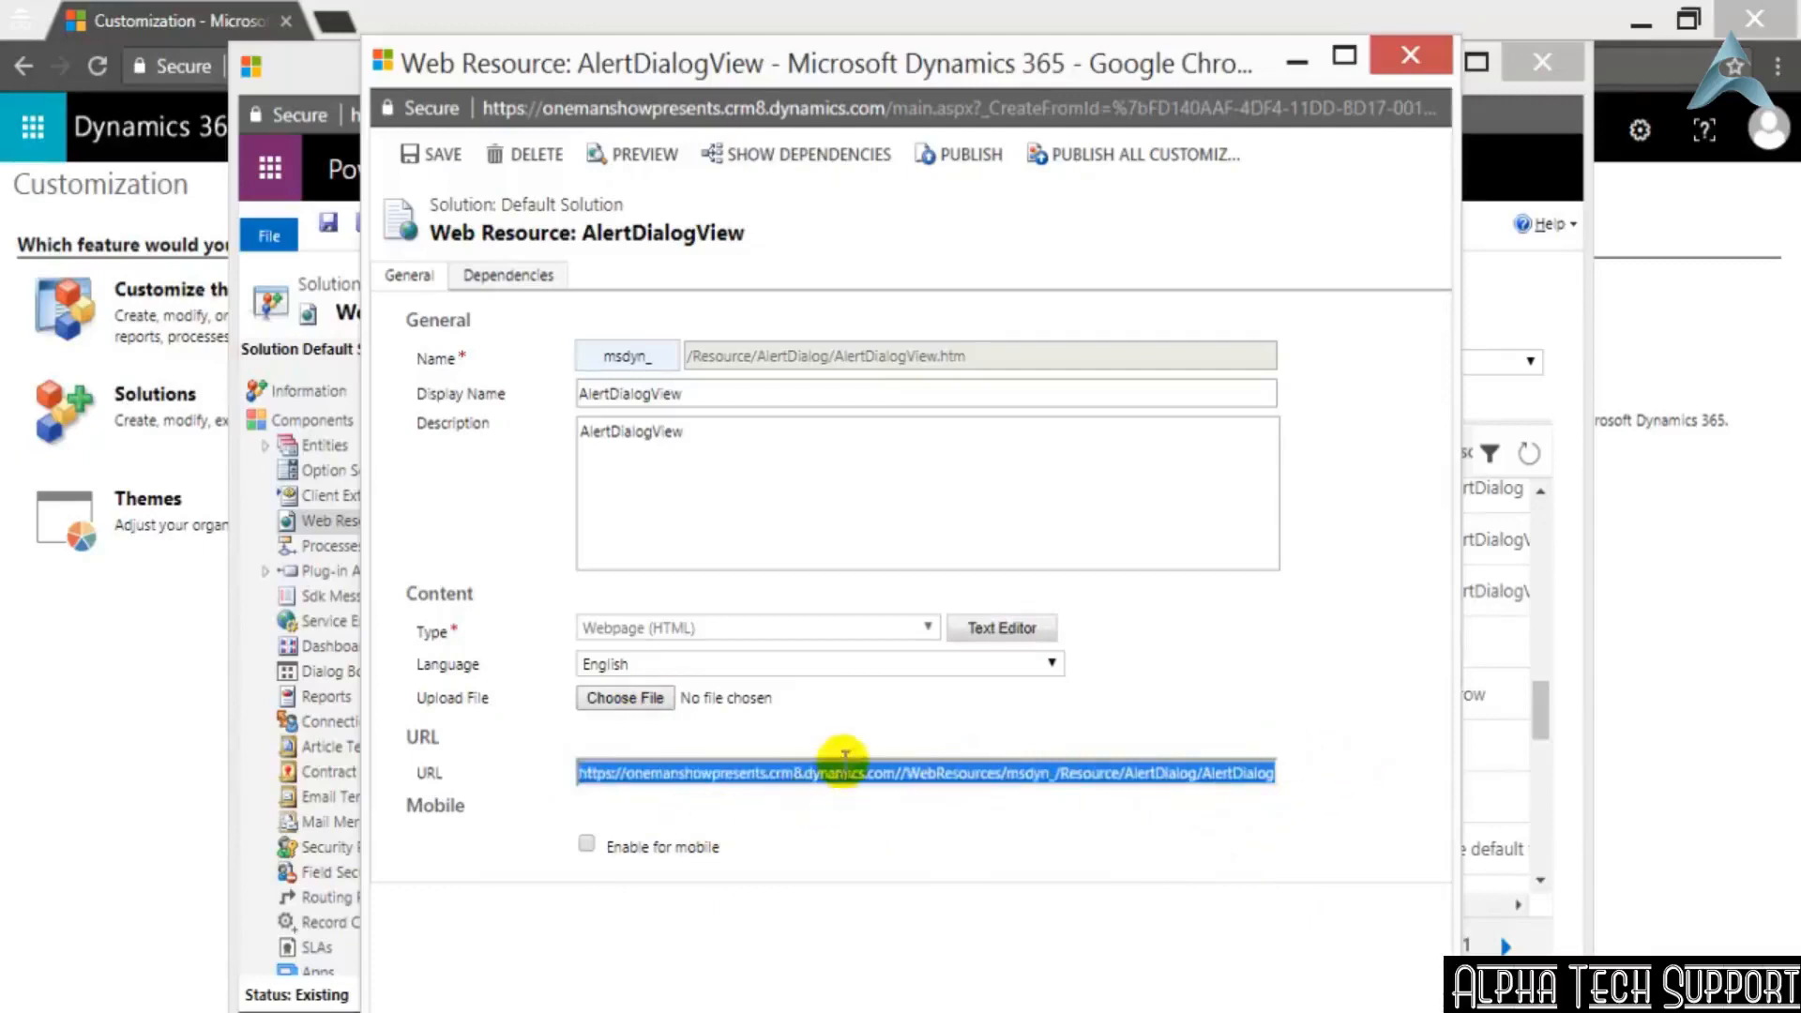
{"action": "key", "text": "alt+Tab"}
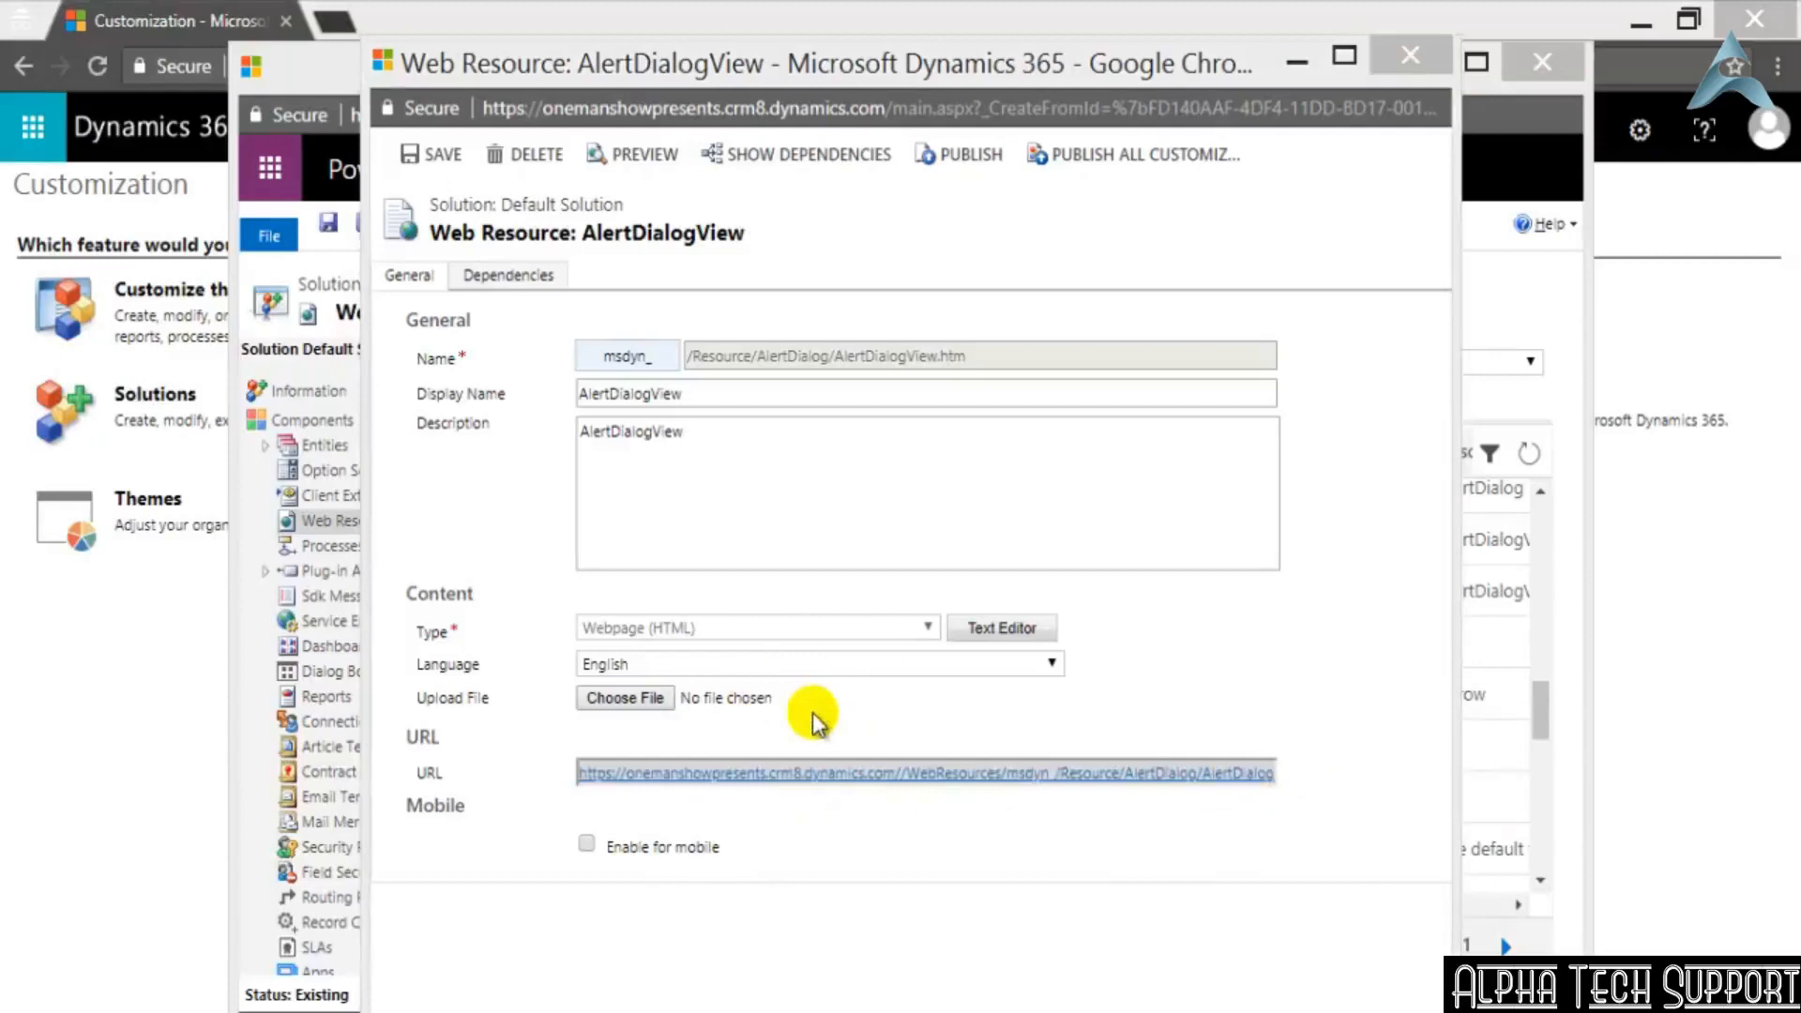
{"action": "left_click", "coordinate": [813, 713]}
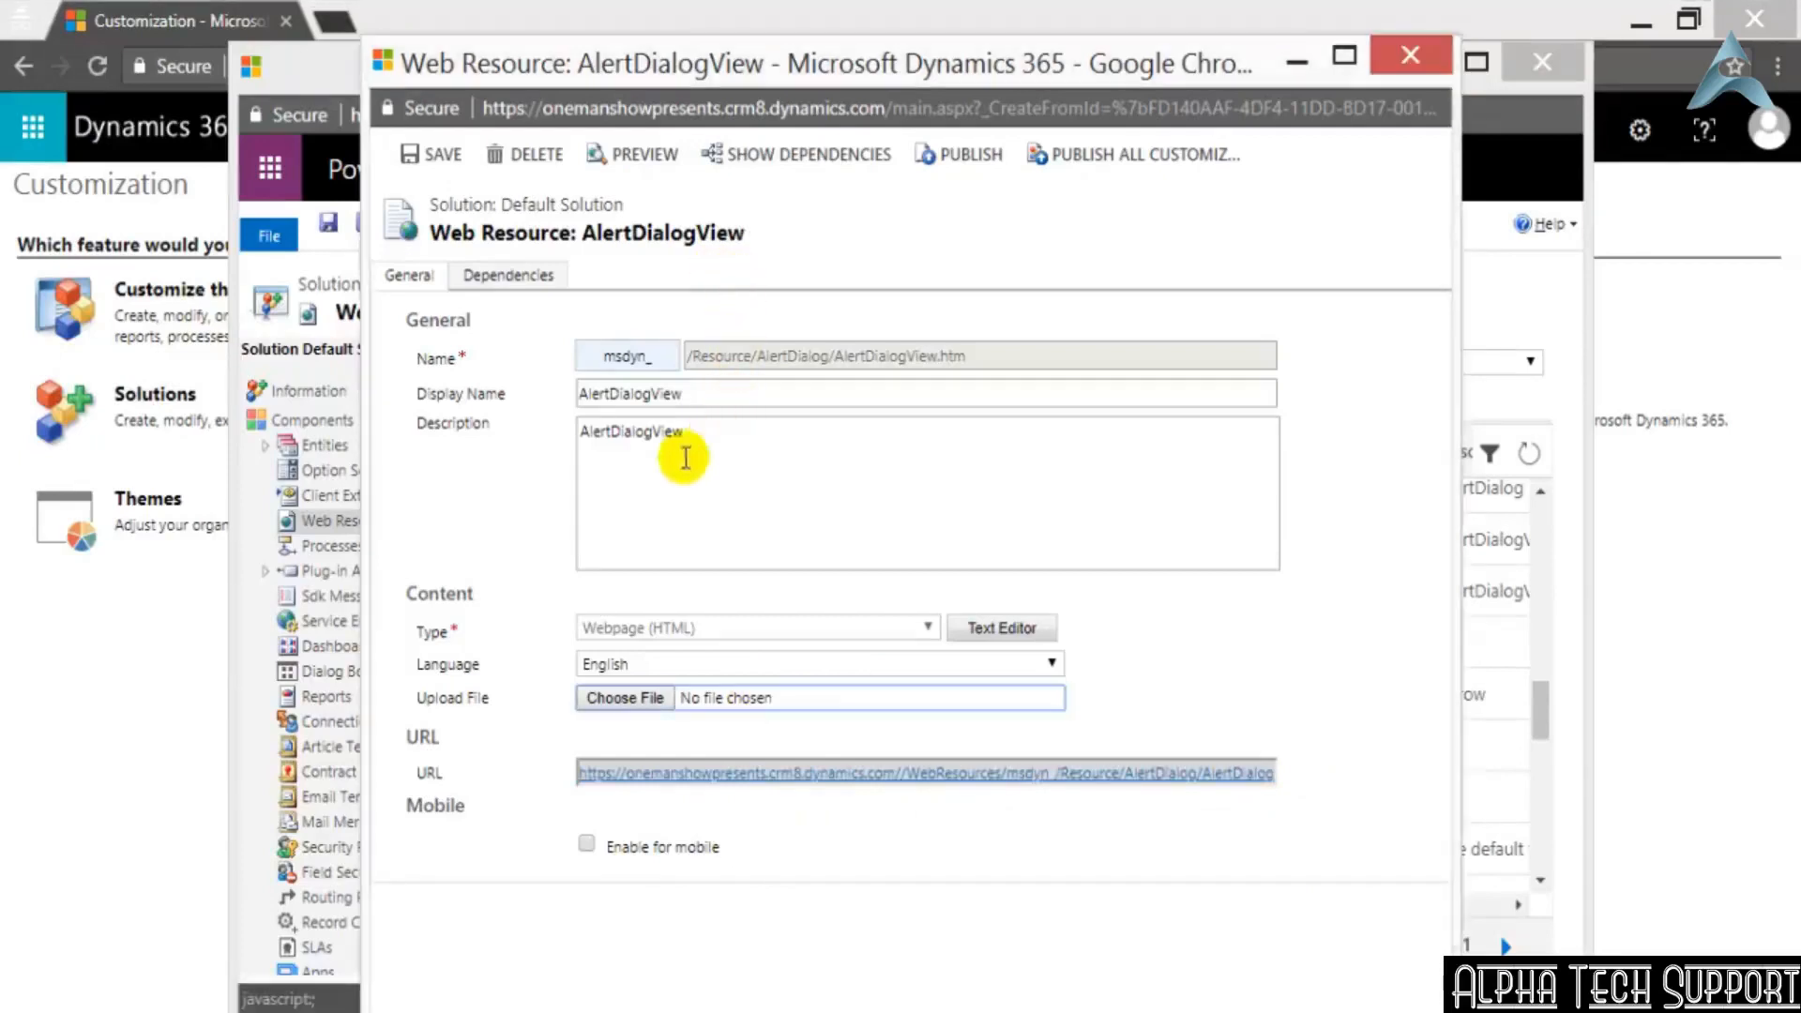
{"action": "left_click", "coordinate": [1410, 56]}
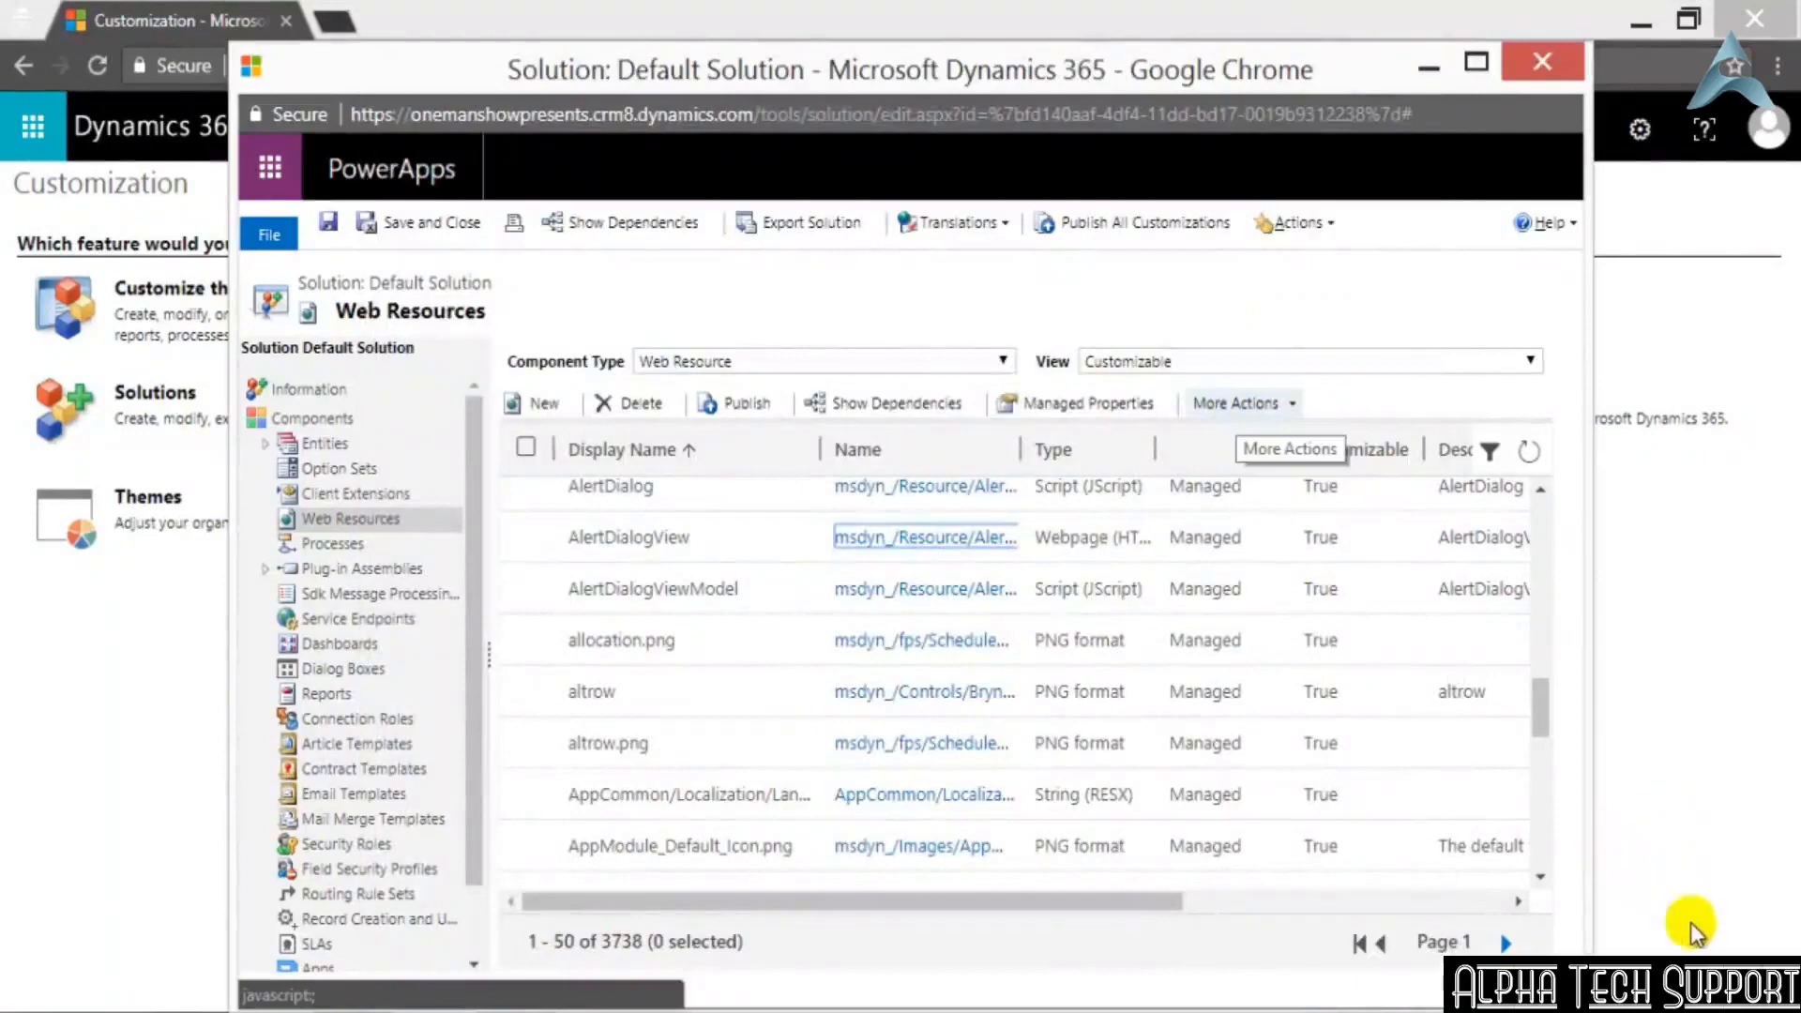
Sort the web resources by Type in ascending order and look through the Data (XML) entries
{"action": "left_click", "coordinate": [1069, 449]}
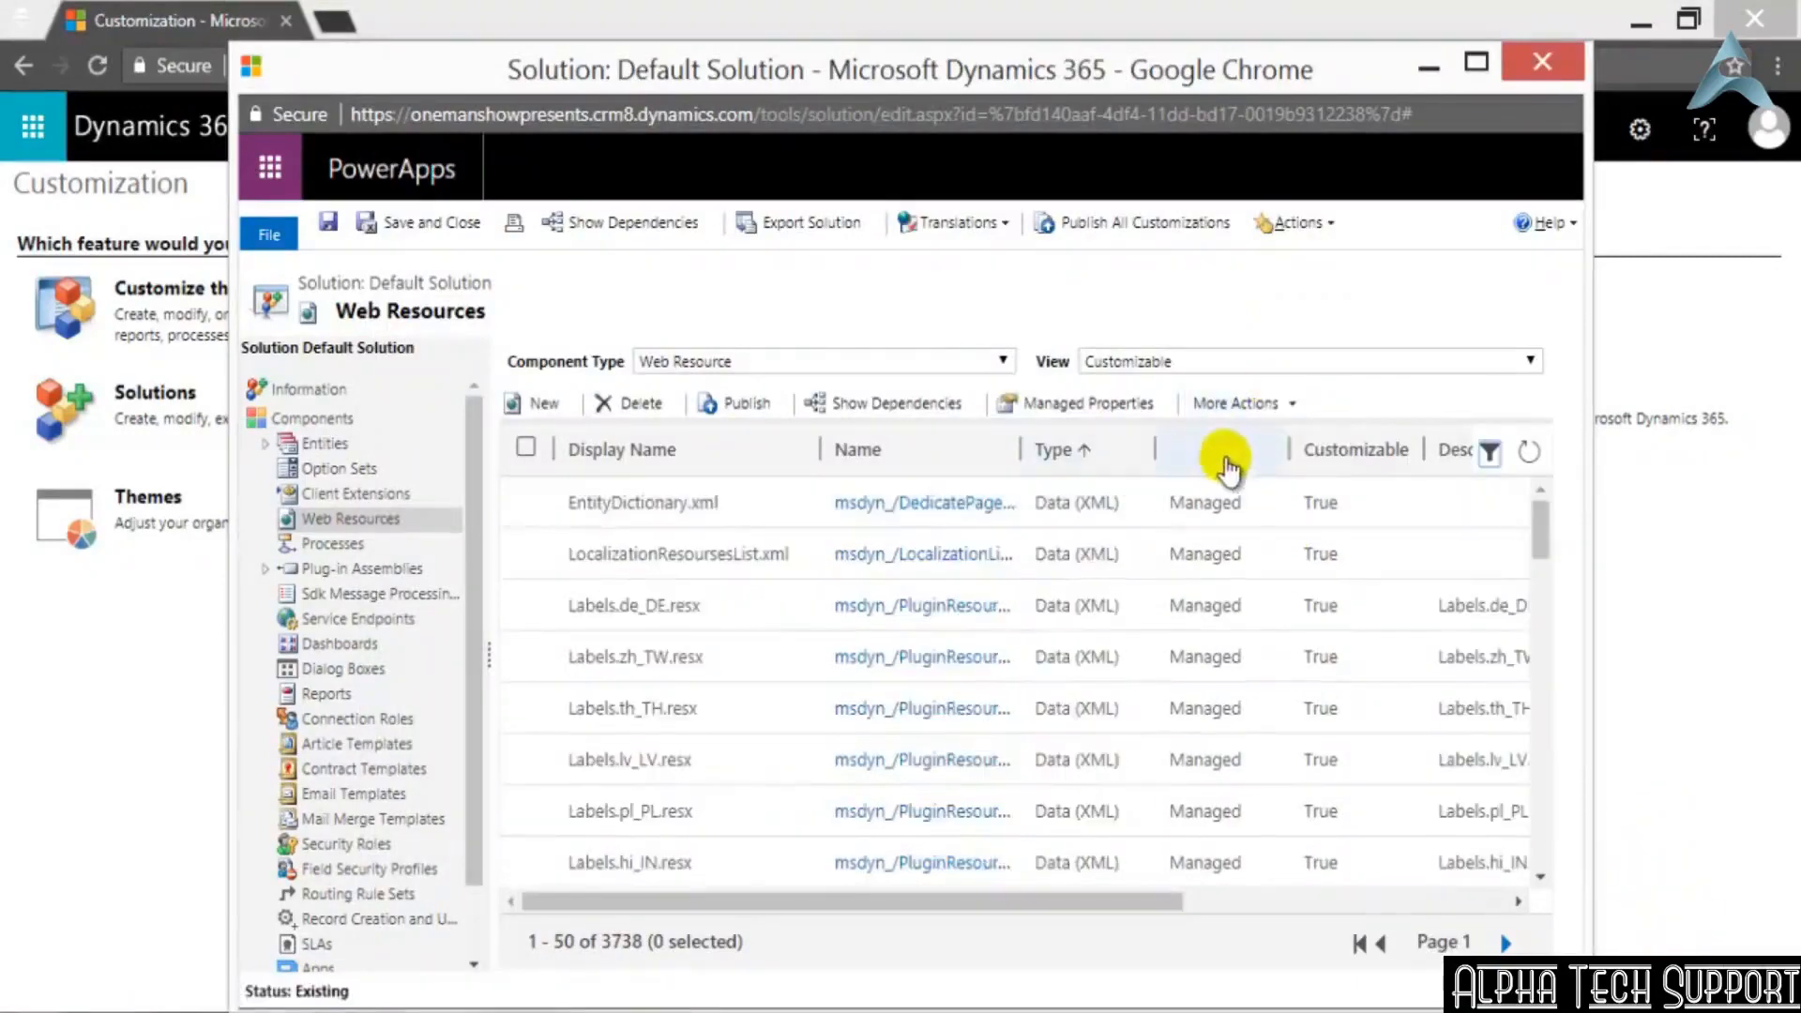
{"action": "scroll", "coordinate": [1078, 620], "scroll_direction": "down", "scroll_amount": 5}
{"action": "scroll", "coordinate": [1024, 623], "scroll_direction": "down", "scroll_amount": 7}
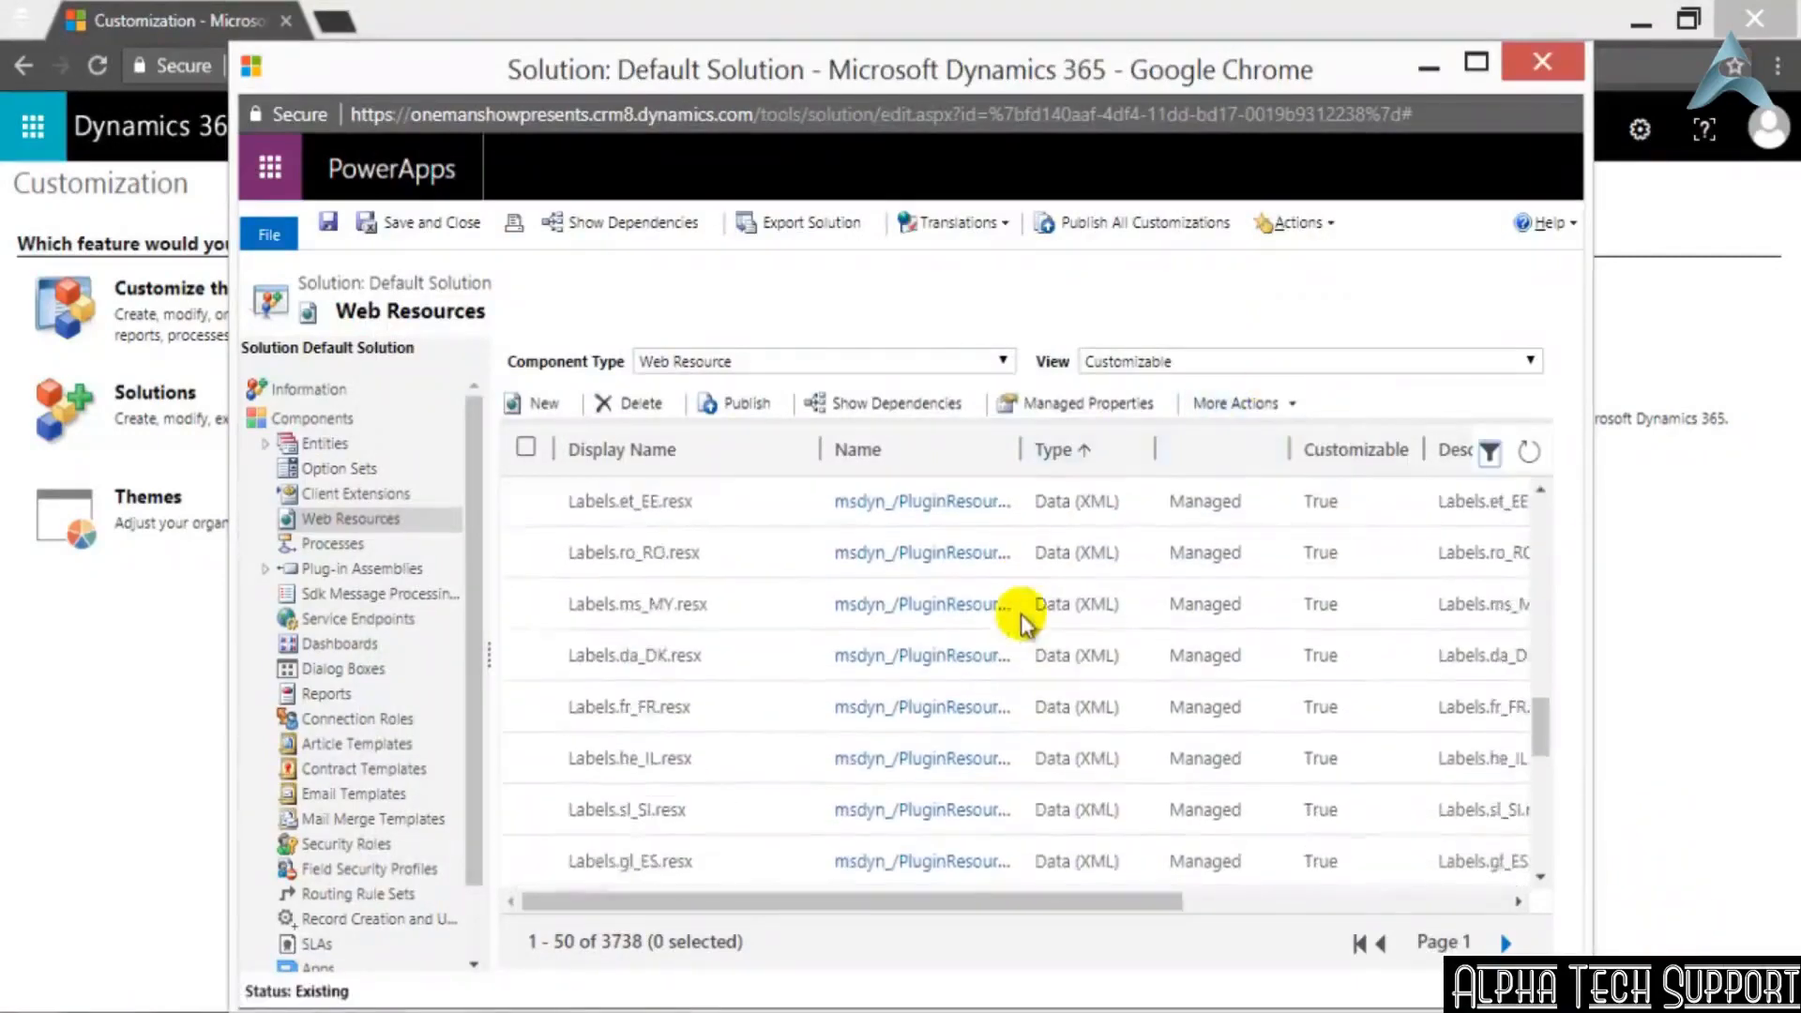
{"action": "scroll", "coordinate": [1024, 619], "scroll_direction": "up", "scroll_amount": 10}
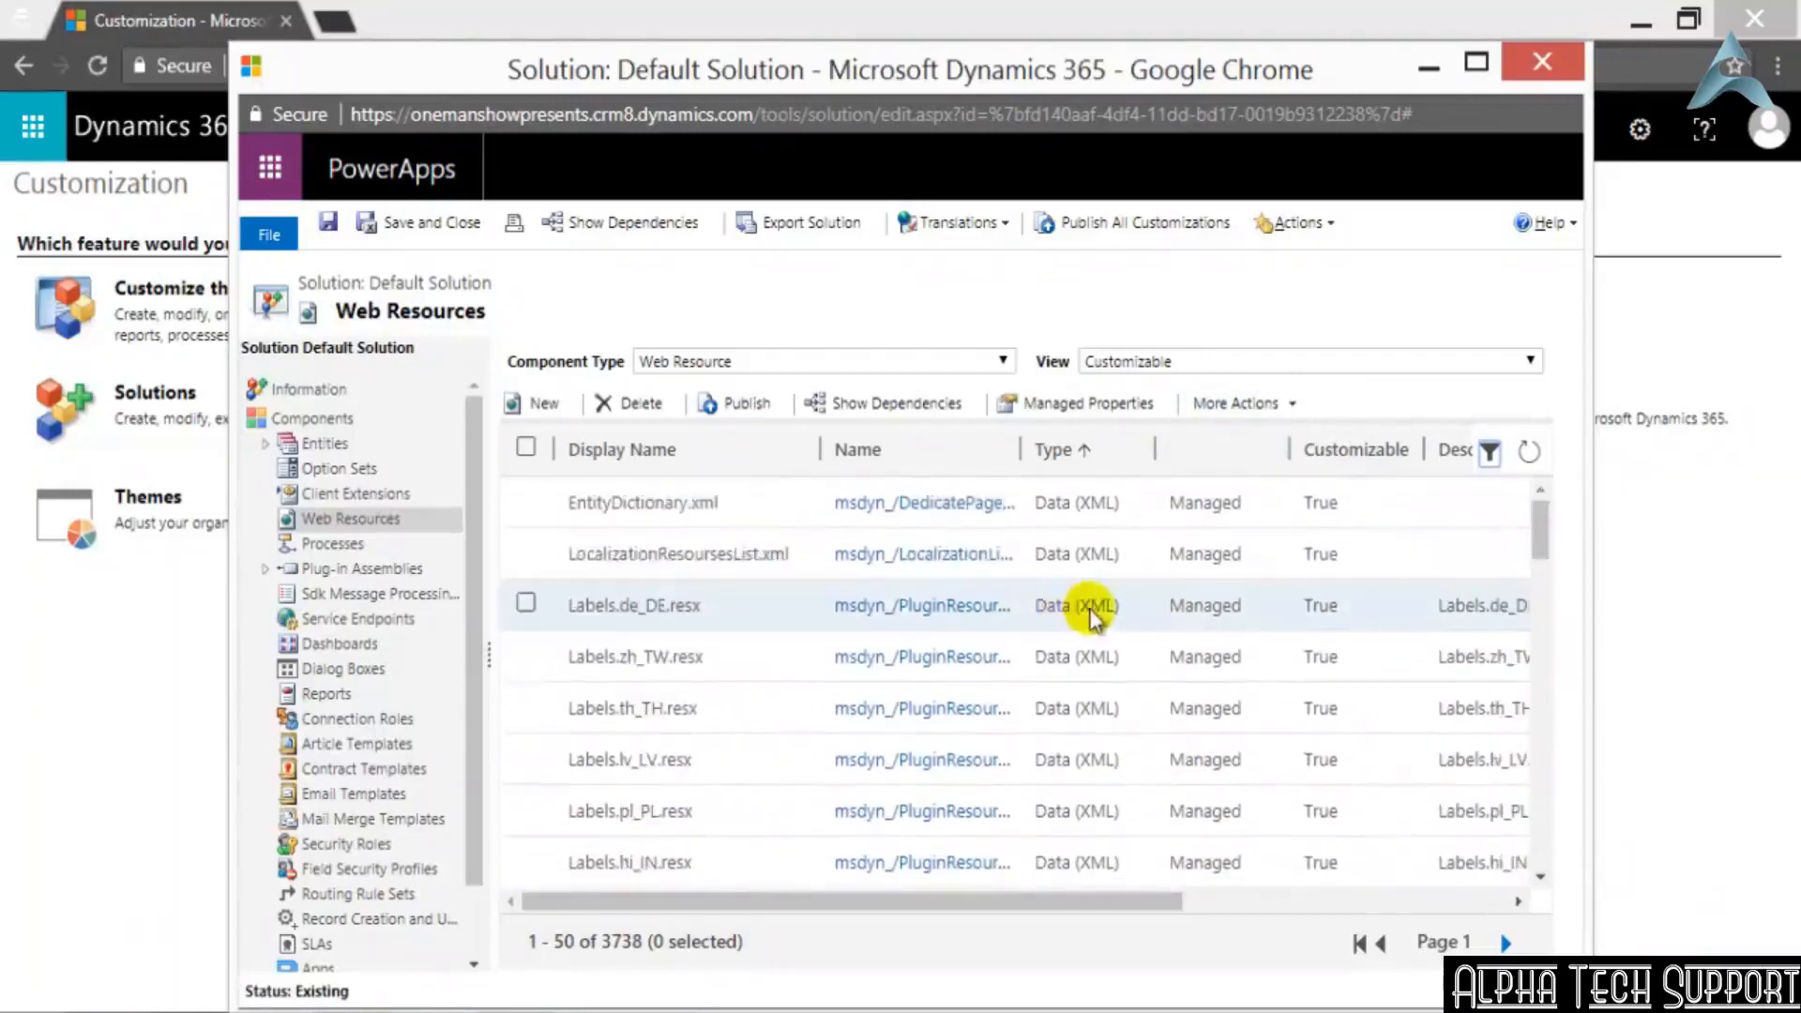
{"action": "scroll", "coordinate": [1052, 636], "scroll_direction": "down", "scroll_amount": 3}
{"action": "scroll", "coordinate": [1208, 644], "scroll_direction": "up", "scroll_amount": 3}
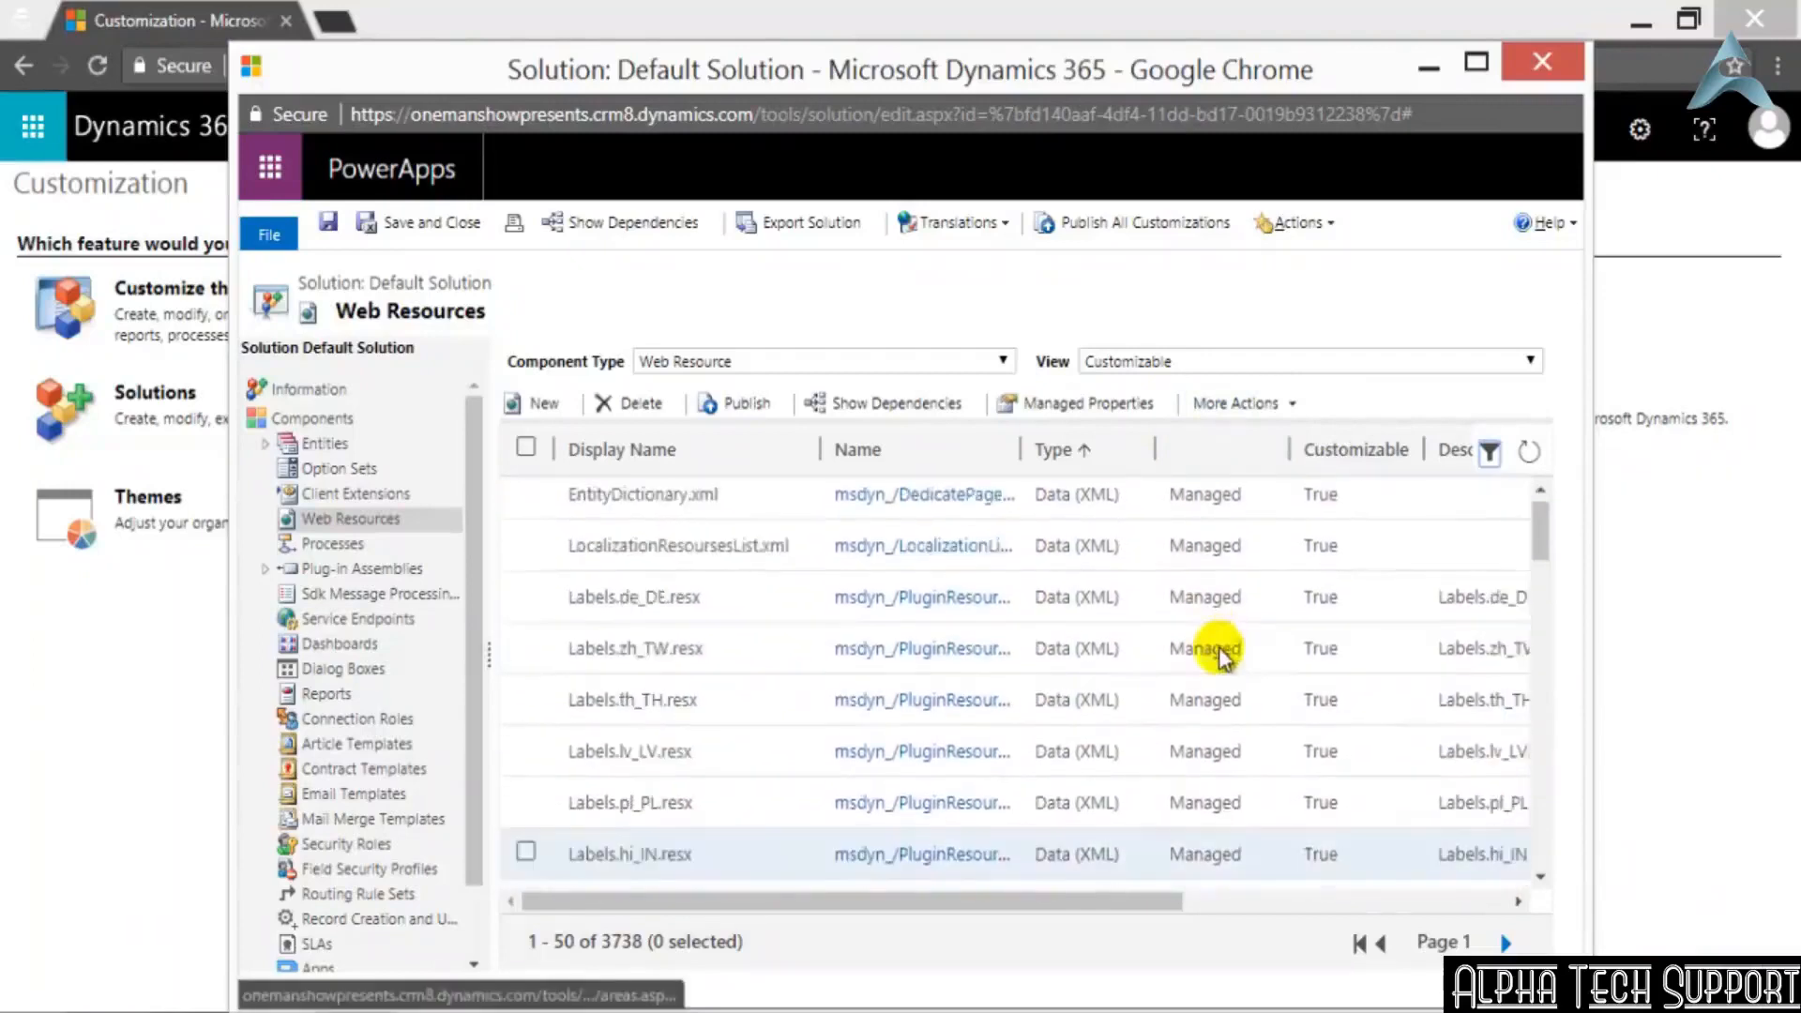
Turn on column filtering and filter the web resources' Type to Style Sheet (CSS)
{"action": "left_click", "coordinate": [1492, 454]}
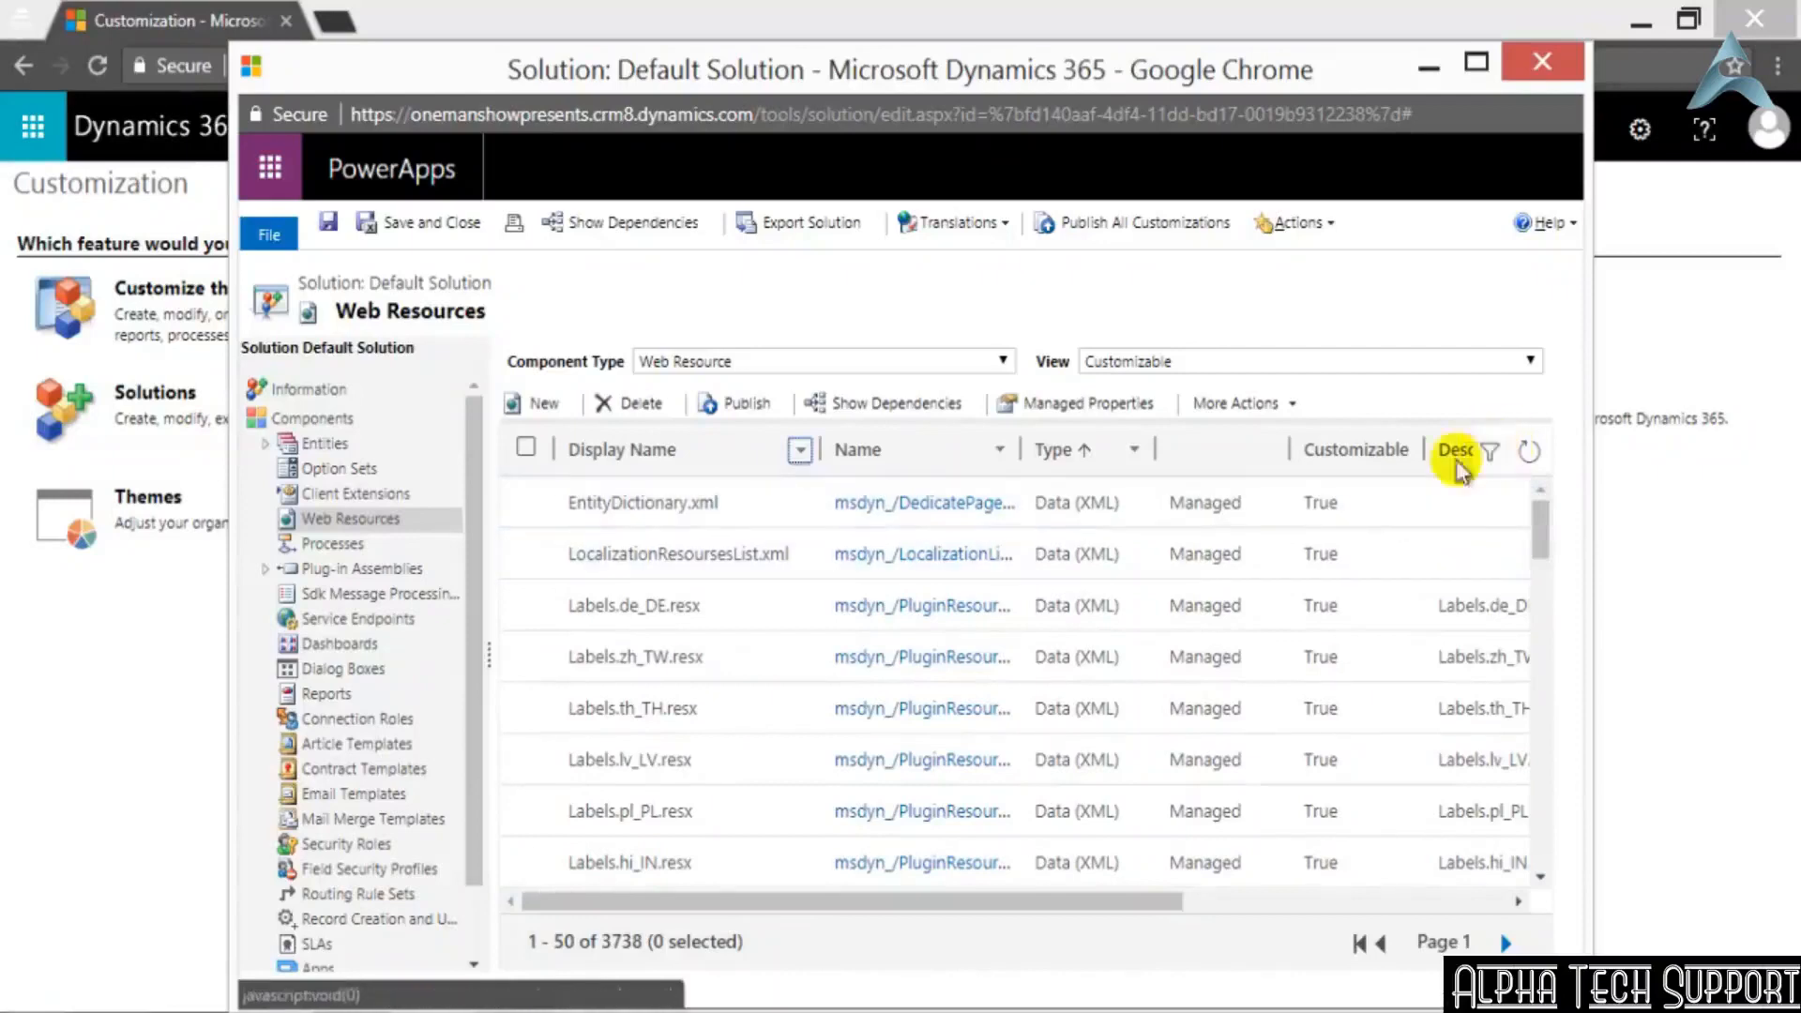
{"action": "left_click", "coordinate": [1137, 456]}
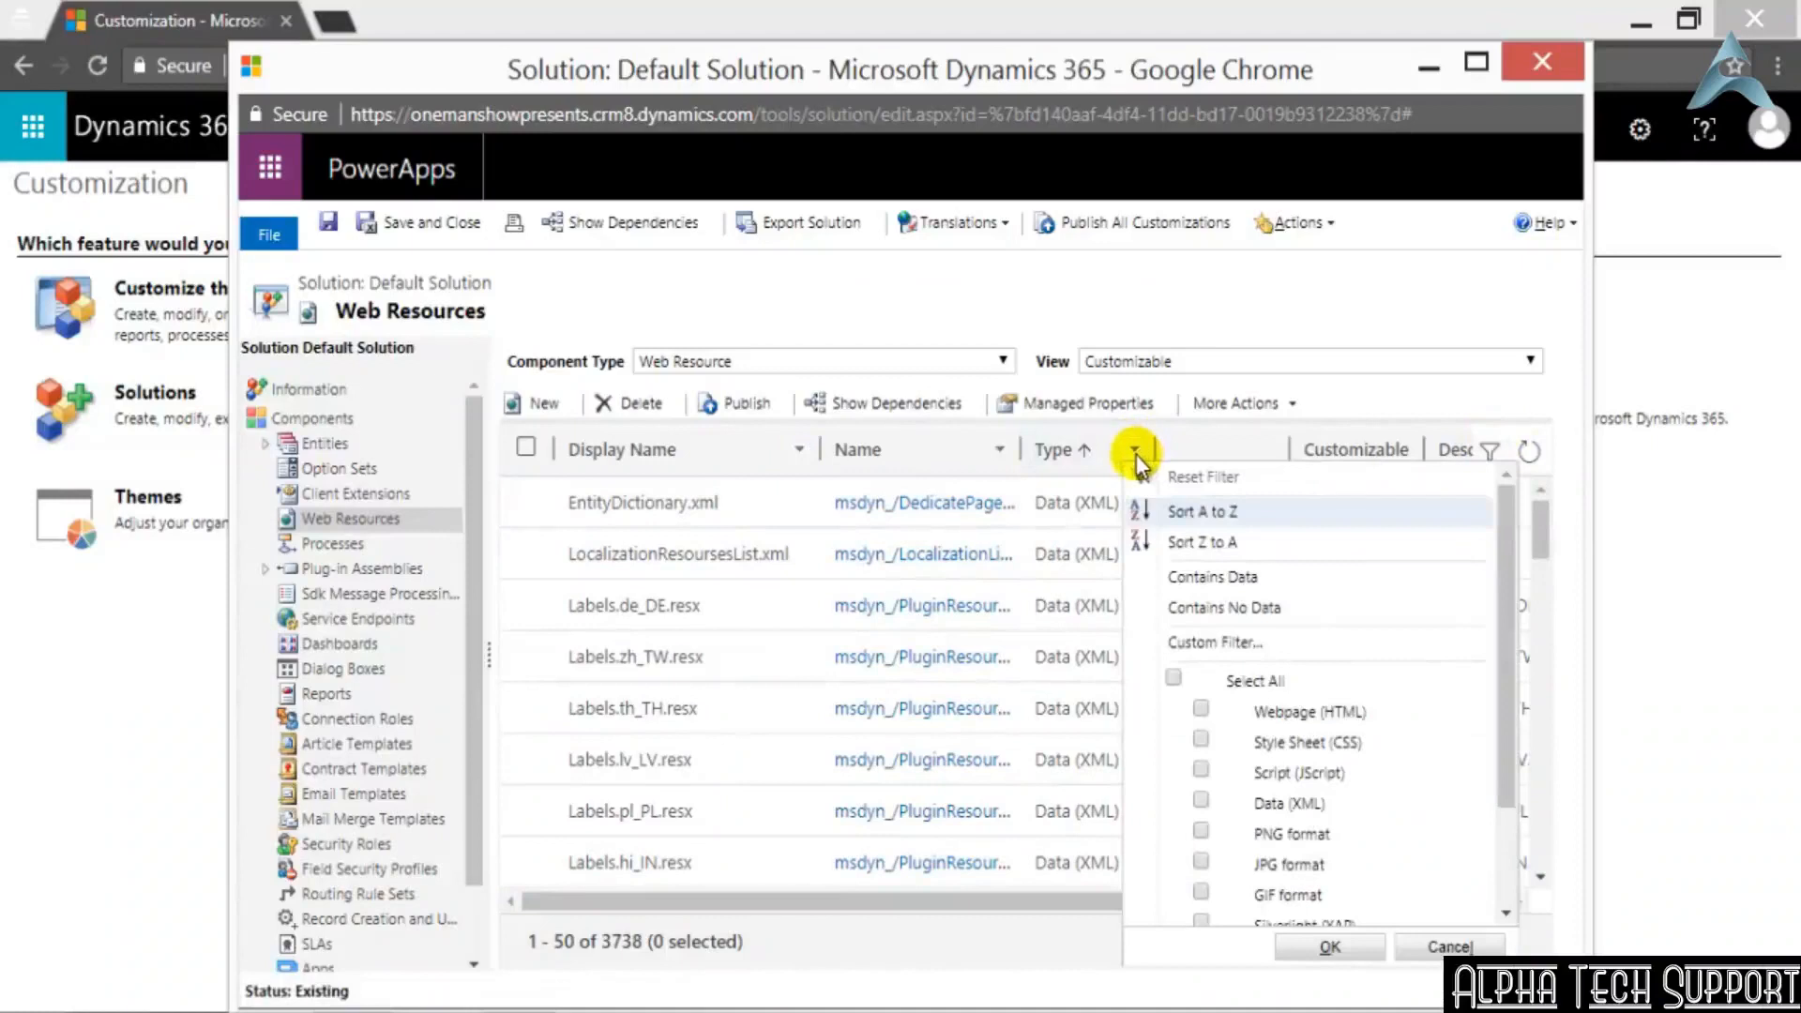
{"action": "scroll", "coordinate": [1492, 750], "scroll_direction": "down", "scroll_amount": 2}
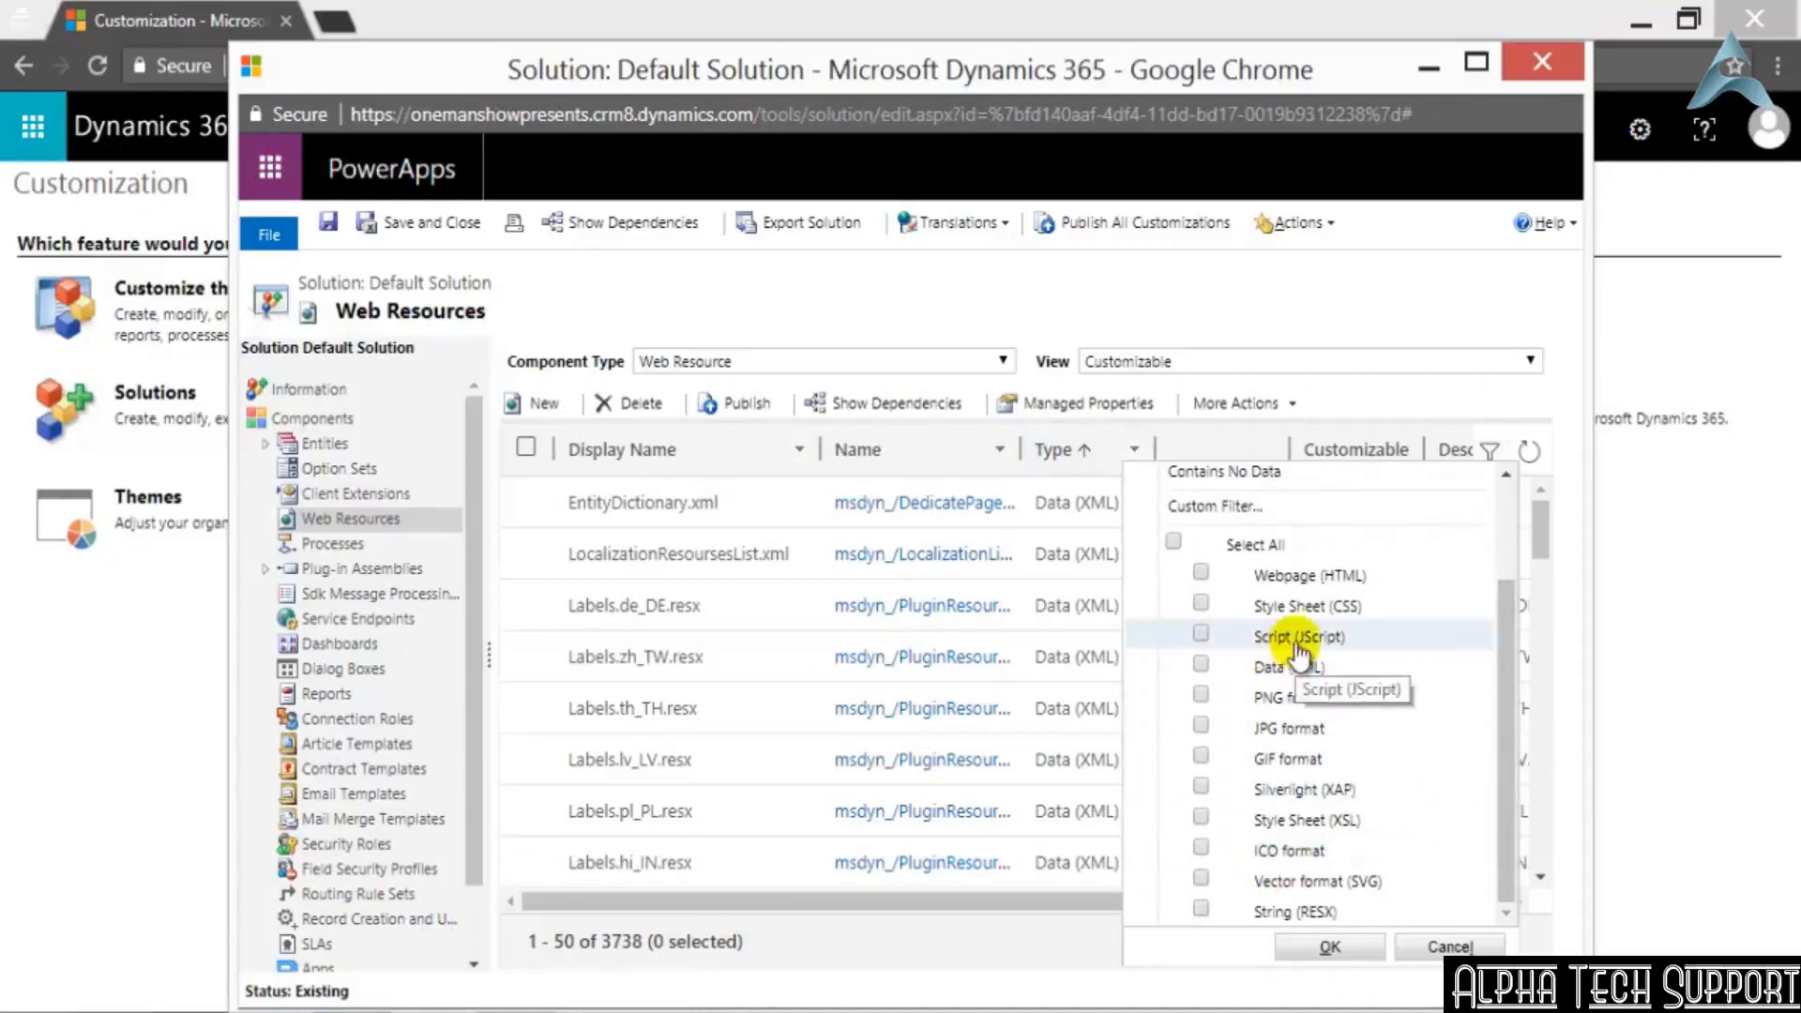
{"action": "left_click", "coordinate": [1201, 605]}
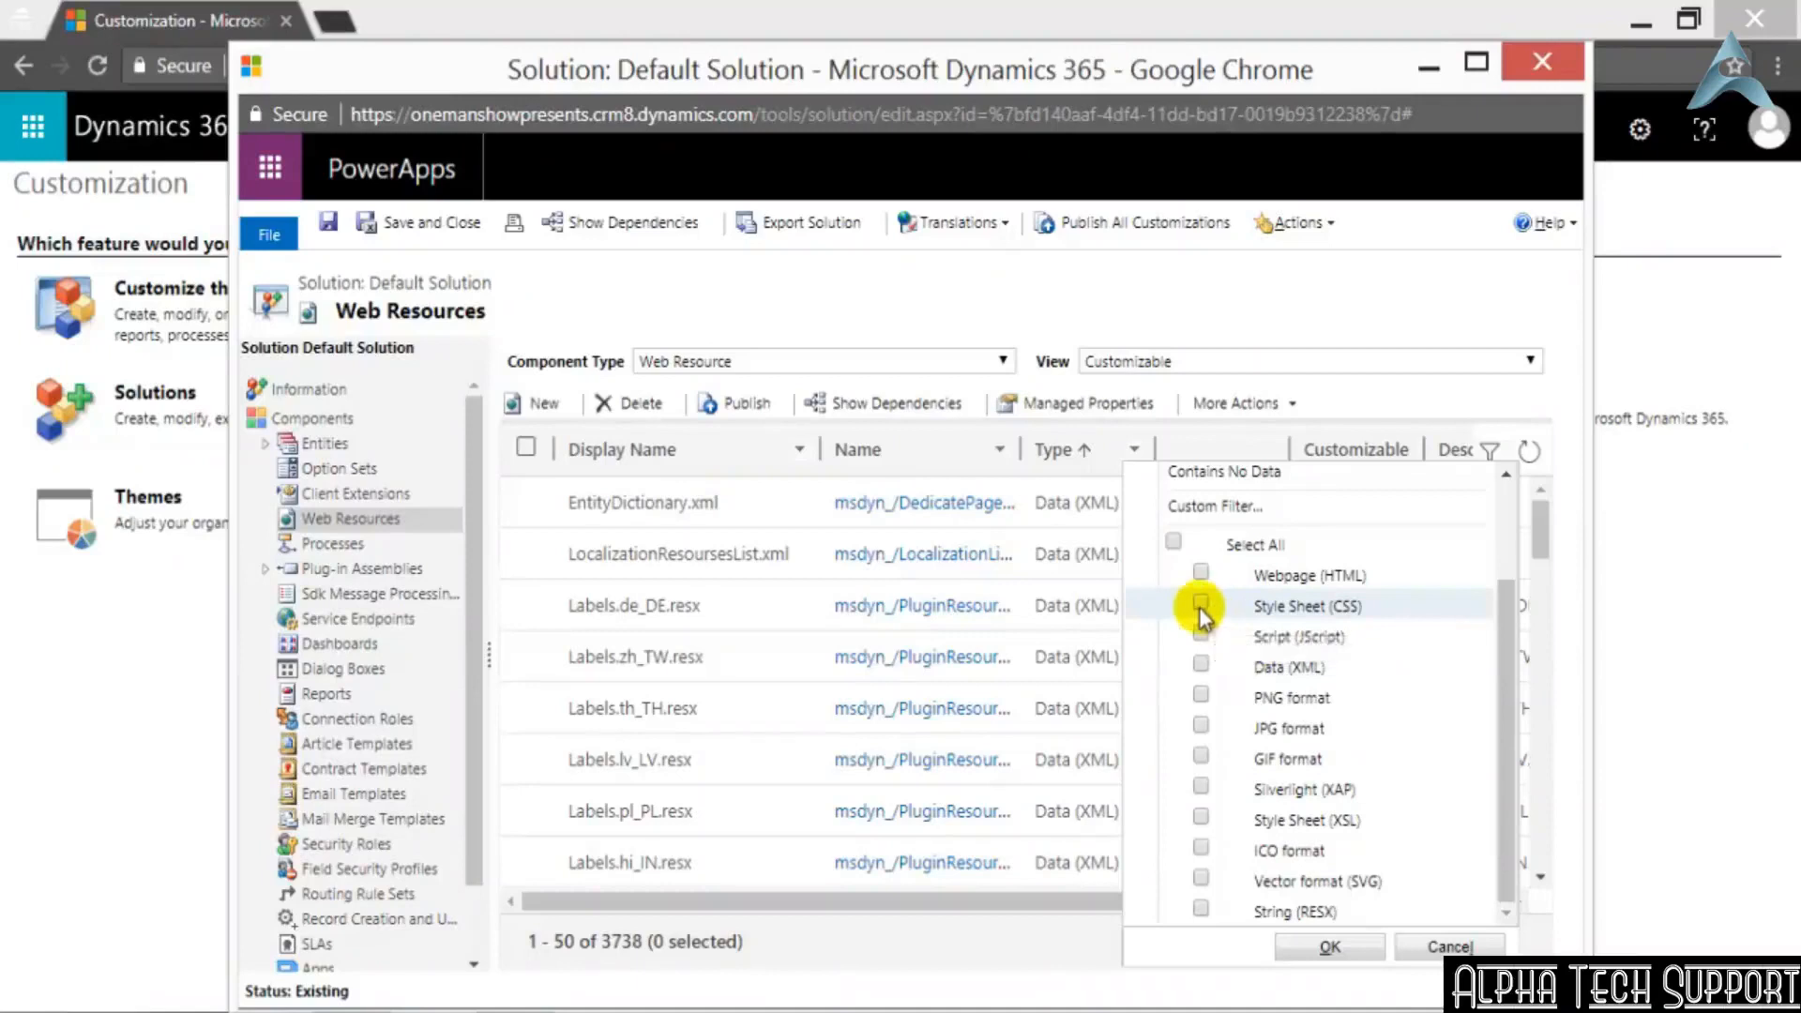
{"action": "left_click", "coordinate": [1330, 948]}
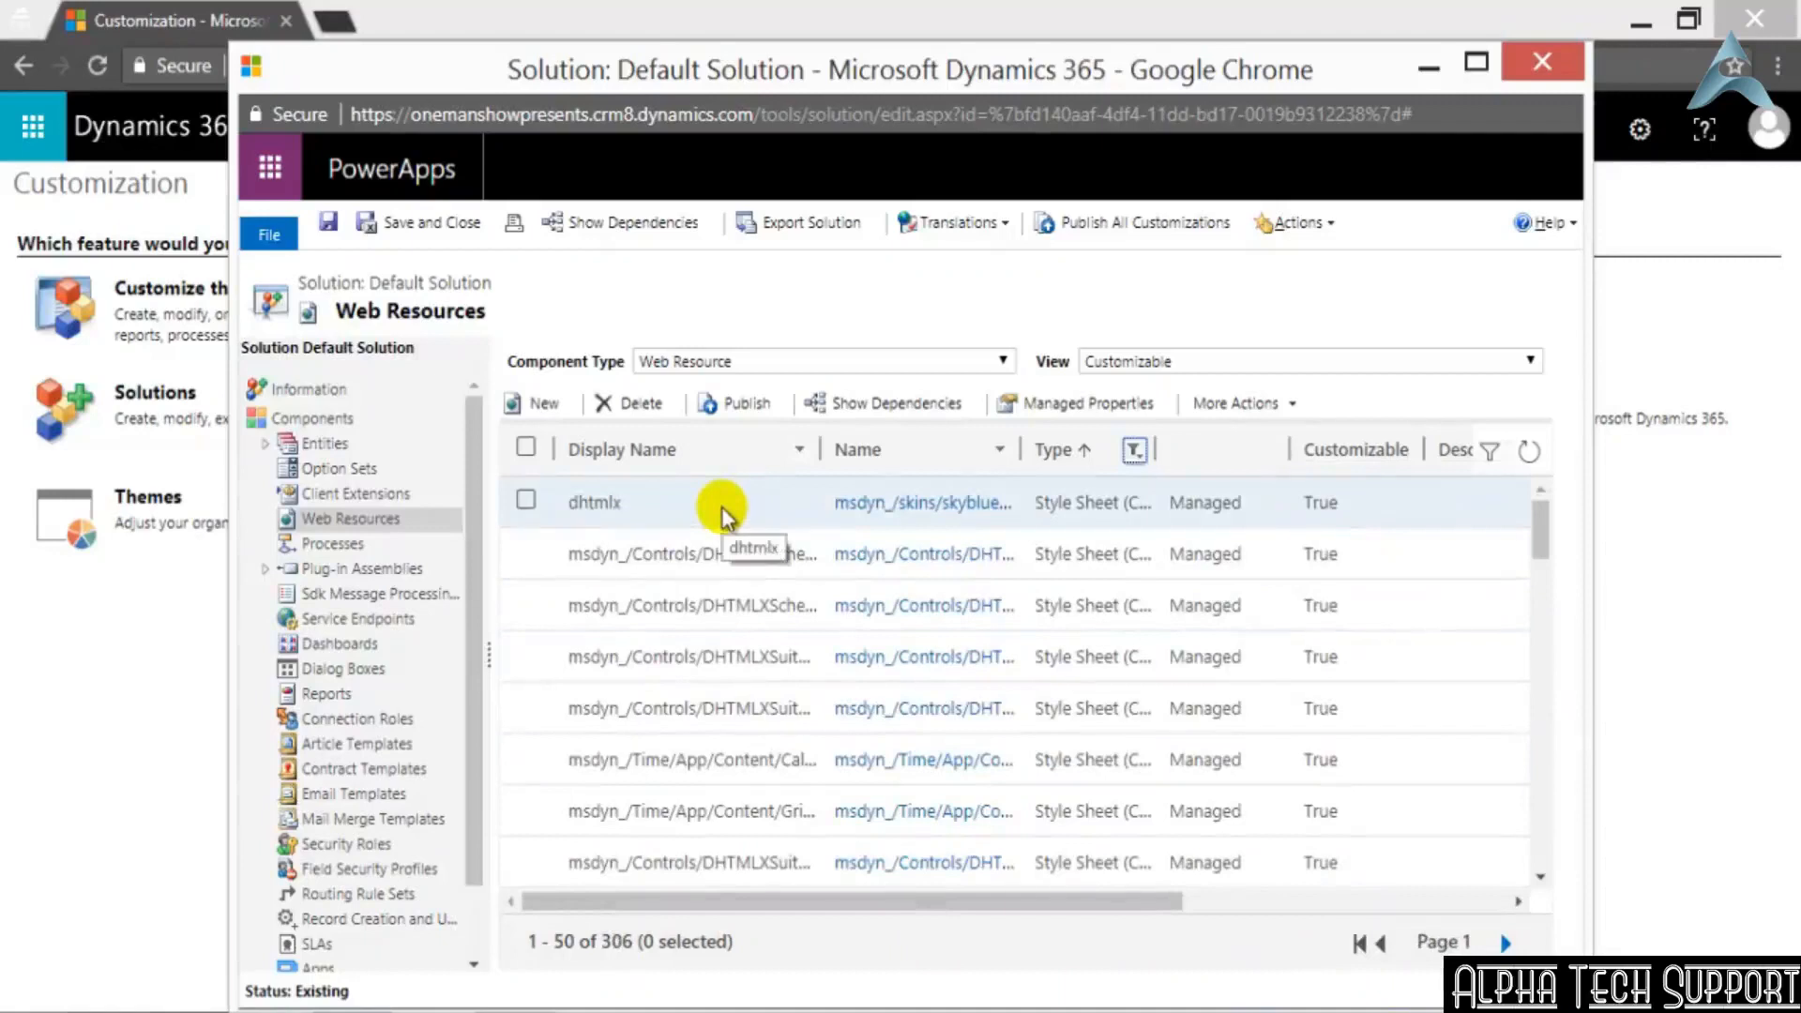
Open the dhtmlx style sheet web resource and examine its type, CSS source and URL
{"action": "left_click", "coordinate": [882, 519]}
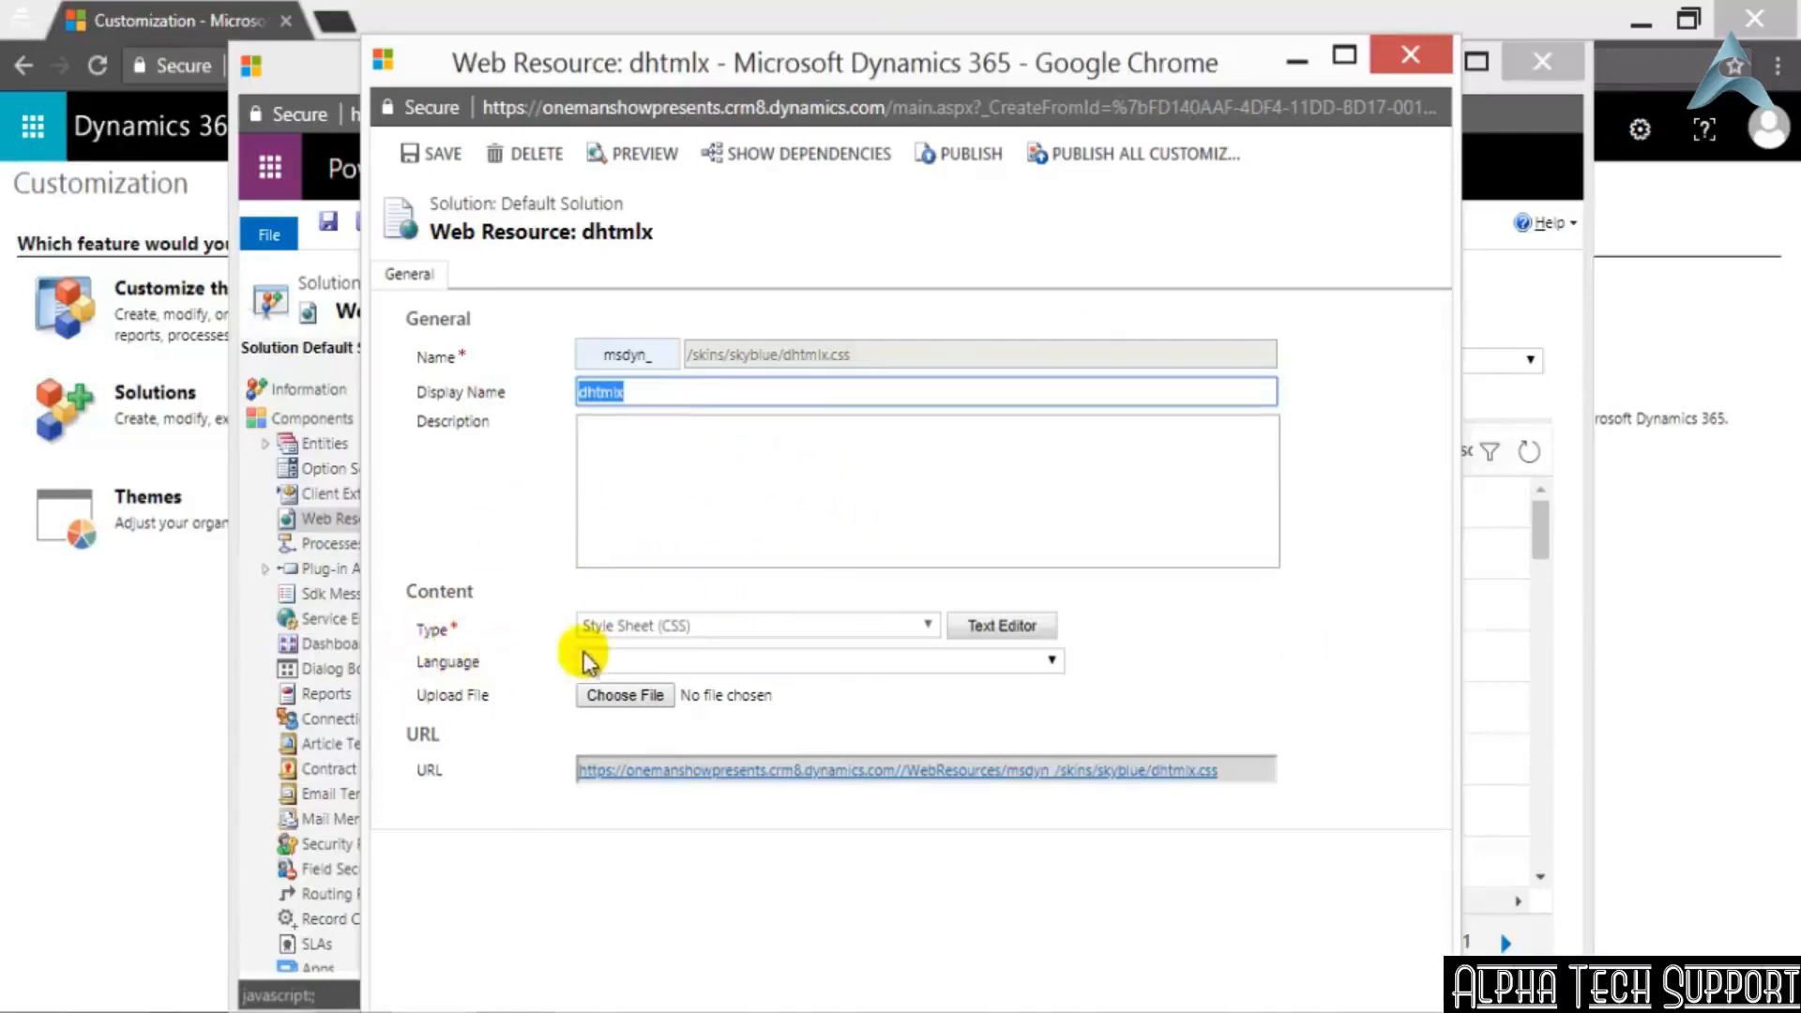
{"action": "left_click_drag", "start_coordinate": [414, 631], "coordinate": [463, 632]}
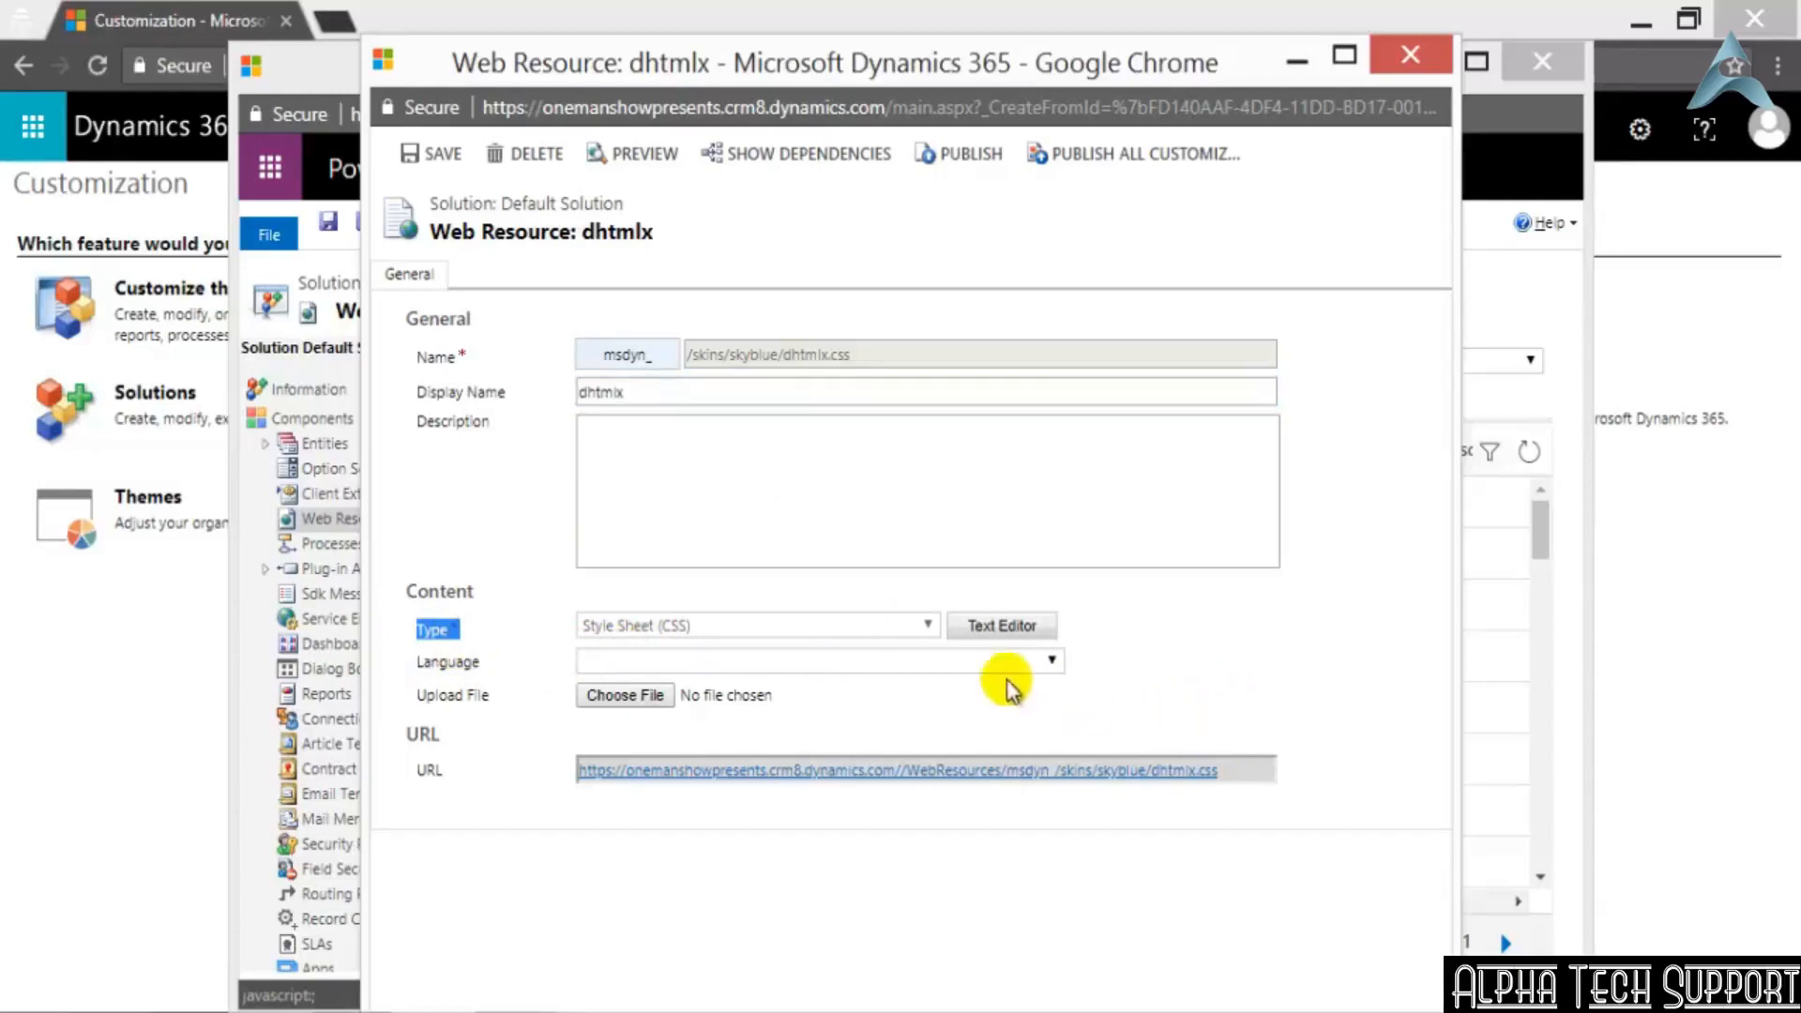
{"action": "left_click", "coordinate": [1002, 628]}
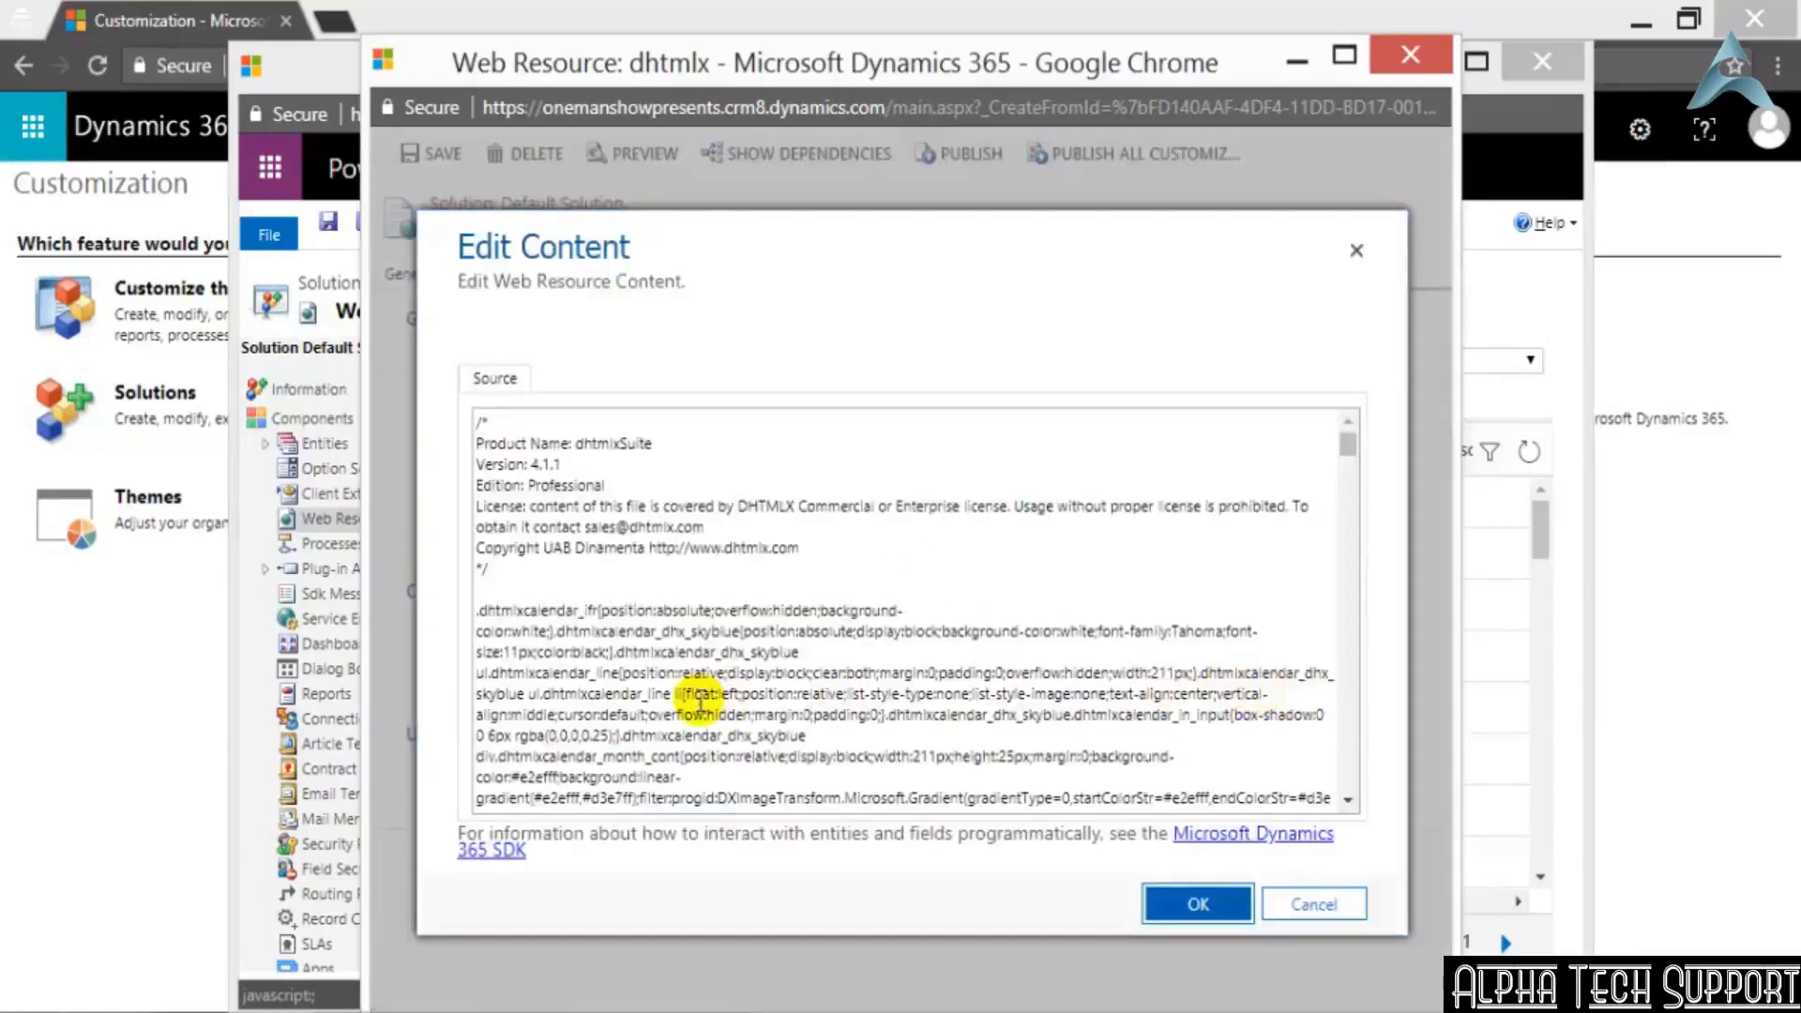
{"action": "scroll", "coordinate": [838, 647], "scroll_direction": "down", "scroll_amount": 3}
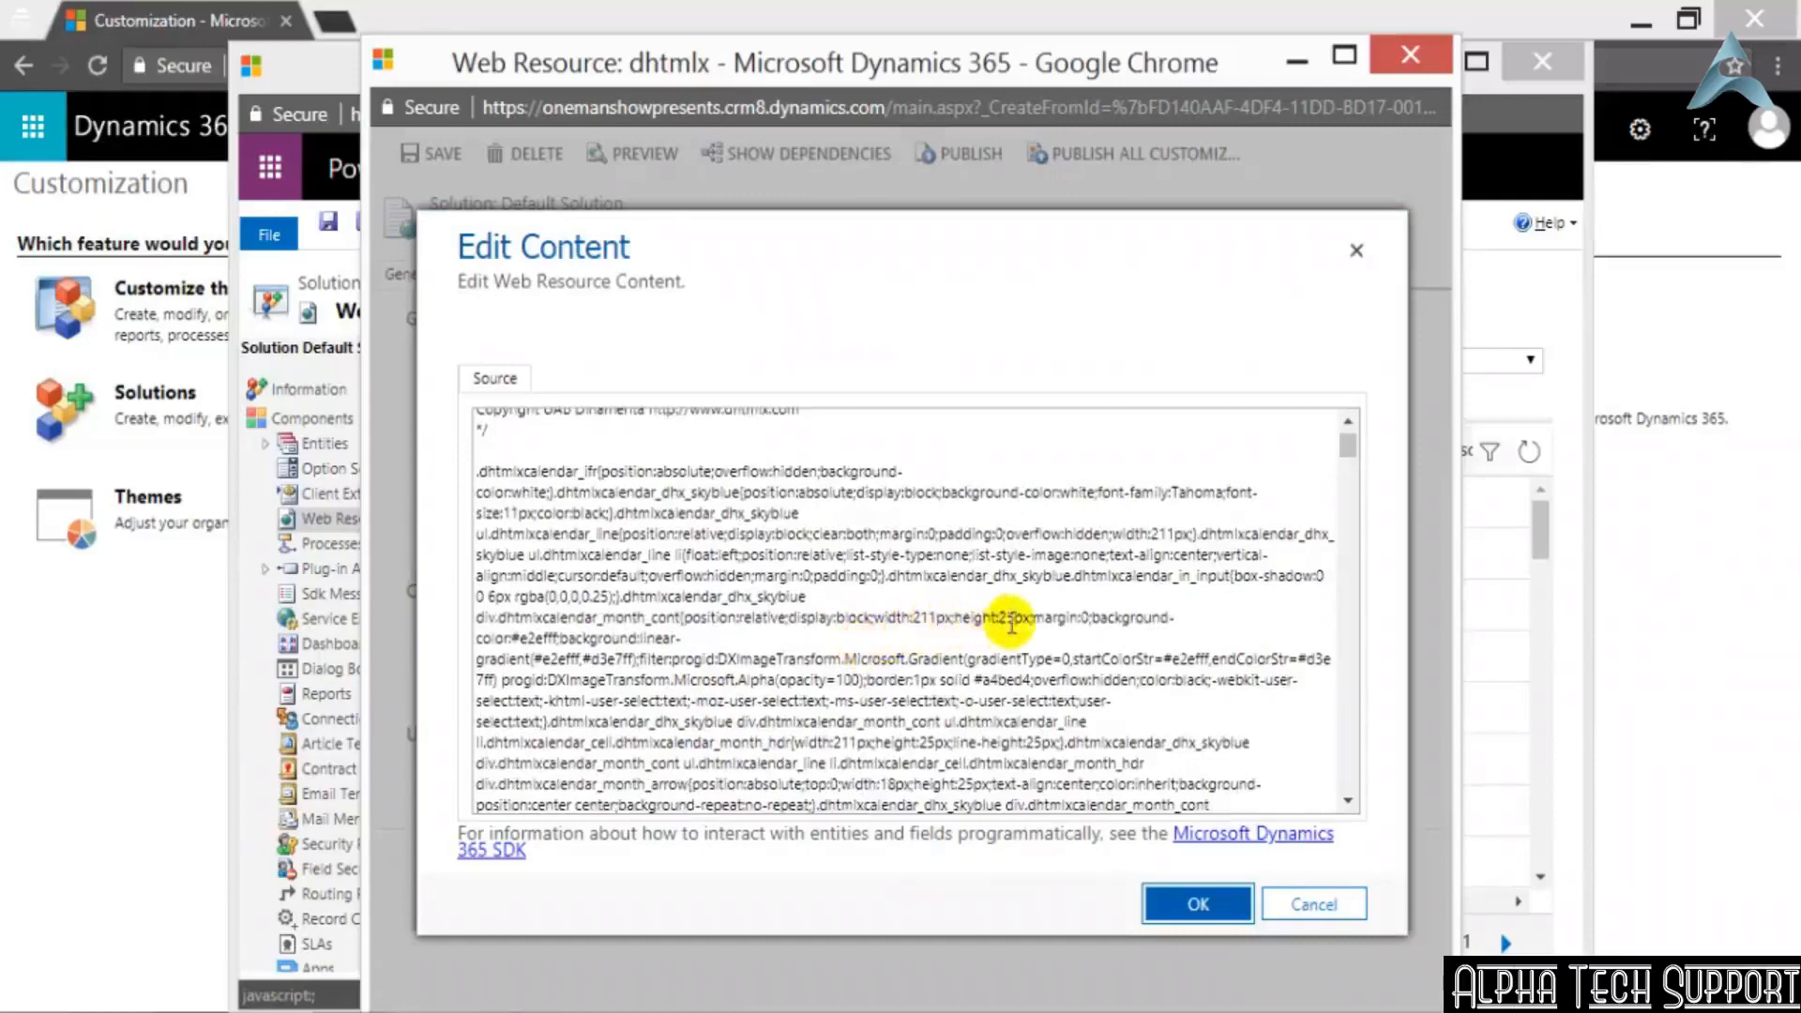
{"action": "scroll", "coordinate": [1022, 619], "scroll_direction": "down", "scroll_amount": 5}
{"action": "scroll", "coordinate": [1027, 619], "scroll_direction": "down", "scroll_amount": 10}
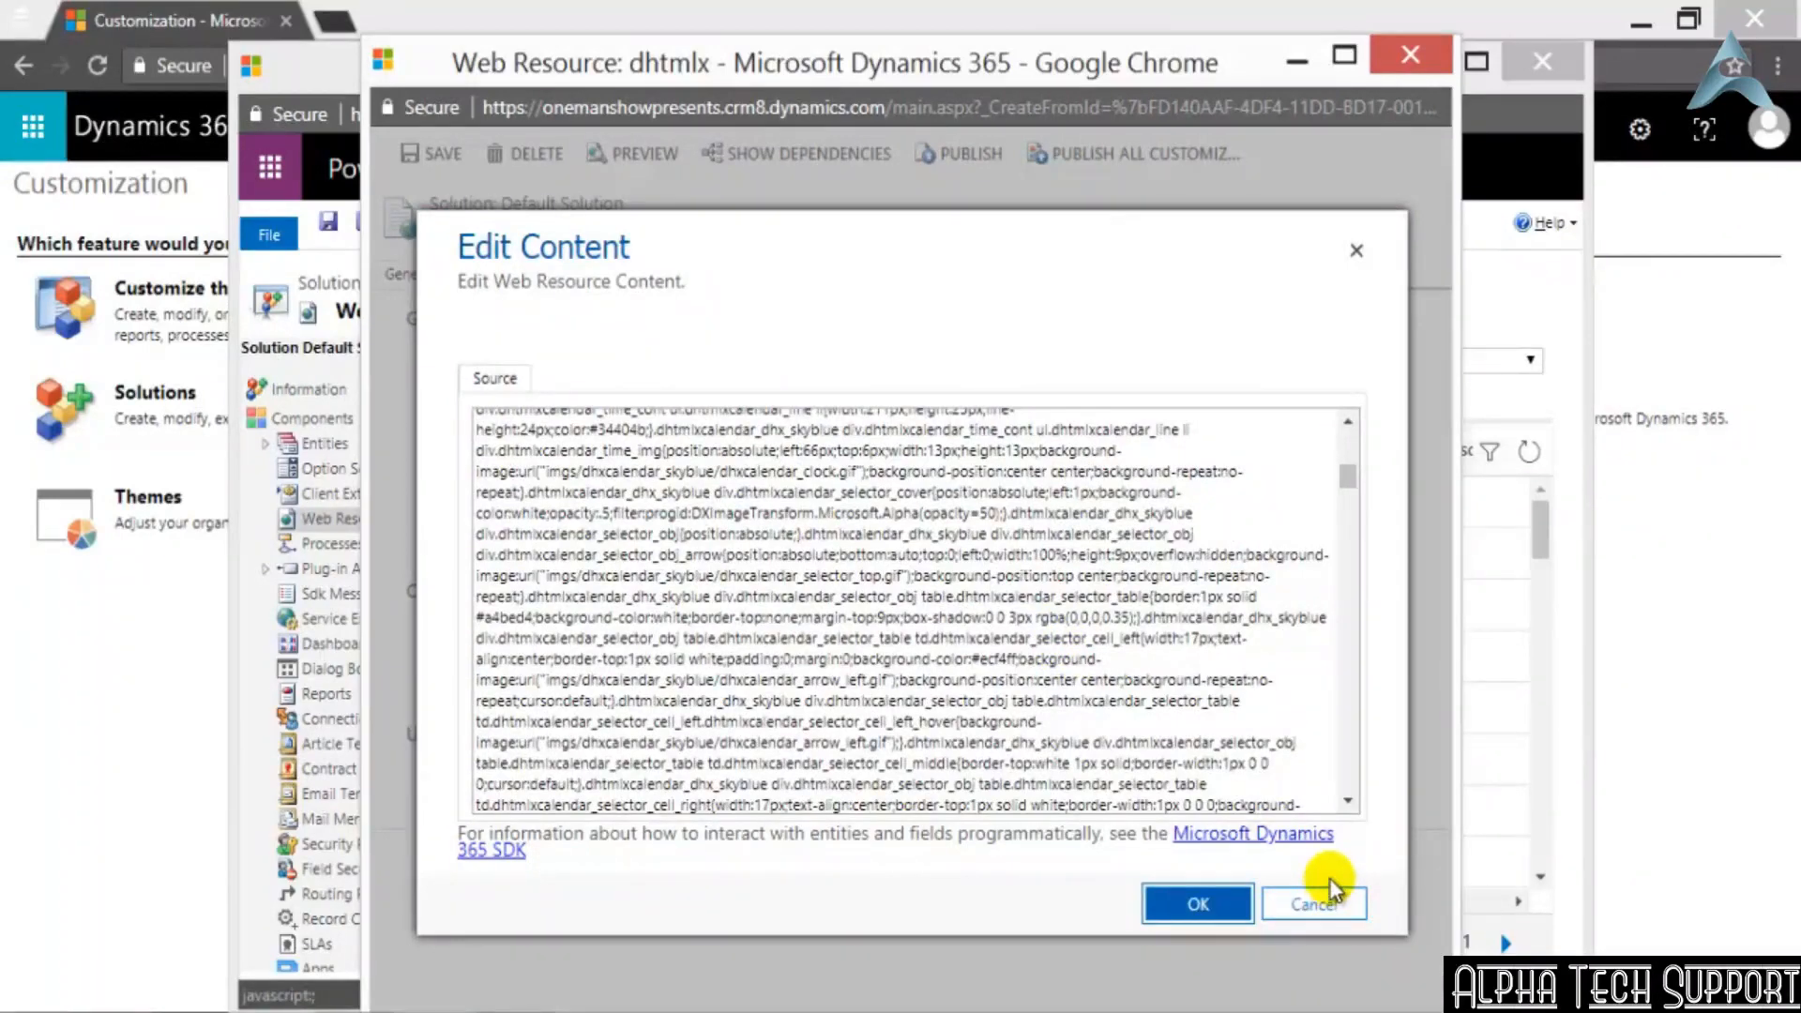
{"action": "left_click", "coordinate": [1324, 905]}
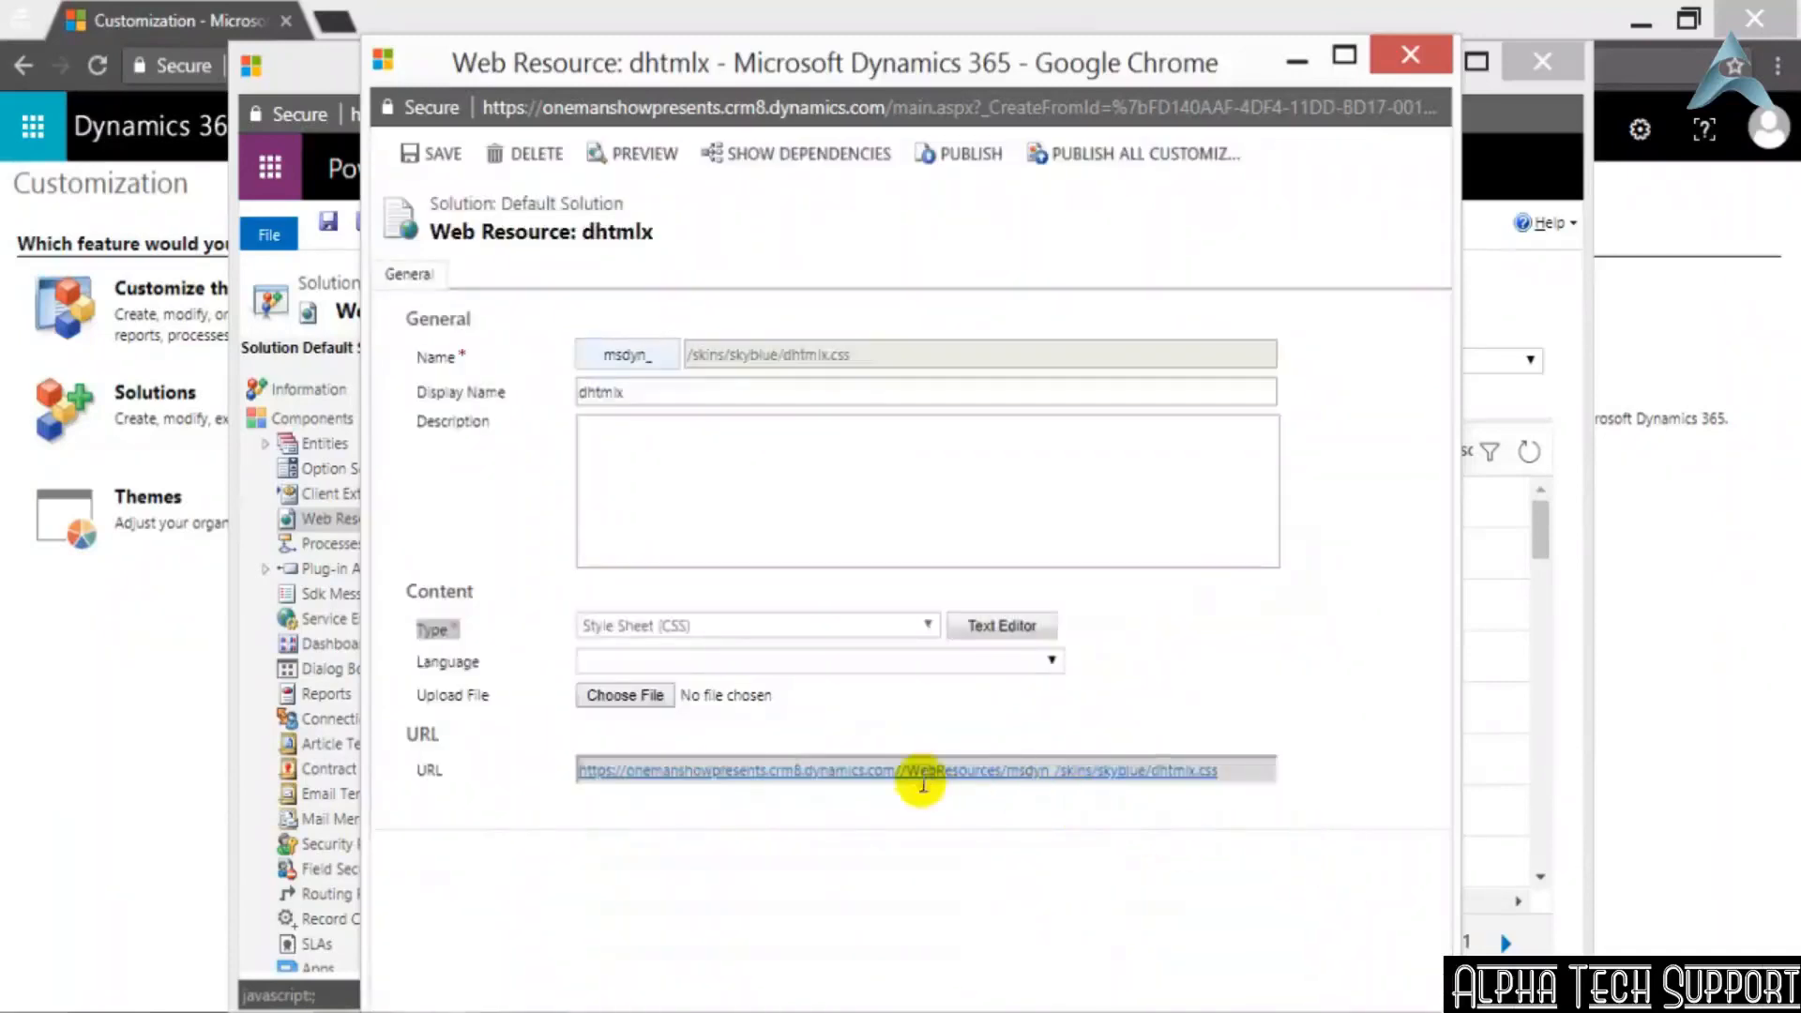
{"action": "left_click_drag", "start_coordinate": [1236, 771], "coordinate": [330, 660]}
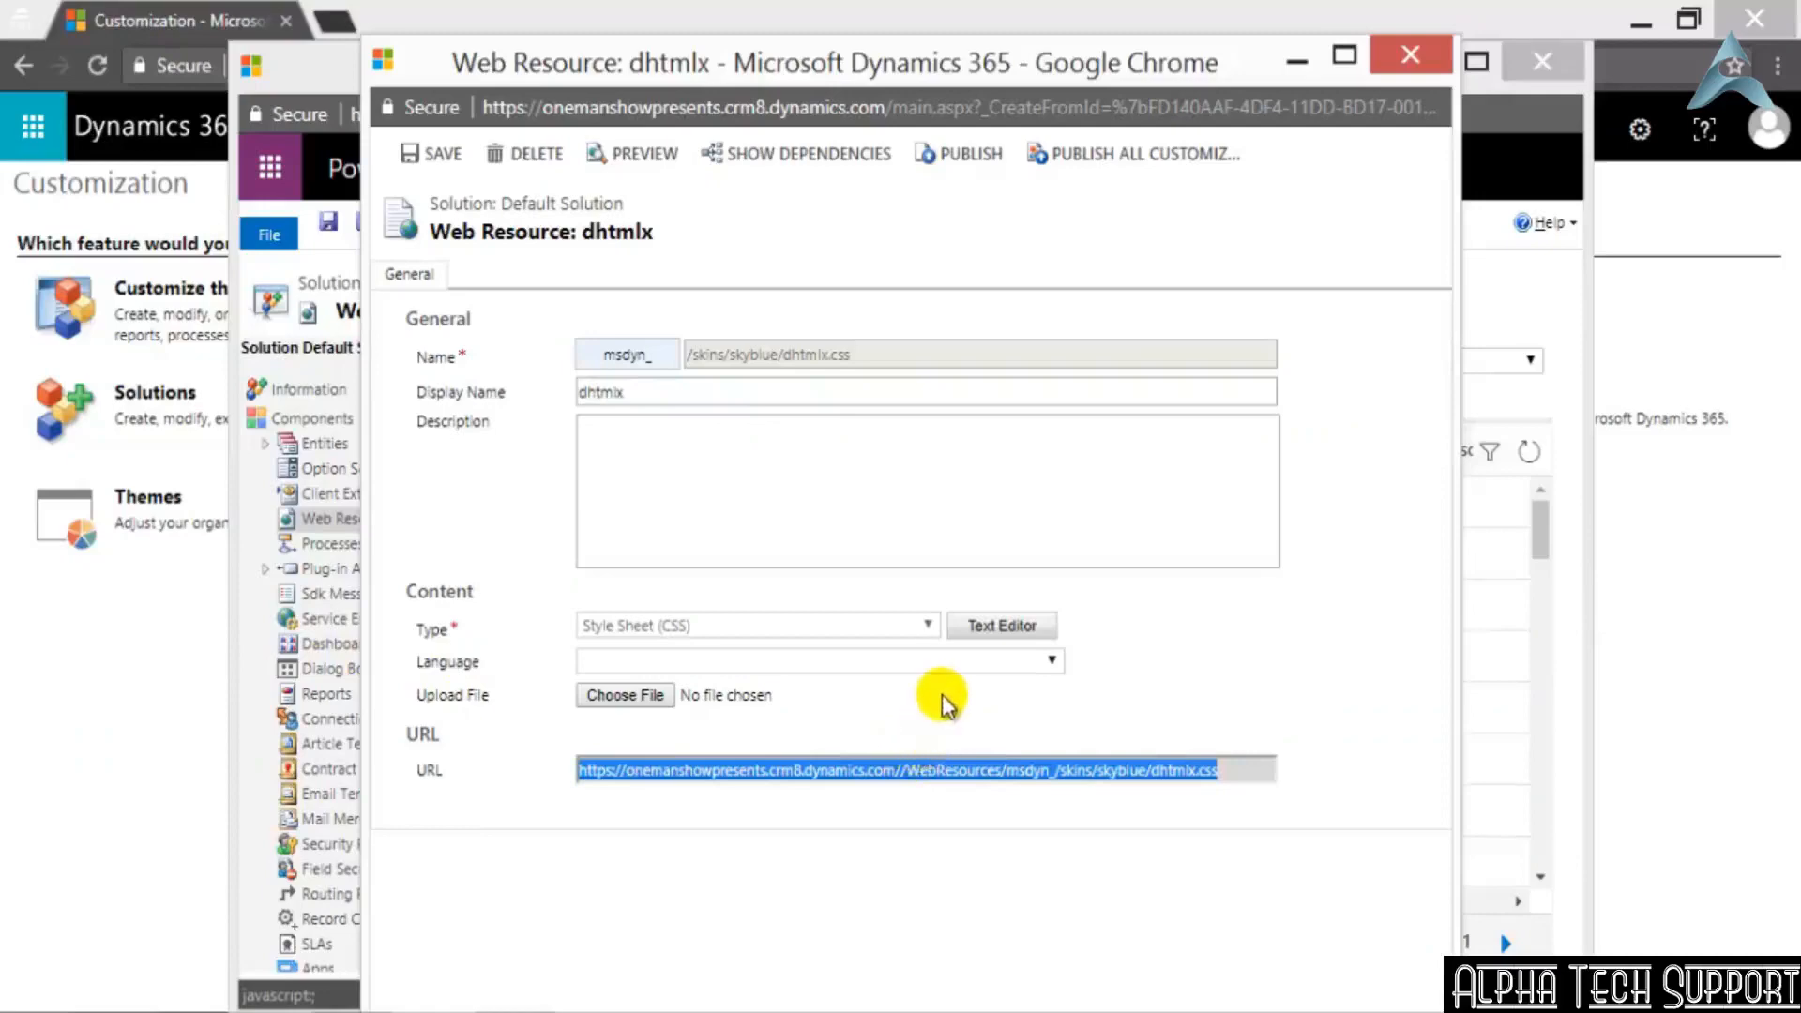
Close the dhtmlx web resource and change the web resources' Type filter to Script (JScript) only
{"action": "left_click", "coordinate": [1414, 60]}
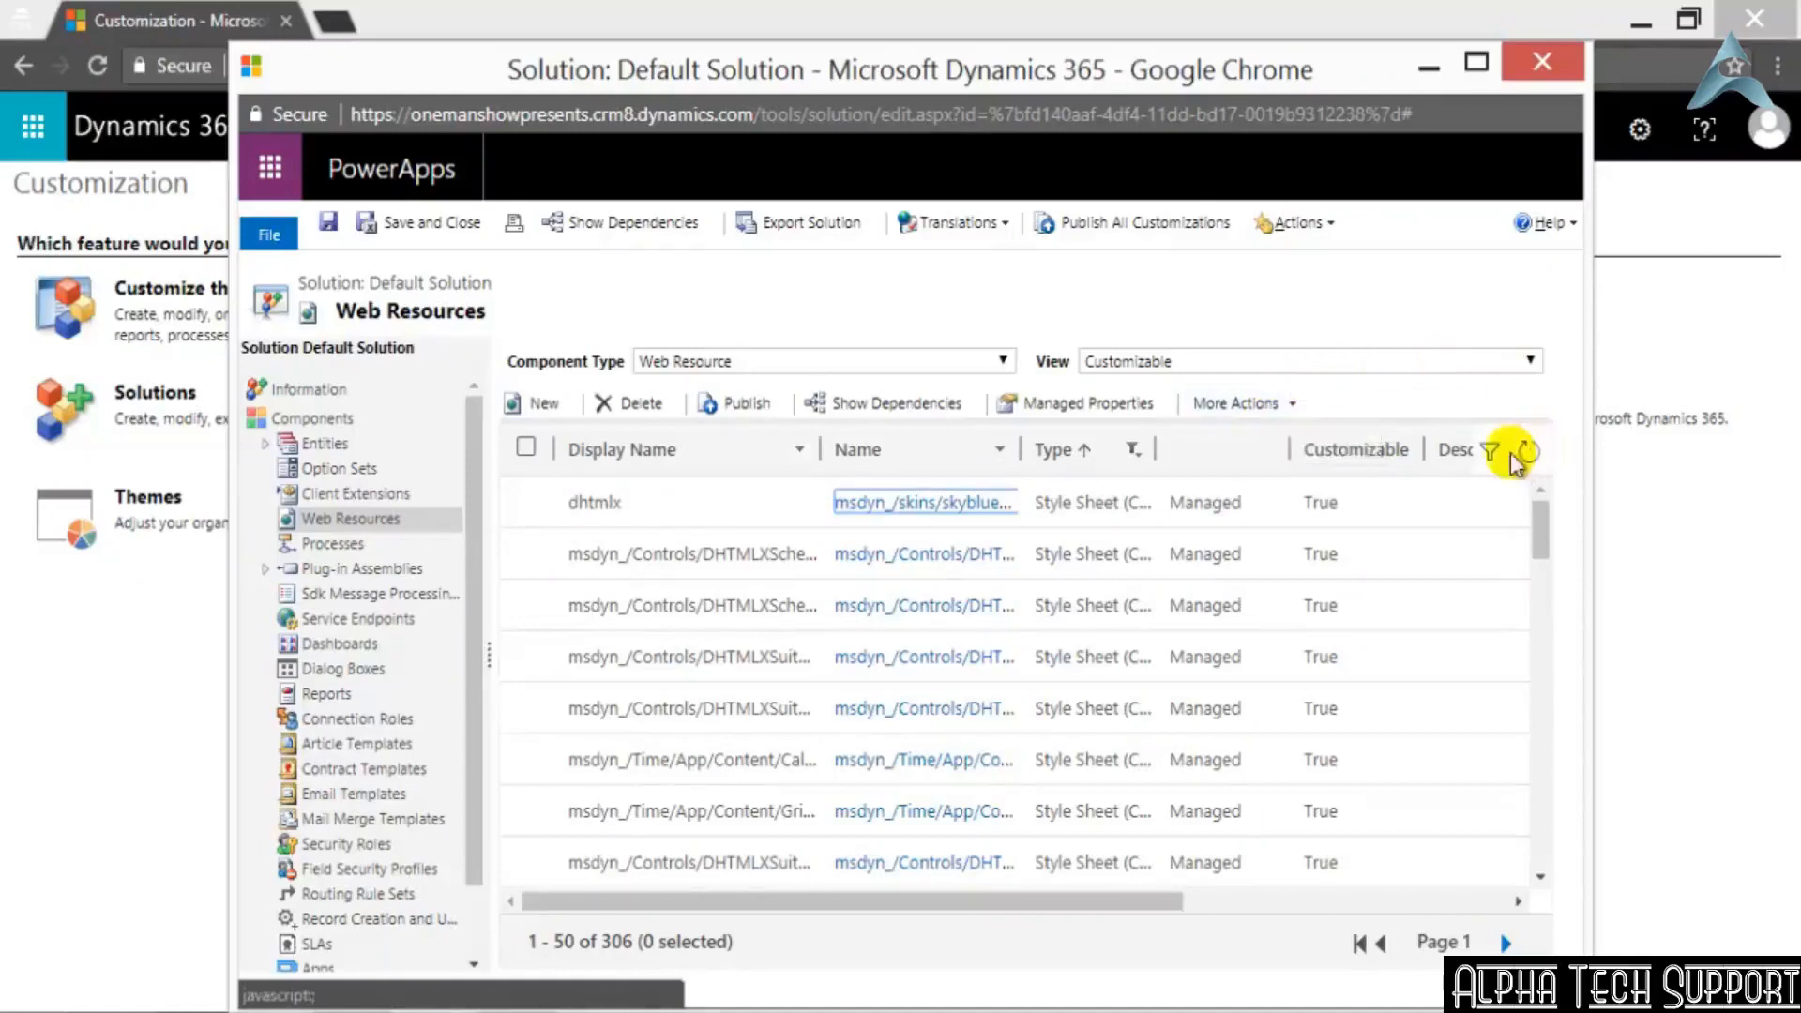
{"action": "left_click", "coordinate": [1133, 450]}
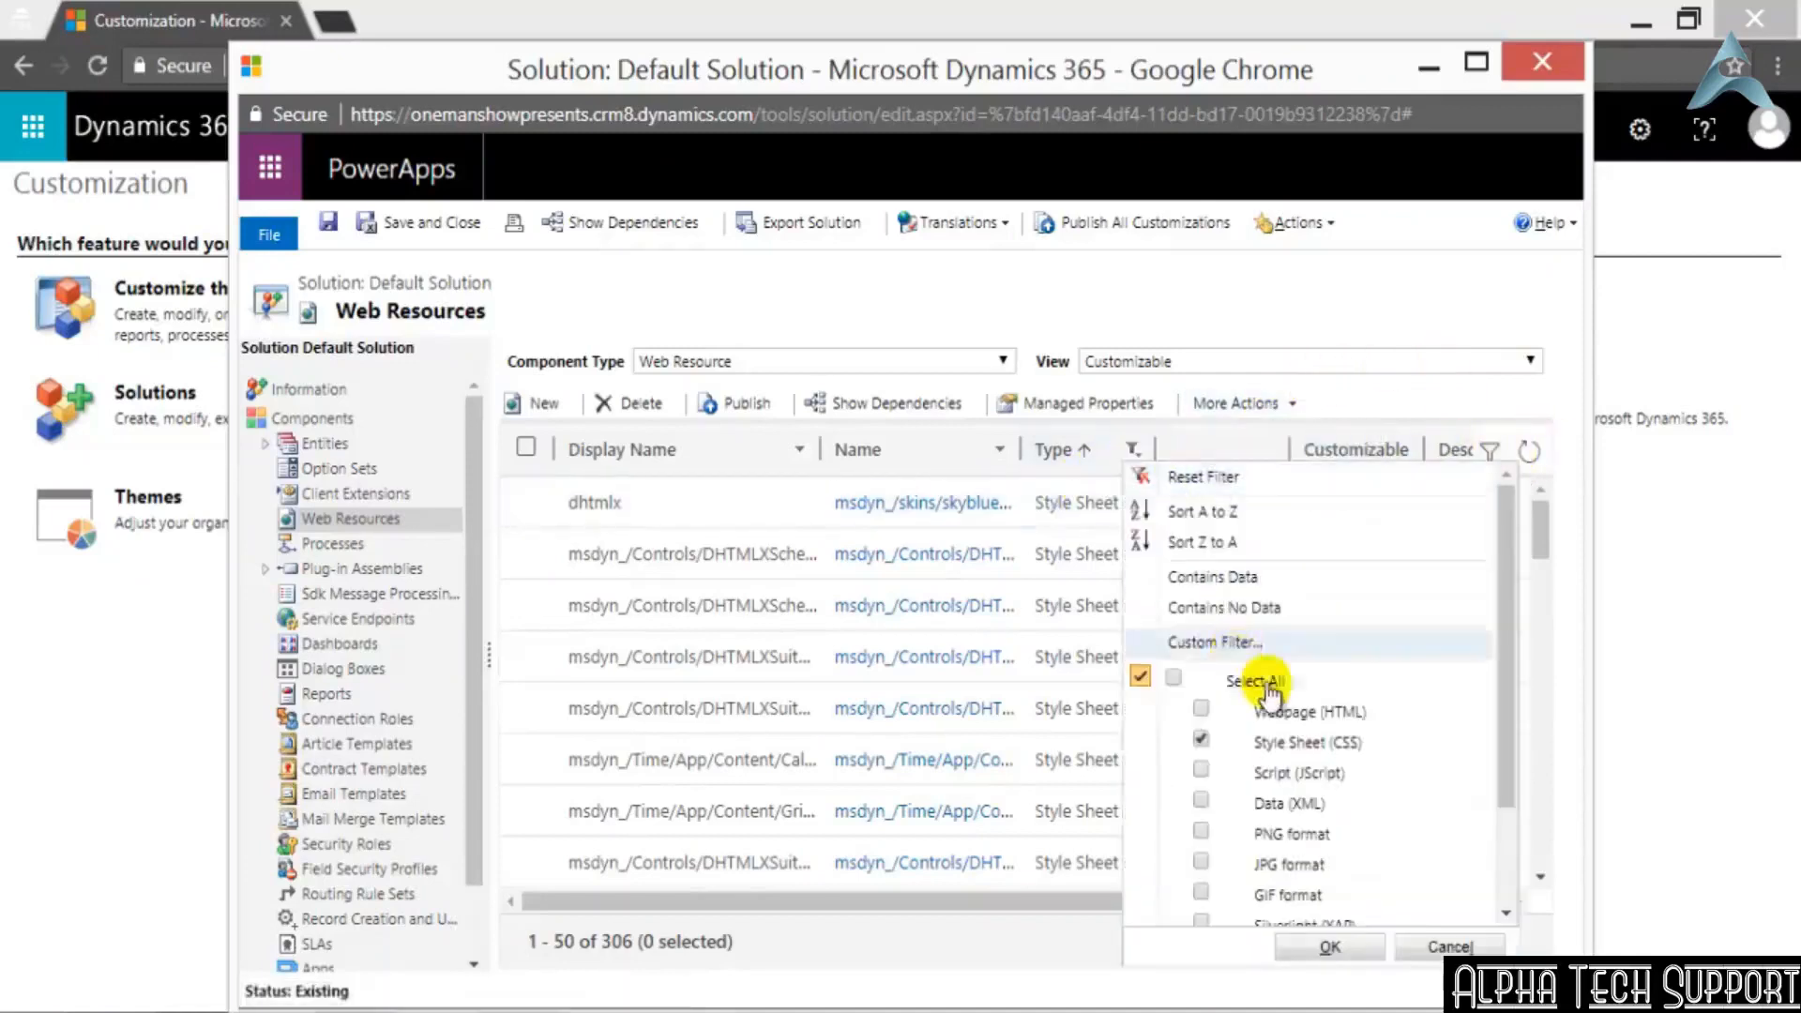
{"action": "left_click", "coordinate": [1201, 740]}
{"action": "scroll", "coordinate": [1210, 732], "scroll_direction": "down", "scroll_amount": 2}
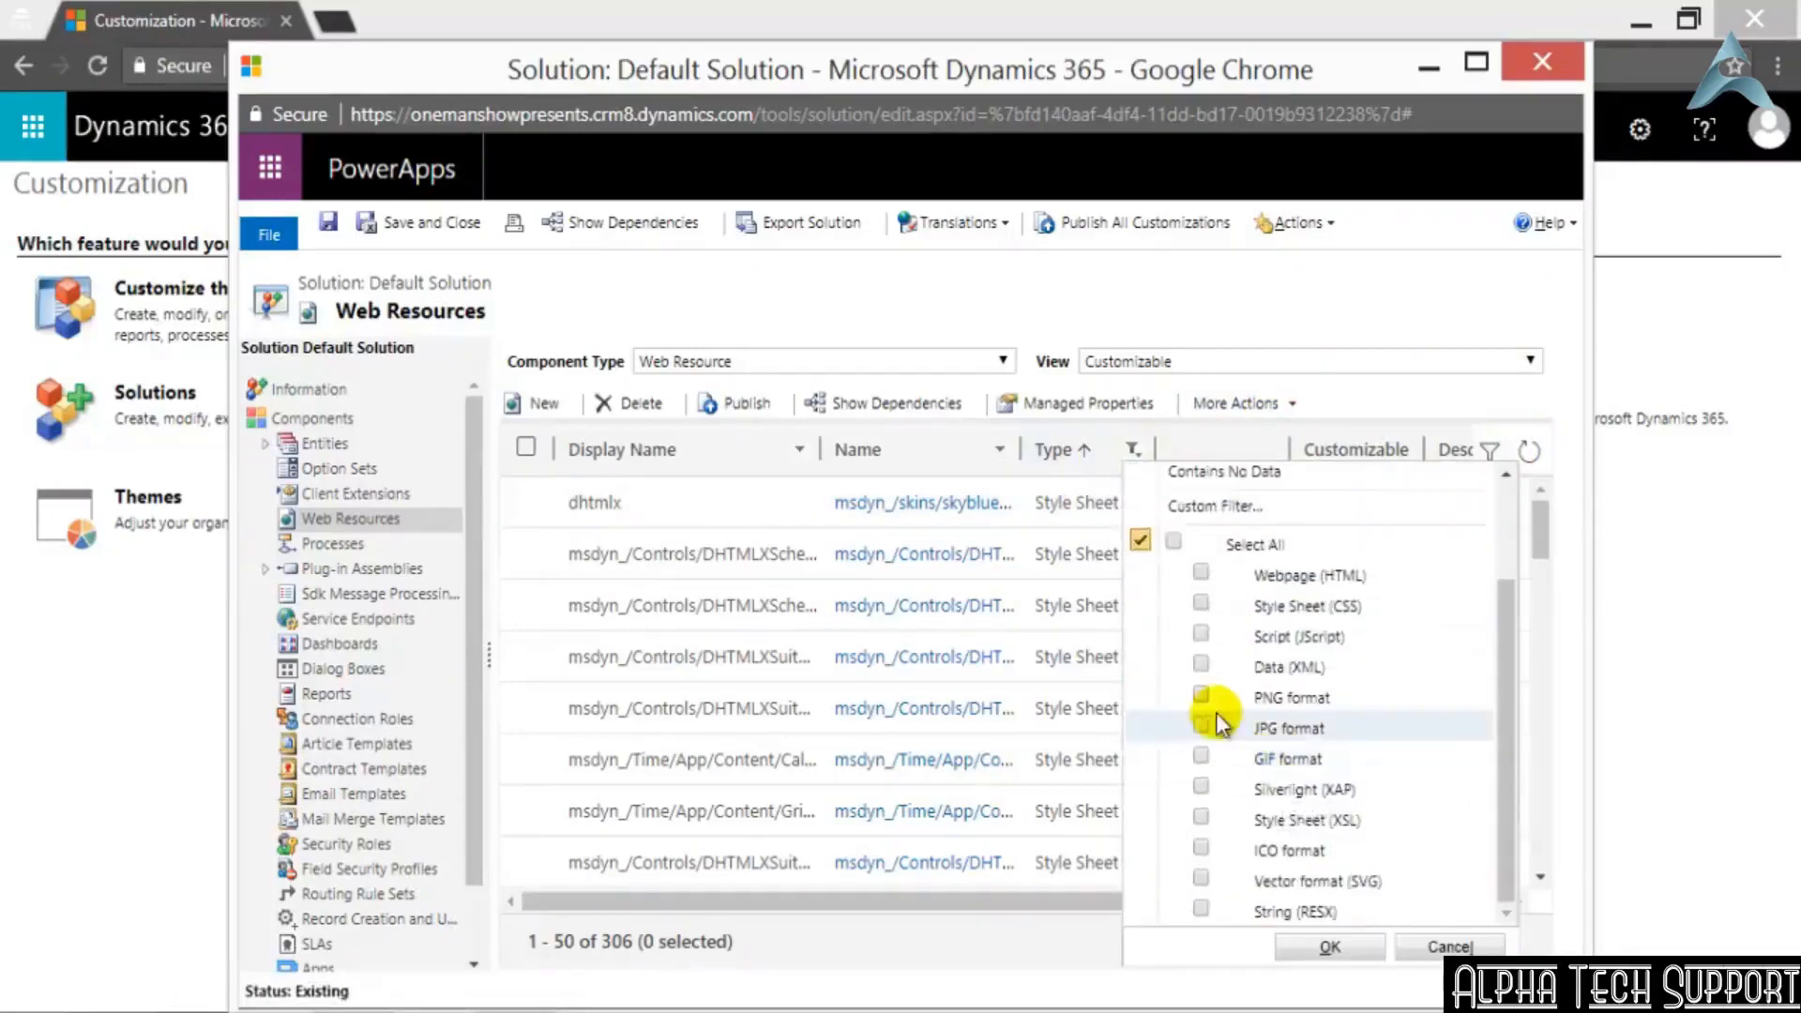
{"action": "left_click", "coordinate": [1199, 631]}
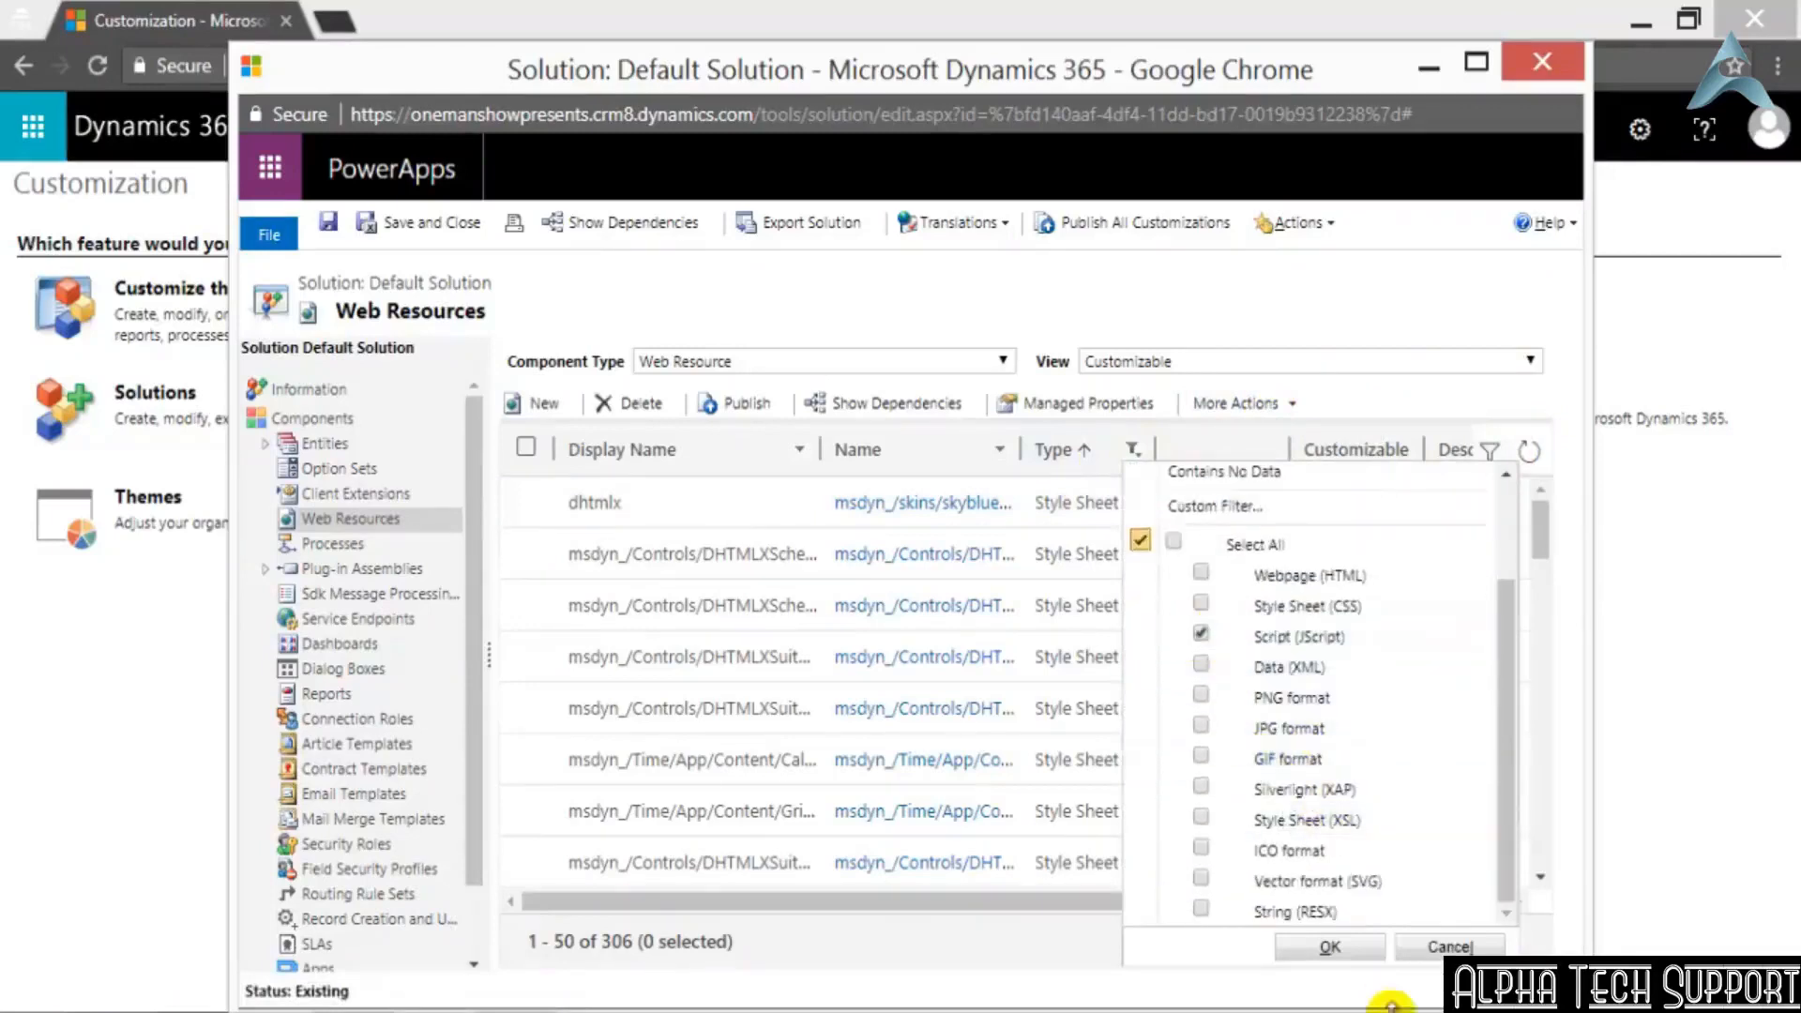
{"action": "left_click", "coordinate": [1299, 942]}
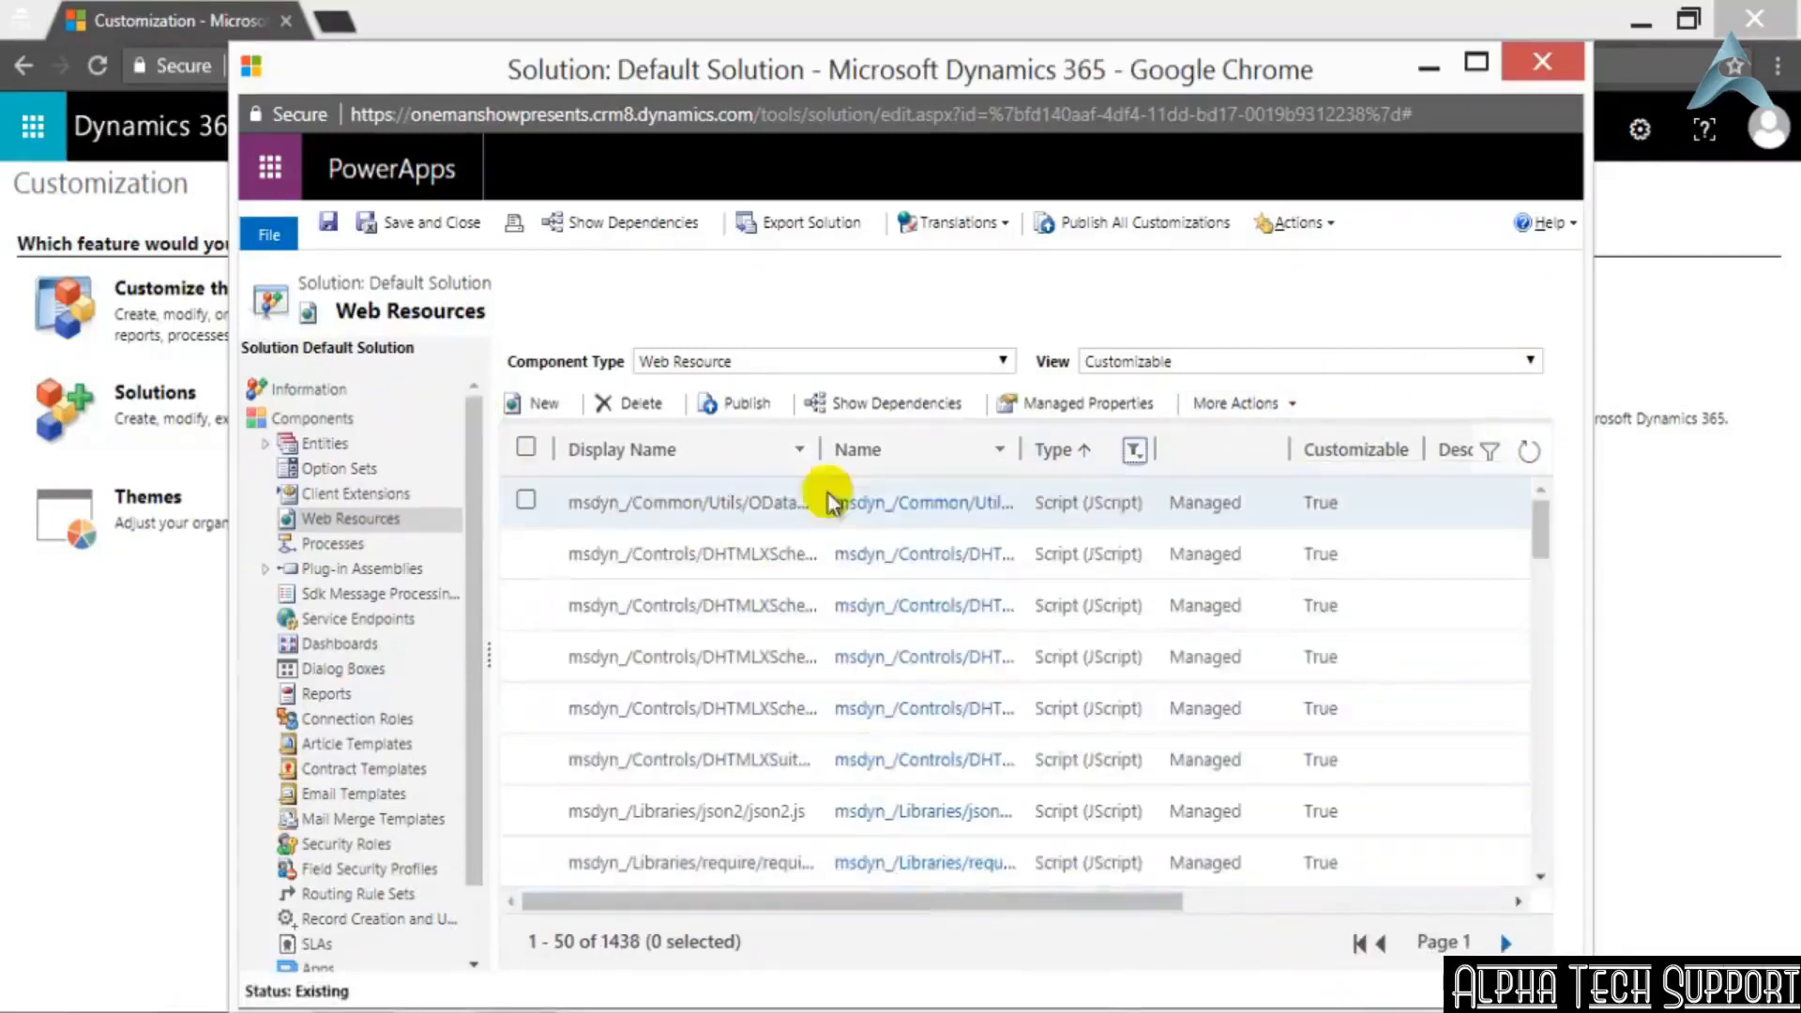
Open the xml2json.js web resource, examine its script source, and close its window
{"action": "scroll", "coordinate": [845, 516], "scroll_direction": "down", "scroll_amount": 3}
{"action": "scroll", "coordinate": [858, 521], "scroll_direction": "down", "scroll_amount": 4}
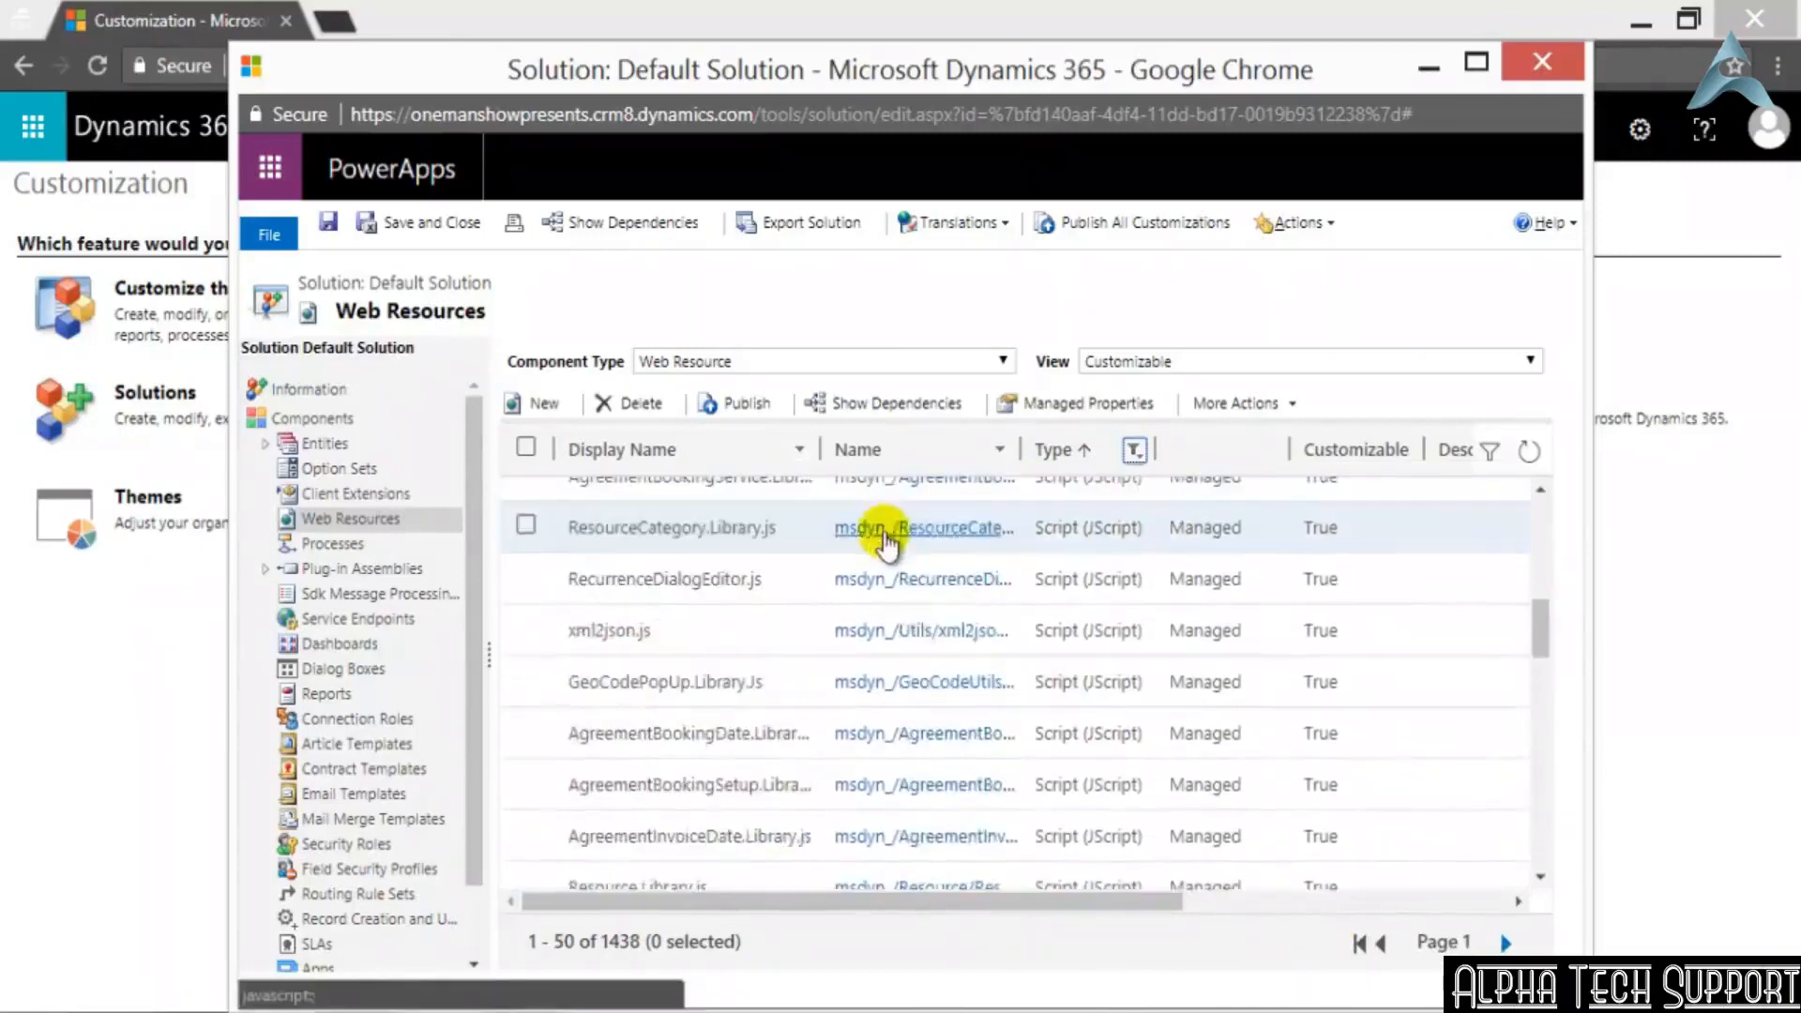
{"action": "left_click", "coordinate": [527, 629]}
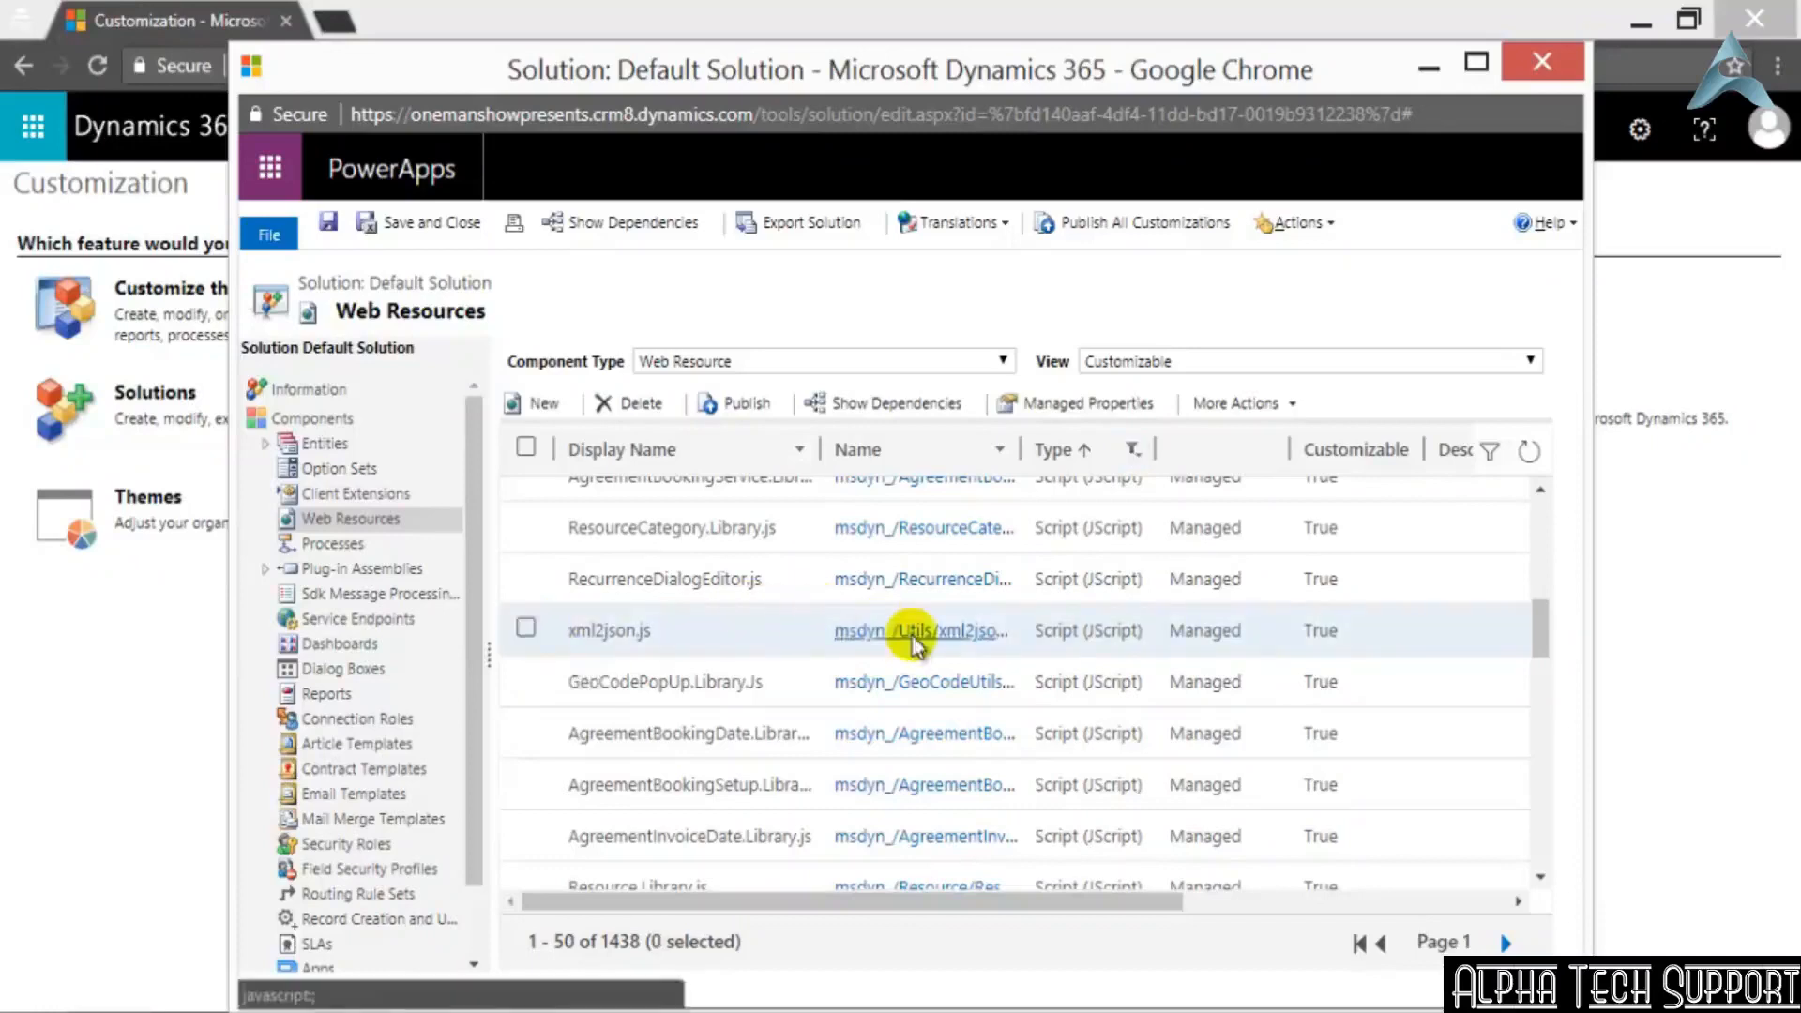
{"action": "left_click", "coordinate": [917, 631]}
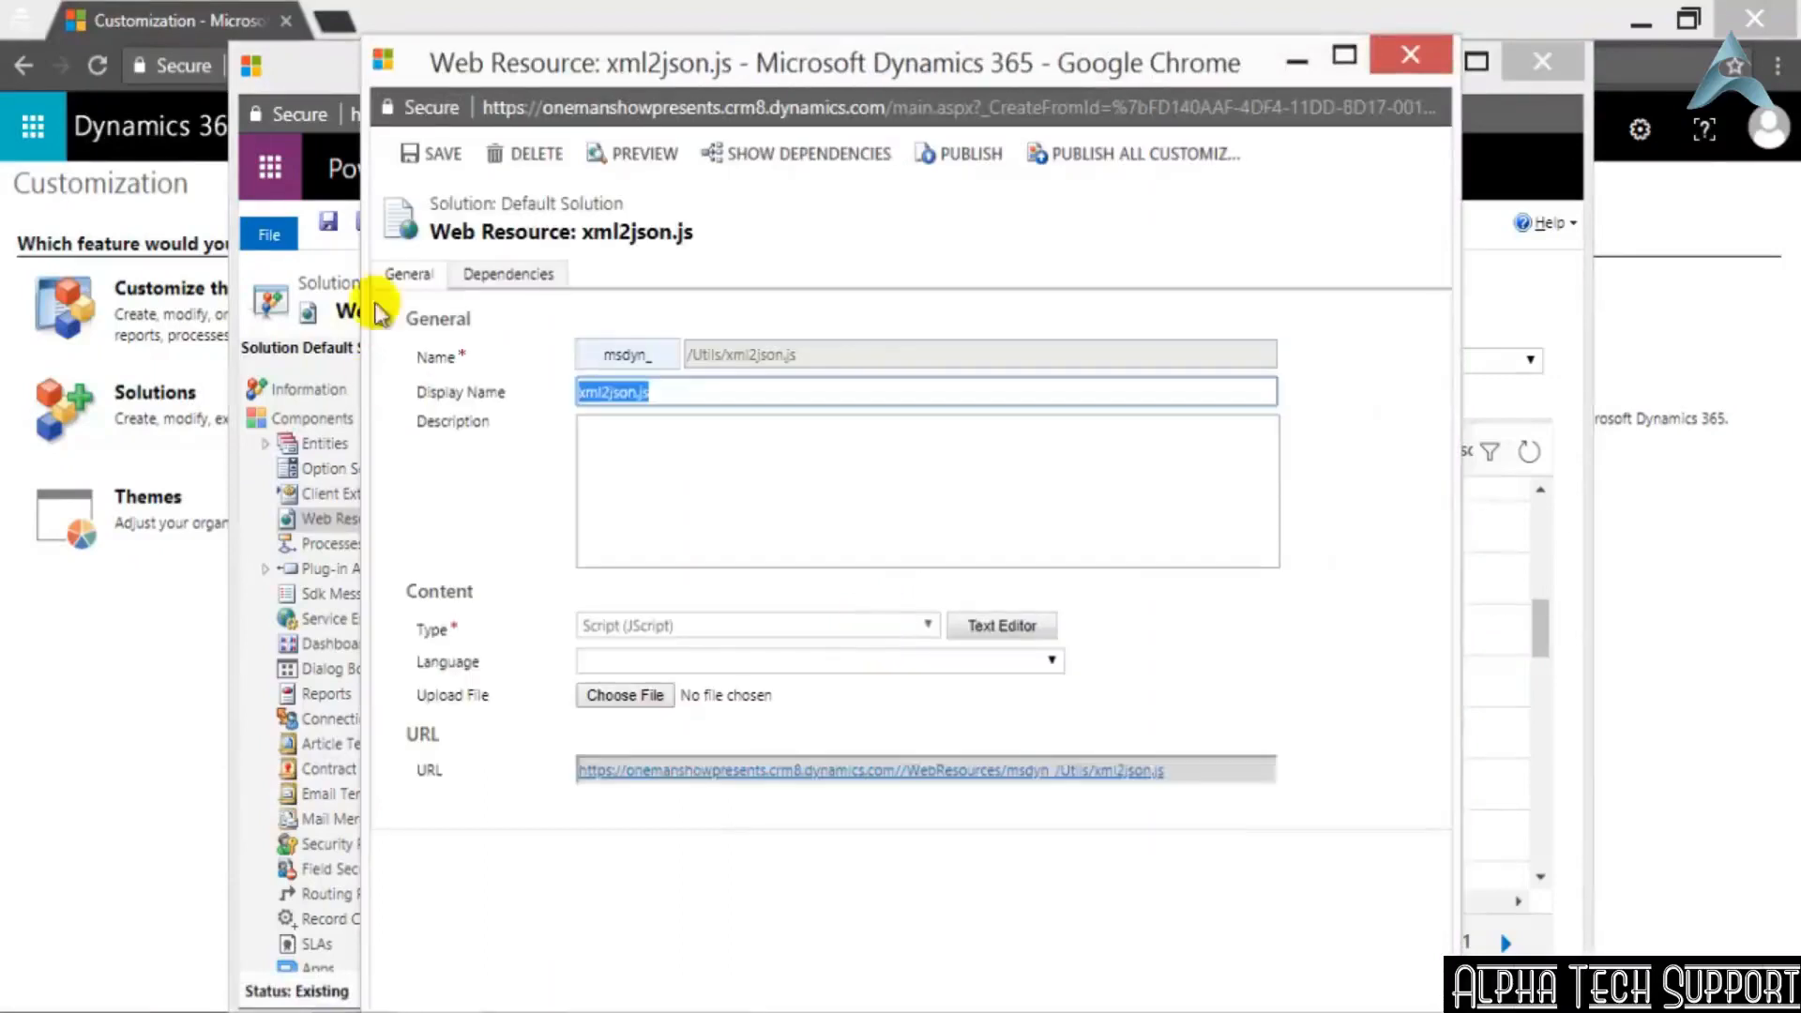
{"action": "left_click", "coordinate": [999, 630]}
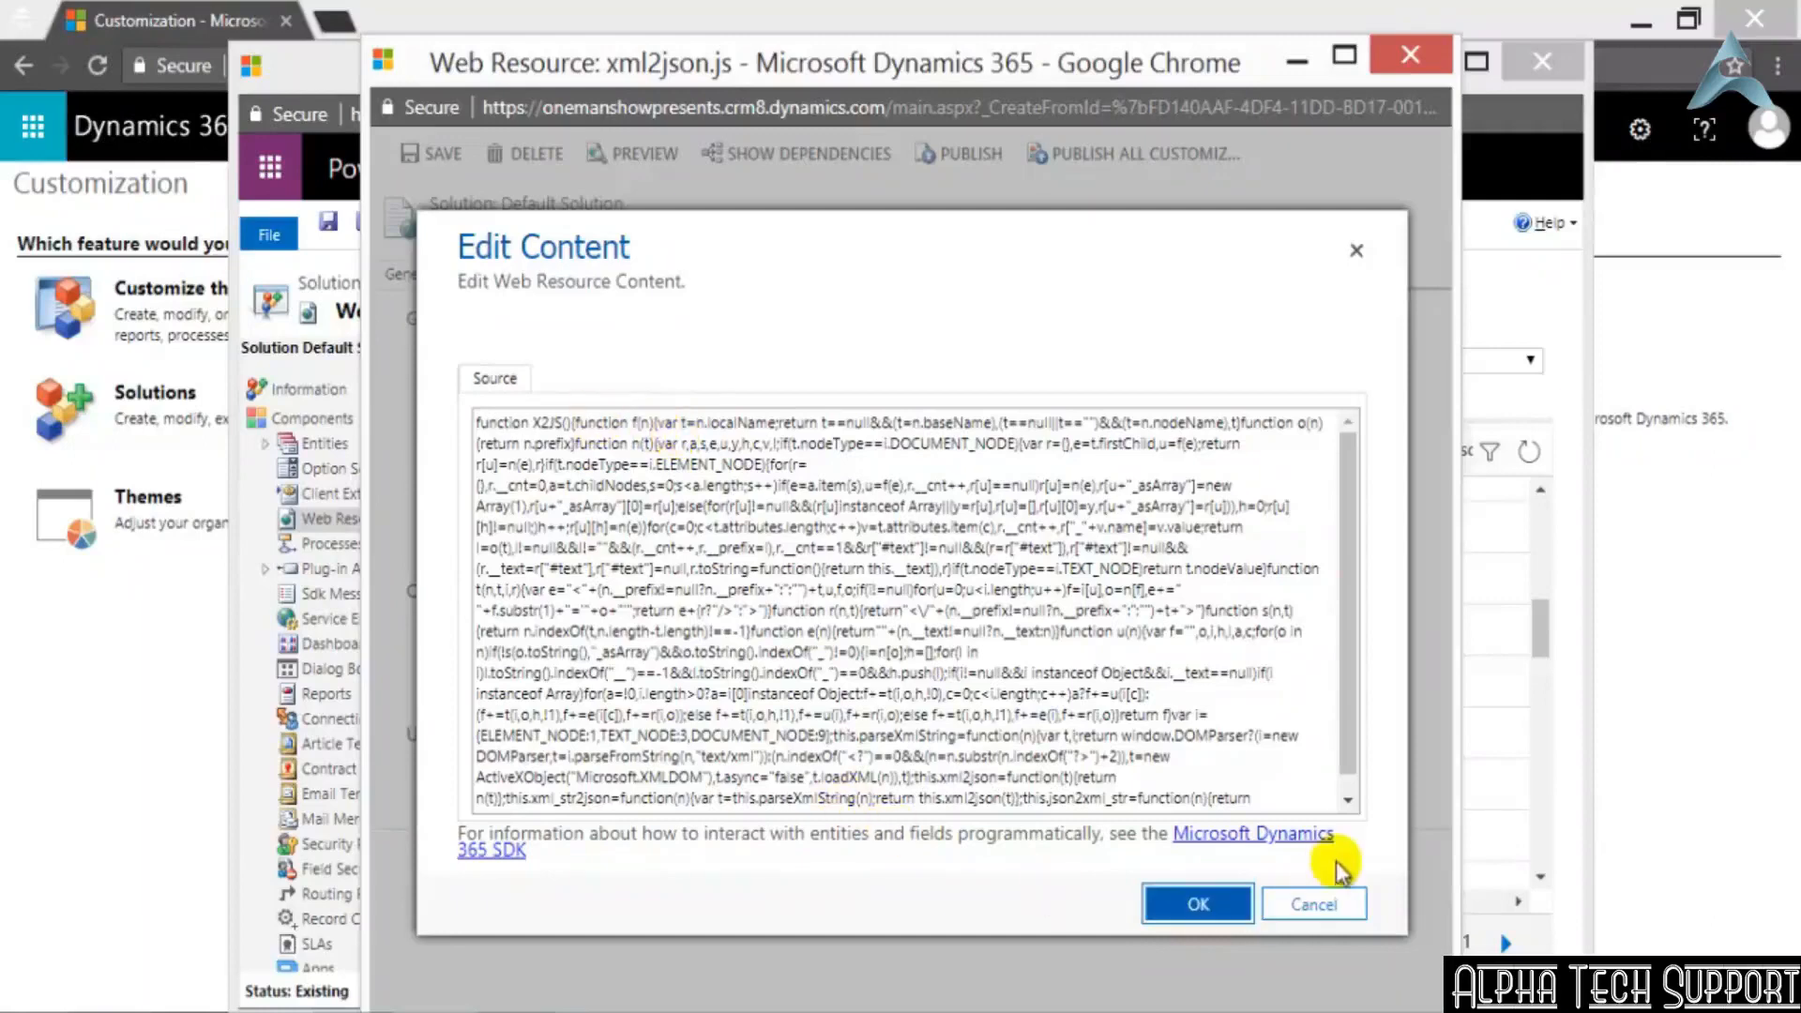
{"action": "left_click", "coordinate": [1338, 901]}
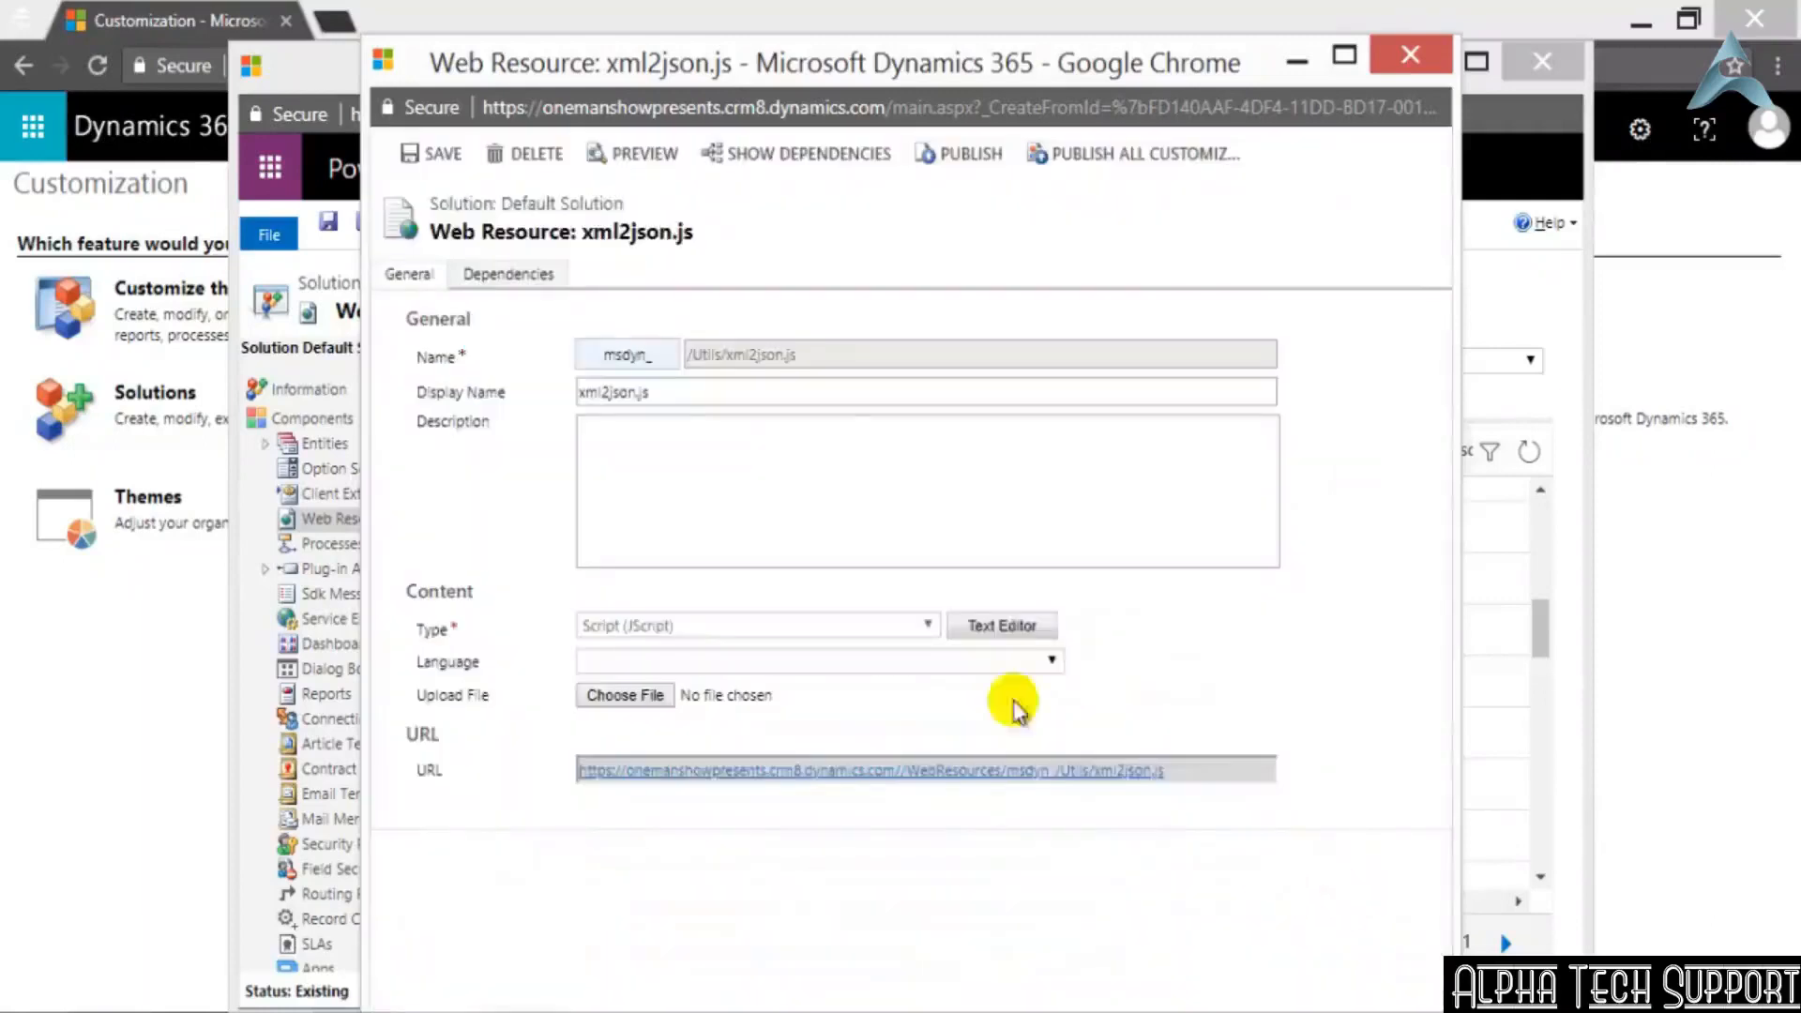
{"action": "left_click", "coordinate": [1410, 56]}
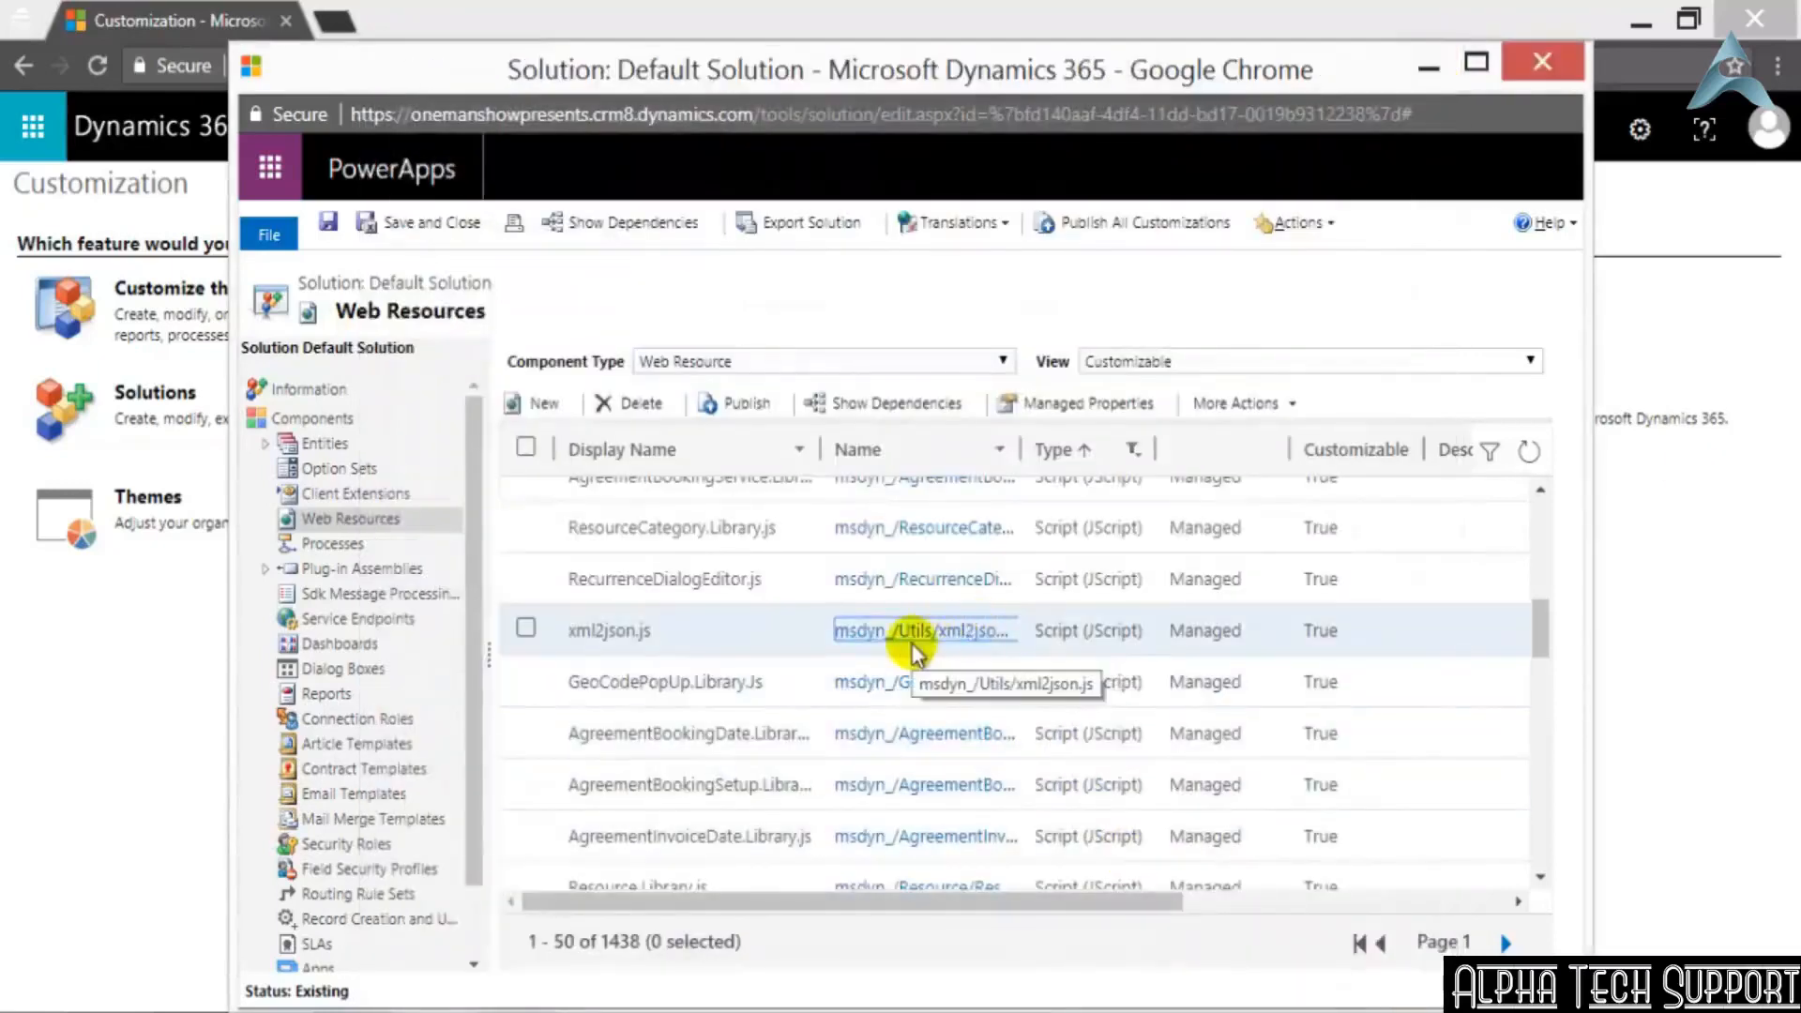
Change the web resources' Type filter from Script (JScript) to Data (XML)
{"action": "left_click", "coordinate": [1133, 450]}
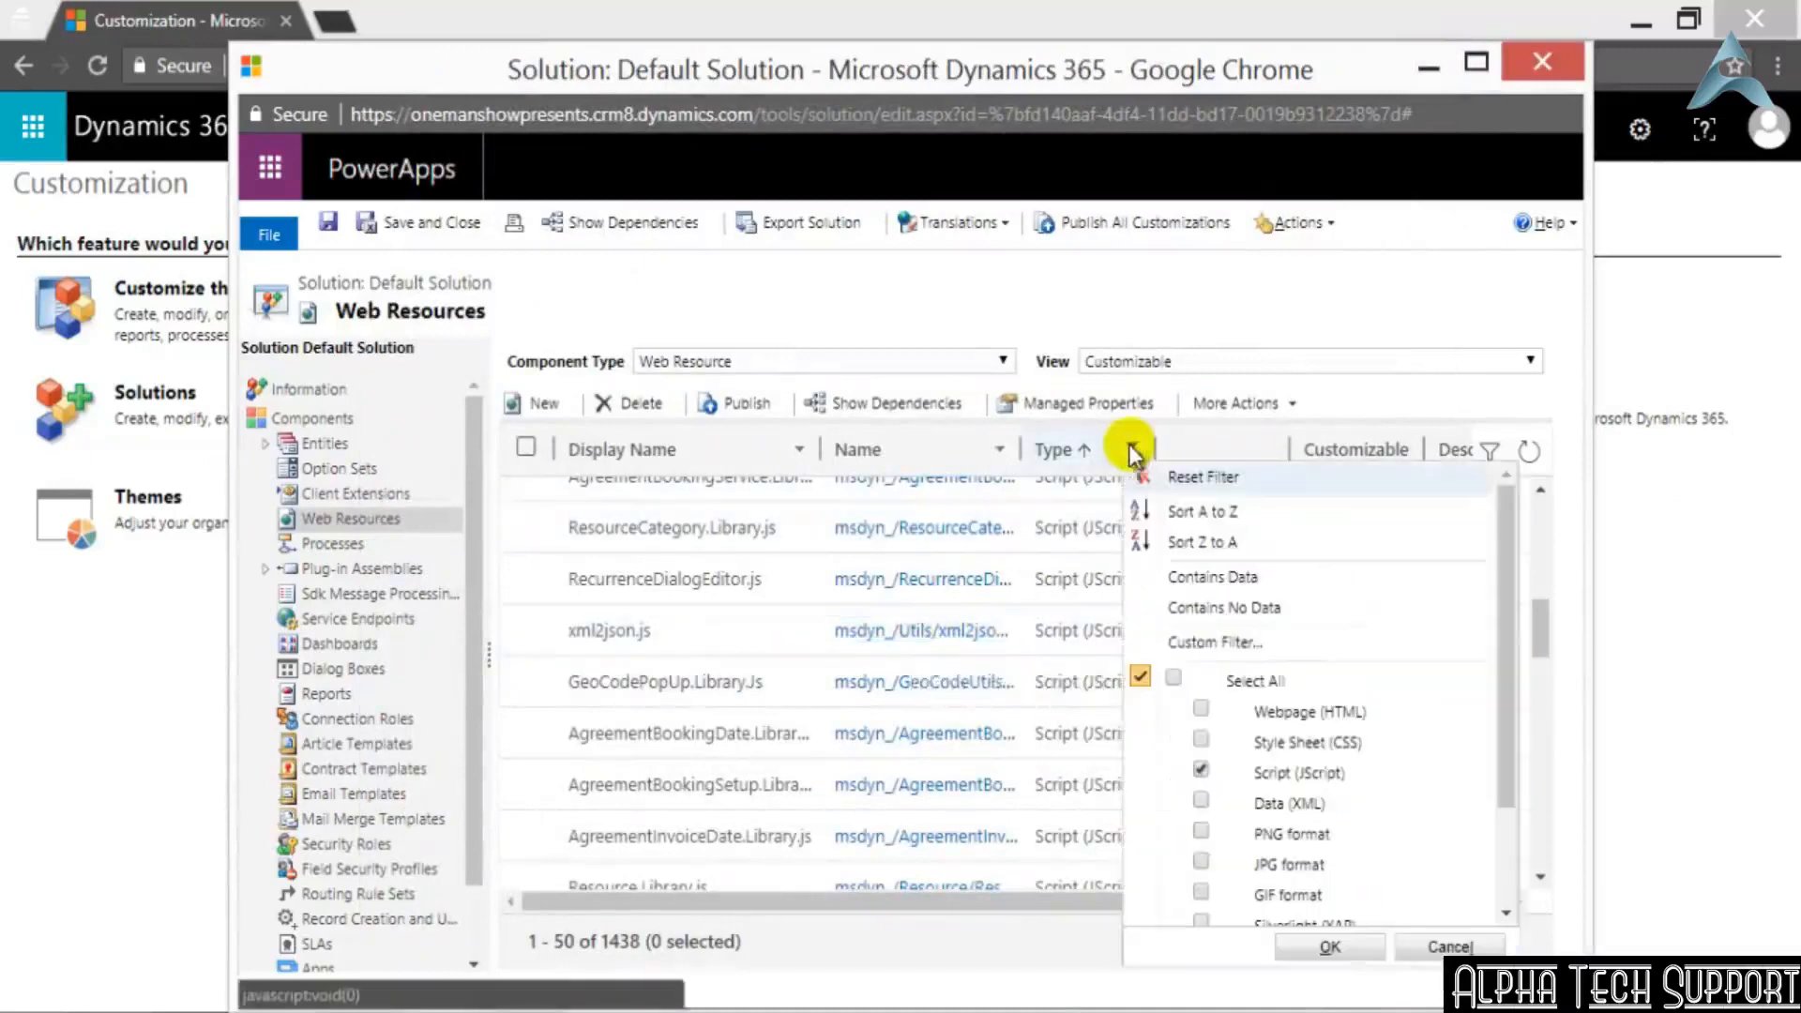
{"action": "left_click", "coordinate": [1201, 770]}
{"action": "left_click", "coordinate": [1201, 802]}
{"action": "left_click", "coordinate": [1336, 948]}
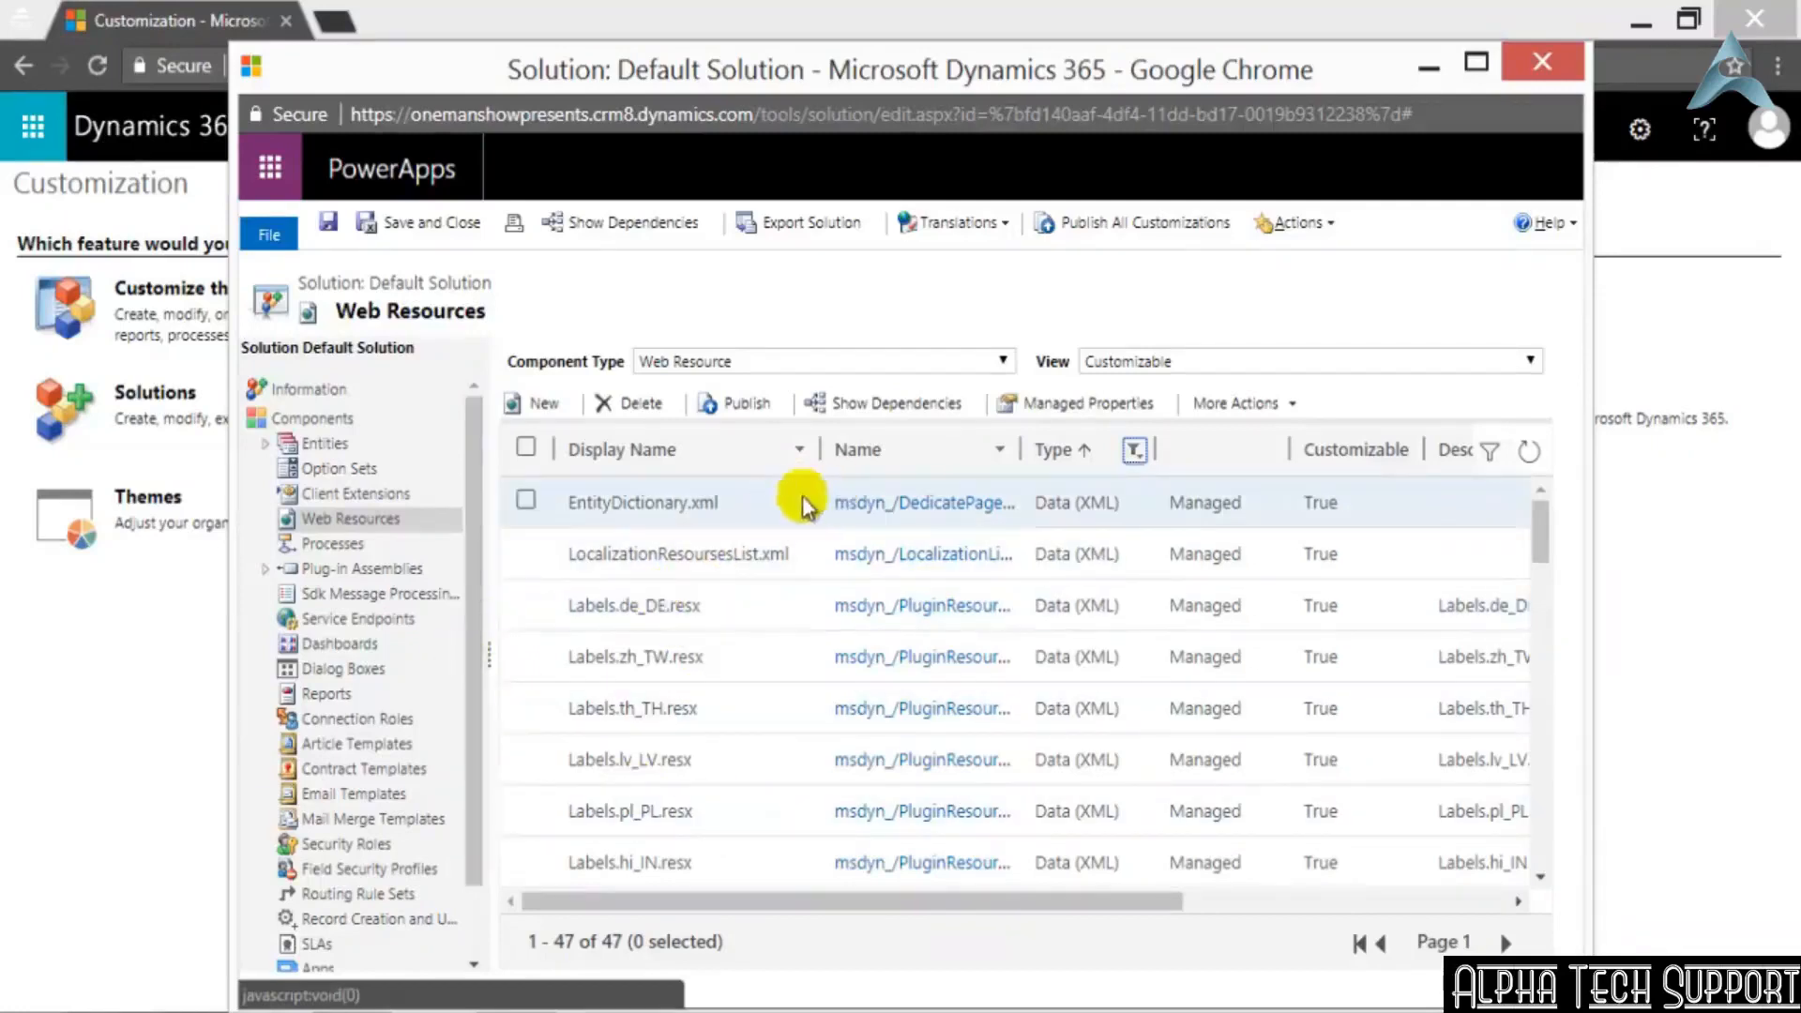
Open the EntityDictionary.xml web resource, read through its XML source, and close its window
{"action": "left_click", "coordinate": [918, 499]}
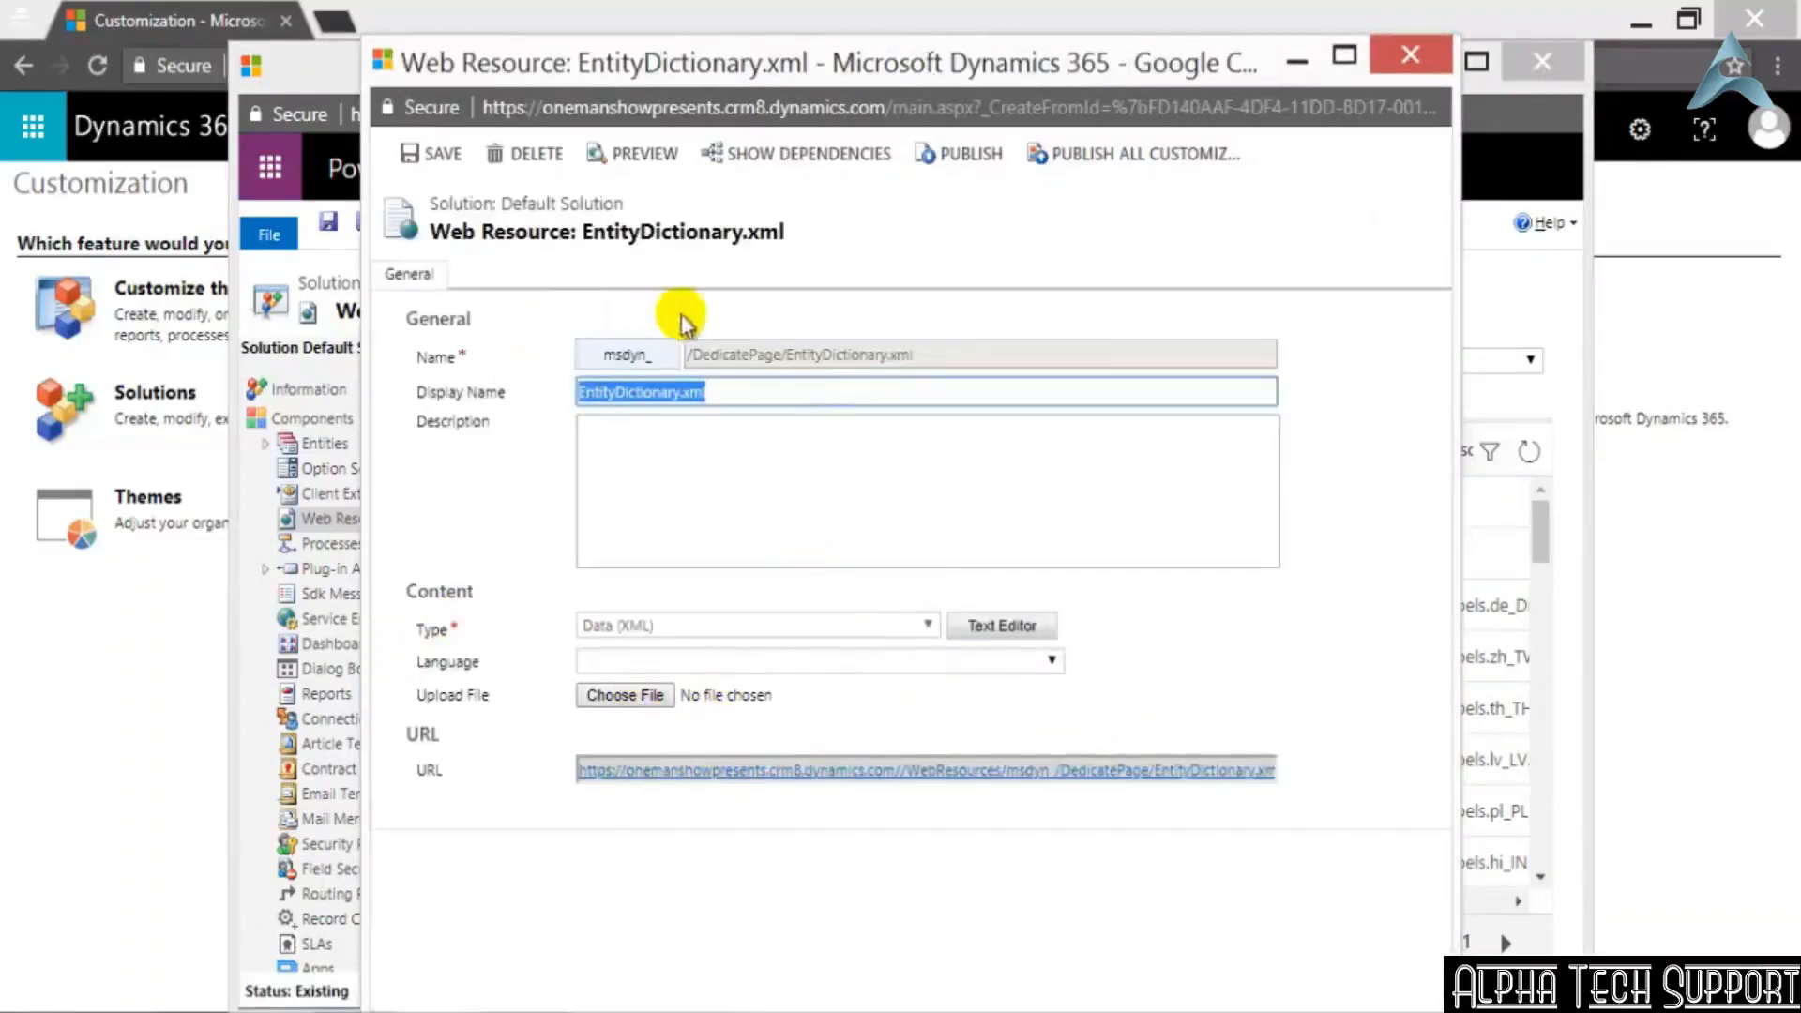
{"action": "left_click", "coordinate": [999, 629]}
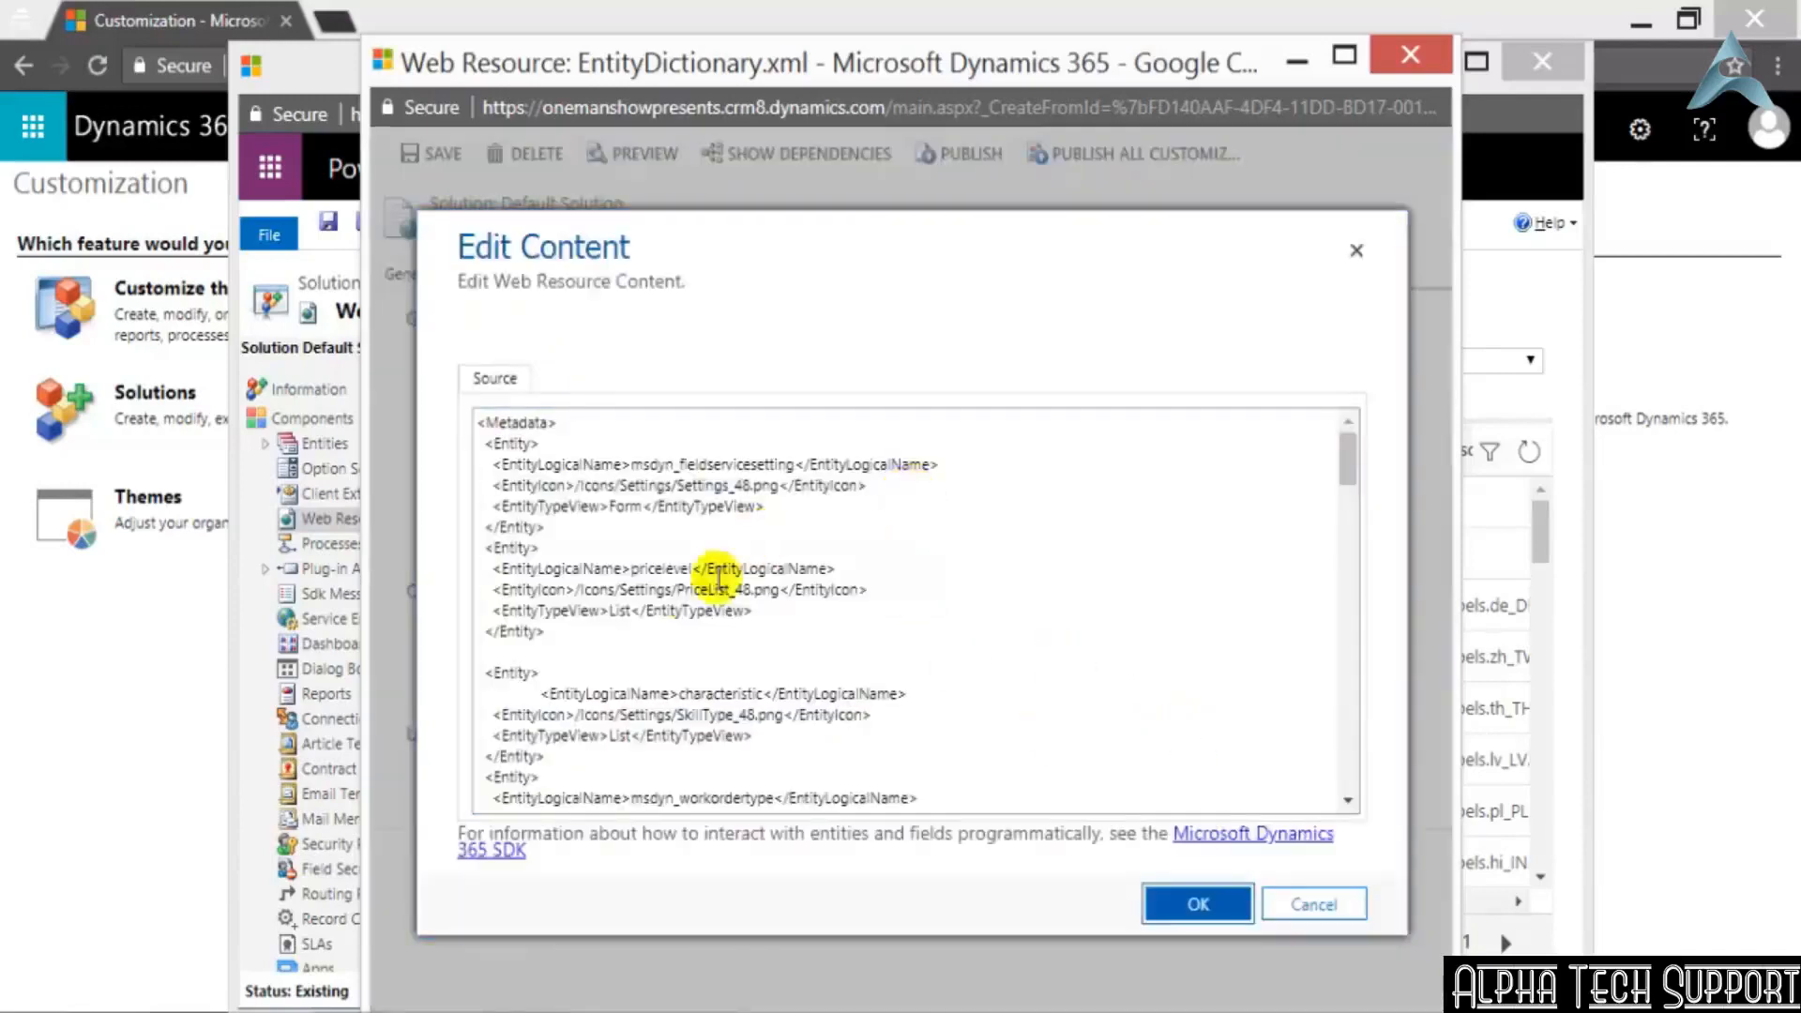
{"action": "scroll", "coordinate": [670, 596], "scroll_direction": "down", "scroll_amount": 15}
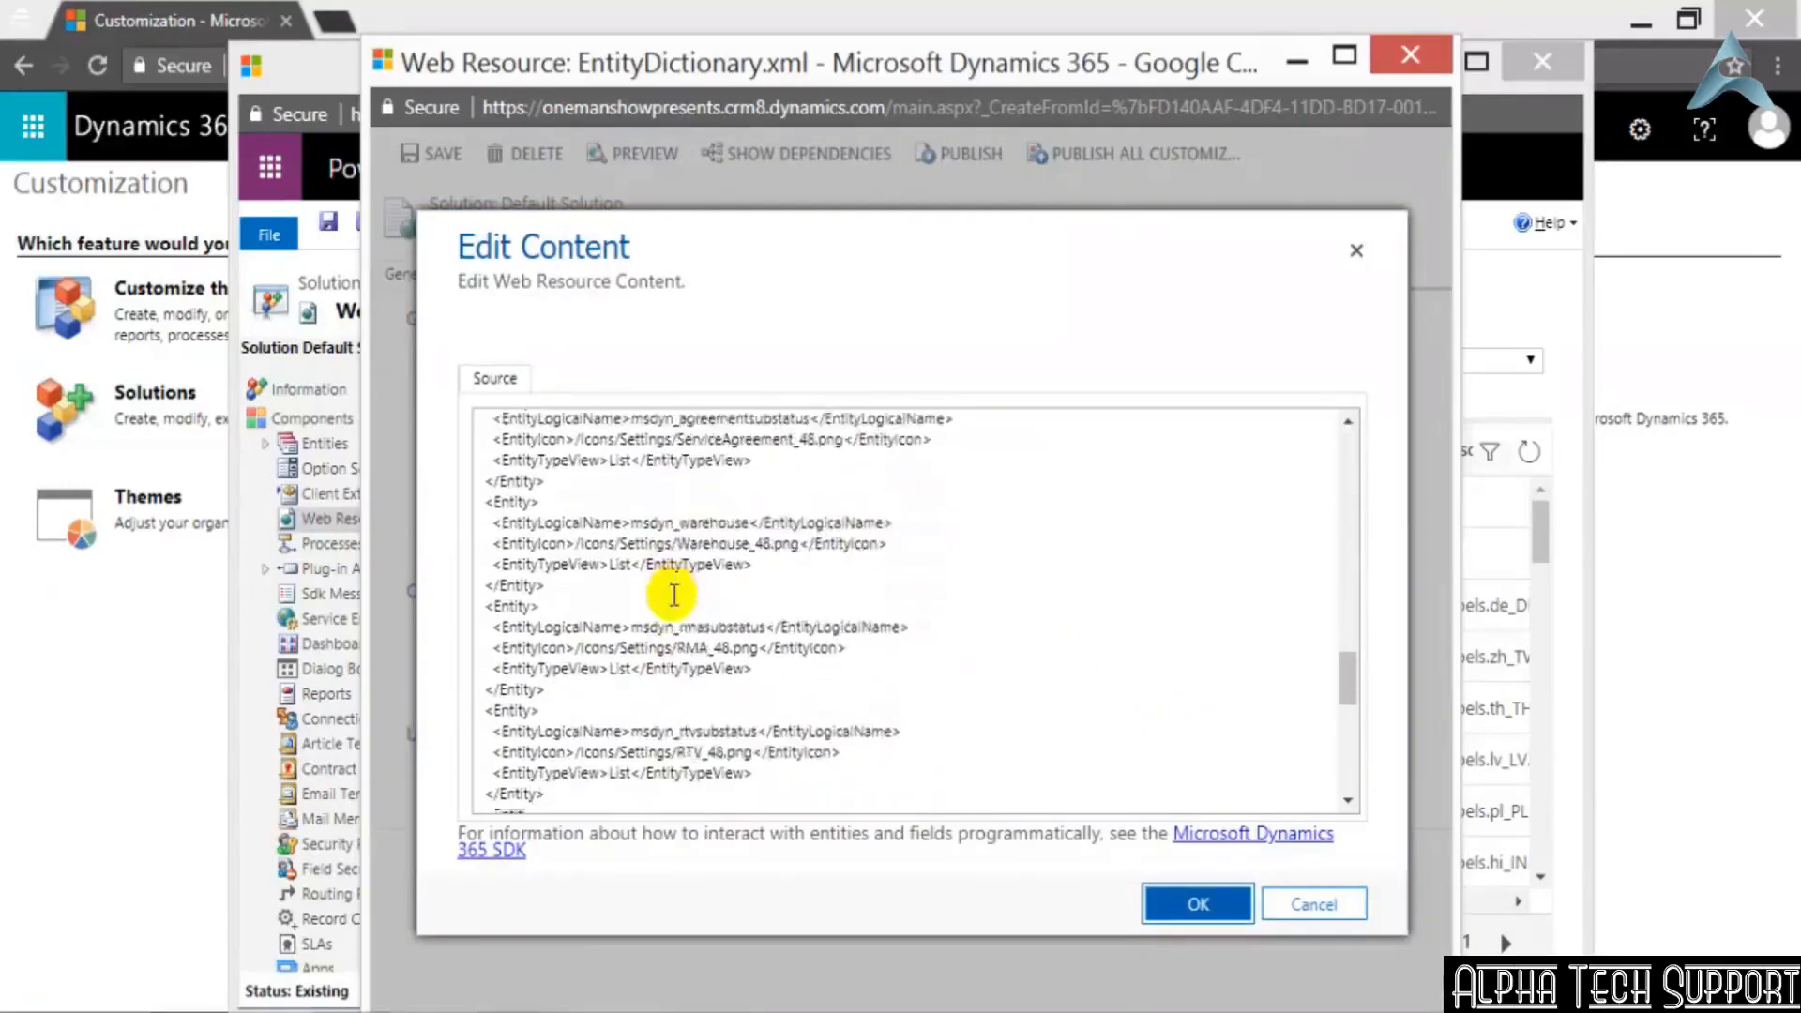
{"action": "scroll", "coordinate": [807, 735], "scroll_direction": "down", "scroll_amount": 2}
{"action": "scroll", "coordinate": [812, 737], "scroll_direction": "up", "scroll_amount": 17}
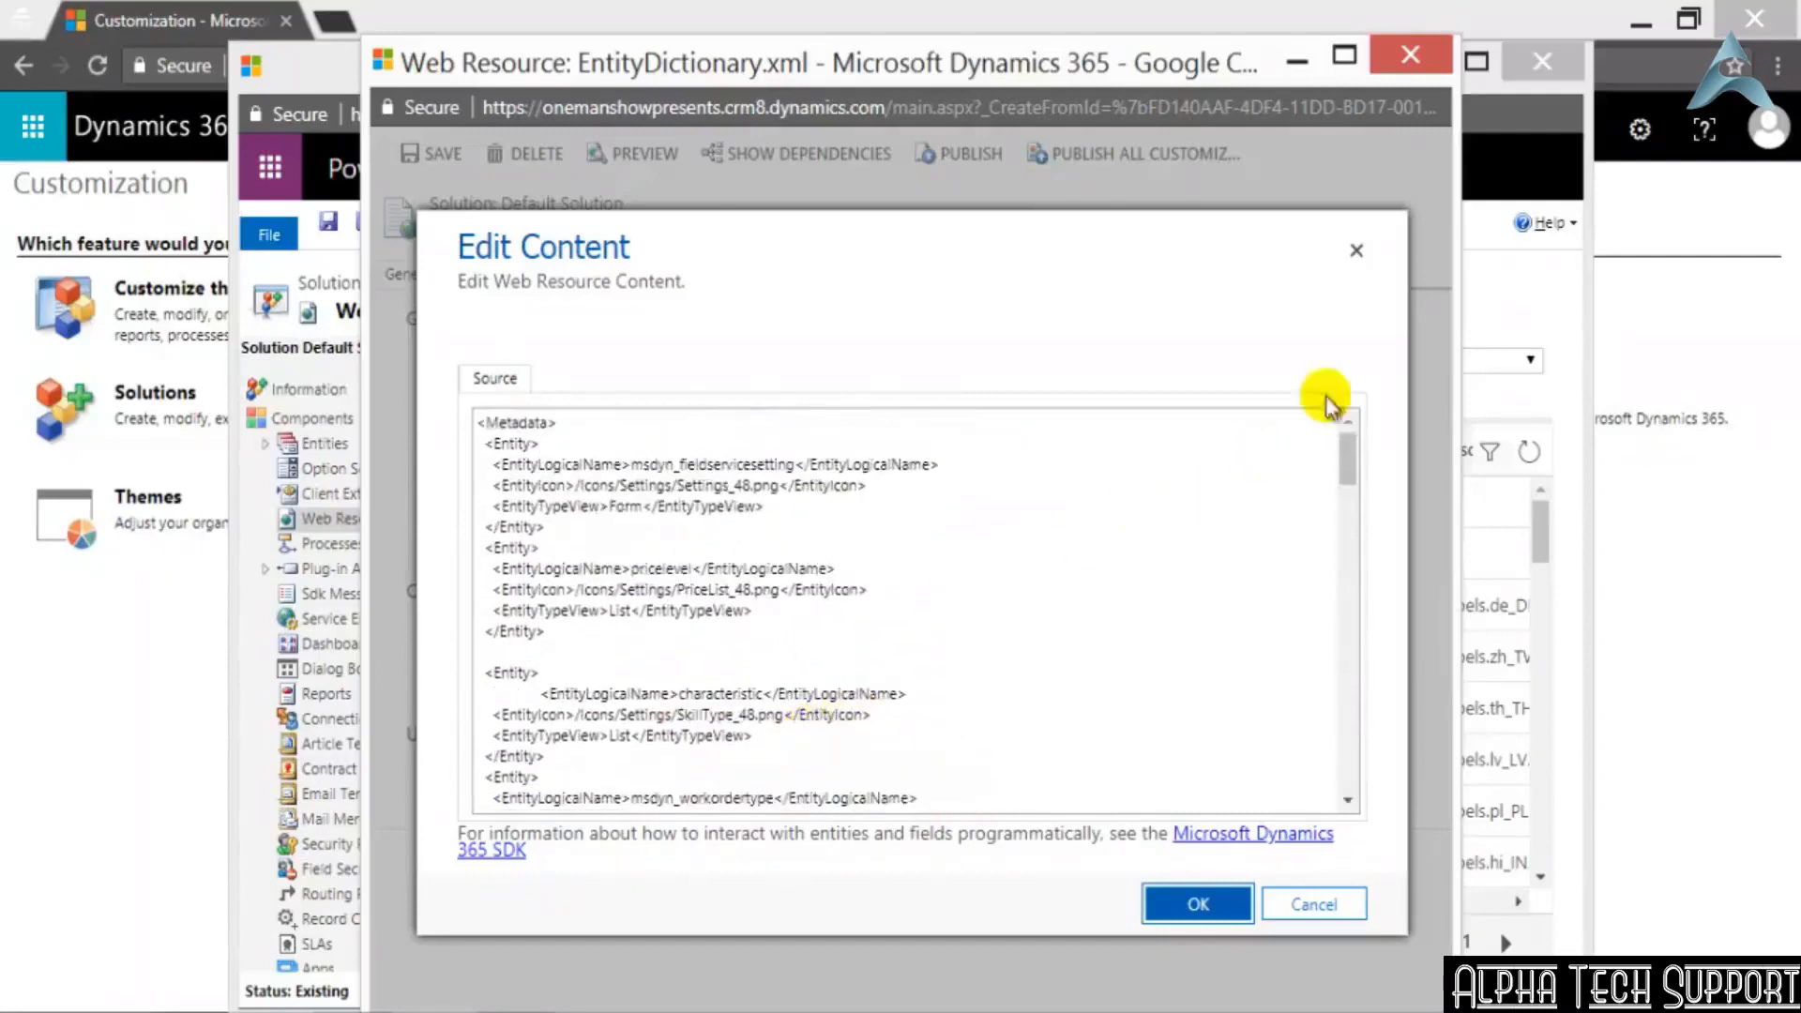
{"action": "left_click", "coordinate": [1356, 251]}
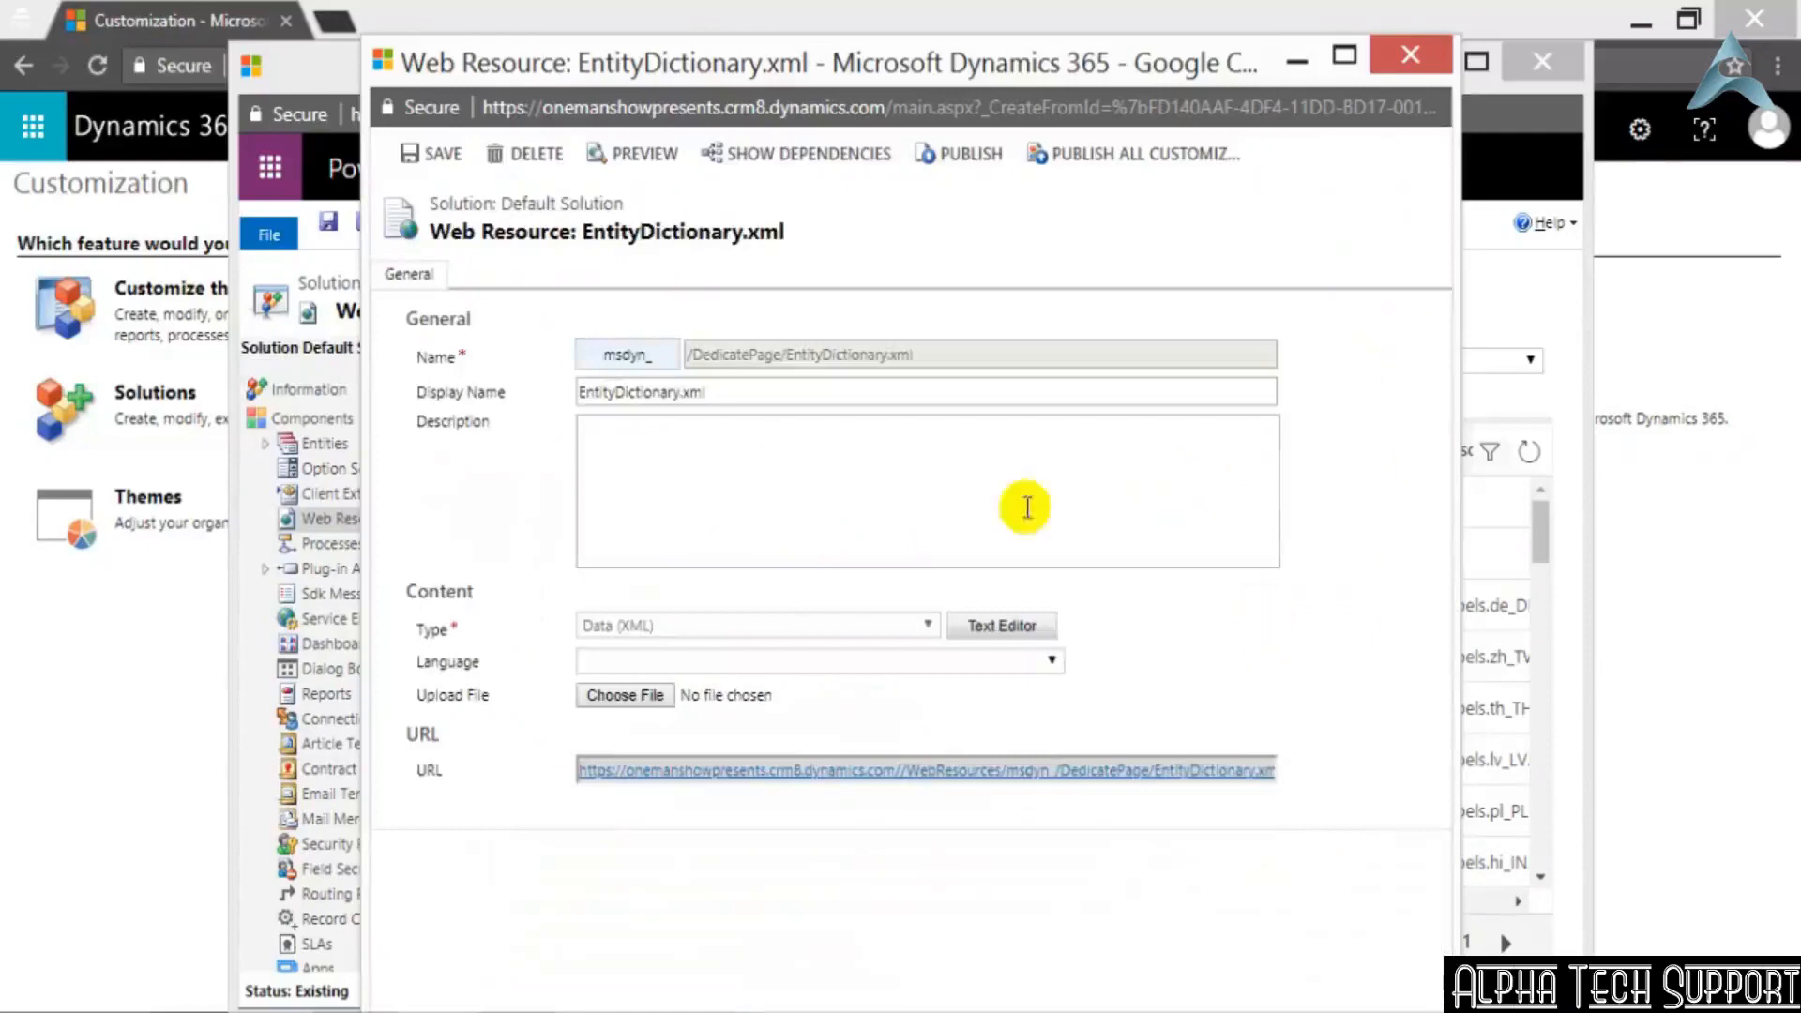
{"action": "left_click", "coordinate": [1410, 55]}
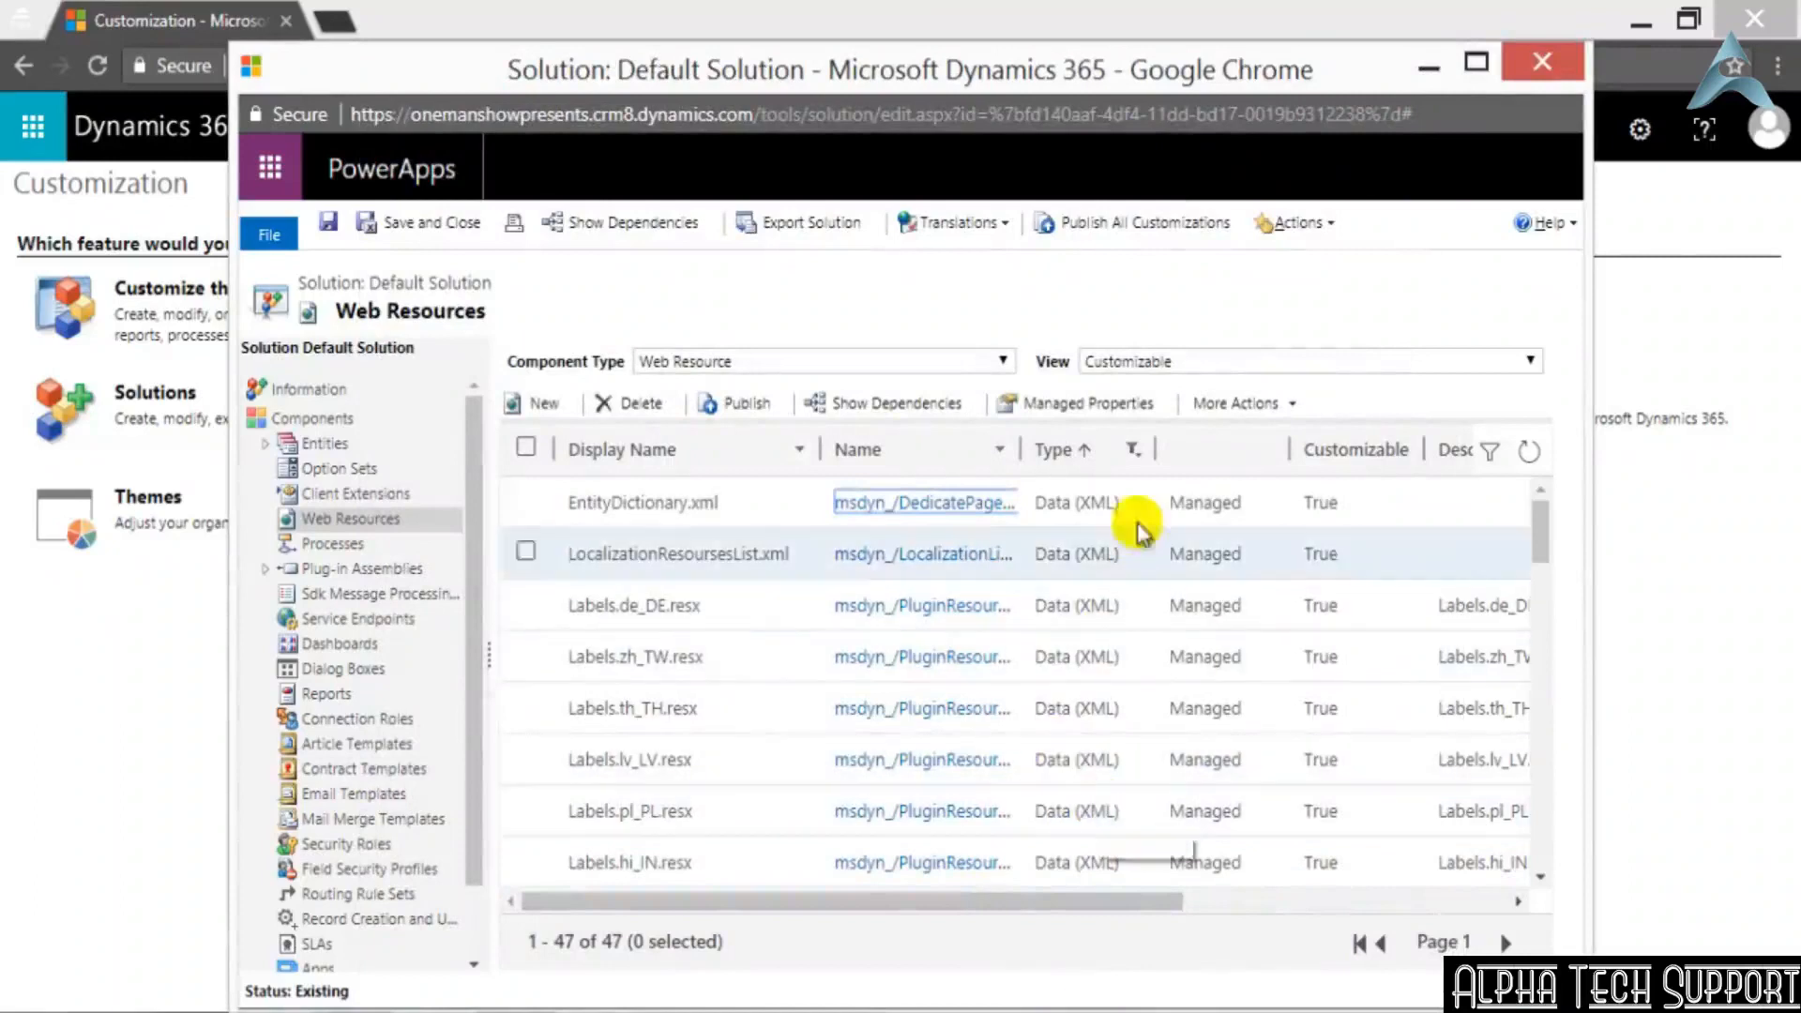
Change the web resources' Type filter to show only JPG format
{"action": "left_click", "coordinate": [1137, 452]}
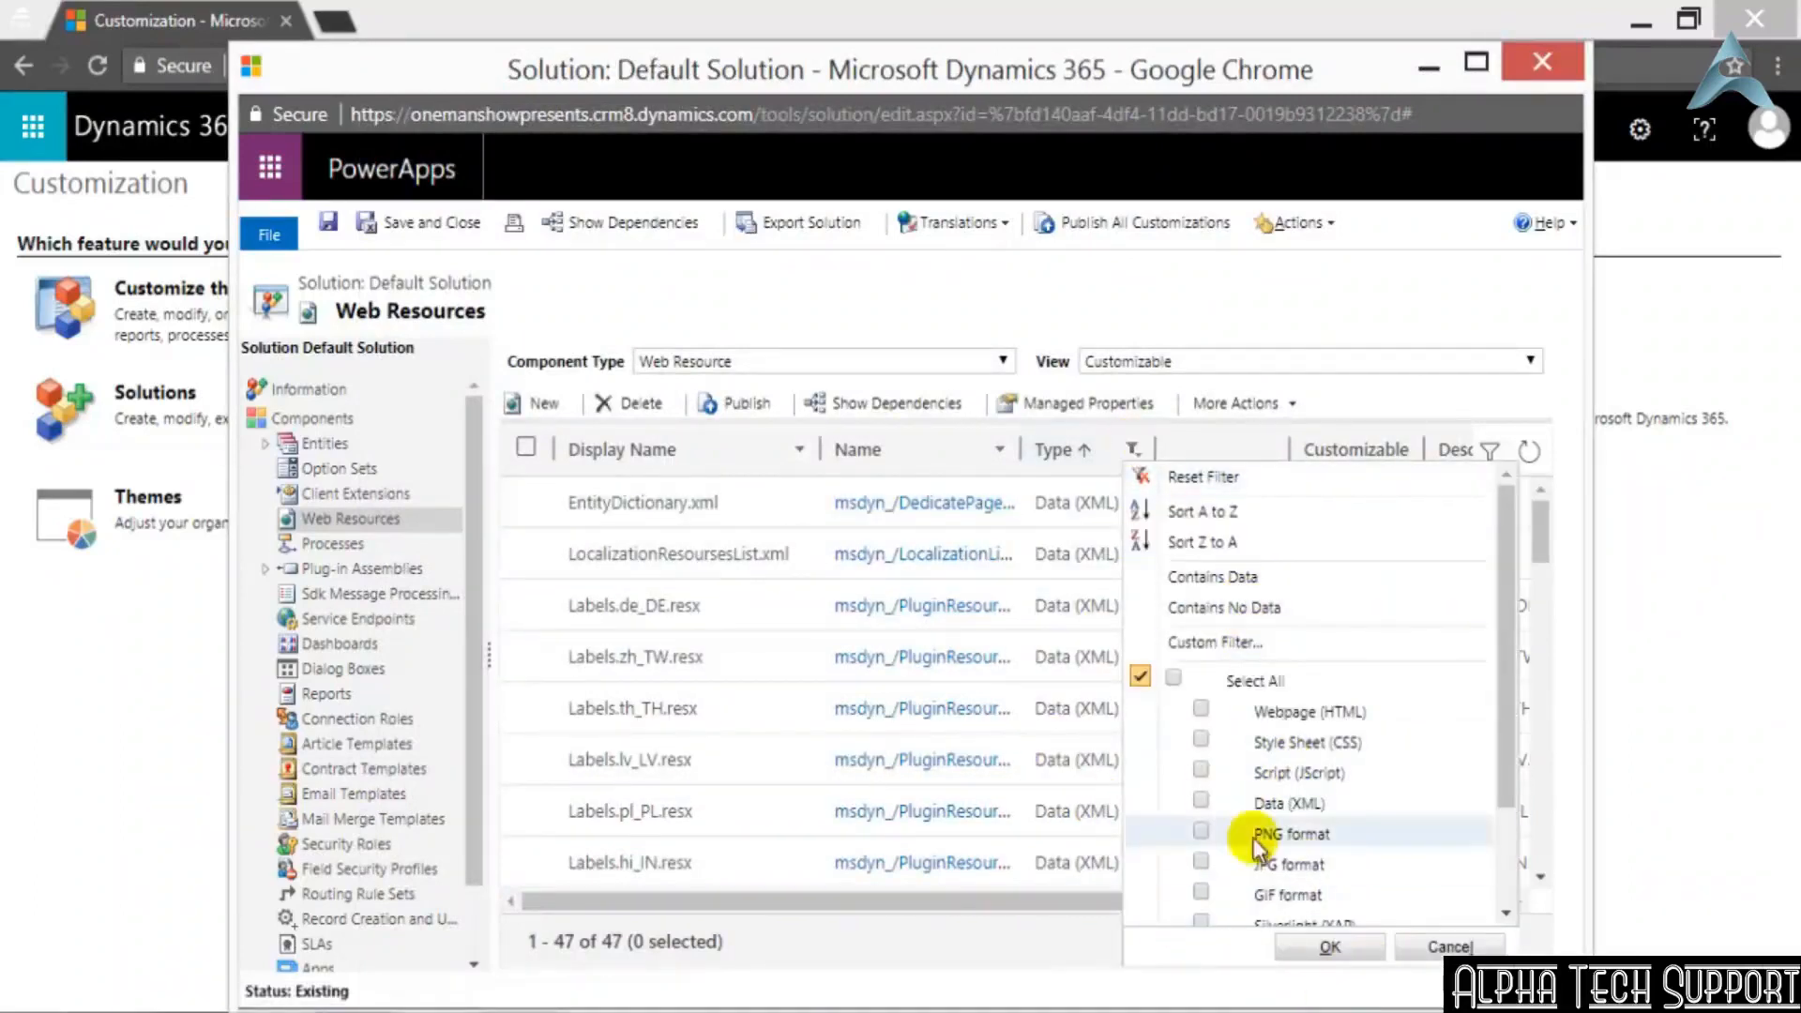
{"action": "scroll", "coordinate": [1253, 837], "scroll_direction": "down", "scroll_amount": 2}
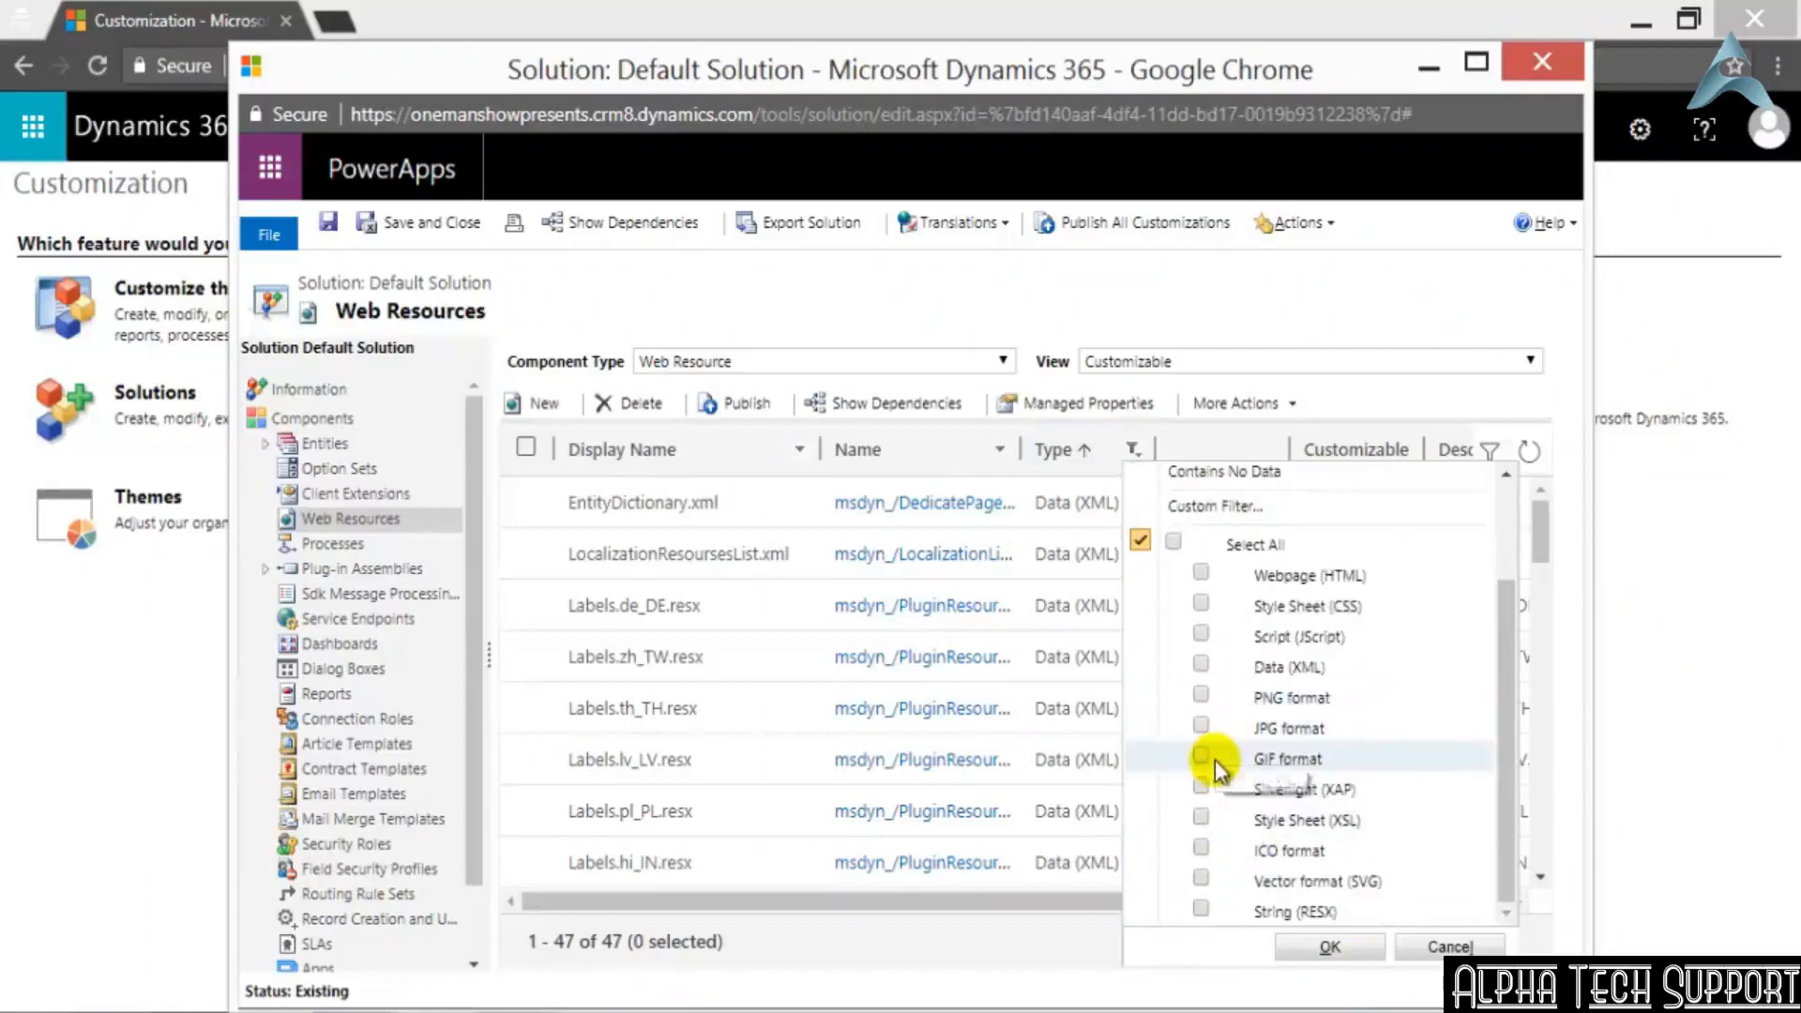
{"action": "left_click", "coordinate": [1201, 725]}
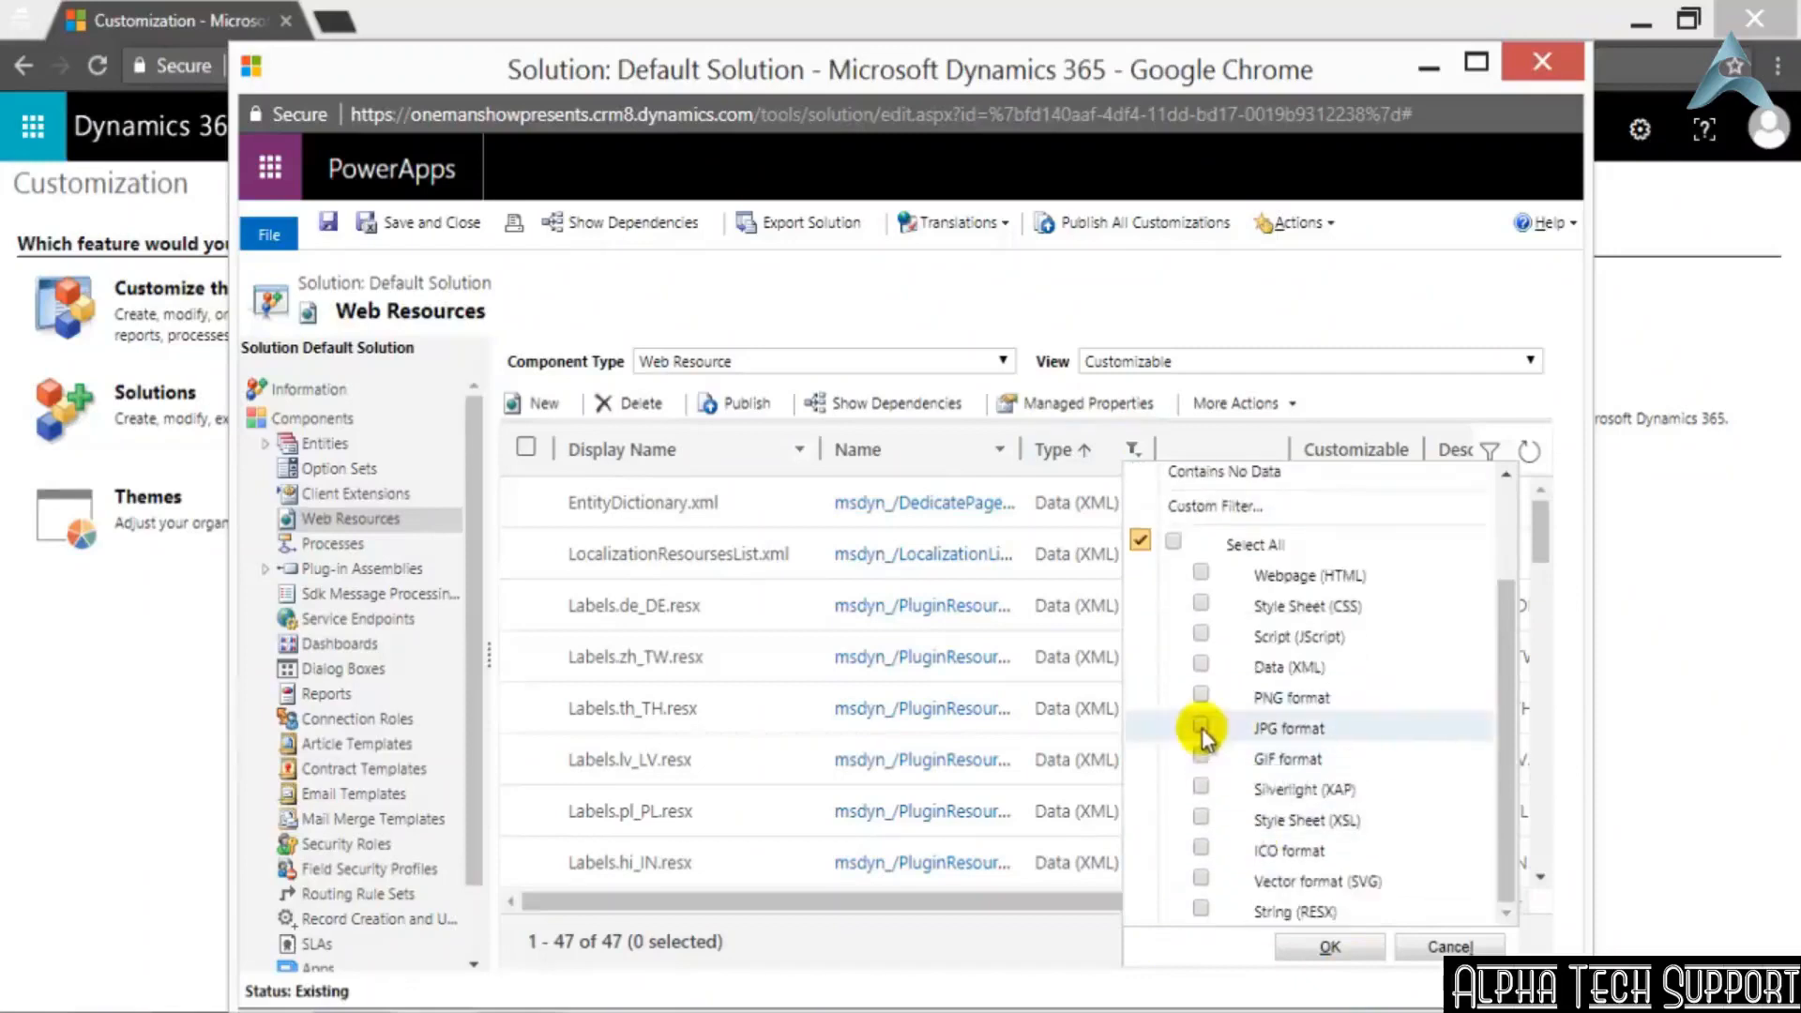
{"action": "left_click", "coordinate": [1333, 947]}
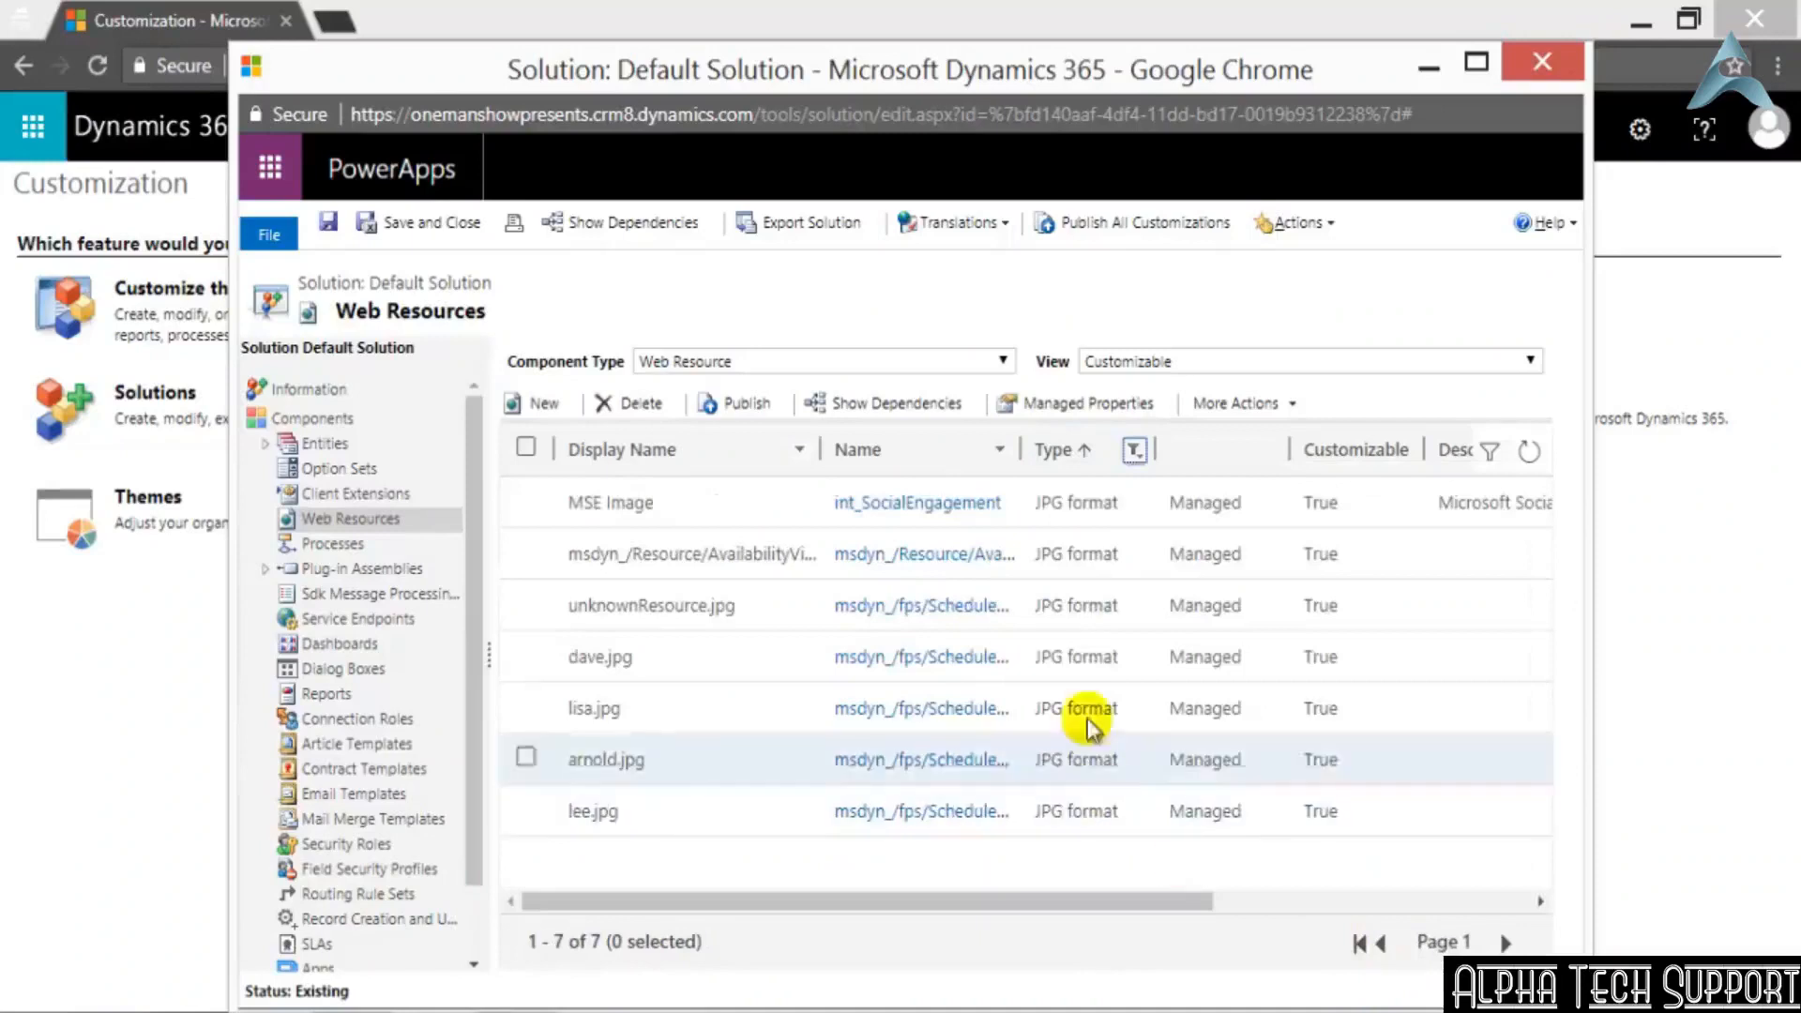
Open the MSE Image web resource, preview its picture, and close both windows
{"action": "left_click", "coordinate": [902, 515]}
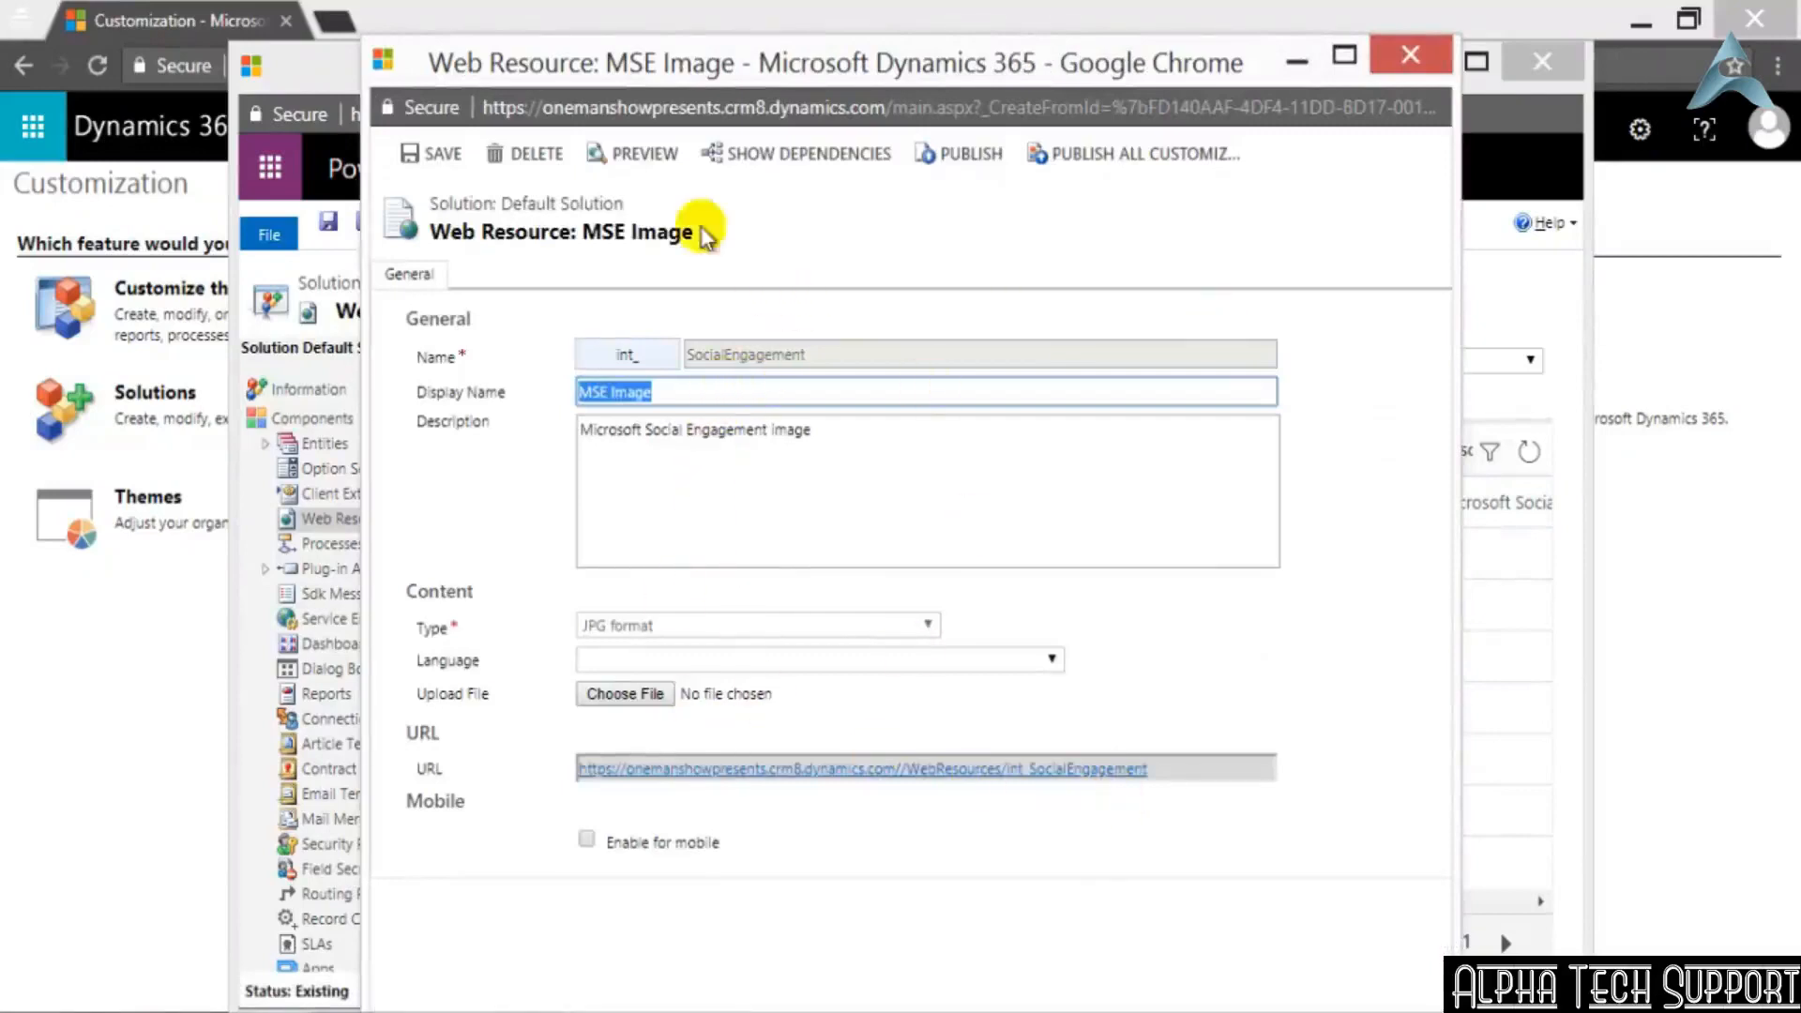
{"action": "left_click", "coordinate": [641, 167]}
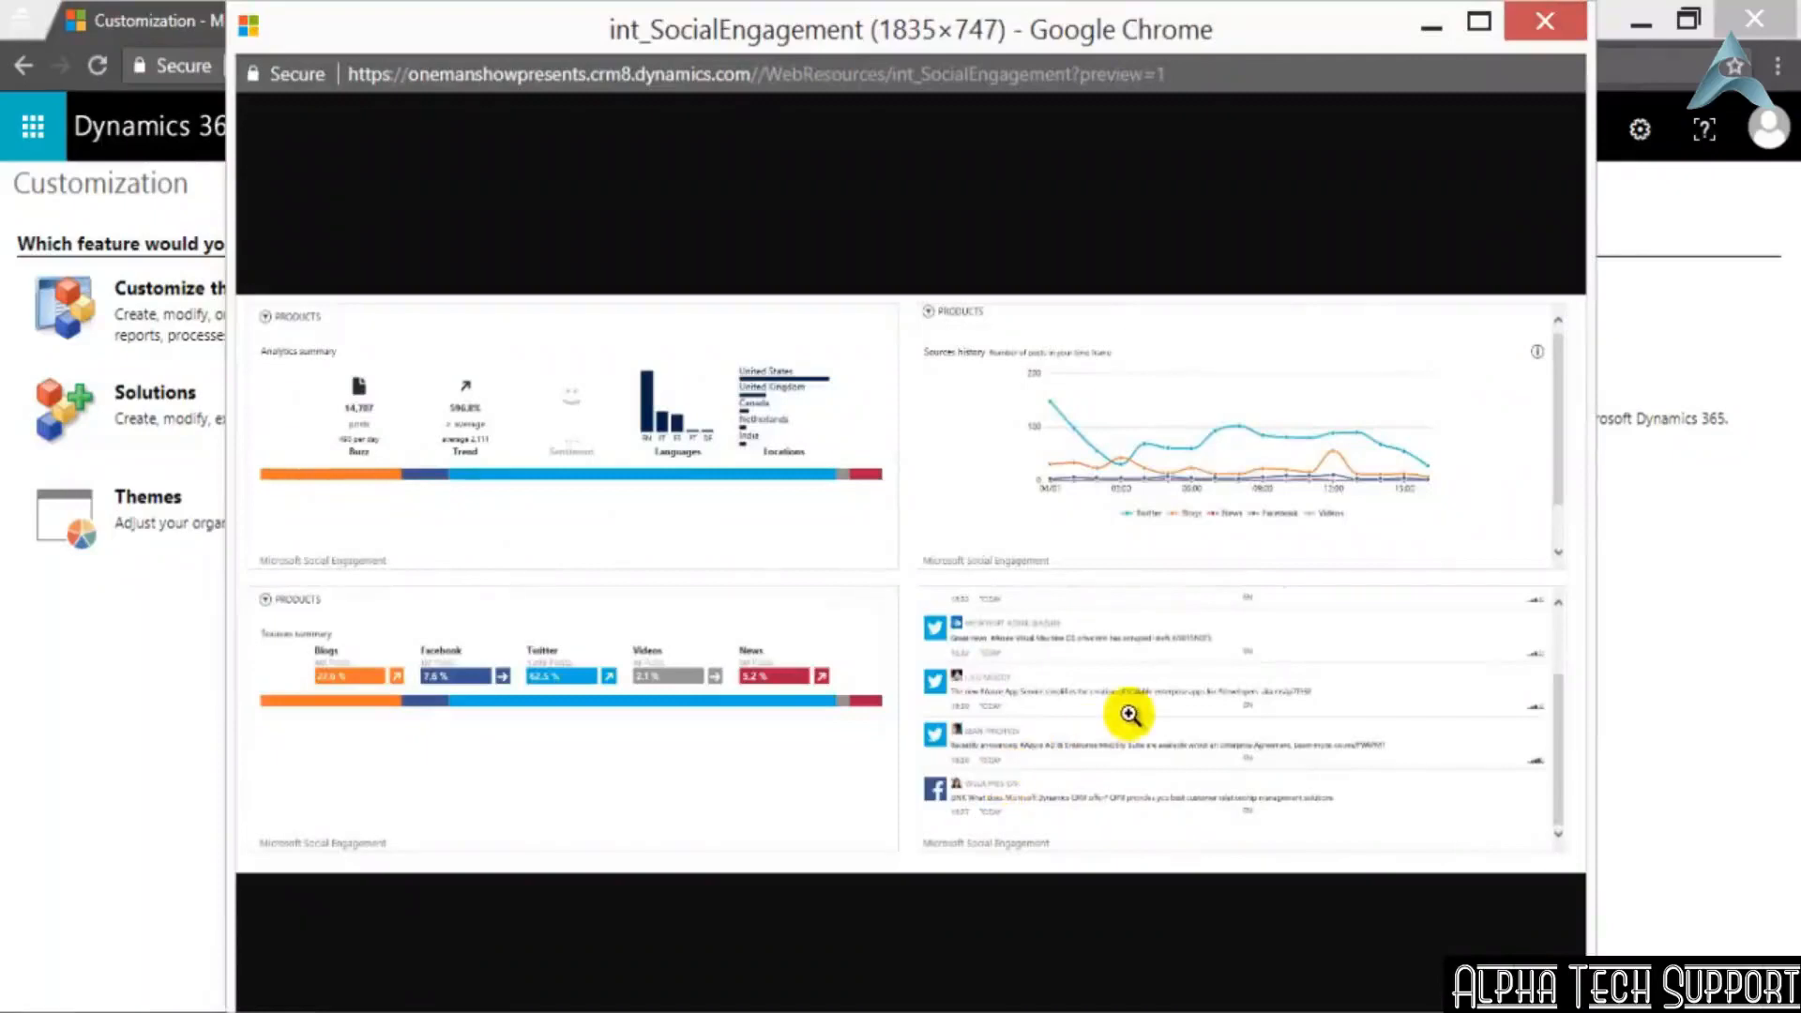
{"action": "left_click", "coordinate": [1546, 30]}
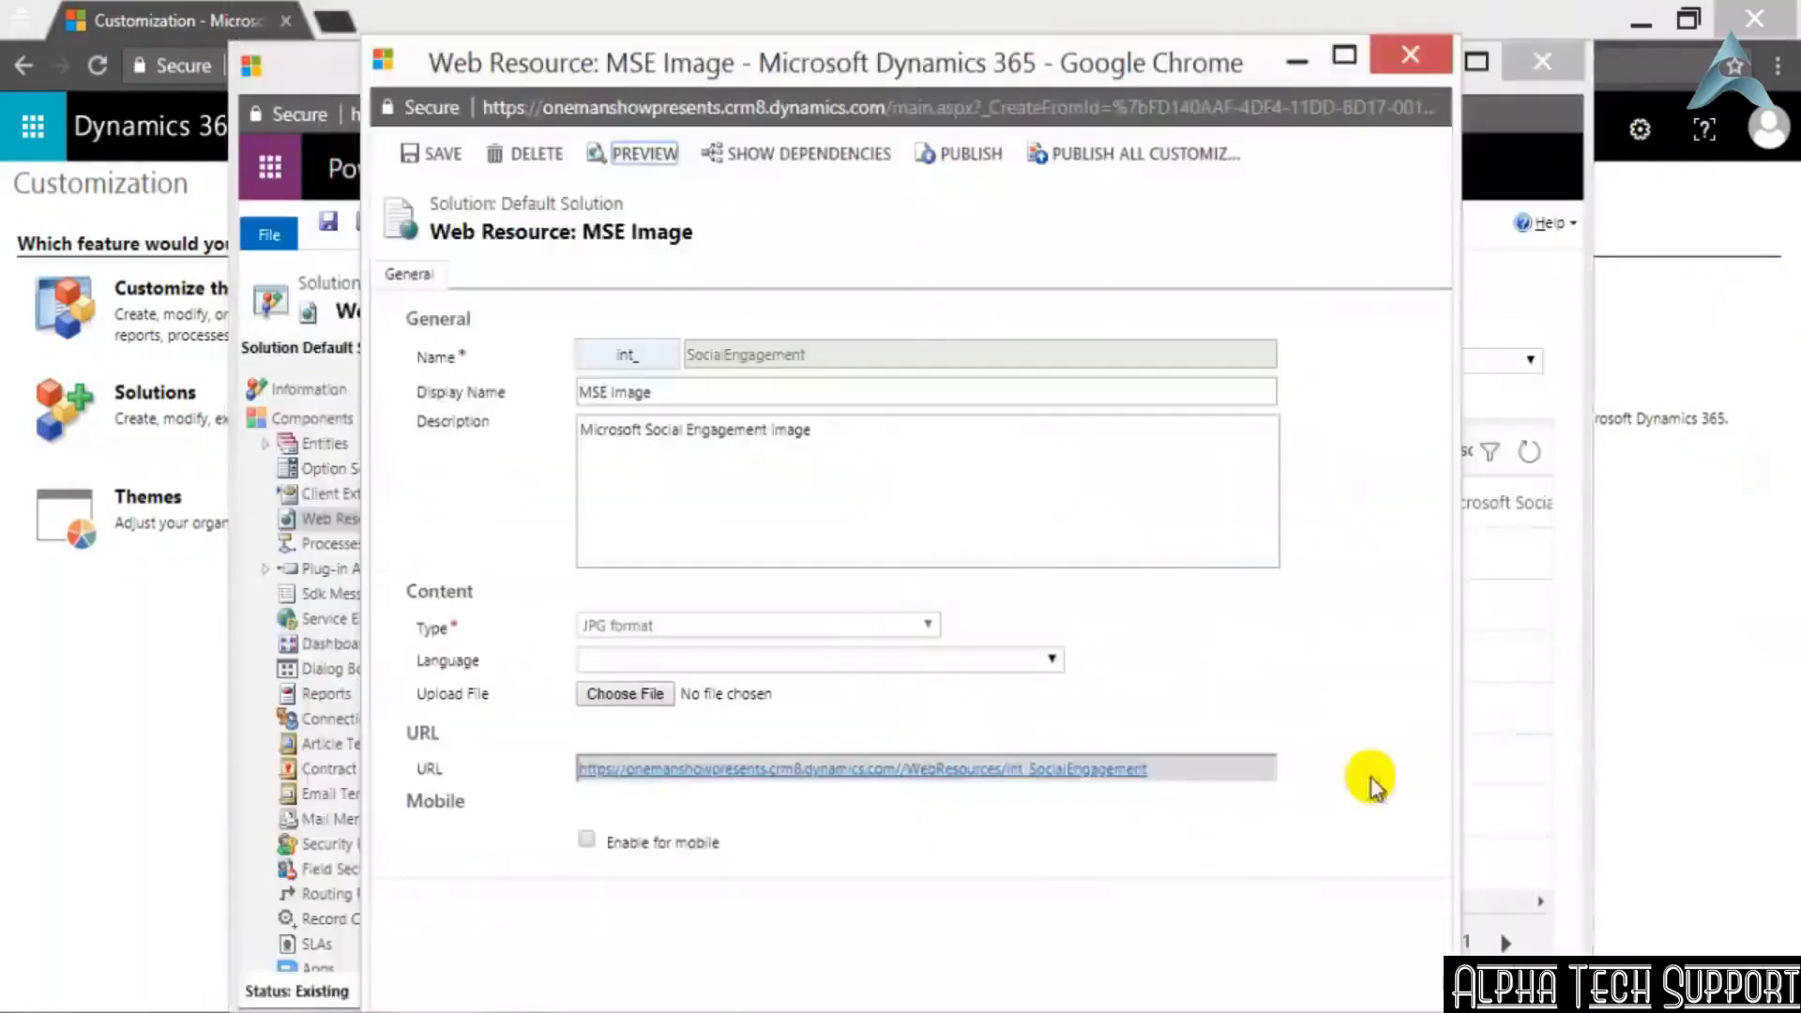
{"action": "left_click", "coordinate": [1406, 64]}
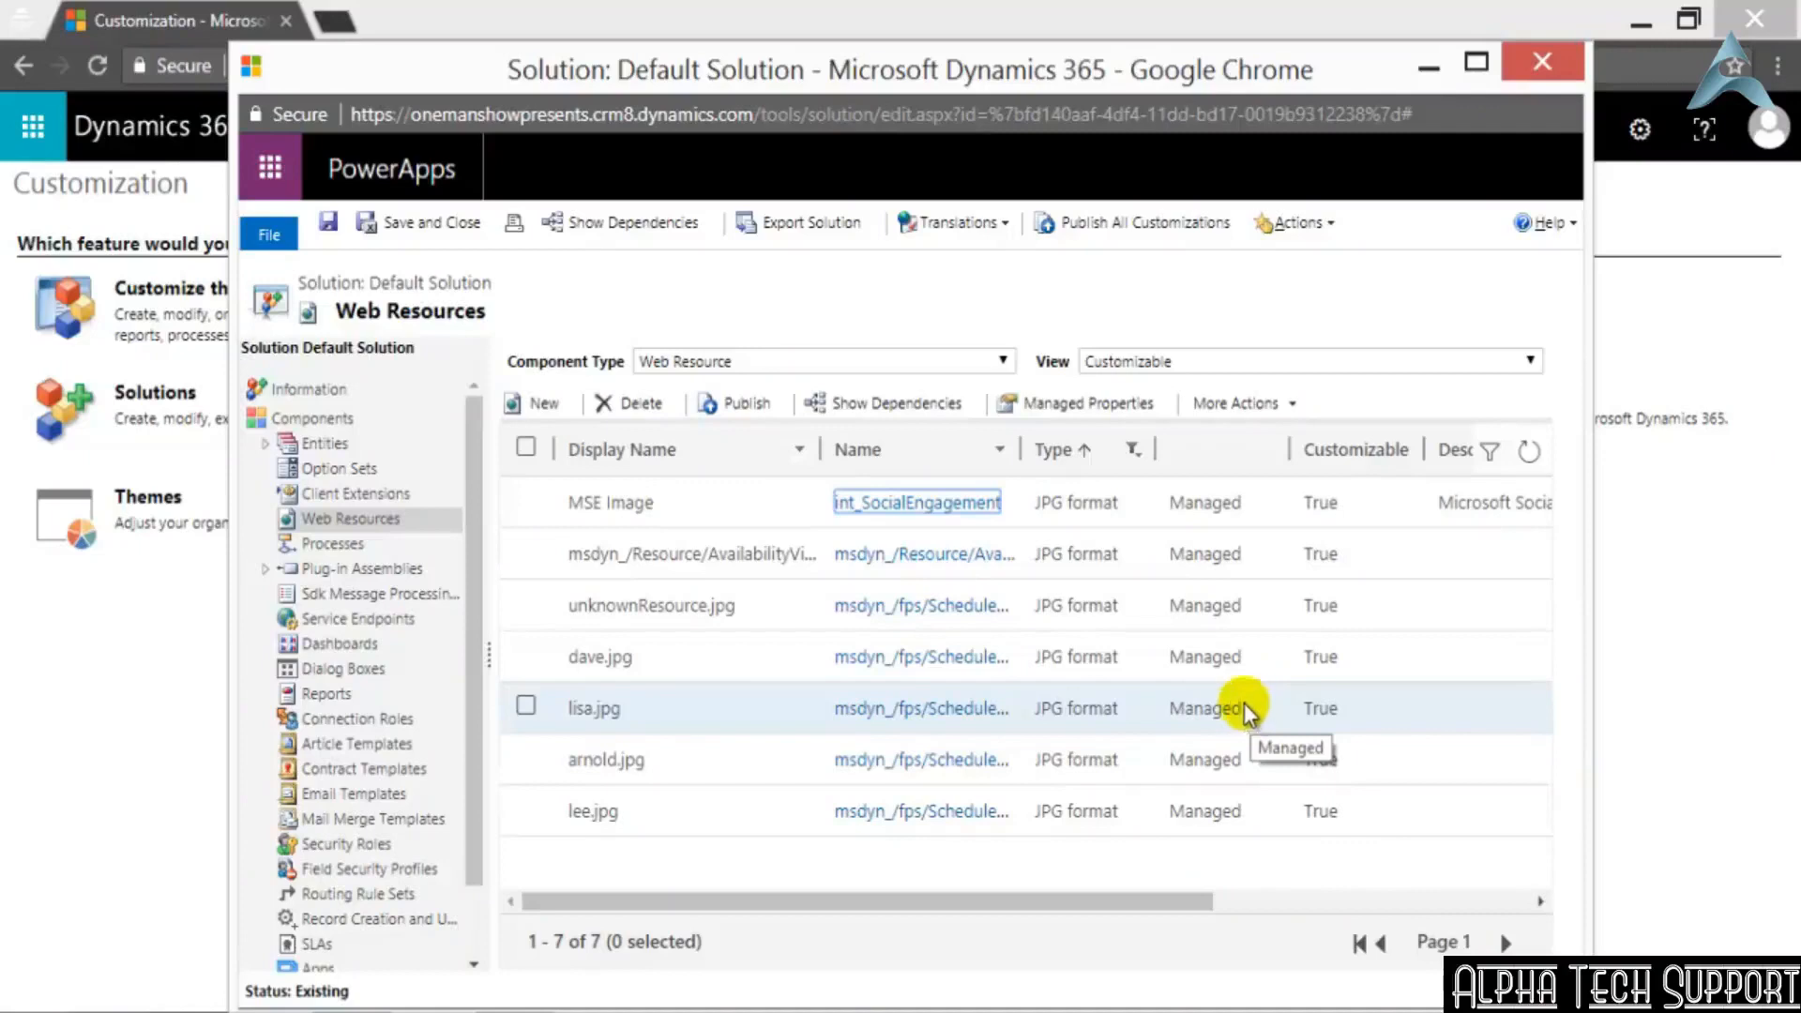
Replace JPG format with Silverlight (XAP) in the web resources' Type filter
{"action": "left_click", "coordinate": [1134, 449]}
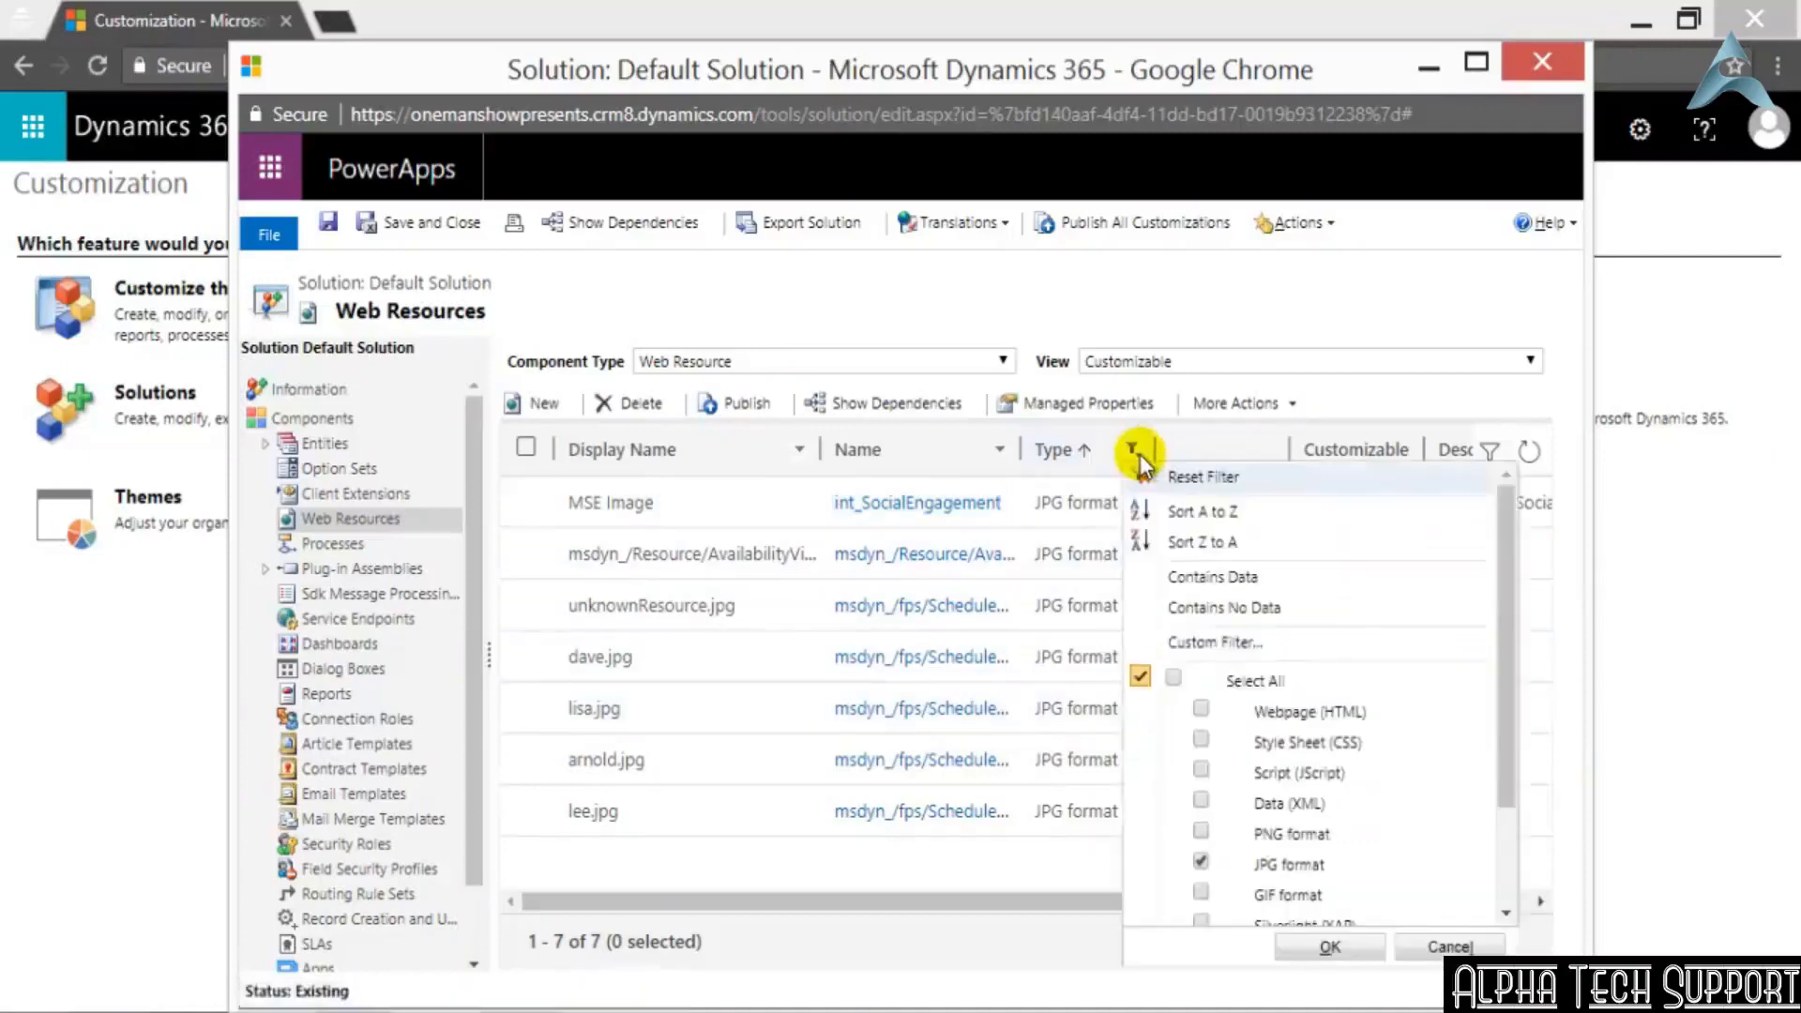
{"action": "scroll", "coordinate": [1472, 814], "scroll_direction": "down", "scroll_amount": 2}
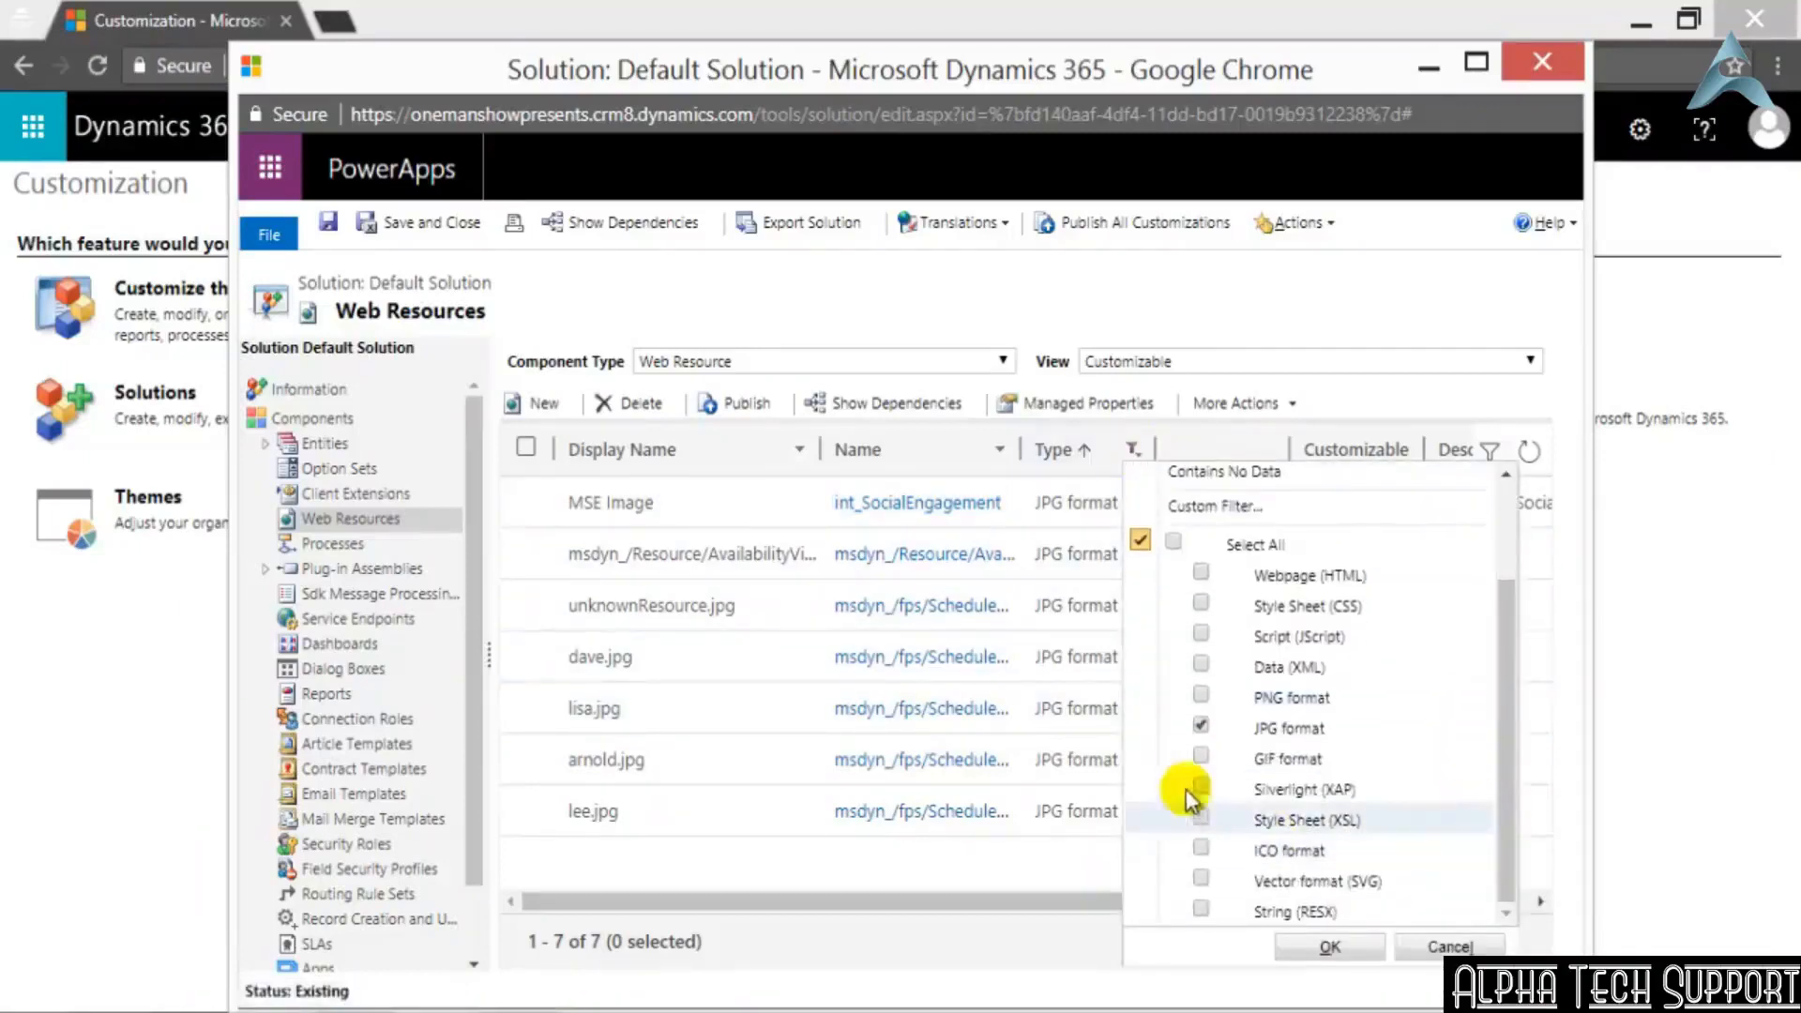
{"action": "left_click", "coordinate": [1200, 727]}
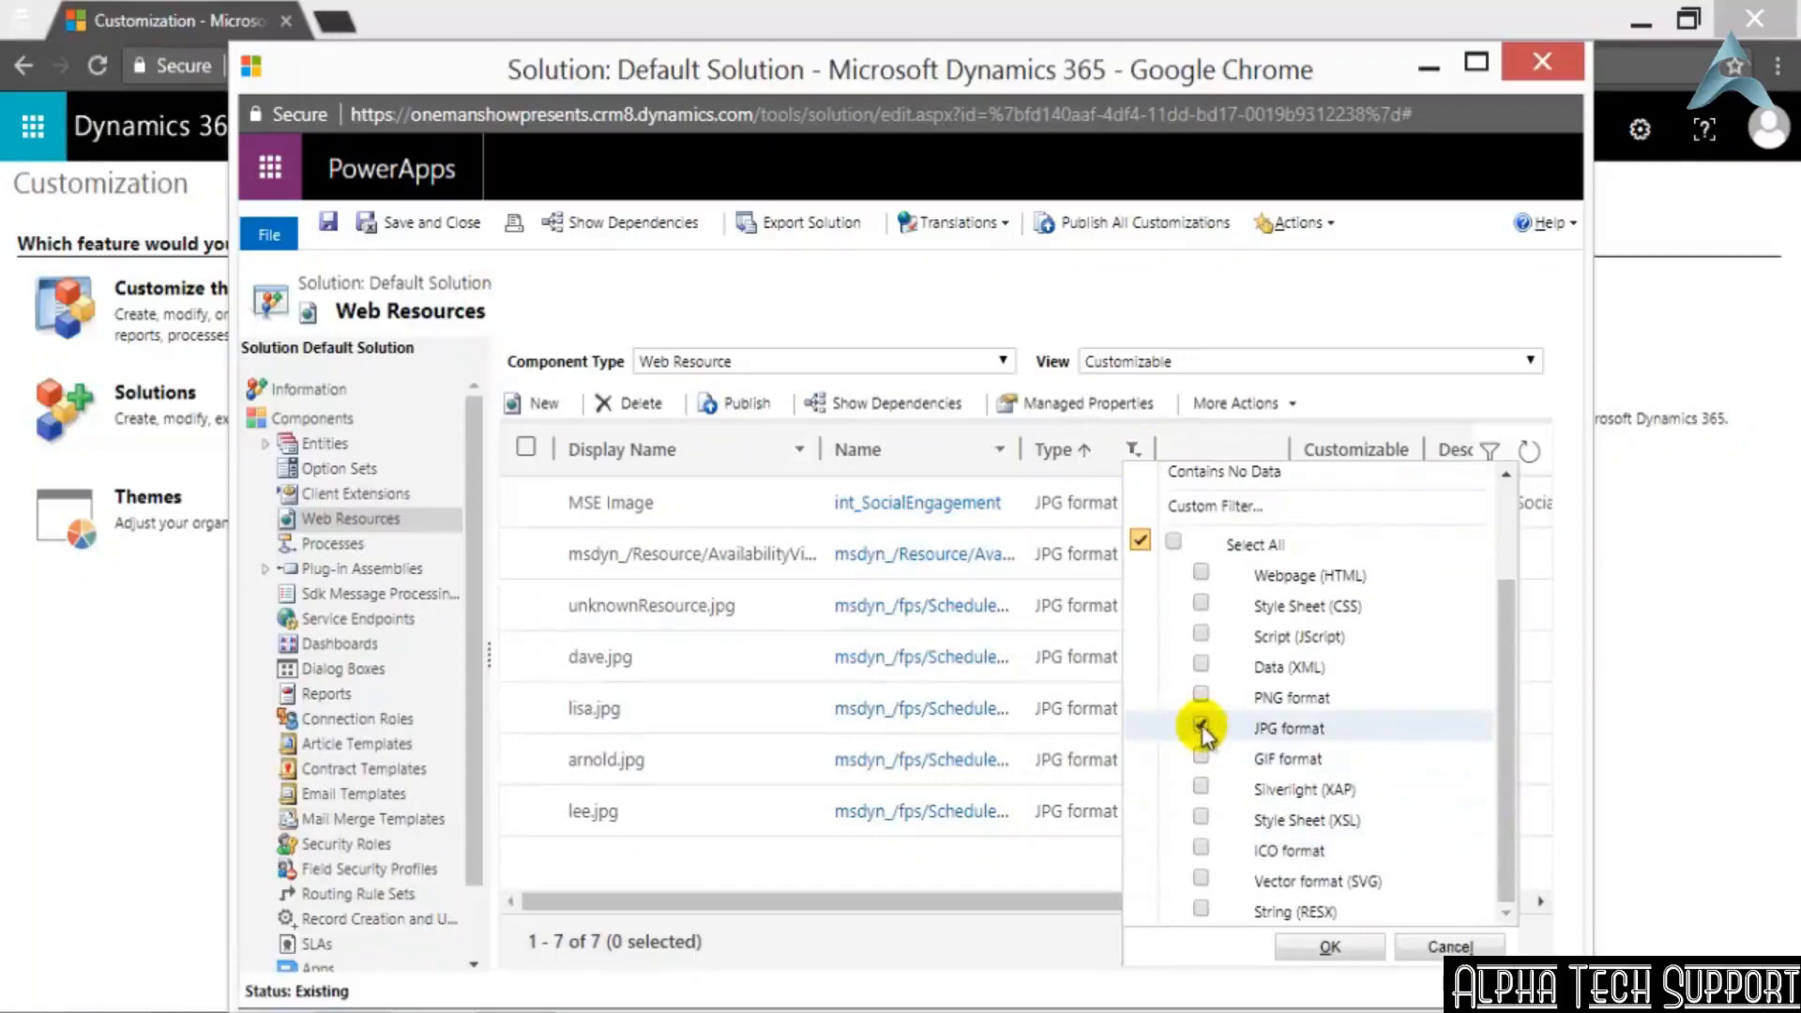
{"action": "left_click", "coordinate": [1201, 788]}
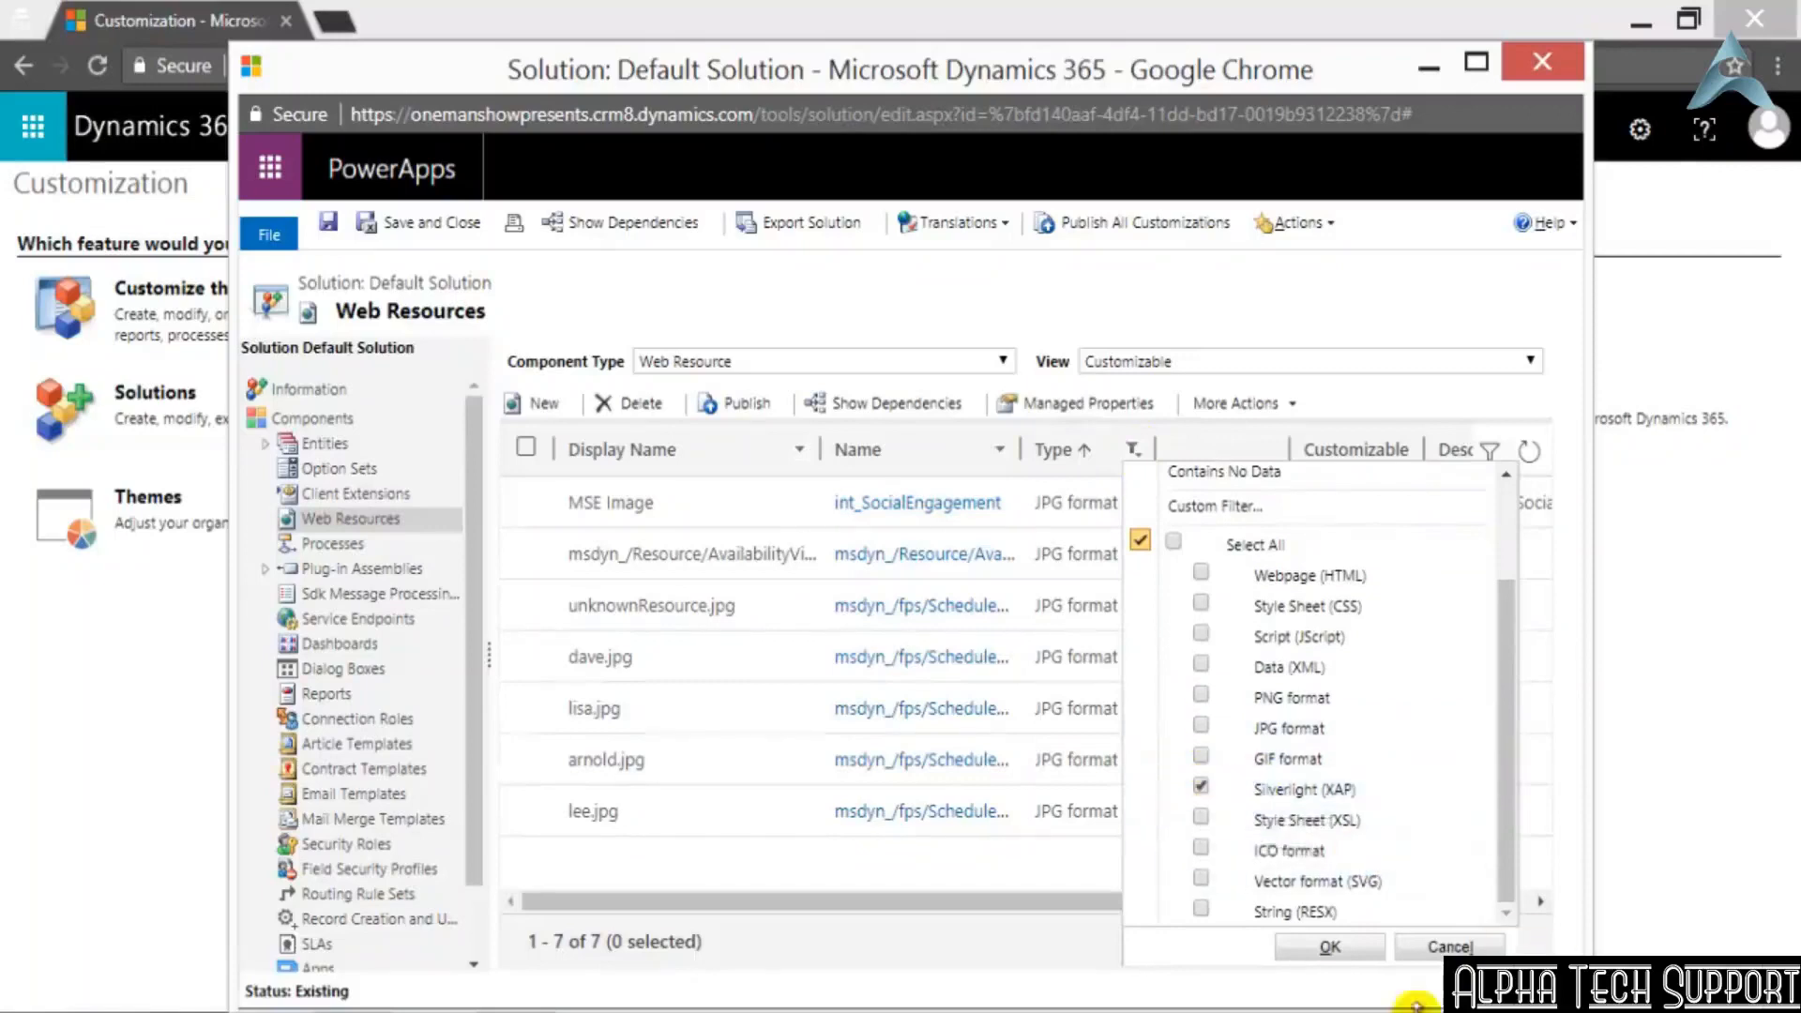
{"action": "left_click", "coordinate": [1332, 947]}
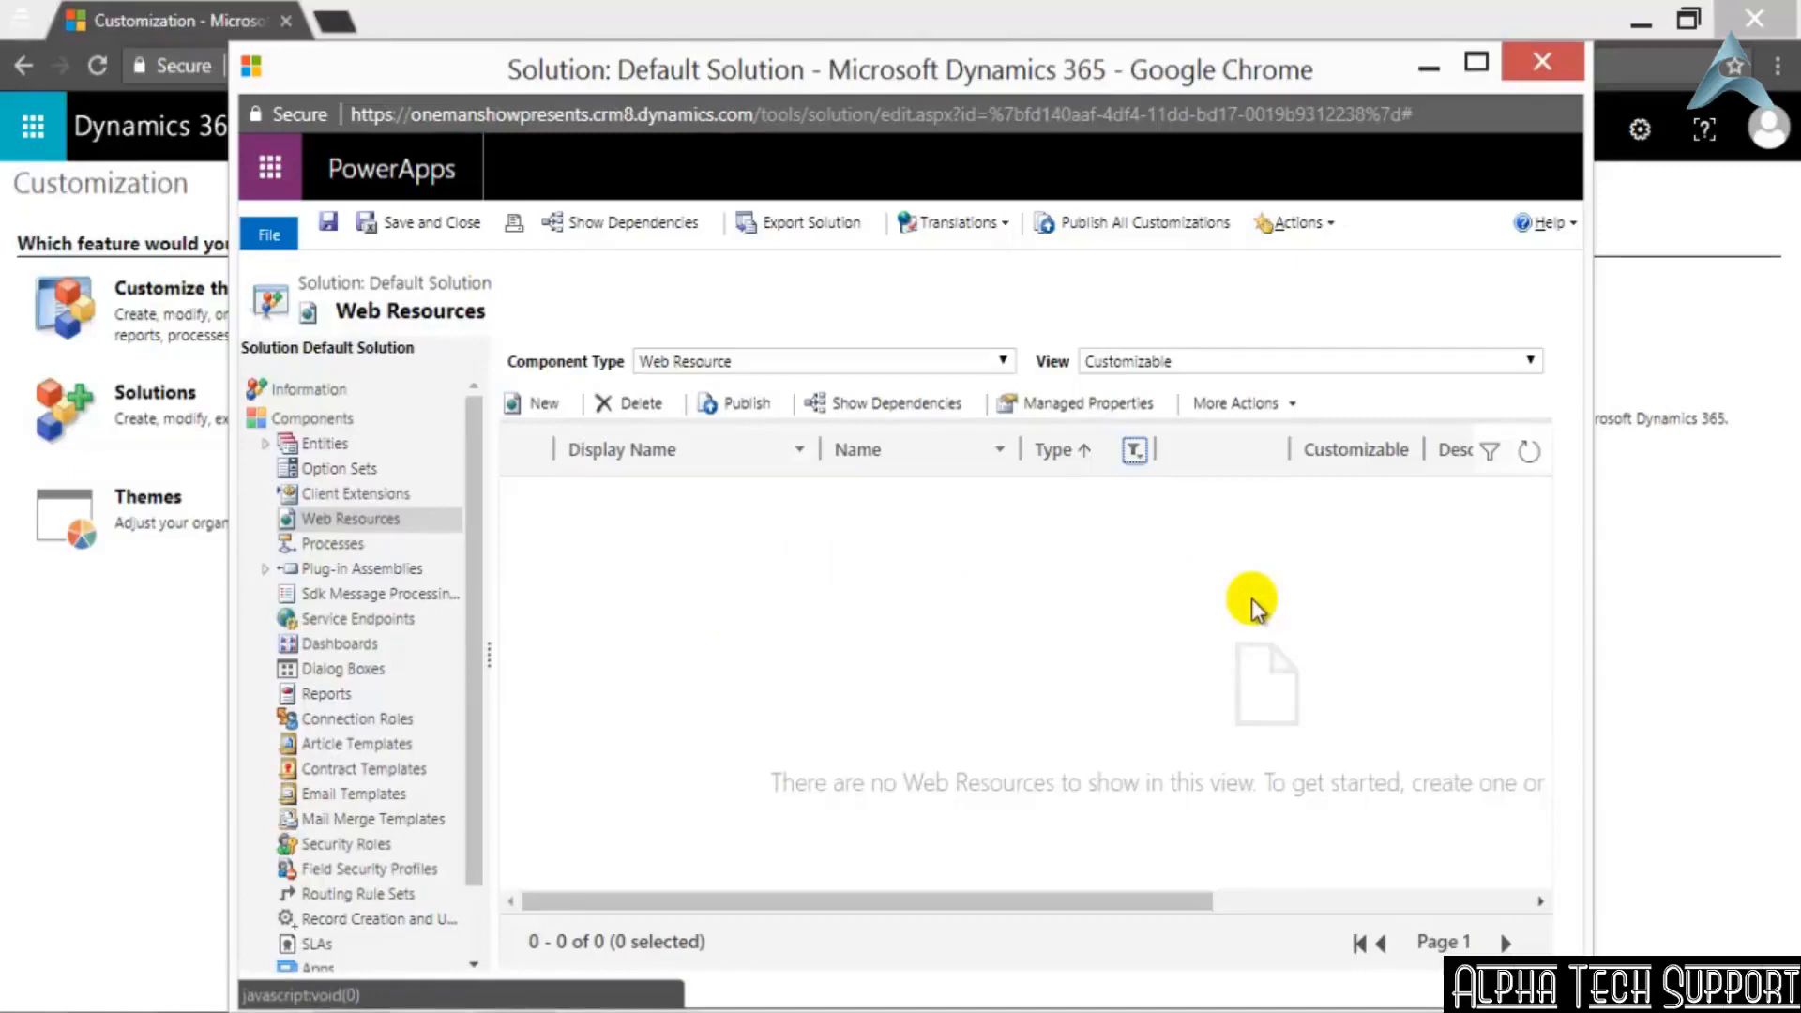
Replace Silverlight (XAP) with Style Sheet (XSL) in the web resources' Type filter
{"action": "left_click", "coordinate": [1136, 454]}
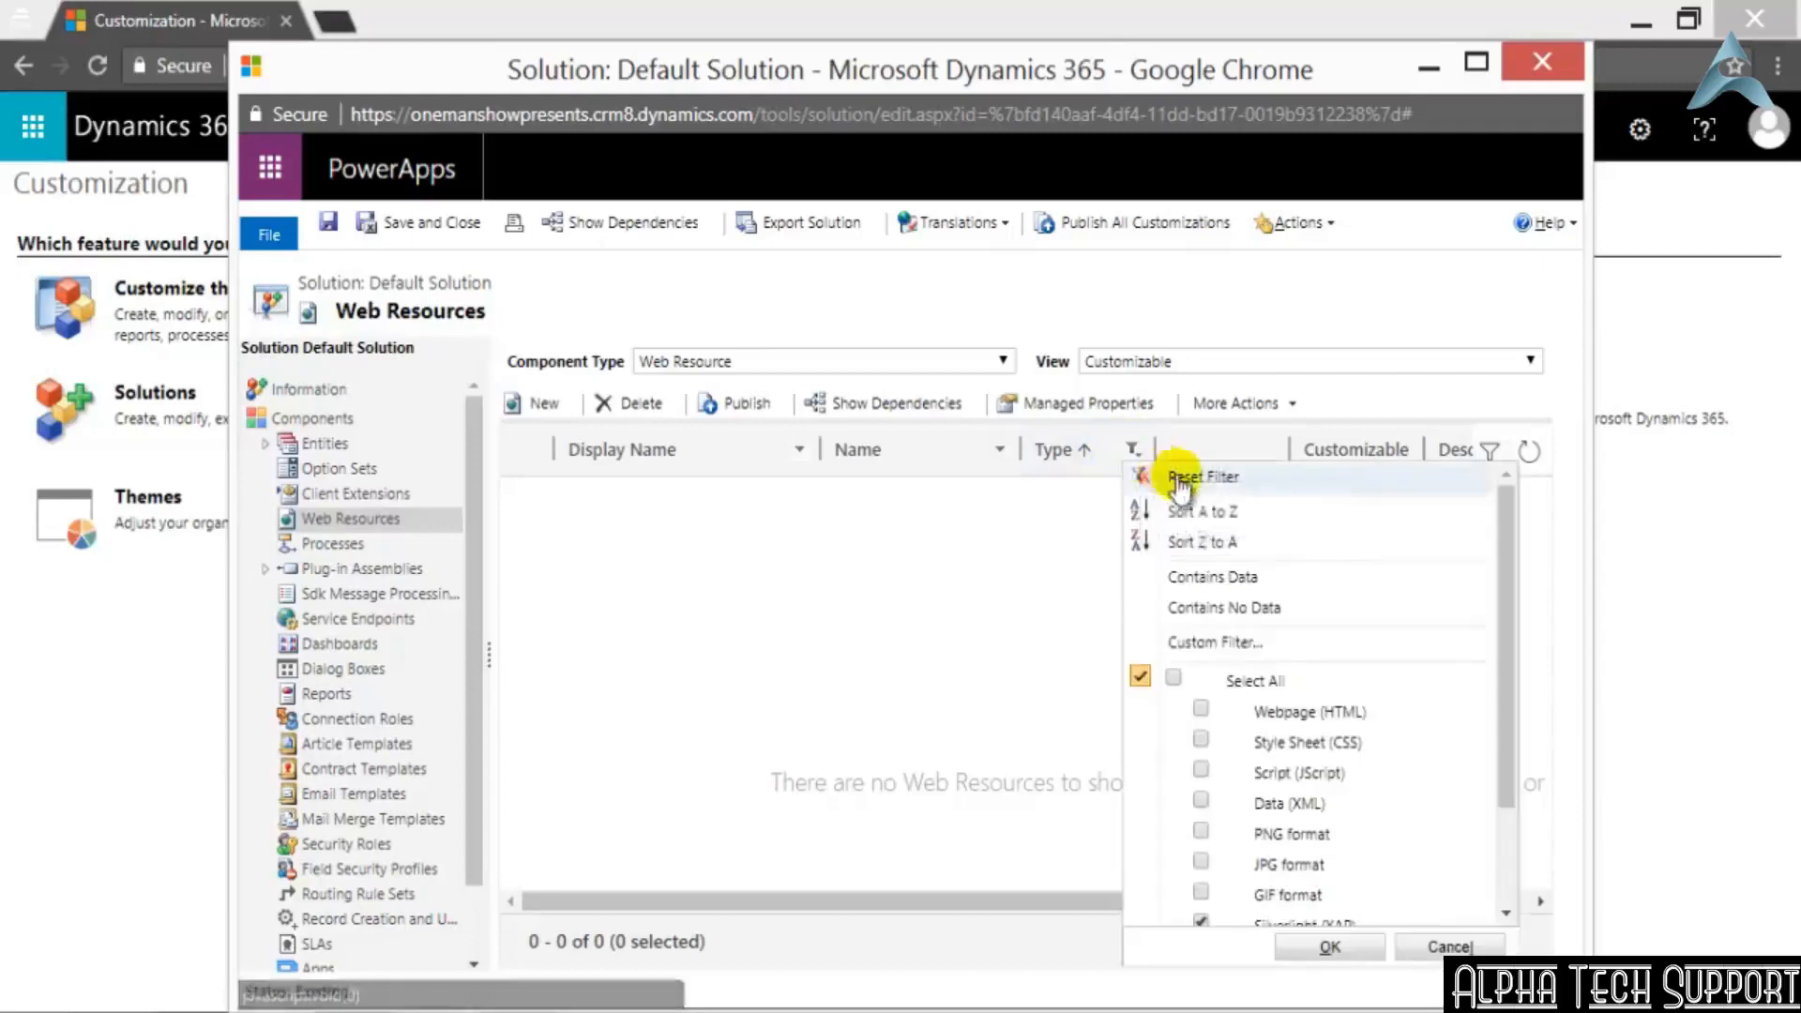
{"action": "scroll", "coordinate": [1238, 898], "scroll_direction": "down", "scroll_amount": 2}
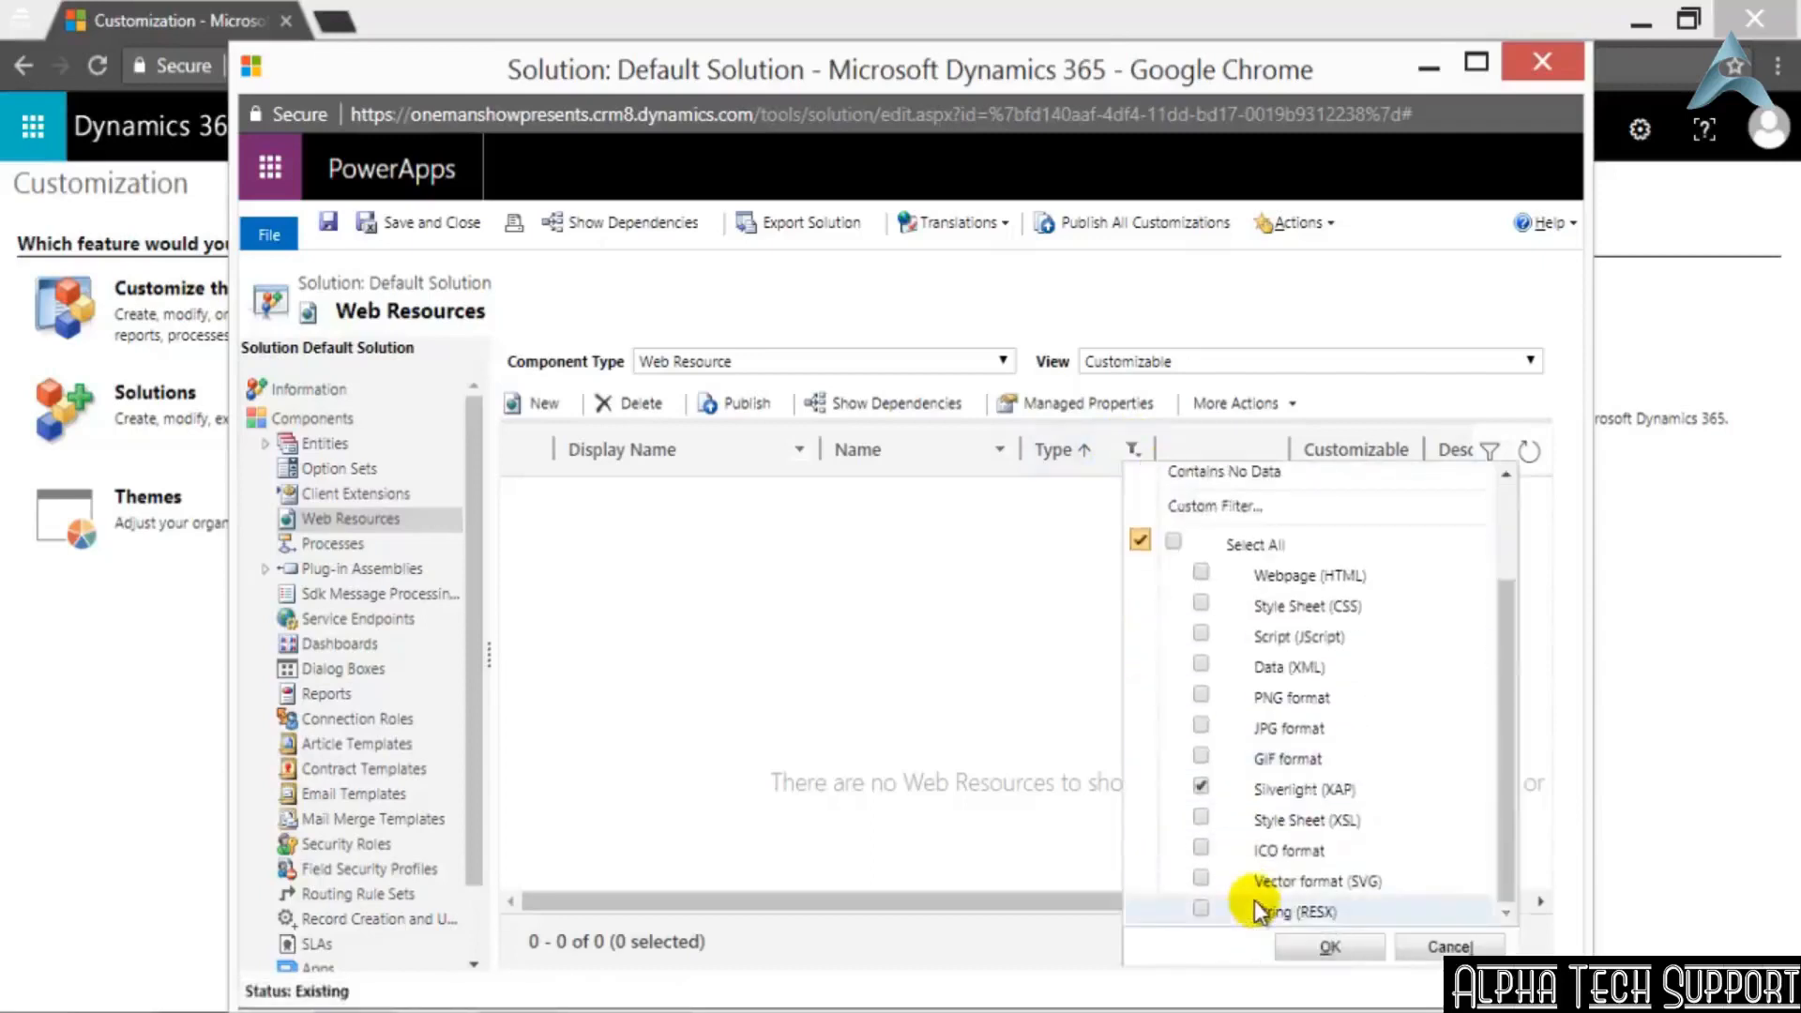
{"action": "left_click", "coordinate": [1201, 818]}
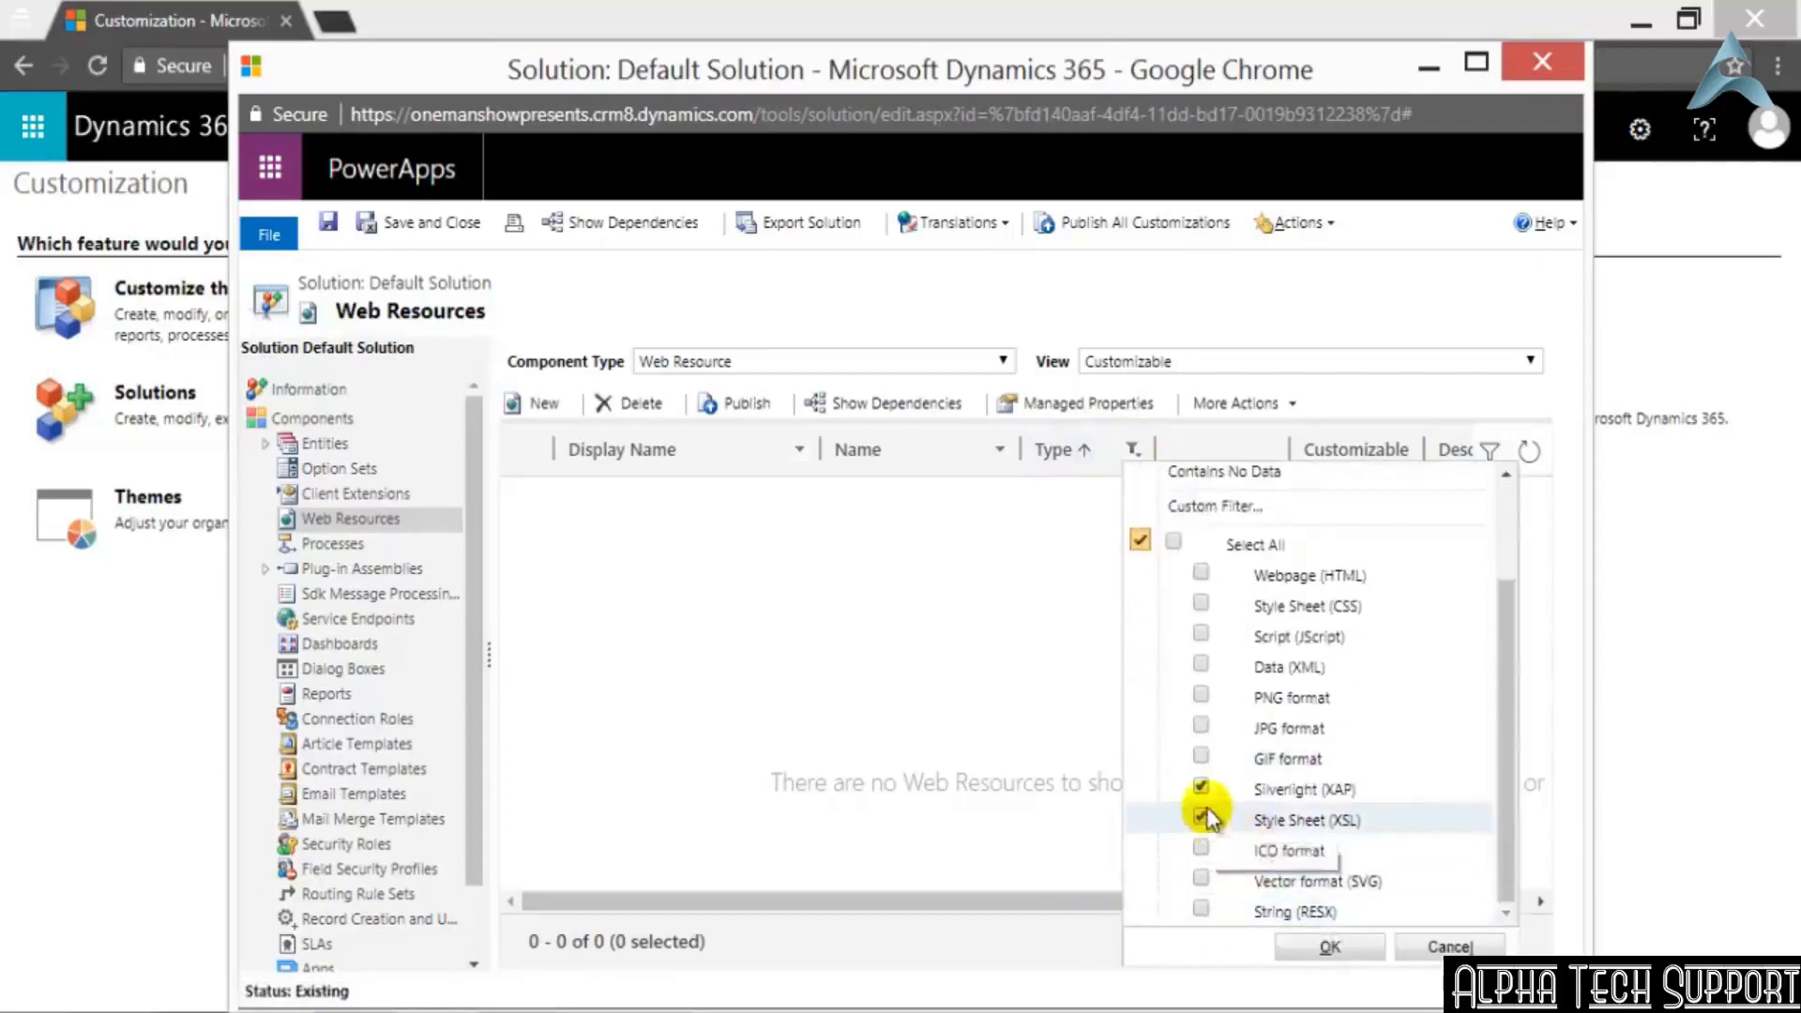
{"action": "left_click", "coordinate": [1201, 788]}
{"action": "left_click", "coordinate": [1330, 944]}
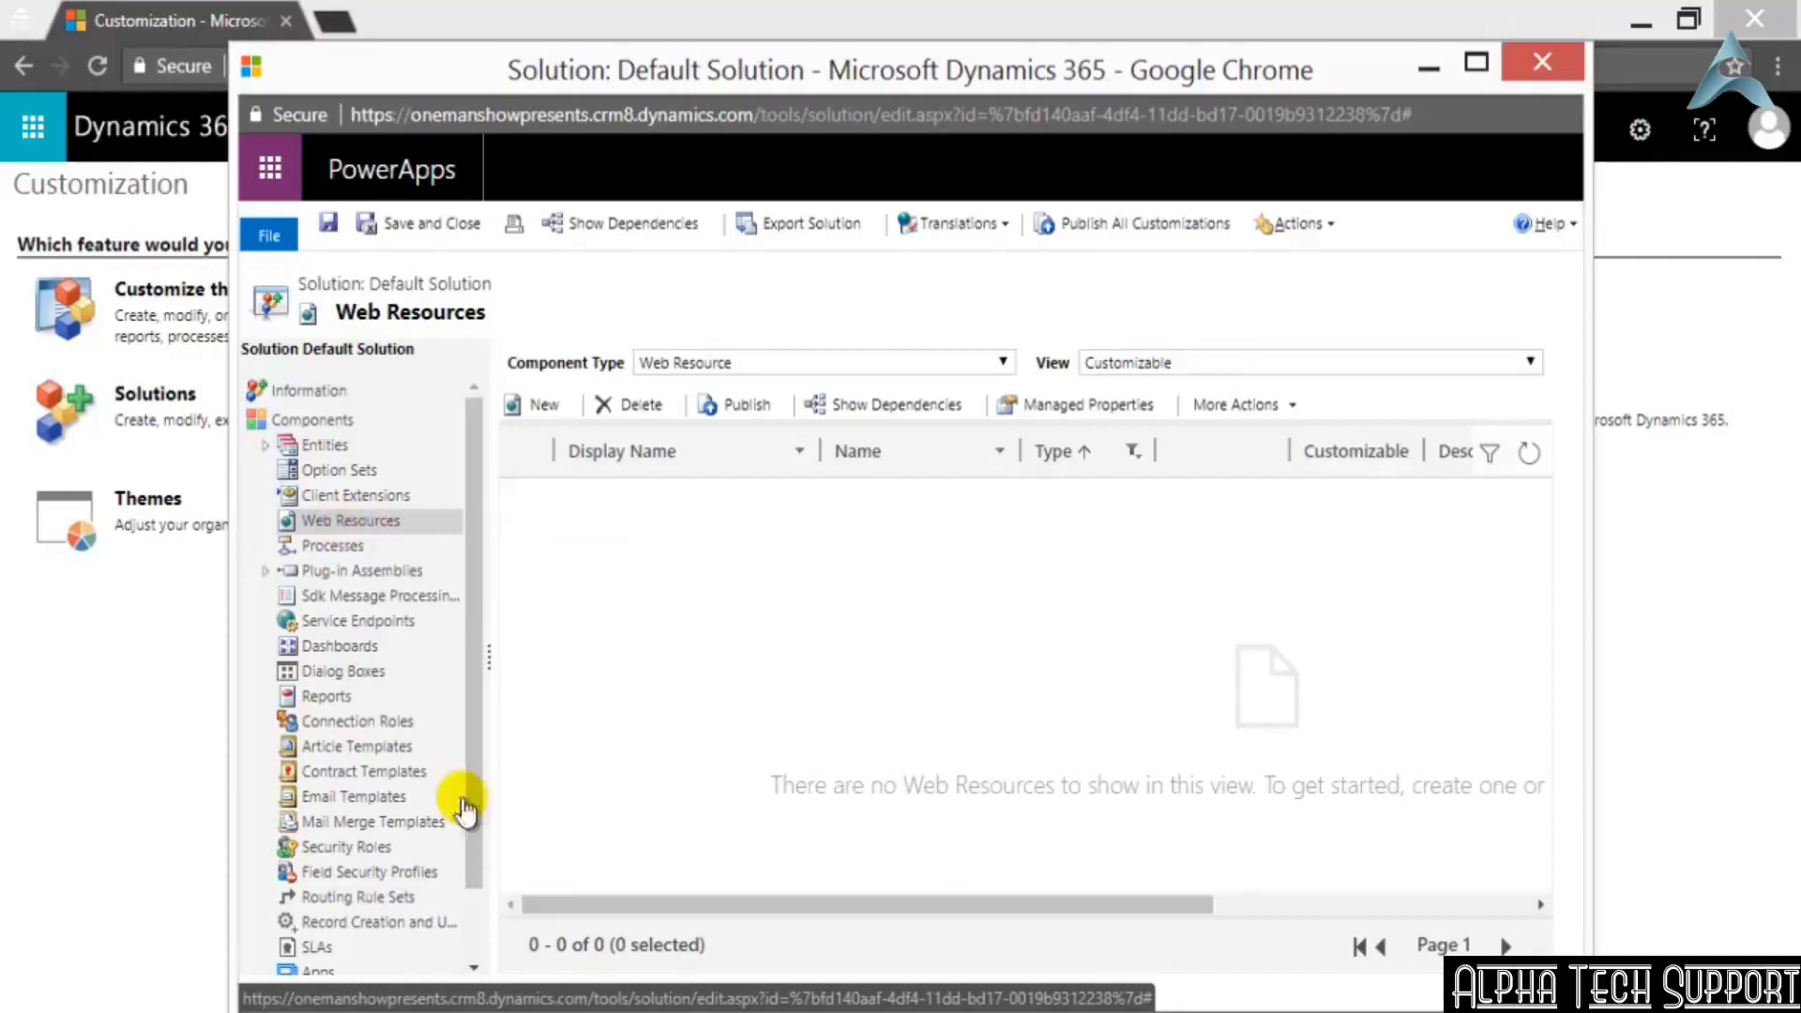
Start a new web resource and set both its name and display name to TestJSWebResource
{"action": "left_click", "coordinate": [556, 409]}
{"action": "left_click", "coordinate": [532, 411]}
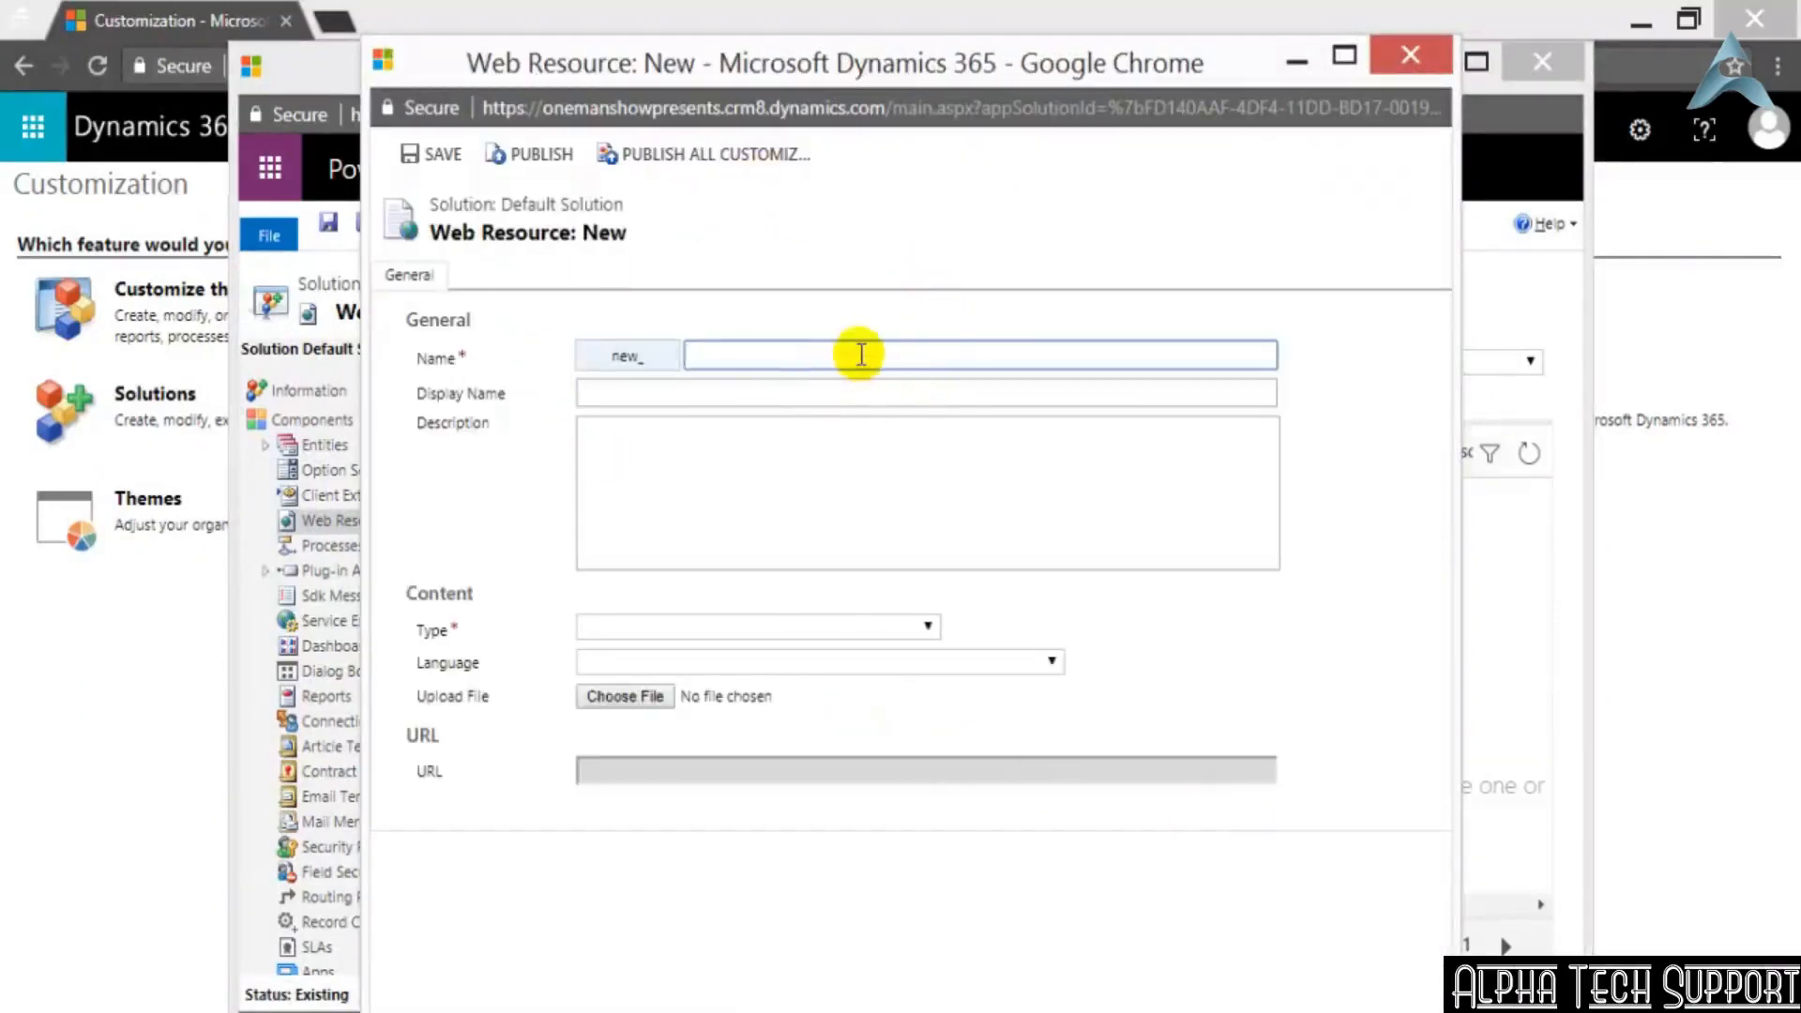
{"action": "type", "text": "estJSWebResource"}
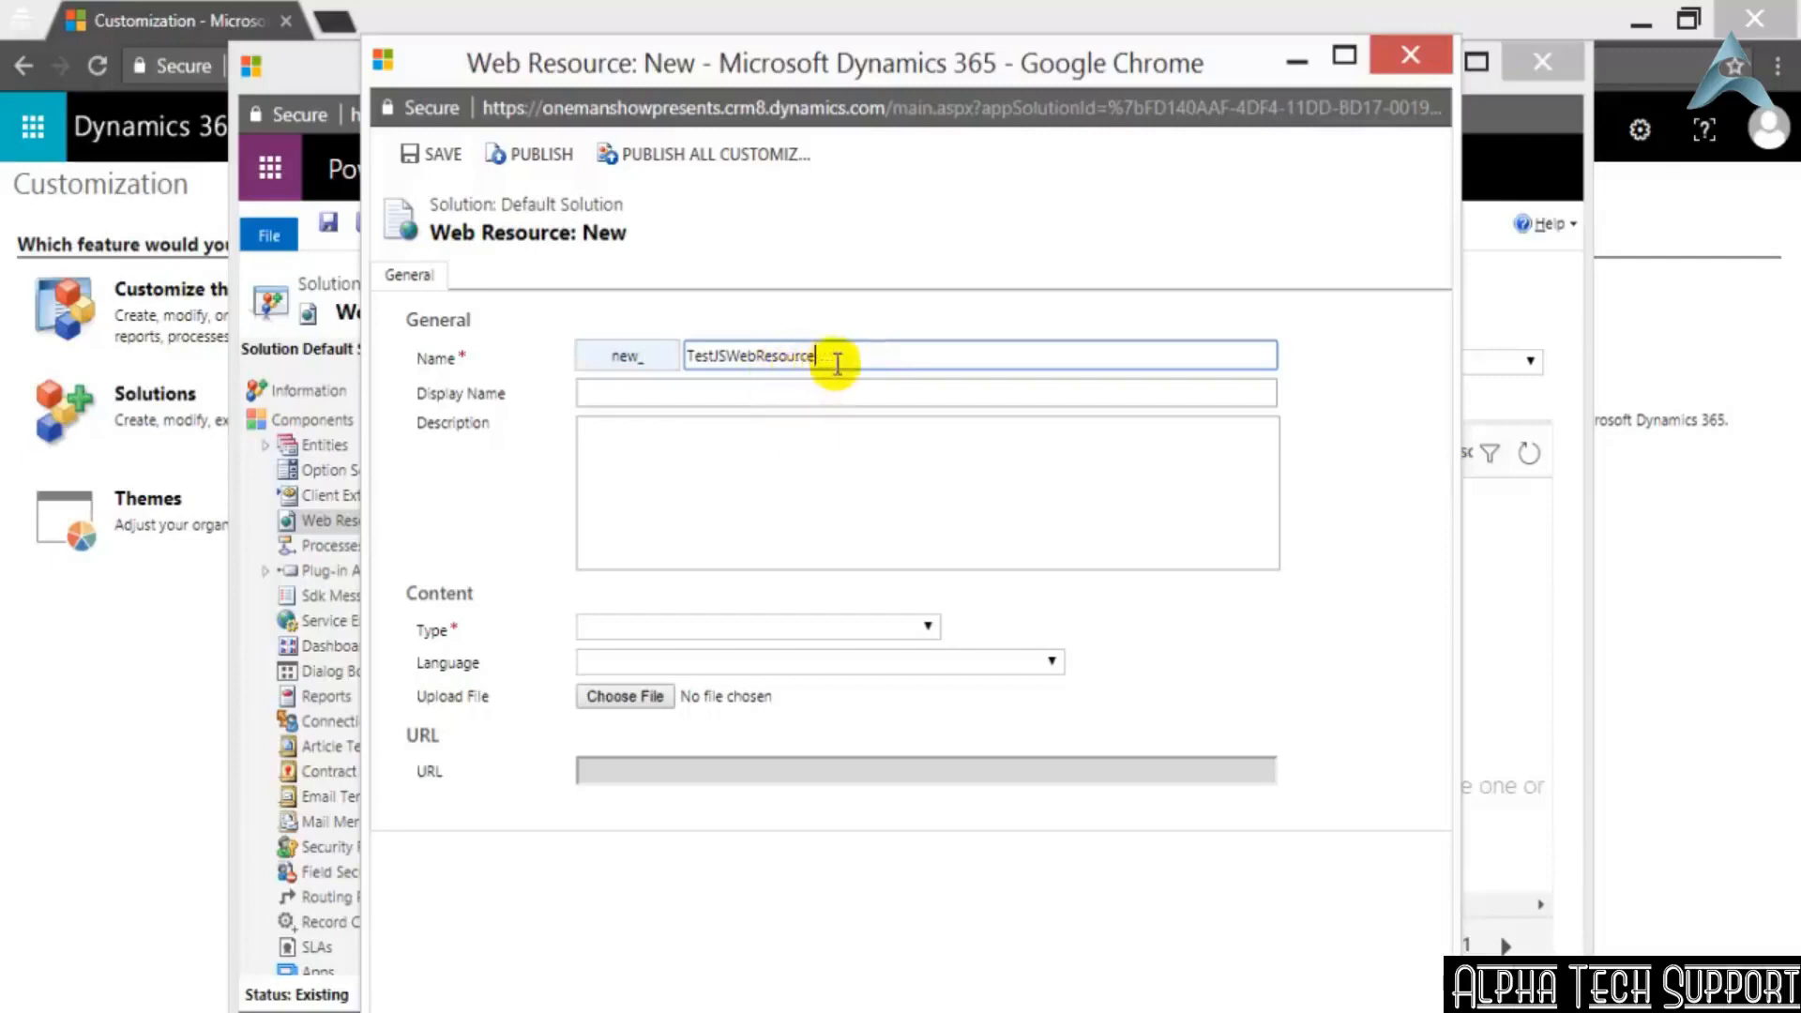
{"action": "left_click_drag", "start_coordinate": [824, 355], "coordinate": [511, 310]}
{"action": "key", "text": "ctrl+c"}
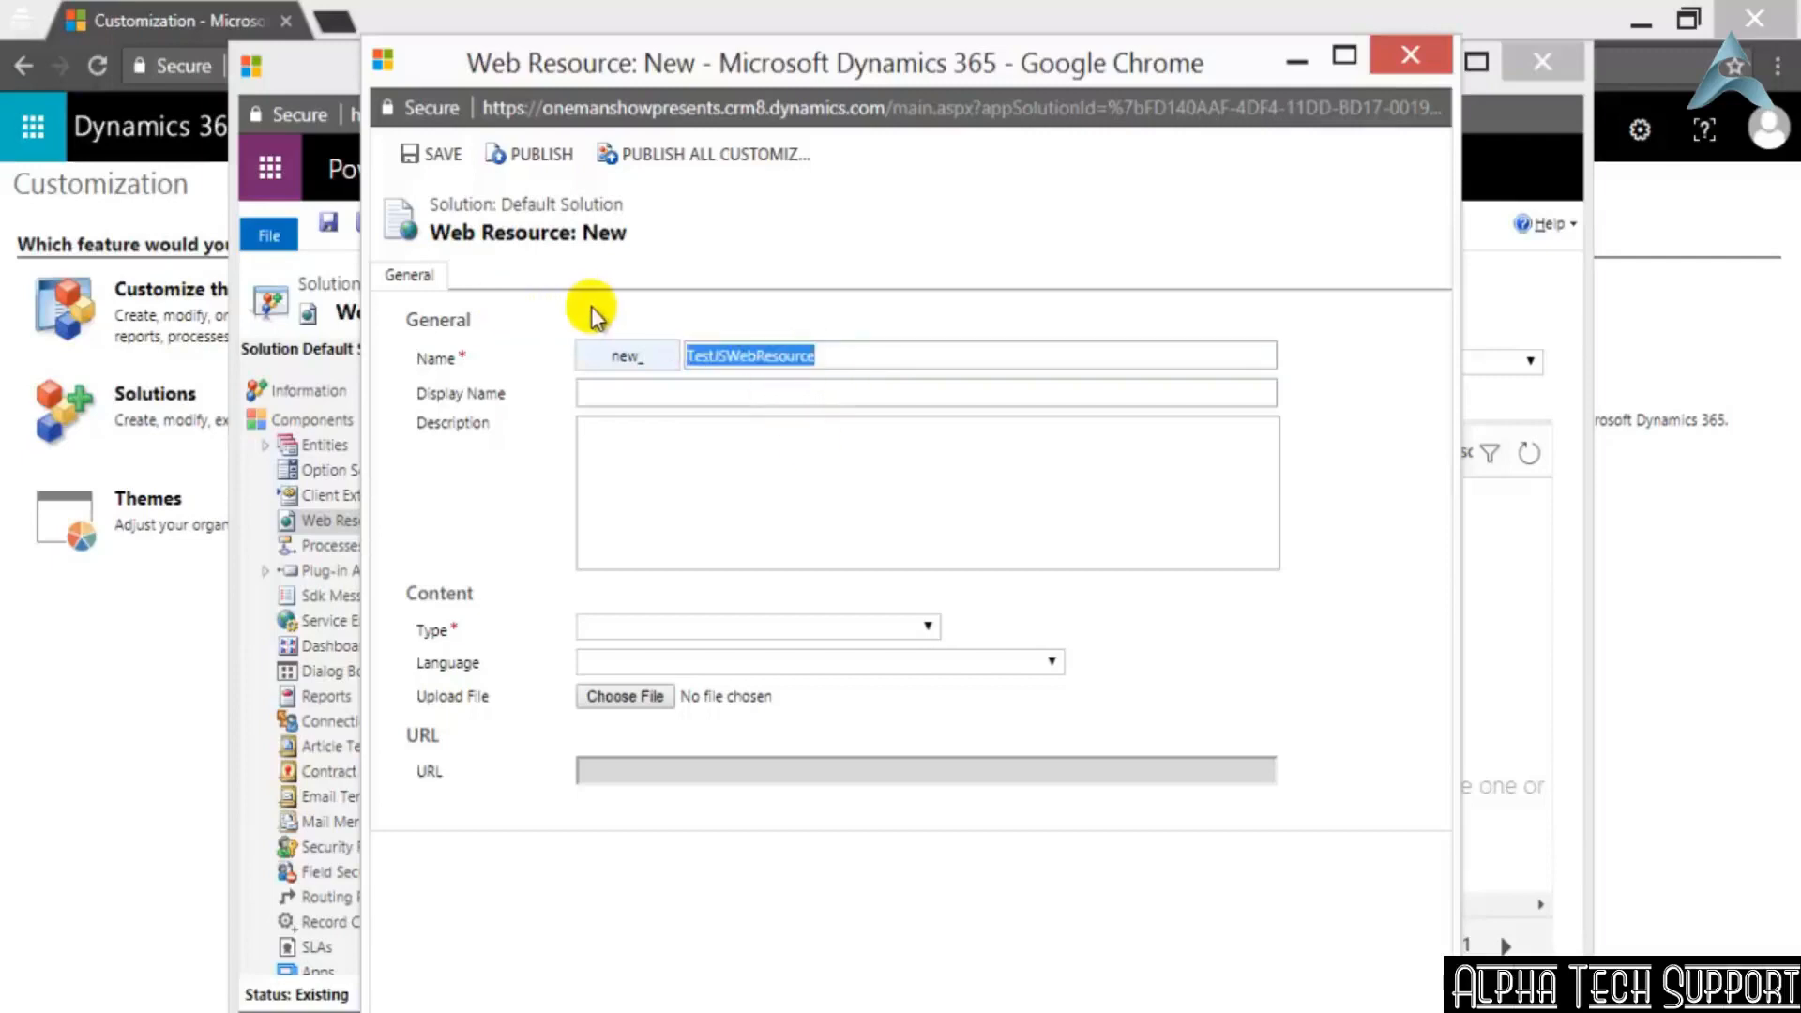
{"action": "left_click", "coordinate": [781, 394]}
{"action": "key", "text": "ctrl+v"}
Set the new web resource's type to Script (JScript) and its language to English
{"action": "left_click", "coordinate": [875, 633]}
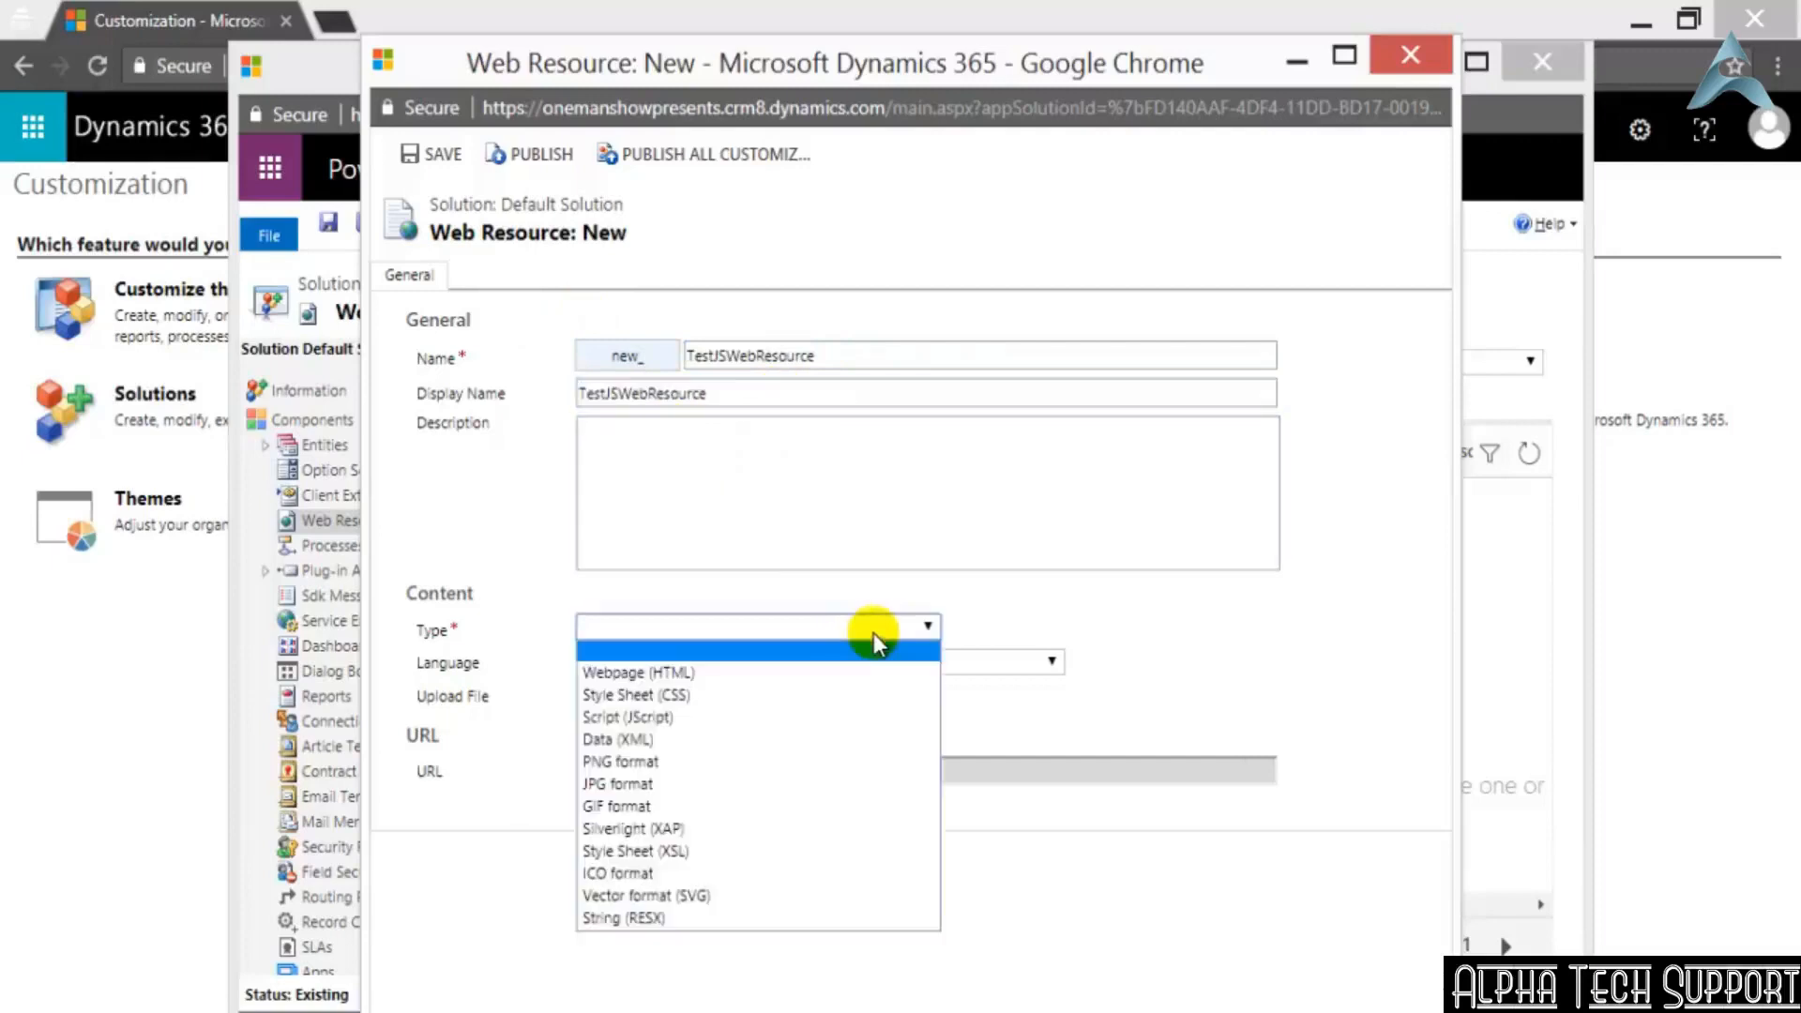
{"action": "left_click", "coordinate": [702, 719]}
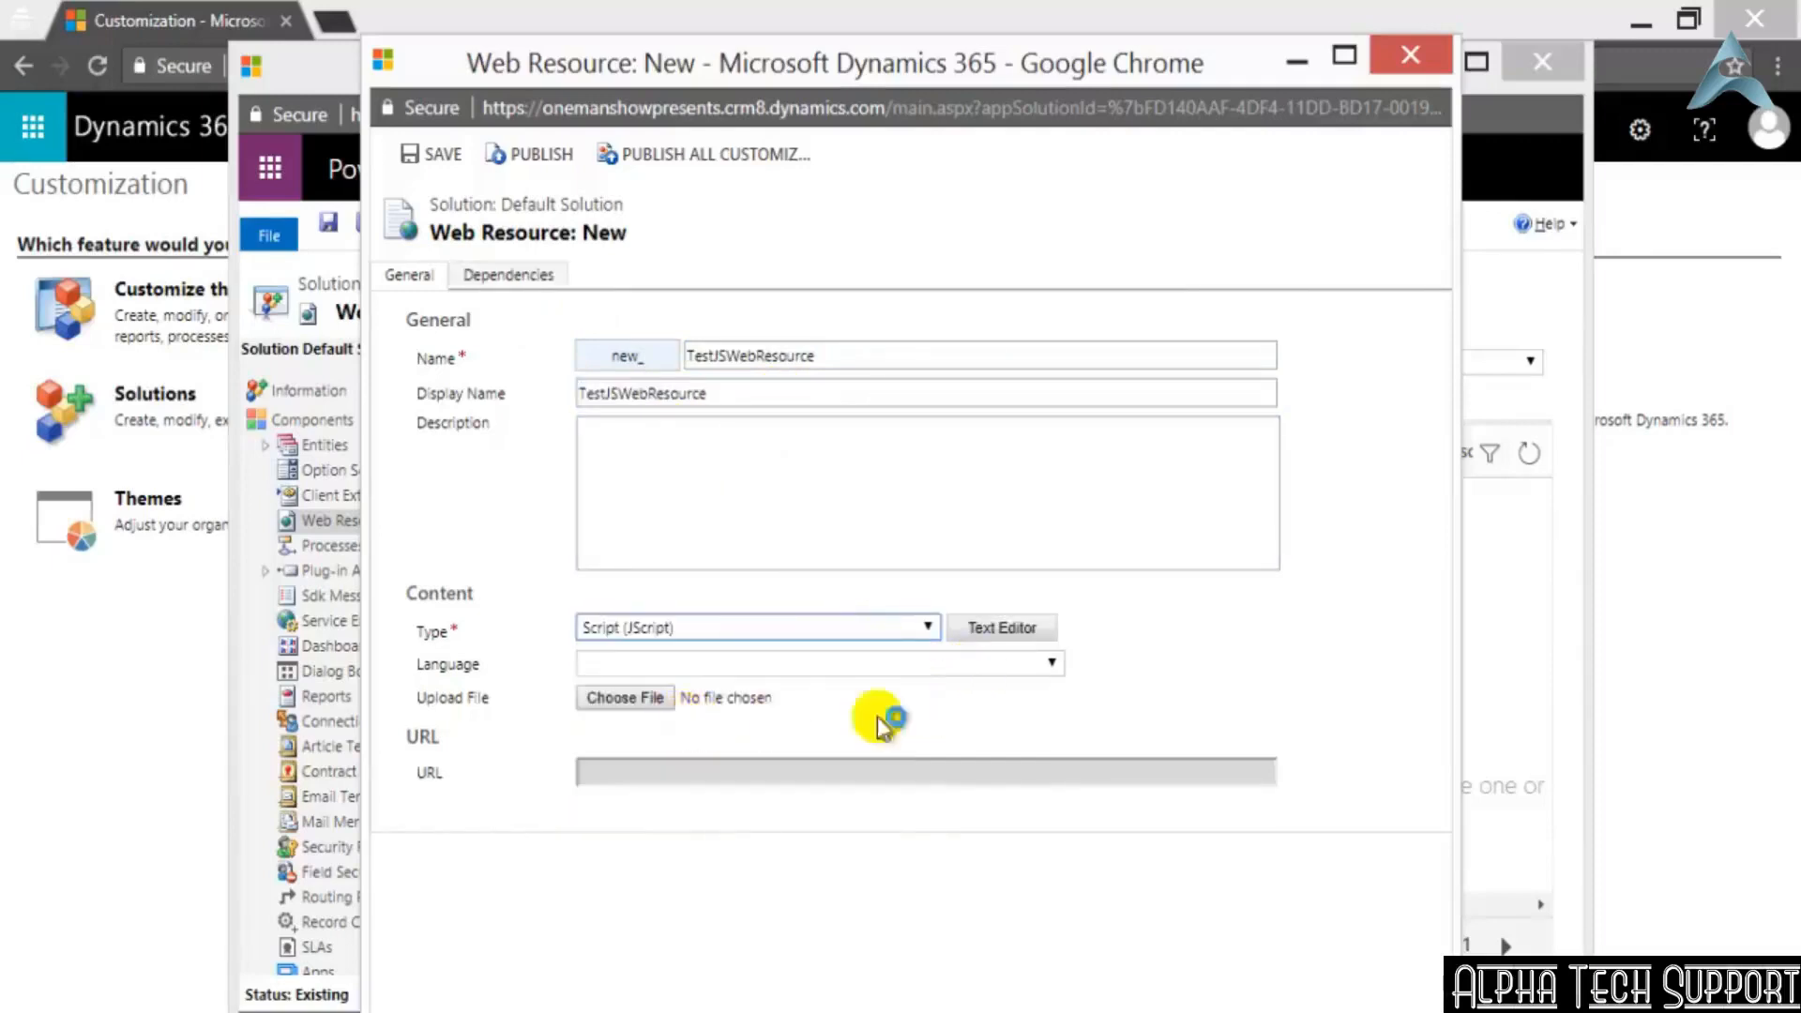
{"action": "left_click", "coordinate": [1049, 664]}
{"action": "left_click", "coordinate": [830, 708]}
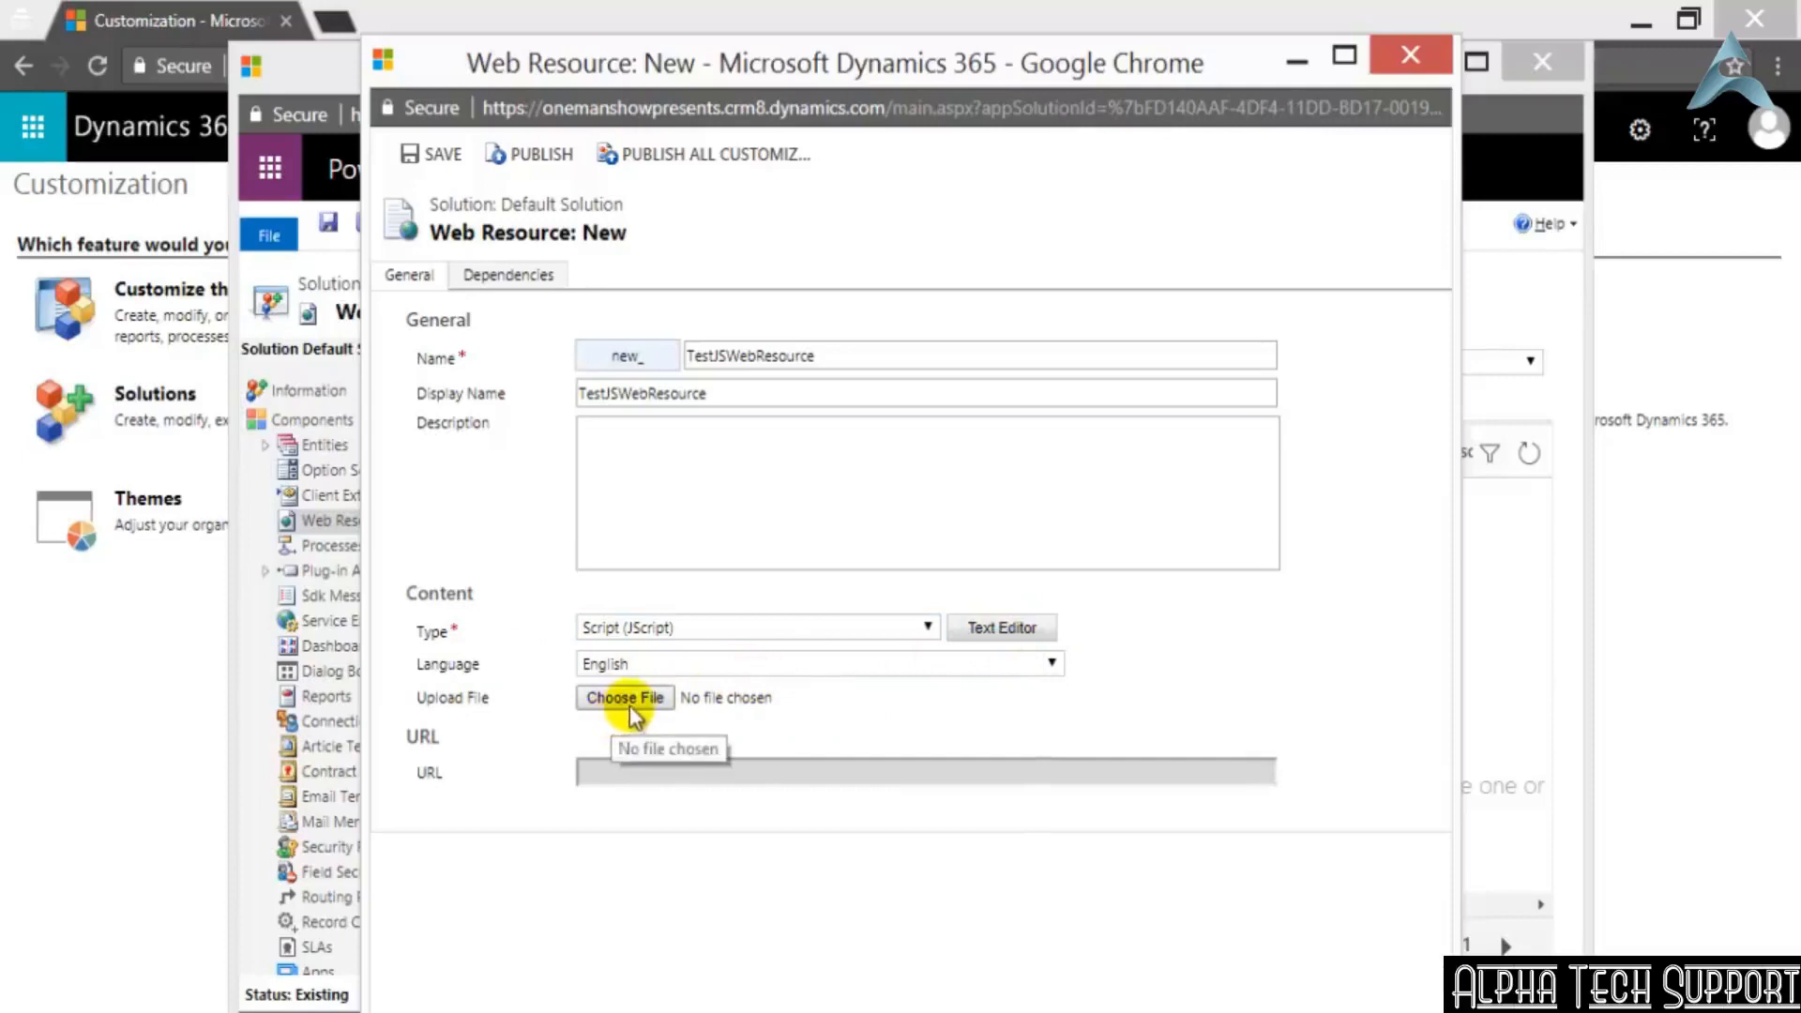
Open the web resource's text editor and write the opening tag <script type="text"> in the source
{"action": "left_click", "coordinate": [1017, 627]}
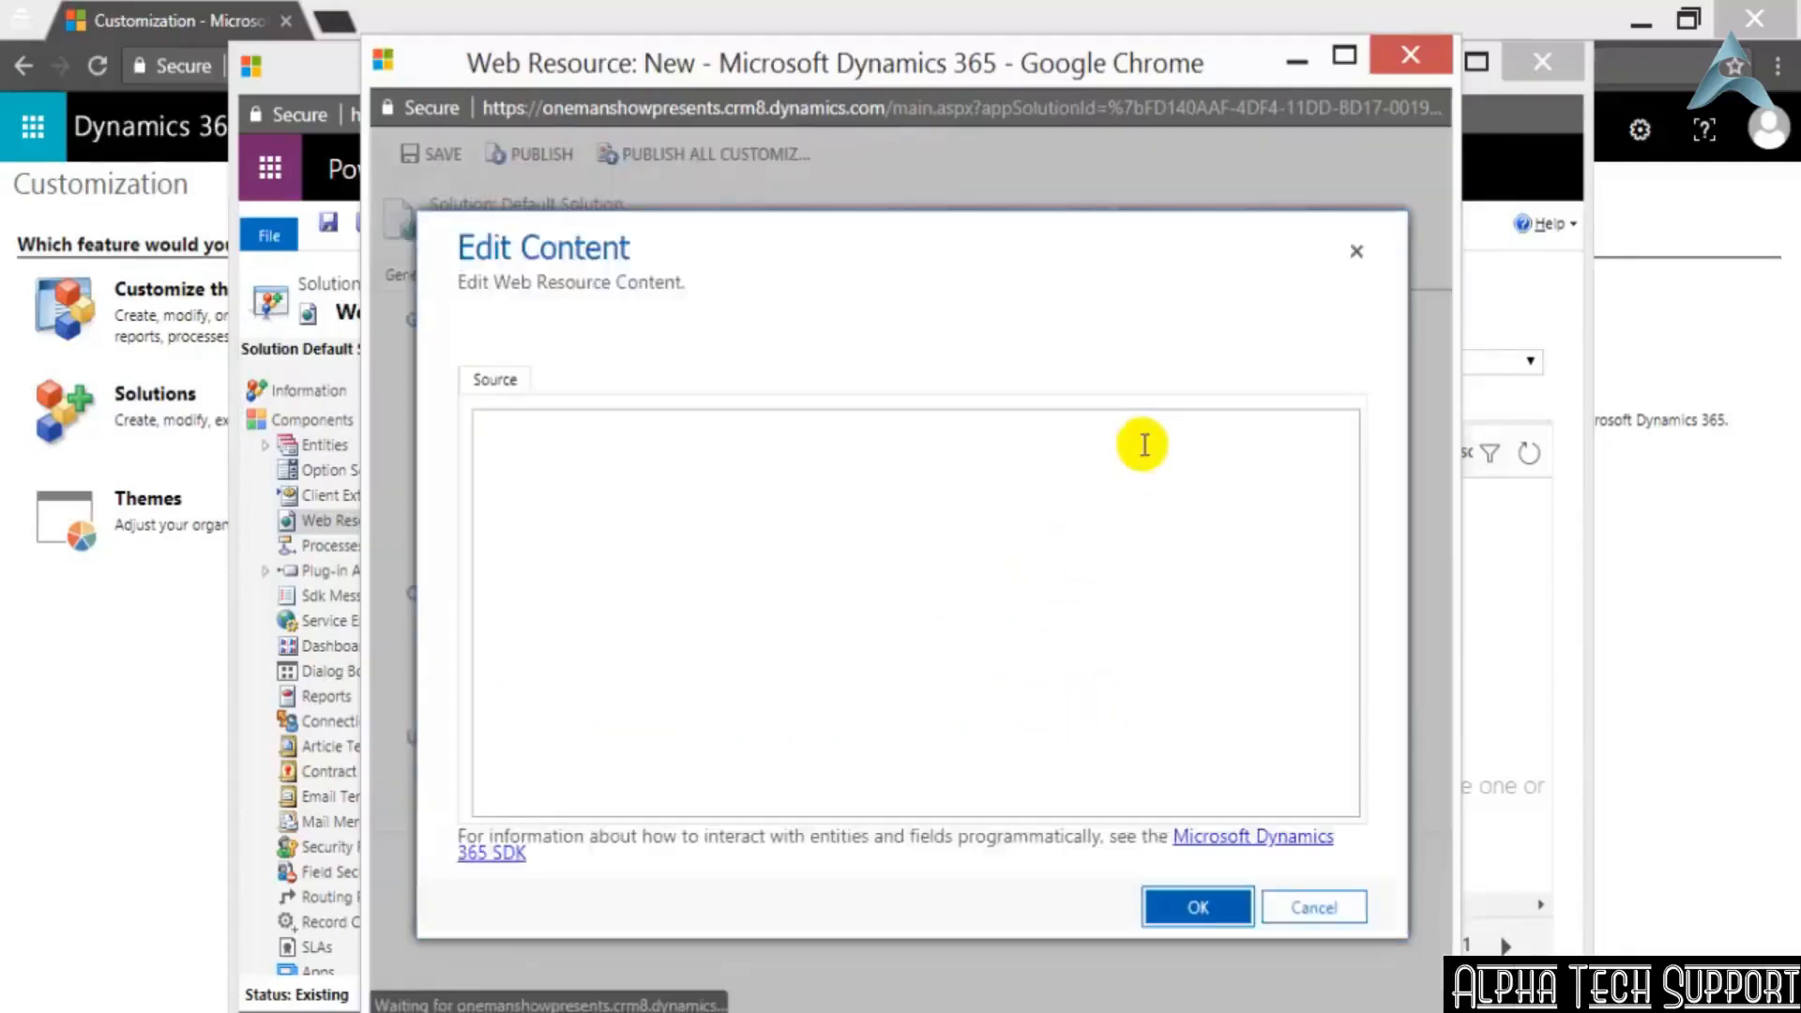
{"action": "left_click", "coordinate": [1081, 504]}
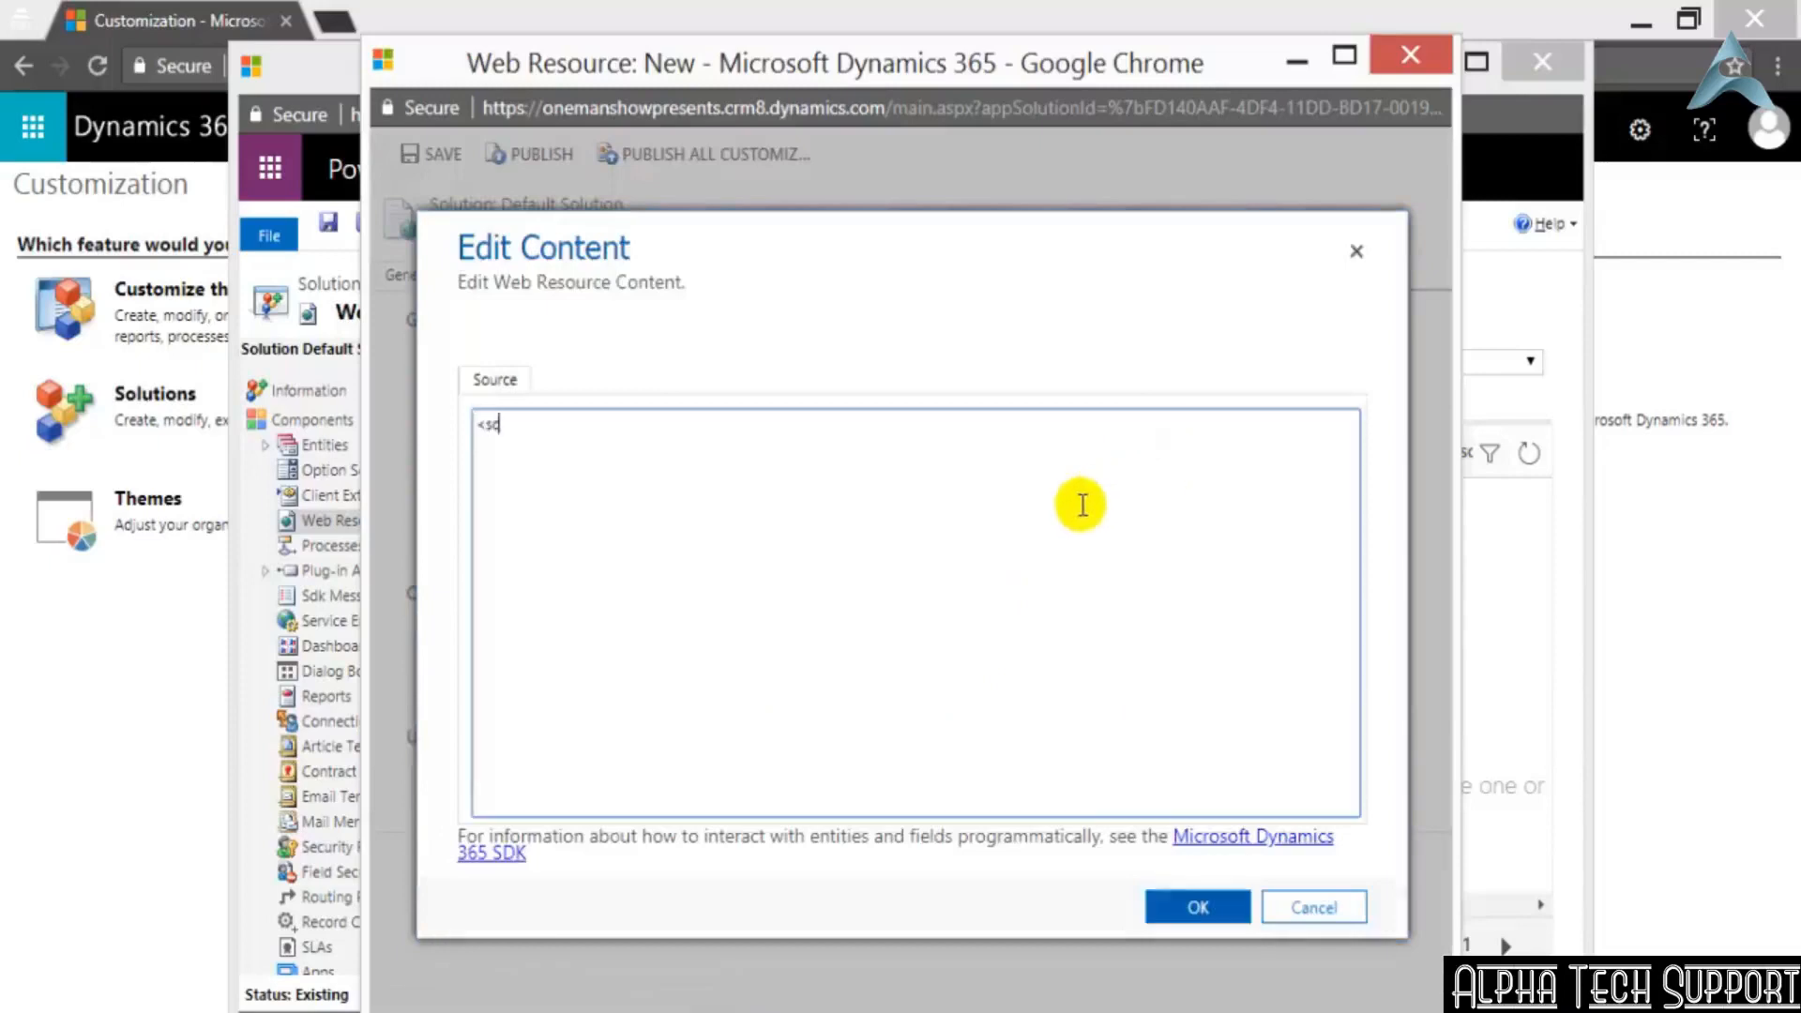
{"action": "type", "text": "<script"}
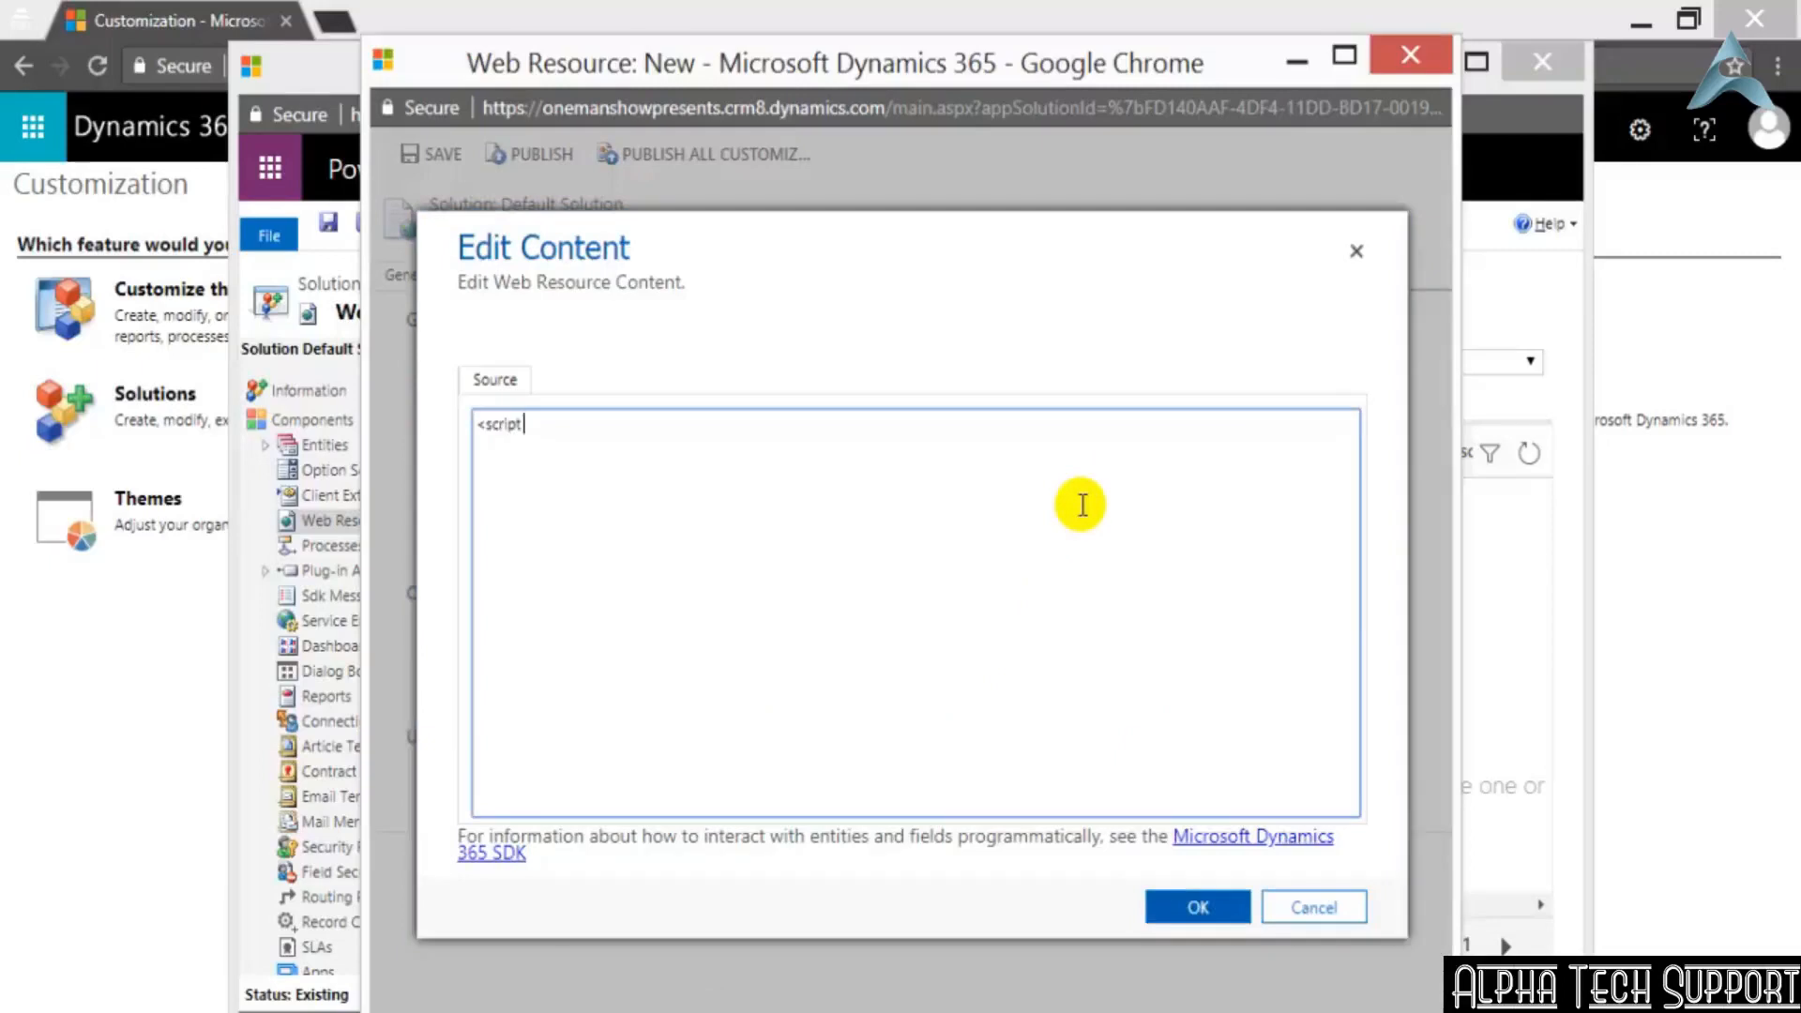
{"action": "type", "text": " type=\""}
{"action": "type", "text": "type"}
{"action": "type", "text": "\\"}
{"action": "type", "text": "scrip"}
{"action": "key", "text": "BackSpace"}
{"action": "type", "text": "ext"}
{"action": "key", "text": "BackSpace"}
{"action": "key", "text": "BackSpace"}
{"action": "key", "text": "BackSpace"}
{"action": "key", "text": "BackSpace"}
{"action": "key", "text": "BackSpace"}
{"action": "key", "text": "BackSpace"}
{"action": "key", "text": "BackSpace"}
{"action": "type", "text": "text\"> "}
{"action": "type", "text": "alert"}
{"action": "type", "text": "(\"Hi"}
{"action": "type", "text": "\");"}
Add the line alert("Hi"); and the closing </script> tag to the source, and accept the content
{"action": "key", "text": "Return"}
{"action": "type", "text": "</sc"}
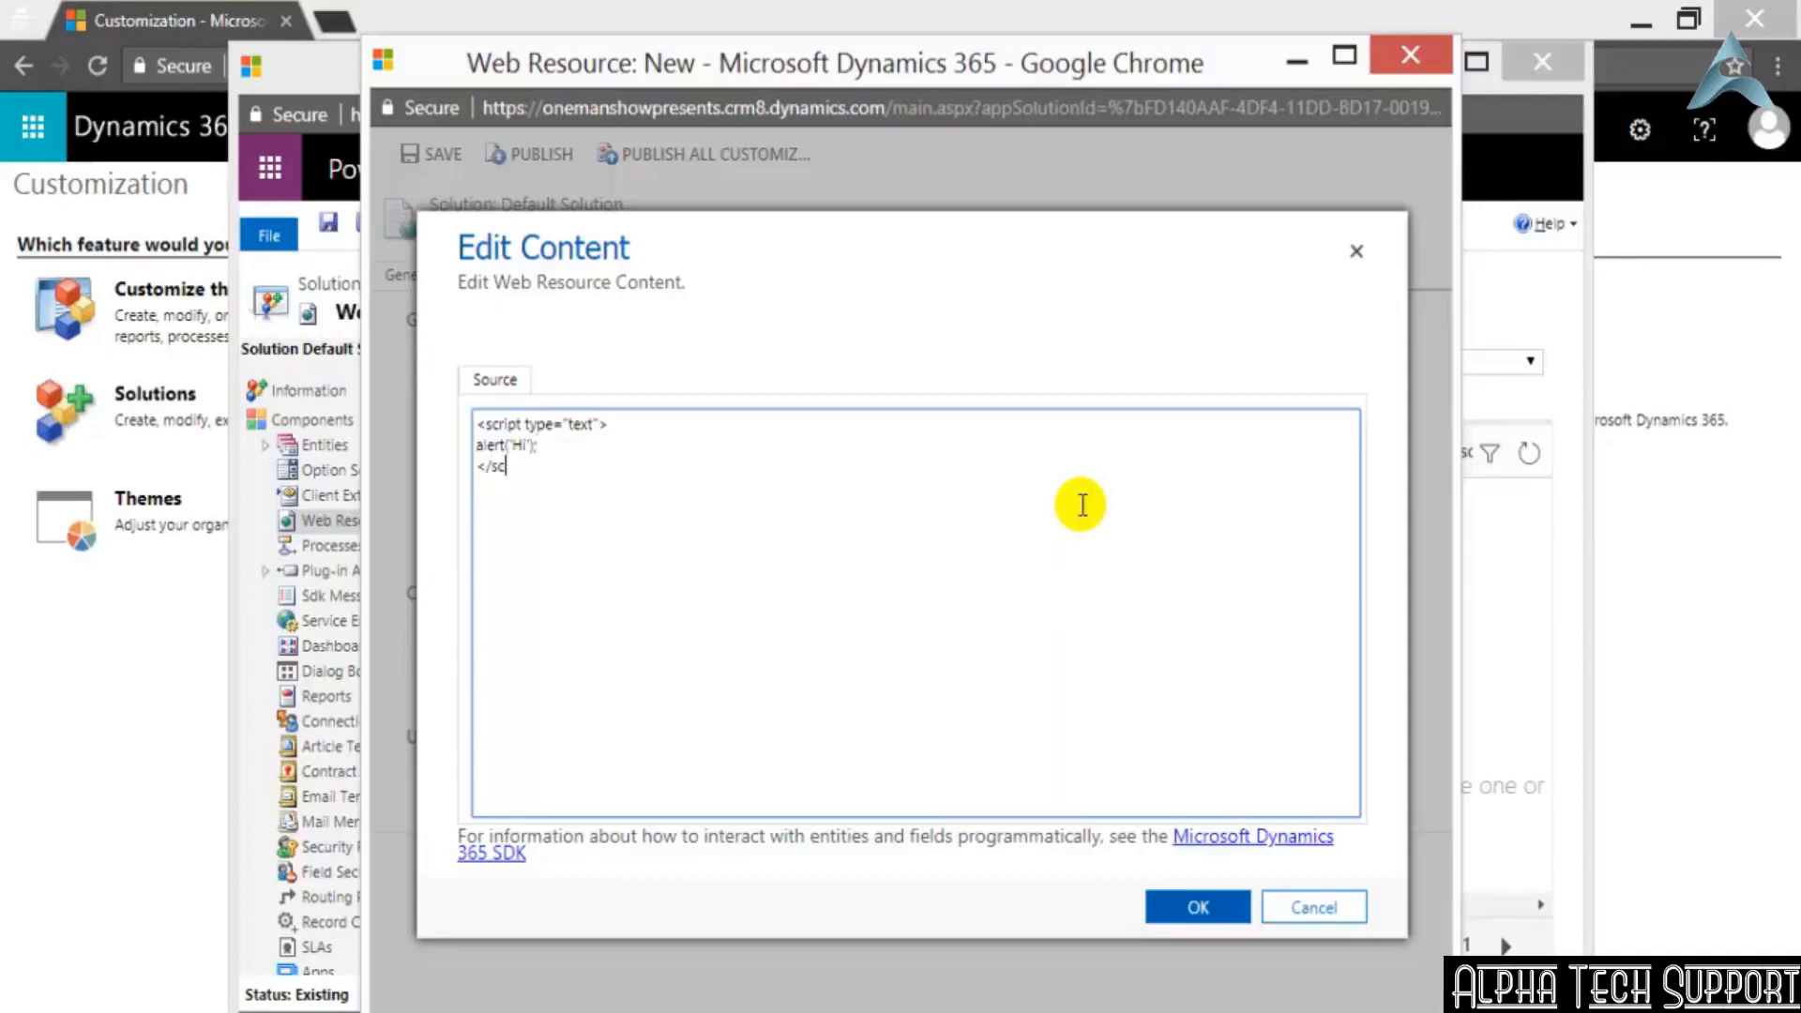
{"action": "type", "text": "ript>"}
{"action": "left_click", "coordinate": [1179, 910]}
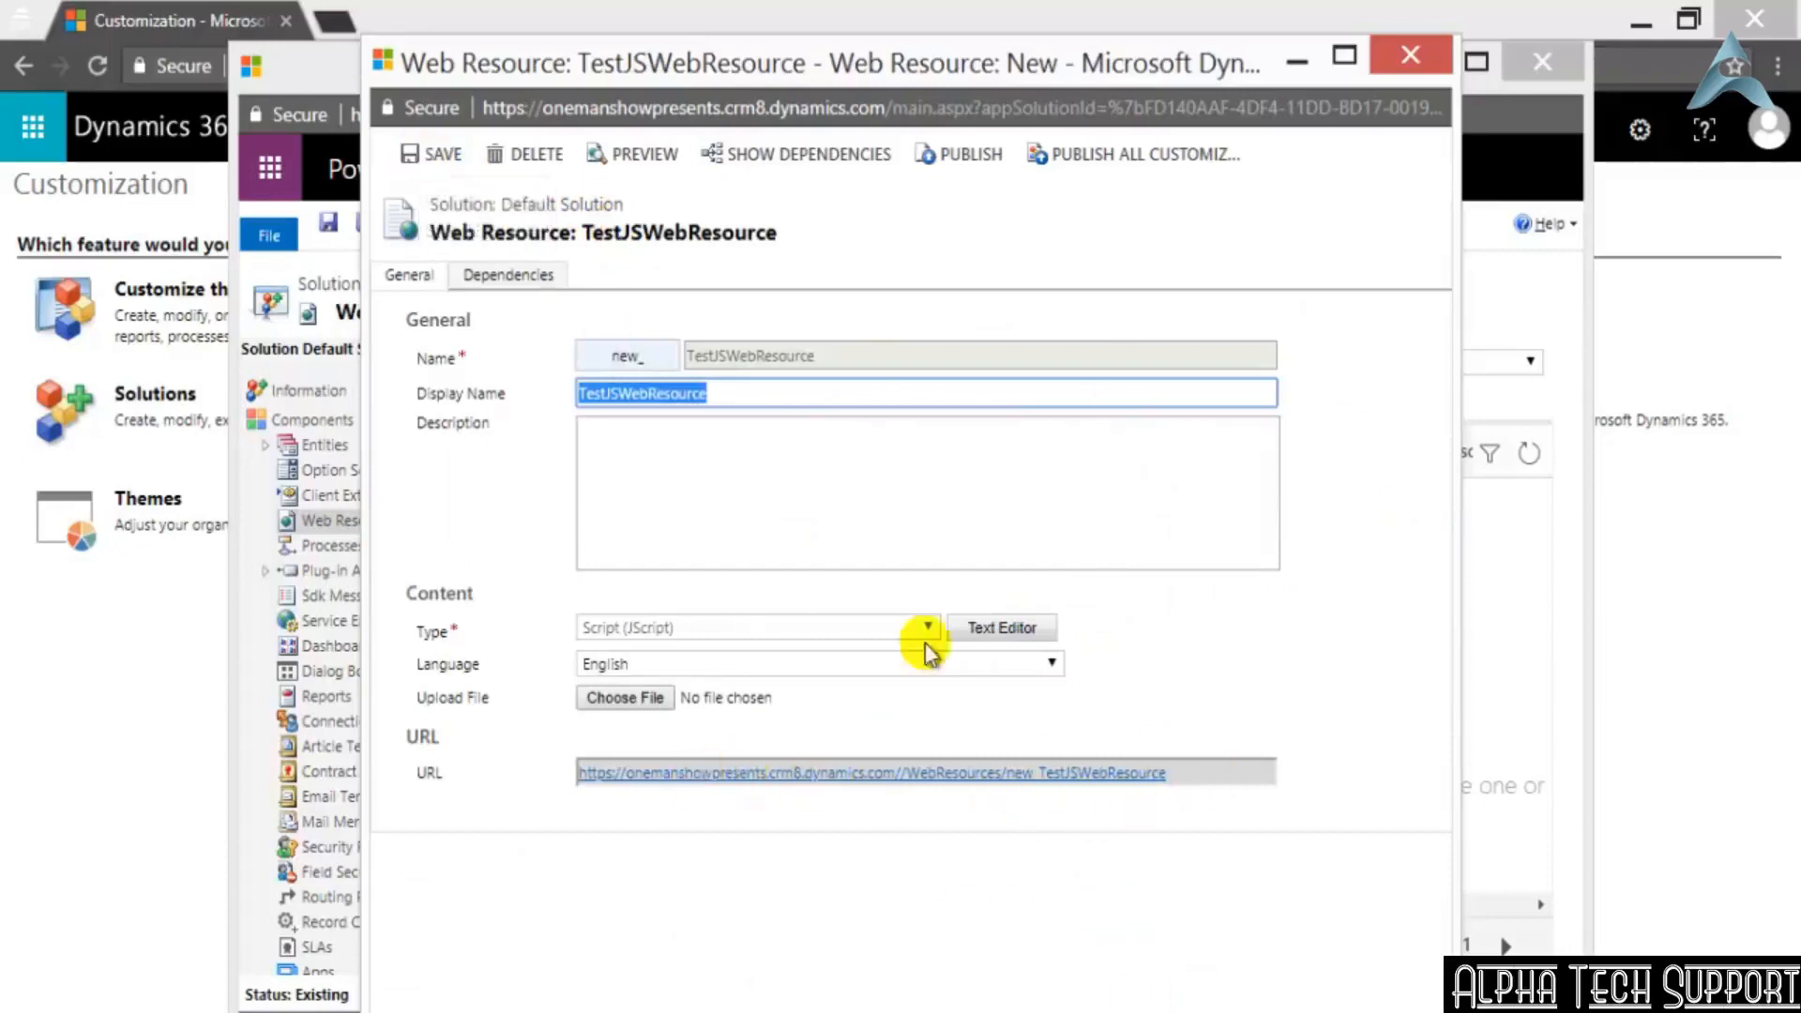
Save and publish the TestJSWebResource web resource, and close its window
{"action": "left_click", "coordinate": [429, 154]}
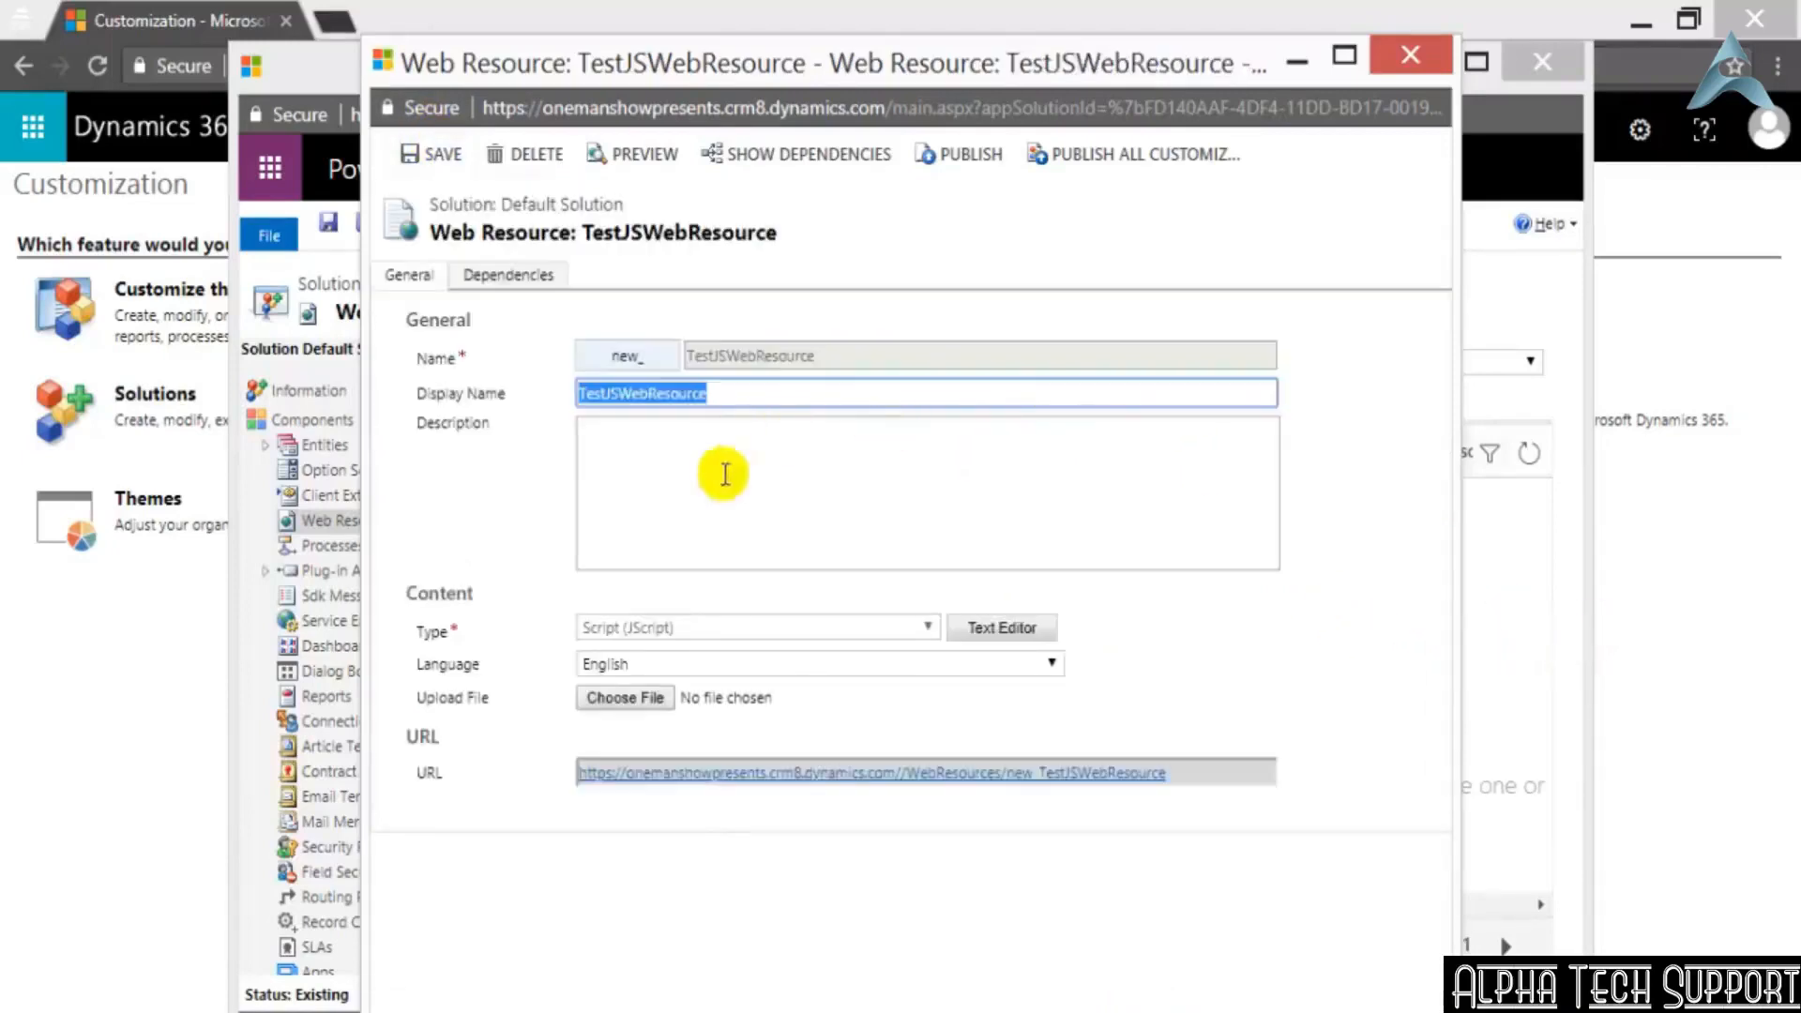
{"action": "left_click", "coordinate": [938, 157]}
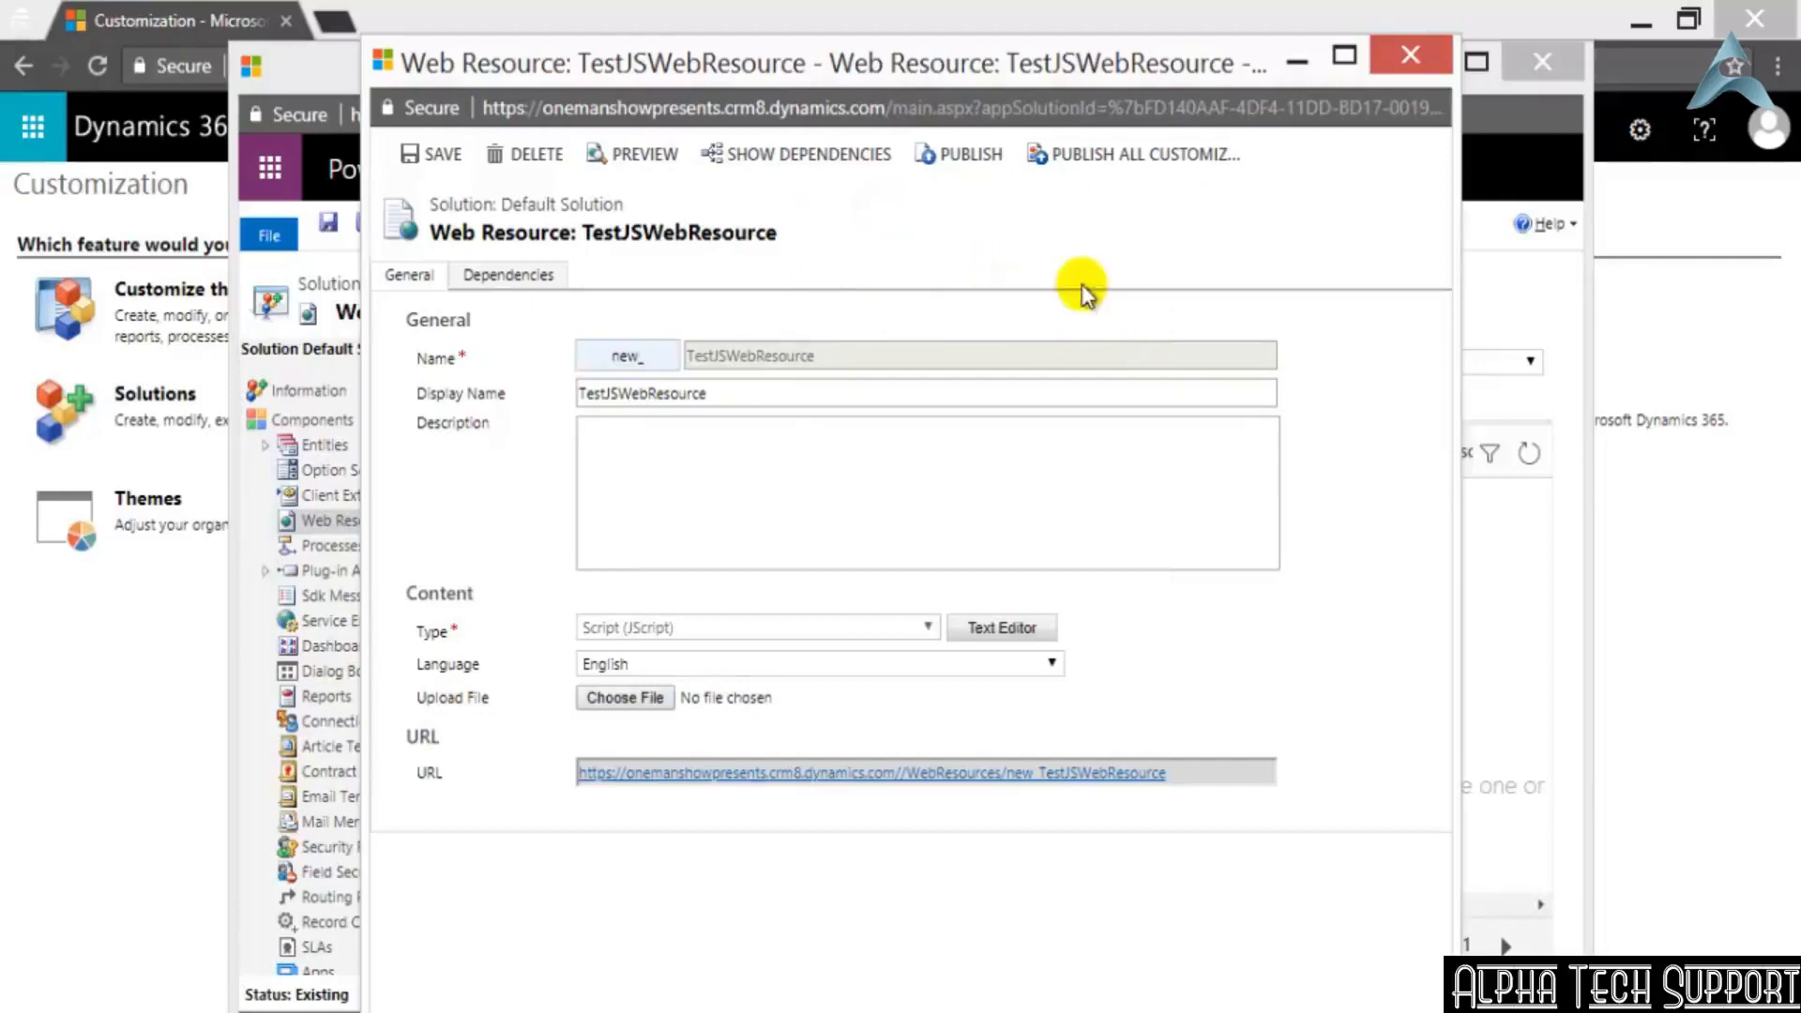
{"action": "left_click", "coordinate": [1410, 54]}
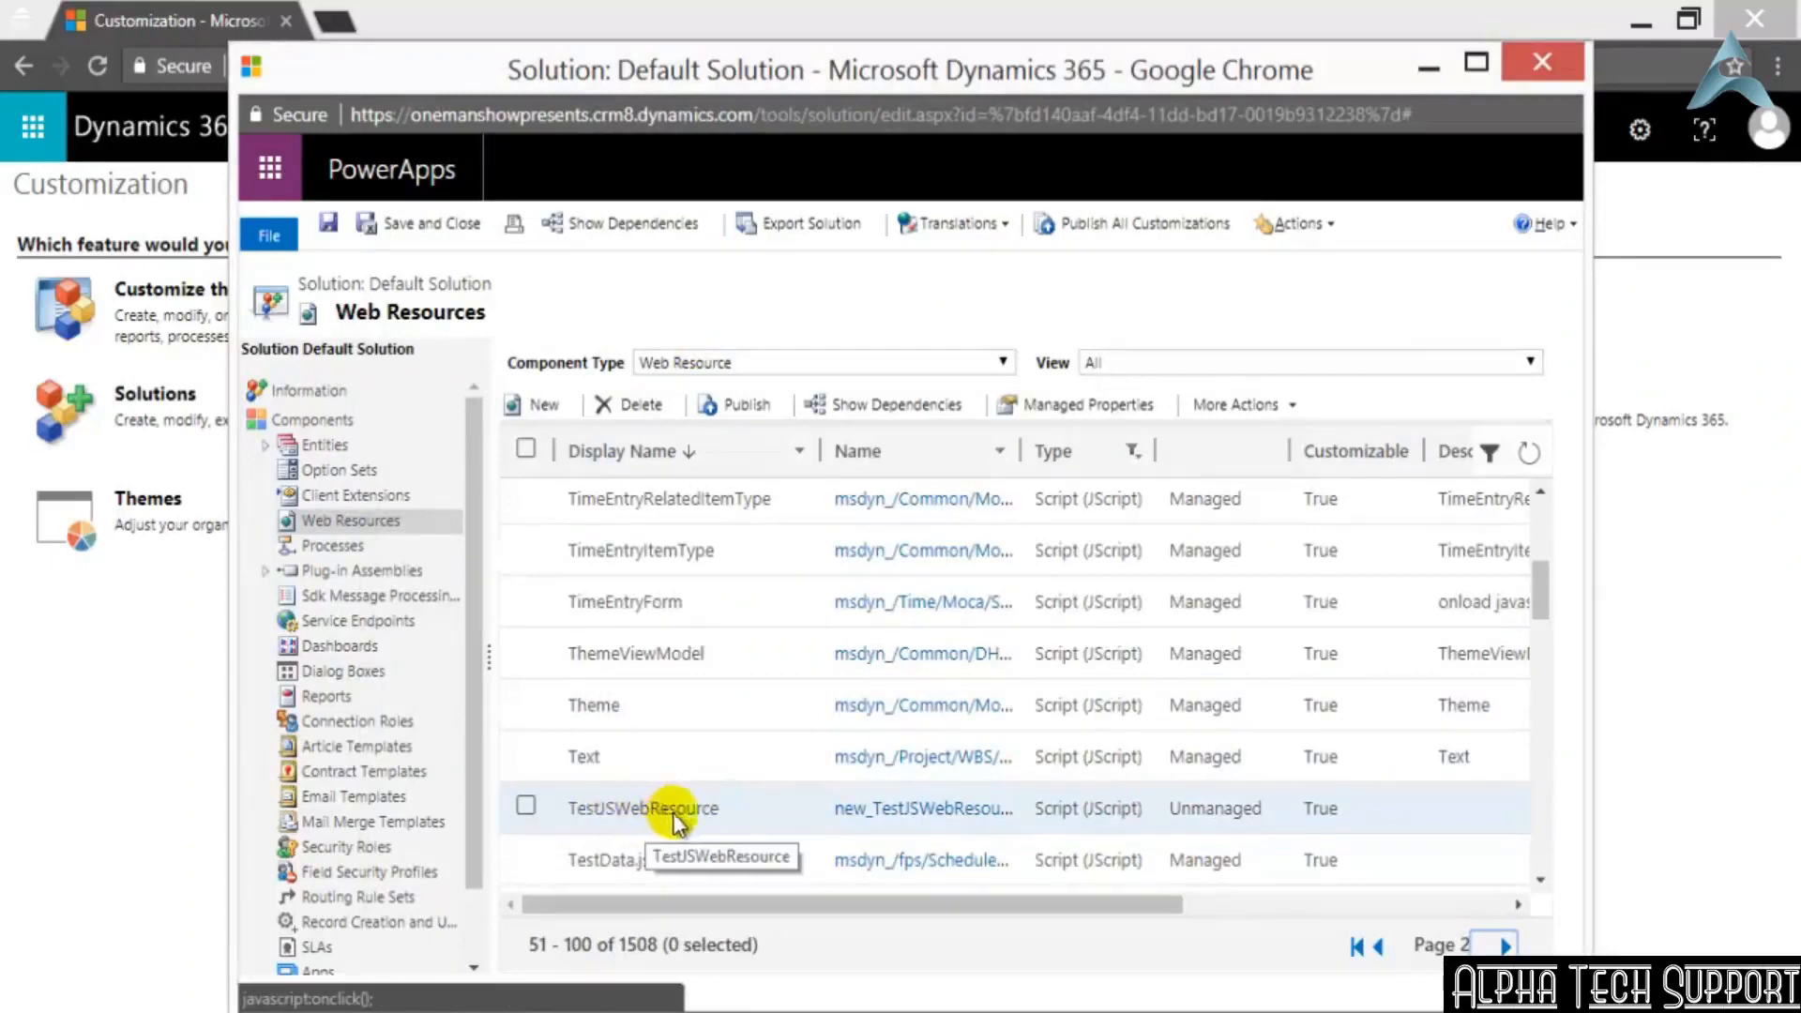
Point out TestJSWebResource in the web resources list and close the Default Solution window
{"action": "left_click", "coordinate": [525, 809]}
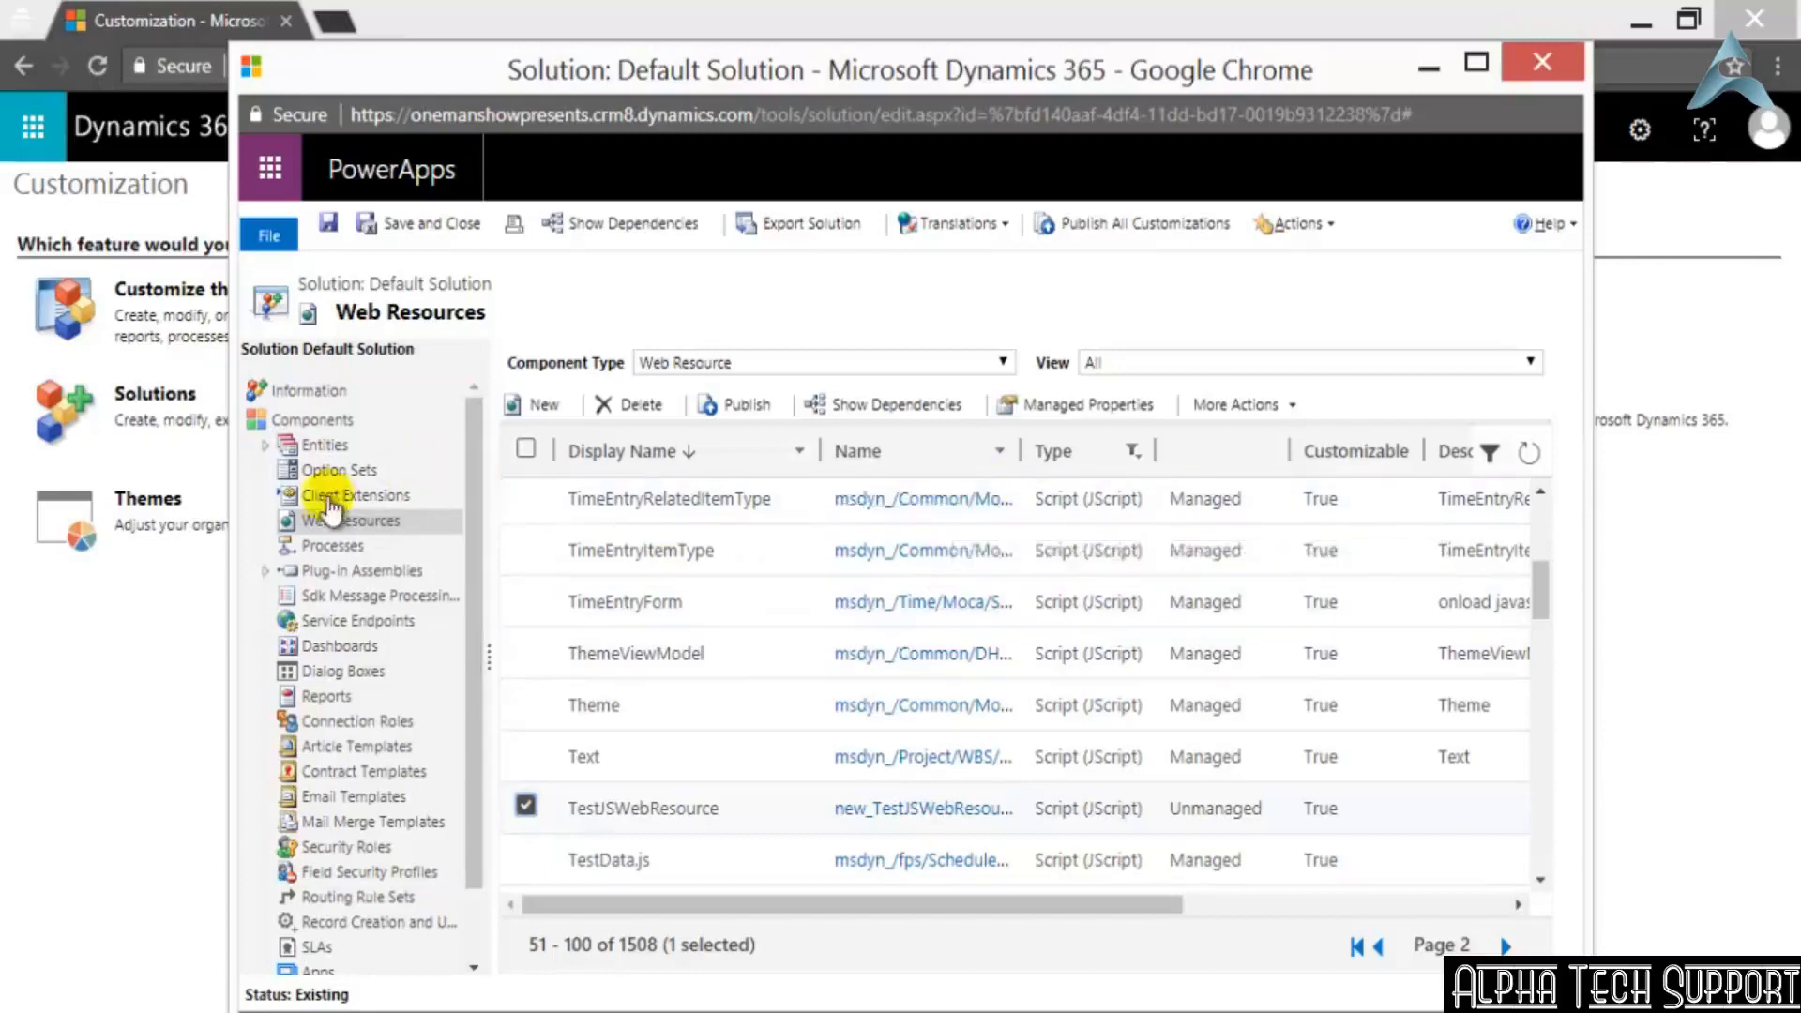
{"action": "left_click", "coordinate": [526, 805]}
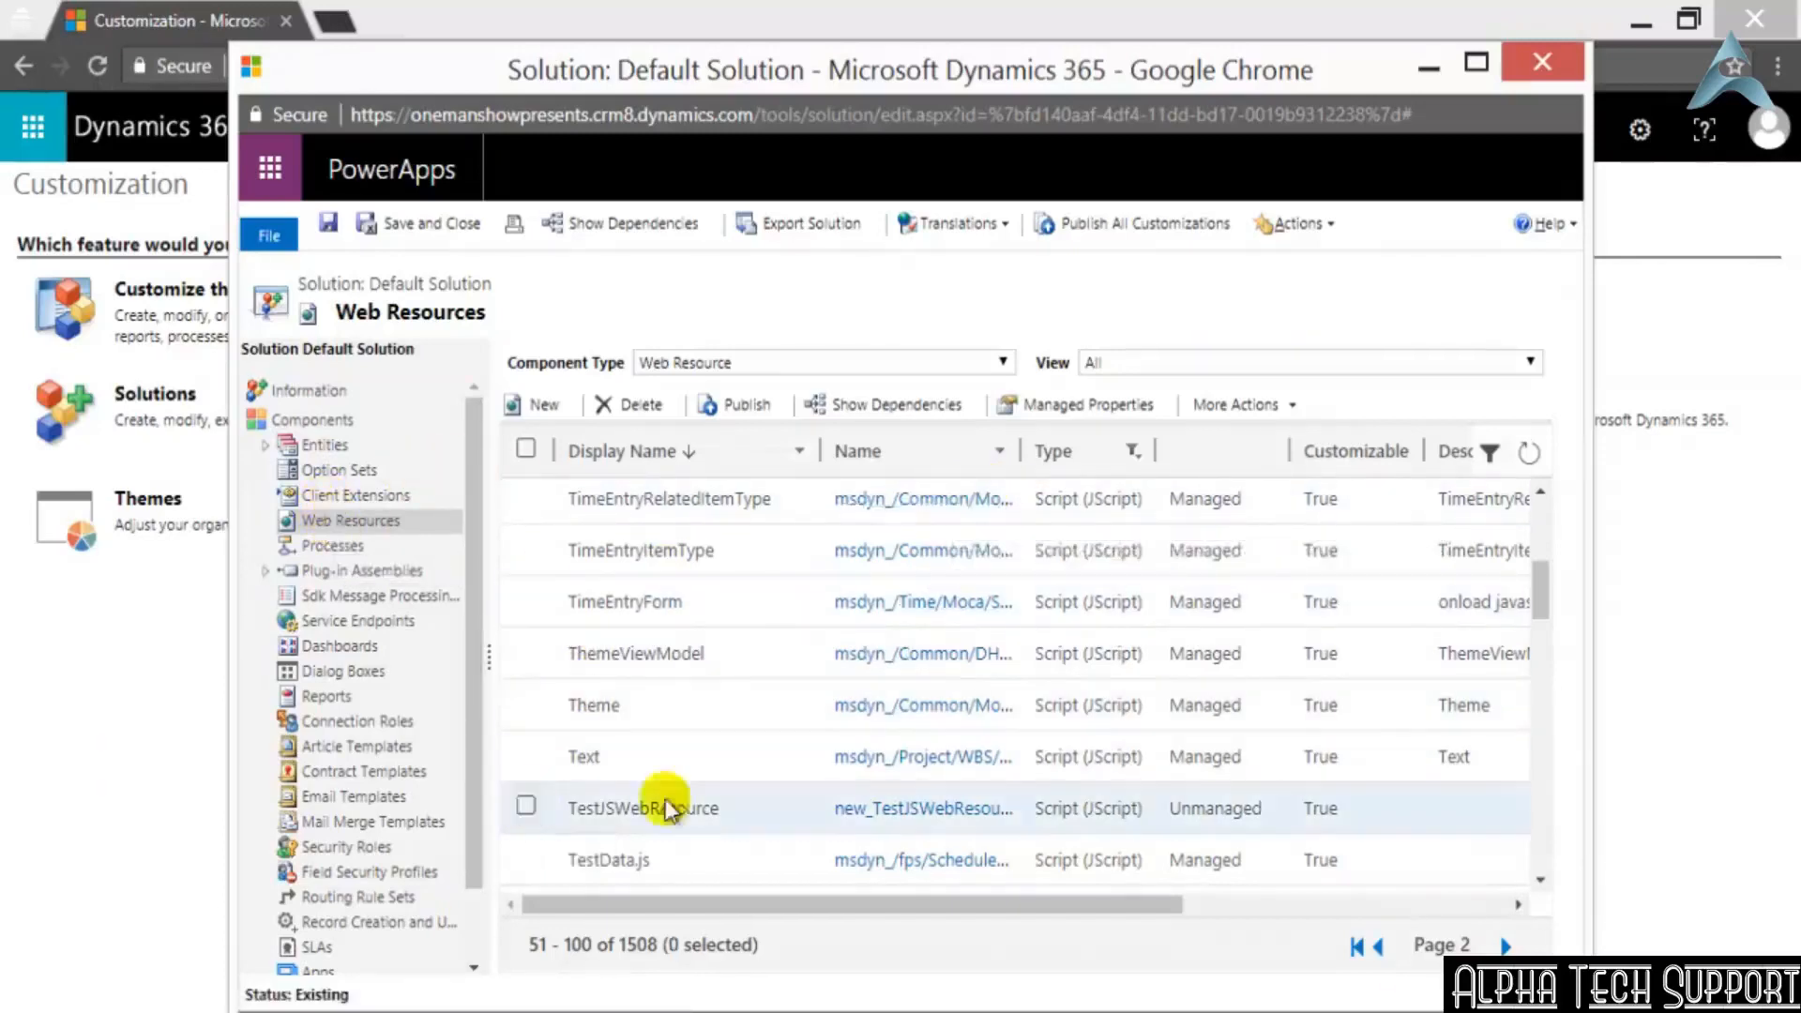
{"action": "left_click", "coordinate": [1543, 75]}
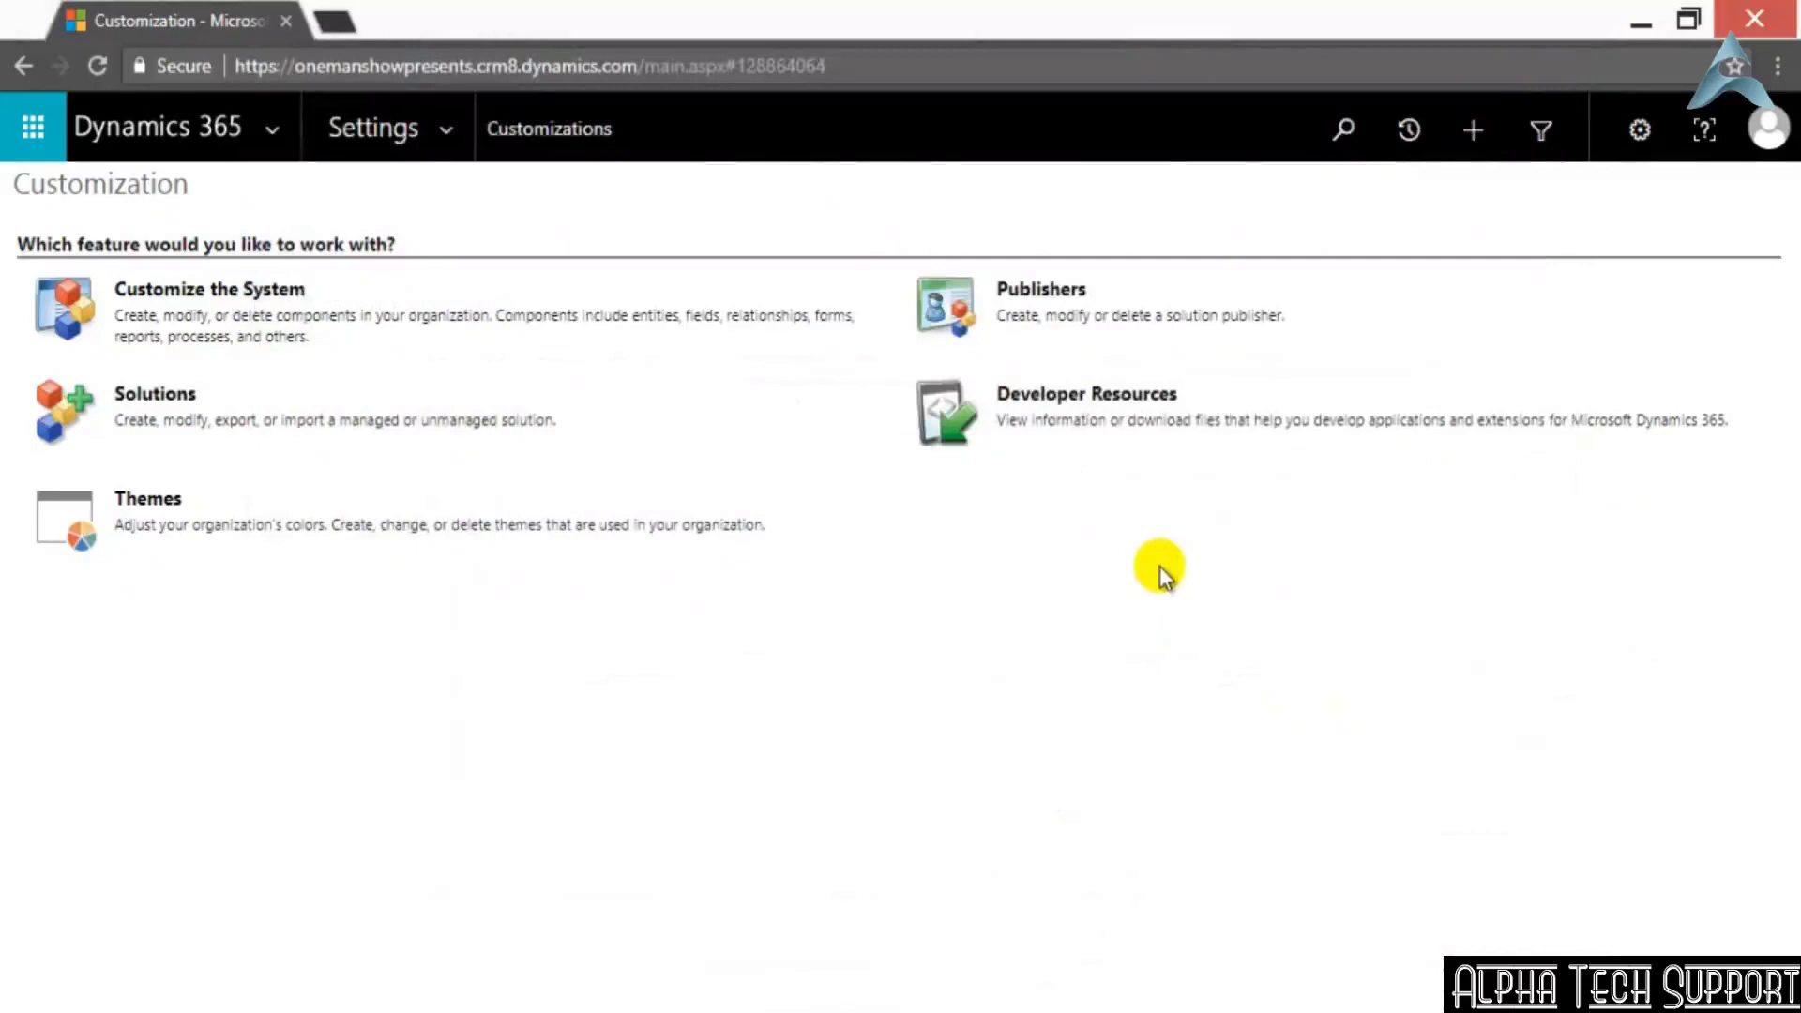
Go to Employers under the Settings area's Extensions, open the Employer1 record and look over its fields
{"action": "left_click", "coordinate": [447, 133]}
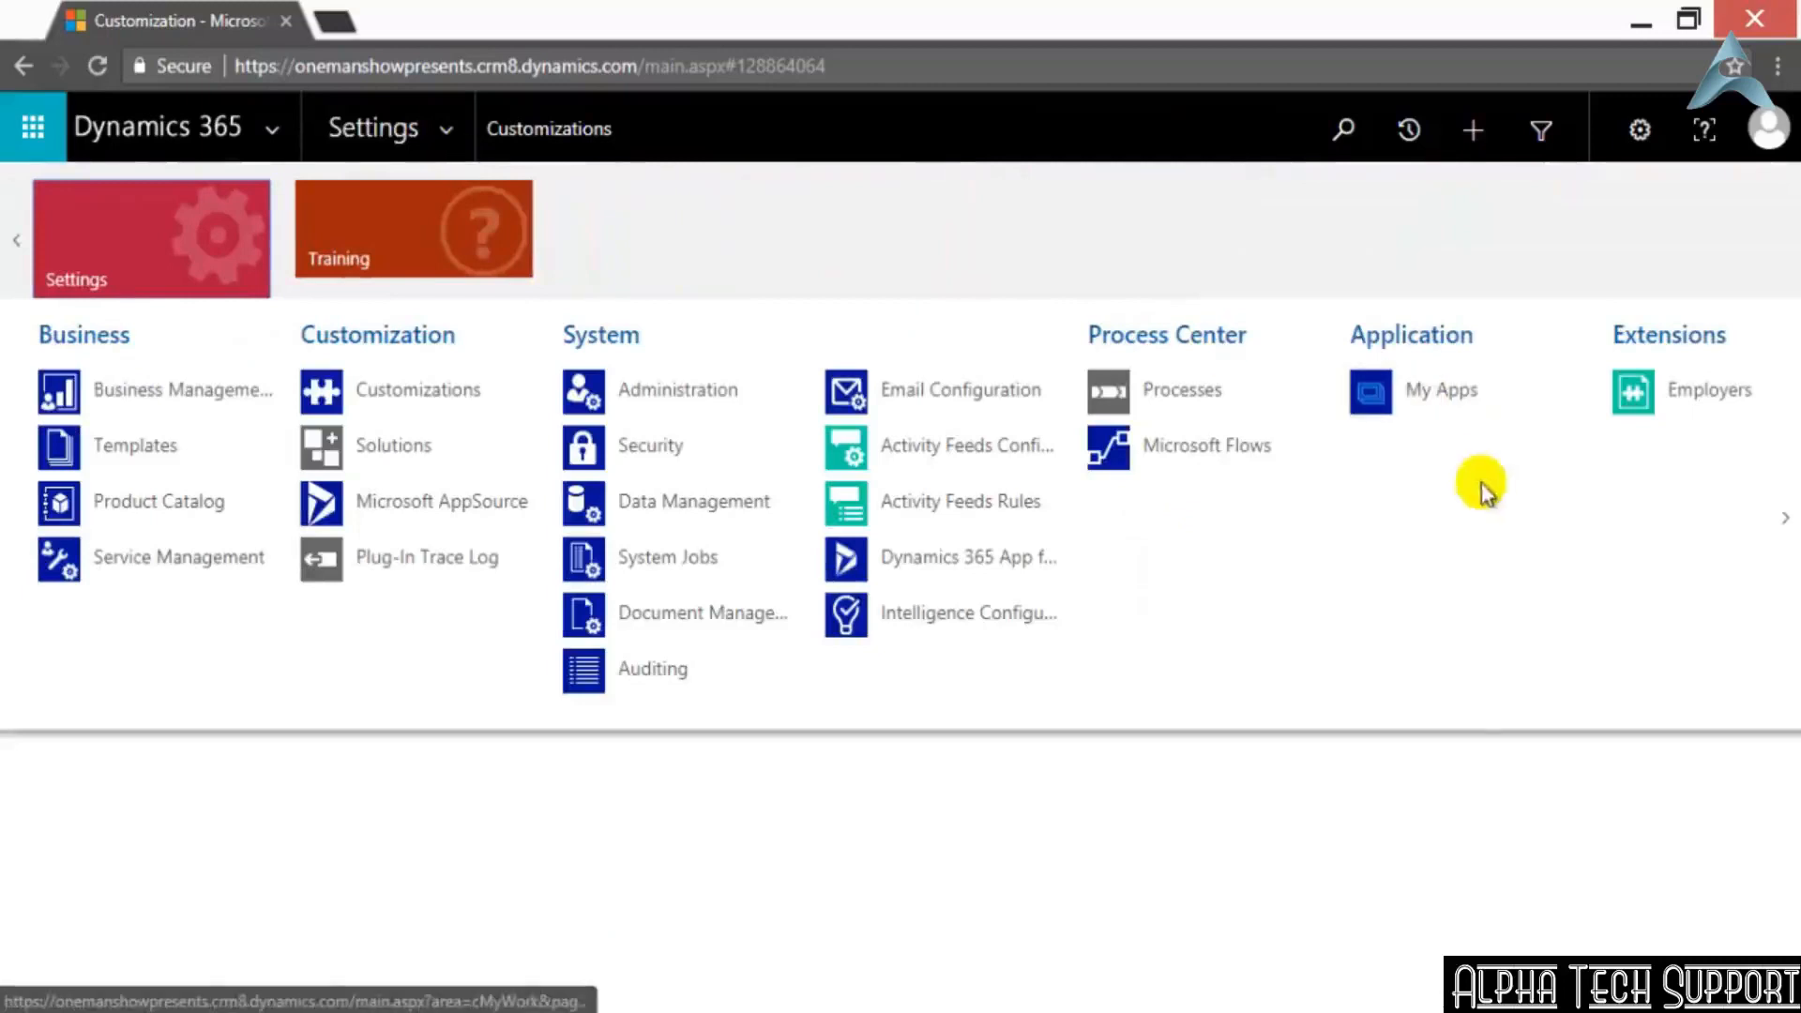
{"action": "left_click", "coordinate": [1637, 394]}
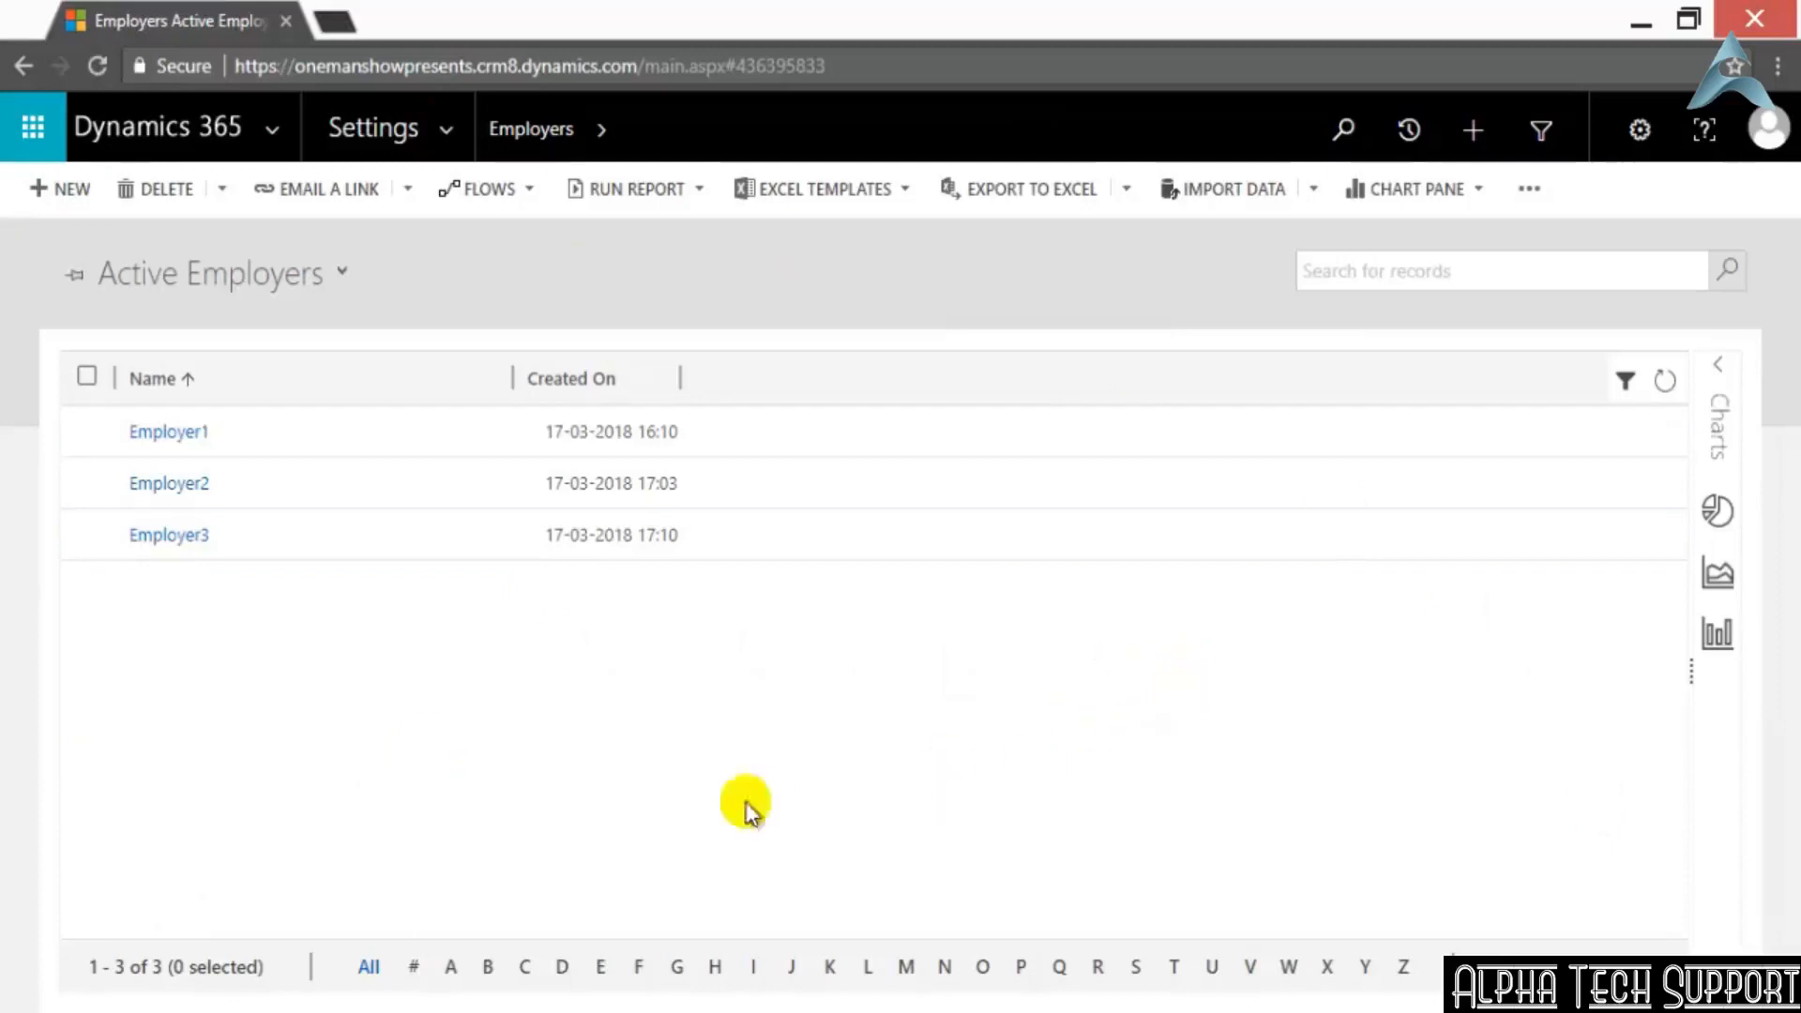
{"action": "left_click", "coordinate": [141, 441]}
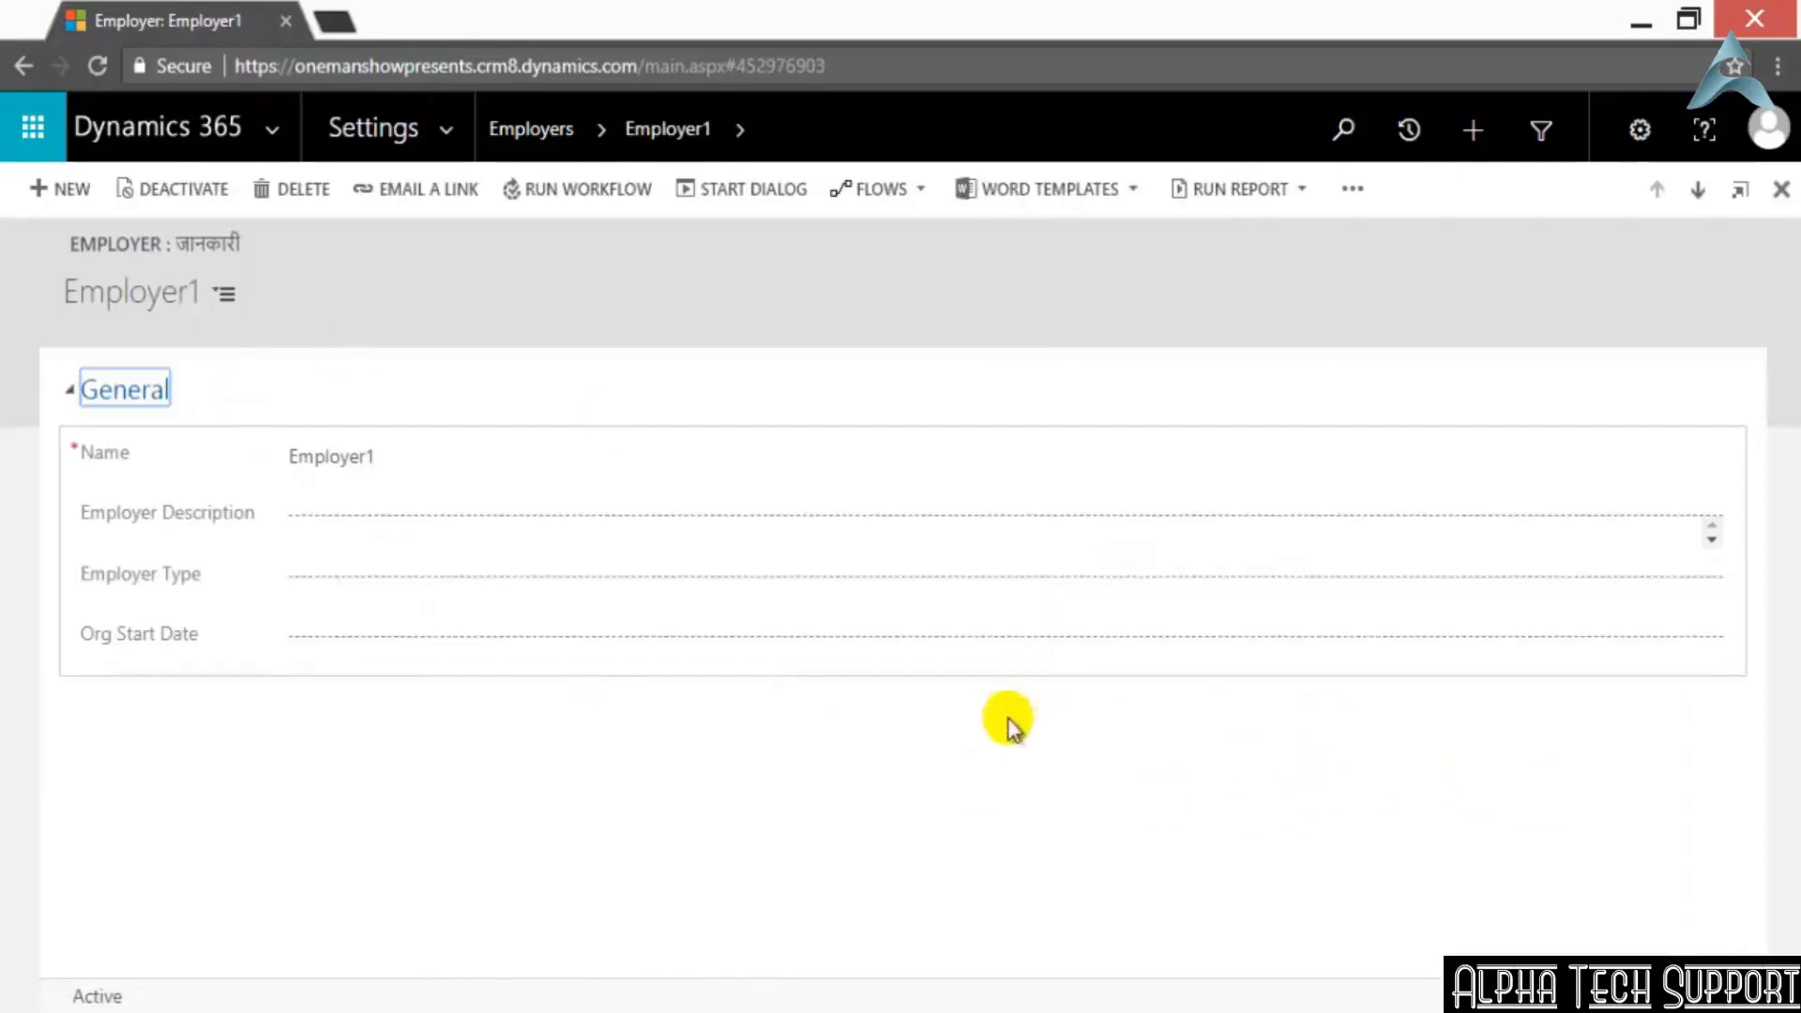
{"action": "left_click", "coordinate": [554, 576]}
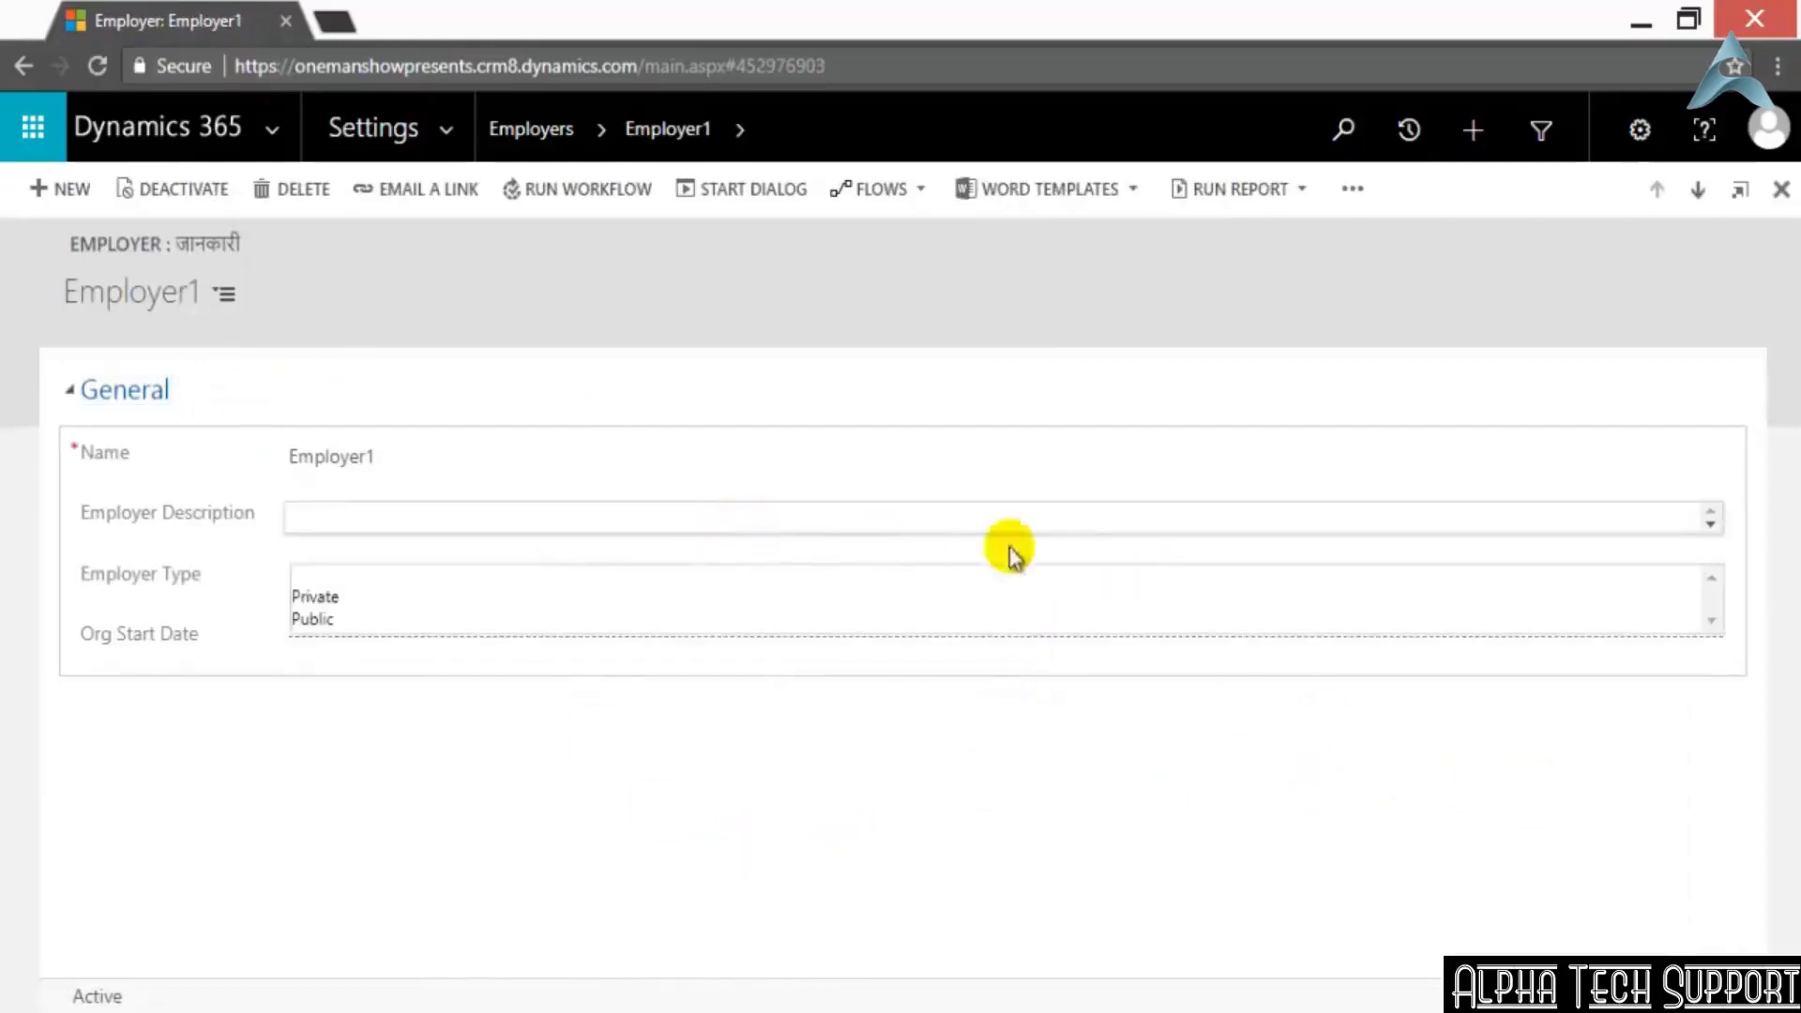
{"action": "left_click", "coordinate": [980, 534]}
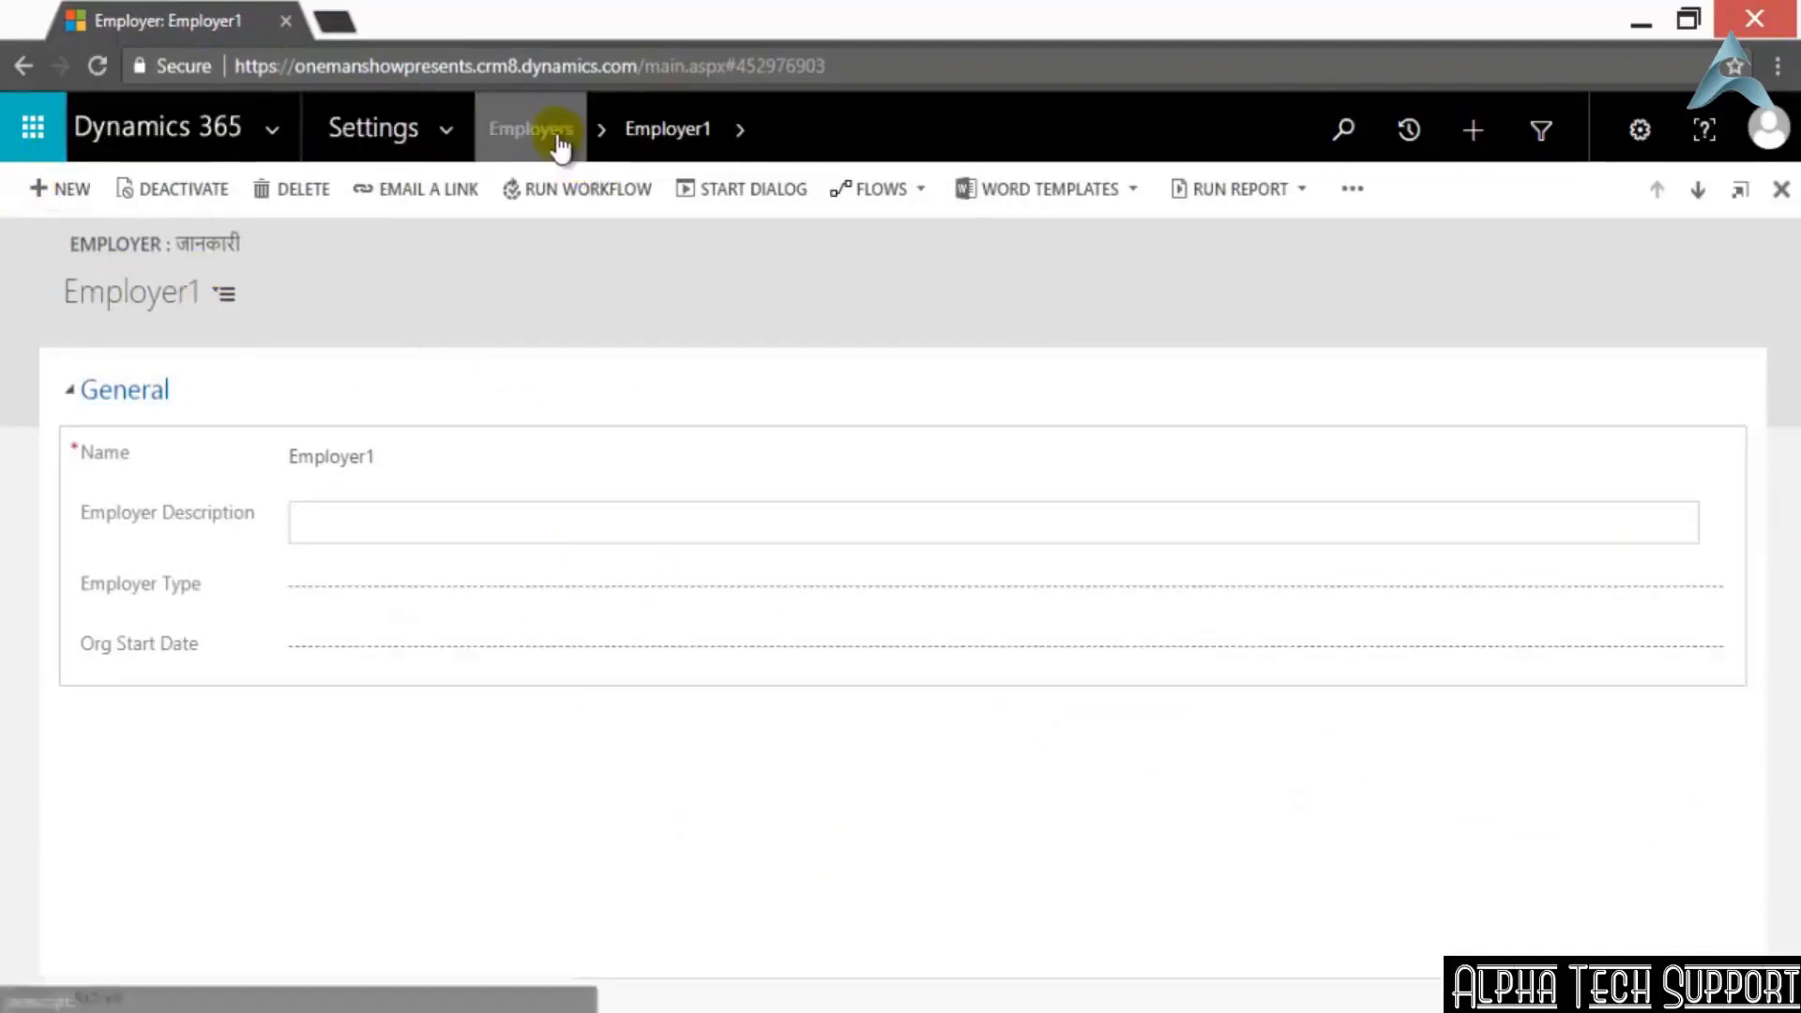
Open the Employer1 record's form in the form editor
{"action": "left_click", "coordinate": [1345, 192]}
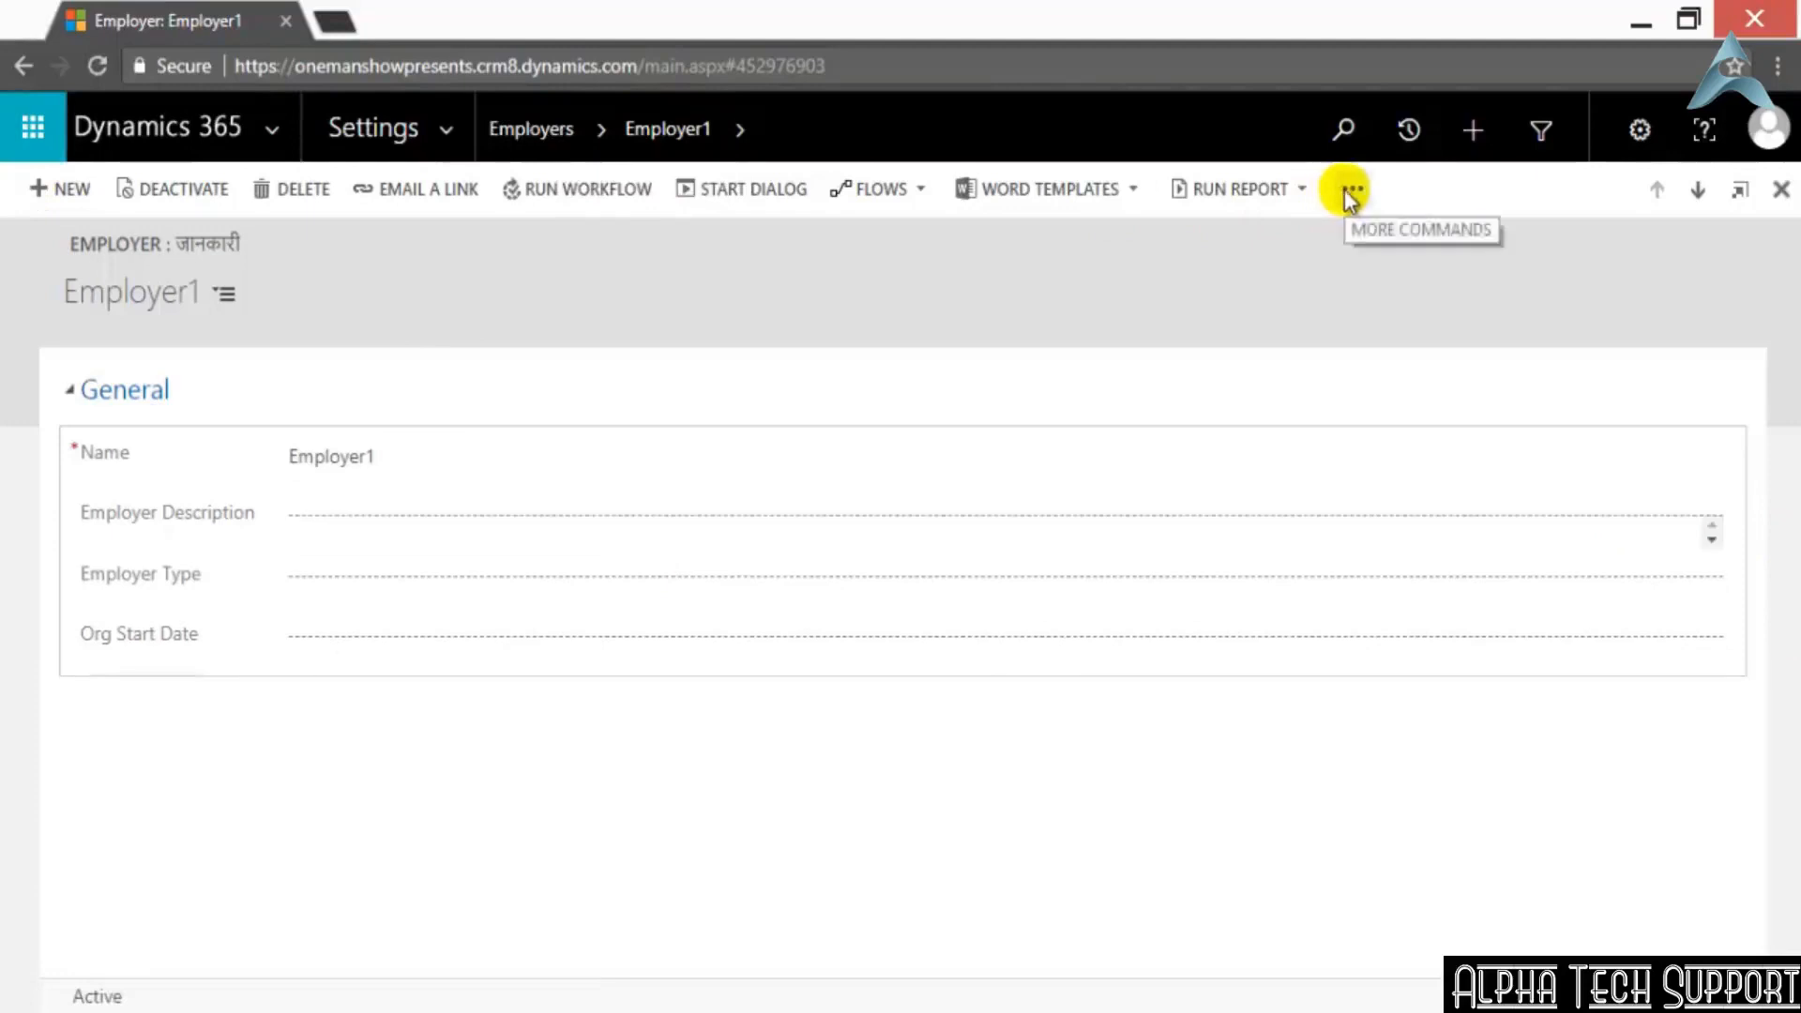
{"action": "left_click", "coordinate": [1349, 192]}
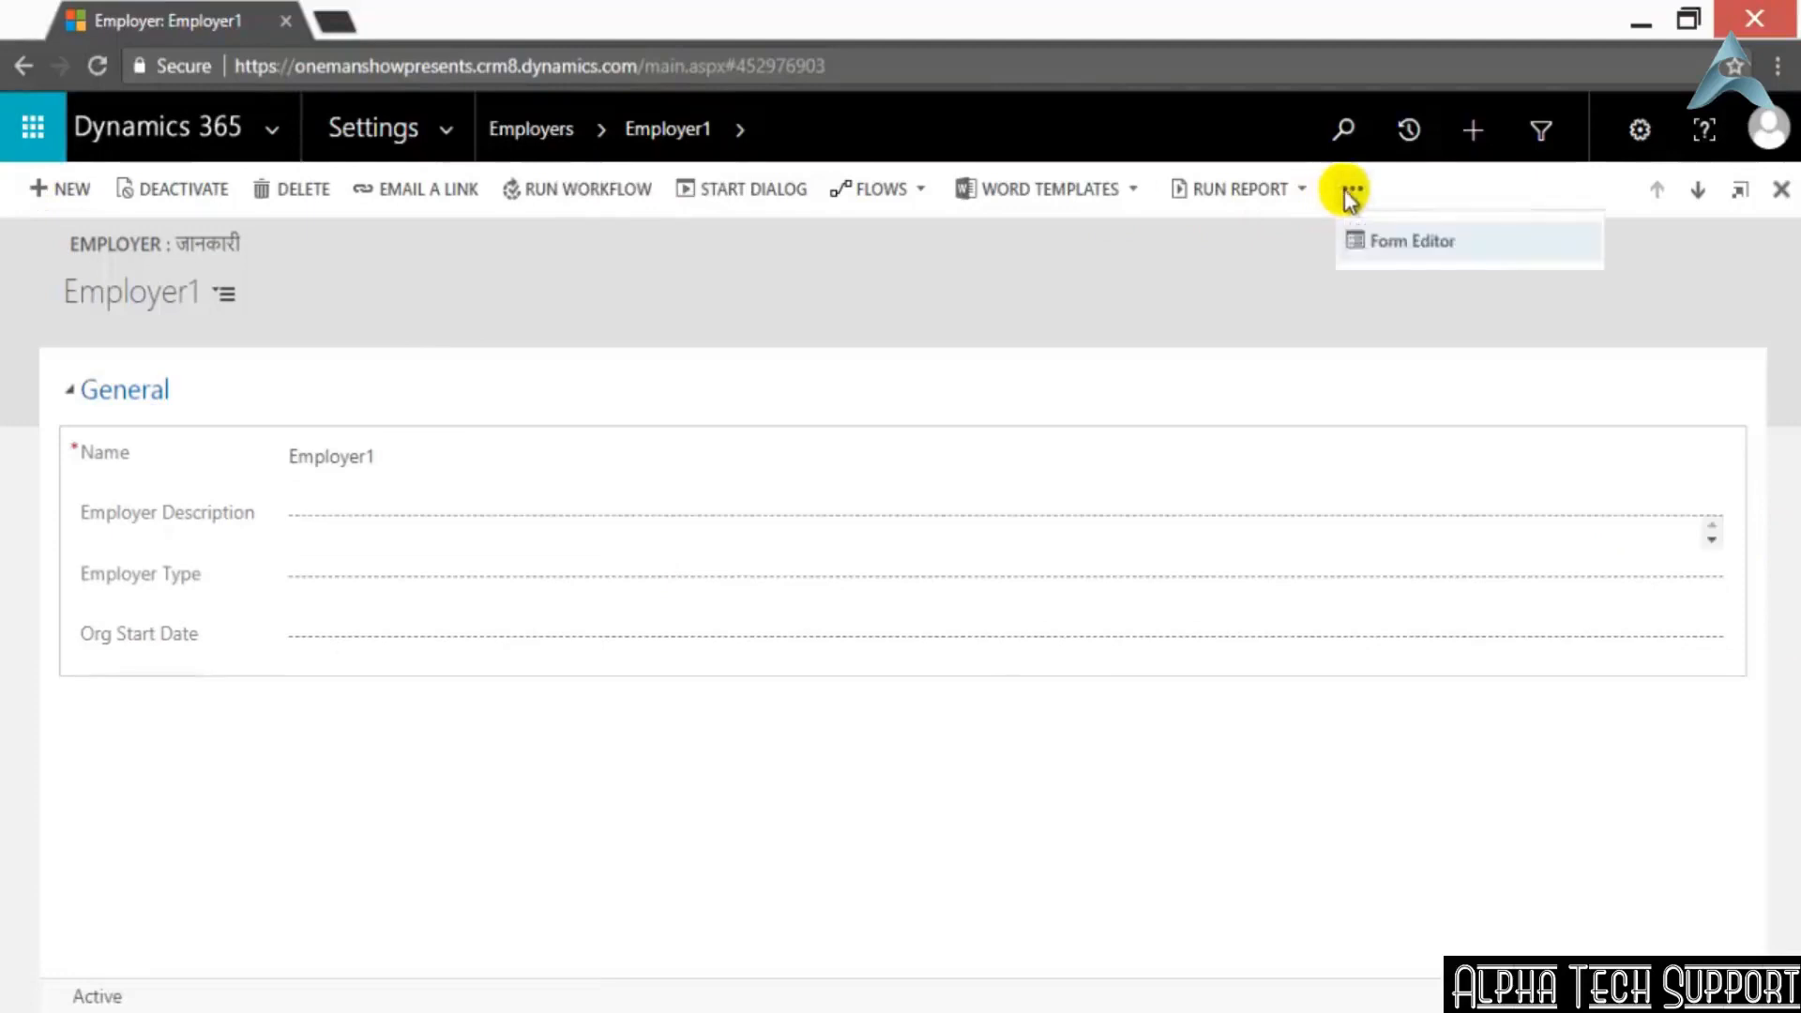
{"action": "left_click", "coordinate": [1381, 240]}
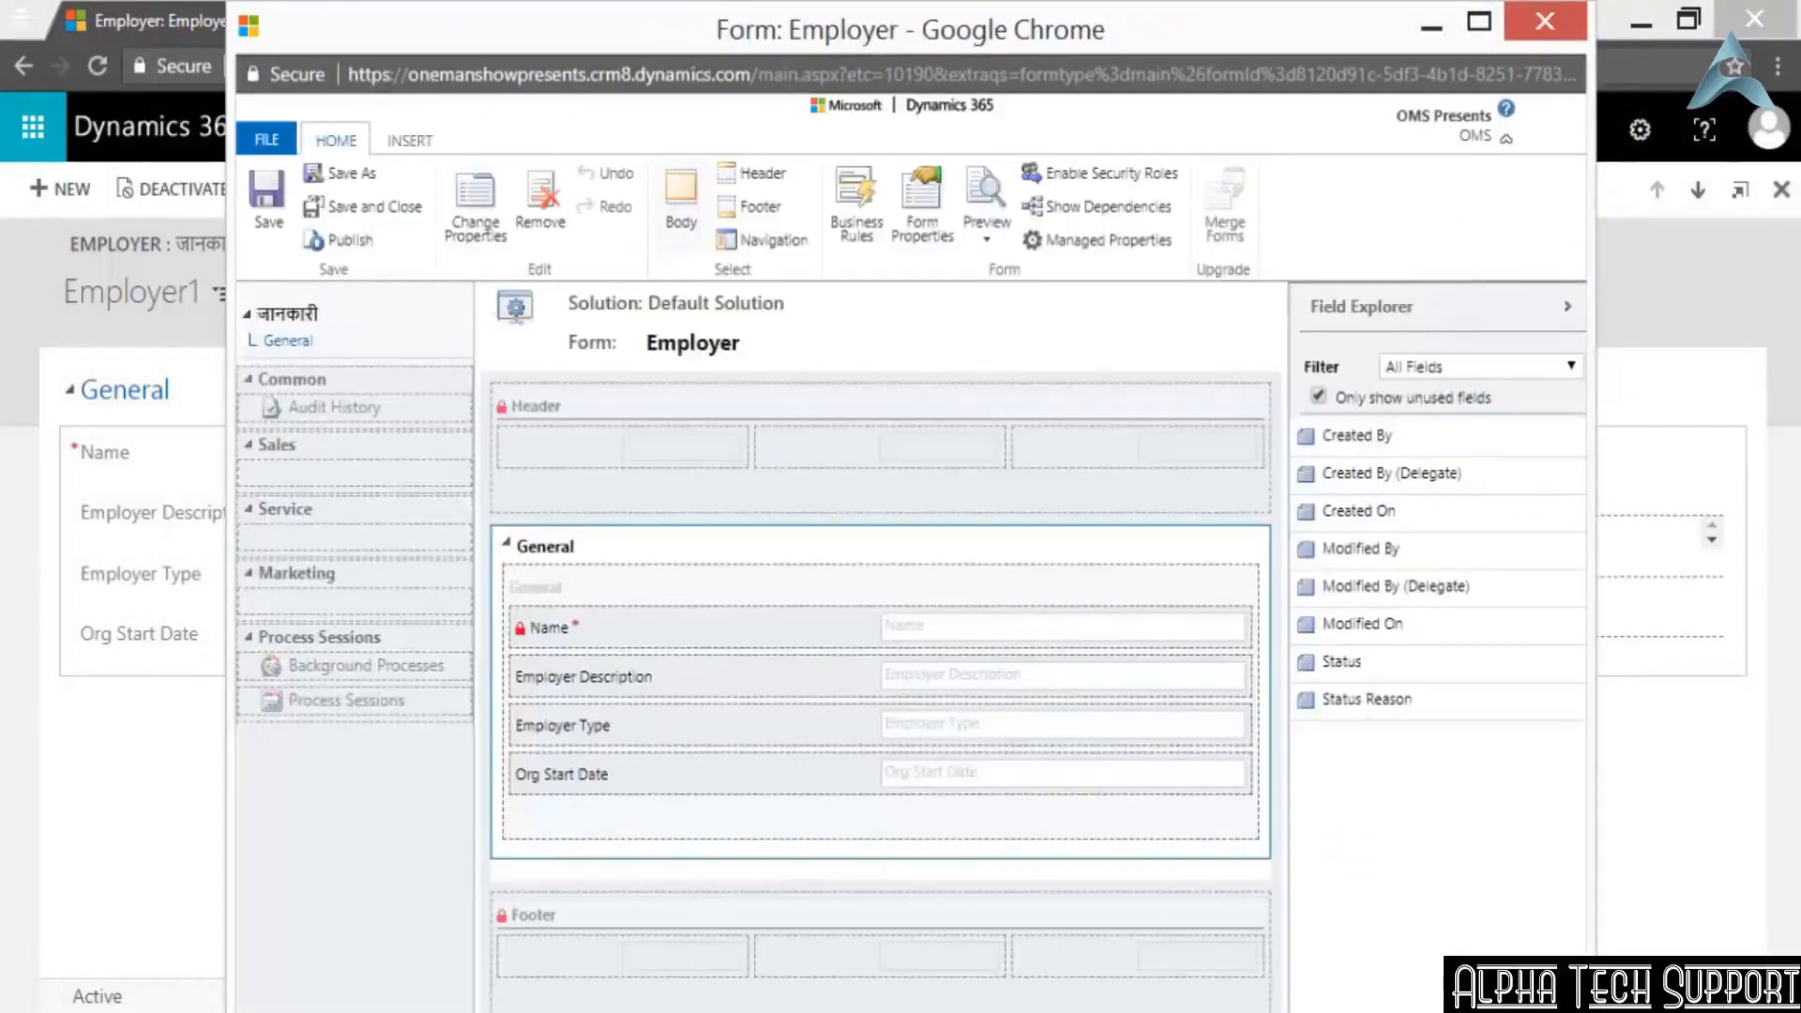
Add new_TestJSWebResource to the form libraries in the Employer form's properties
{"action": "left_click", "coordinate": [925, 199]}
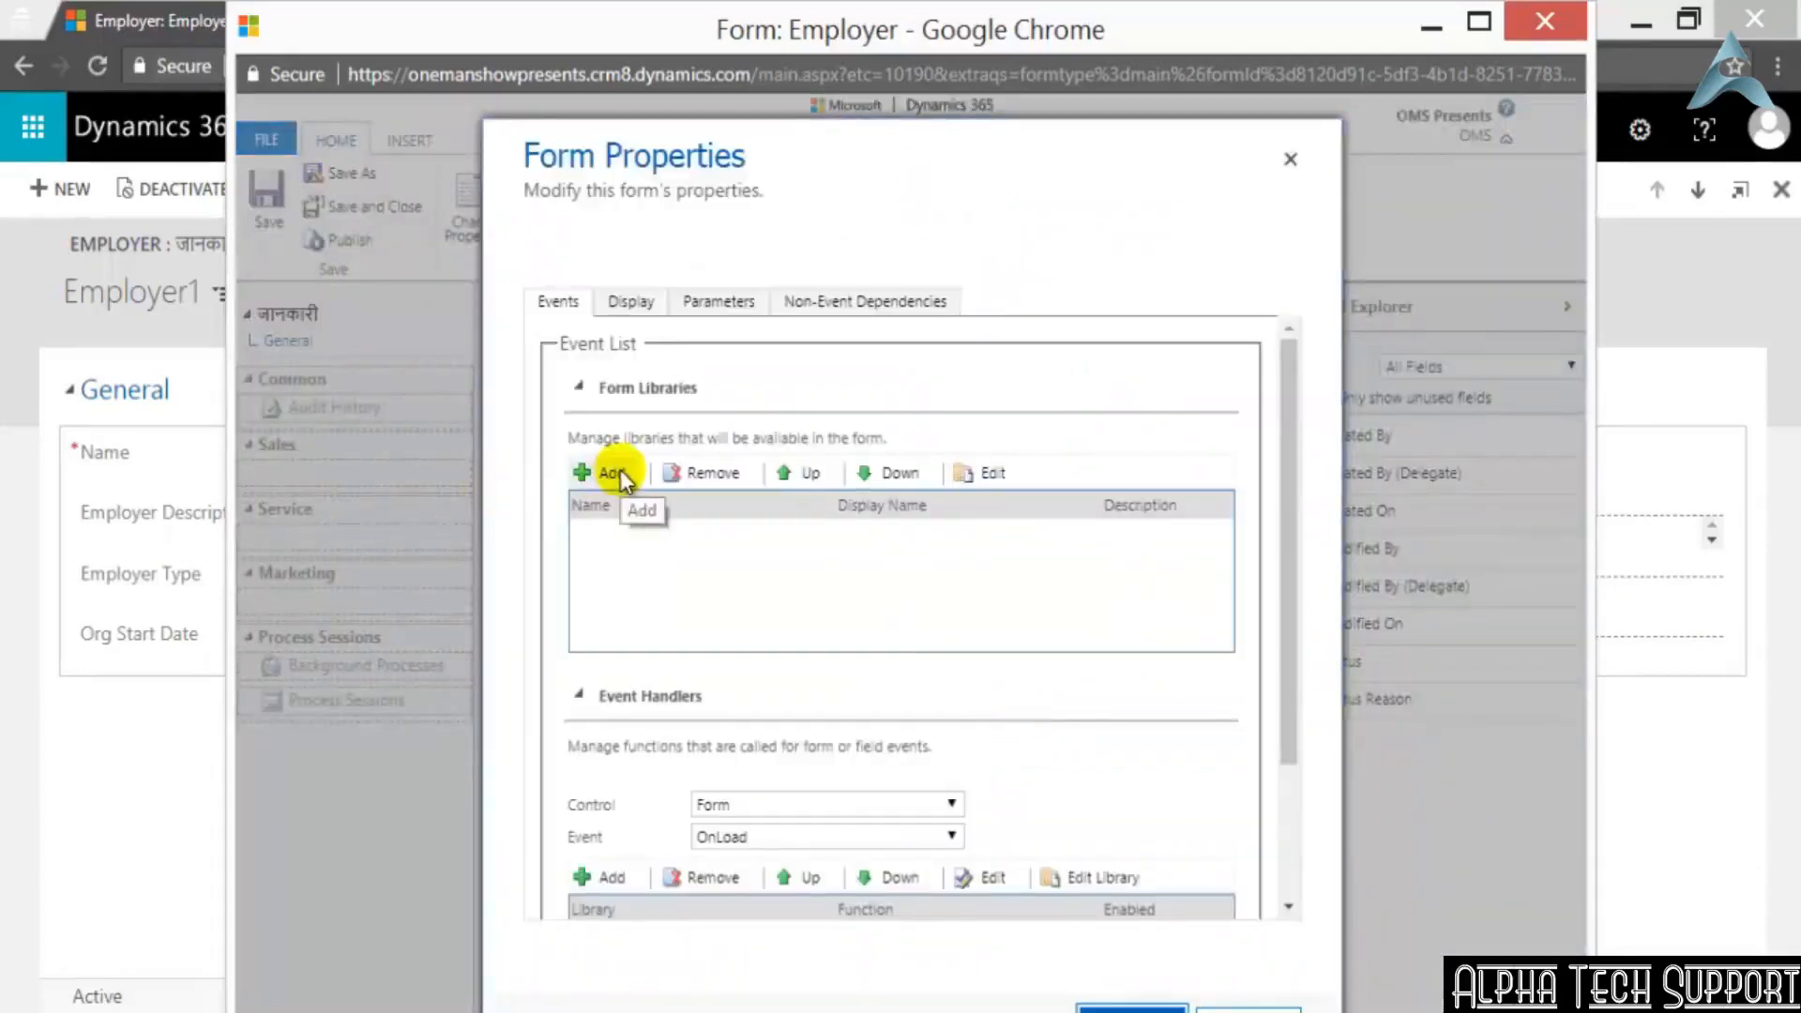
{"action": "scroll", "coordinate": [1051, 694], "scroll_direction": "down", "scroll_amount": 2}
{"action": "scroll", "coordinate": [1056, 695], "scroll_direction": "up", "scroll_amount": 2}
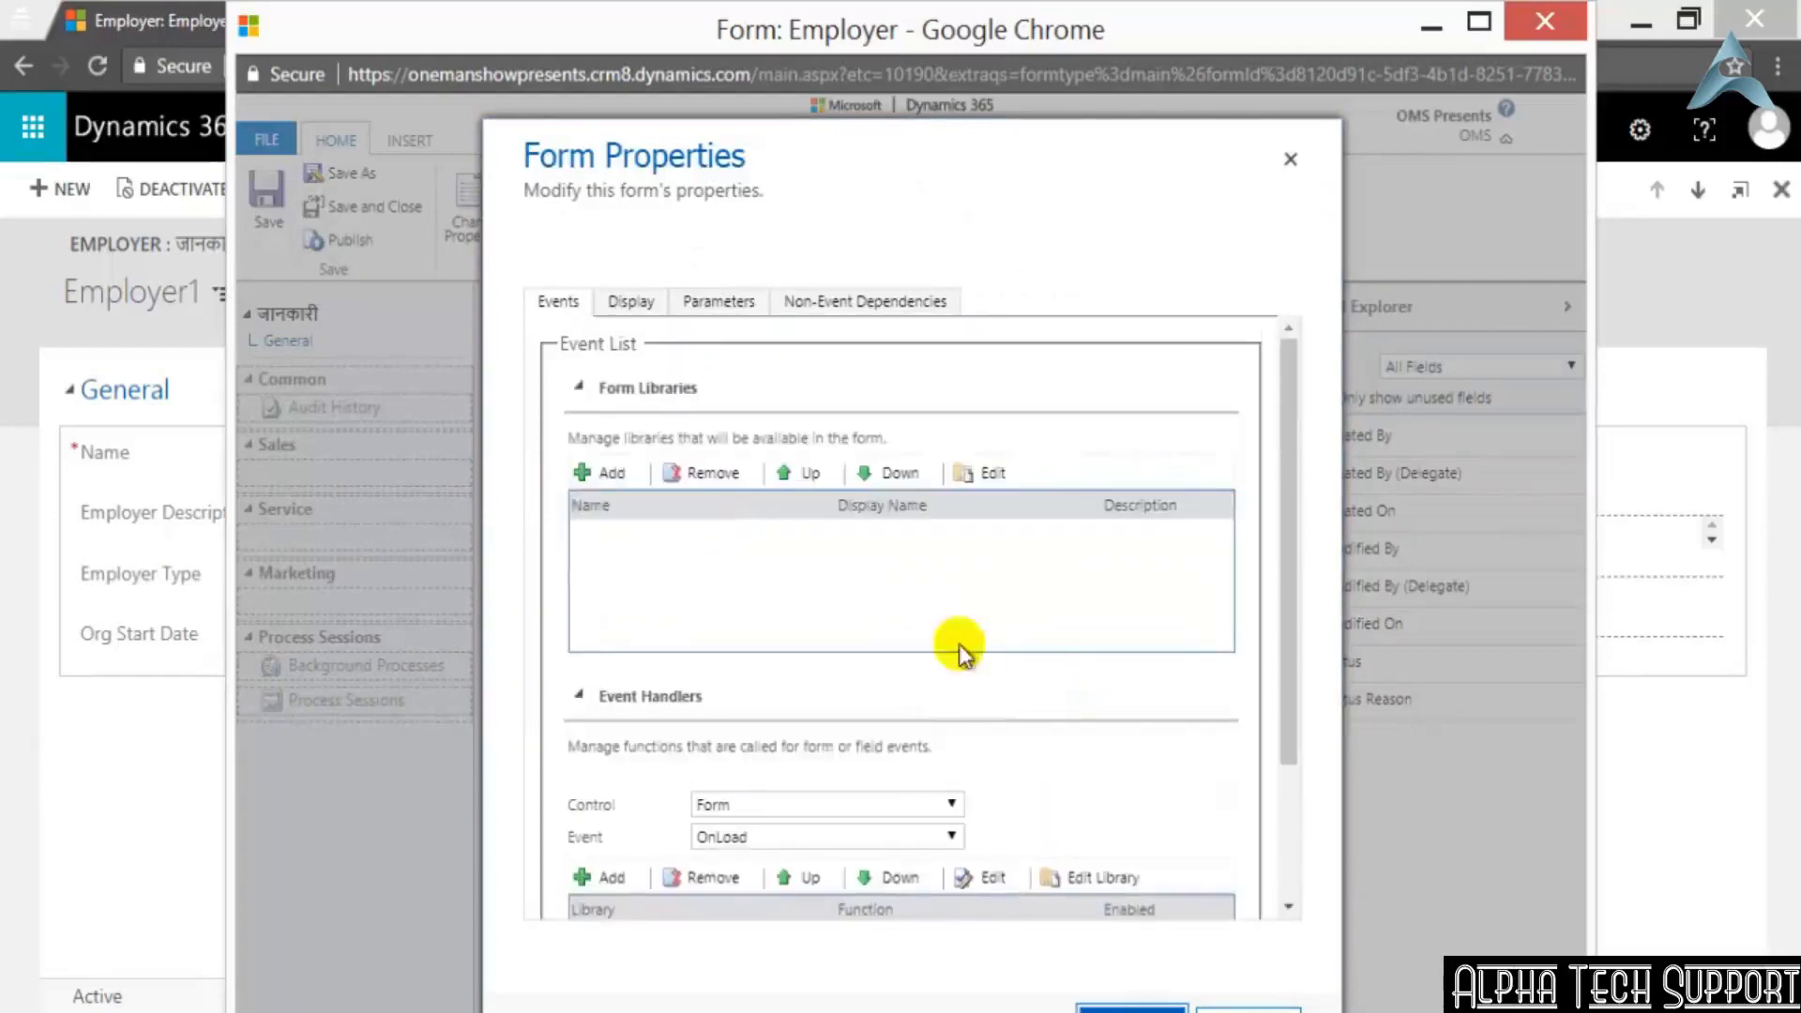
{"action": "left_click", "coordinate": [599, 477]}
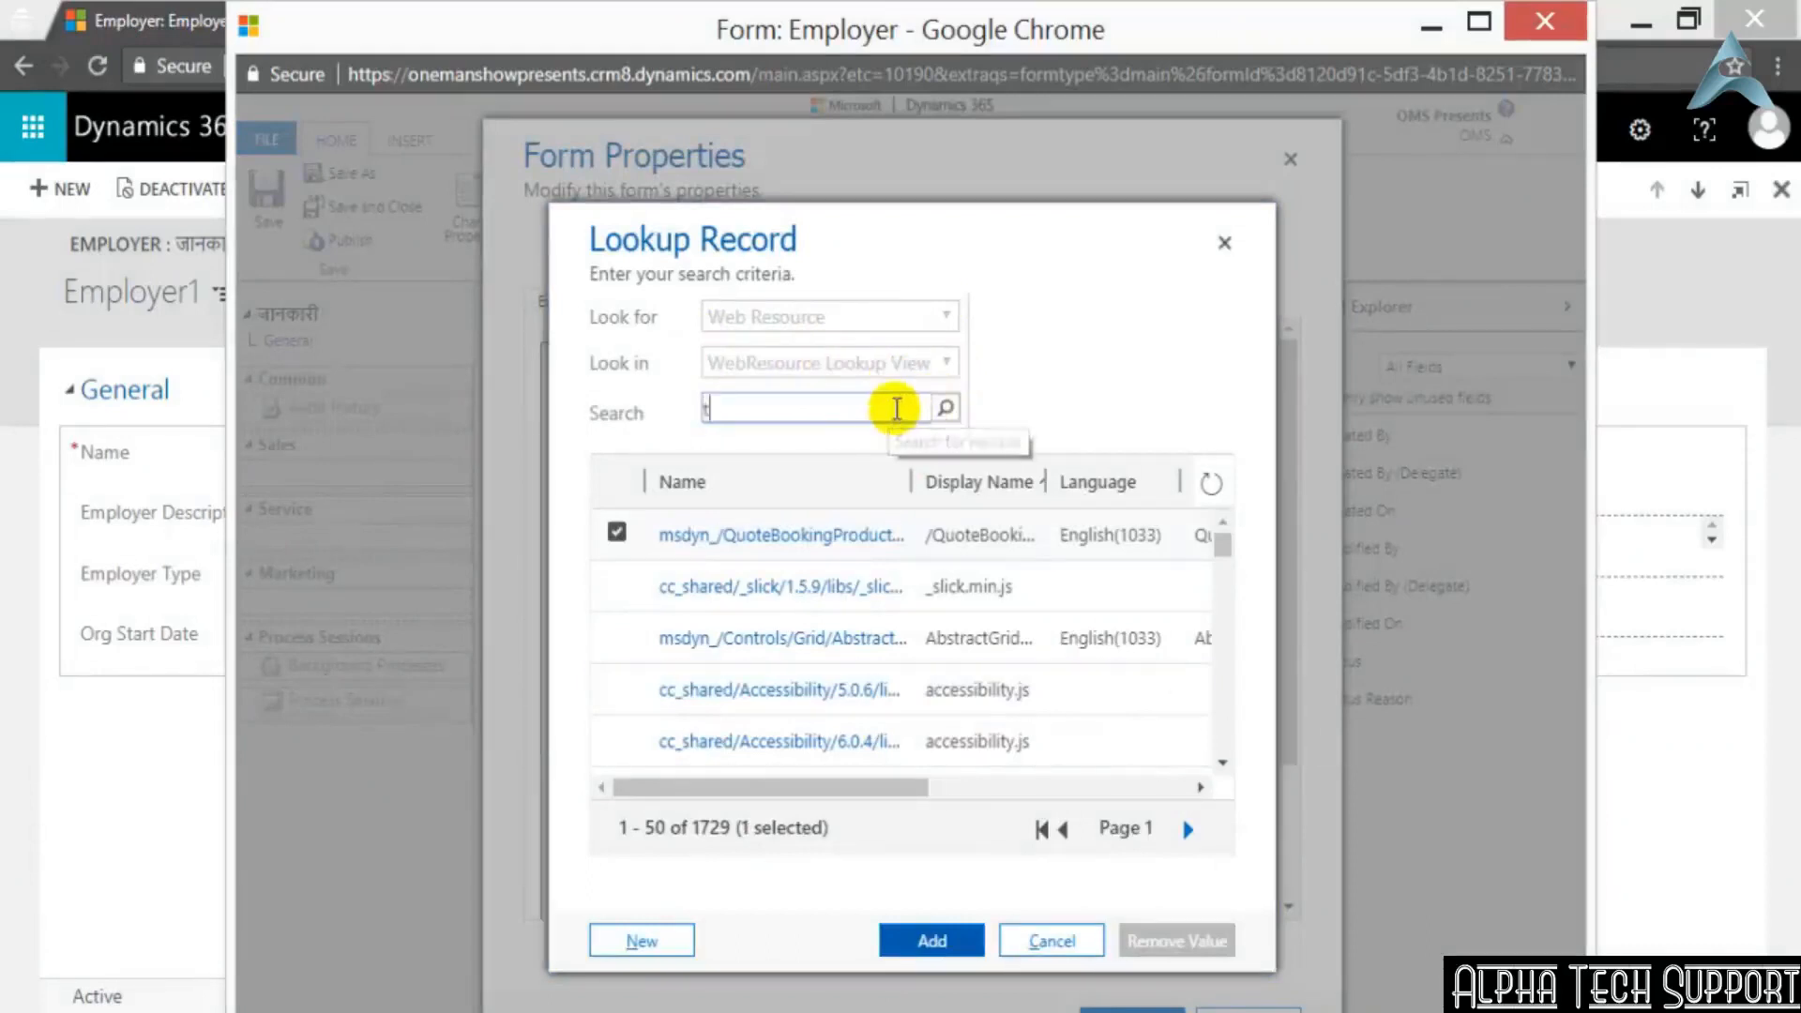
{"action": "type", "text": "test"}
{"action": "key", "text": "Return"}
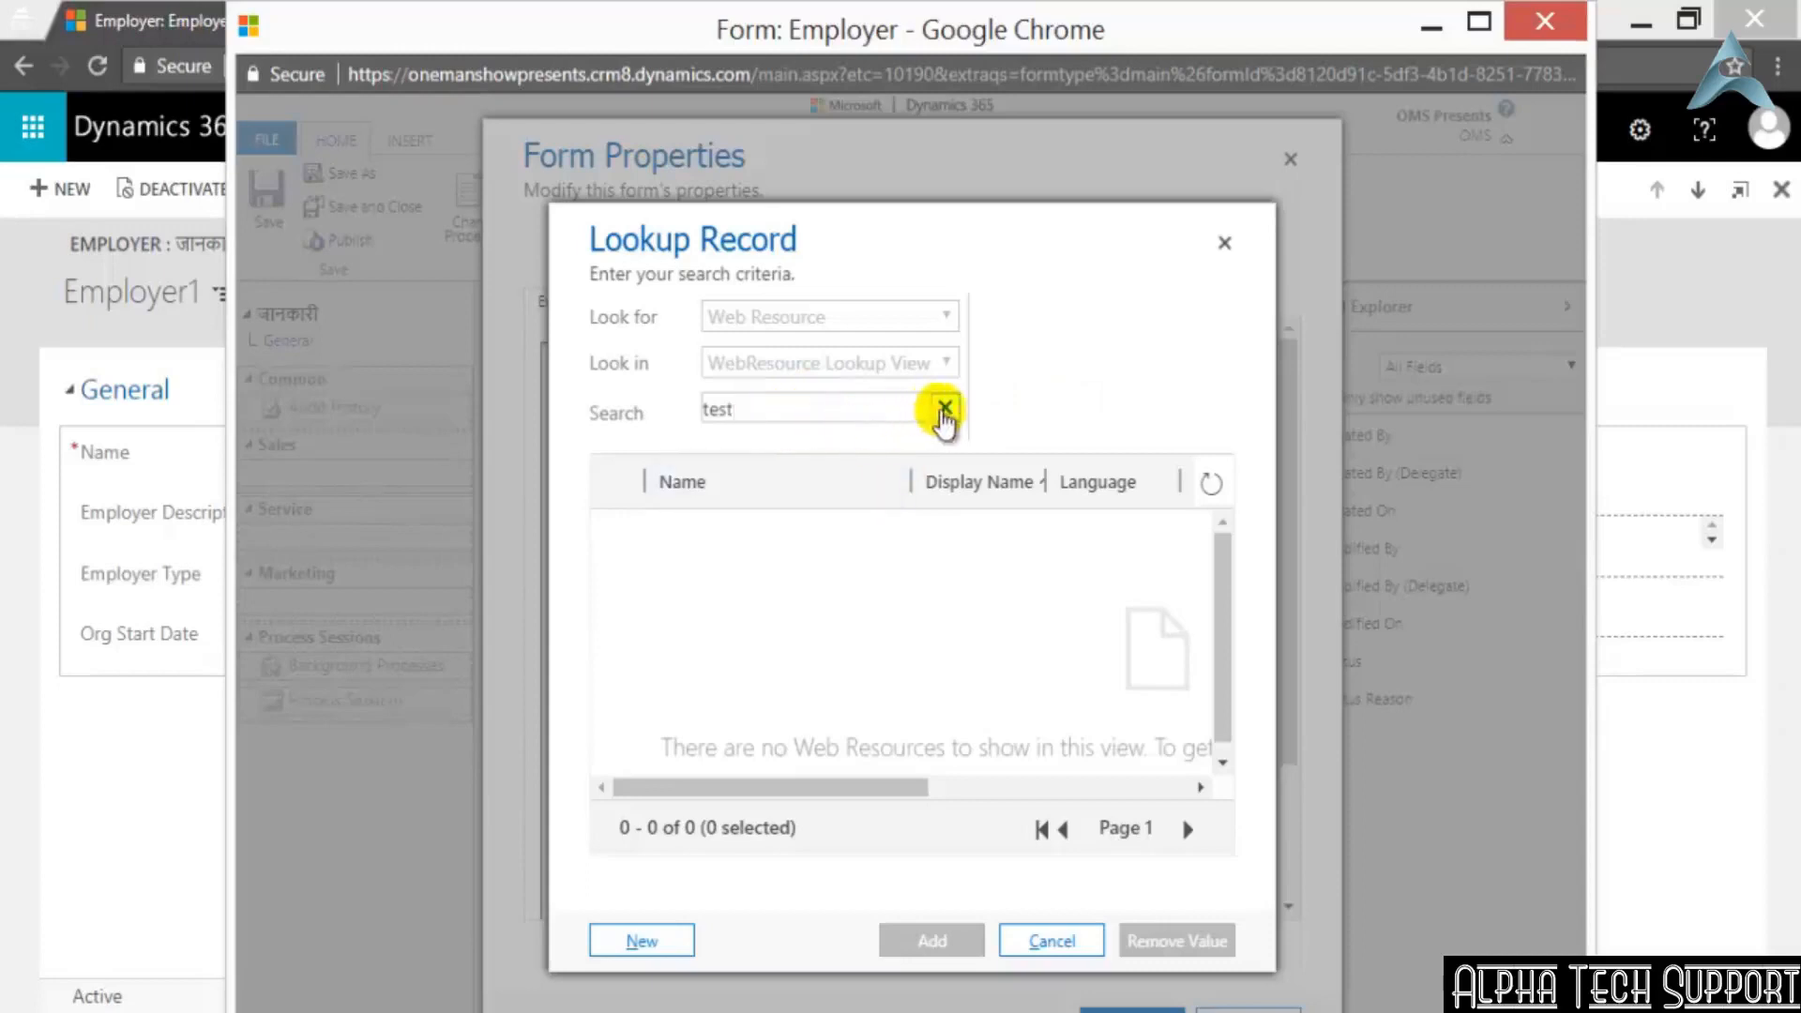
{"action": "left_click", "coordinate": [944, 412]}
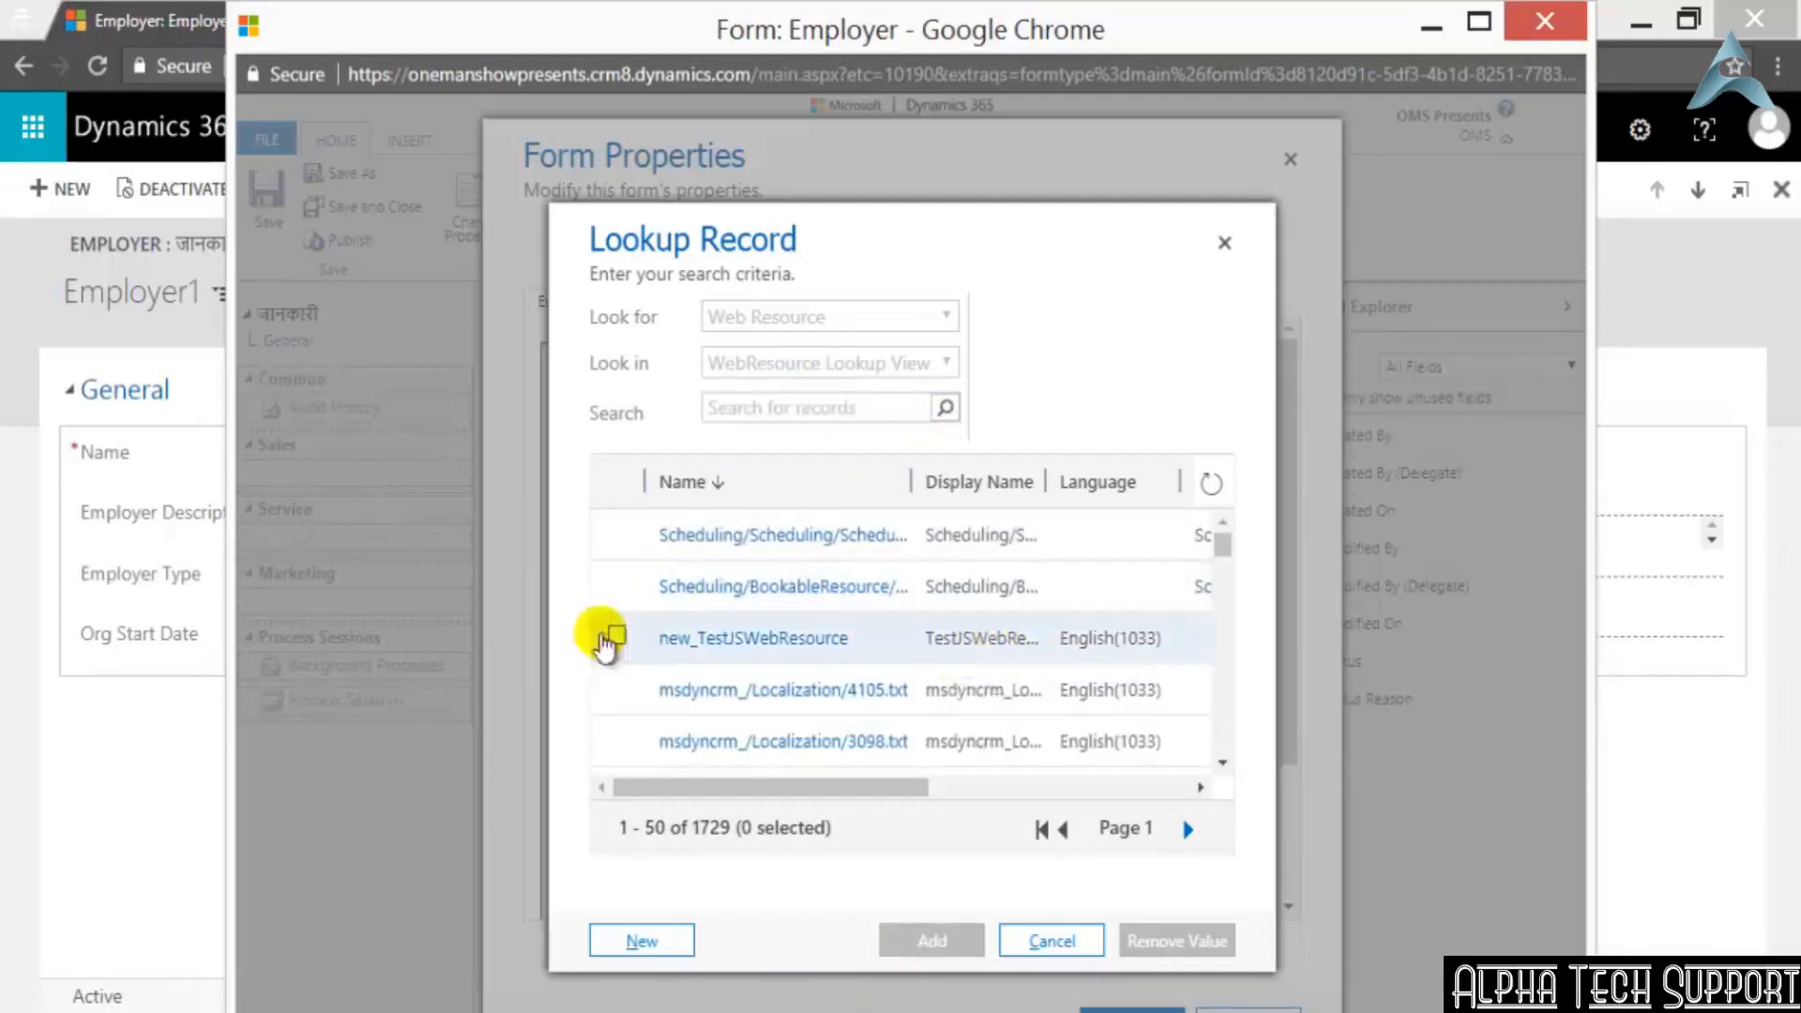
{"action": "left_click", "coordinate": [614, 635]}
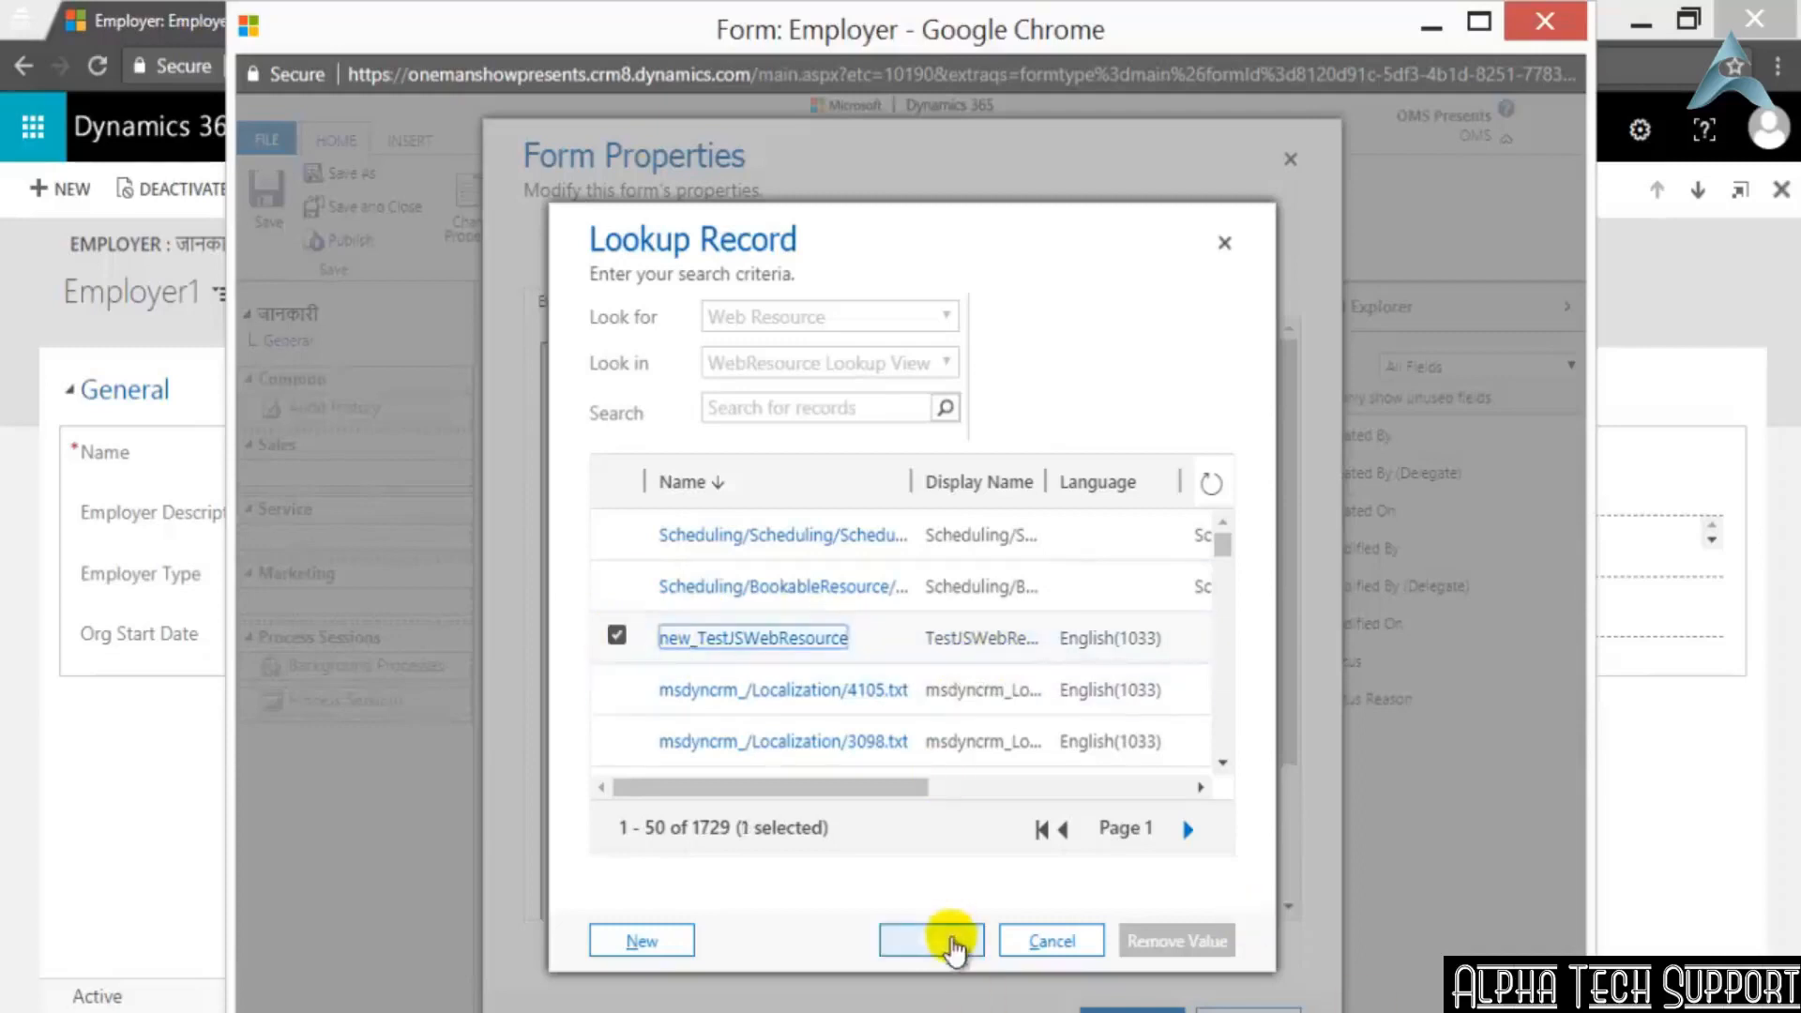
{"action": "left_click", "coordinate": [952, 940]}
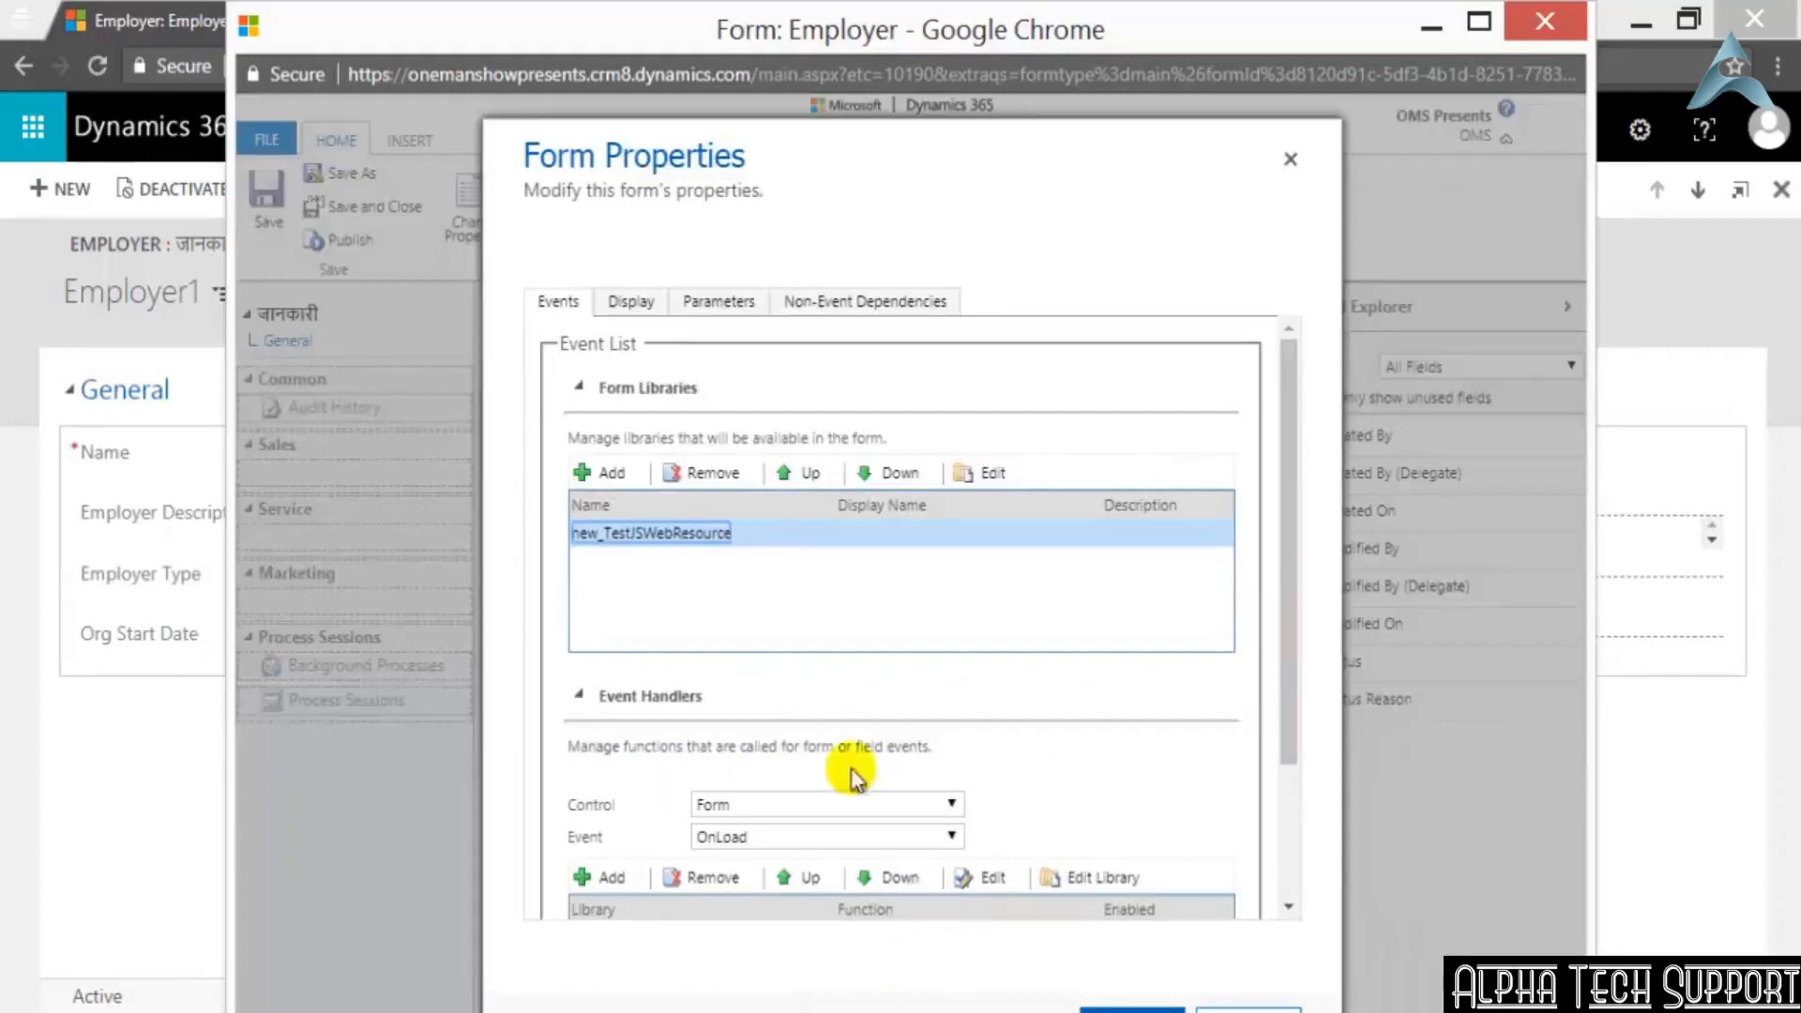
Accept the Employer form's properties with the added library, and reopen them at the web resource lookup for form libraries
{"action": "left_click", "coordinate": [1138, 1006]}
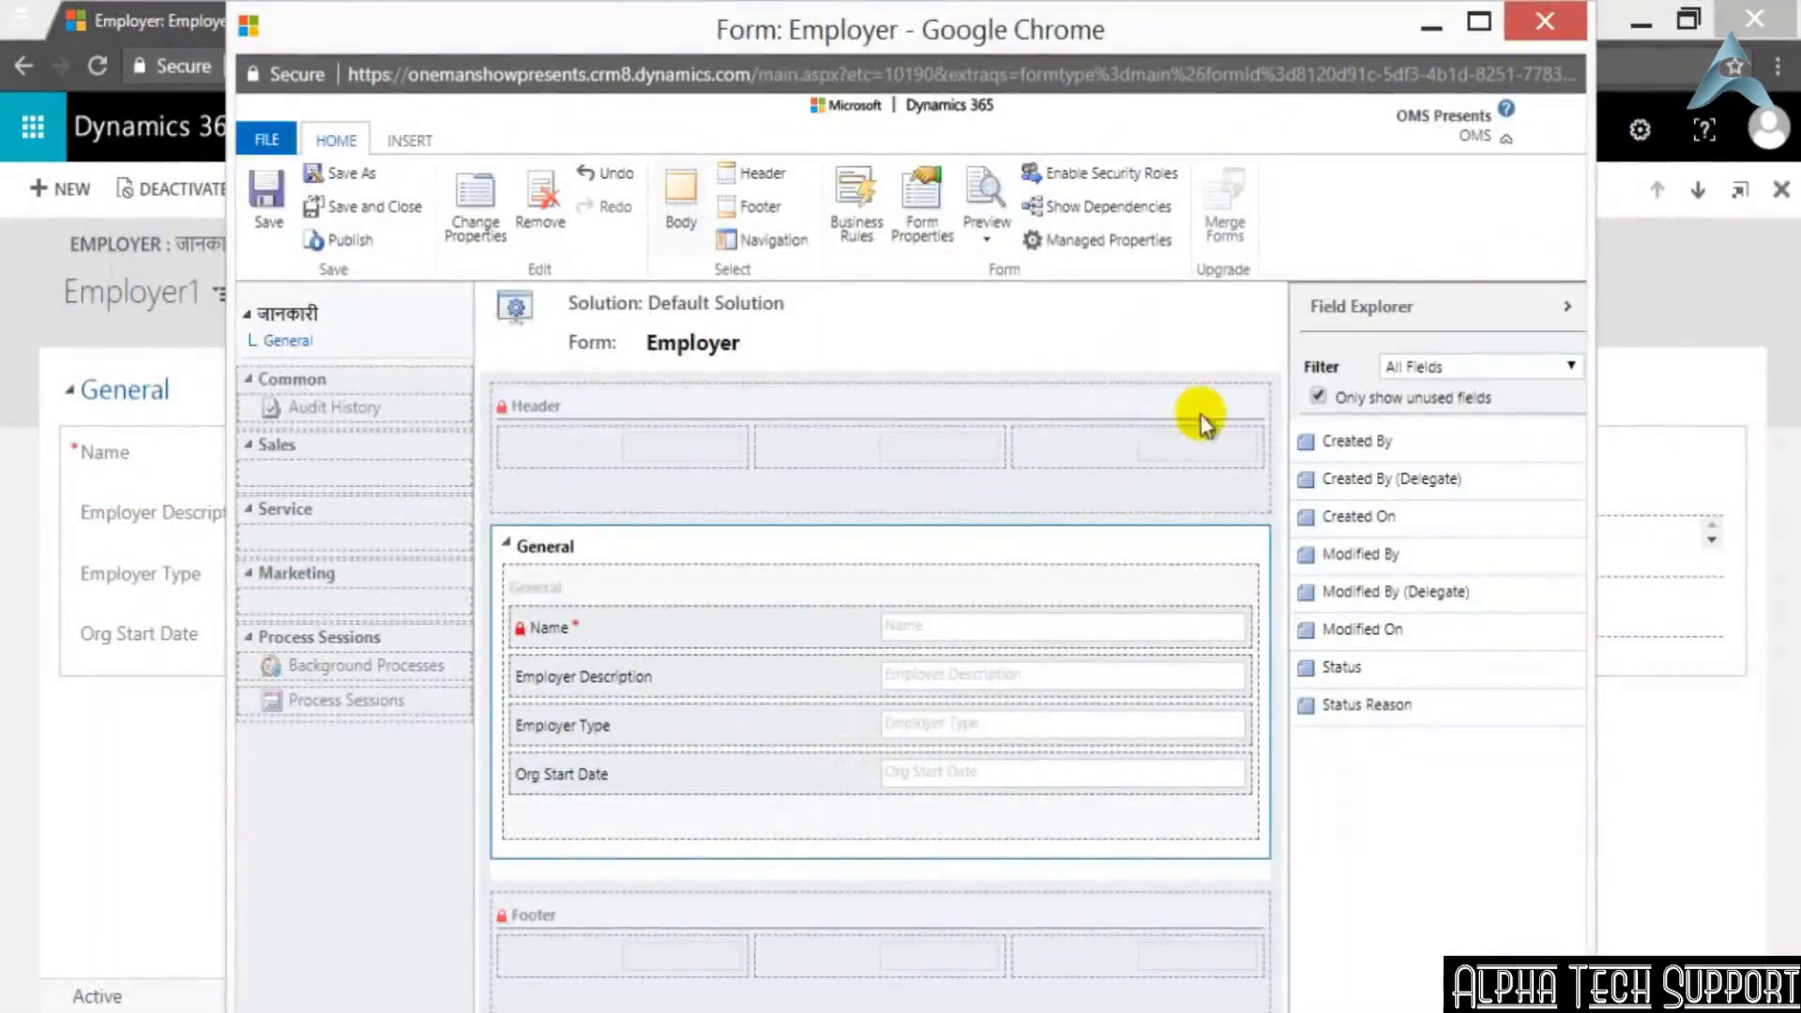
{"action": "left_click", "coordinate": [931, 190]}
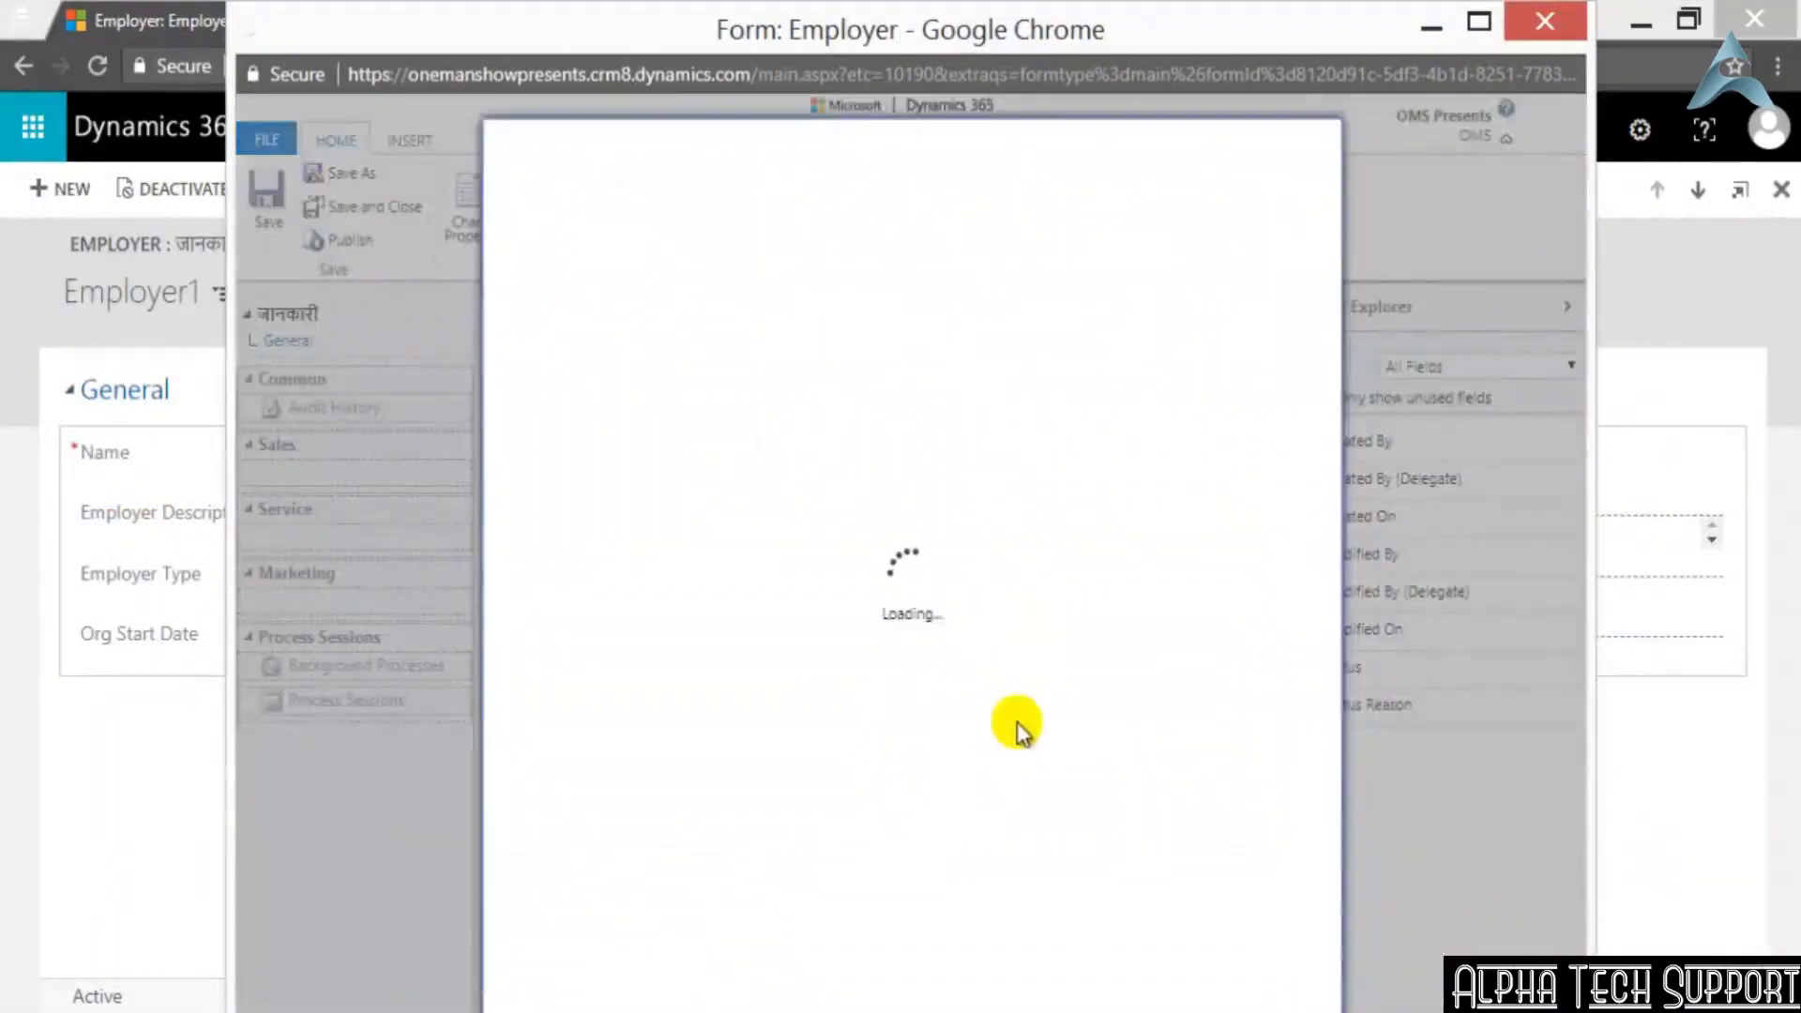
{"action": "left_click", "coordinate": [617, 472]}
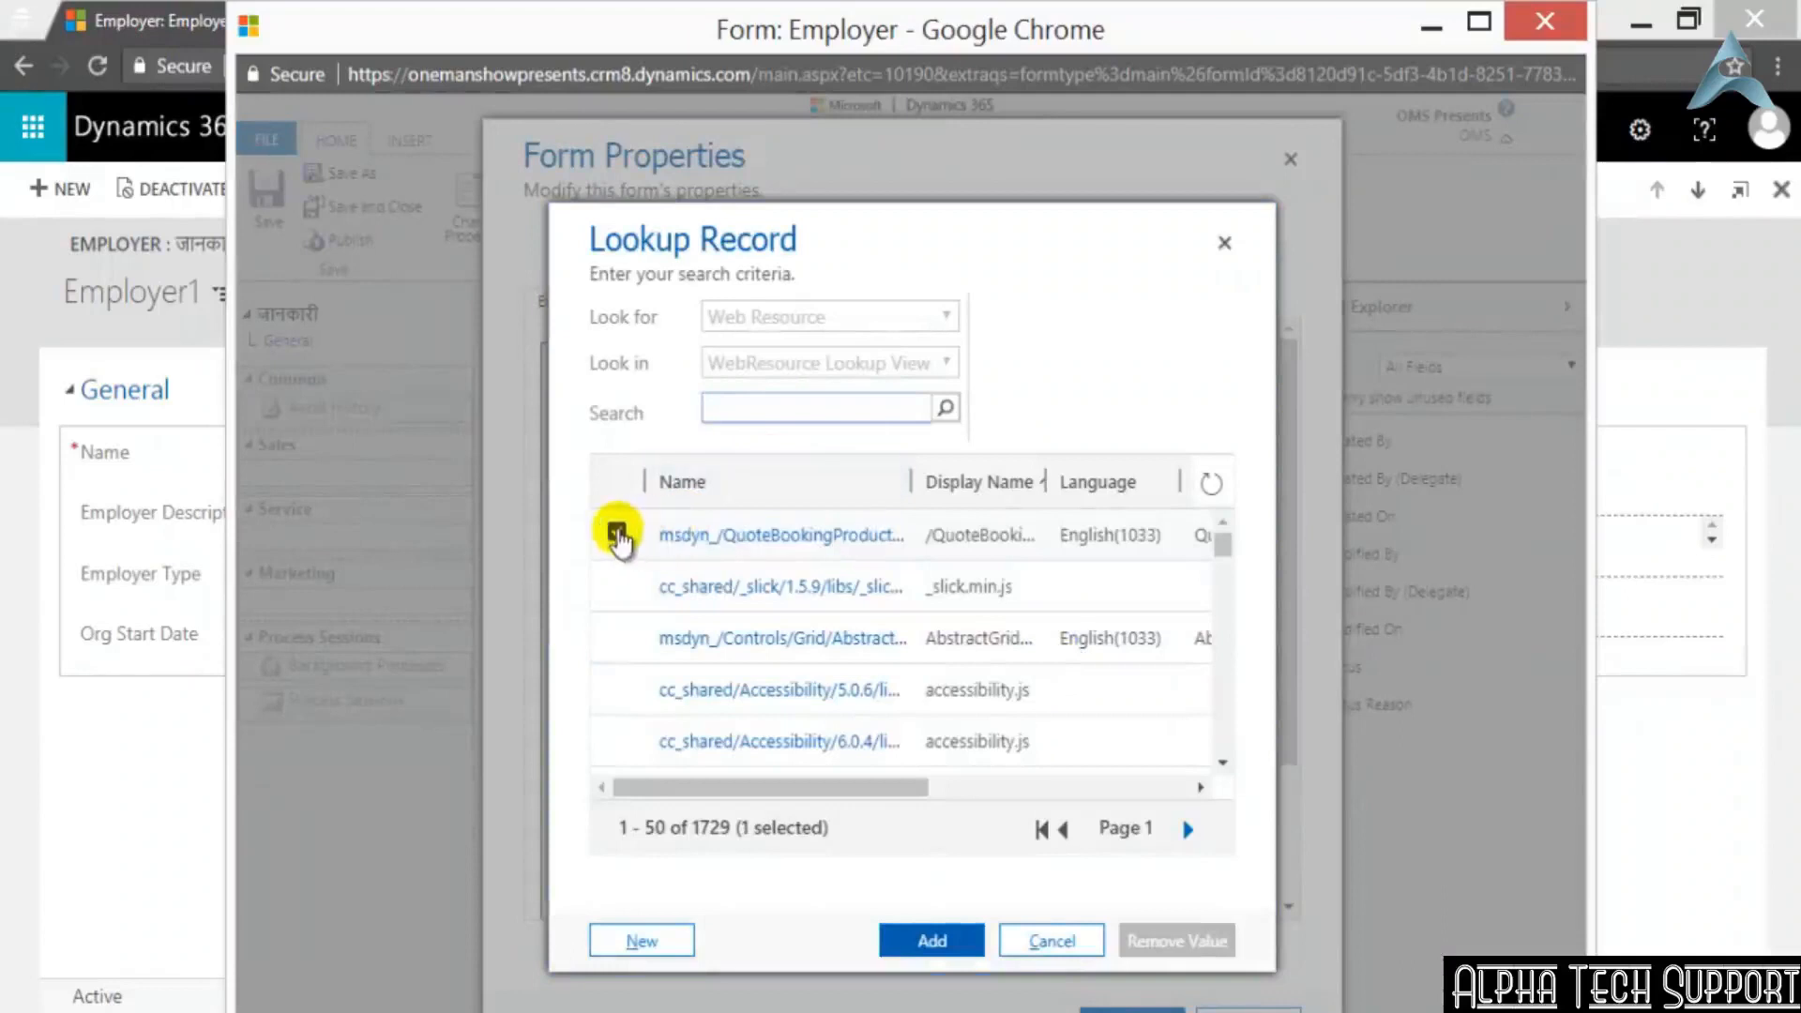
{"action": "left_click", "coordinate": [617, 536]}
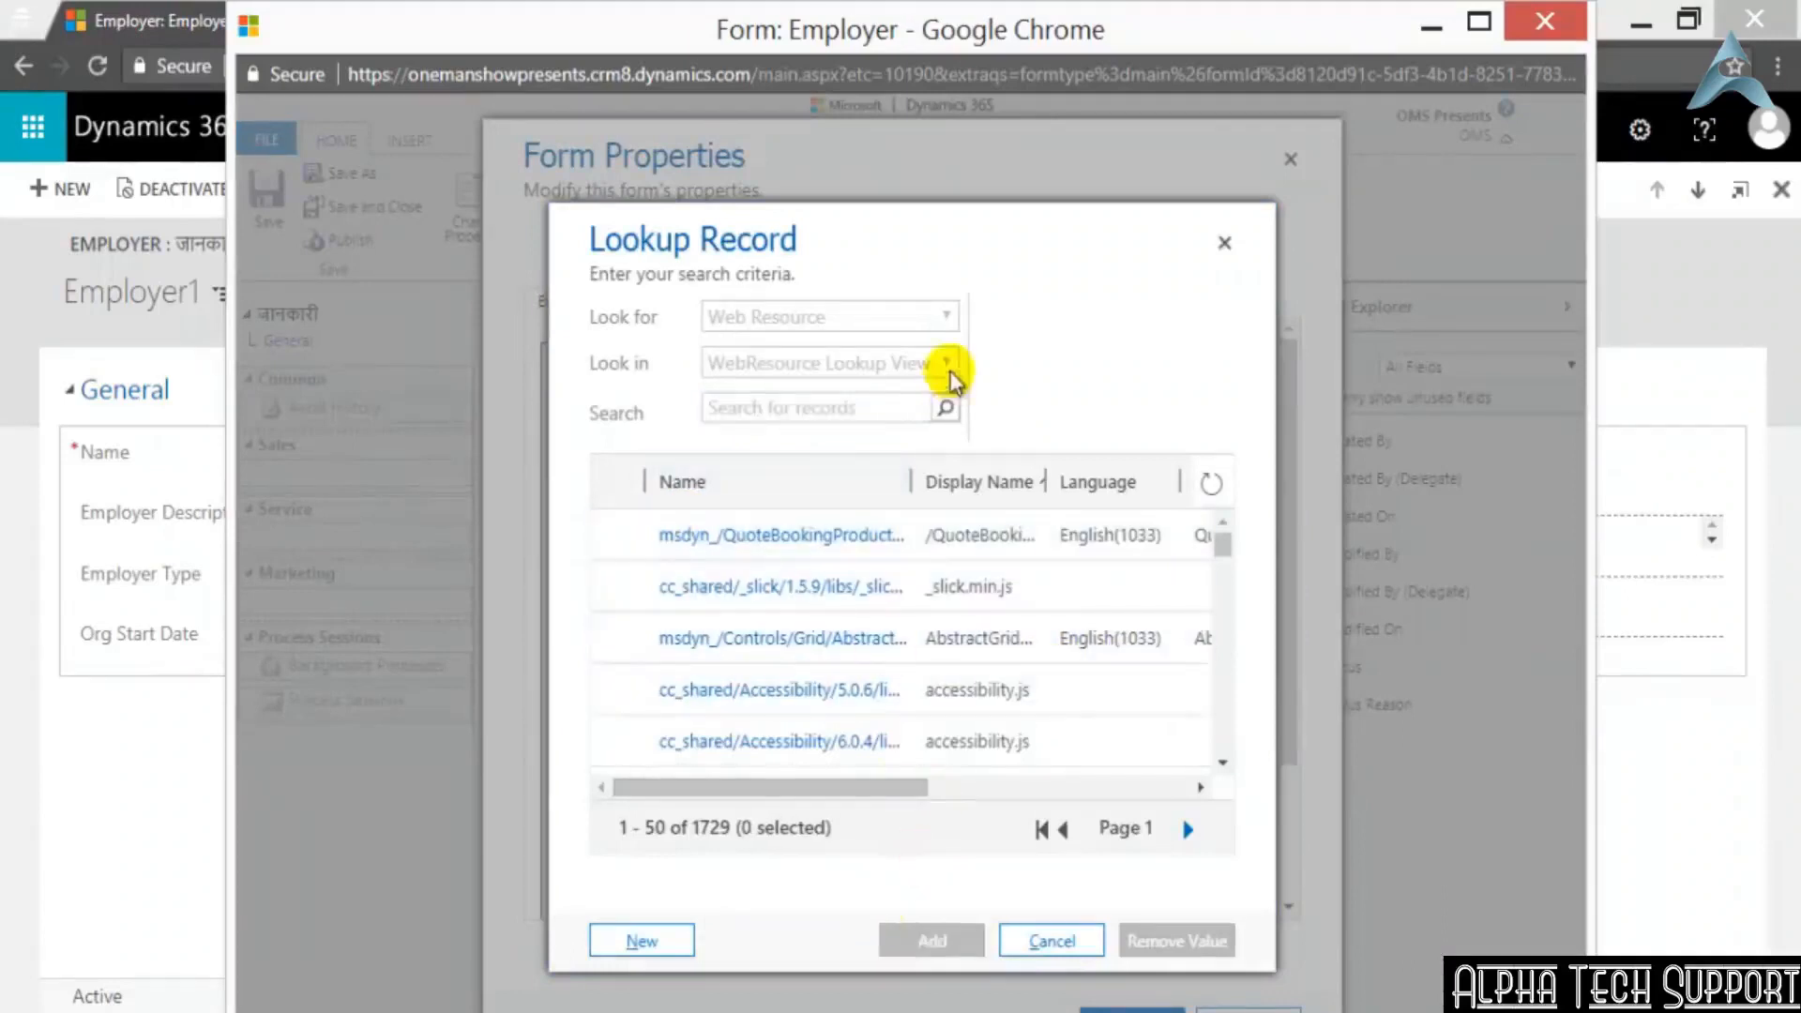
Sort the web resource lookup by Type and examine the Type column on the first and second pages
{"action": "left_click_drag", "start_coordinate": [900, 786], "coordinate": [1183, 793]}
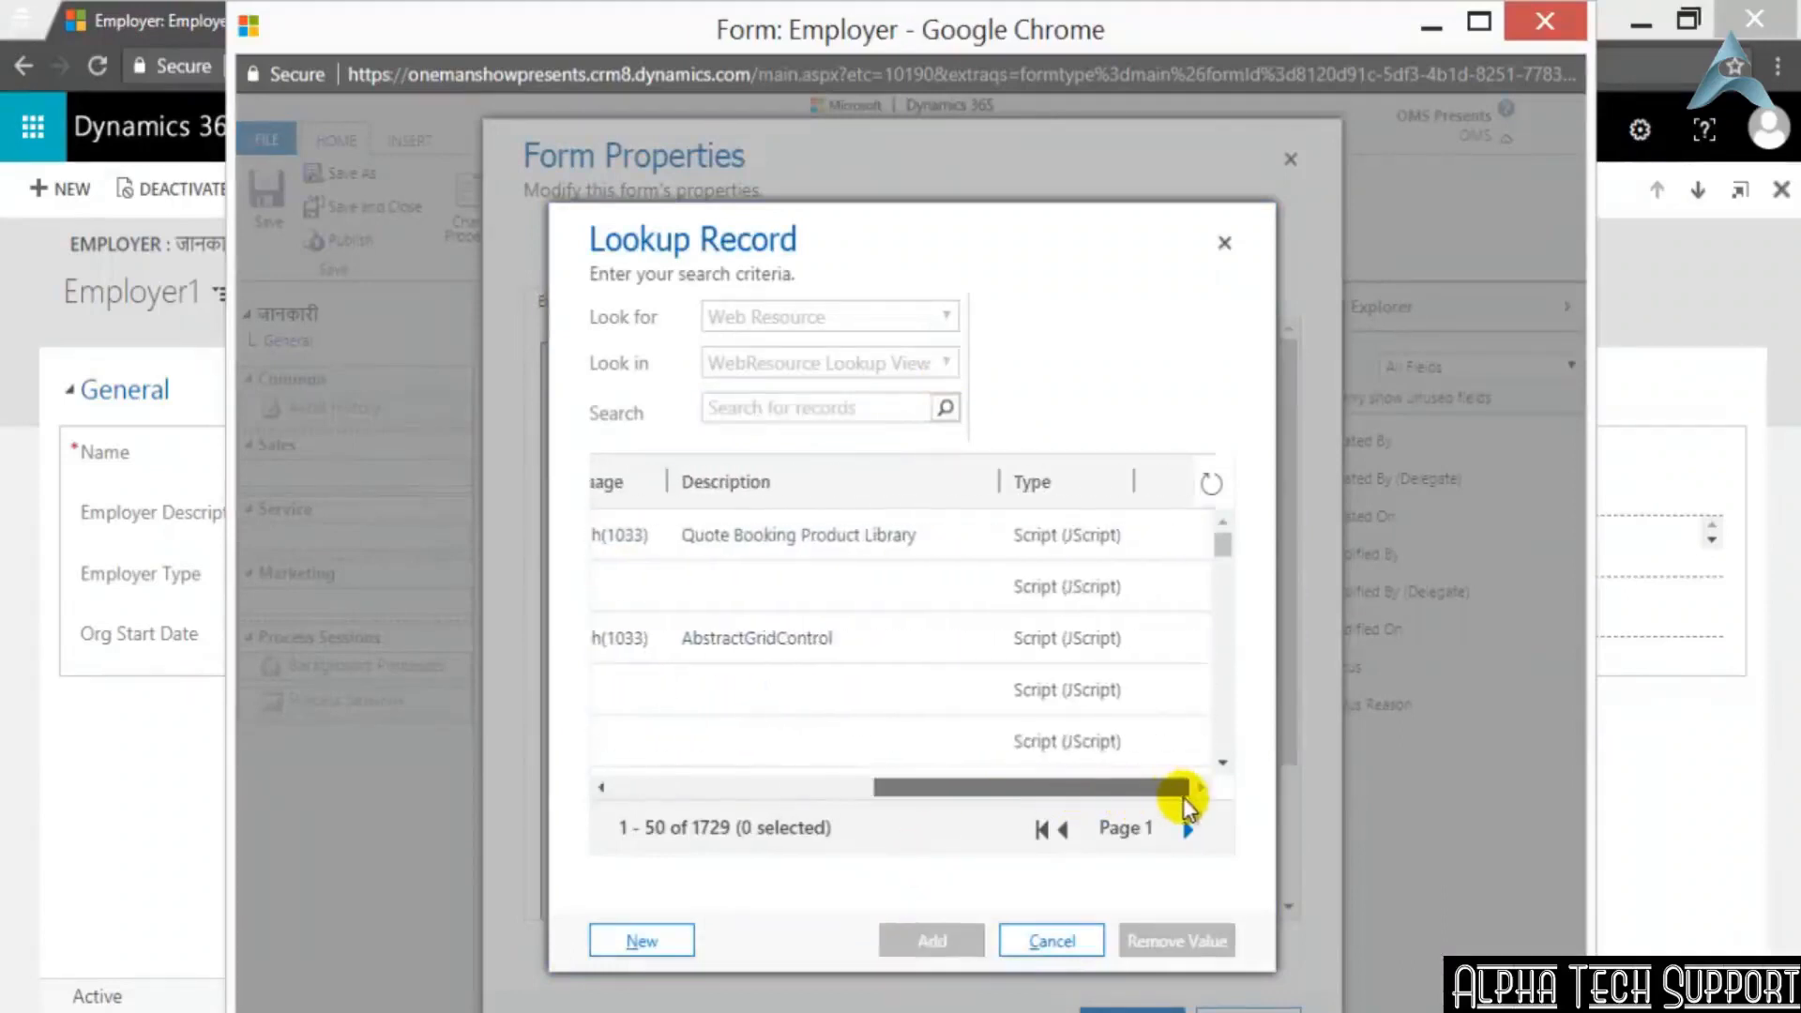
{"action": "left_click", "coordinate": [1107, 478]}
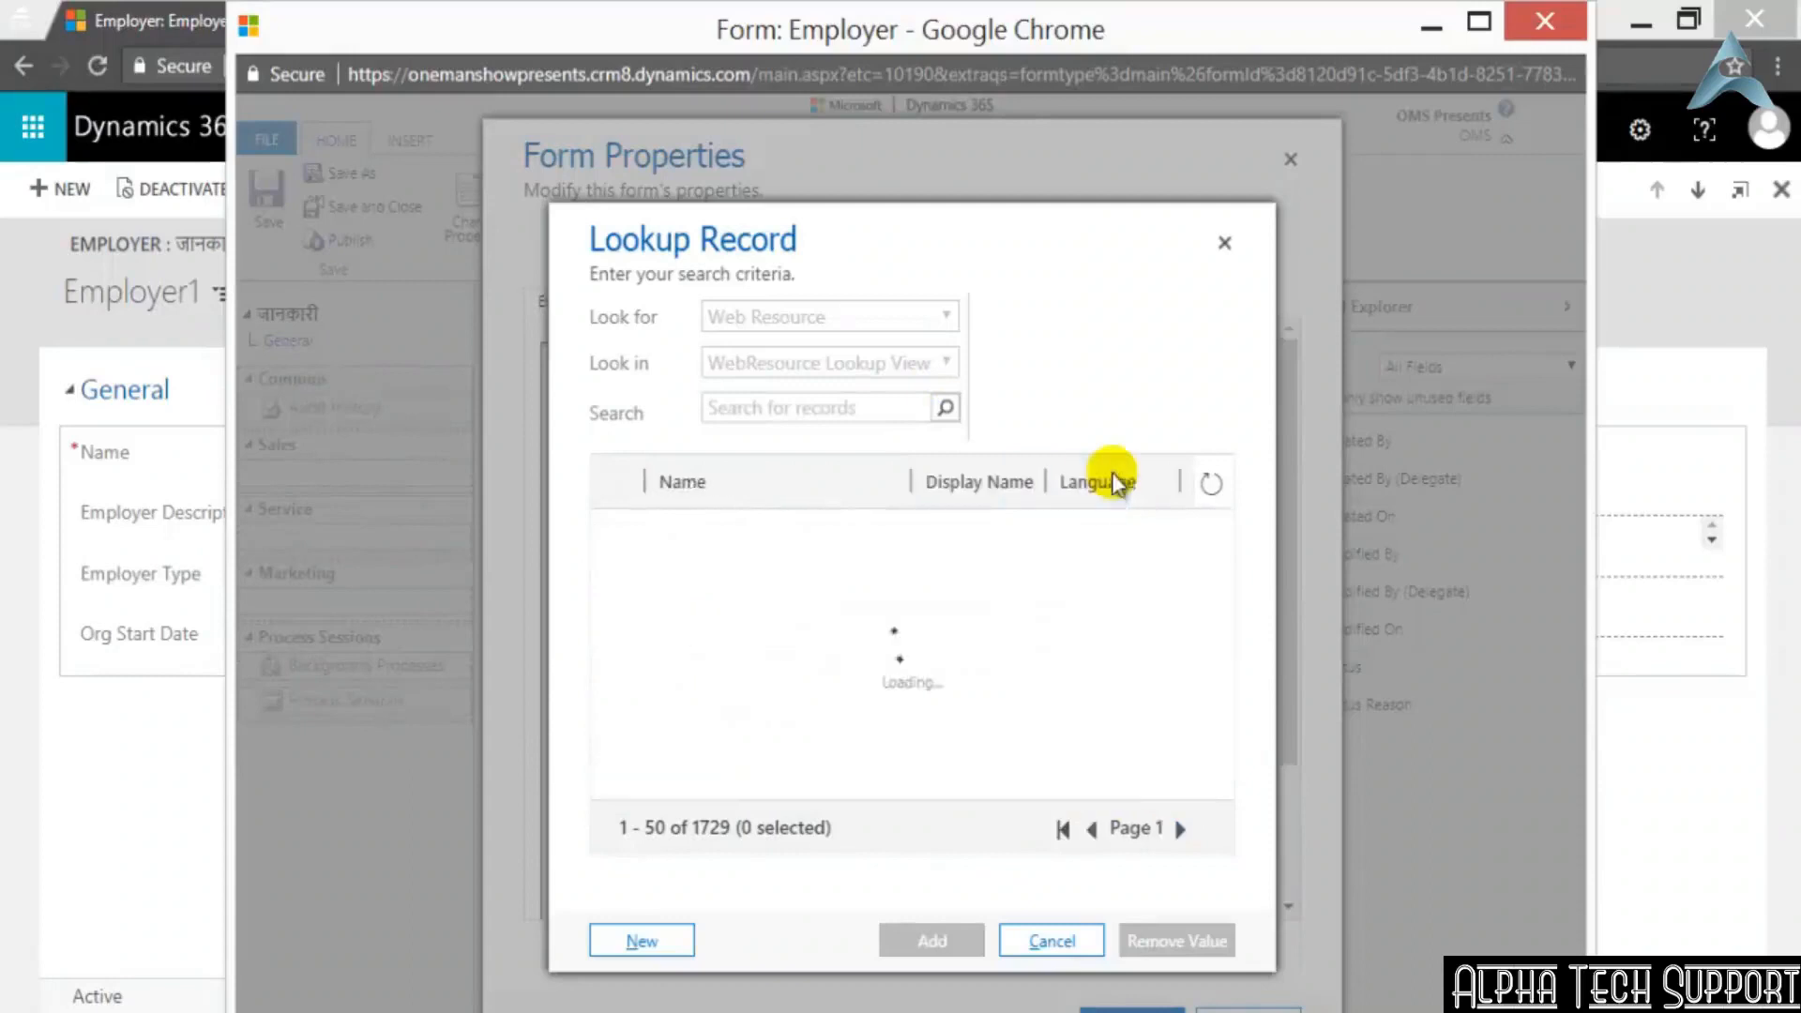
{"action": "left_click_drag", "start_coordinate": [876, 786], "coordinate": [1184, 807]}
{"action": "scroll", "coordinate": [1214, 617], "scroll_direction": "down", "scroll_amount": 7}
{"action": "scroll", "coordinate": [1212, 623], "scroll_direction": "down", "scroll_amount": 5}
{"action": "mouse_move", "coordinate": [1163, 793]}
{"action": "left_mouse_down"}
{"action": "mouse_move", "coordinate": [1066, 785]}
{"action": "mouse_move", "coordinate": [1153, 791]}
{"action": "left_mouse_up"}
{"action": "left_click", "coordinate": [1191, 832]}
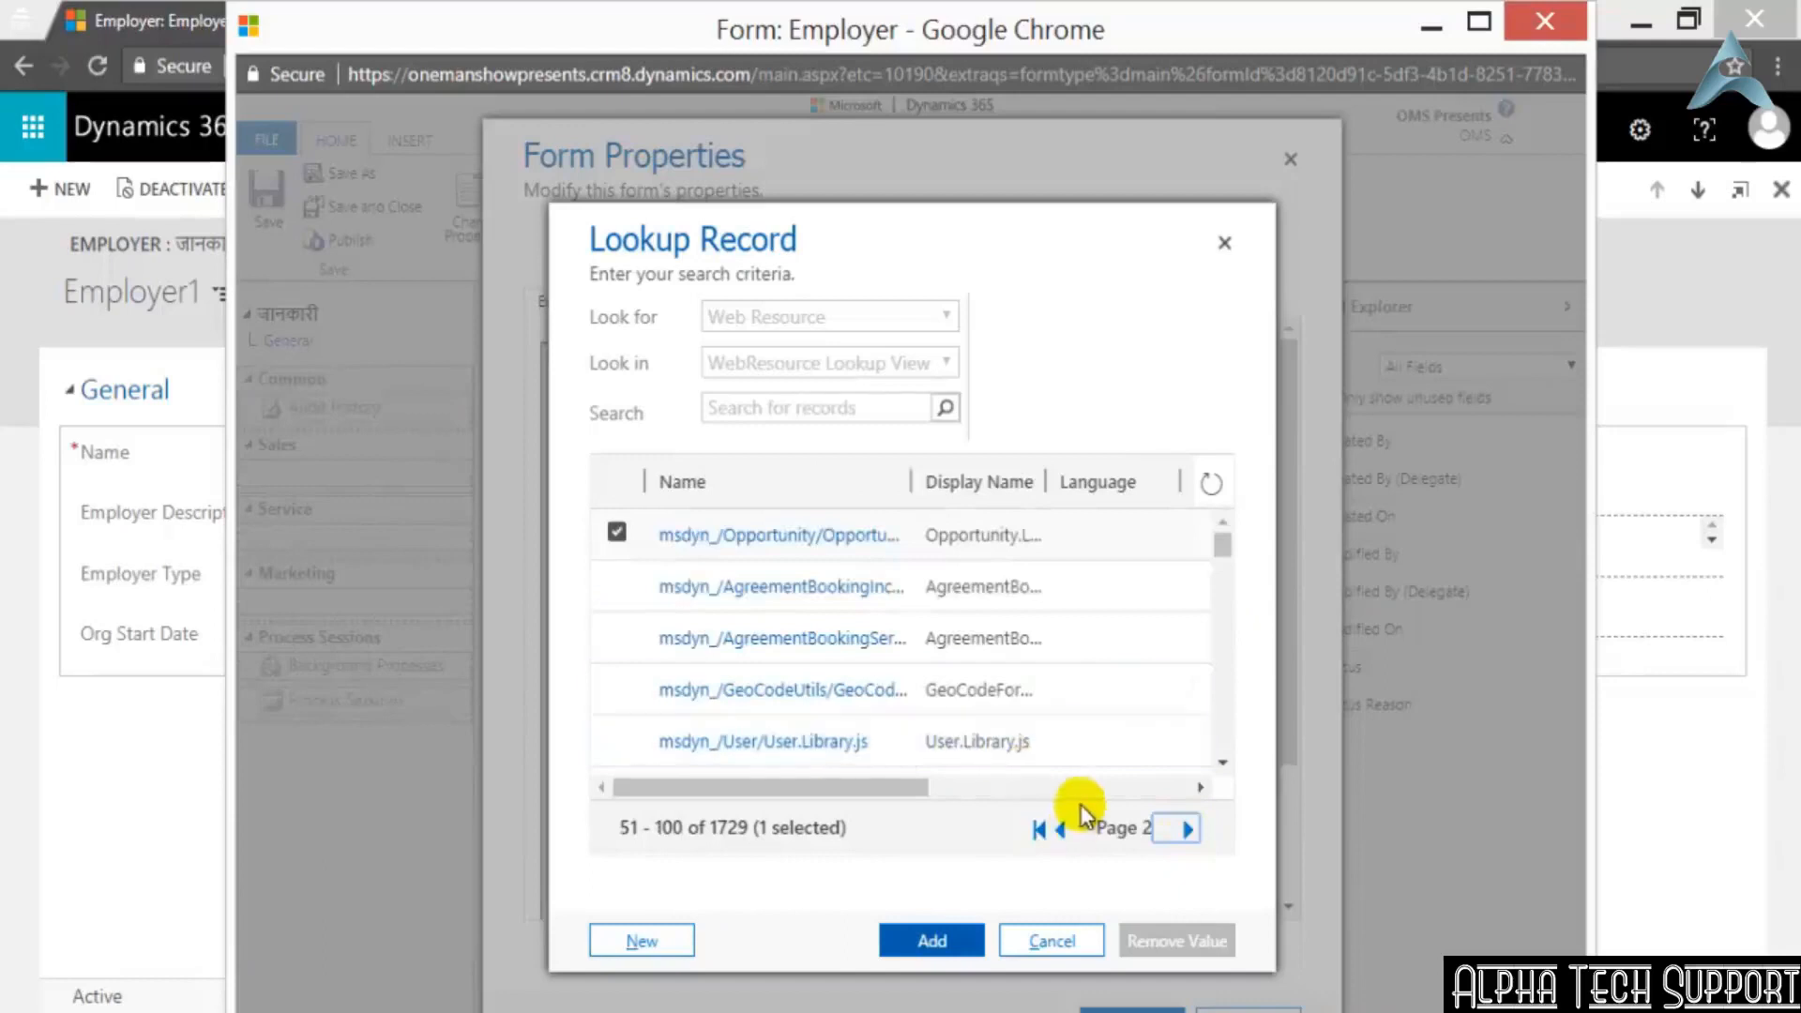
{"action": "left_click", "coordinate": [1099, 791]}
{"action": "scroll", "coordinate": [1145, 745], "scroll_direction": "down", "scroll_amount": 3}
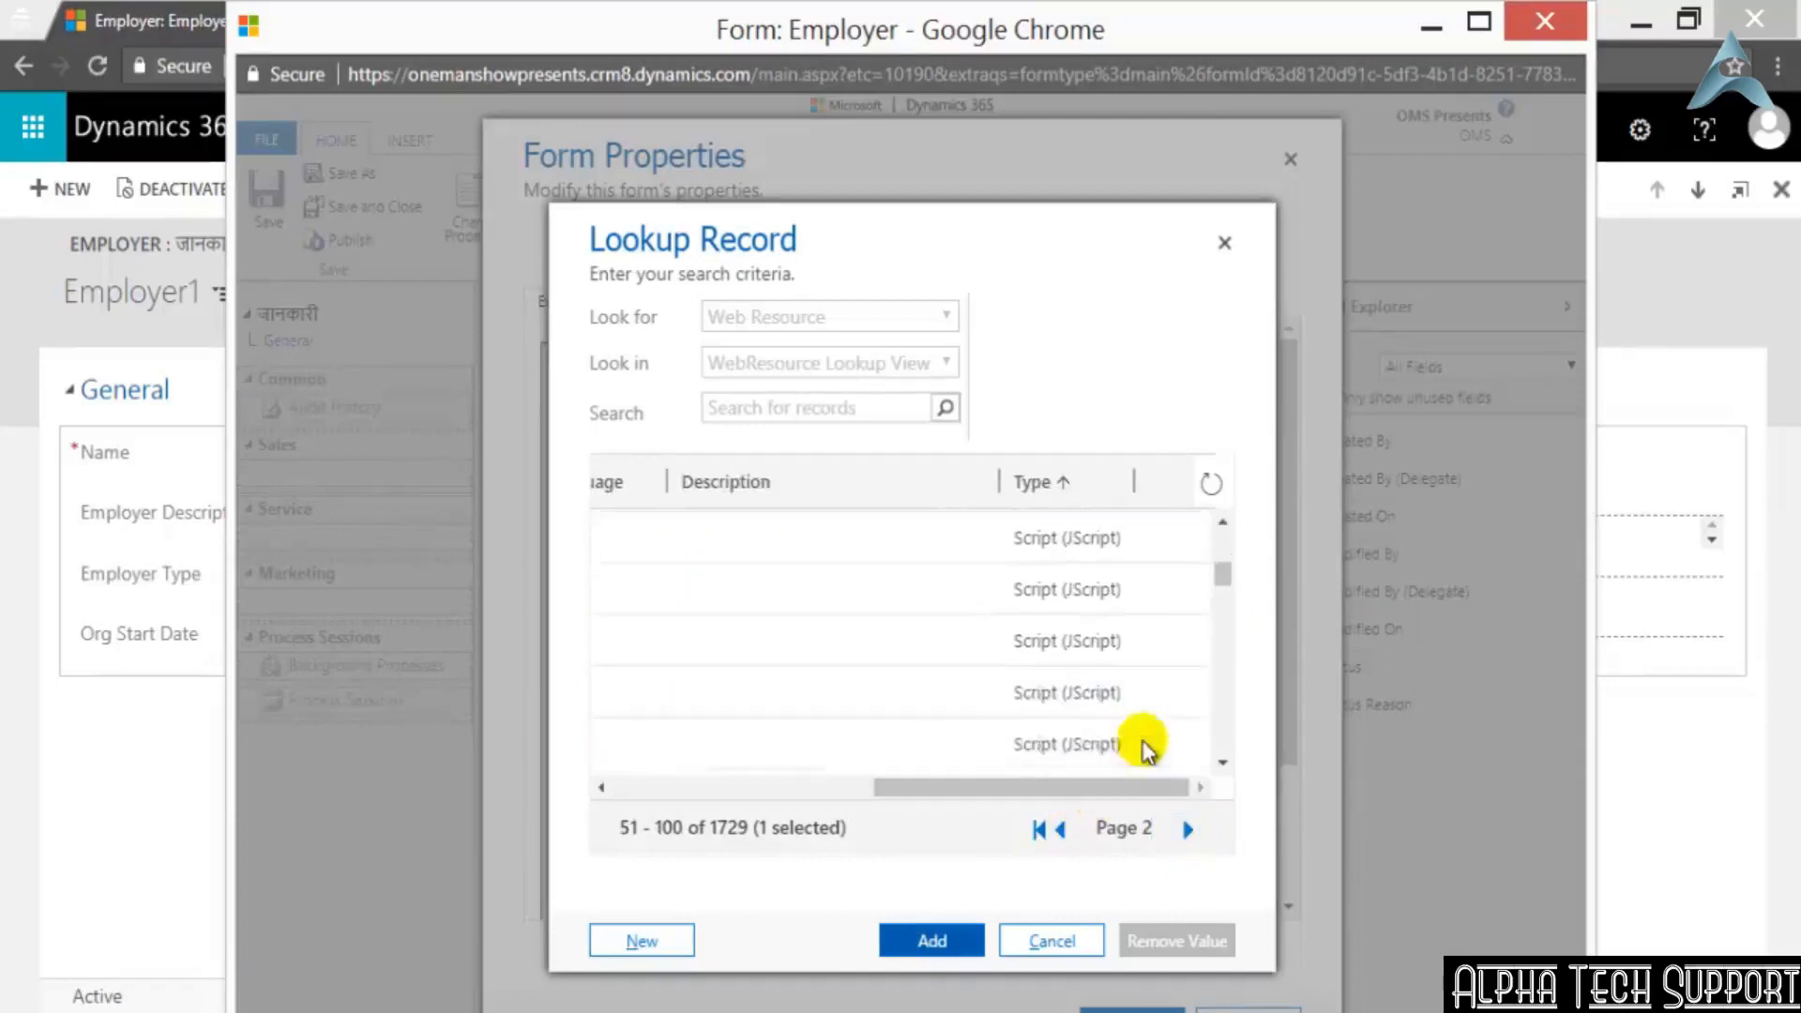
{"action": "scroll", "coordinate": [1149, 746], "scroll_direction": "down", "scroll_amount": 5}
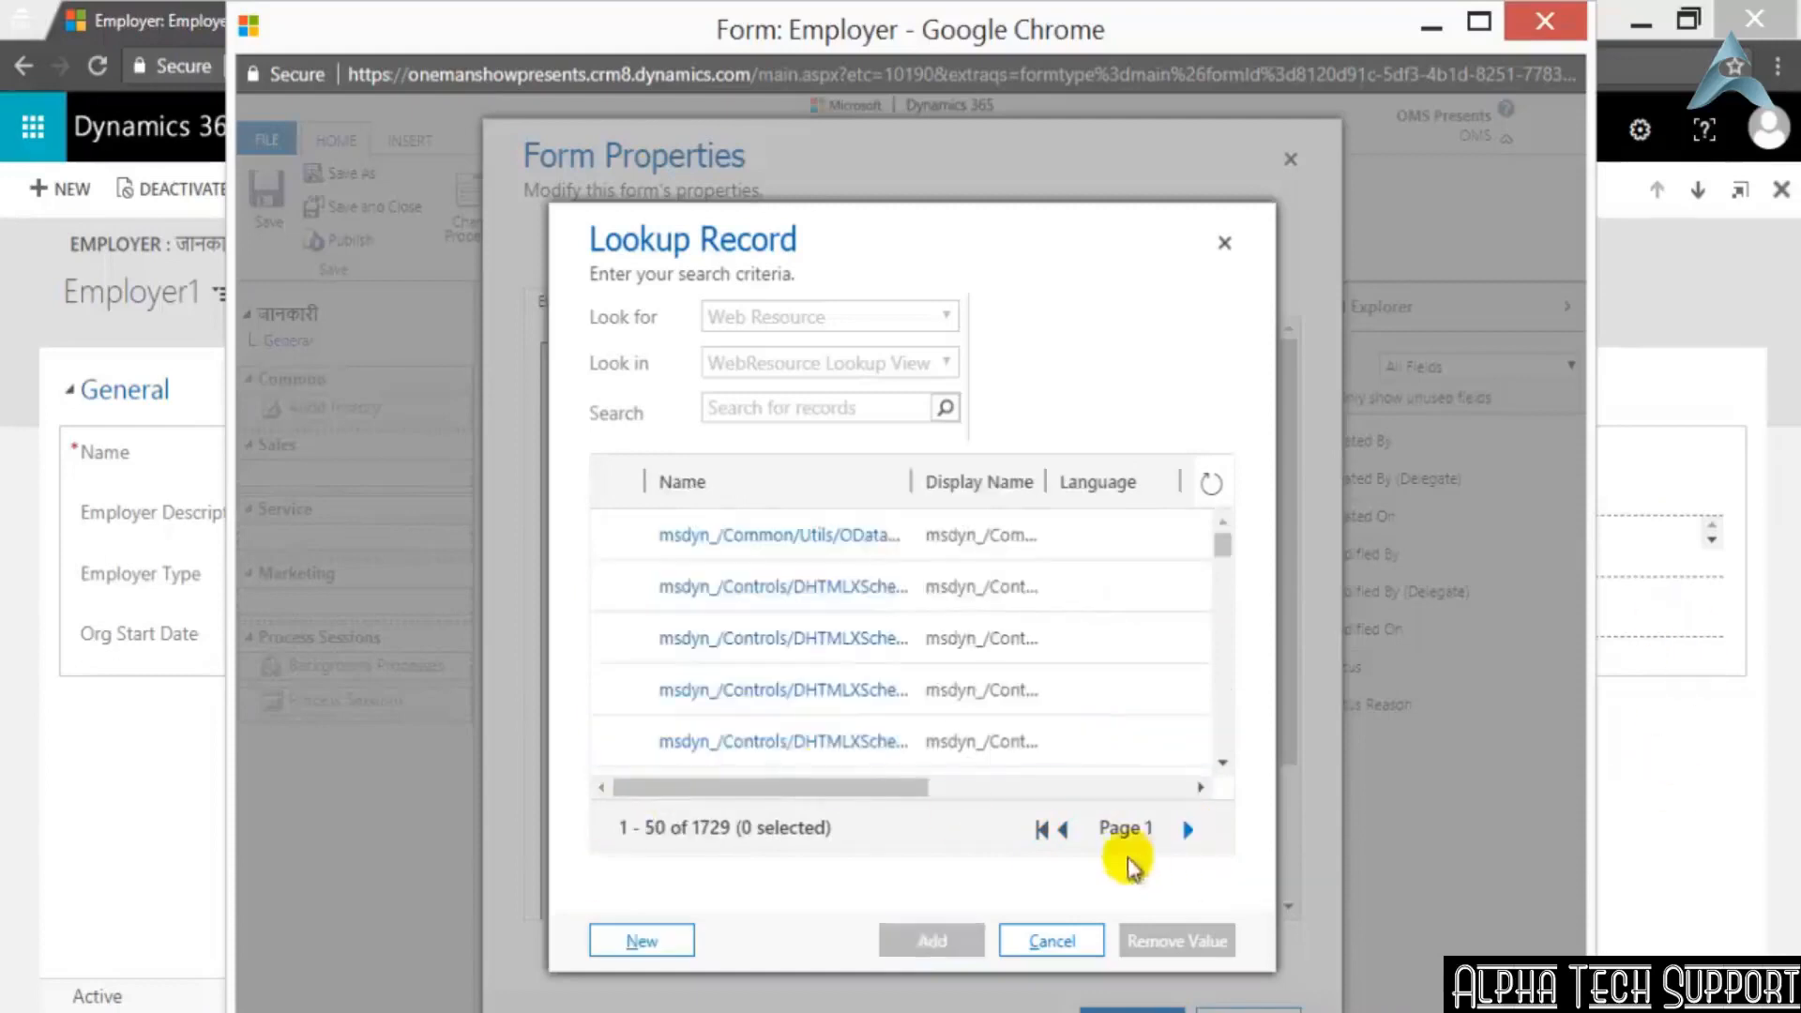
Start a new web resource from the lookup, examine the available content types and close its window without creating anything
{"action": "left_click", "coordinate": [664, 943]}
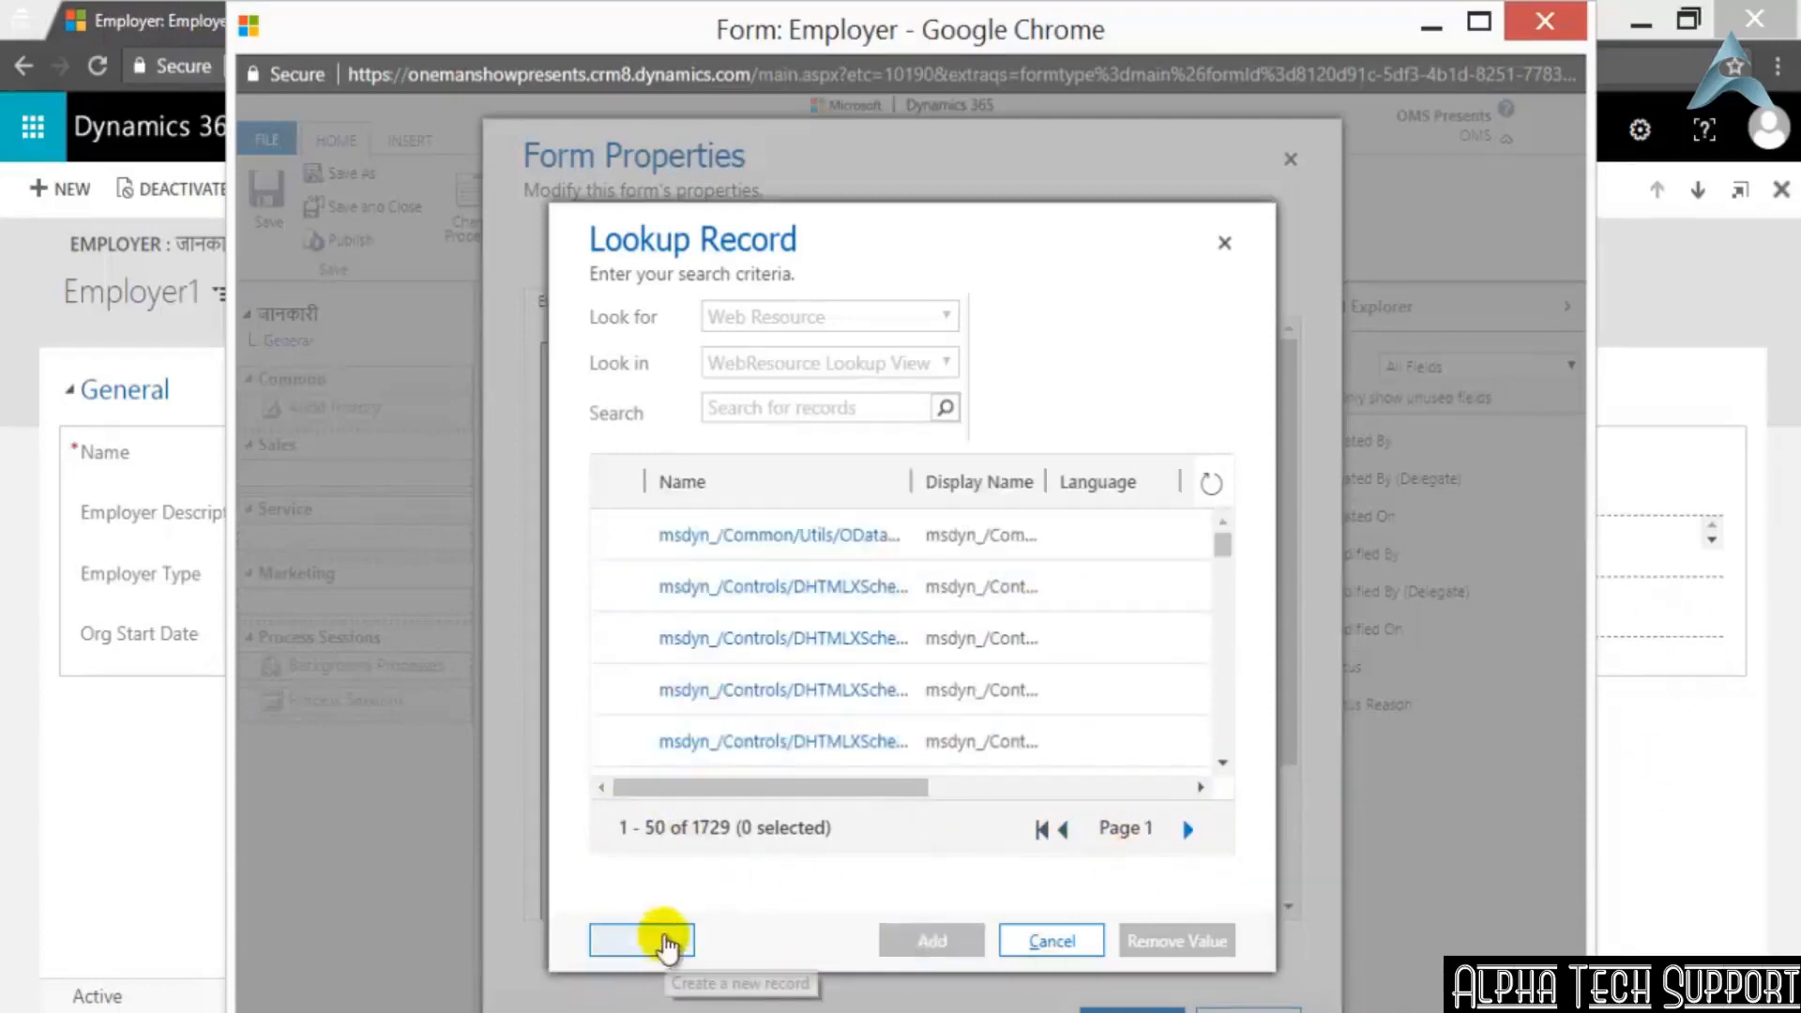
{"action": "left_click", "coordinate": [631, 949]}
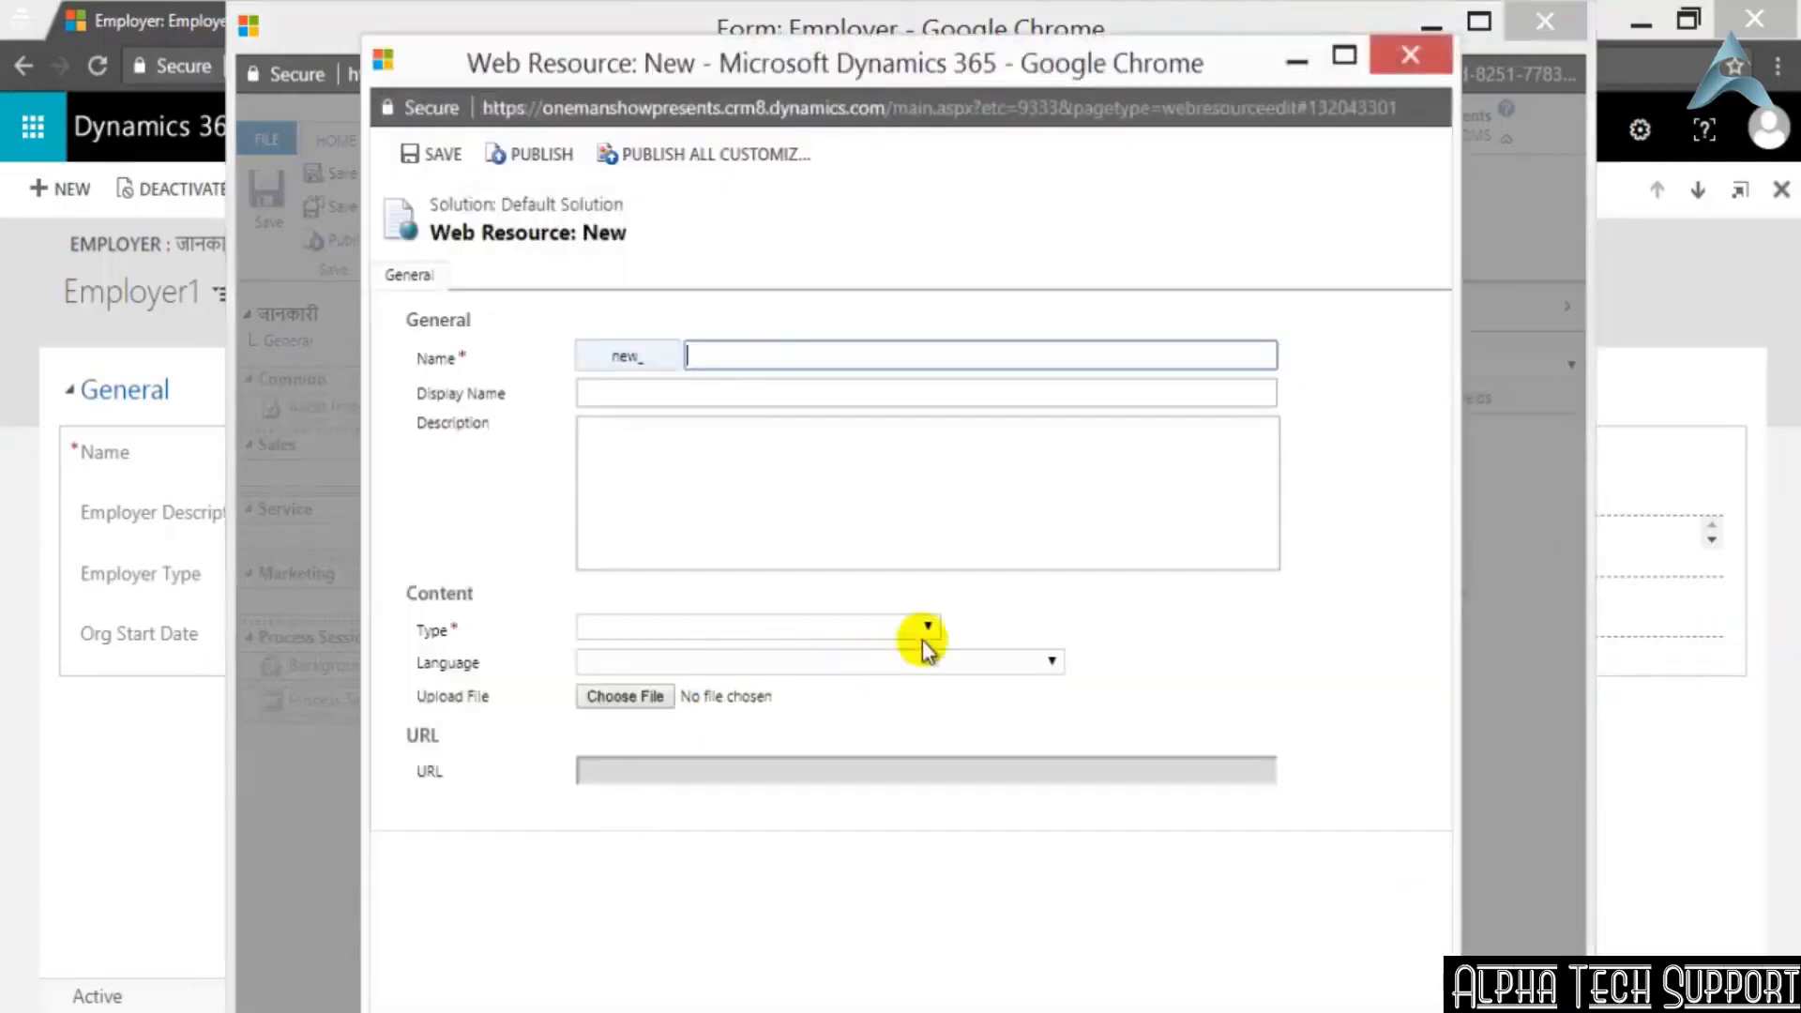
{"action": "left_click", "coordinate": [915, 626]}
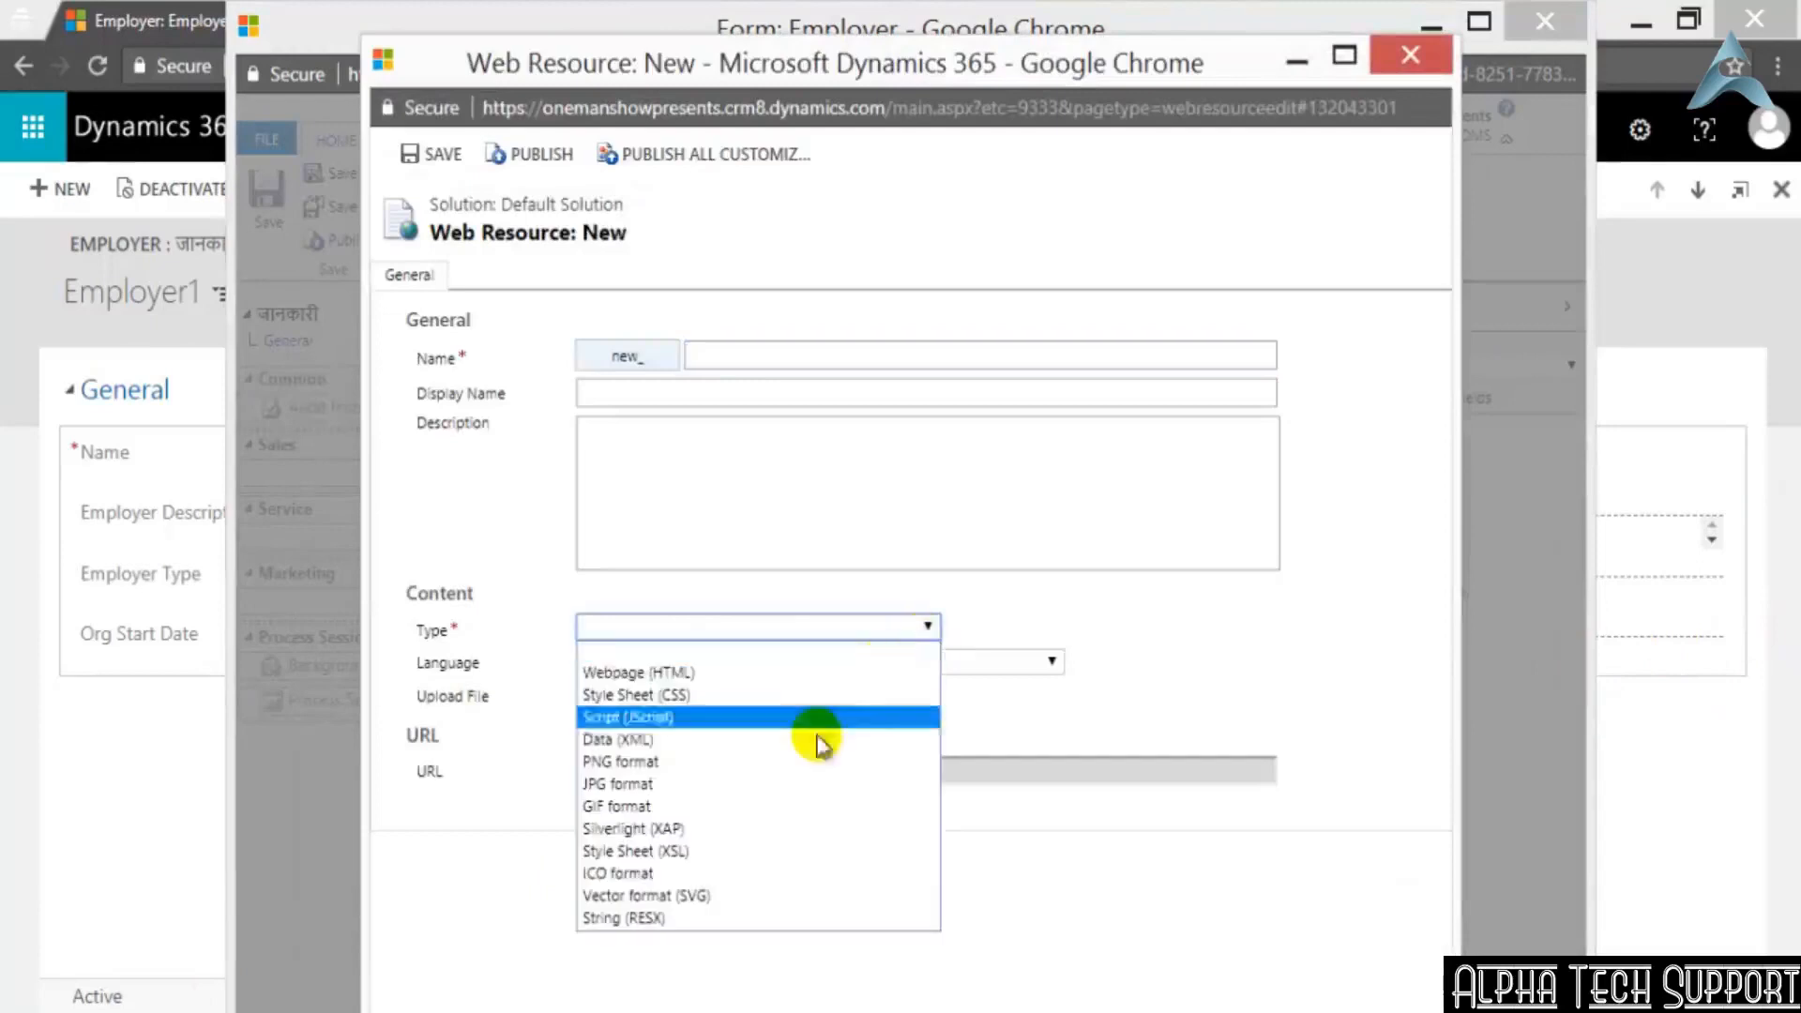
{"action": "left_click", "coordinate": [1227, 610]}
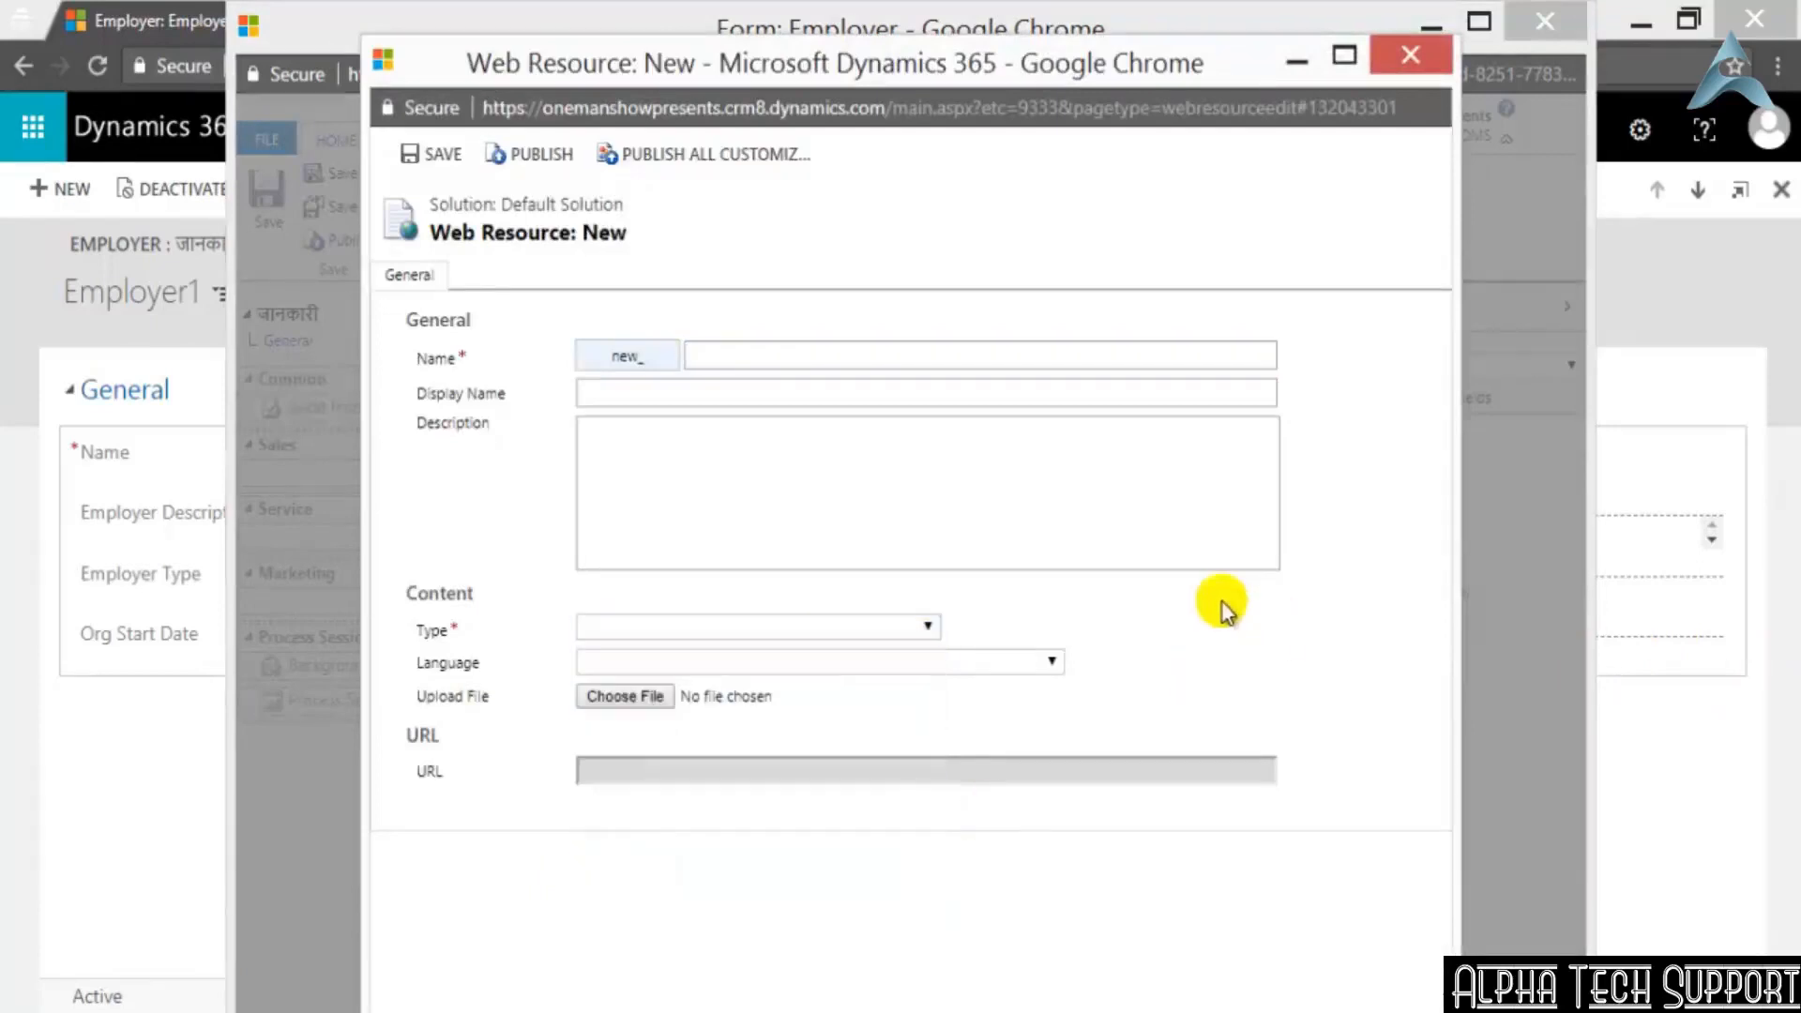
{"action": "left_click", "coordinate": [1407, 55]}
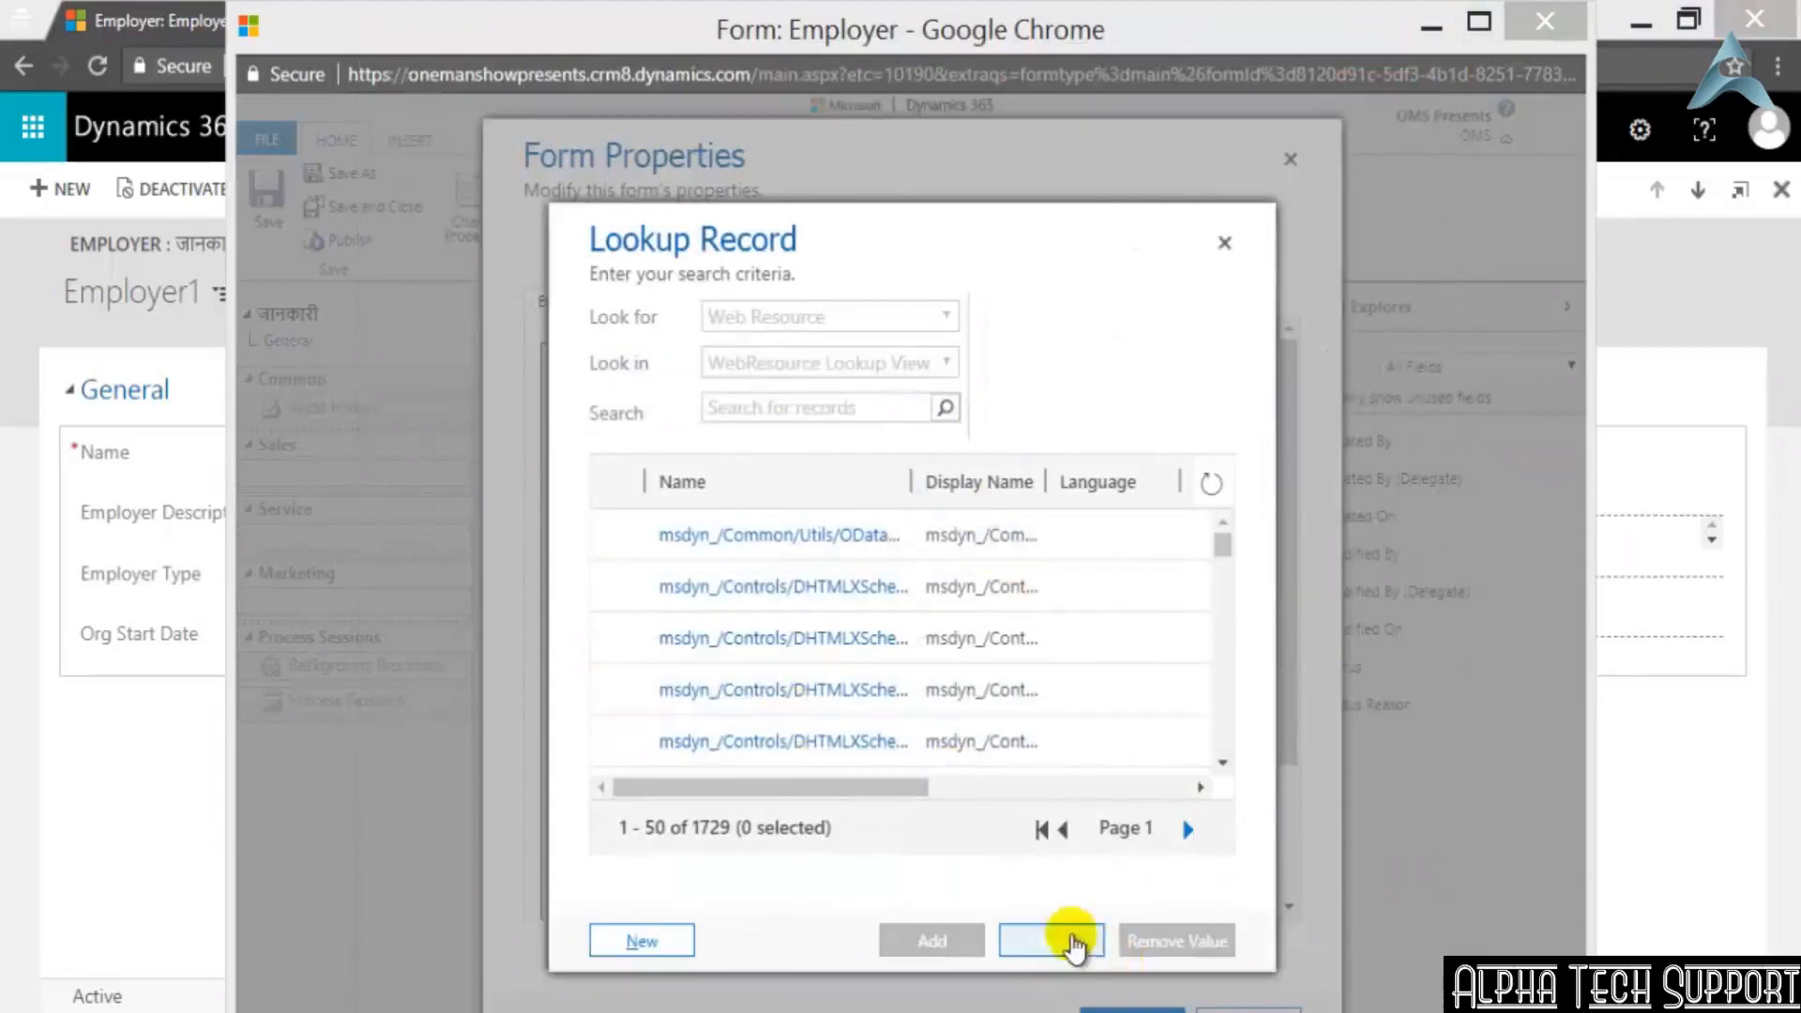
Cancel the web resource lookup and the reopened form properties, and close the Employer form editor
{"action": "left_click", "coordinate": [1080, 943]}
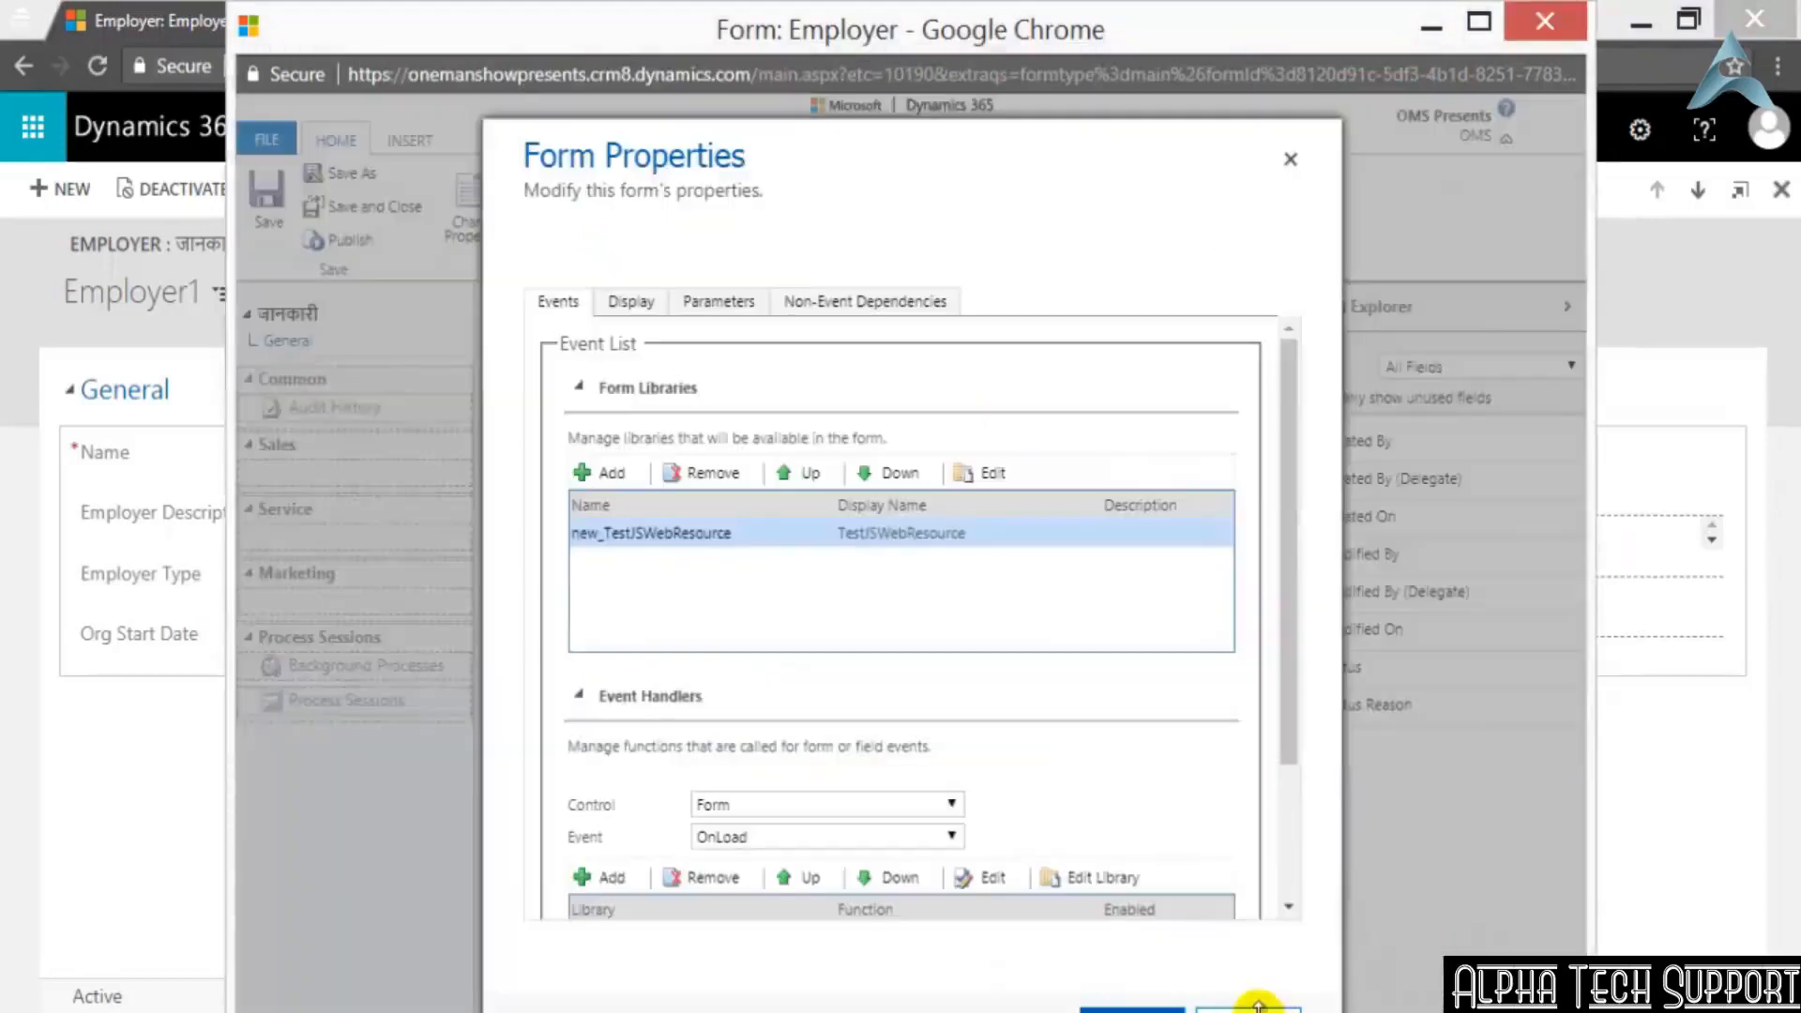
{"action": "left_click", "coordinate": [1229, 1002]}
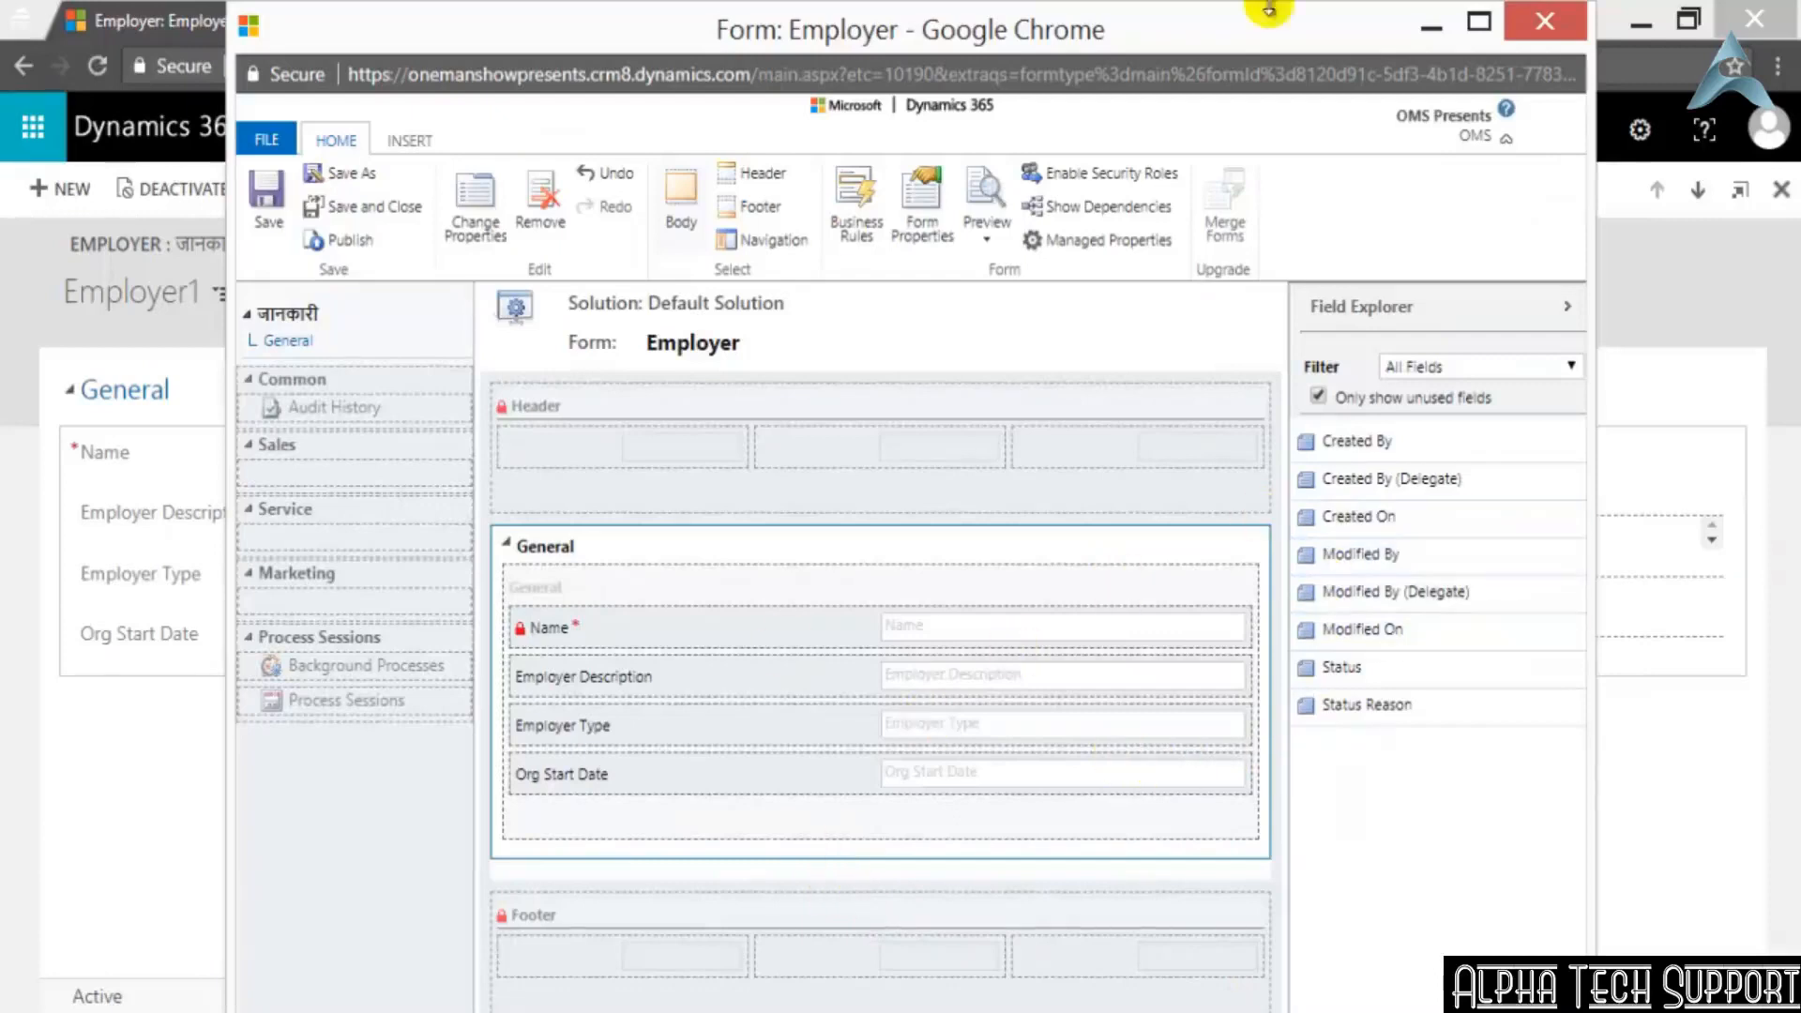
{"action": "left_click", "coordinate": [1539, 24]}
{"action": "left_click", "coordinate": [1000, 216]}
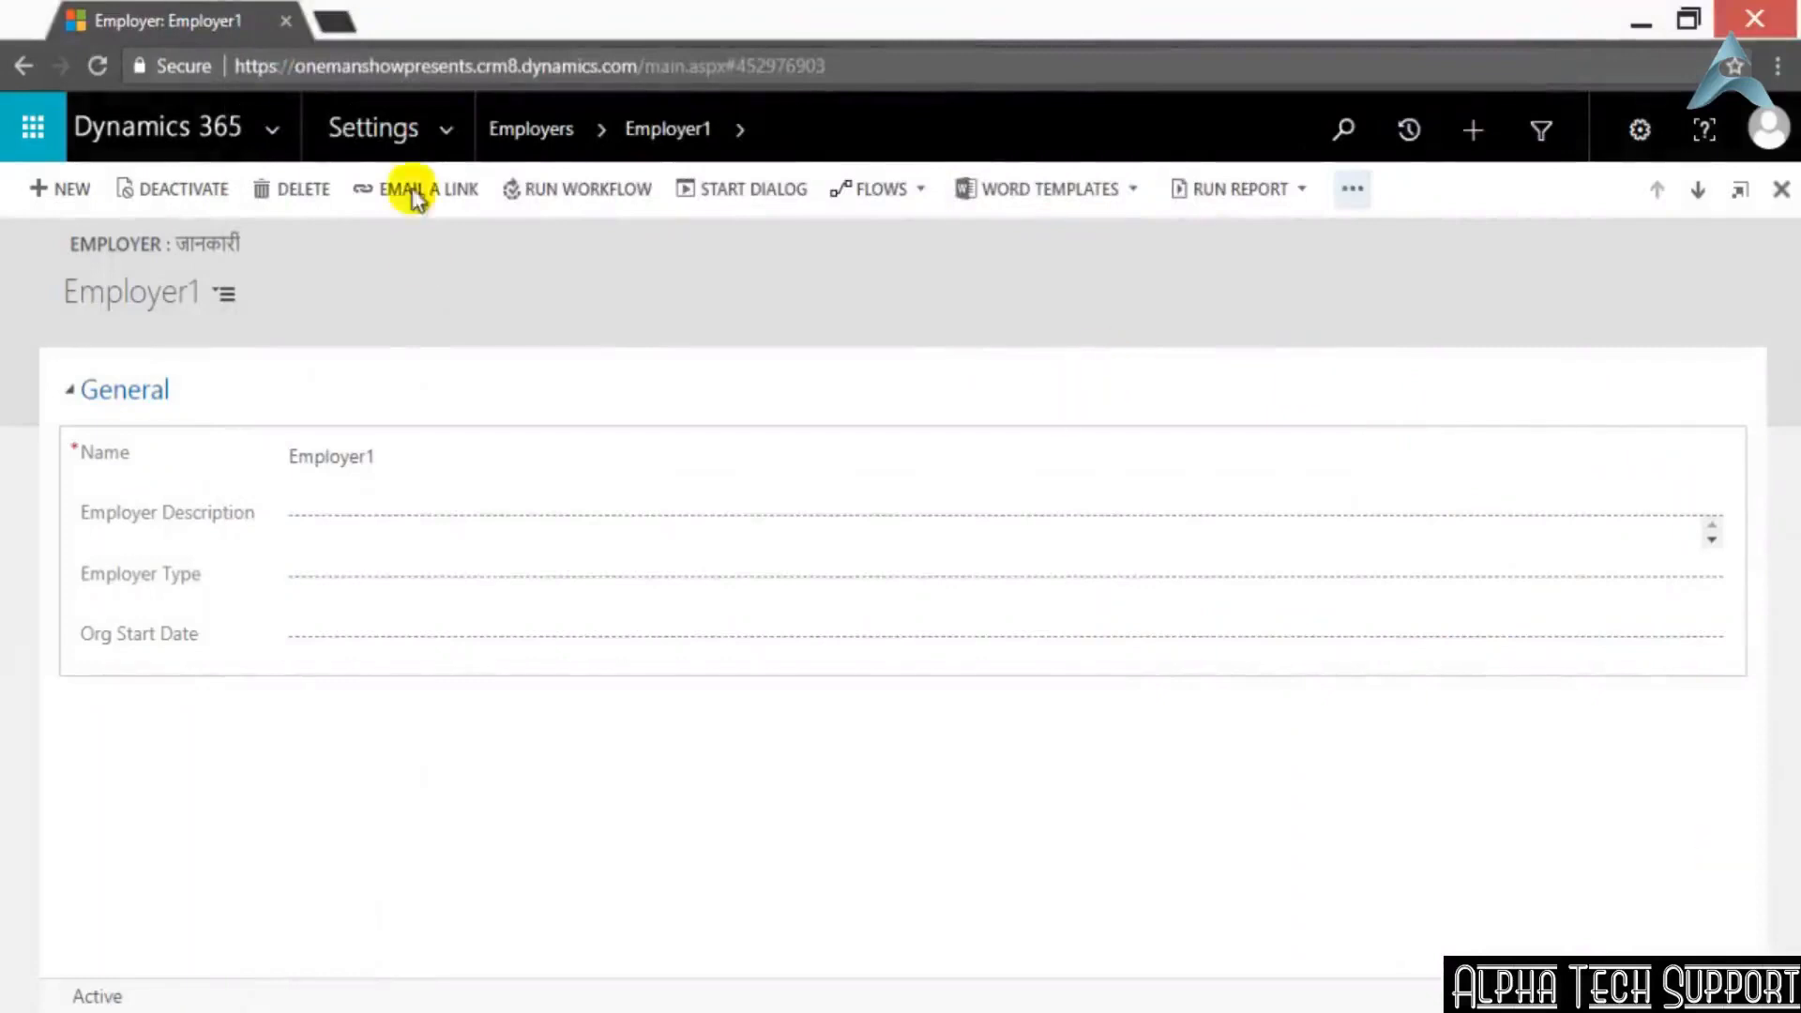
Display the navigation areas available under Settings
{"action": "left_click", "coordinate": [458, 137]}
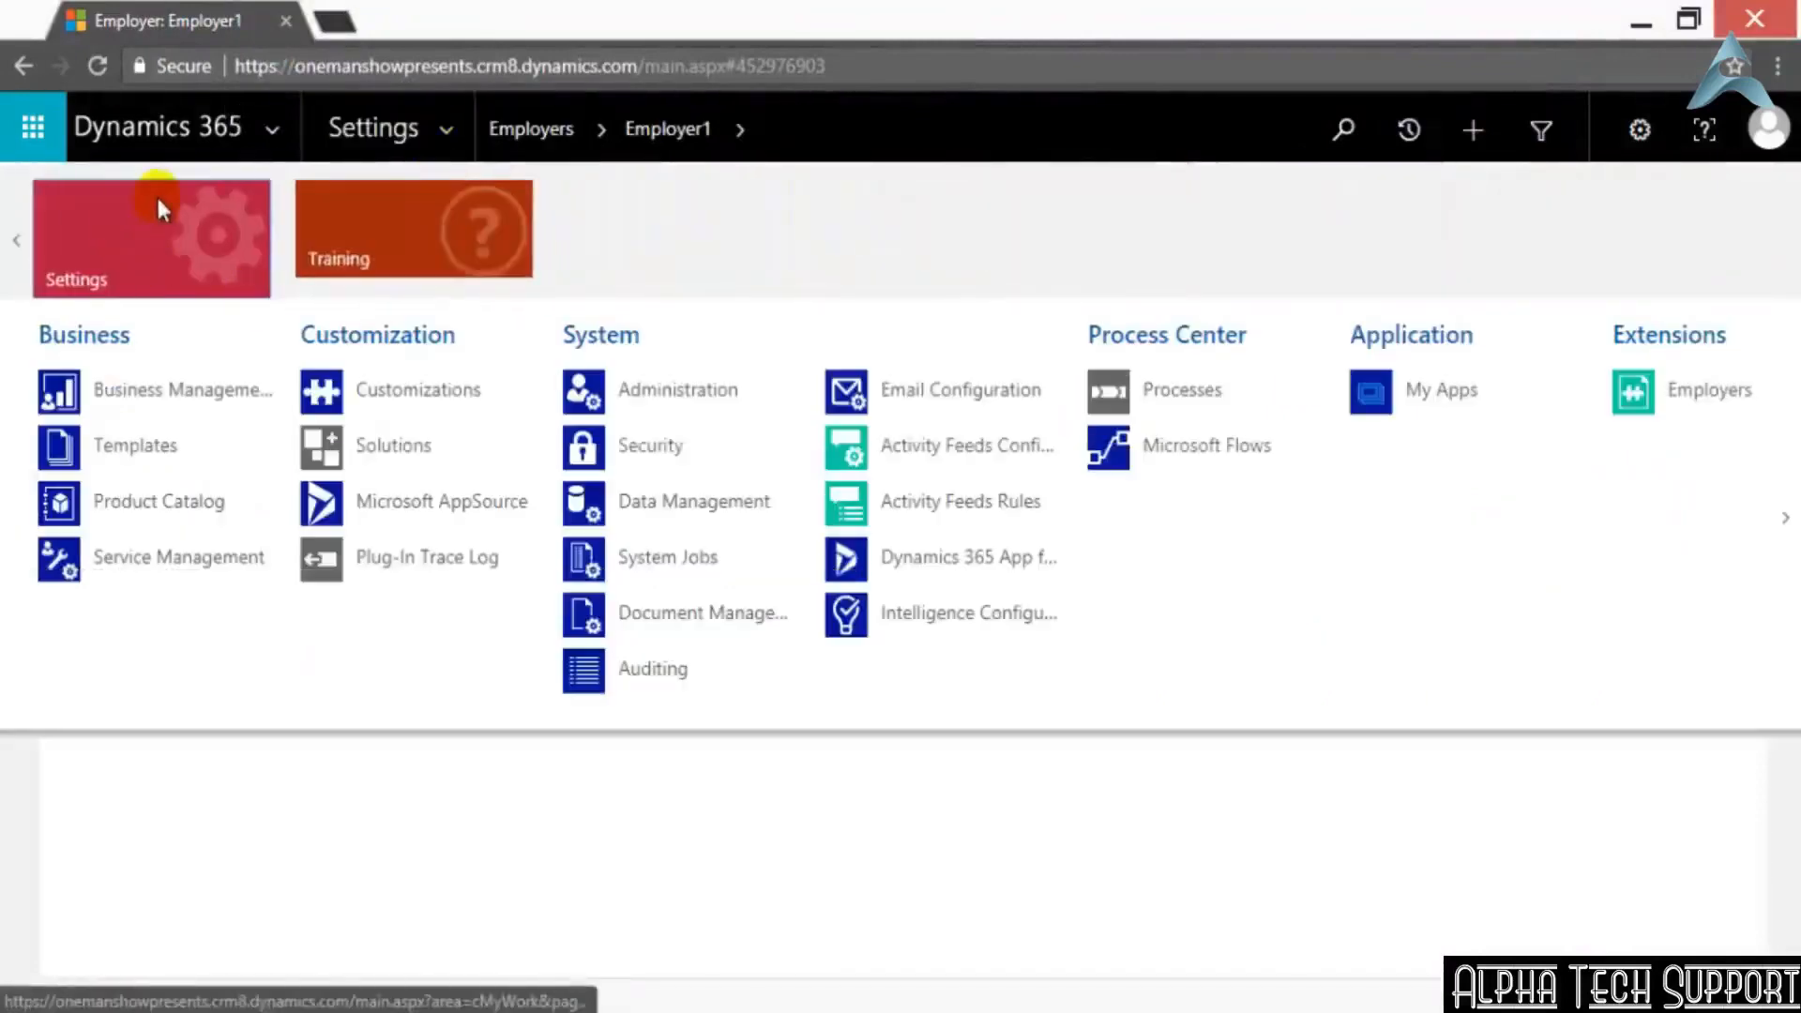